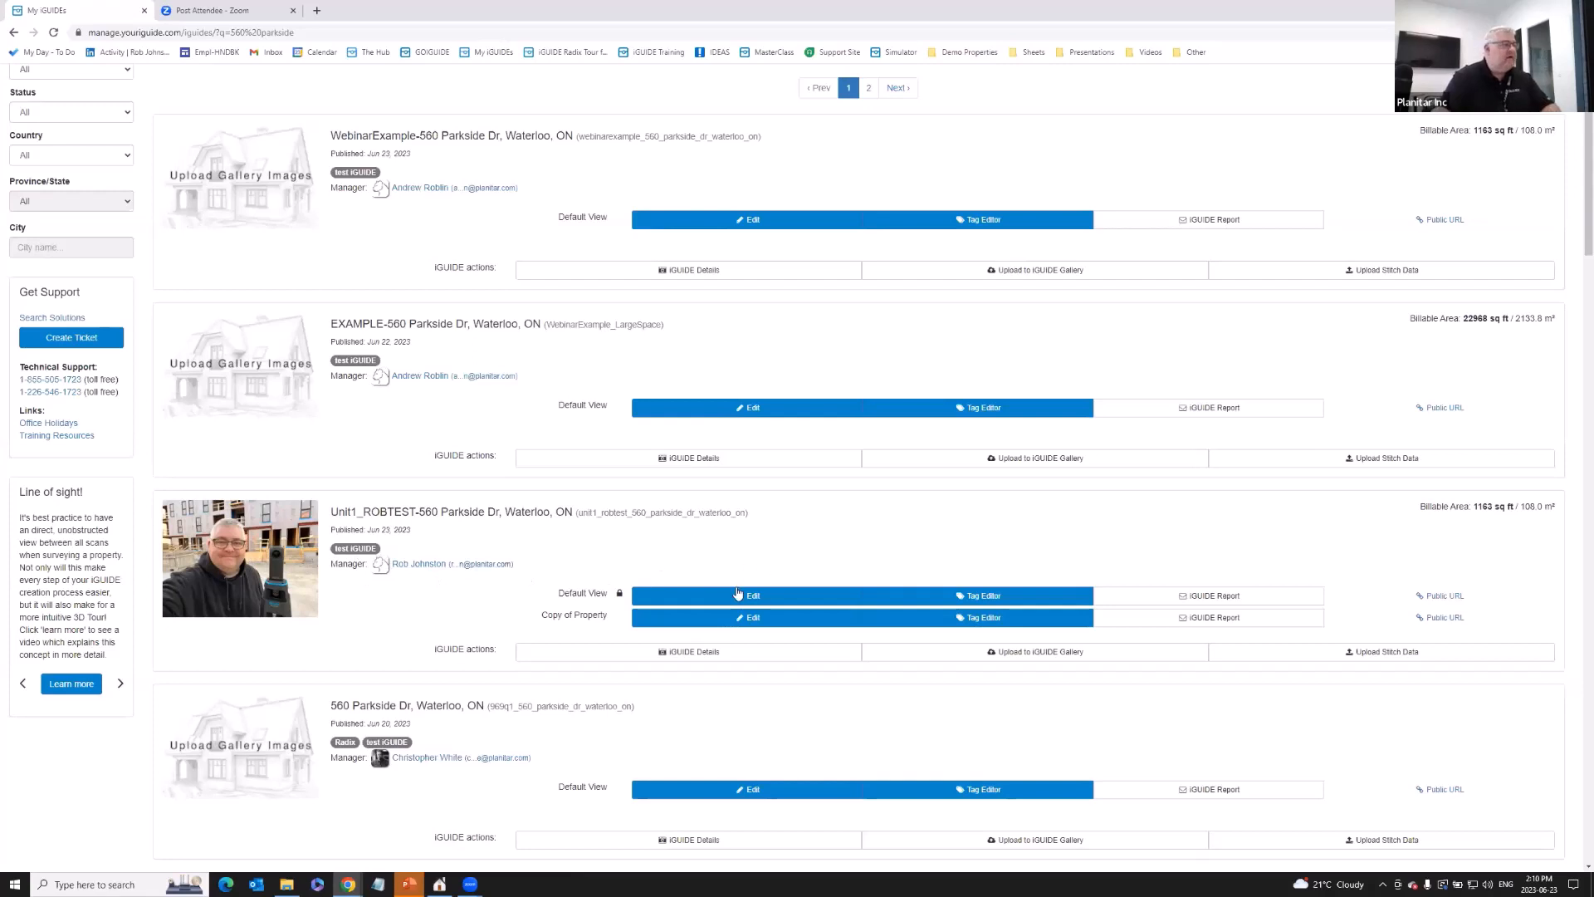
pyautogui.click(773, 599)
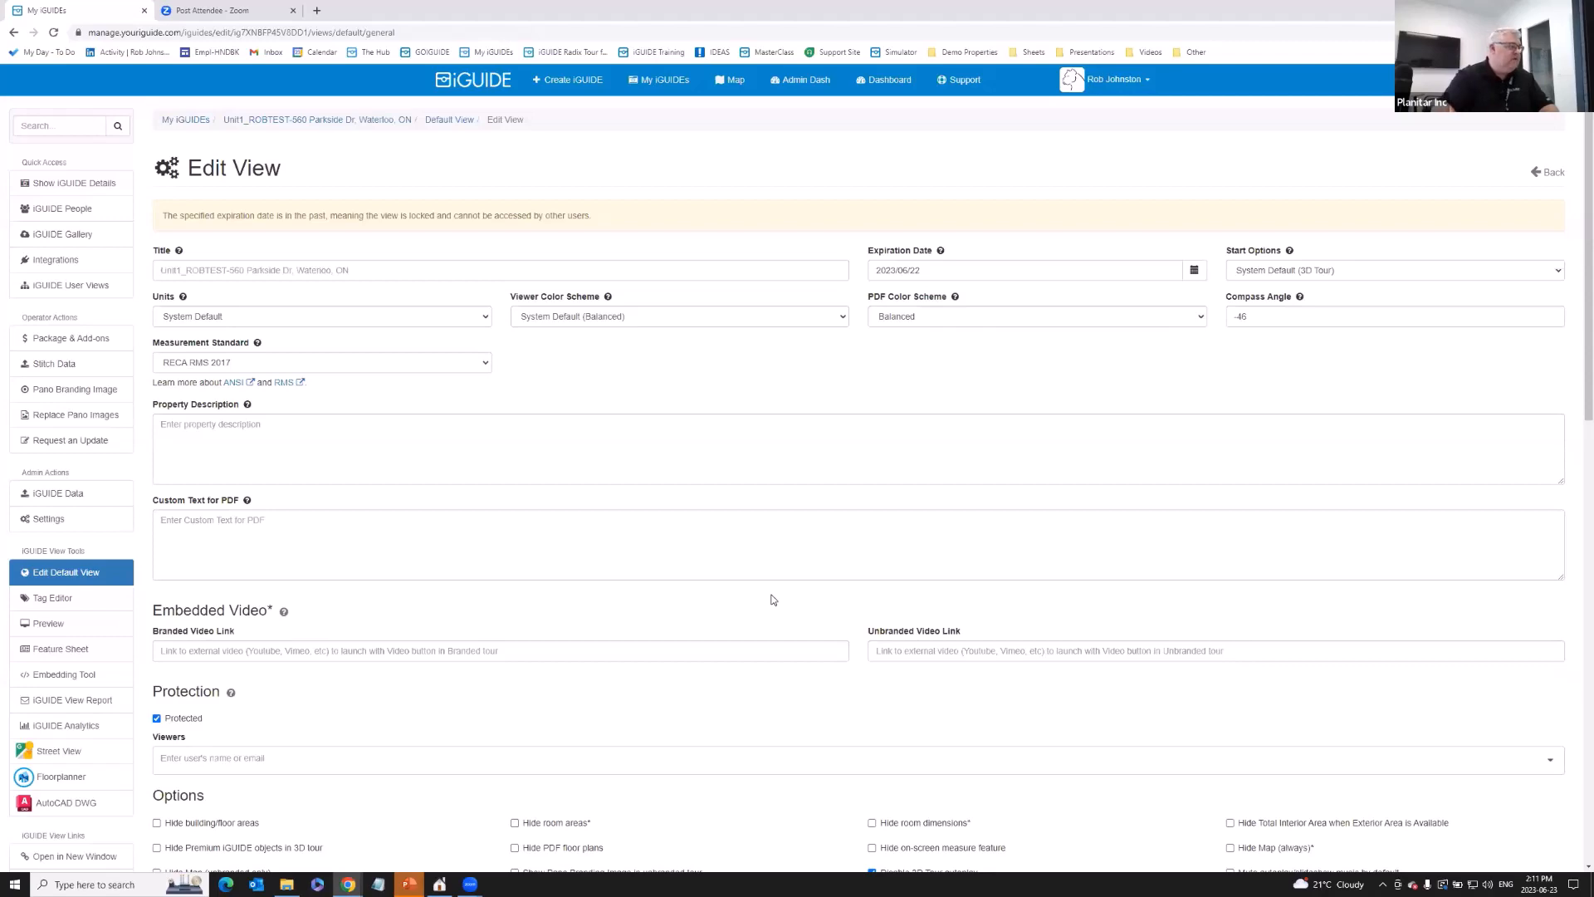
pyautogui.scroll(-2, 728, 570)
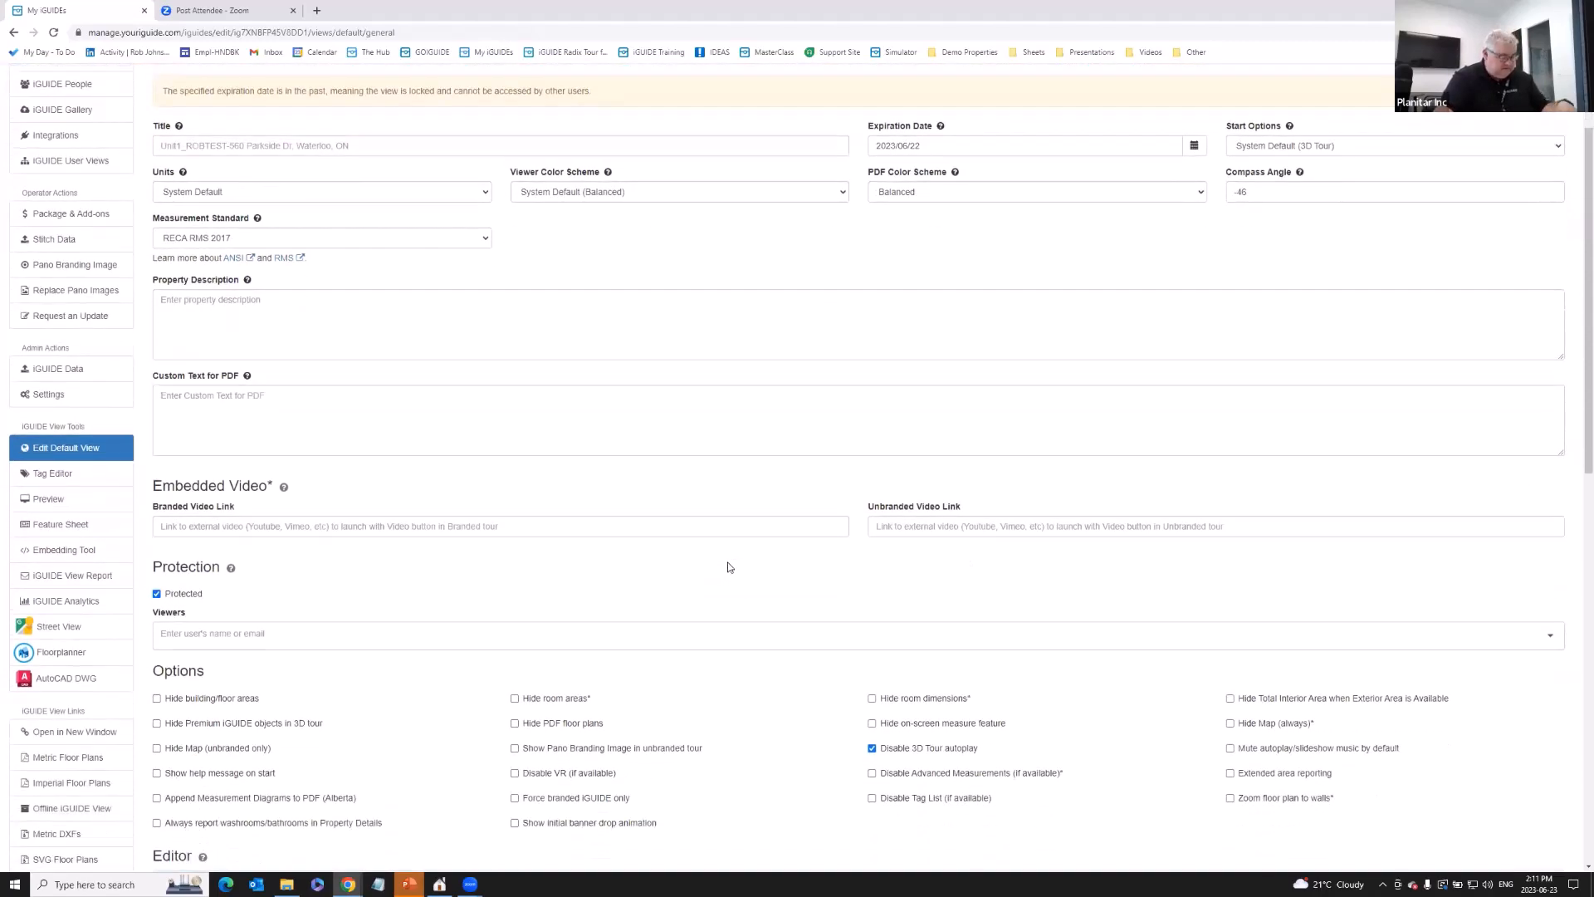
pyautogui.scroll(-3, 698, 523)
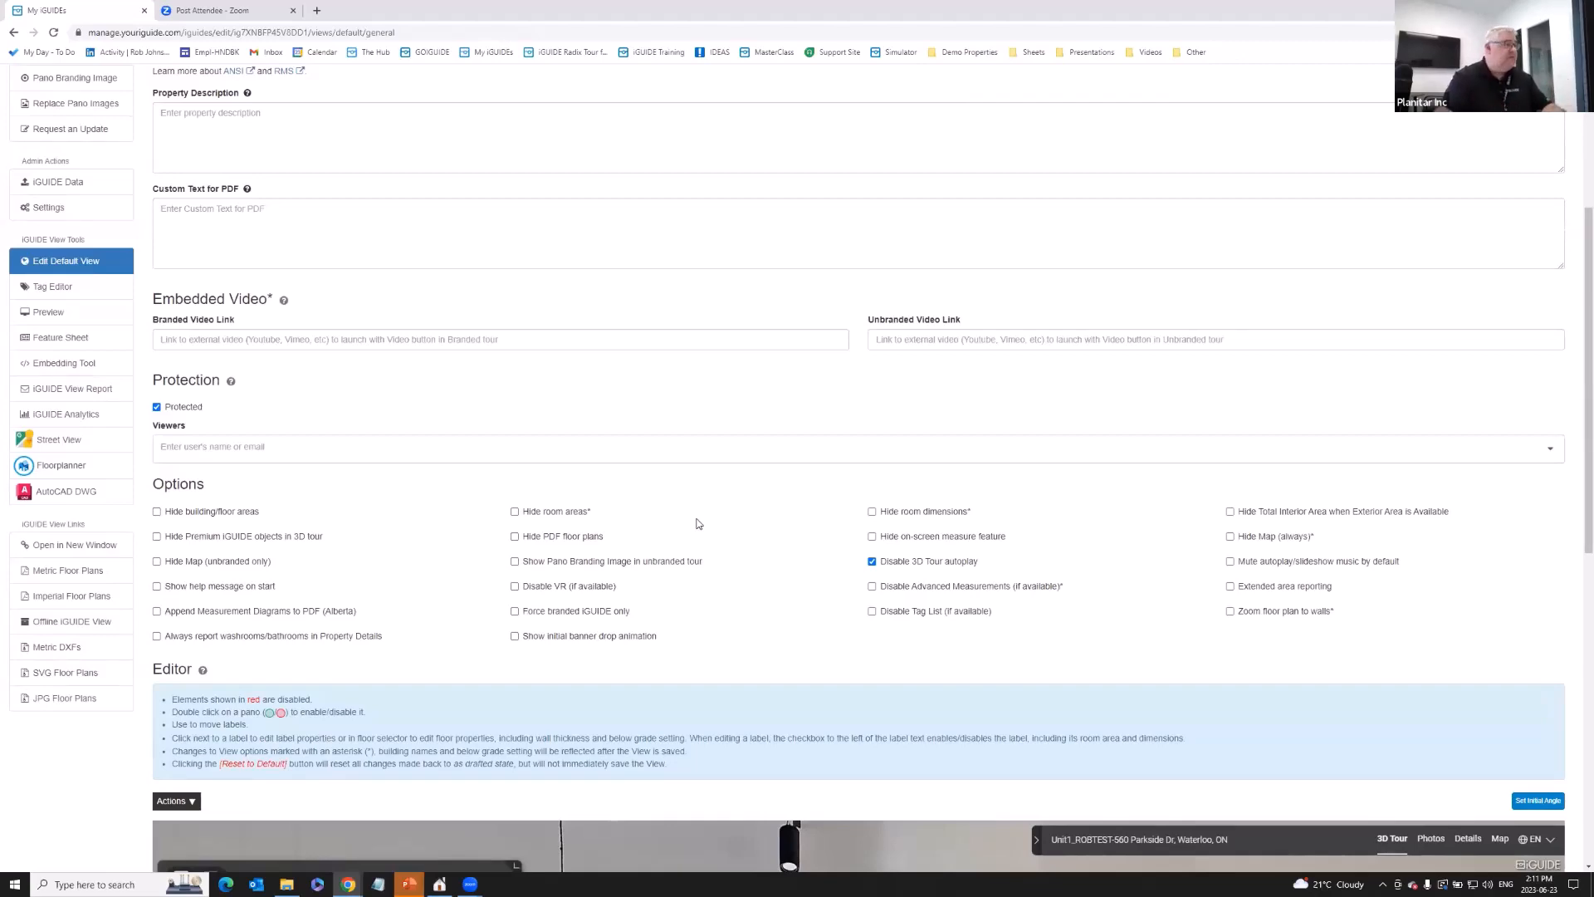
pyautogui.scroll(3, 556, 423)
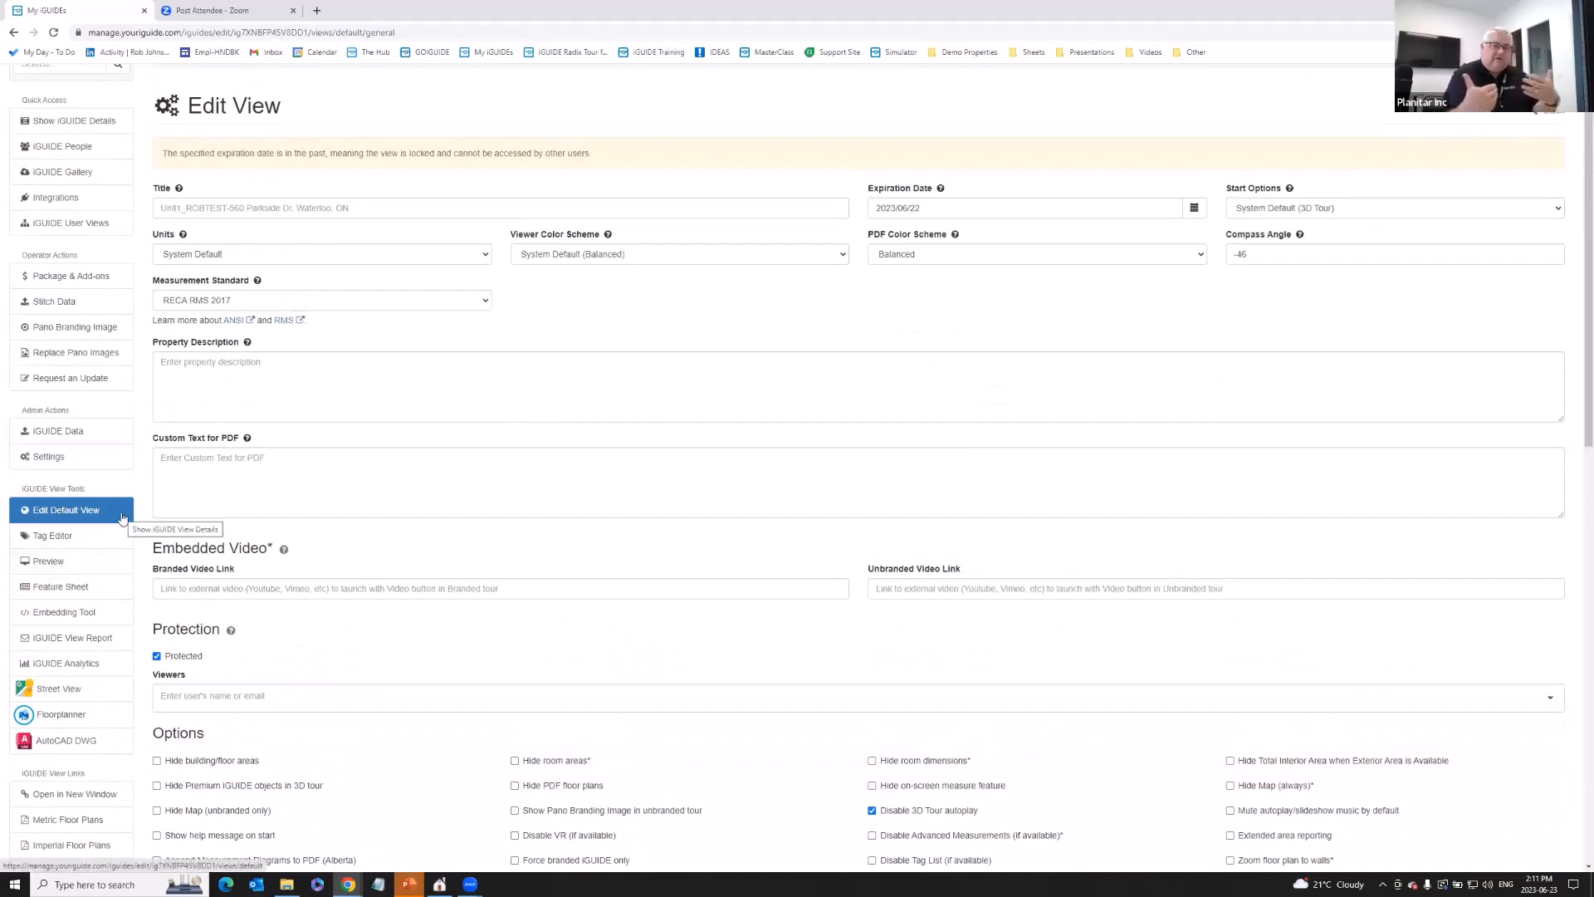
pyautogui.scroll(-7, 278, 544)
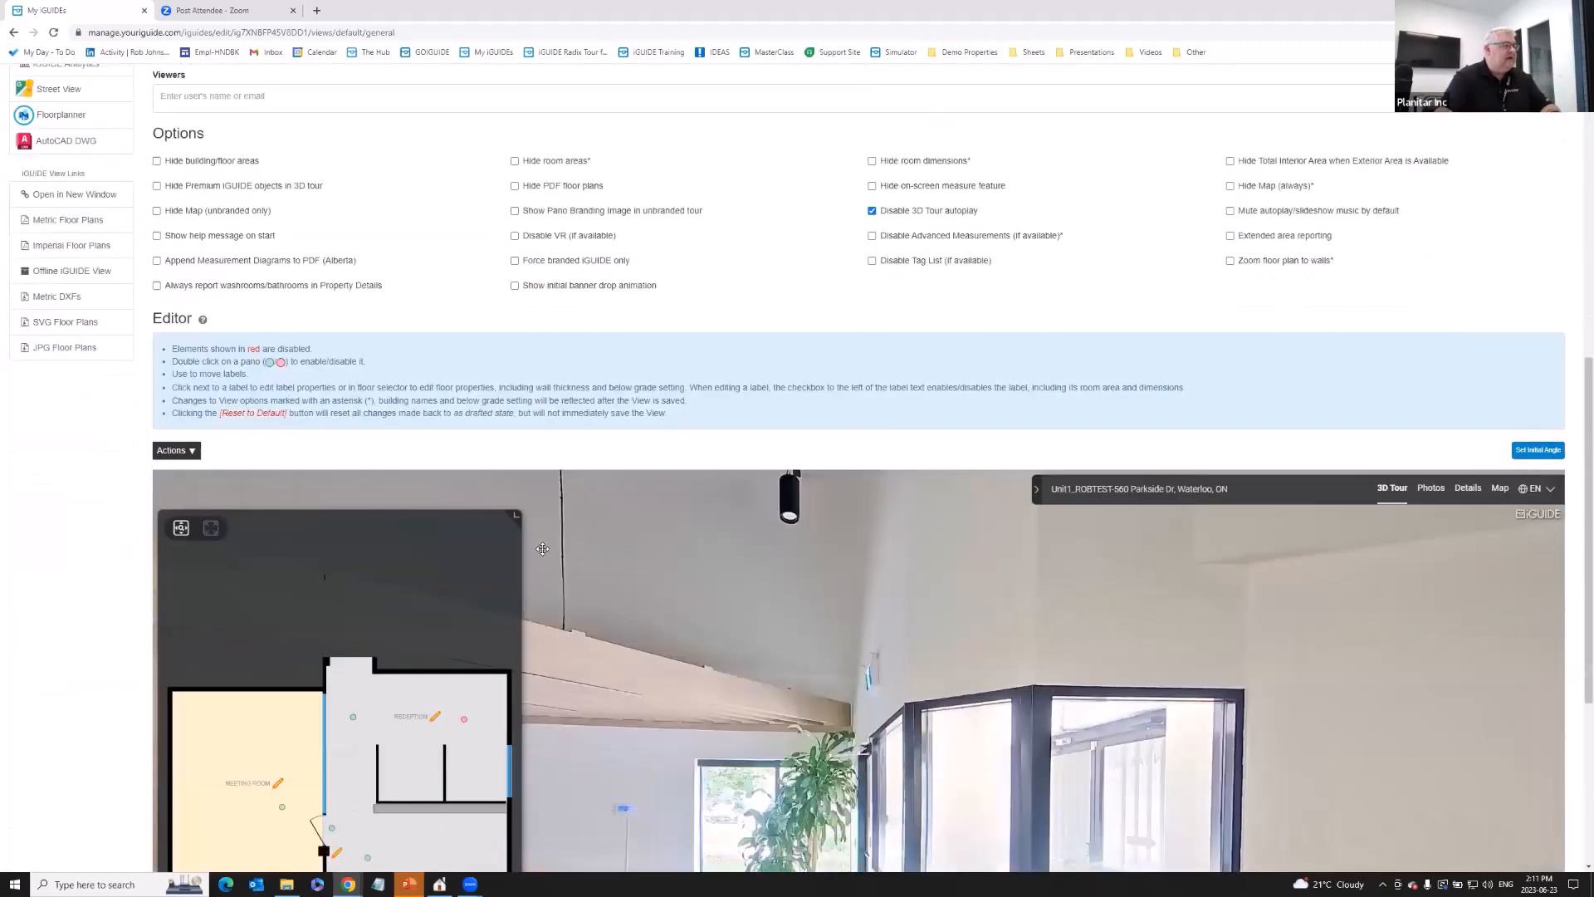
pyautogui.scroll(-4, 74, 585)
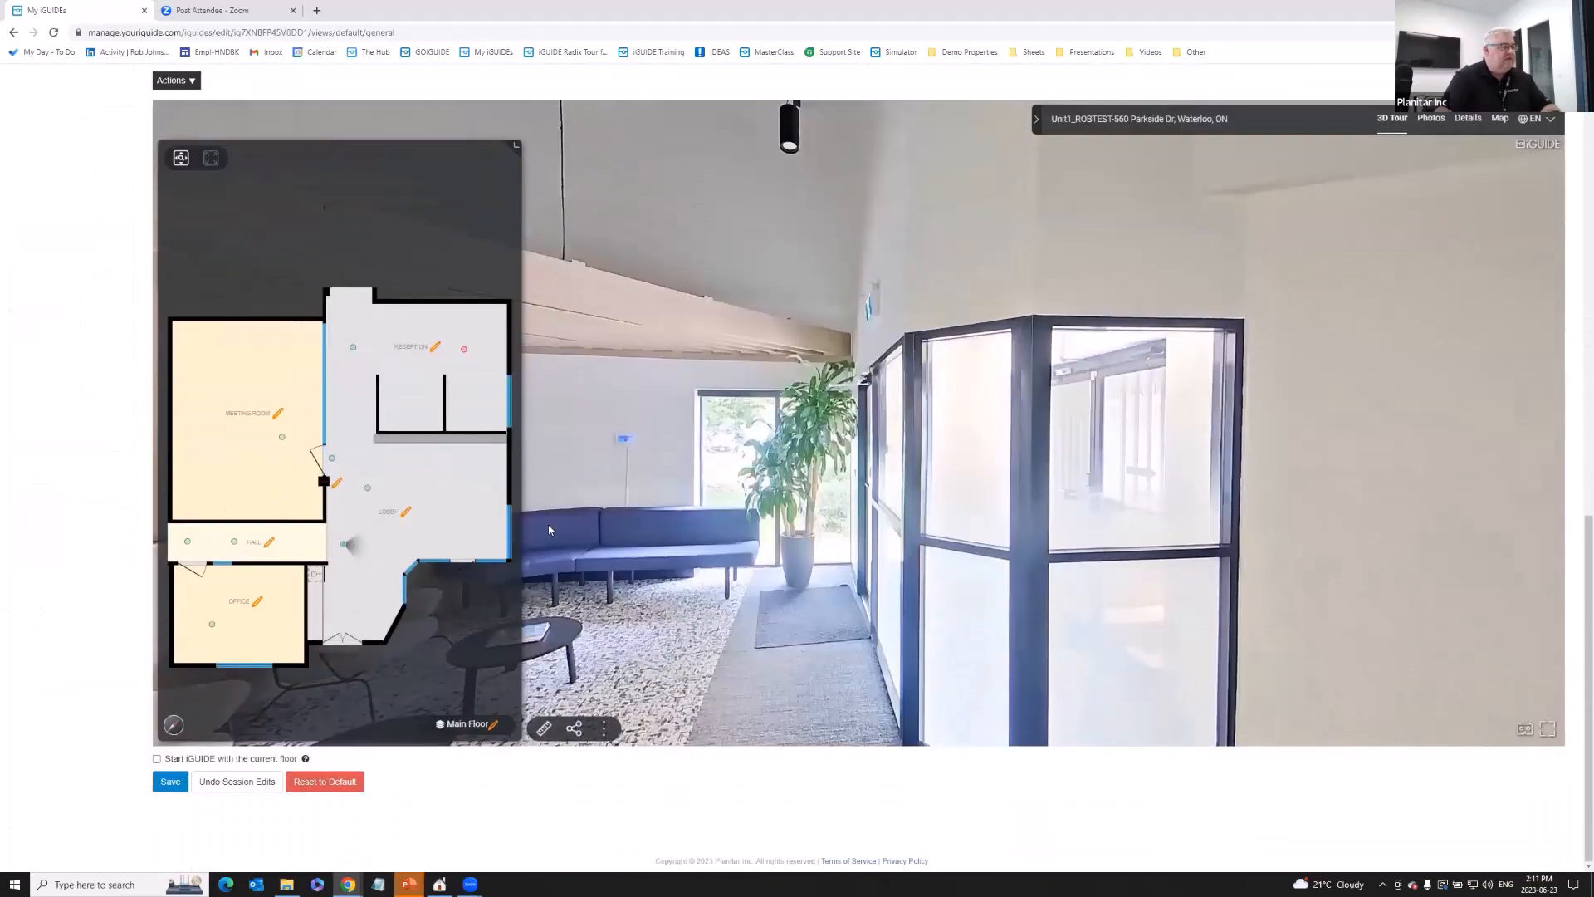
pyautogui.moveTo(1081, 571); pyautogui.dragTo(780, 445)
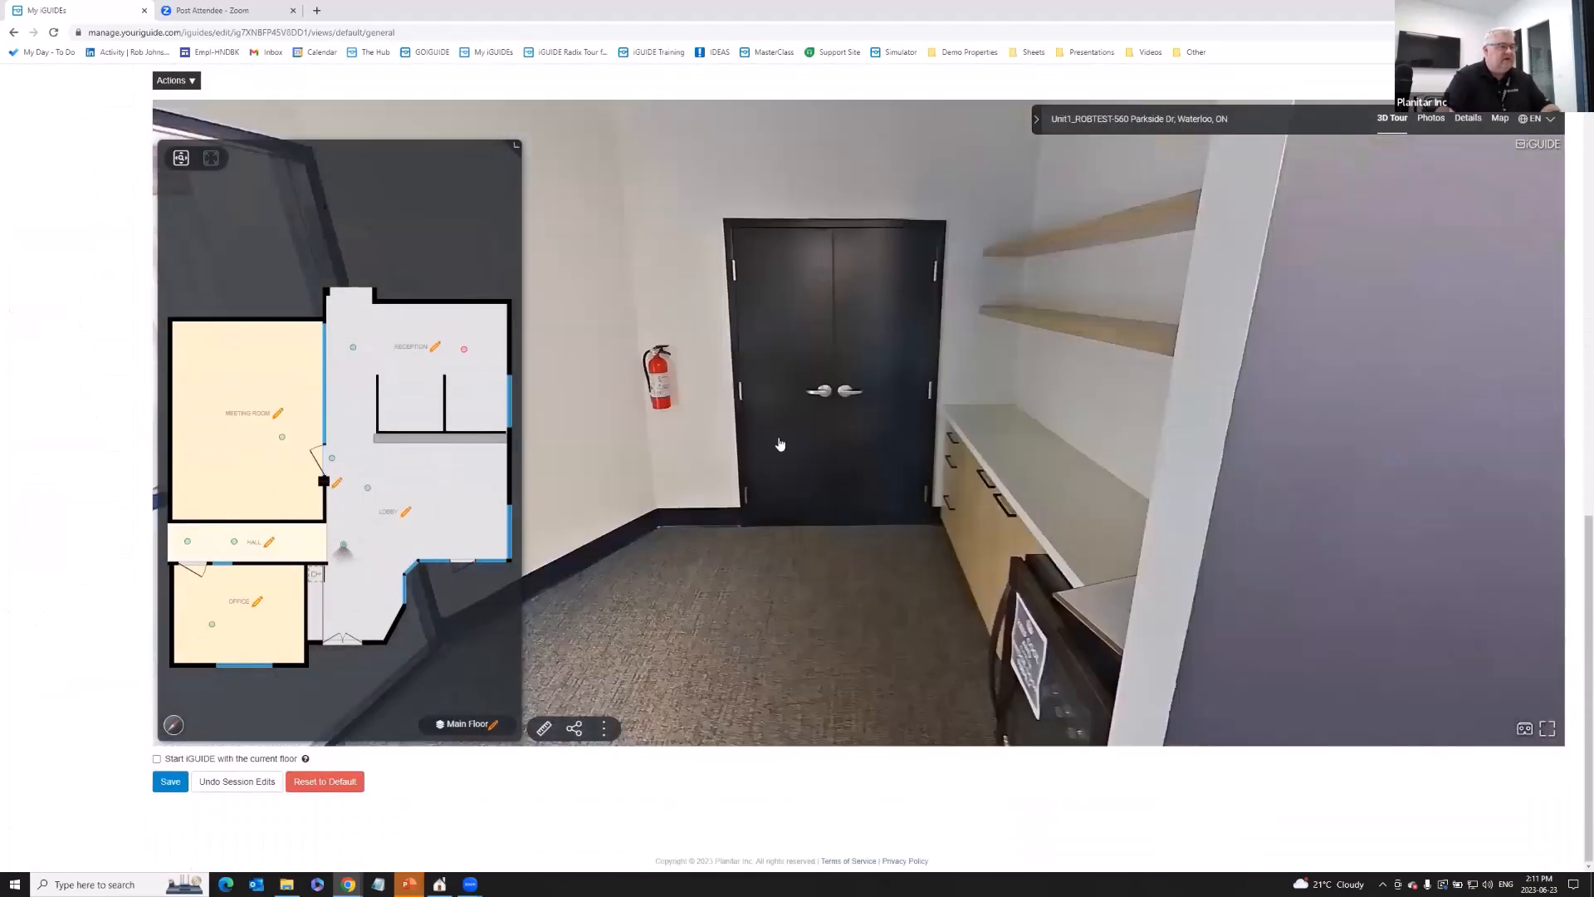
pyautogui.moveTo(1195, 610); pyautogui.dragTo(797, 498)
pyautogui.moveTo(1245, 514); pyautogui.dragTo(890, 586)
pyautogui.click(859, 574)
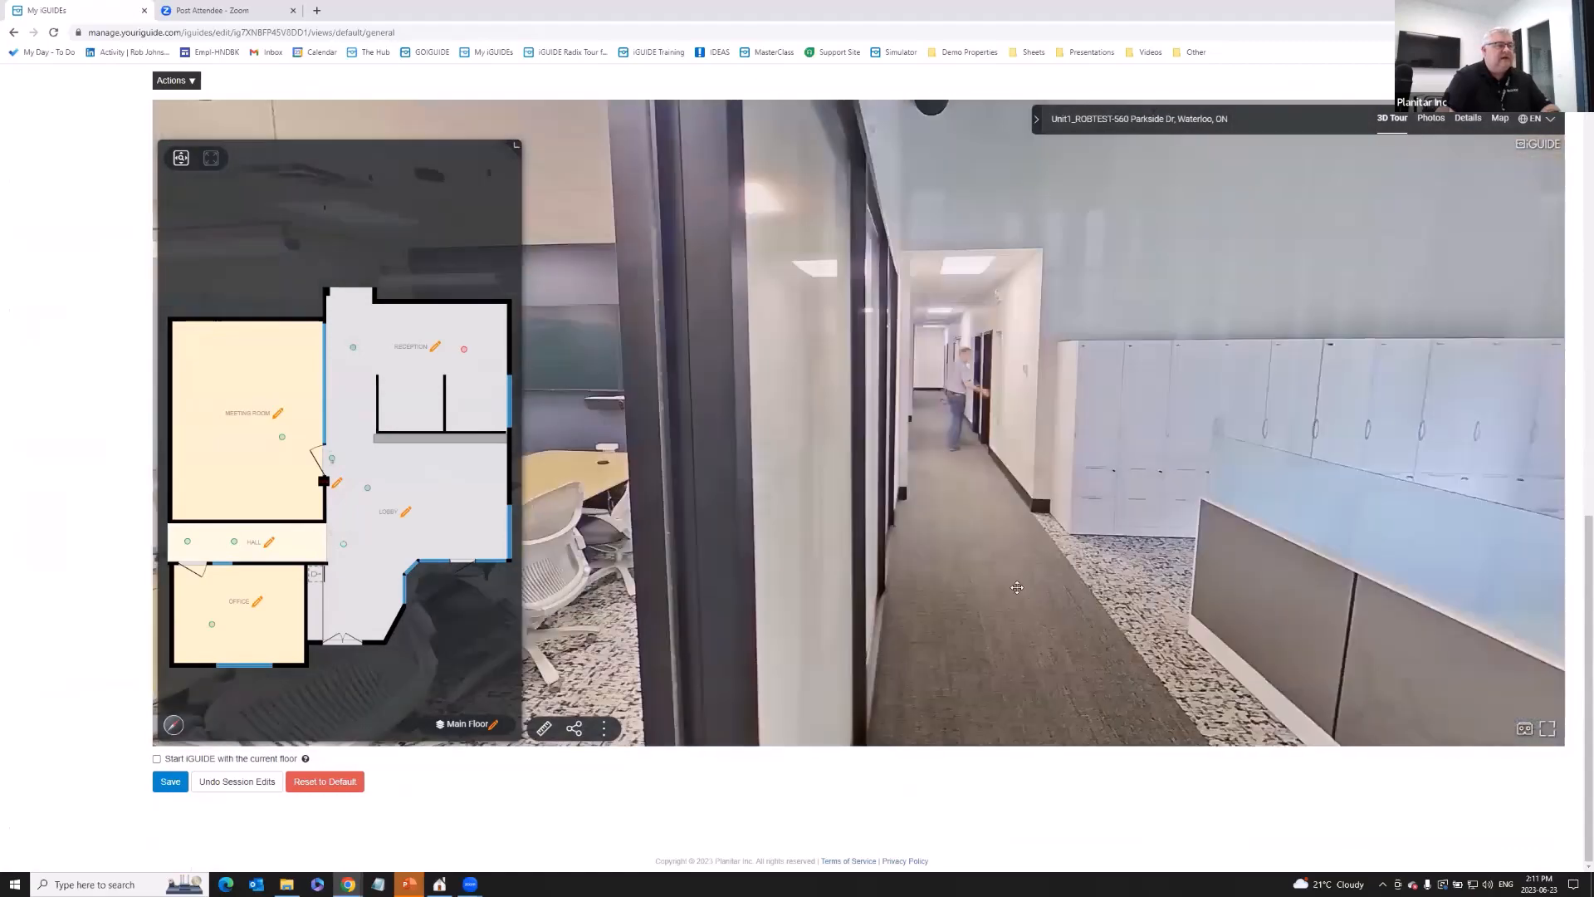
pyautogui.moveTo(1017, 587); pyautogui.dragTo(908, 544)
pyautogui.click(904, 527)
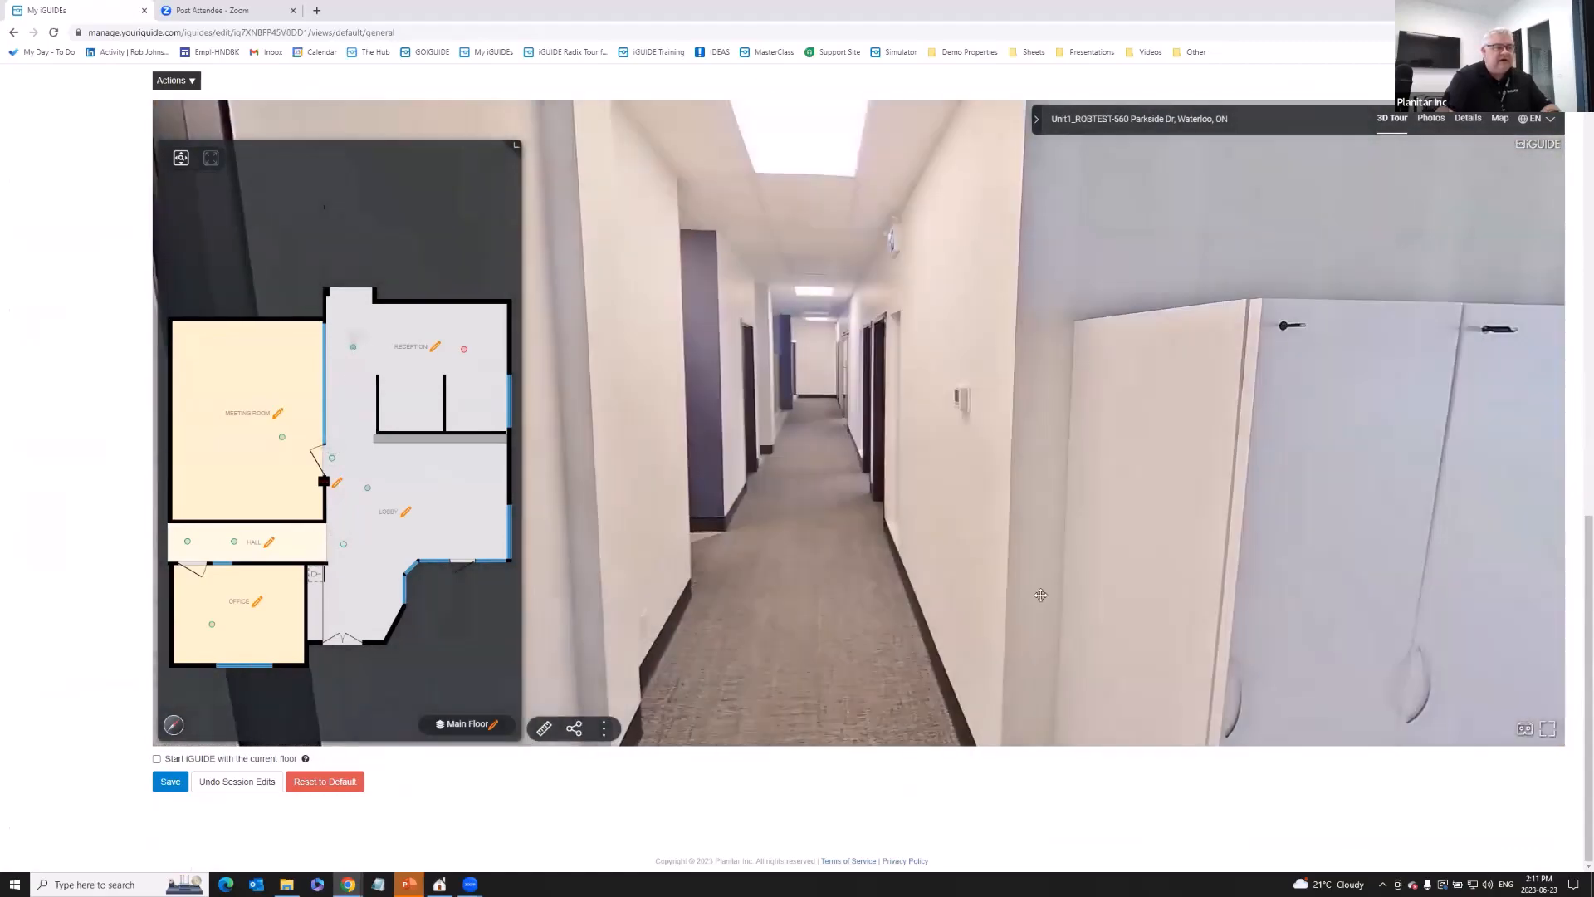
pyautogui.moveTo(1041, 594); pyautogui.dragTo(801, 540)
pyautogui.moveTo(1037, 564); pyautogui.dragTo(897, 540)
pyautogui.moveTo(1346, 551); pyautogui.dragTo(1071, 528)
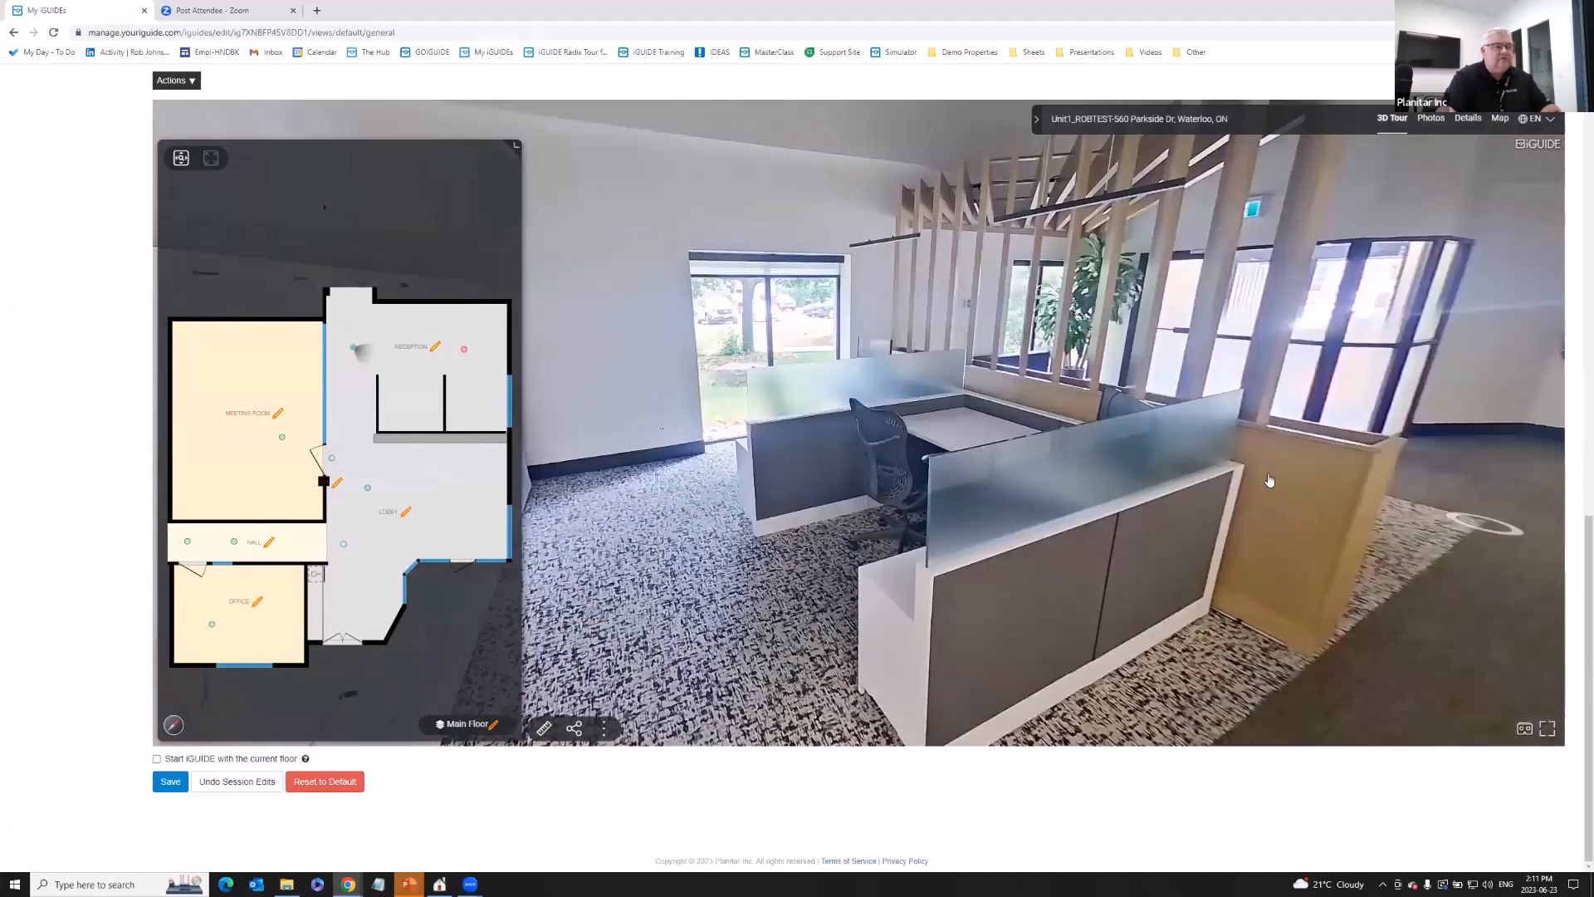
pyautogui.moveTo(1270, 481); pyautogui.dragTo(1113, 474)
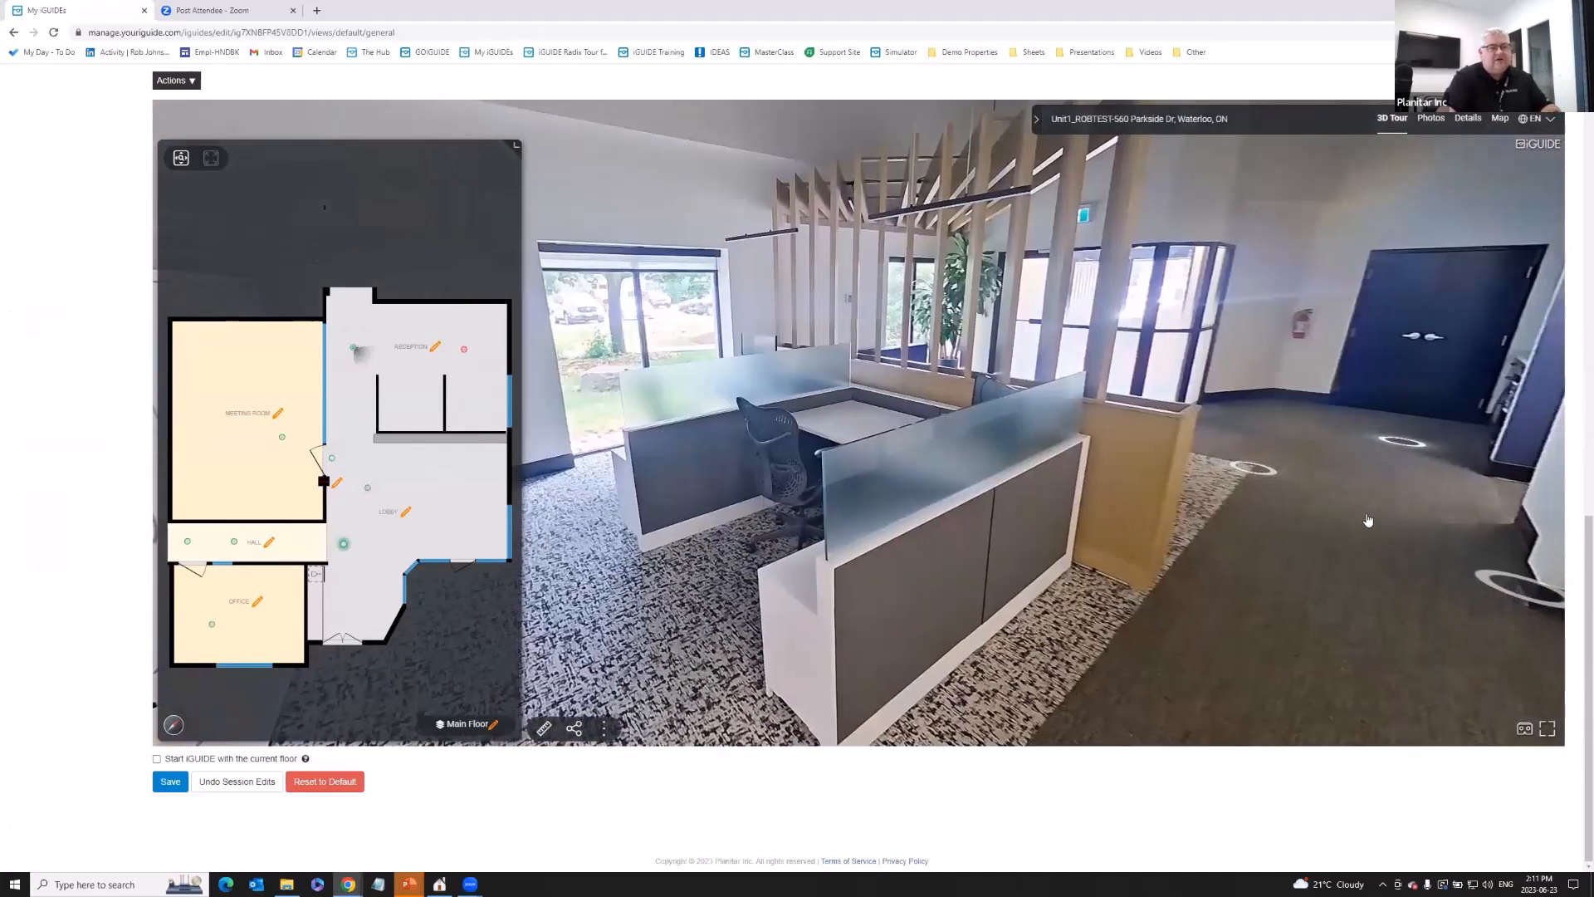
pyautogui.click(465, 350)
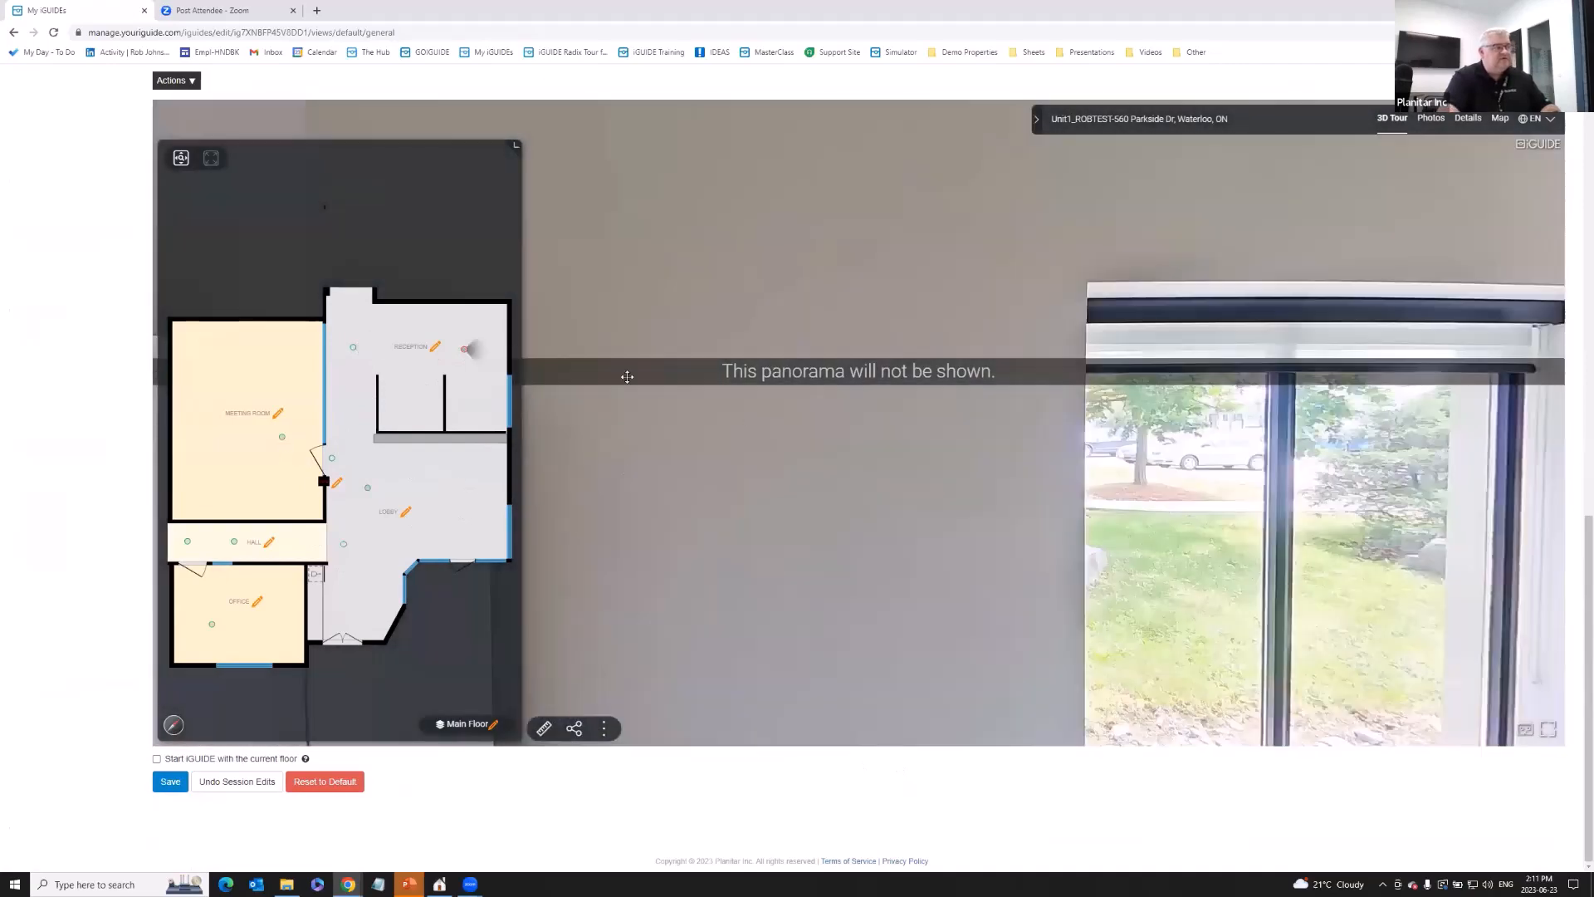
pyautogui.moveTo(1436, 503)
pyautogui.mouseDown()
pyautogui.moveTo(1252, 396)
pyautogui.moveTo(1002, 317)
pyautogui.moveTo(897, 359)
pyautogui.moveTo(922, 358)
pyautogui.moveTo(924, 342)
pyautogui.mouseUp()
pyautogui.click(368, 488)
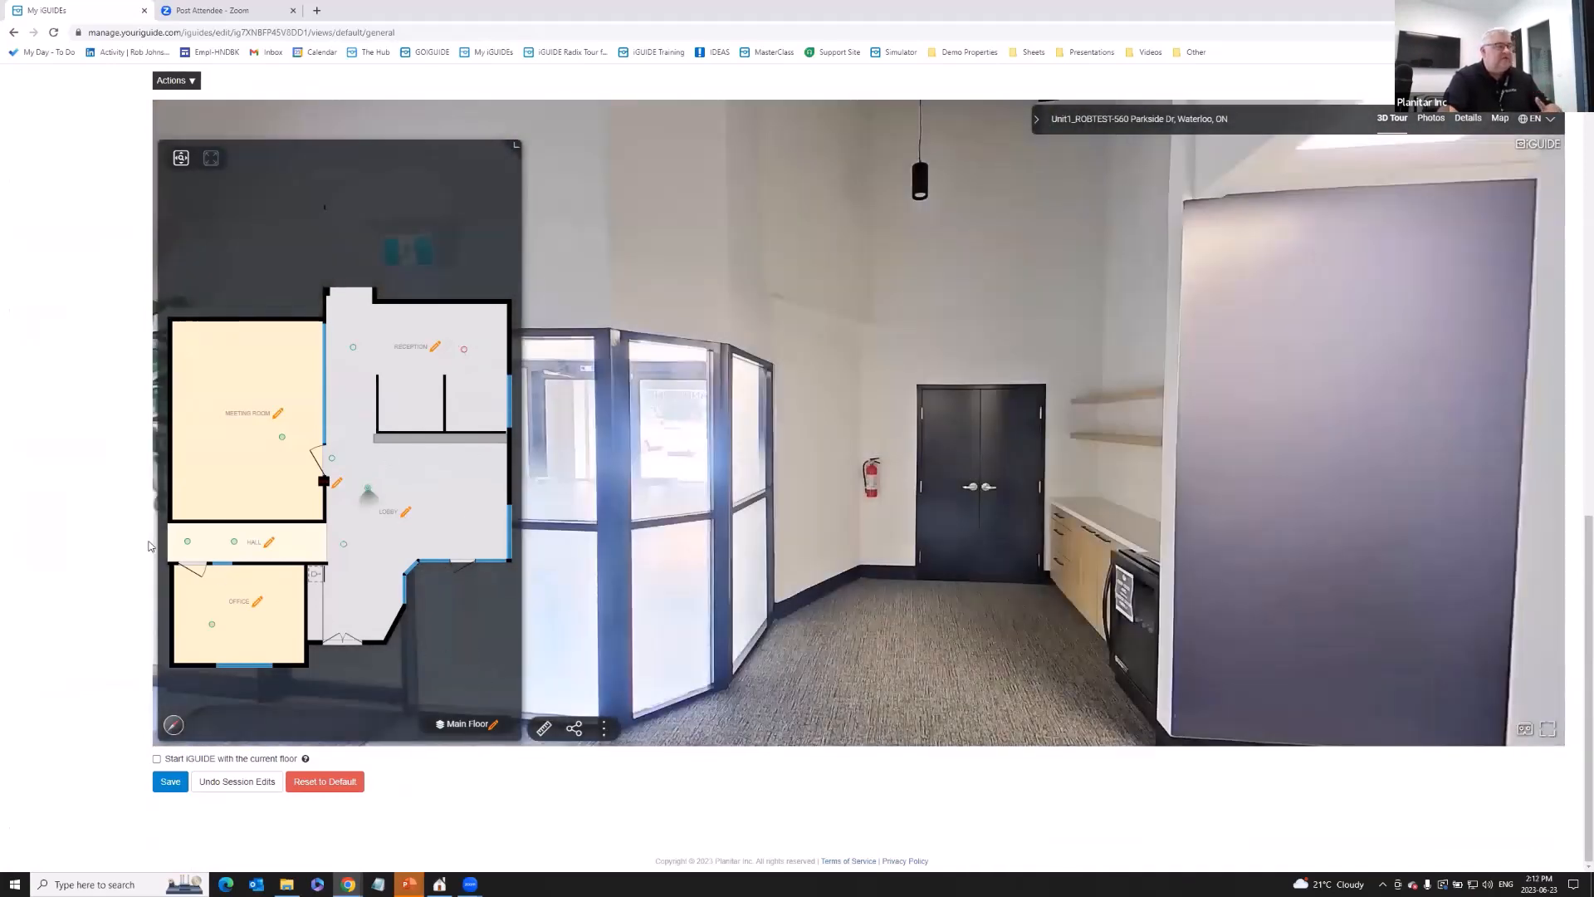
pyautogui.scroll(8, 149, 545)
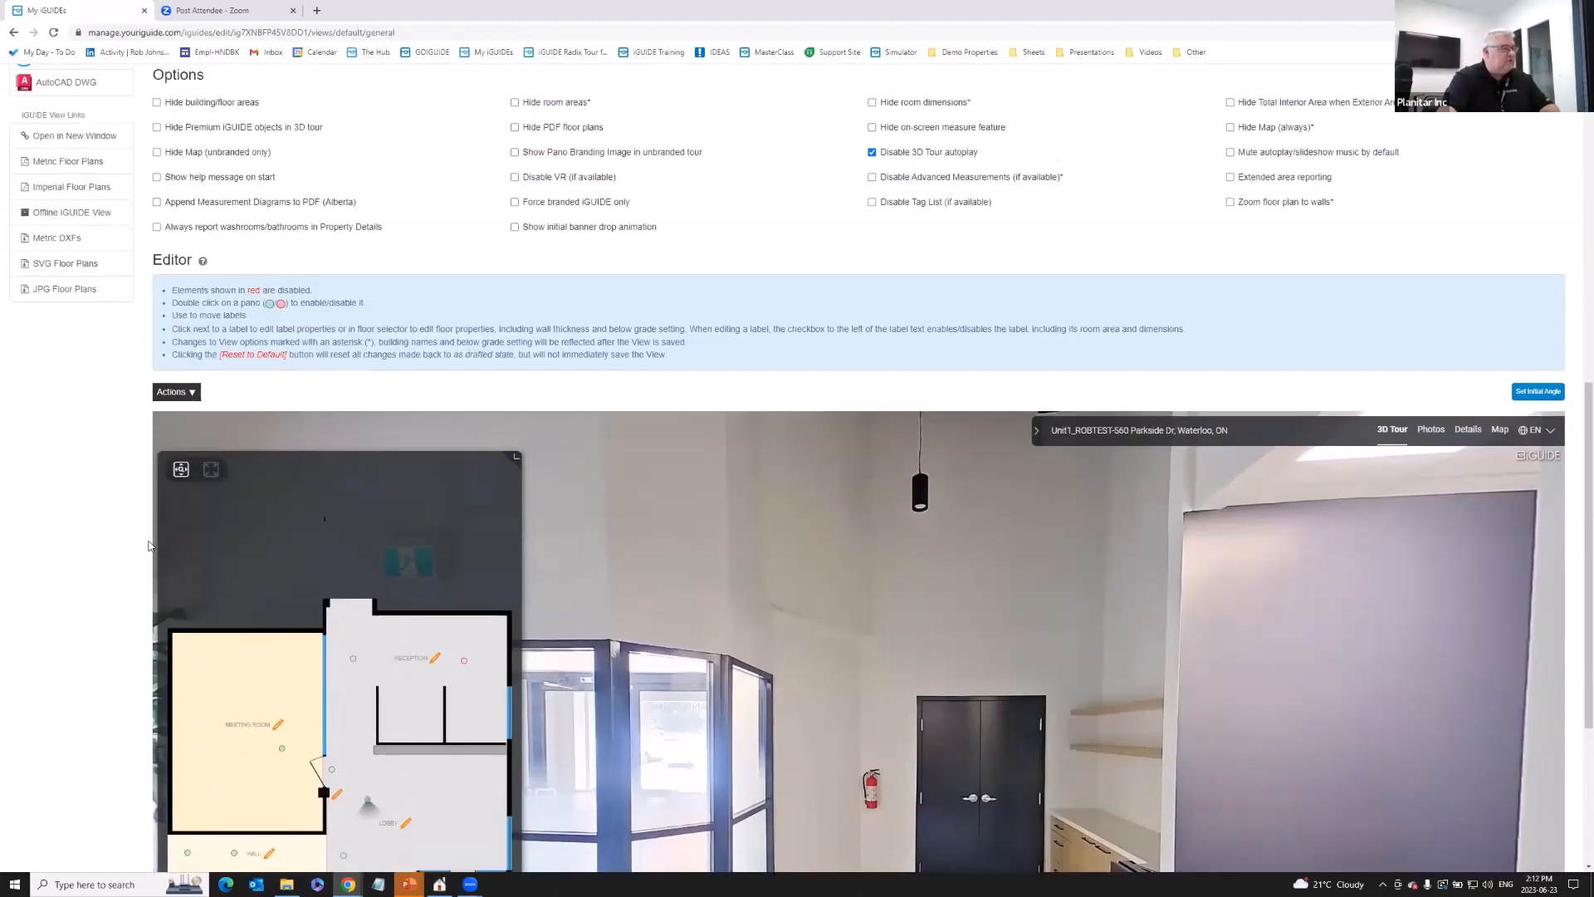
pyautogui.scroll(-7, 148, 545)
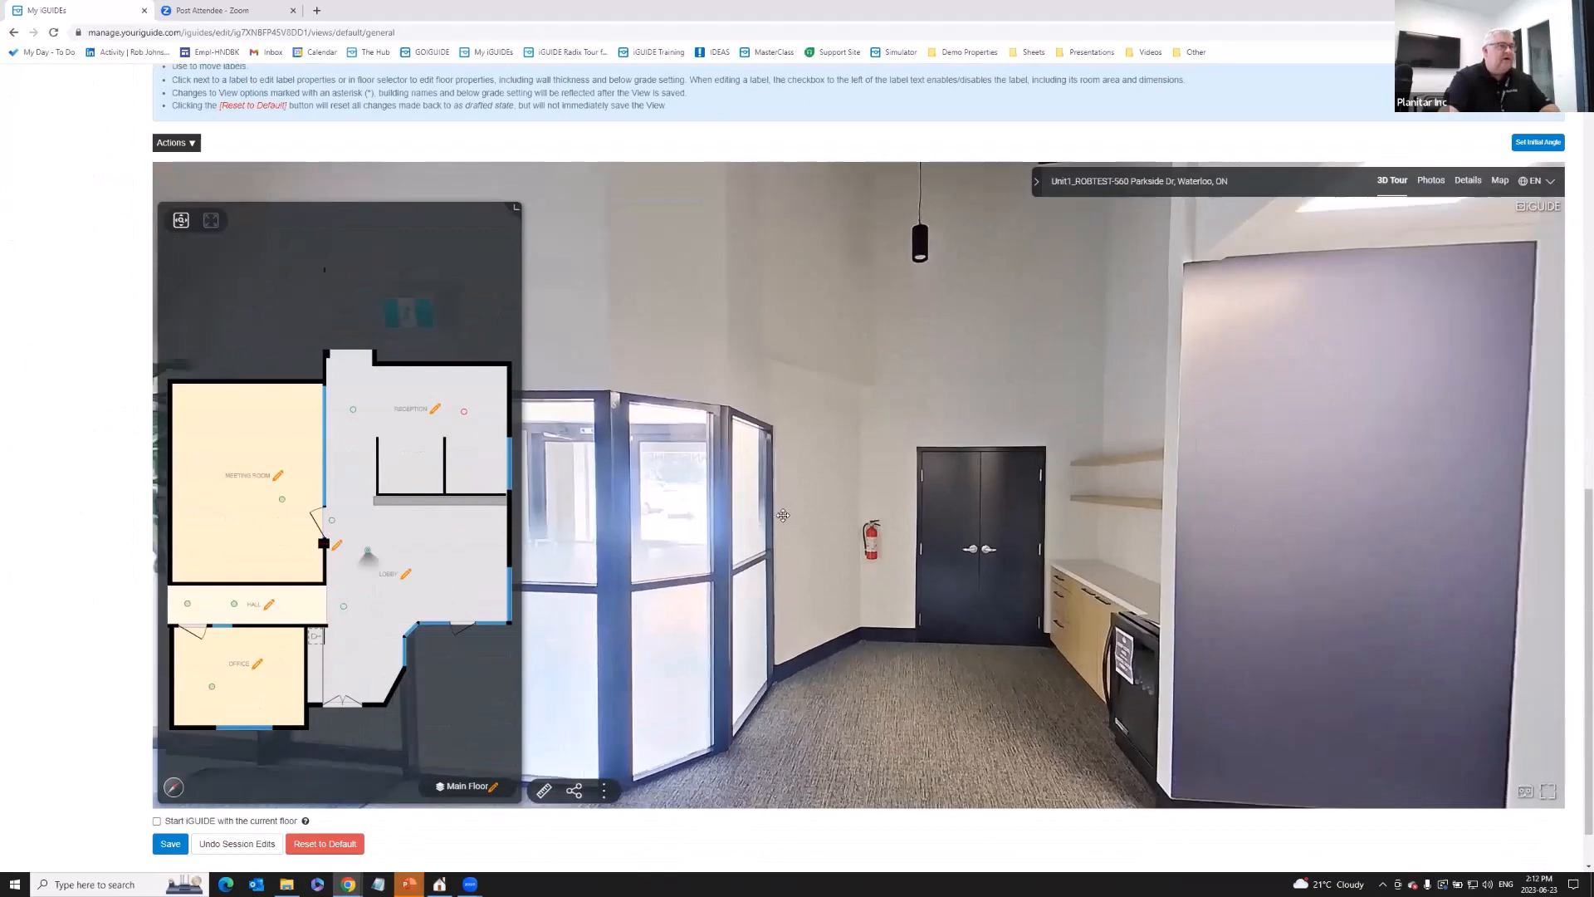
pyautogui.scroll(1, 125, 420)
pyautogui.scroll(8, 125, 420)
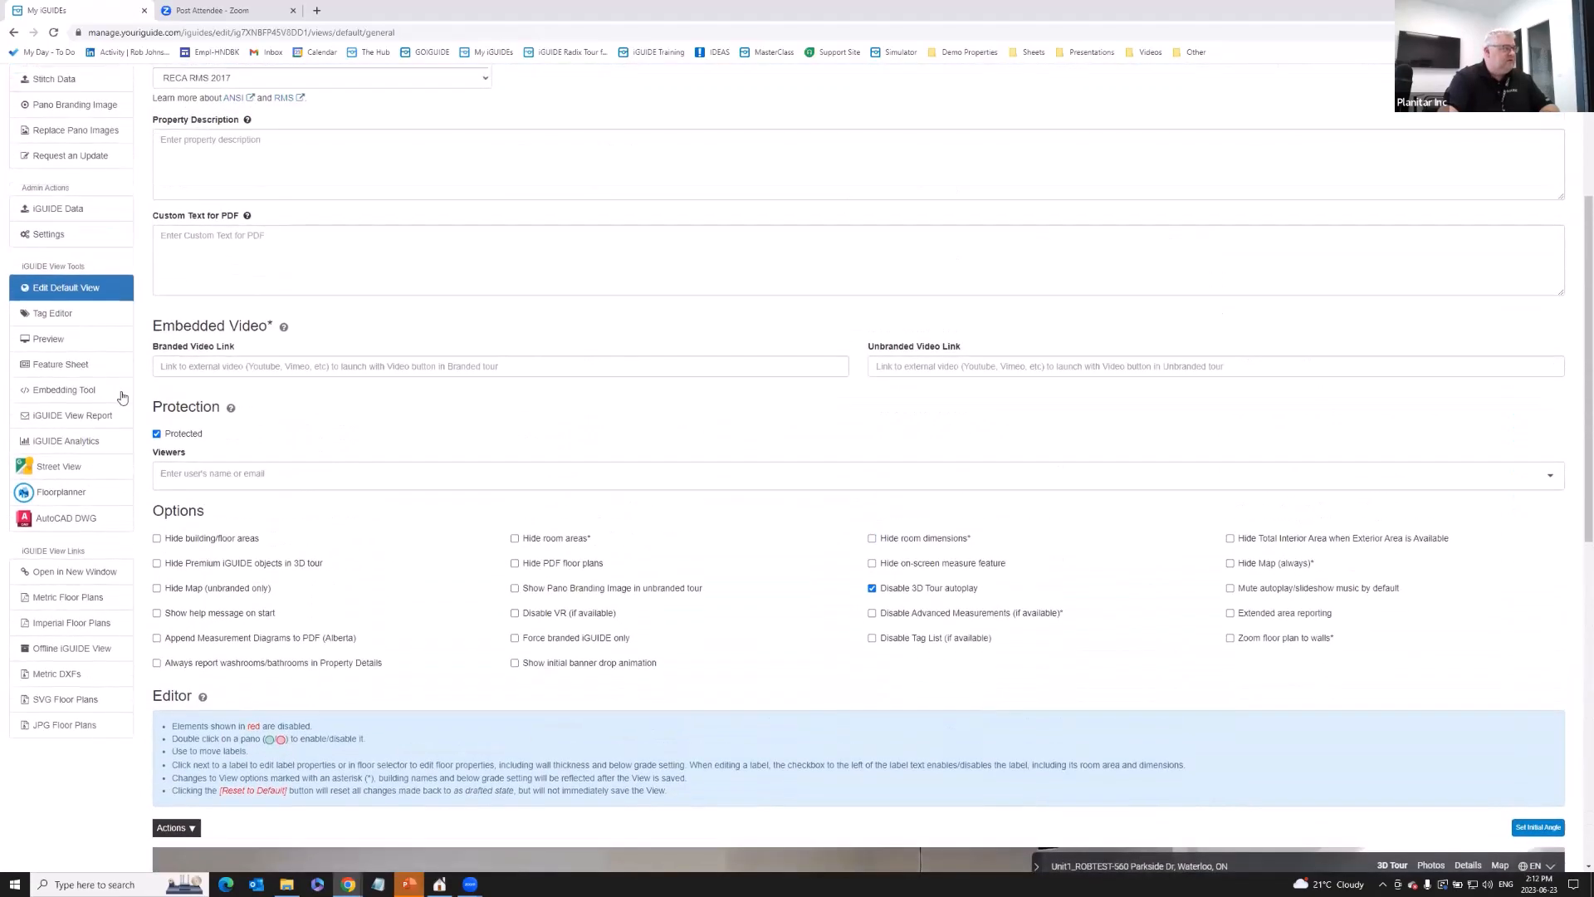
# - Preview the default view and turn the panorama toward the double doors and counter
pyautogui.click(55, 341)
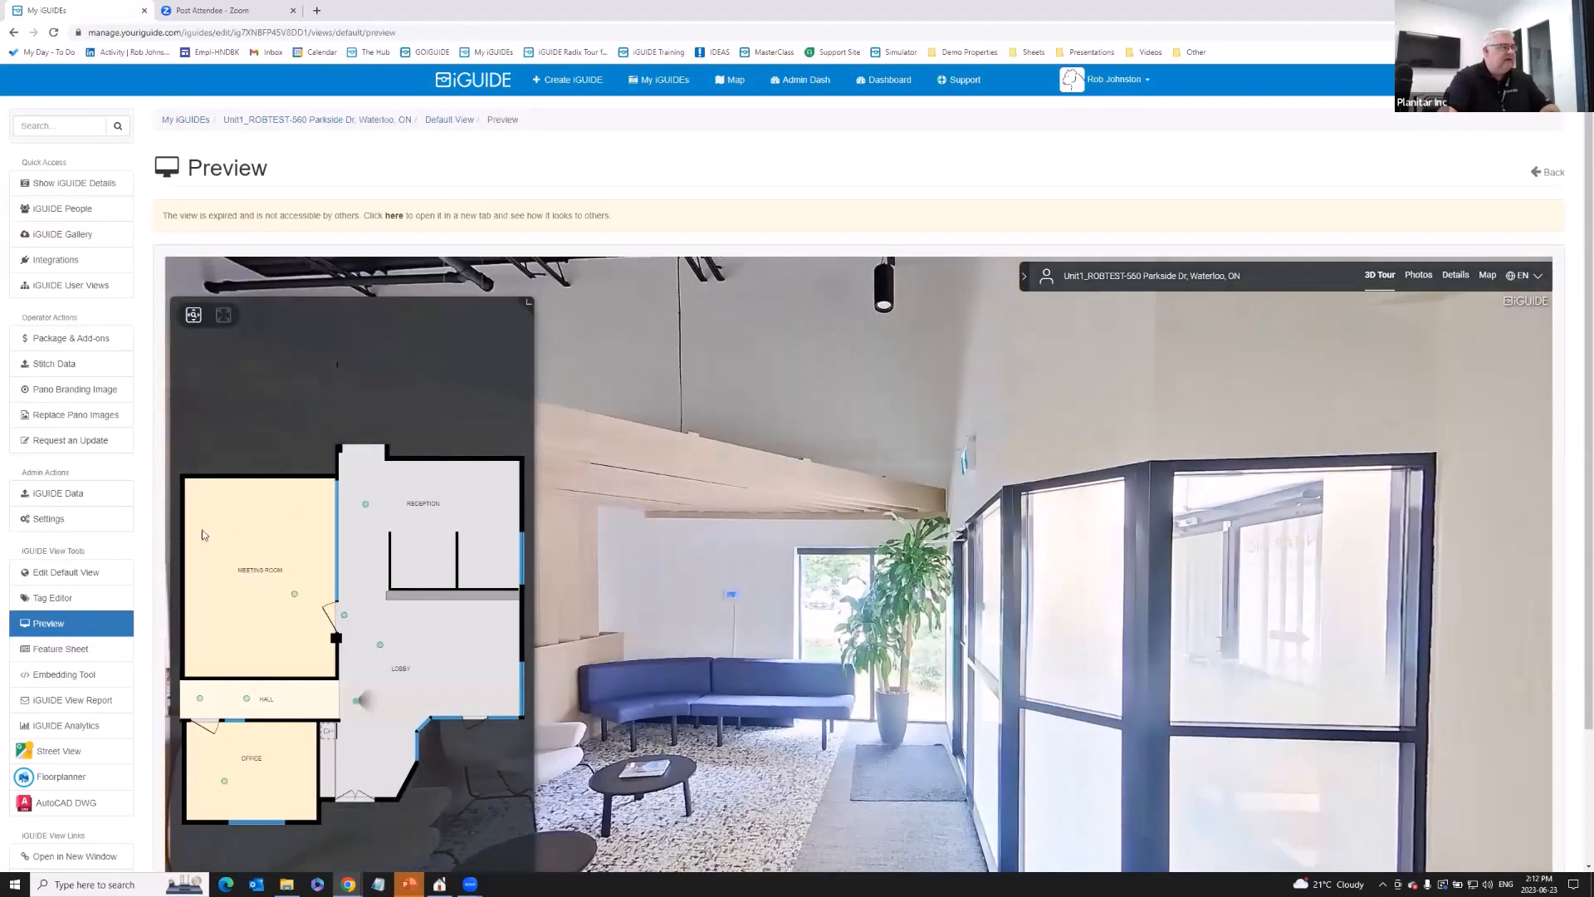
pyautogui.scroll(-1, 150, 544)
pyautogui.moveTo(820, 469); pyautogui.dragTo(498, 390)
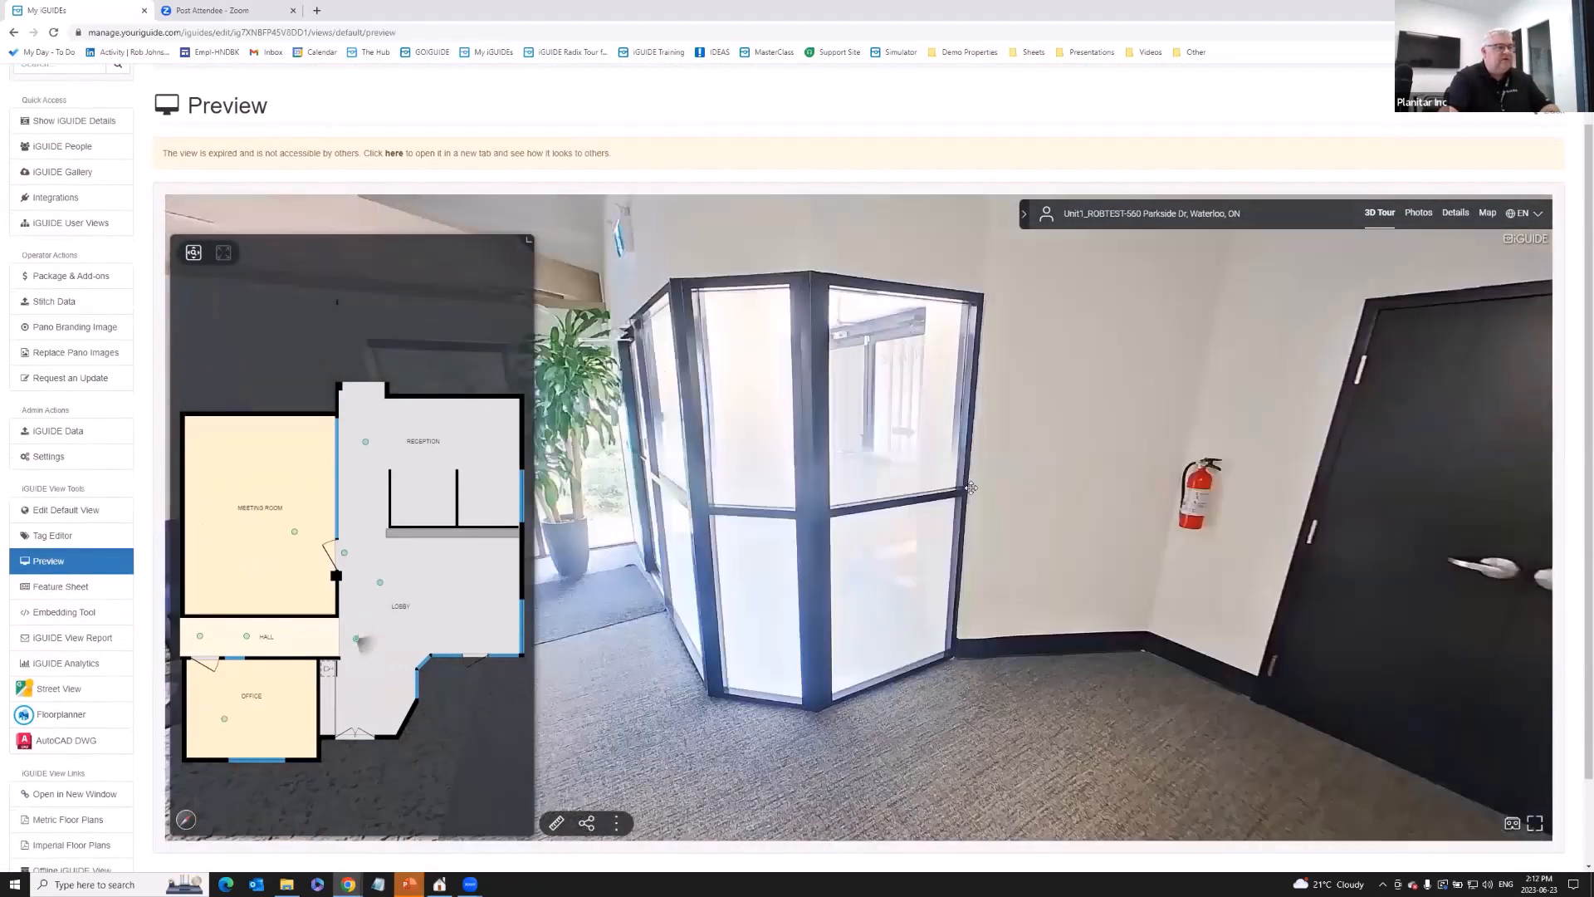
pyautogui.moveTo(938, 488); pyautogui.dragTo(793, 472)
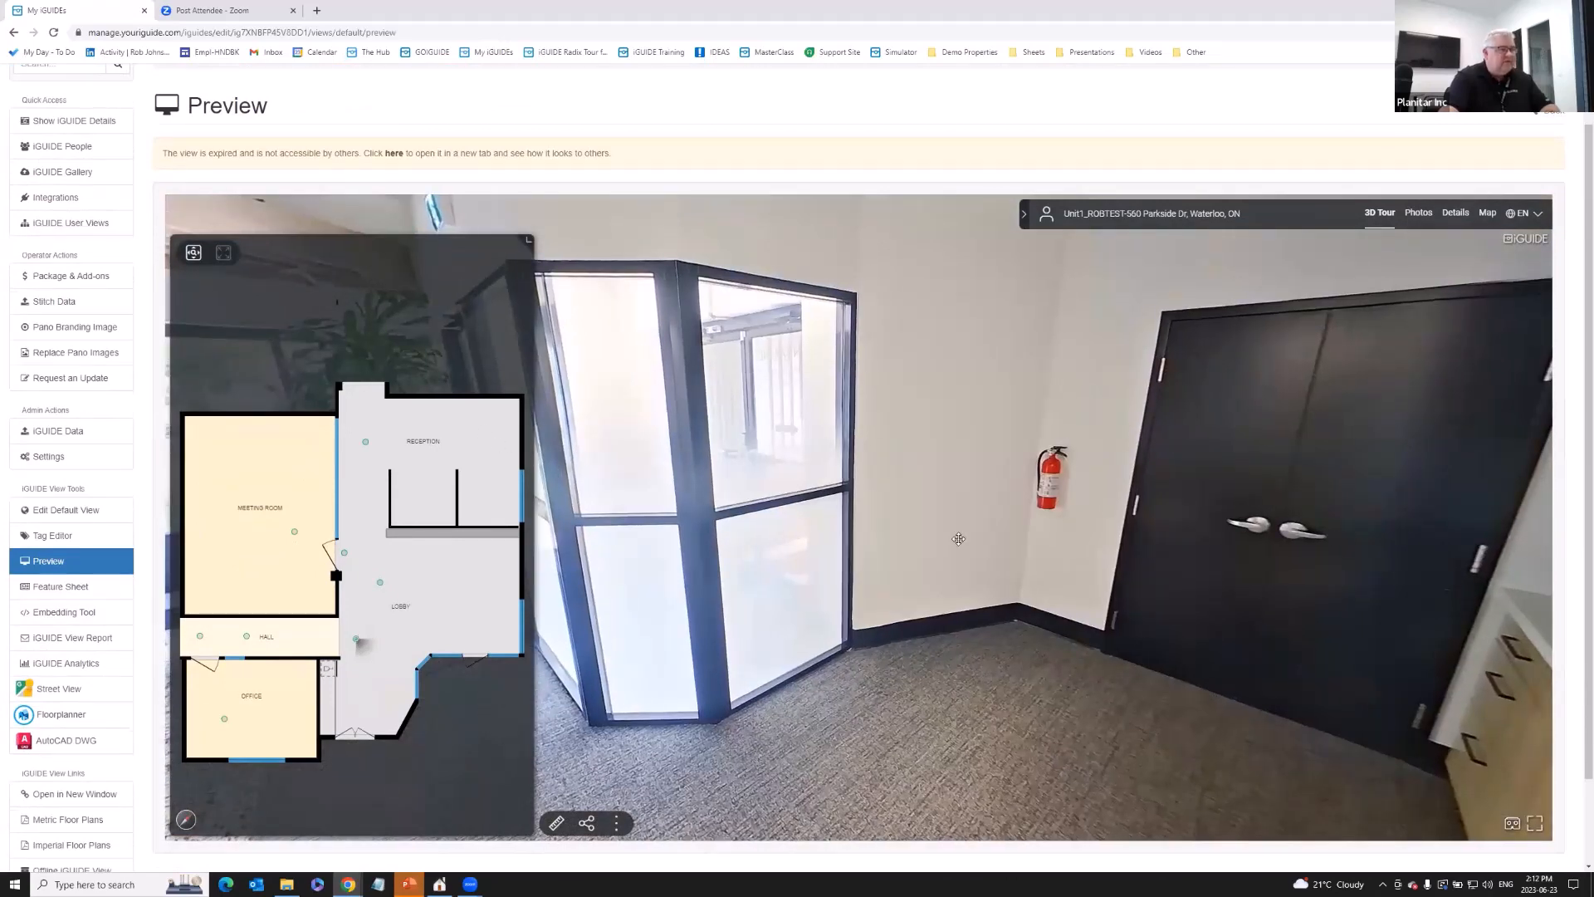
pyautogui.moveTo(938, 535); pyautogui.dragTo(830, 479)
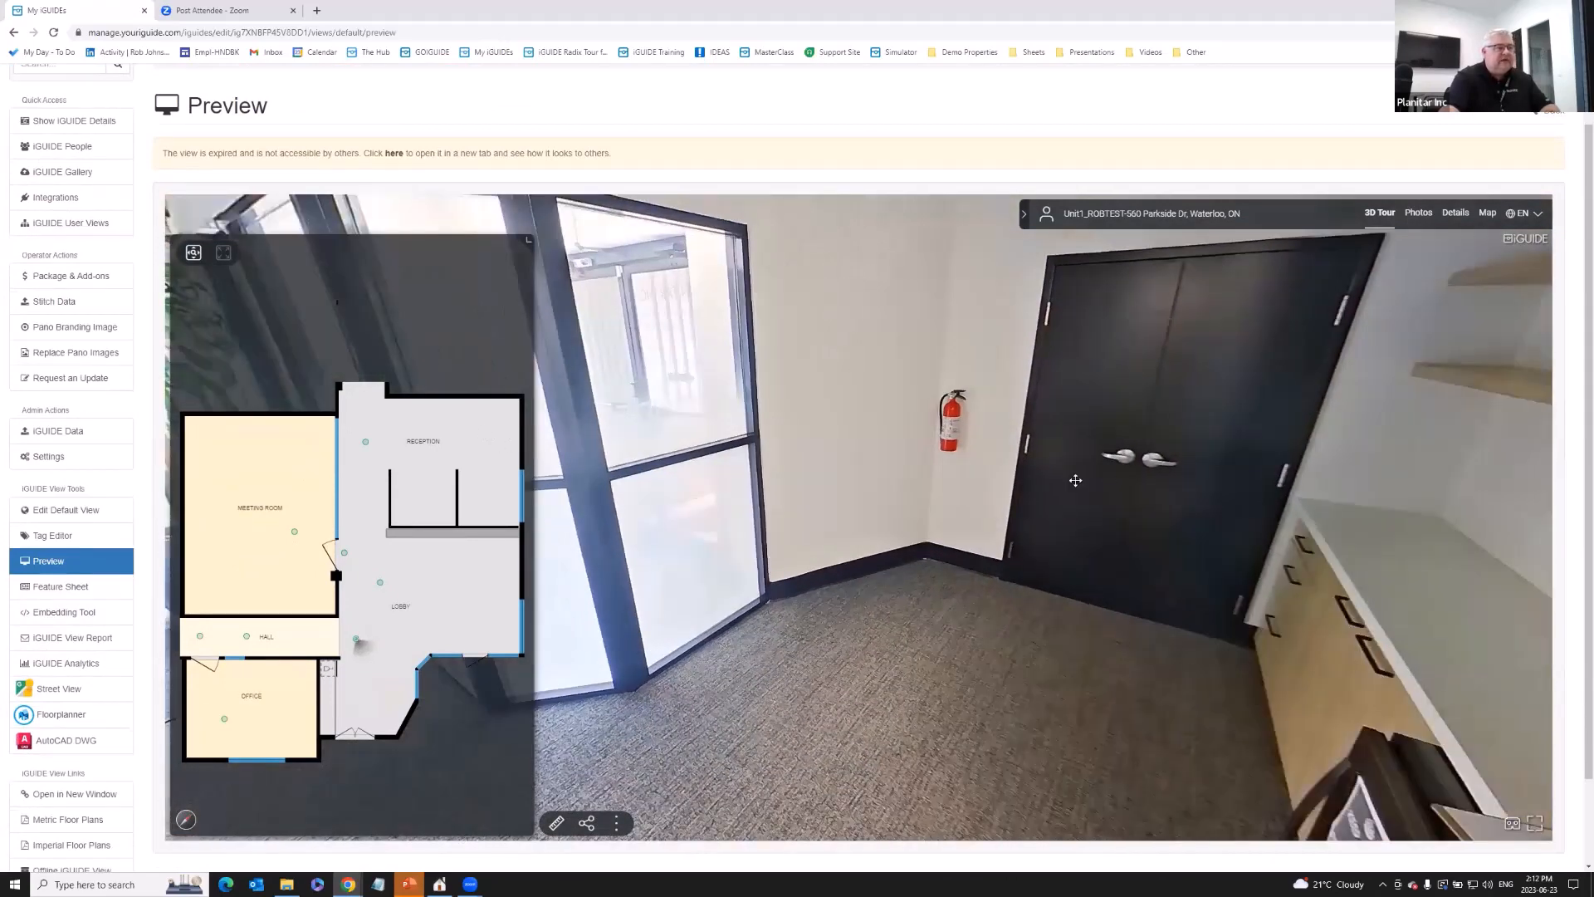
pyautogui.moveTo(1279, 483); pyautogui.dragTo(975, 546)
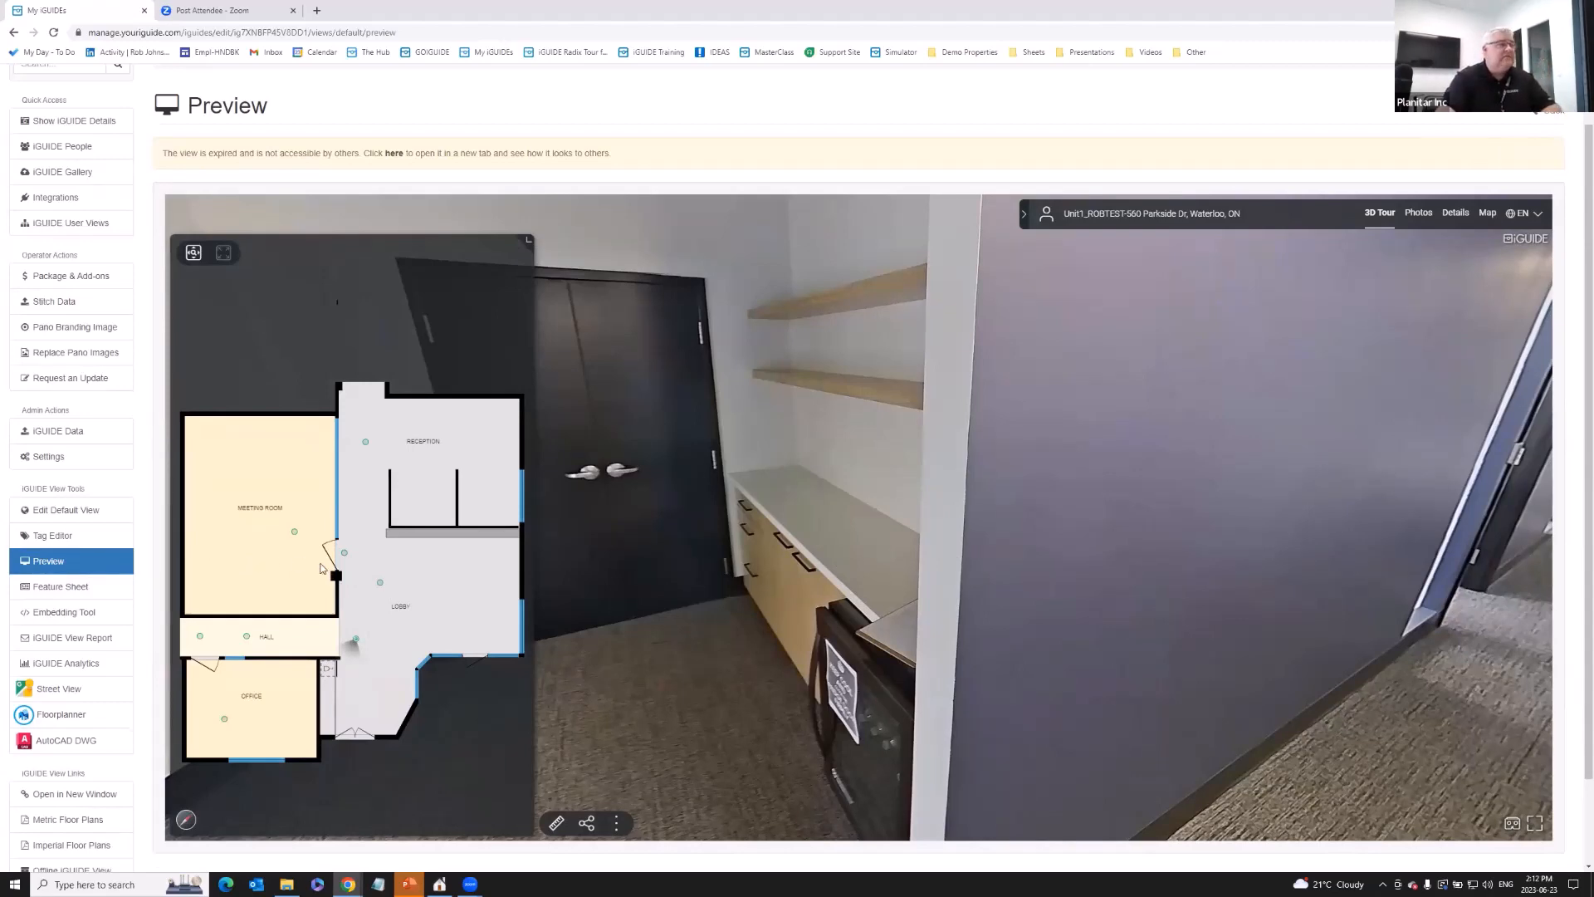
# - Turn the view toward the hallway and move the tour to the HALL panorama
pyautogui.scroll(-1, 73, 555)
pyautogui.scroll(-1, 73, 554)
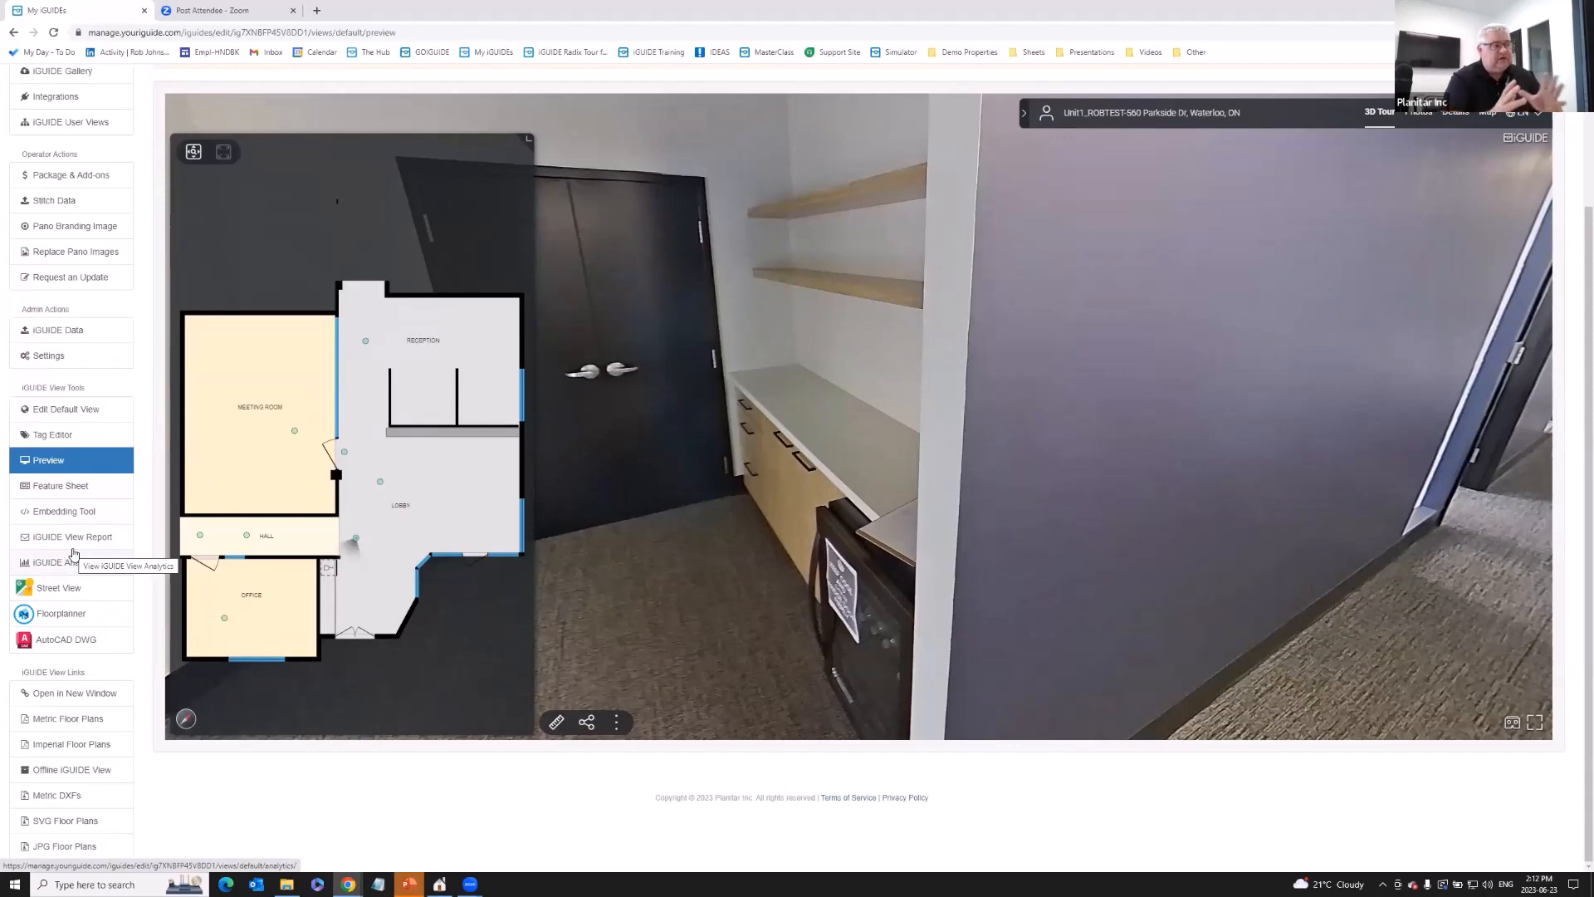
pyautogui.moveTo(735, 543); pyautogui.dragTo(559, 470)
pyautogui.click(893, 462)
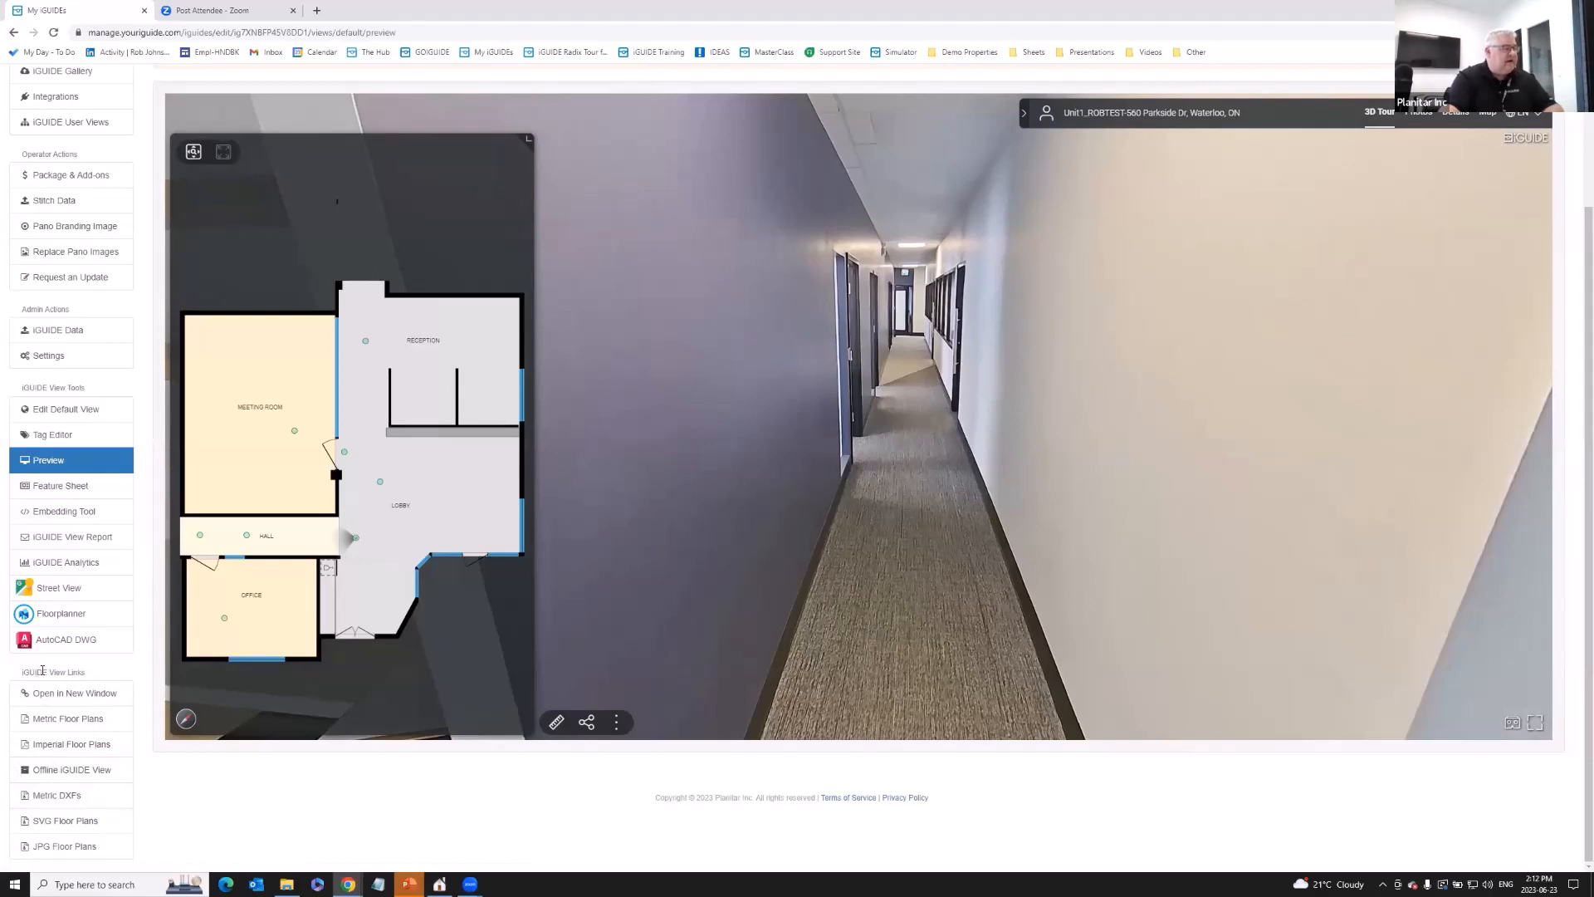
pyautogui.moveTo(21, 672); pyautogui.dragTo(86, 677)
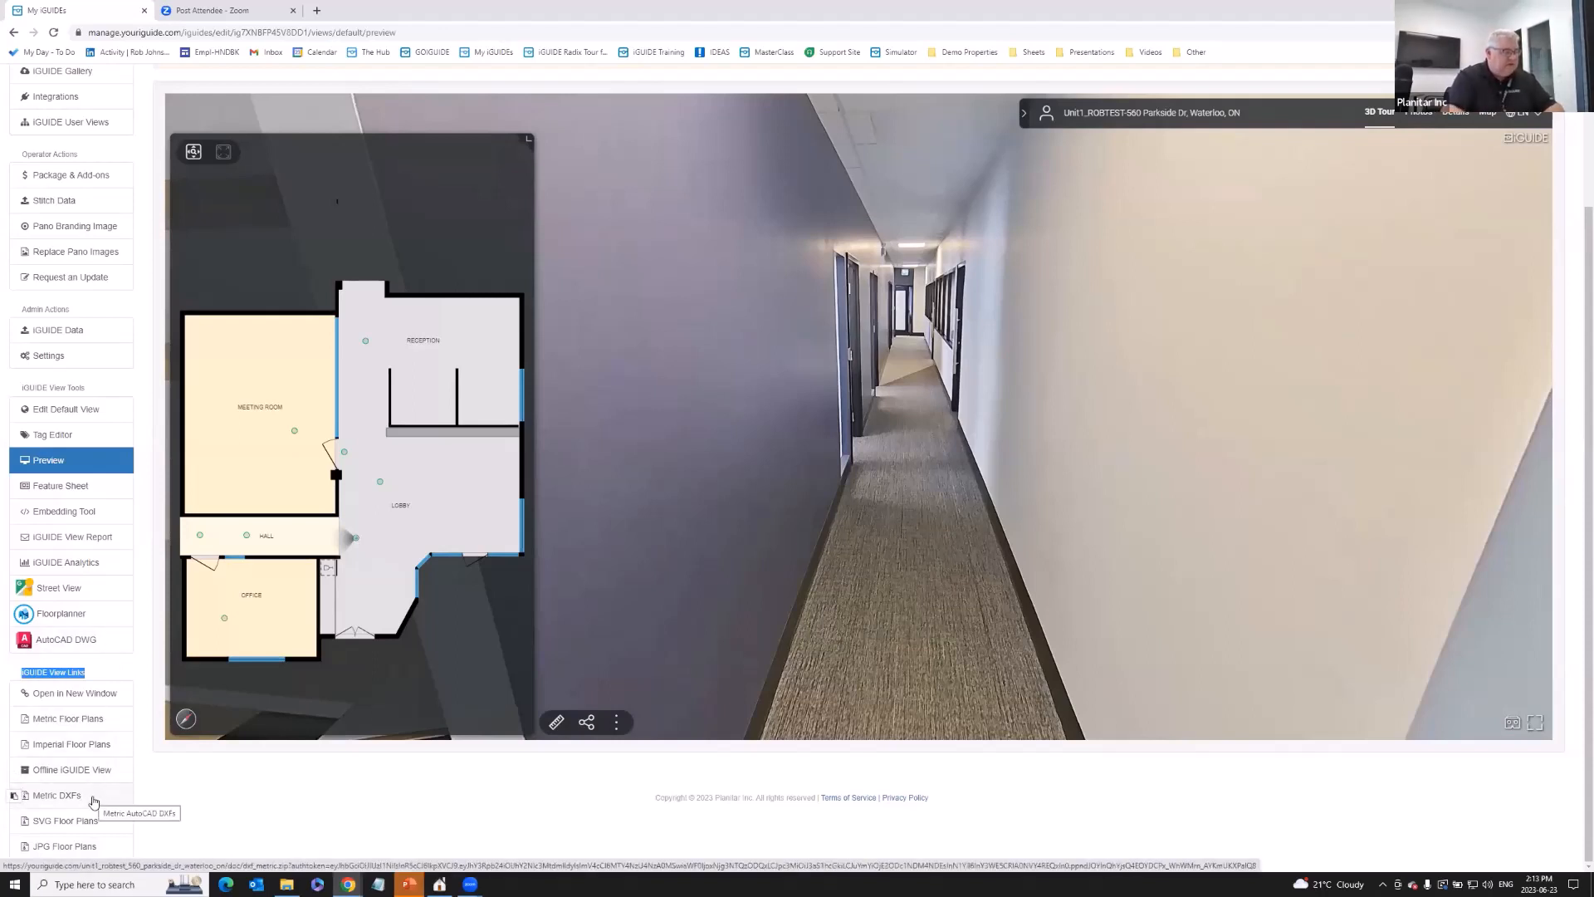
# - Download the metric DXF floor plans and copy floor_1.dxf from the zip into Downloads
pyautogui.click(94, 802)
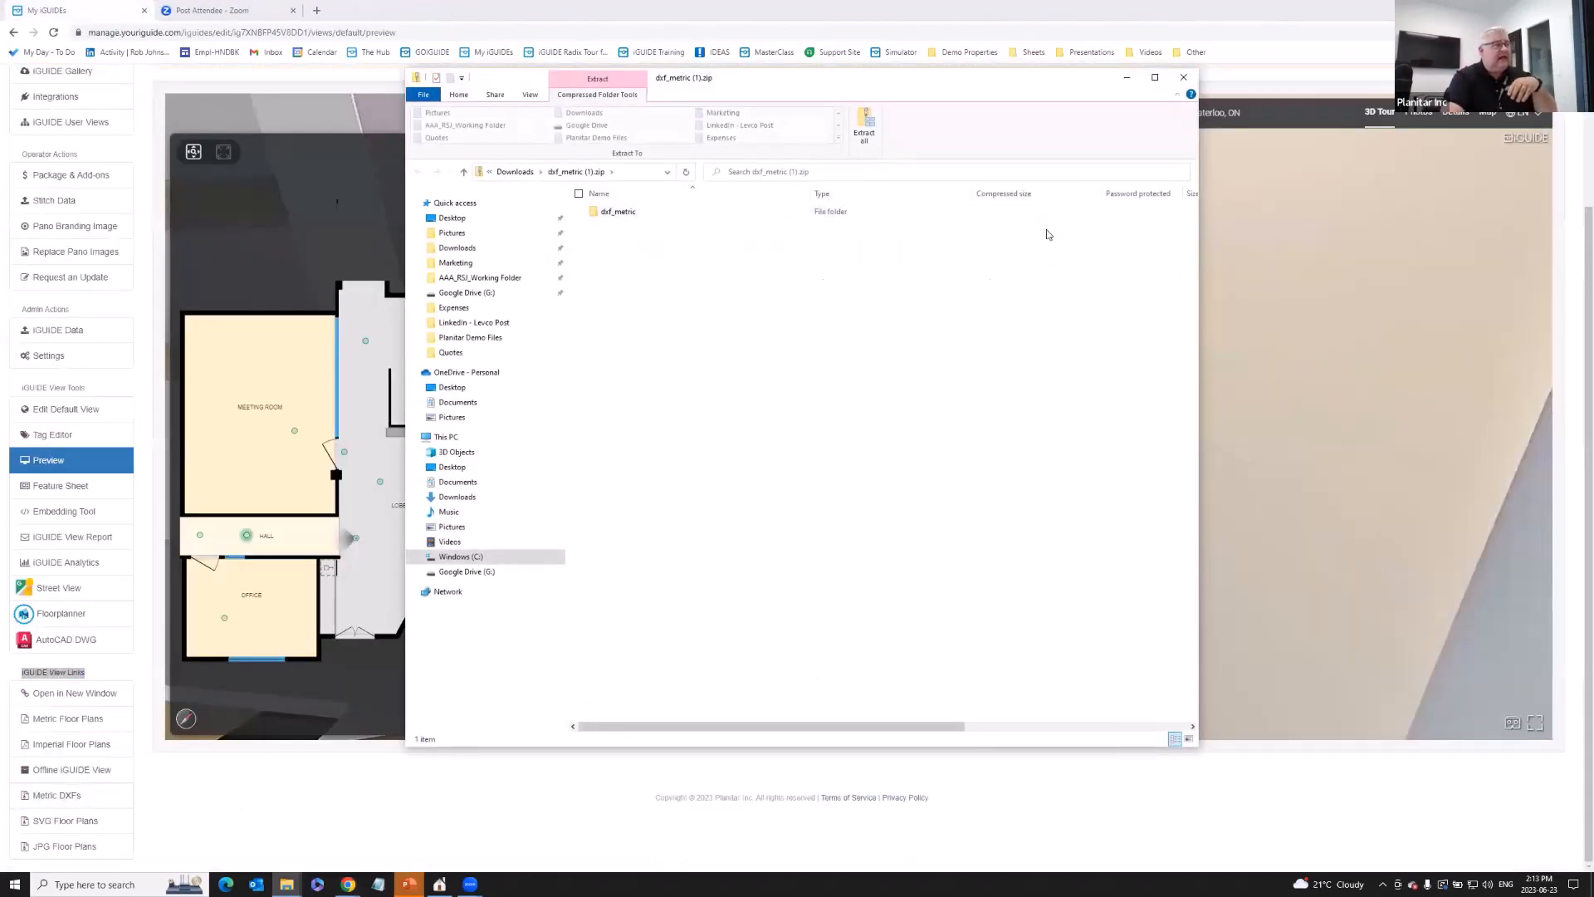
pyautogui.doubleClick(619, 213)
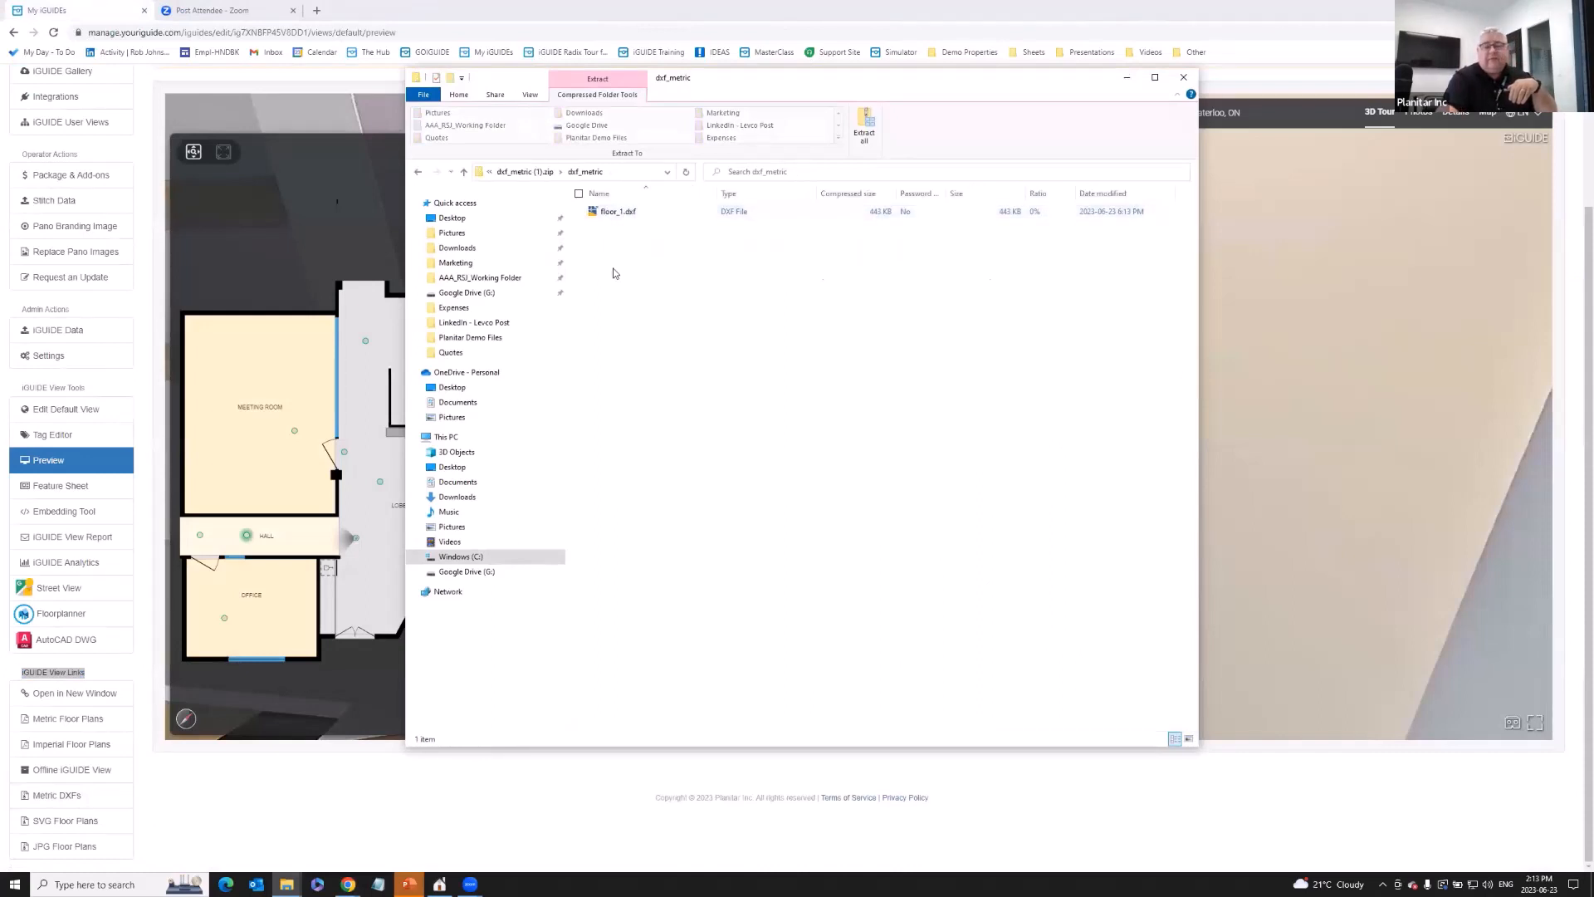
pyautogui.rightClick(617, 214)
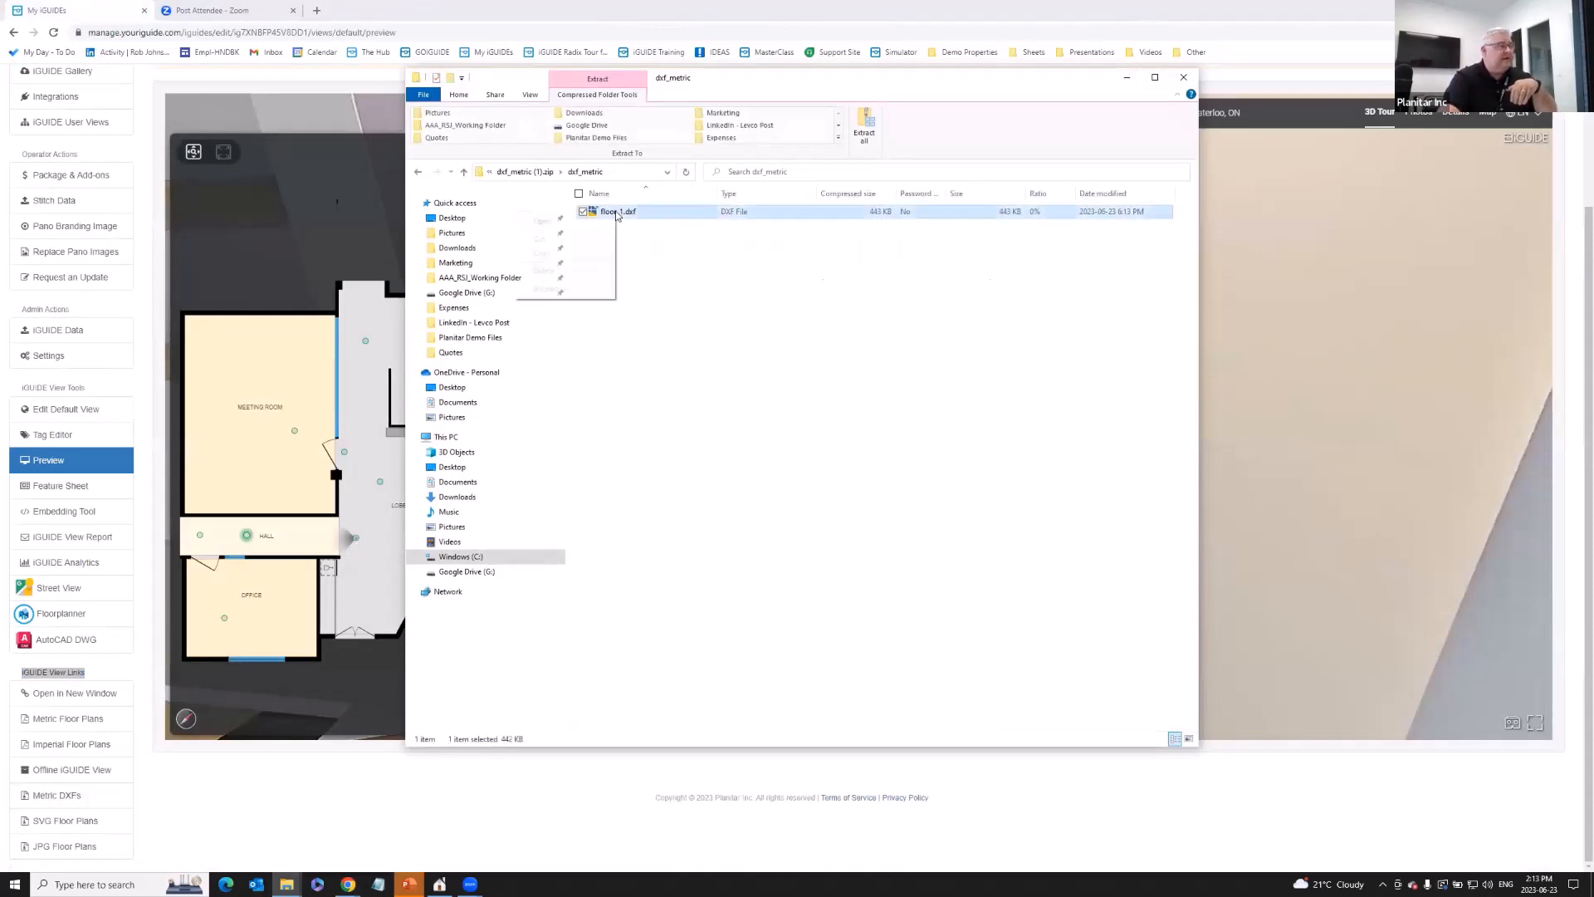
pyautogui.click(685, 258)
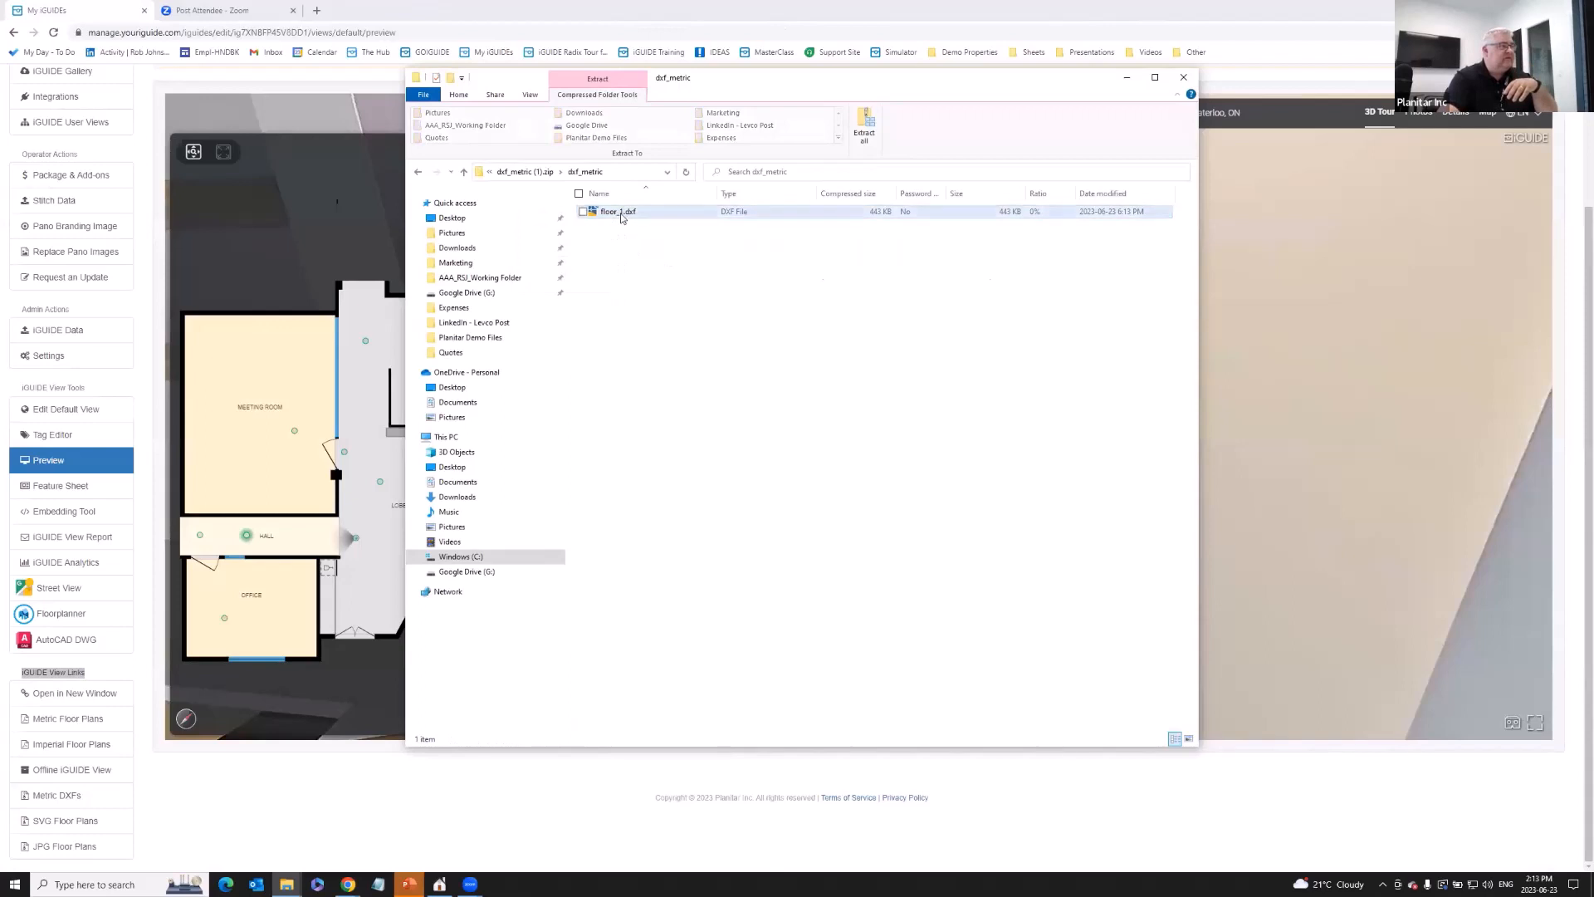
pyautogui.moveTo(623, 214); pyautogui.dragTo(490, 253)
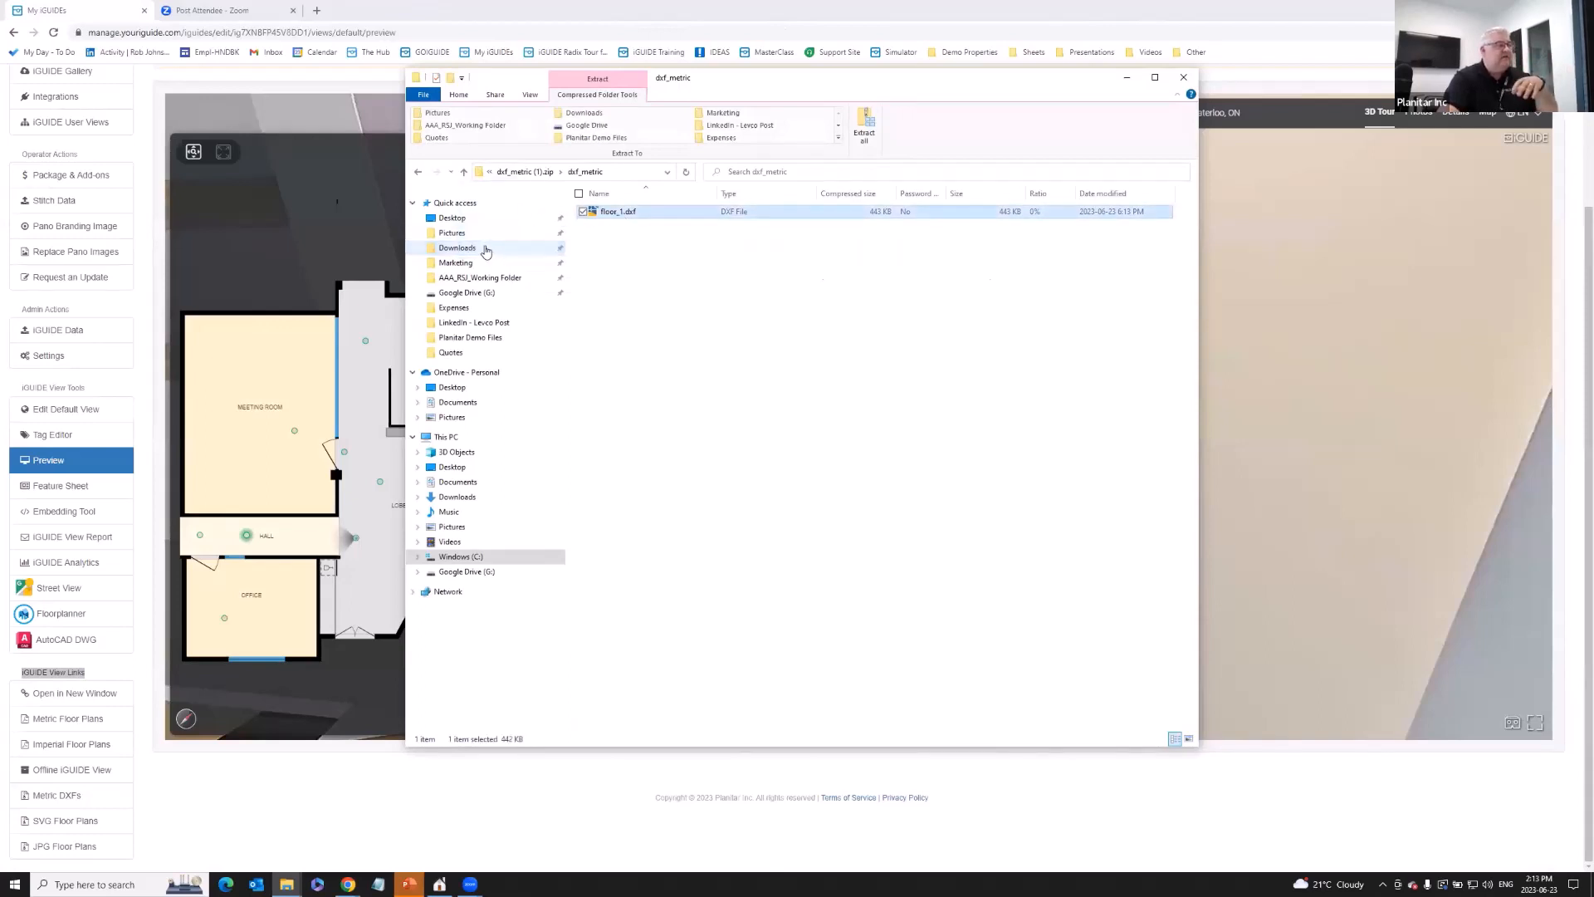
# - Open floor_1.dxf from the Downloads folder with DWG TrueView
pyautogui.click(476, 249)
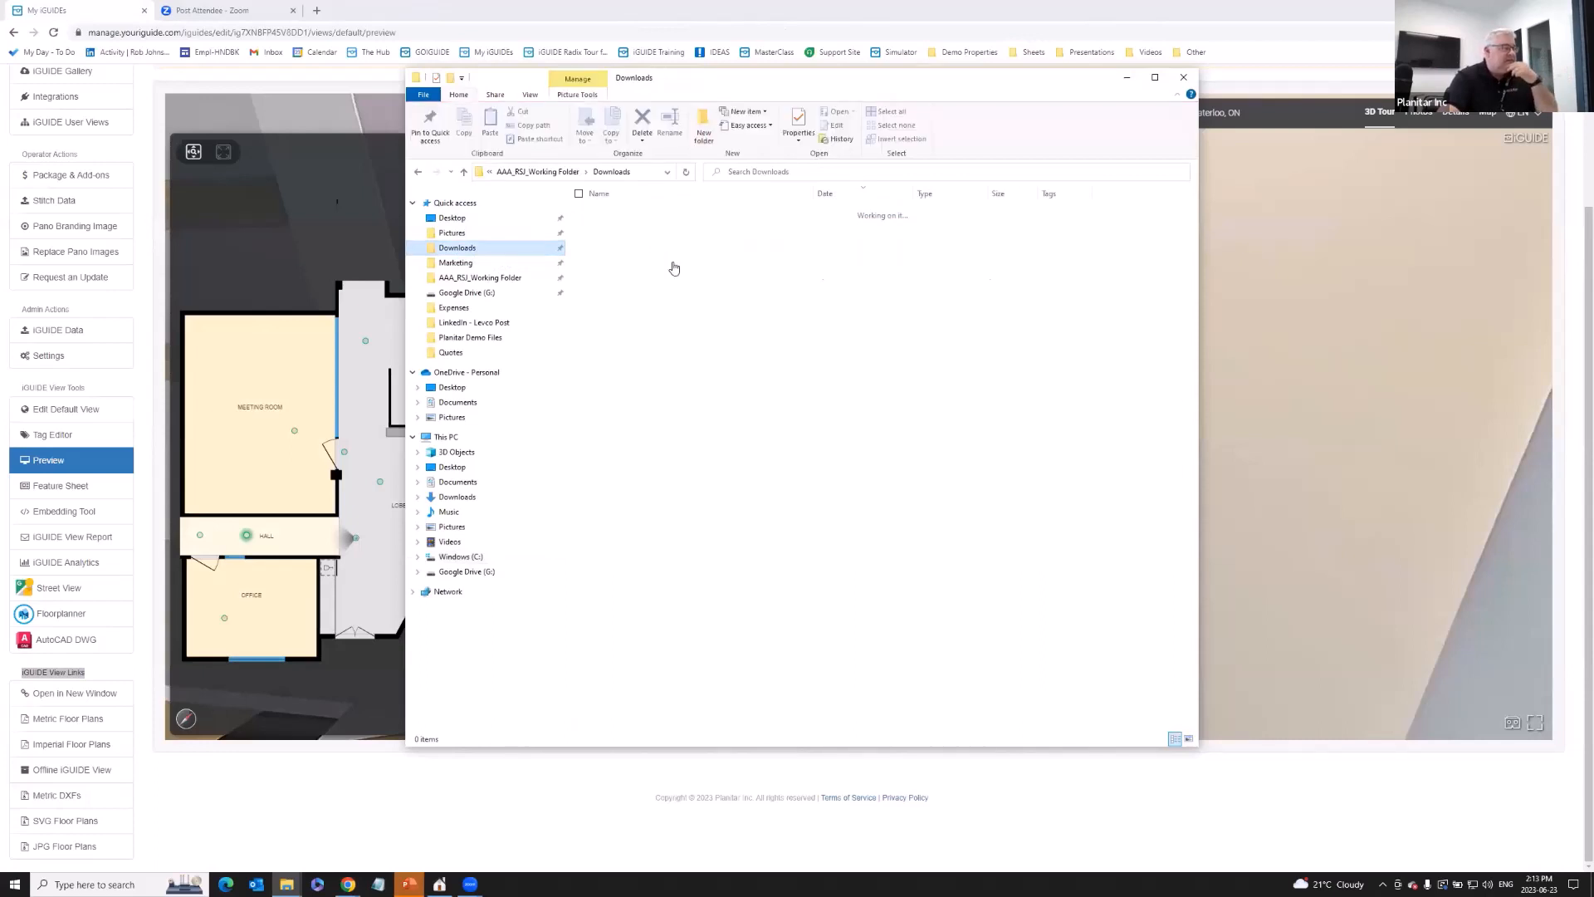
pyautogui.click(626, 226)
pyautogui.rightClick(625, 225)
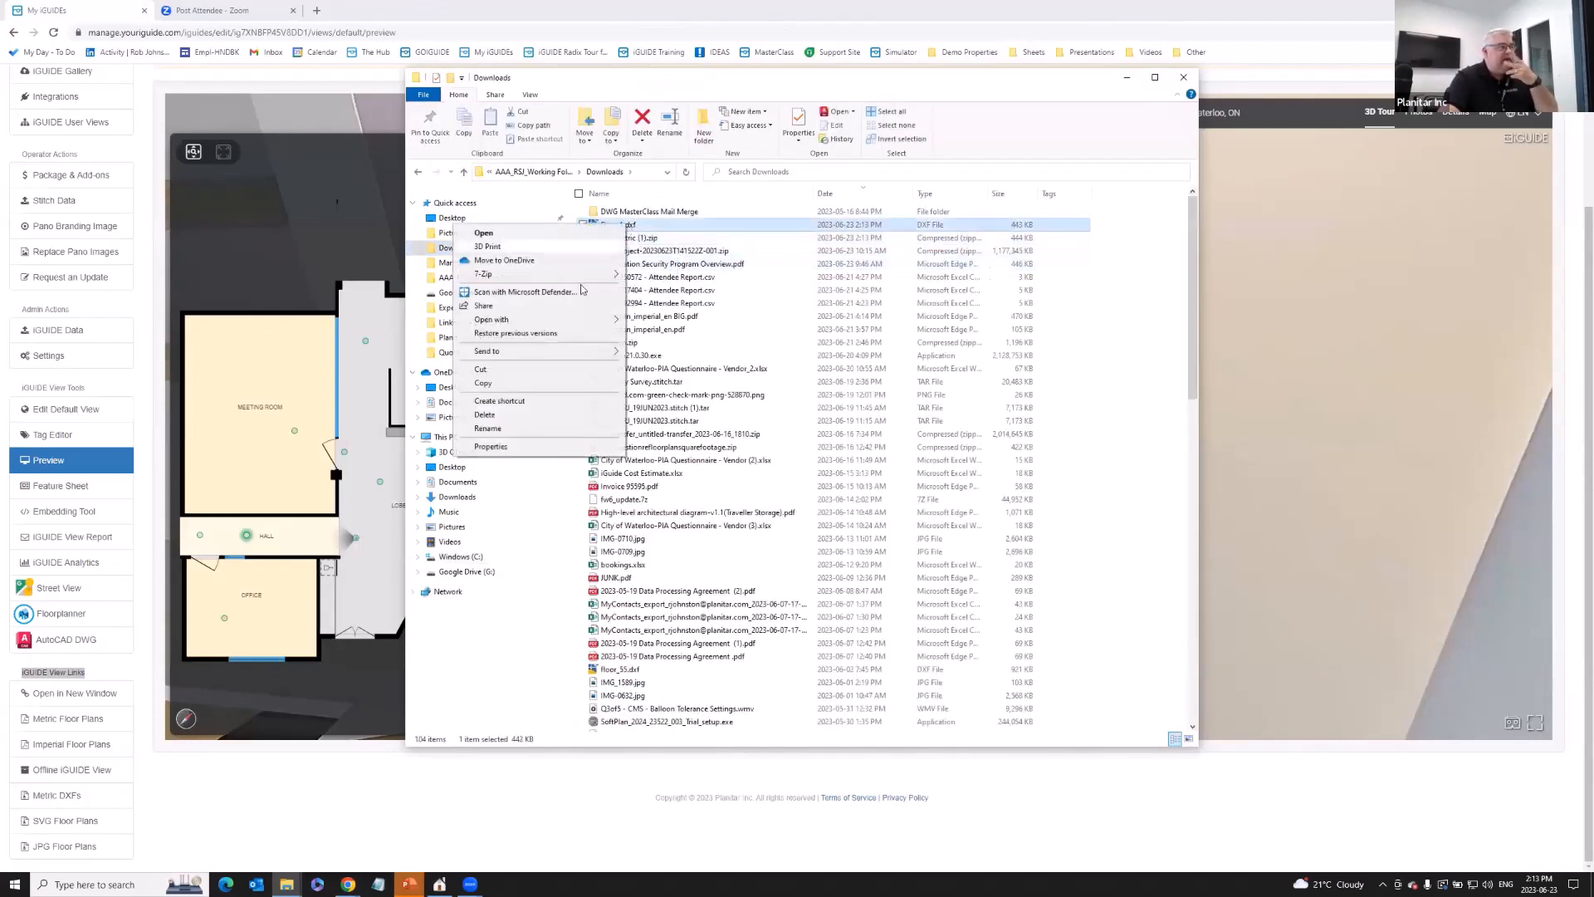
pyautogui.moveTo(581, 320)
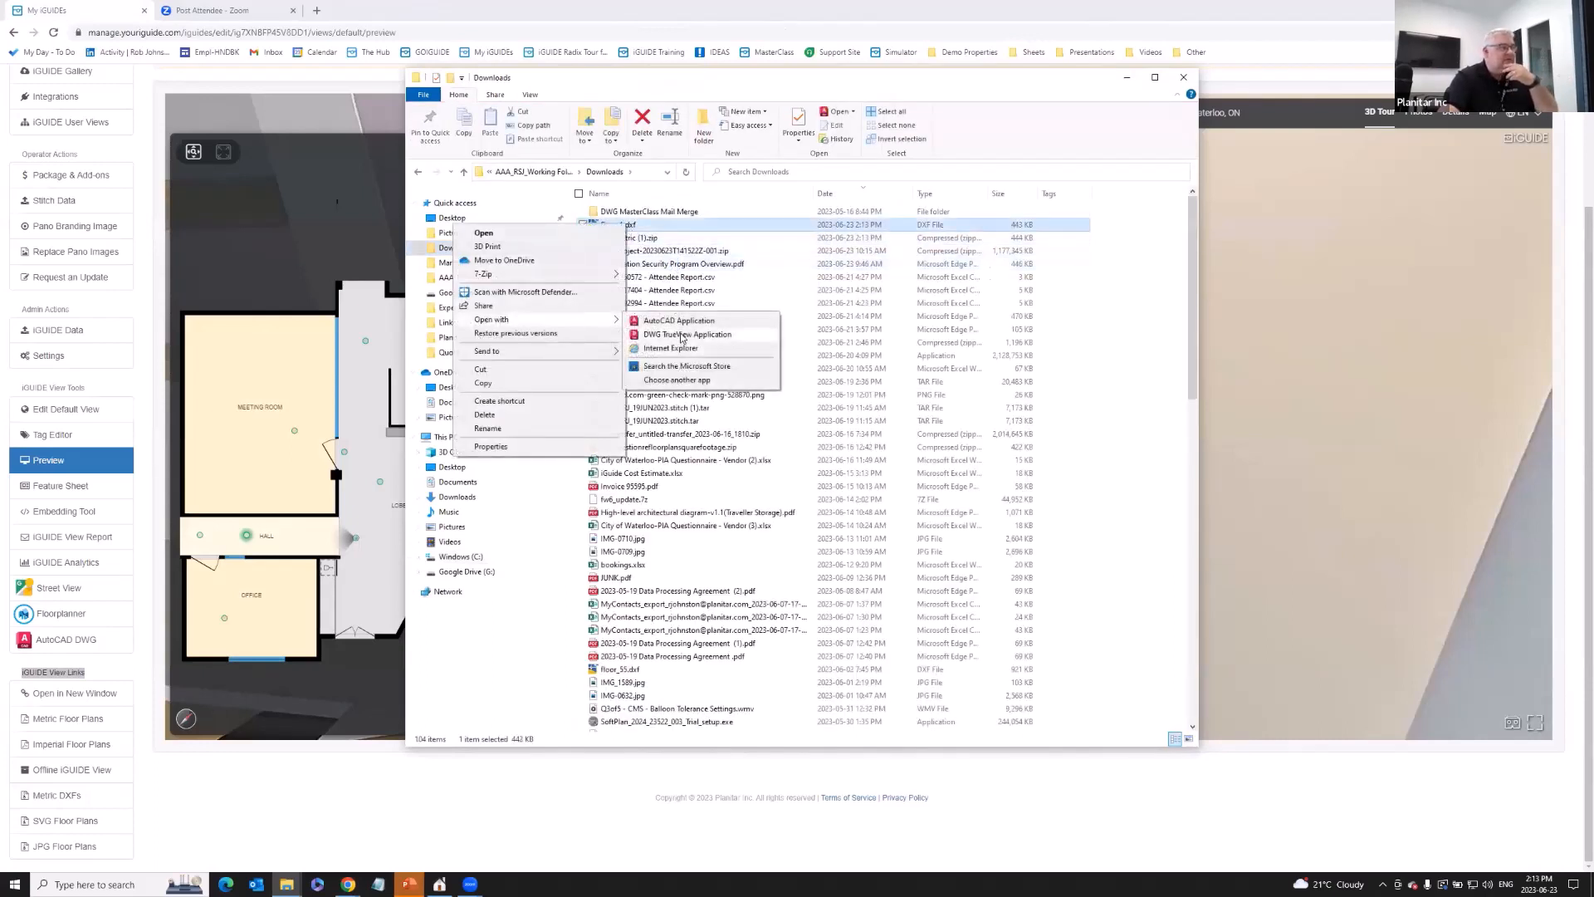
pyautogui.click(680, 334)
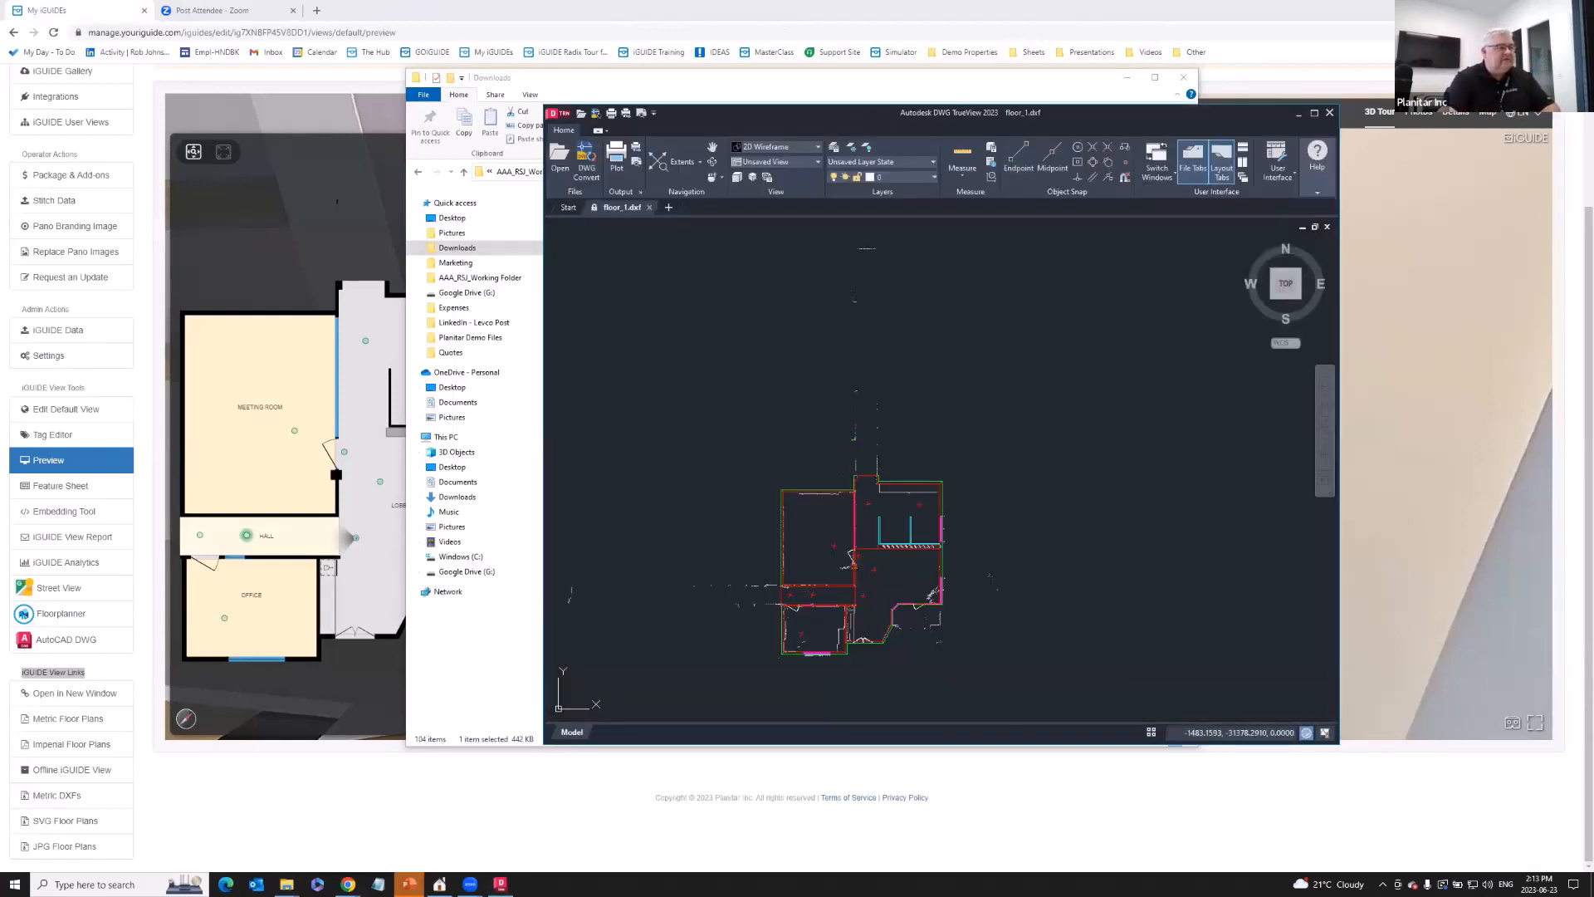
# - Zoom and pan the floor_1.dxf drawing, then bring the iGUIDE preview page back
pyautogui.scroll(6, 839, 452)
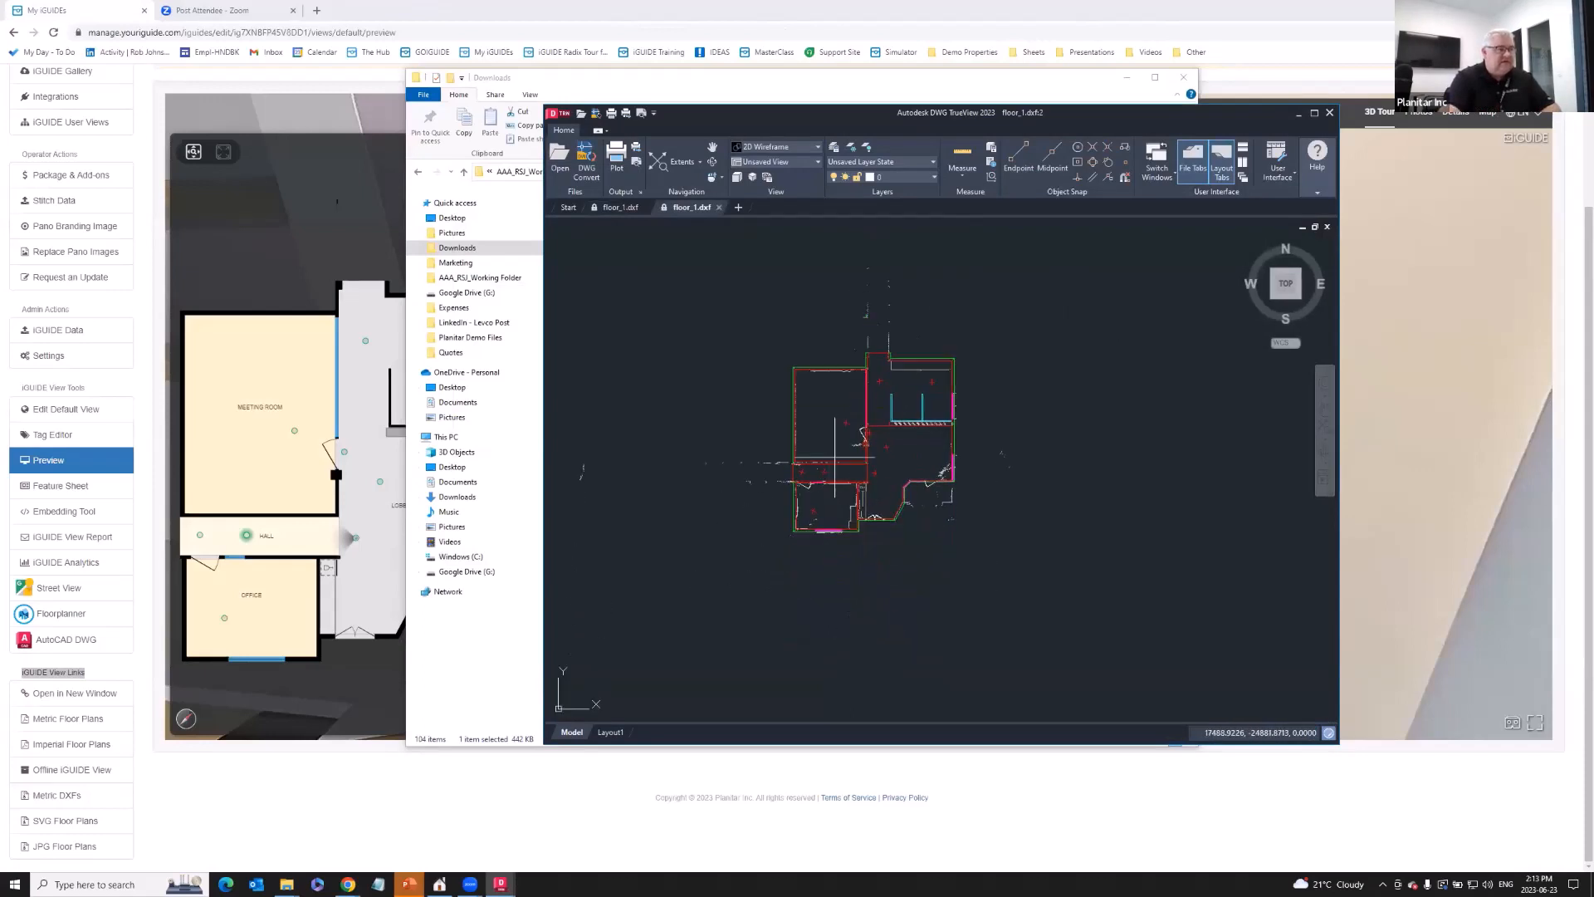
pyautogui.moveTo(839, 452); pyautogui.dragTo(831, 496, button='middle')
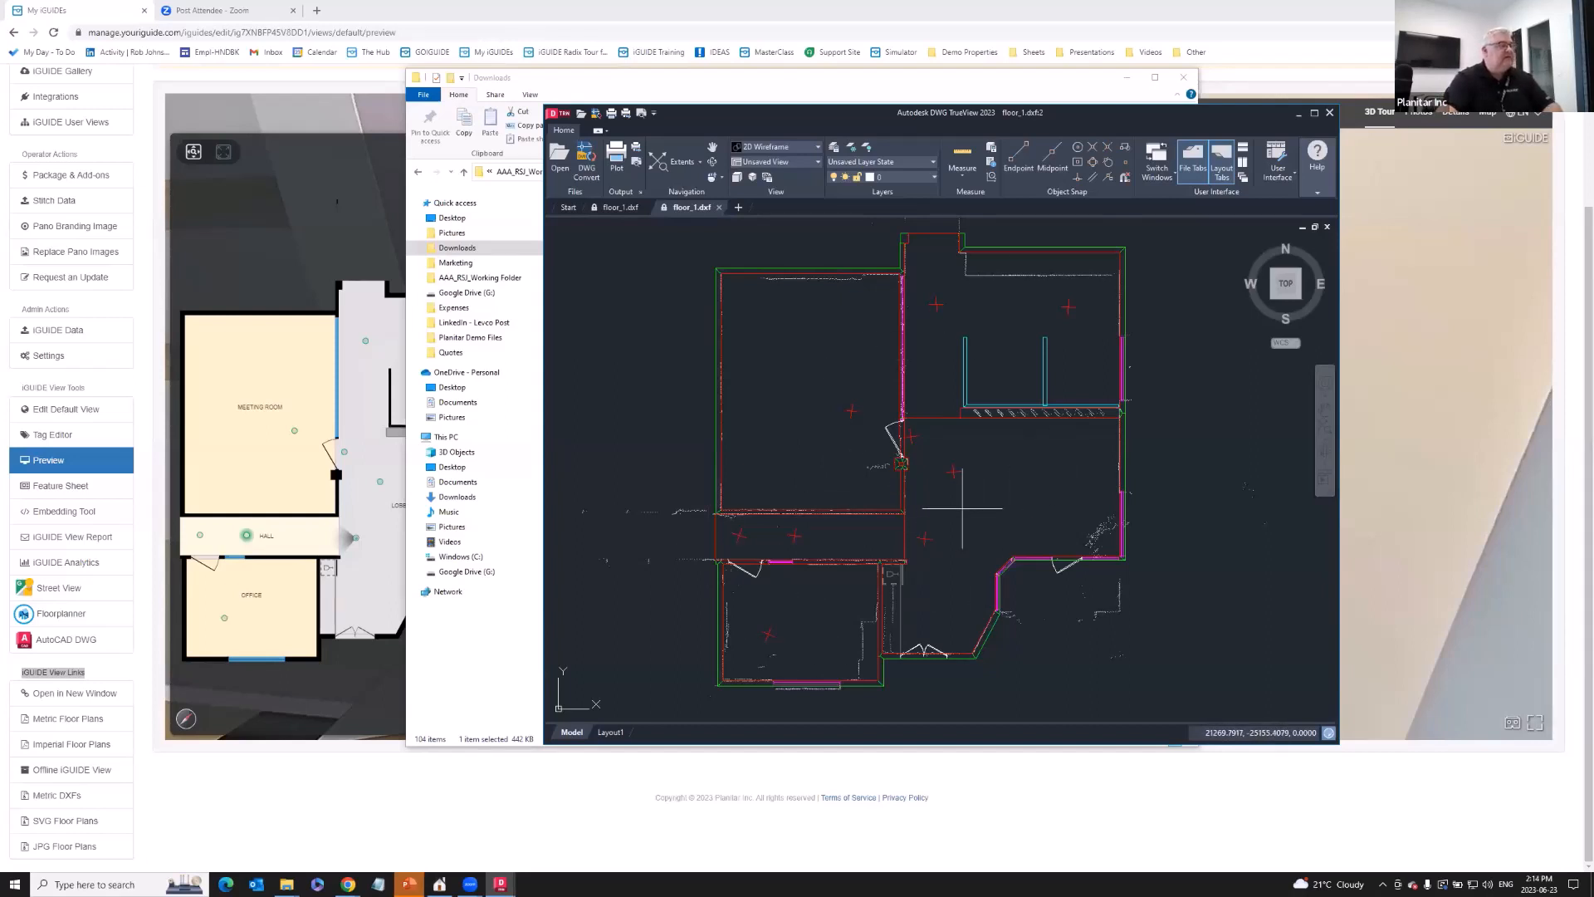
pyautogui.click(411, 15)
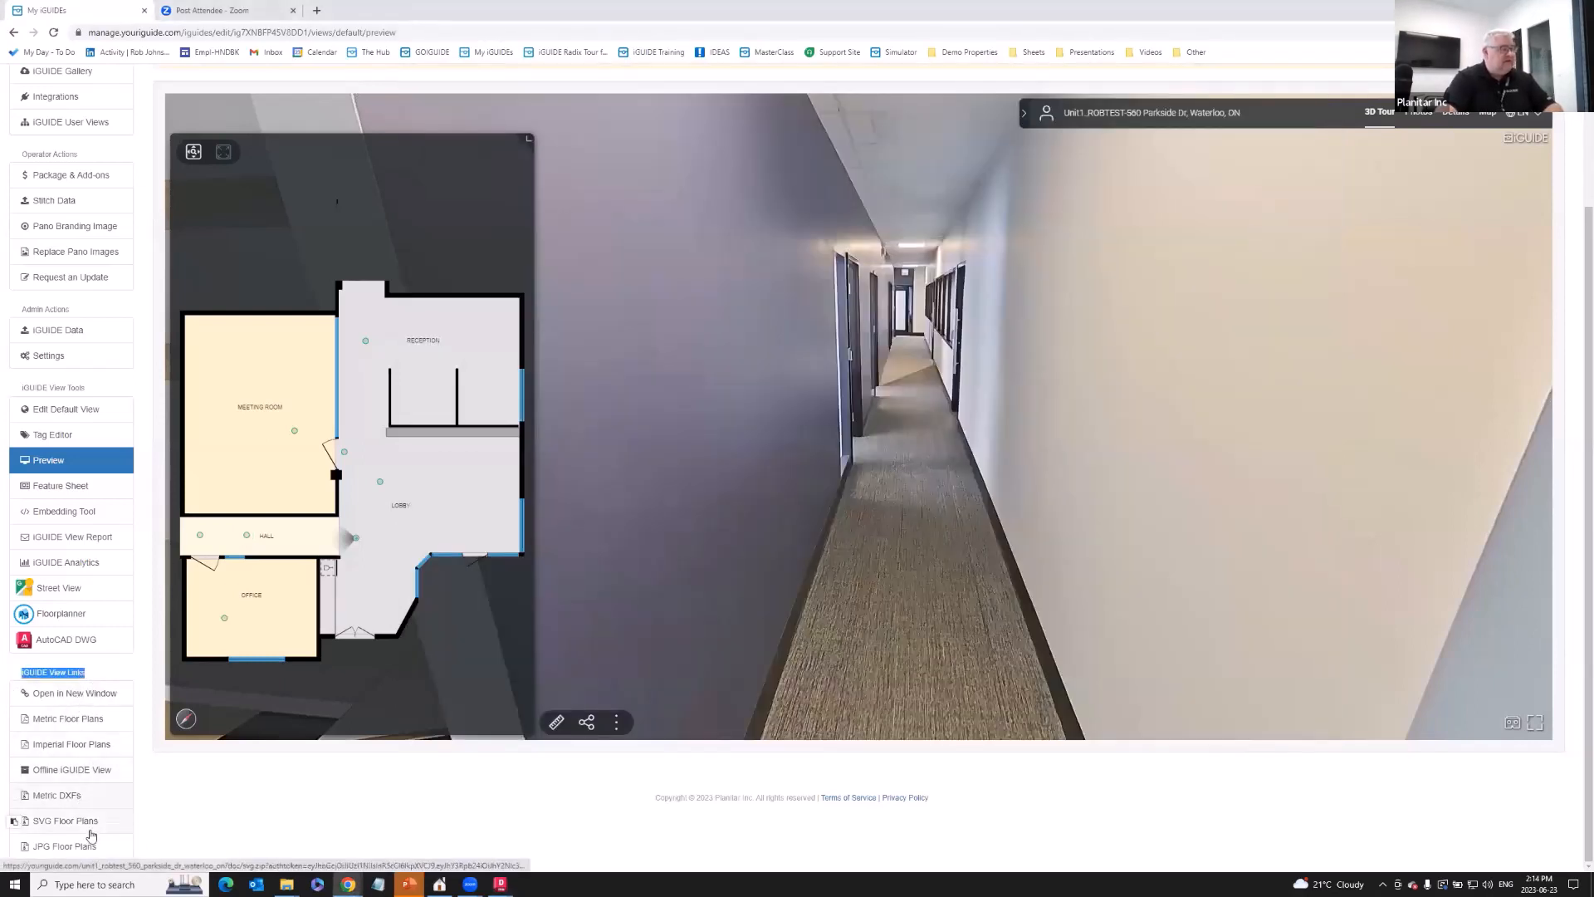
# - Download the JPG floor plans and open floor_imperial_en_1.jpg from the jpeg_en folder
pyautogui.click(69, 847)
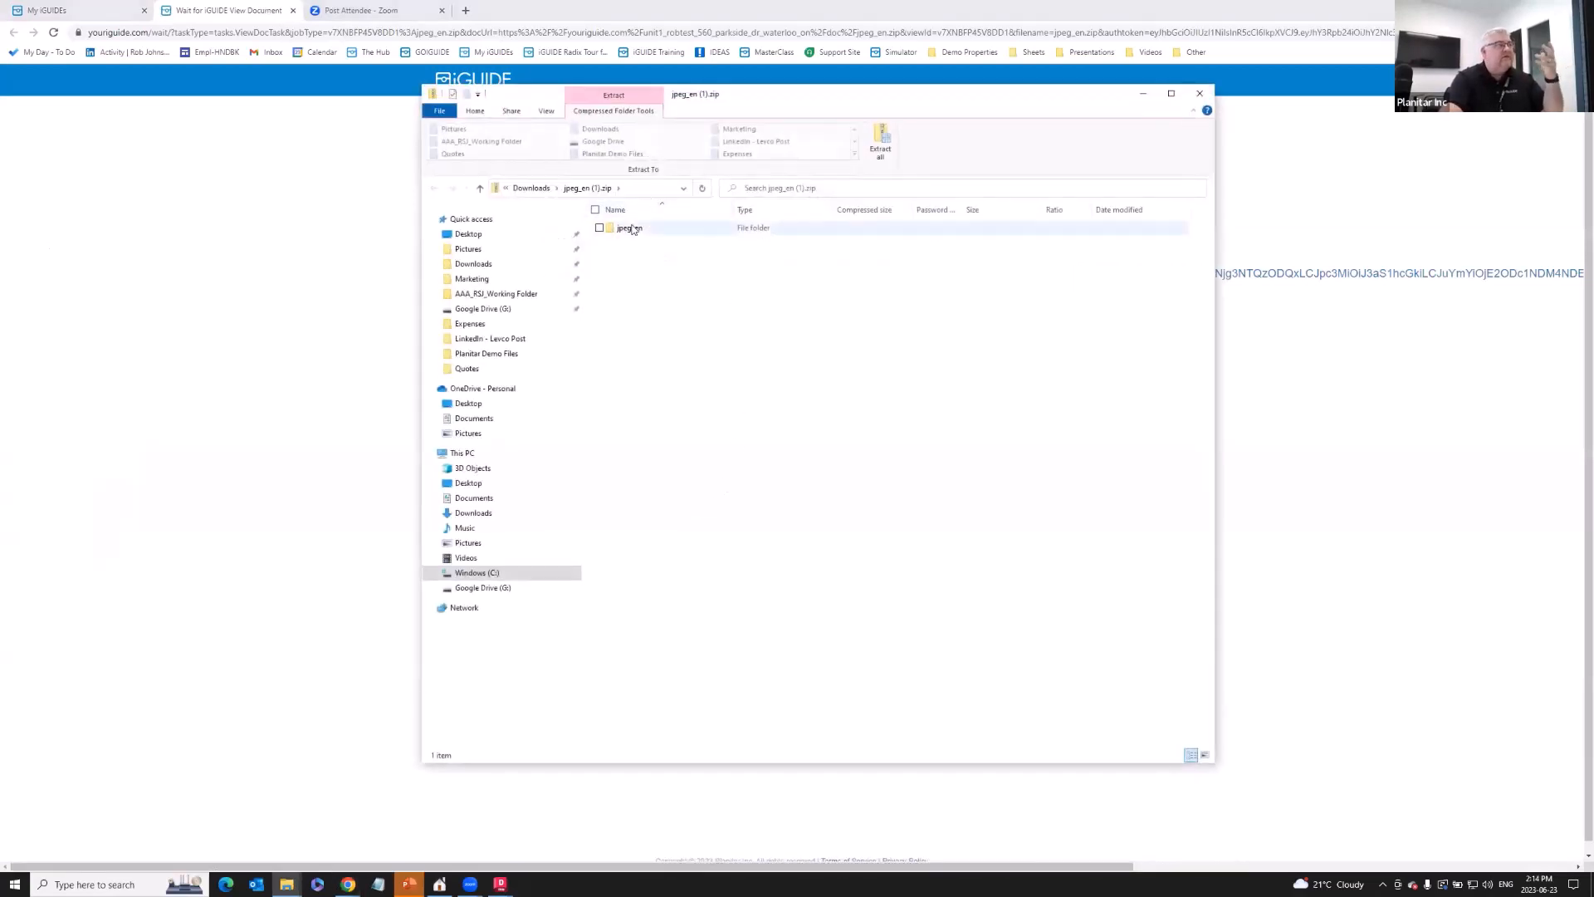
pyautogui.doubleClick(631, 228)
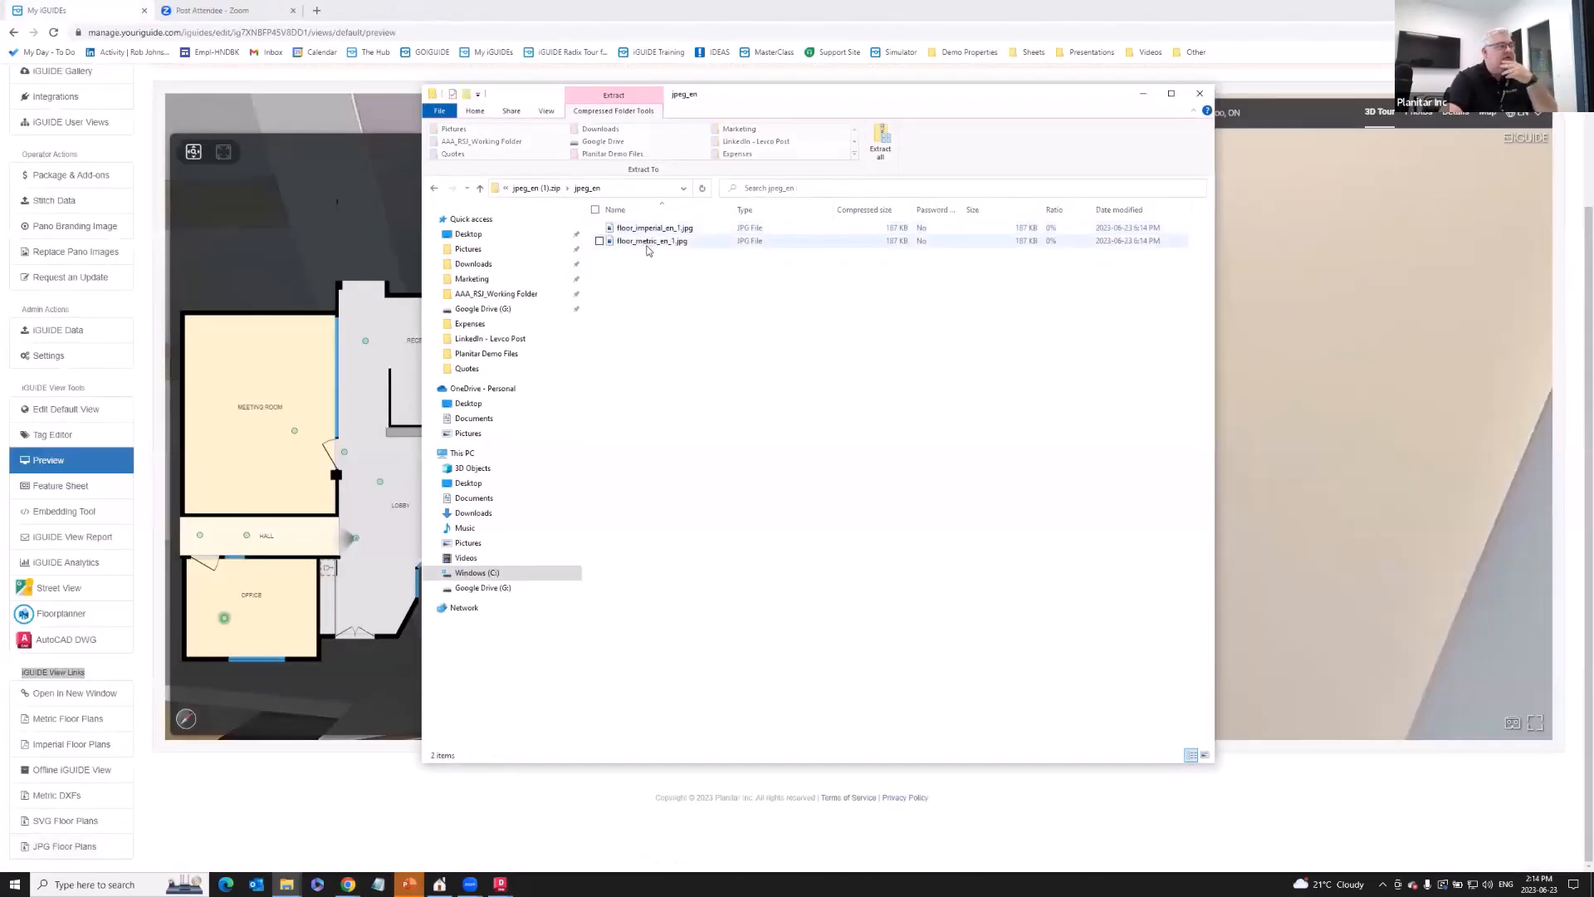
pyautogui.click(648, 229)
pyautogui.press('Return')
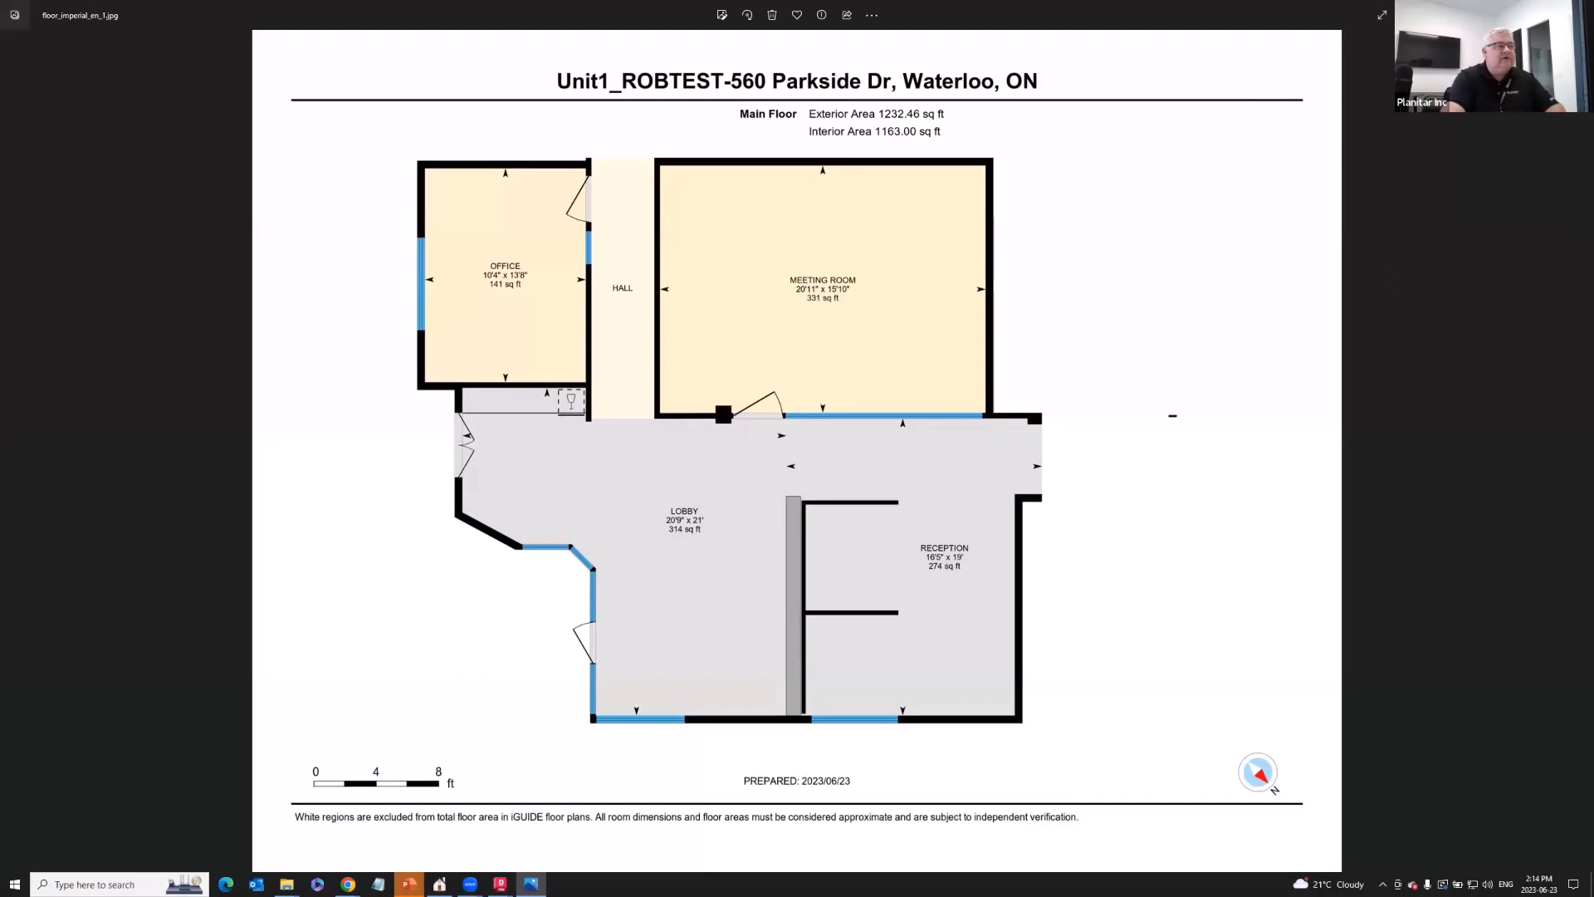
# - Close the floor plan image and open the Imperial Floor Plans PDF from the iGUIDE sidebar
pyautogui.click(1574, 15)
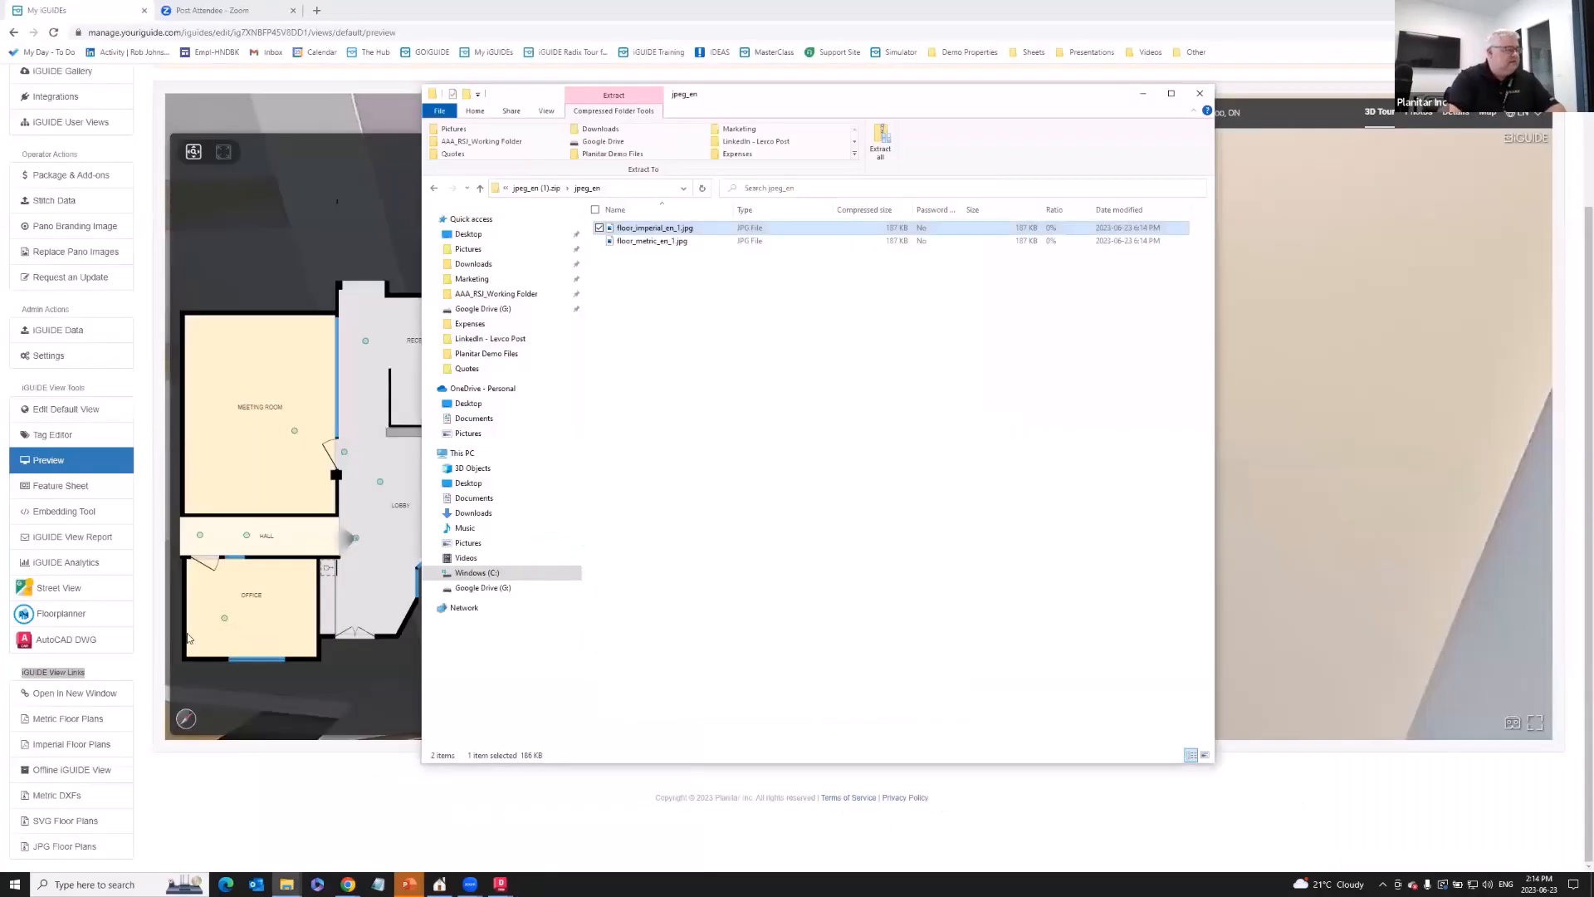
pyautogui.click(425, 25)
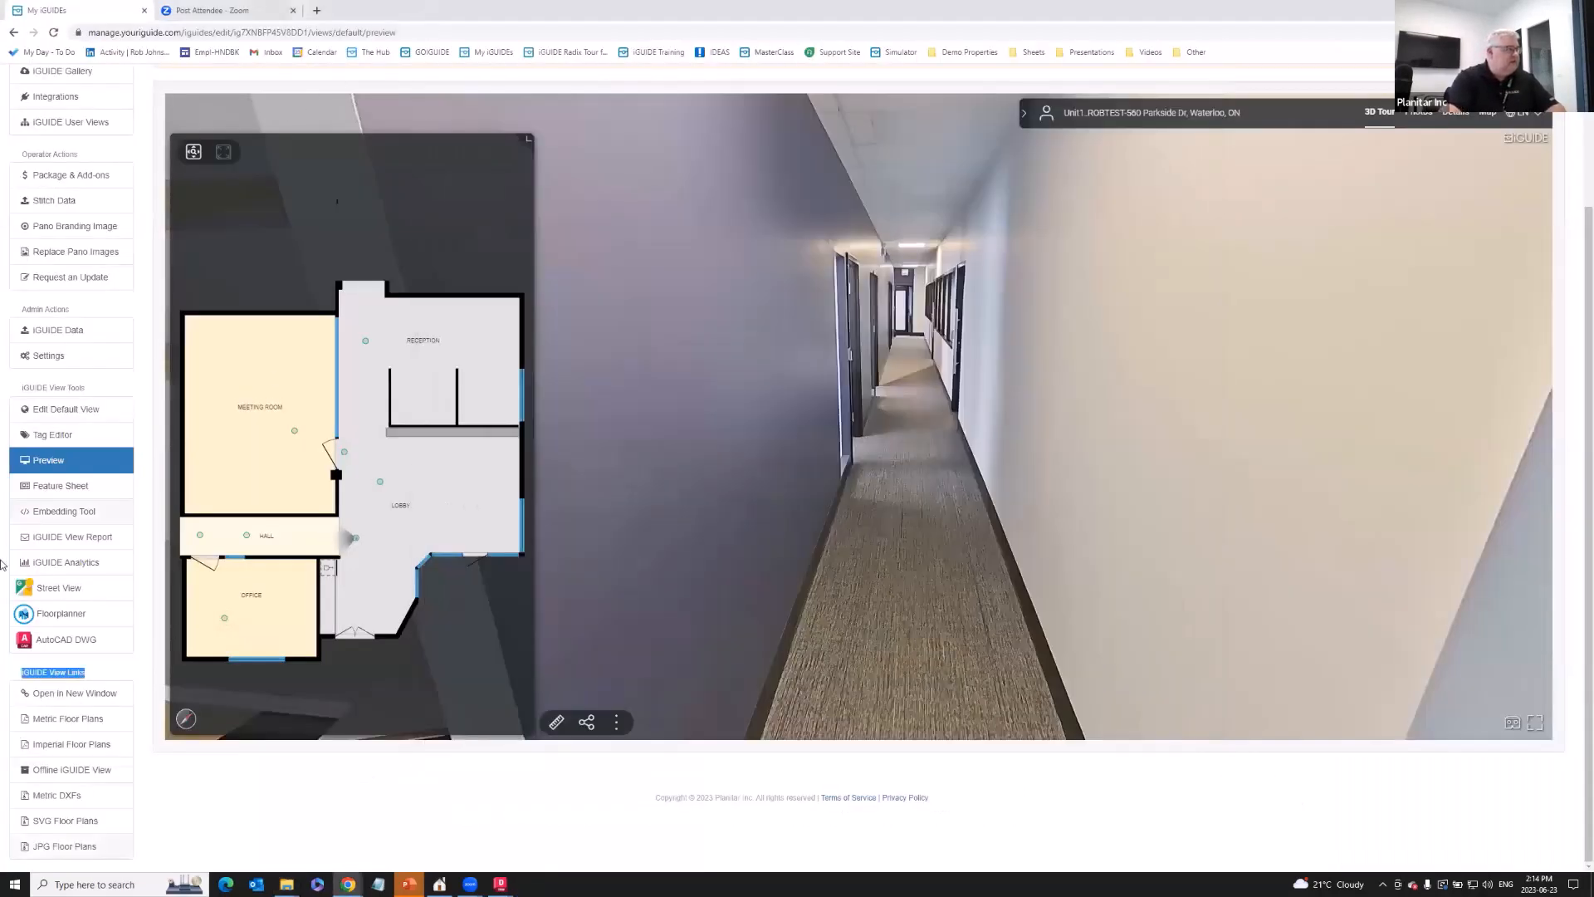
pyautogui.click(87, 745)
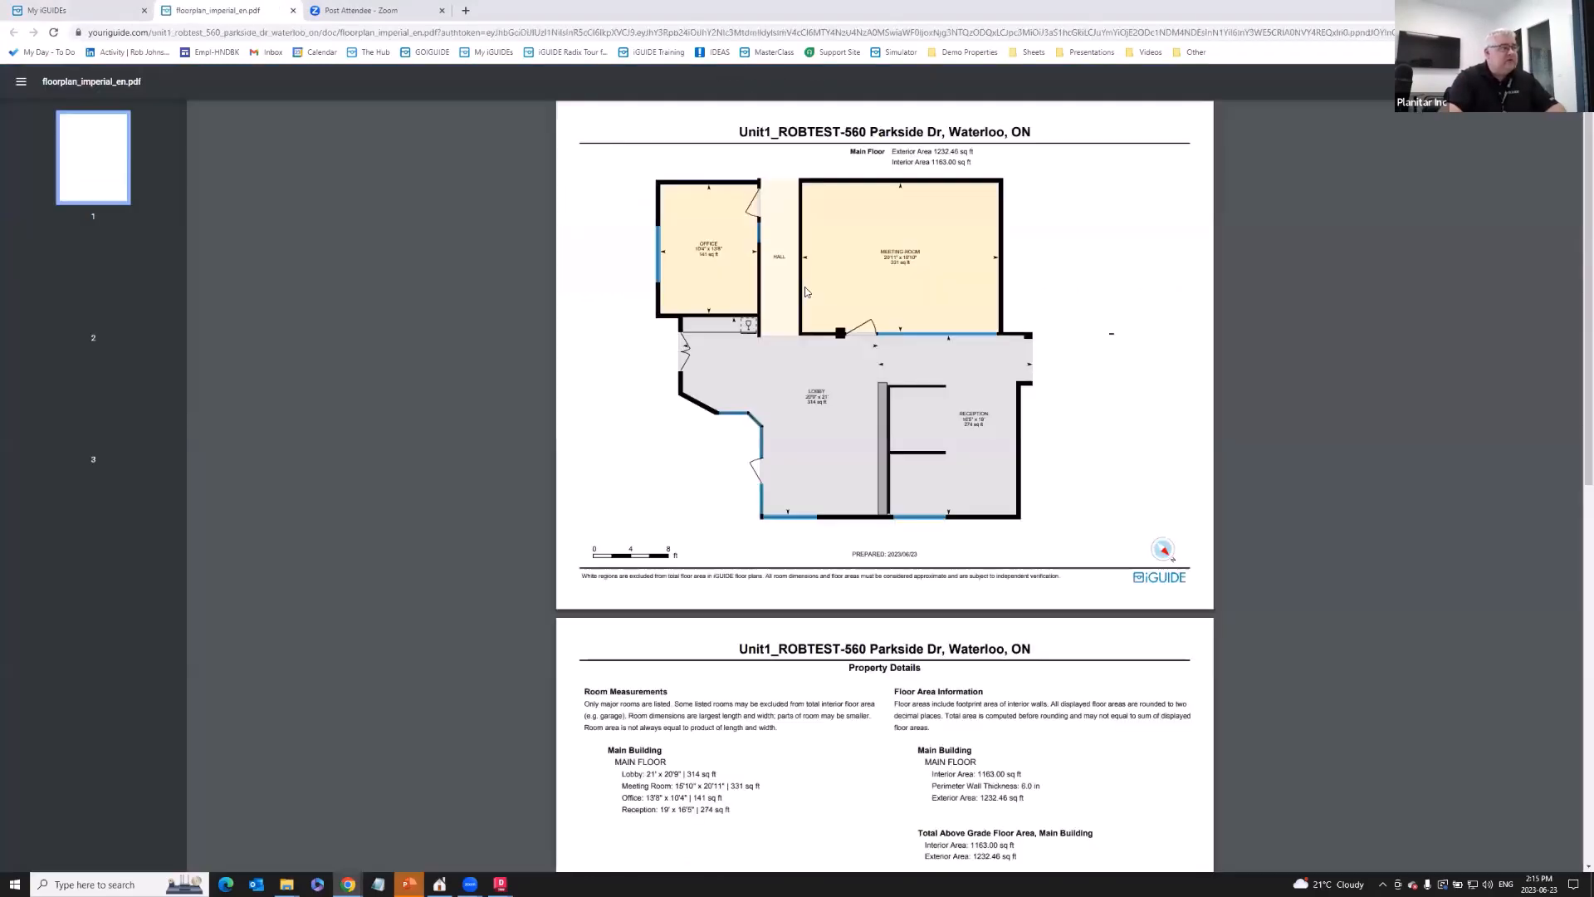
# - Scroll through floorplan_imperial_en.pdf to Property Details and back, then return to My iGUIDEs
pyautogui.scroll(-5, 865, 430)
pyautogui.scroll(5, 842, 441)
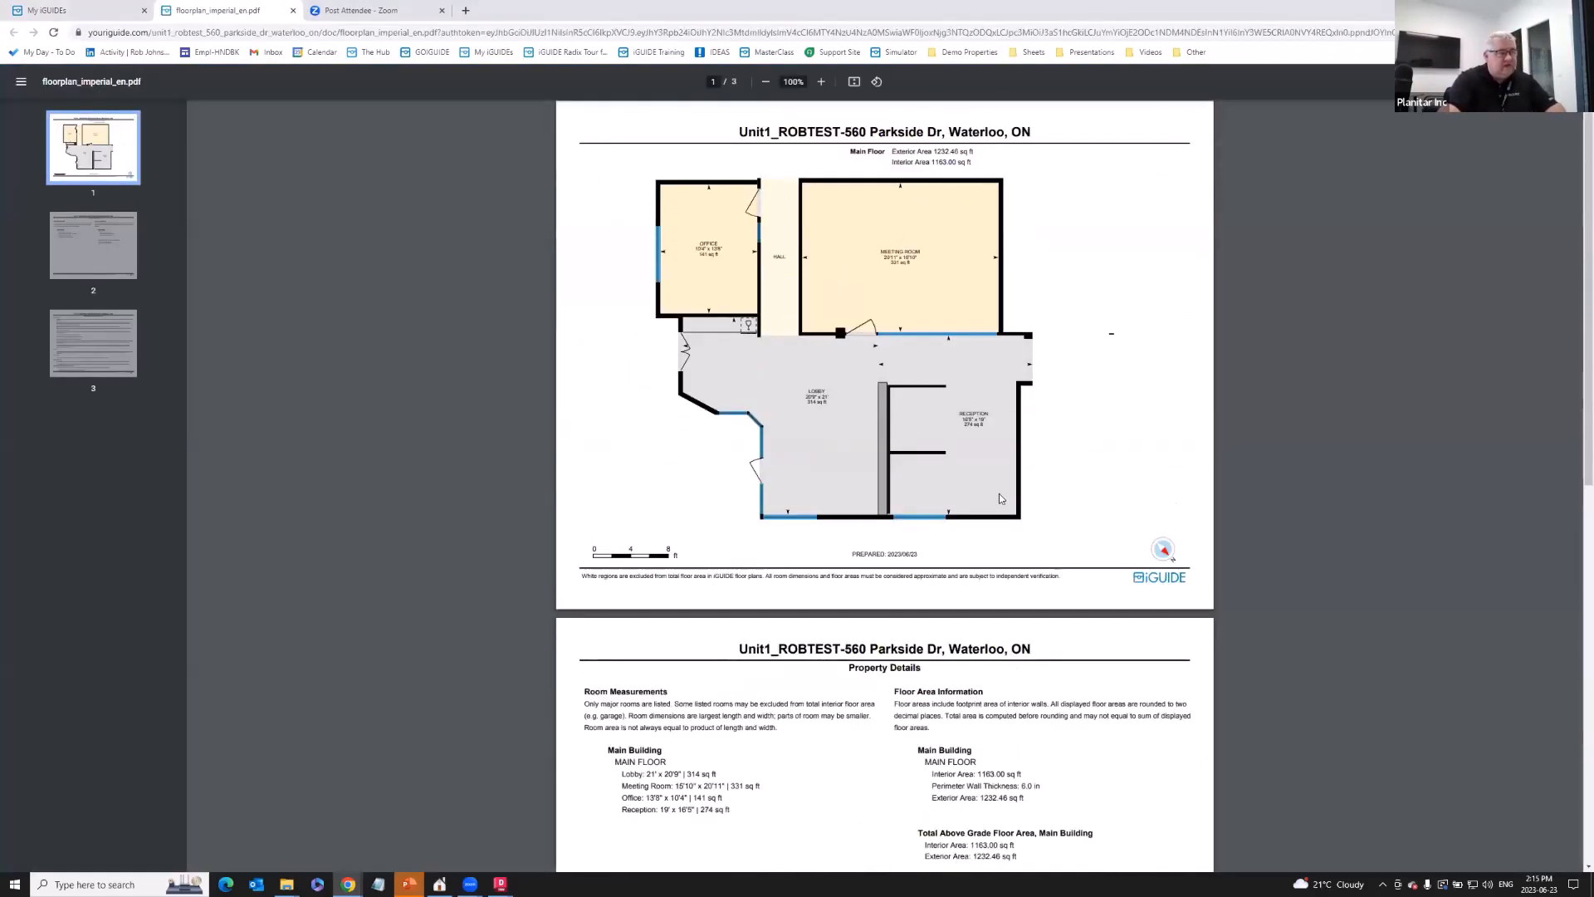
pyautogui.scroll(-4, 1037, 416)
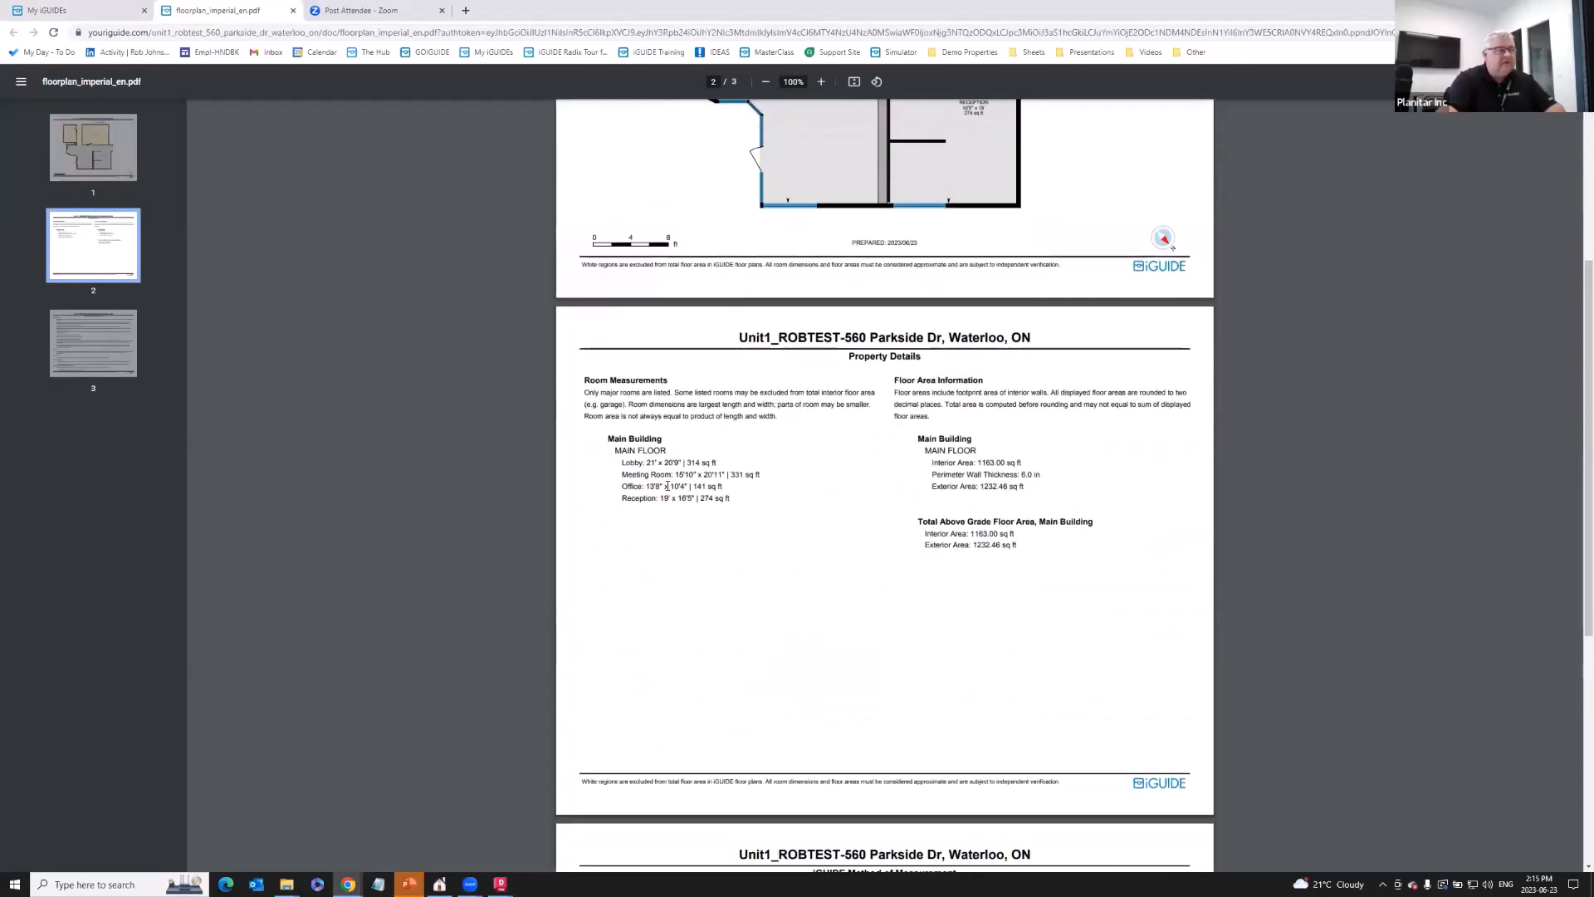
pyautogui.scroll(-1, 929, 604)
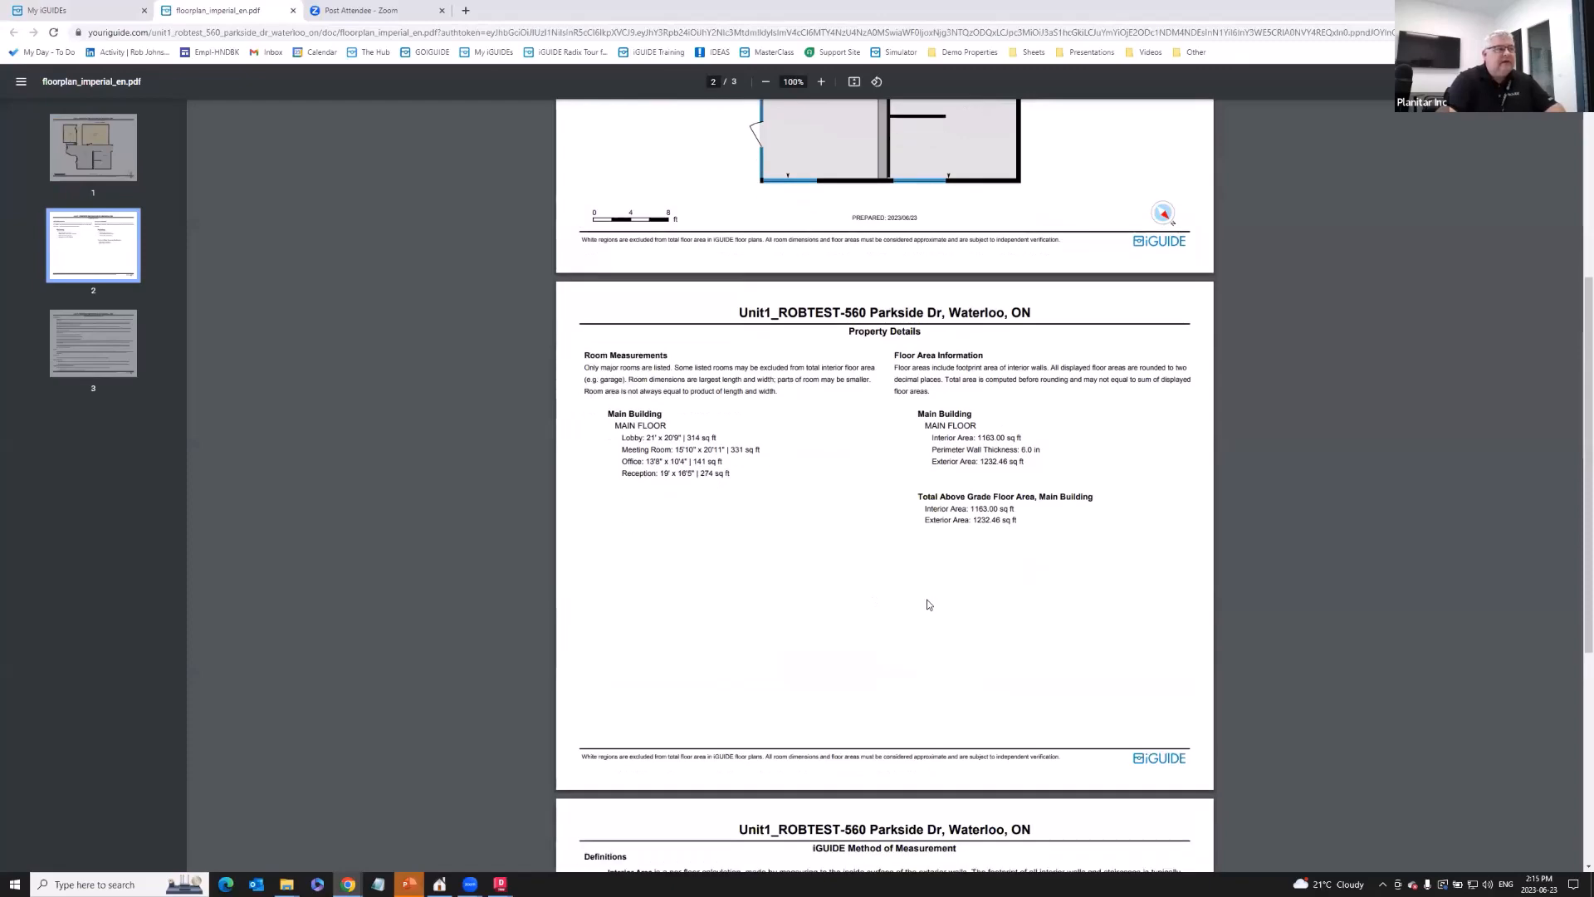
pyautogui.scroll(-6, 929, 604)
pyautogui.scroll(4, 929, 605)
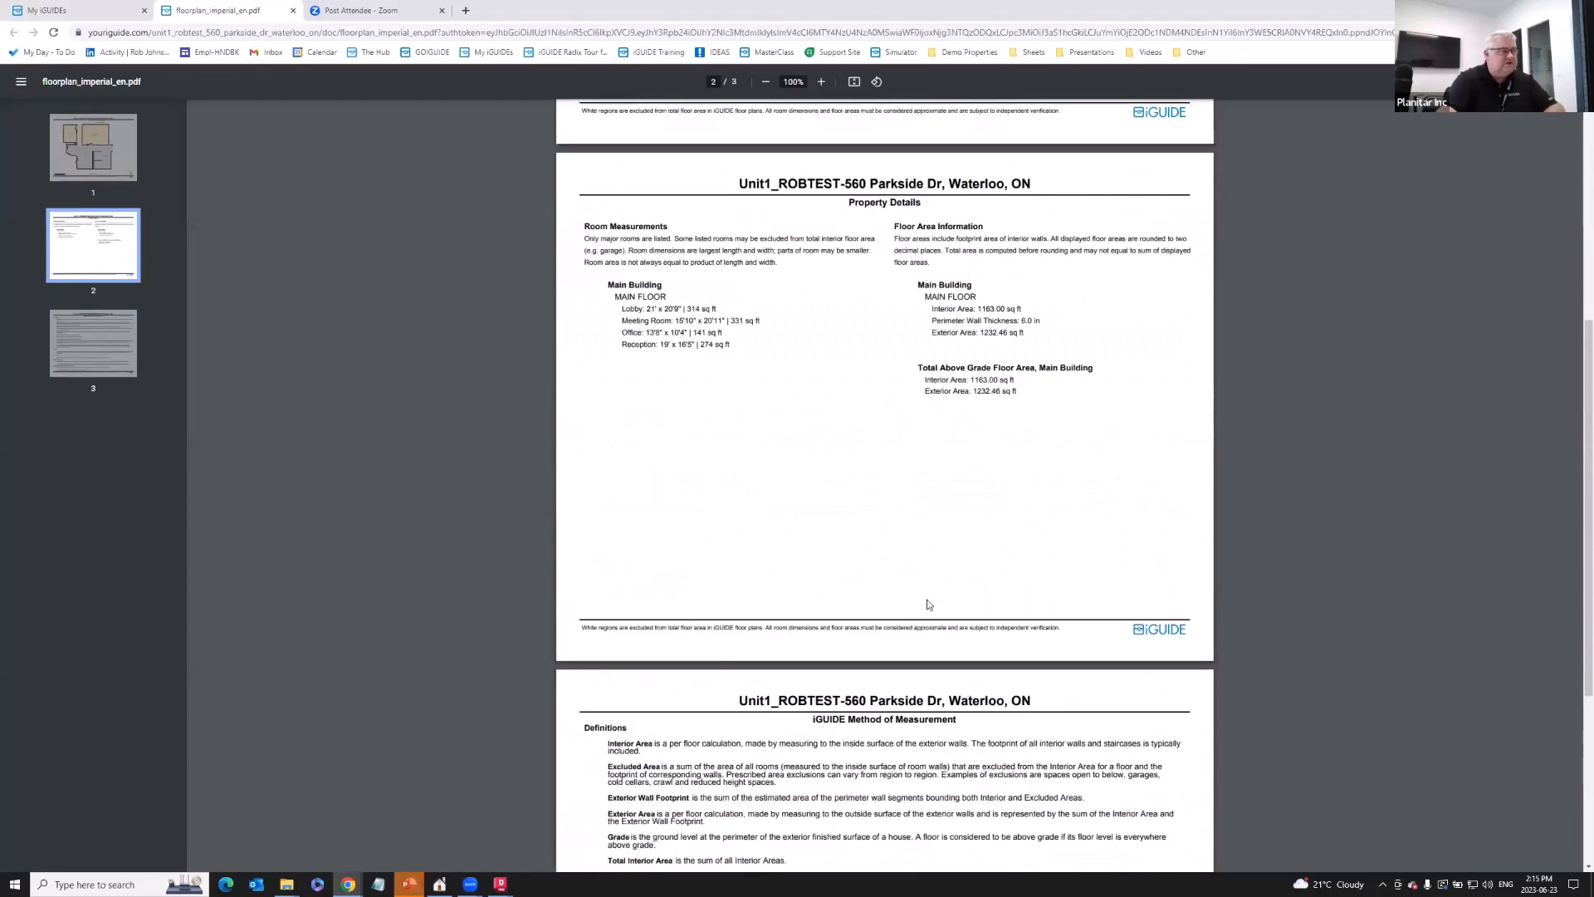
pyautogui.scroll(6, 929, 604)
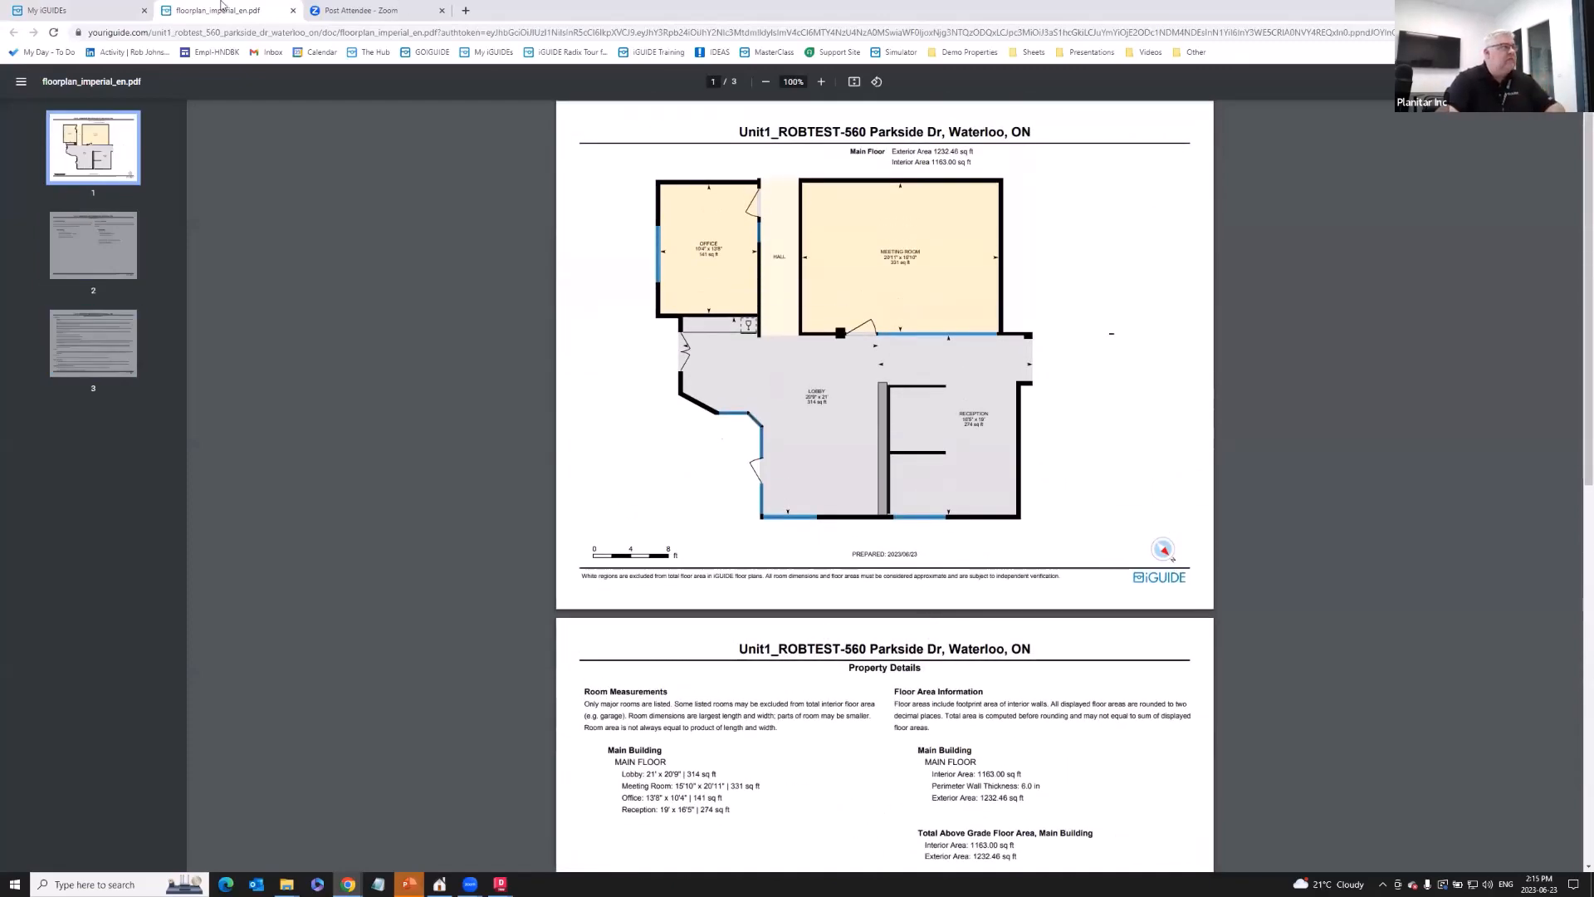
pyautogui.click(87, 10)
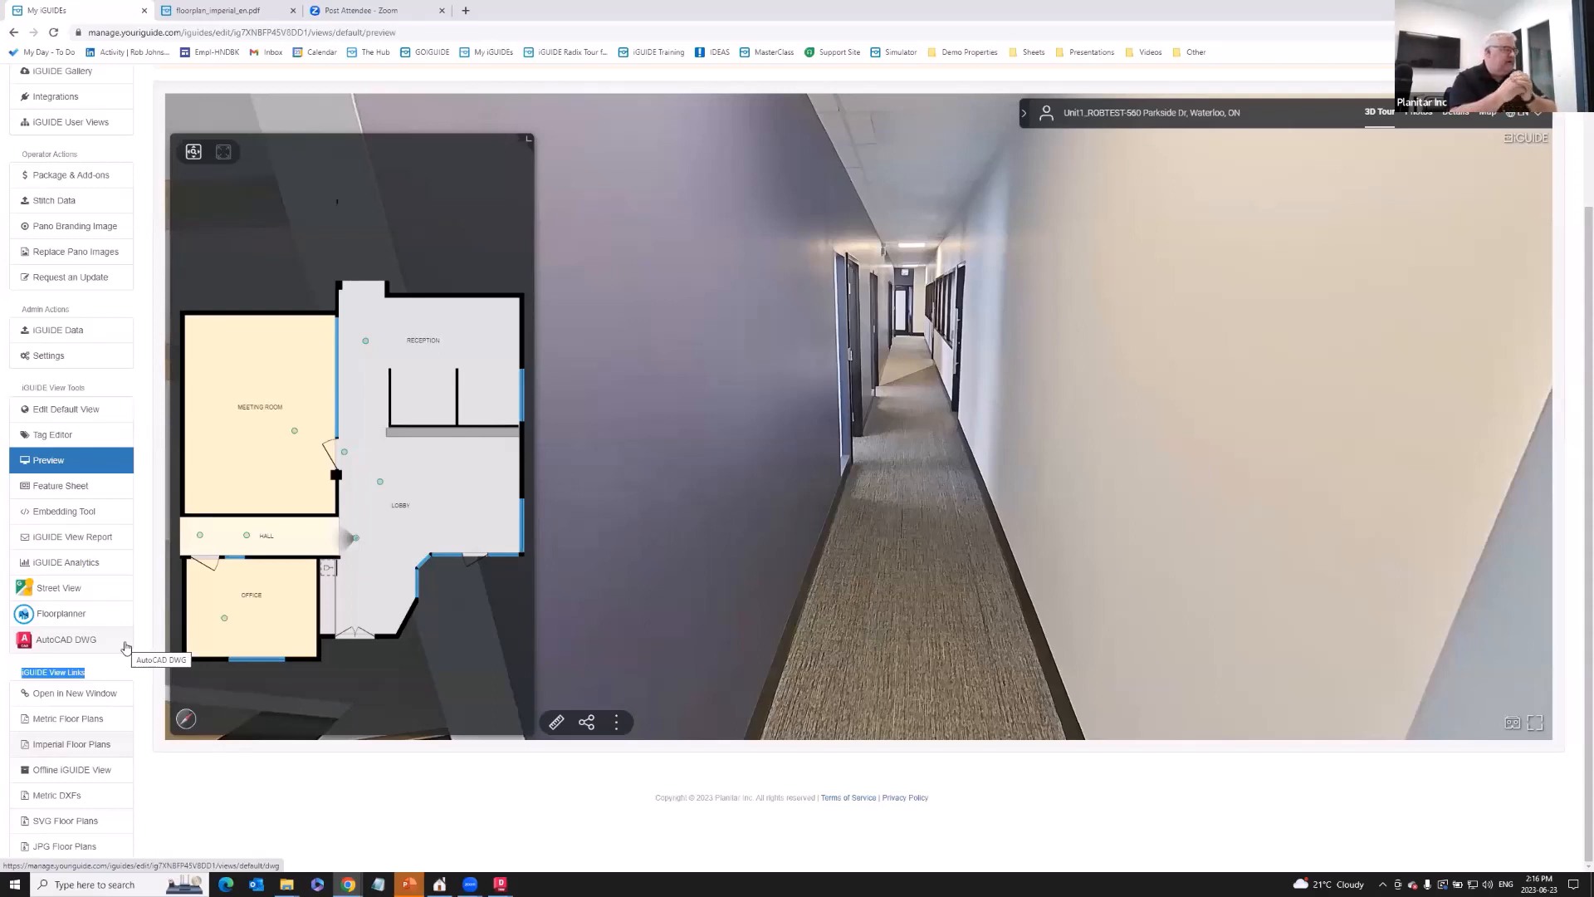
# - Download the Offline iGUIDE View package as offline_en.zip
pyautogui.click(83, 776)
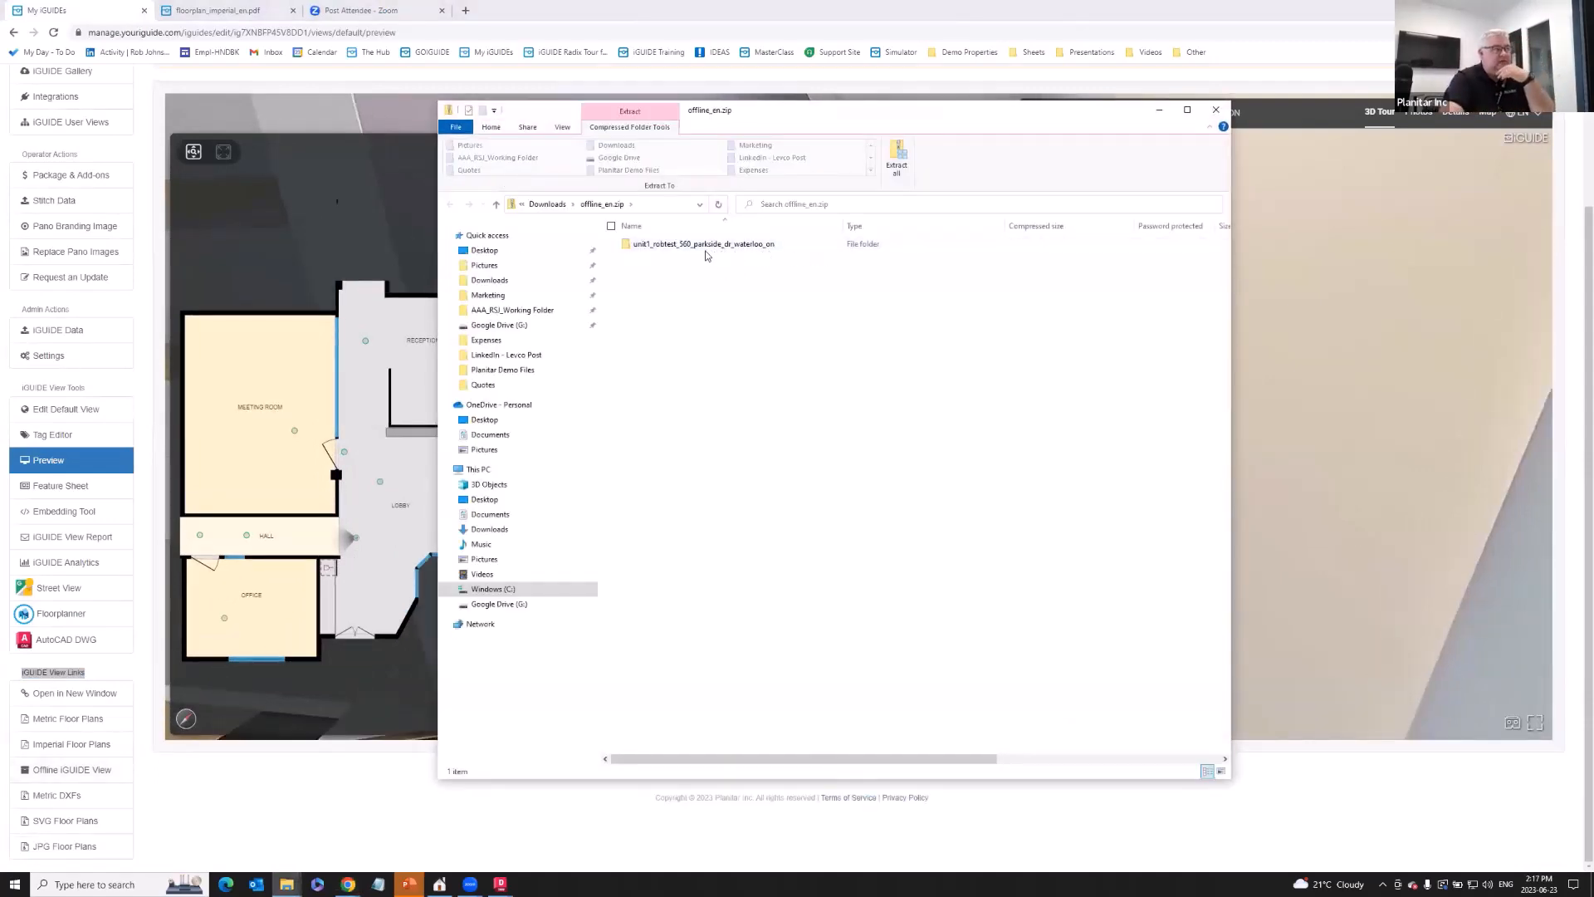
# - Maximize Explorer and open index.html from the unit1 tour folder in offline_en.zip
pyautogui.click(1187, 108)
pyautogui.doubleClick(260, 140)
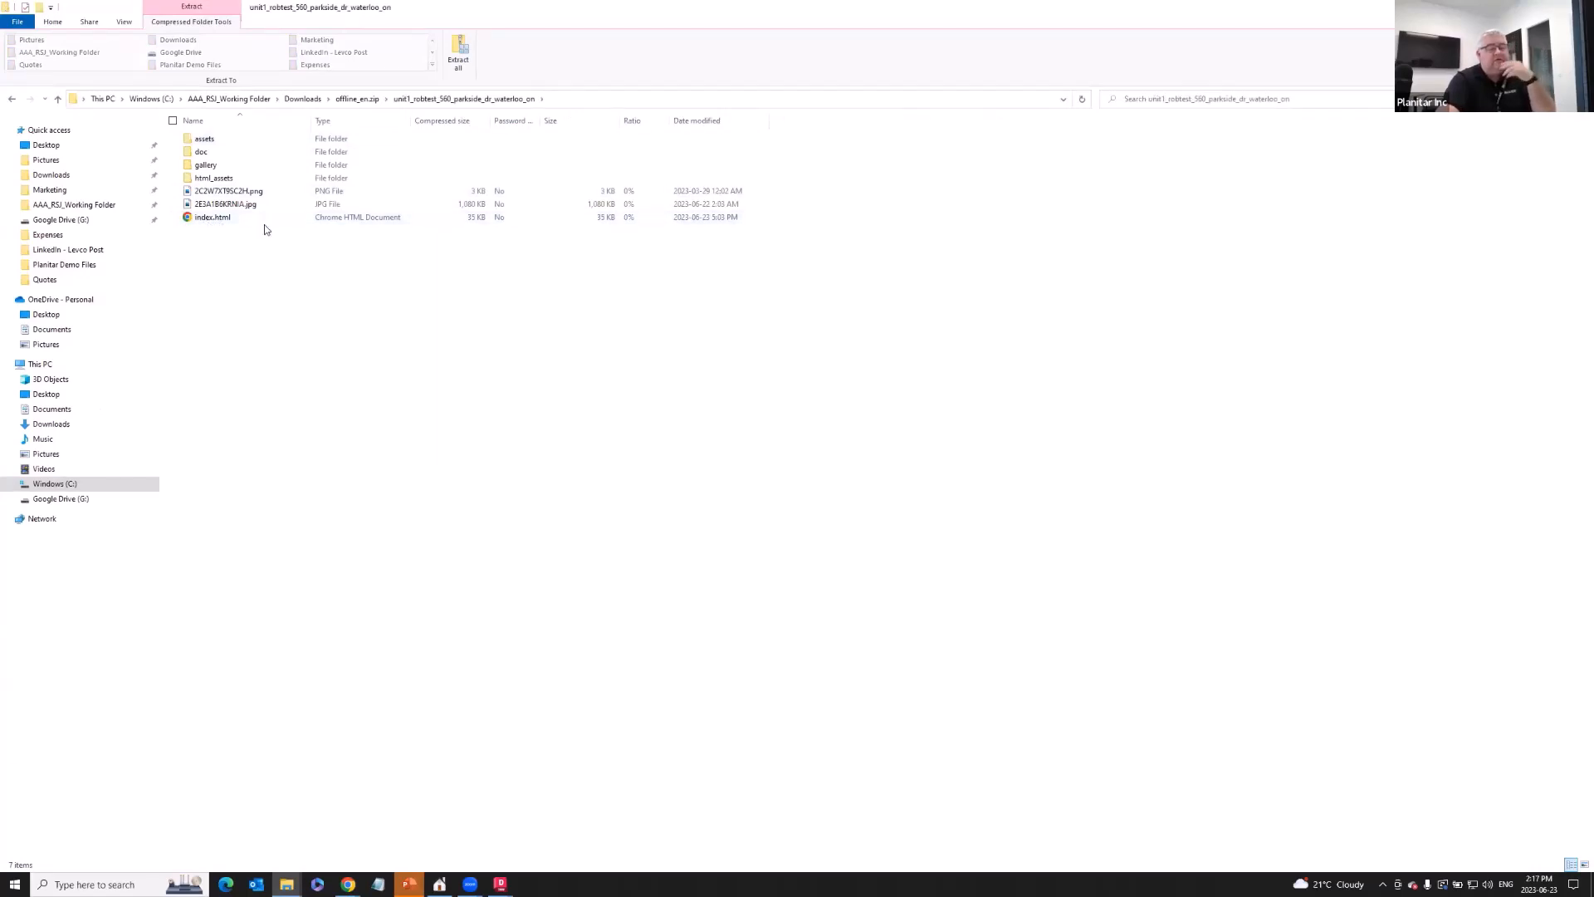
pyautogui.click(222, 219)
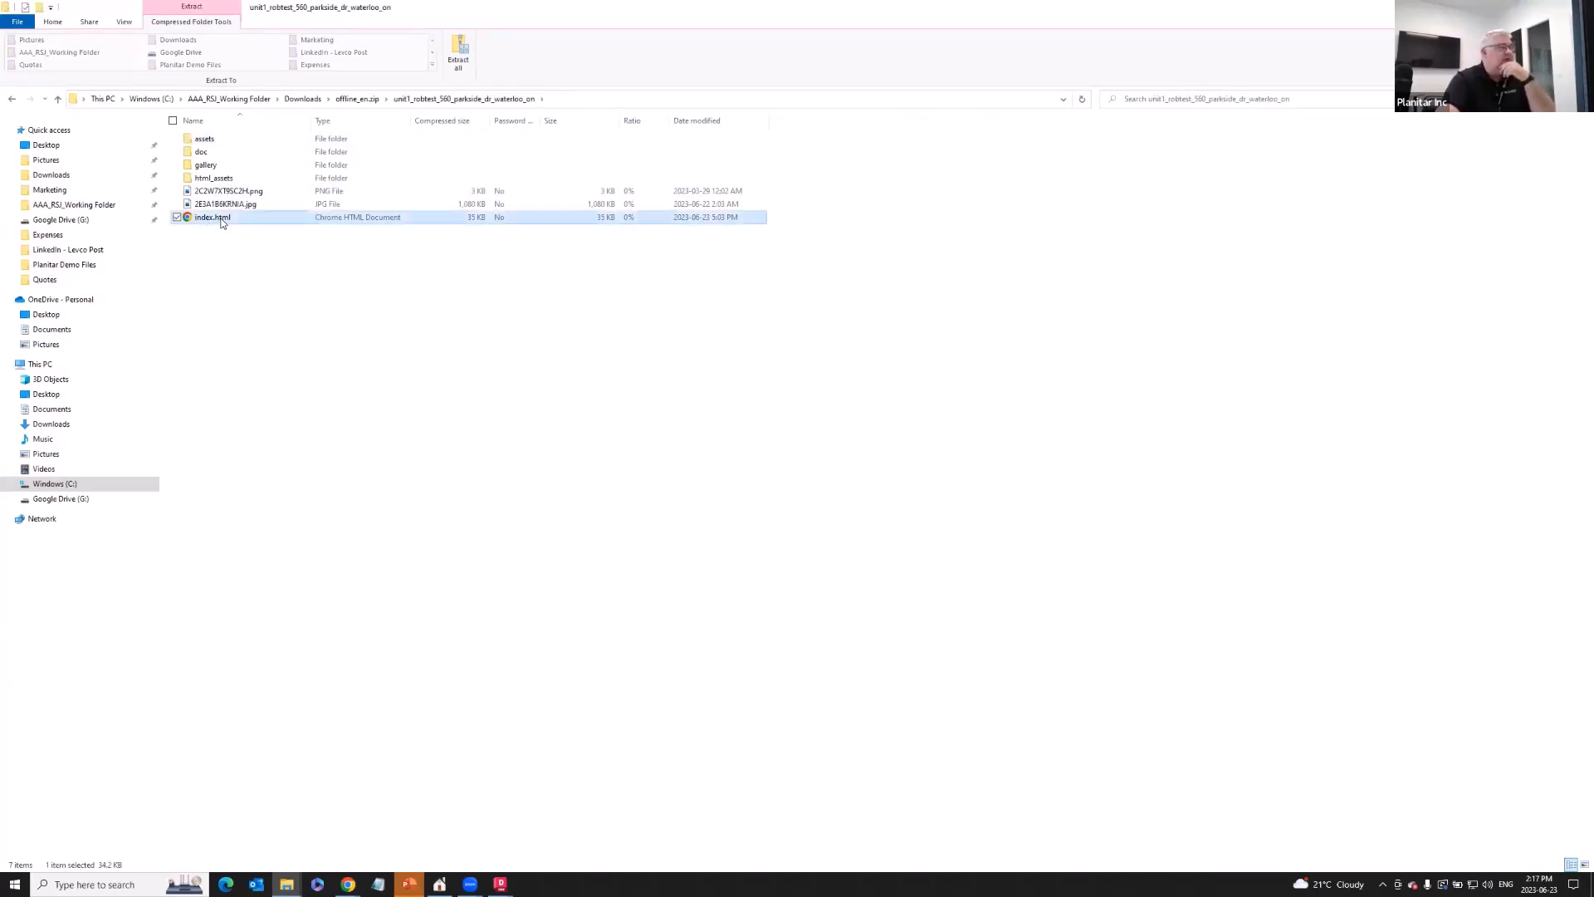
pyautogui.doubleClick(222, 219)
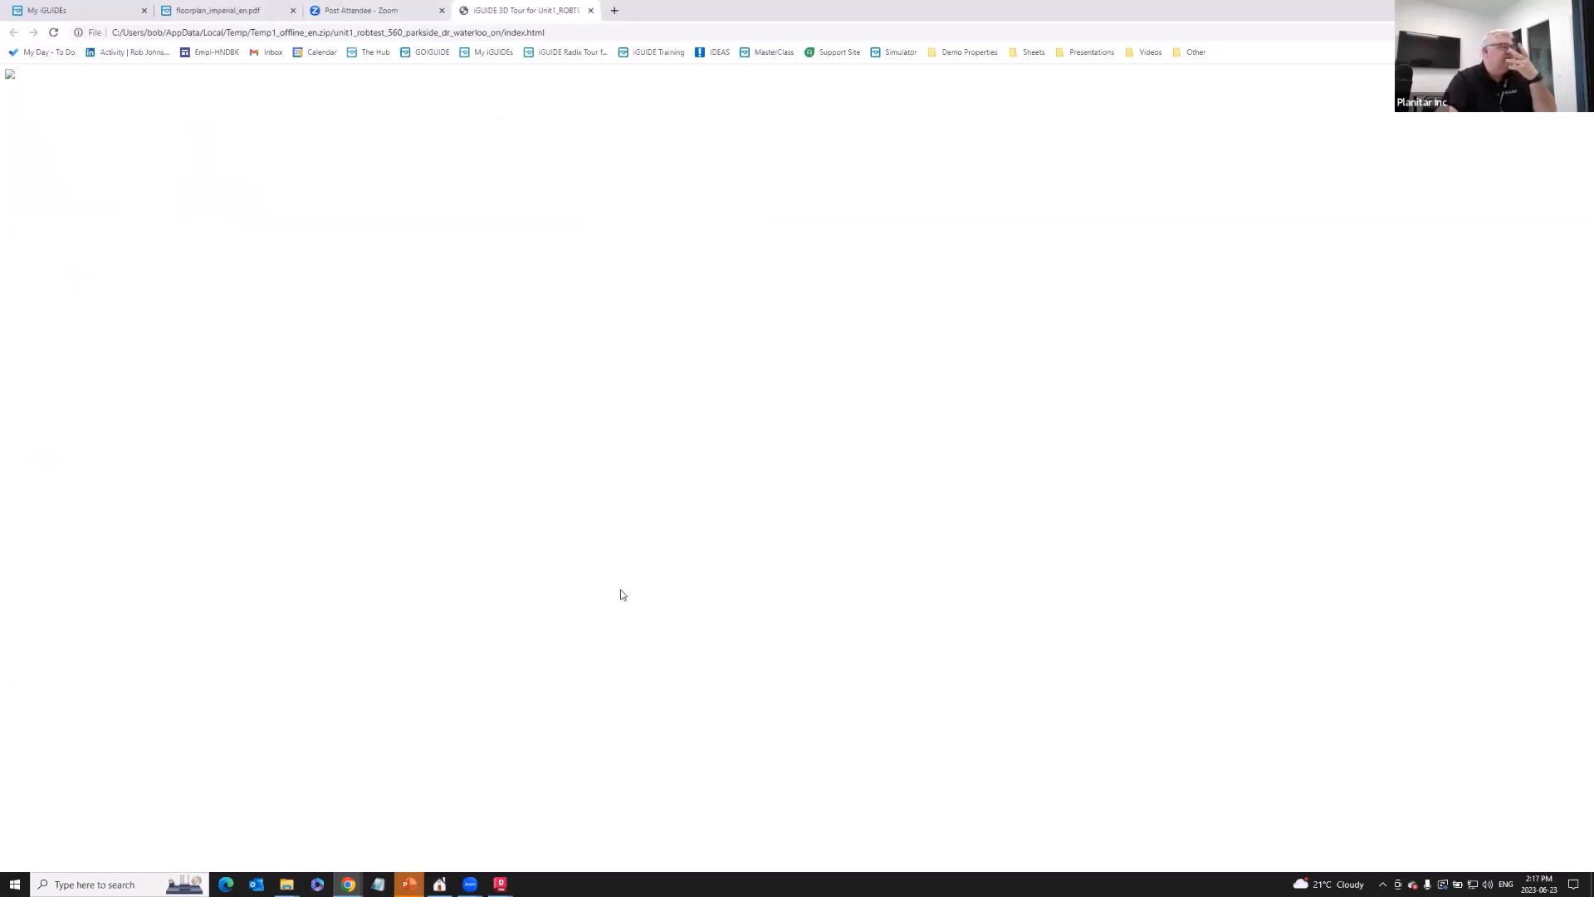
# - Close the blank offline tour tab, reopen index.html from the package folder, and close it again
pyautogui.click(590, 11)
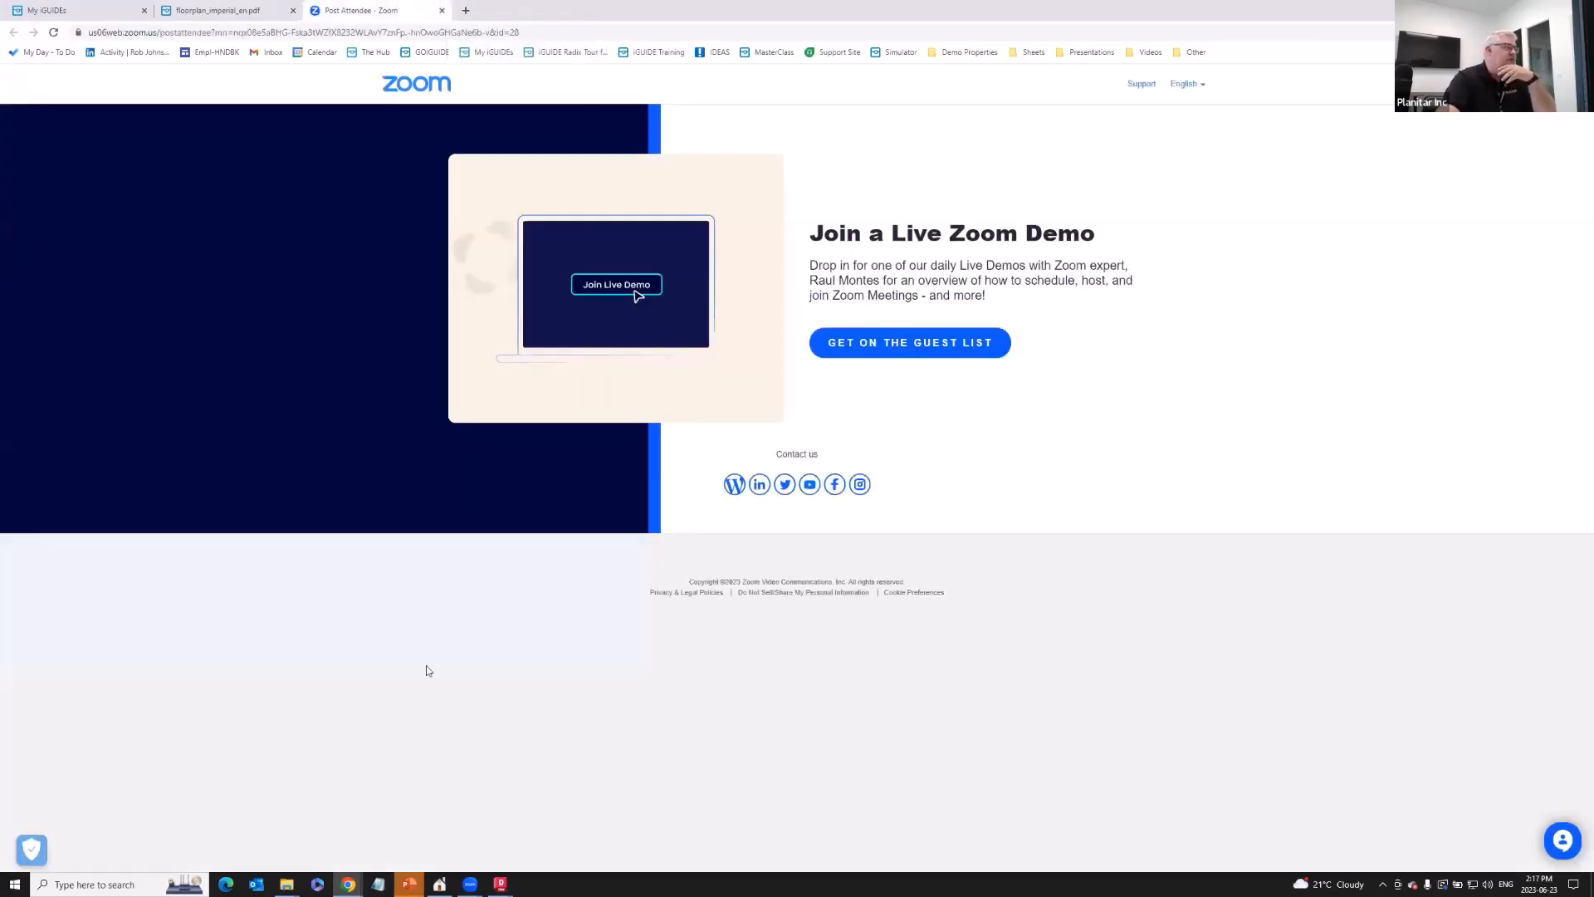
pyautogui.click(288, 885)
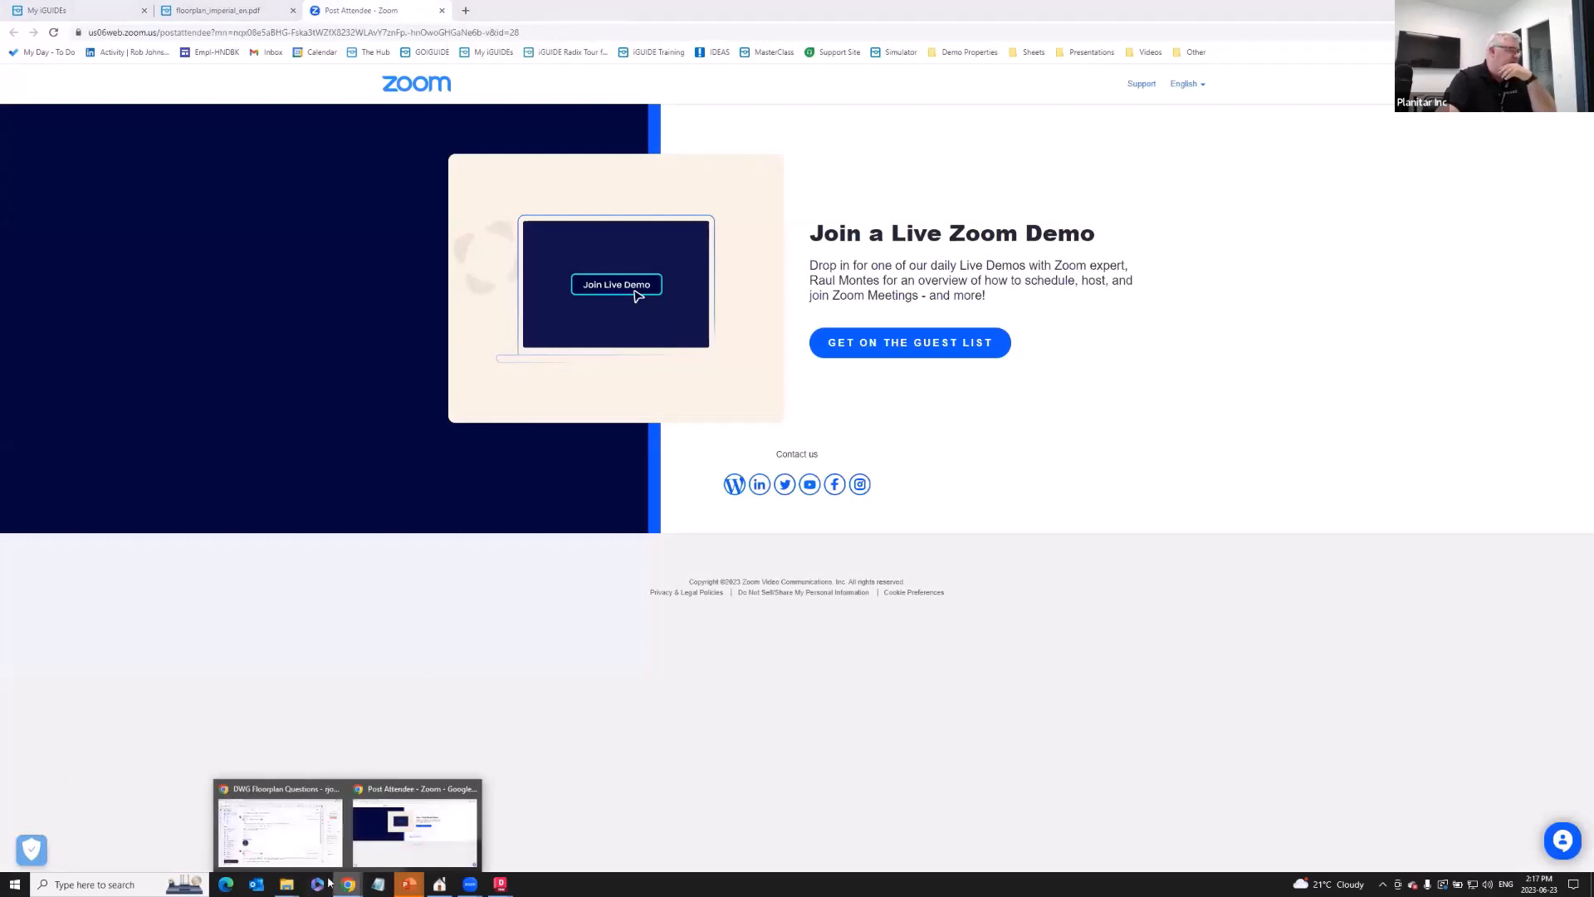
pyautogui.moveTo(290, 882)
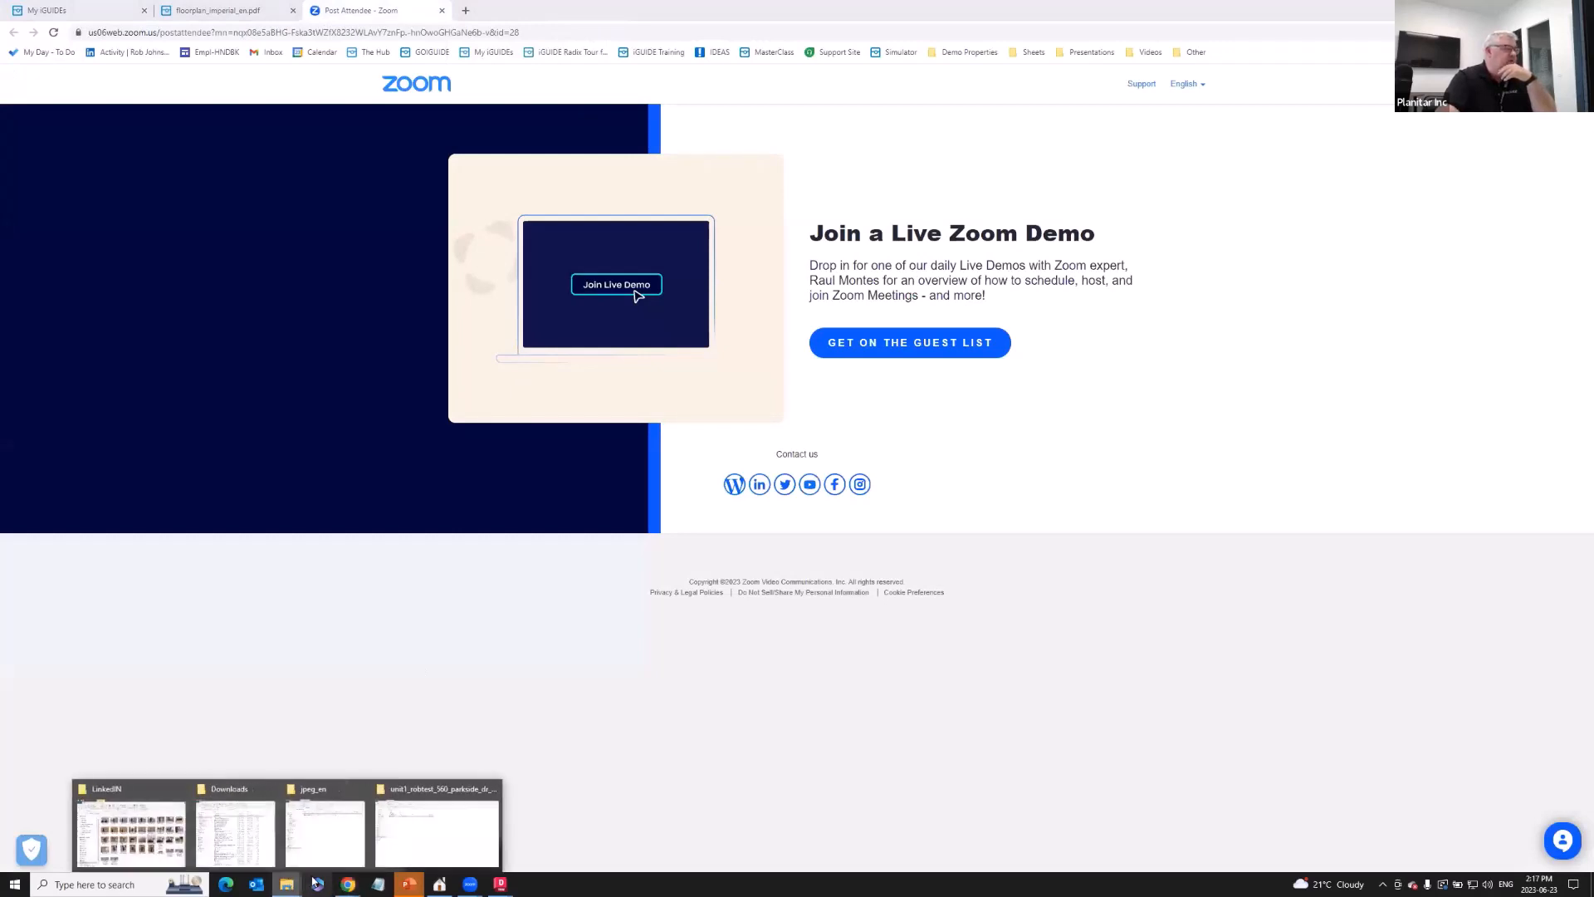
pyautogui.click(396, 857)
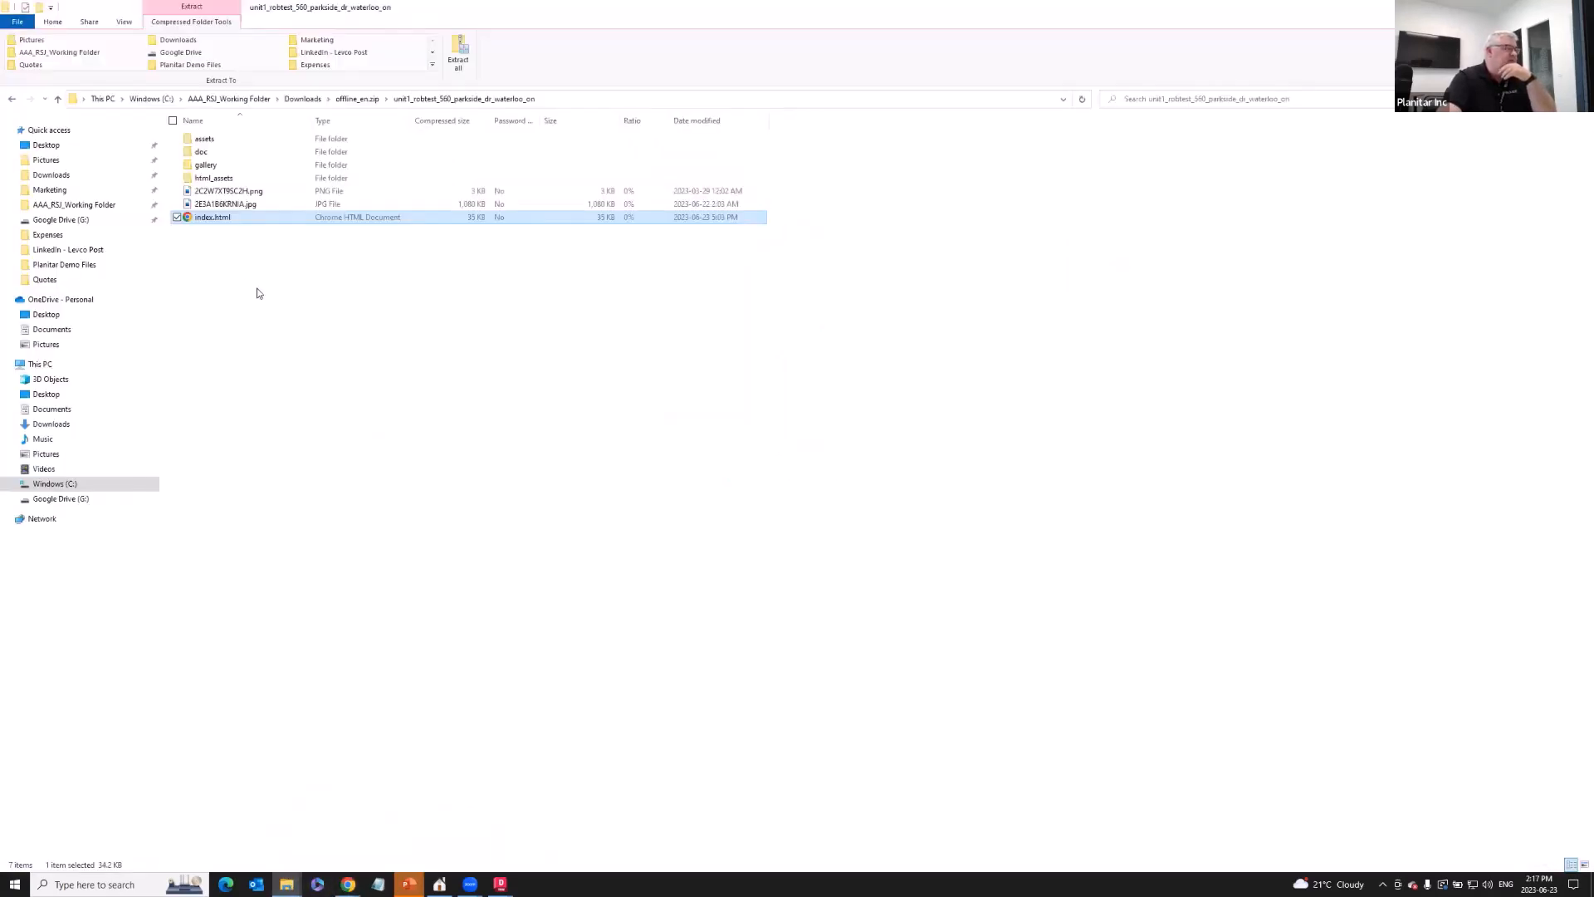
pyautogui.doubleClick(217, 218)
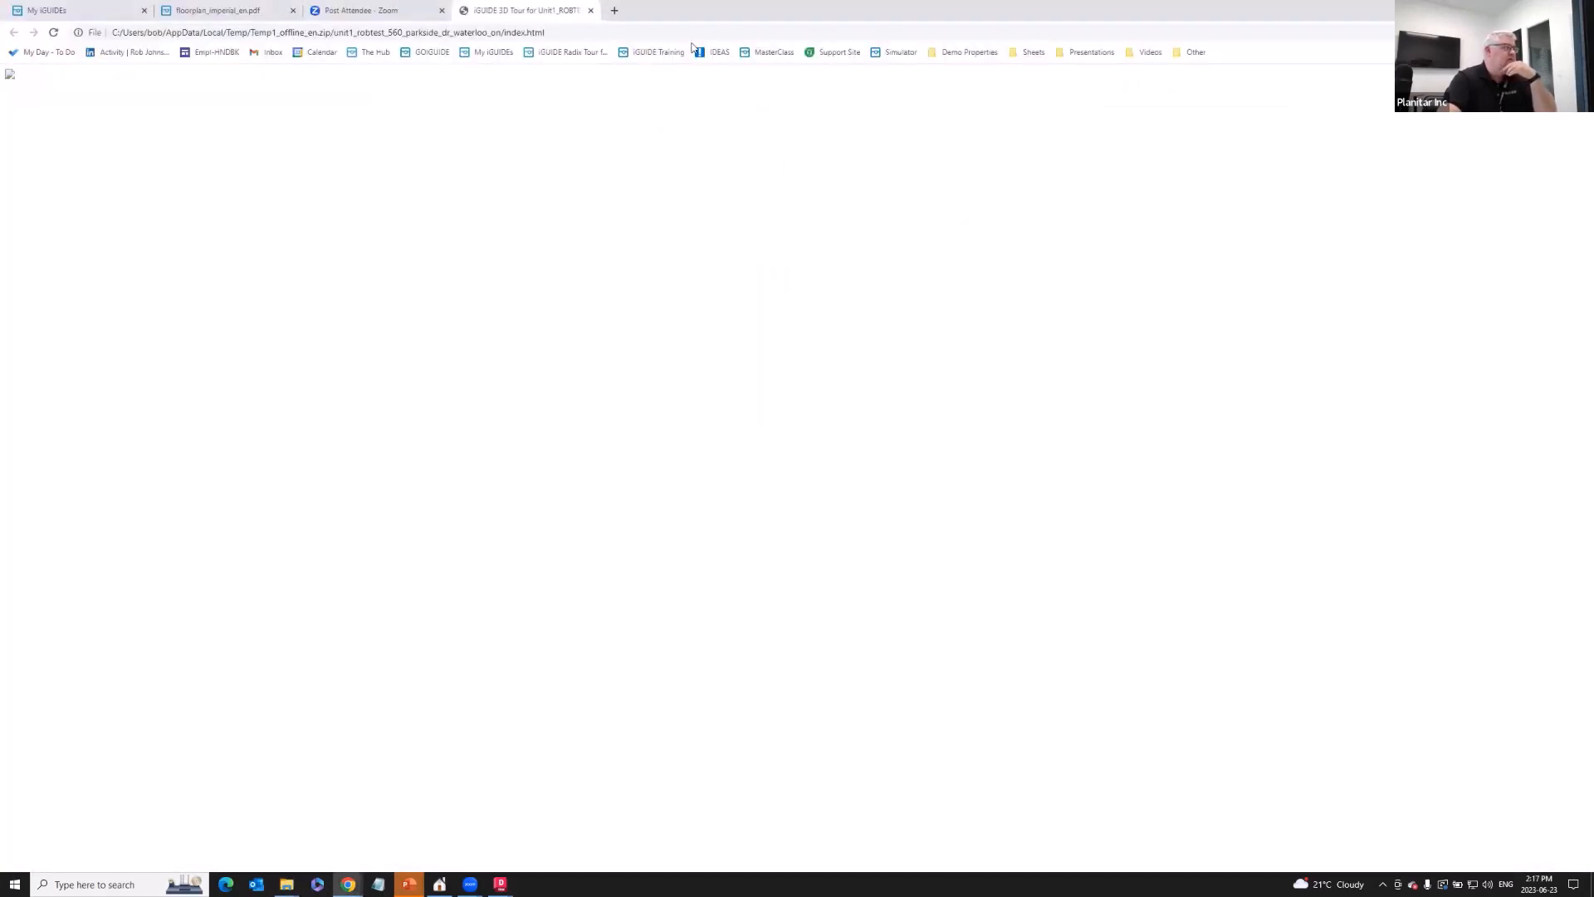
pyautogui.click(592, 11)
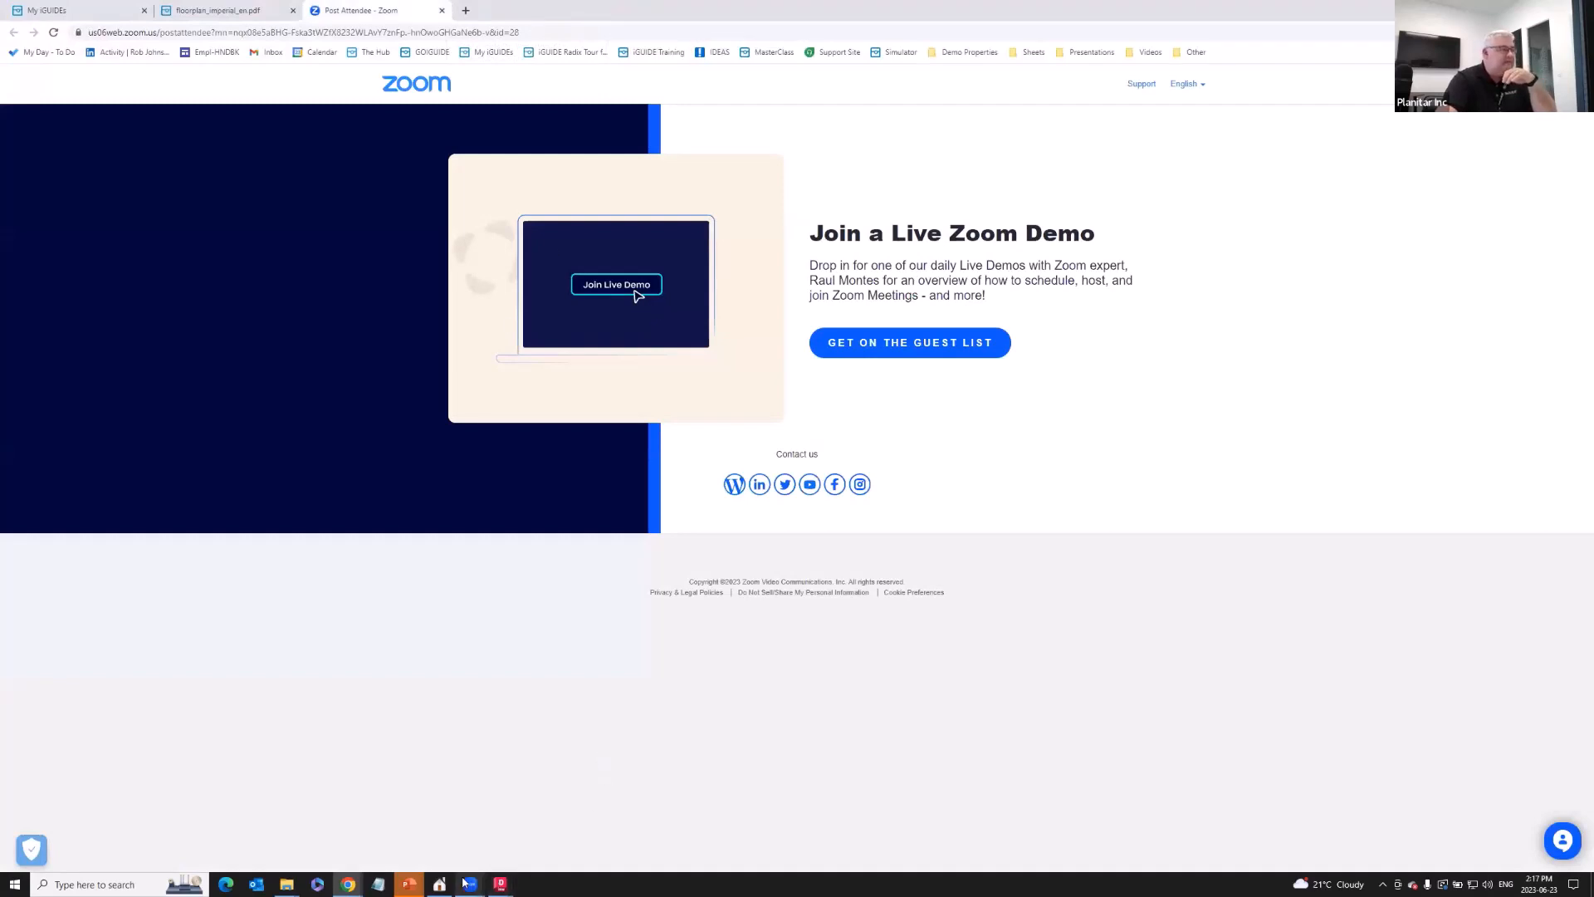
pyautogui.moveTo(484, 883)
pyautogui.moveTo(409, 882)
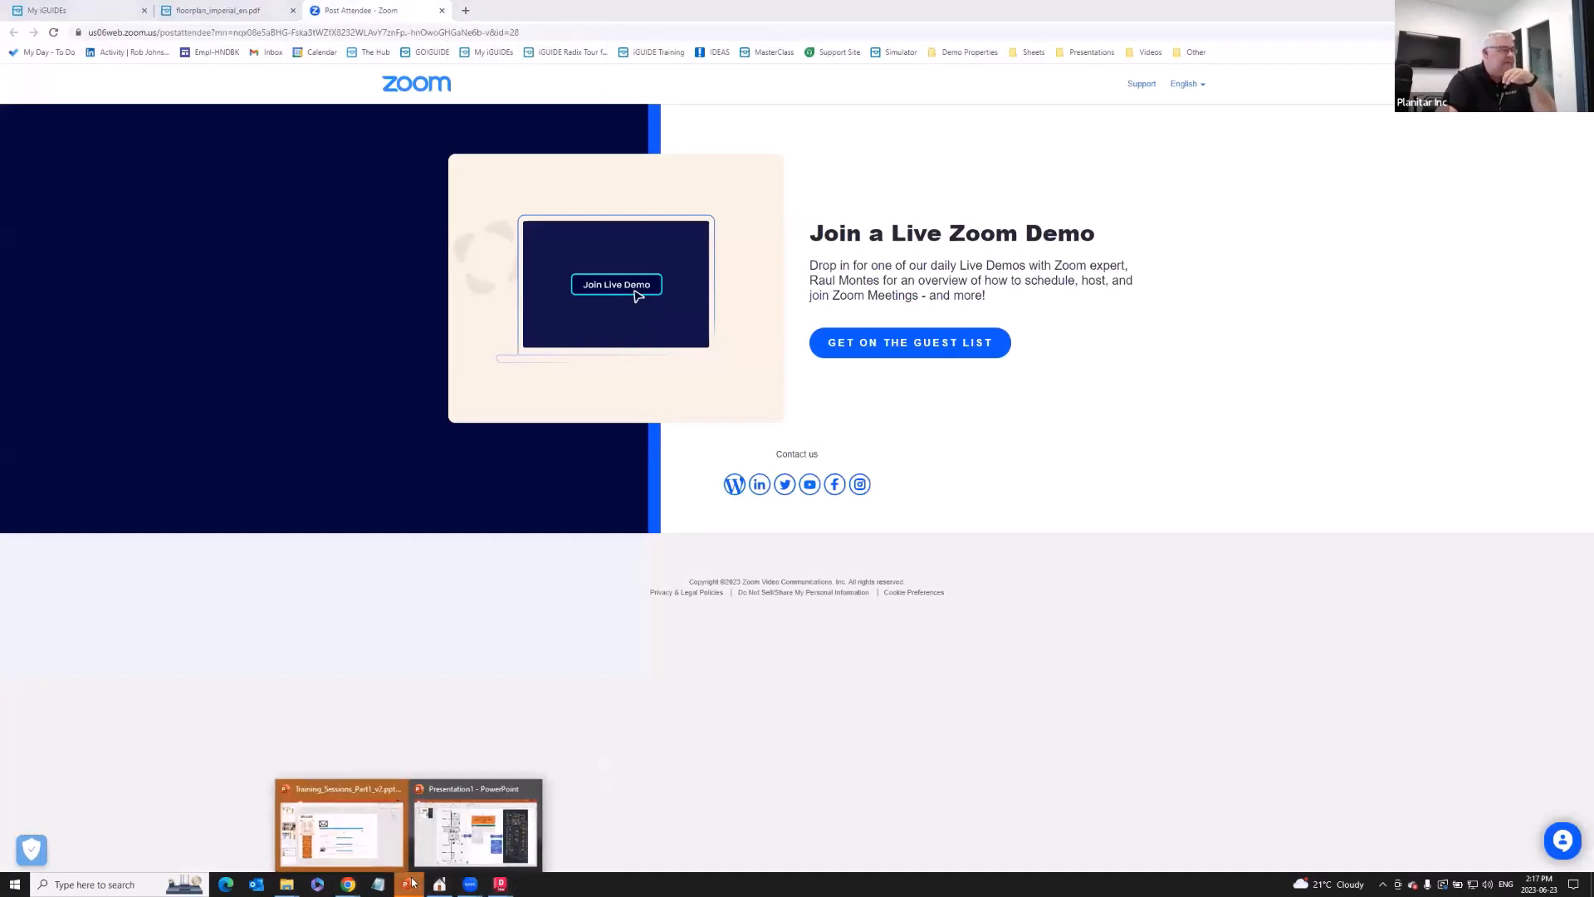
# - Close PowerPoint's Presentation1 without saving it
pyautogui.click(426, 818)
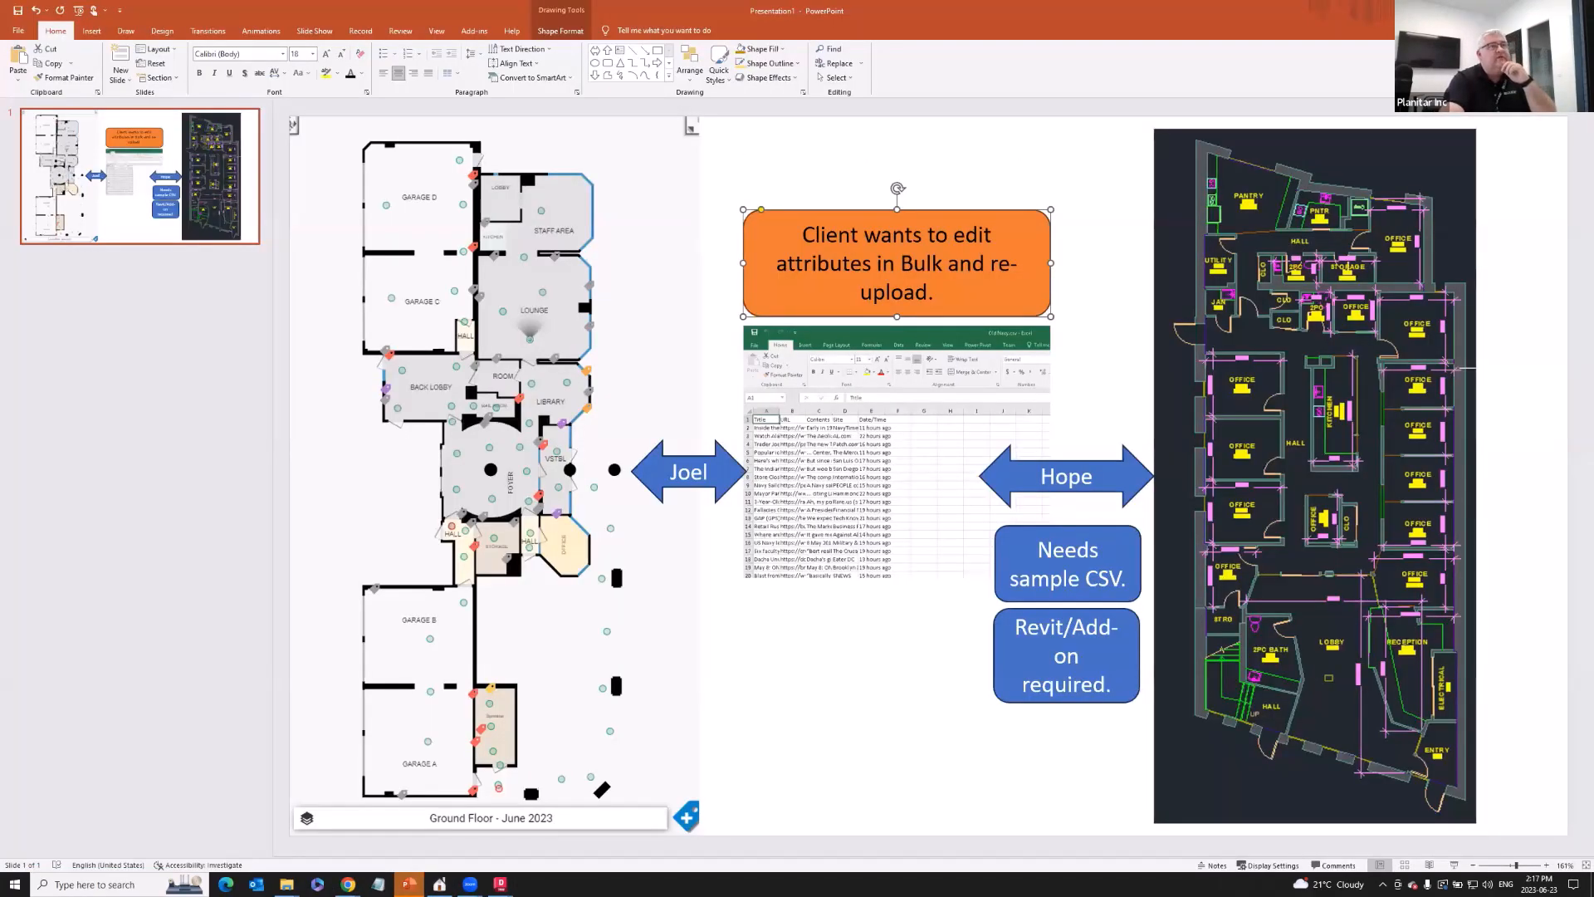
pyautogui.click(1575, 11)
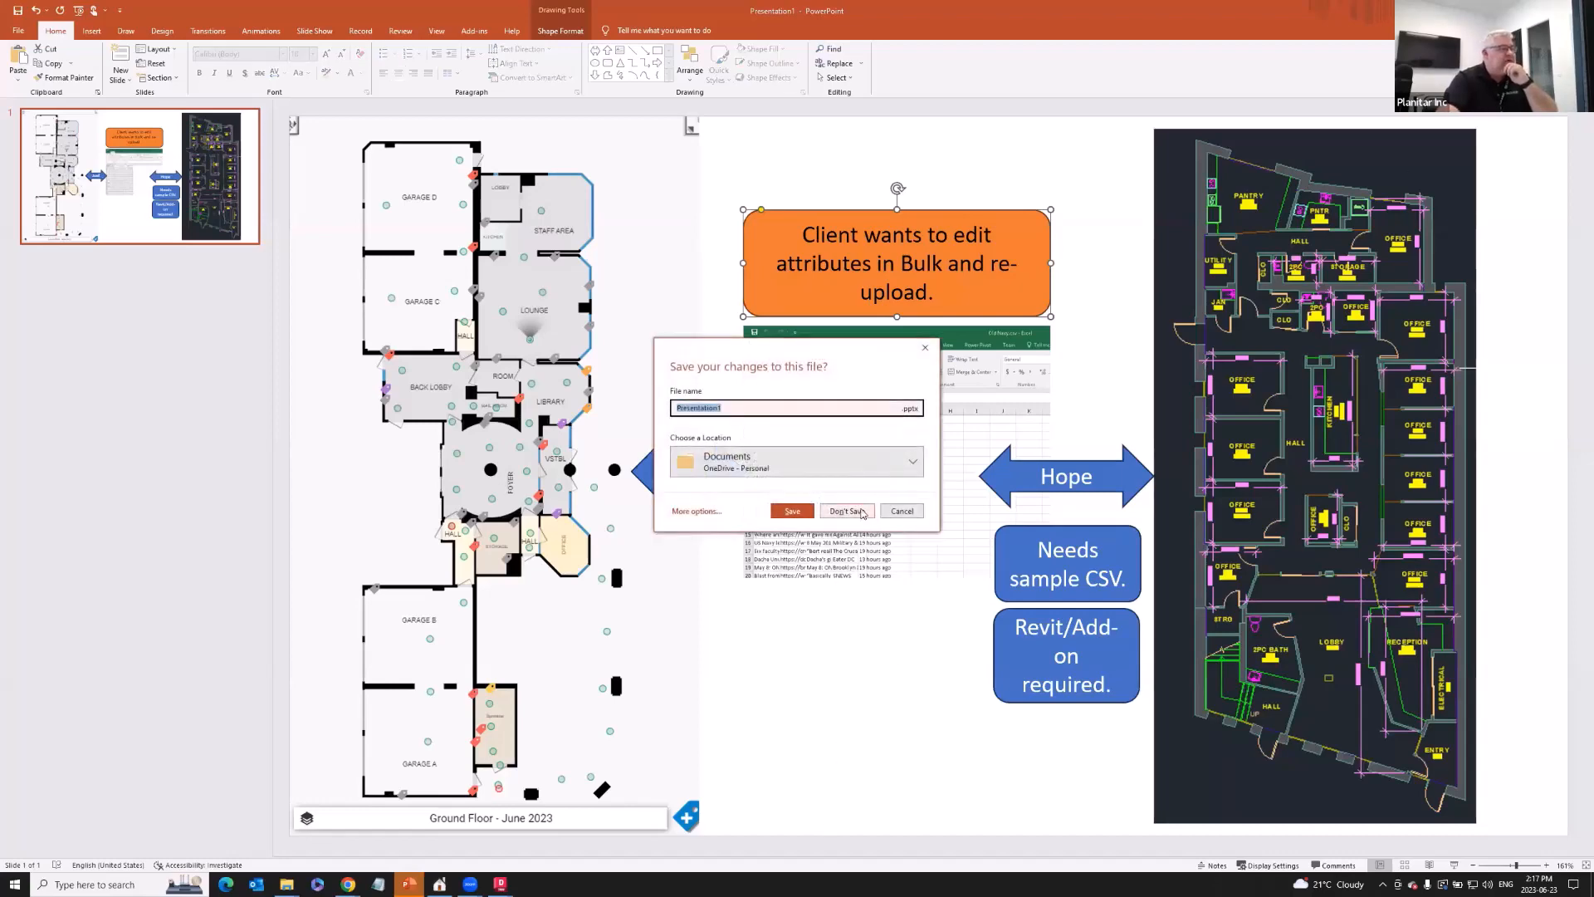
pyautogui.click(855, 511)
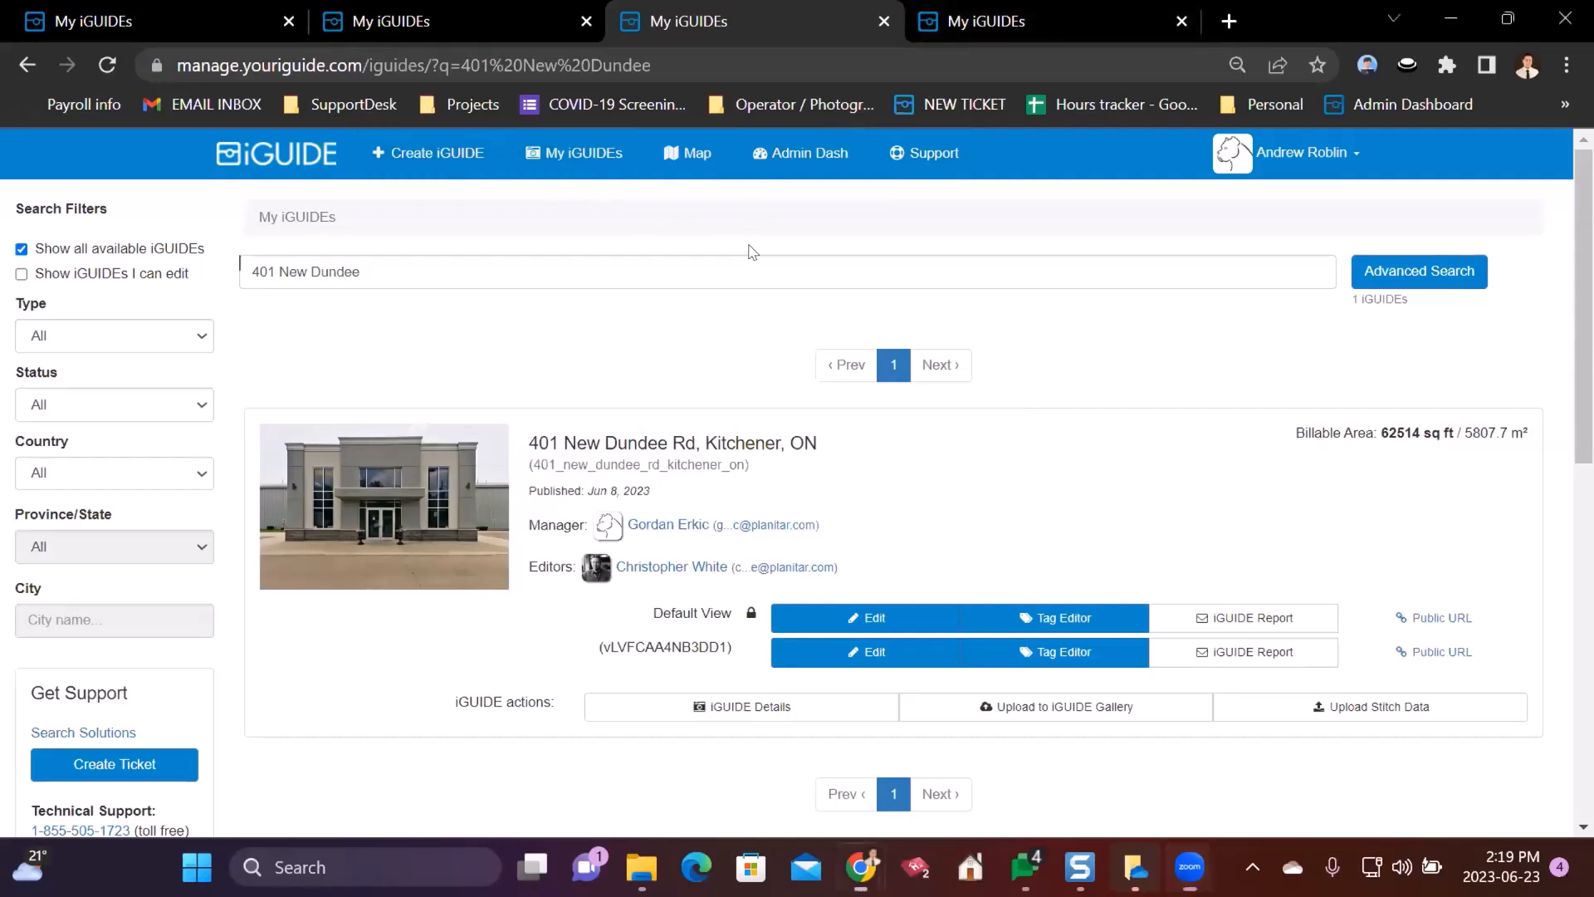
pyautogui.click(1507, 18)
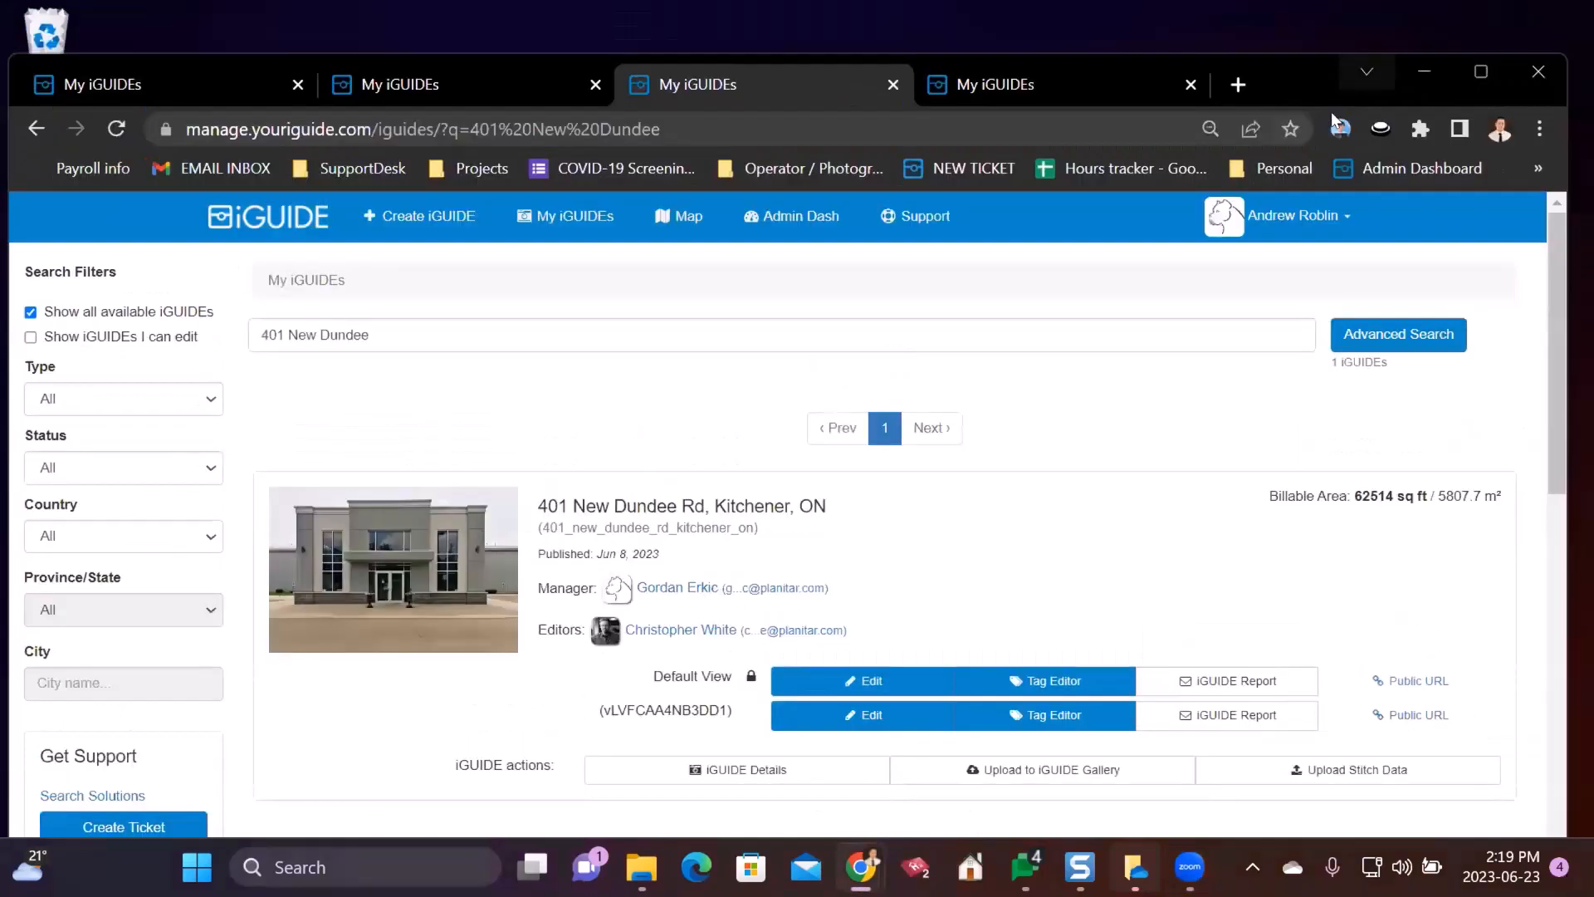
pyautogui.moveTo(1385, 70); pyautogui.dragTo(1414, 130)
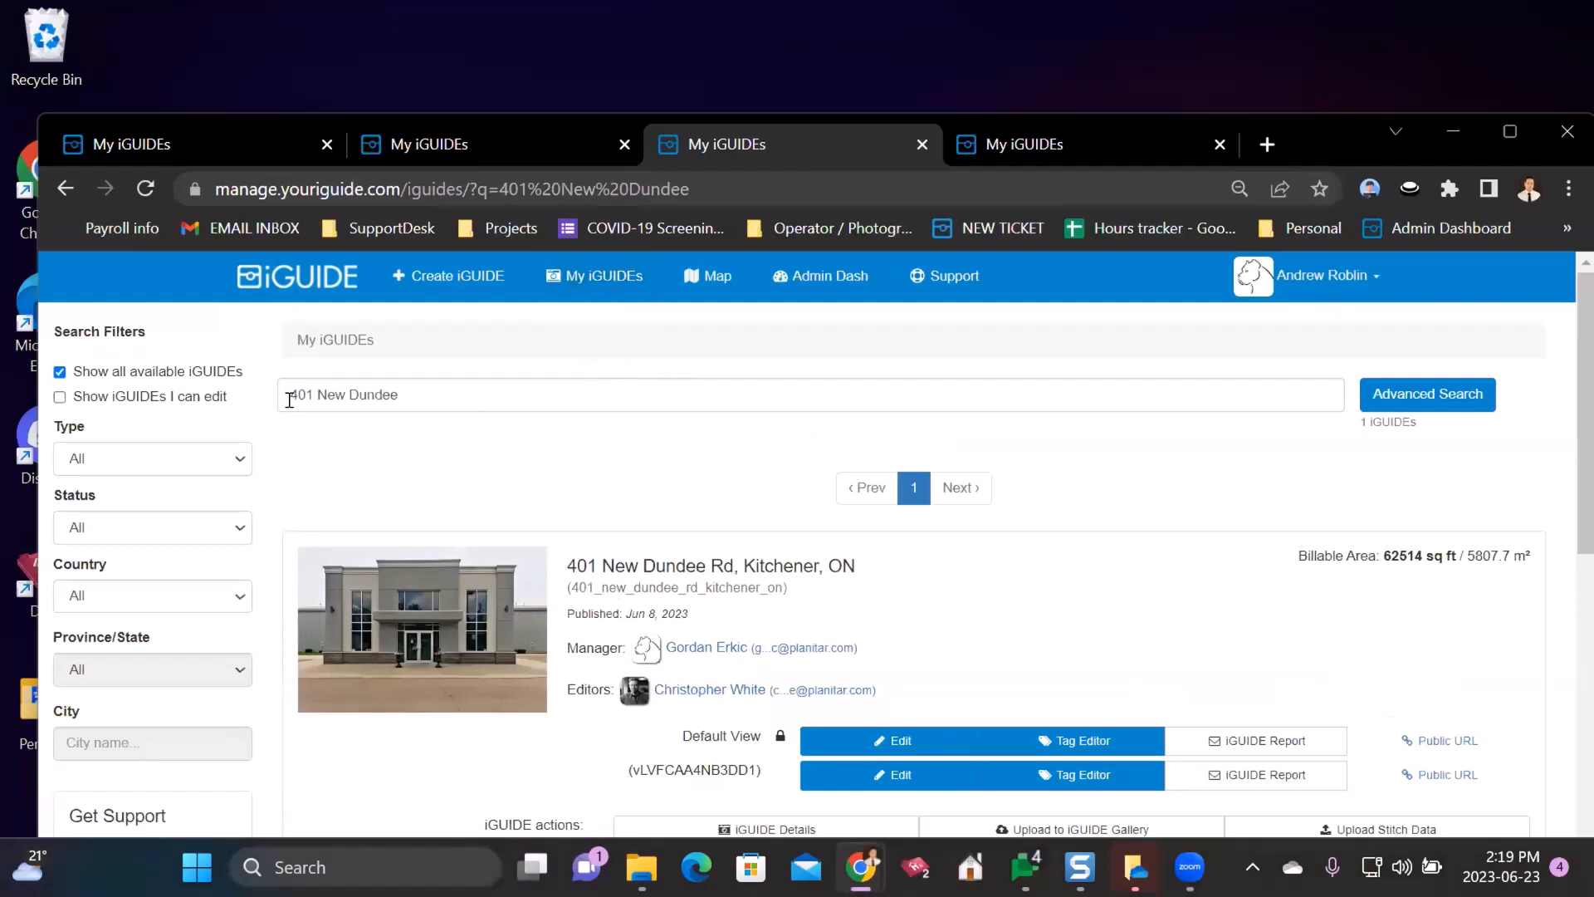
pyautogui.click(462, 396)
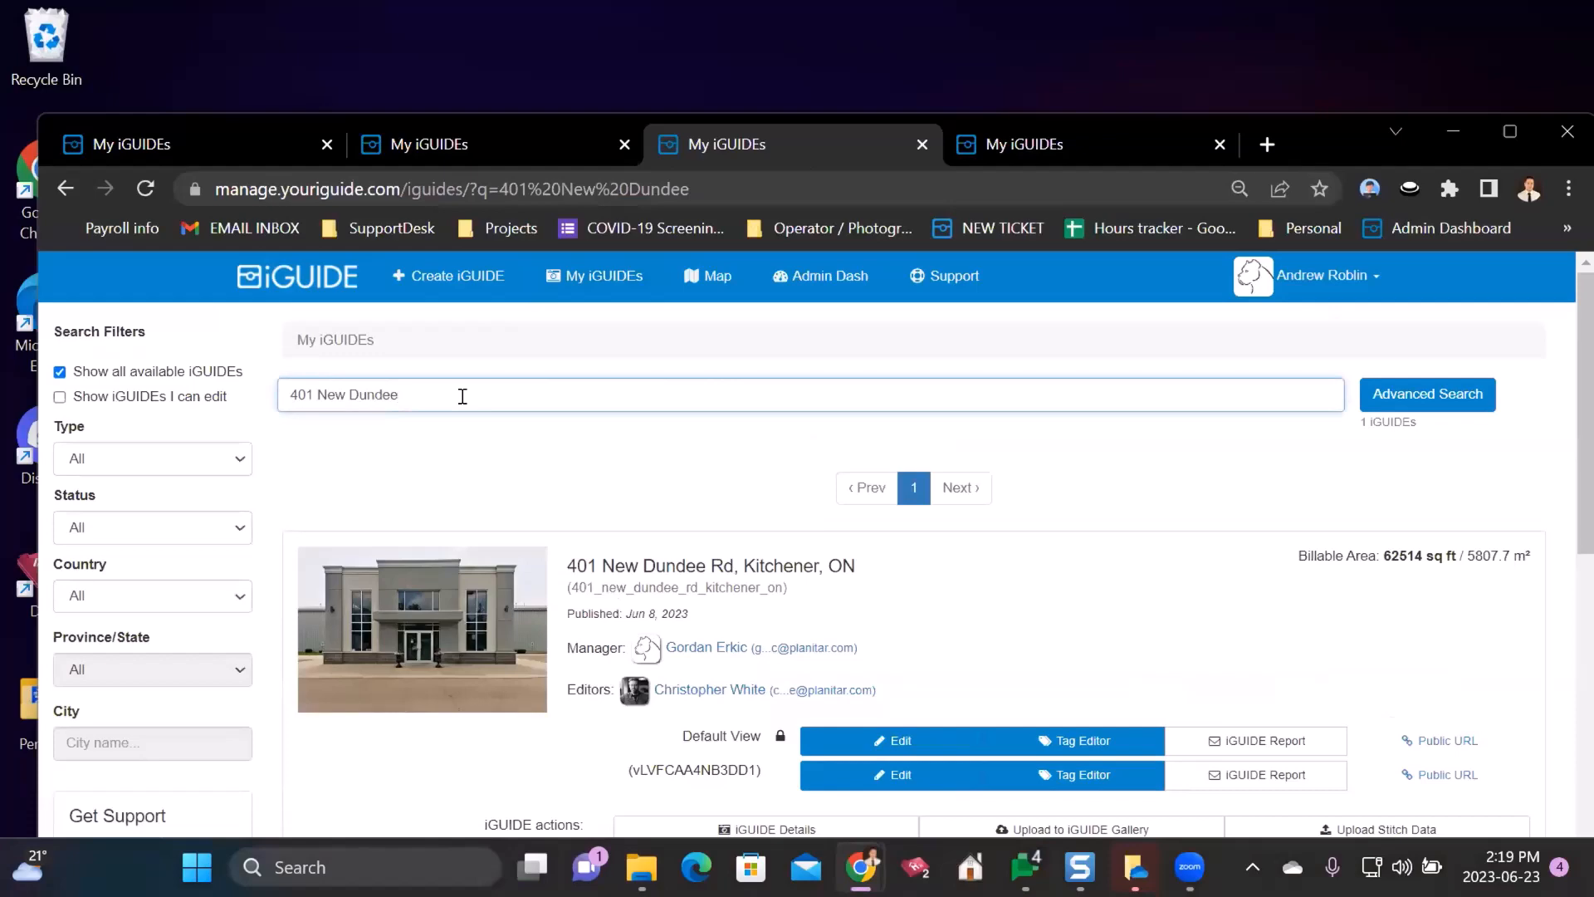
pyautogui.scroll(-1, 772, 440)
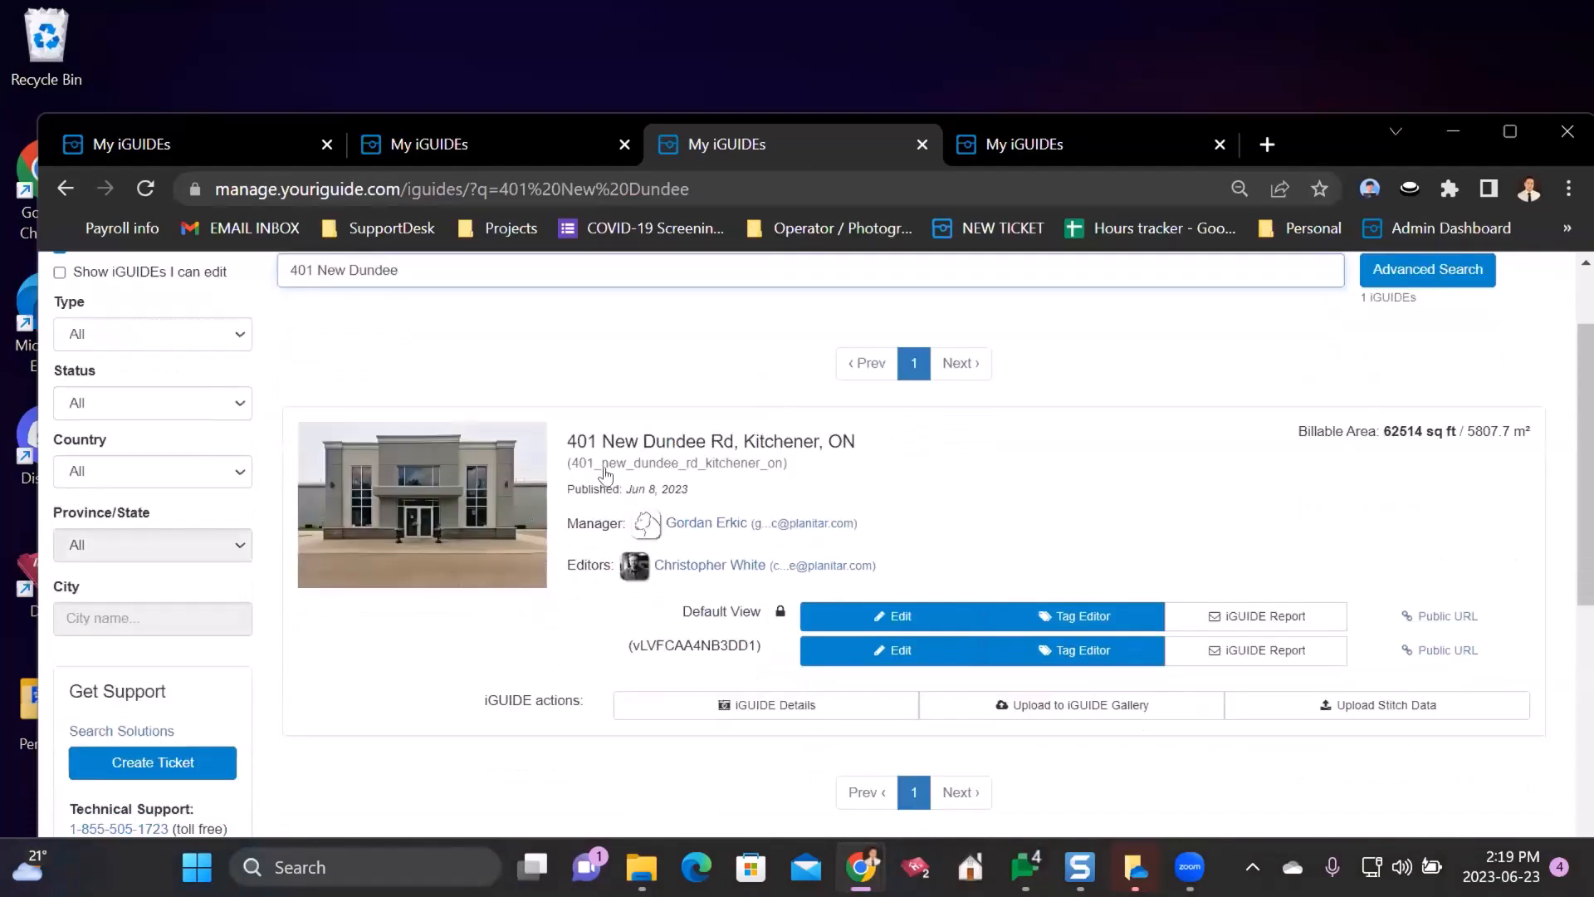
pyautogui.scroll(1, 346, 398)
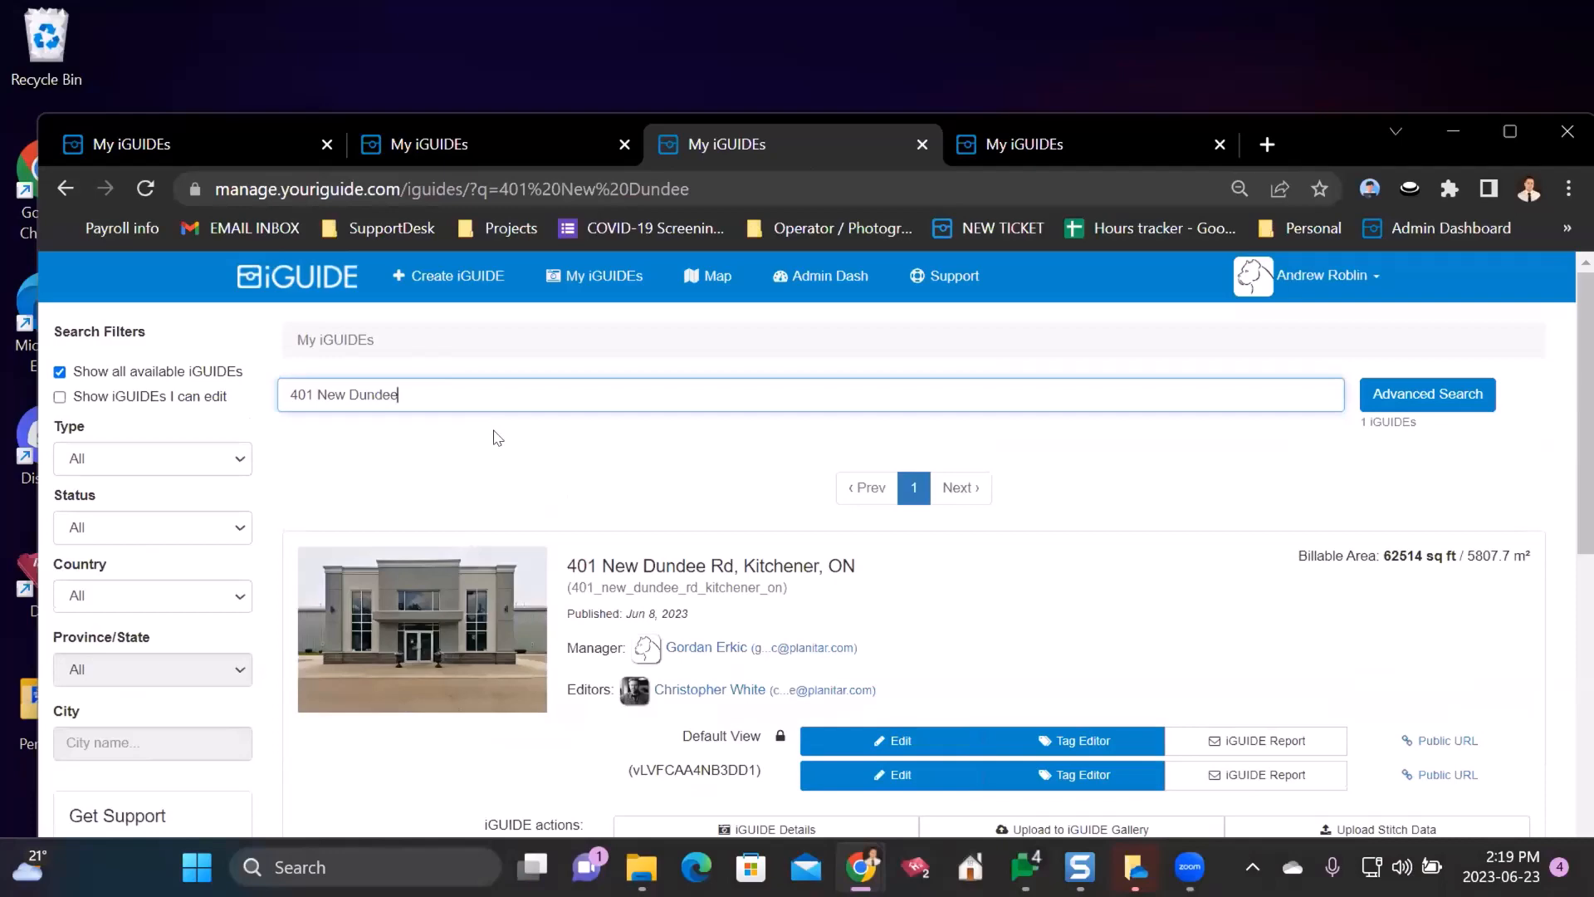
pyautogui.scroll(-1, 577, 464)
pyautogui.scroll(2, 421, 405)
pyautogui.scroll(-2, 723, 381)
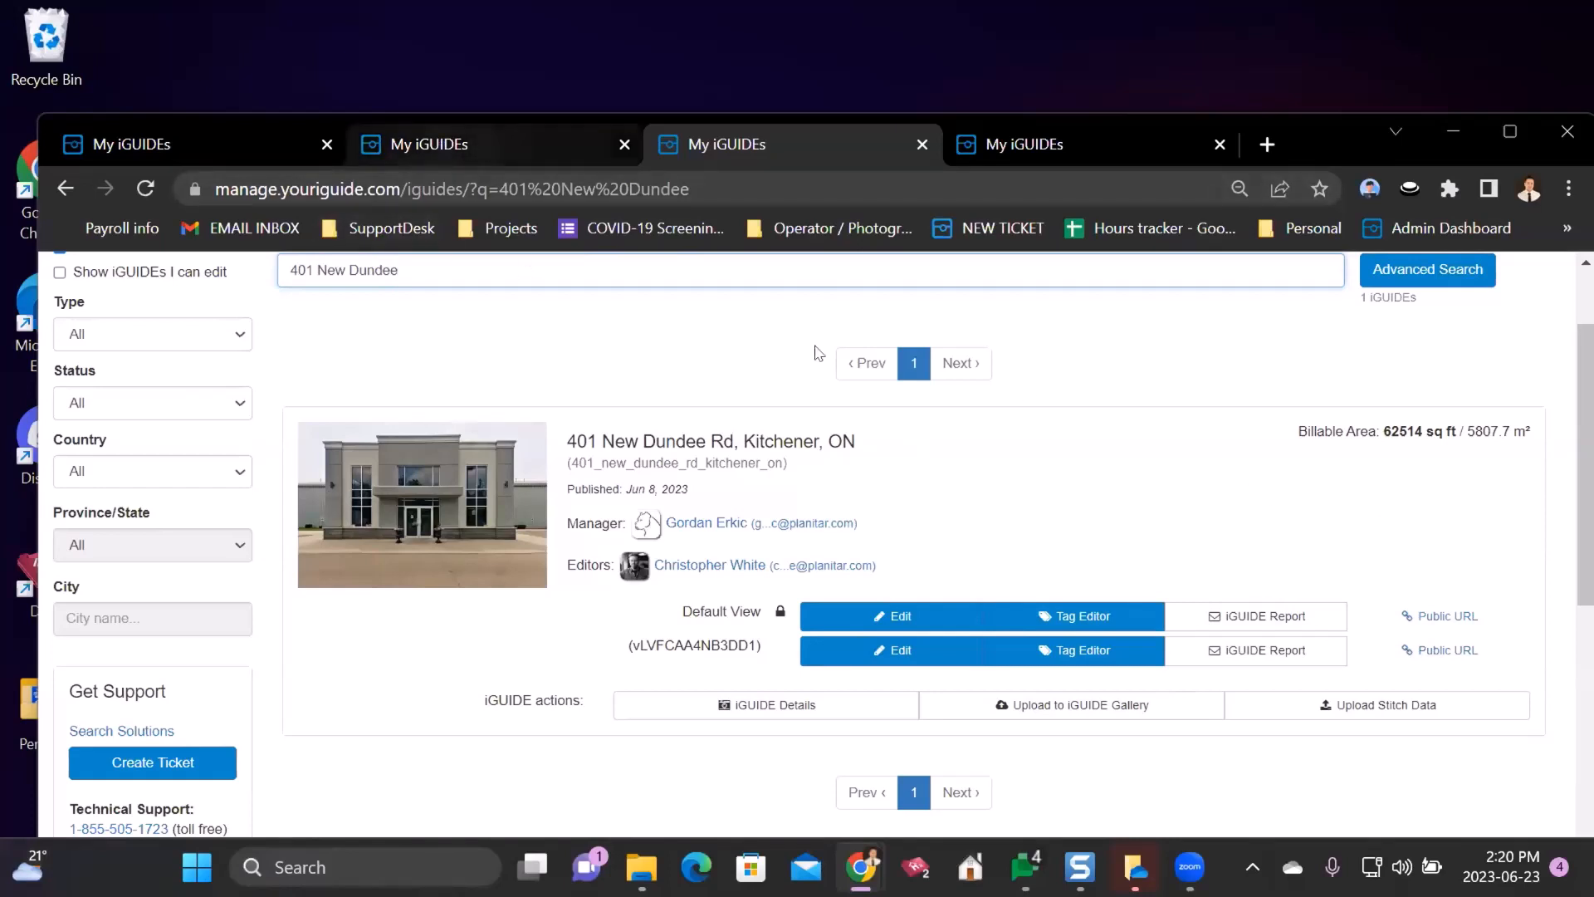
pyautogui.rightClick(885, 623)
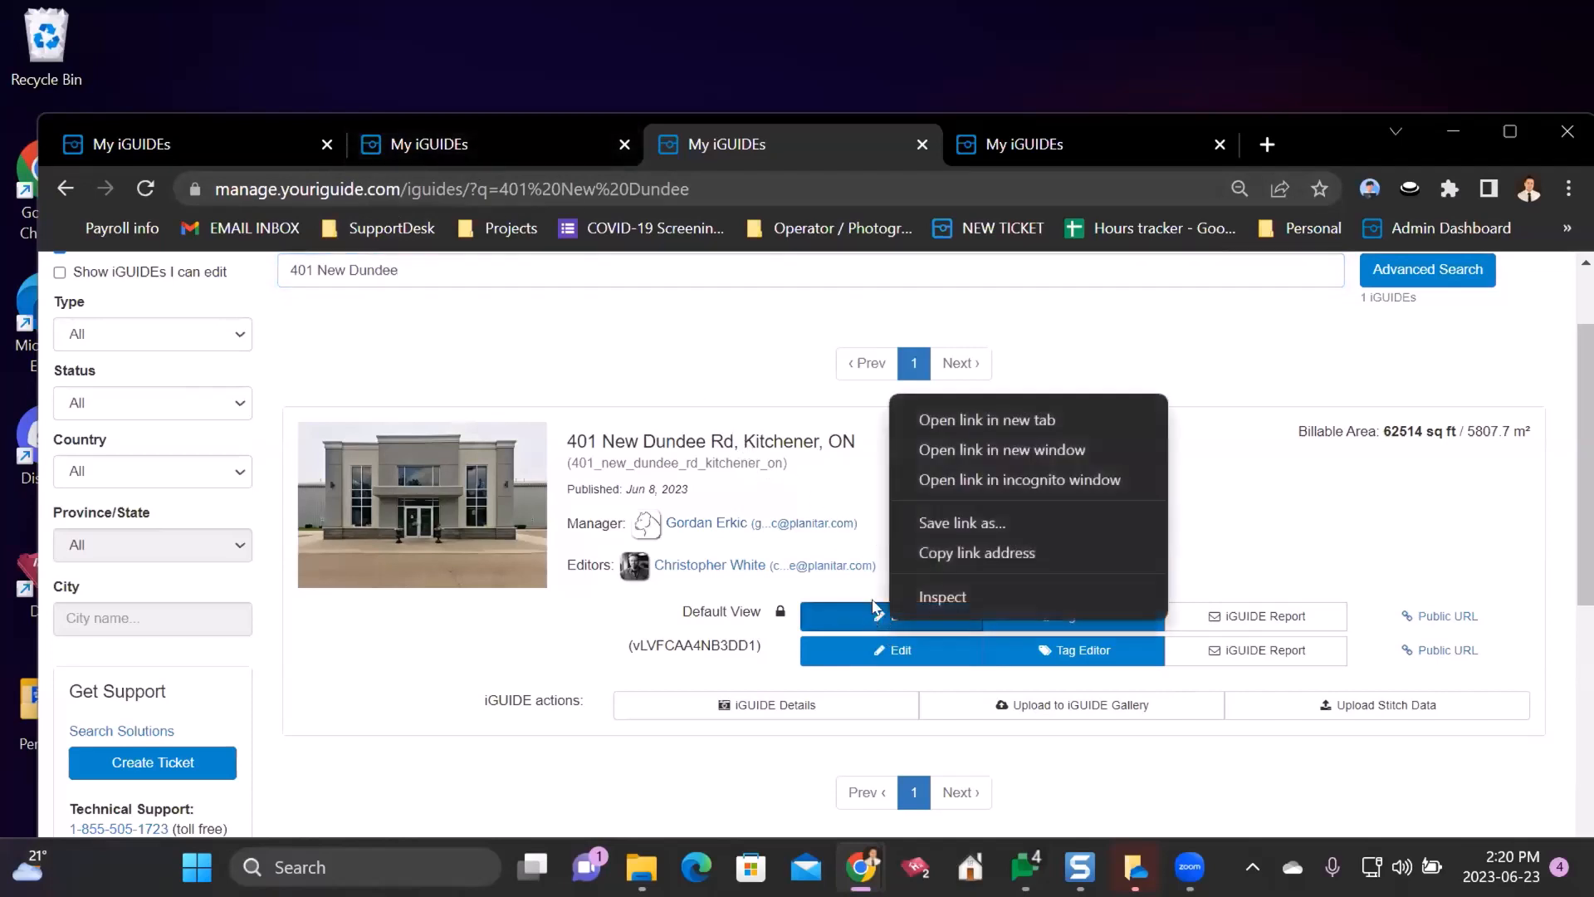
pyautogui.click(955, 419)
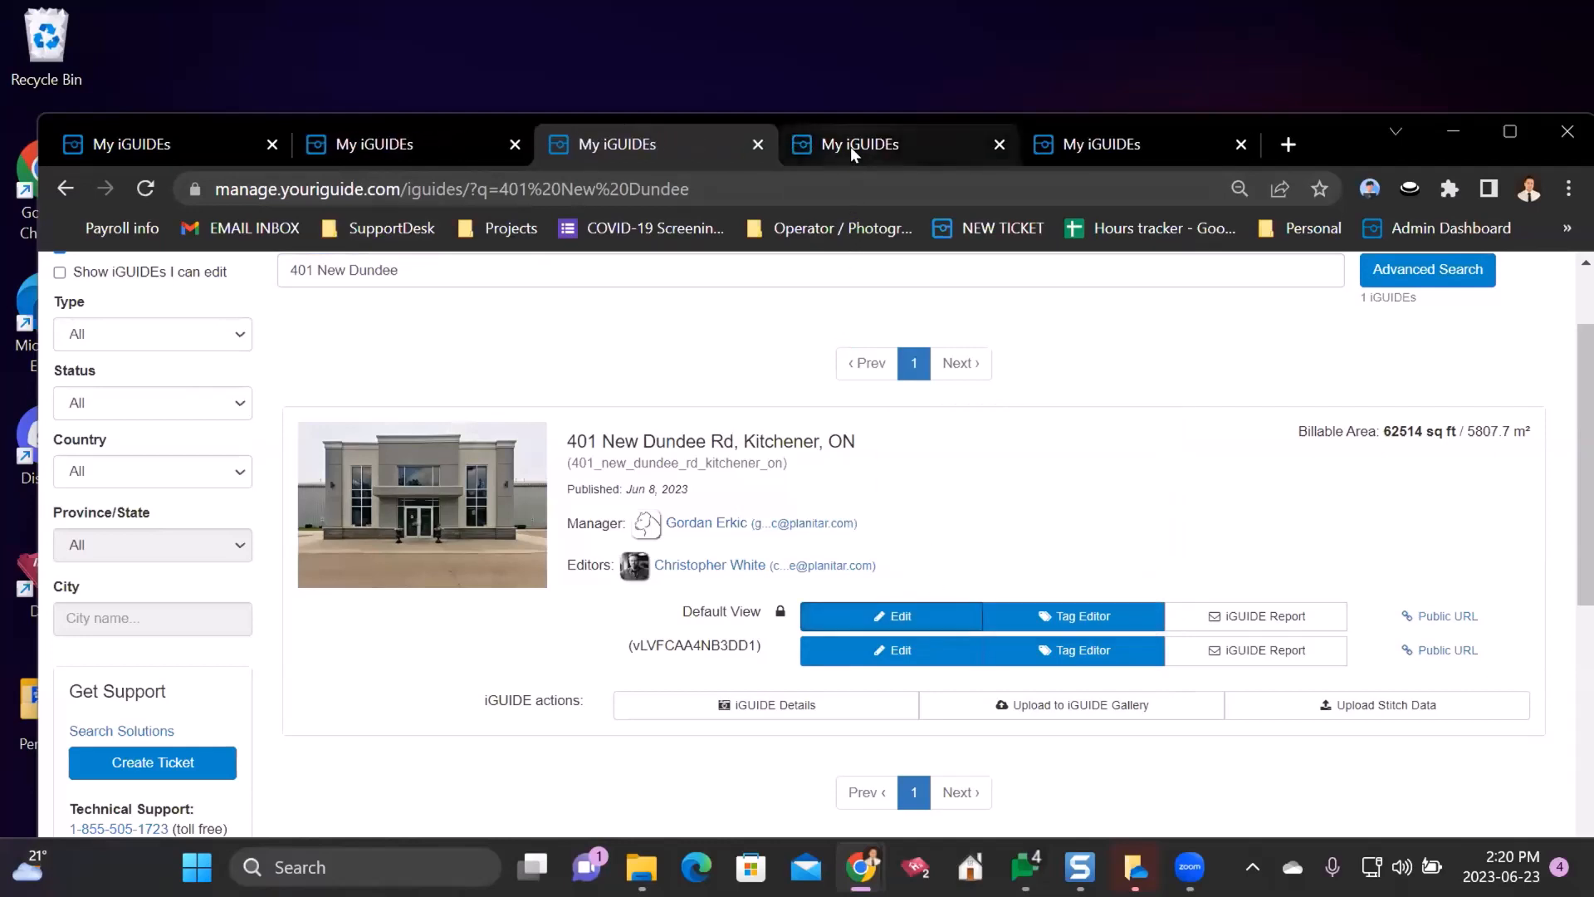
pyautogui.click(850, 146)
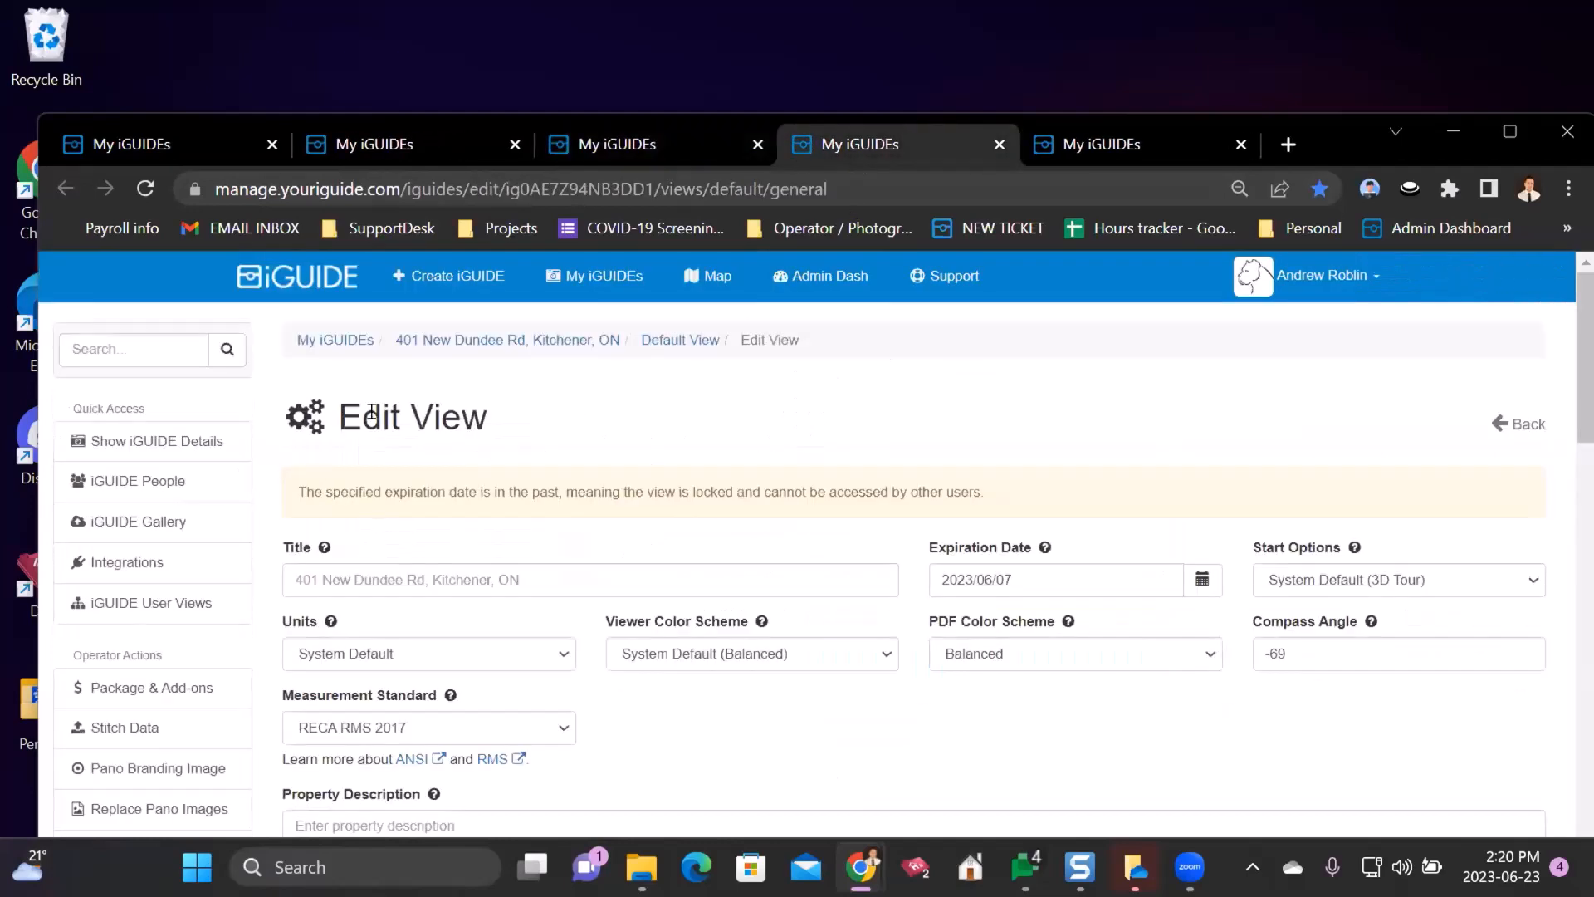
pyautogui.moveTo(363, 415); pyautogui.dragTo(536, 419)
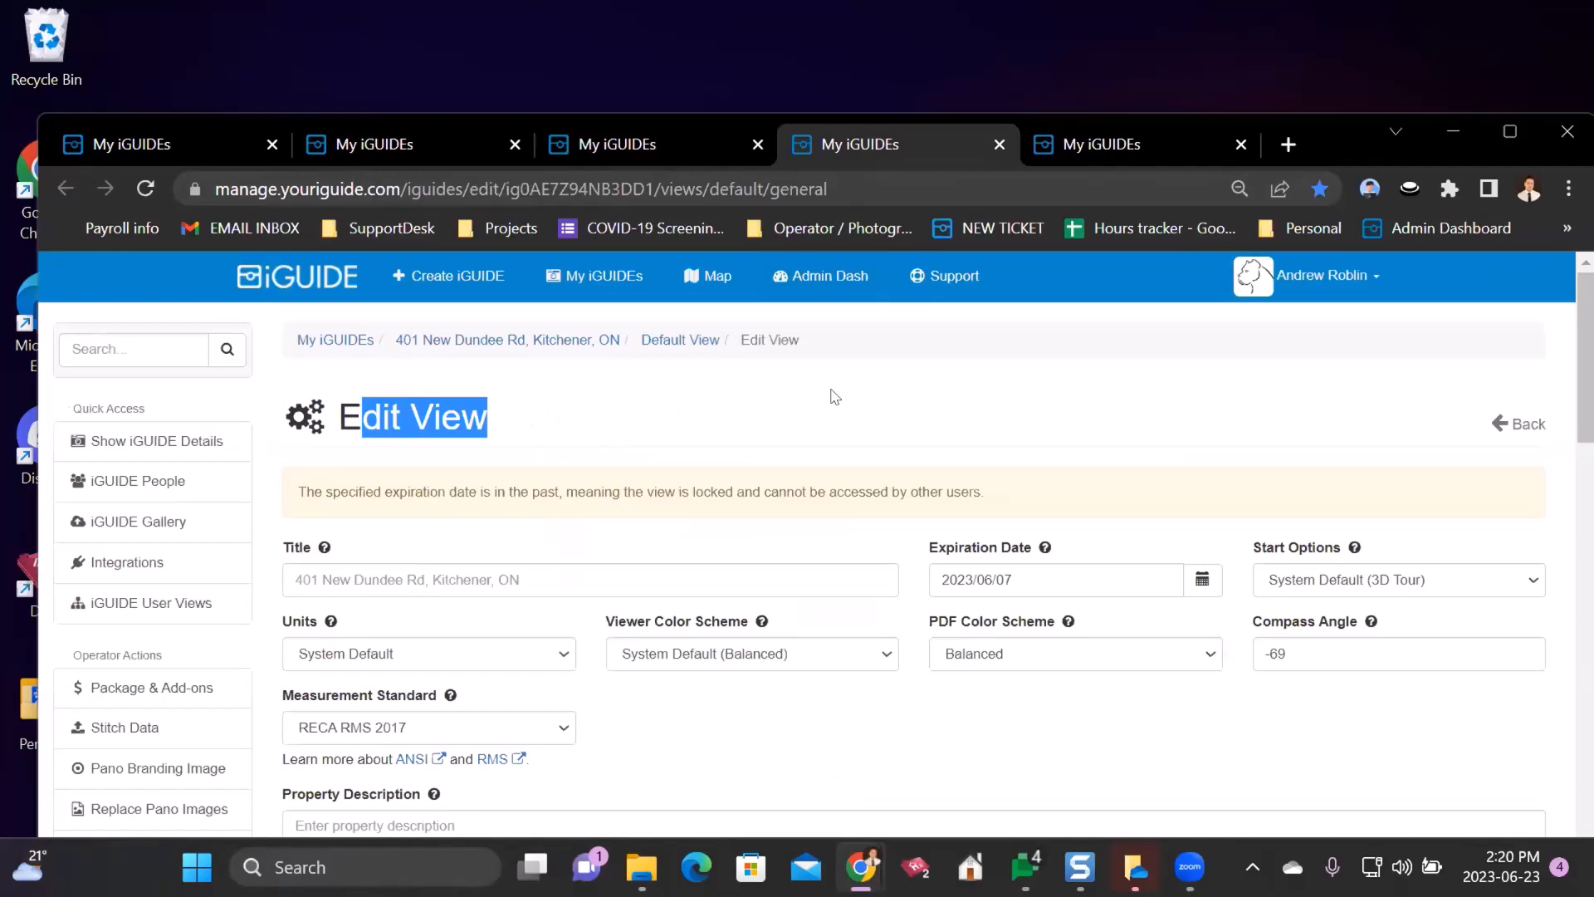
pyautogui.scroll(-15, 835, 396)
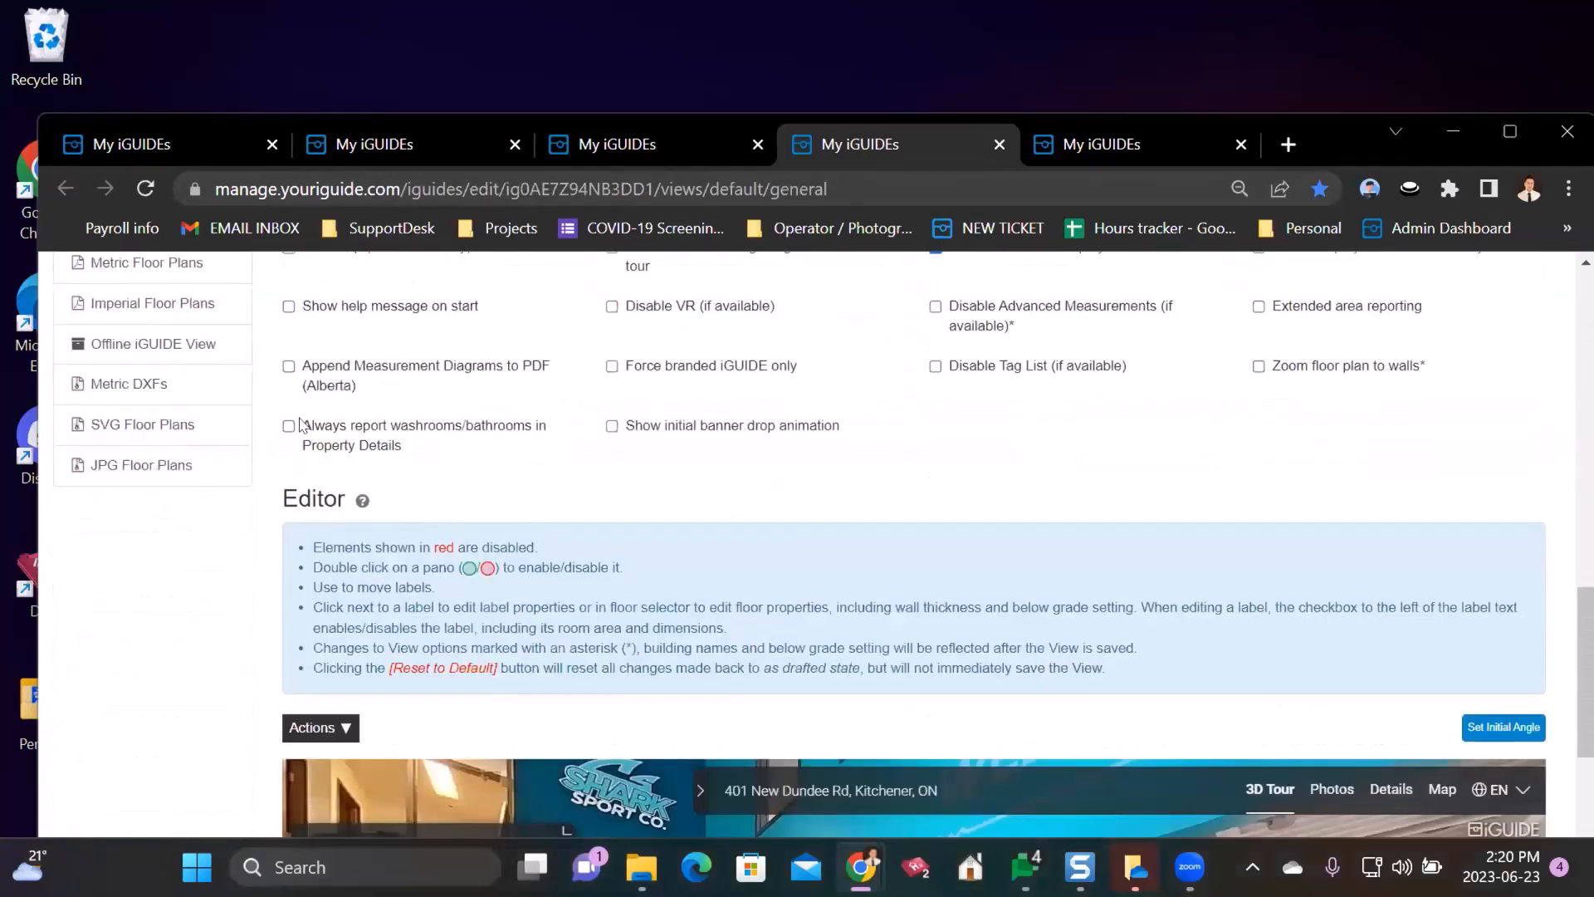
pyautogui.scroll(-6, 301, 424)
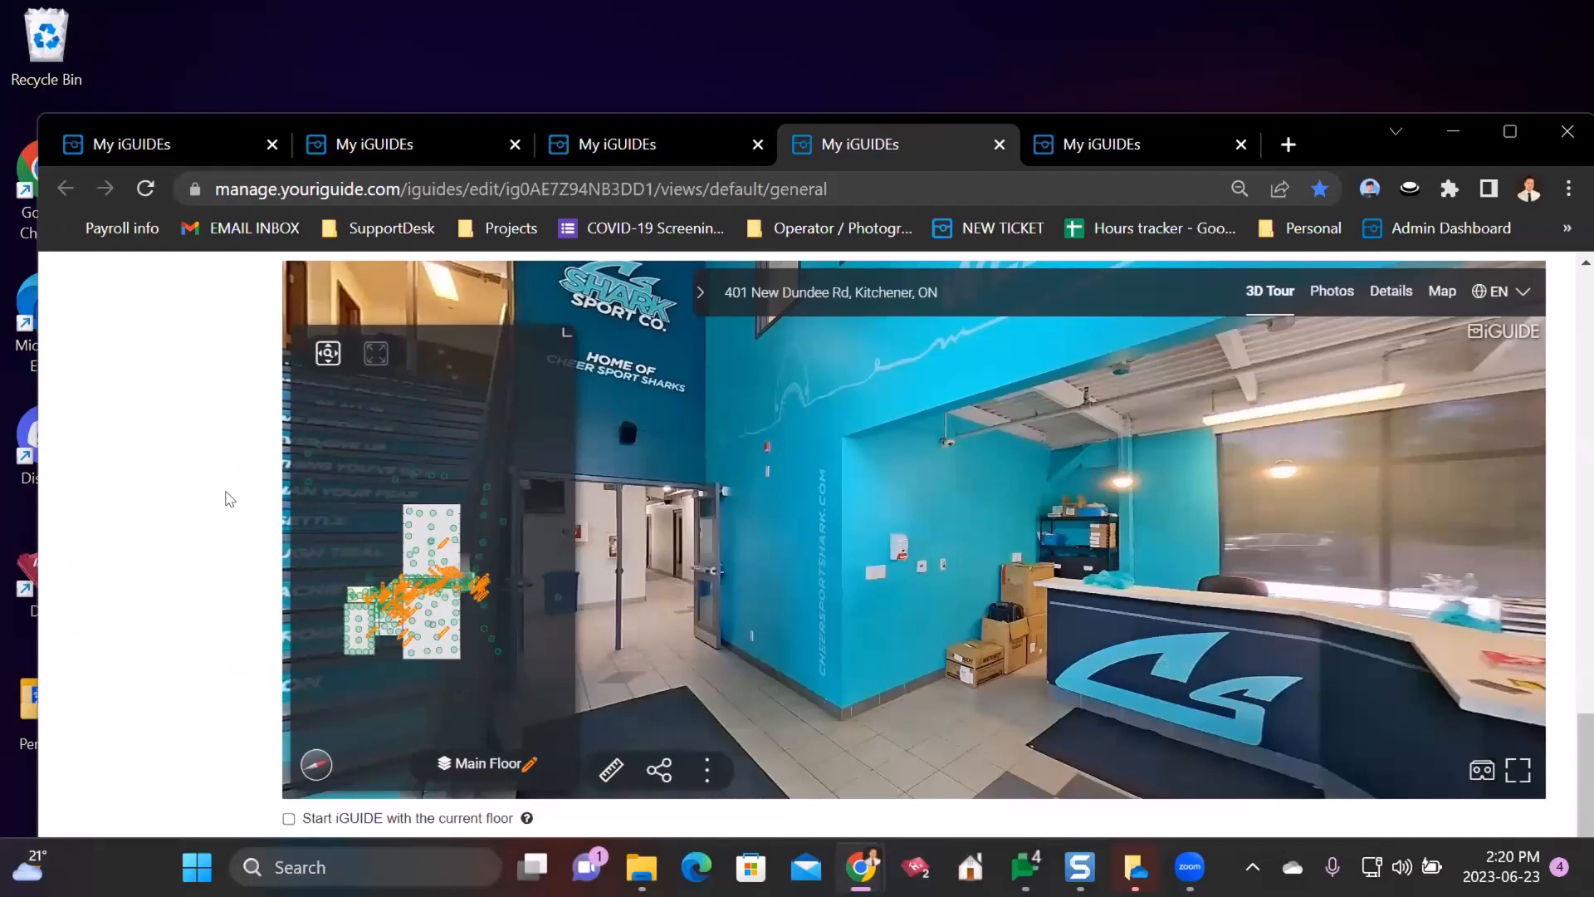
pyautogui.scroll(20, 230, 498)
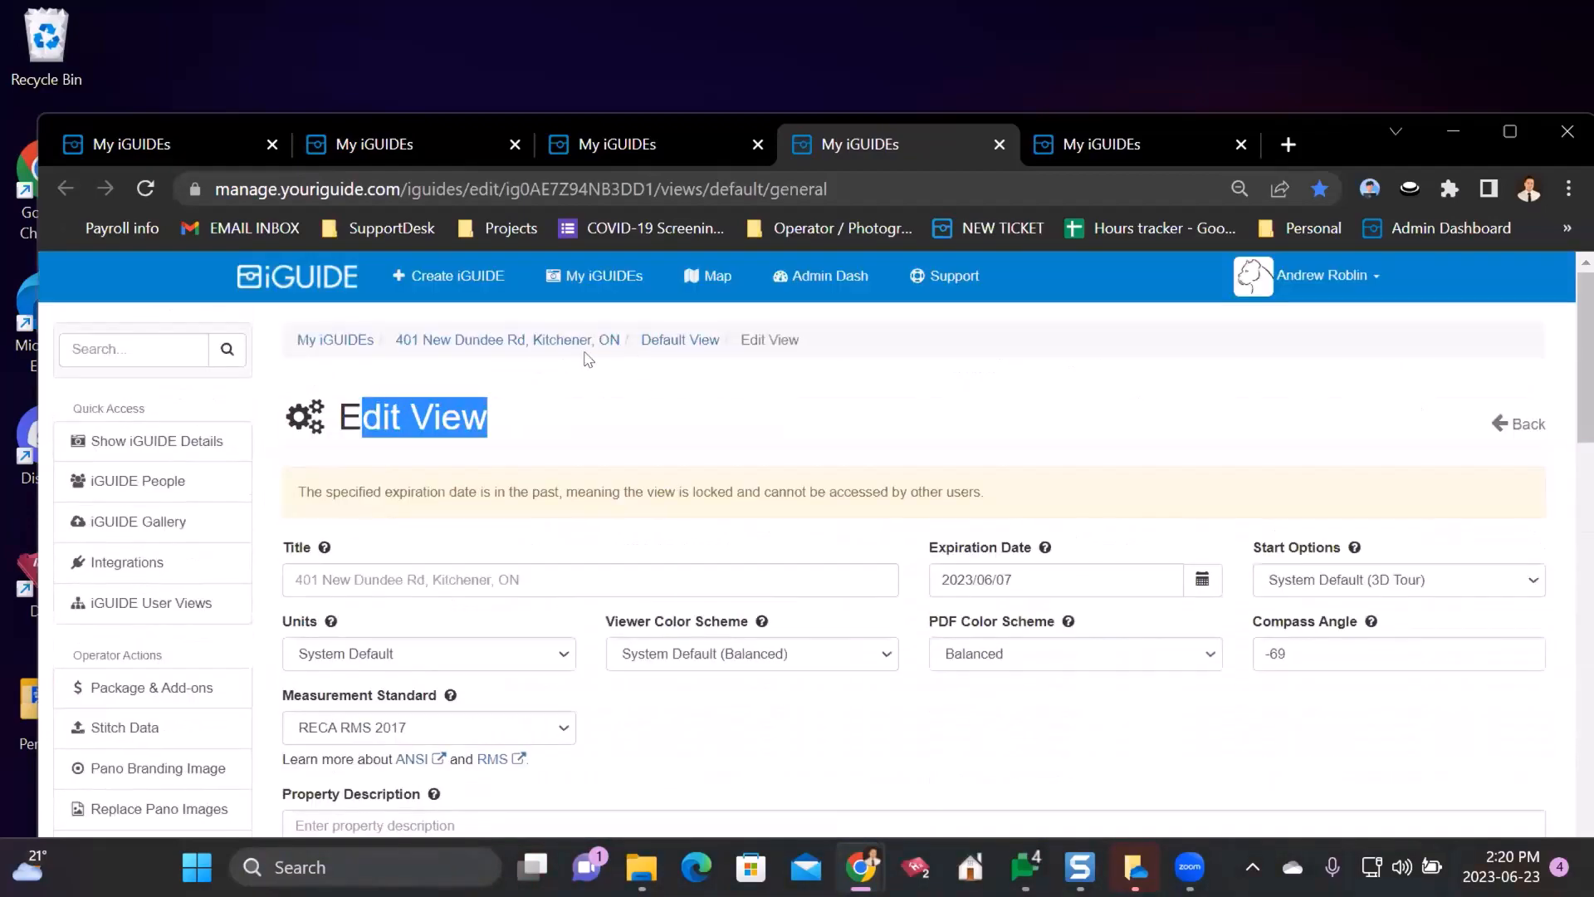
pyautogui.click(462, 347)
pyautogui.scroll(-6, 703, 498)
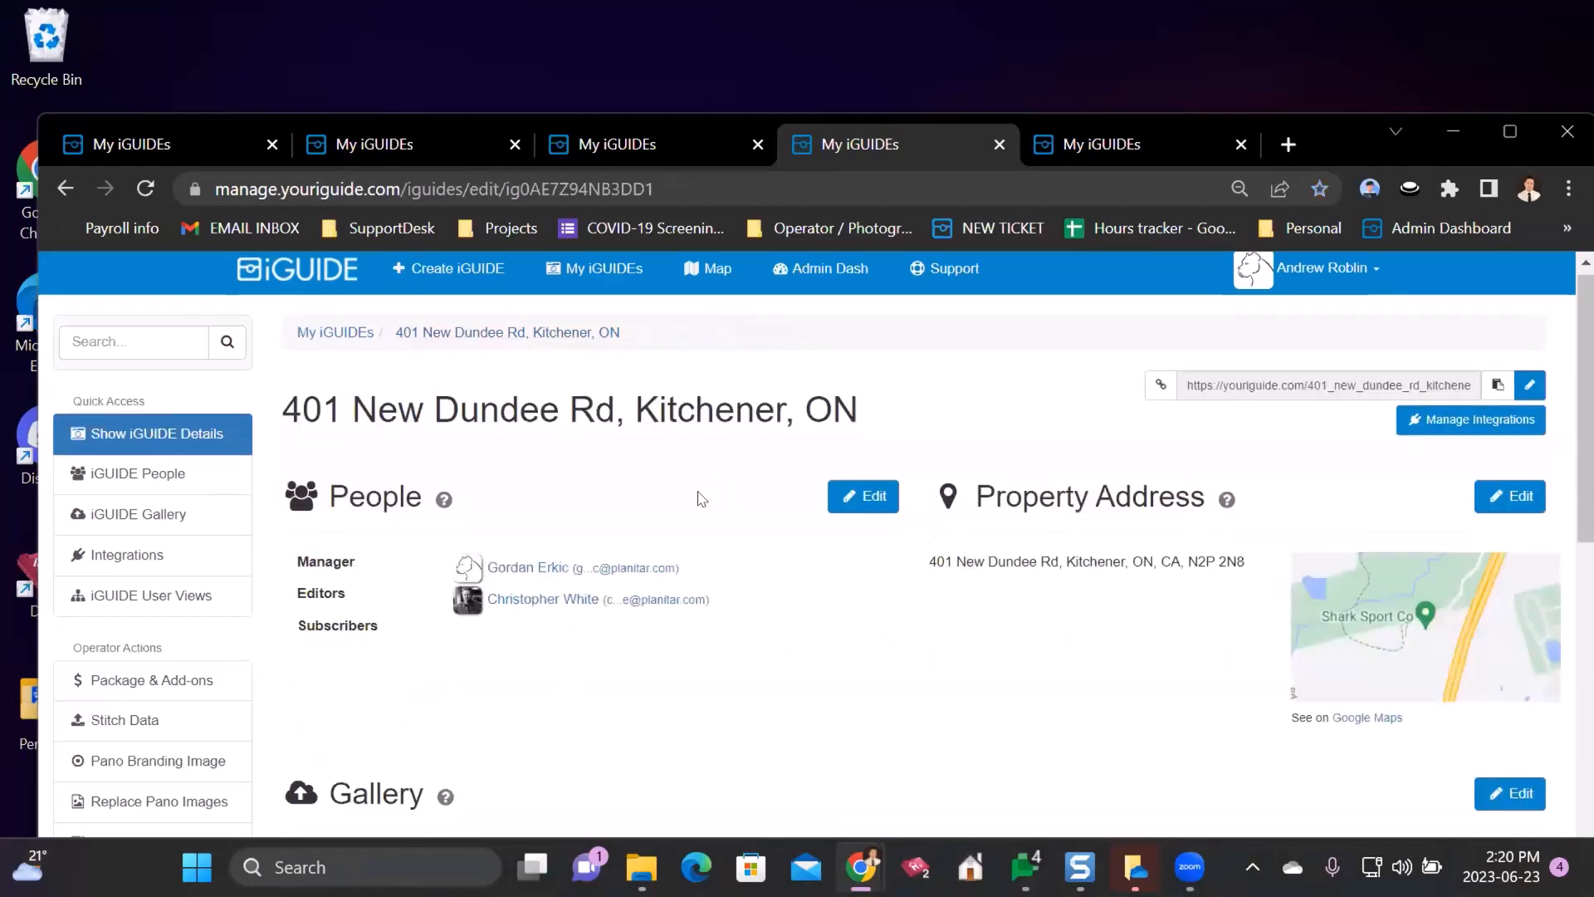
pyautogui.scroll(-5, 713, 426)
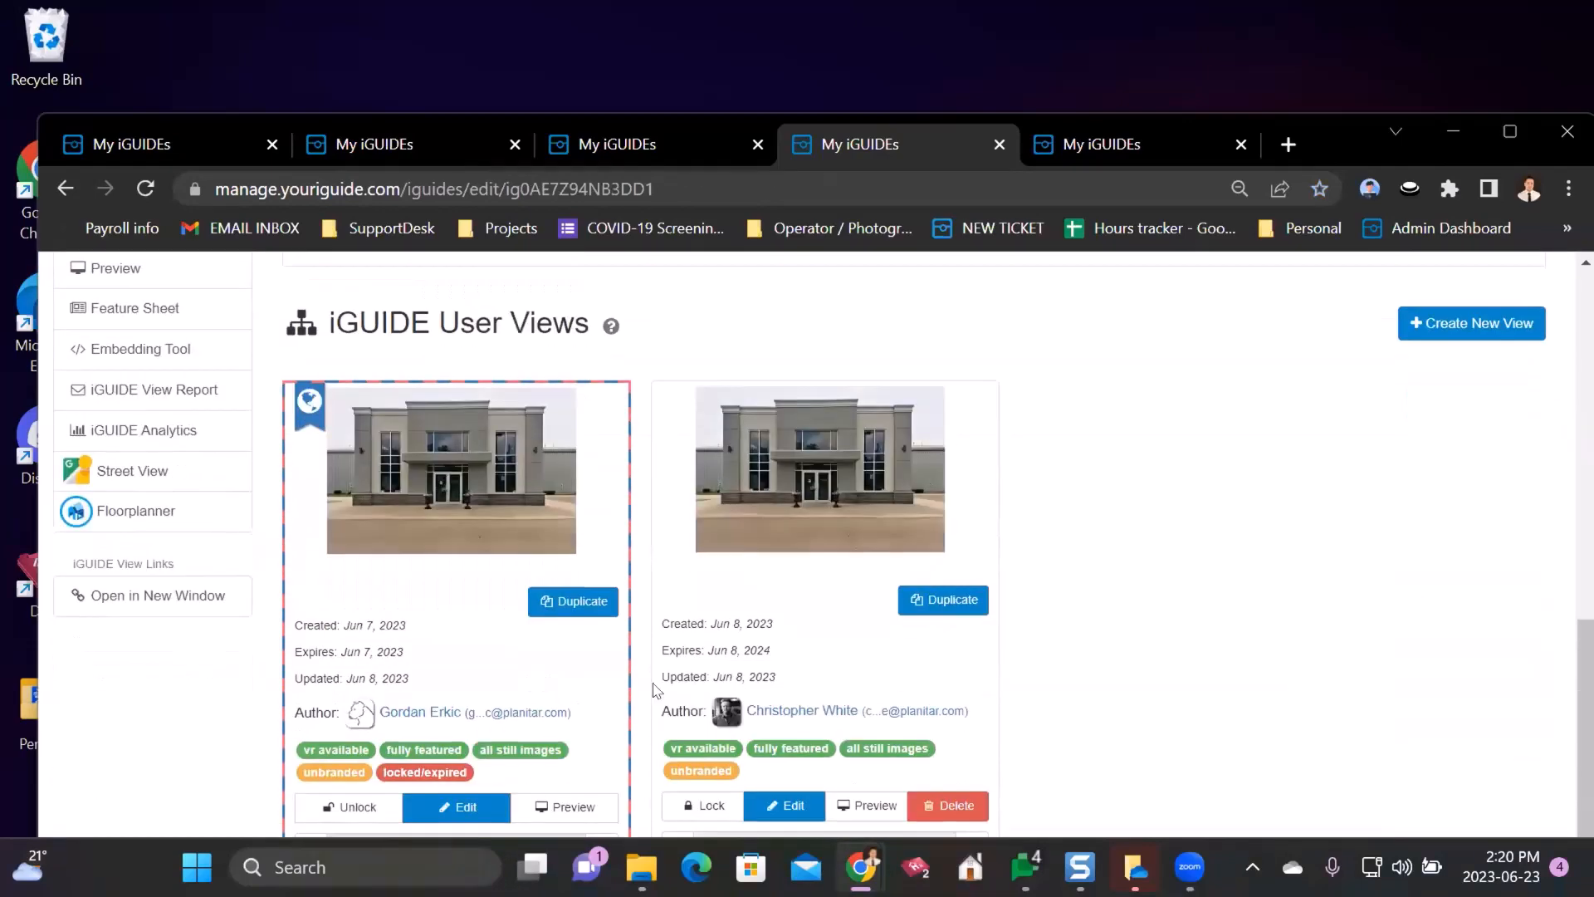
pyautogui.scroll(-1, 263, 501)
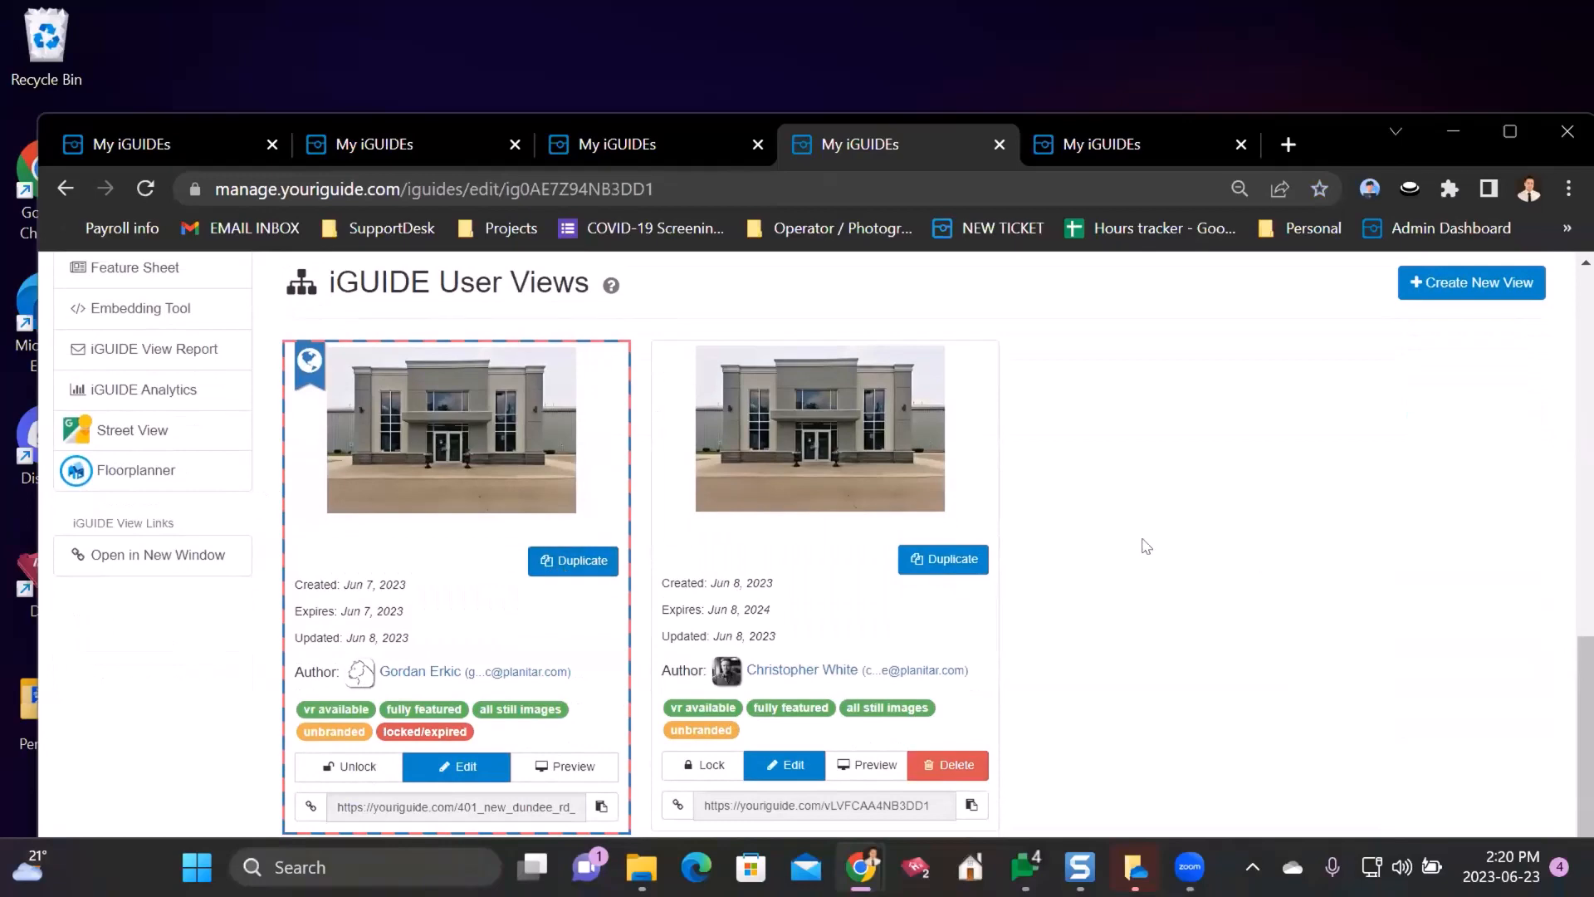
pyautogui.click(561, 563)
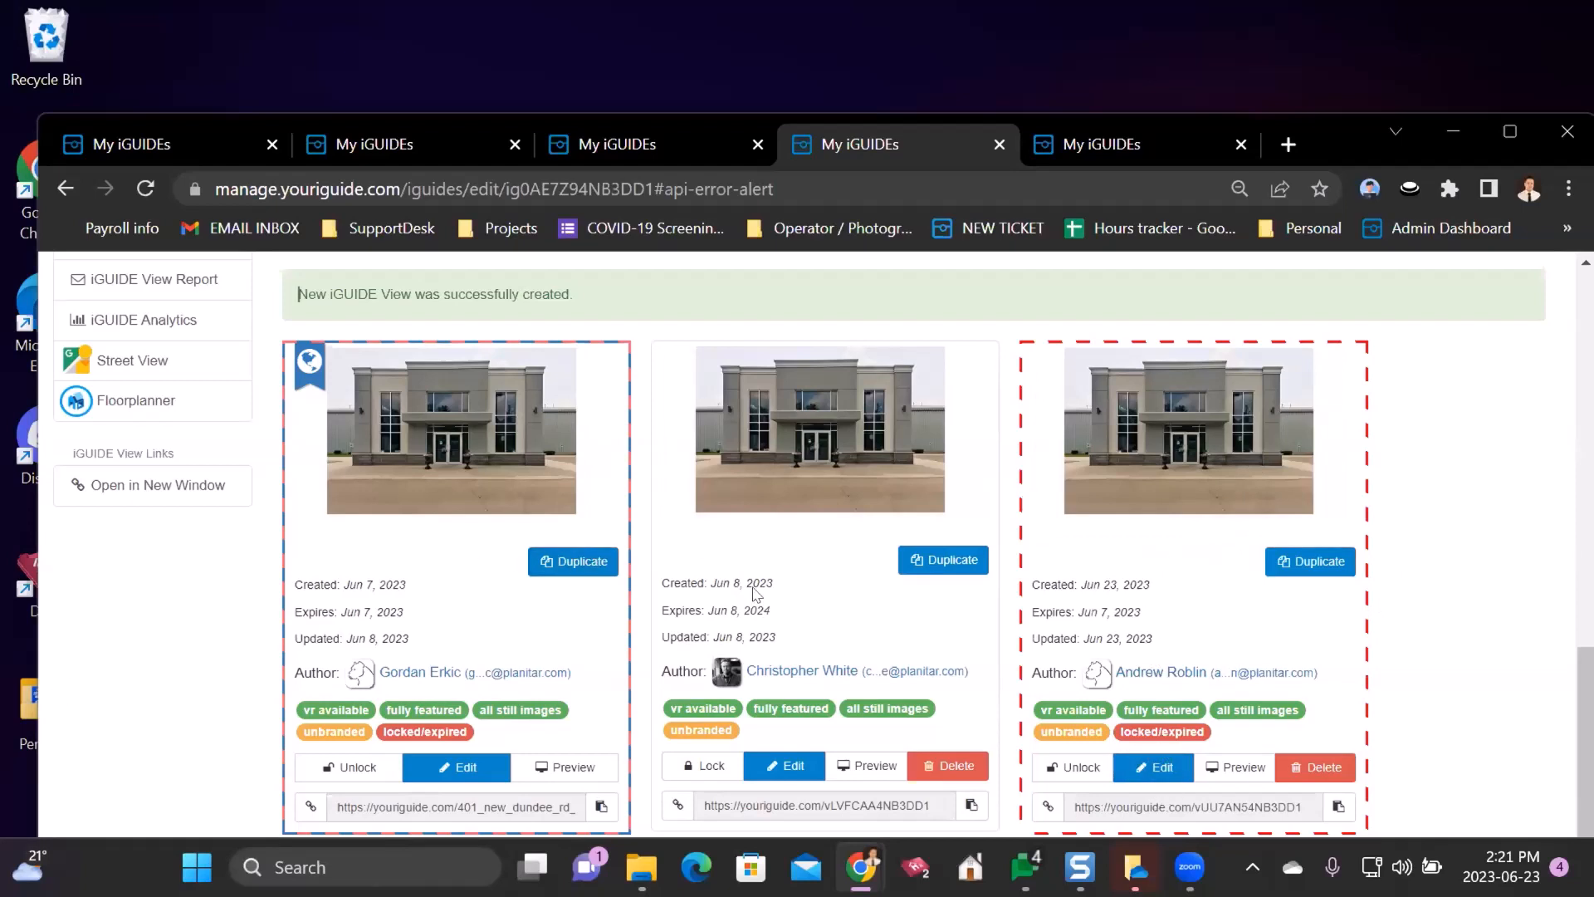
pyautogui.click(1150, 769)
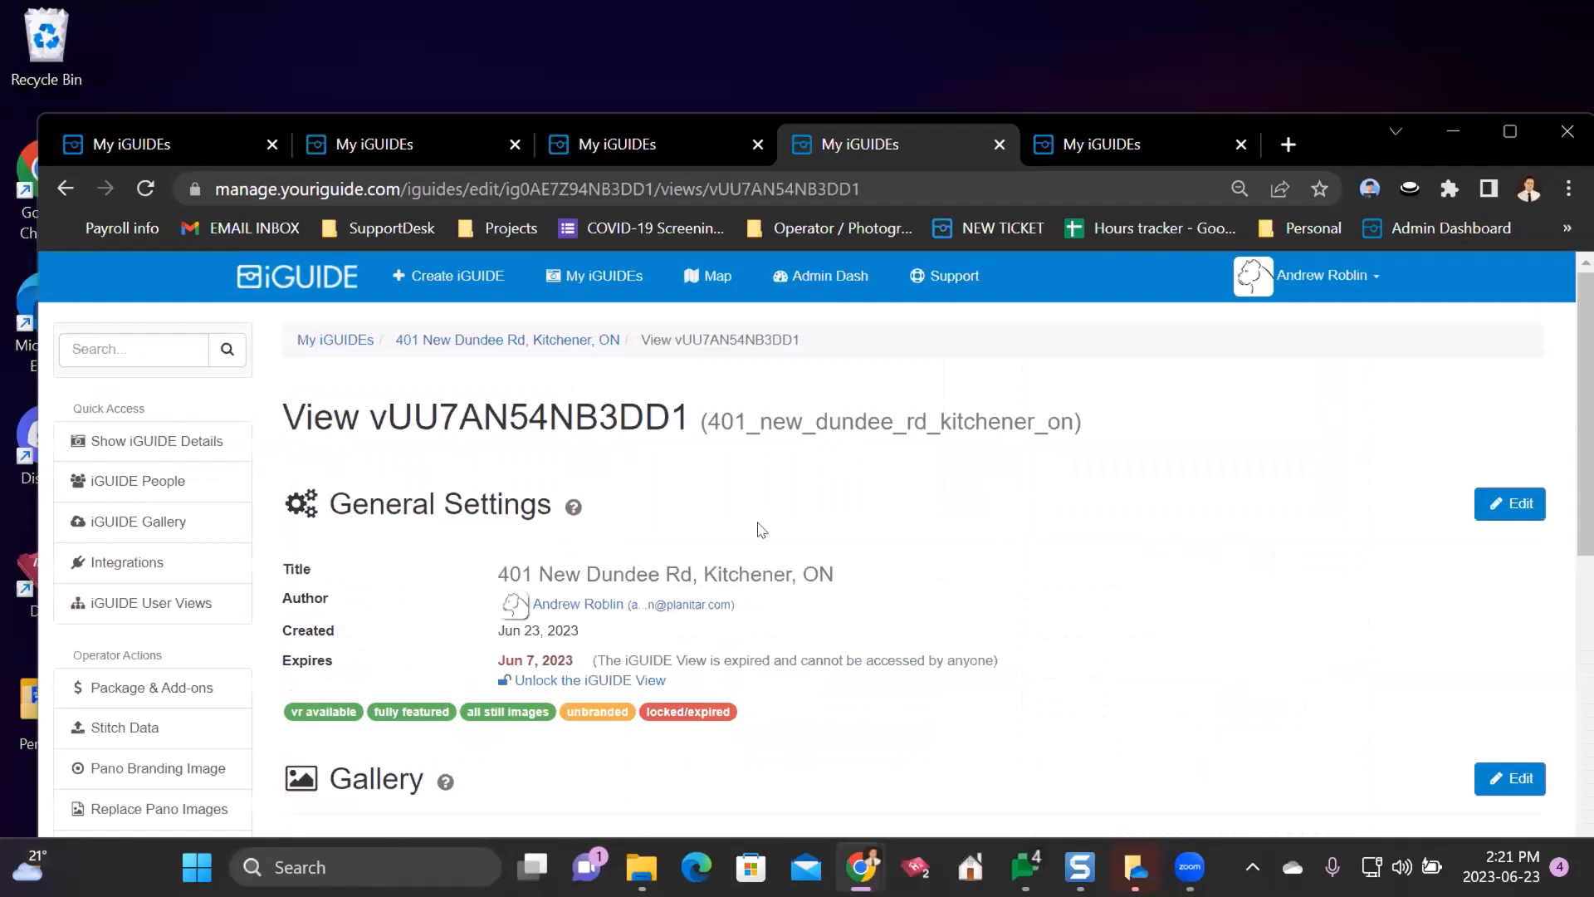
# - Edit the new view's General Settings and scroll down to its 3D tour editor
pyautogui.moveTo(332, 504); pyautogui.dragTo(496, 504)
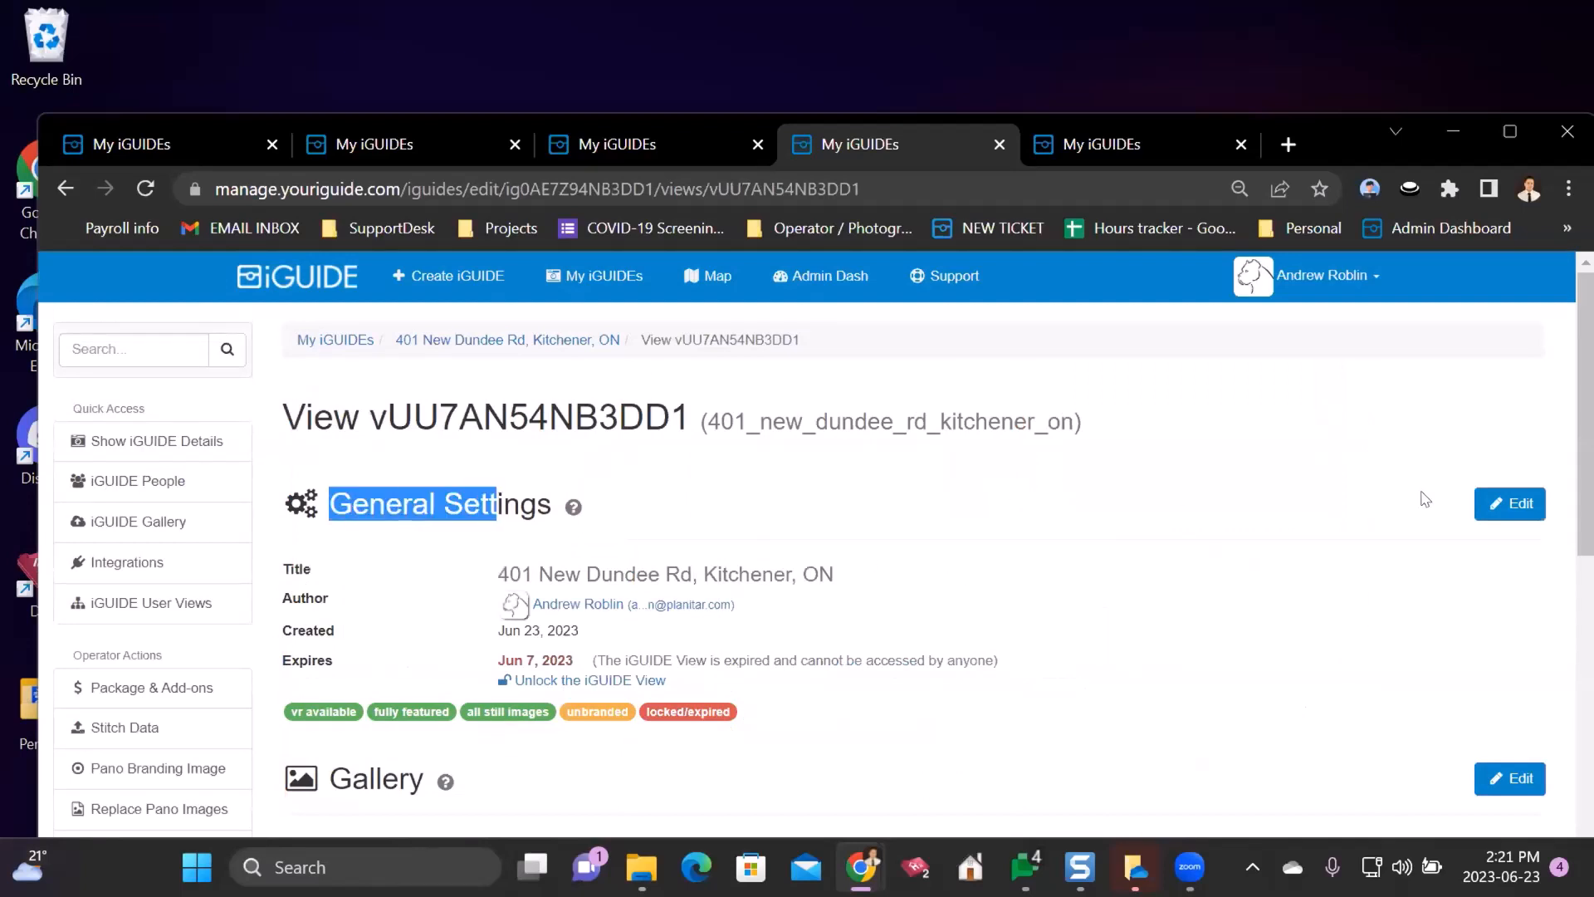
pyautogui.click(1498, 511)
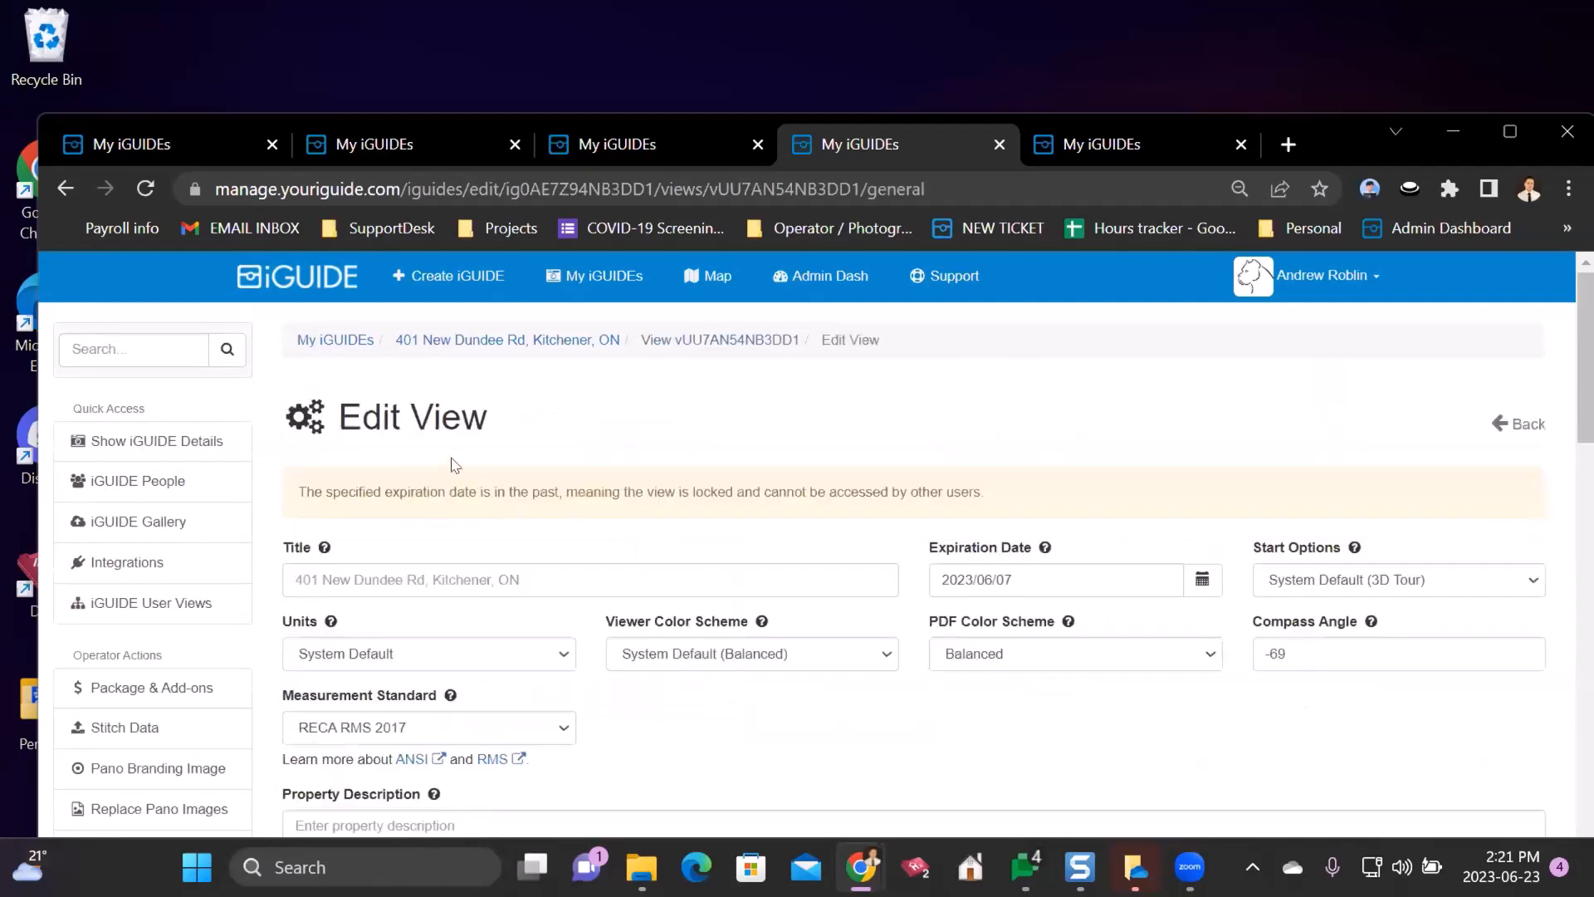
pyautogui.scroll(-20, 604, 462)
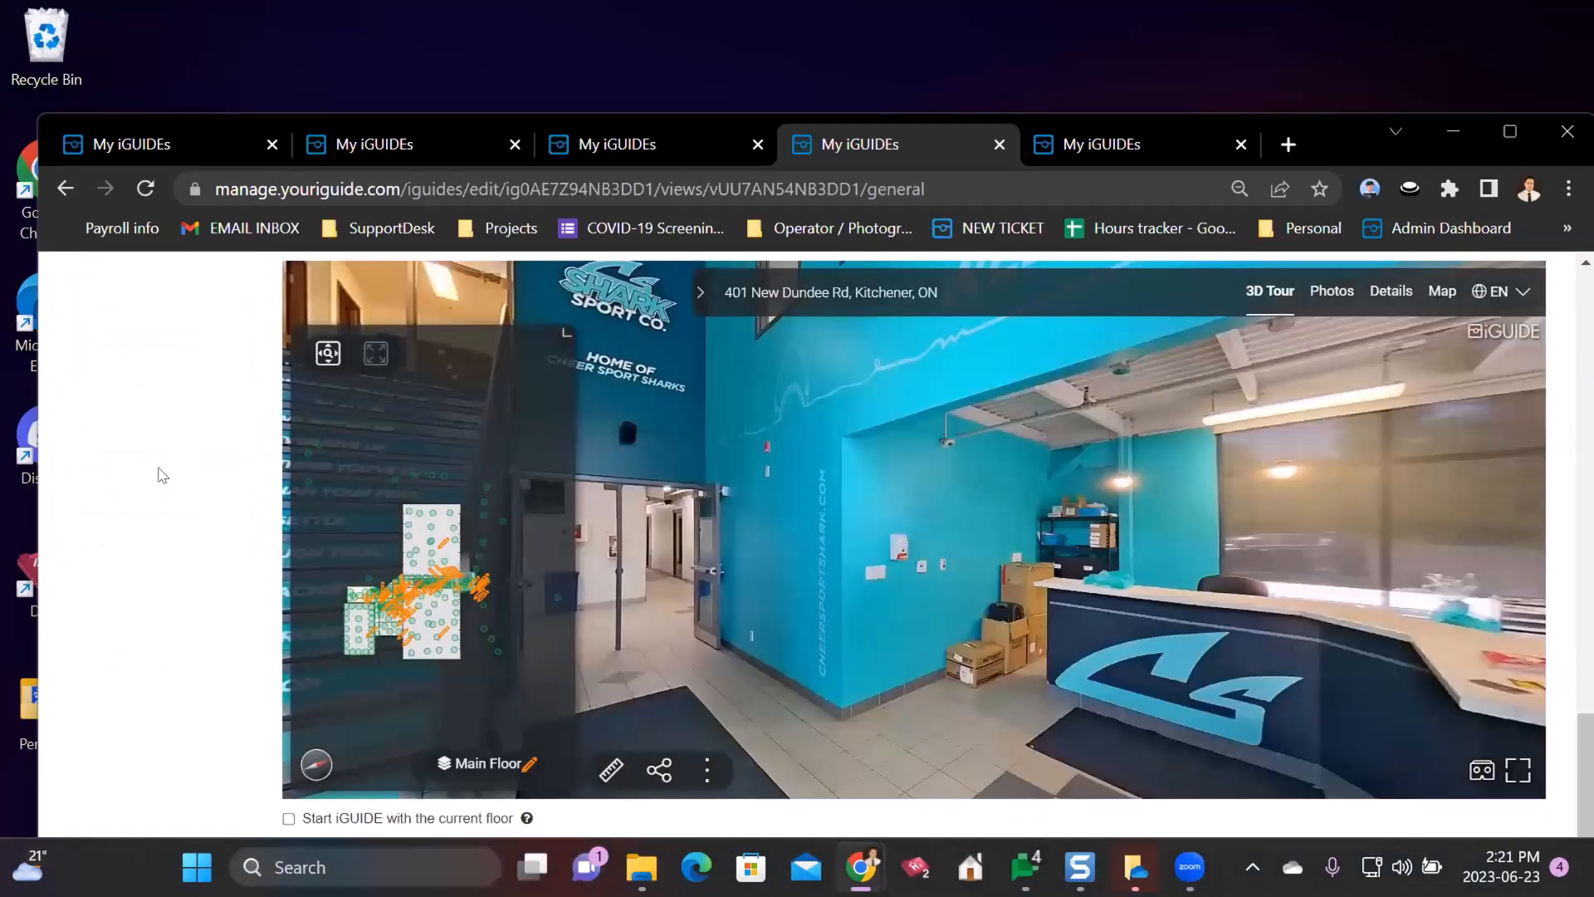
# - Hide all panoramas on the Main Floor from the Actions menu and confirm
pyautogui.scroll(2, 197, 482)
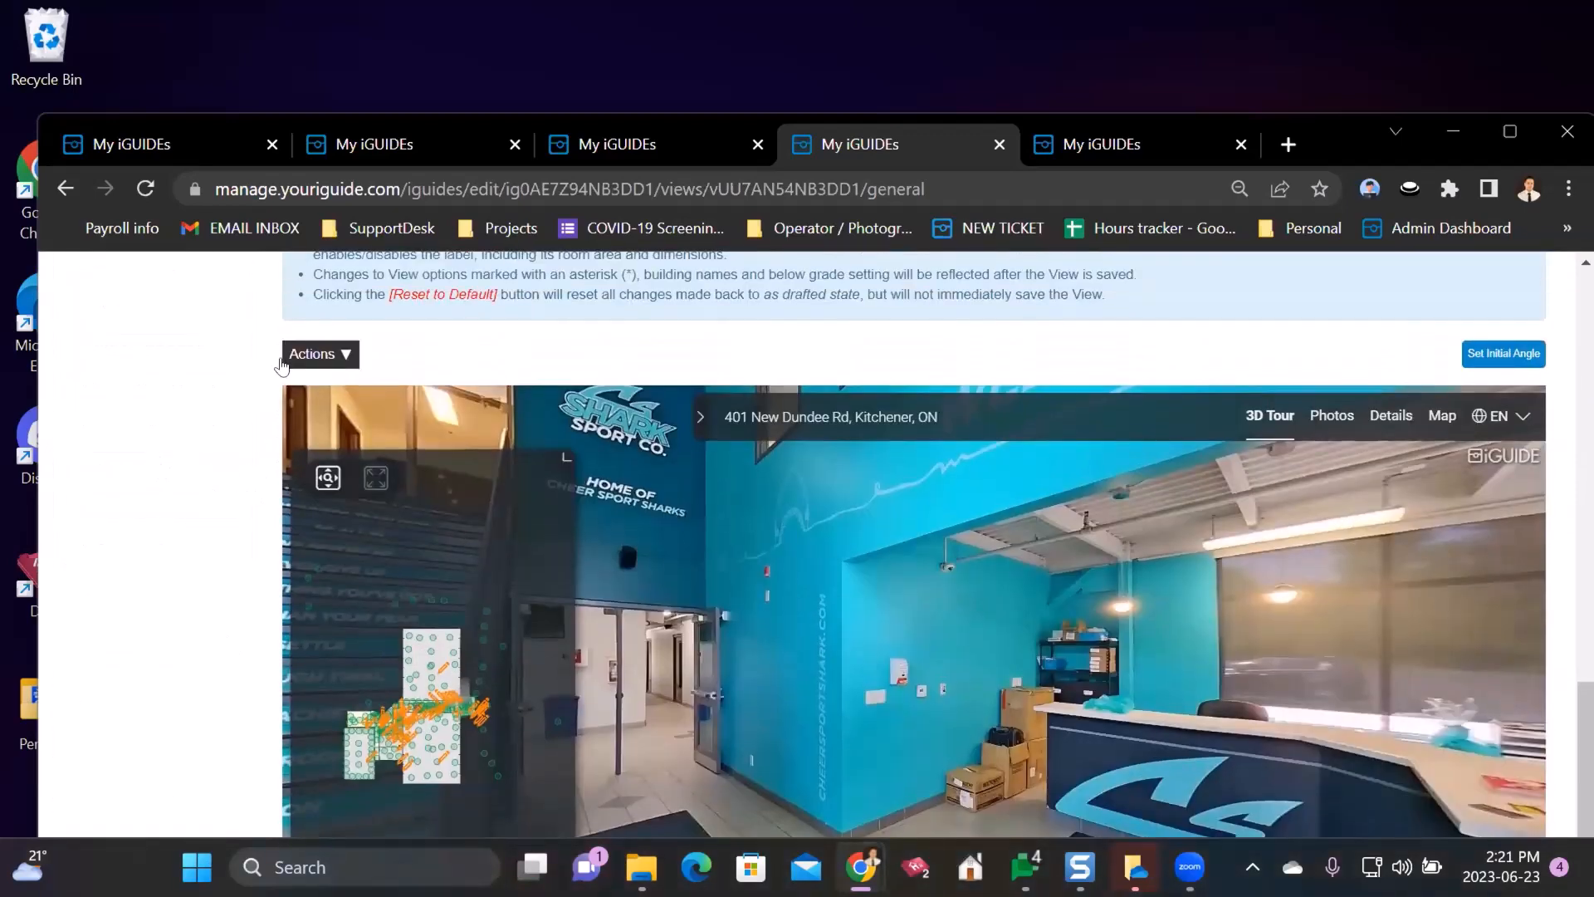
pyautogui.click(342, 354)
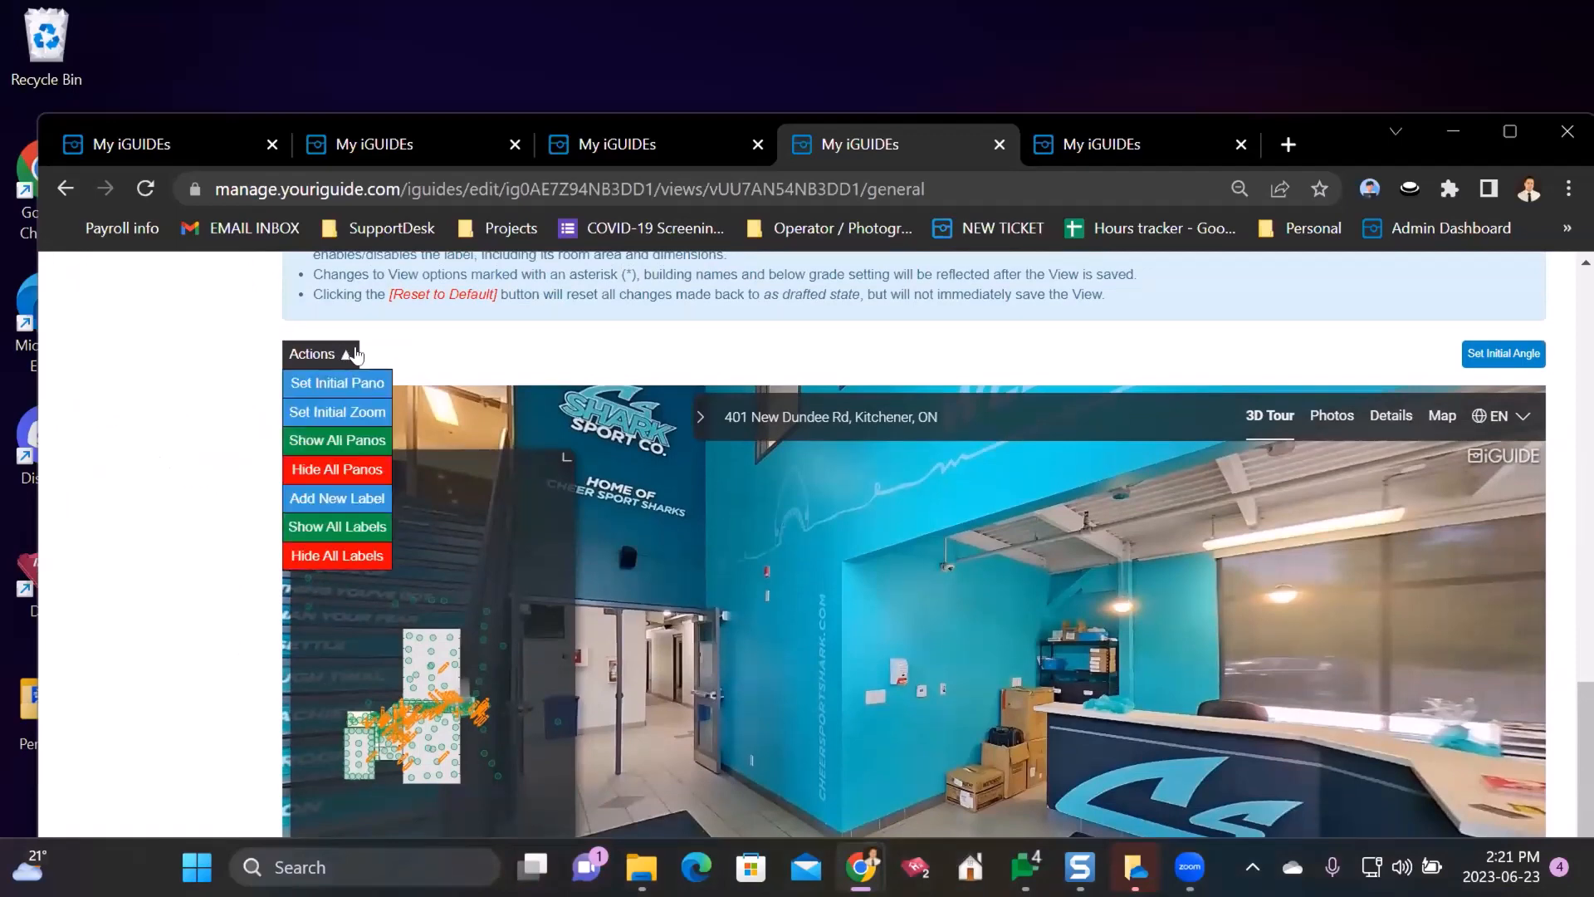
pyautogui.click(296, 476)
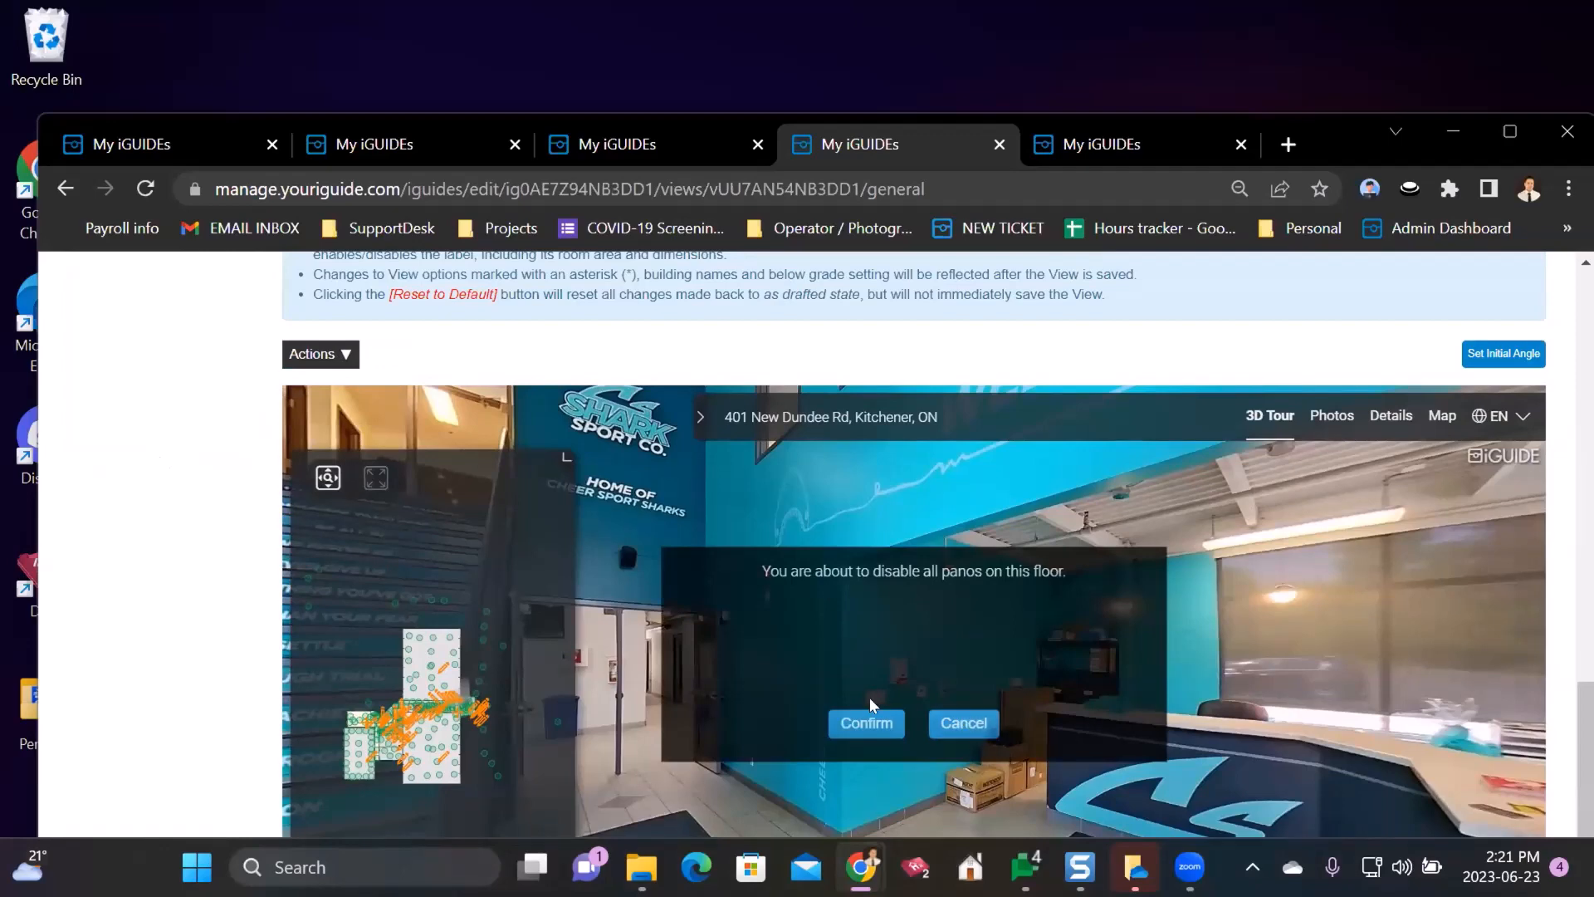
pyautogui.click(861, 719)
pyautogui.scroll(-2, 200, 469)
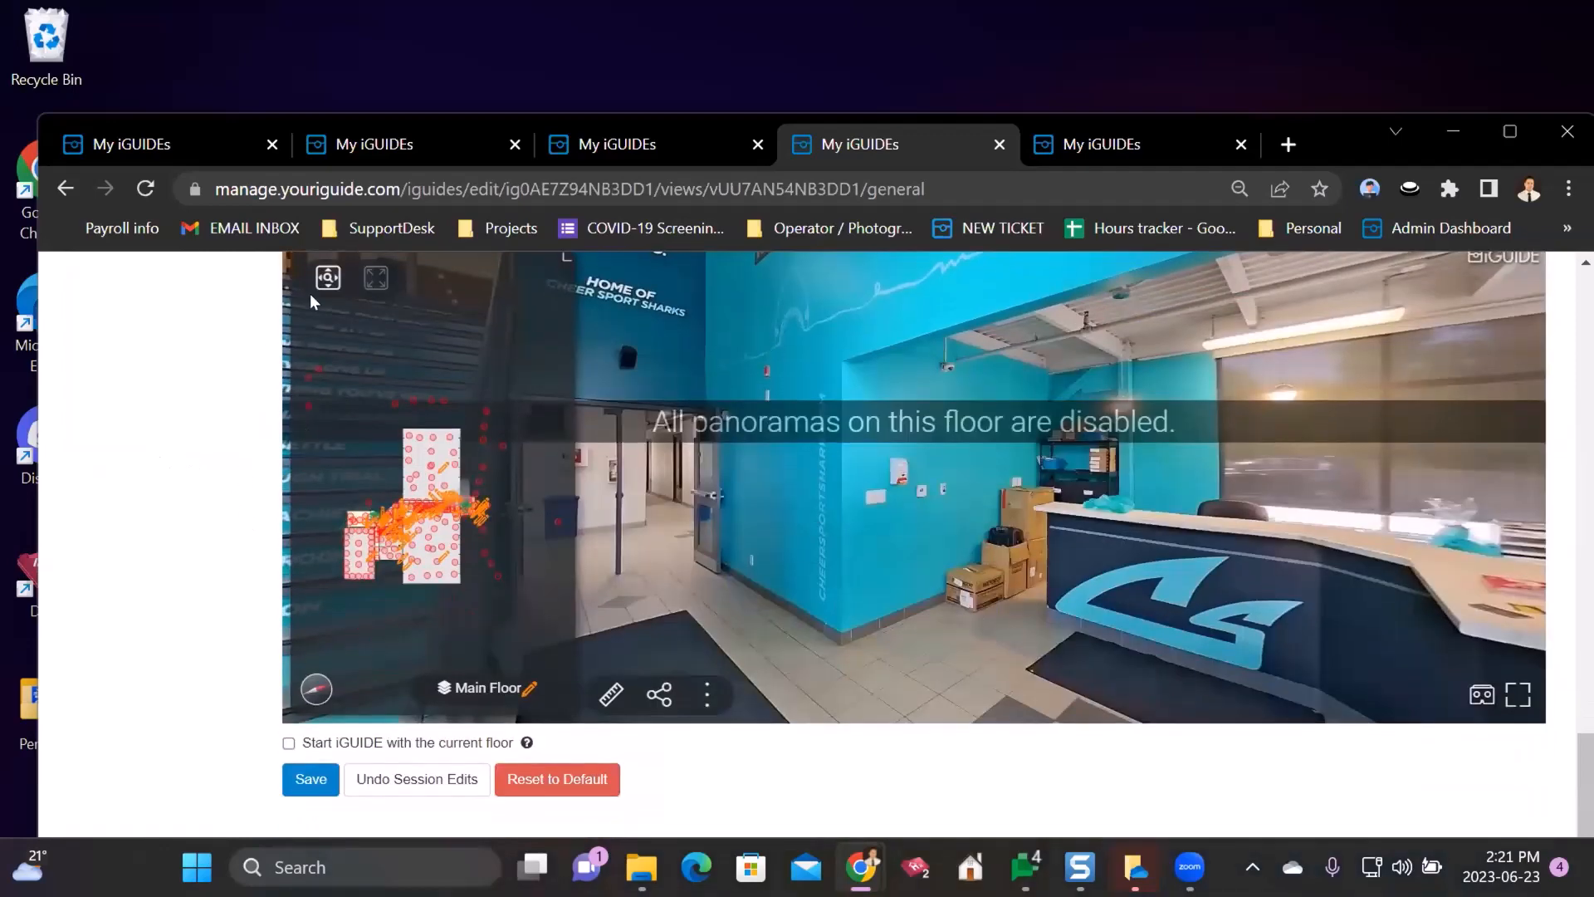
pyautogui.scroll(3, 415, 415)
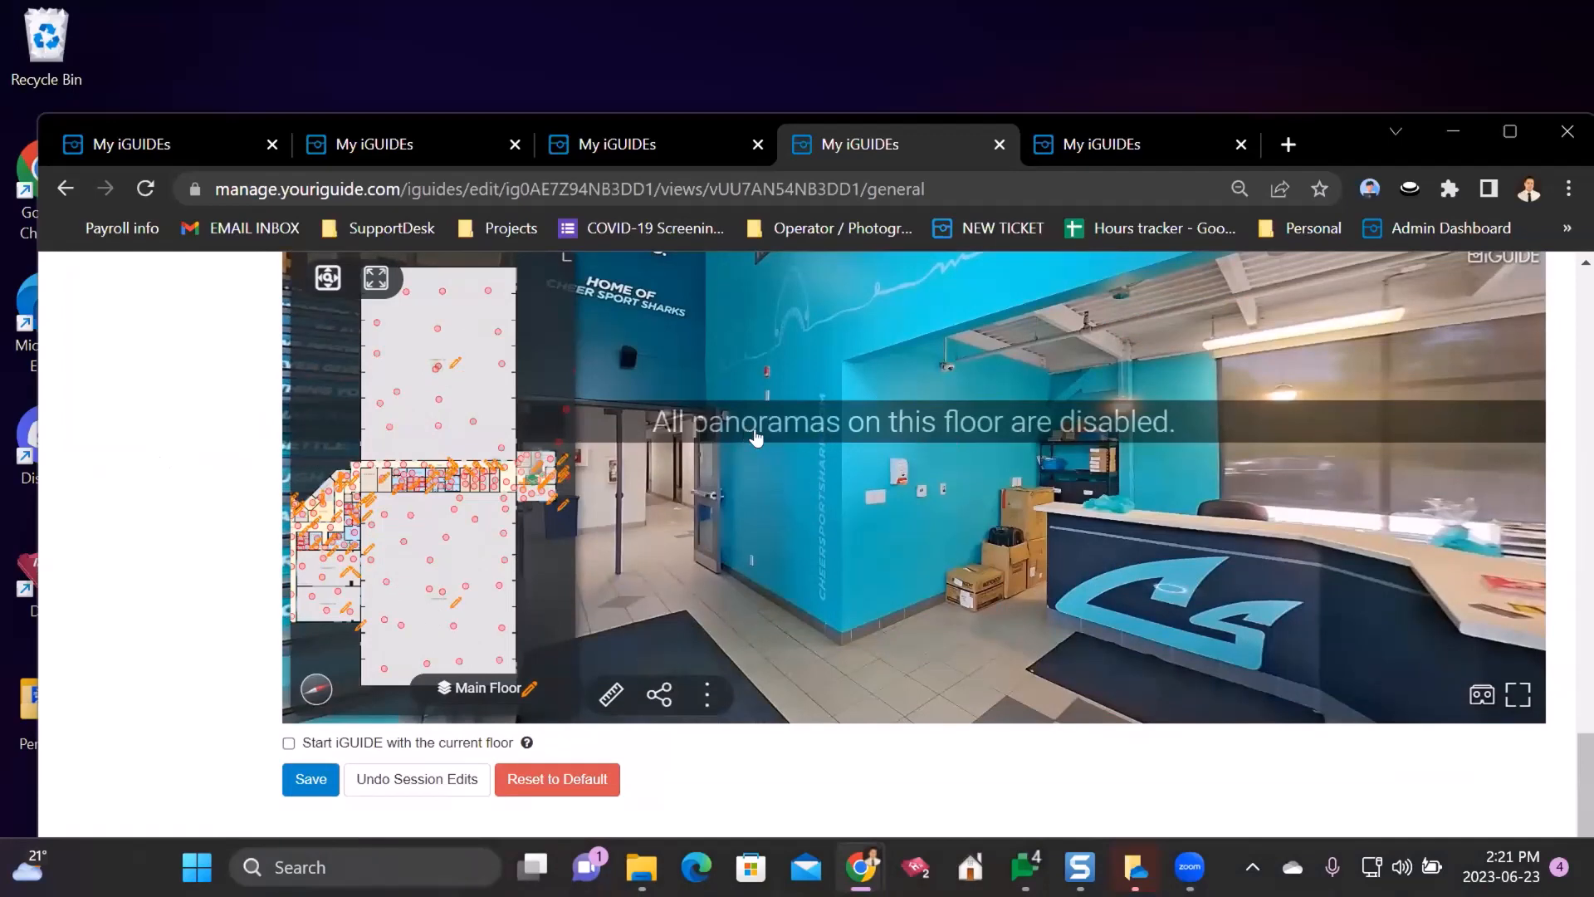
# - Jump to a spot on the floor plan, then show all Main Floor panoramas again
pyautogui.click(428, 563)
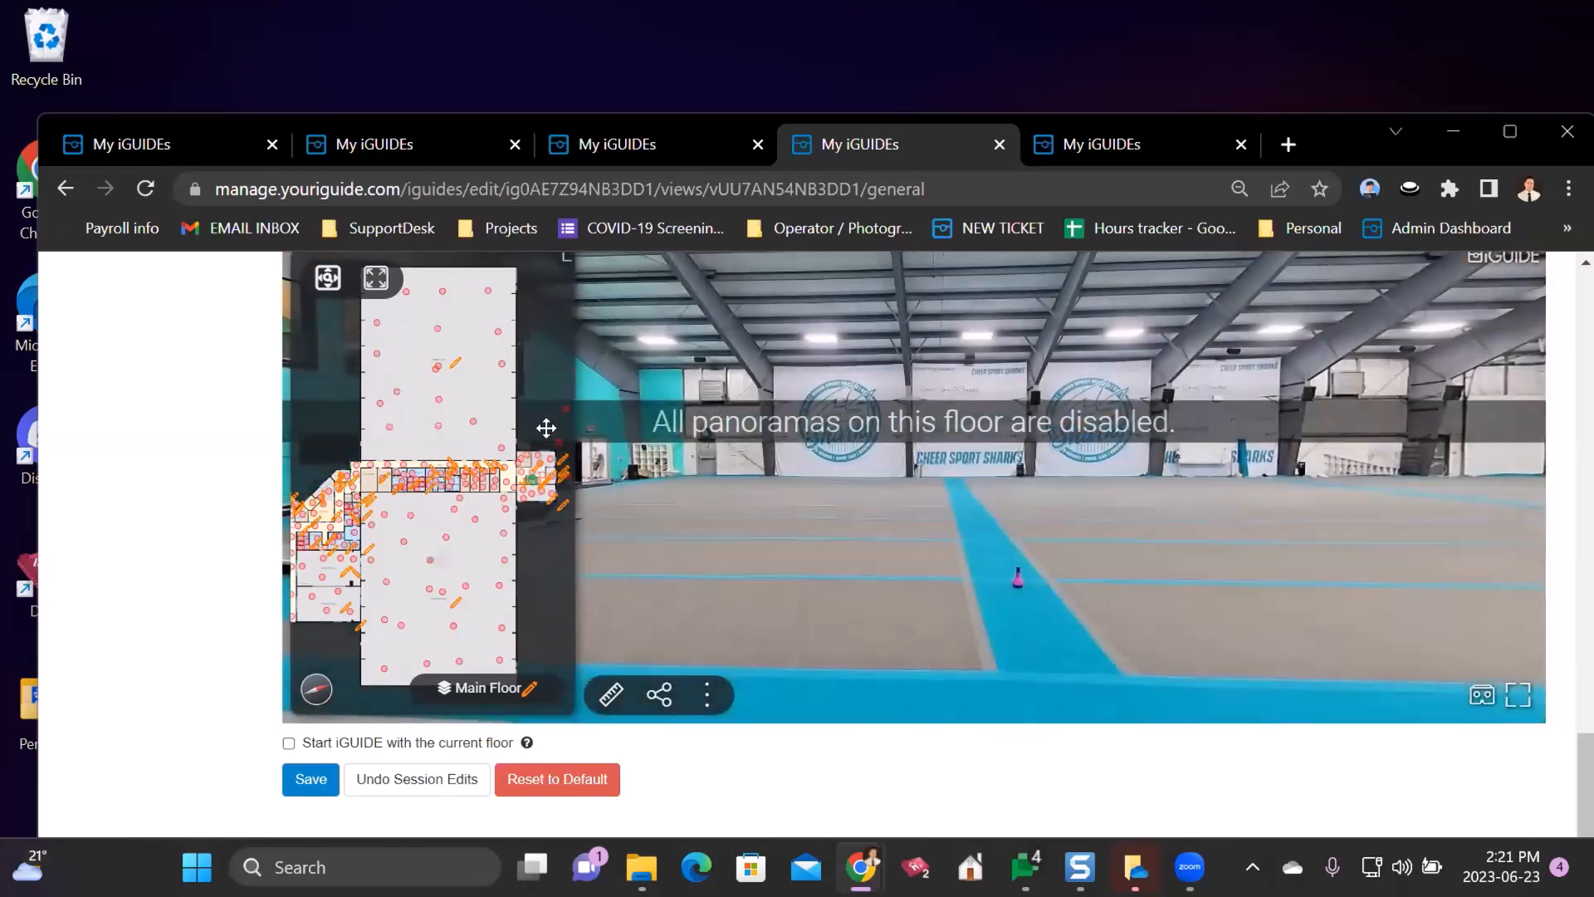
pyautogui.scroll(1, 241, 357)
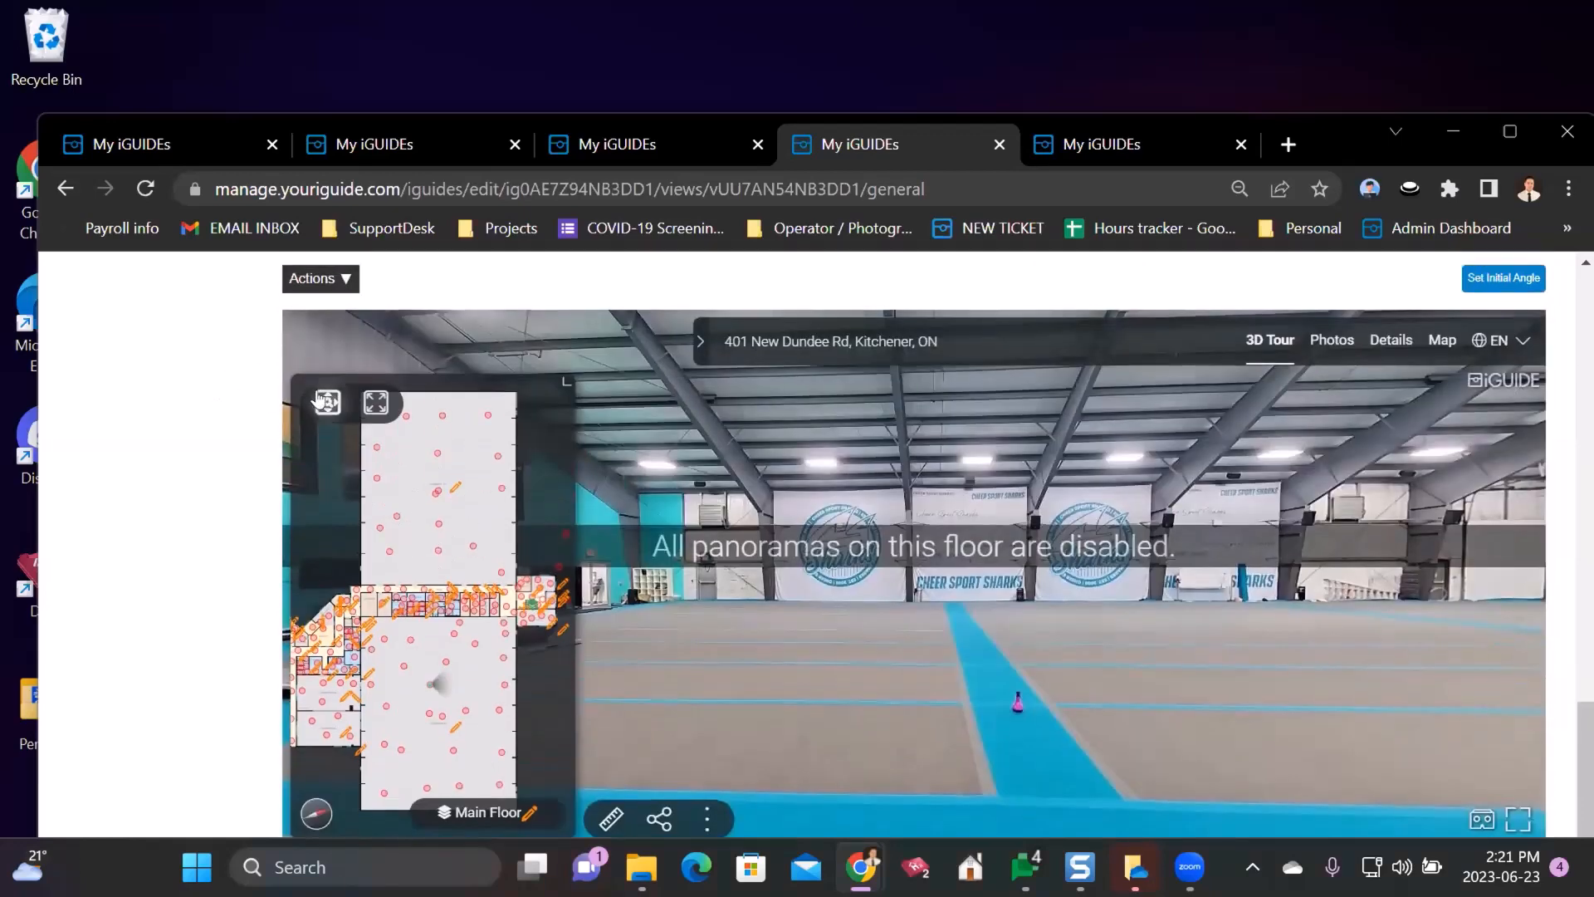
pyautogui.click(324, 283)
pyautogui.click(299, 359)
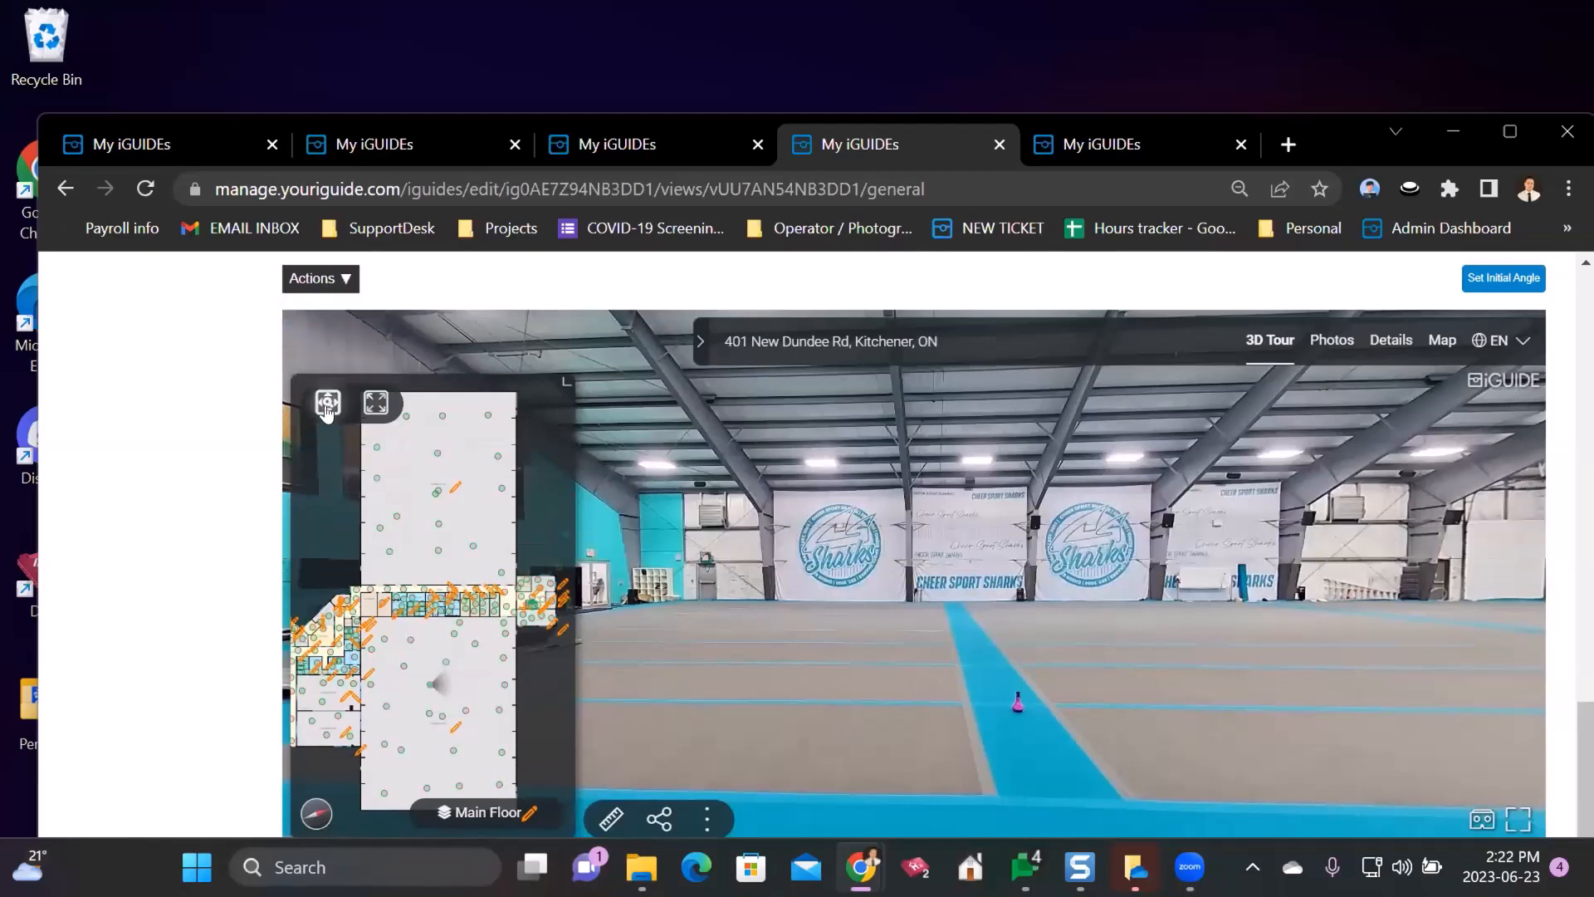
pyautogui.scroll(-5, 316, 463)
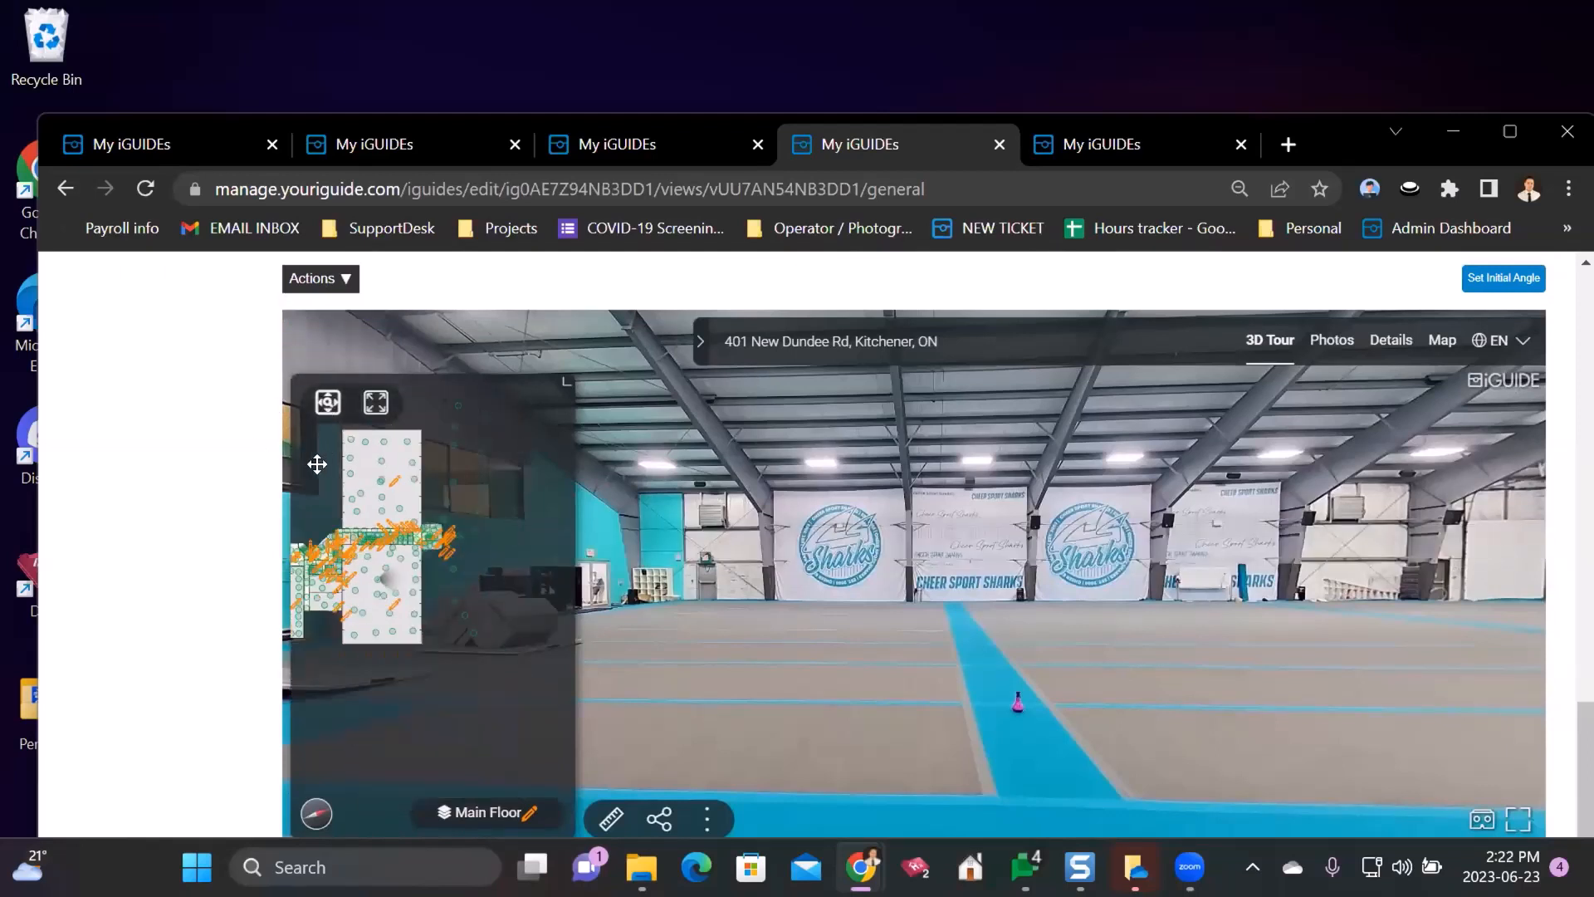
pyautogui.scroll(5, 448, 558)
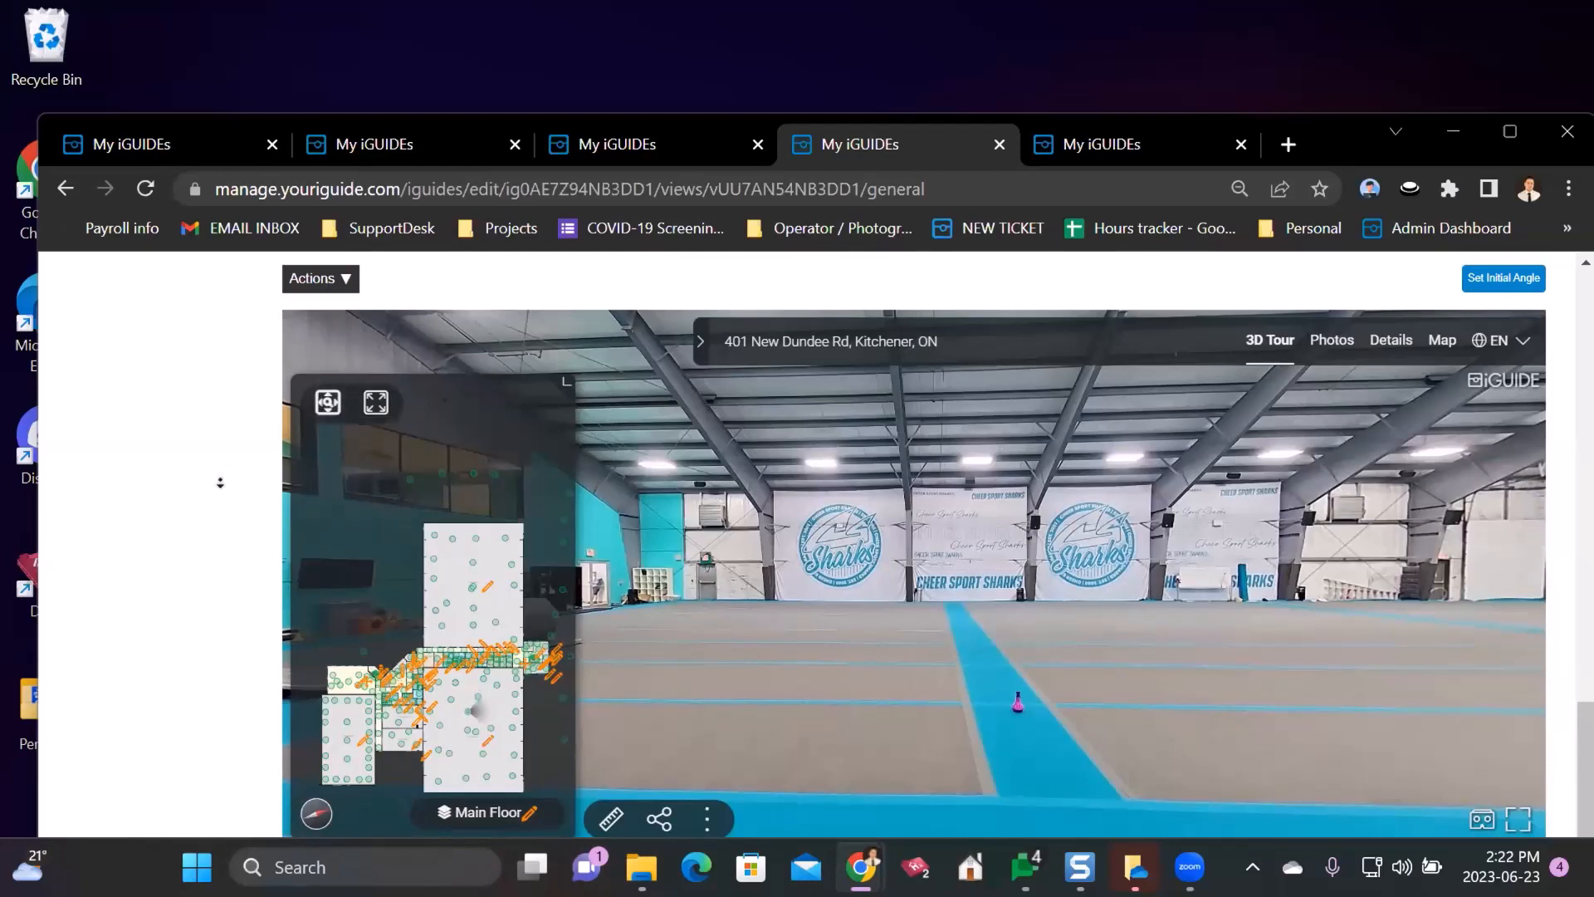
# - Open the locker room's details on the minimap and close them unchanged
pyautogui.scroll(-1, 220, 482)
pyautogui.scroll(-1, 220, 483)
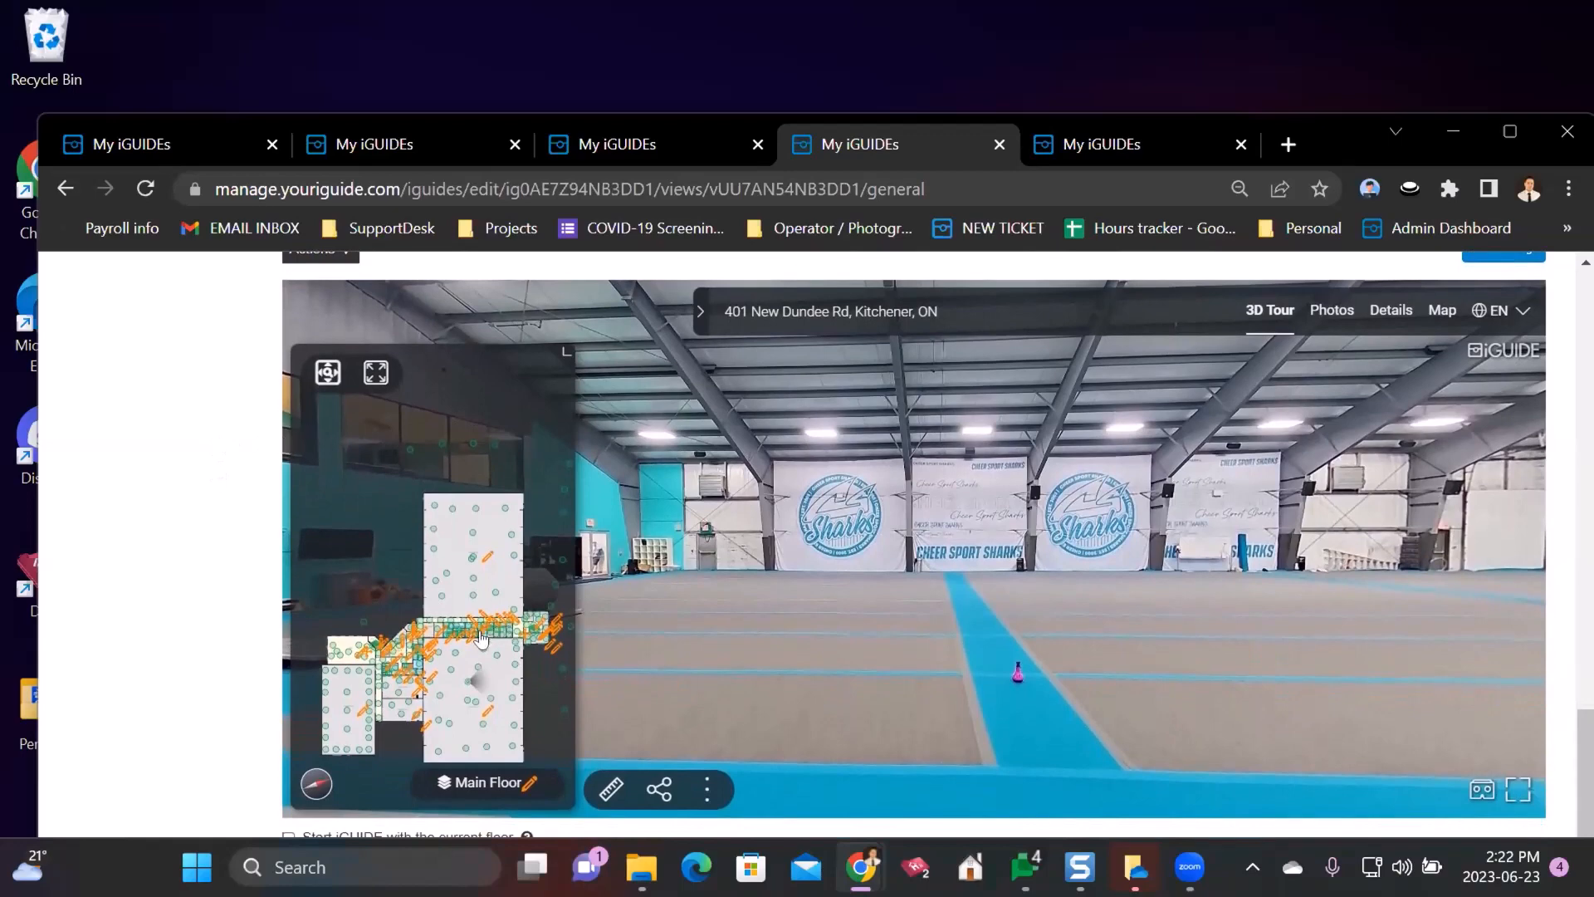
pyautogui.click(459, 591)
pyautogui.click(934, 662)
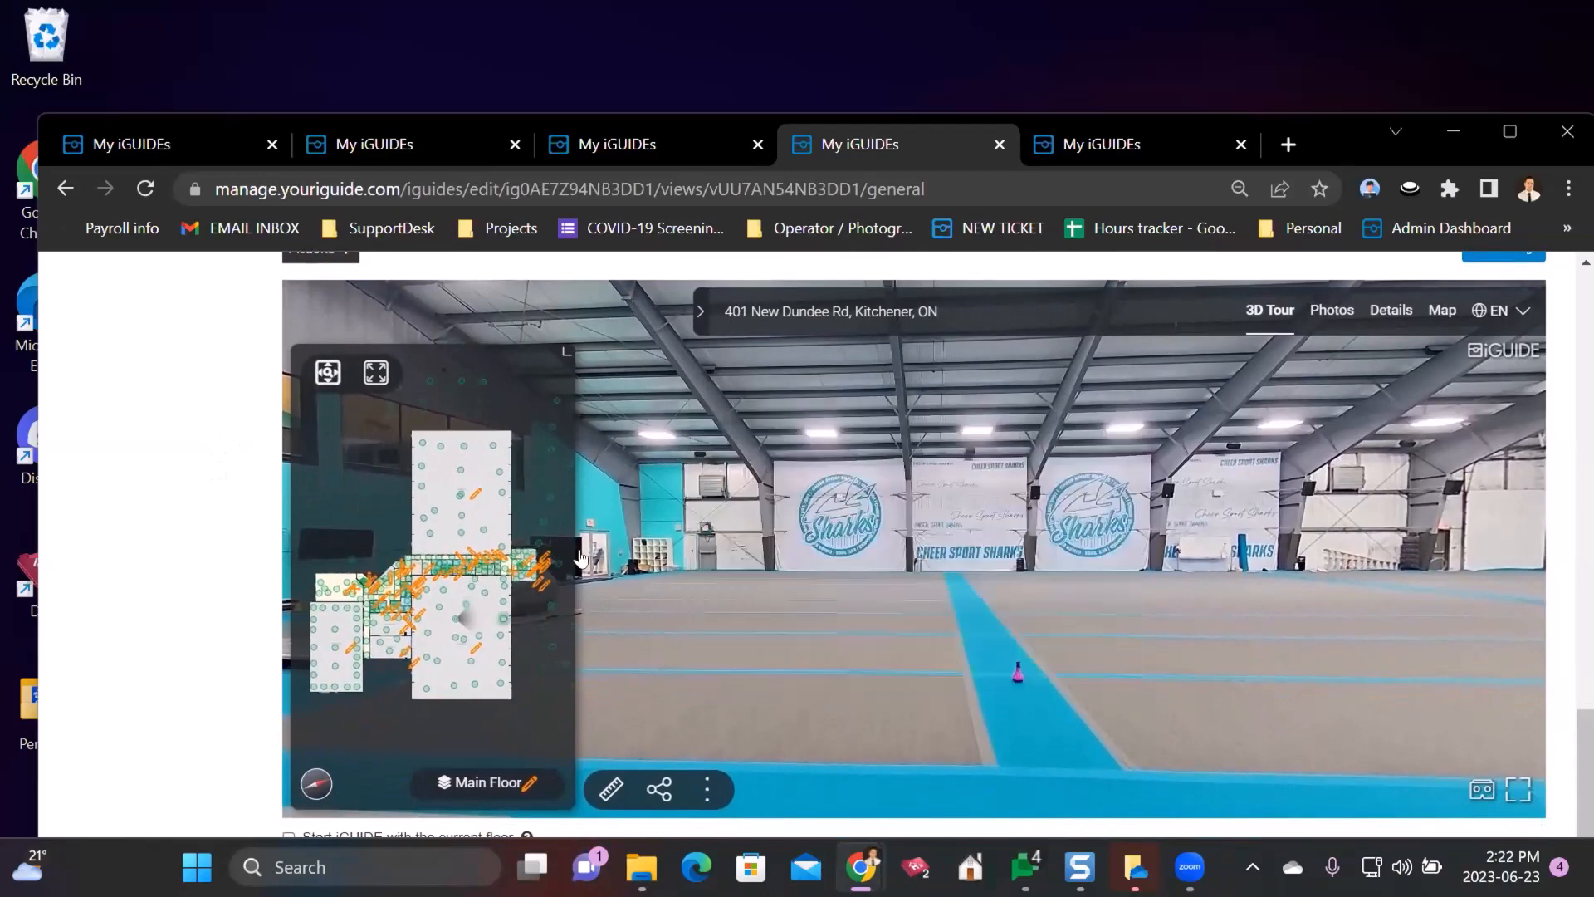
# - Switch the minimap to Pan & Zoom mode and adjust its zoom
pyautogui.click(328, 376)
pyautogui.scroll(-2, 369, 482)
pyautogui.scroll(5, 384, 495)
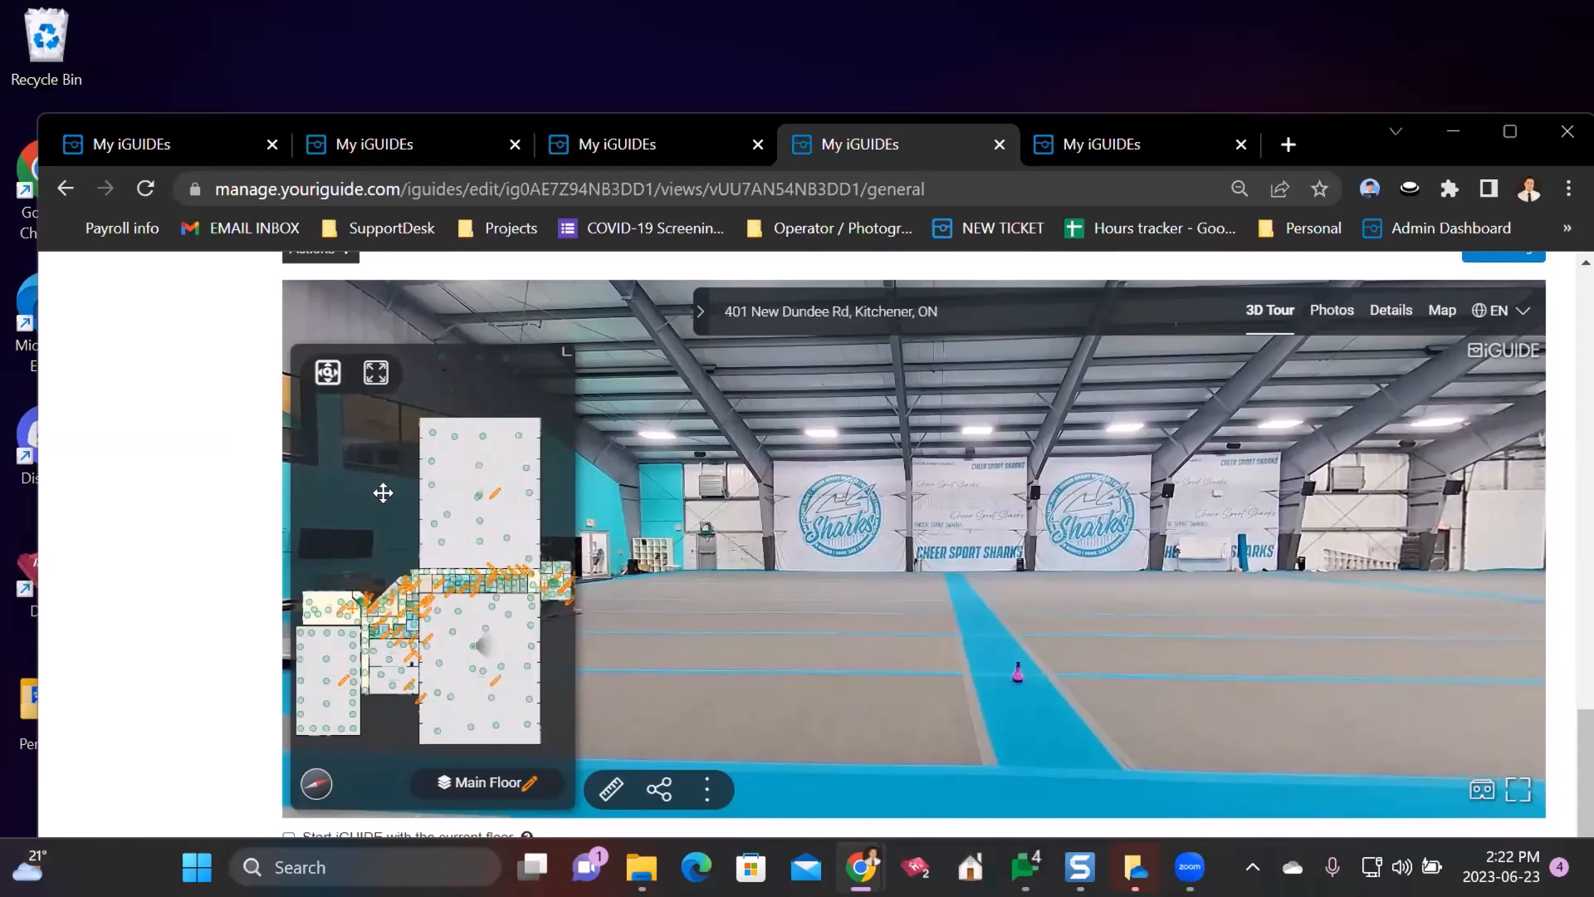
pyautogui.scroll(-4, 388, 495)
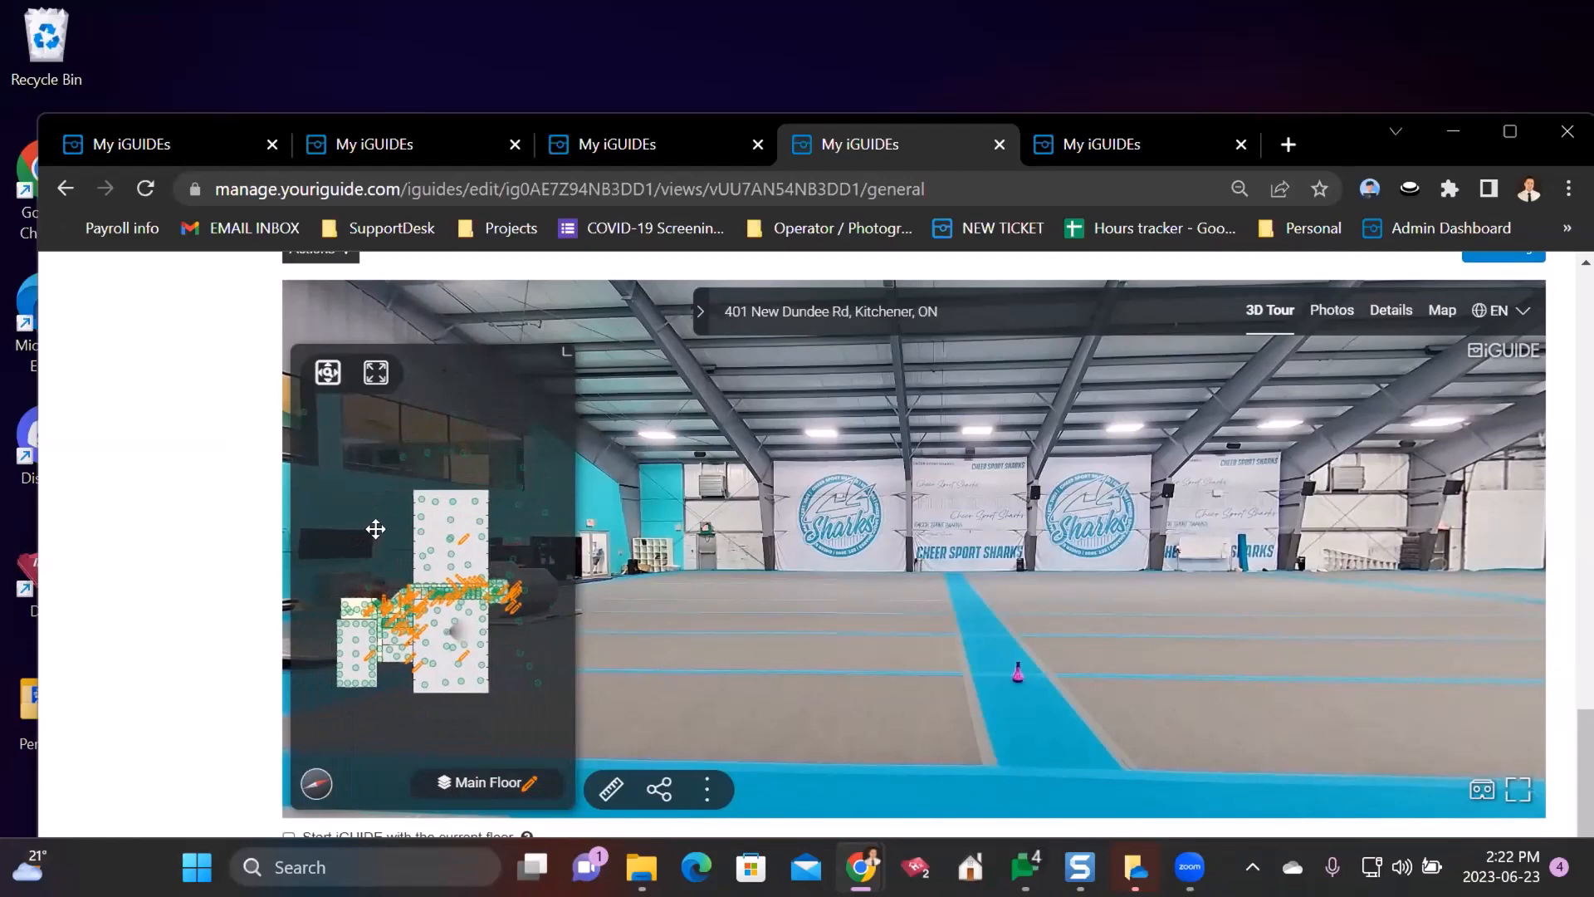
pyautogui.scroll(2, 365, 538)
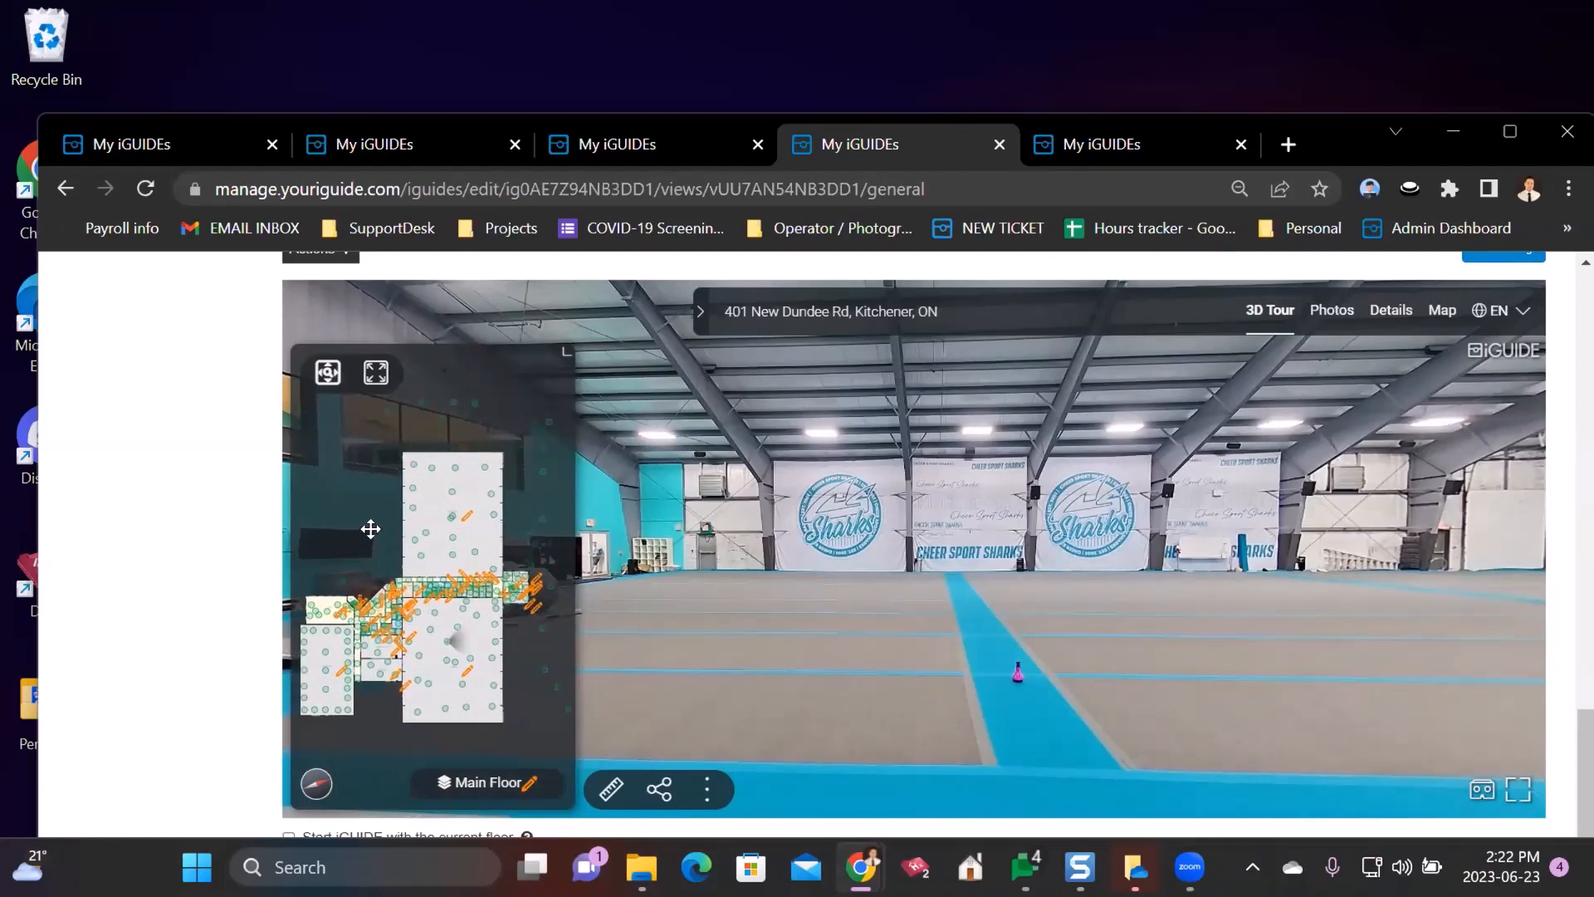
pyautogui.scroll(1, 244, 357)
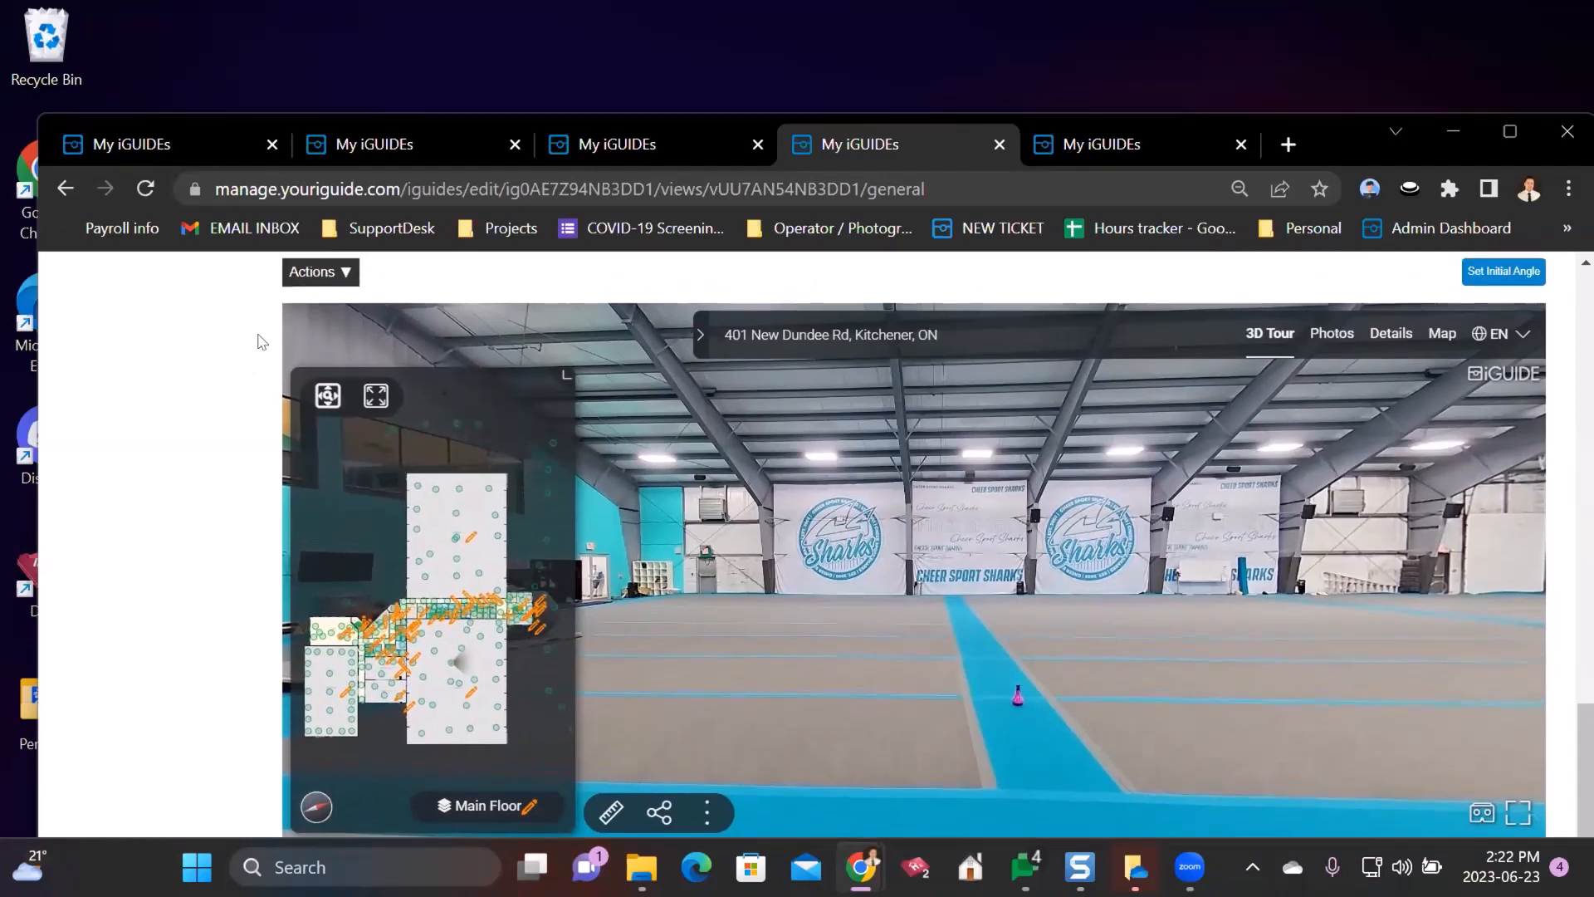
pyautogui.click(344, 275)
pyautogui.scroll(-2, 215, 415)
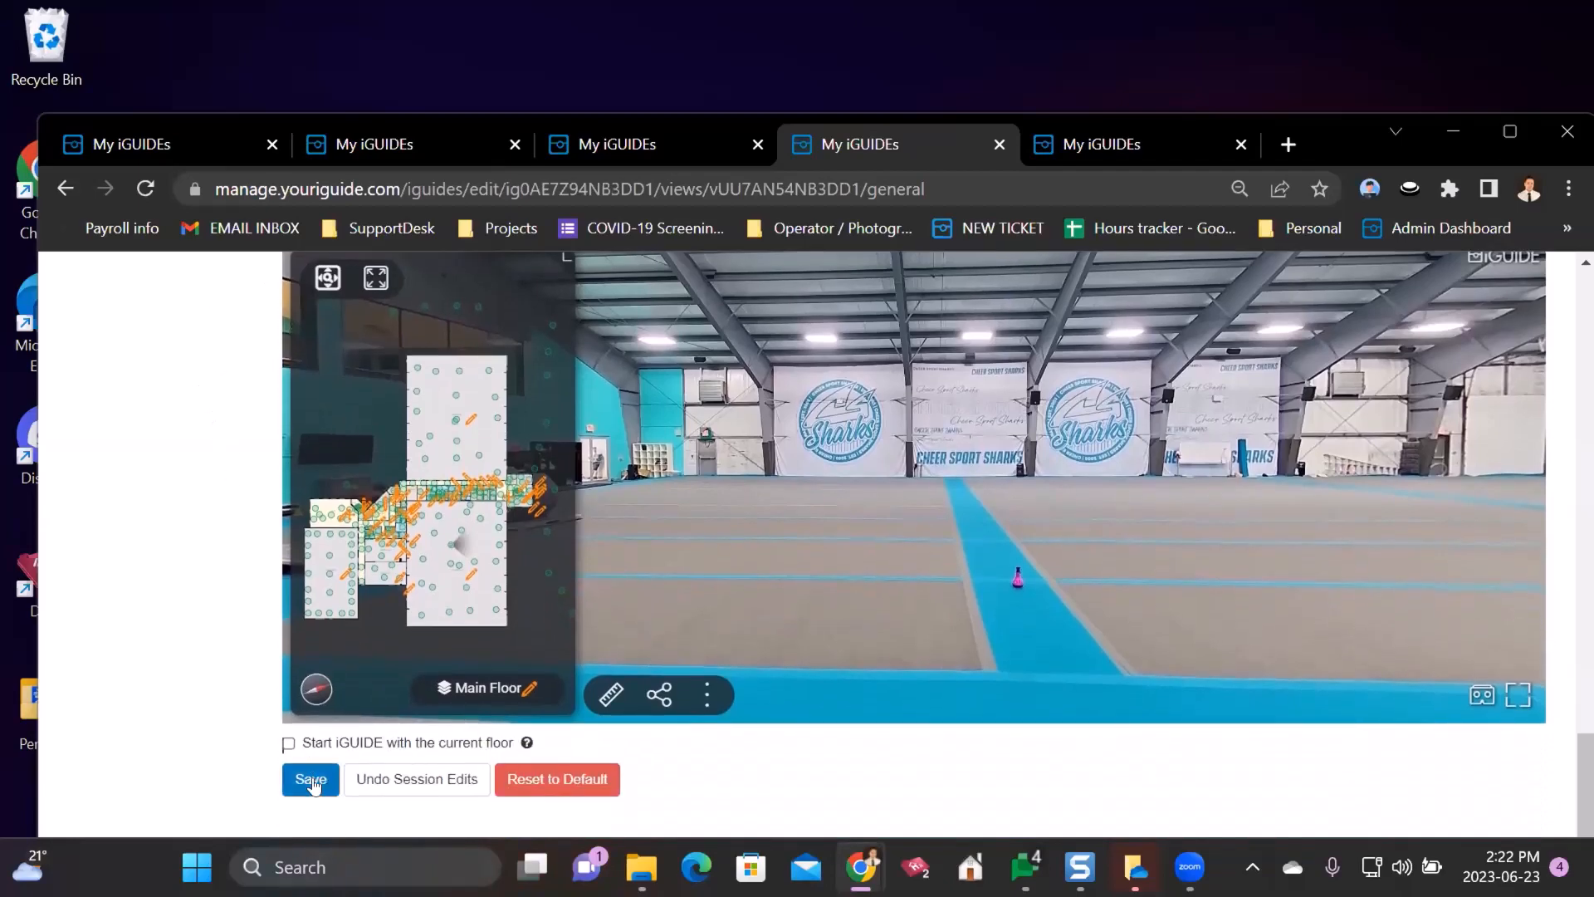
# - Save the view, then zoom the minimap in on the washroom and locker room area
pyautogui.click(310, 781)
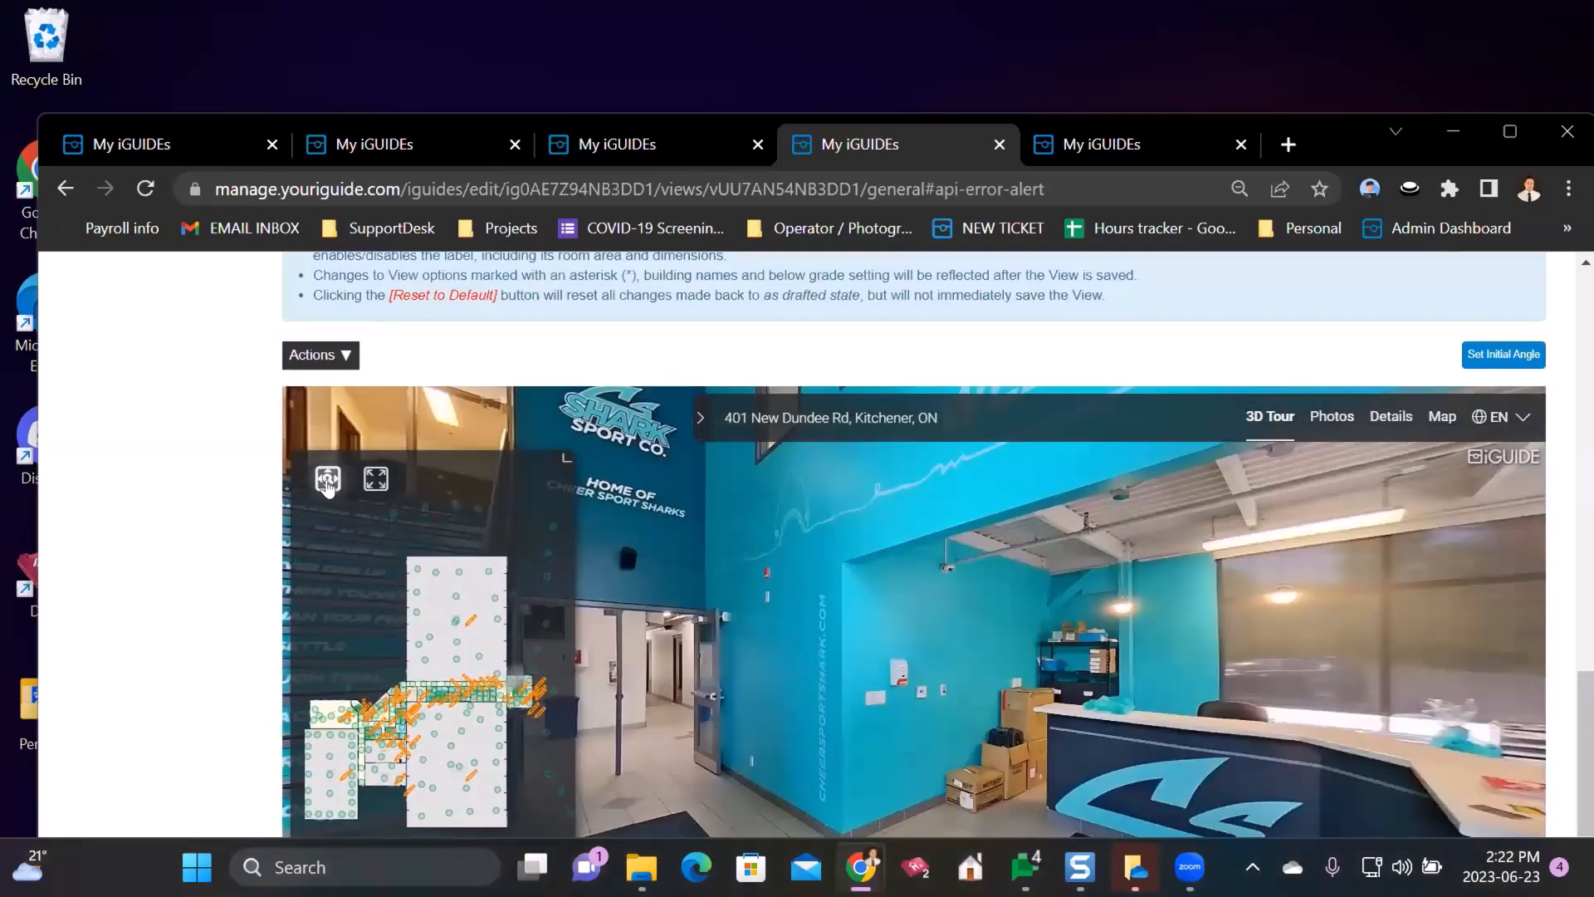
pyautogui.scroll(3, 438, 702)
pyautogui.scroll(5, 440, 696)
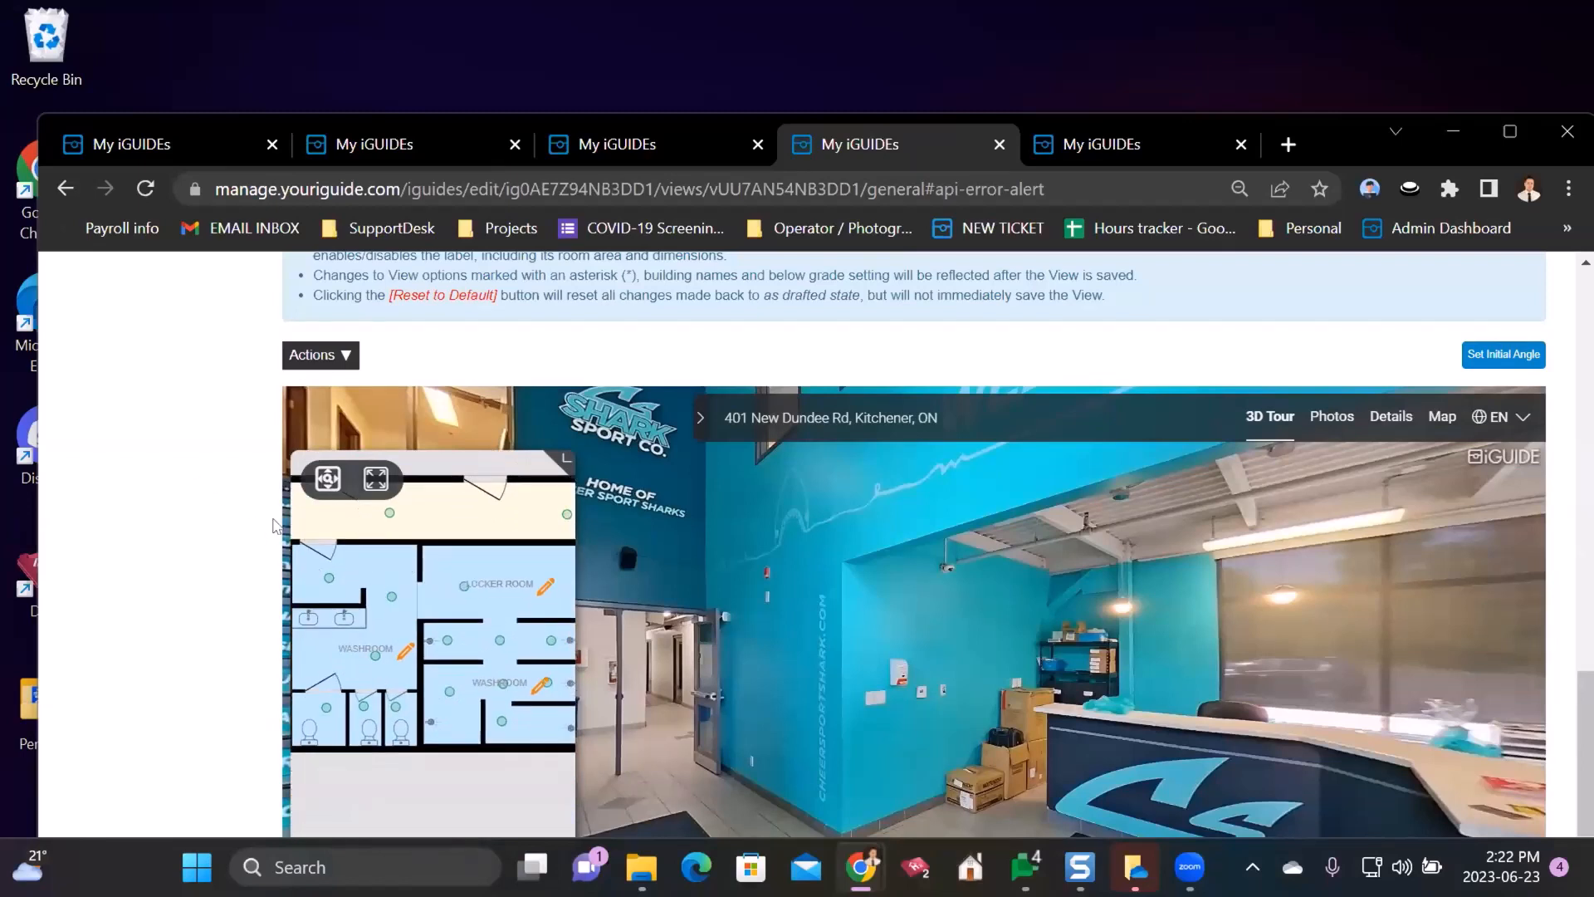
pyautogui.scroll(-2, 425, 656)
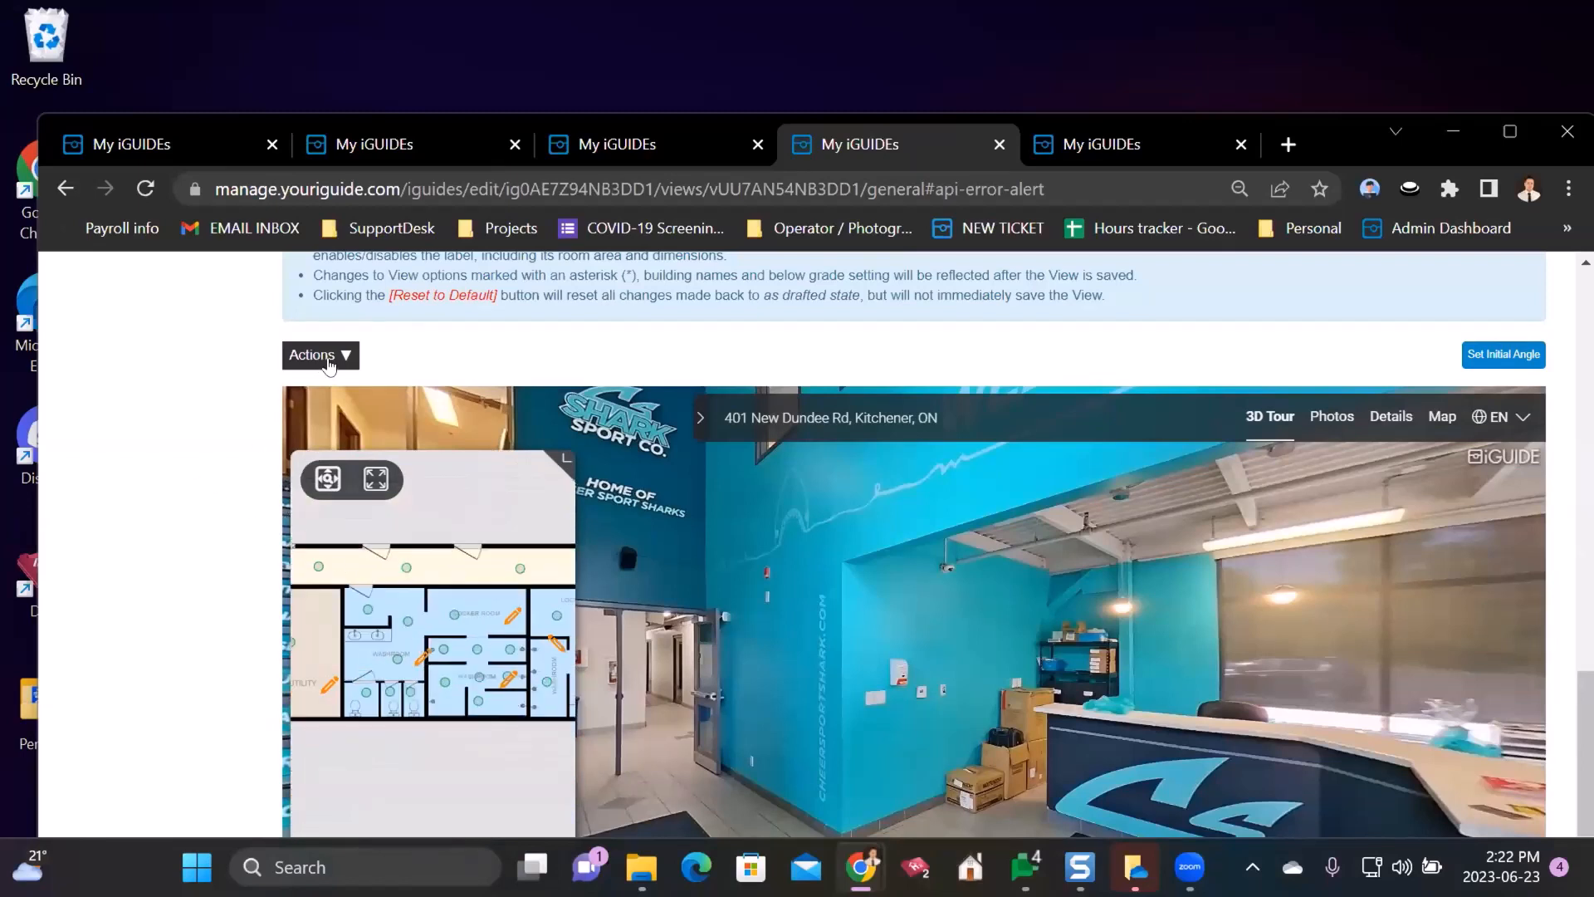
# - Set the current minimap zoom as the Initial Zoom and save the view again
pyautogui.click(329, 357)
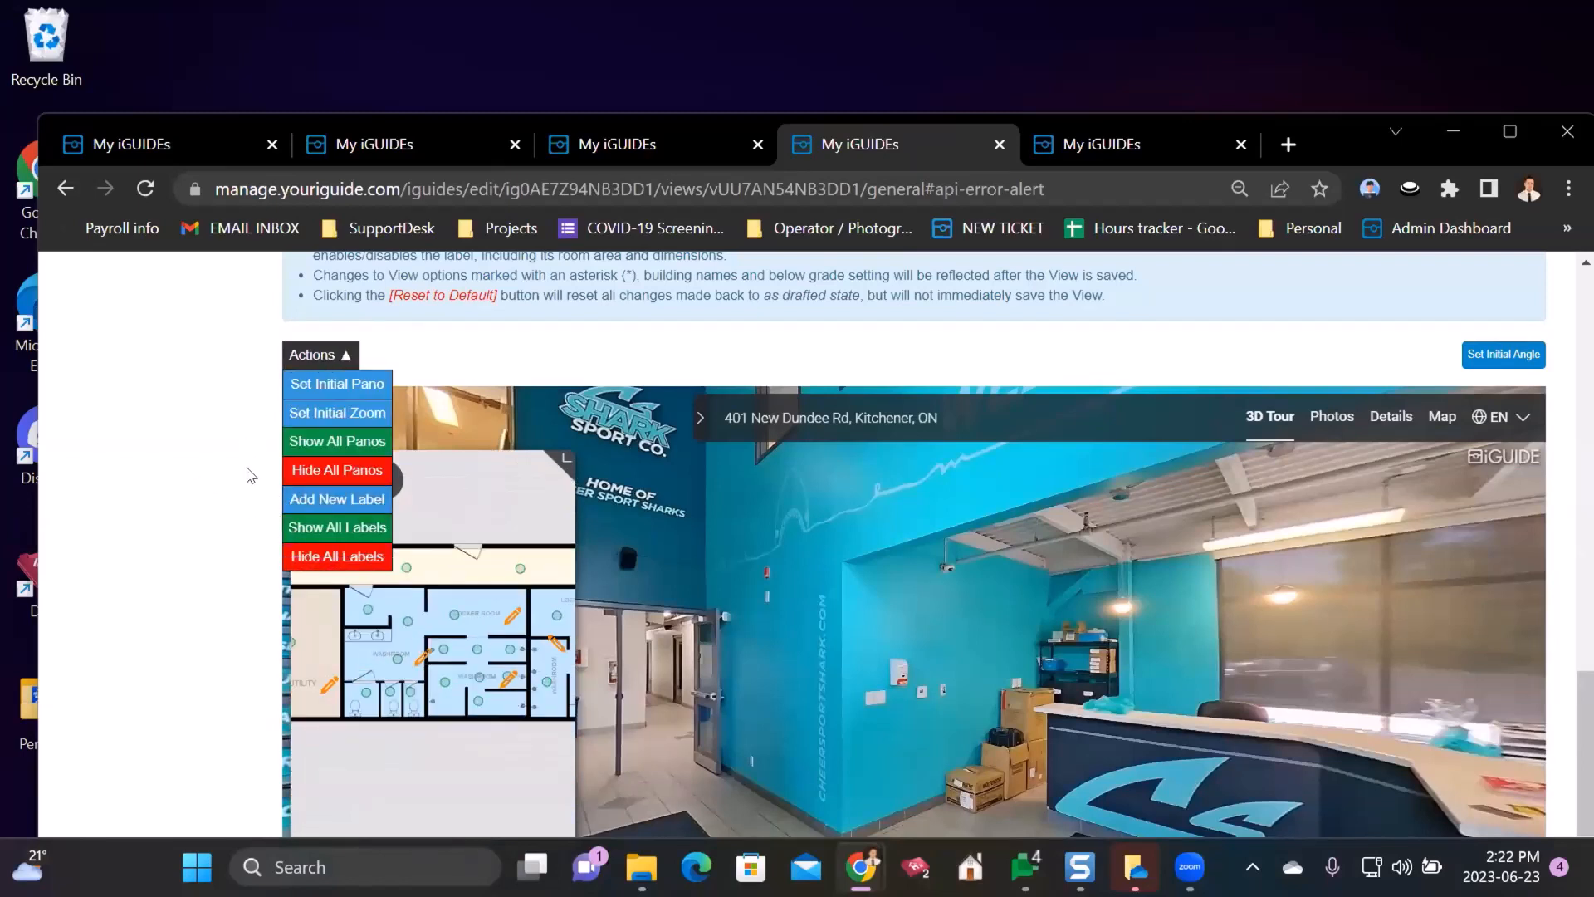
pyautogui.click(300, 420)
pyautogui.scroll(-3, 221, 494)
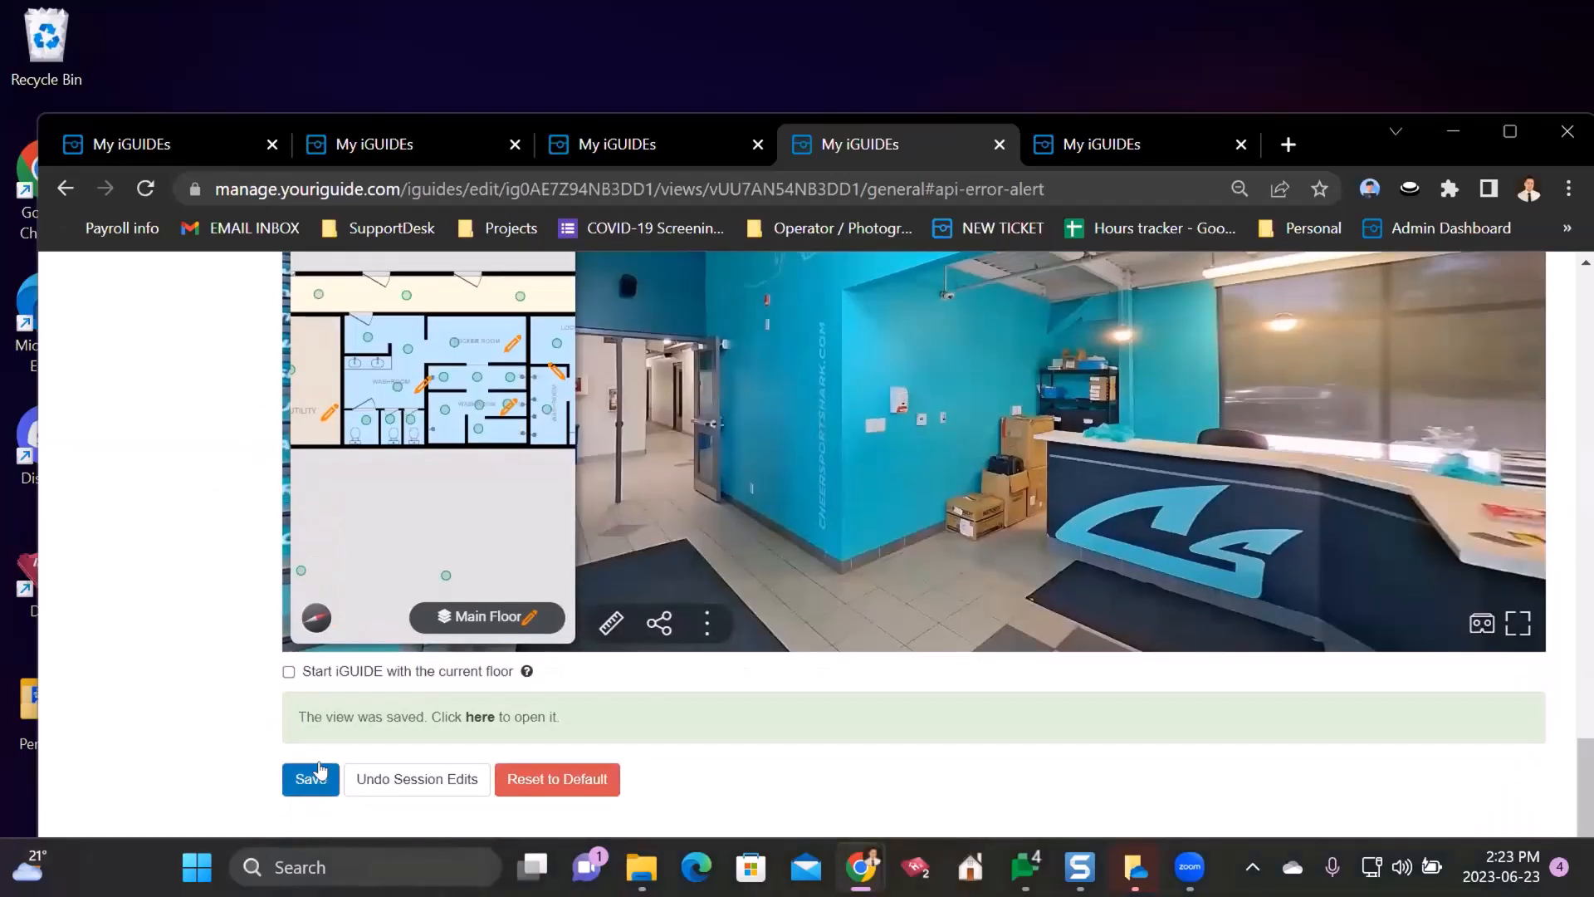
pyautogui.click(319, 776)
pyautogui.scroll(3, 230, 599)
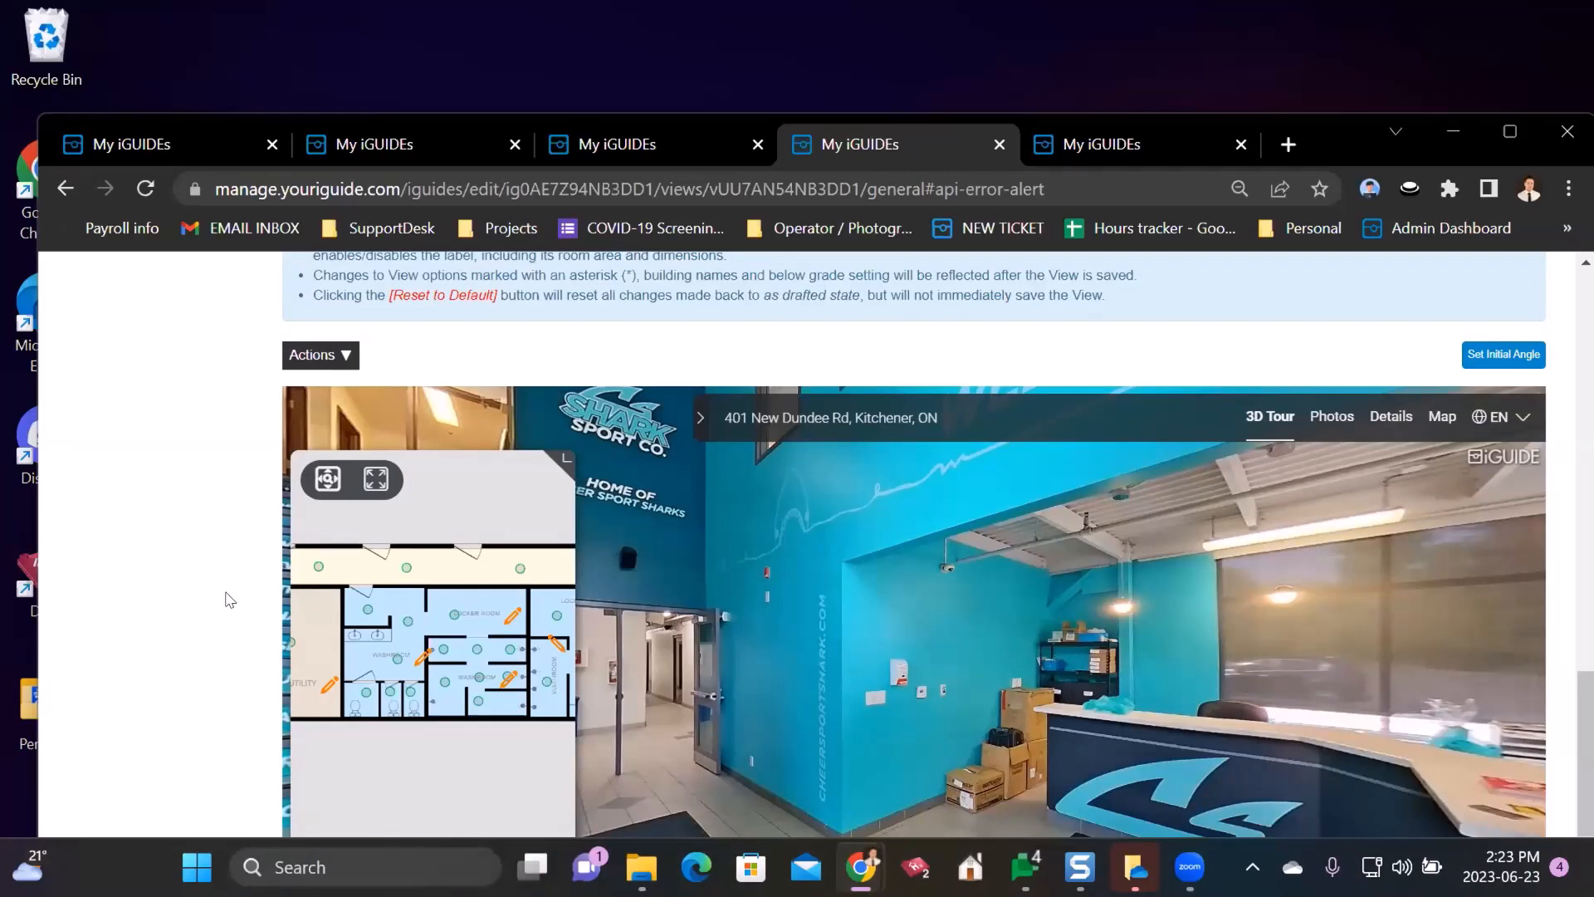
pyautogui.scroll(-3, 230, 600)
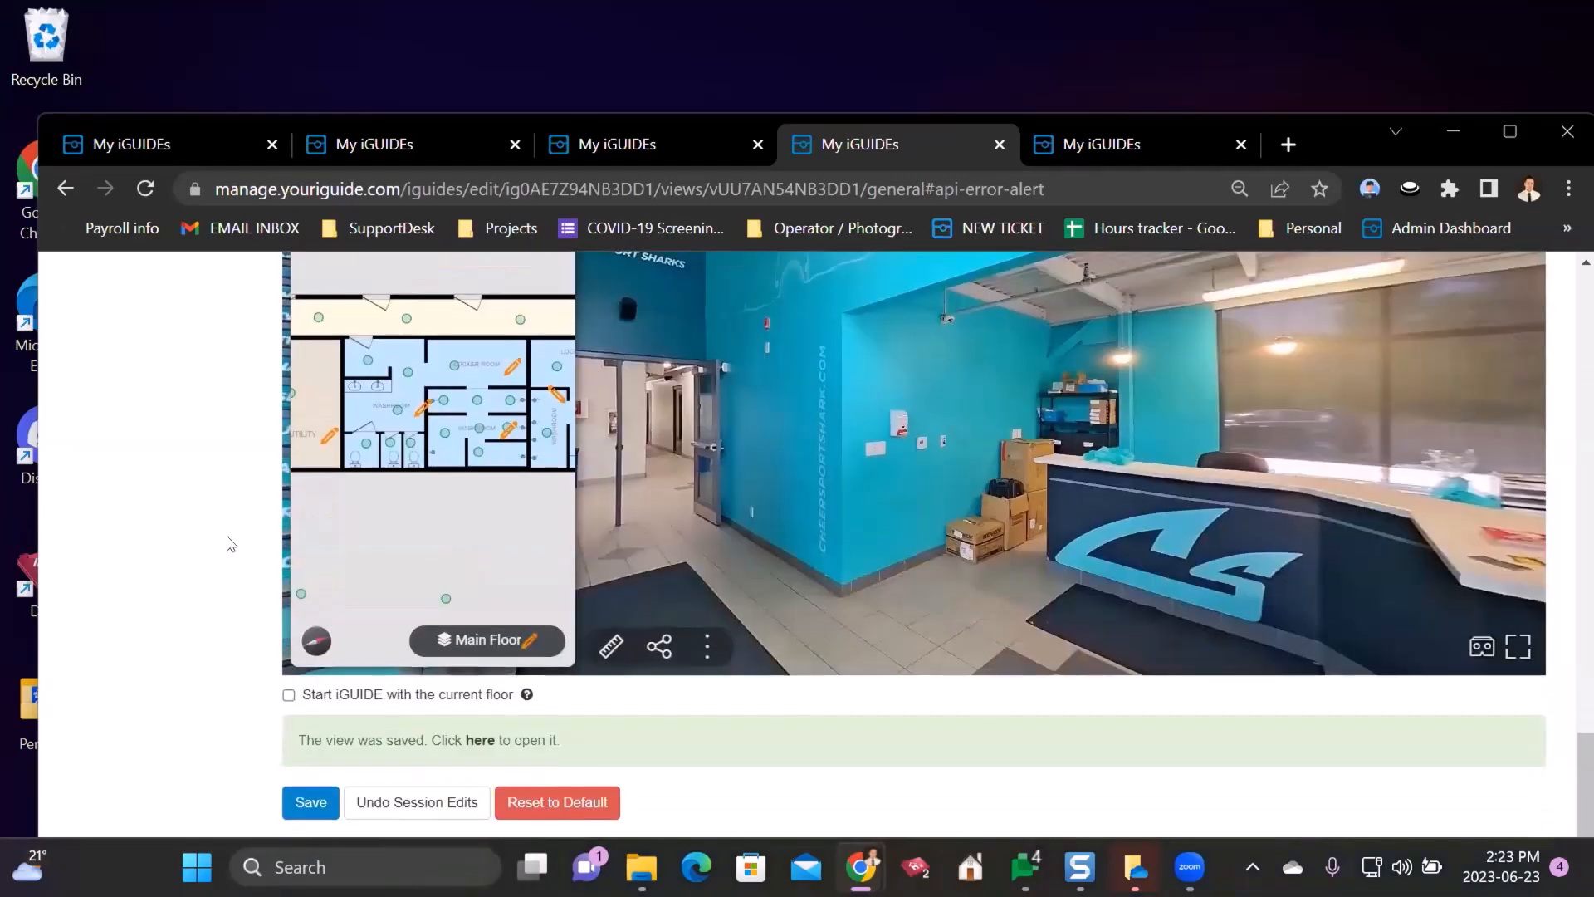
pyautogui.scroll(2, 230, 540)
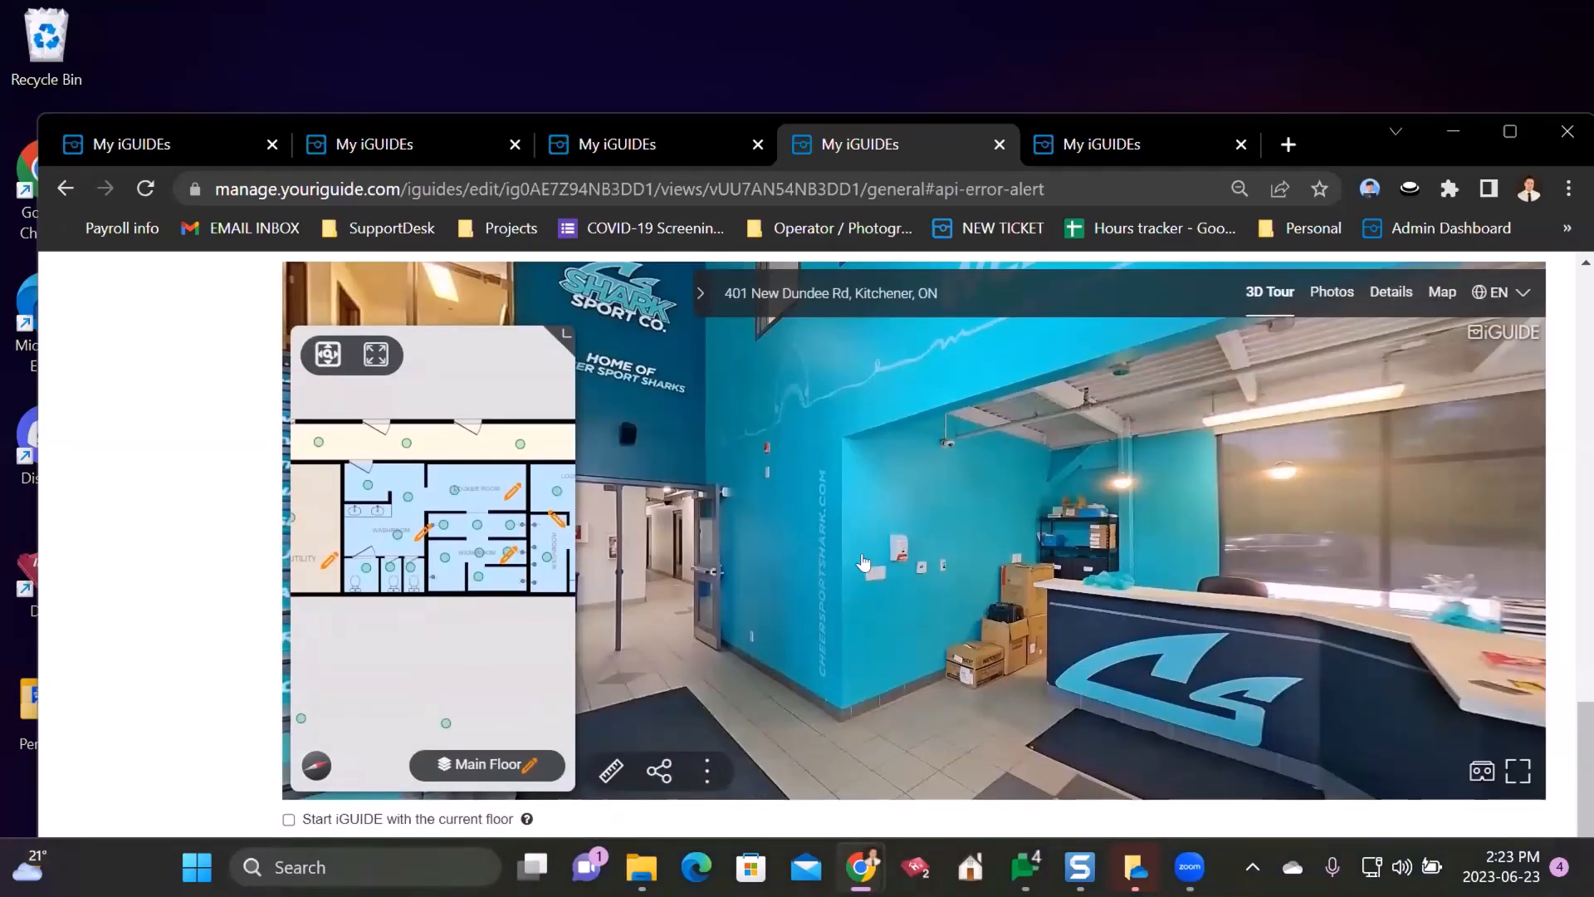
# - Copy the tour's share link, load it in a new tab to see 'The iGUIDE View is locked.', then close it
pyautogui.click(659, 770)
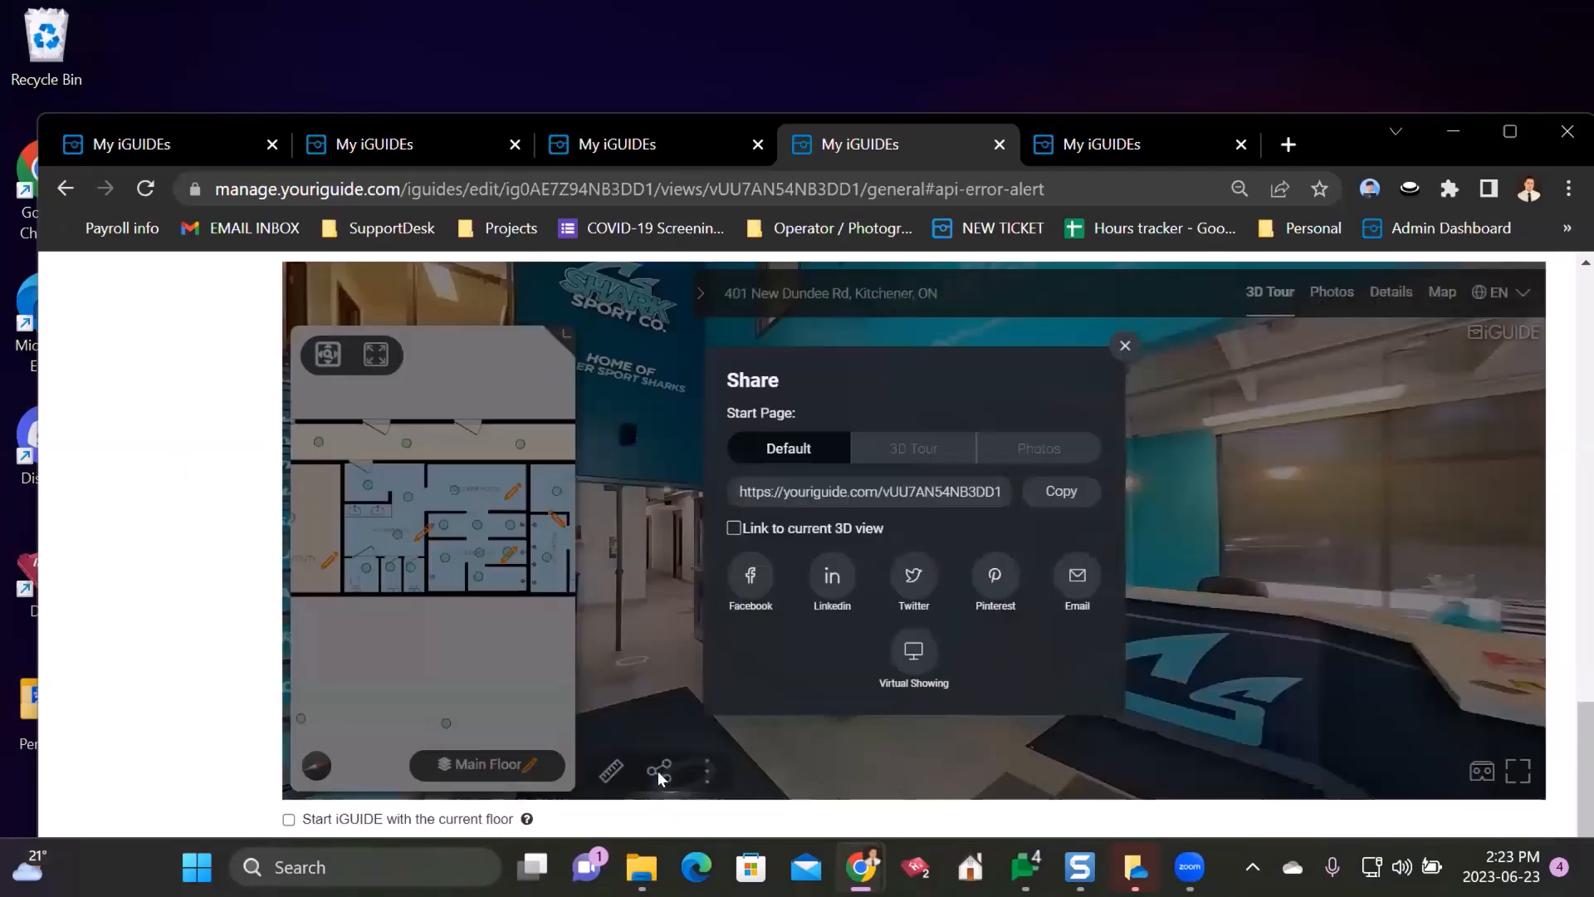
pyautogui.click(1073, 498)
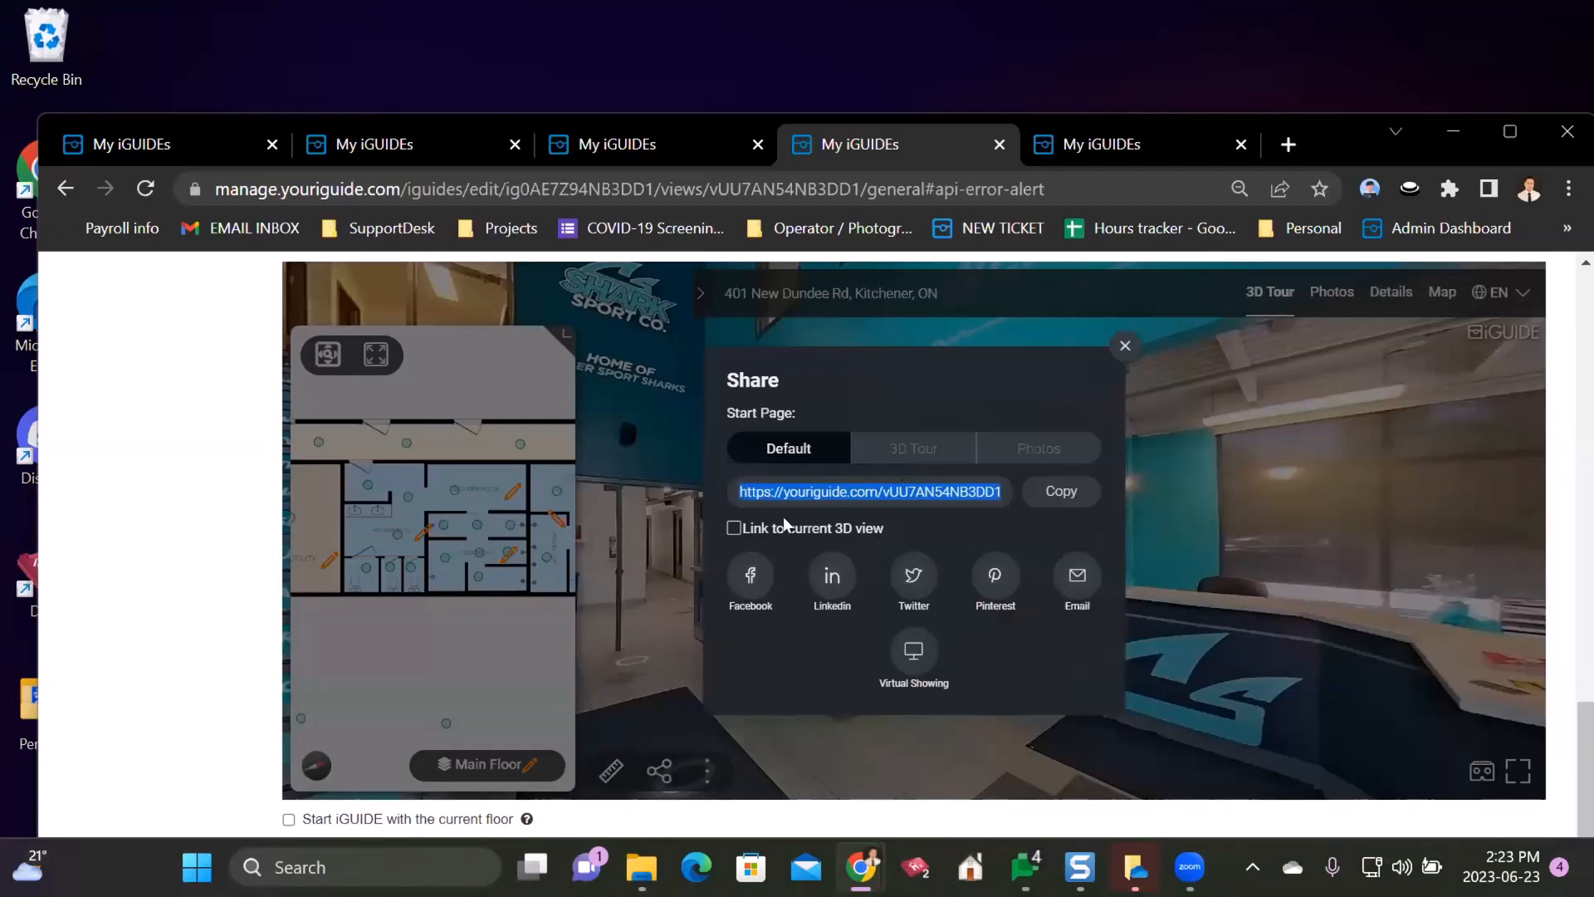
pyautogui.click(1123, 347)
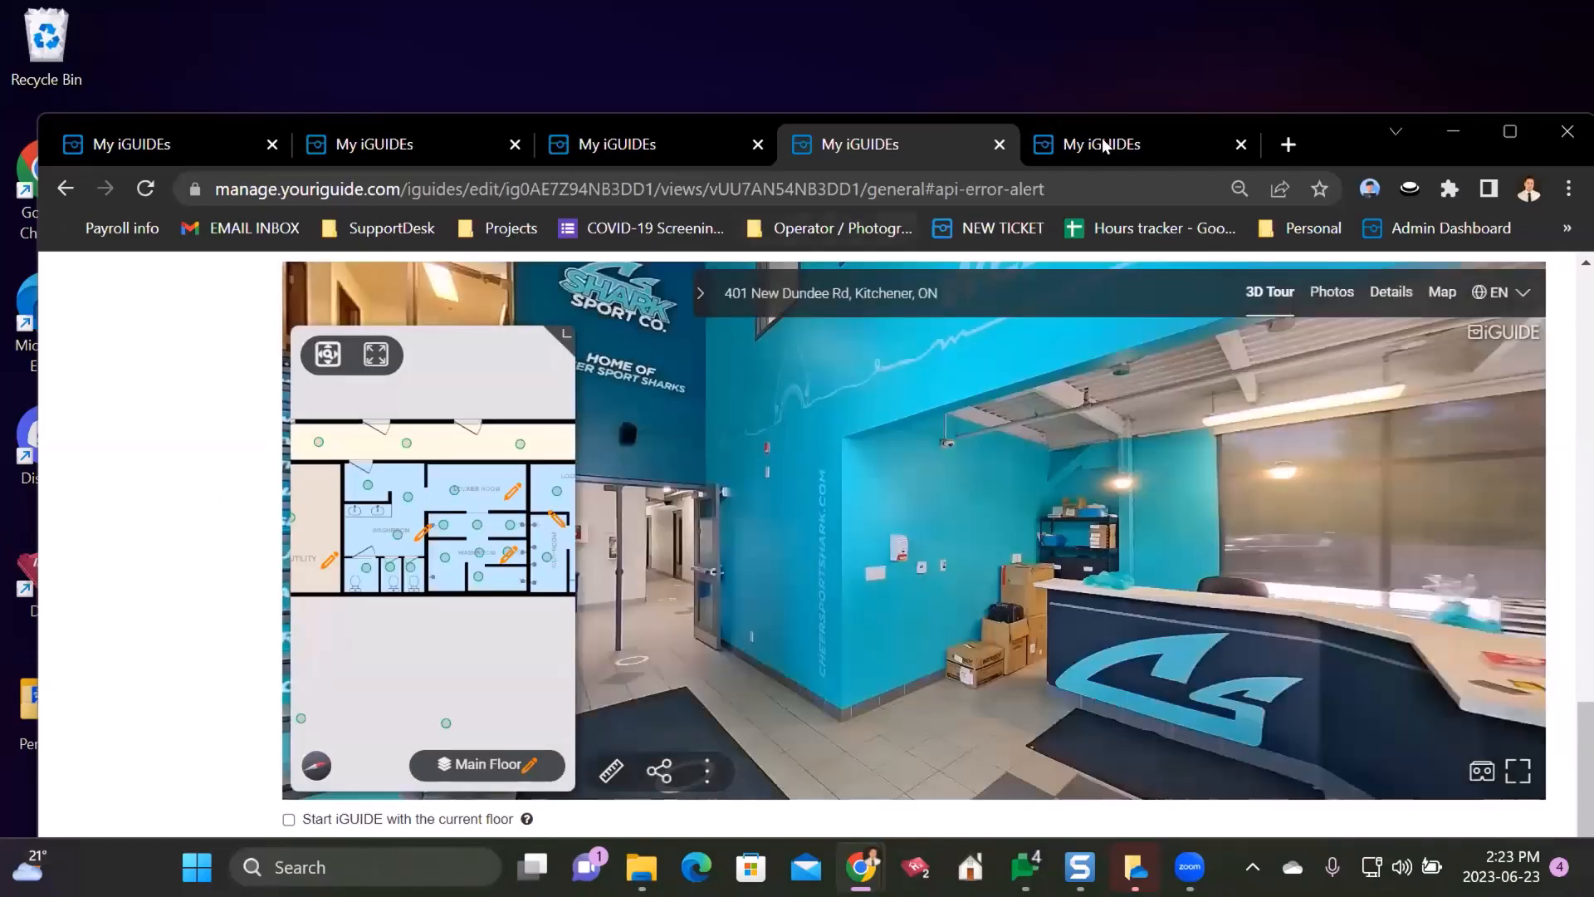
pyautogui.click(1287, 145)
pyautogui.hotkey('ctrl', 'v')
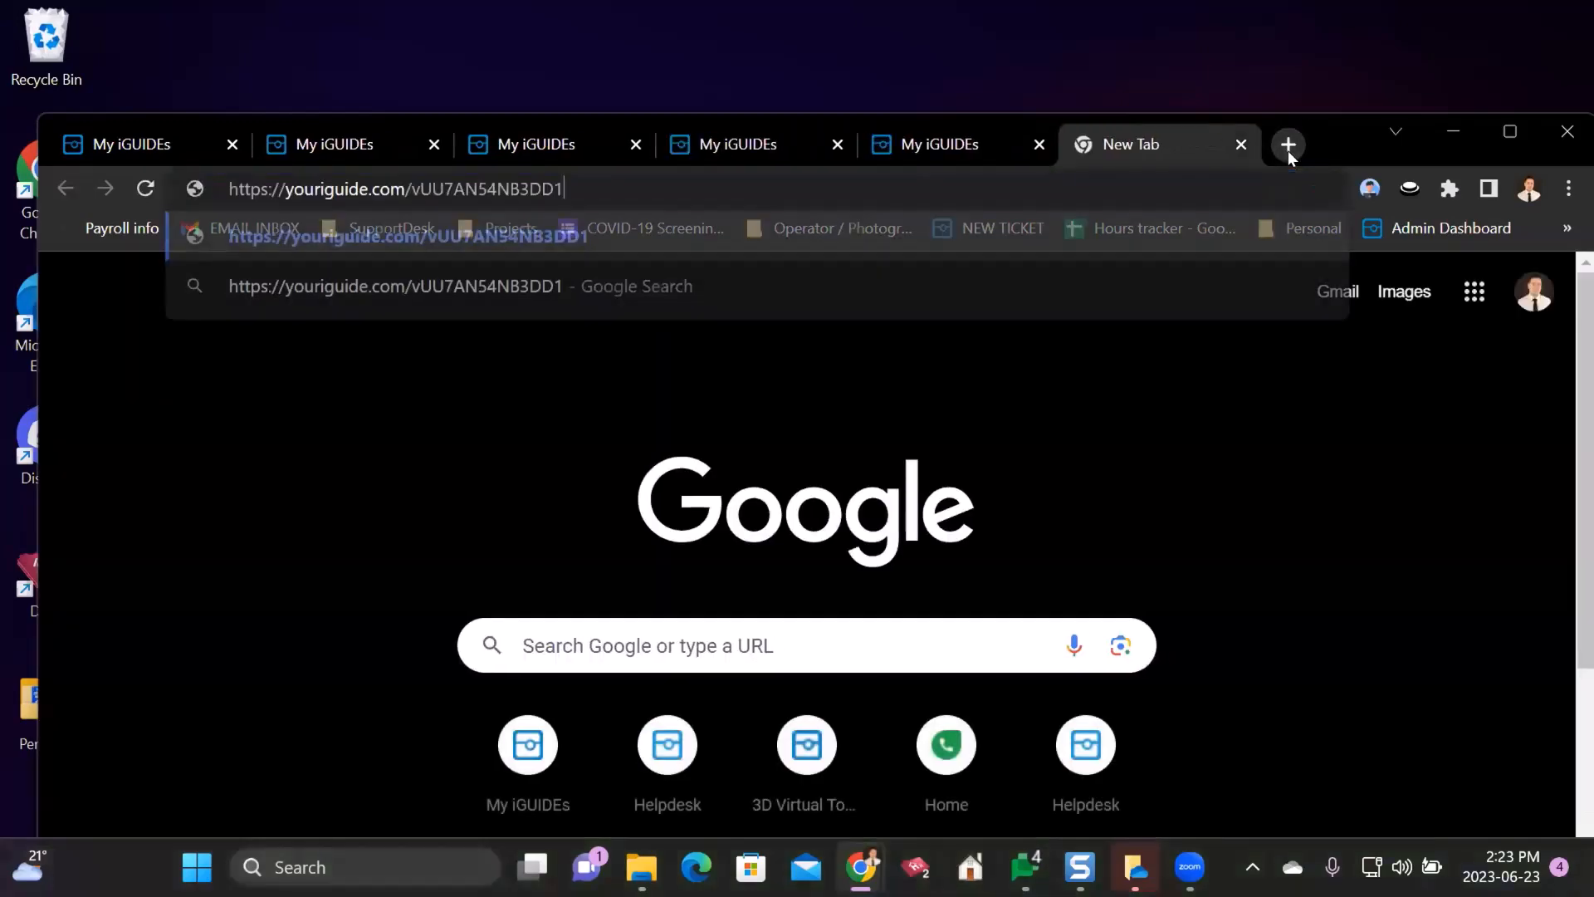
pyautogui.press('Return')
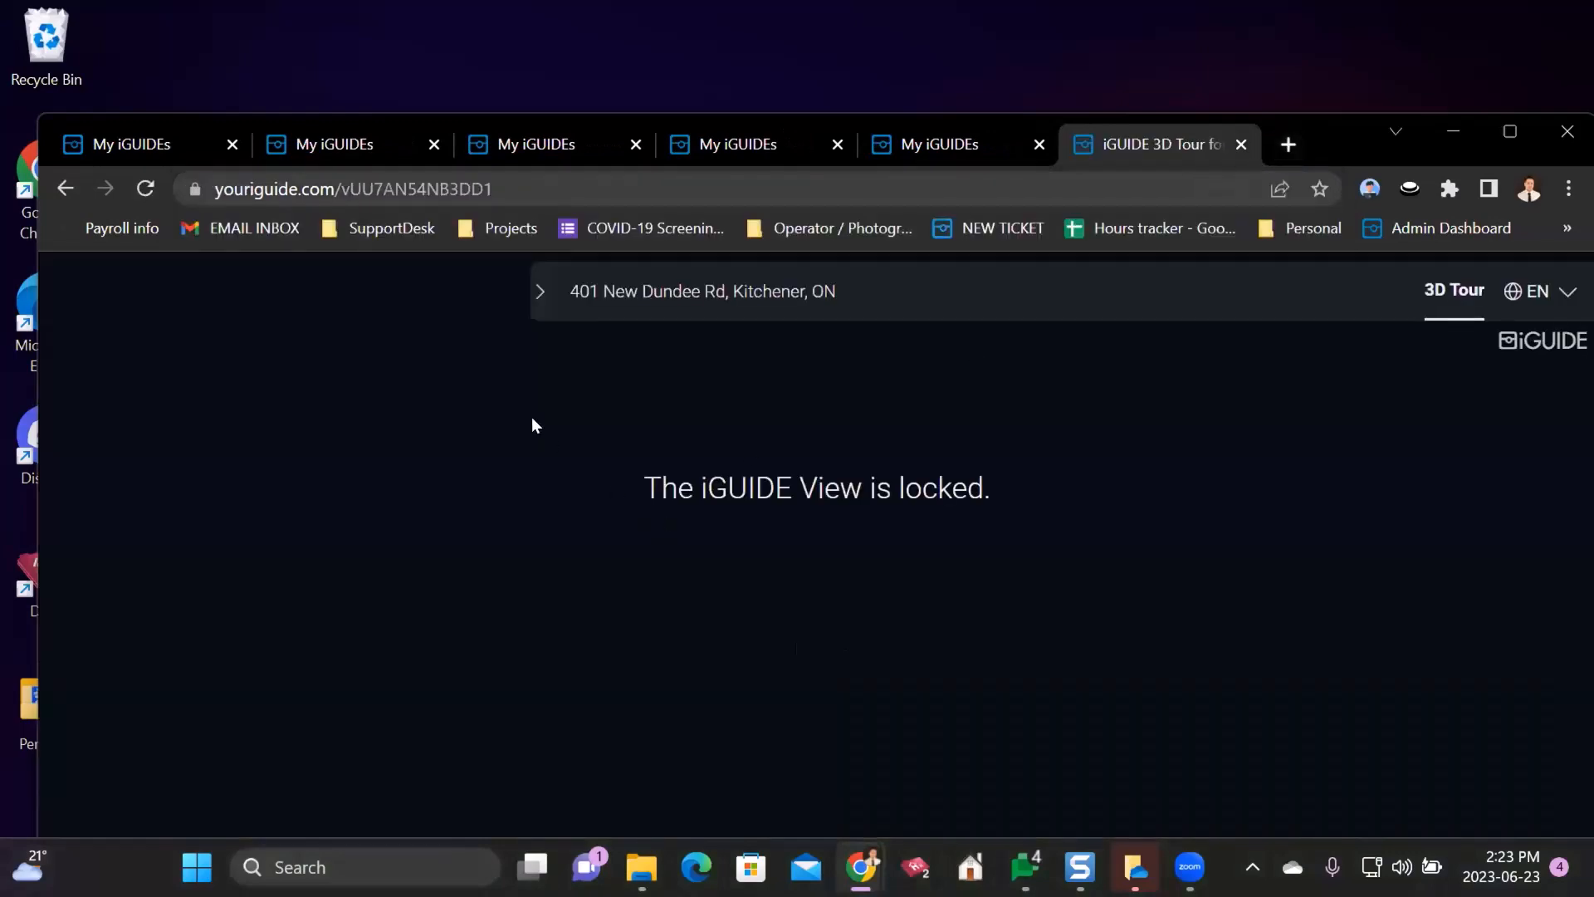
pyautogui.click(1240, 143)
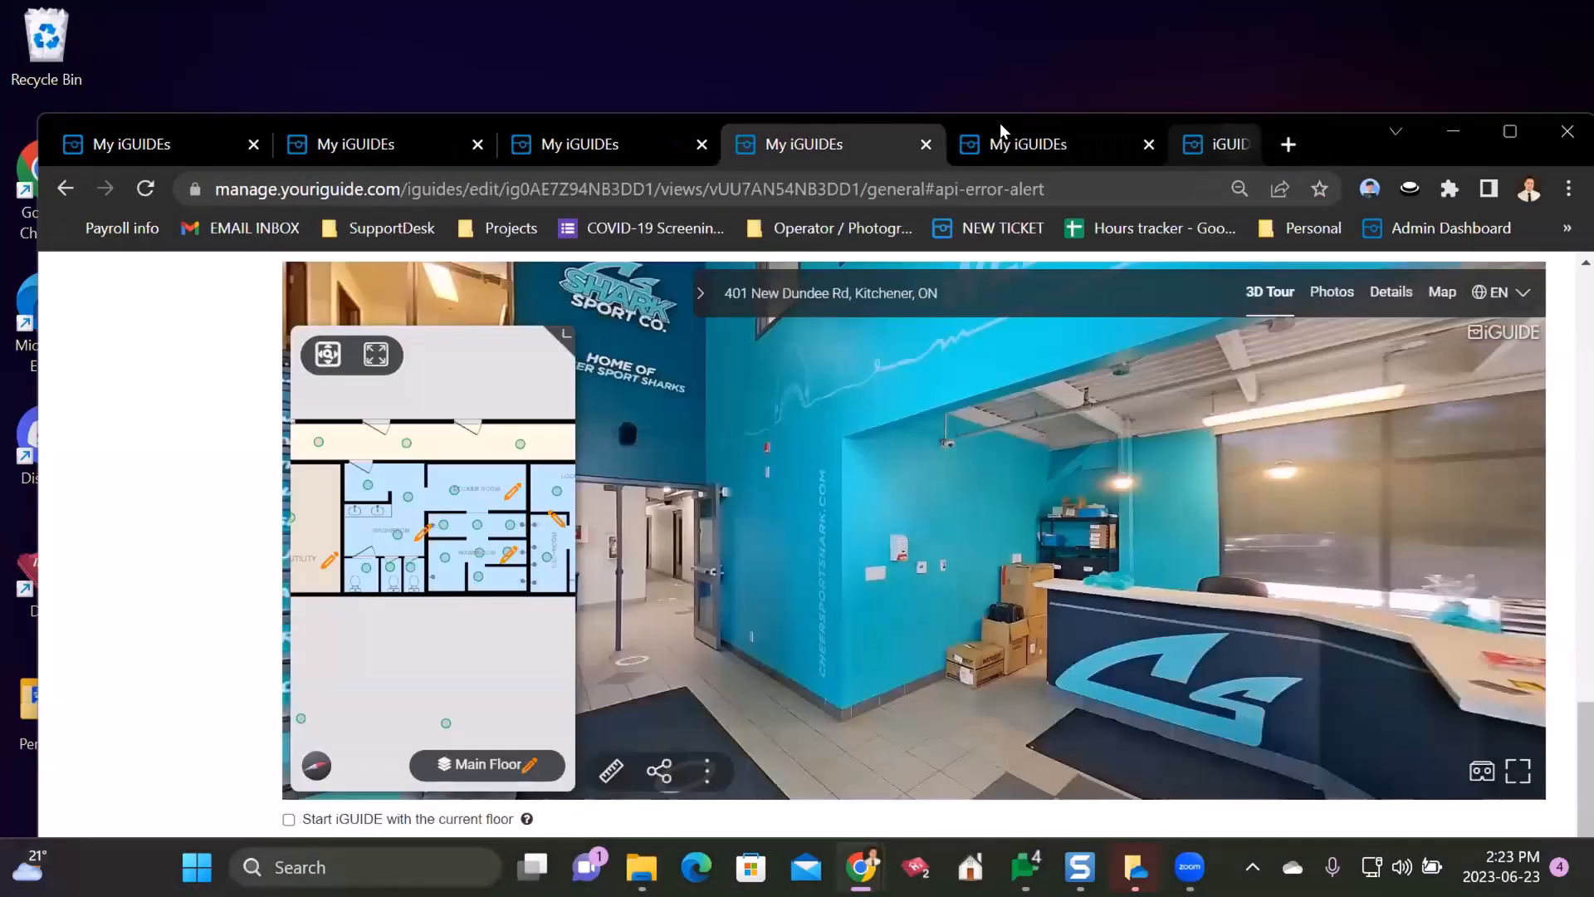
pyautogui.click(1045, 133)
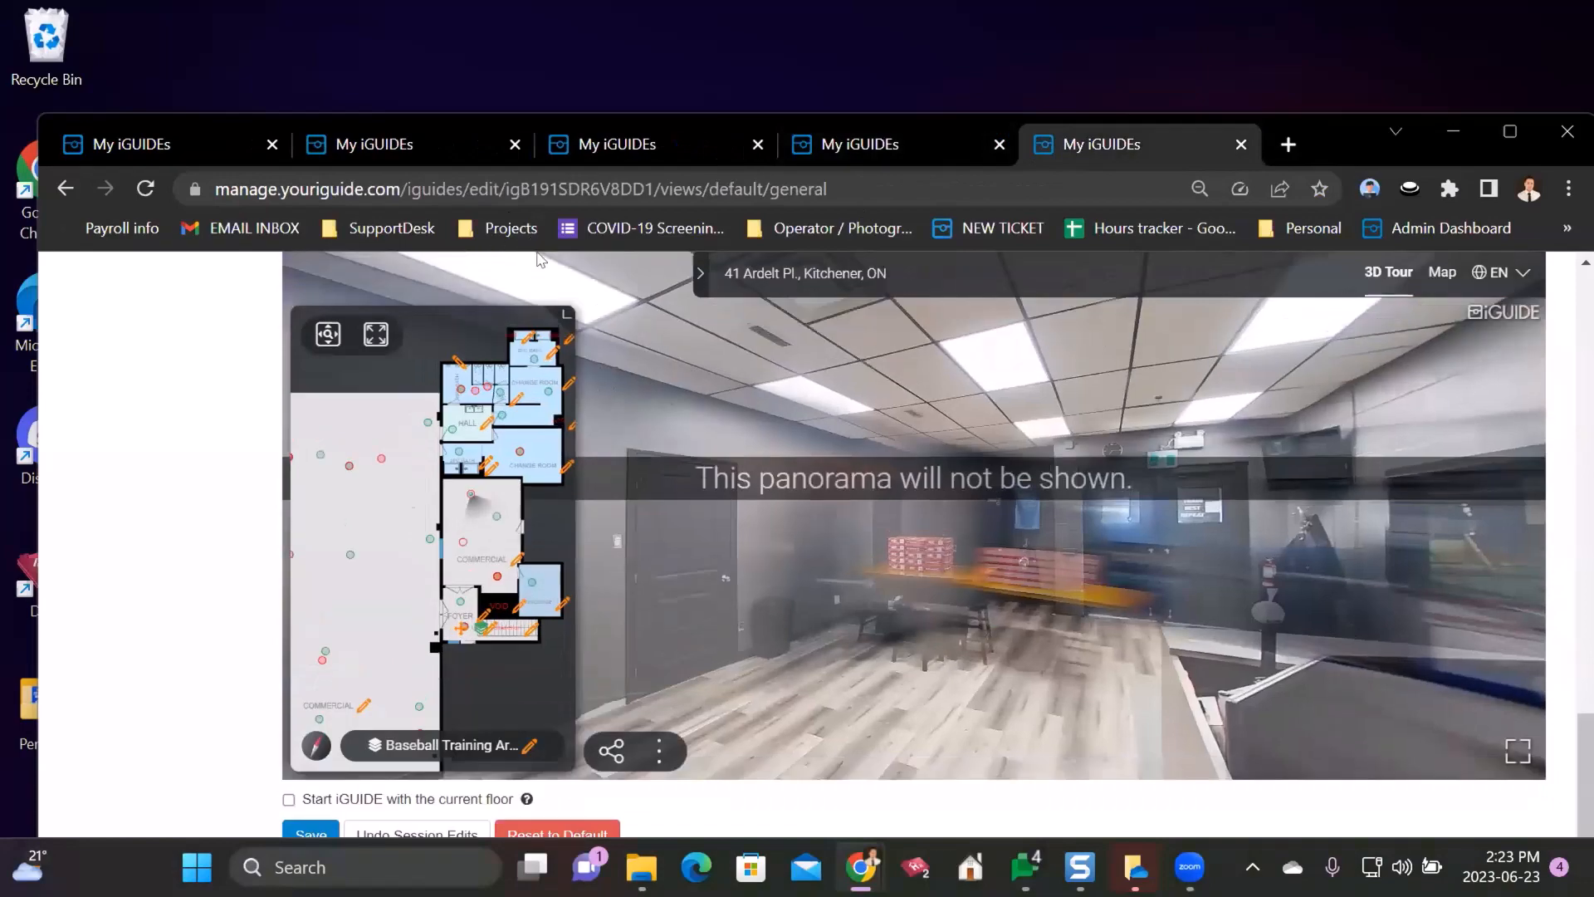
pyautogui.click(346, 549)
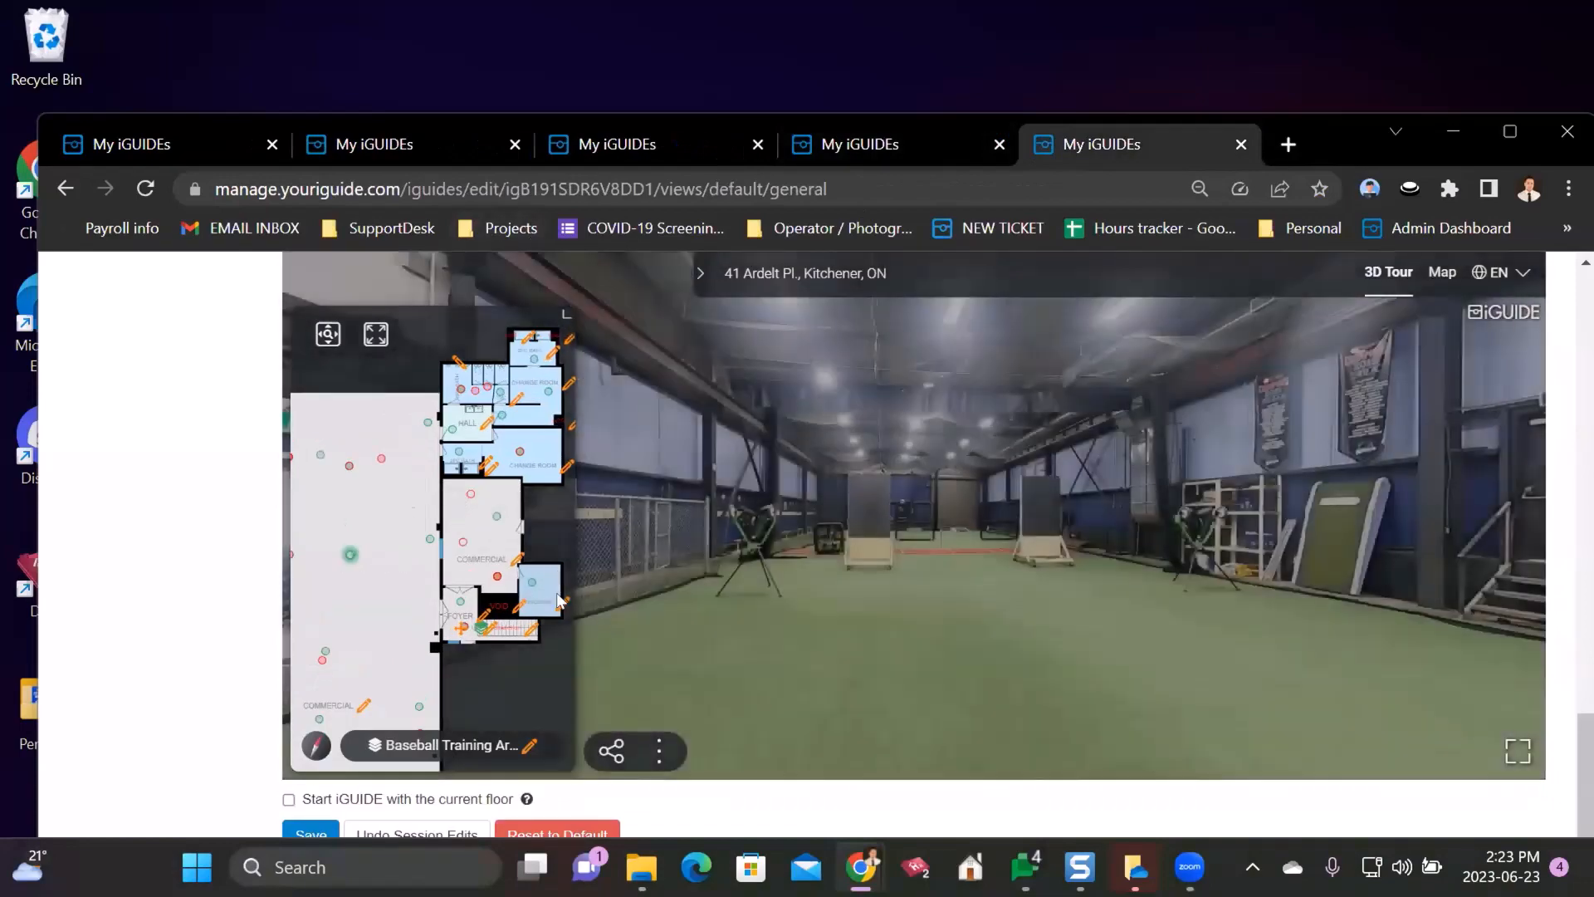
pyautogui.scroll(10, 99, 516)
pyautogui.scroll(5, 344, 440)
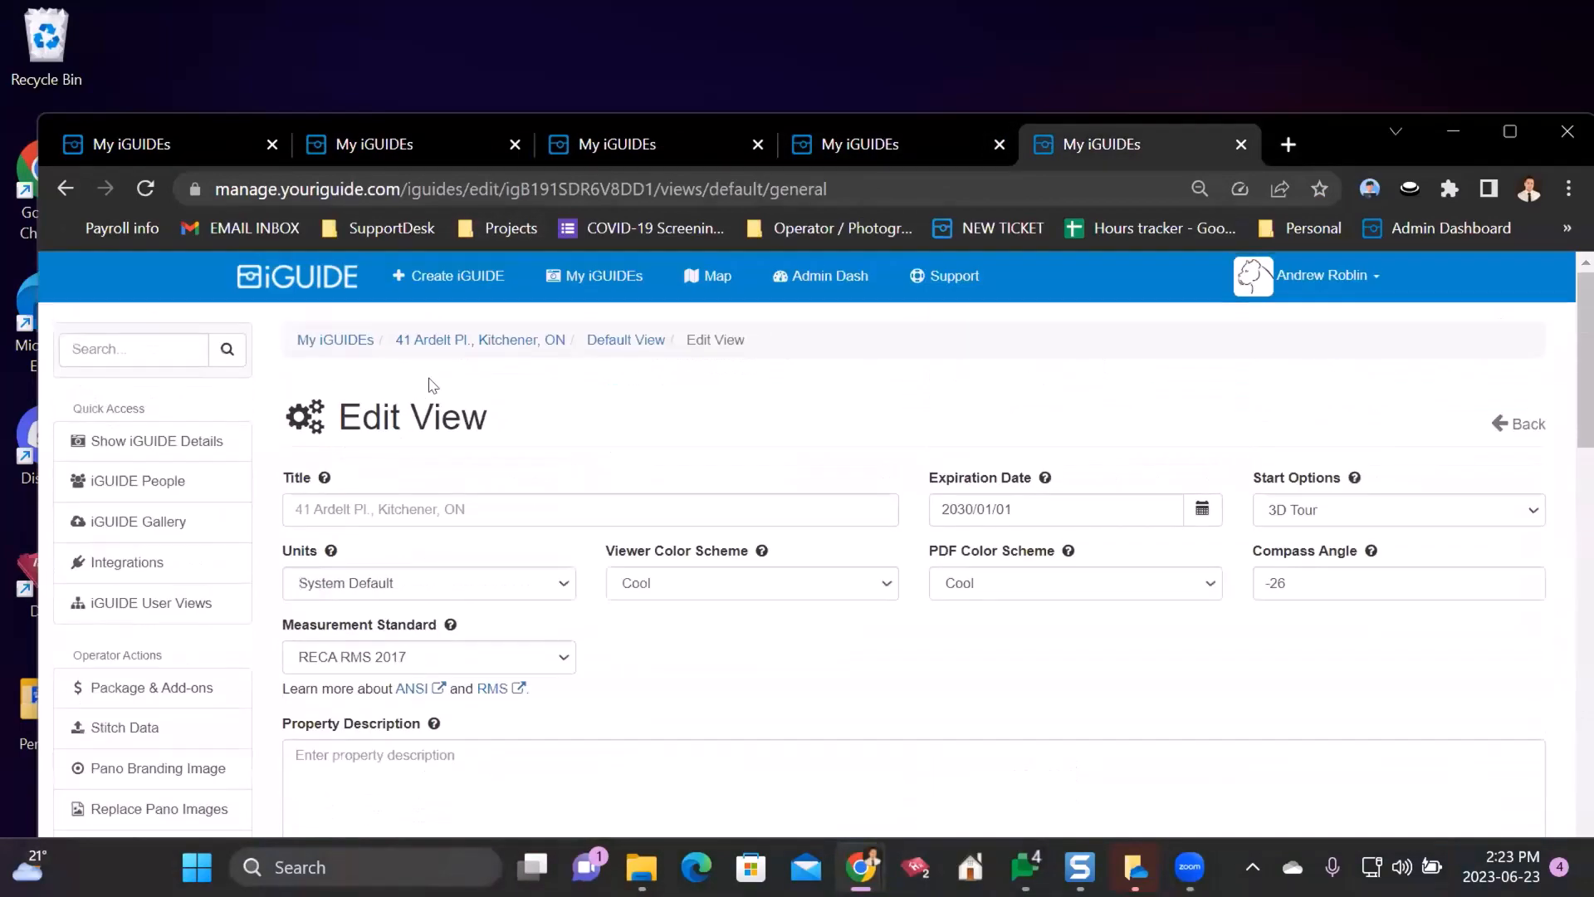
pyautogui.click(501, 341)
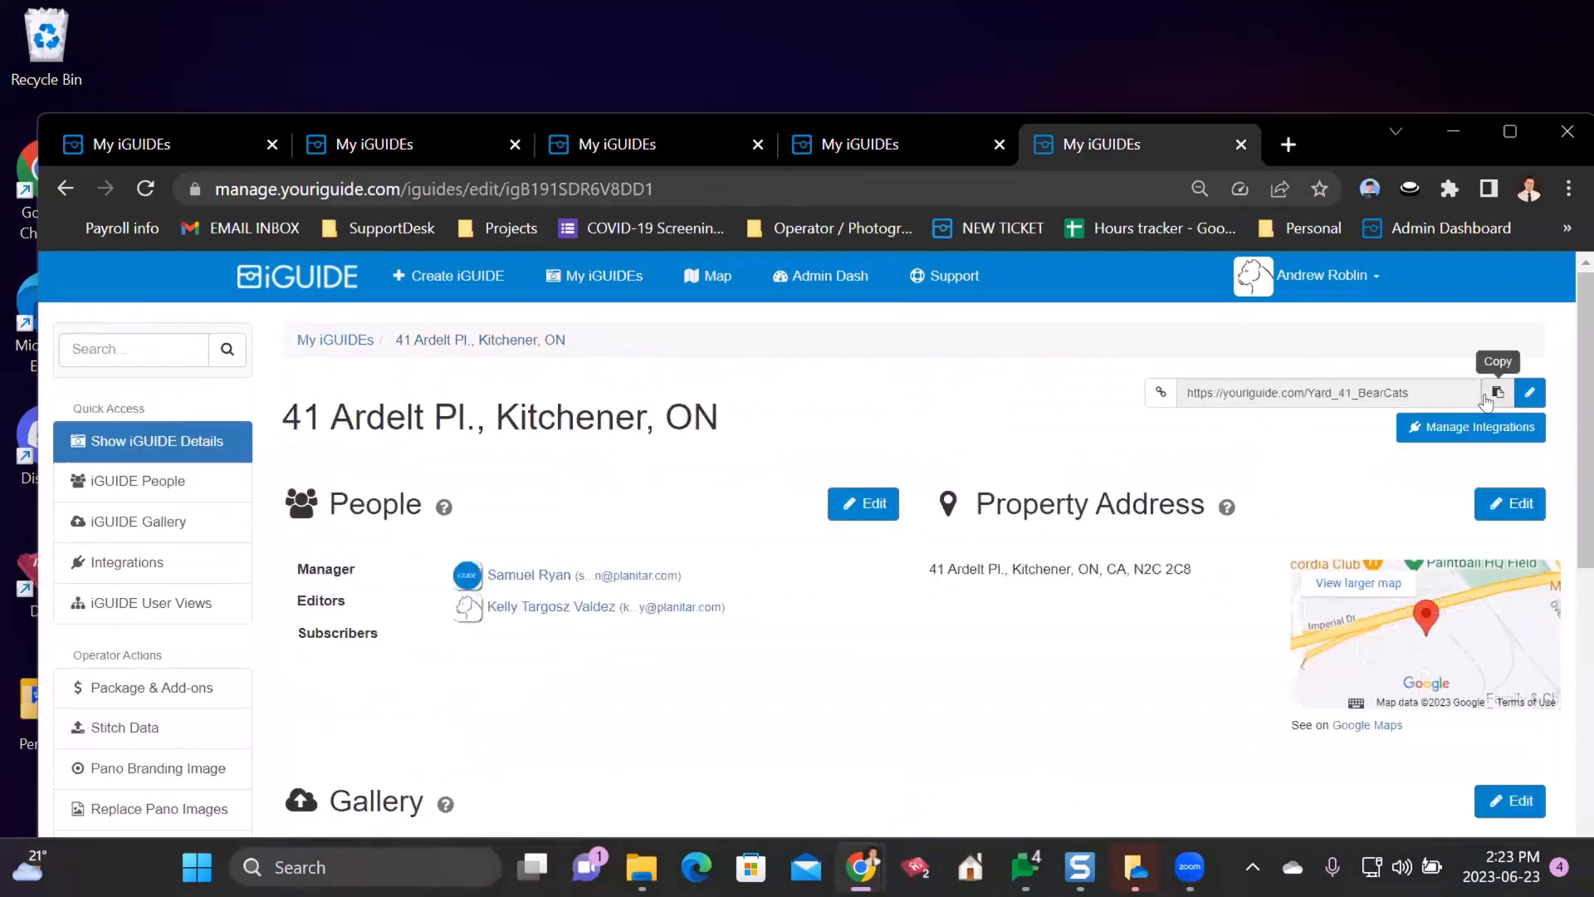
# - Load the Yard_41_BearCats tour link in a new tab and look around the locker room panorama
pyautogui.click(1283, 147)
pyautogui.write('https://youriguide.com/Yard_41_BearCats')
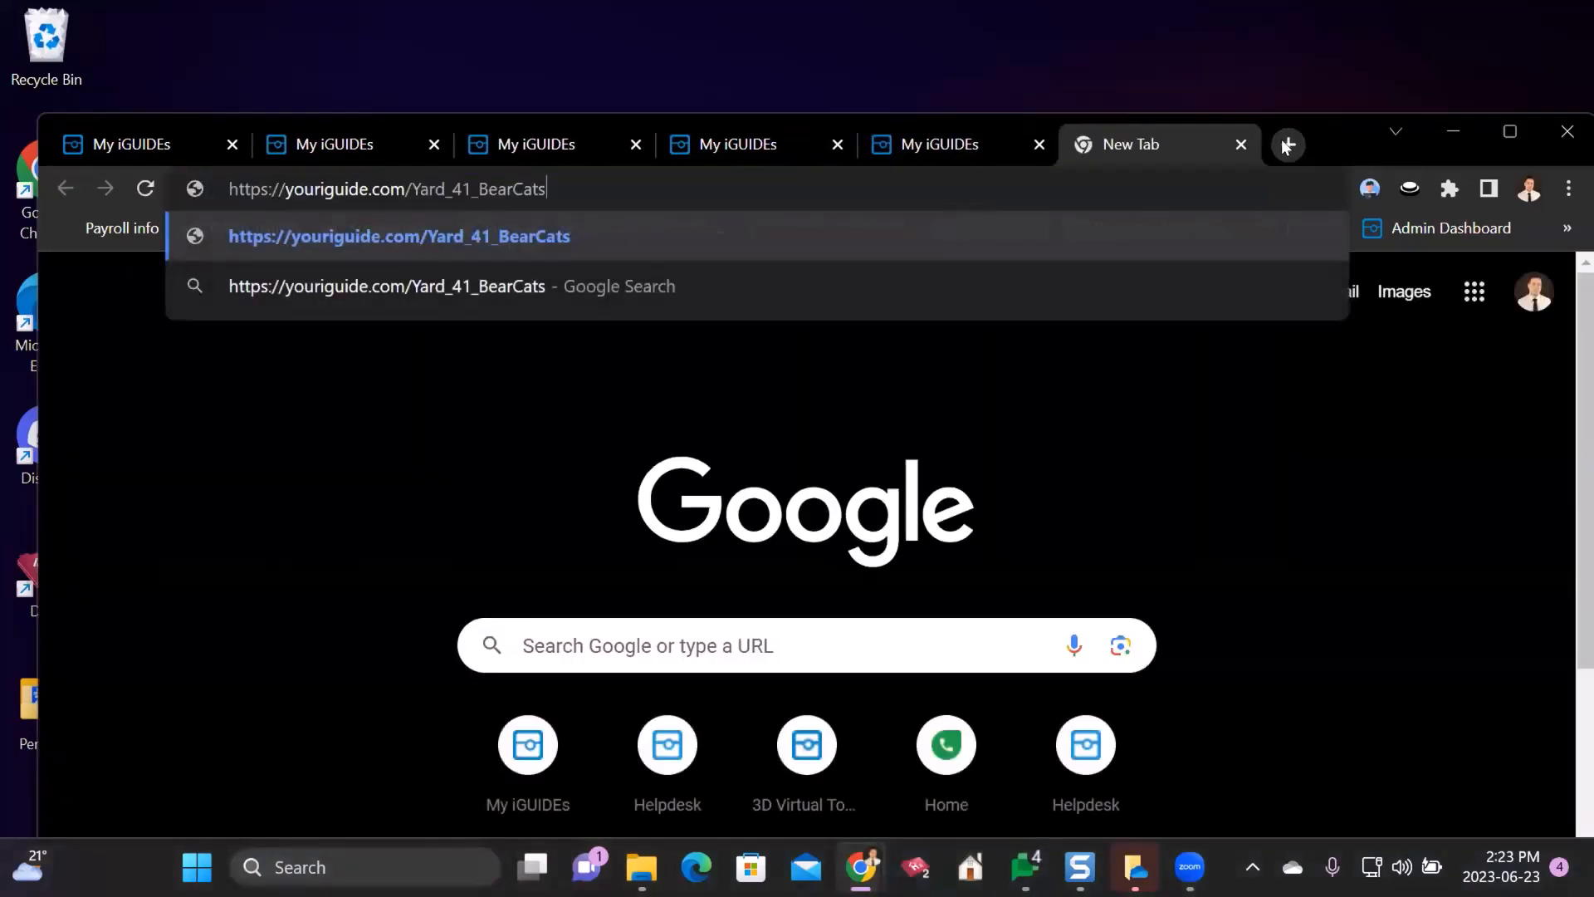
pyautogui.press('Return')
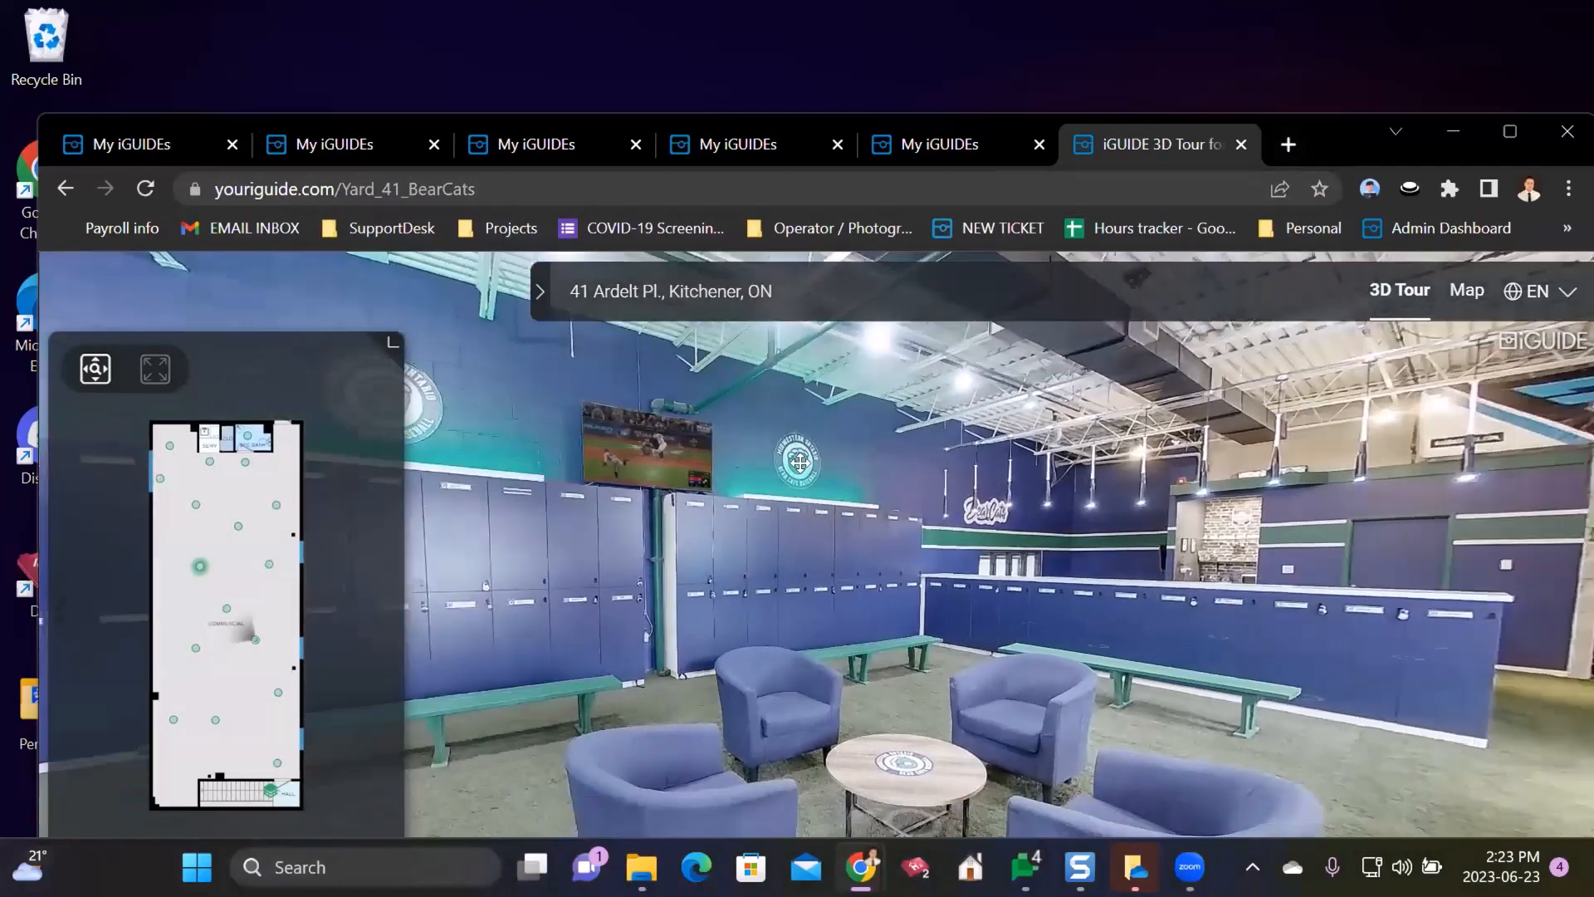
pyautogui.moveTo(799, 463); pyautogui.dragTo(1104, 390)
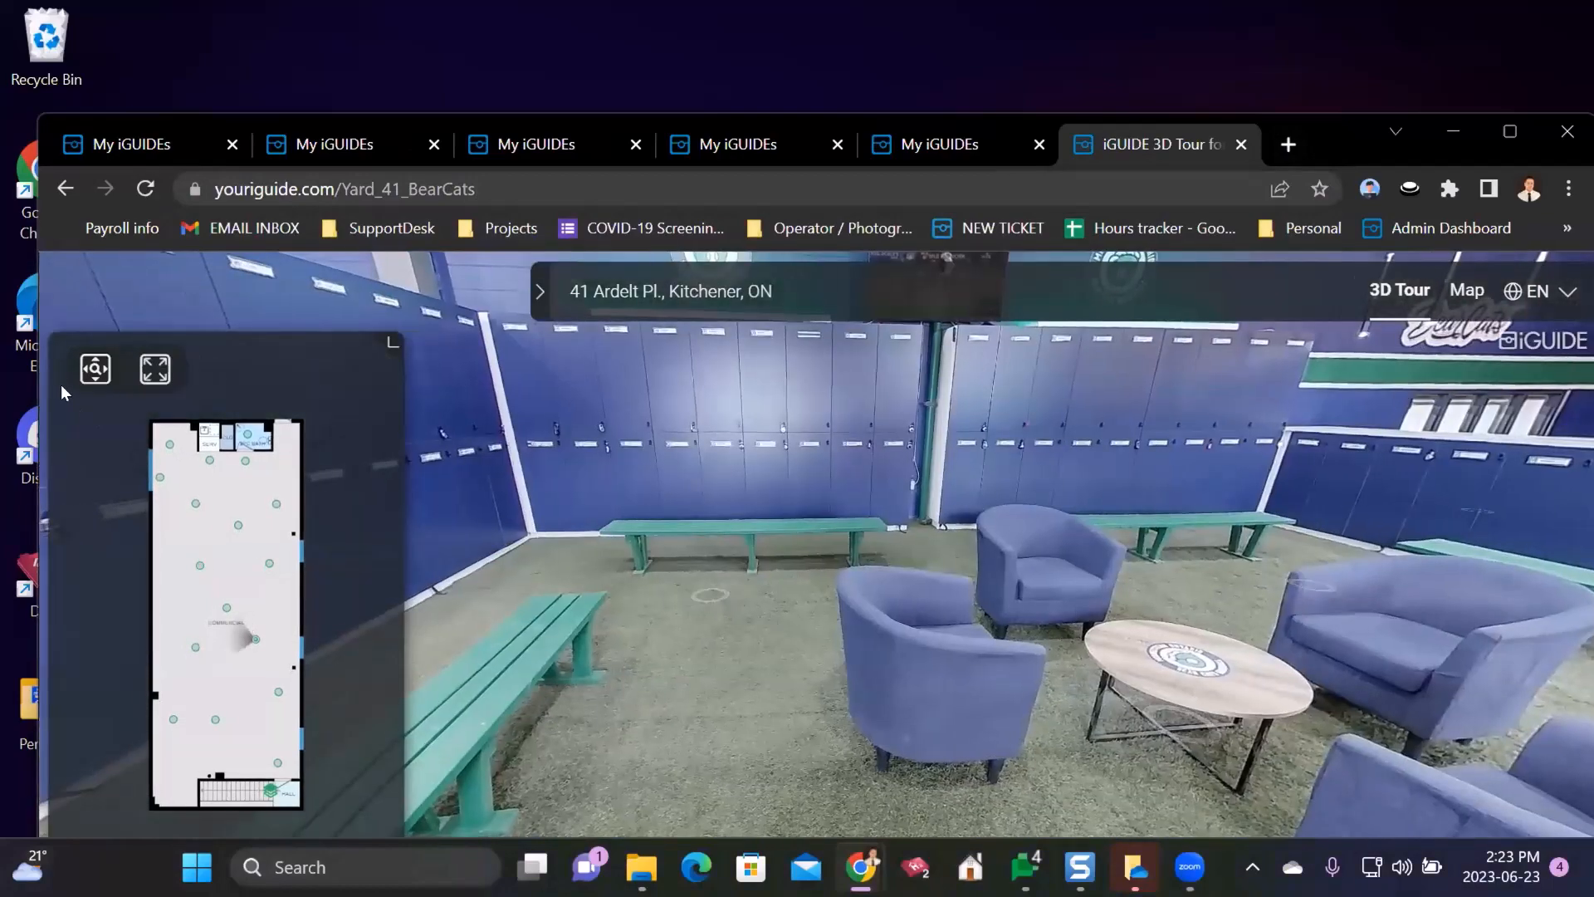
pyautogui.doubleClick(1352, 128)
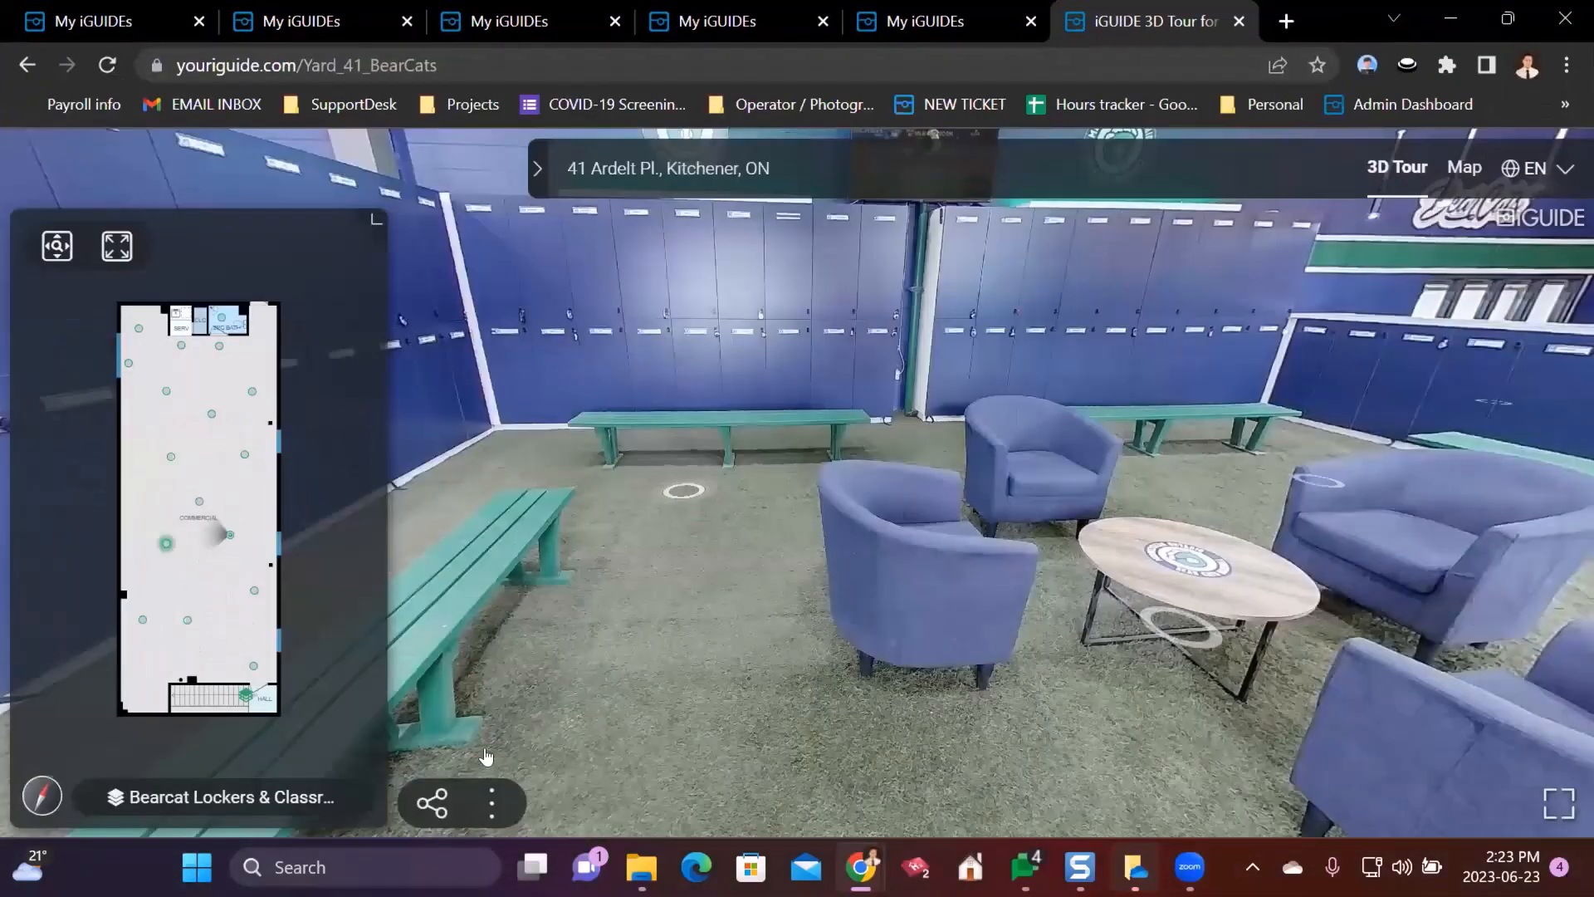
# - Copy the BearCats tour's public link and return to the portal's view editor tab
pyautogui.click(427, 795)
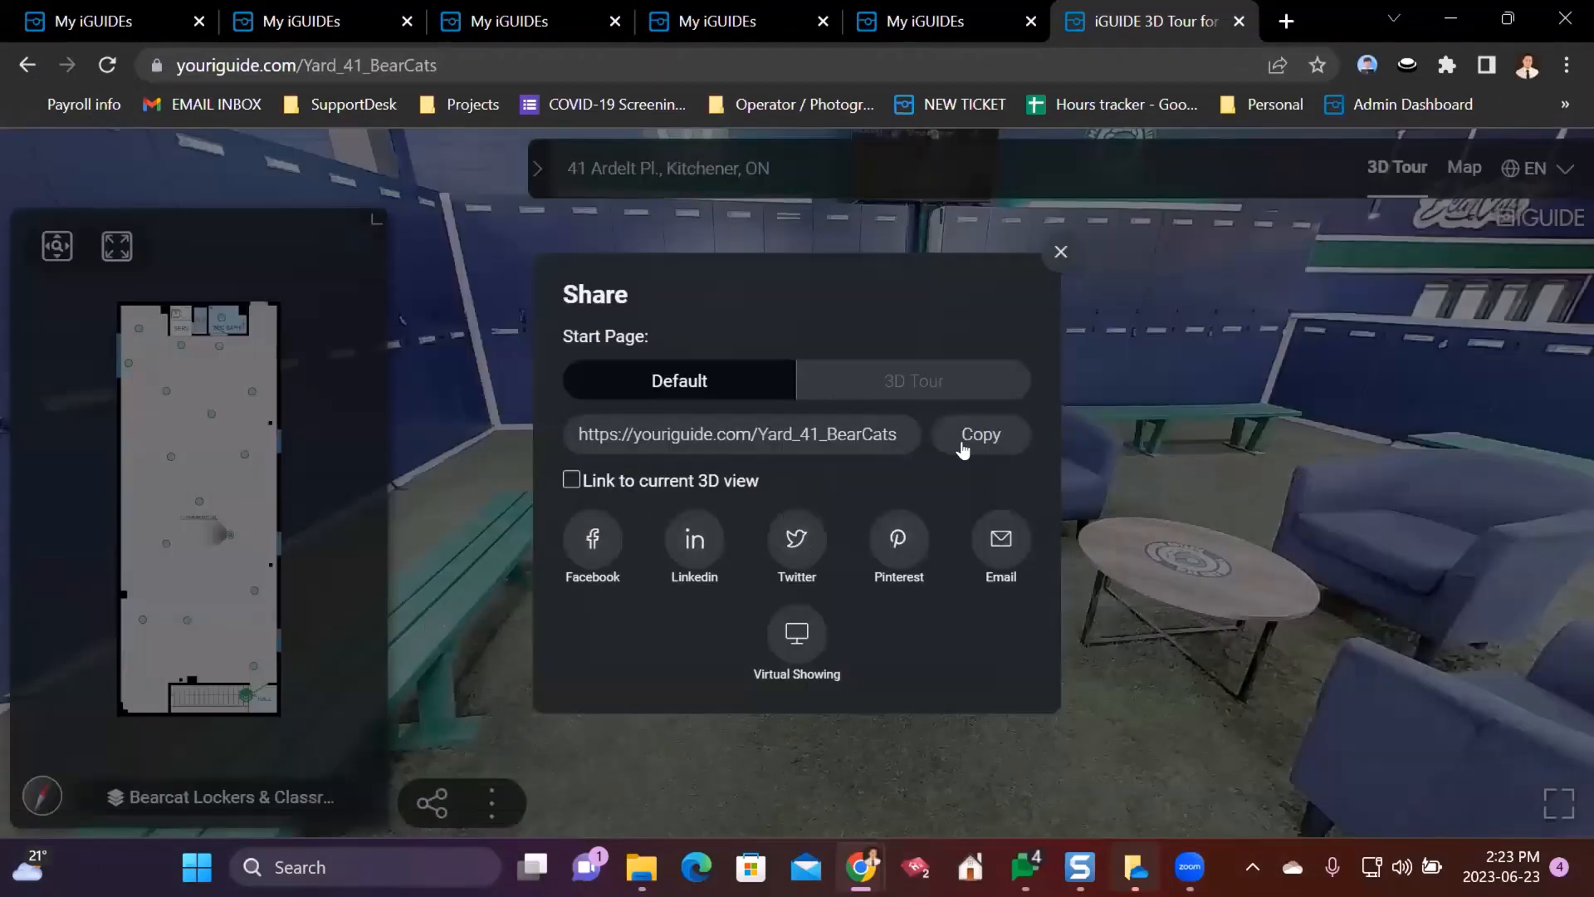
pyautogui.click(973, 440)
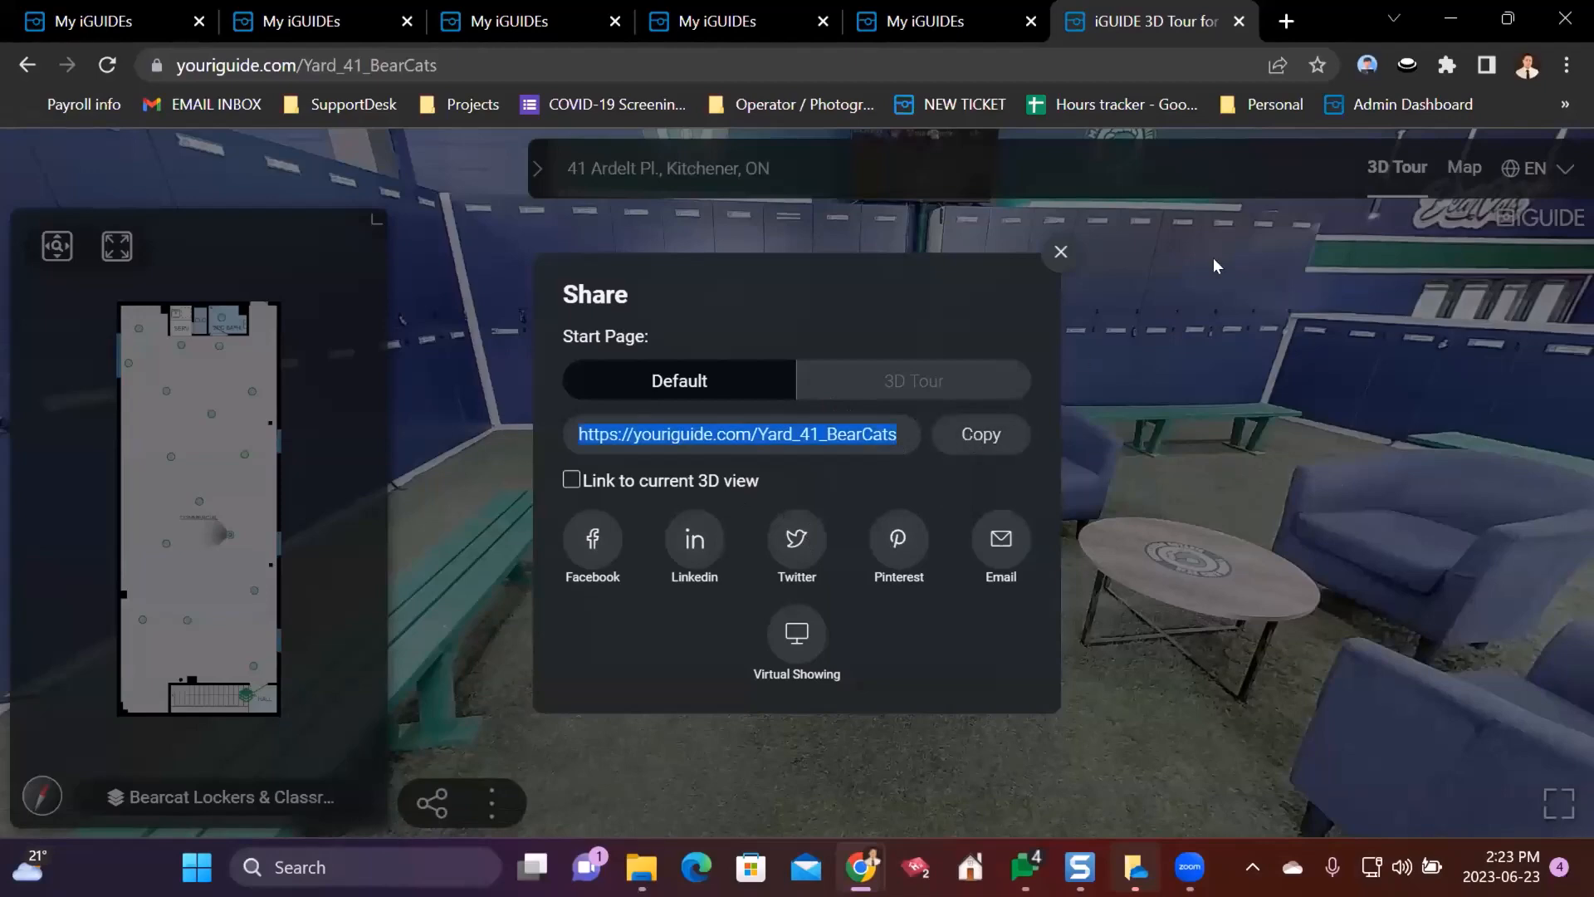
pyautogui.click(1508, 21)
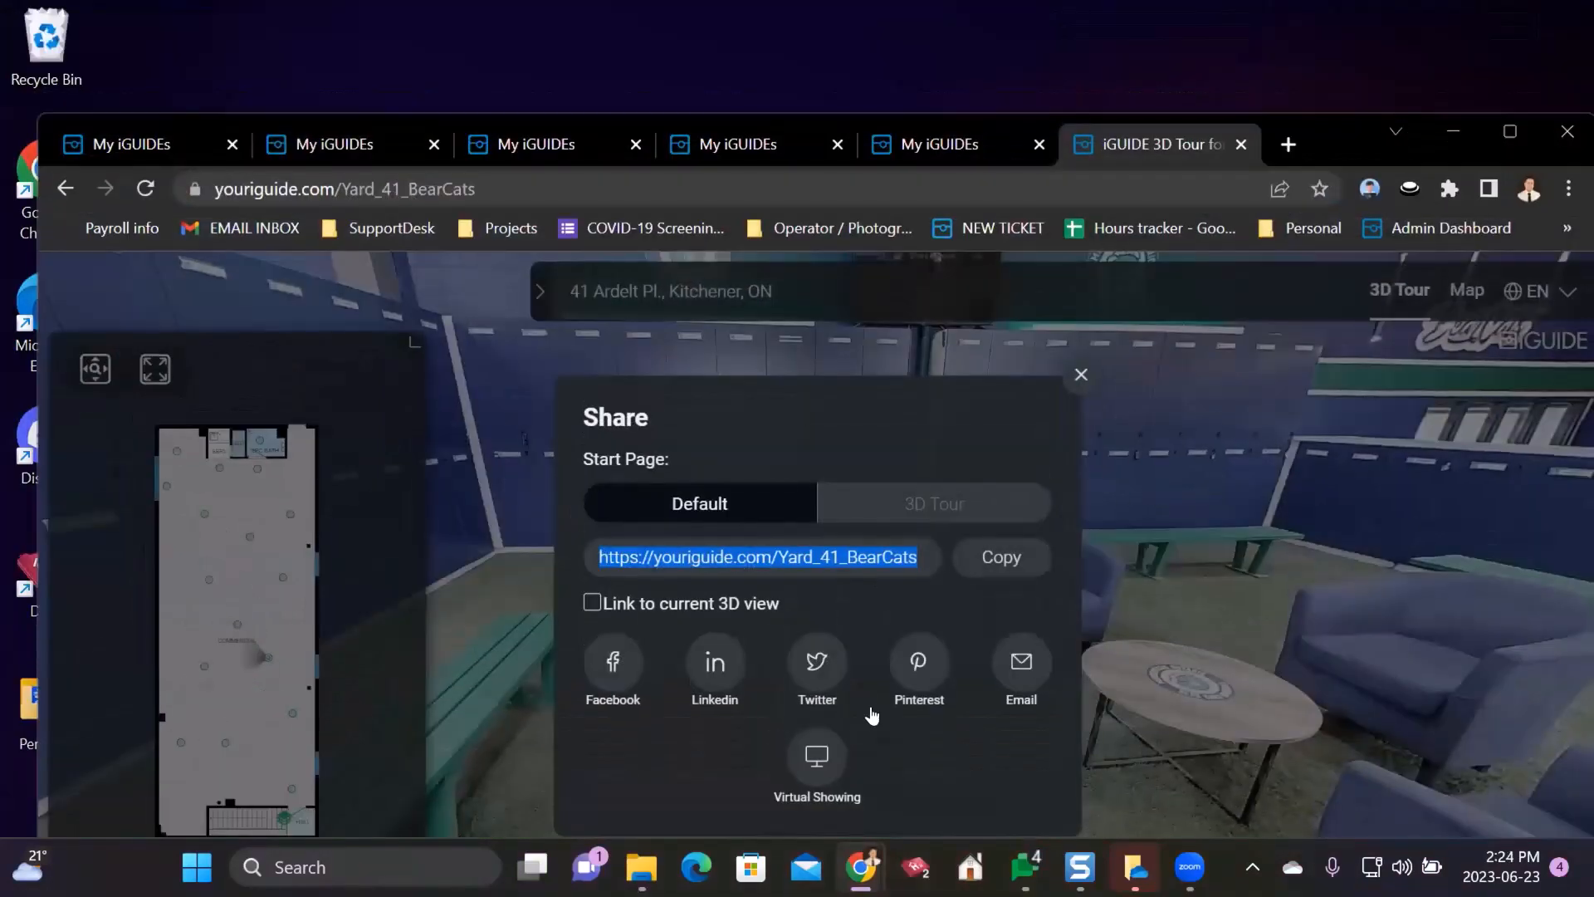
pyautogui.click(1080, 375)
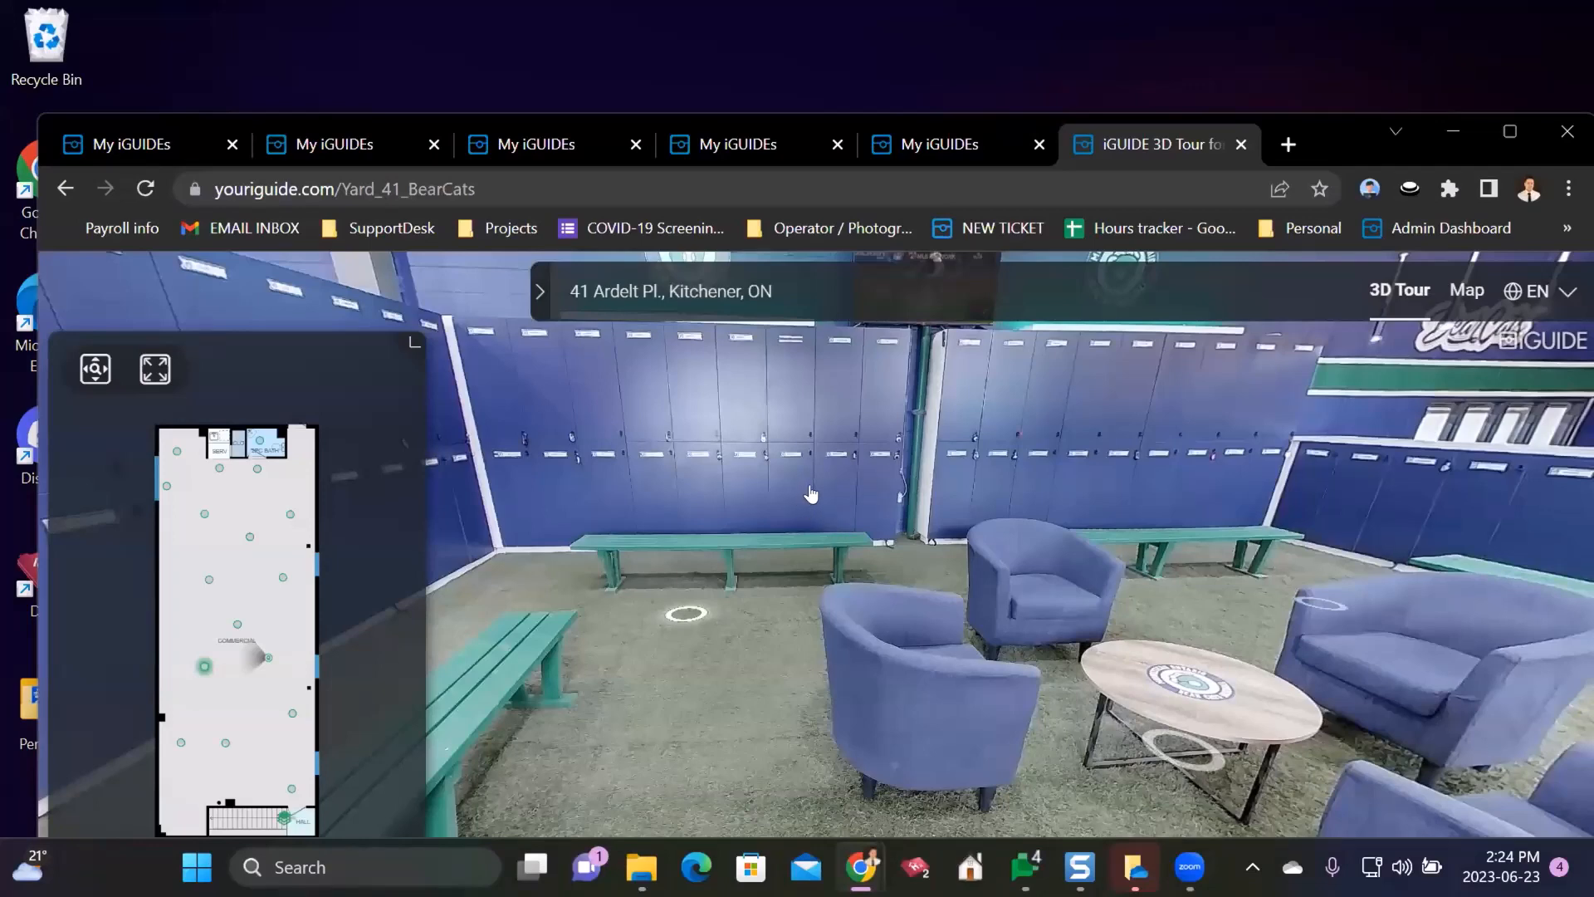
pyautogui.click(732, 131)
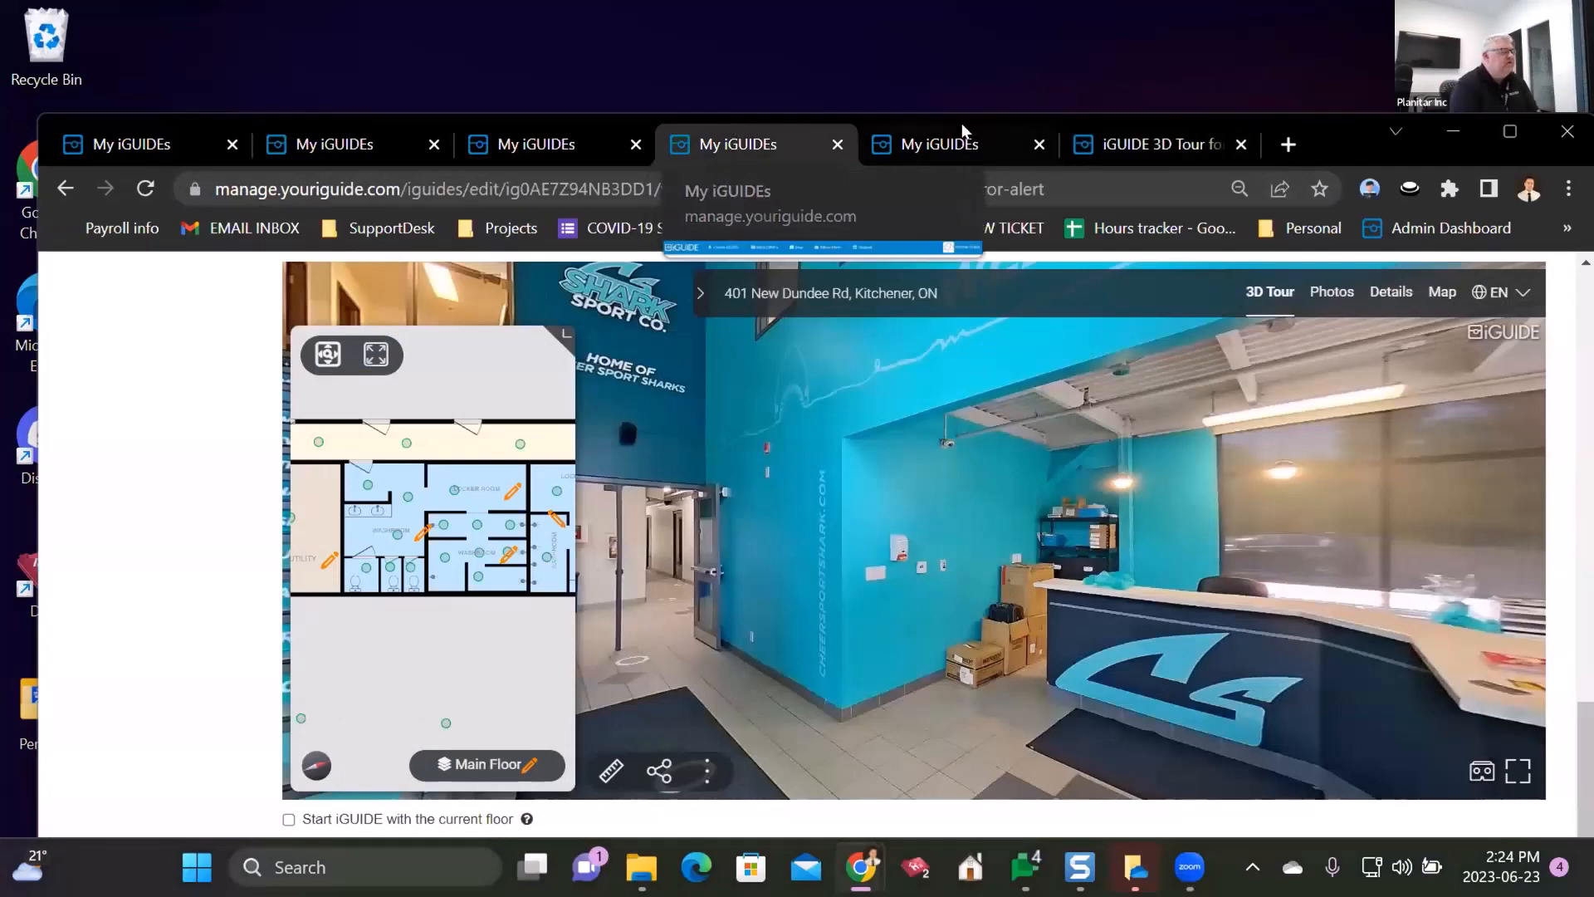
pyautogui.click(536, 146)
pyautogui.click(397, 138)
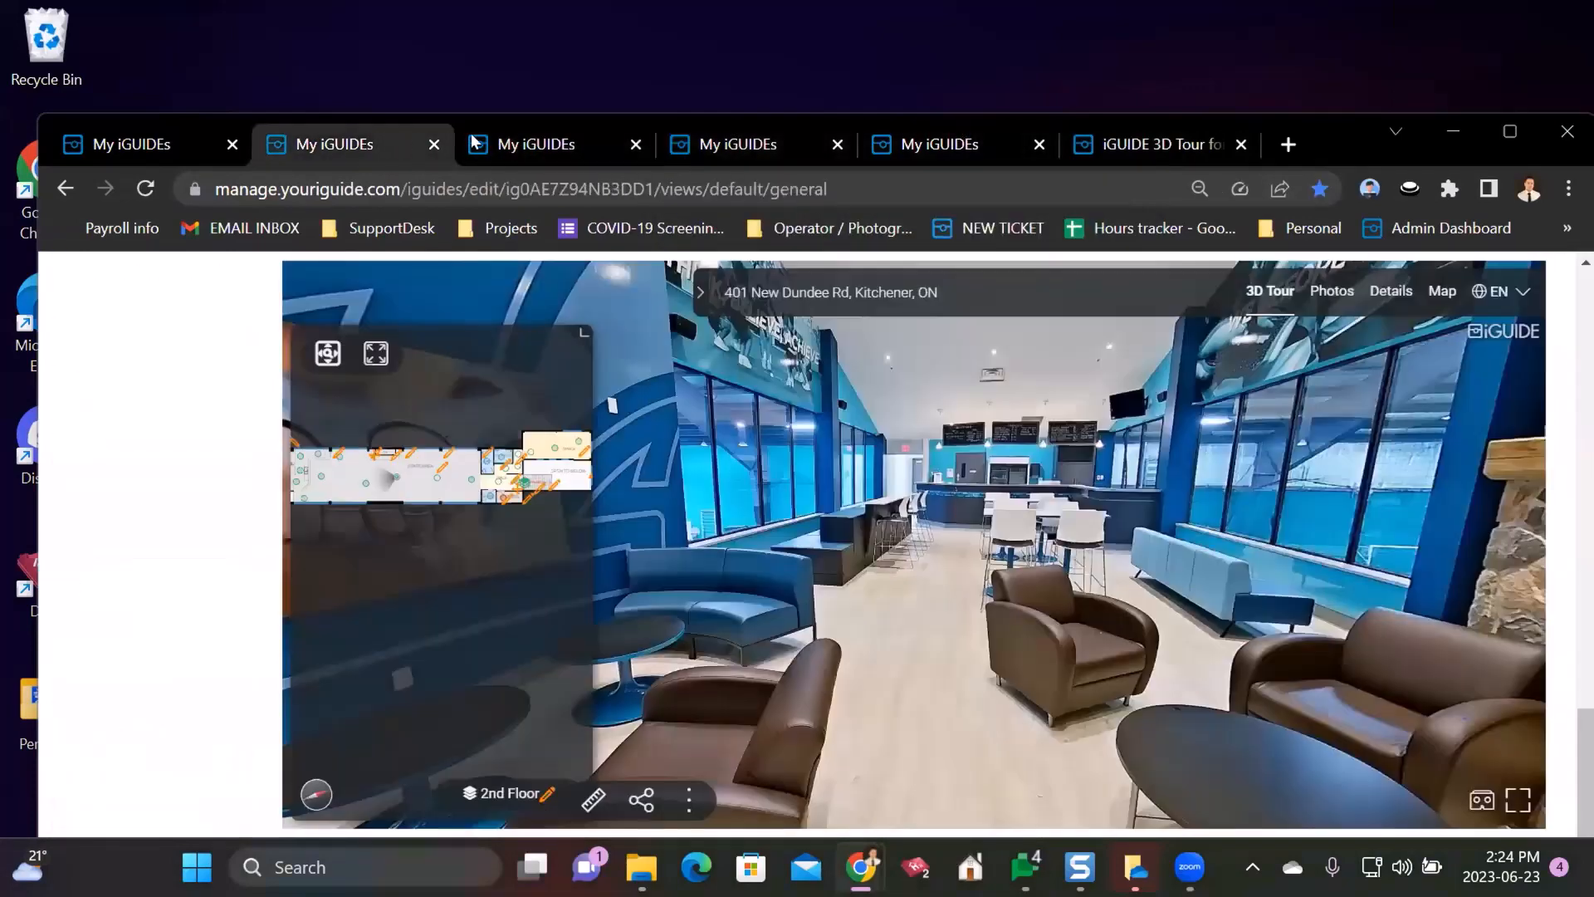
pyautogui.click(475, 143)
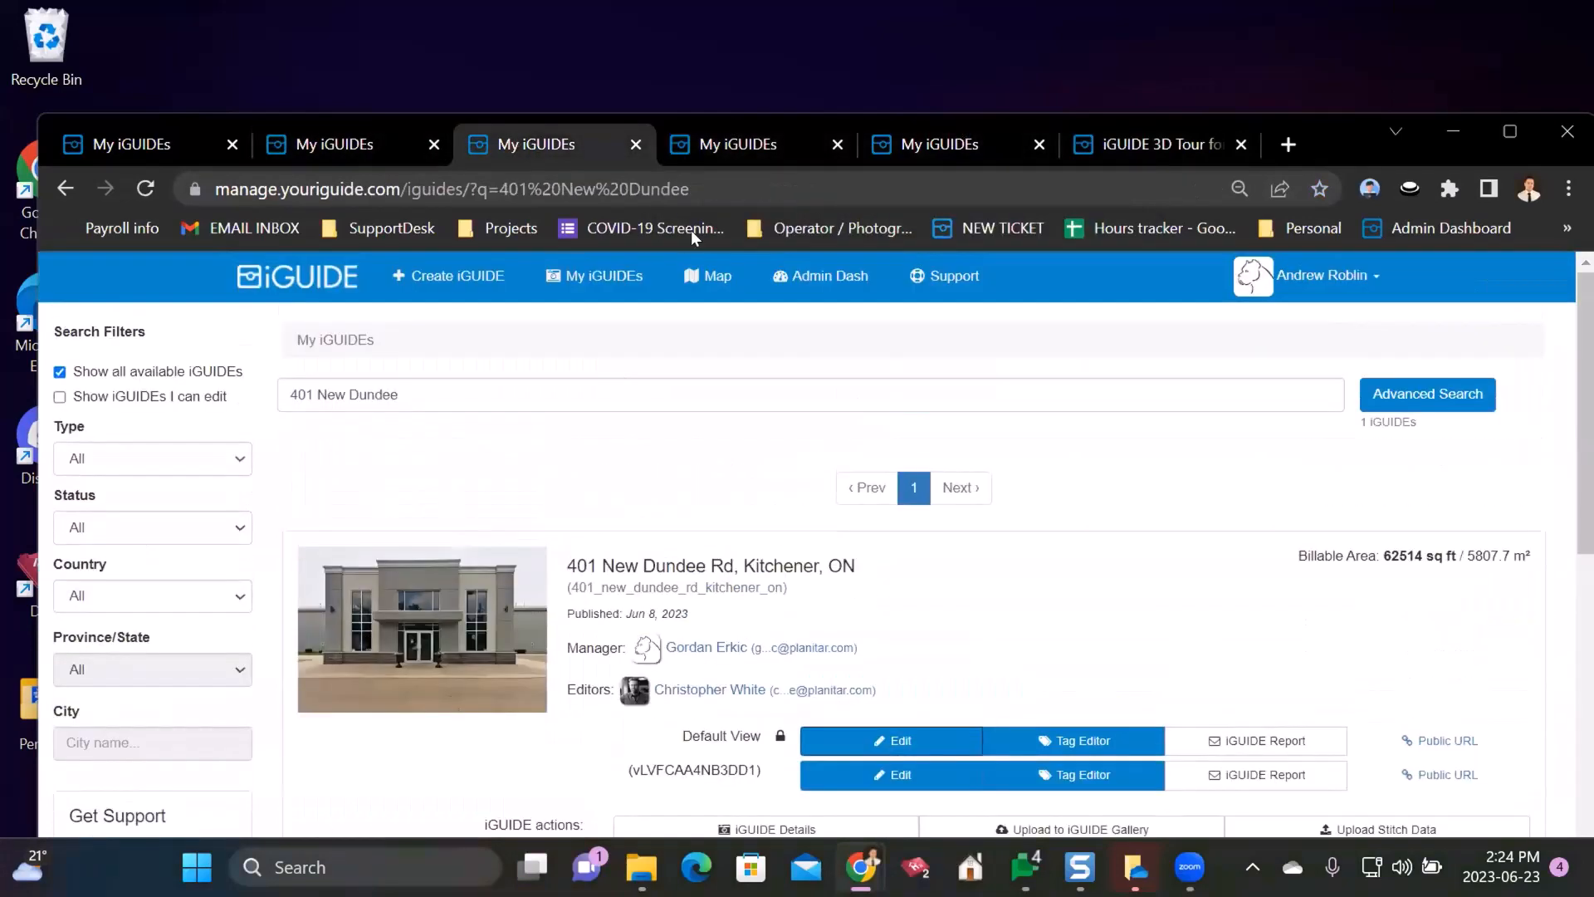
pyautogui.click(71, 182)
pyautogui.scroll(12, 435, 323)
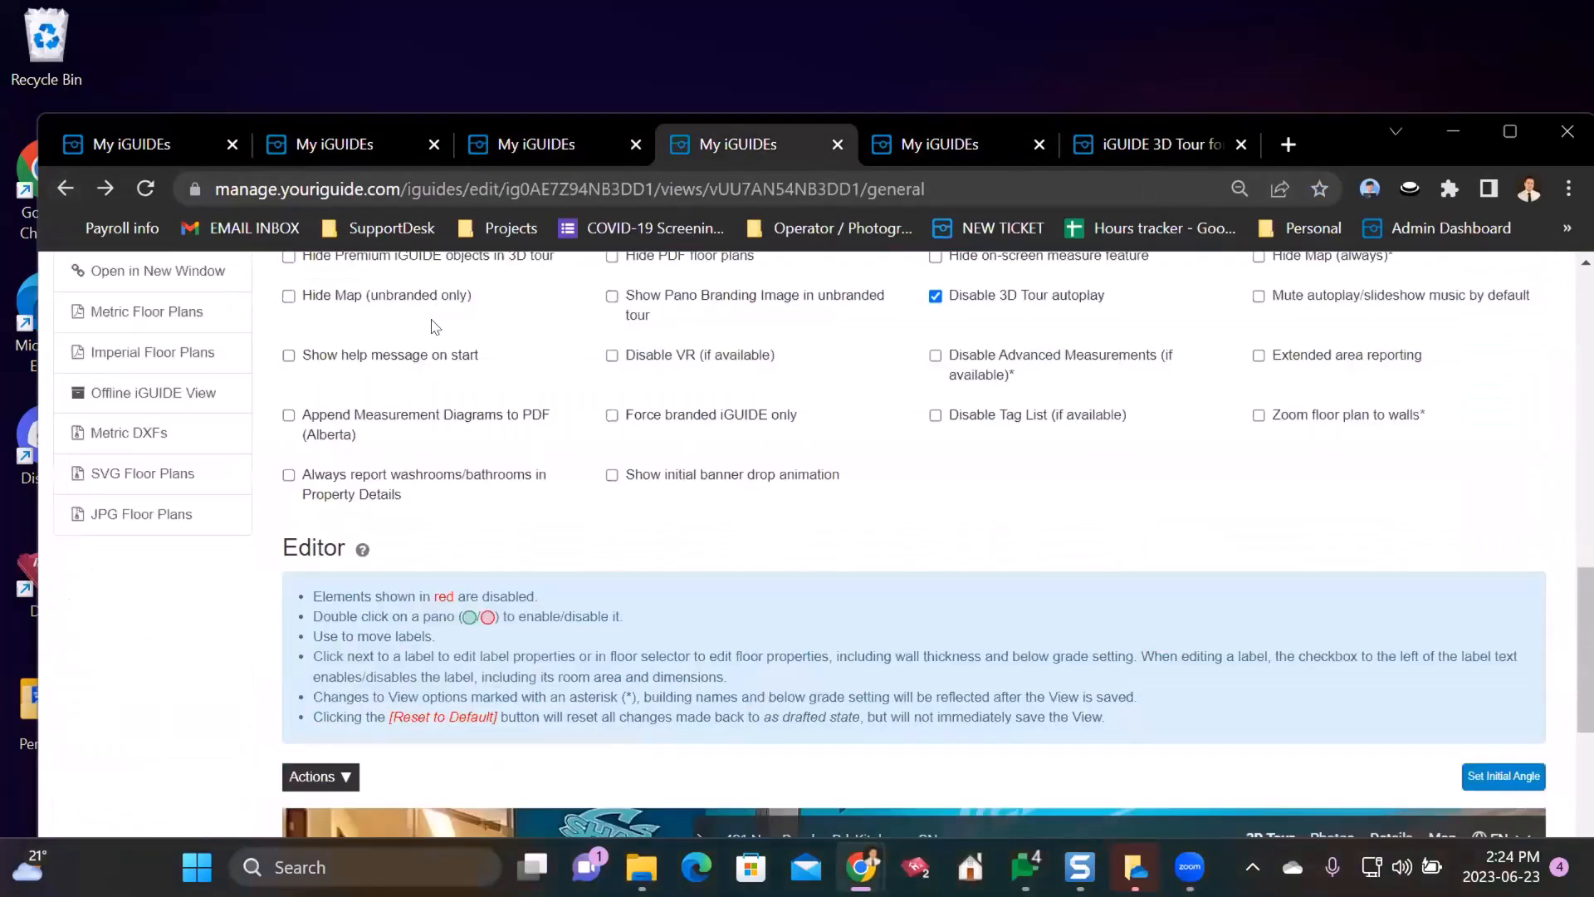
pyautogui.click(448, 340)
pyautogui.scroll(-15, 831, 540)
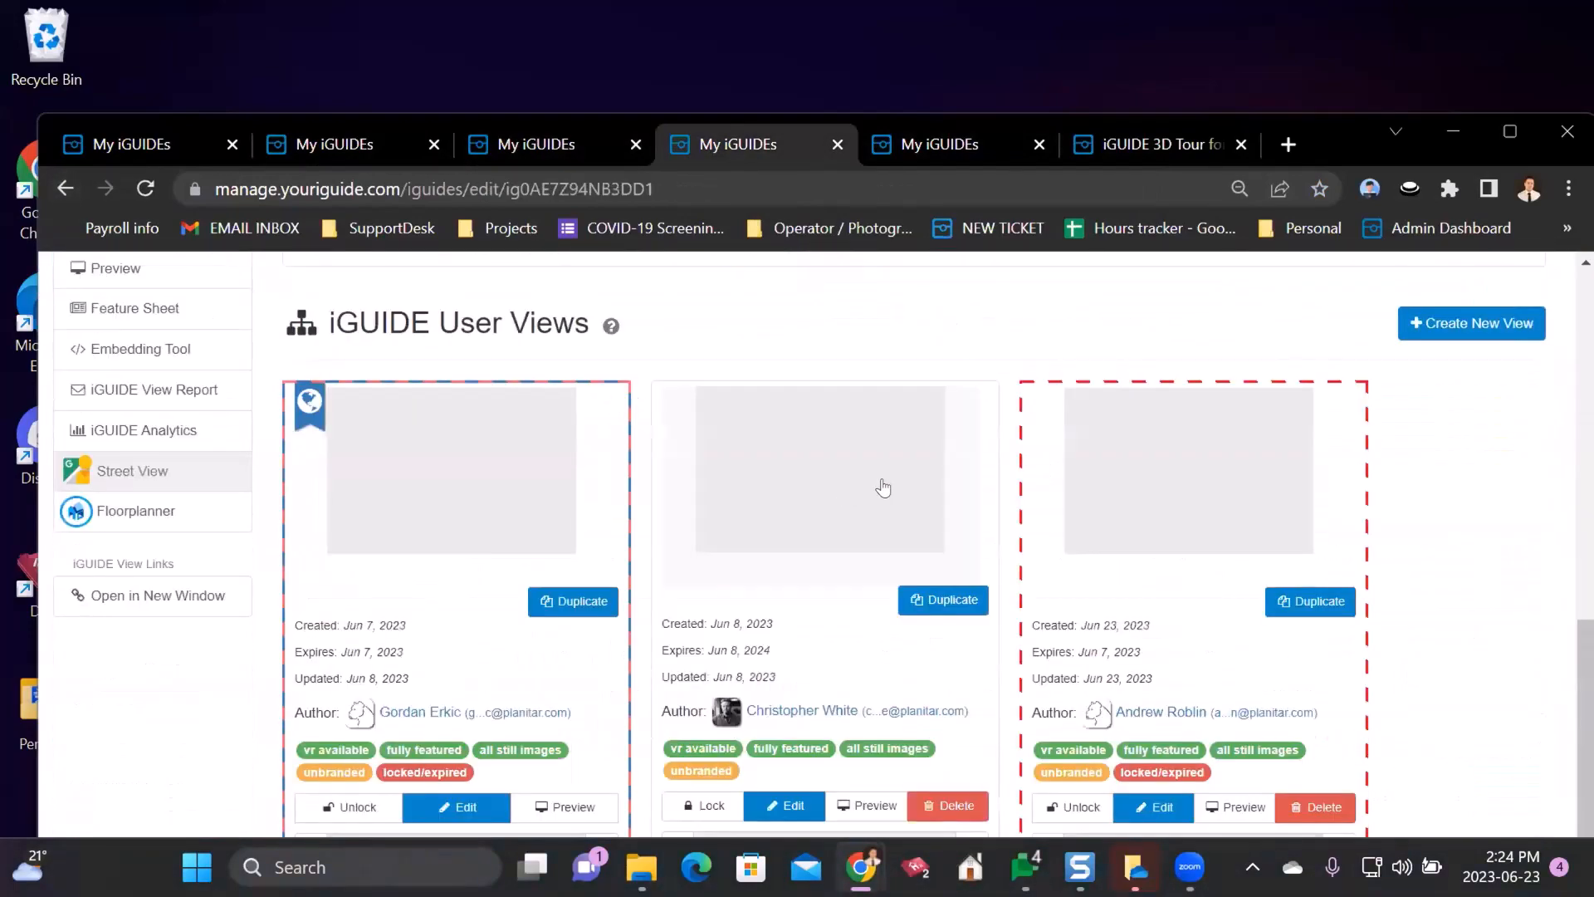
pyautogui.scroll(-1, 1426, 505)
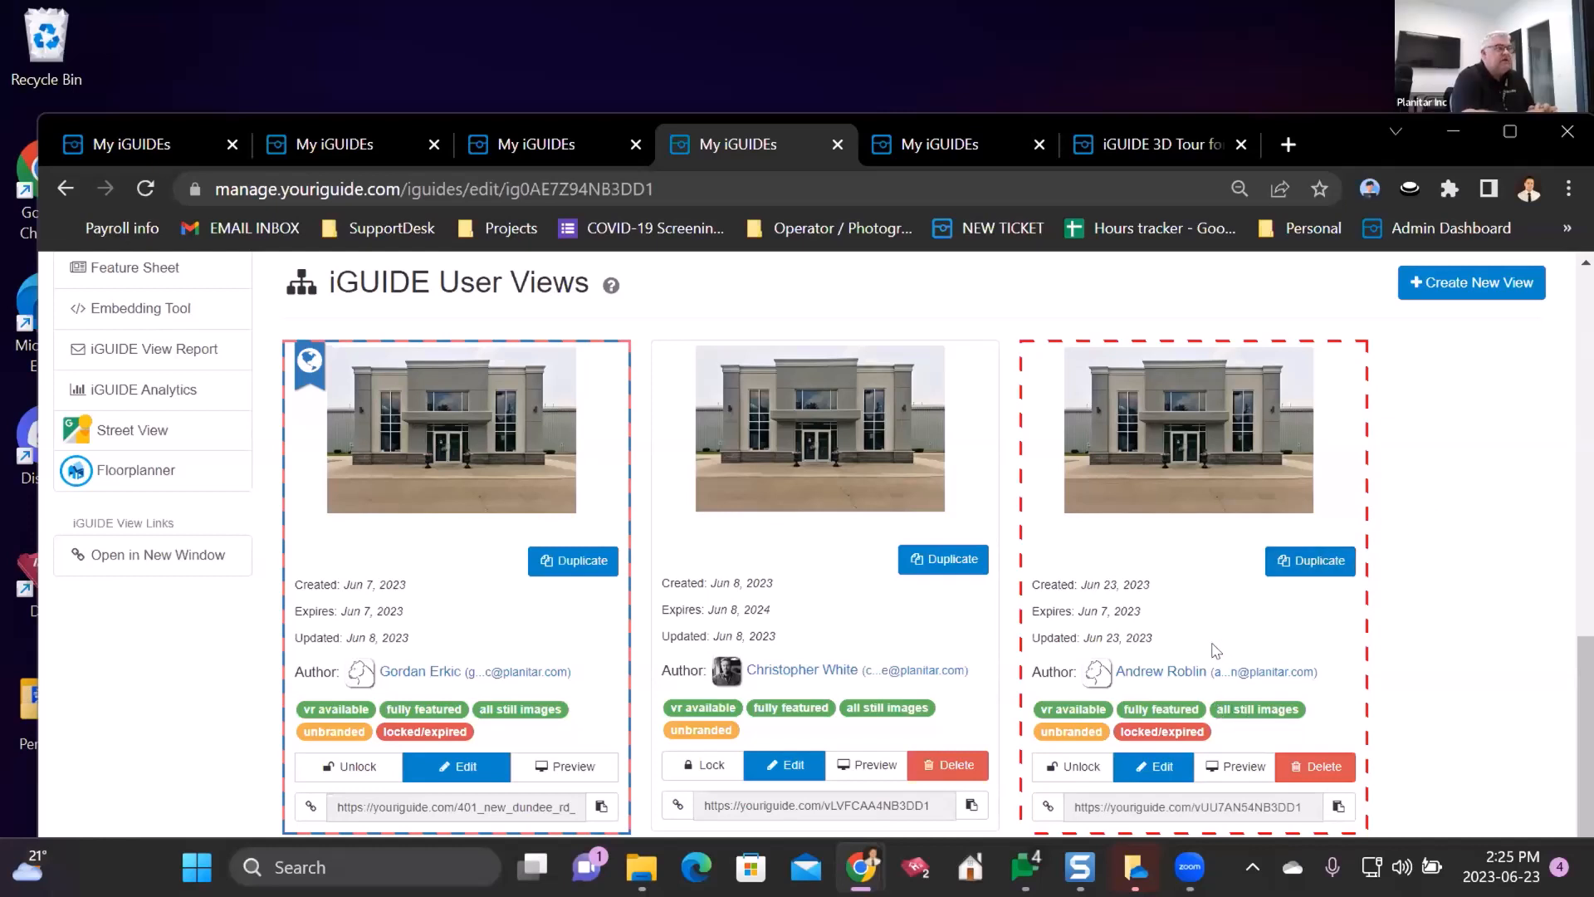
pyautogui.click(1150, 768)
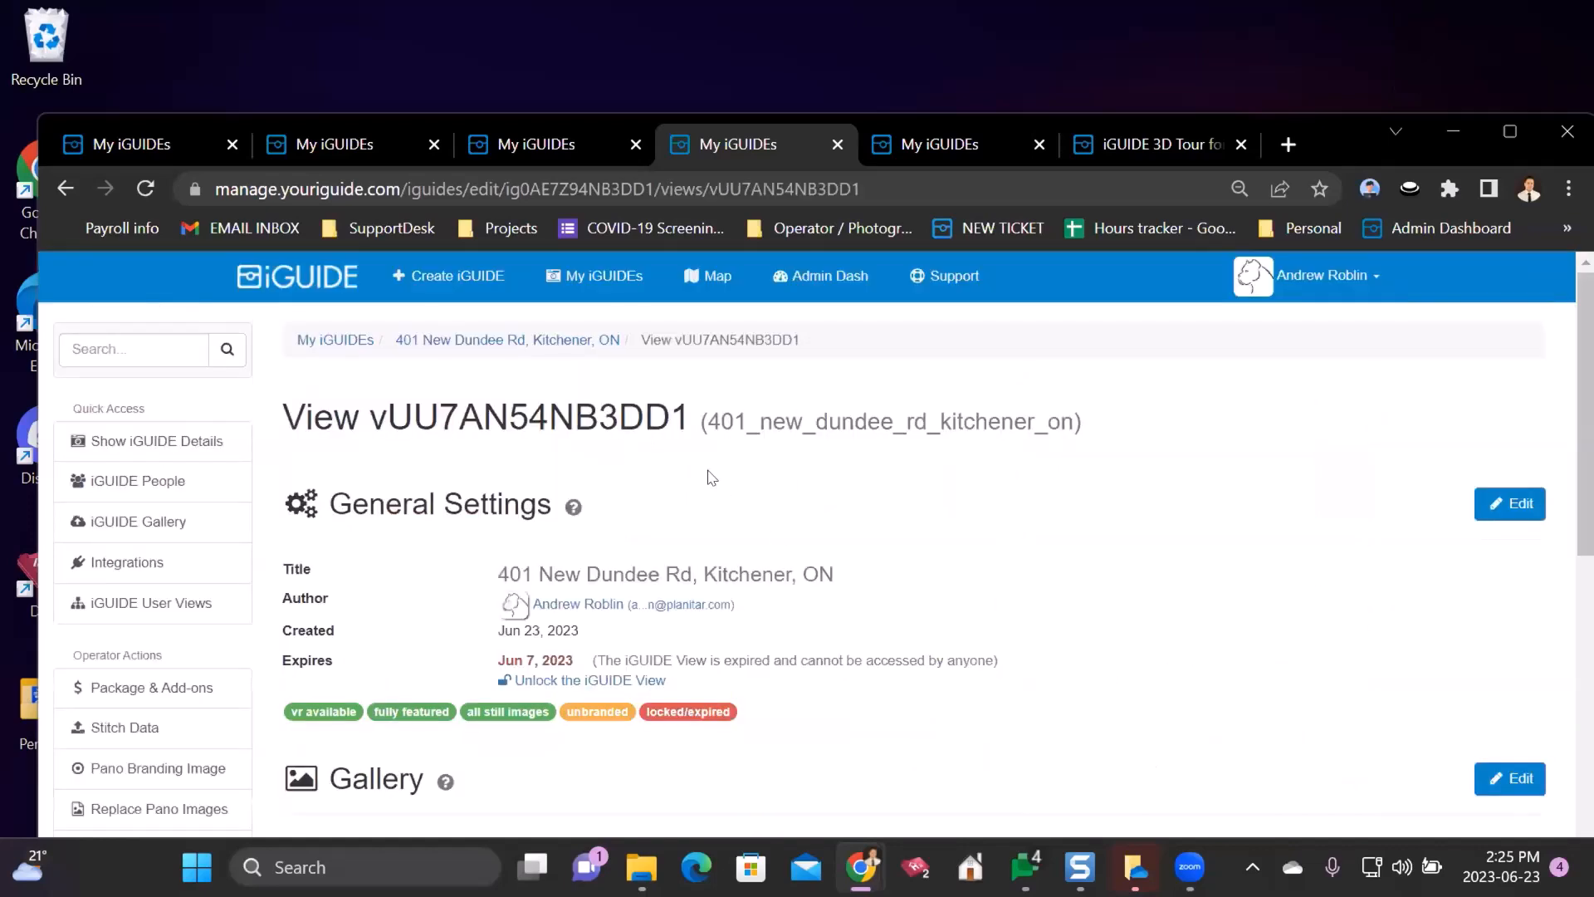
pyautogui.scroll(2, 717, 436)
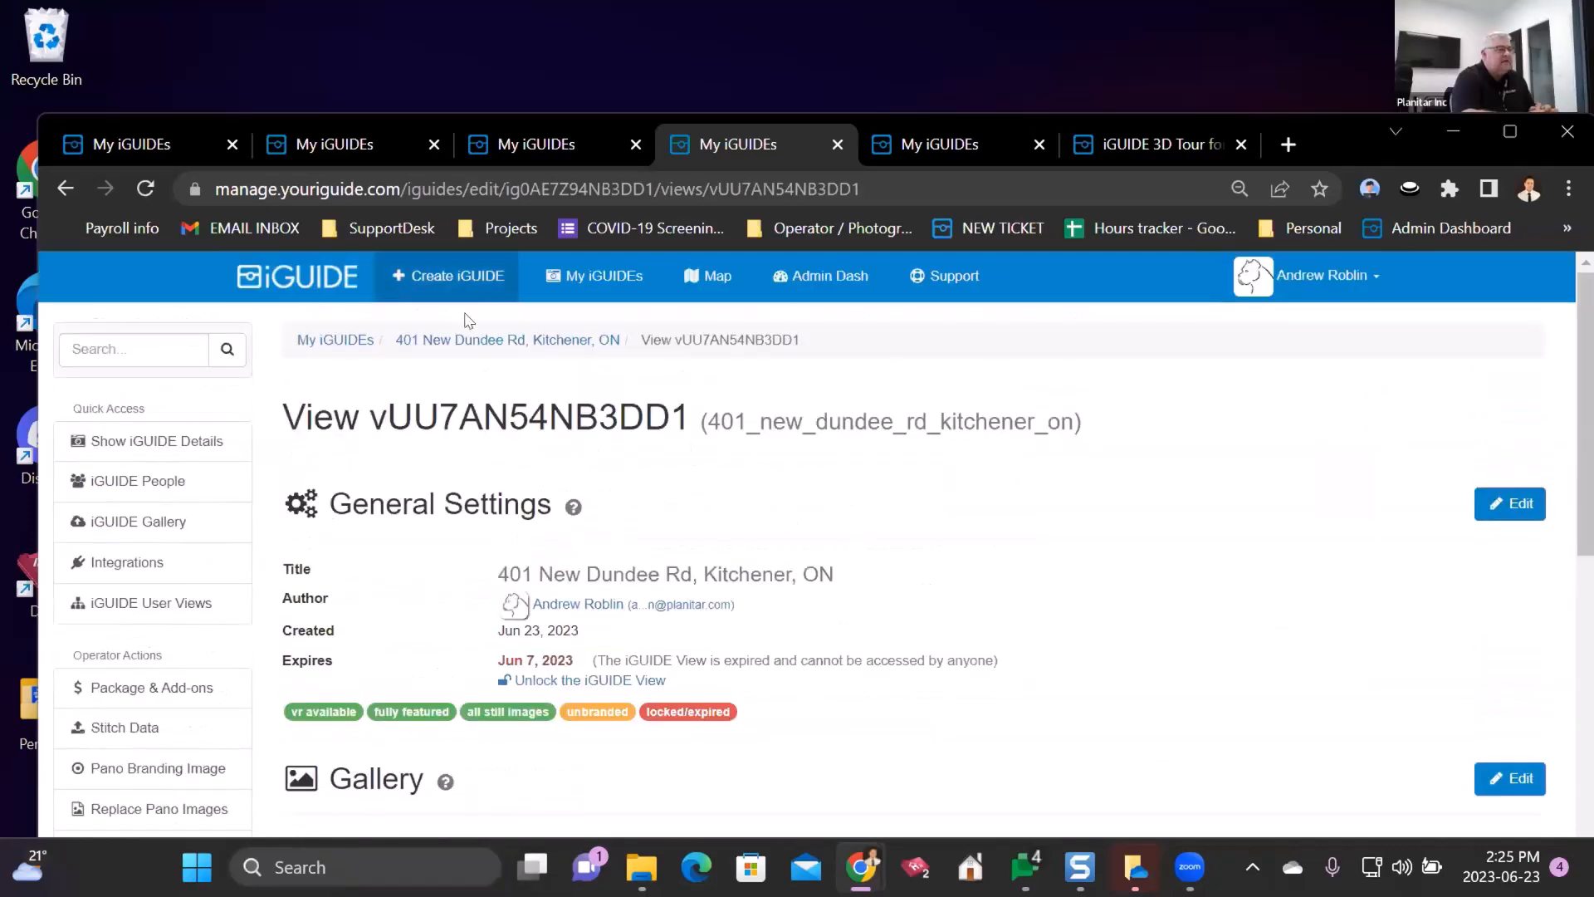
pyautogui.click(454, 340)
pyautogui.scroll(-10, 1328, 573)
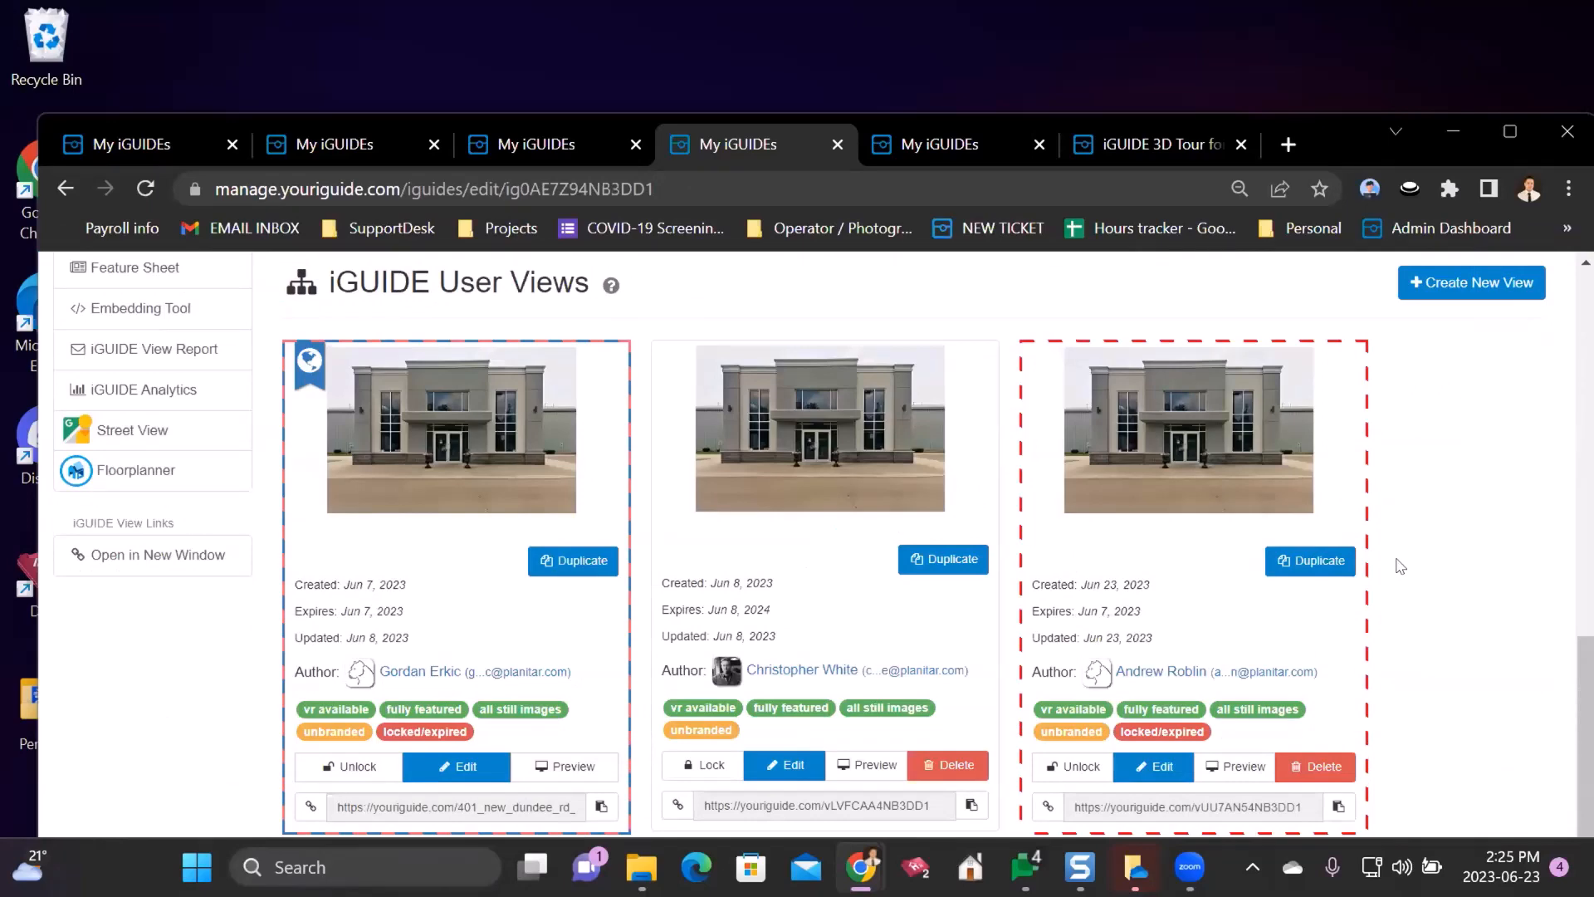
pyautogui.click(1156, 768)
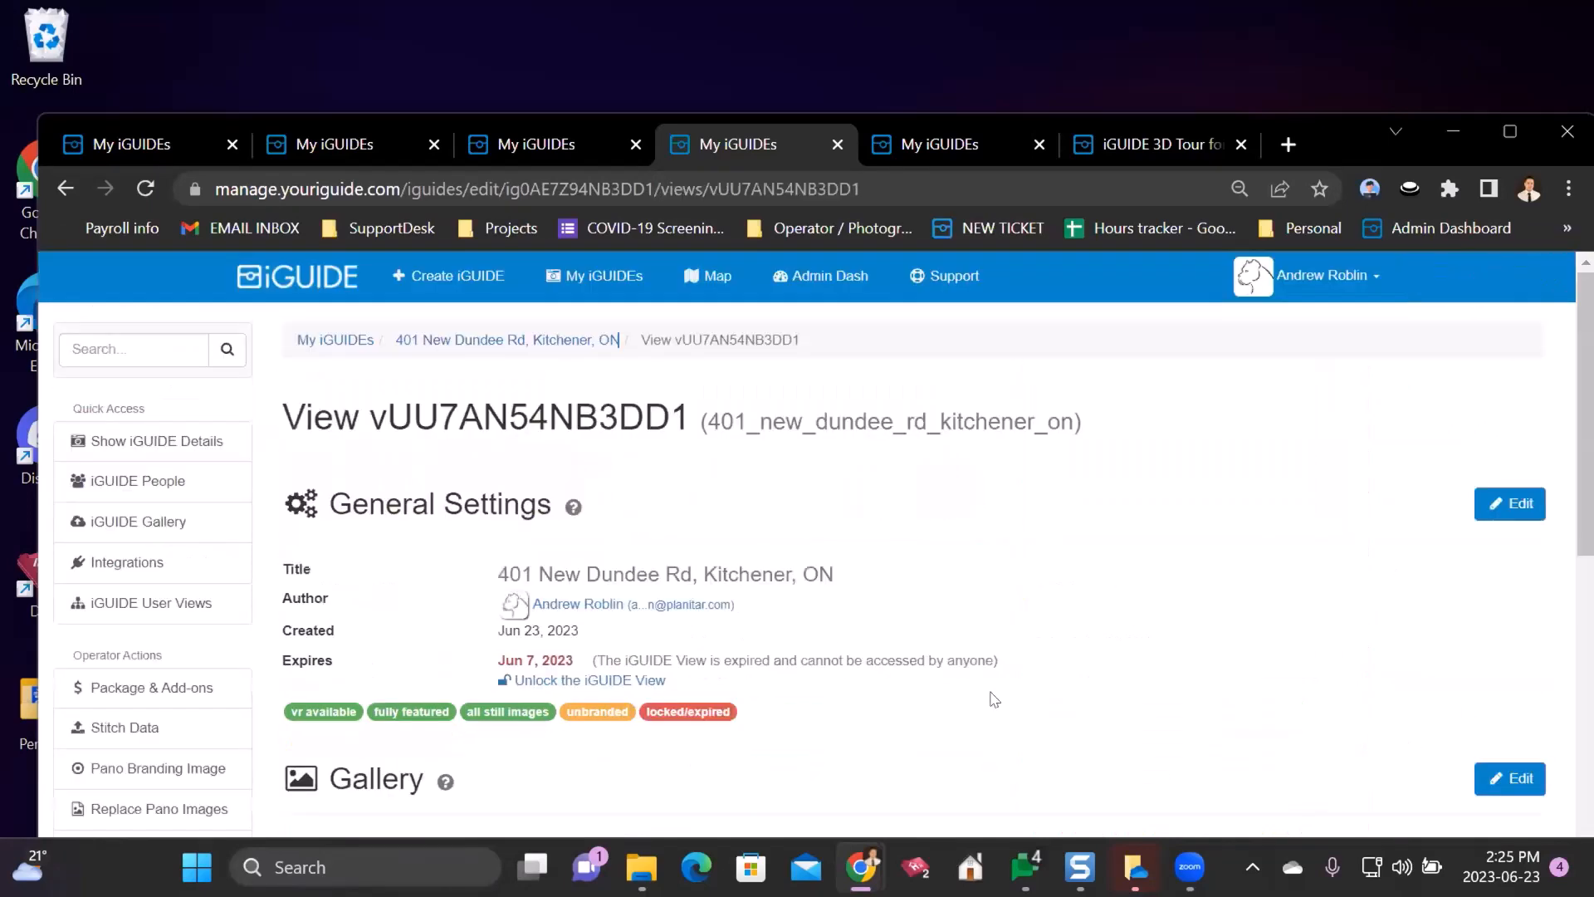
pyautogui.moveTo(354, 505); pyautogui.dragTo(536, 505)
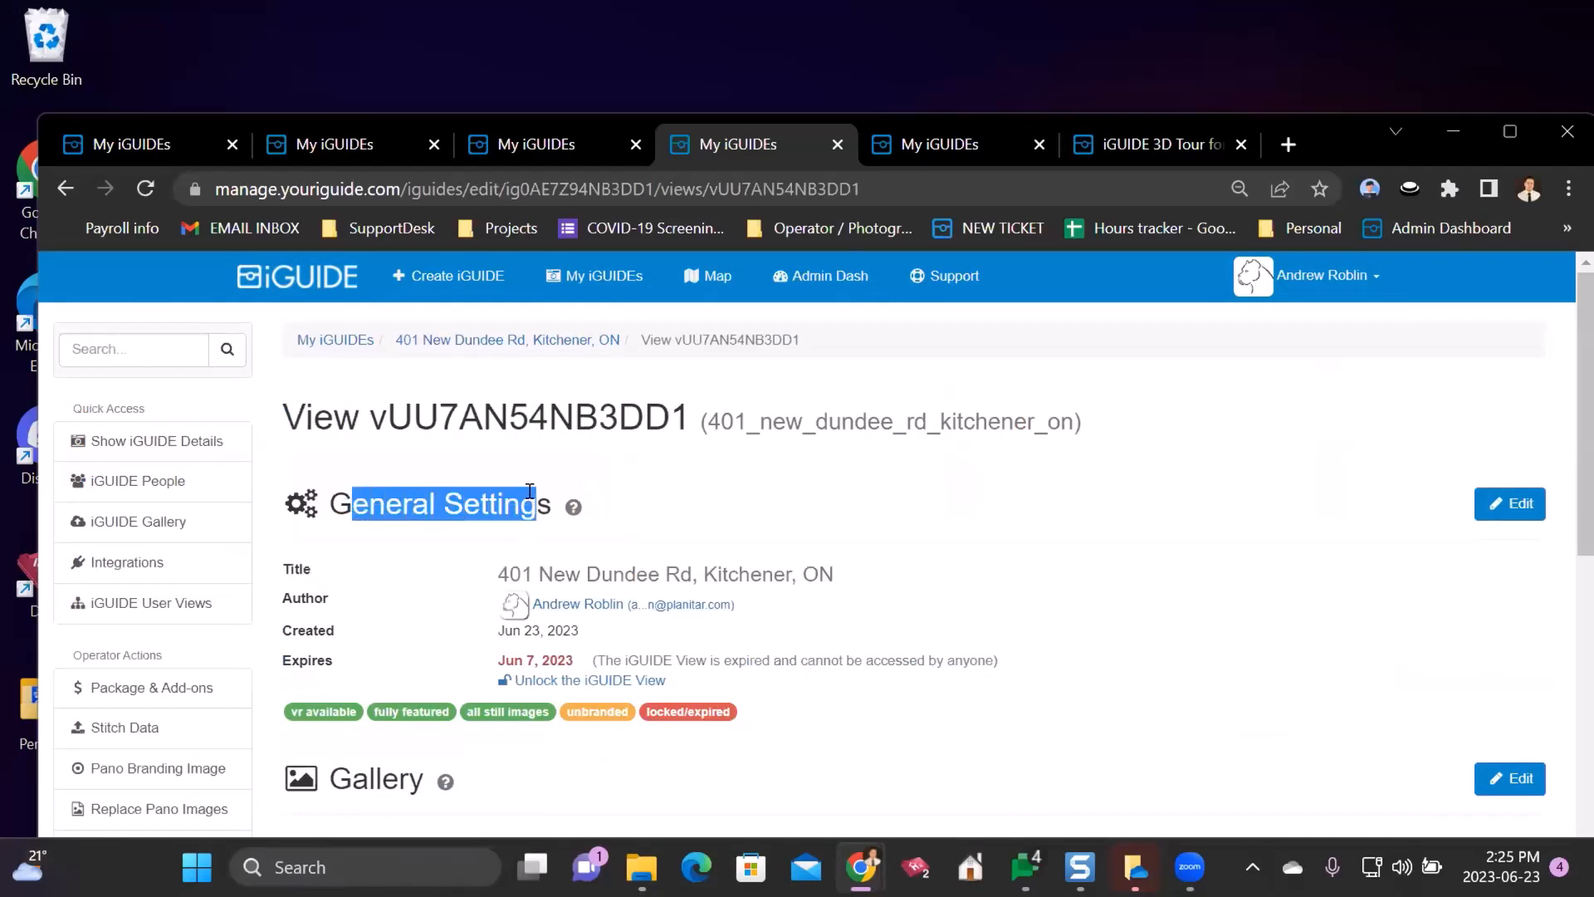
# - Edit the view and disable every Main Floor panorama with Actions > Hide All Panos, confirming
pyautogui.click(1499, 505)
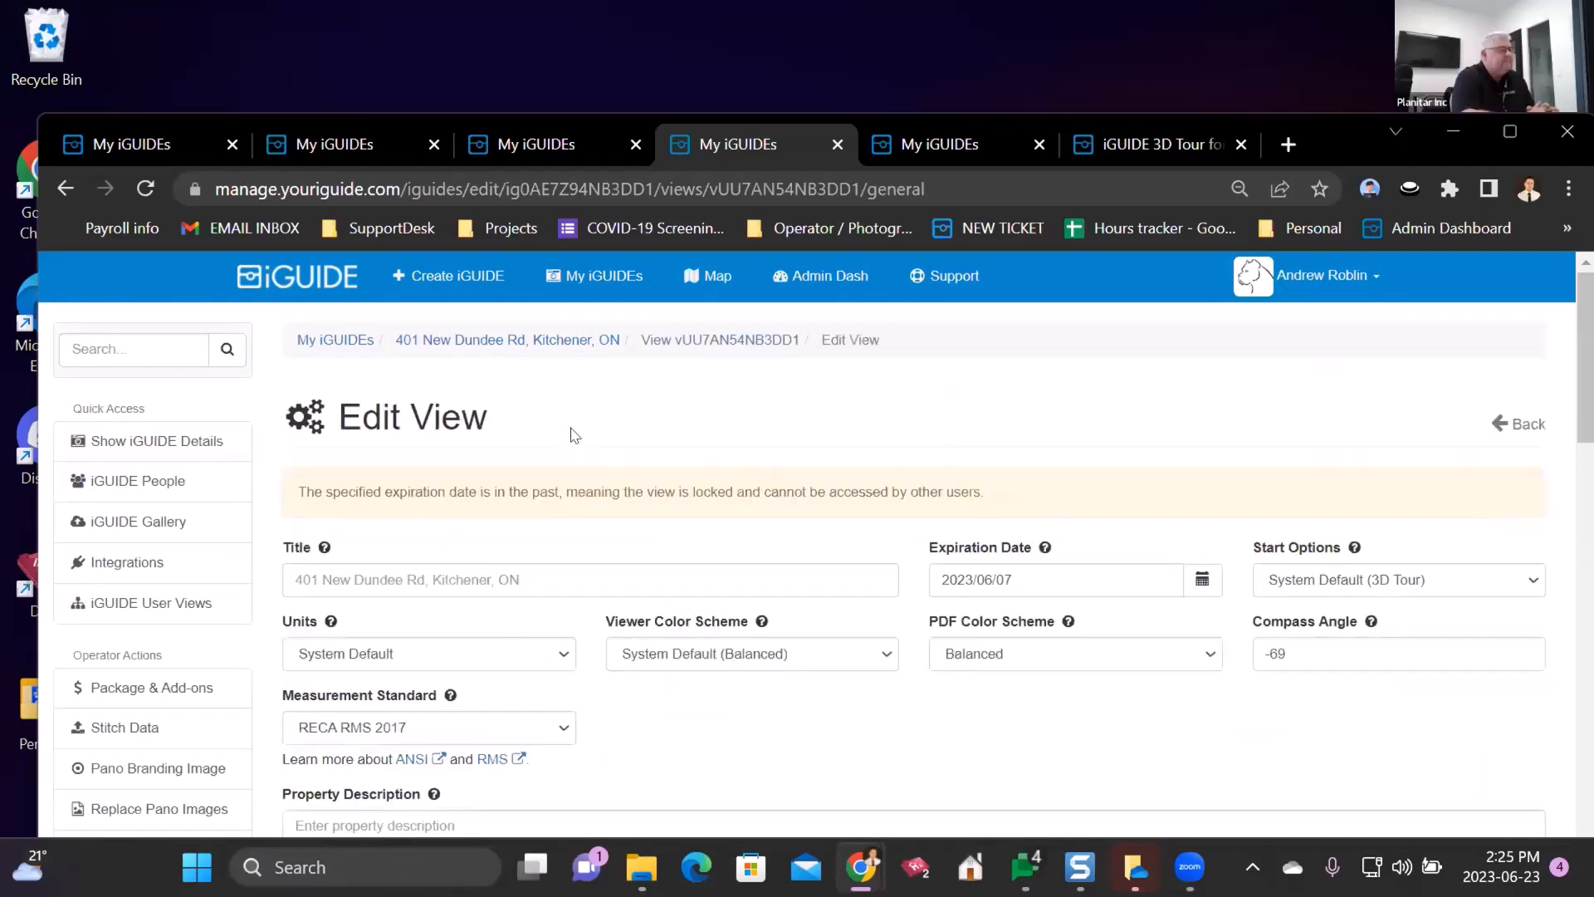
pyautogui.scroll(-5, 572, 436)
pyautogui.scroll(-10, 569, 432)
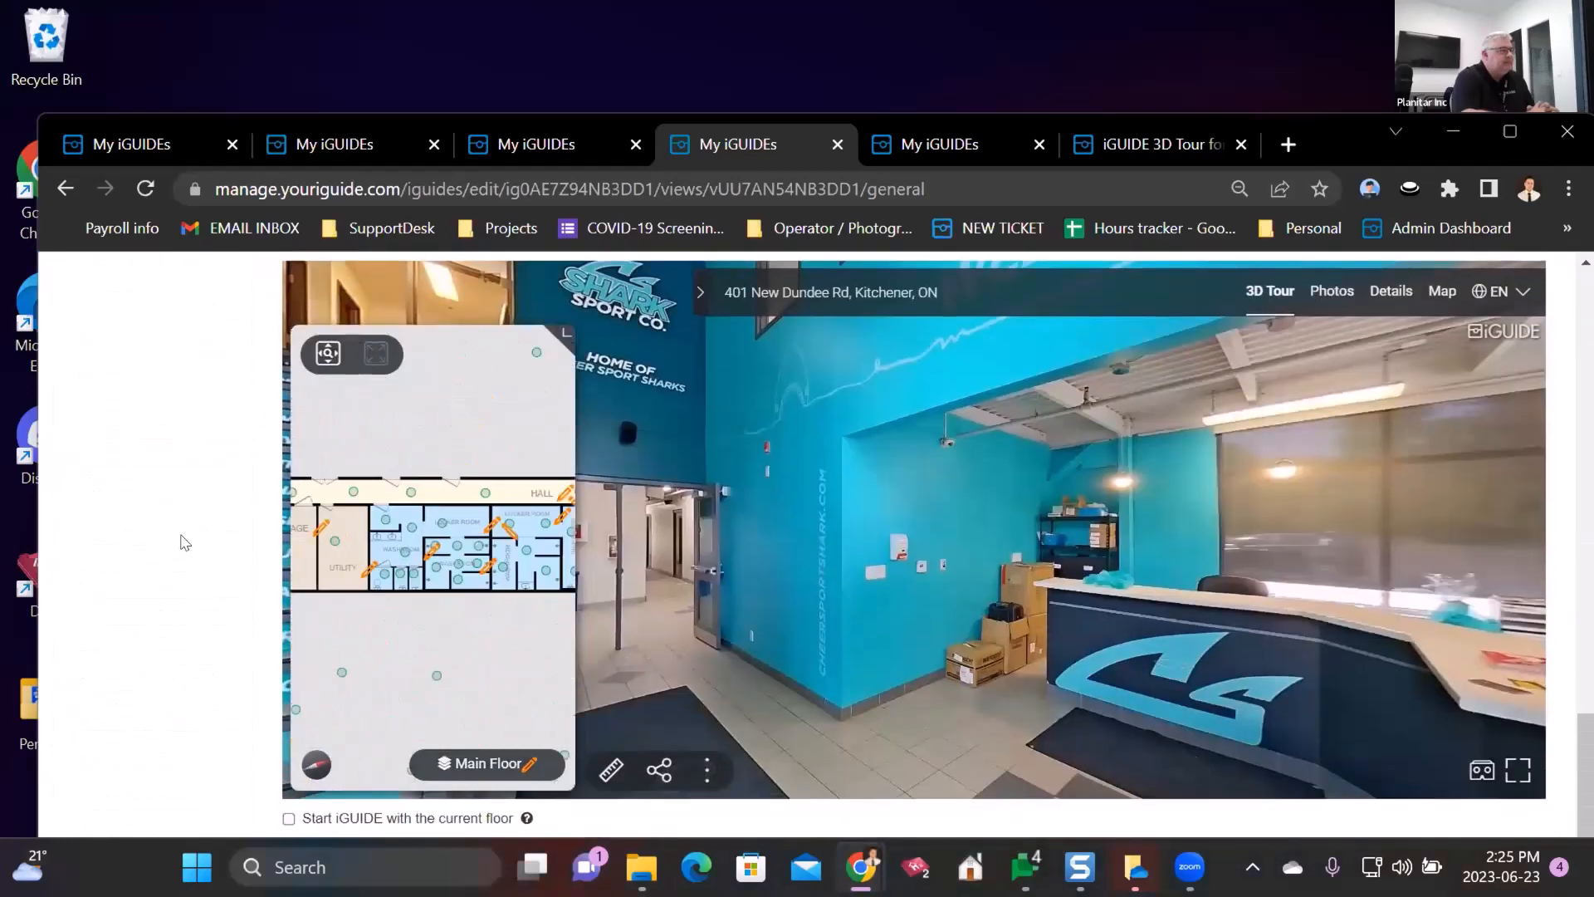
pyautogui.scroll(1, 185, 402)
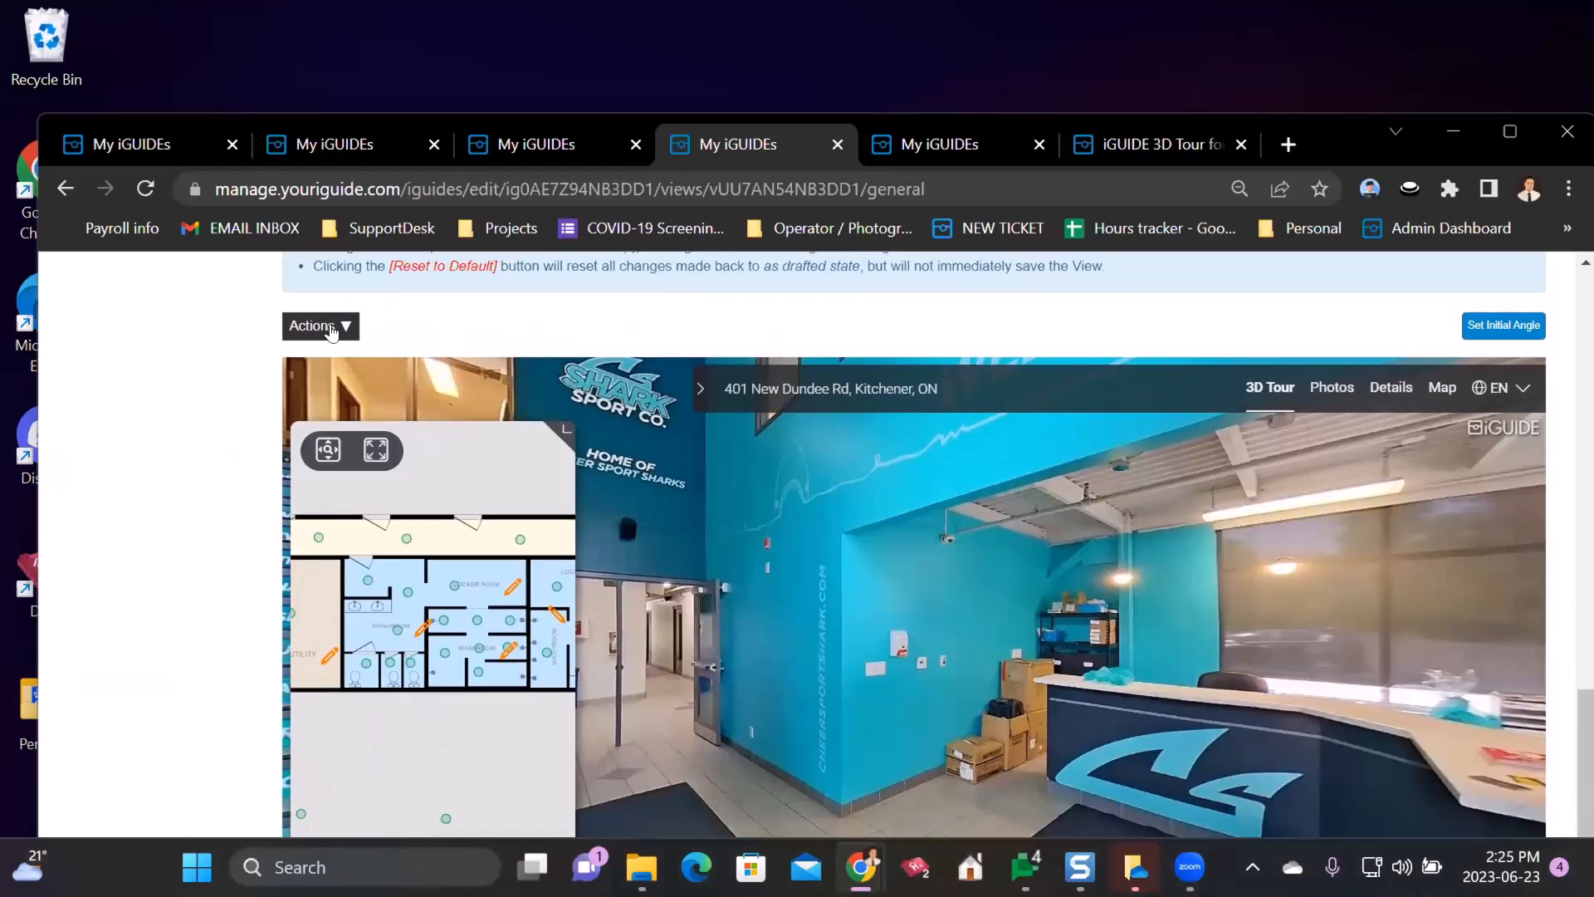
pyautogui.click(332, 332)
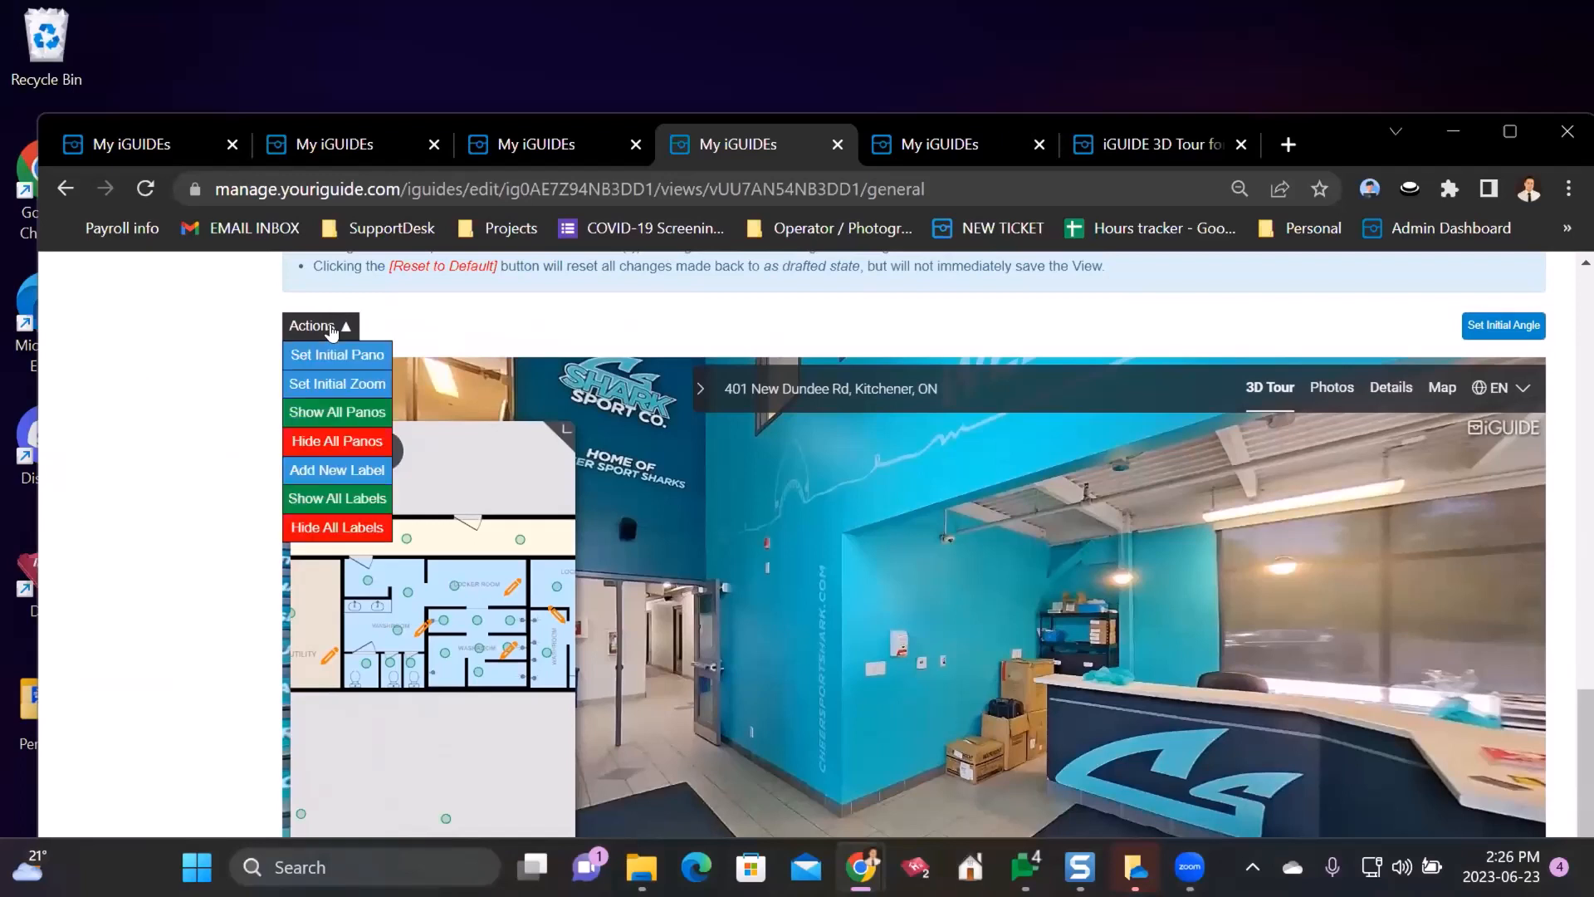
pyautogui.click(292, 440)
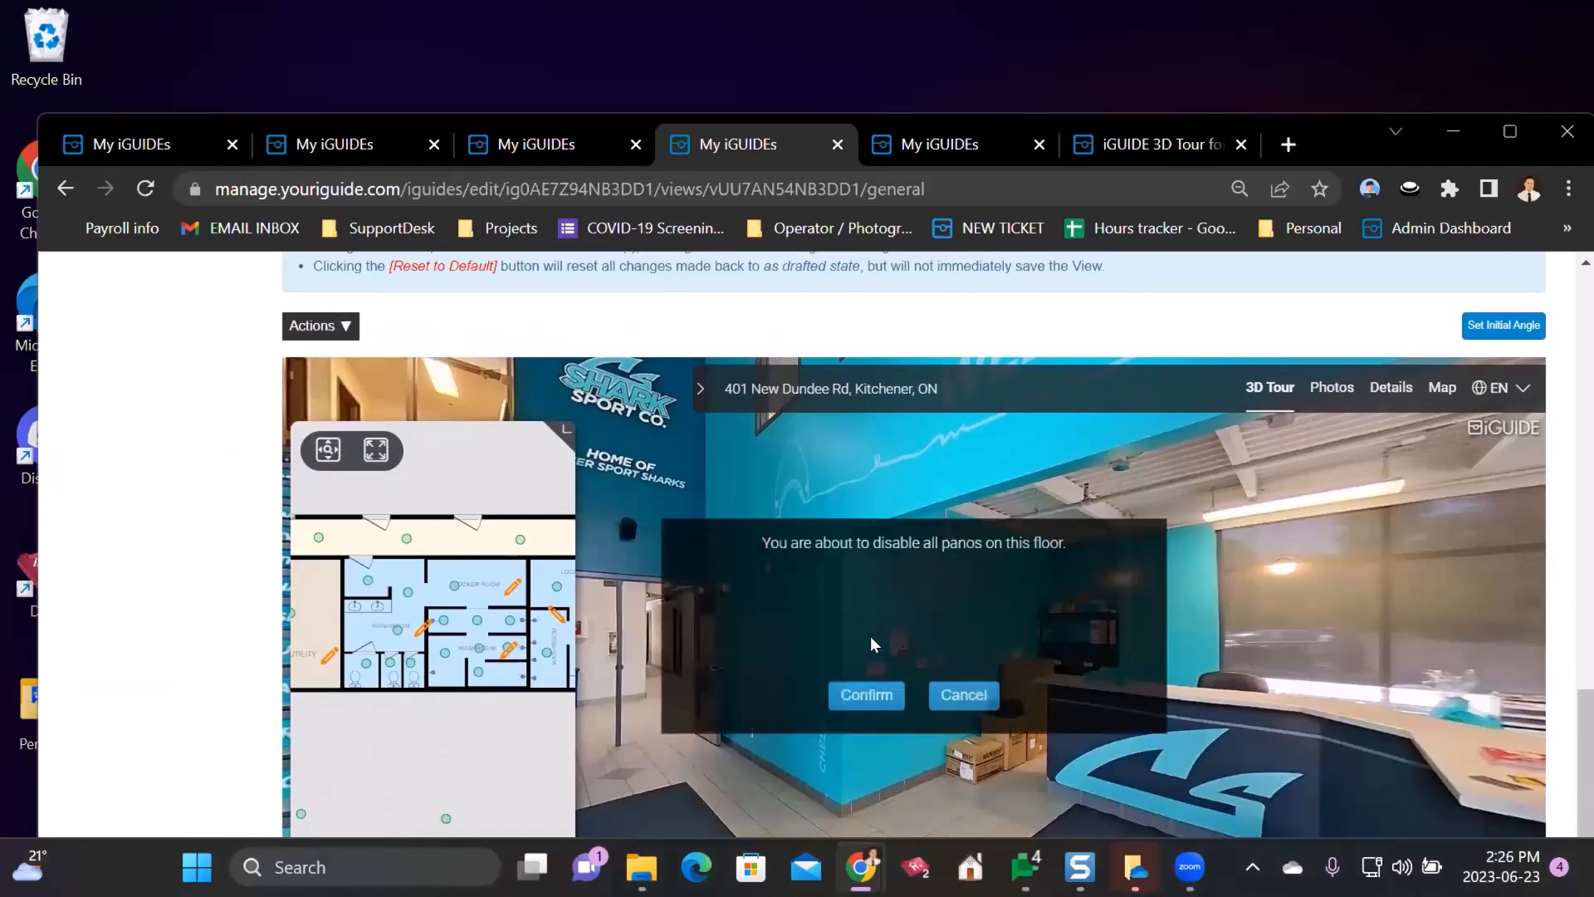
pyautogui.click(864, 695)
pyautogui.scroll(-2, 200, 477)
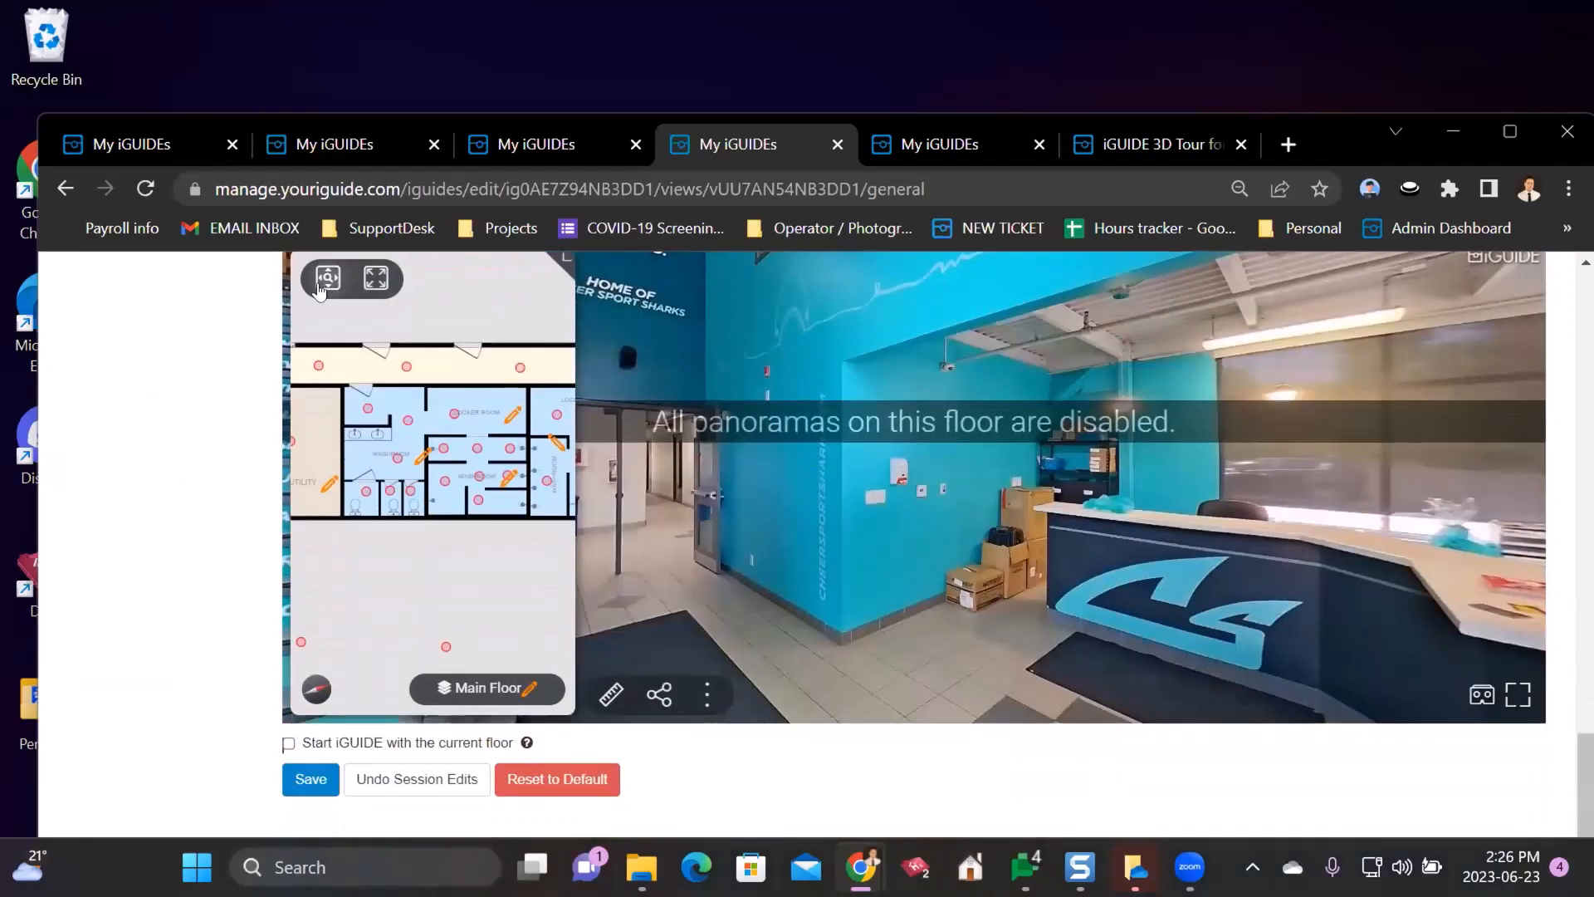
# - Change the visibility of the Reception panoramas on the Main Floor and save the view
pyautogui.click(321, 285)
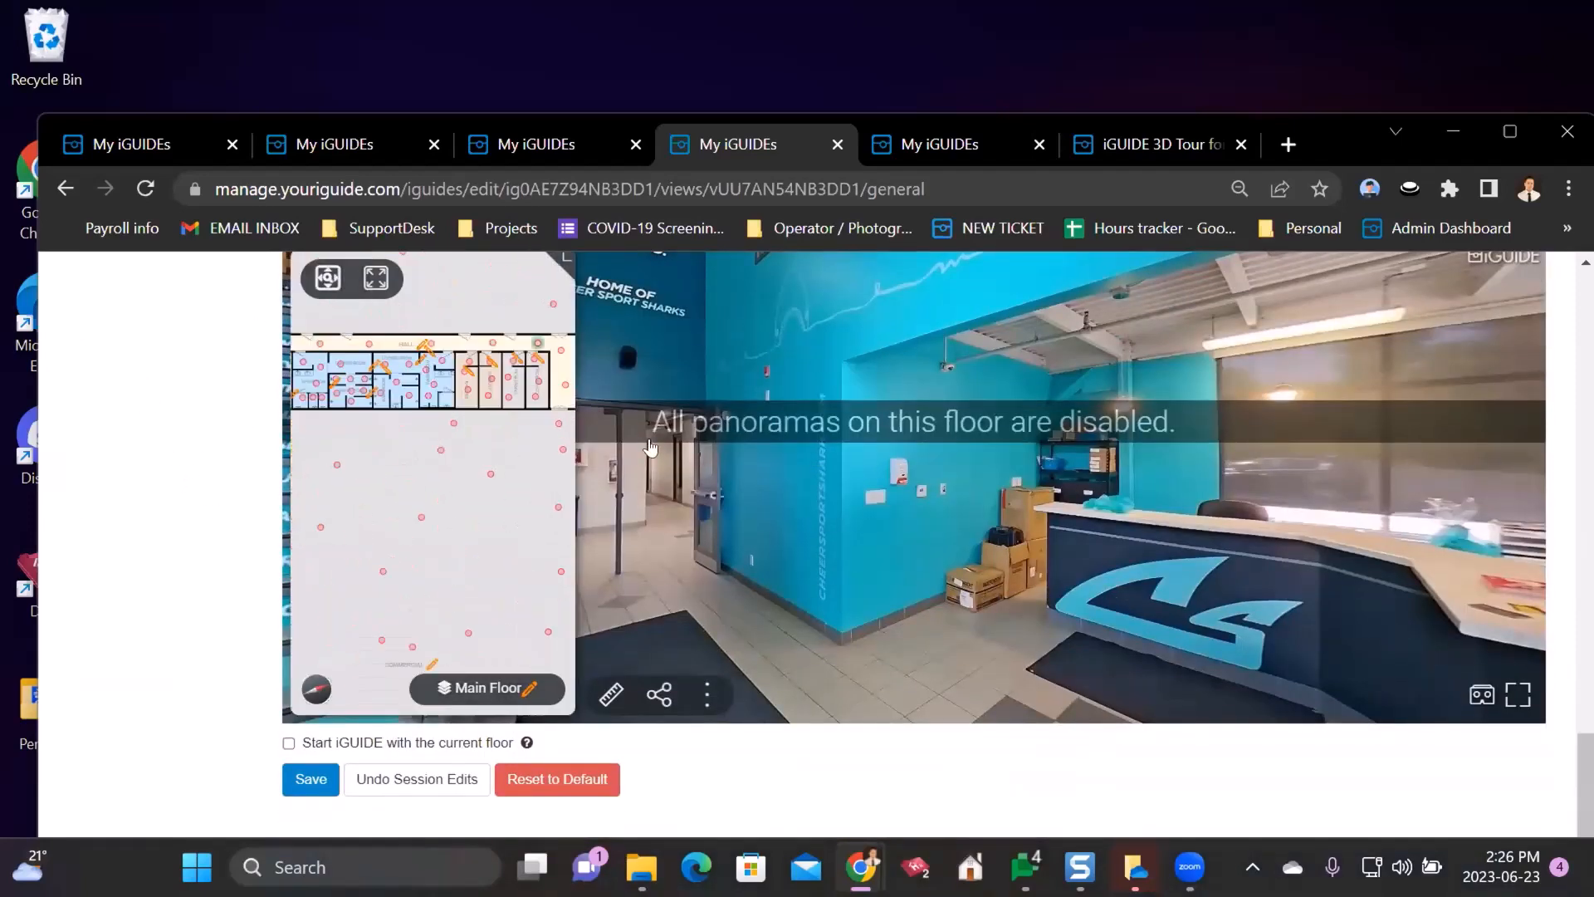
pyautogui.scroll(5, 369, 536)
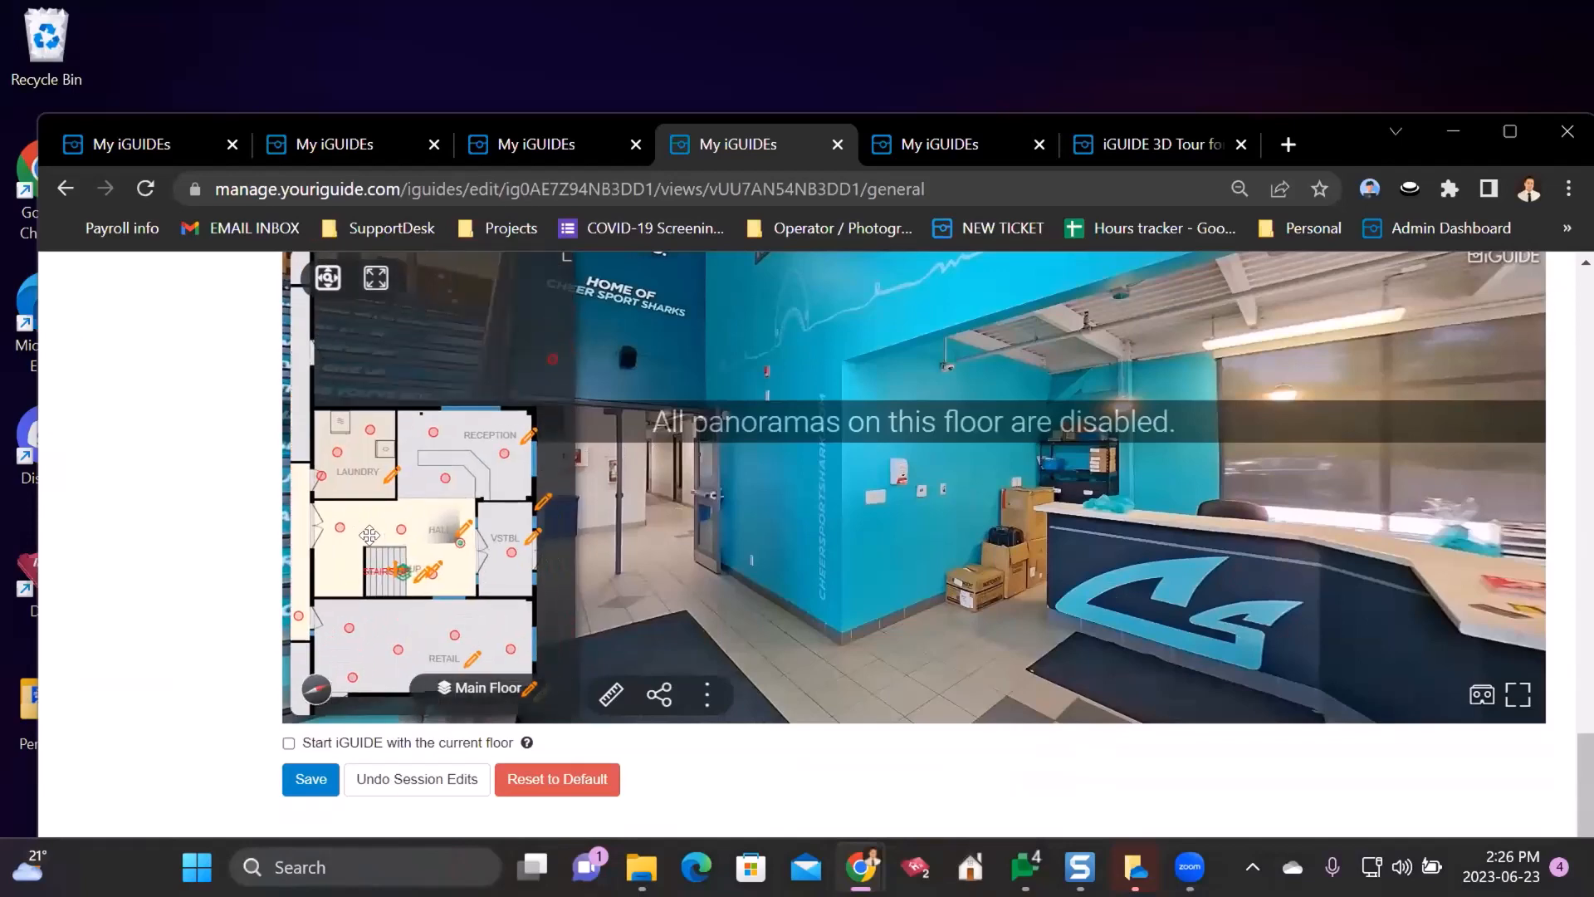
pyautogui.click(521, 426)
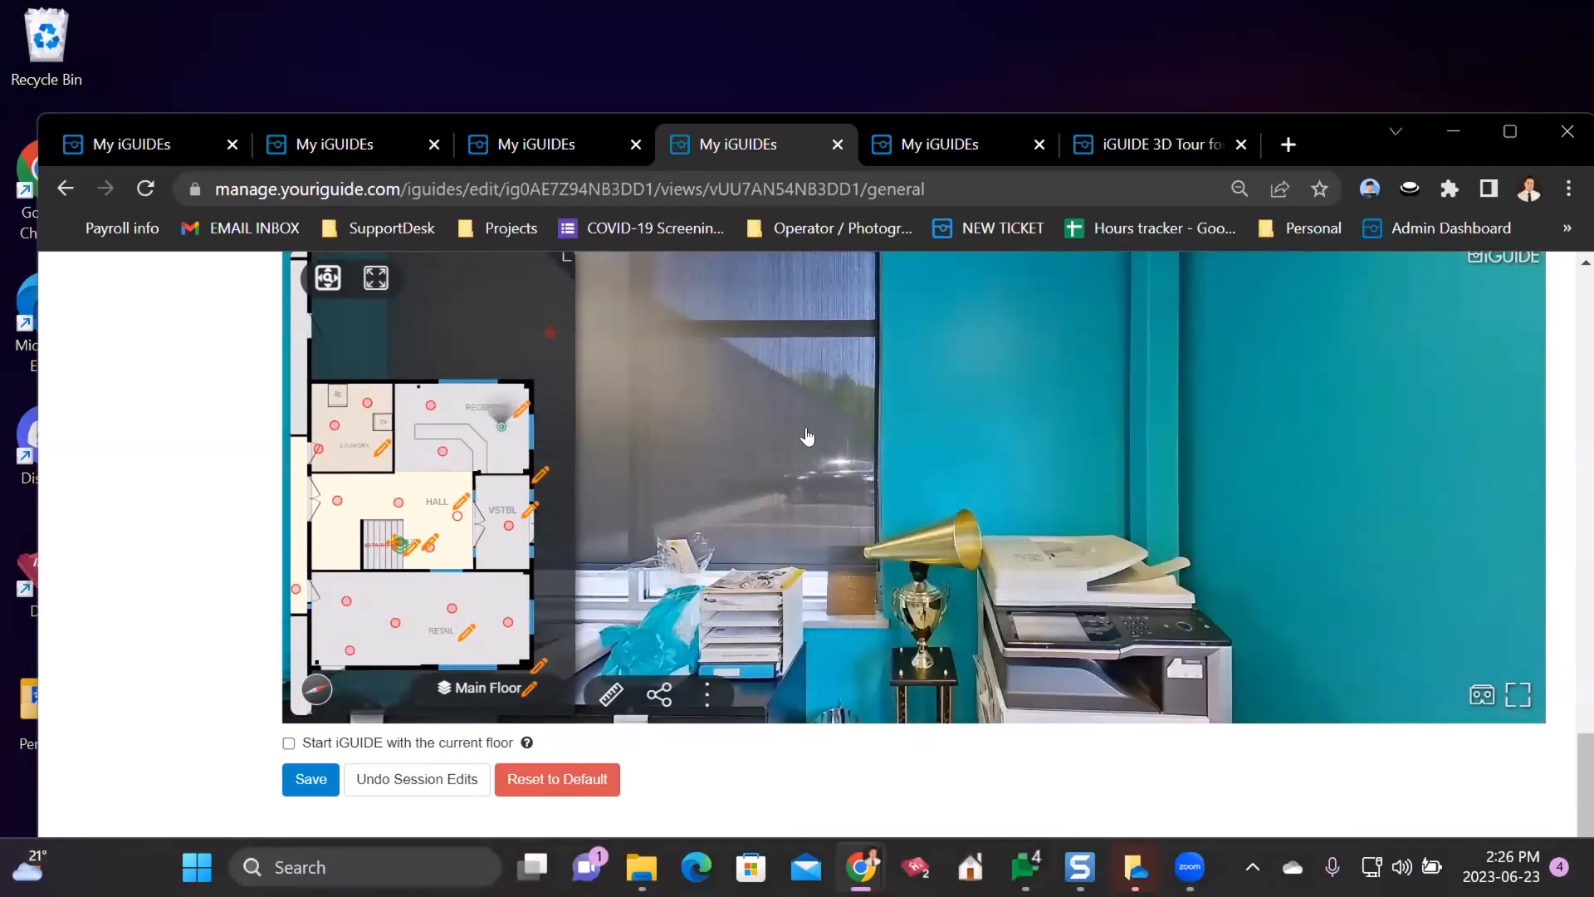
pyautogui.click(428, 406)
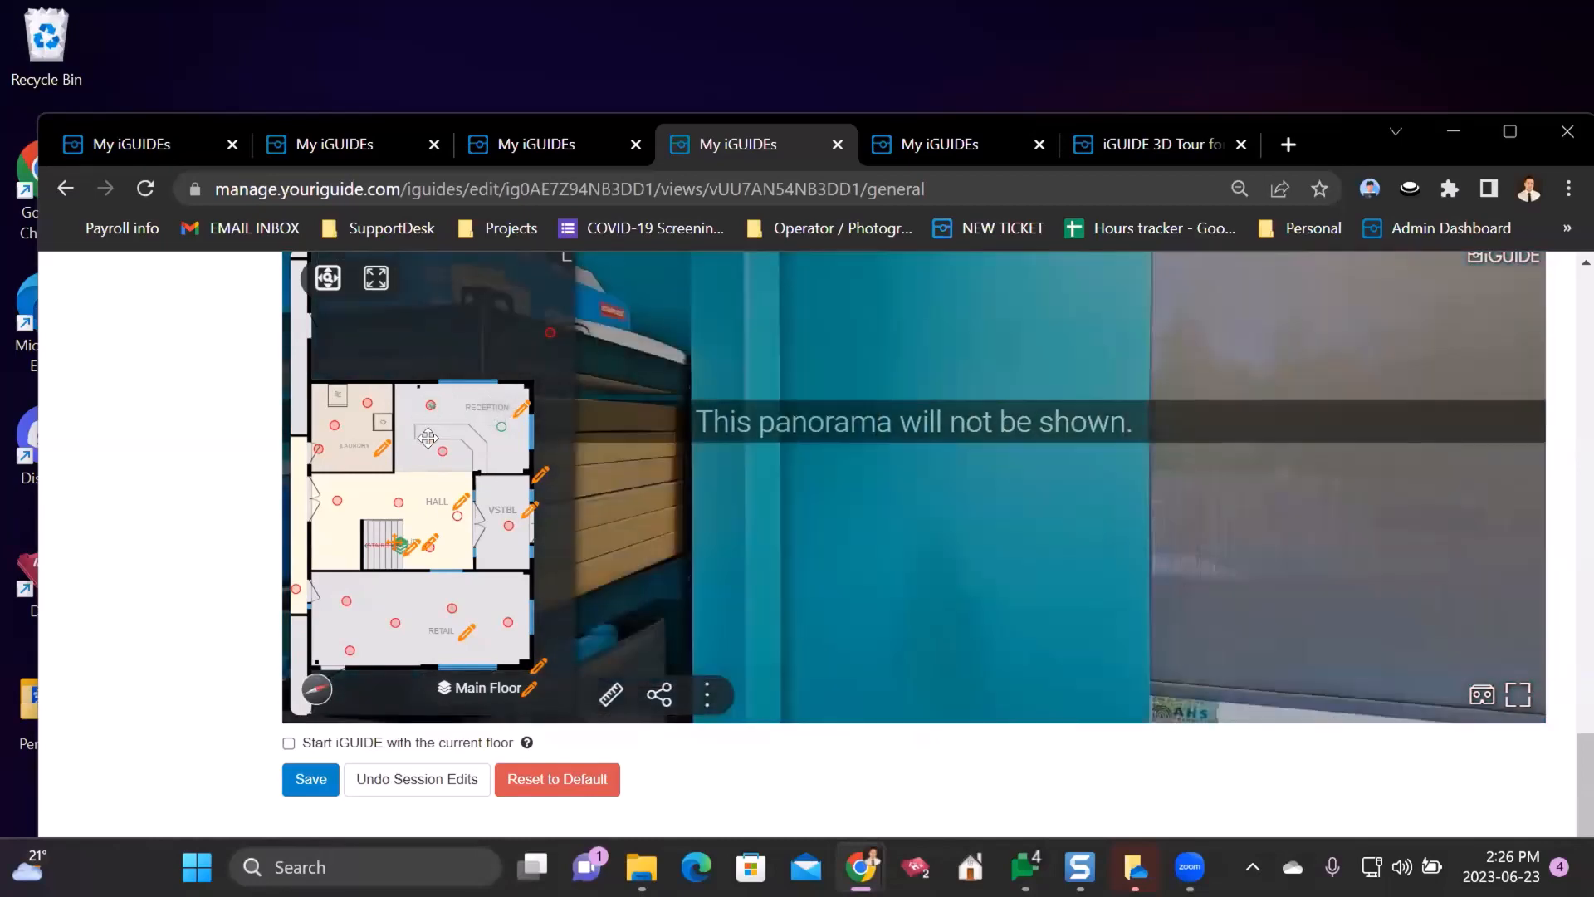
pyautogui.click(427, 411)
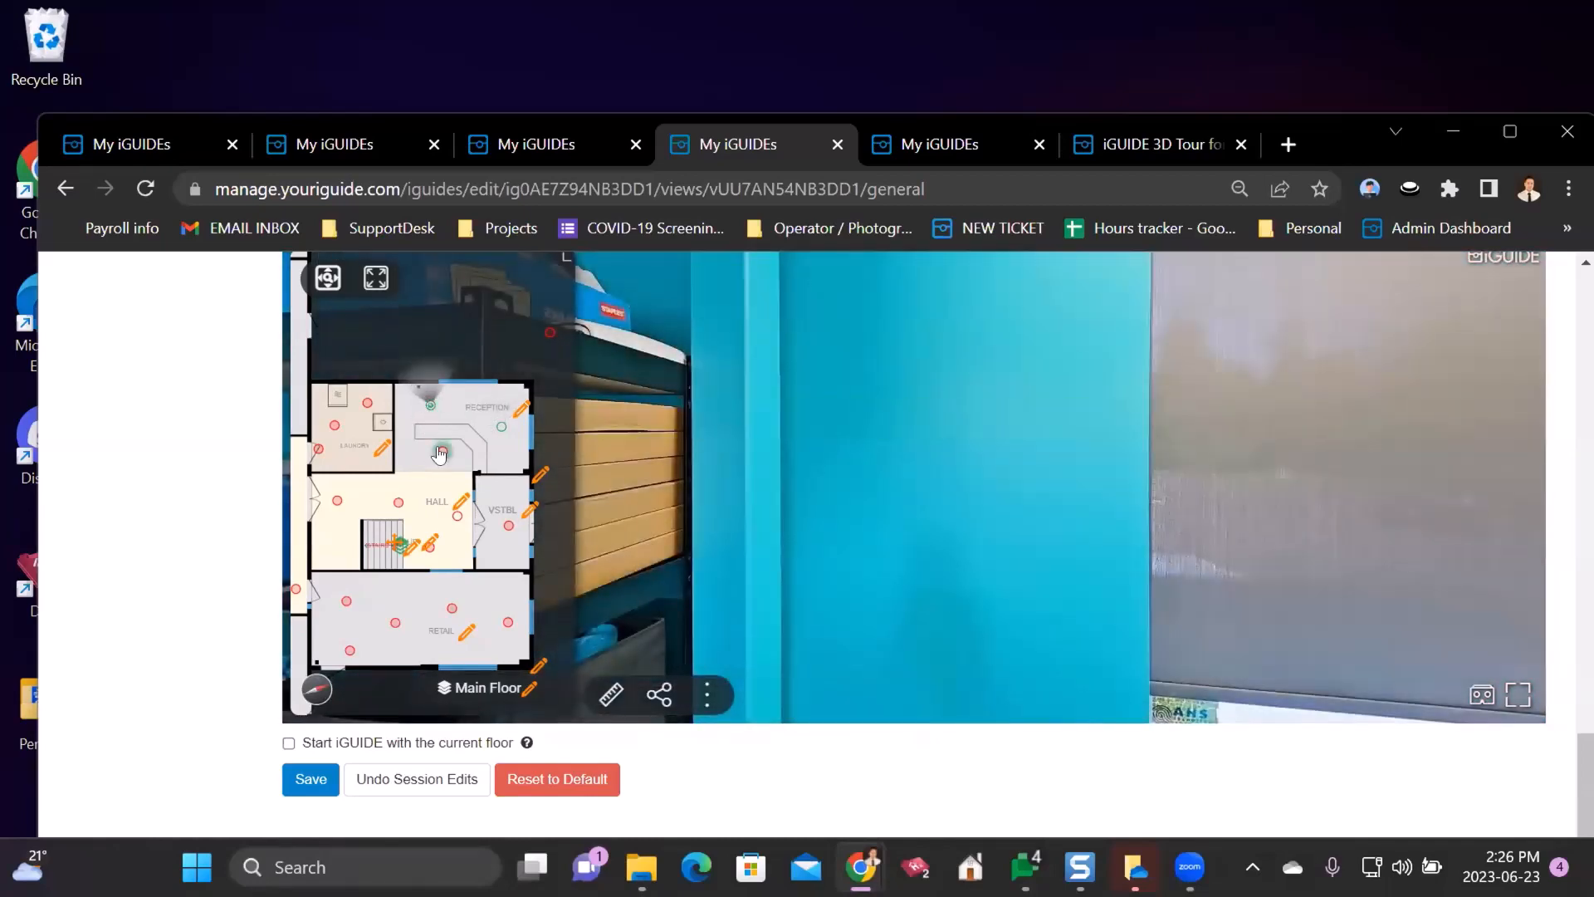
pyautogui.click(440, 452)
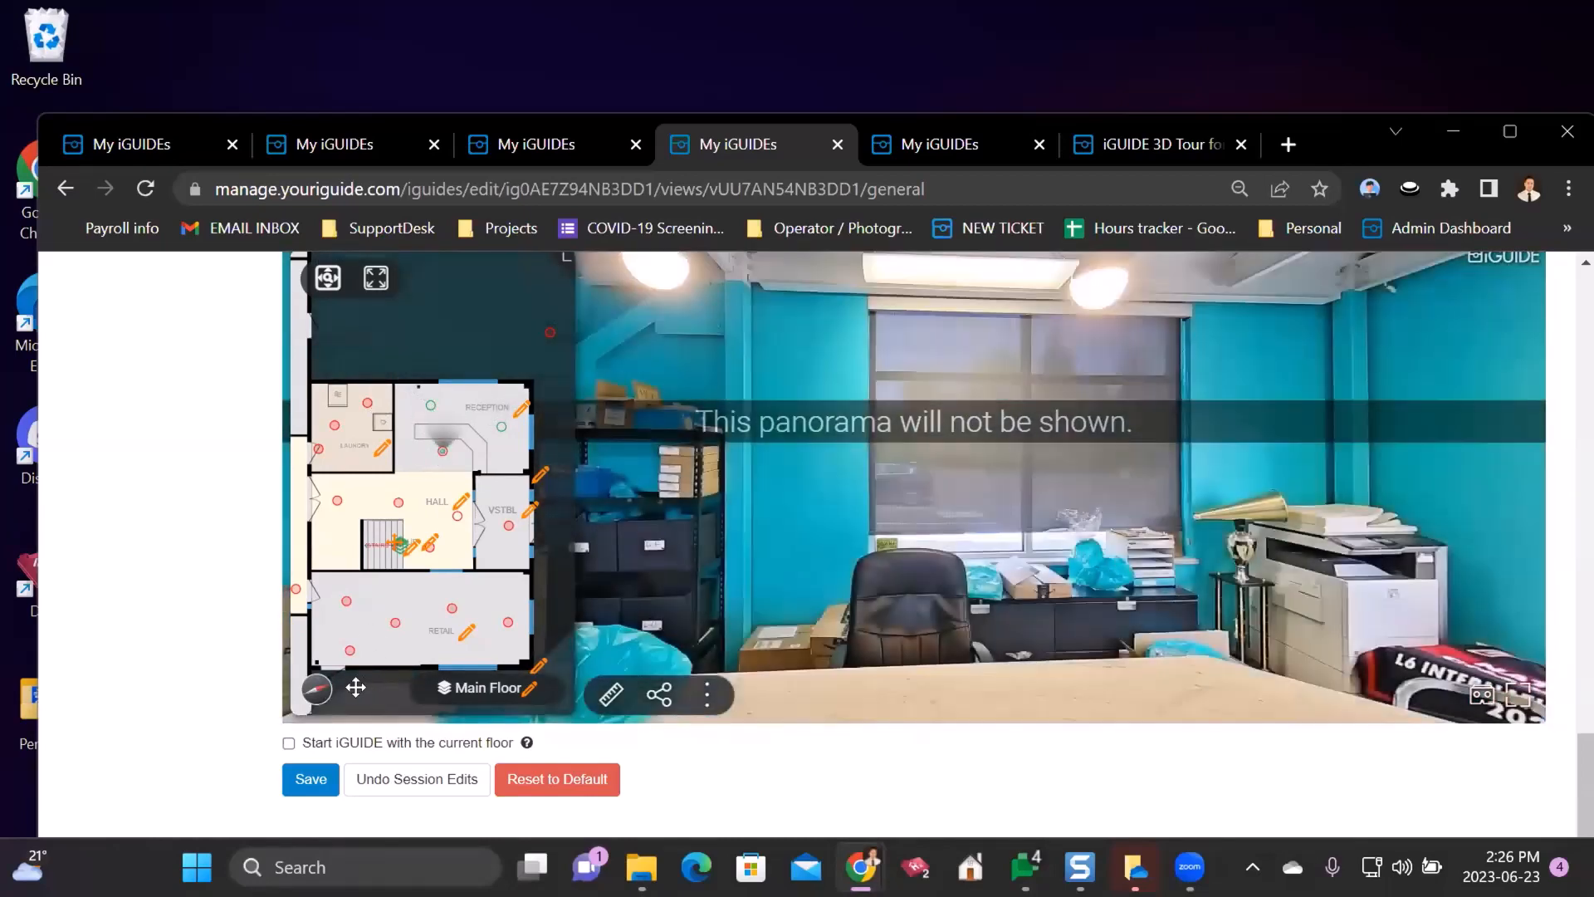
pyautogui.click(312, 780)
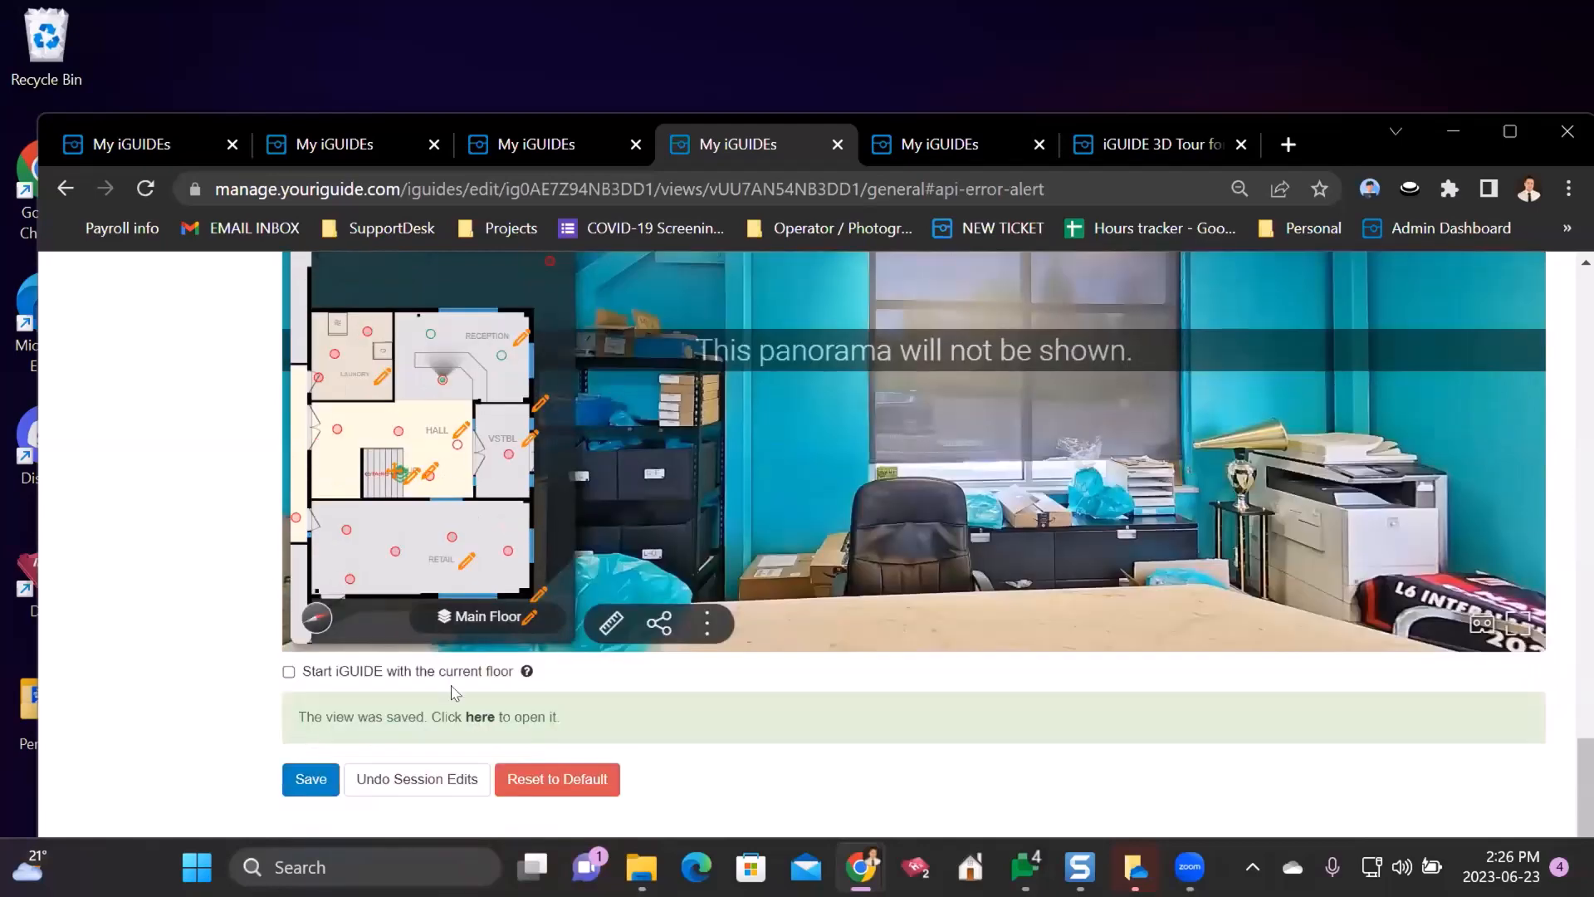
# - Open the saved view in a new tab, close the locked tab, and pan the minimap
pyautogui.click(482, 717)
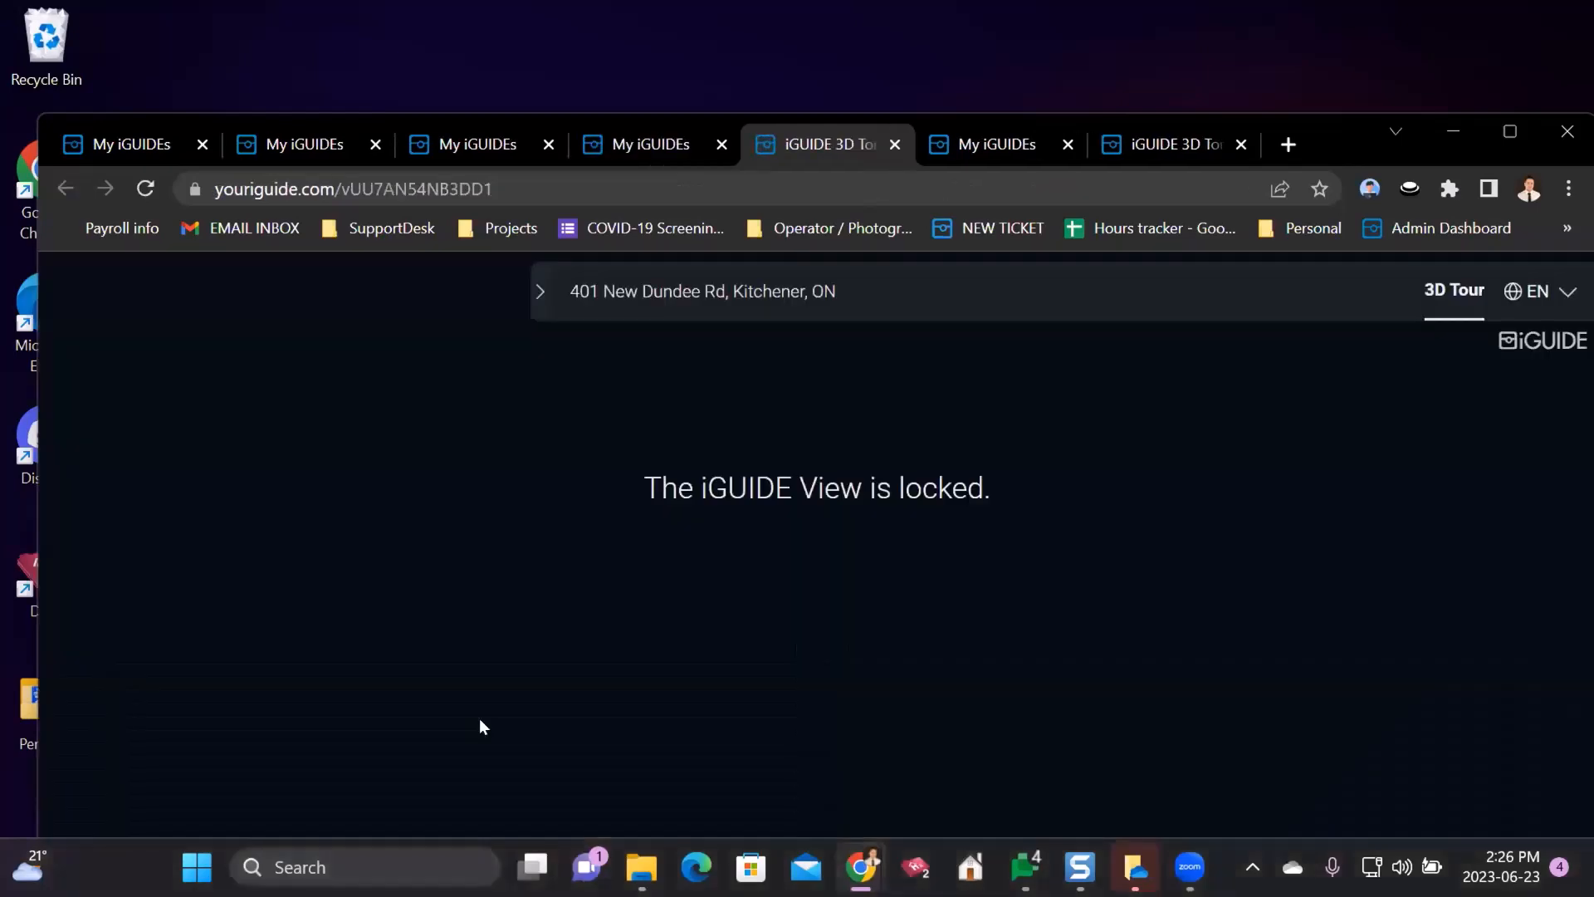
pyautogui.click(892, 144)
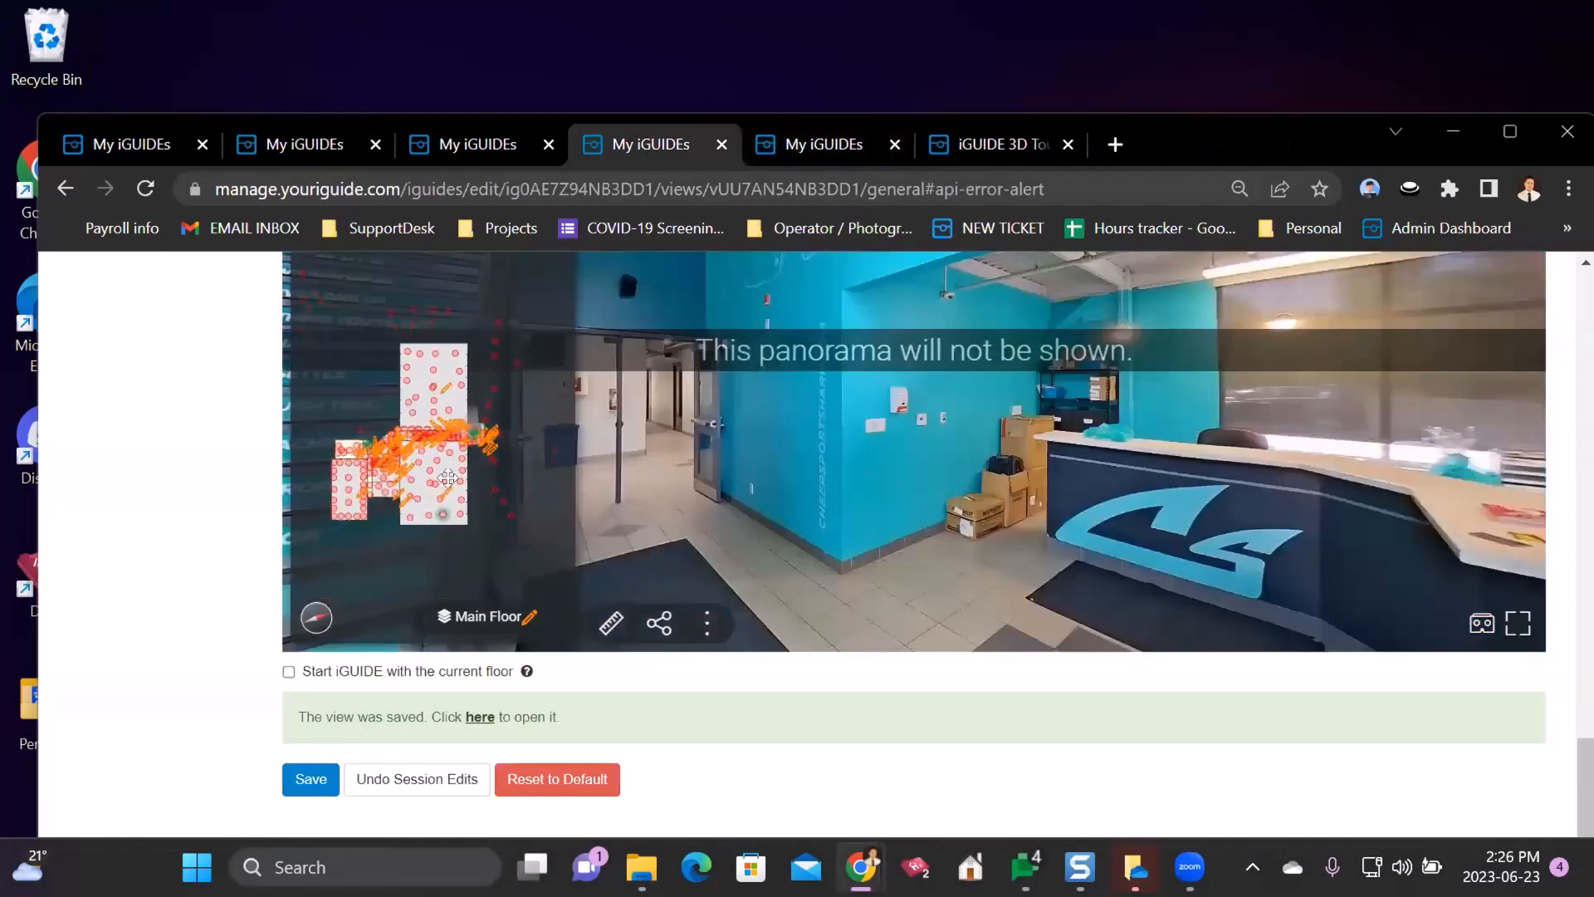
pyautogui.scroll(-3, 496, 461)
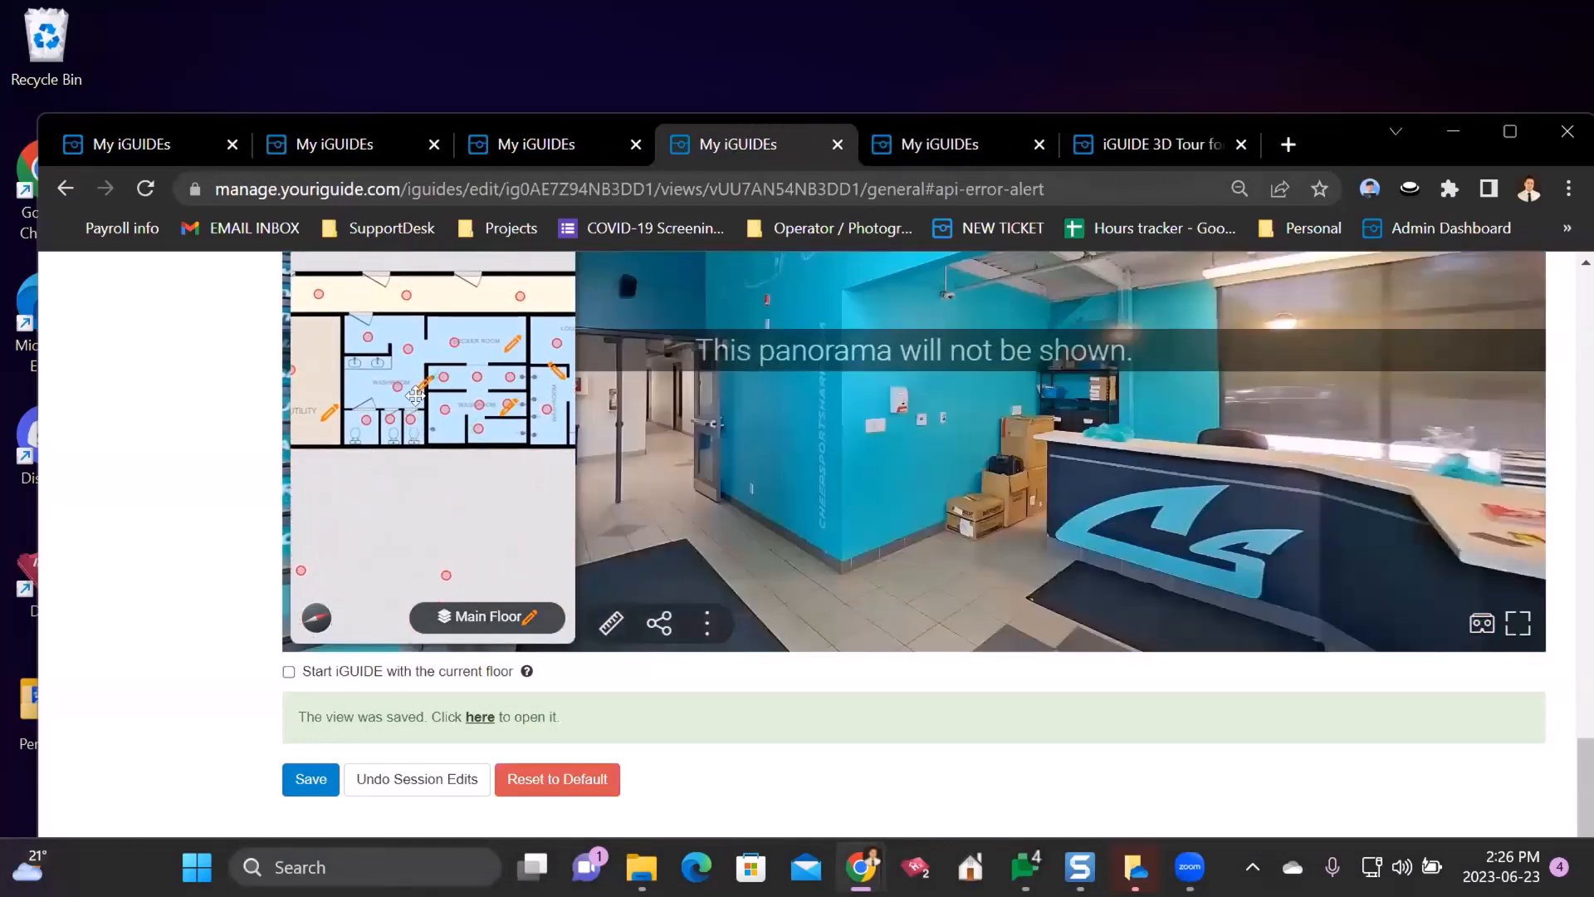
pyautogui.moveTo(487, 415); pyautogui.dragTo(474, 483)
# - Look around the Reception panorama toward the stairs, then bring up the locker-room 3D tour tab
pyautogui.scroll(-1, 514, 461)
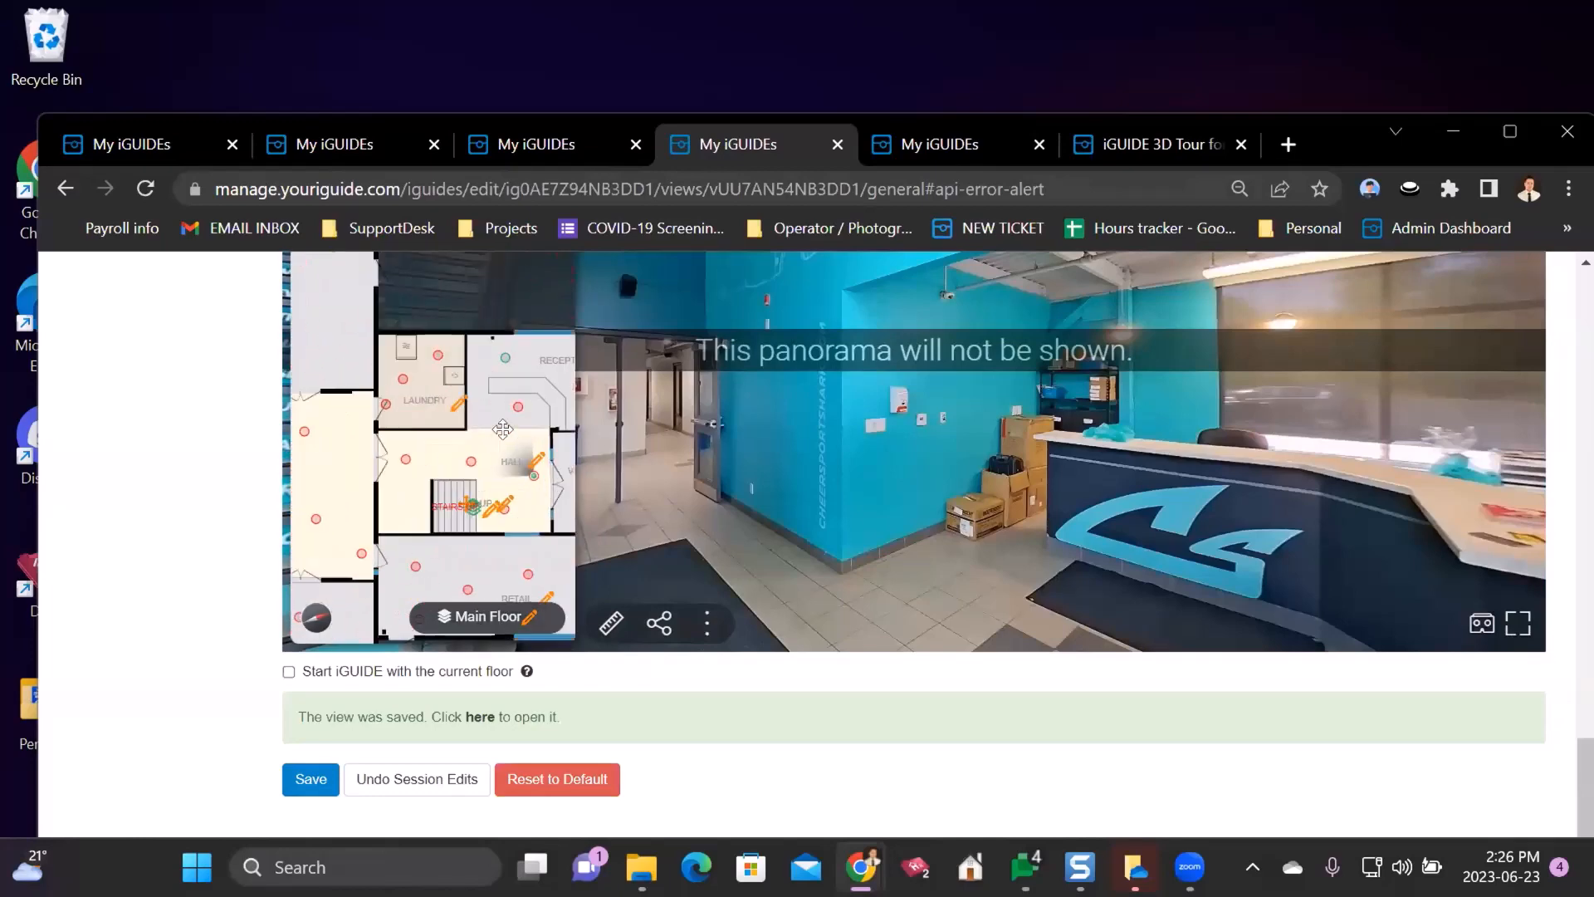
pyautogui.scroll(3, 485, 462)
pyautogui.click(455, 461)
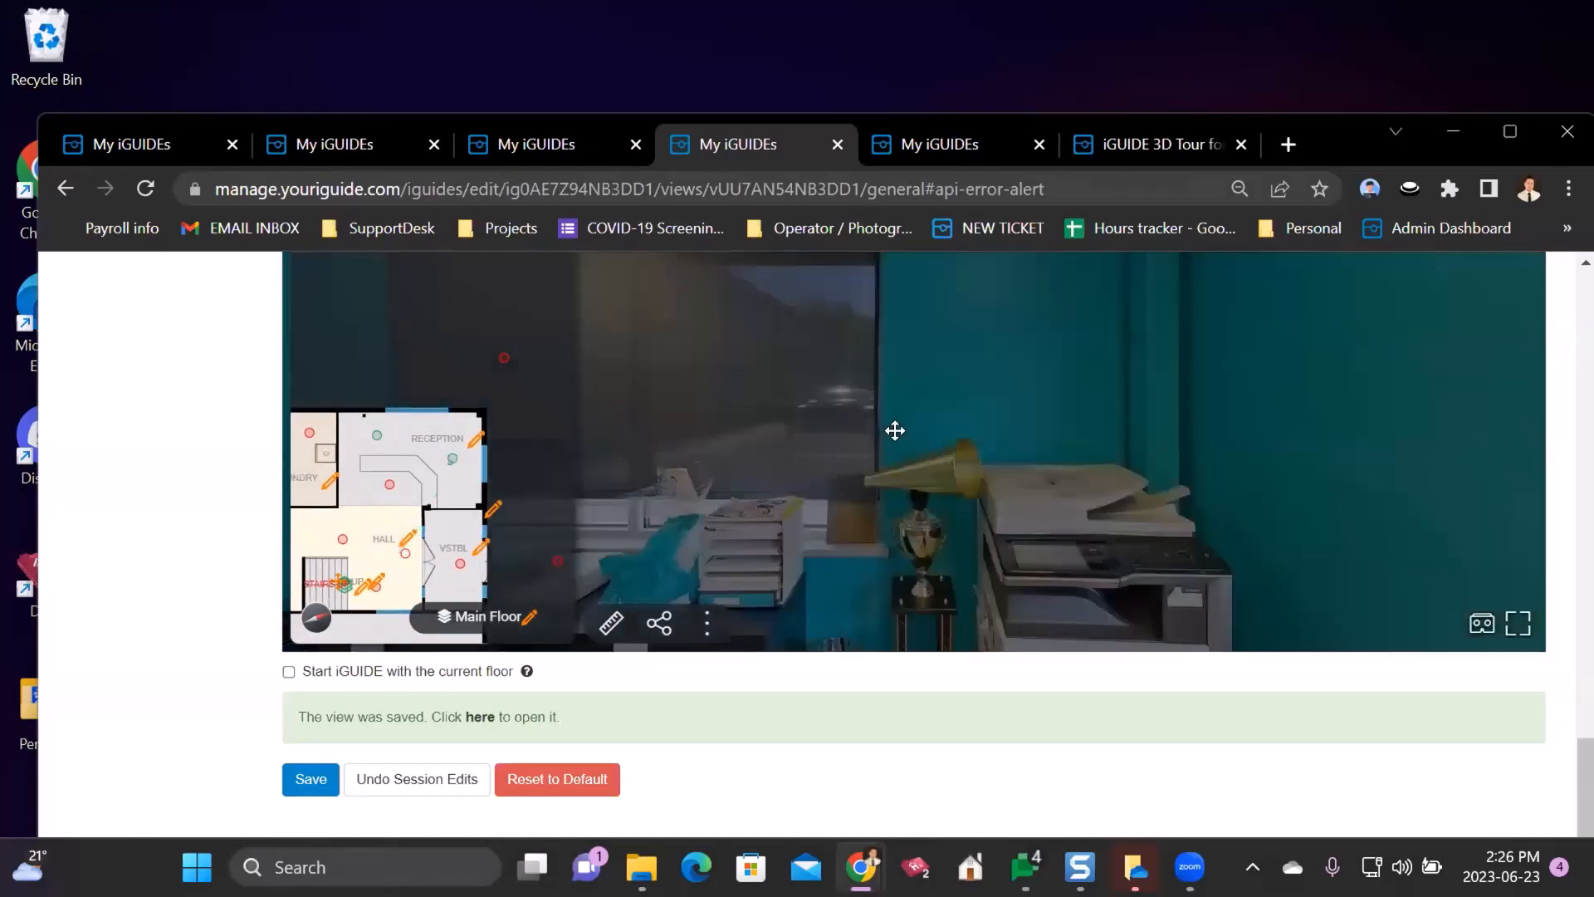
pyautogui.moveTo(1114, 310); pyautogui.dragTo(841, 504)
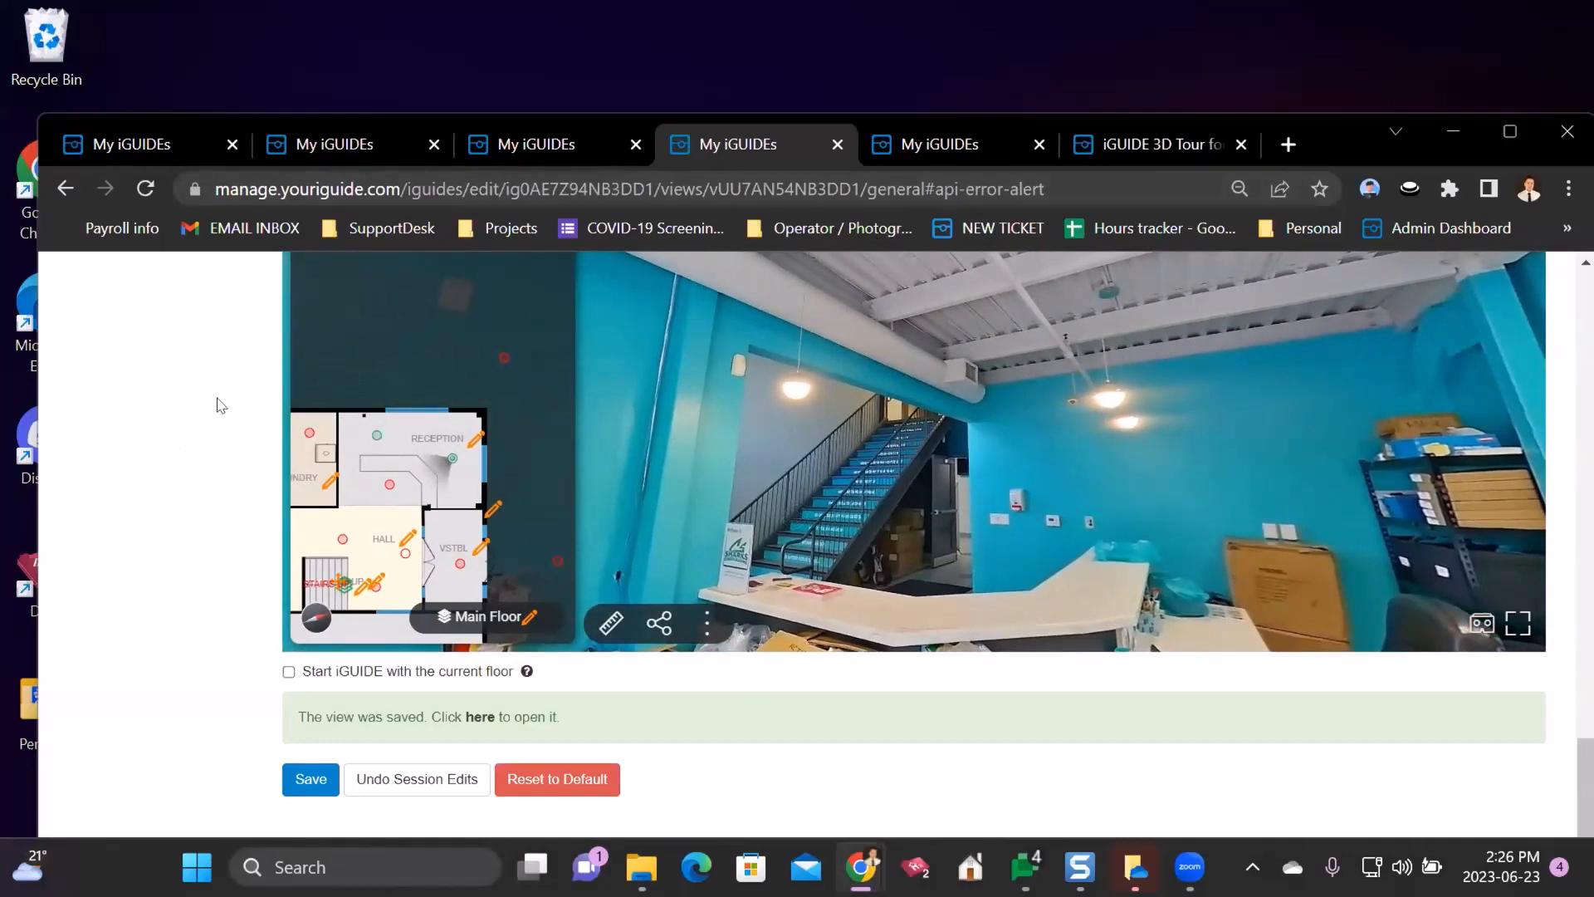
pyautogui.click(1020, 144)
pyautogui.click(1105, 147)
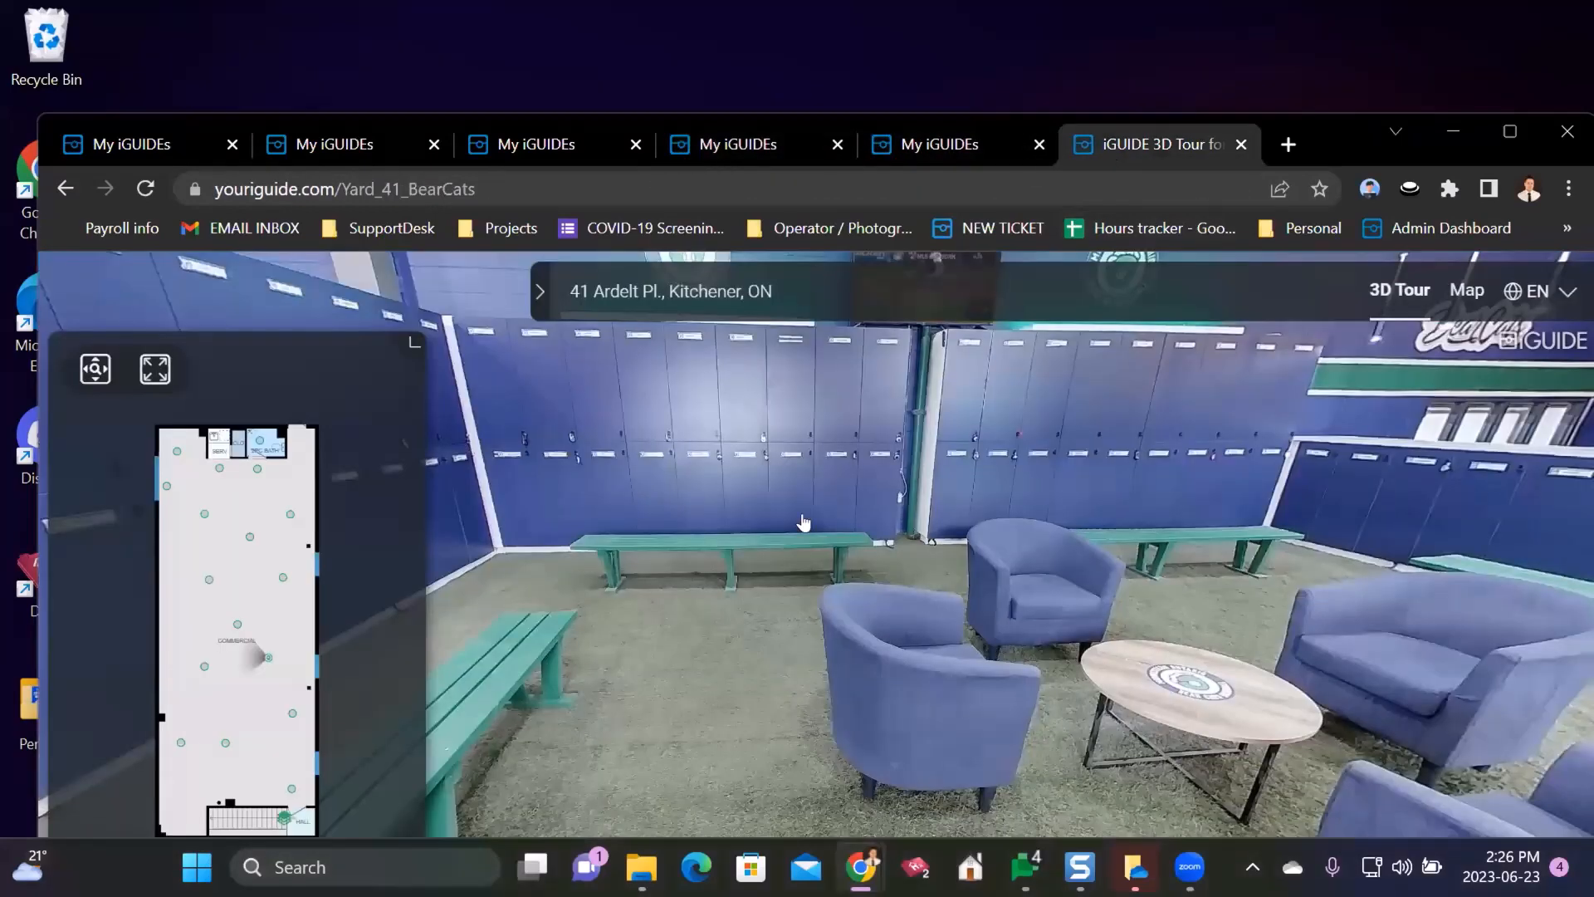
# - Maximize the browser and choose Manage from the BearCats tour's extra-options menu
pyautogui.doubleClick(1338, 135)
pyautogui.click(490, 797)
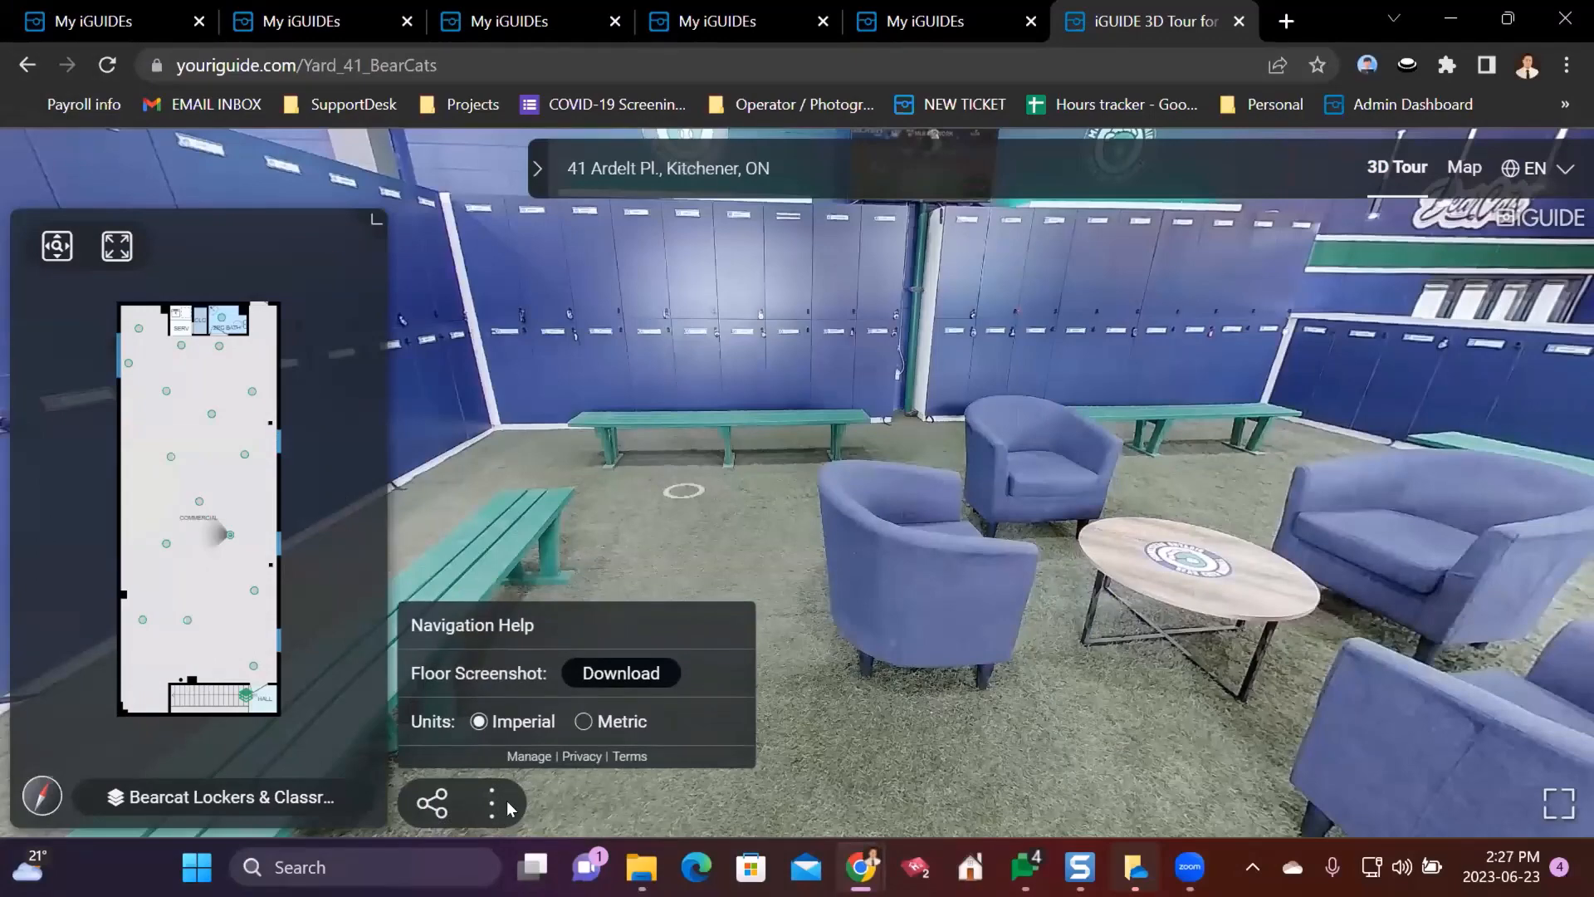
pyautogui.moveTo(838, 388); pyautogui.dragTo(790, 581)
pyautogui.click(489, 812)
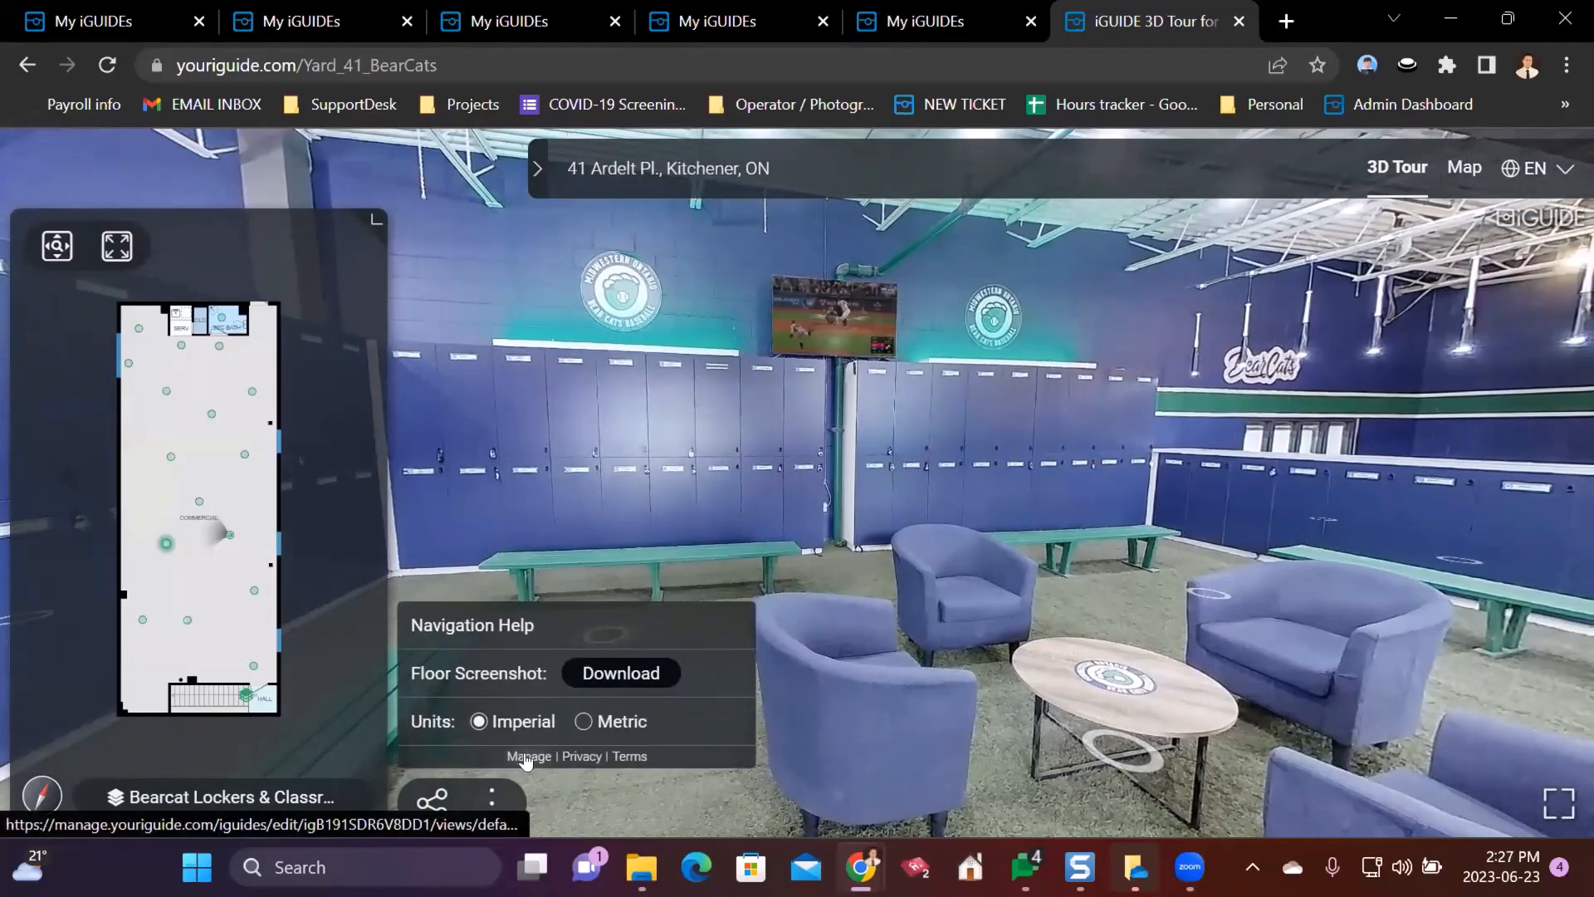
pyautogui.click(526, 758)
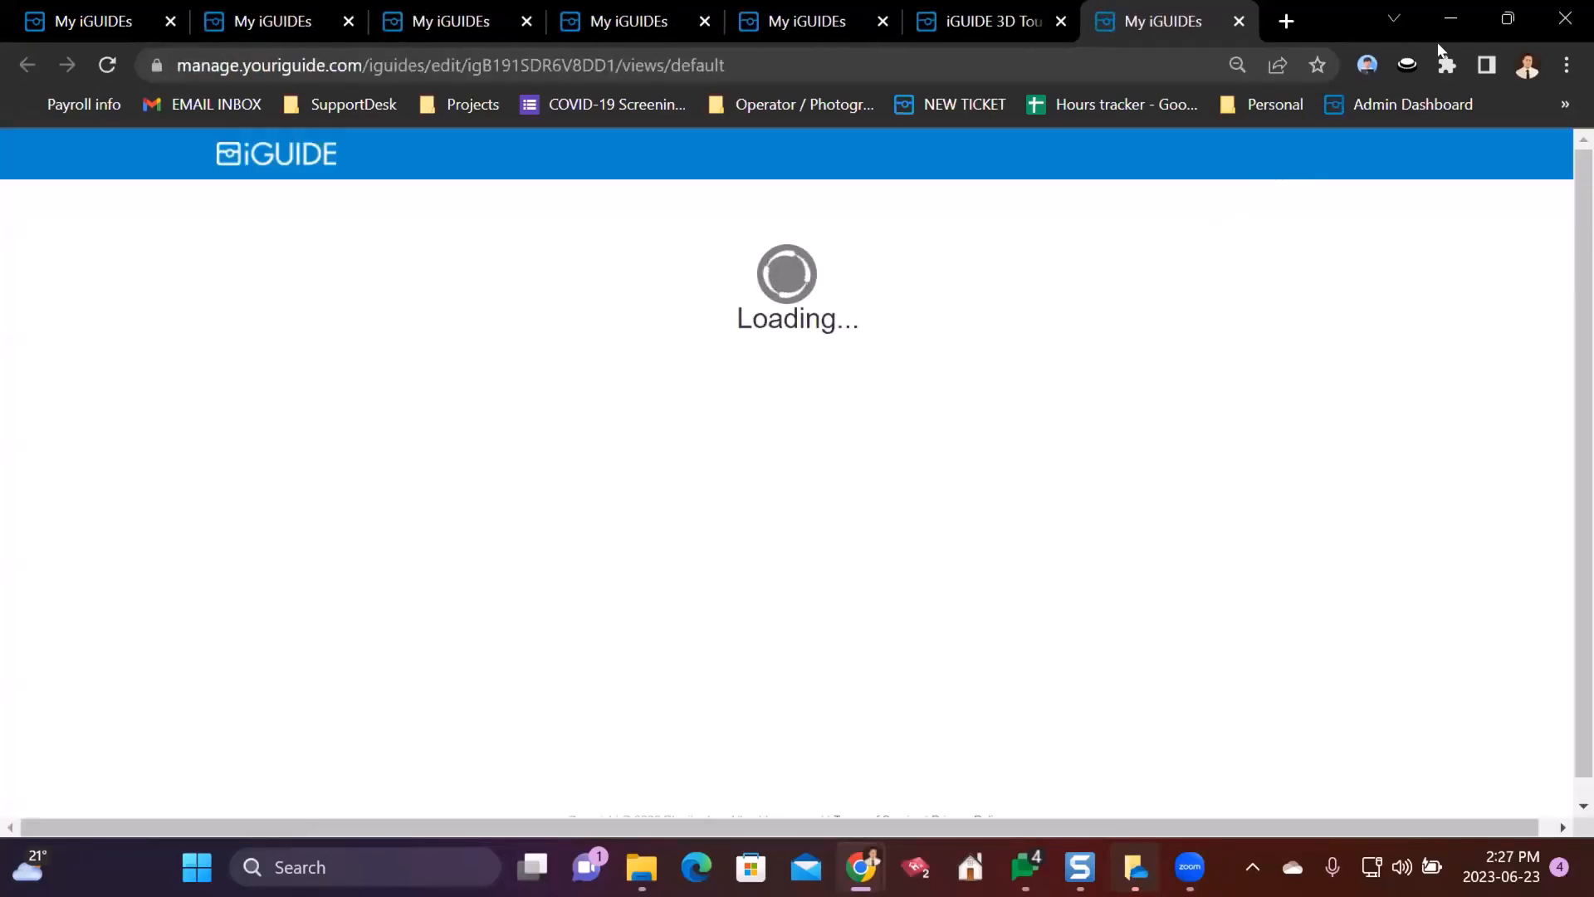
pyautogui.click(1510, 20)
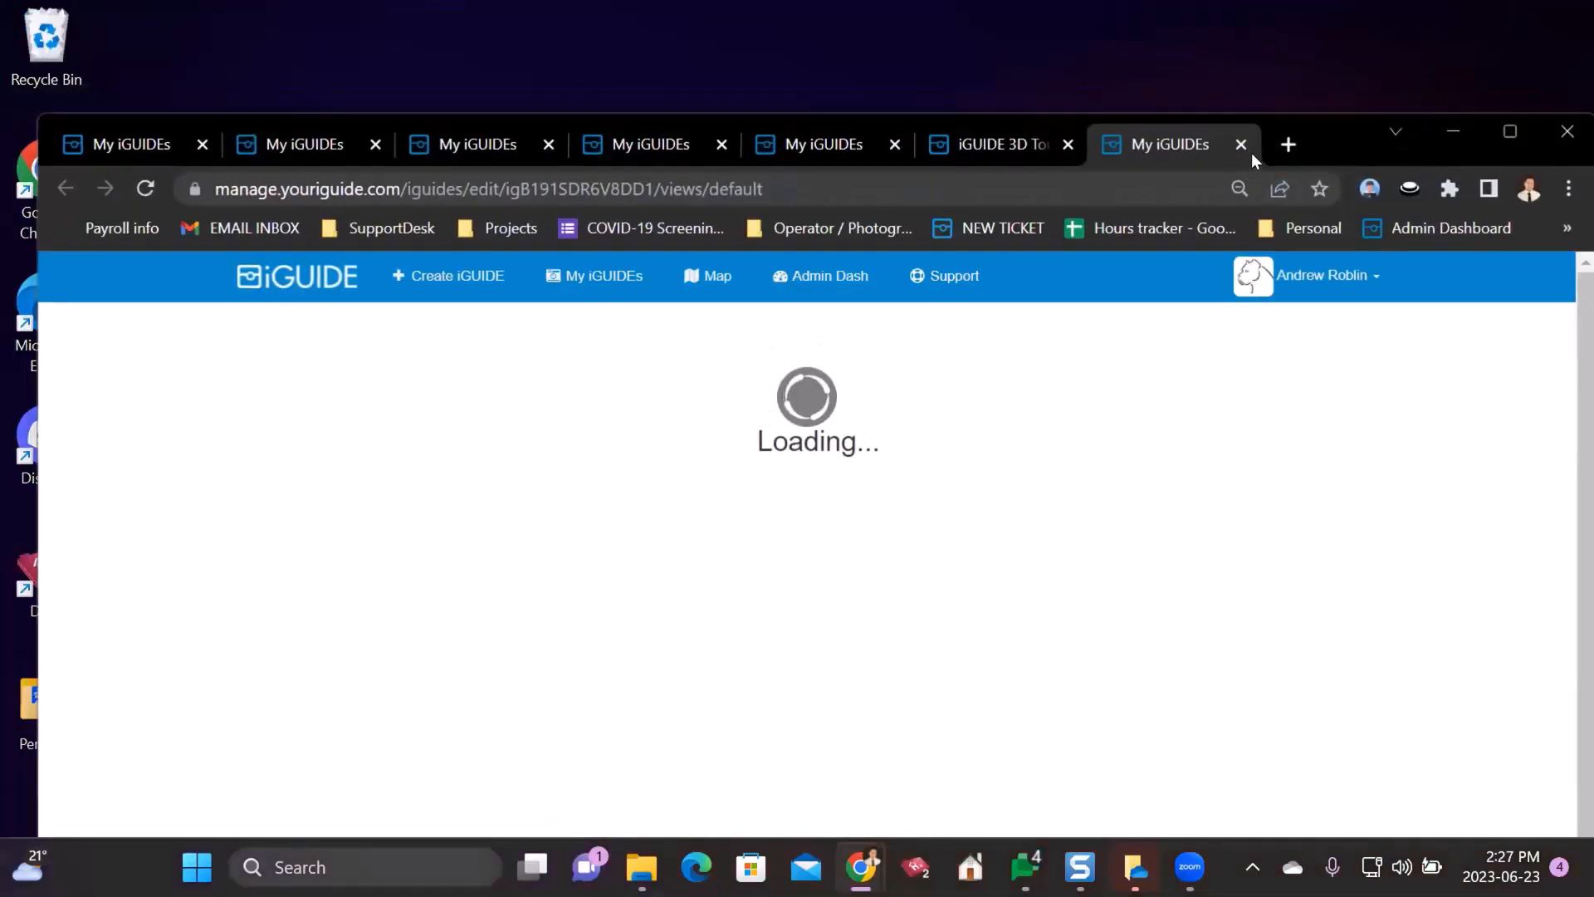
pyautogui.moveTo(1319, 117); pyautogui.dragTo(1319, 99)
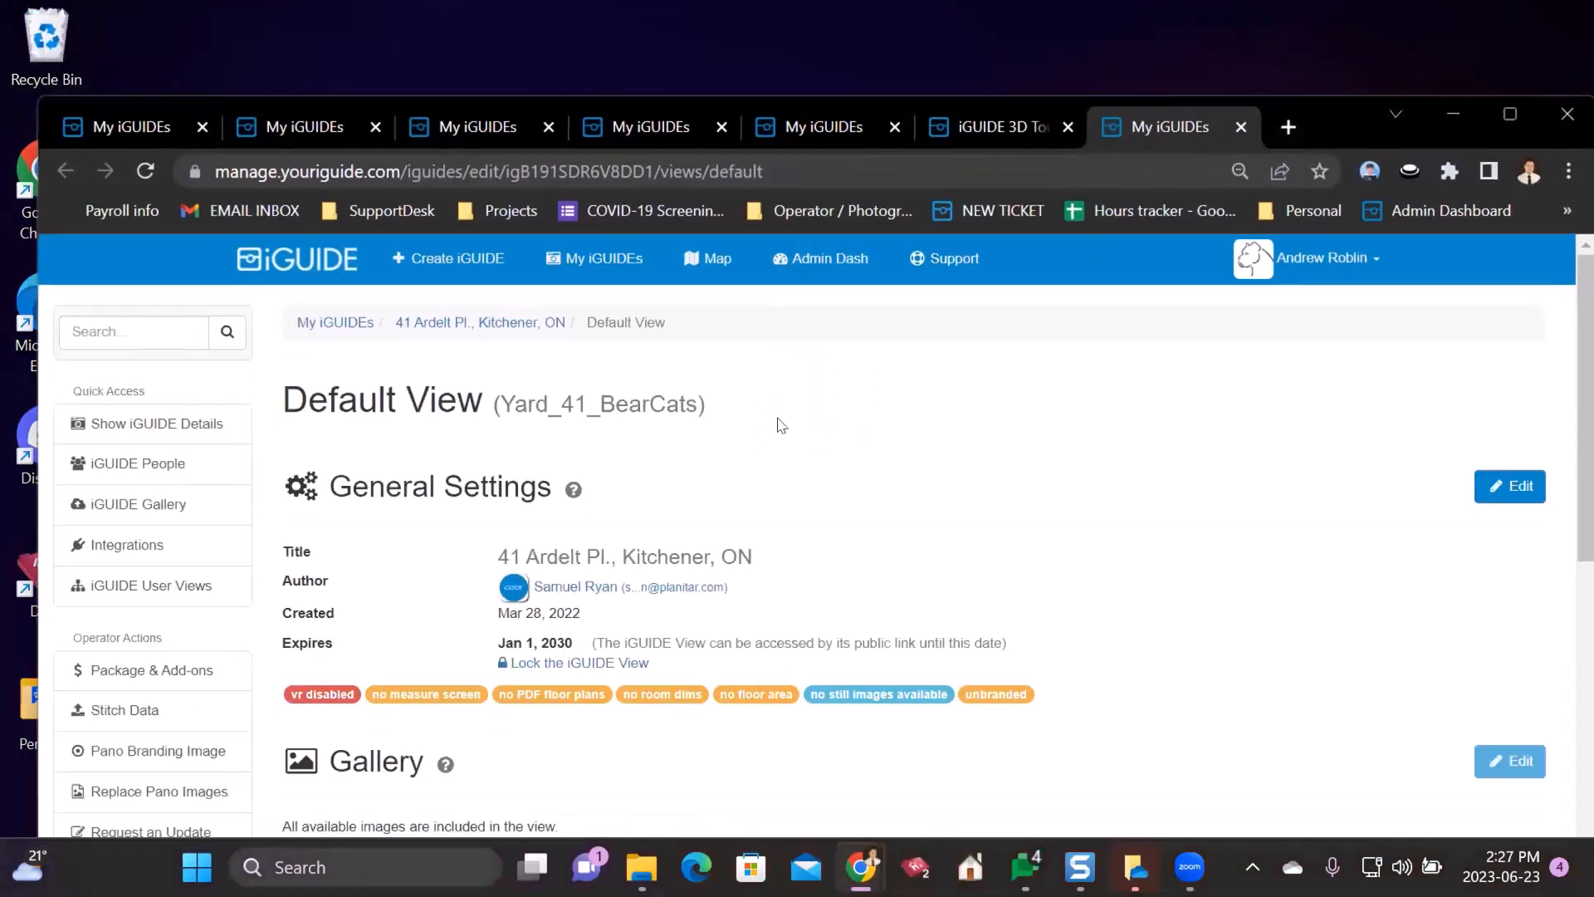
pyautogui.scroll(-10, 748, 462)
pyautogui.scroll(10, 755, 581)
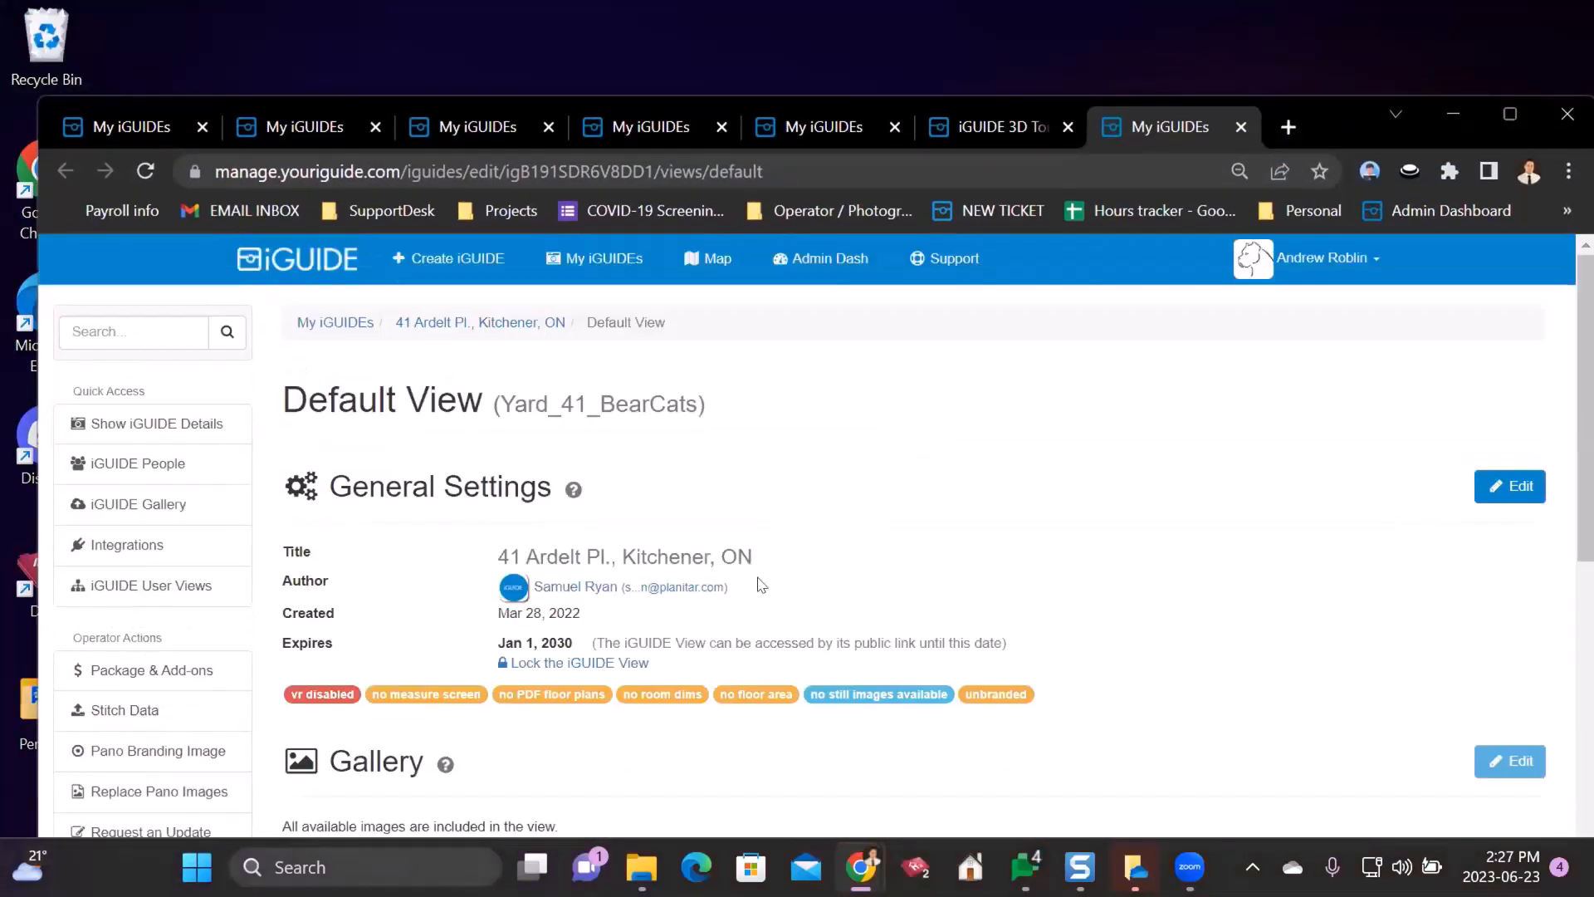
pyautogui.click(491, 322)
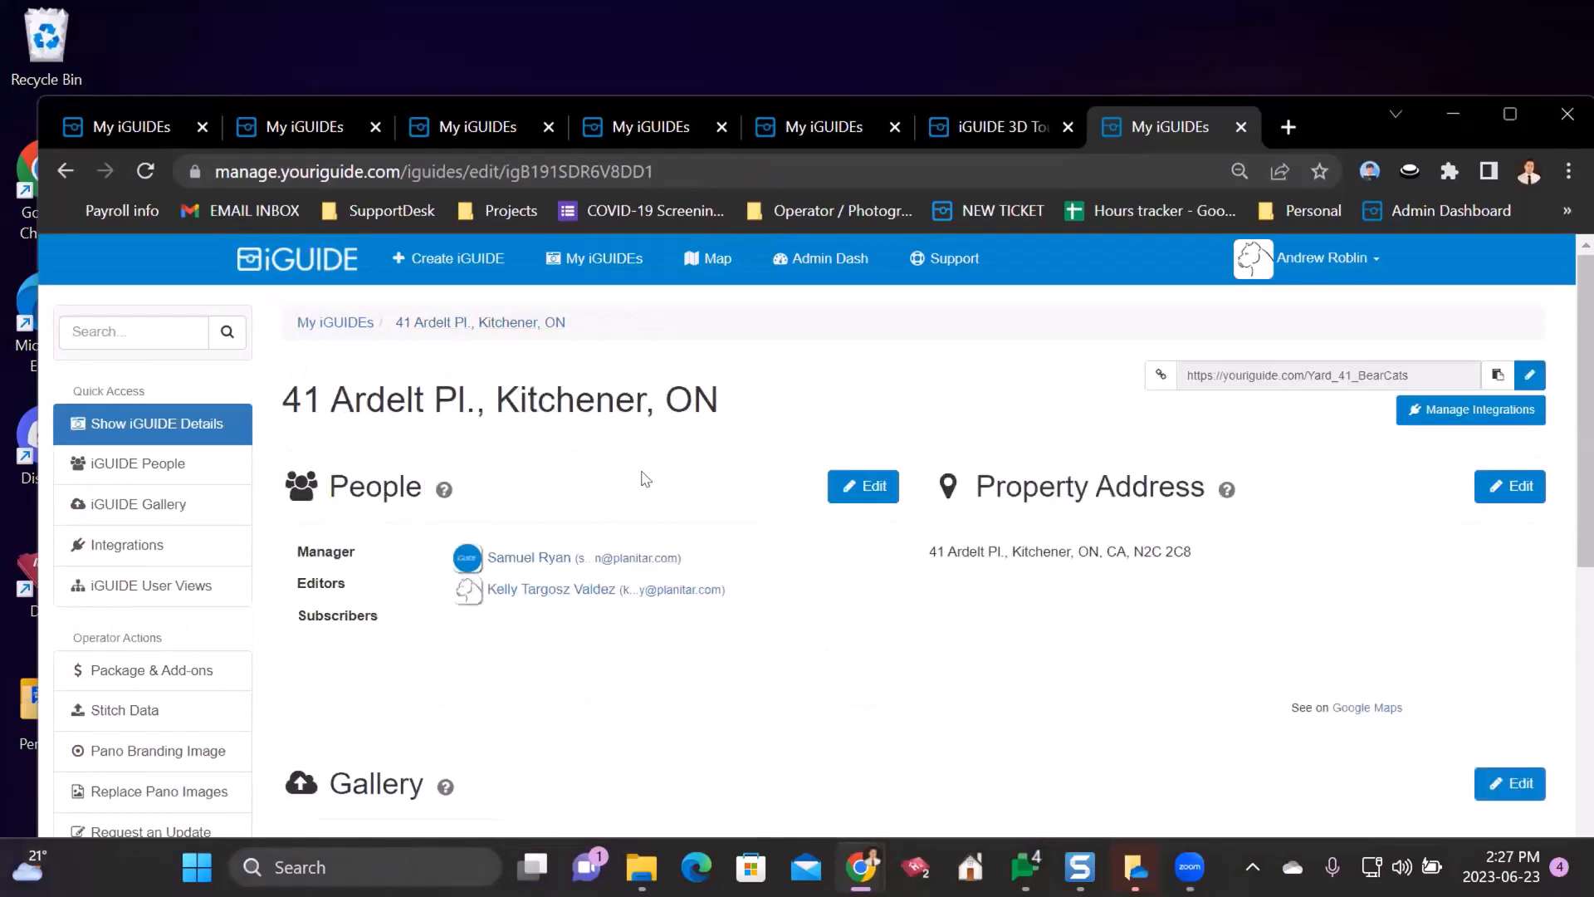
pyautogui.scroll(-10, 581, 490)
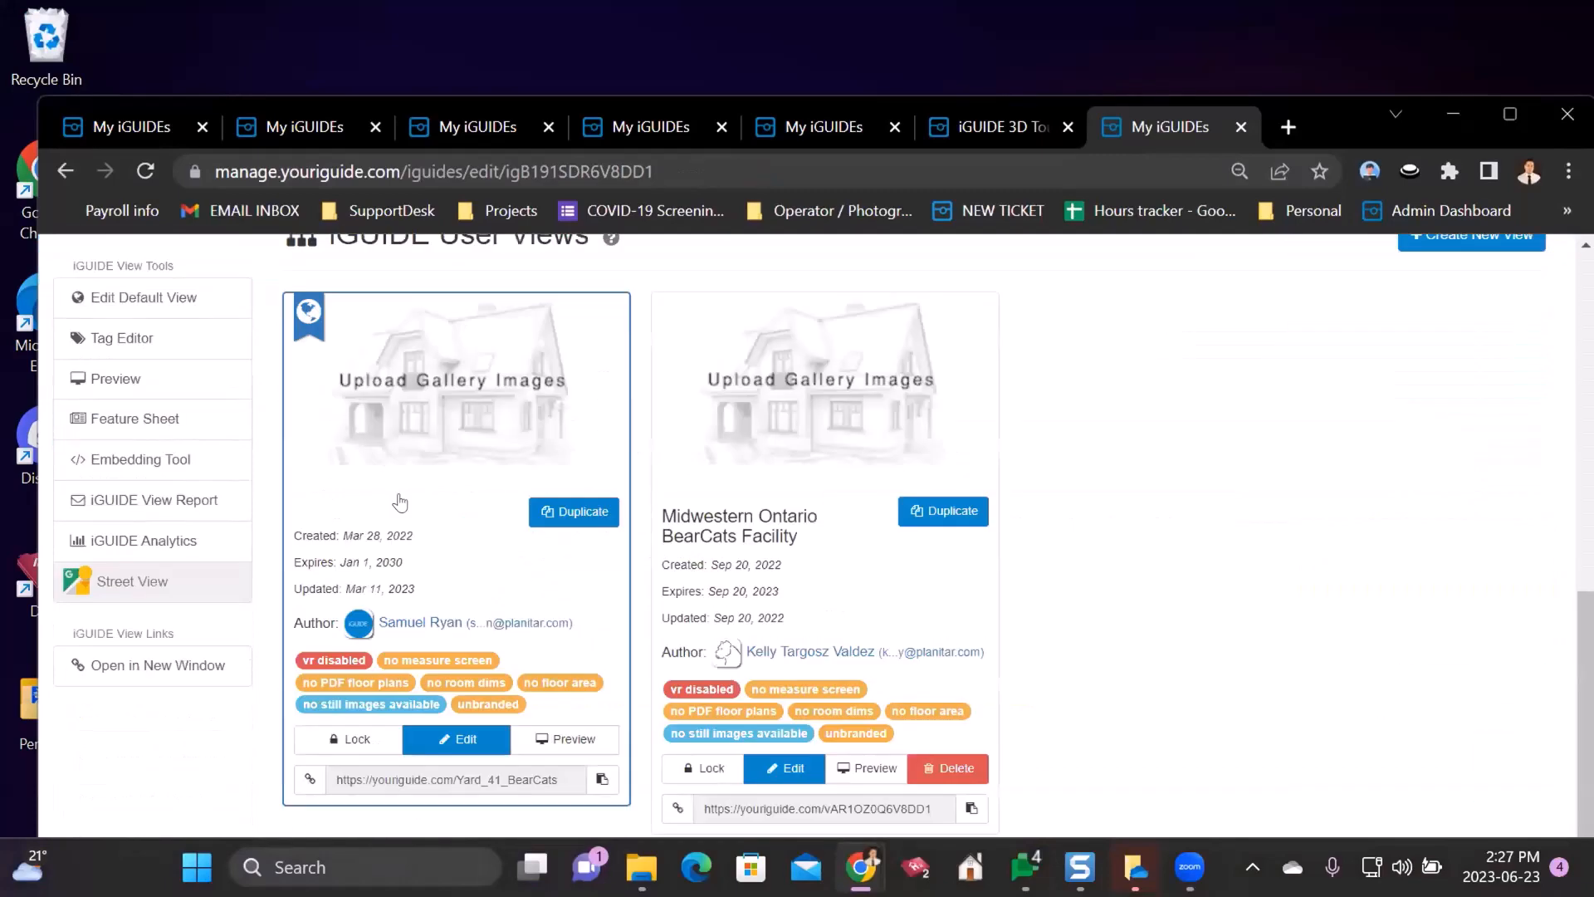
pyautogui.click(559, 515)
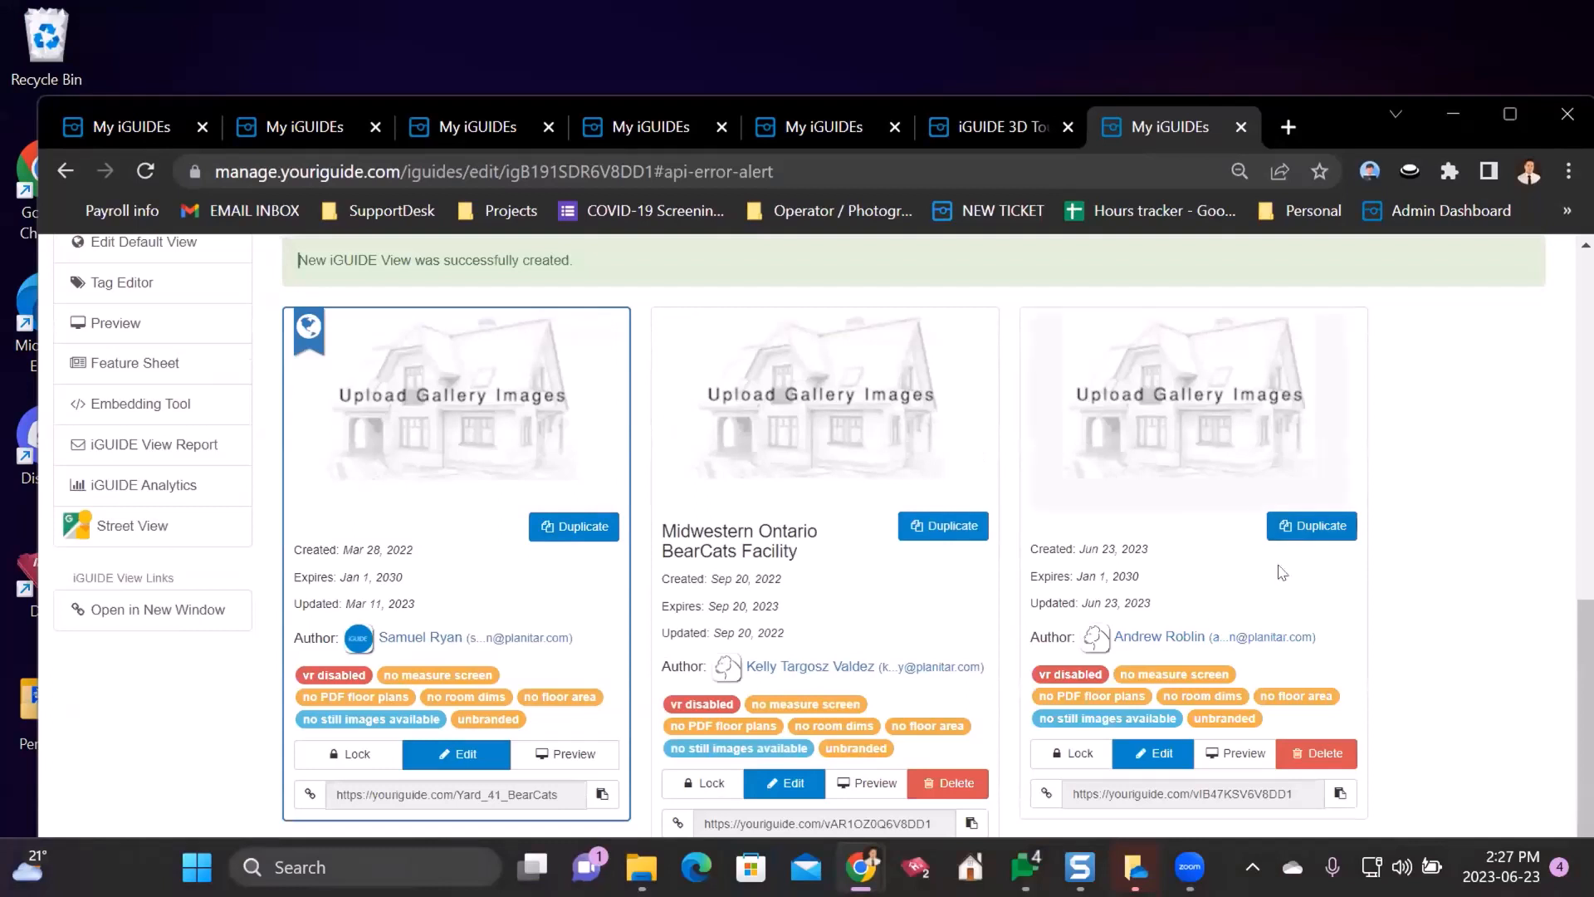
pyautogui.click(1156, 756)
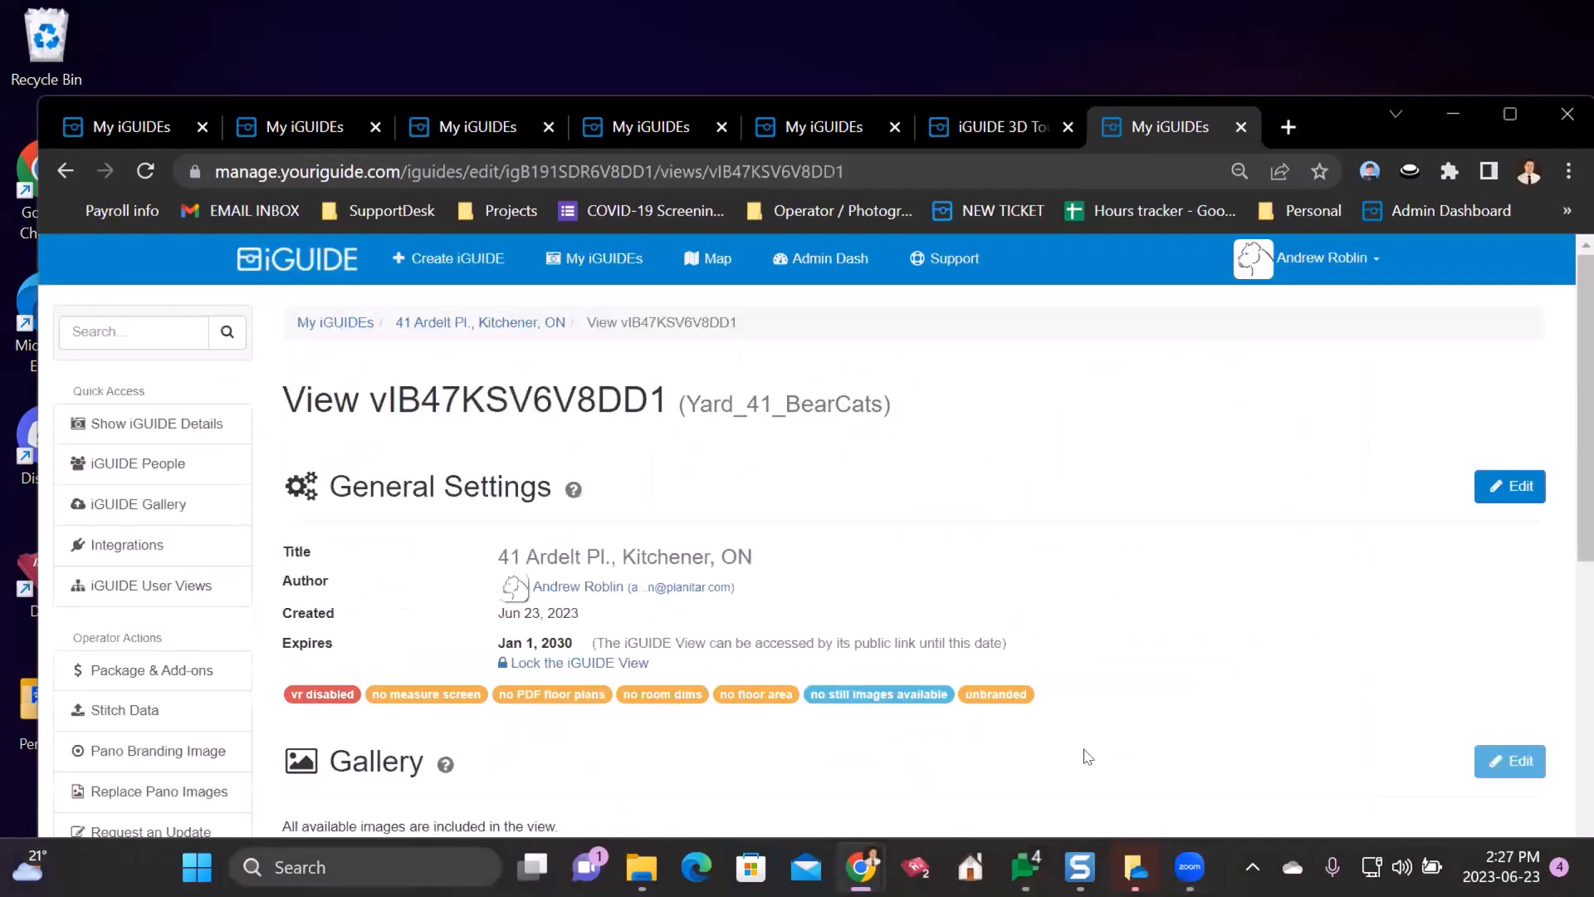
pyautogui.click(1516, 485)
# - Uncheck Show in iGUIDE for the Bearcat Lockers & Classroom Area floor, confirm, and save
pyautogui.scroll(-15, 708, 307)
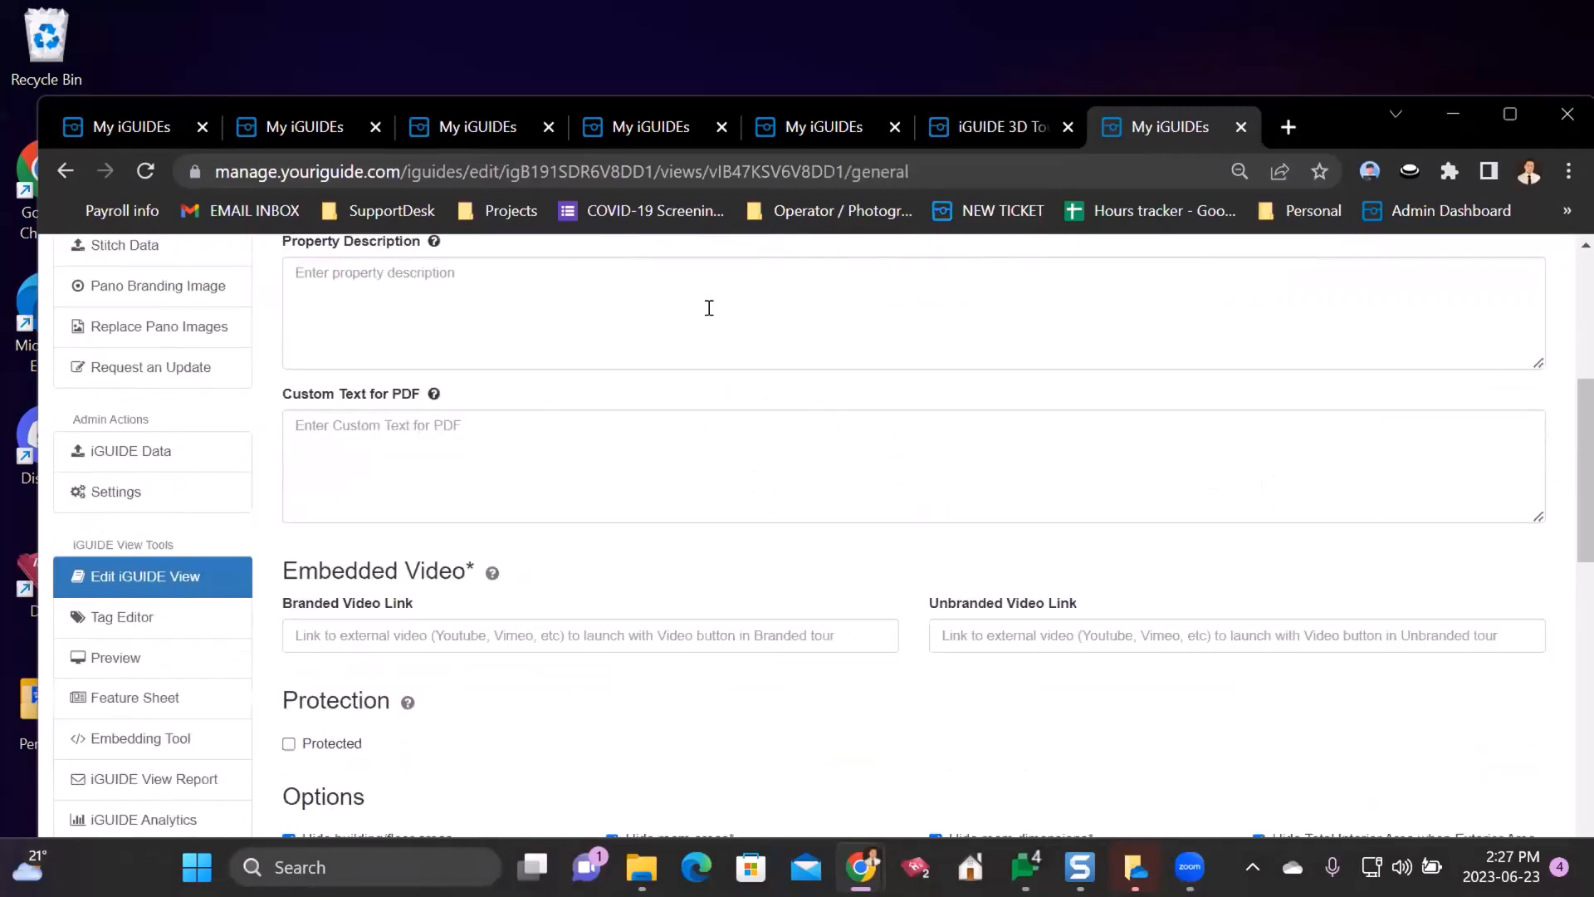
pyautogui.scroll(1, 191, 532)
pyautogui.scroll(-1, 156, 463)
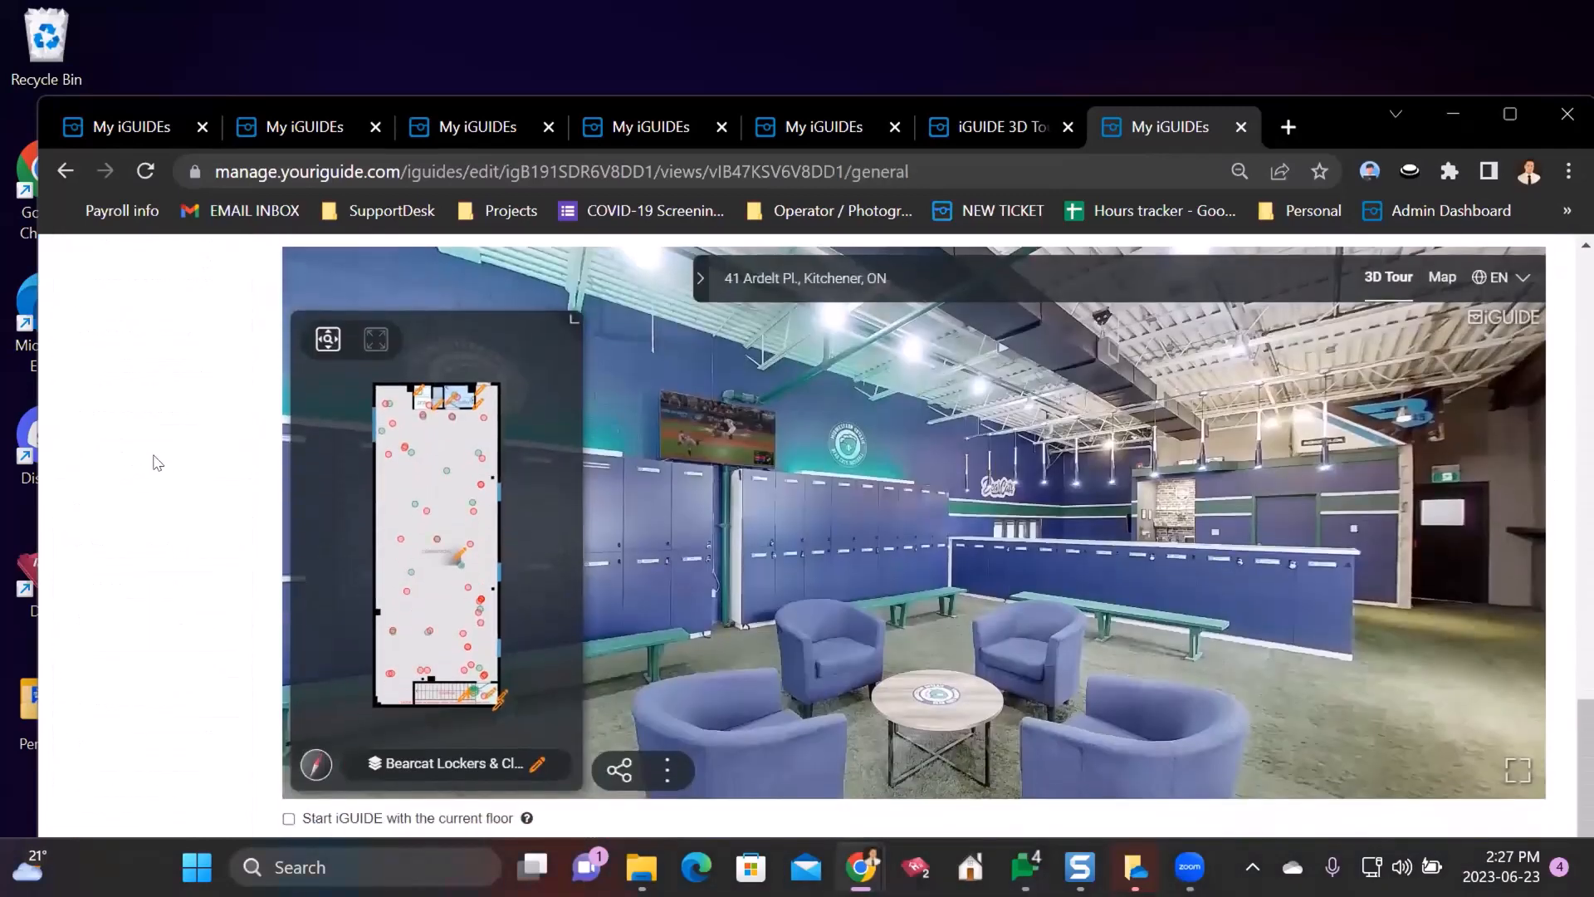
pyautogui.click(484, 689)
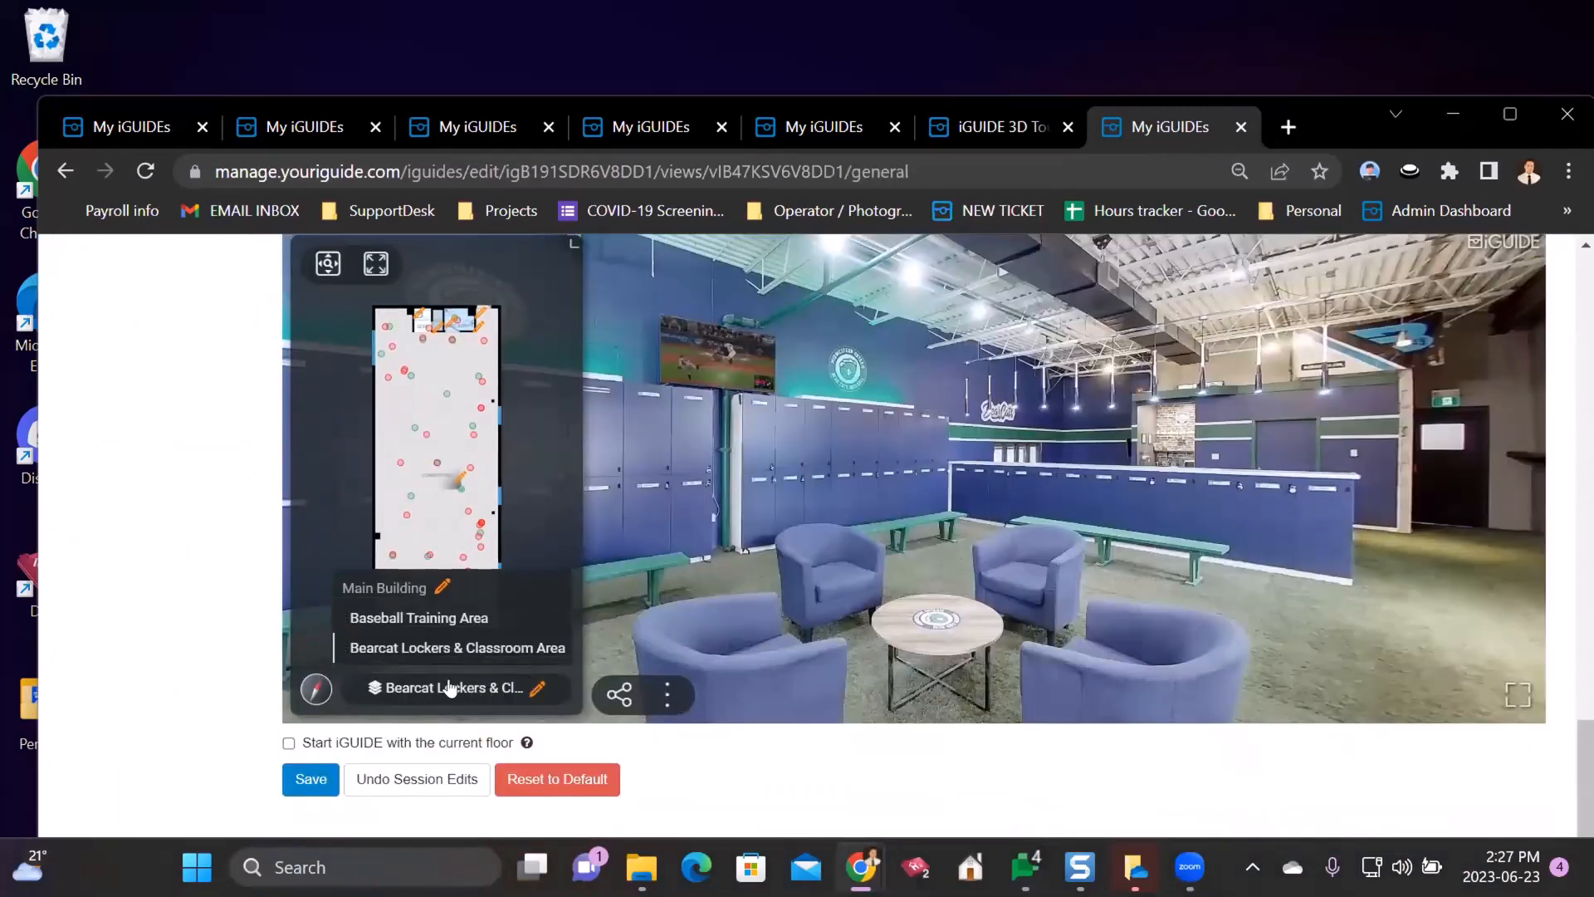
pyautogui.moveTo(675, 497); pyautogui.dragTo(715, 598)
pyautogui.click(531, 692)
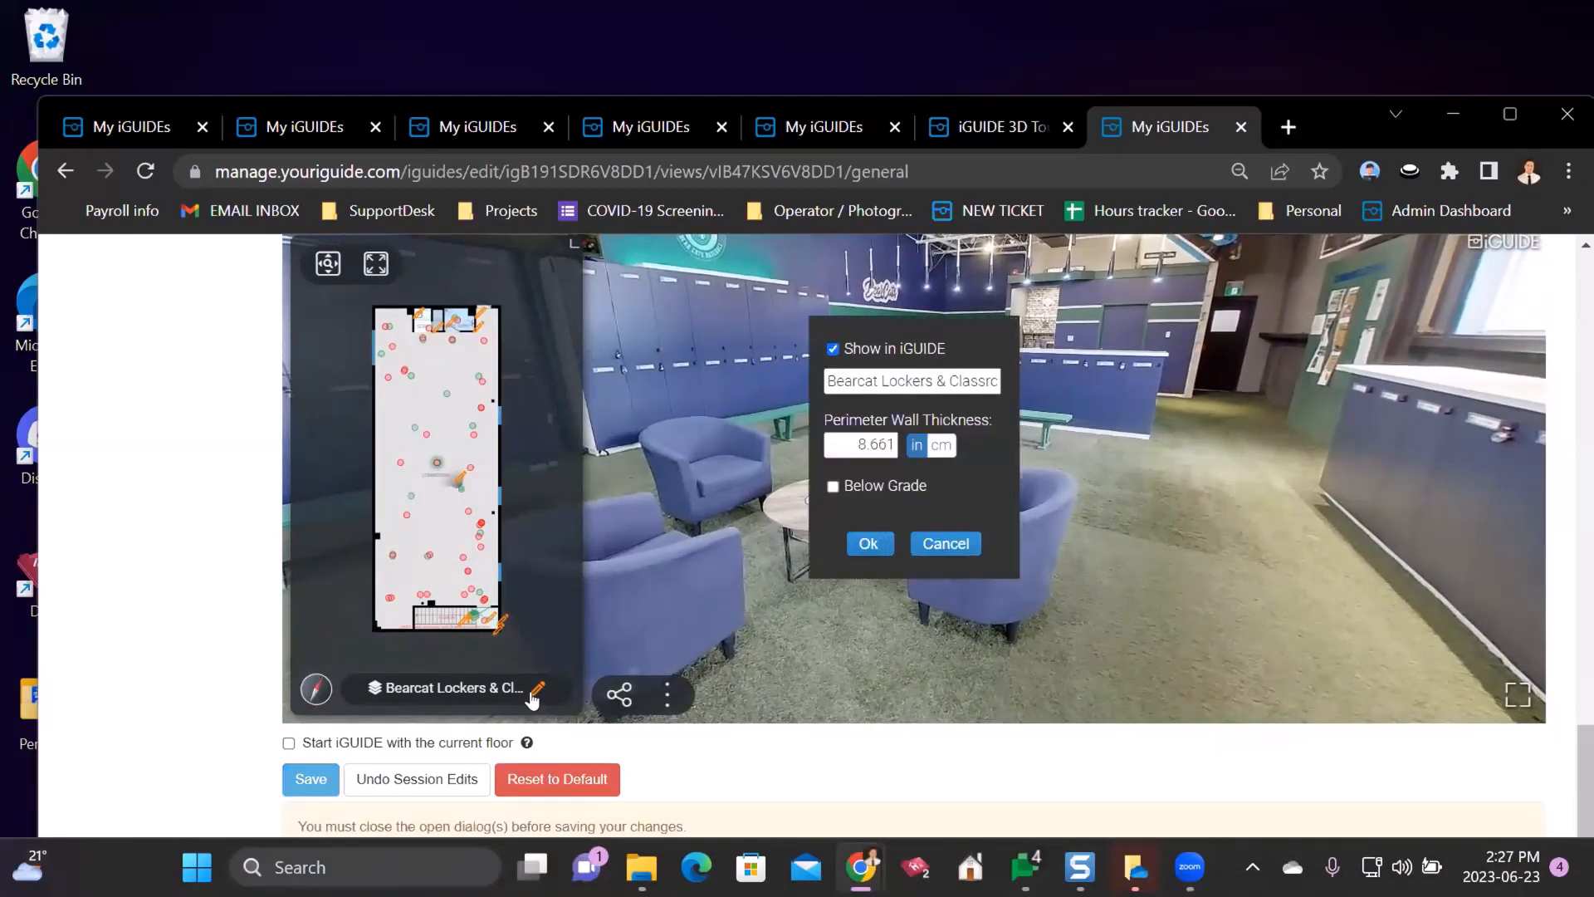
pyautogui.click(833, 348)
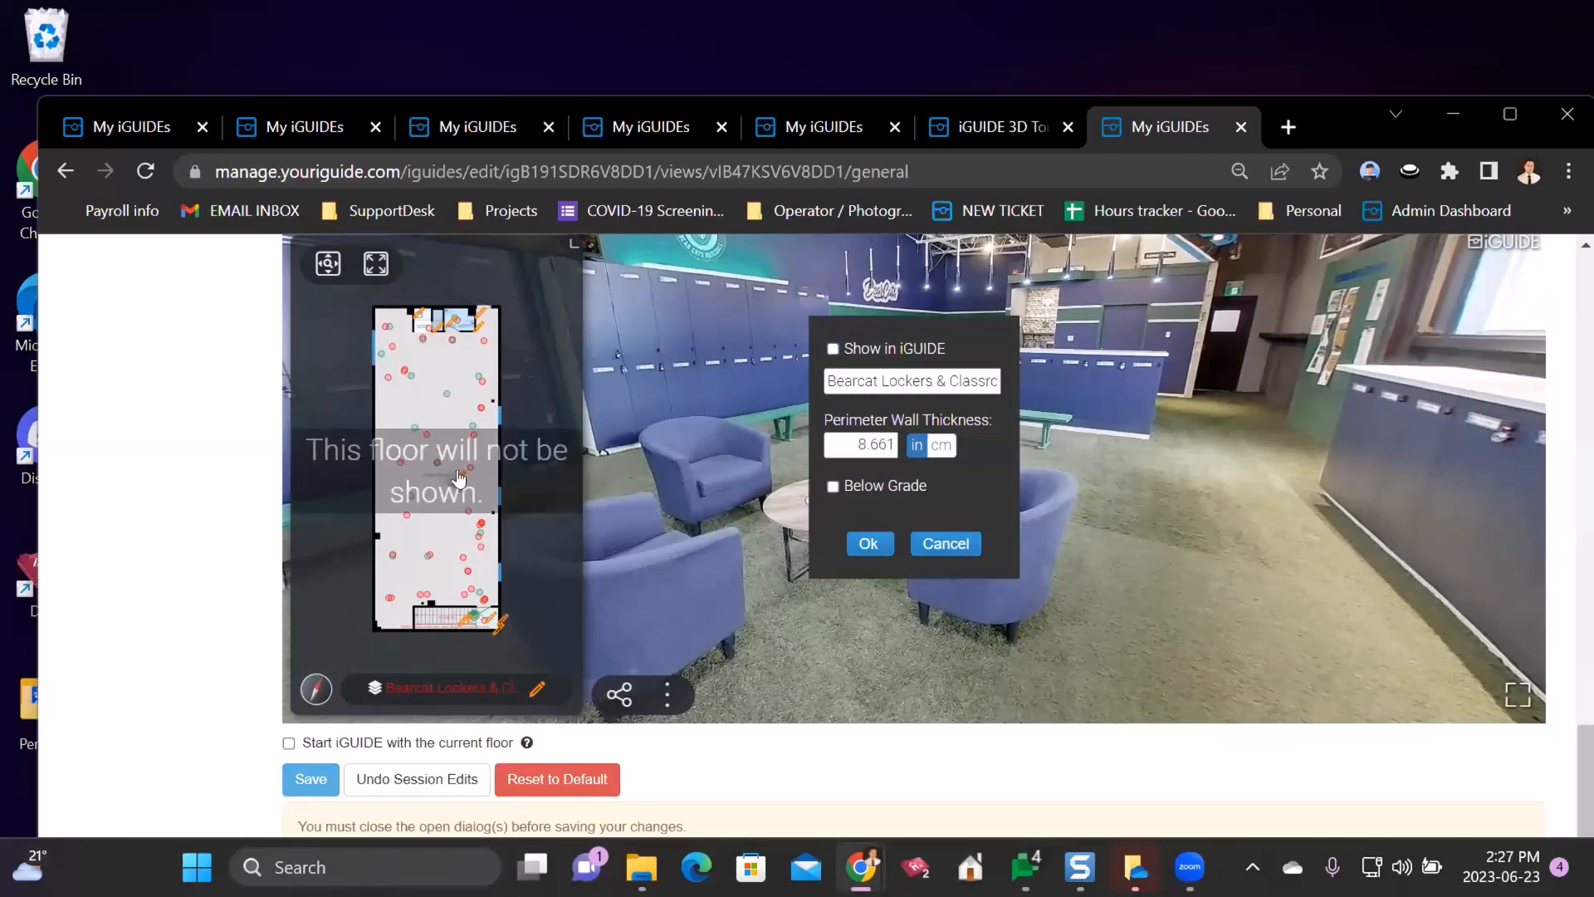
pyautogui.click(852, 541)
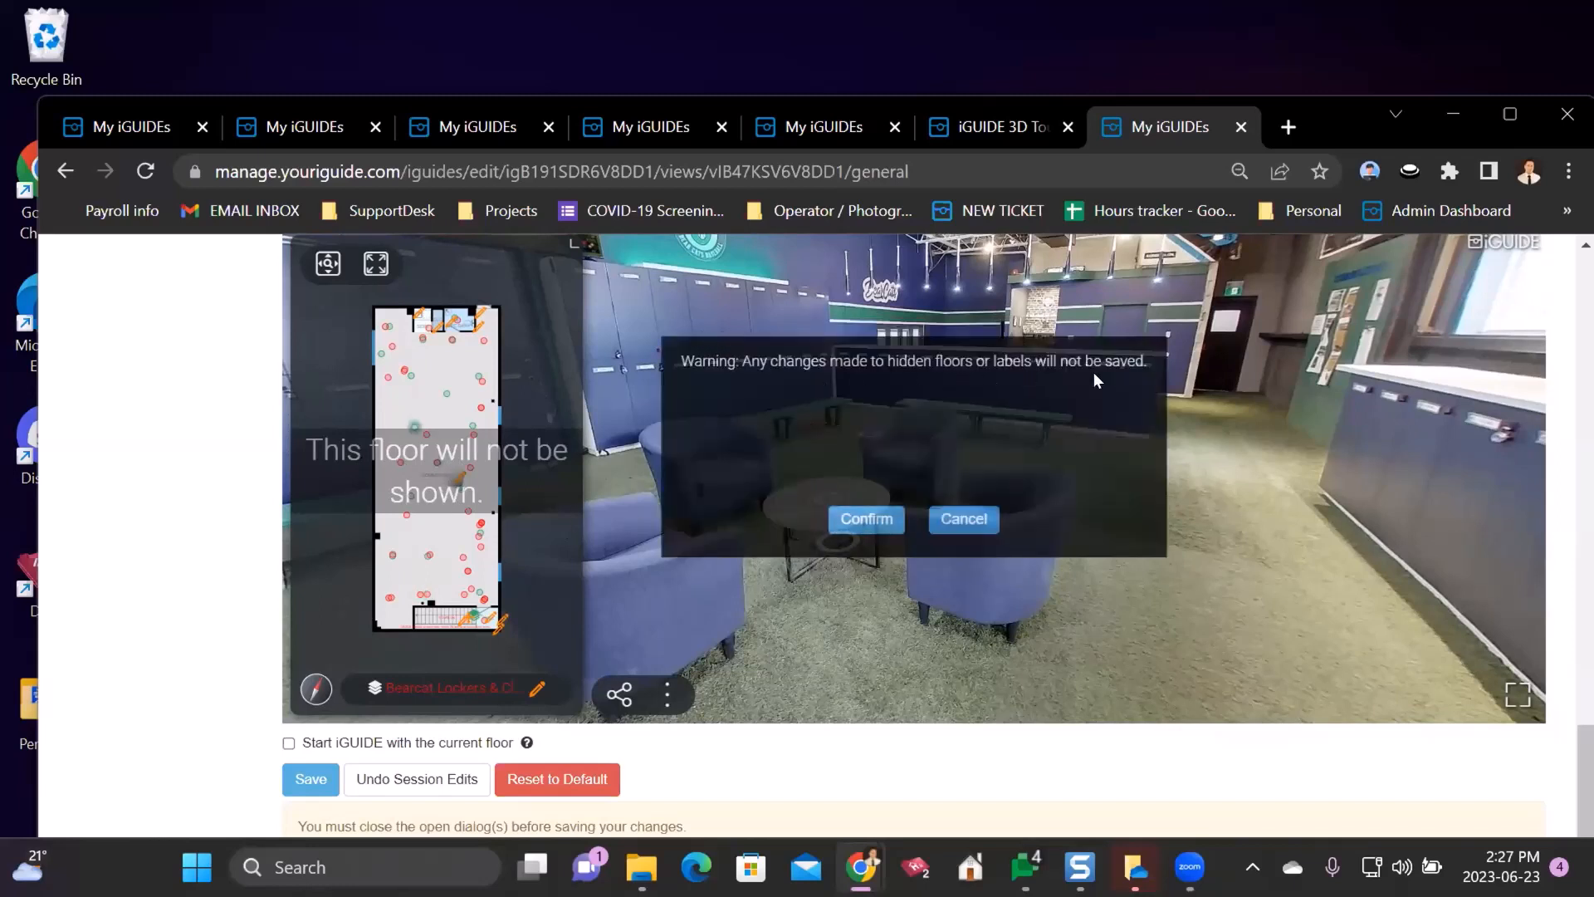
pyautogui.click(849, 522)
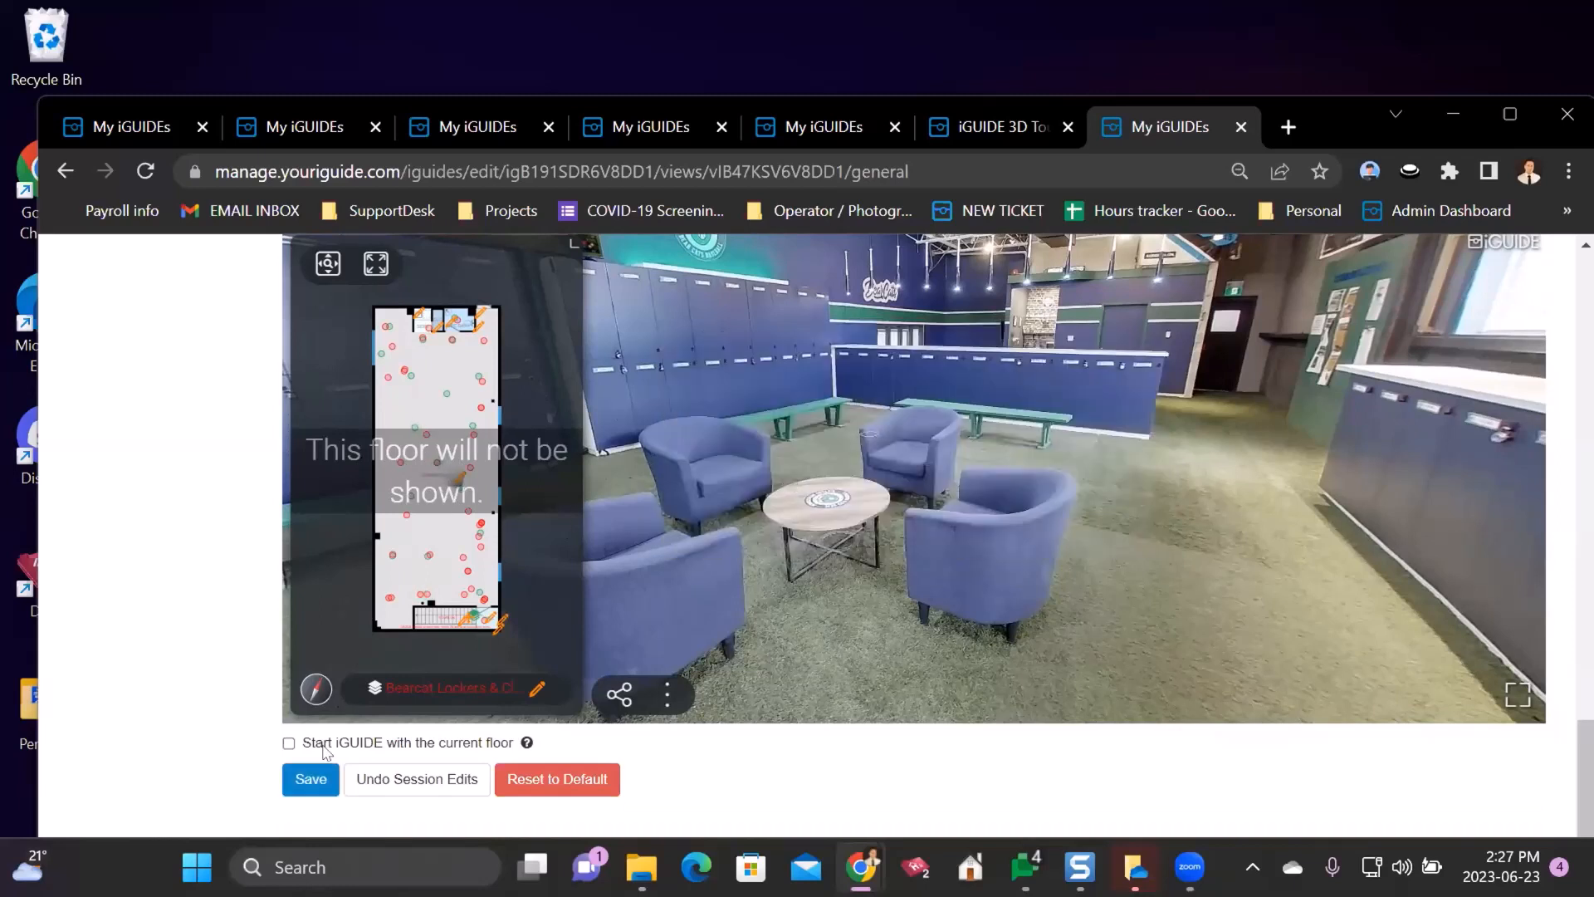
pyautogui.click(311, 779)
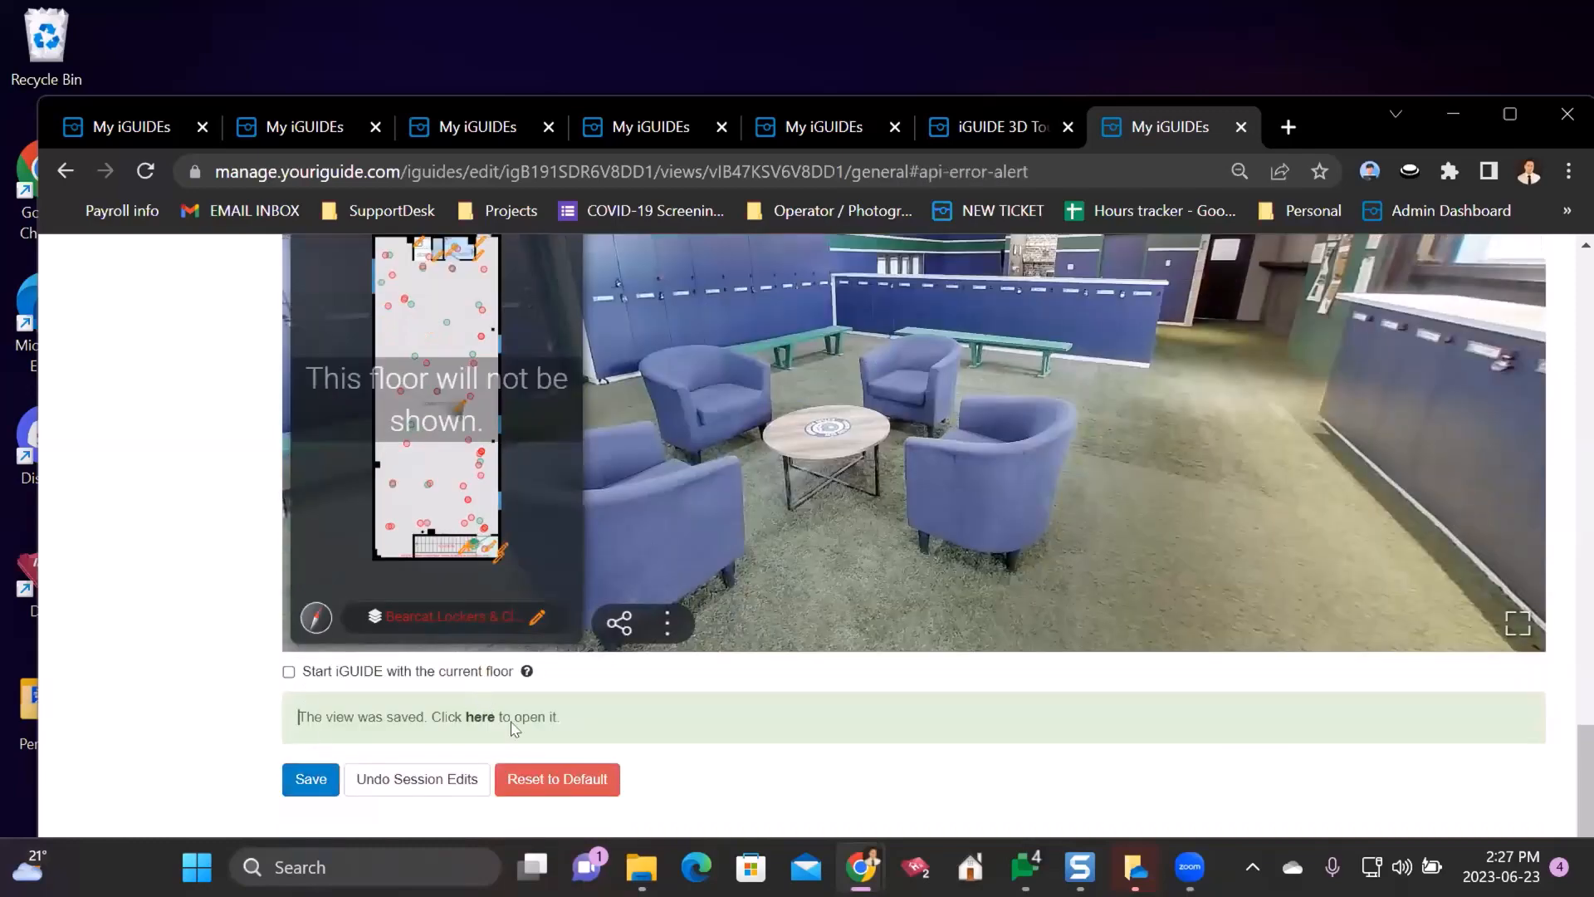
# - Open the saved view in a new tab, then switch the editor preview to the 2nd Floor
pyautogui.scroll(-3, 163, 545)
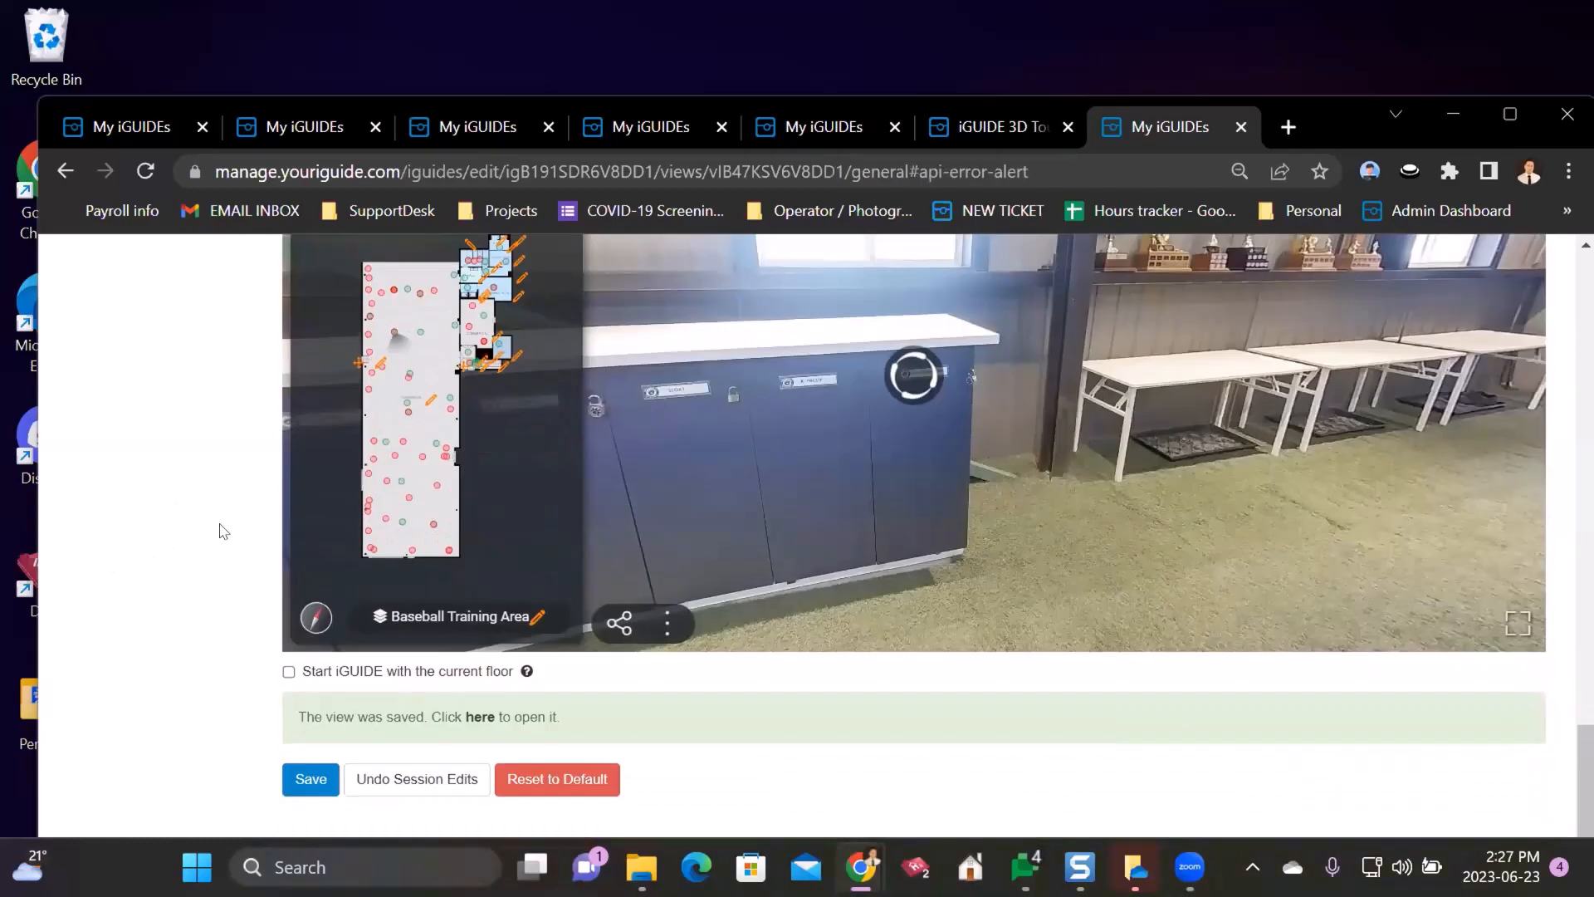
pyautogui.moveTo(852, 429); pyautogui.dragTo(996, 448)
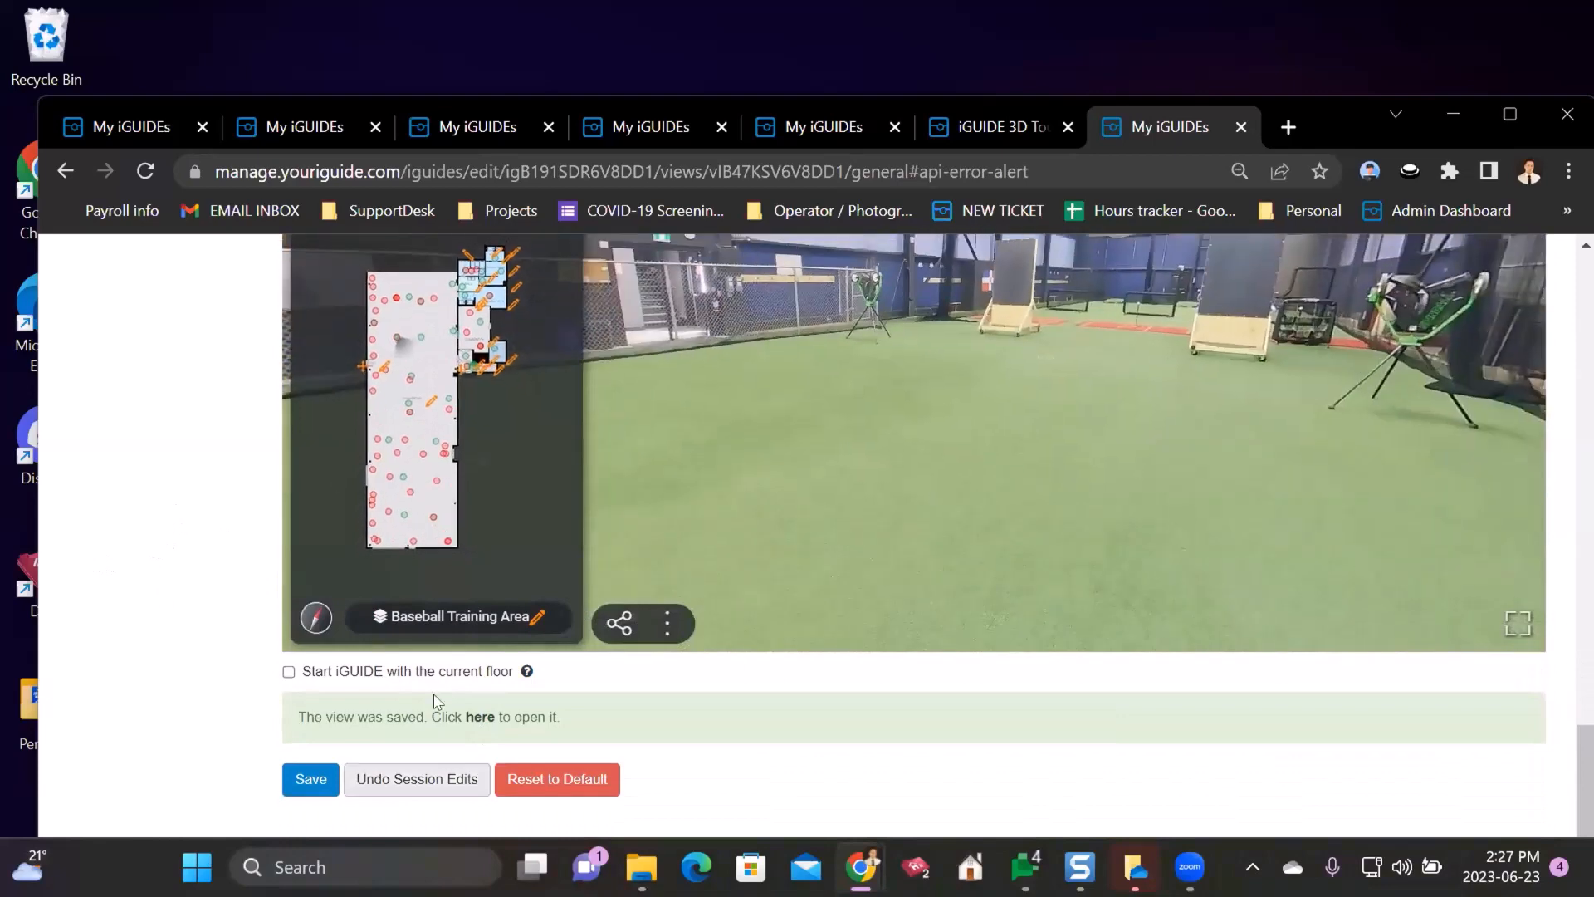
pyautogui.click(479, 717)
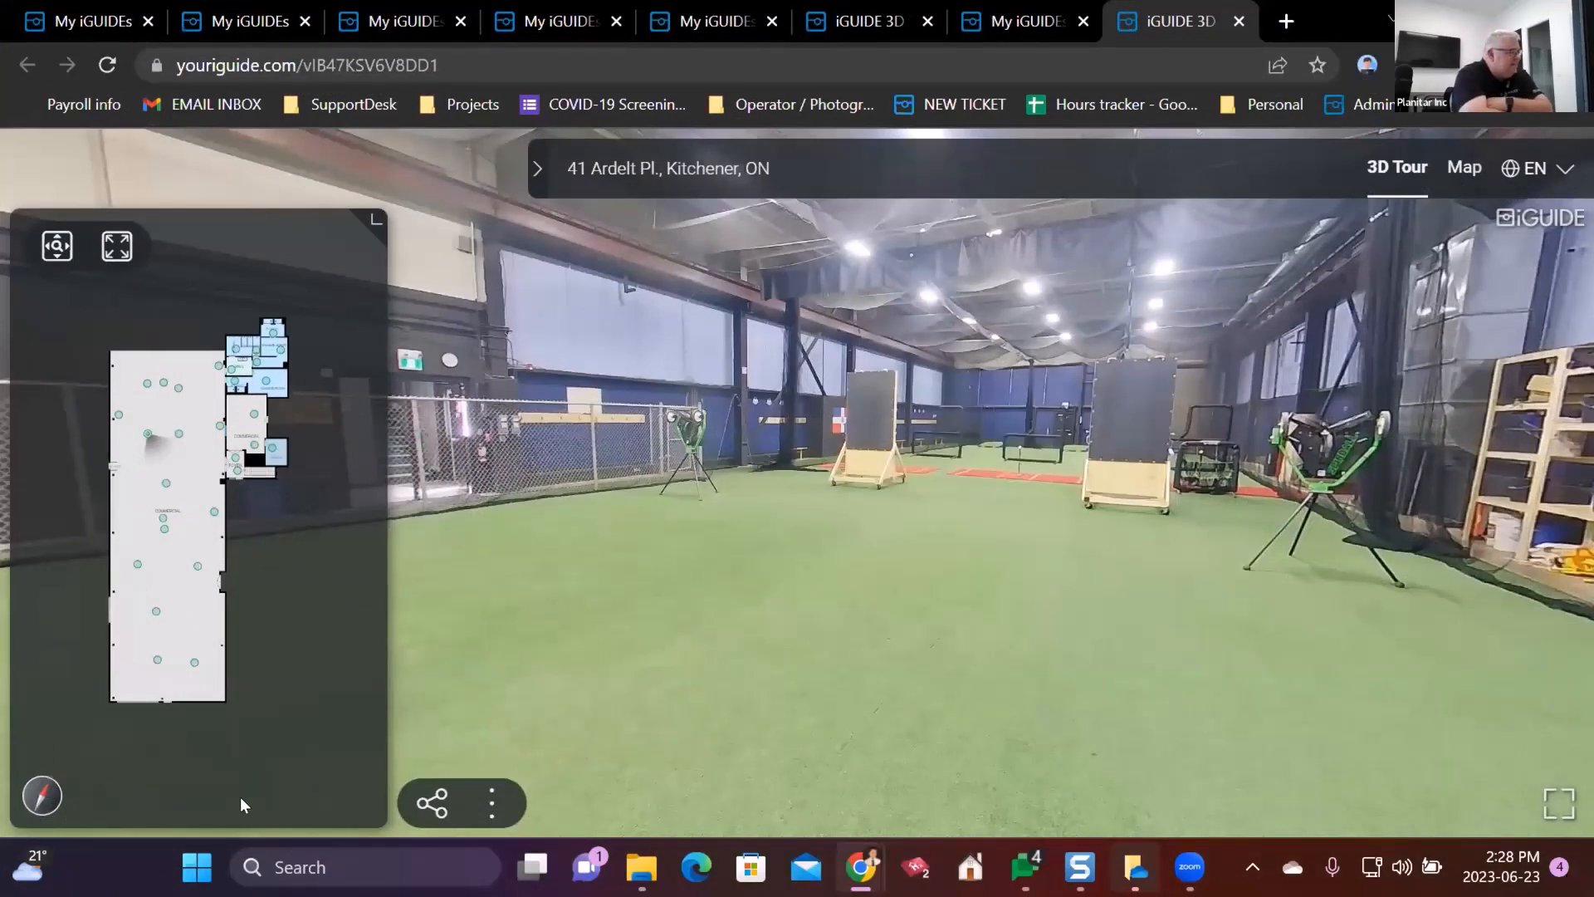
pyautogui.click(1056, 14)
pyautogui.click(420, 545)
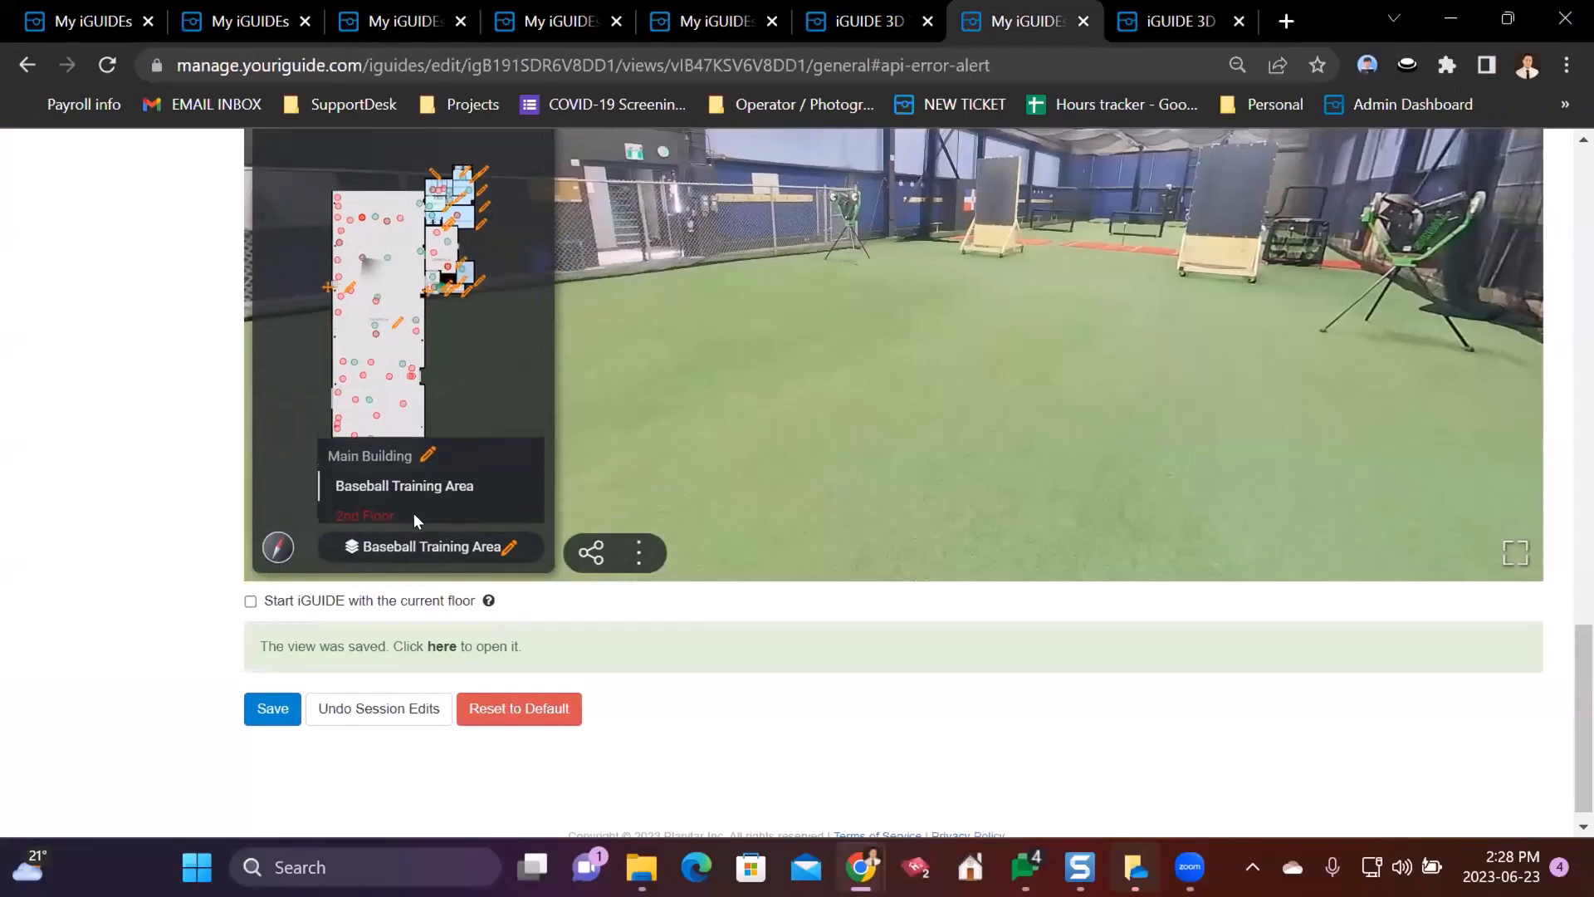
pyautogui.click(359, 506)
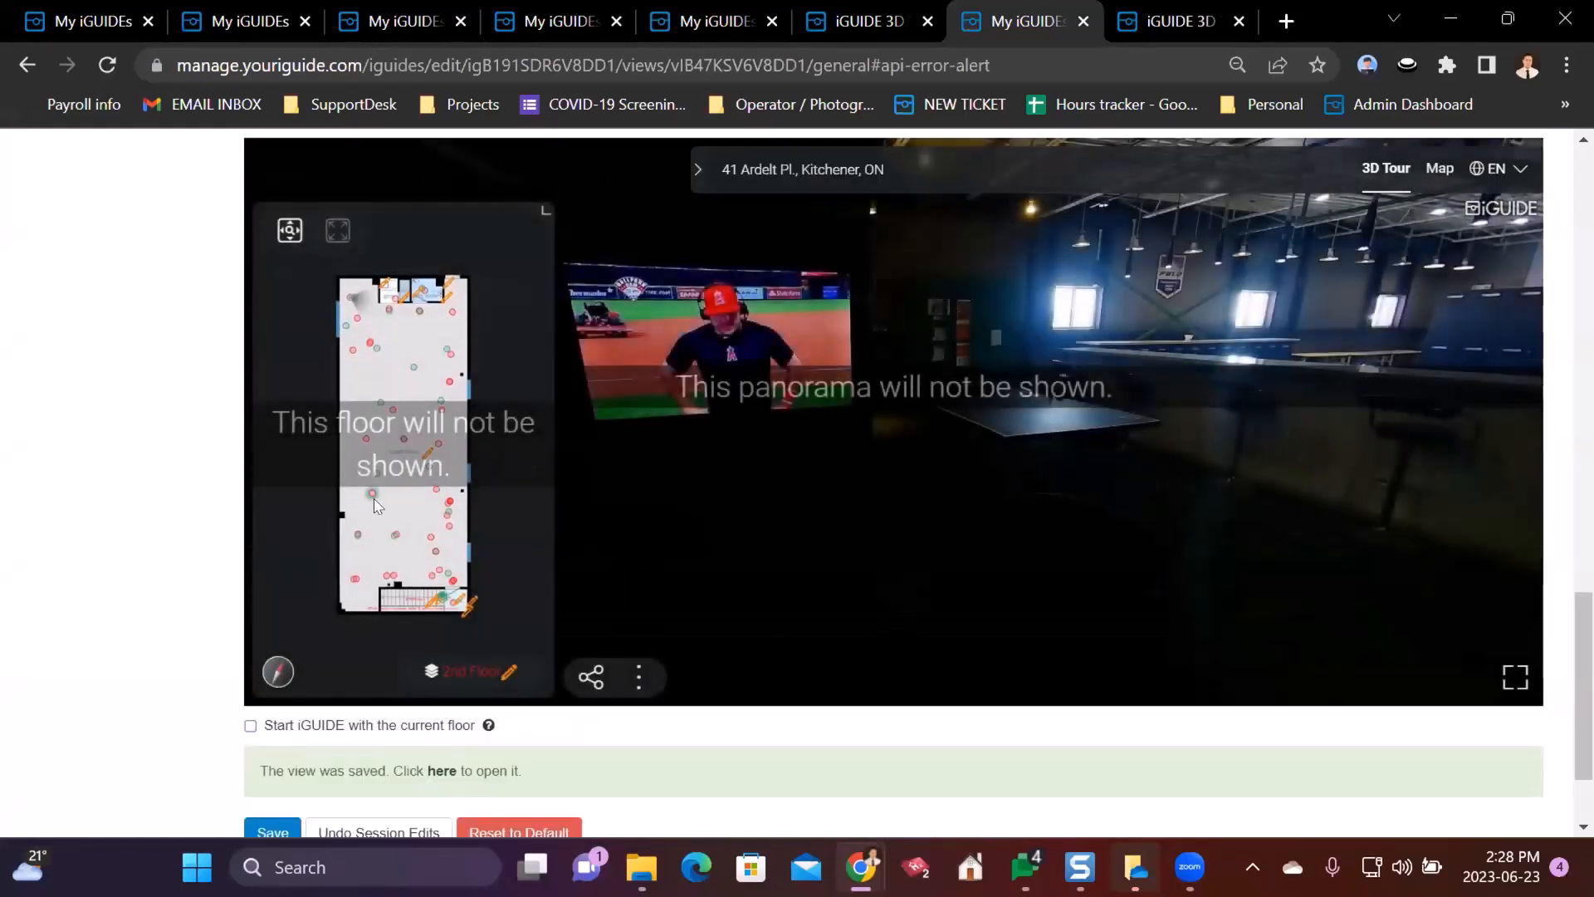
# - Check the public 3D tour, then switch the editor tour to the Baseball Training Area floor
pyautogui.click(1179, 21)
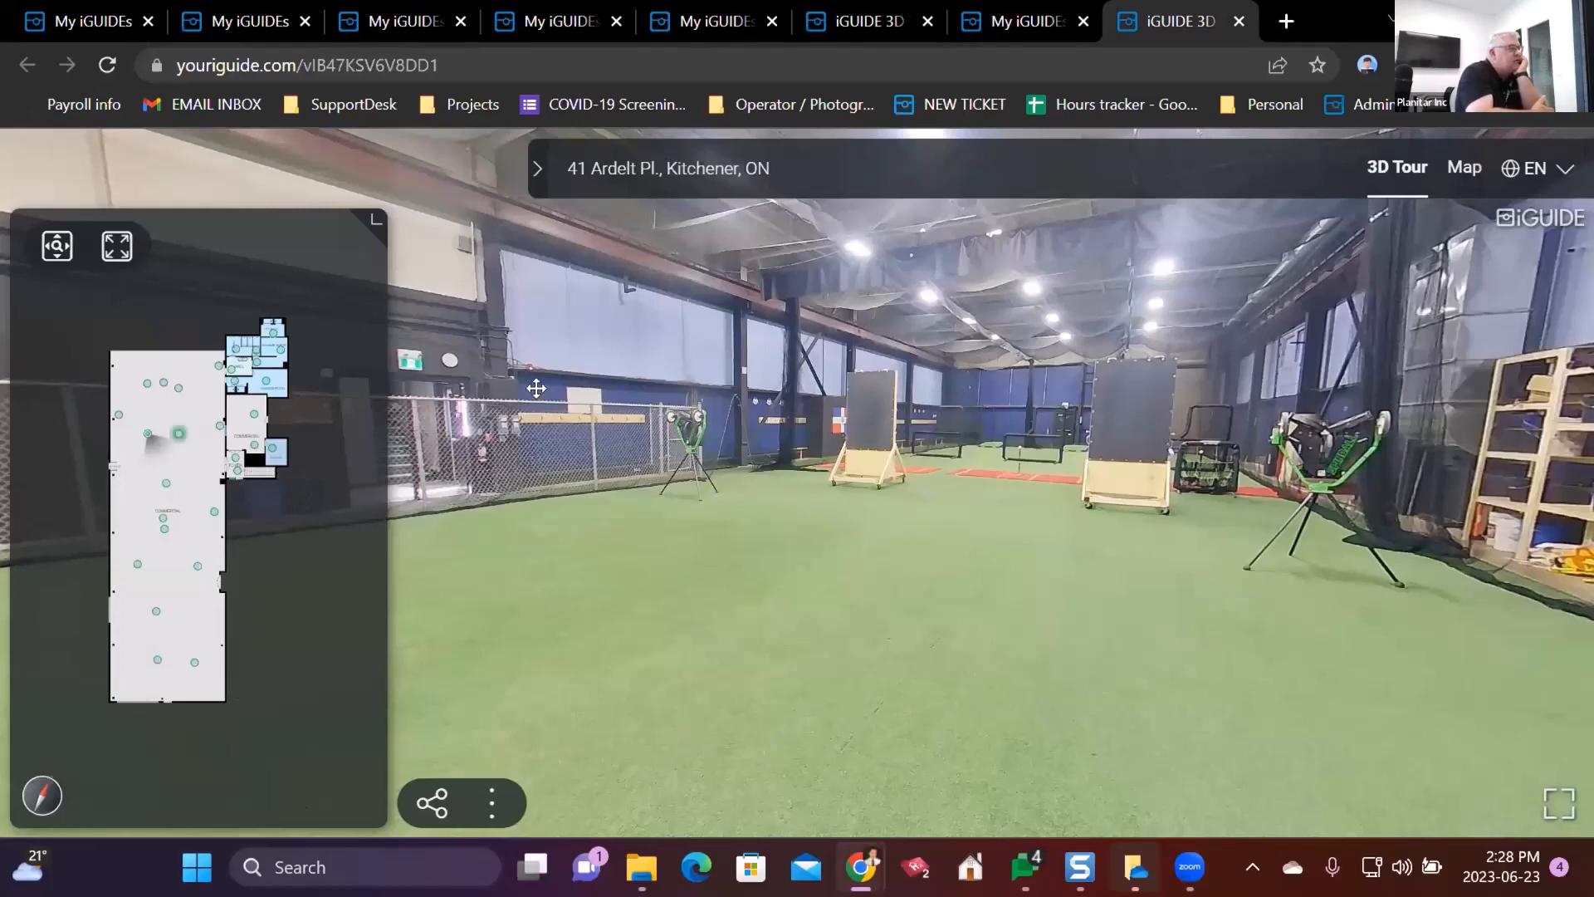
pyautogui.click(1056, 8)
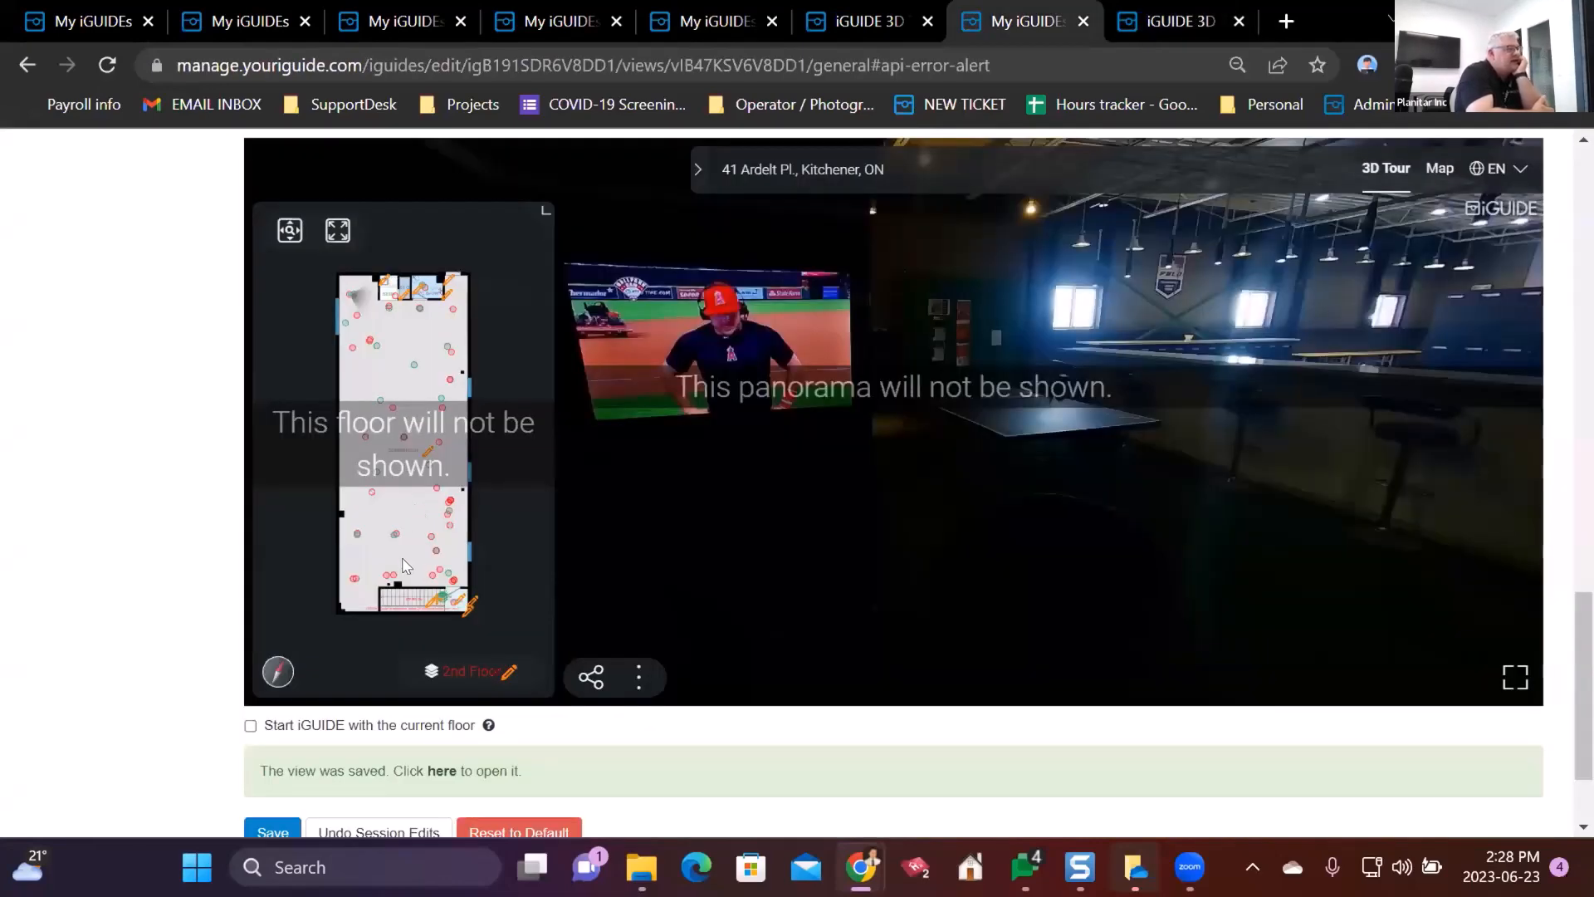
pyautogui.click(477, 672)
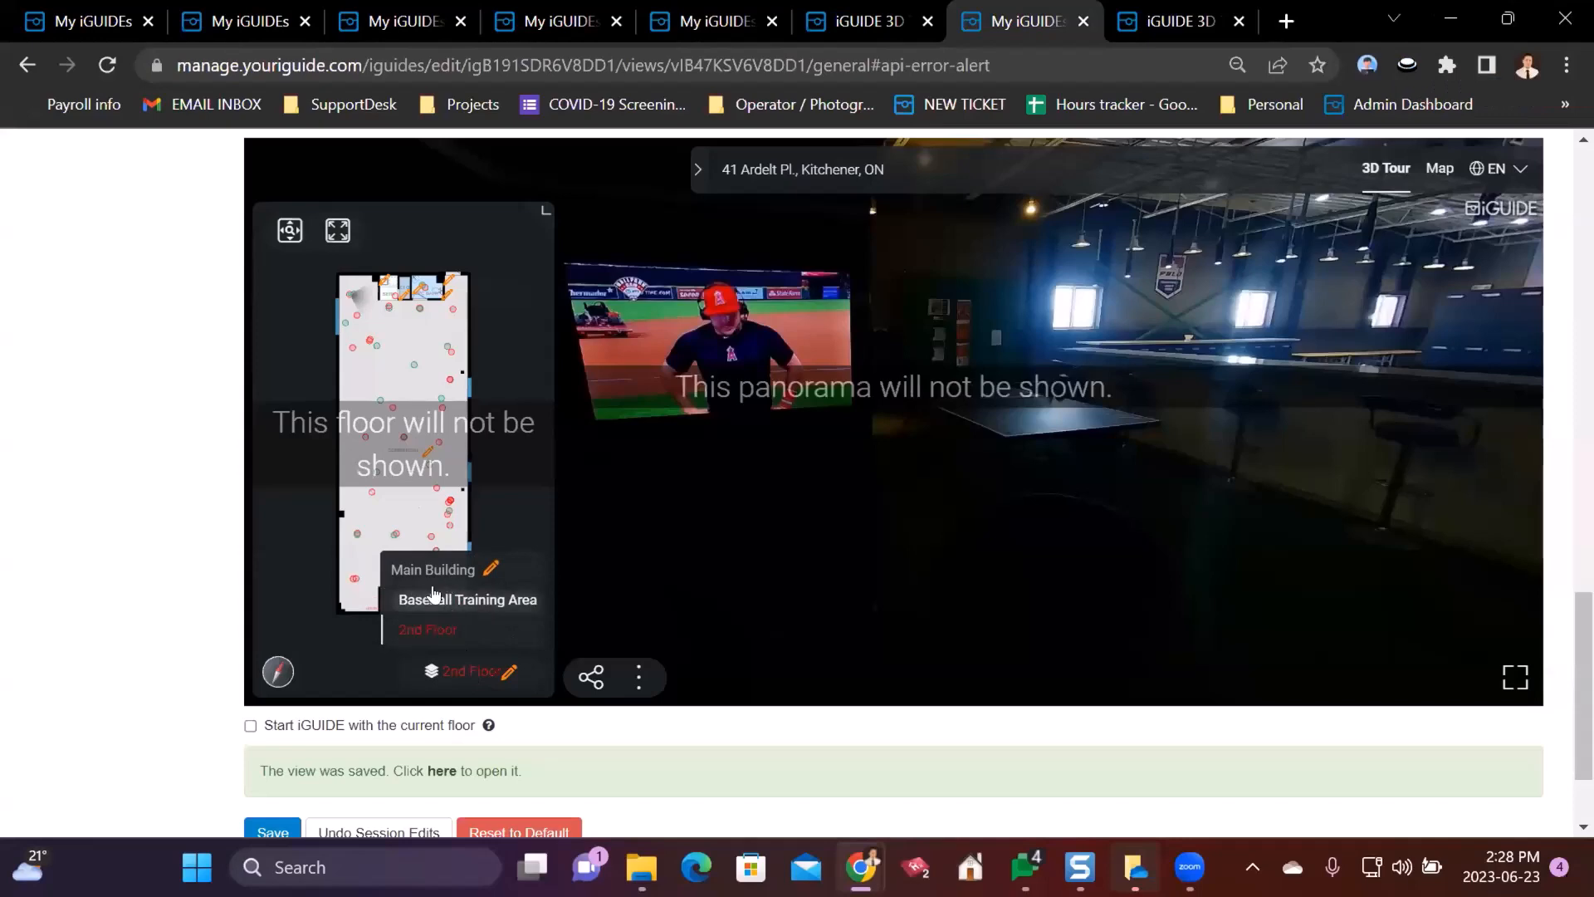
pyautogui.click(431, 589)
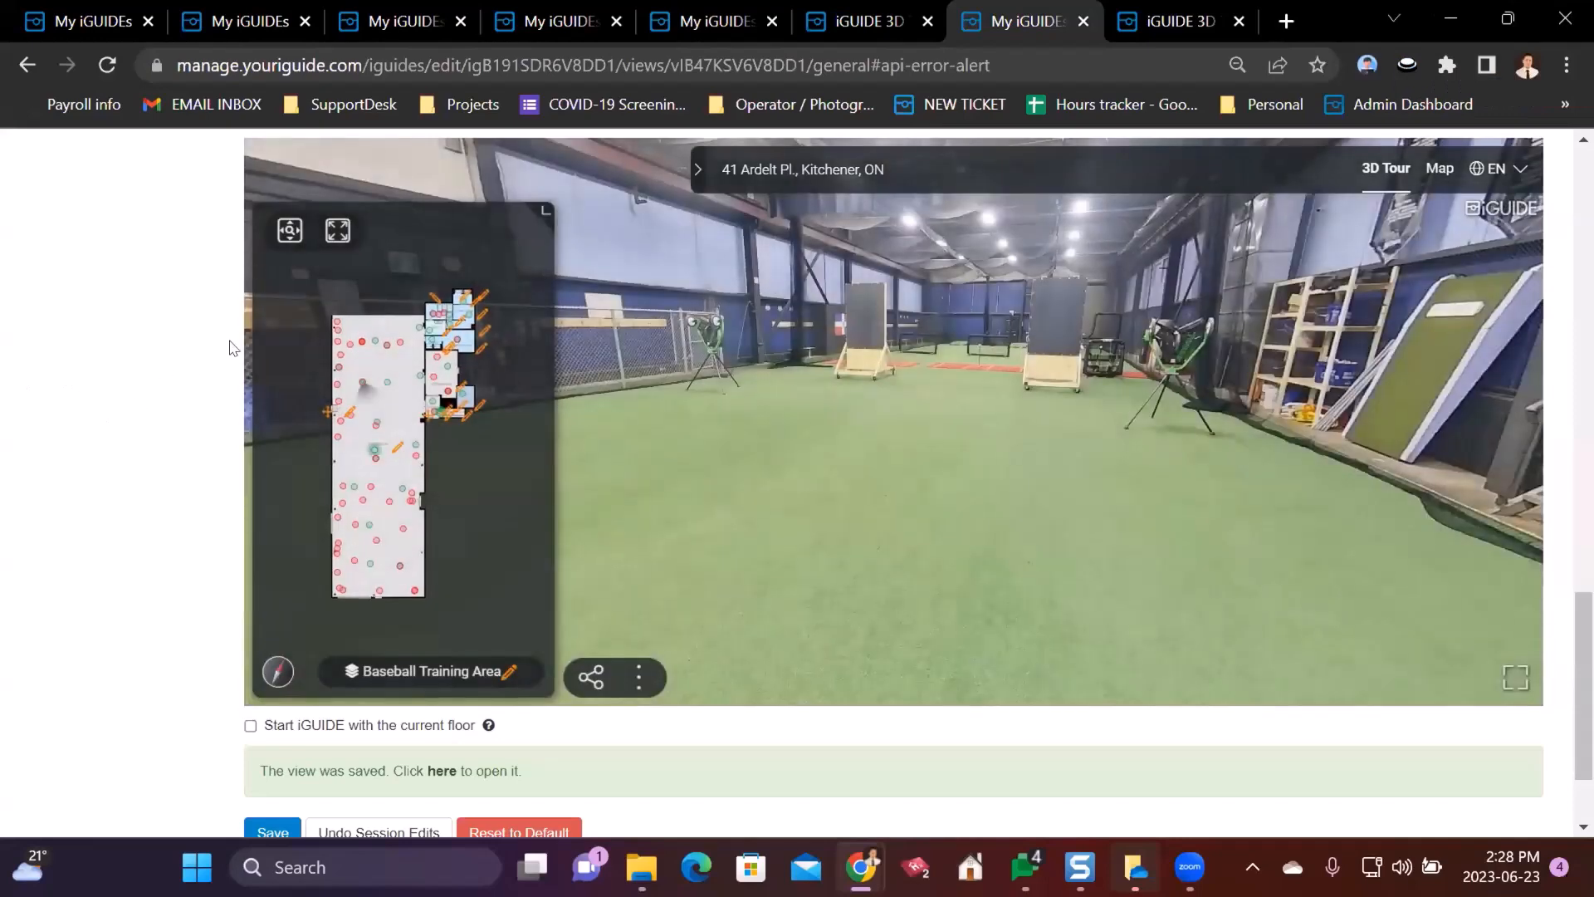
pyautogui.scroll(1, 178, 299)
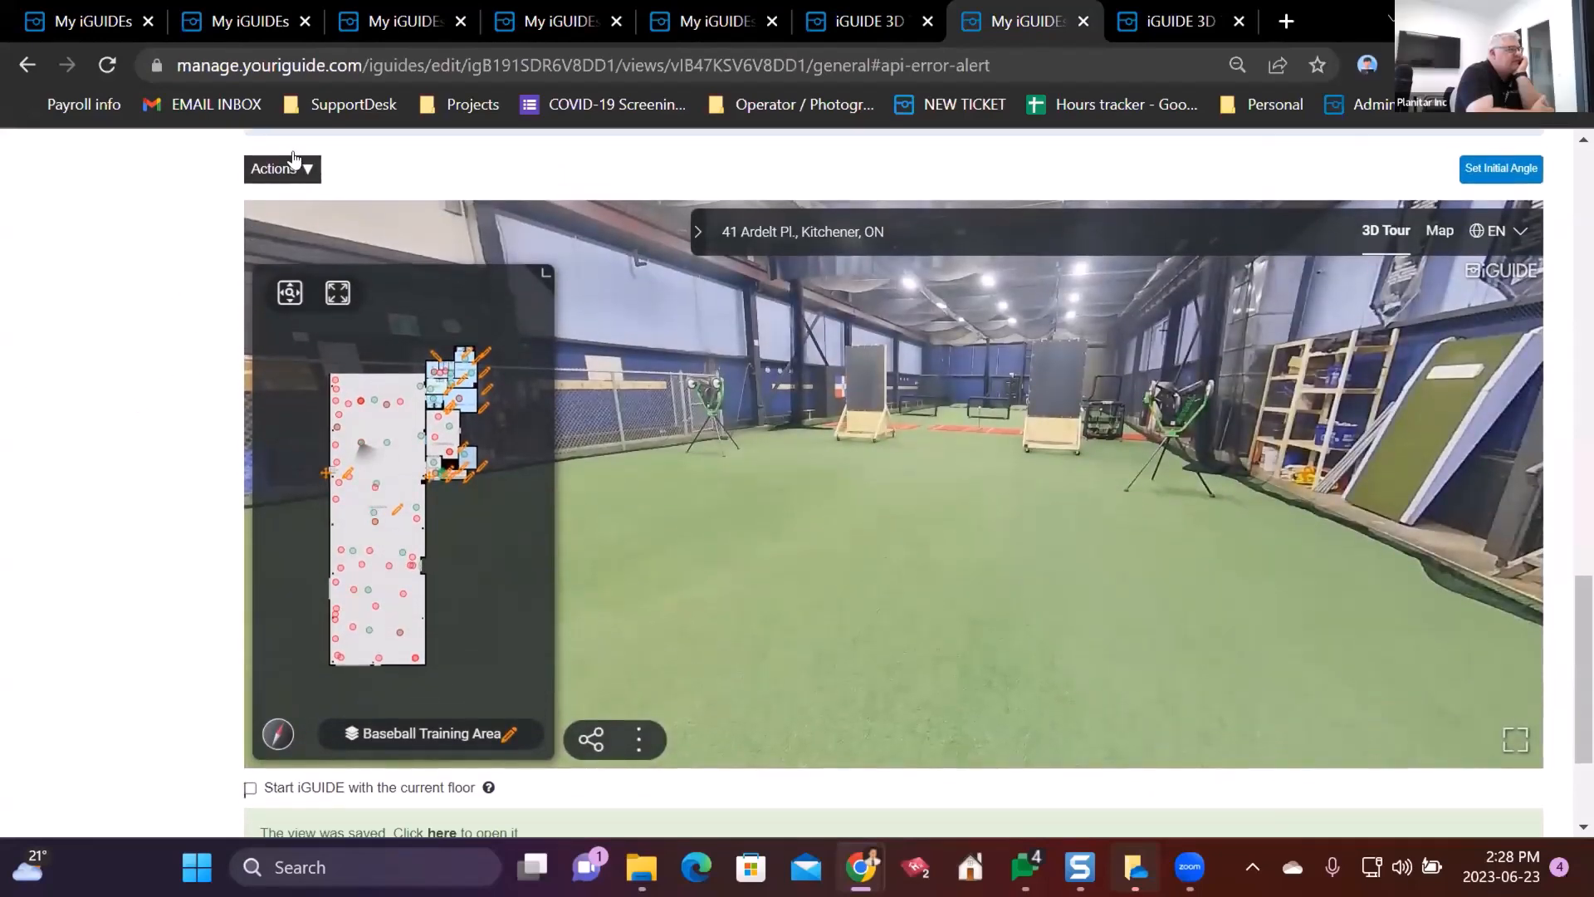
# - Disable all Baseball Training Area panoramas with Actions > Hide All Panos and save the view
pyautogui.click(291, 166)
pyautogui.click(286, 281)
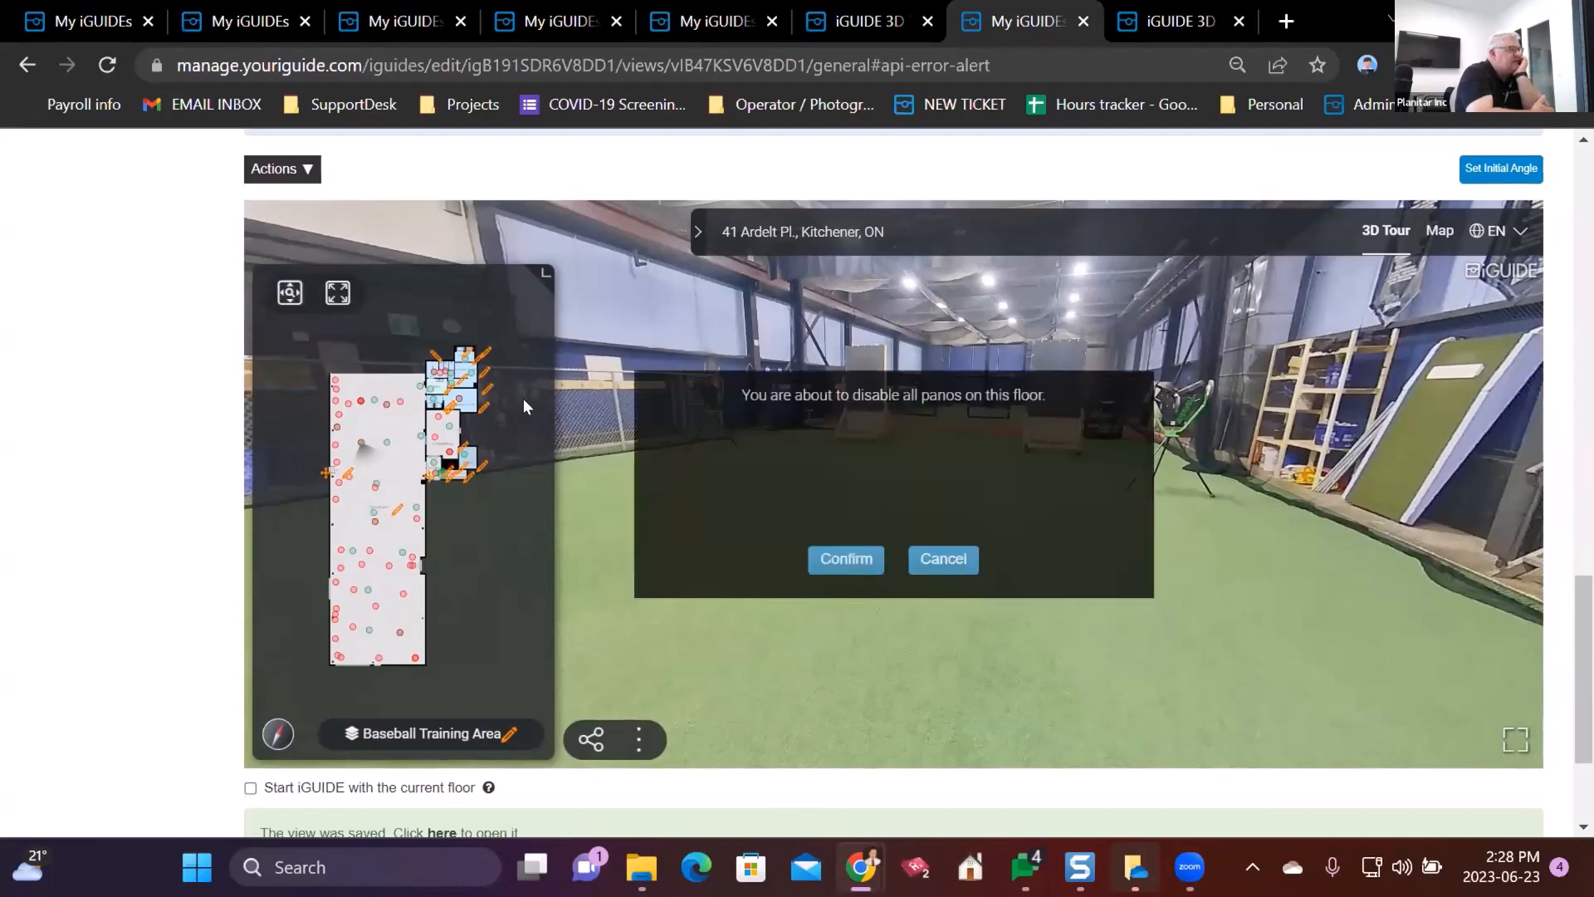
pyautogui.click(837, 565)
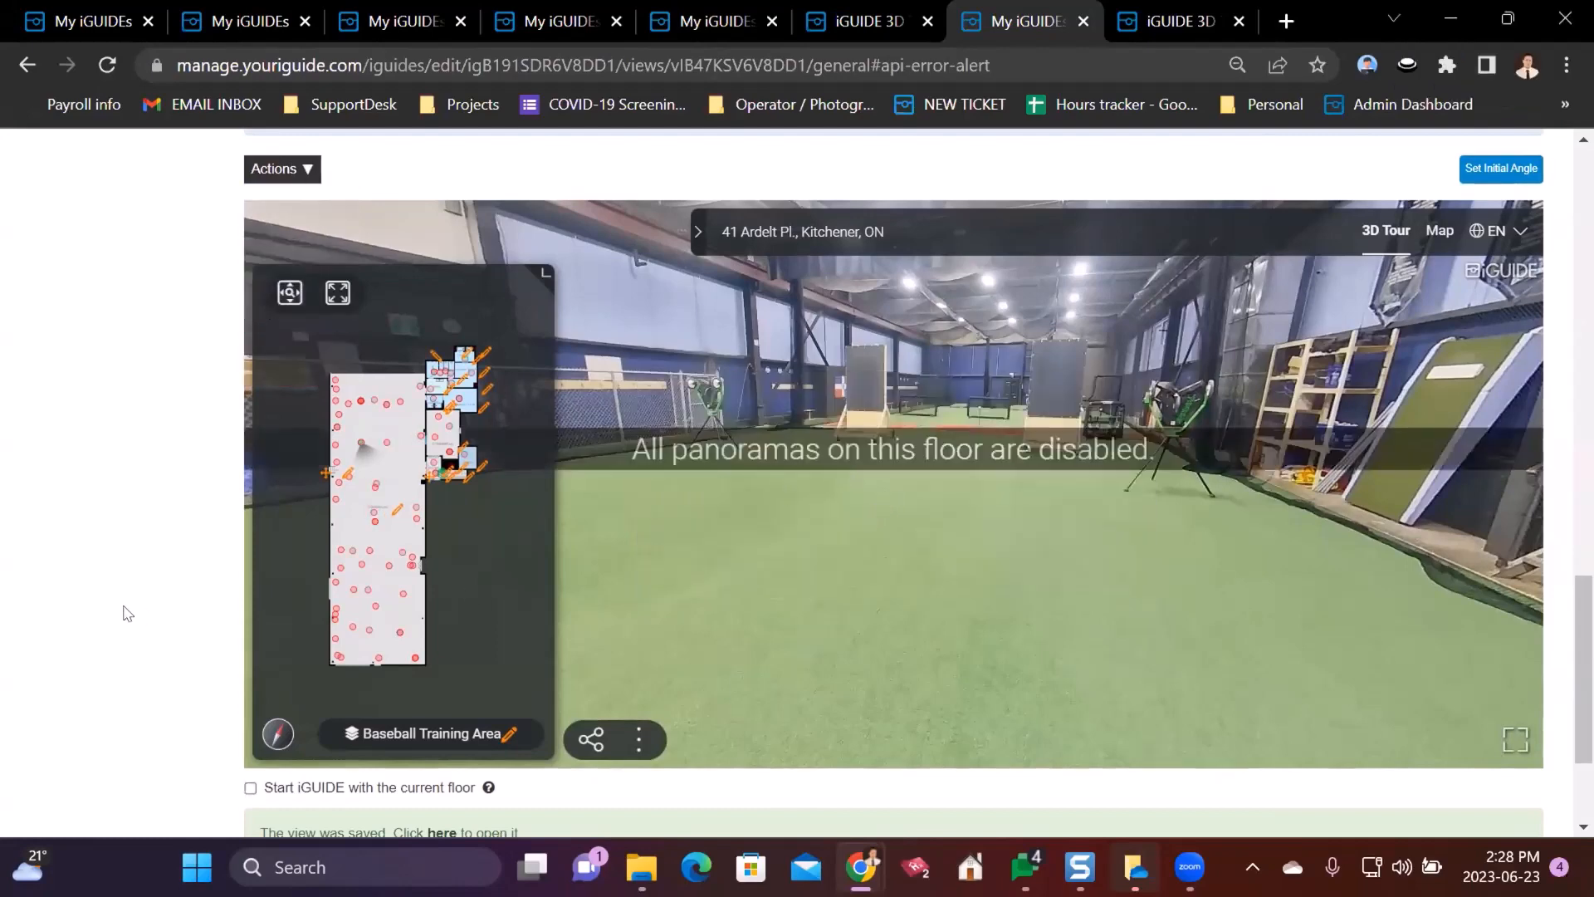
pyautogui.scroll(-2, 100, 576)
pyautogui.click(266, 771)
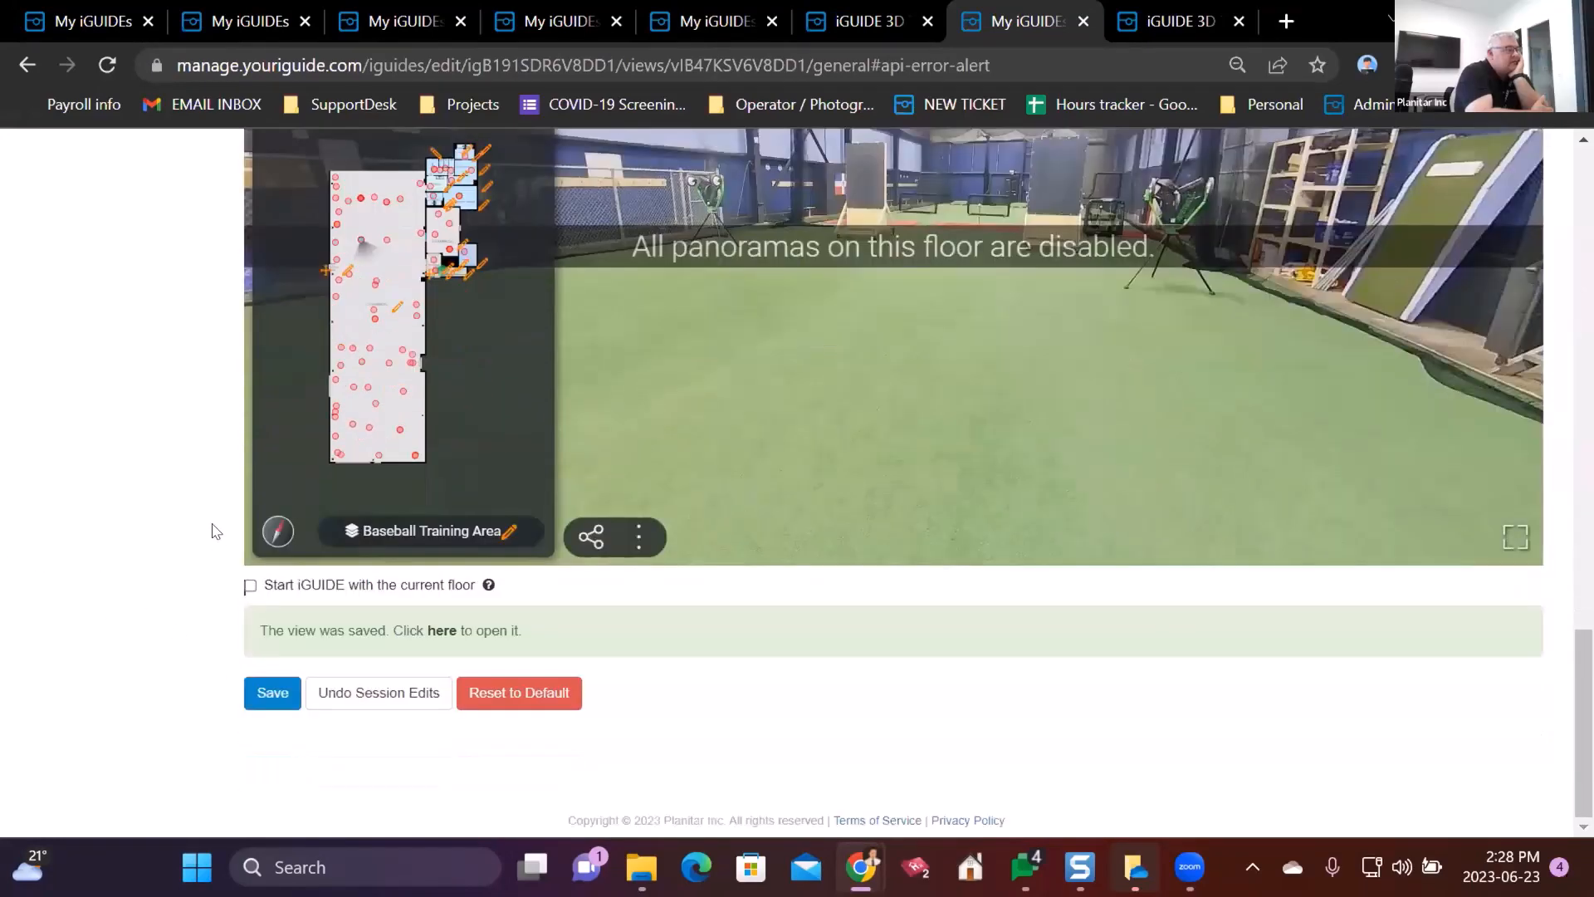
# - Jump to the Foyer panorama on the minimap, save again, and return to the public tour
pyautogui.scroll(3, 216, 532)
pyautogui.click(285, 376)
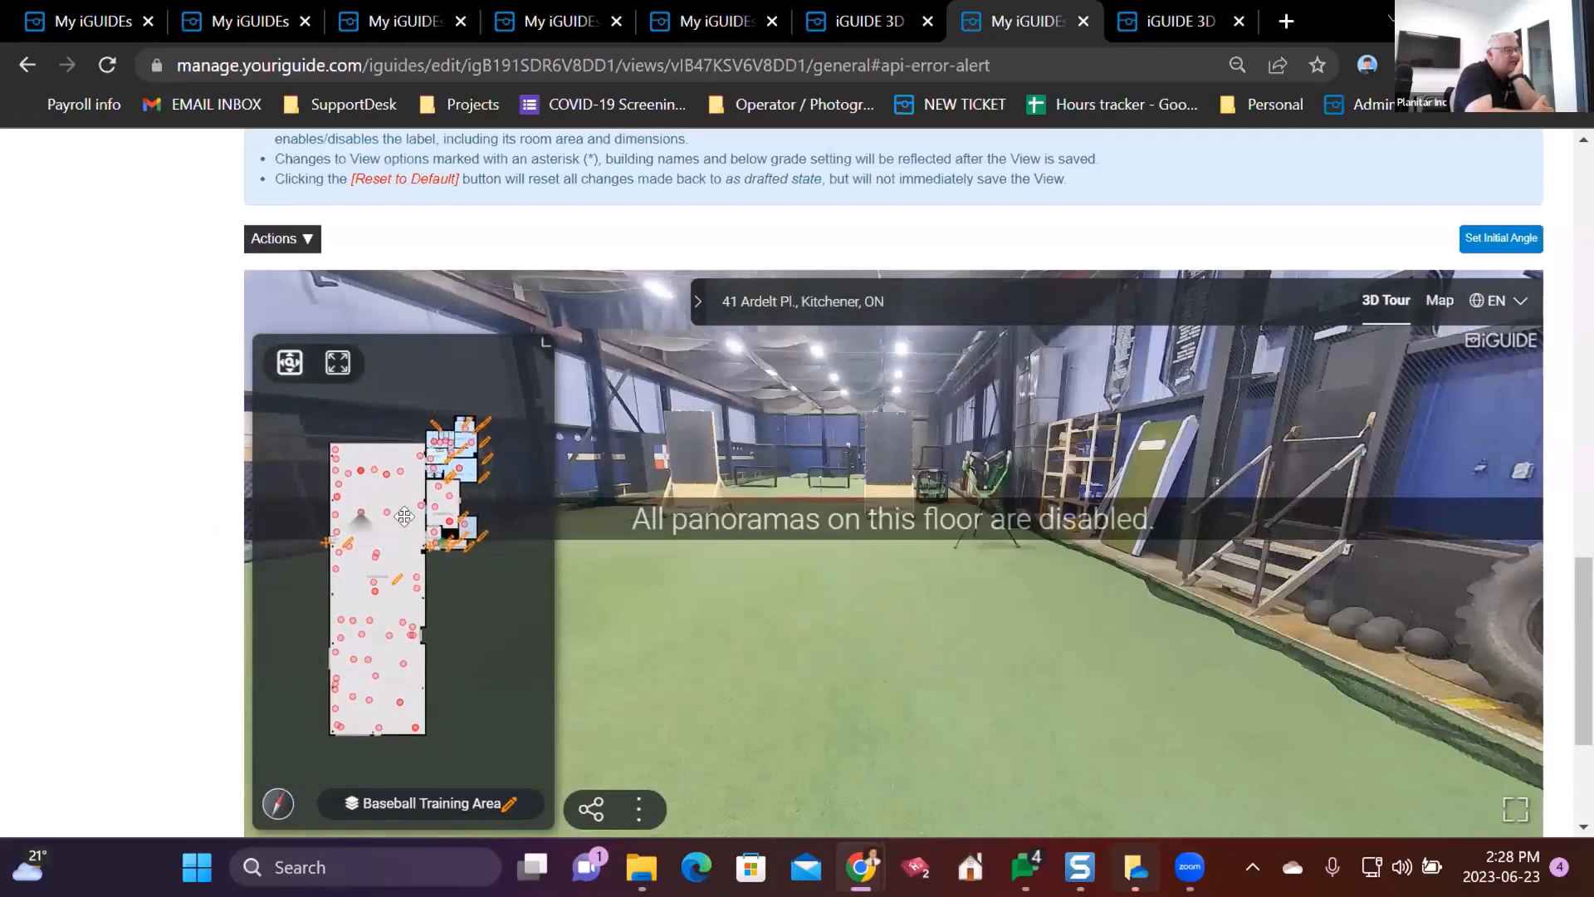
pyautogui.scroll(5, 410, 515)
pyautogui.moveTo(412, 557); pyautogui.dragTo(301, 609)
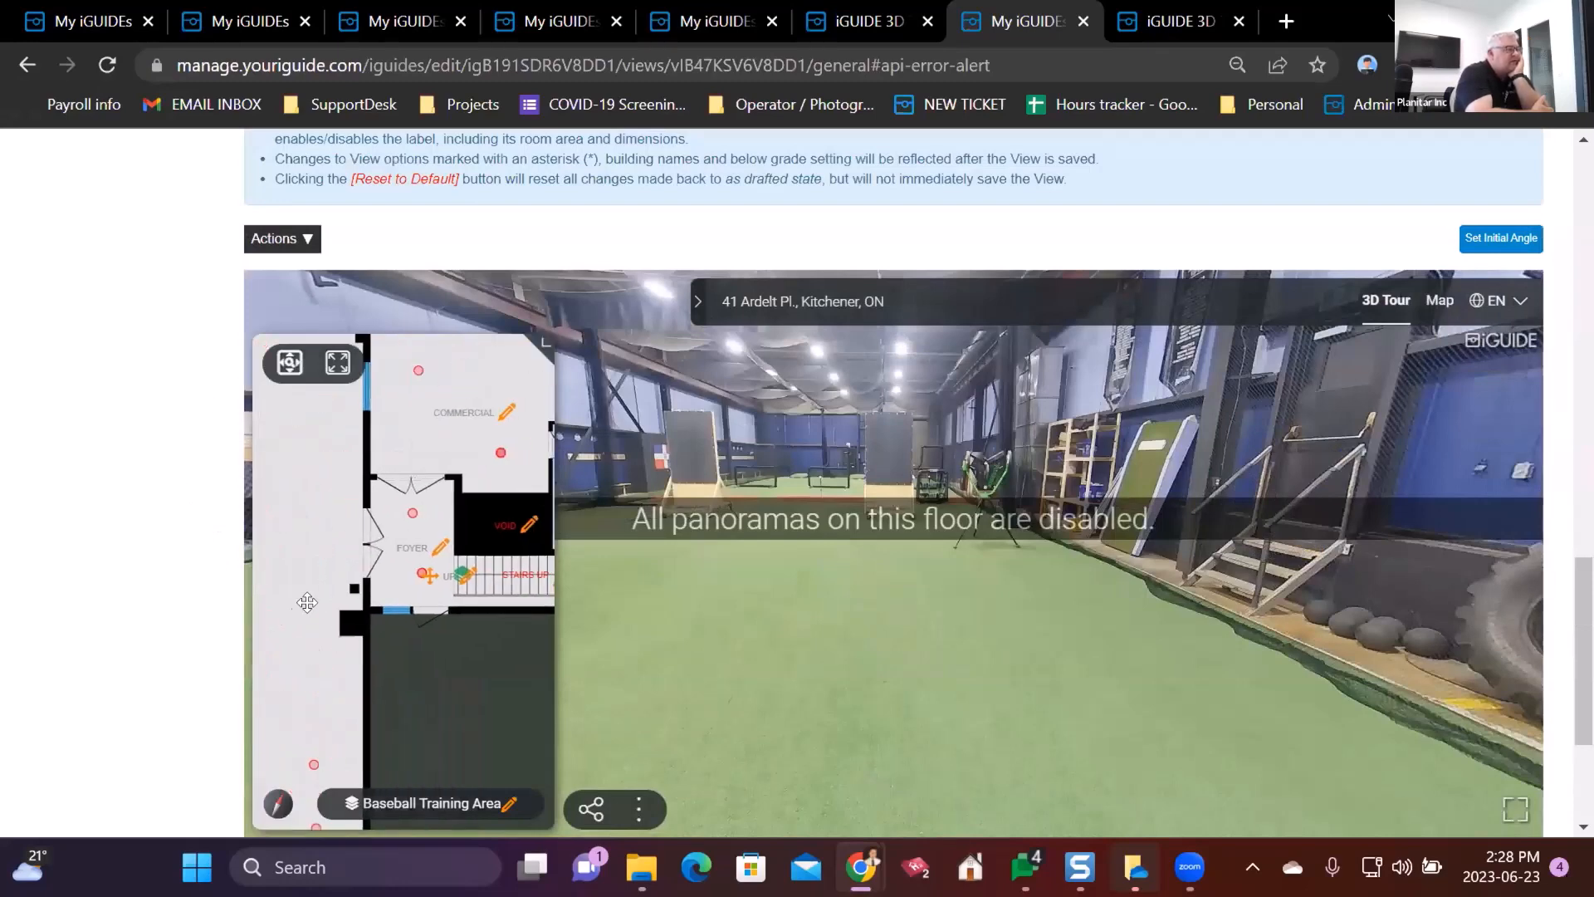
pyautogui.click(413, 515)
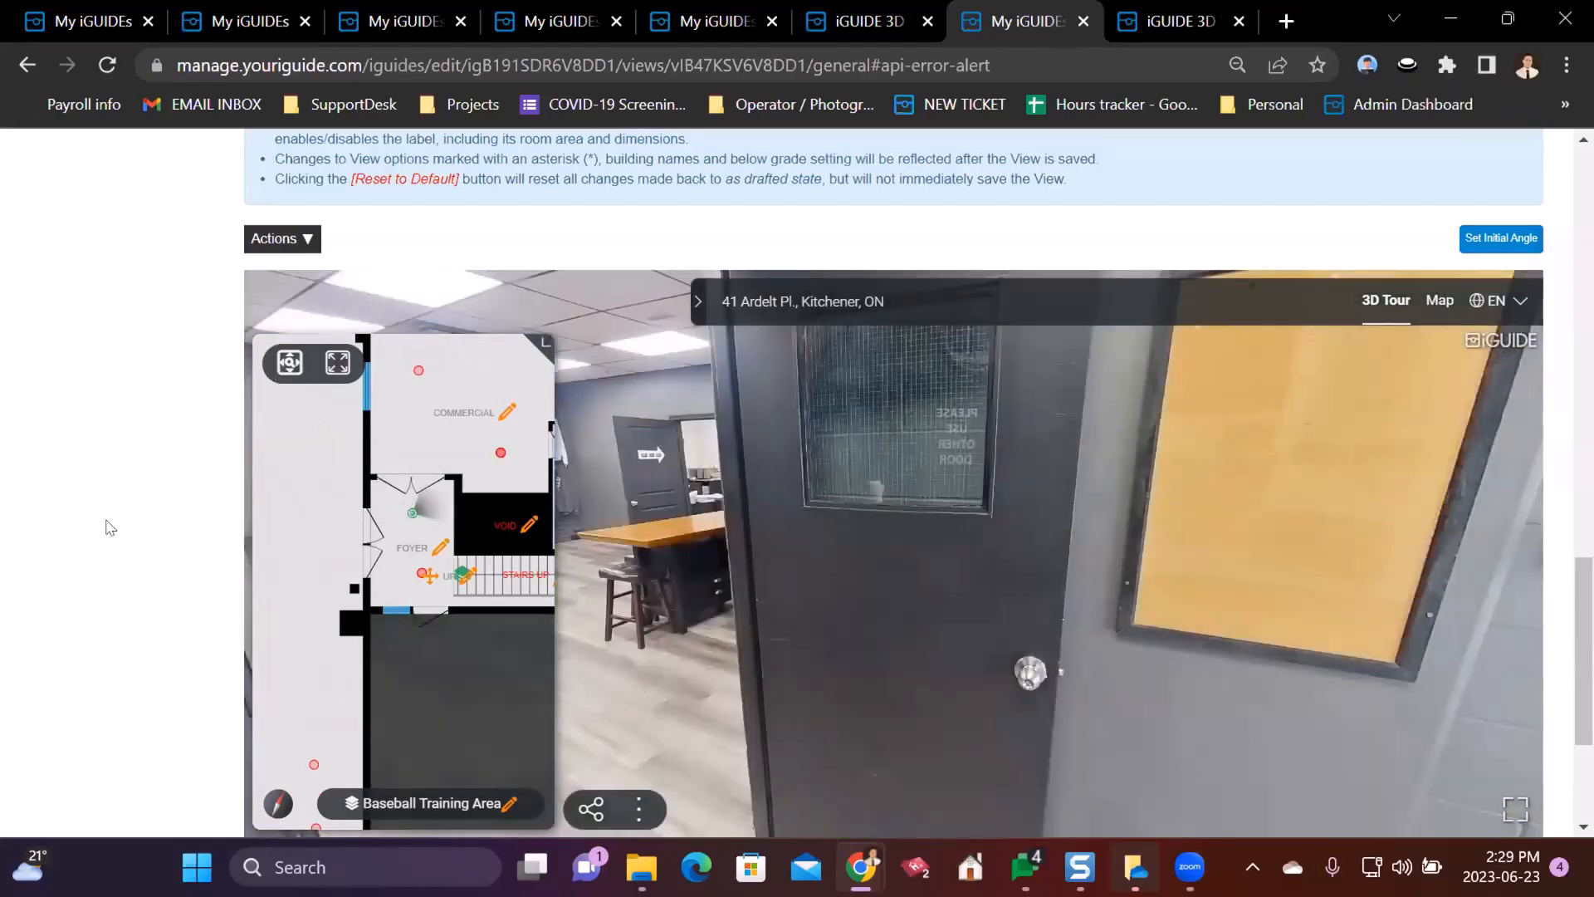
pyautogui.scroll(-3, 105, 527)
pyautogui.click(266, 714)
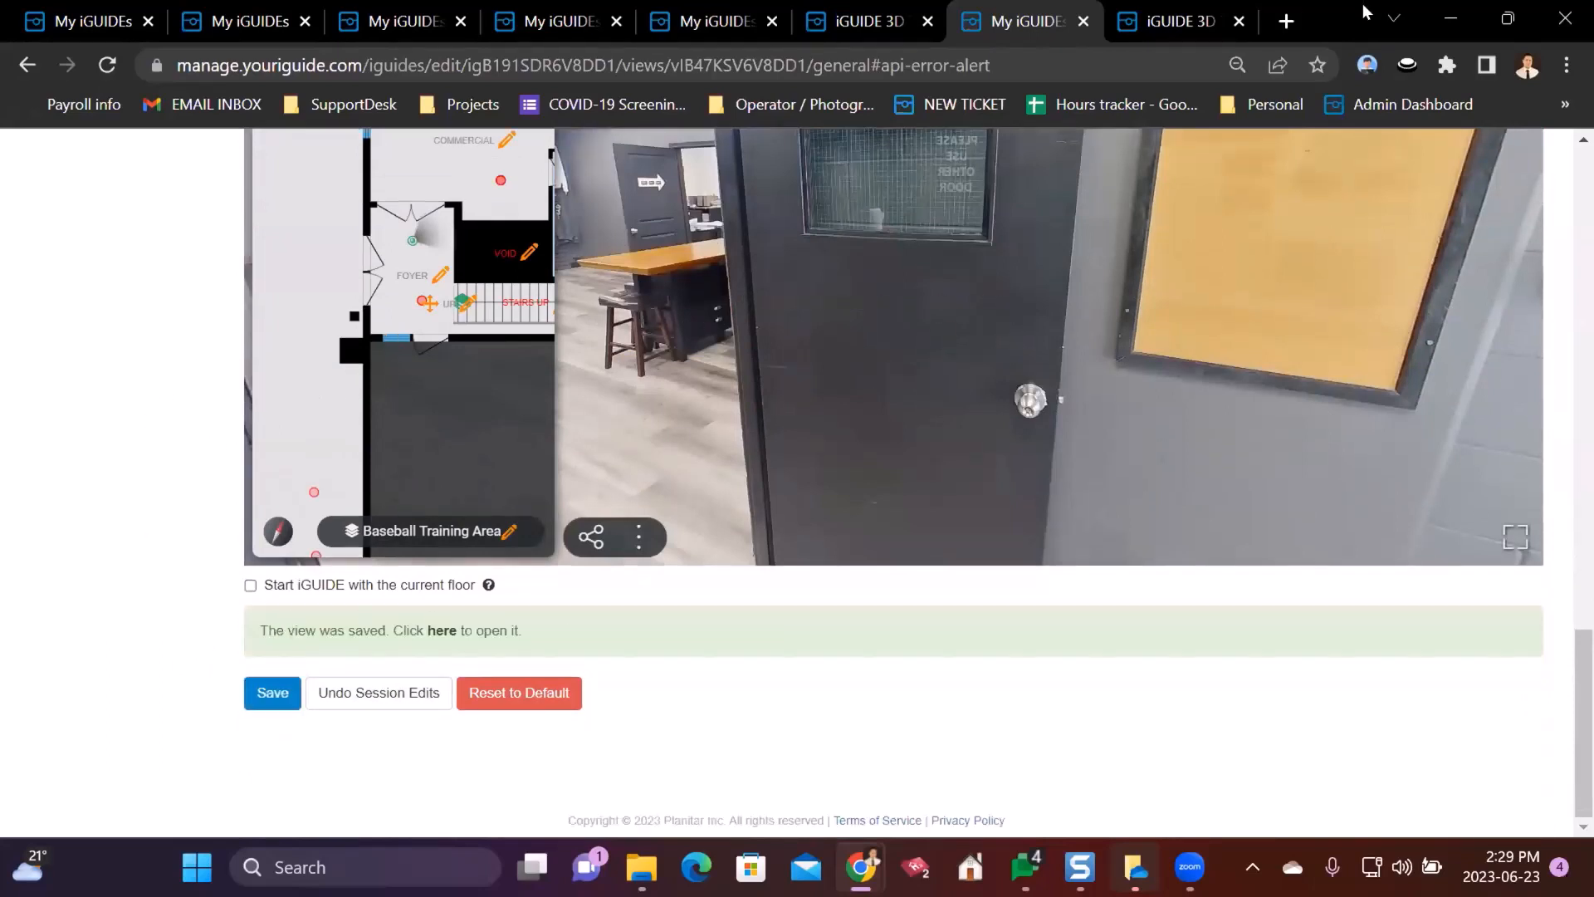
pyautogui.click(1179, 21)
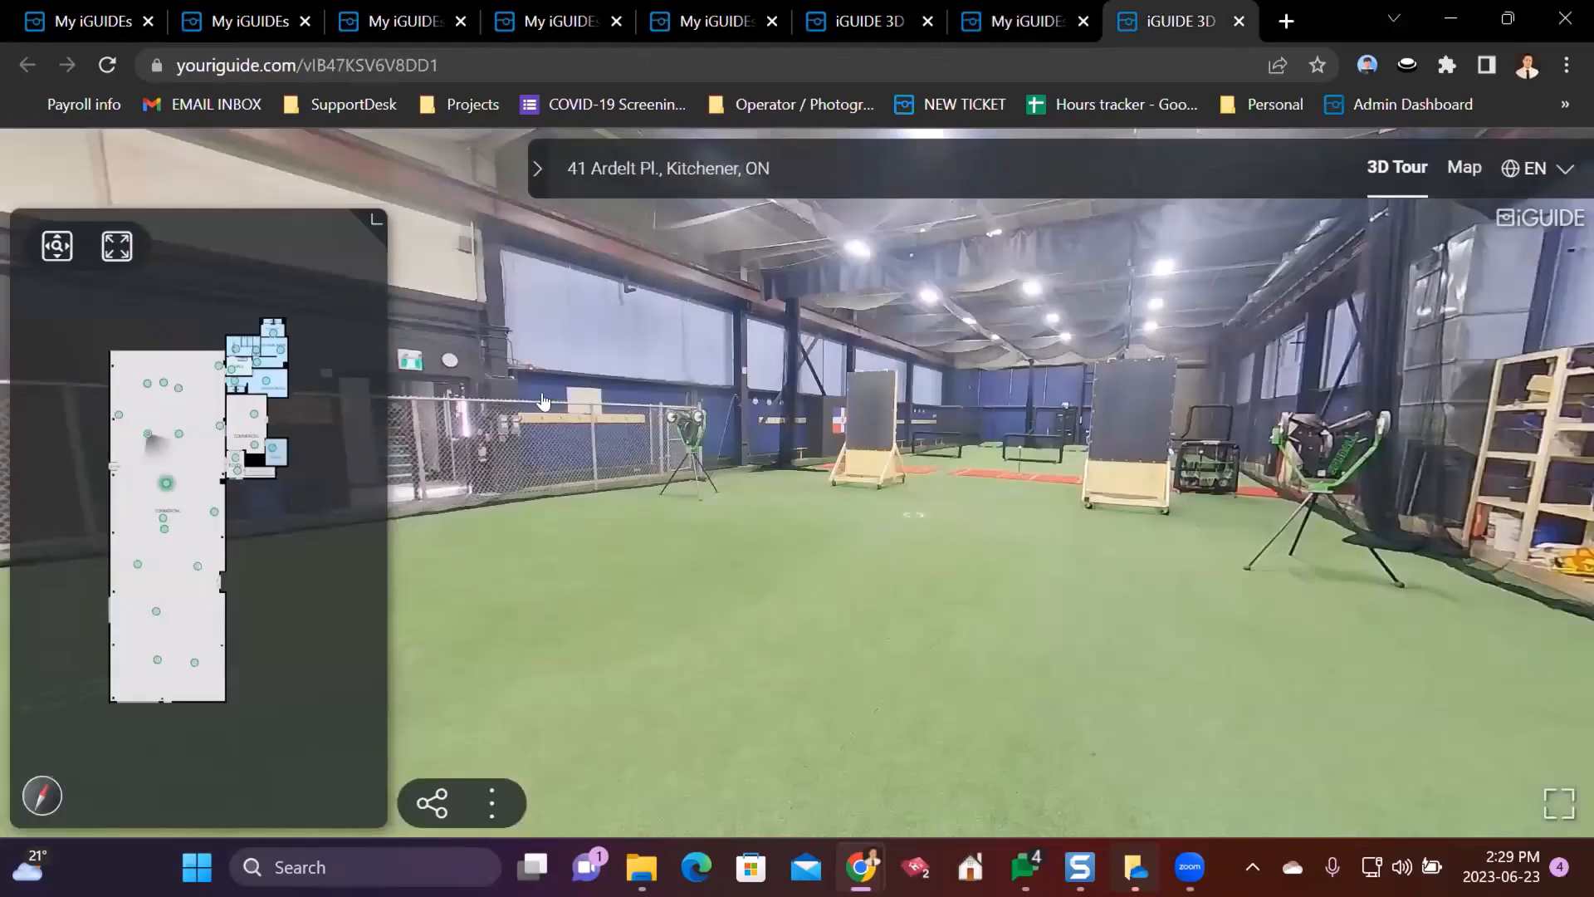
# - Reload the public 3D tour, look around from its new door start, and return to the view editor
pyautogui.click(108, 66)
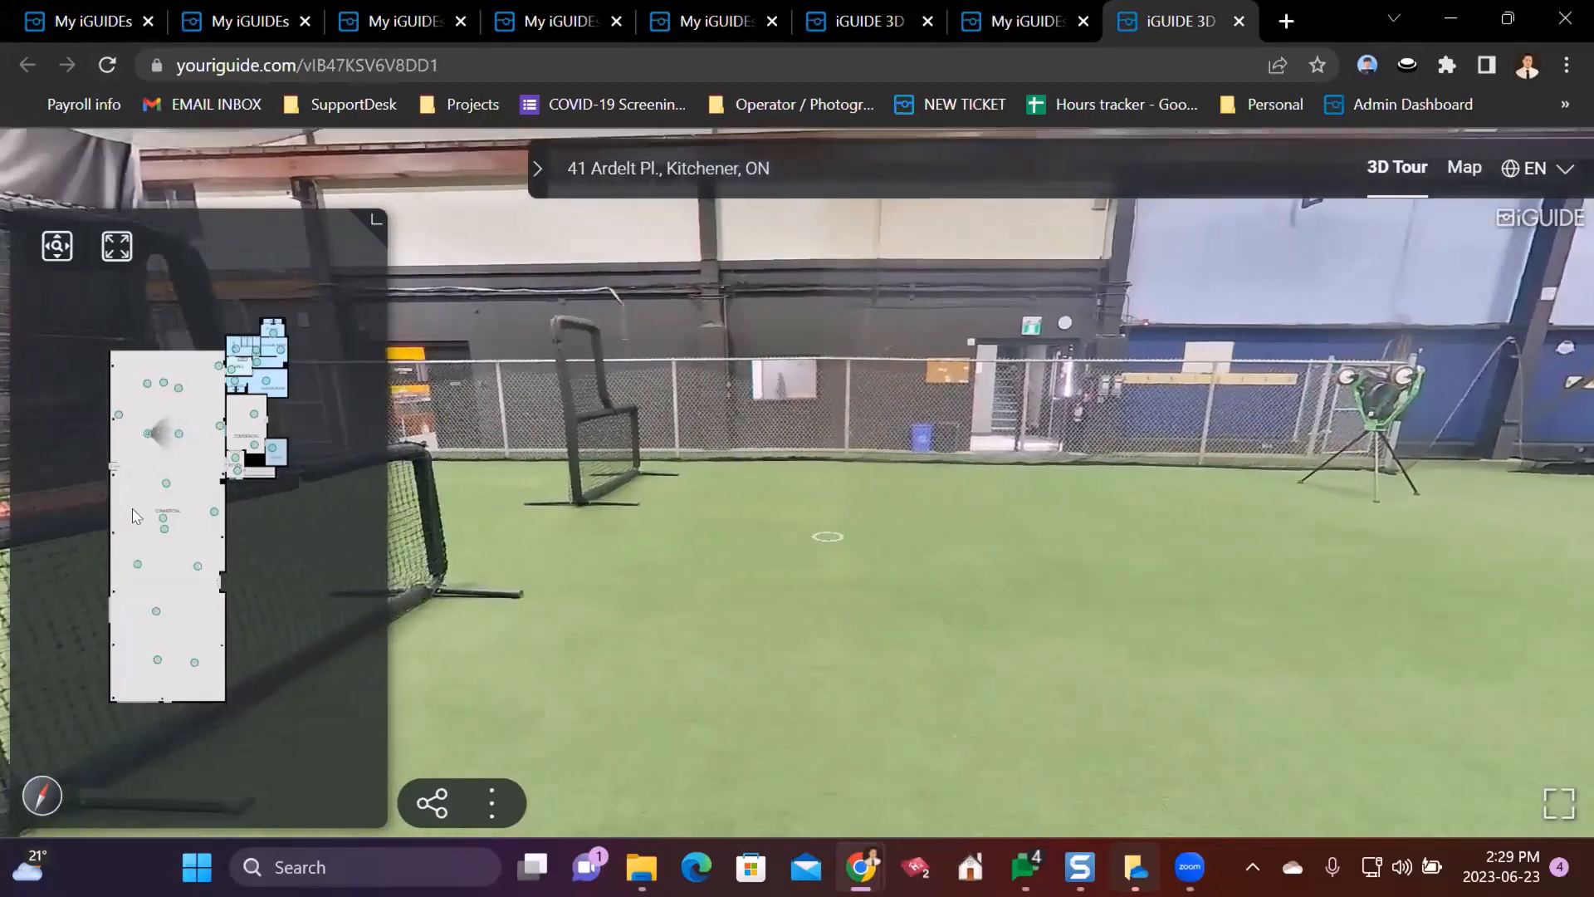
pyautogui.click(105, 64)
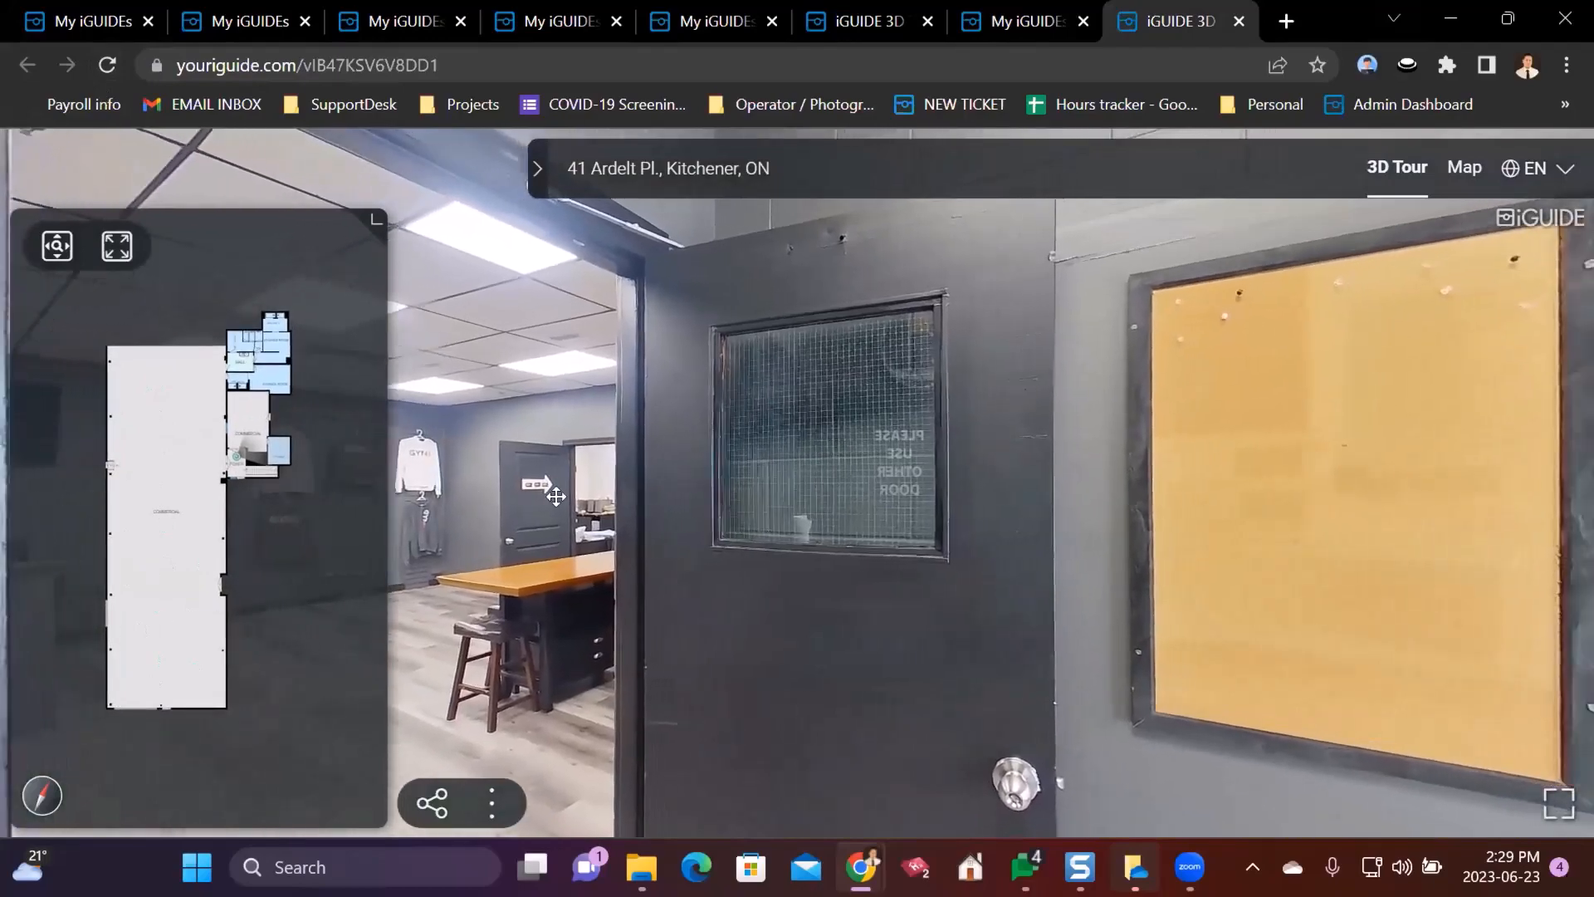
pyautogui.moveTo(1206, 527); pyautogui.dragTo(623, 498)
pyautogui.moveTo(1223, 427); pyautogui.dragTo(660, 498)
pyautogui.moveTo(1211, 530); pyautogui.dragTo(539, 498)
pyautogui.moveTo(1046, 540); pyautogui.dragTo(432, 486)
pyautogui.moveTo(880, 537); pyautogui.dragTo(1179, 477)
pyautogui.moveTo(374, 471); pyautogui.dragTo(822, 452)
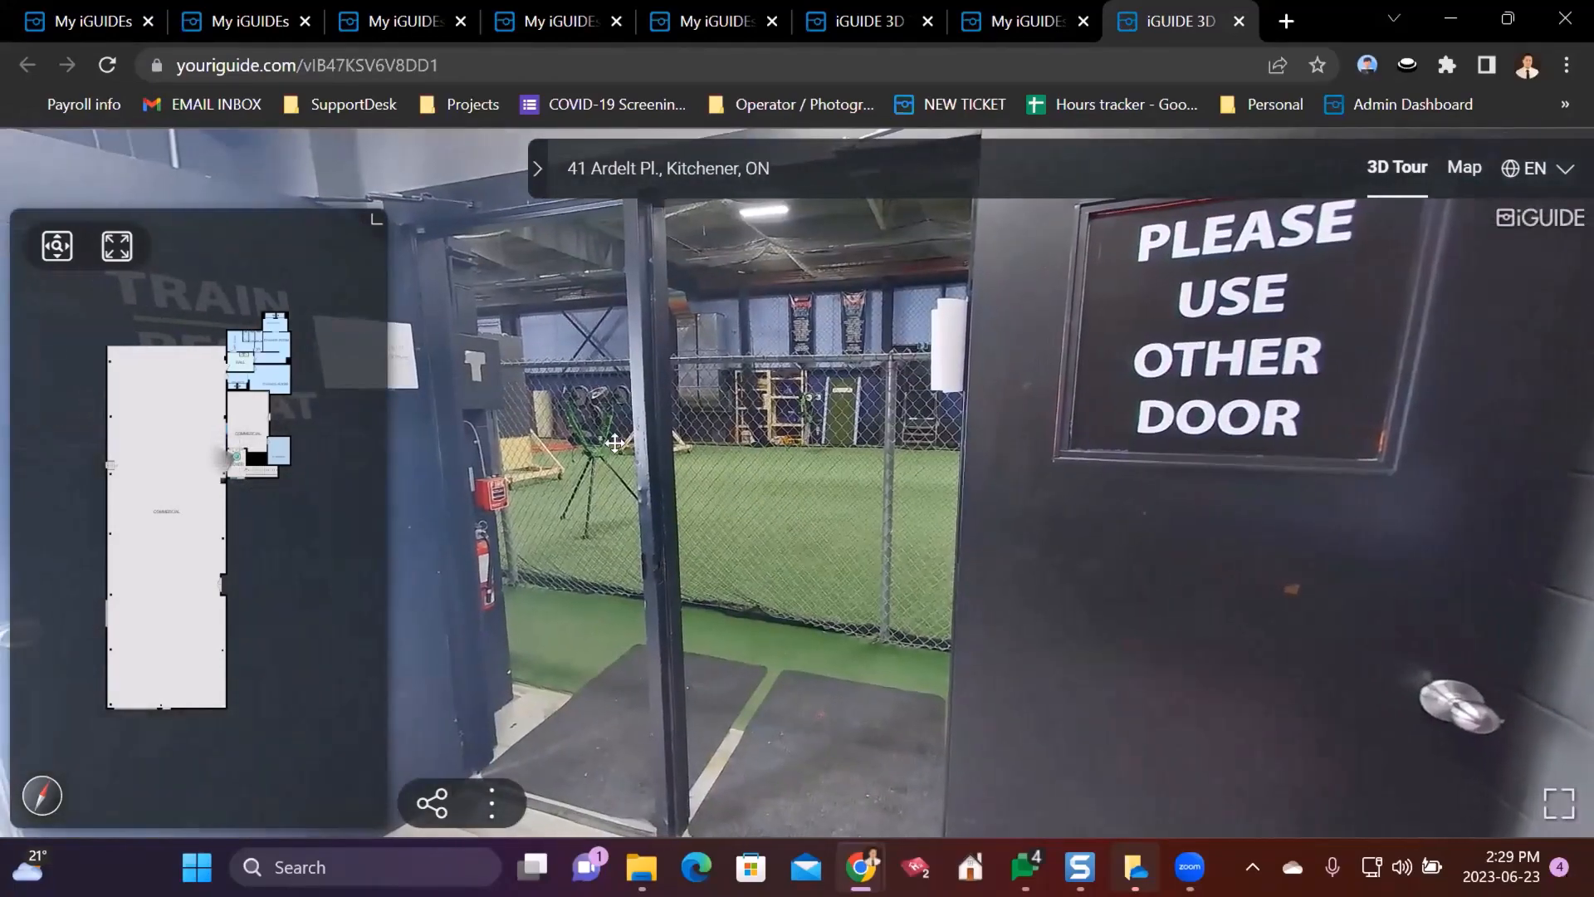
pyautogui.moveTo(1229, 532); pyautogui.dragTo(632, 435)
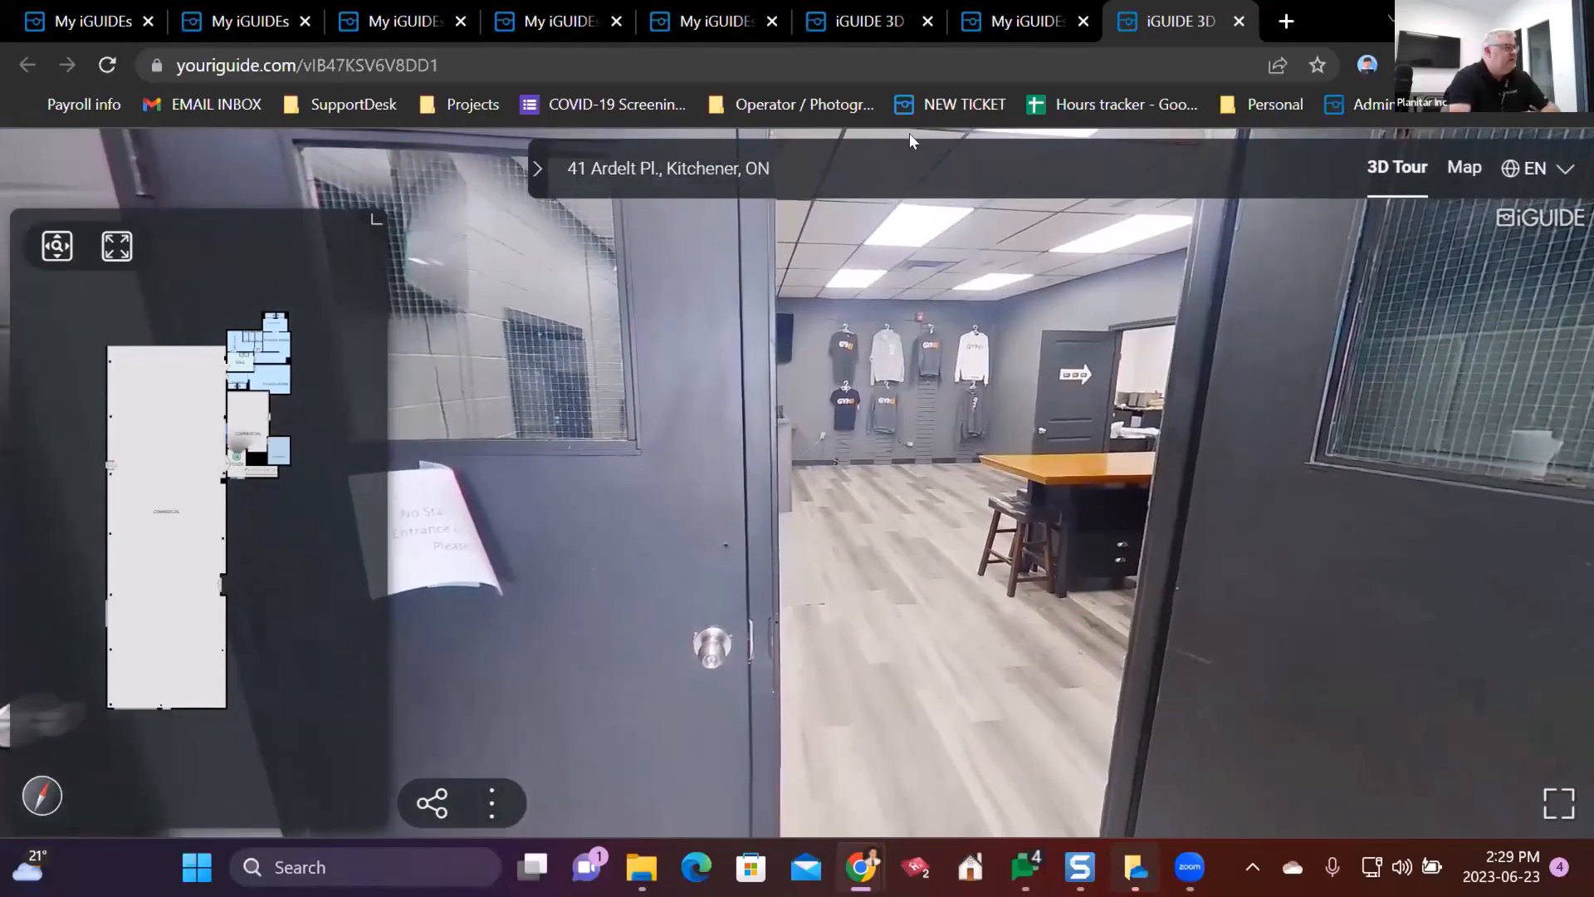
pyautogui.click(1021, 21)
pyautogui.scroll(1, 117, 366)
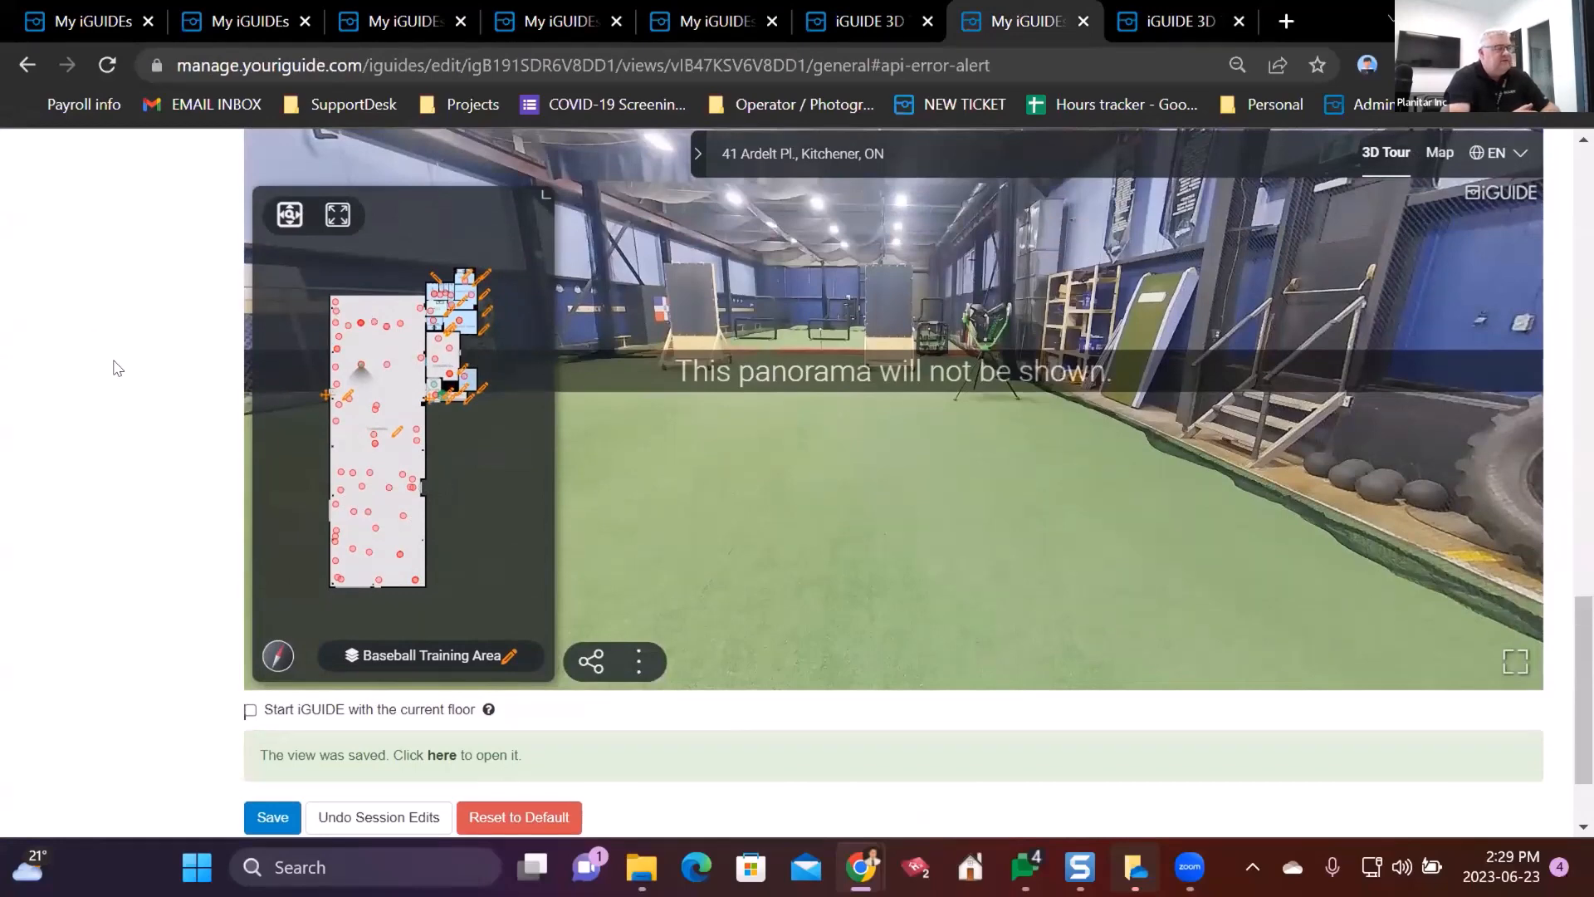
pyautogui.scroll(5, 387, 454)
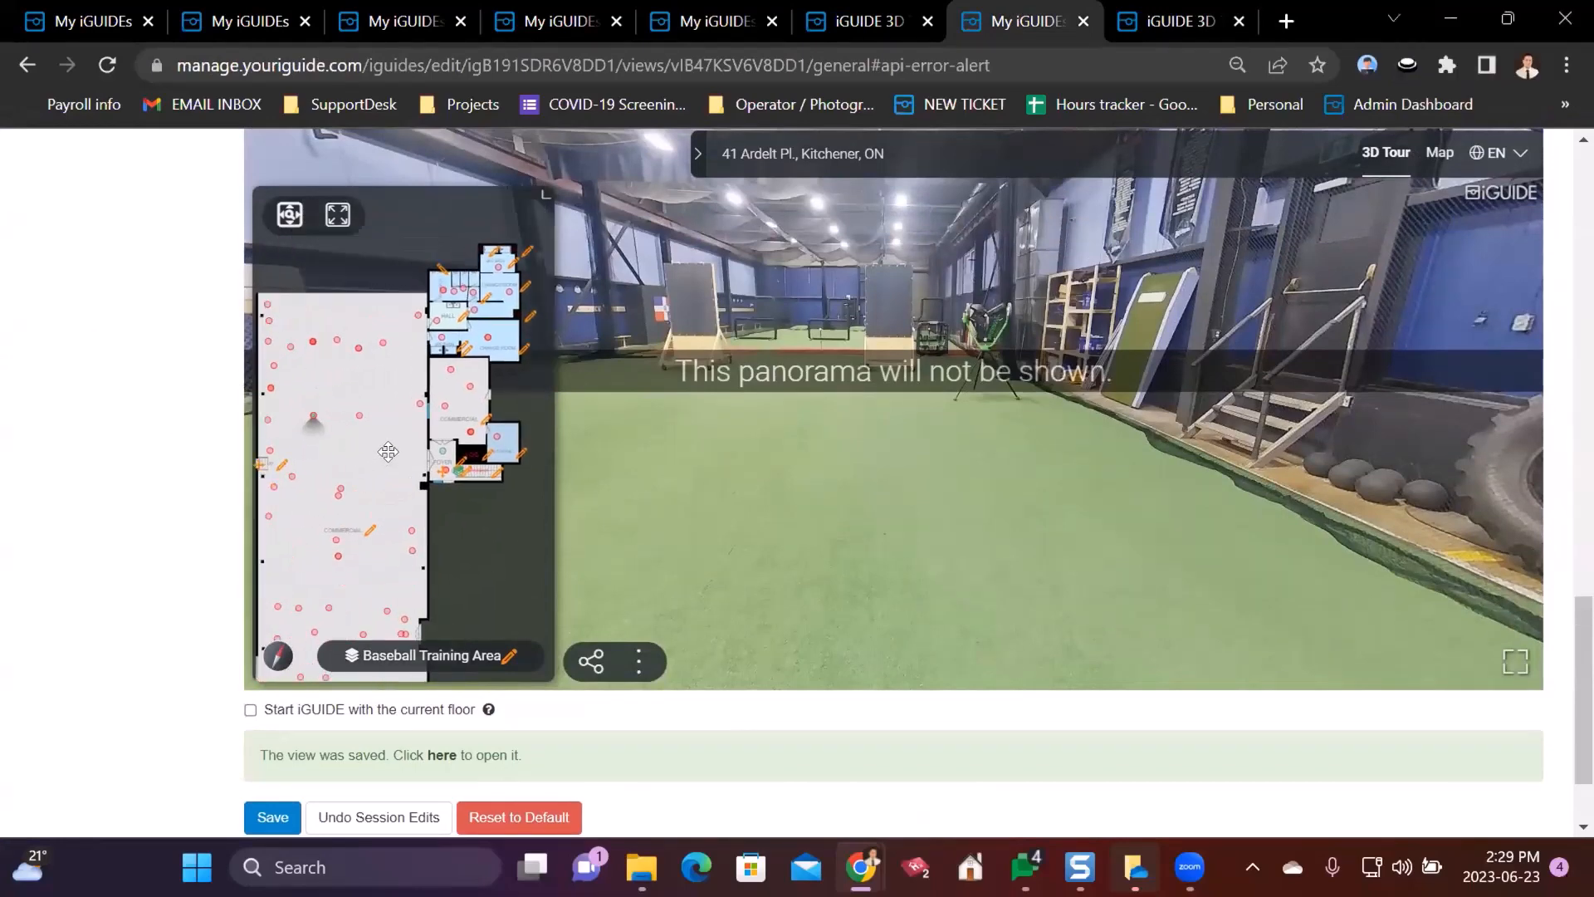
pyautogui.scroll(1, 396, 451)
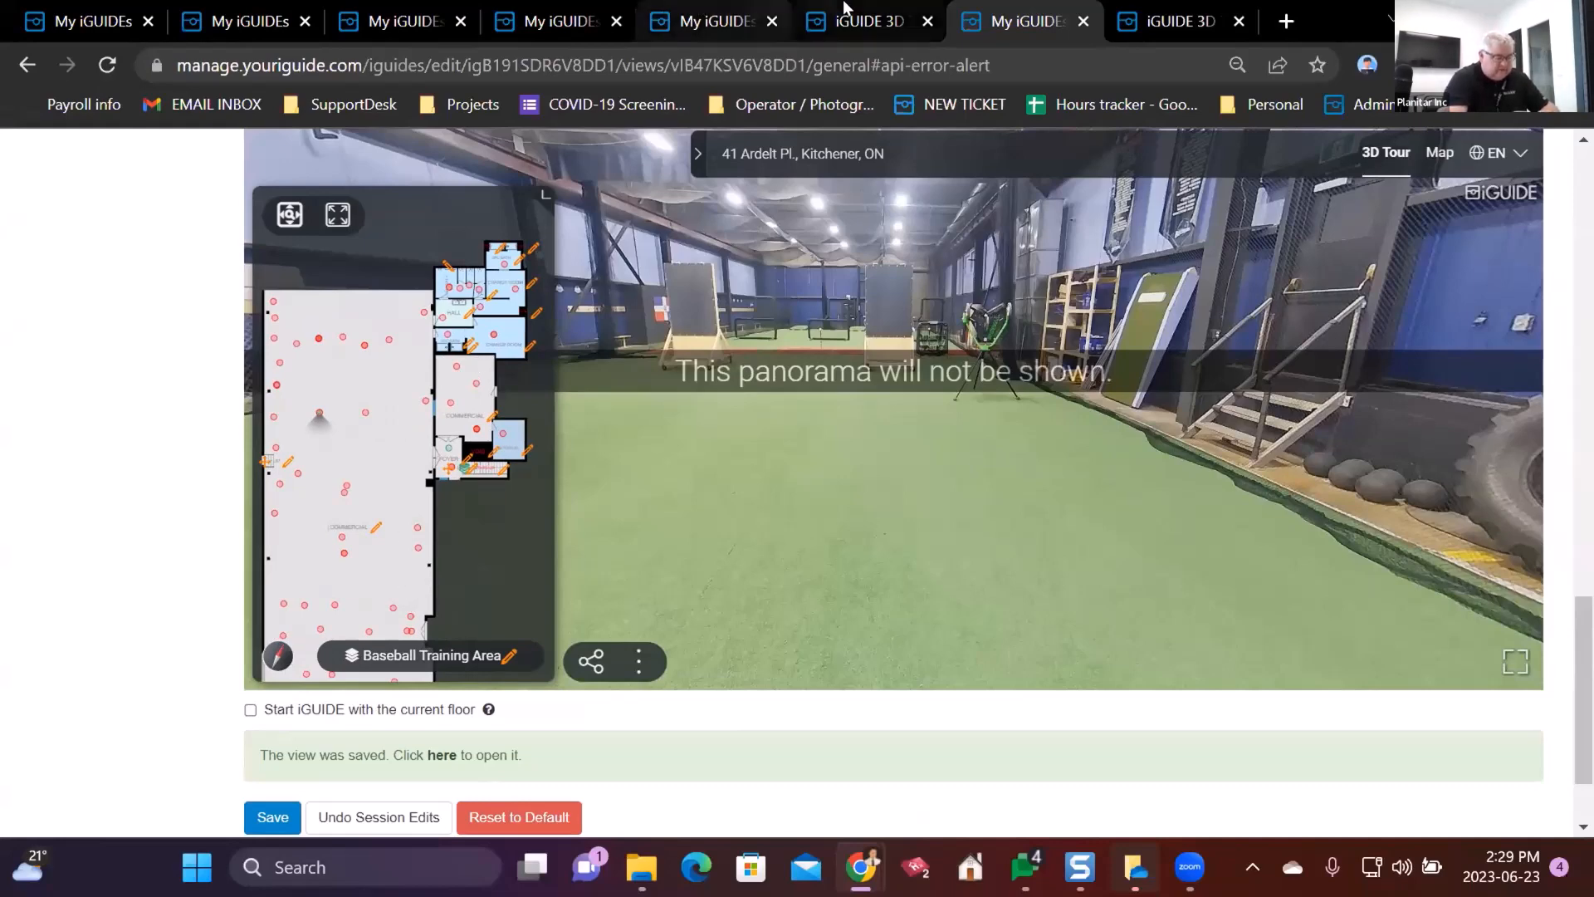
pyautogui.click(887, 11)
pyautogui.click(999, 12)
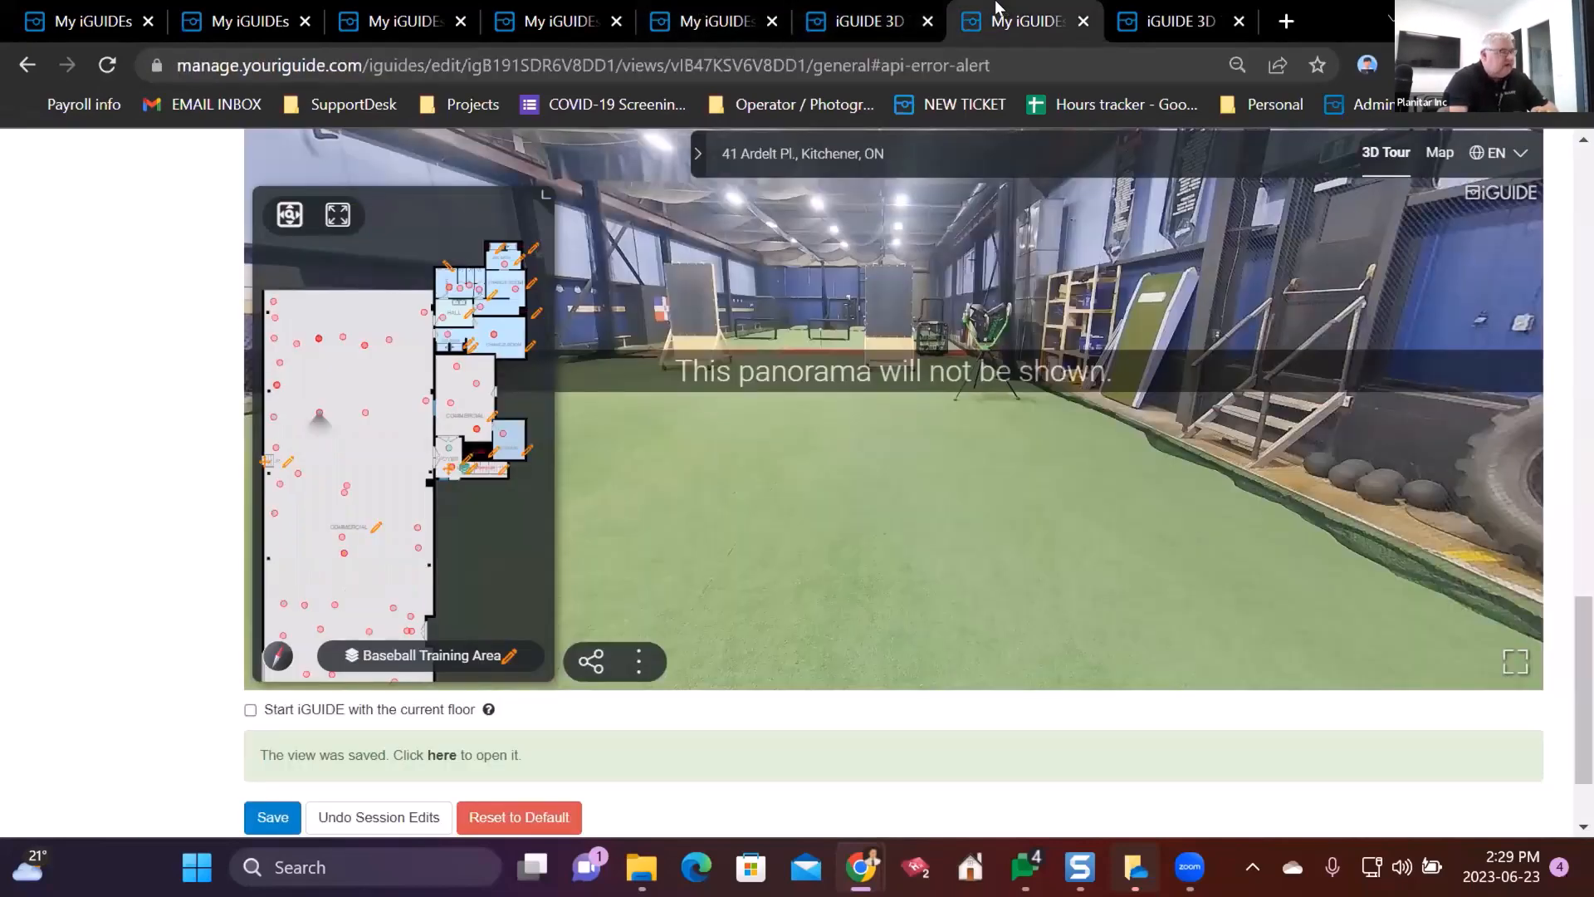
pyautogui.scroll(20, 405, 227)
pyautogui.click(420, 222)
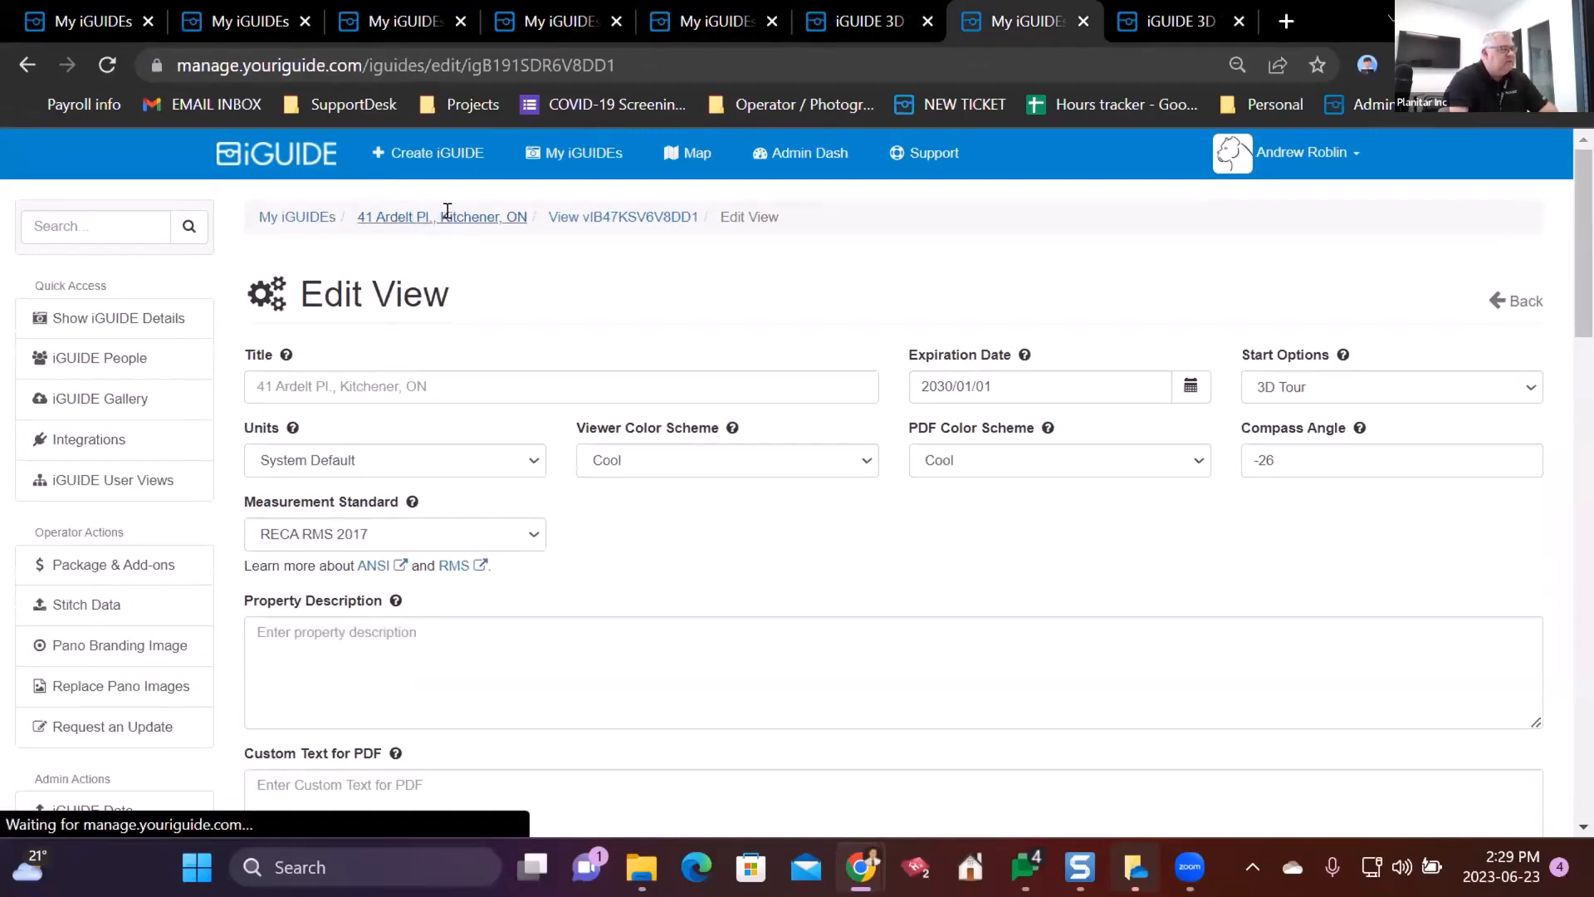
pyautogui.scroll(-10, 213, 531)
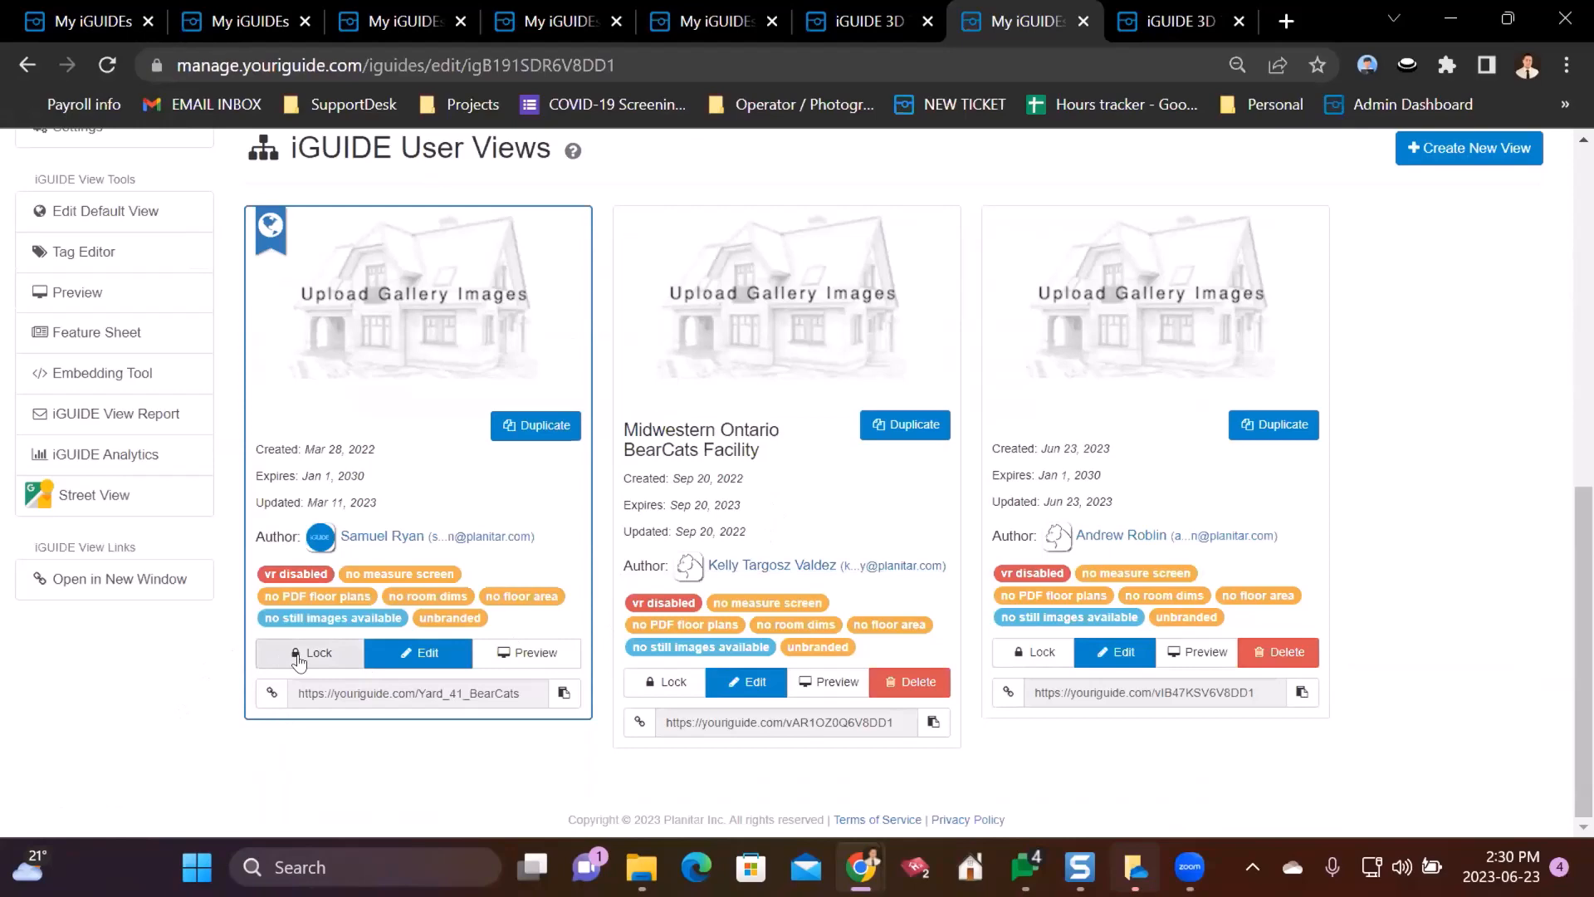
# - Lock the Yard_41_BearCats view, creating a new Unlisted View in its place
pyautogui.click(298, 656)
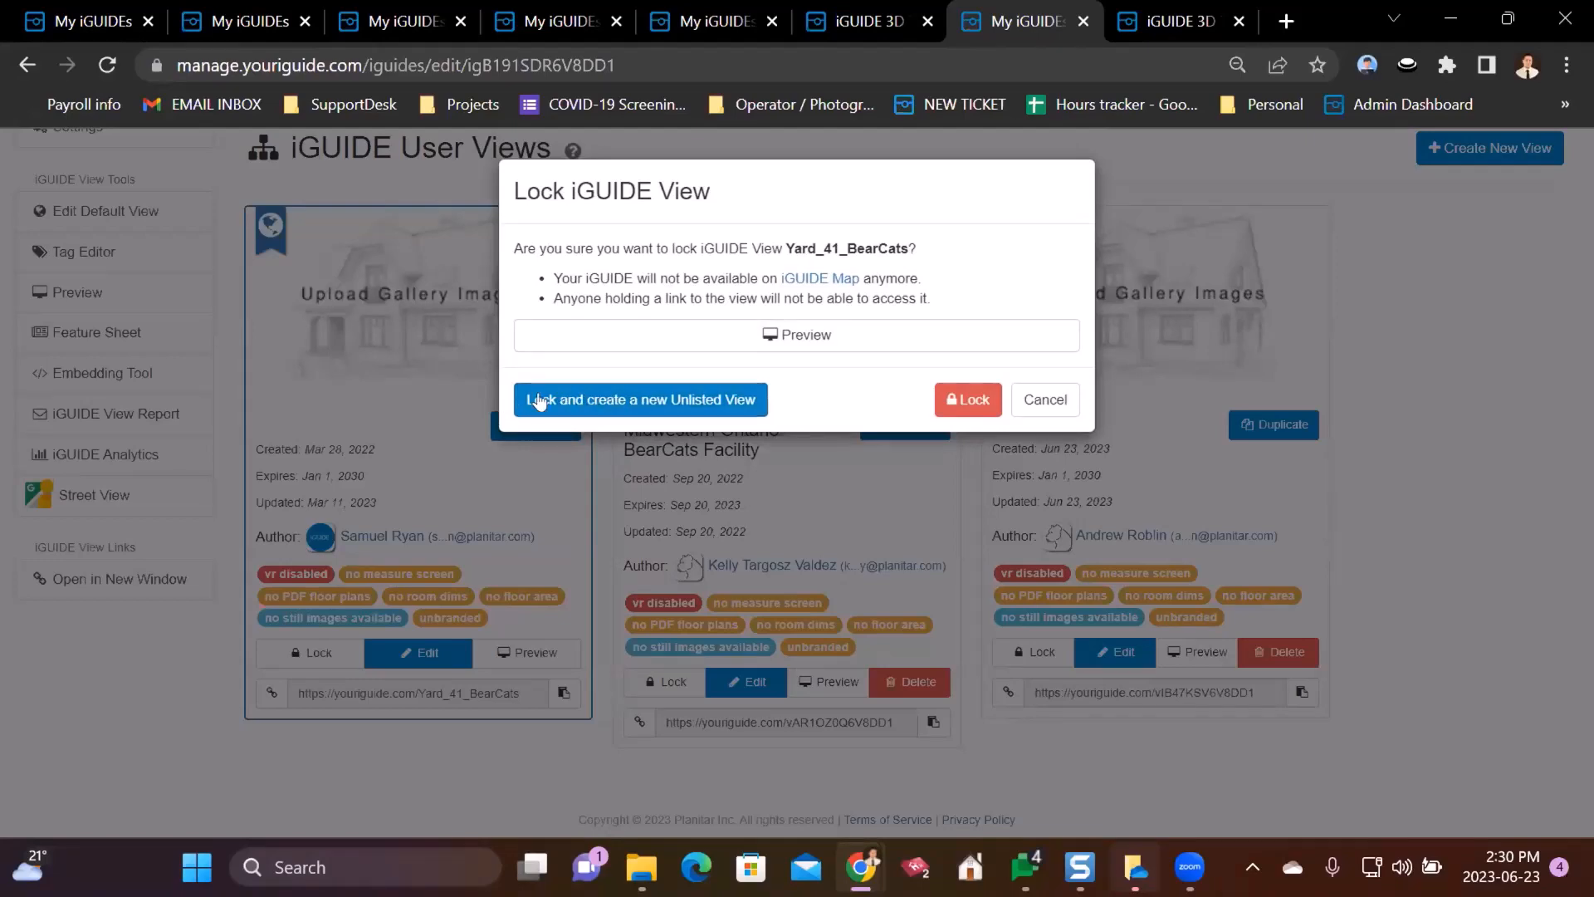
pyautogui.click(636, 400)
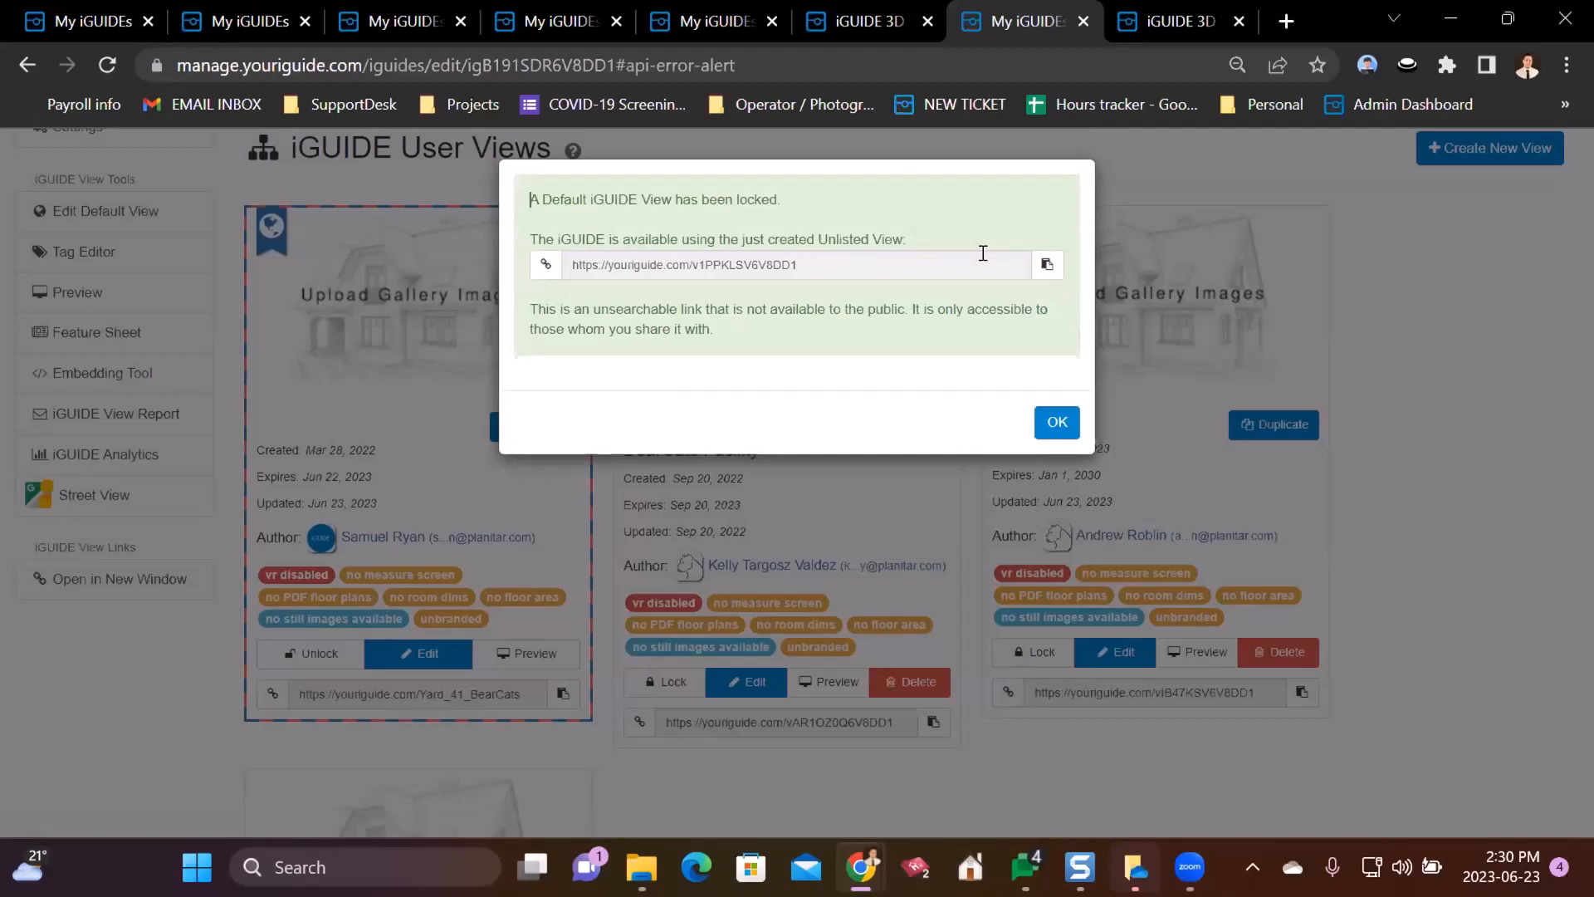
pyautogui.click(1057, 422)
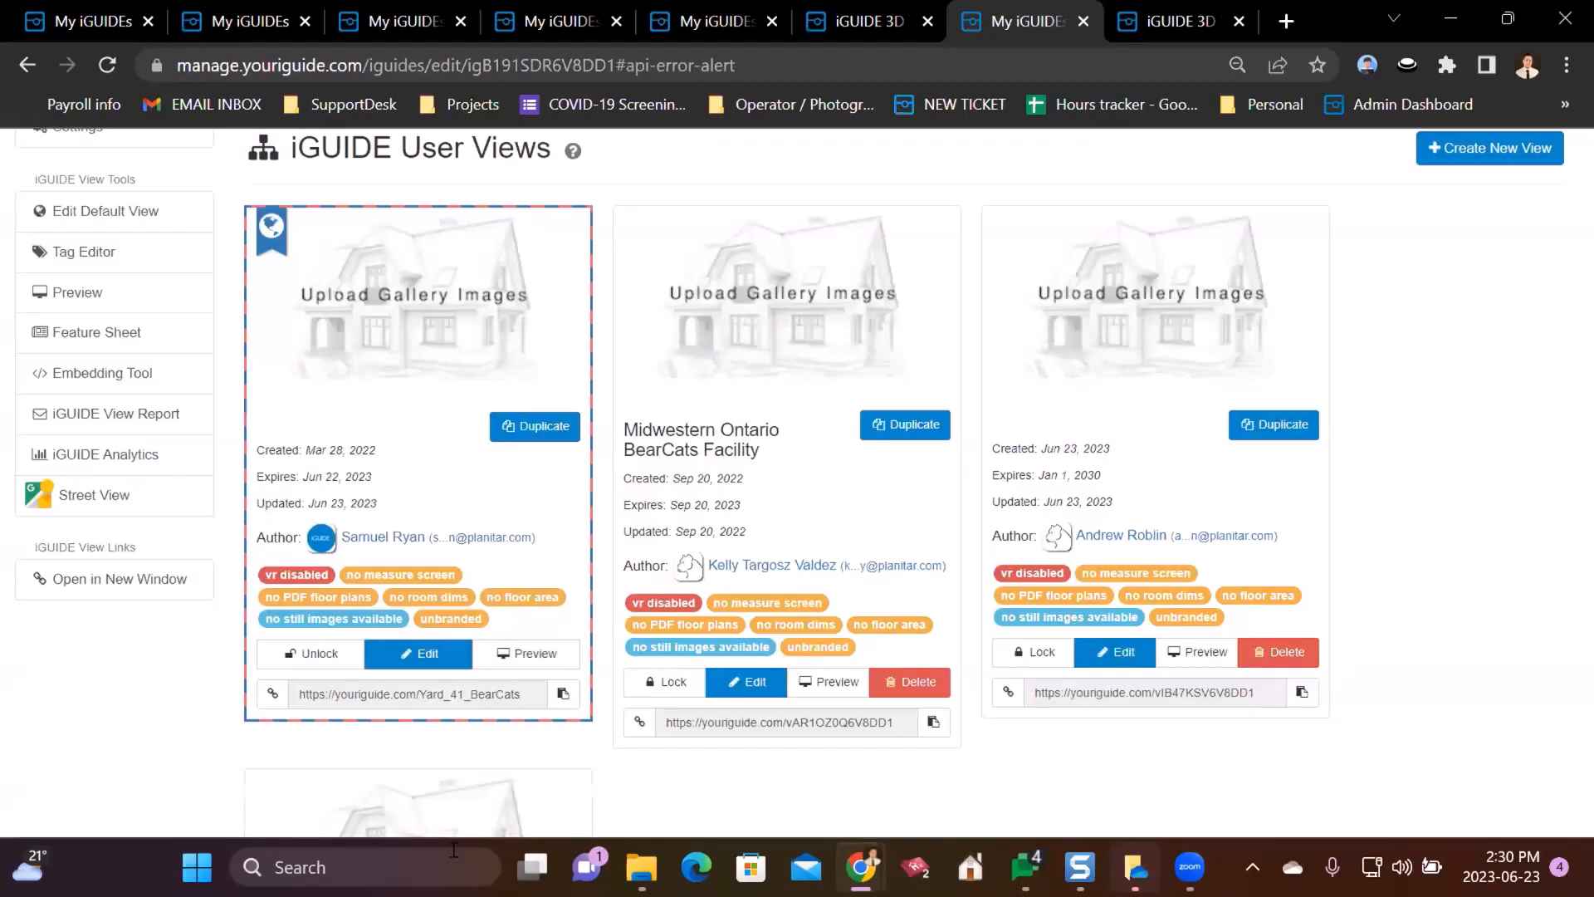
pyautogui.click(520, 693)
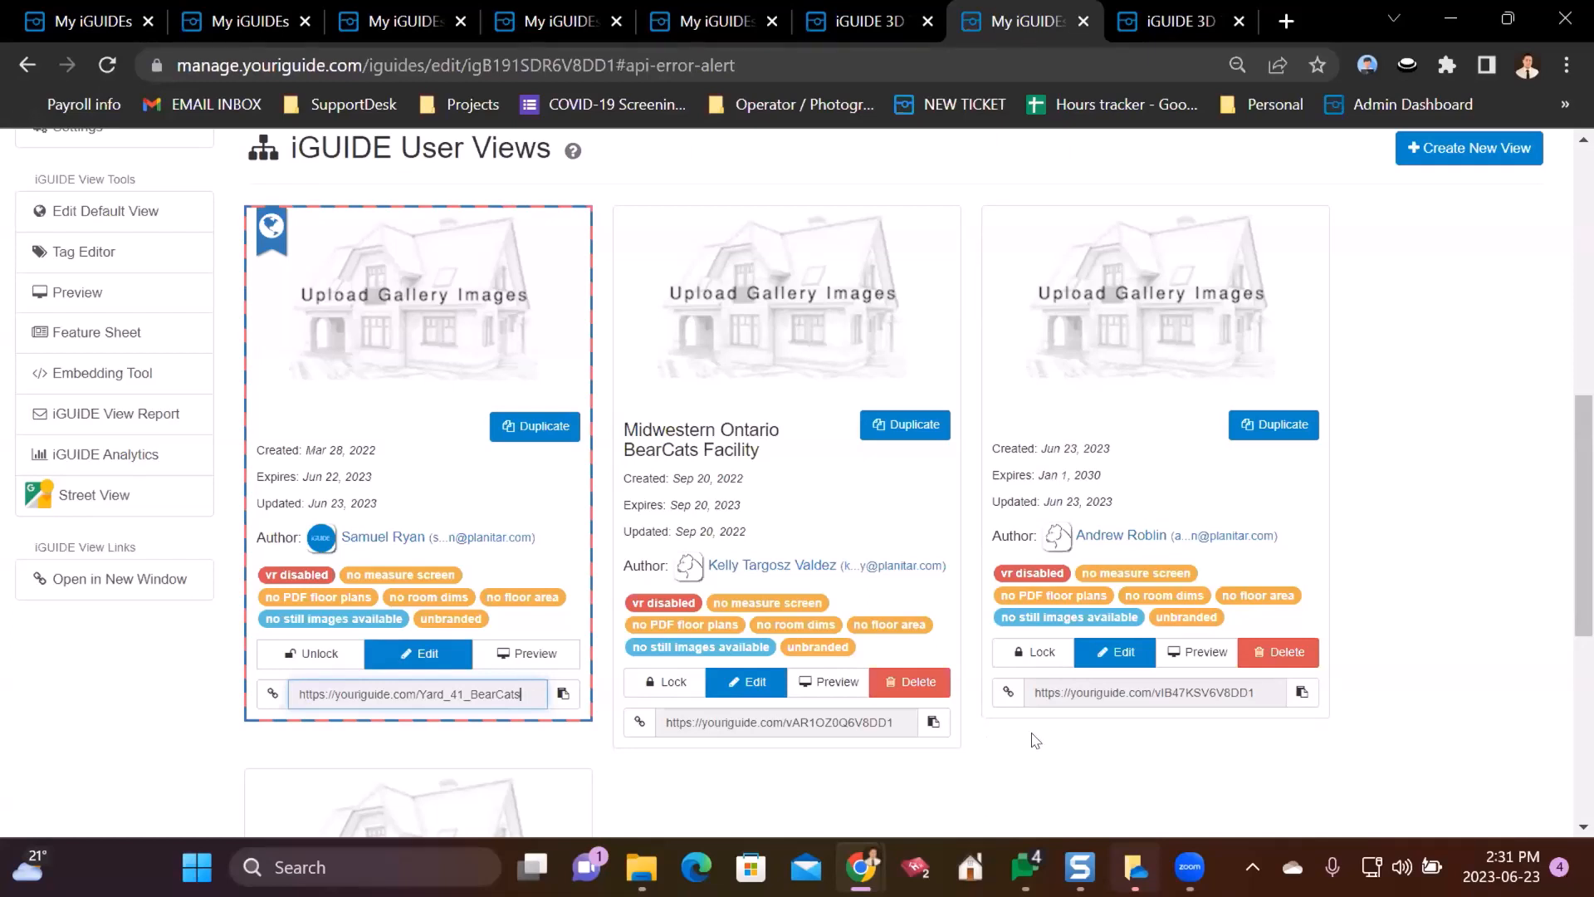
pyautogui.moveTo(896, 721); pyautogui.dragTo(702, 744)
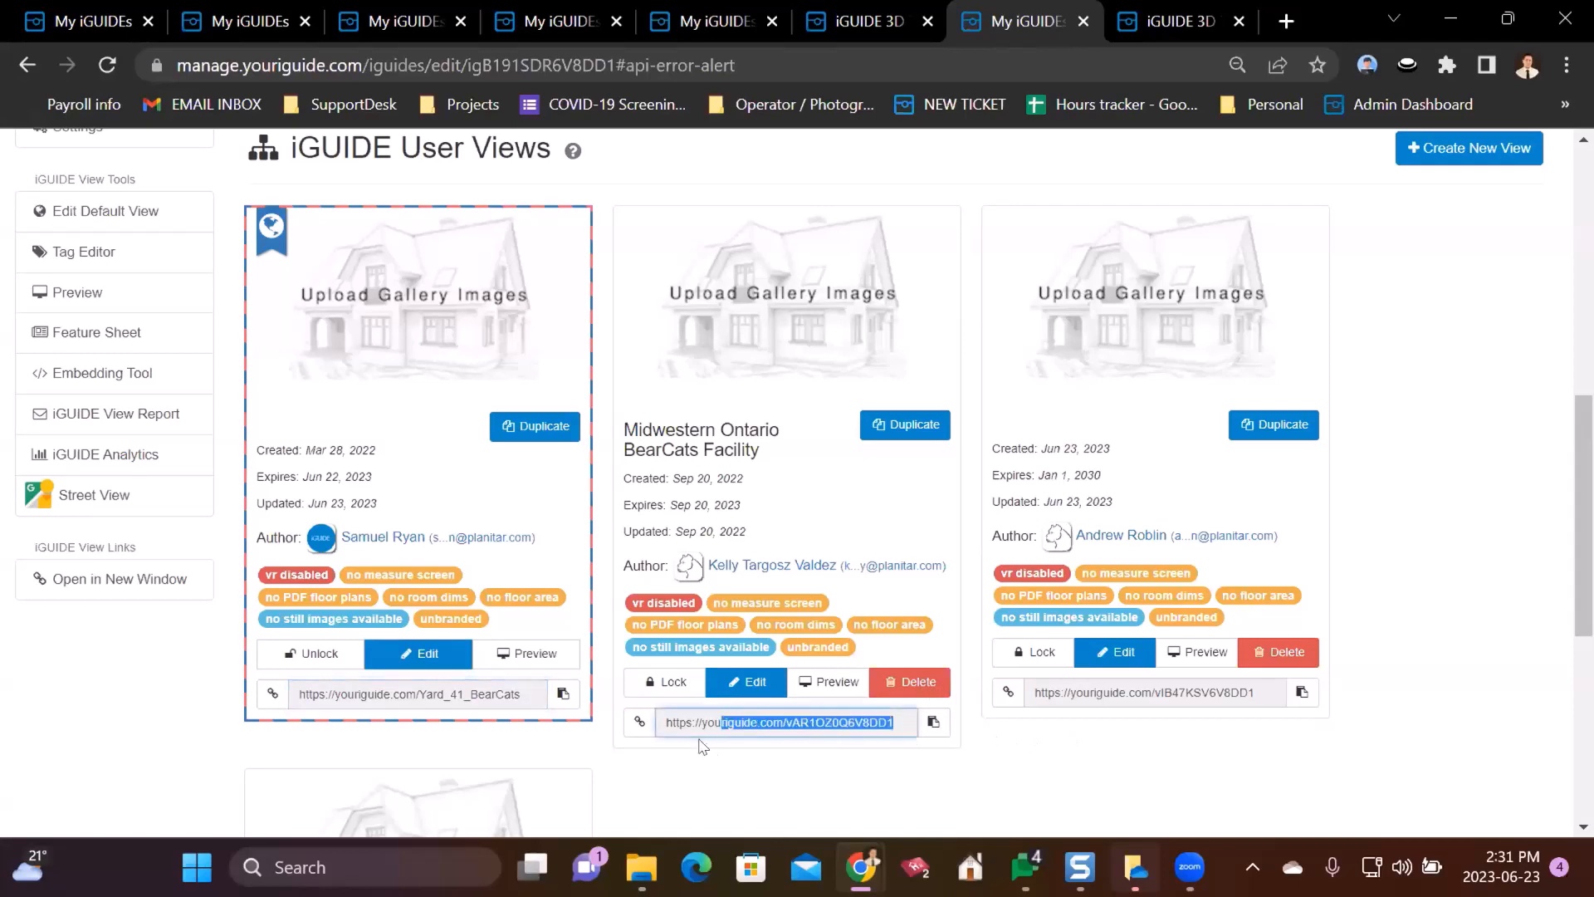
pyautogui.click(881, 761)
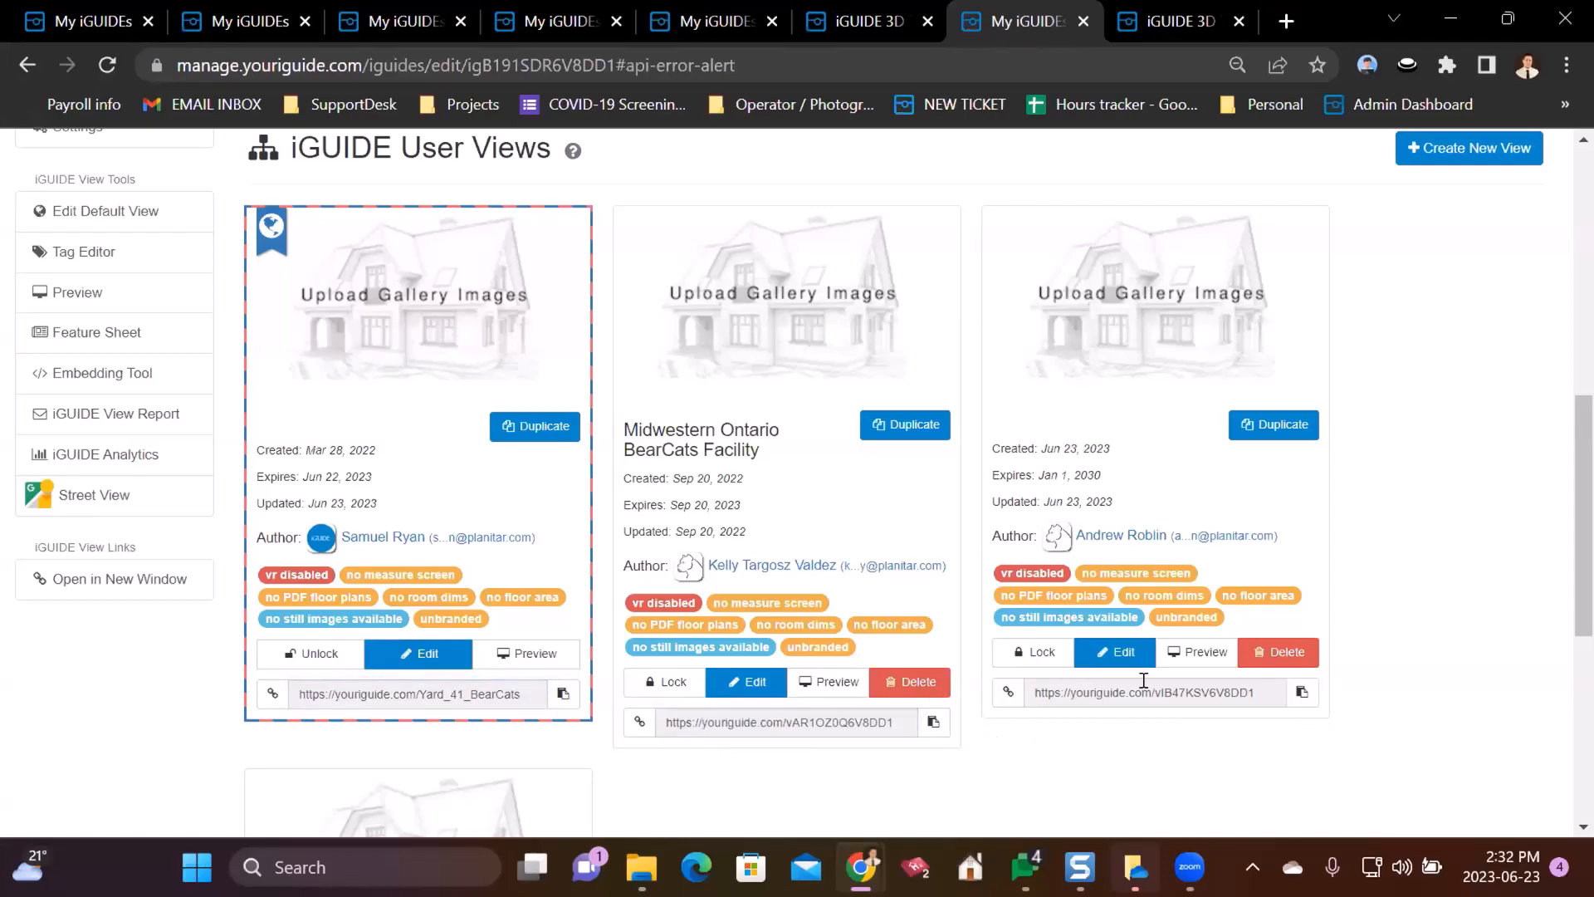
pyautogui.scroll(-5, 1007, 686)
pyautogui.scroll(-2, 927, 609)
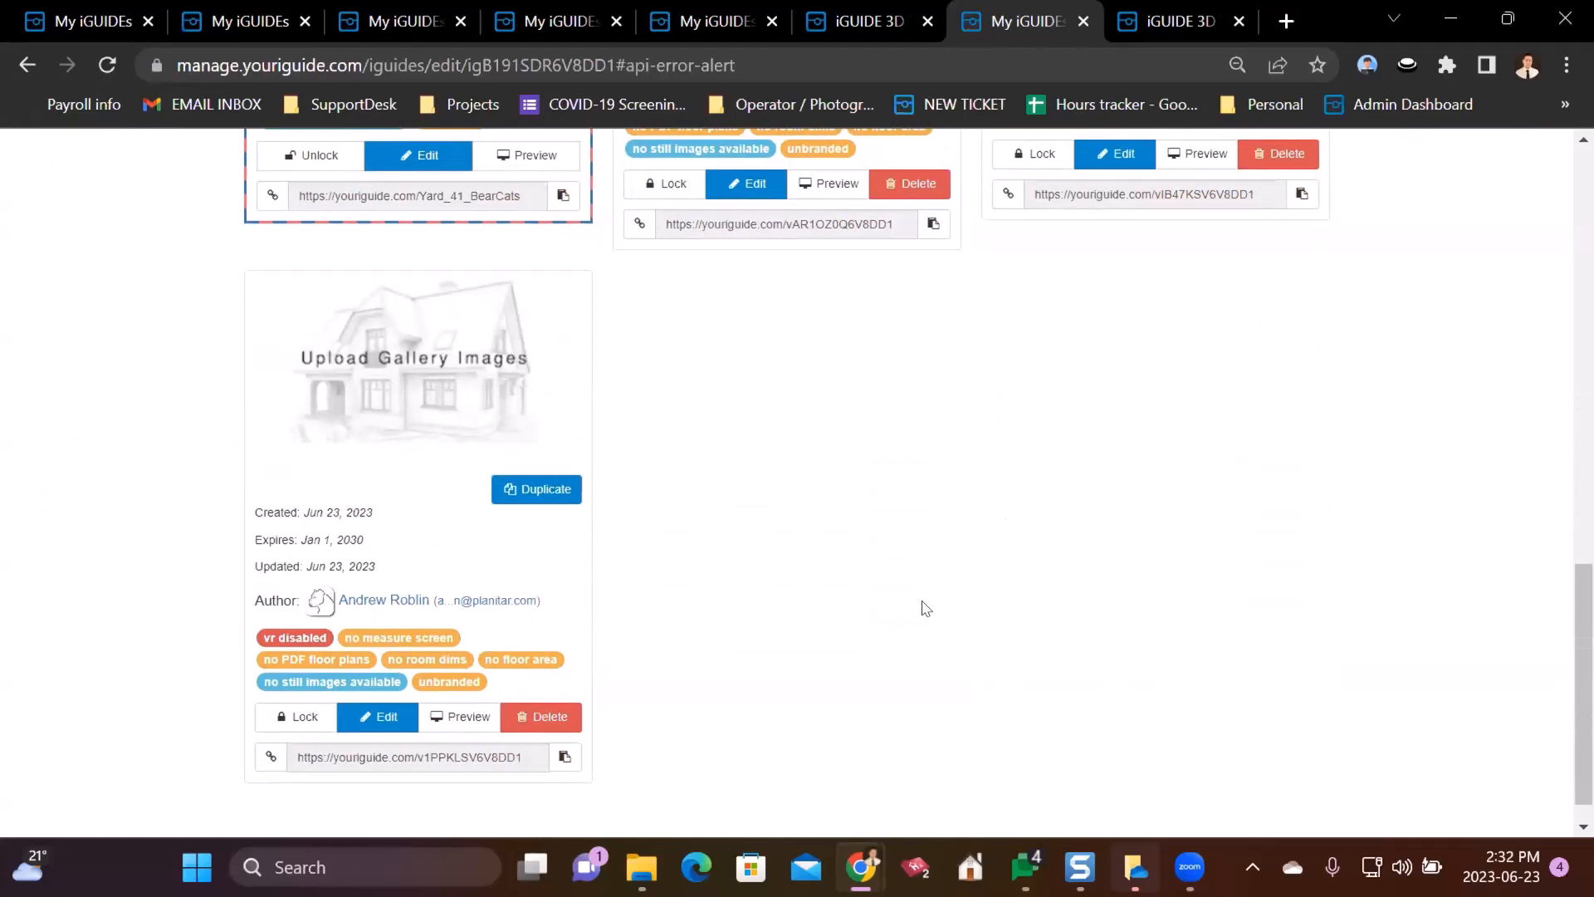
pyautogui.scroll(2, 924, 608)
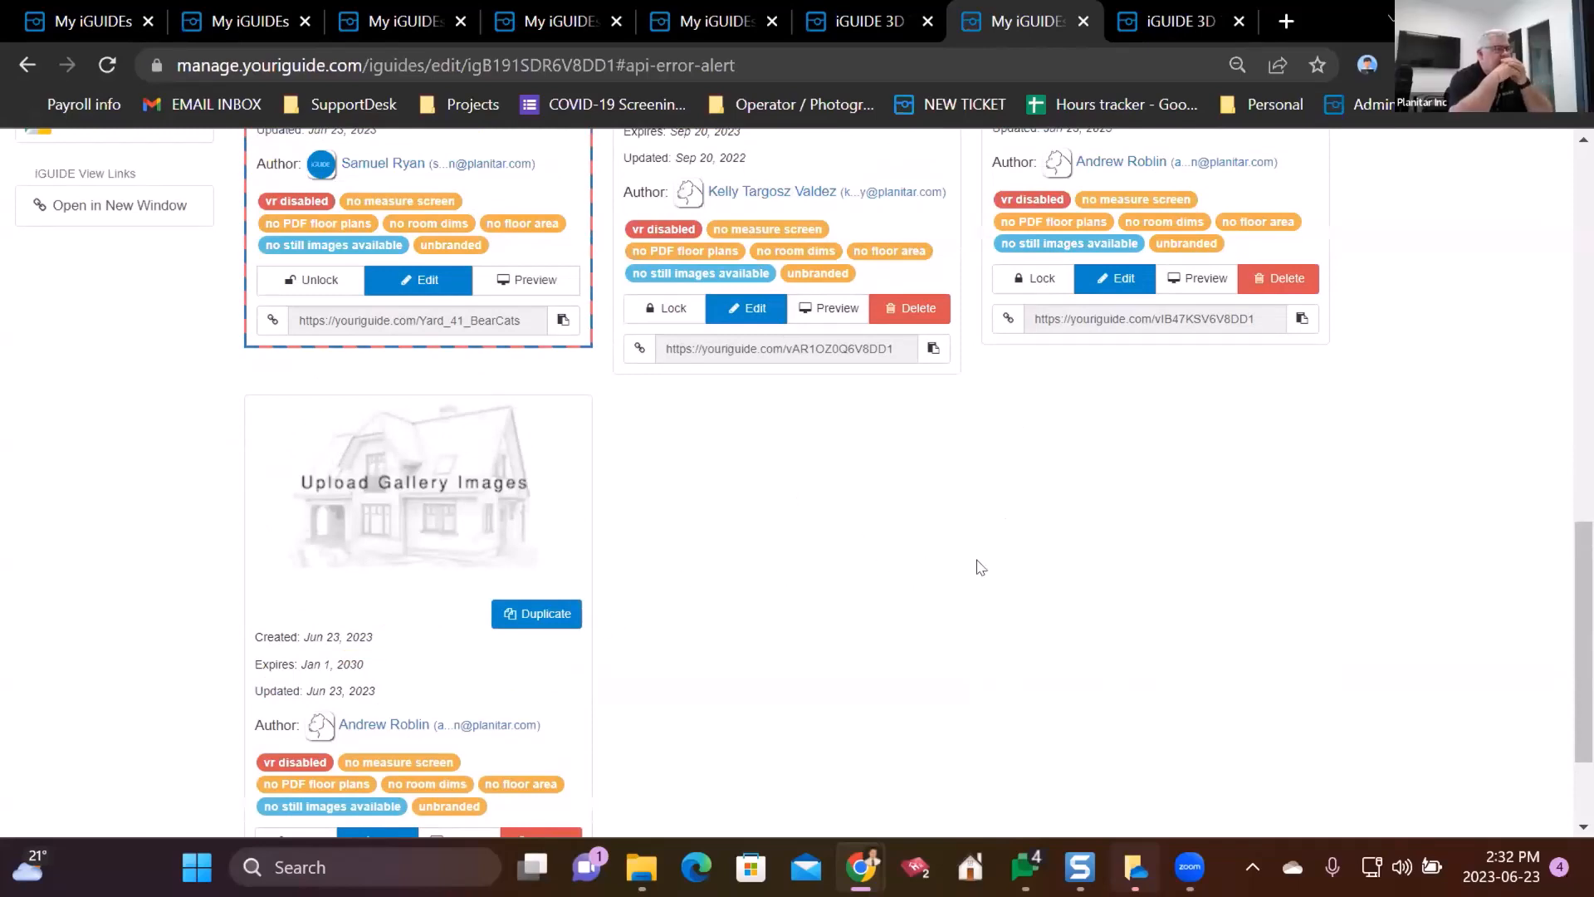
pyautogui.scroll(2, 978, 565)
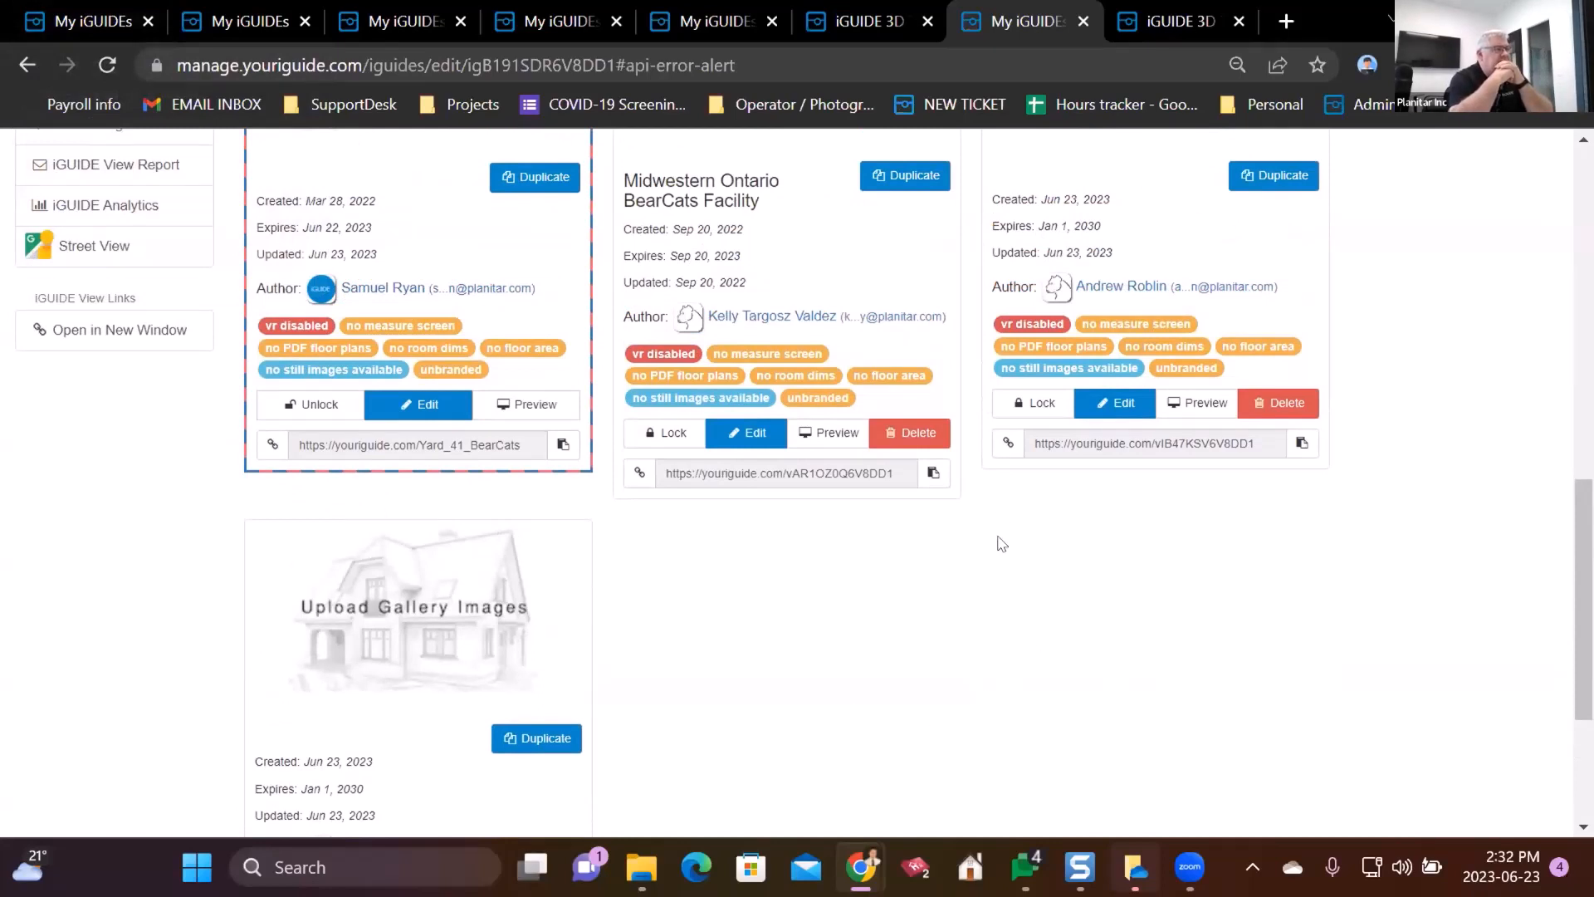
pyautogui.click(532, 445)
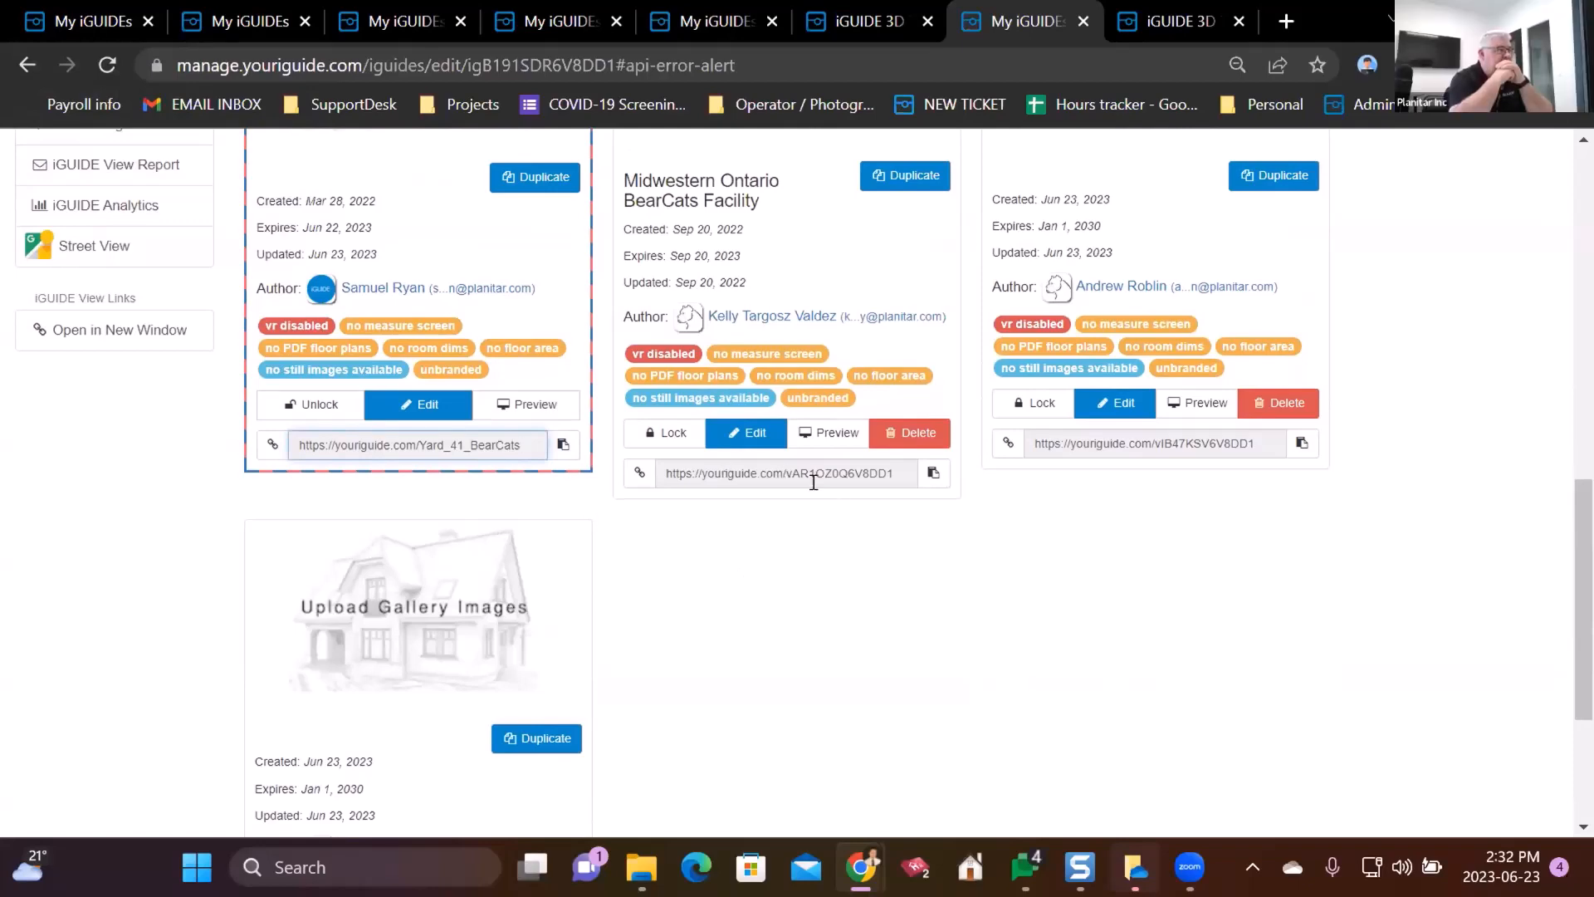
pyautogui.scroll(3, 868, 477)
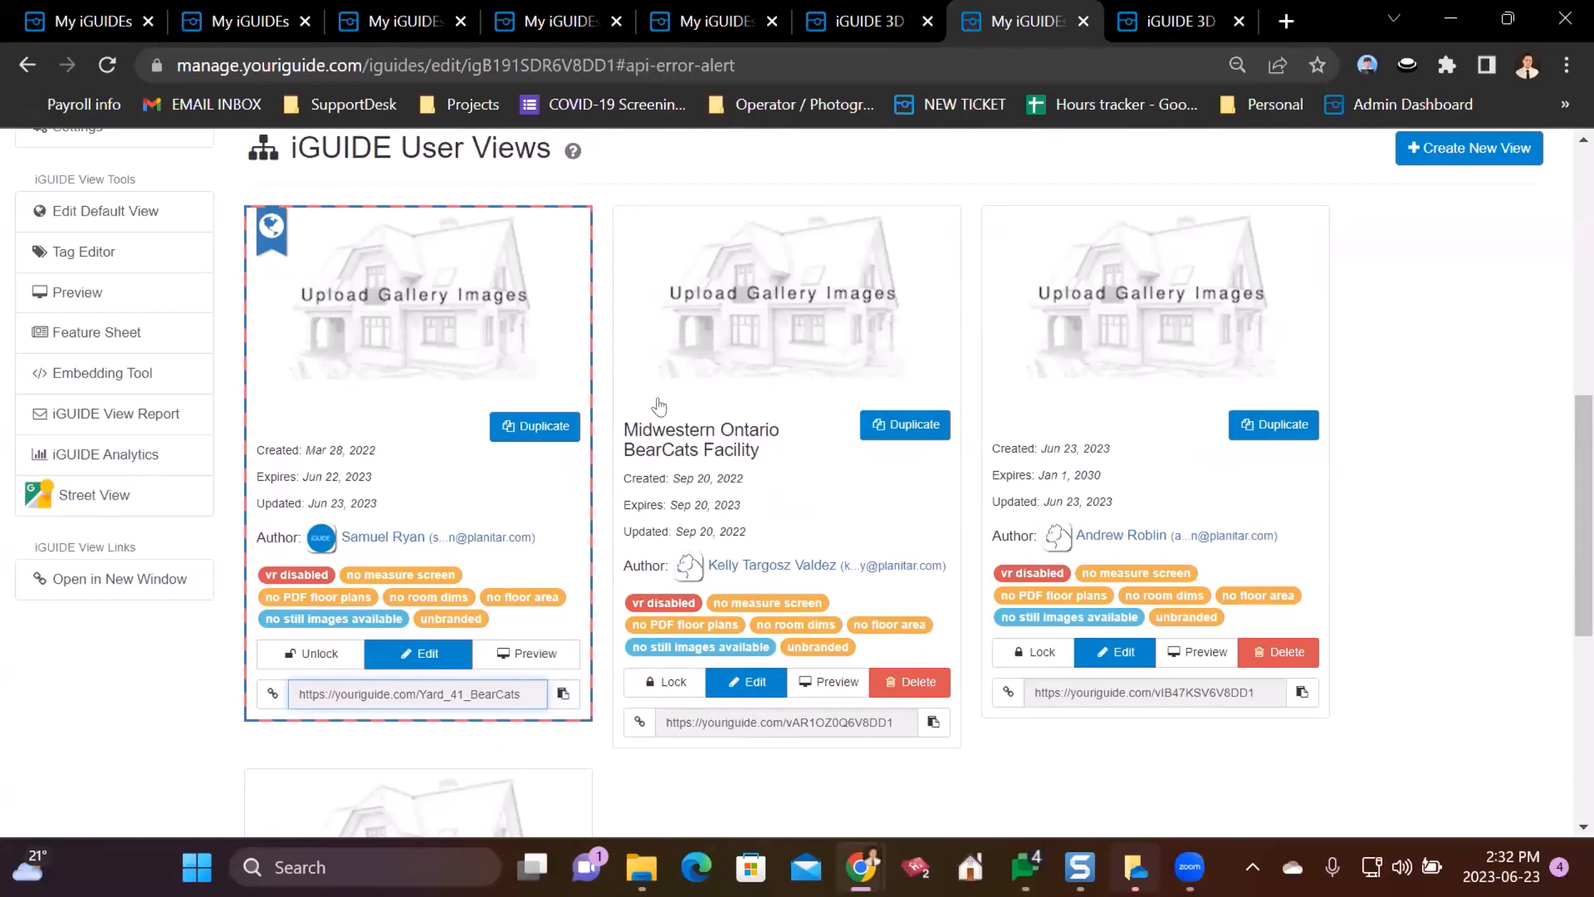
# - Prefix the Midwestern Ontario BearCats Facility view's title with 'Example 1 - ' and save it
pyautogui.click(743, 681)
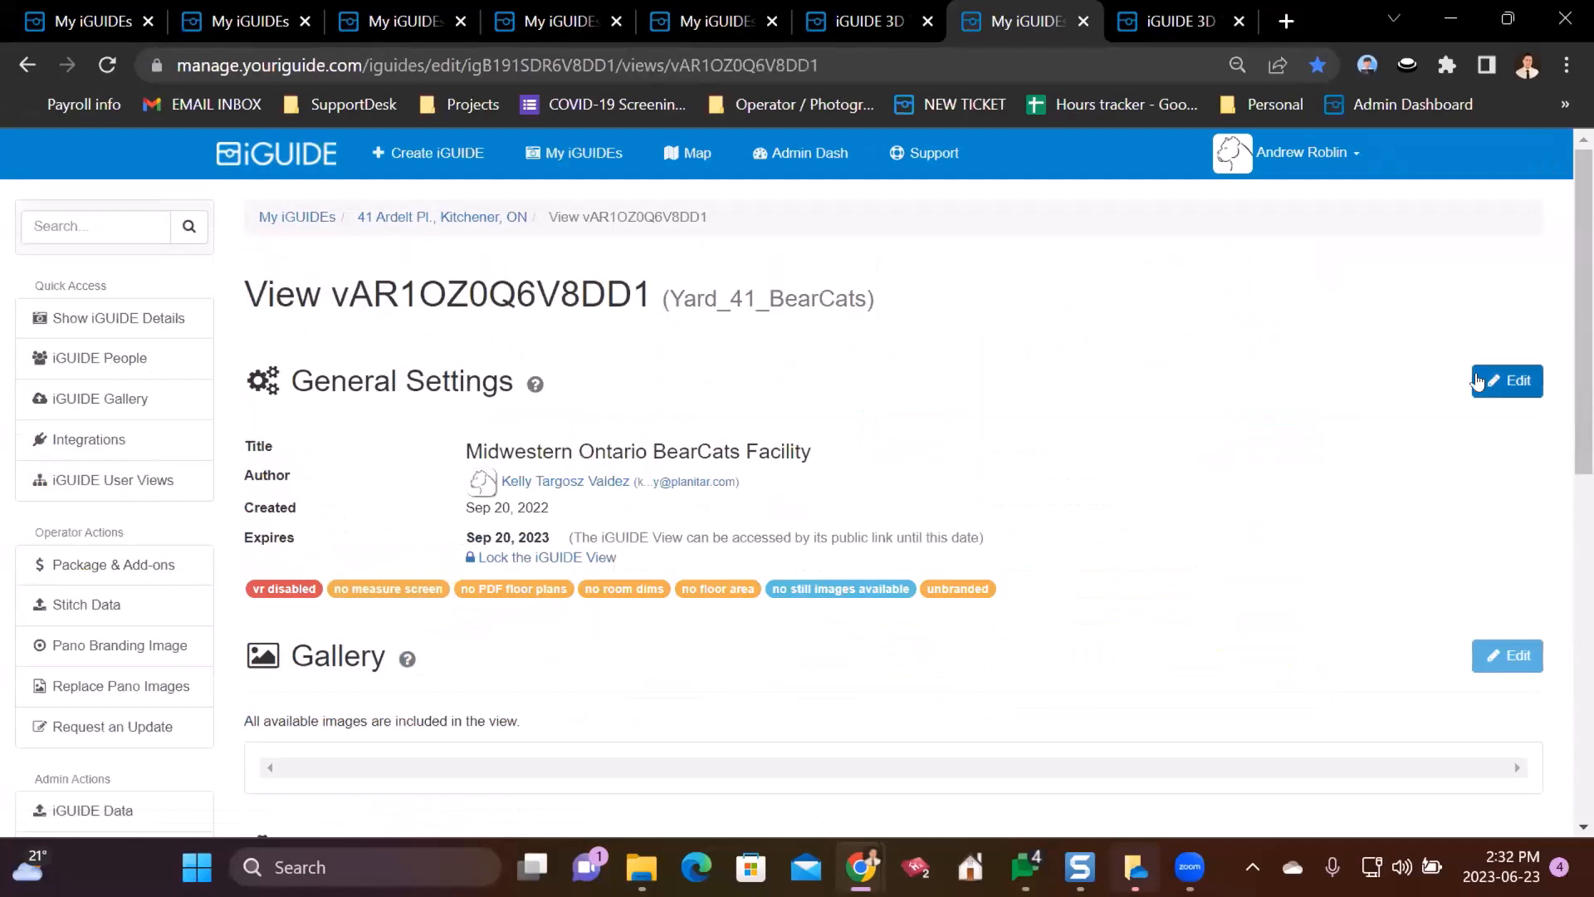
pyautogui.click(1476, 381)
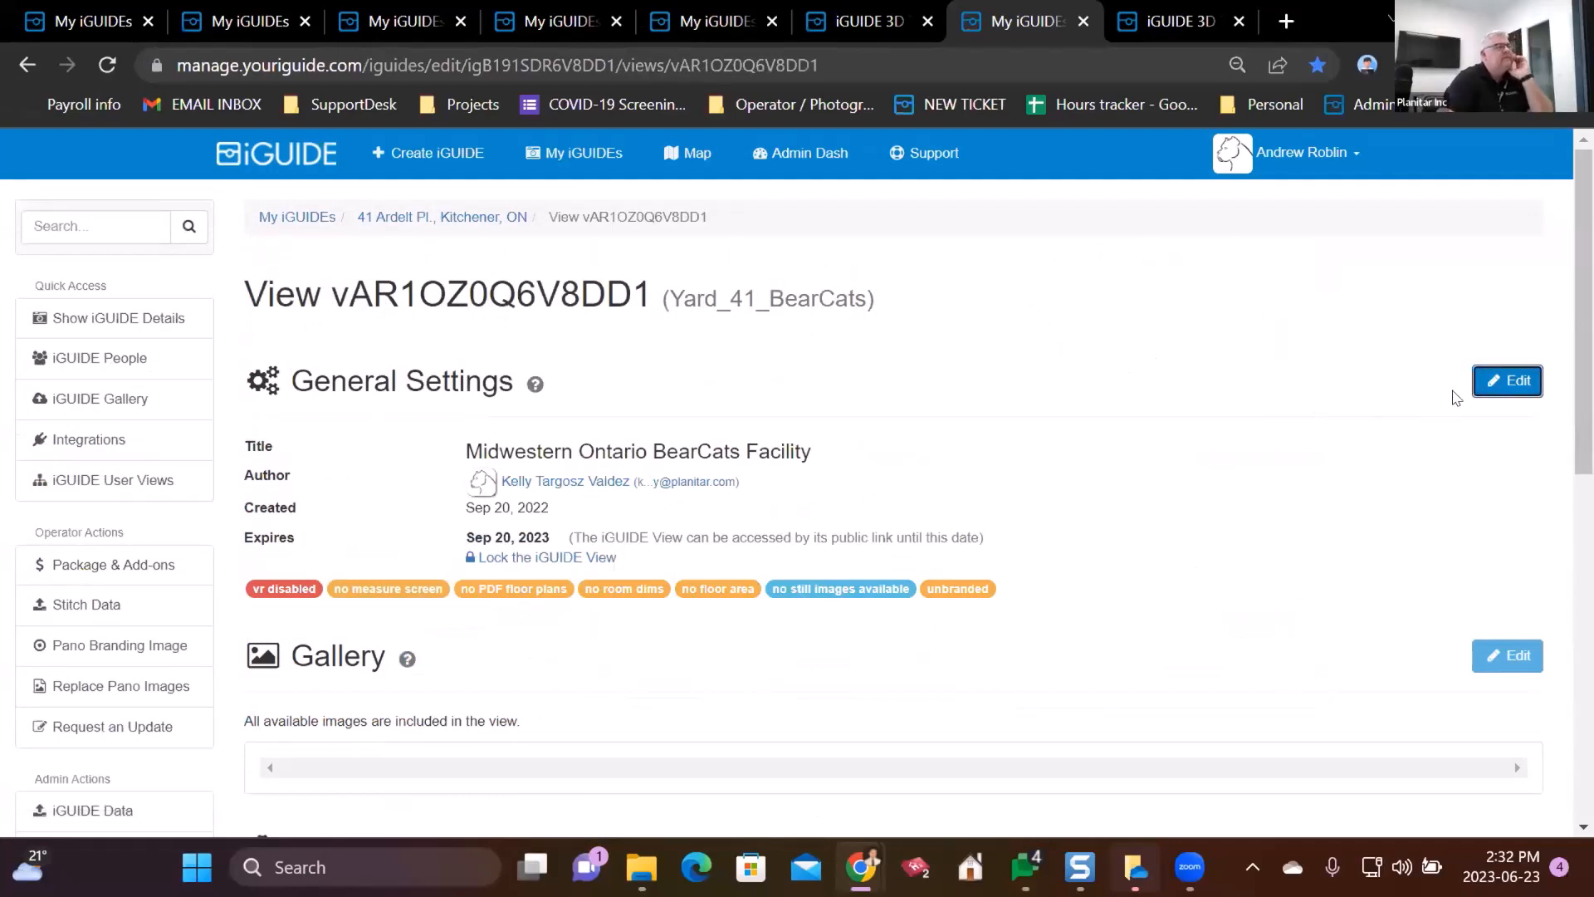
pyautogui.click(1479, 392)
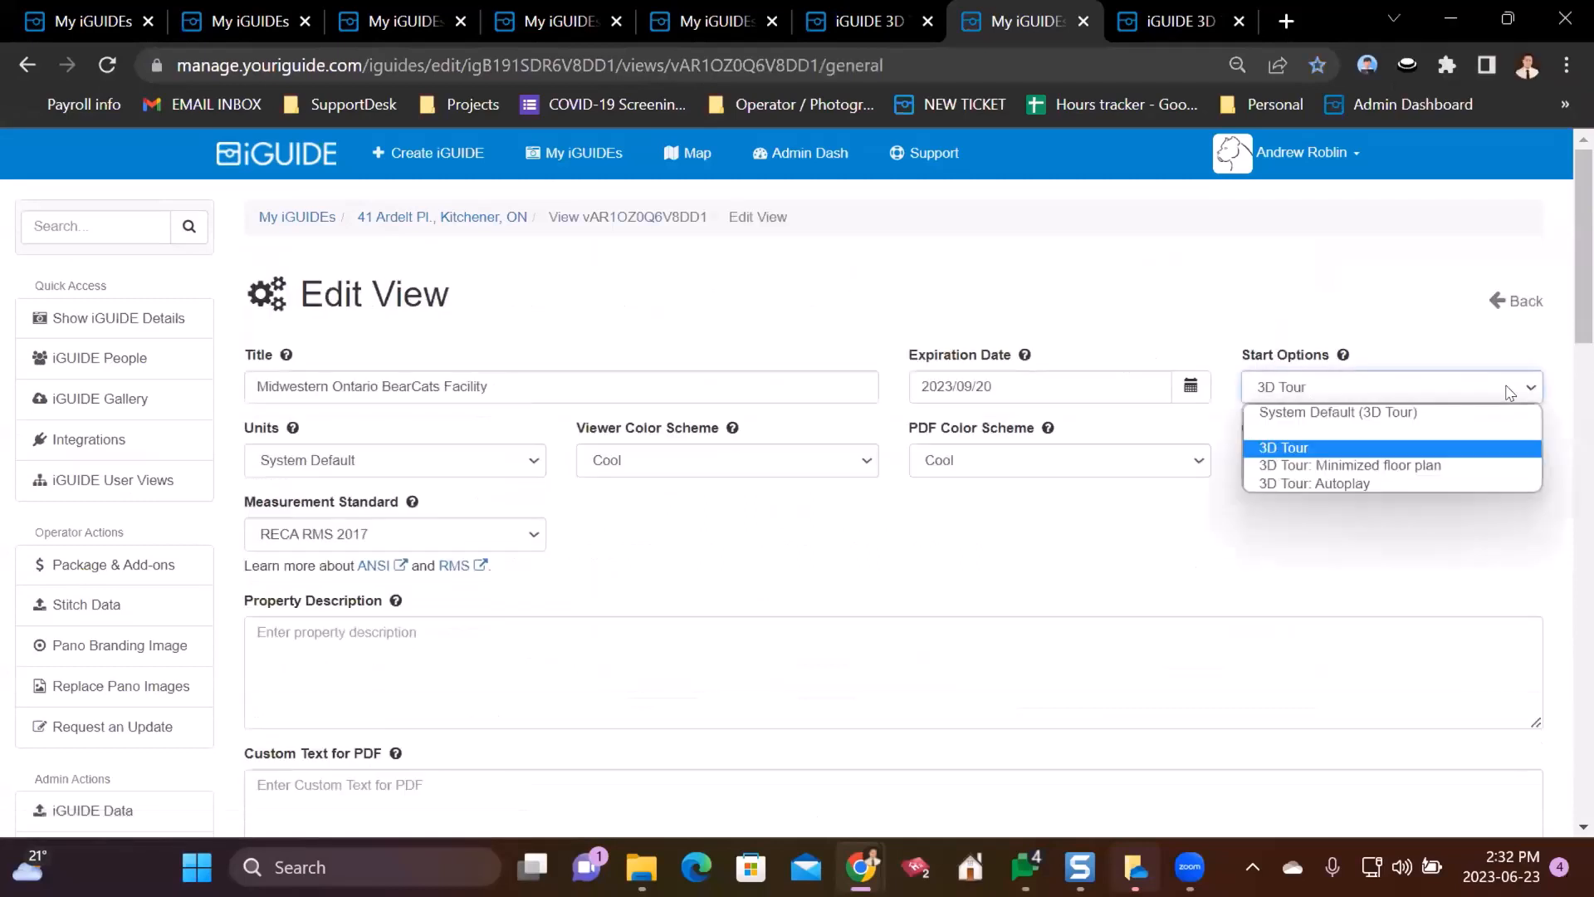
pyautogui.click(504, 378)
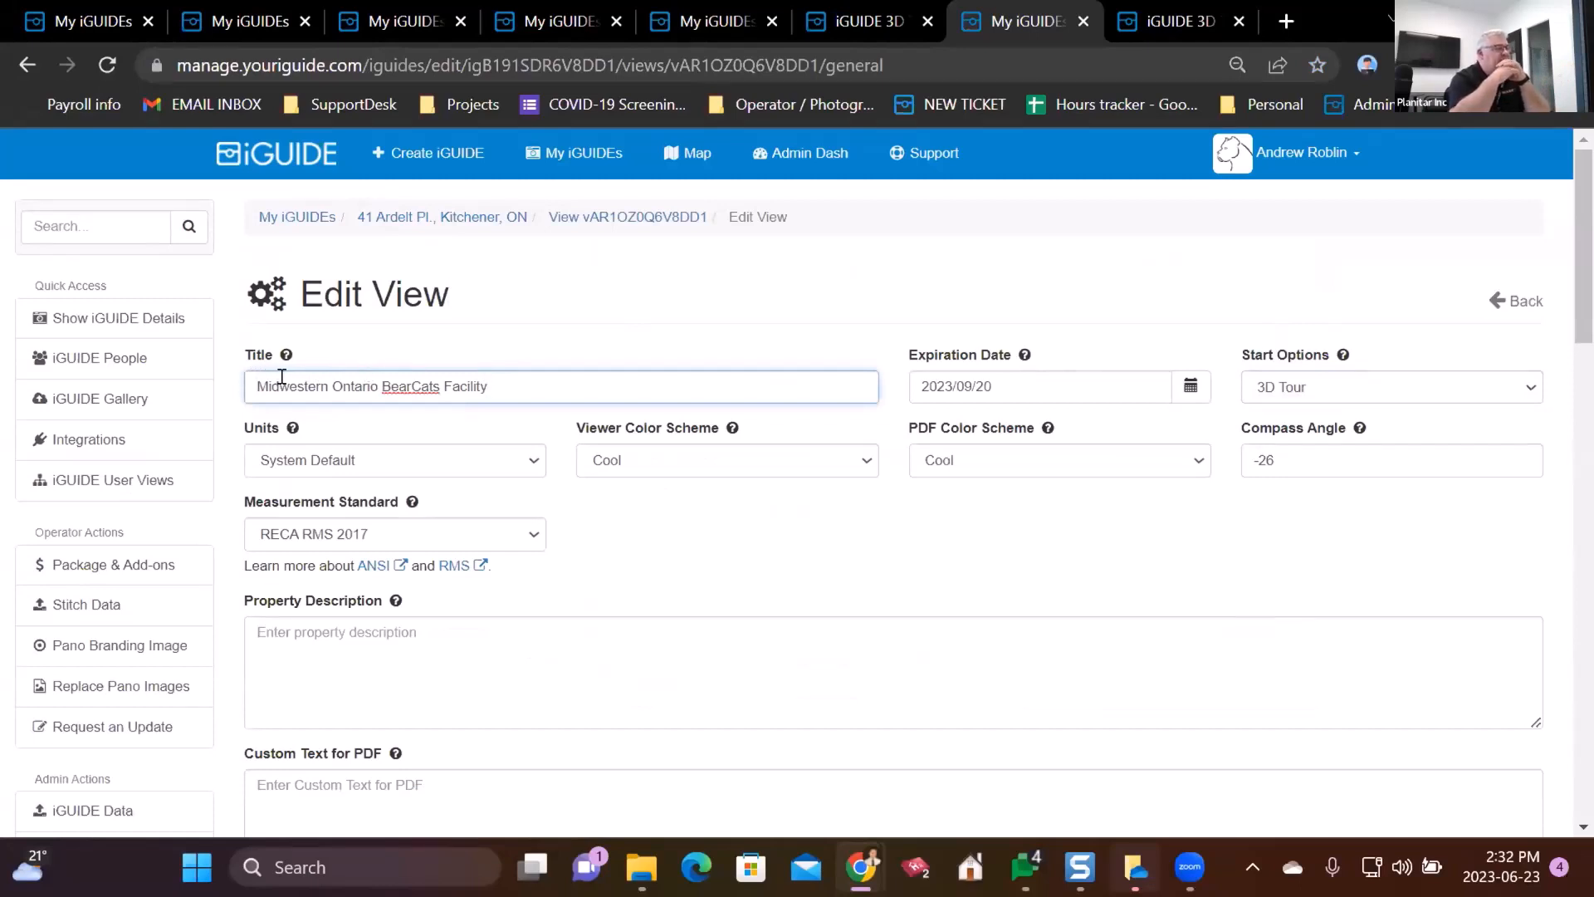
pyautogui.write('Example 1 ')
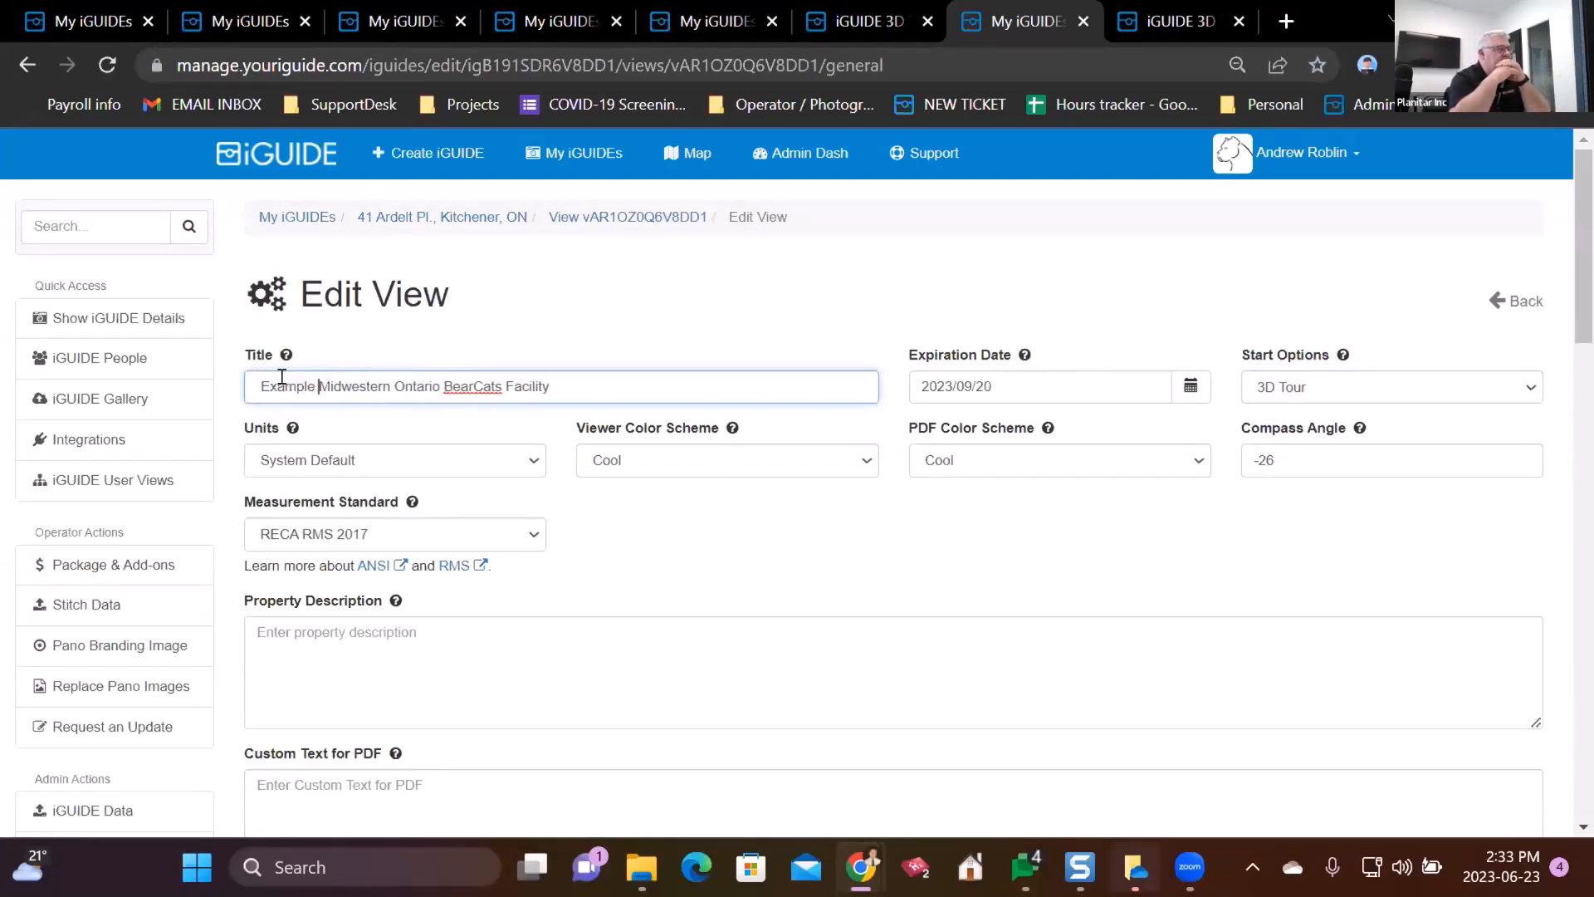
pyautogui.write('-')
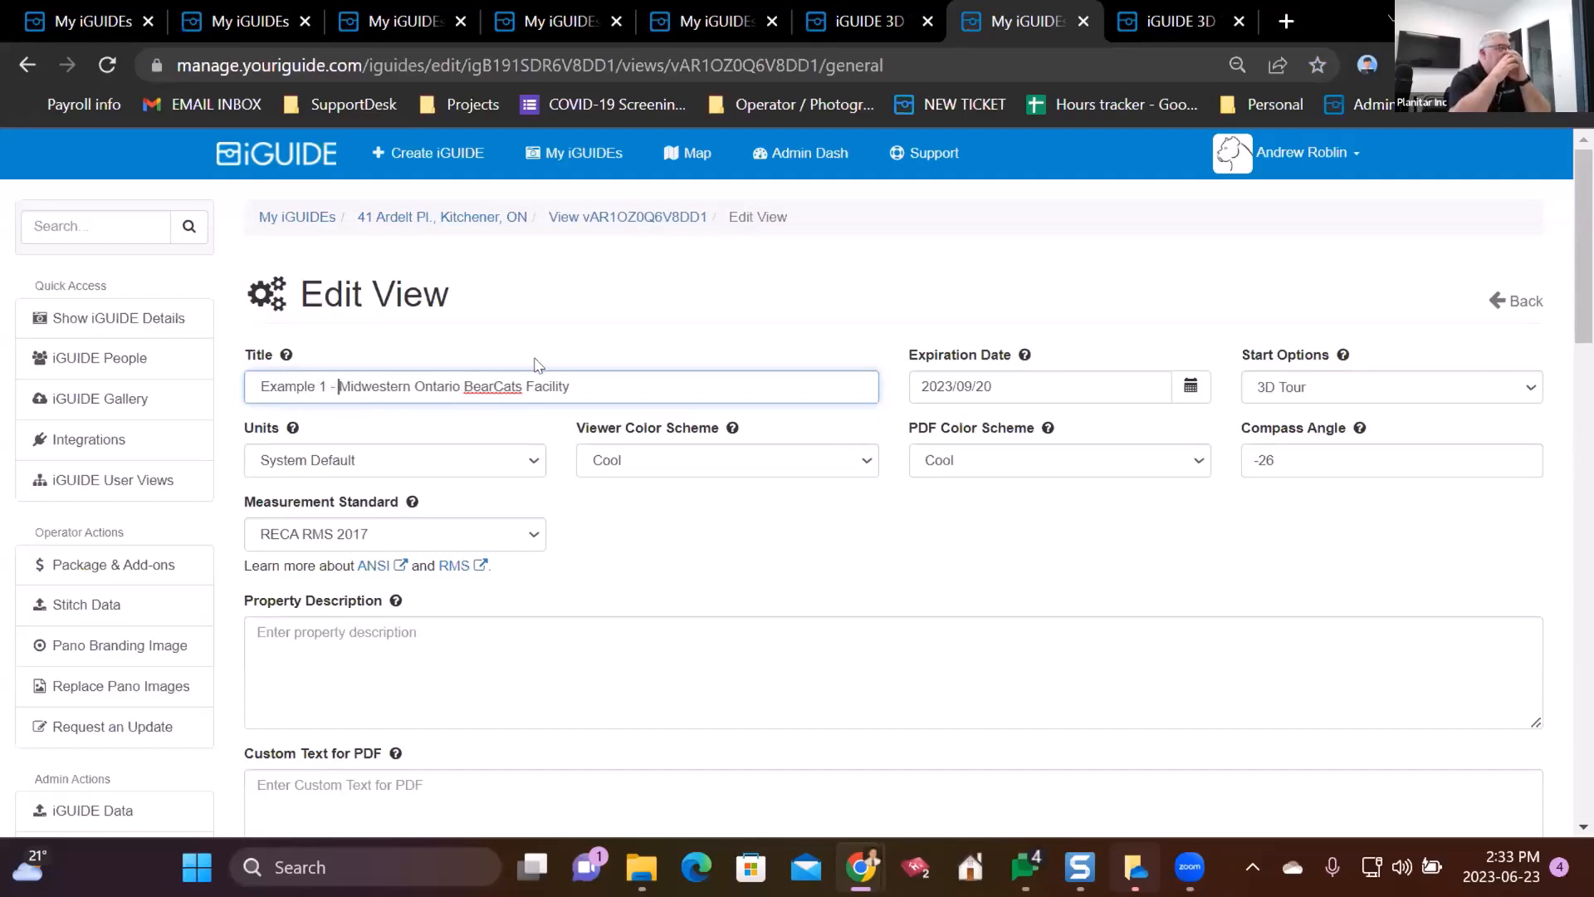
pyautogui.scroll(-20, 665, 340)
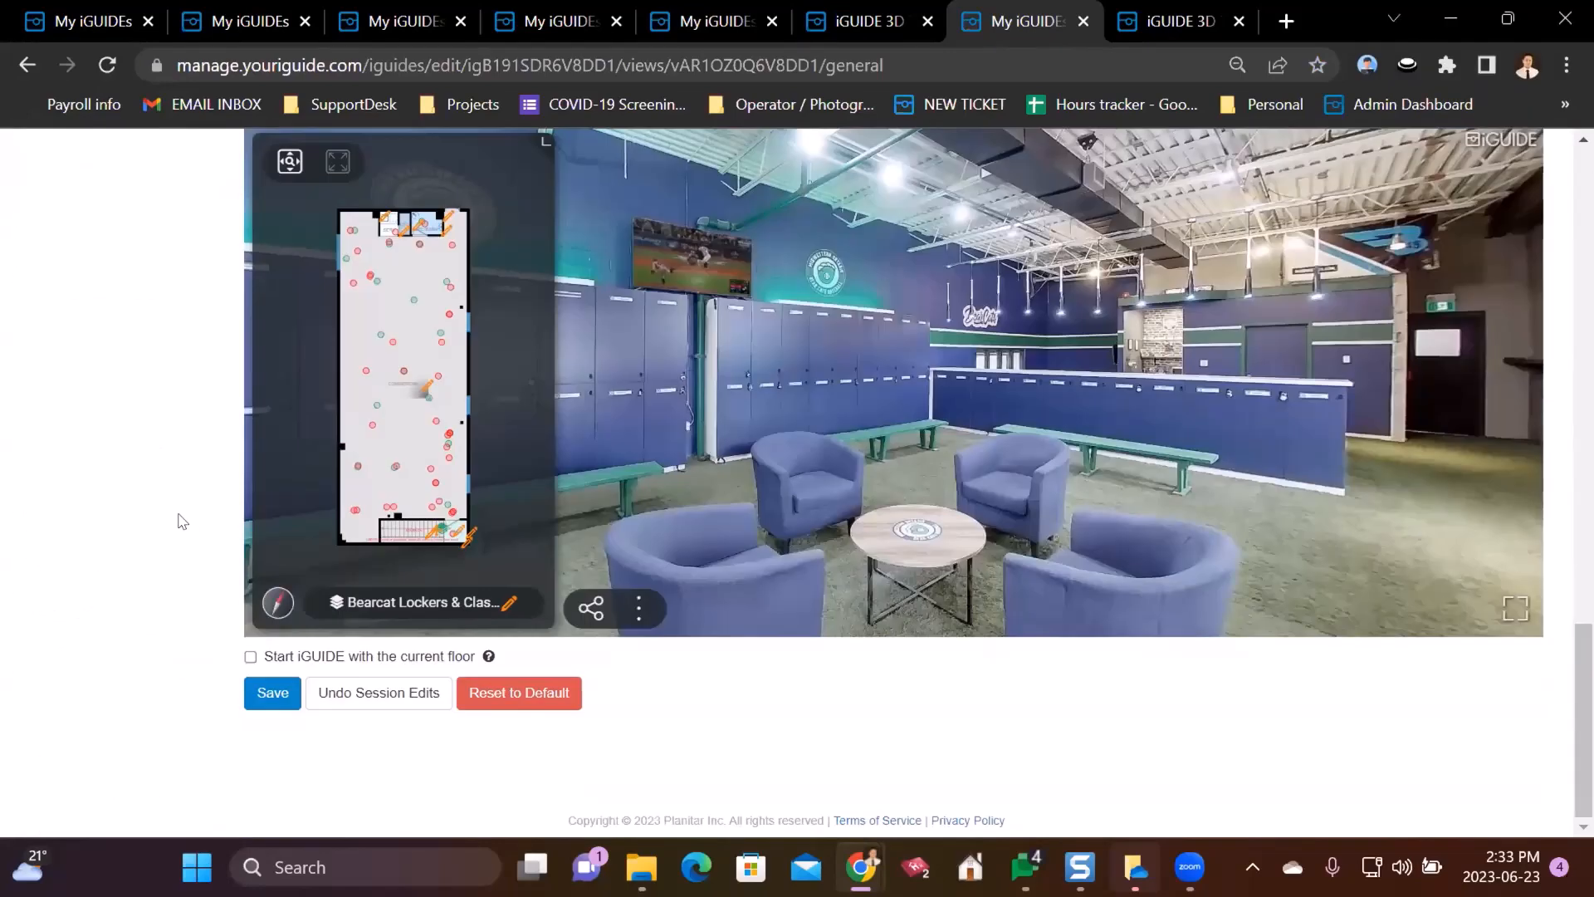
pyautogui.click(267, 693)
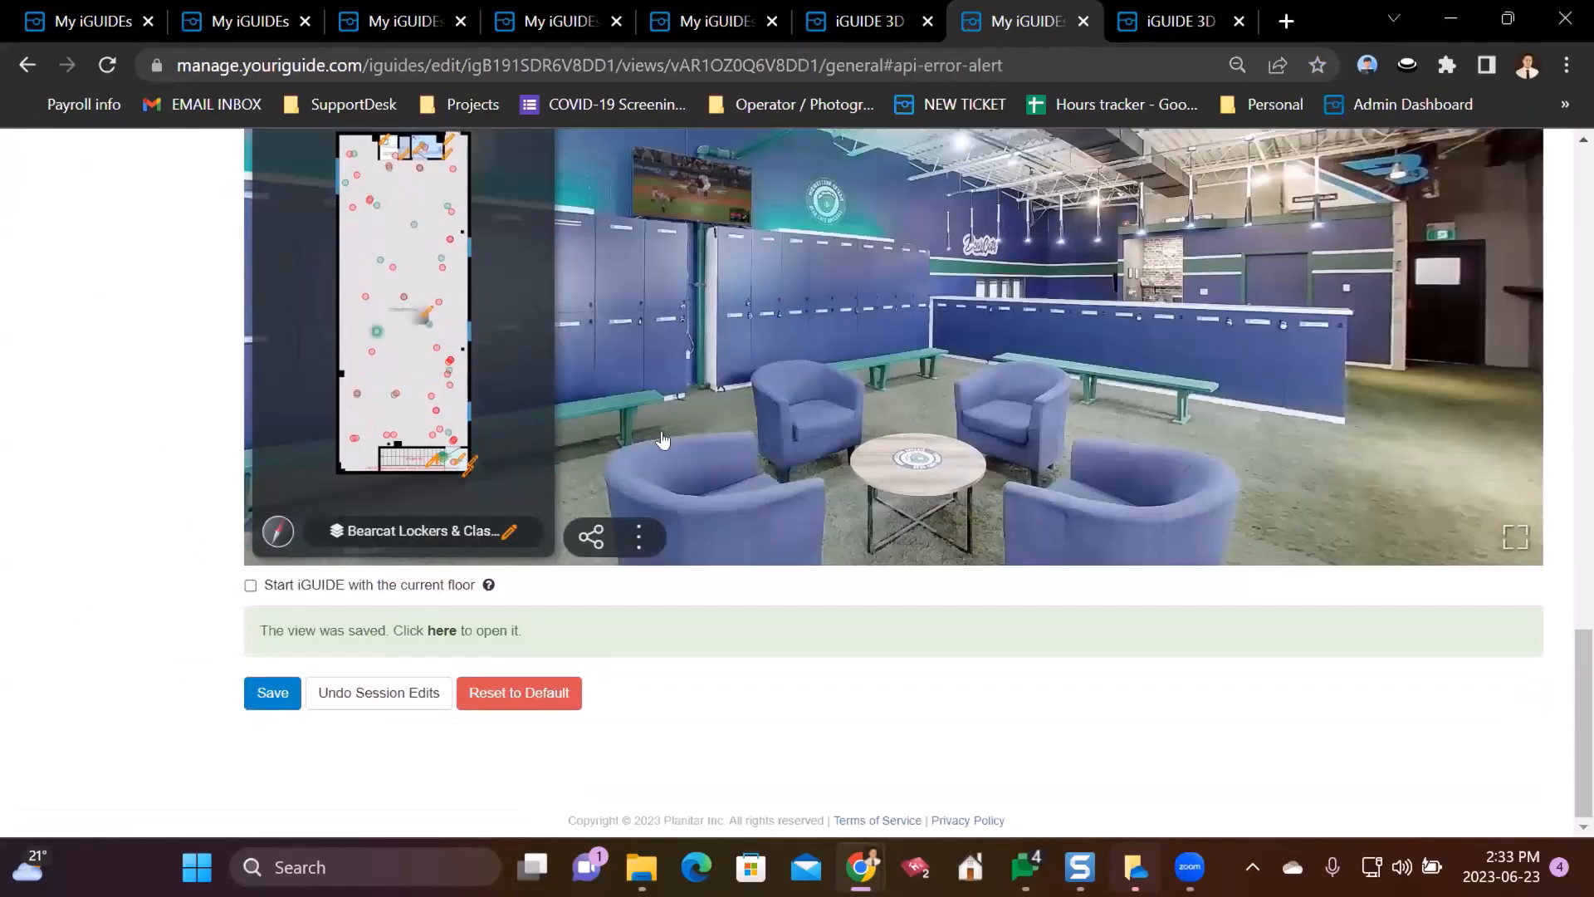
pyautogui.scroll(3, 662, 313)
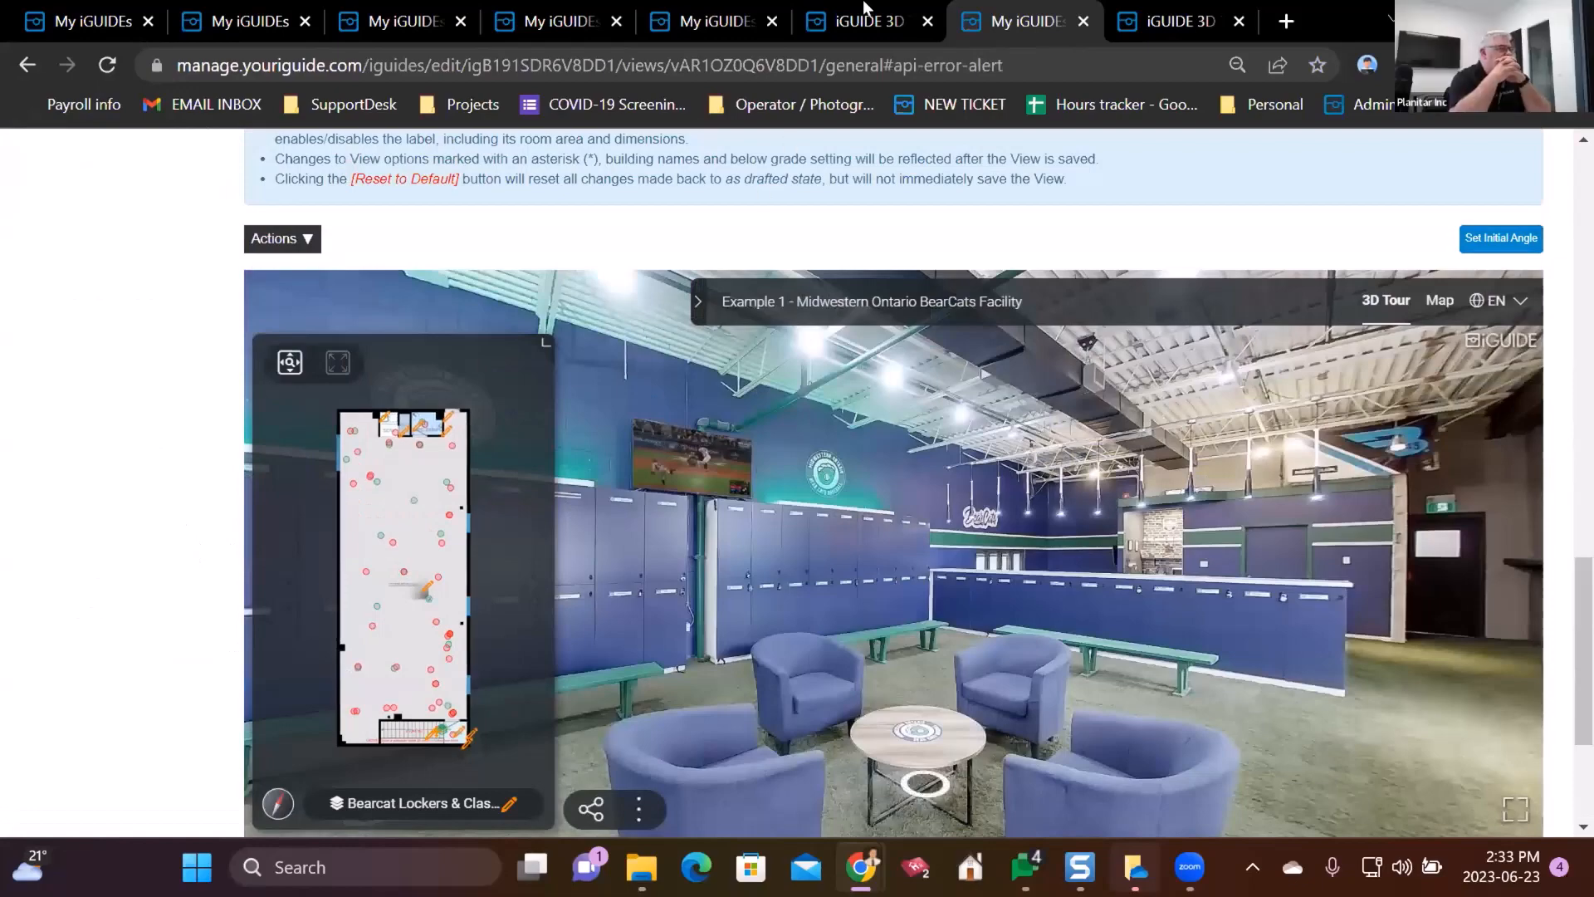
pyautogui.scroll(15, 28, 398)
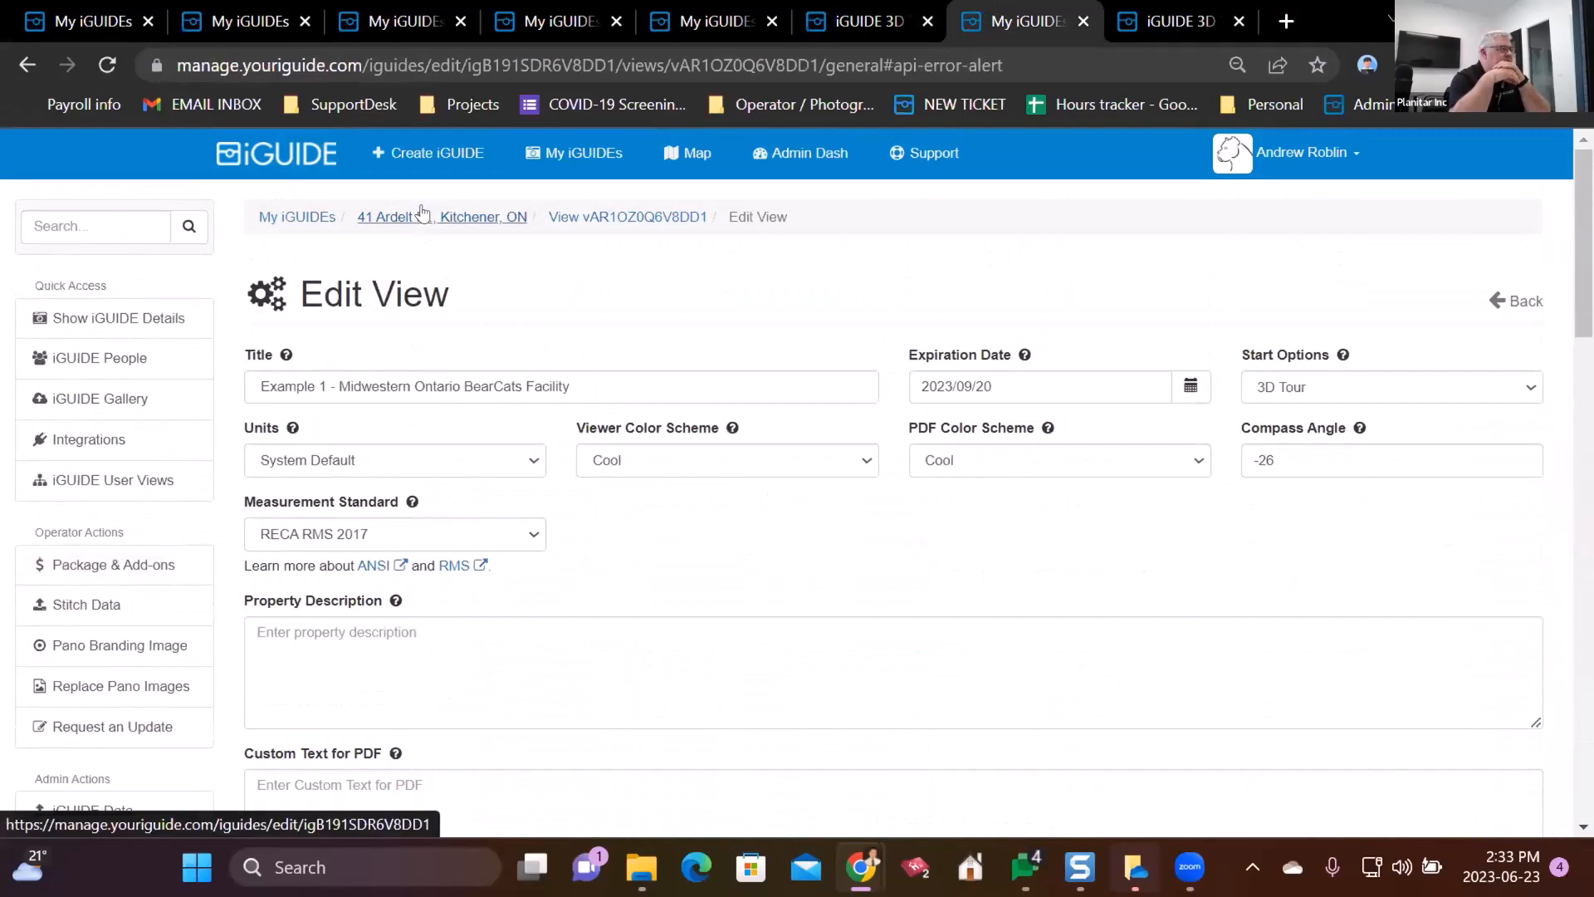
pyautogui.click(425, 214)
pyautogui.scroll(-10, 963, 592)
pyautogui.scroll(1, 963, 592)
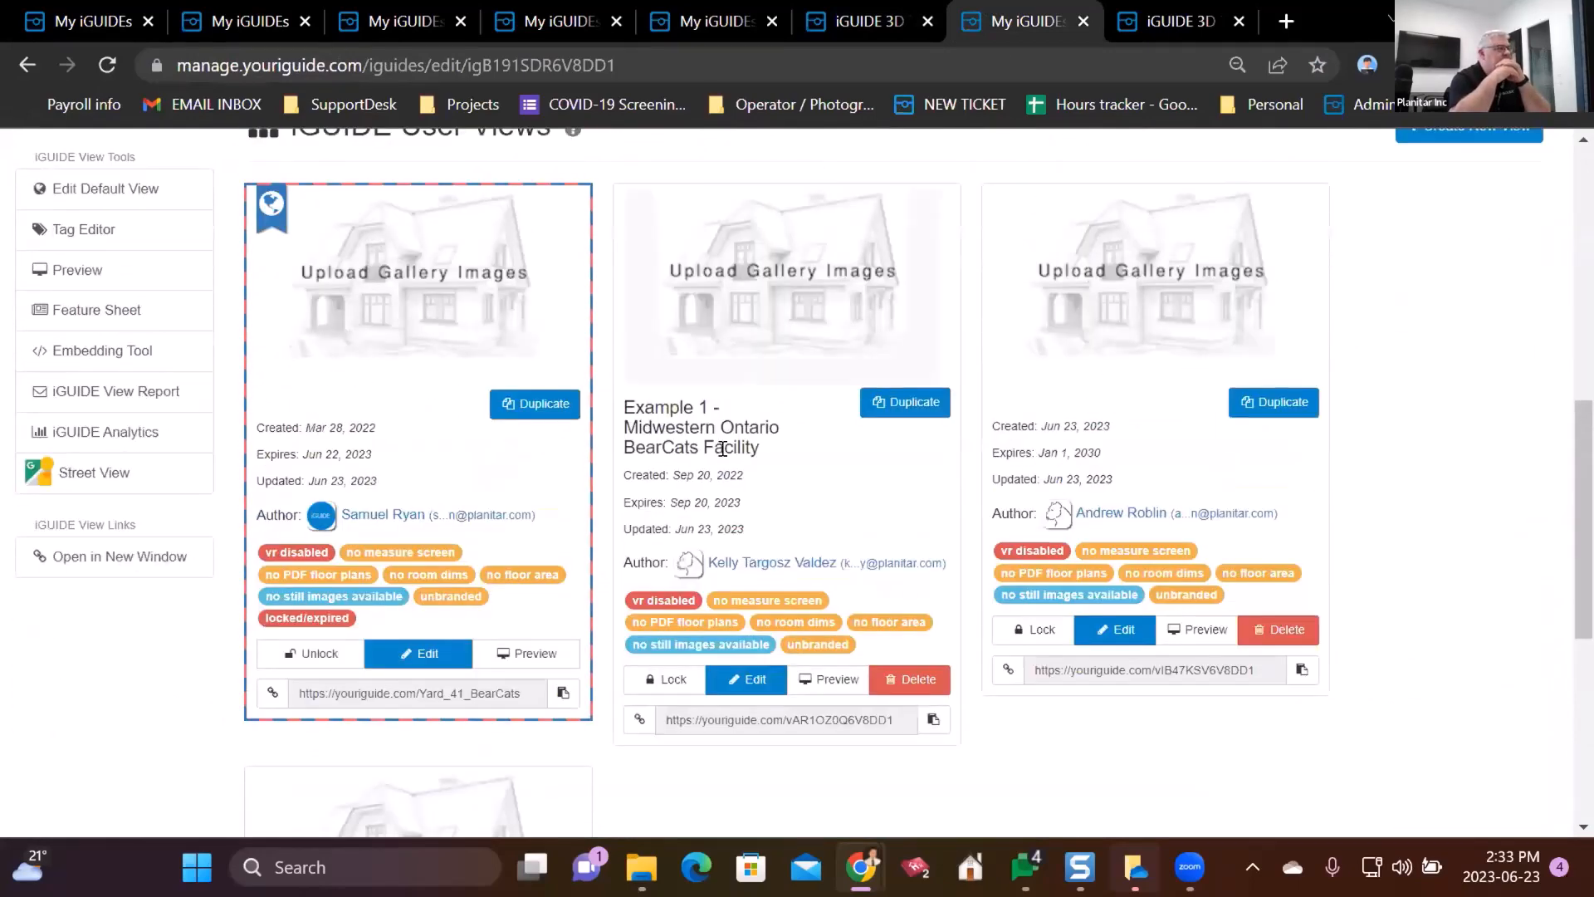
pyautogui.moveTo(625, 405); pyautogui.dragTo(734, 431)
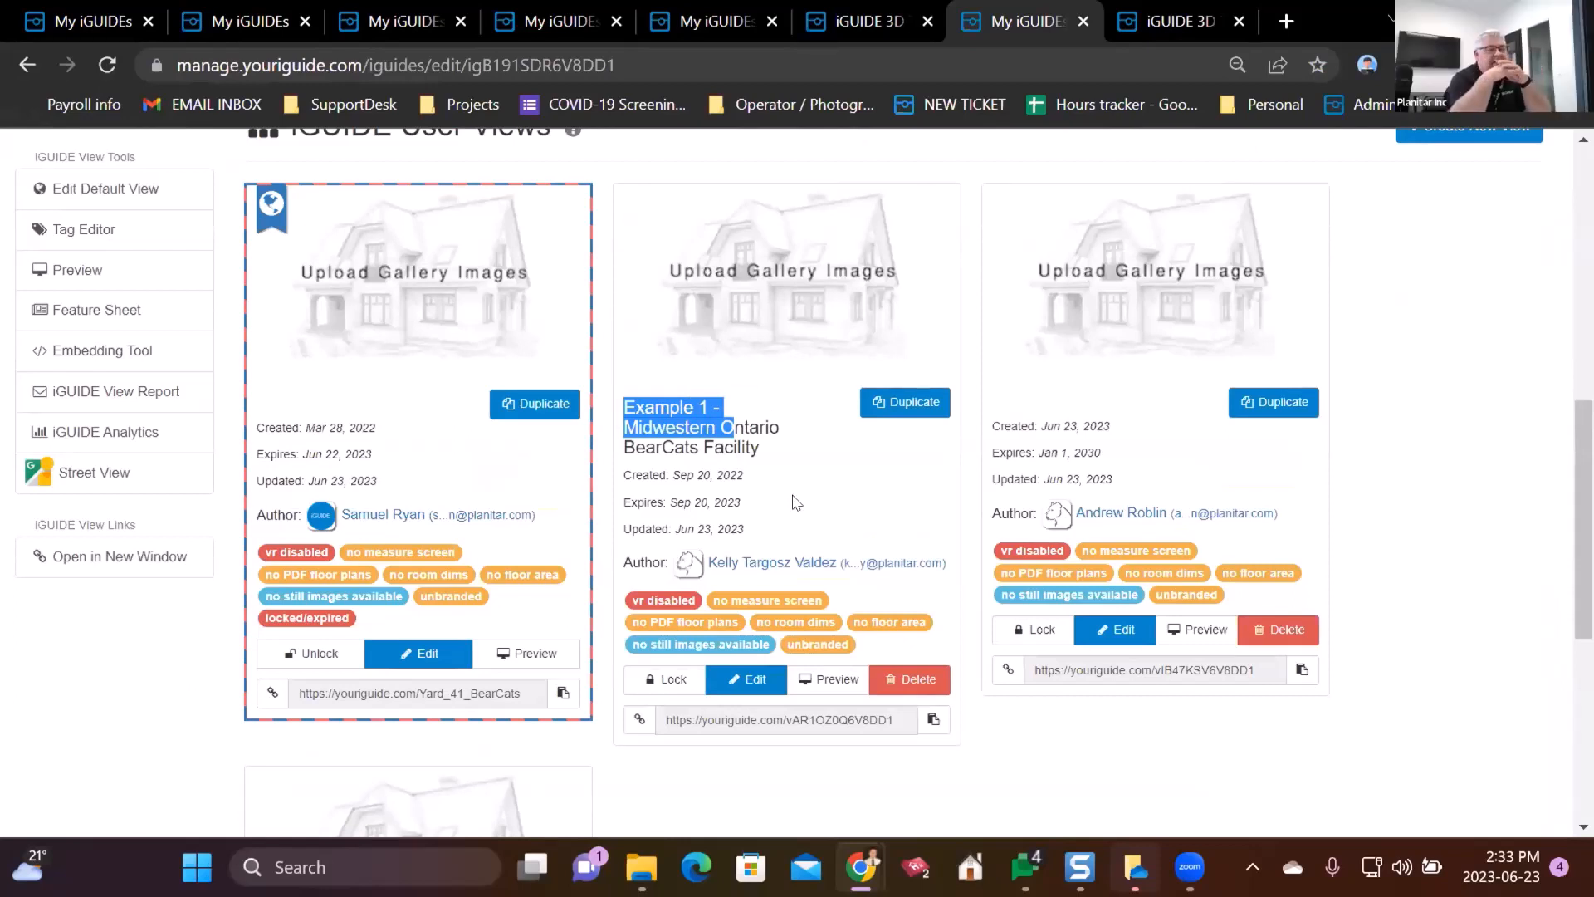
pyautogui.click(1452, 494)
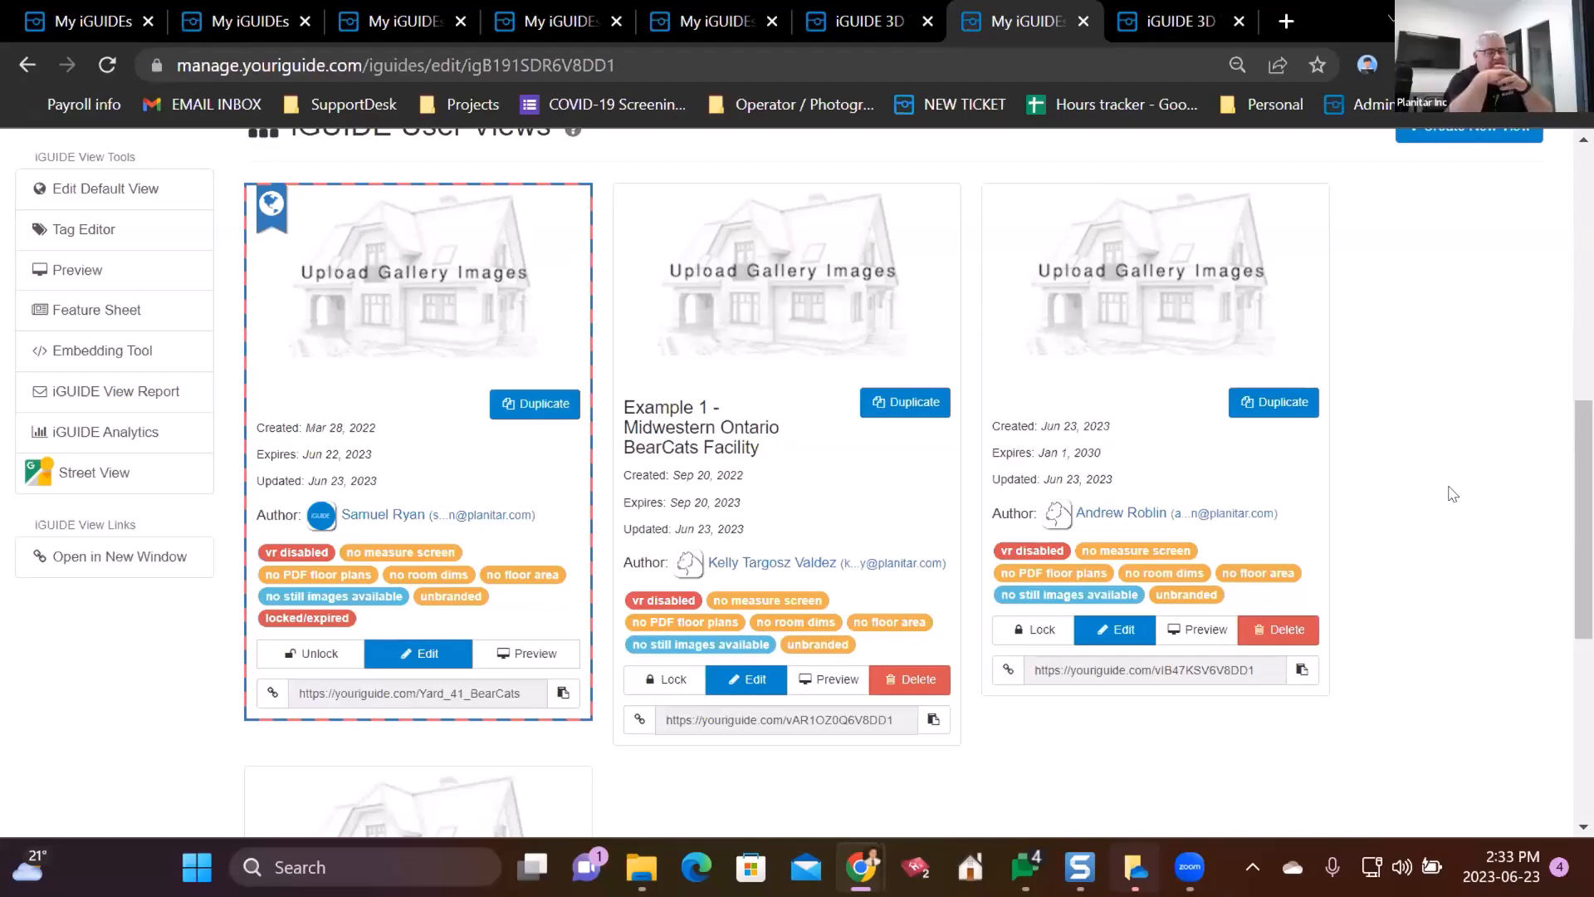
# - Title the third, untitled view 'Example 2 - ', save it, and return to the property page
pyautogui.click(1115, 629)
pyautogui.click(1506, 381)
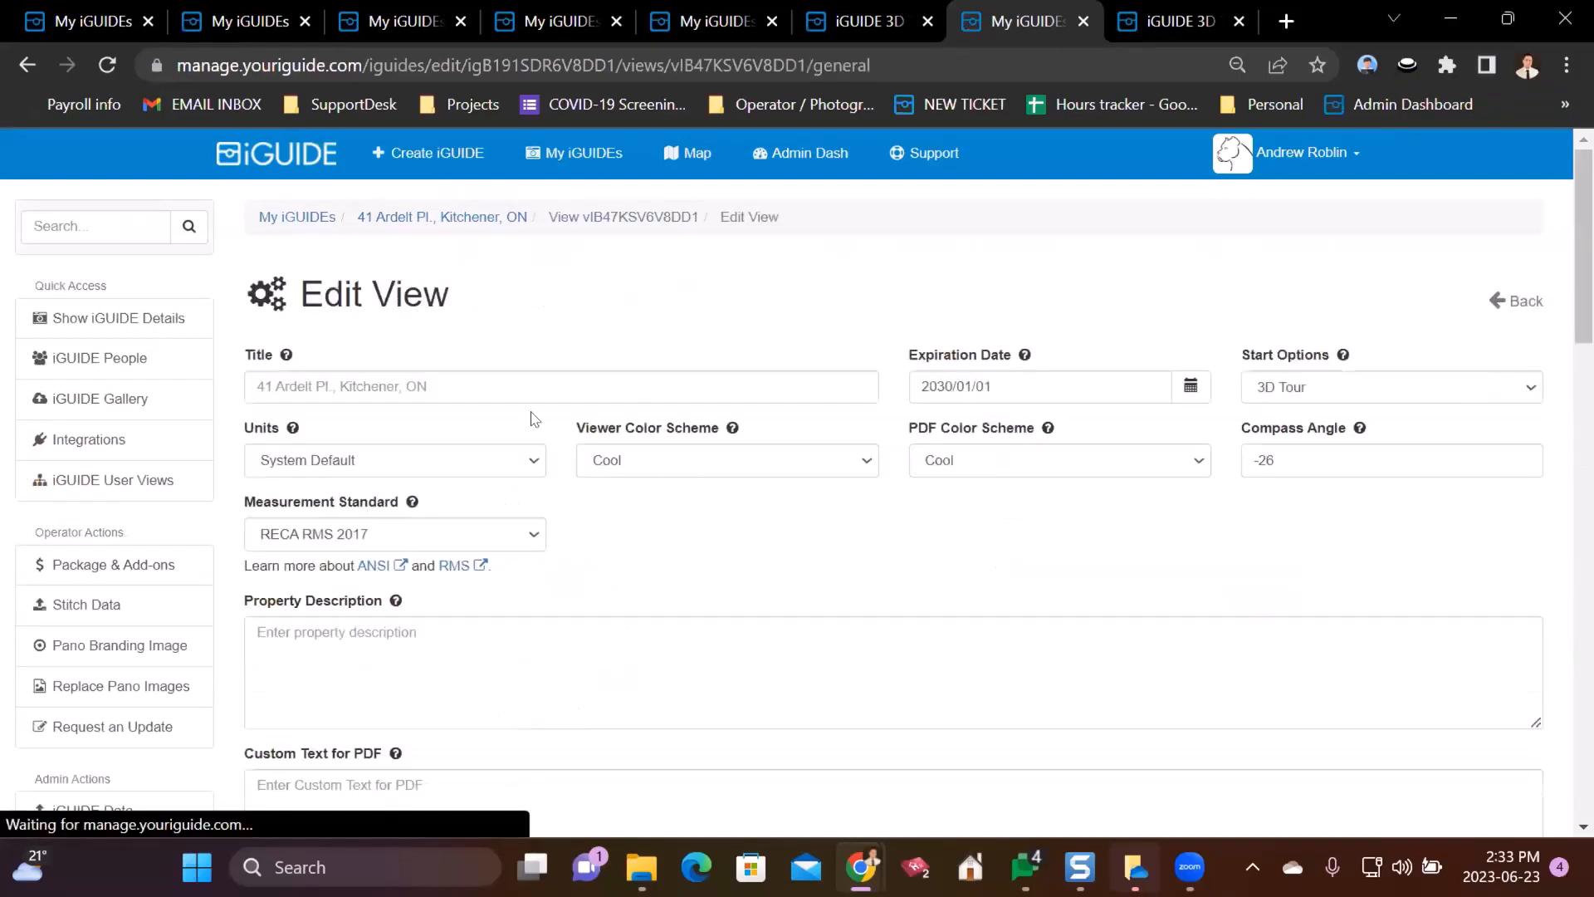
pyautogui.click(287, 386)
pyautogui.write('Example 2 -')
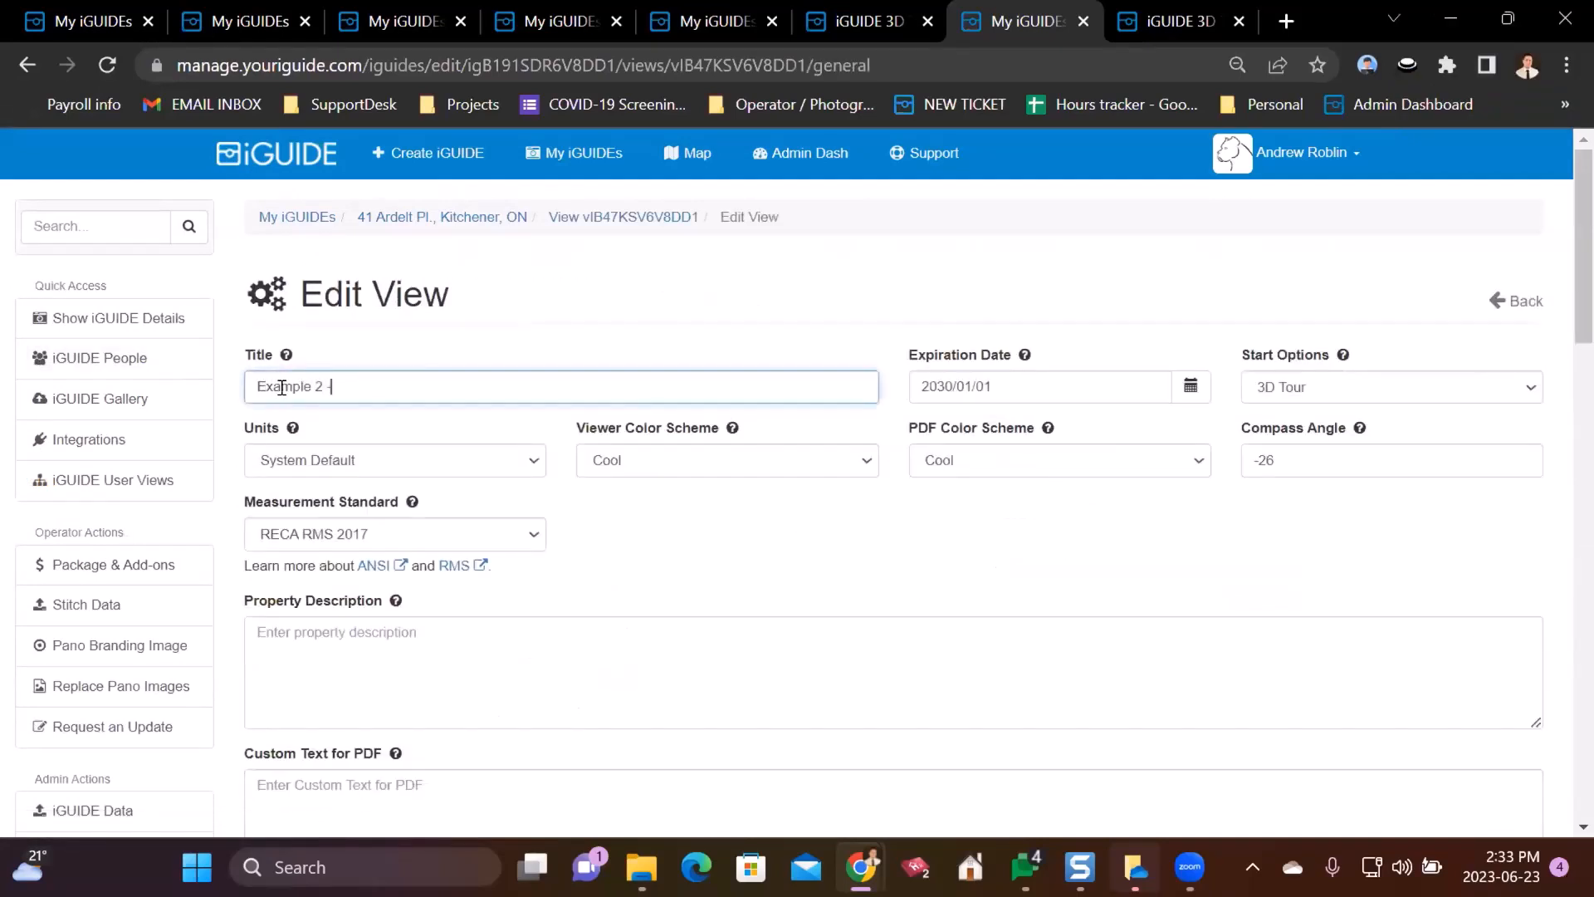
pyautogui.scroll(-15, 661, 459)
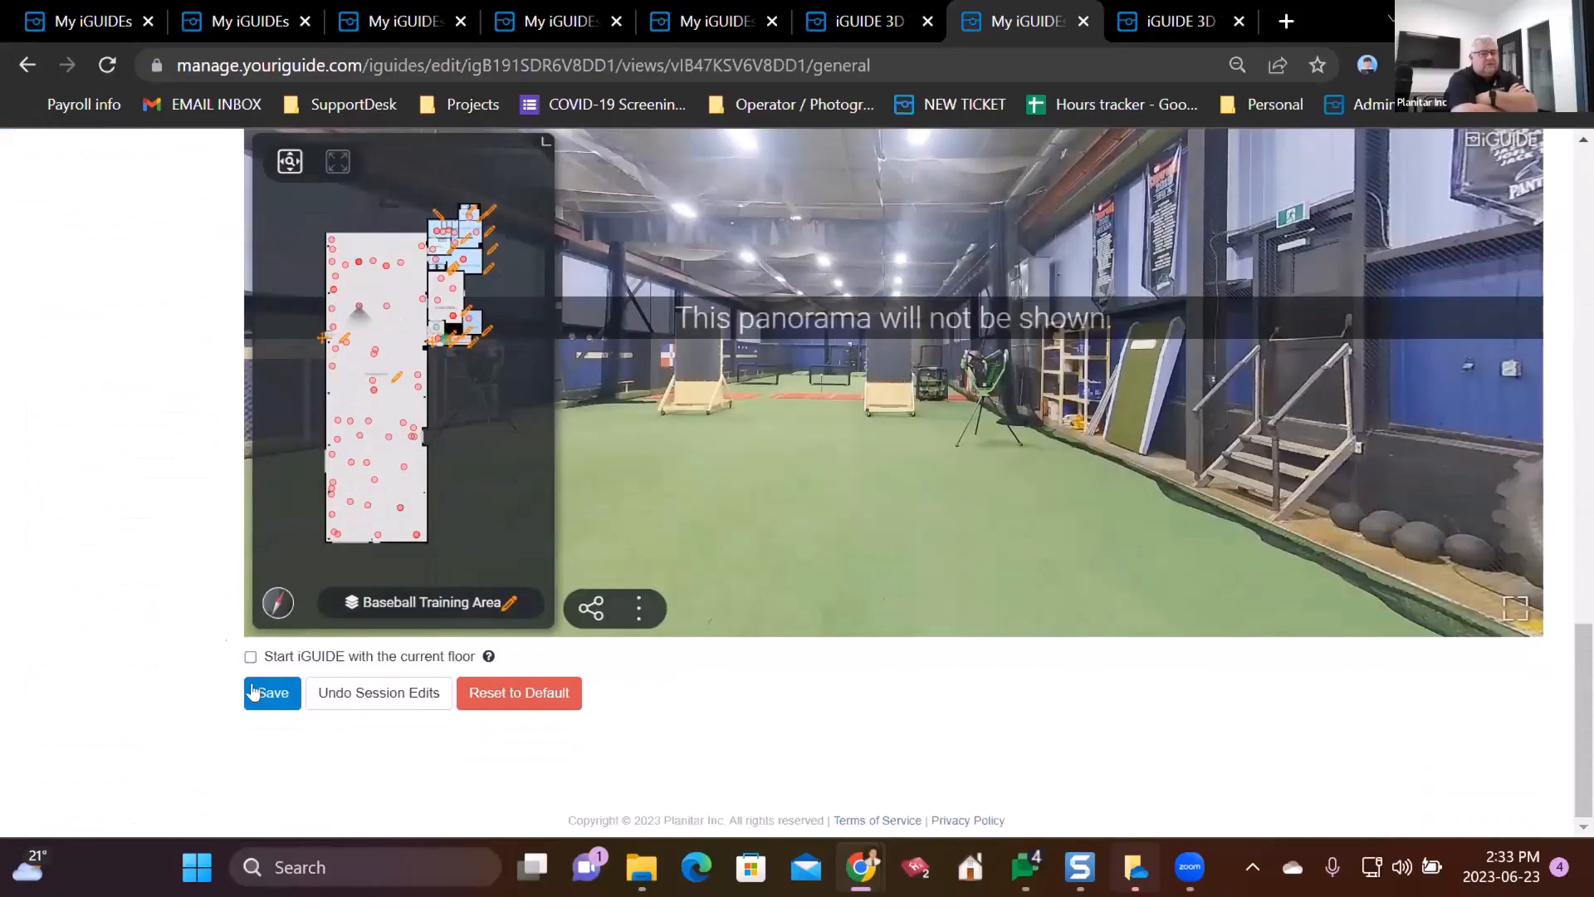
pyautogui.click(254, 691)
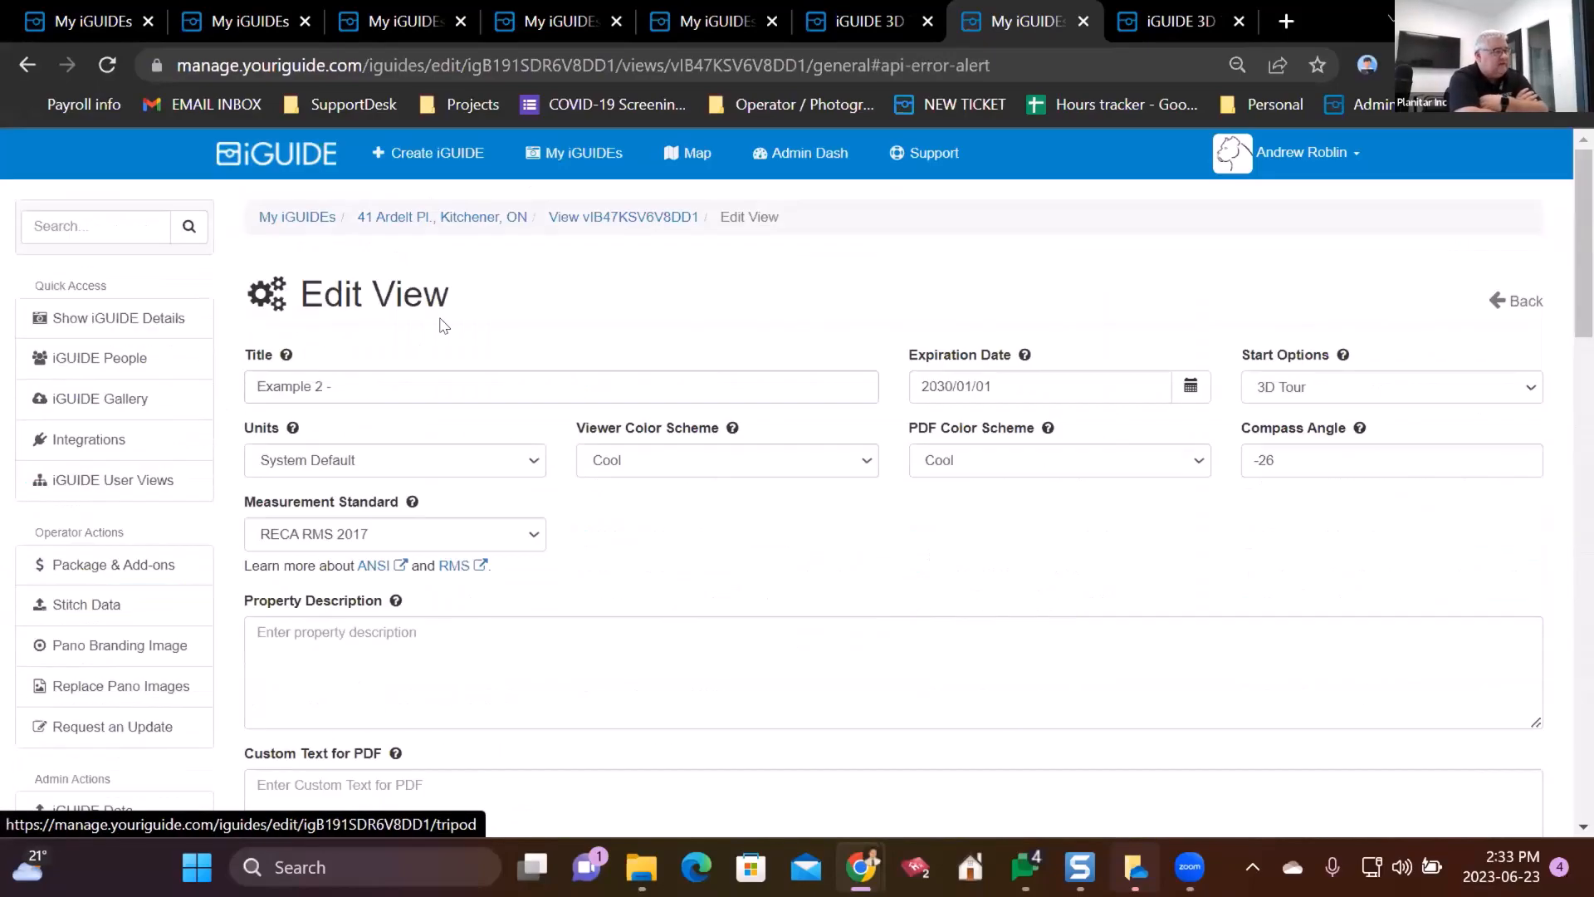
pyautogui.click(427, 218)
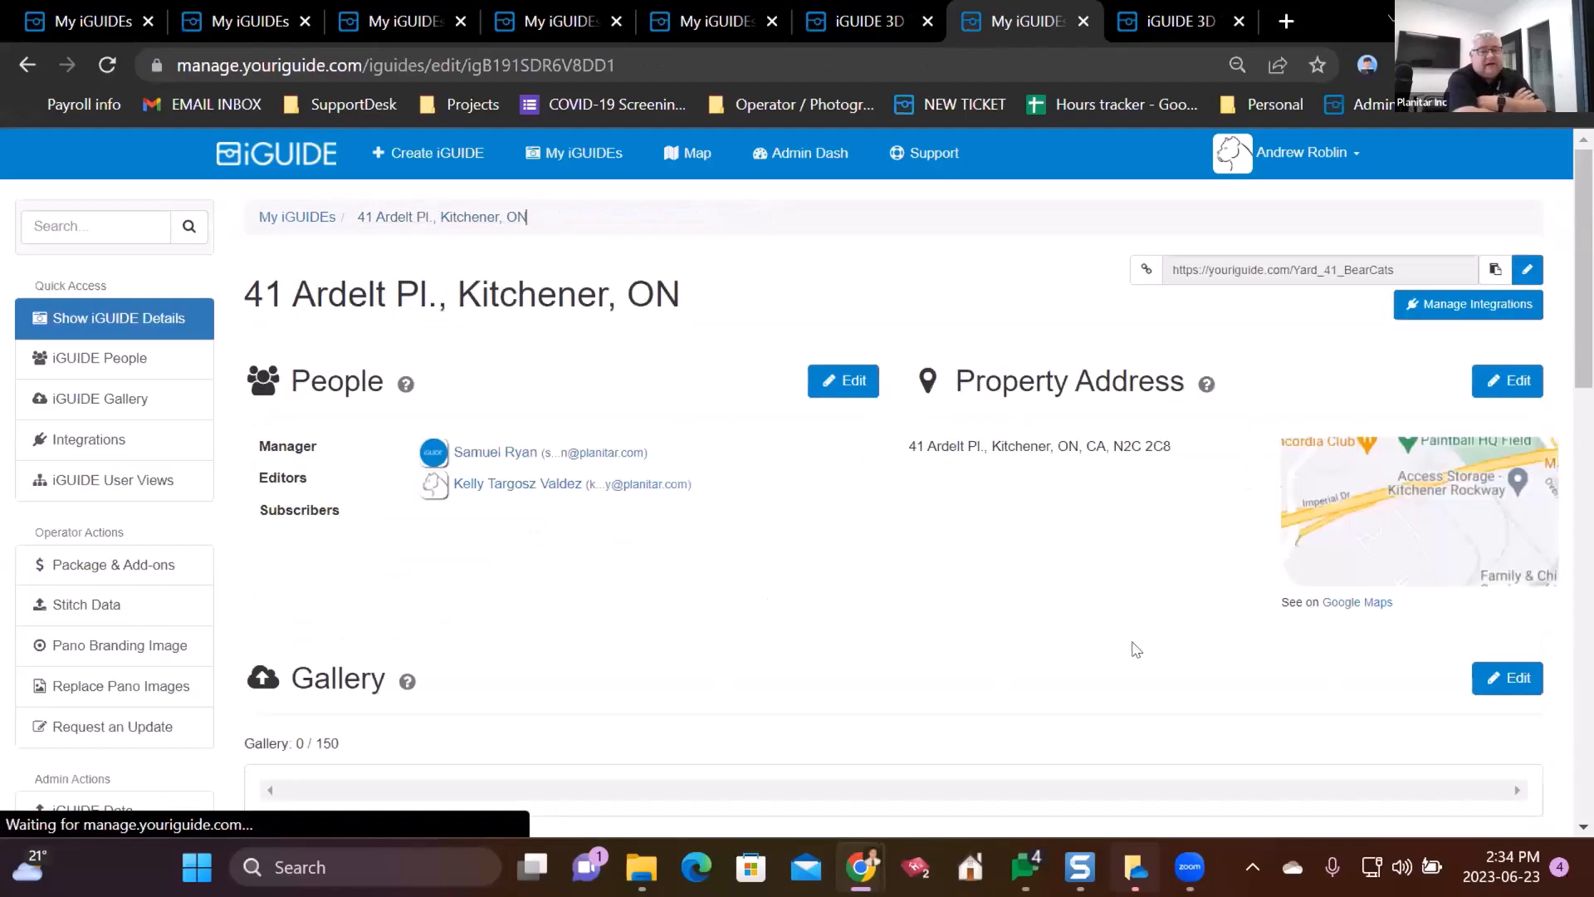
pyautogui.scroll(-10, 1097, 502)
pyautogui.scroll(4, 1068, 527)
pyautogui.scroll(1, 1000, 396)
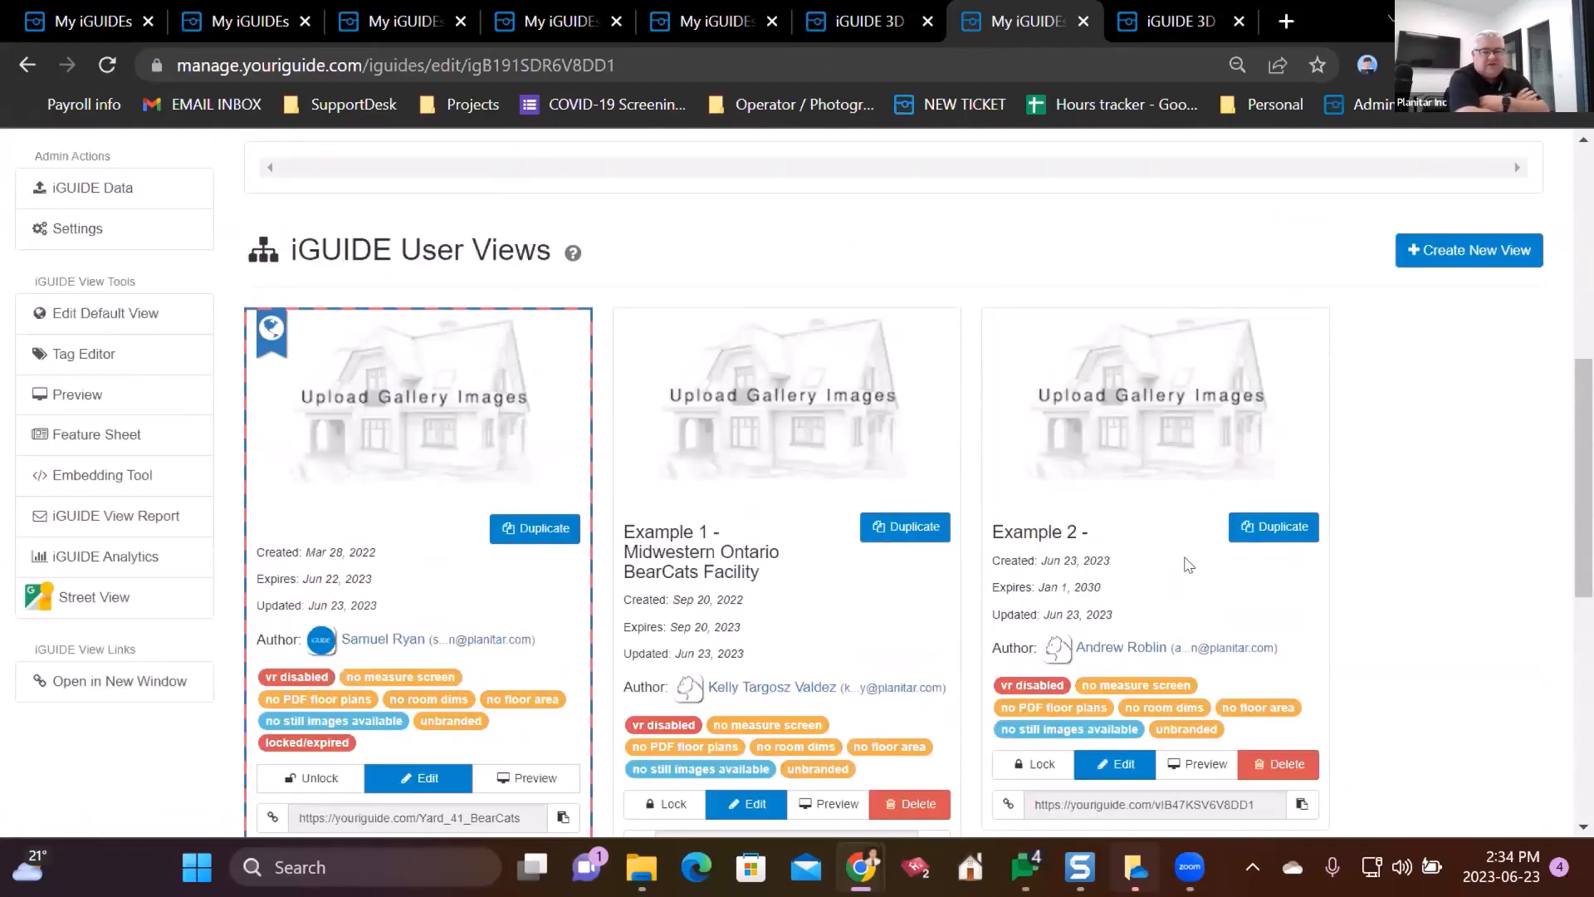
# - Retitle the 'Example 2 - ' view to 'Lobby only', save it, and return to the property page
pyautogui.click(1125, 764)
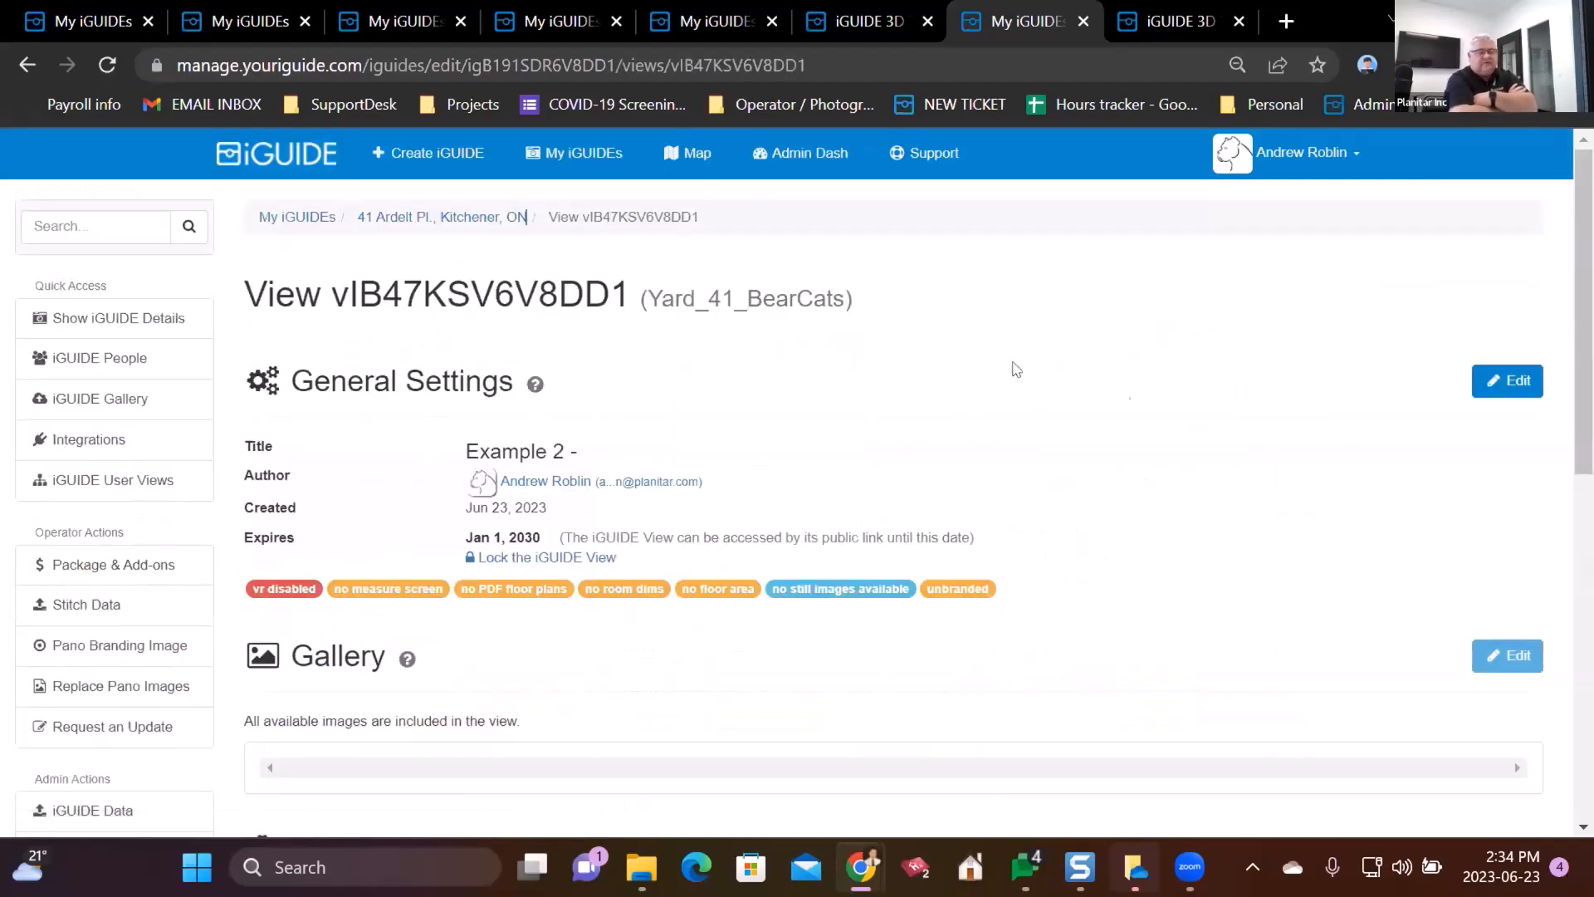
pyautogui.click(1515, 382)
pyautogui.tripleClick(251, 386)
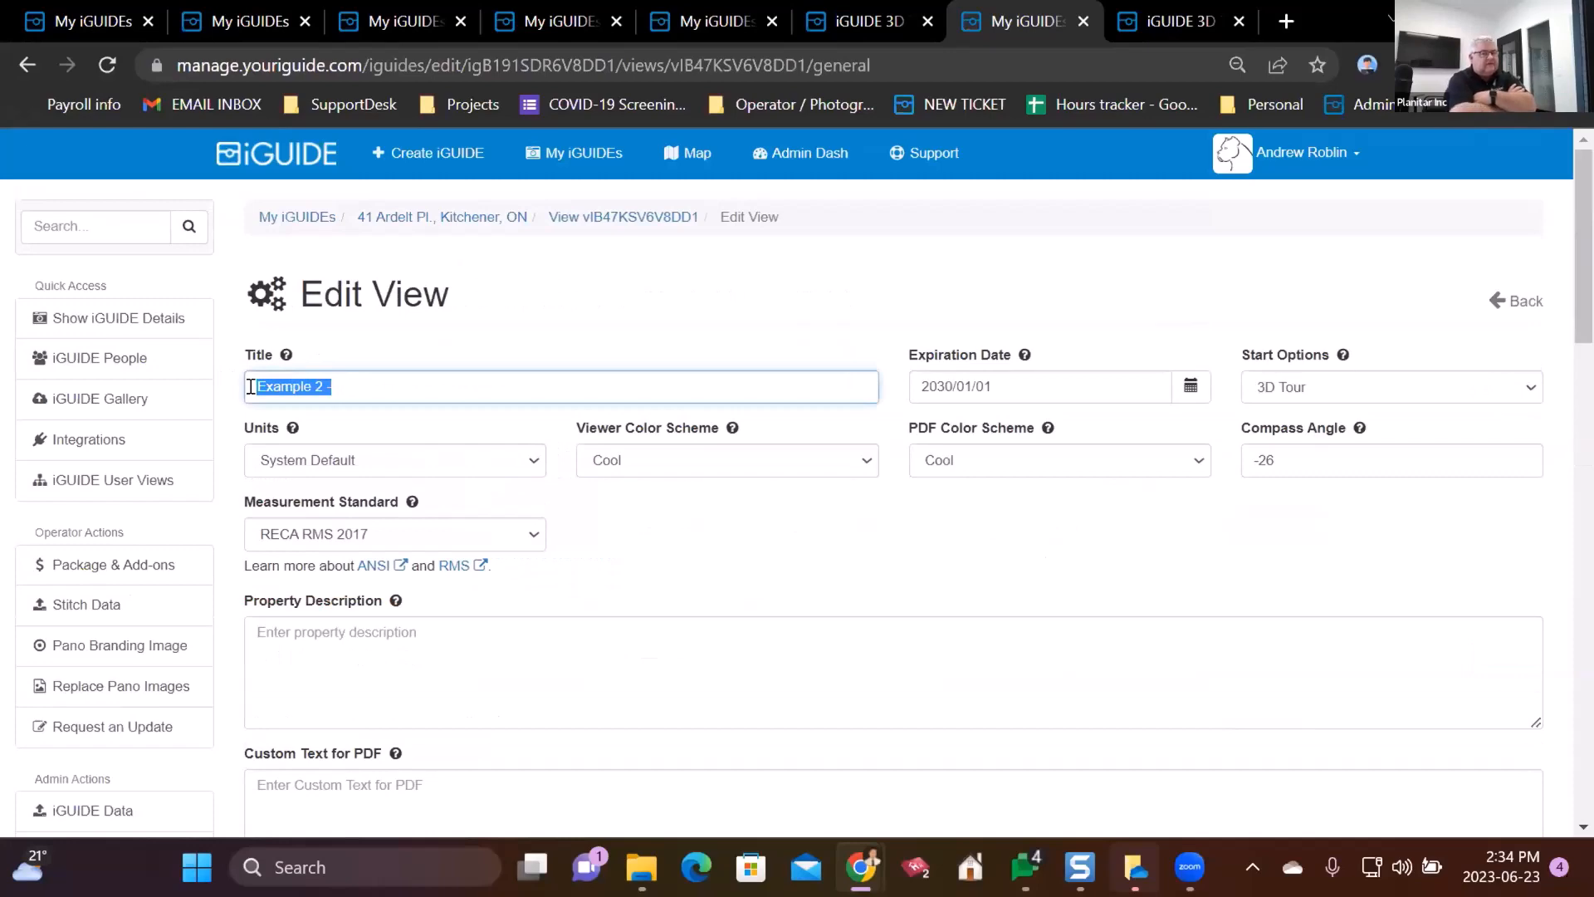
pyautogui.write('Lobby')
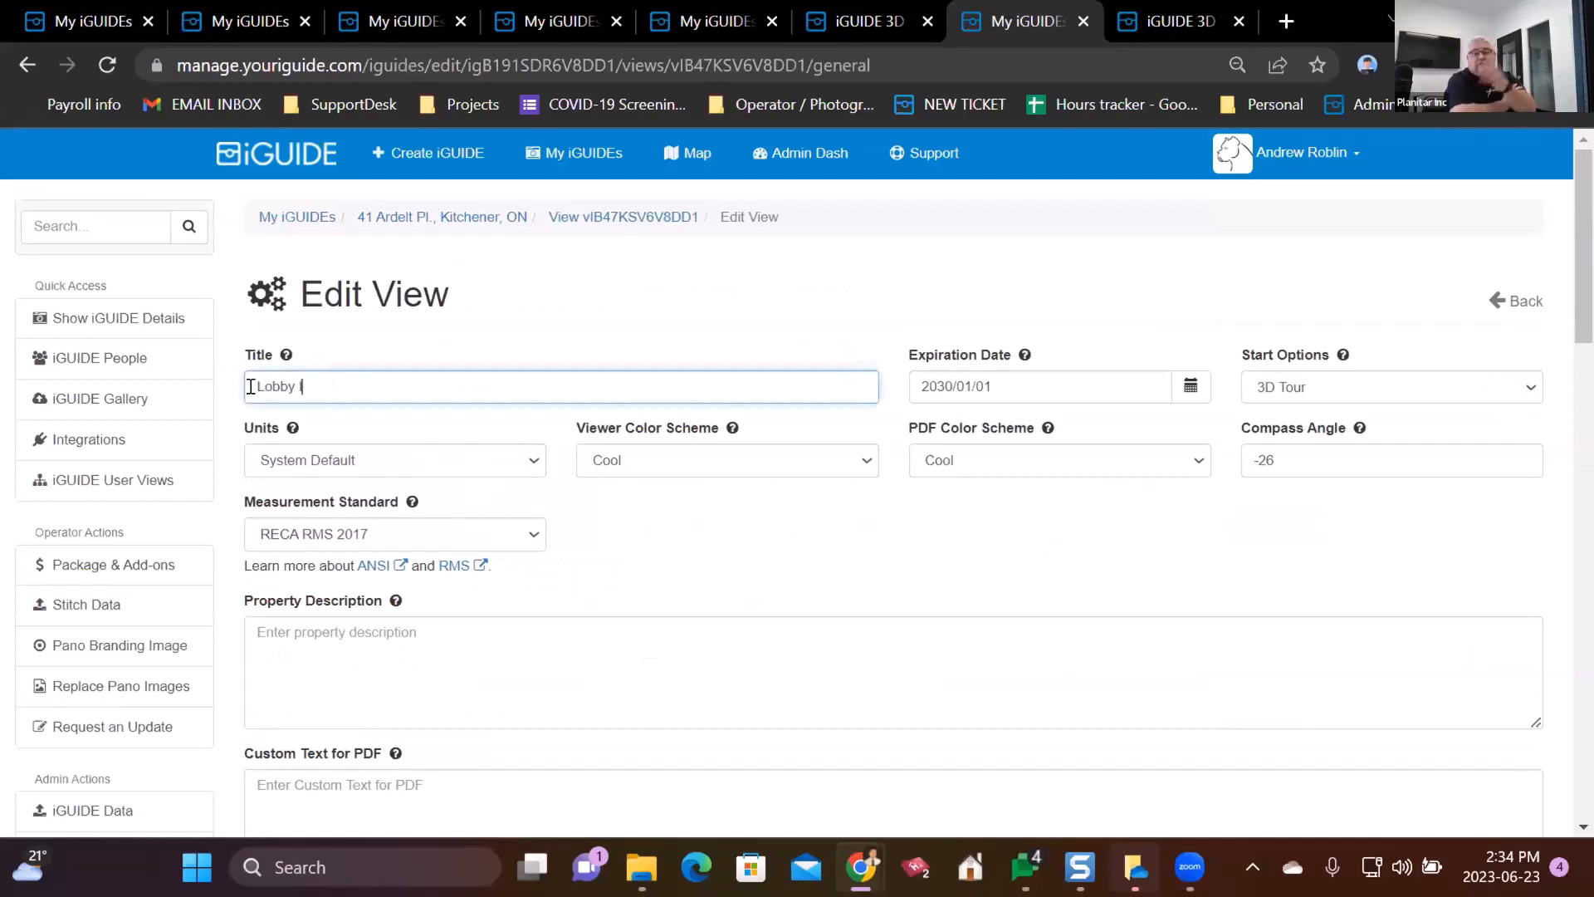
pyautogui.write(' info')
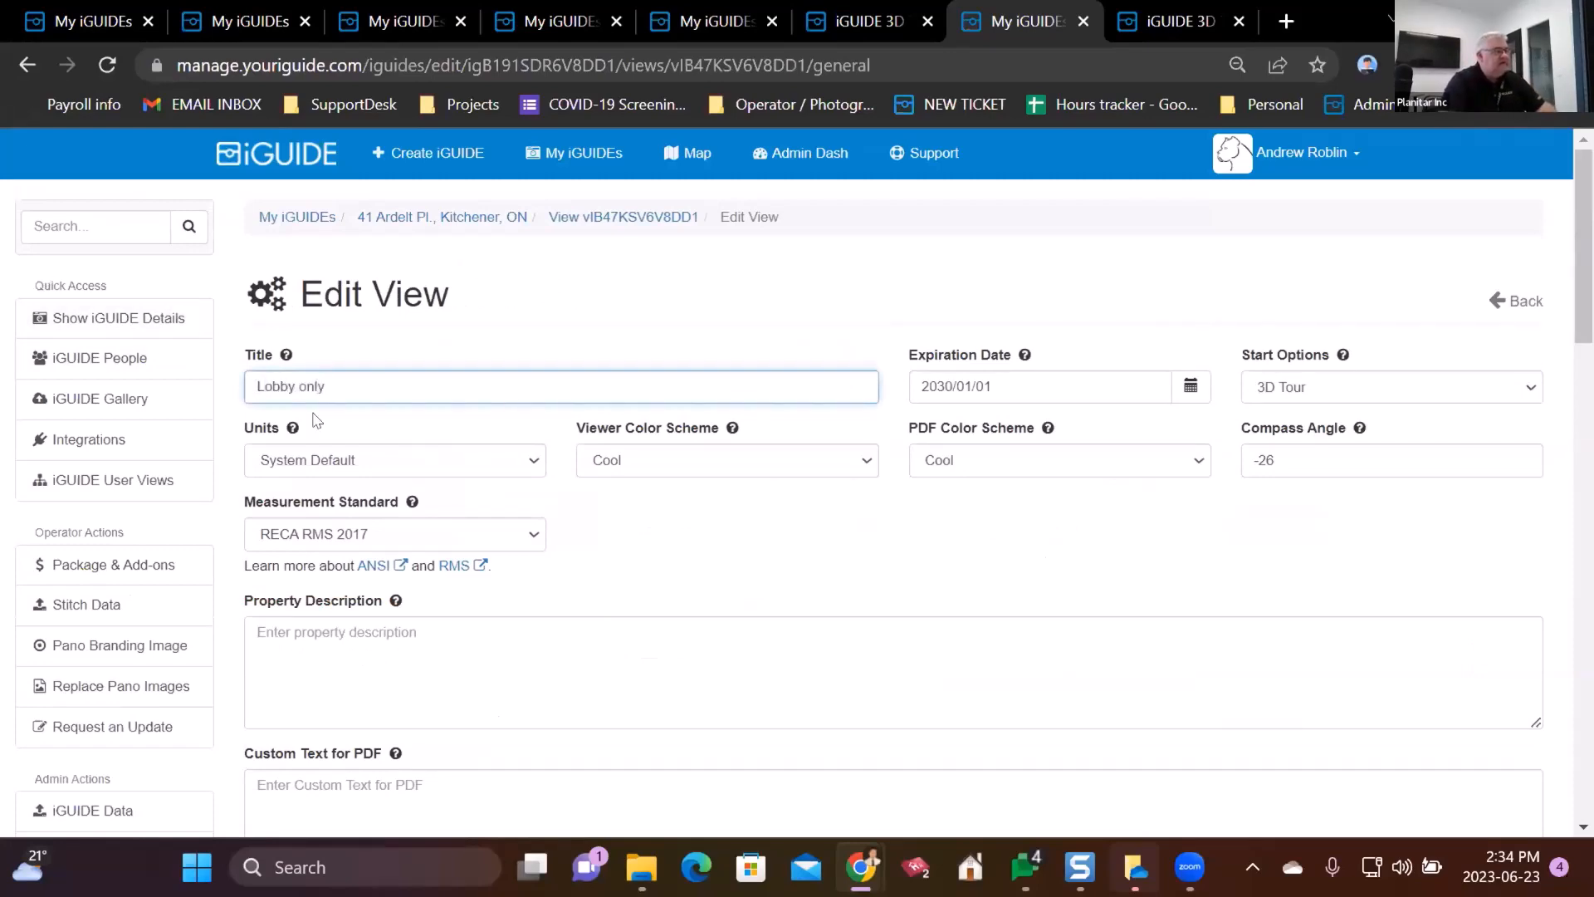
pyautogui.scroll(-10, 316, 423)
pyautogui.scroll(-8, 319, 441)
pyautogui.click(270, 693)
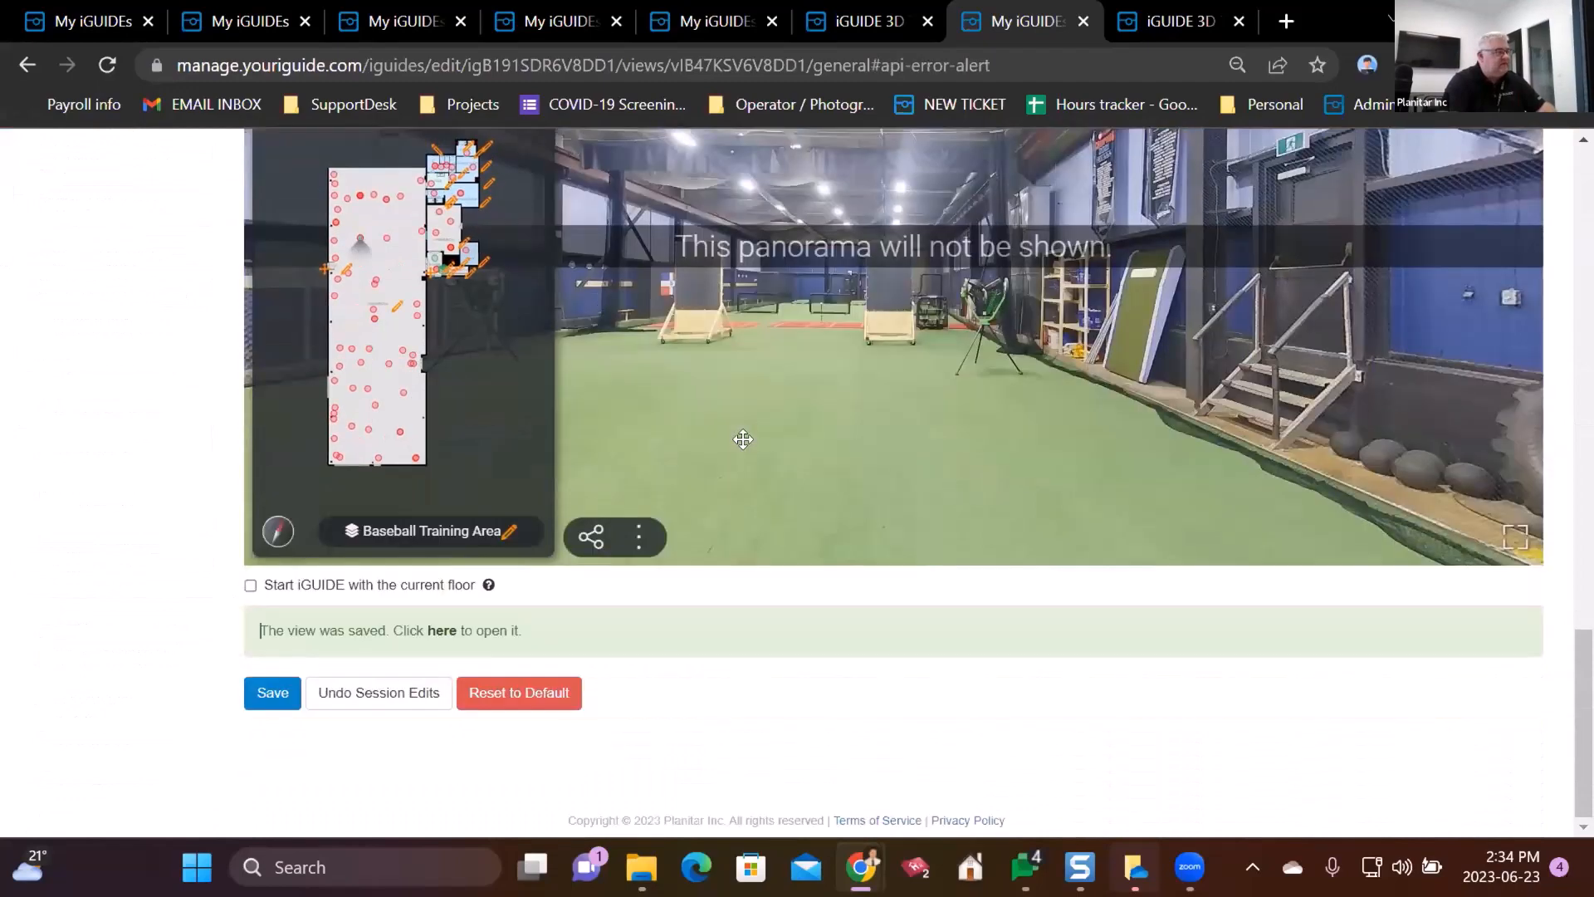
pyautogui.scroll(18, 690, 306)
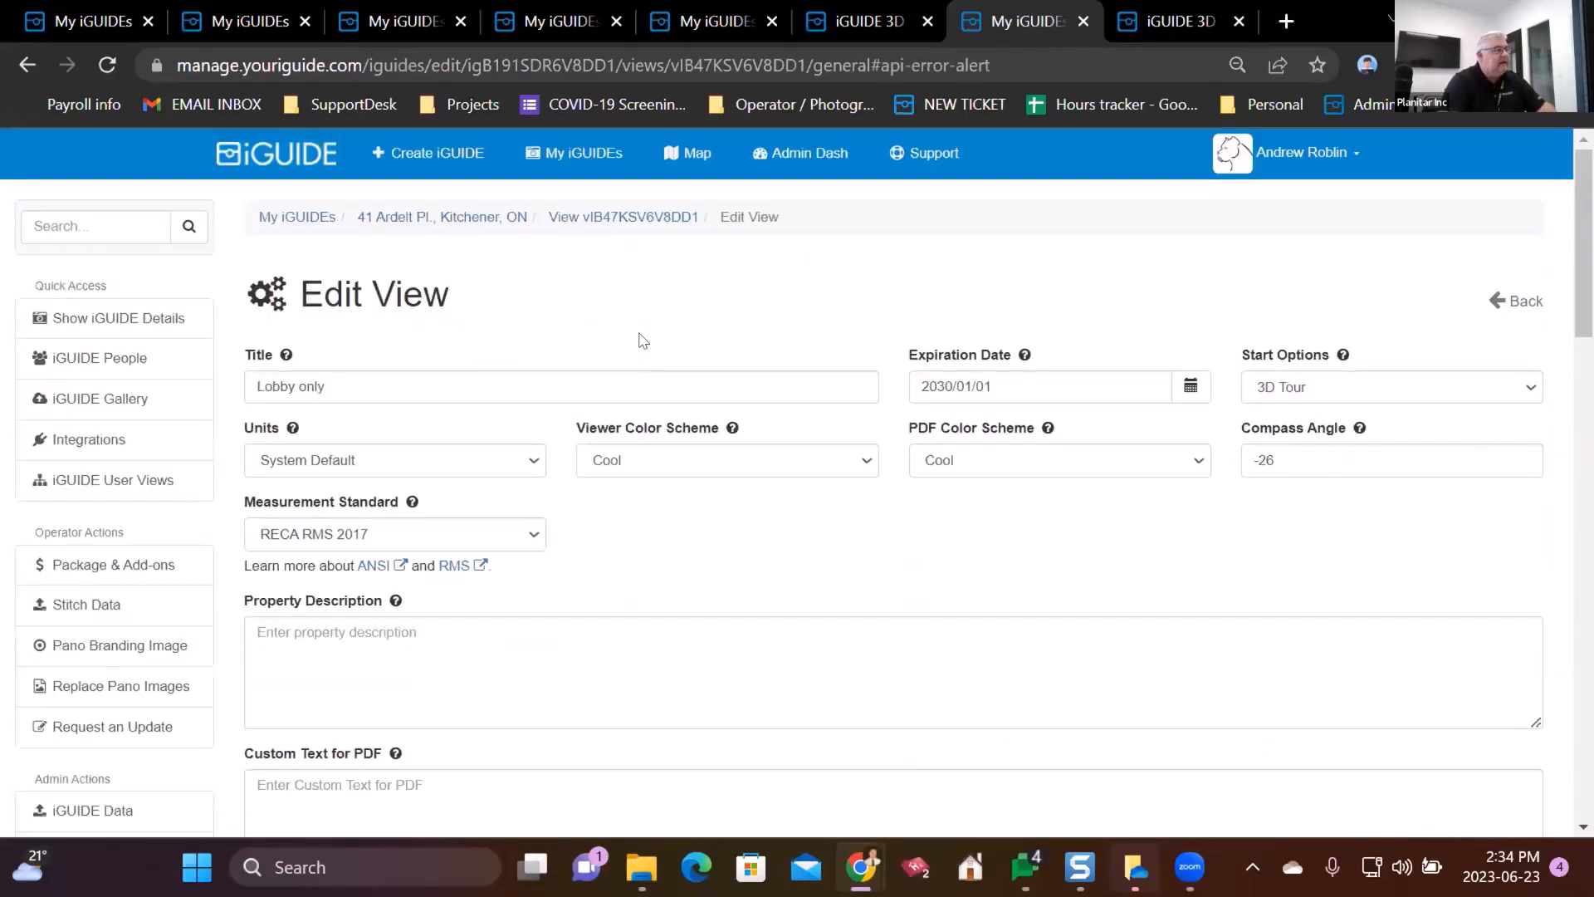
pyautogui.click(486, 218)
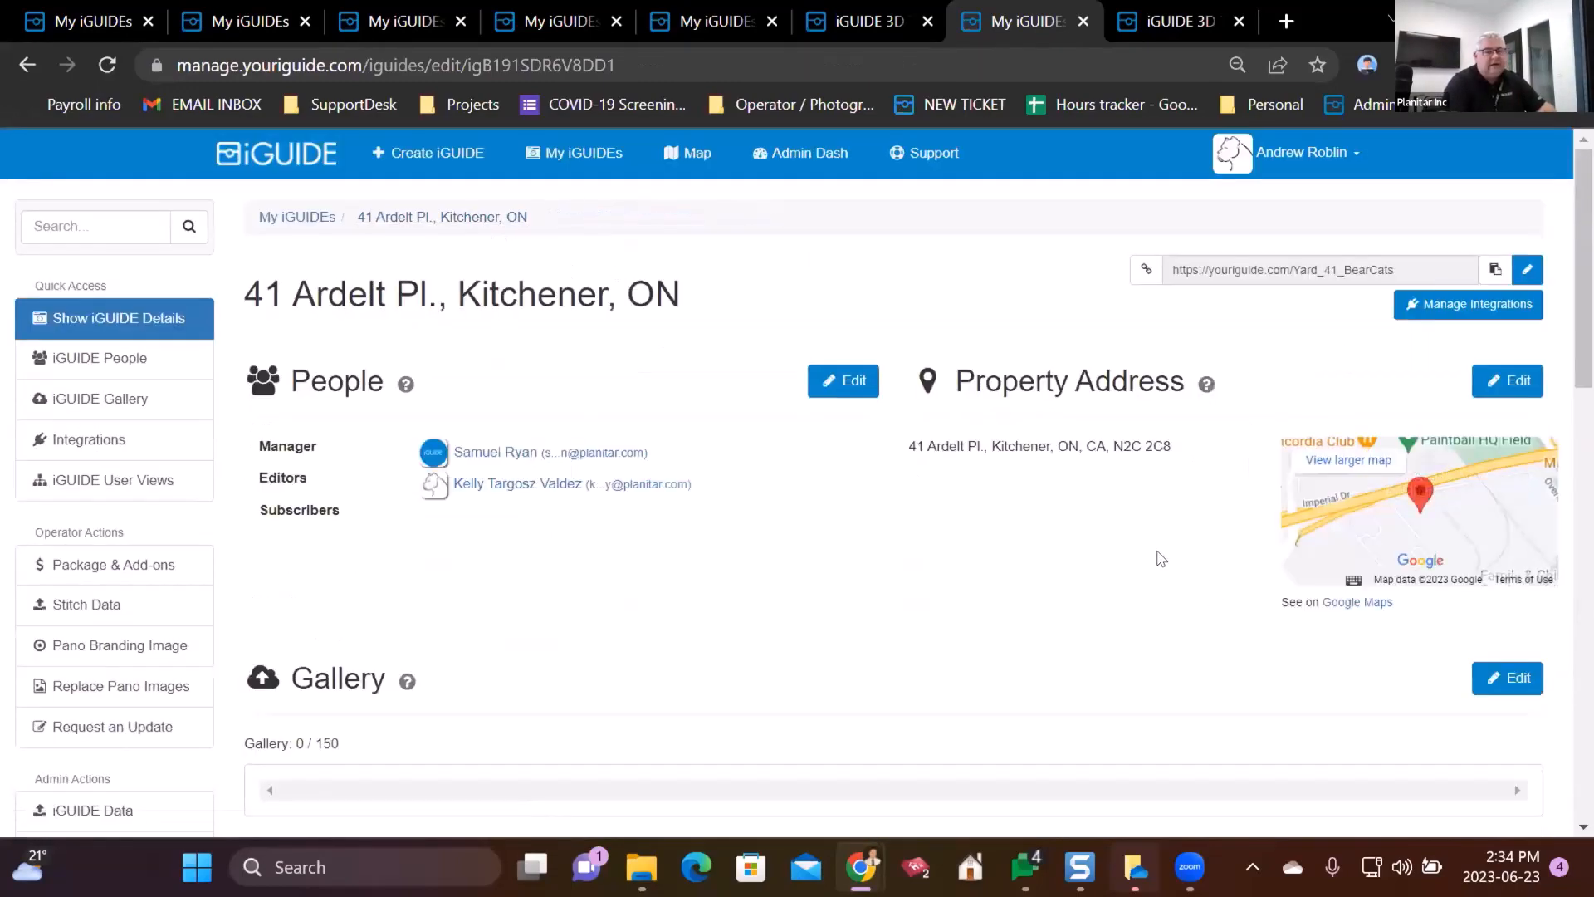
pyautogui.scroll(-12, 1120, 556)
pyautogui.scroll(5, 1271, 540)
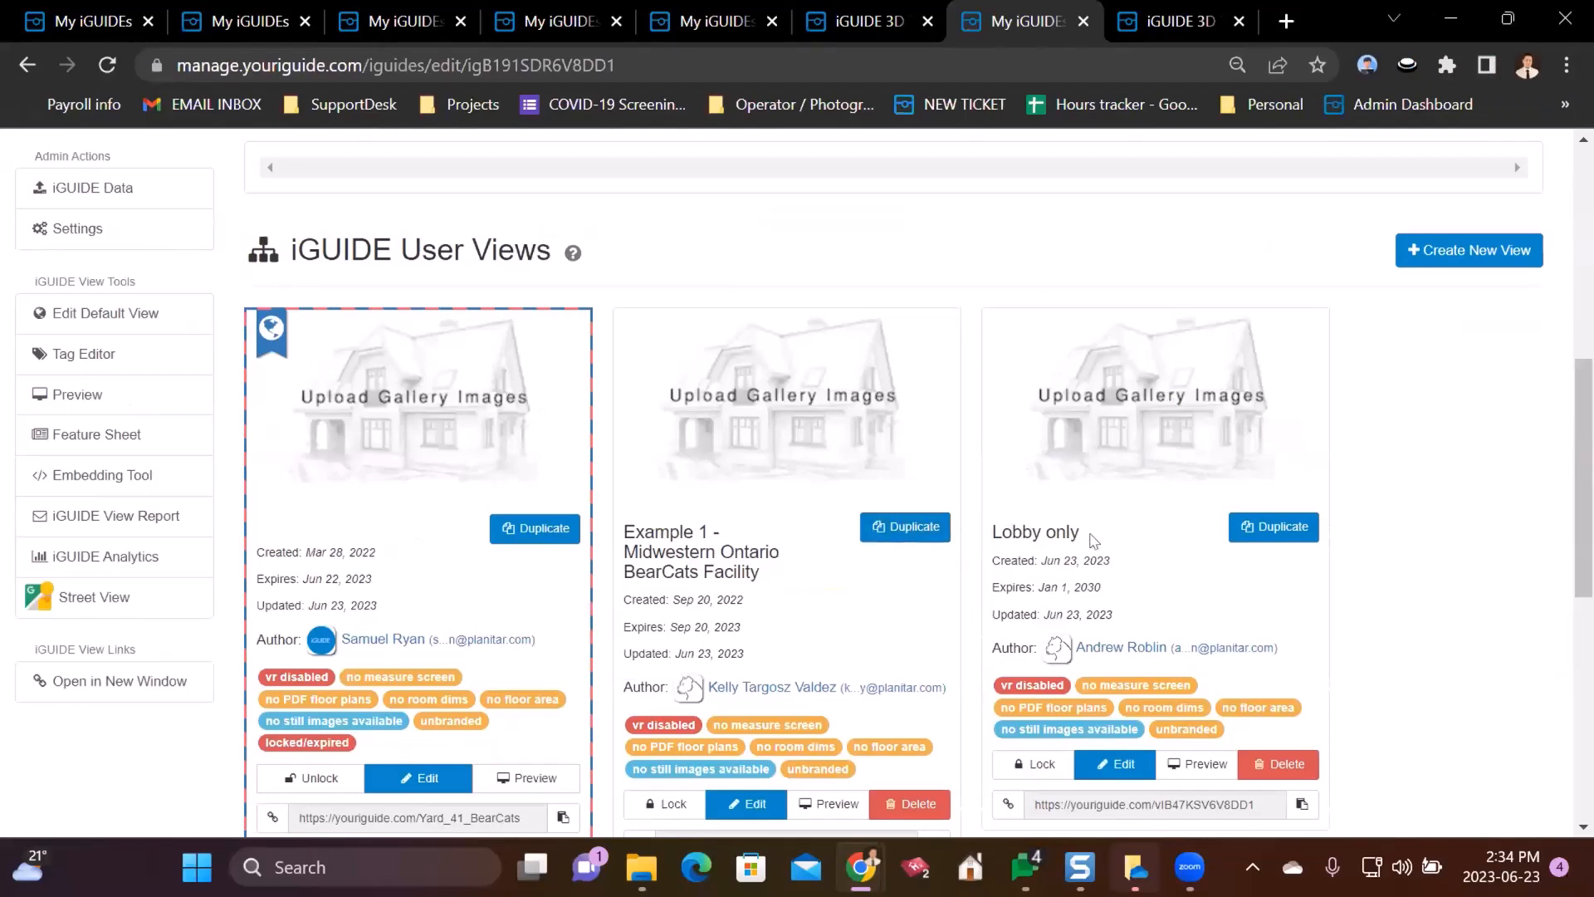
pyautogui.scroll(-8, 1426, 570)
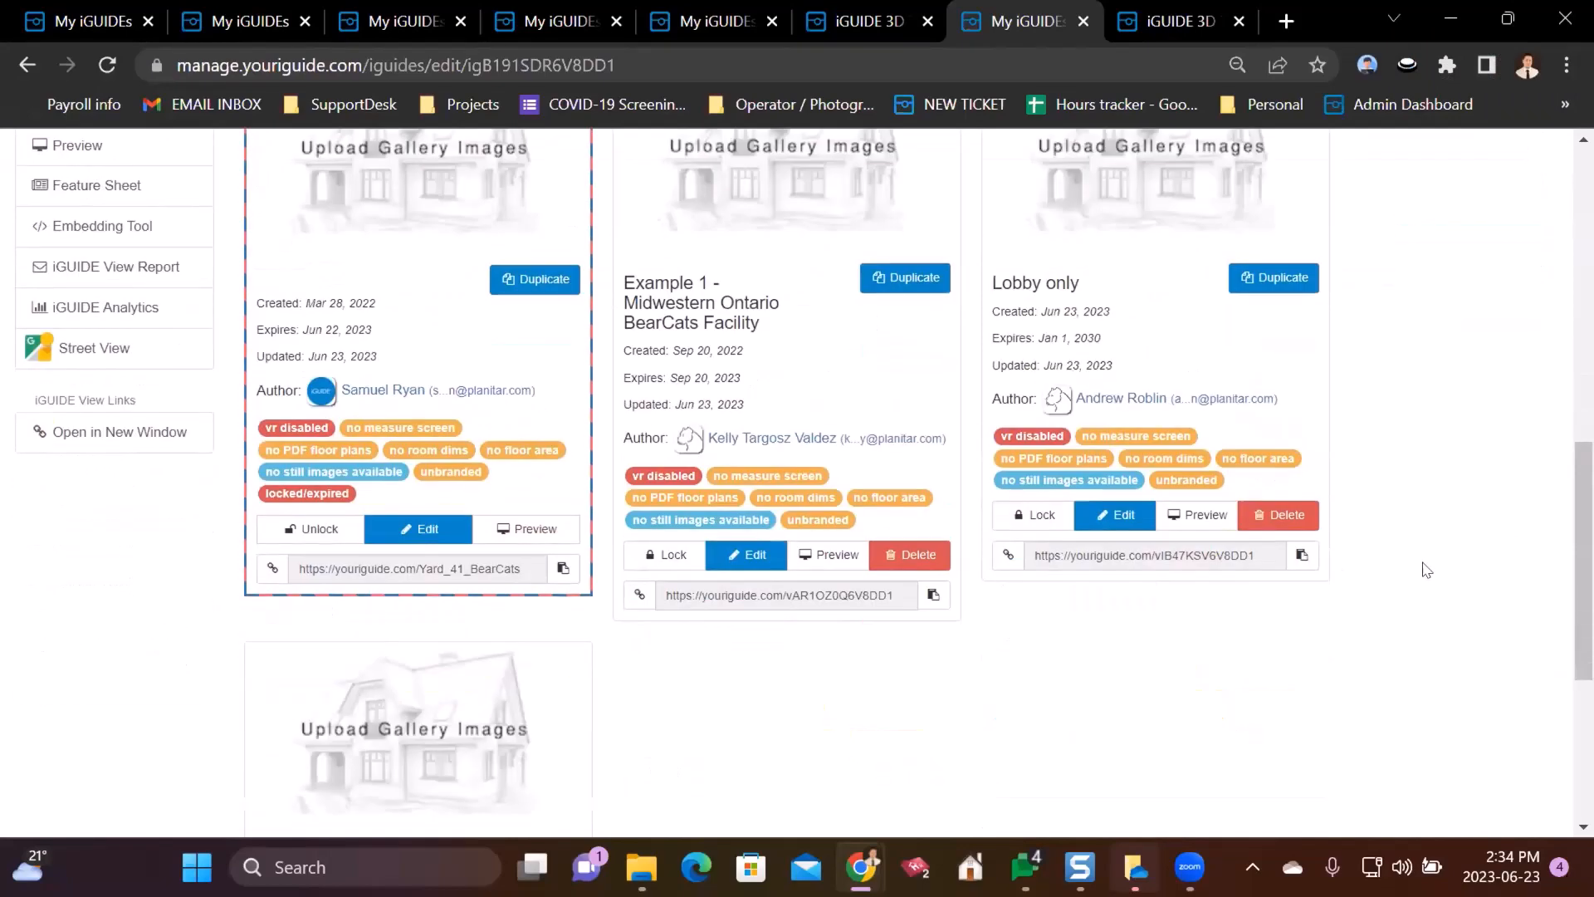
pyautogui.scroll(8, 1426, 569)
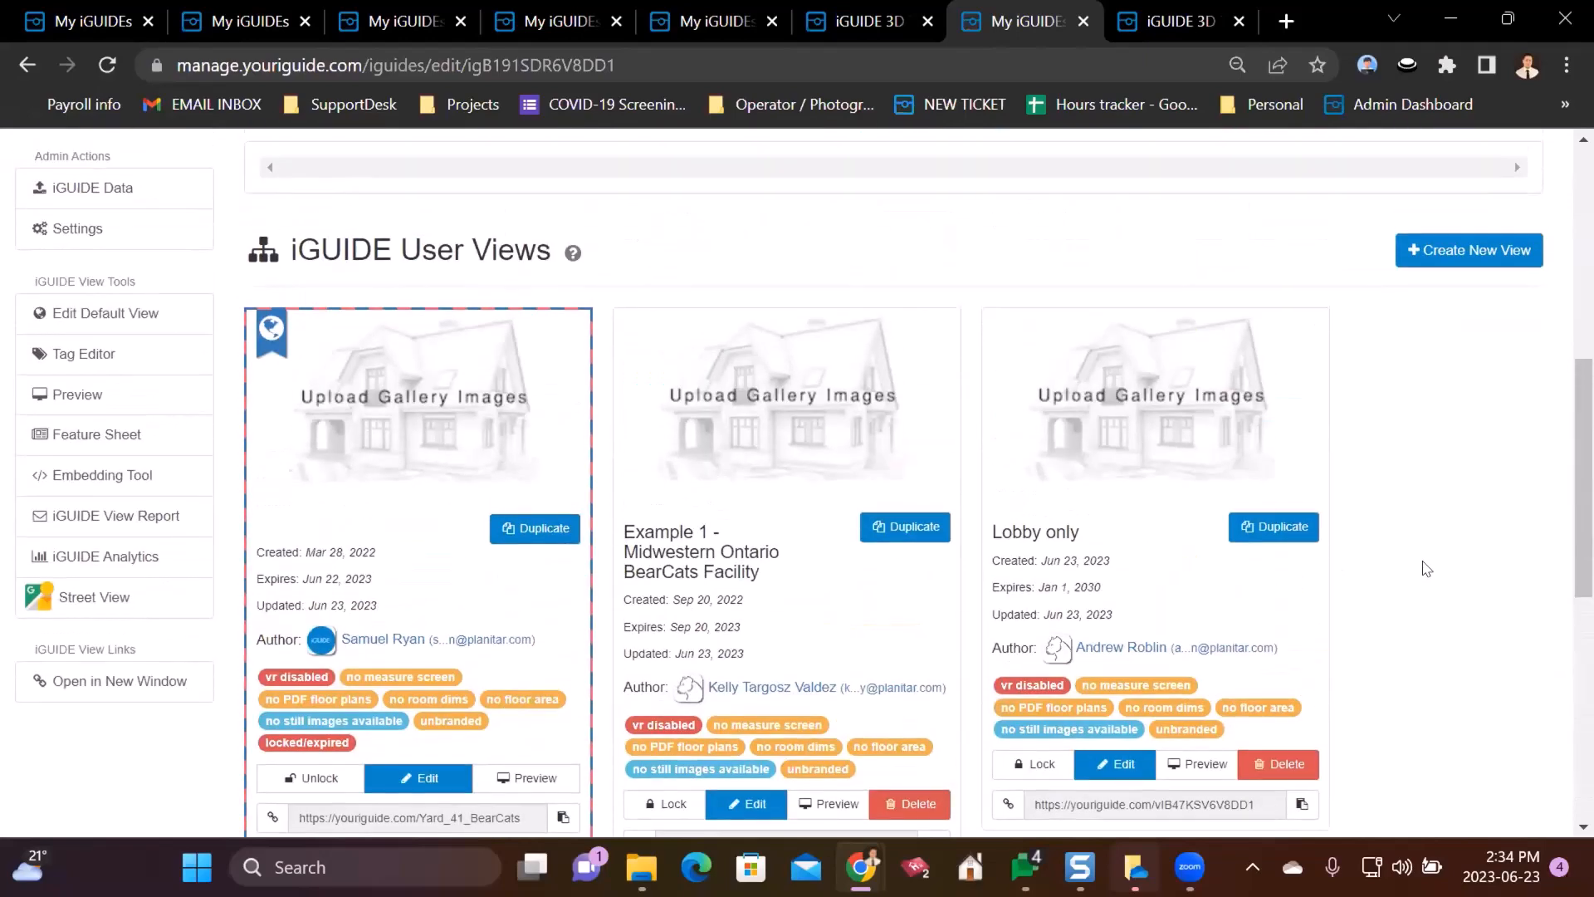
pyautogui.scroll(-3, 1426, 570)
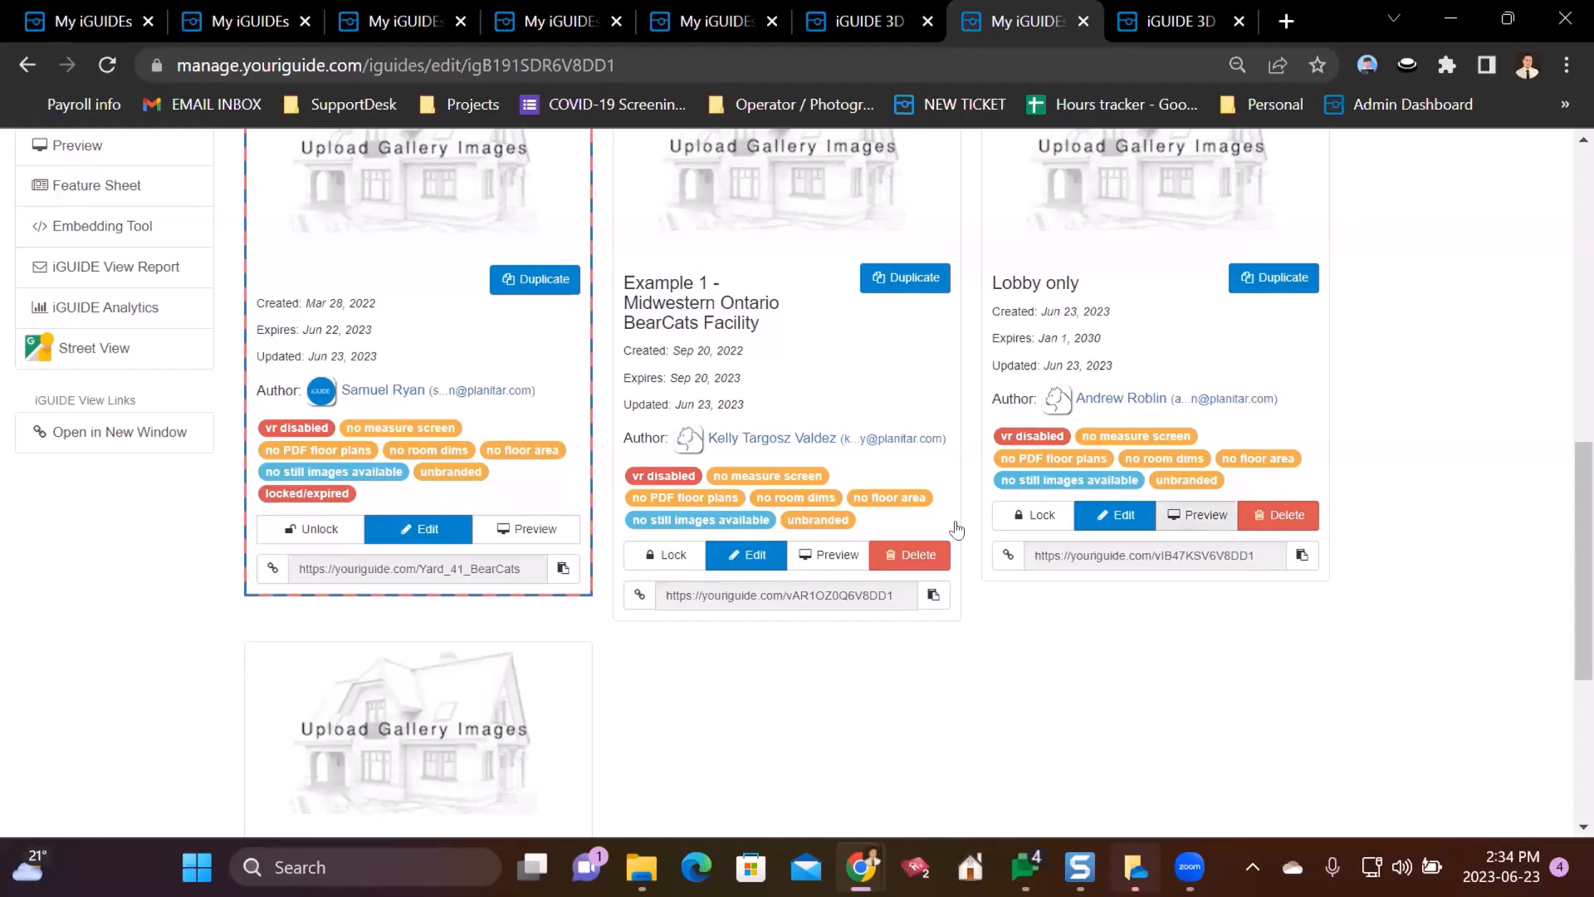
pyautogui.scroll(10, 92, 664)
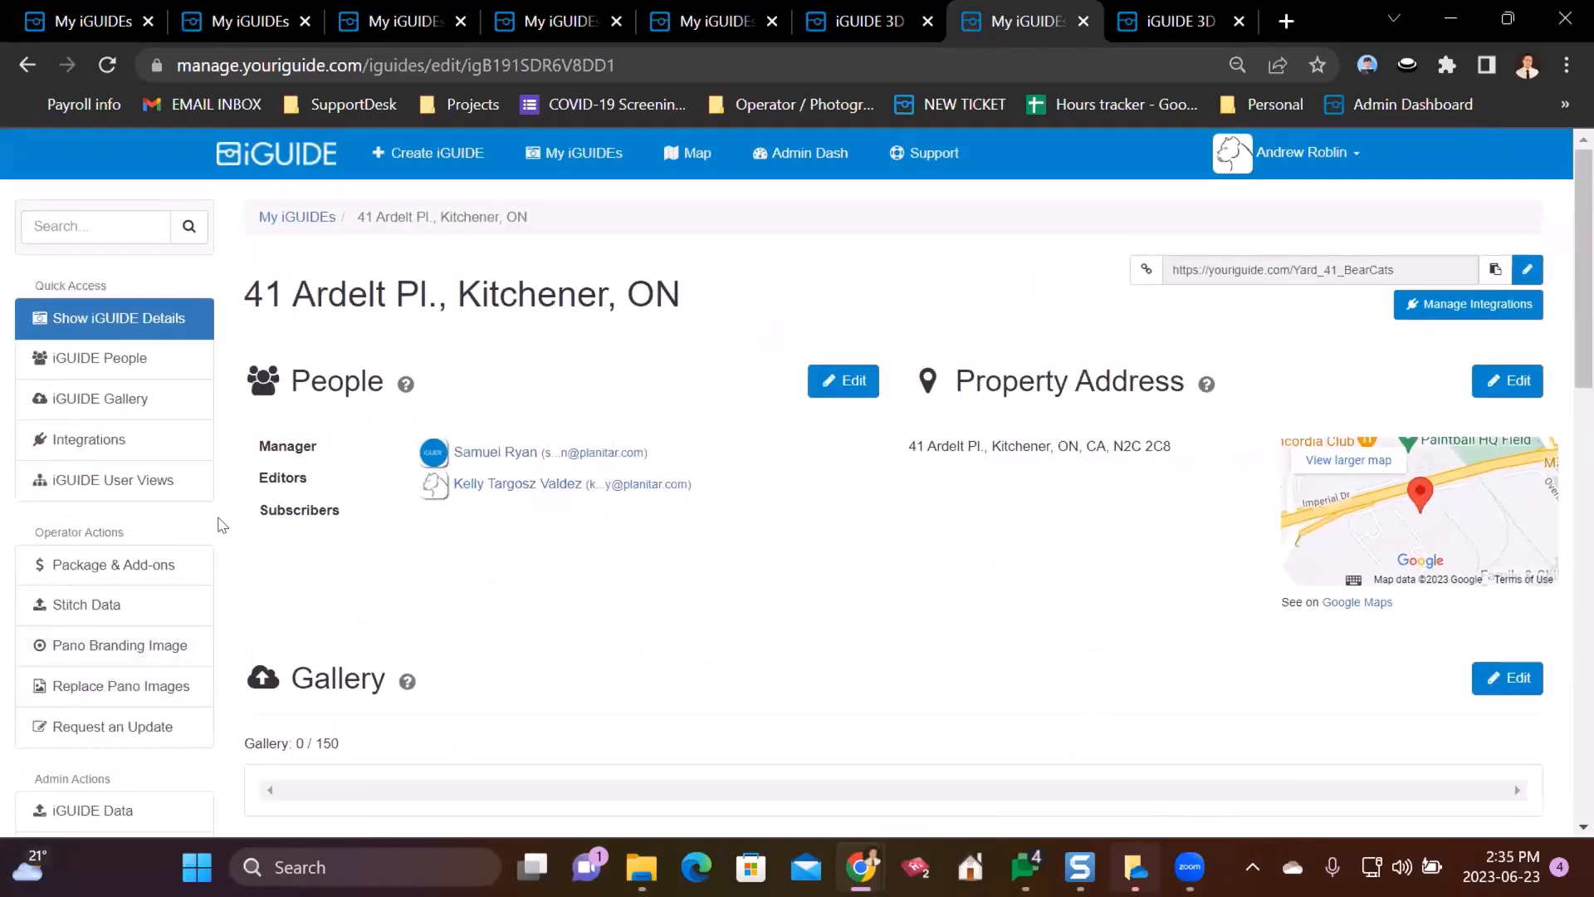
pyautogui.scroll(-3, 212, 523)
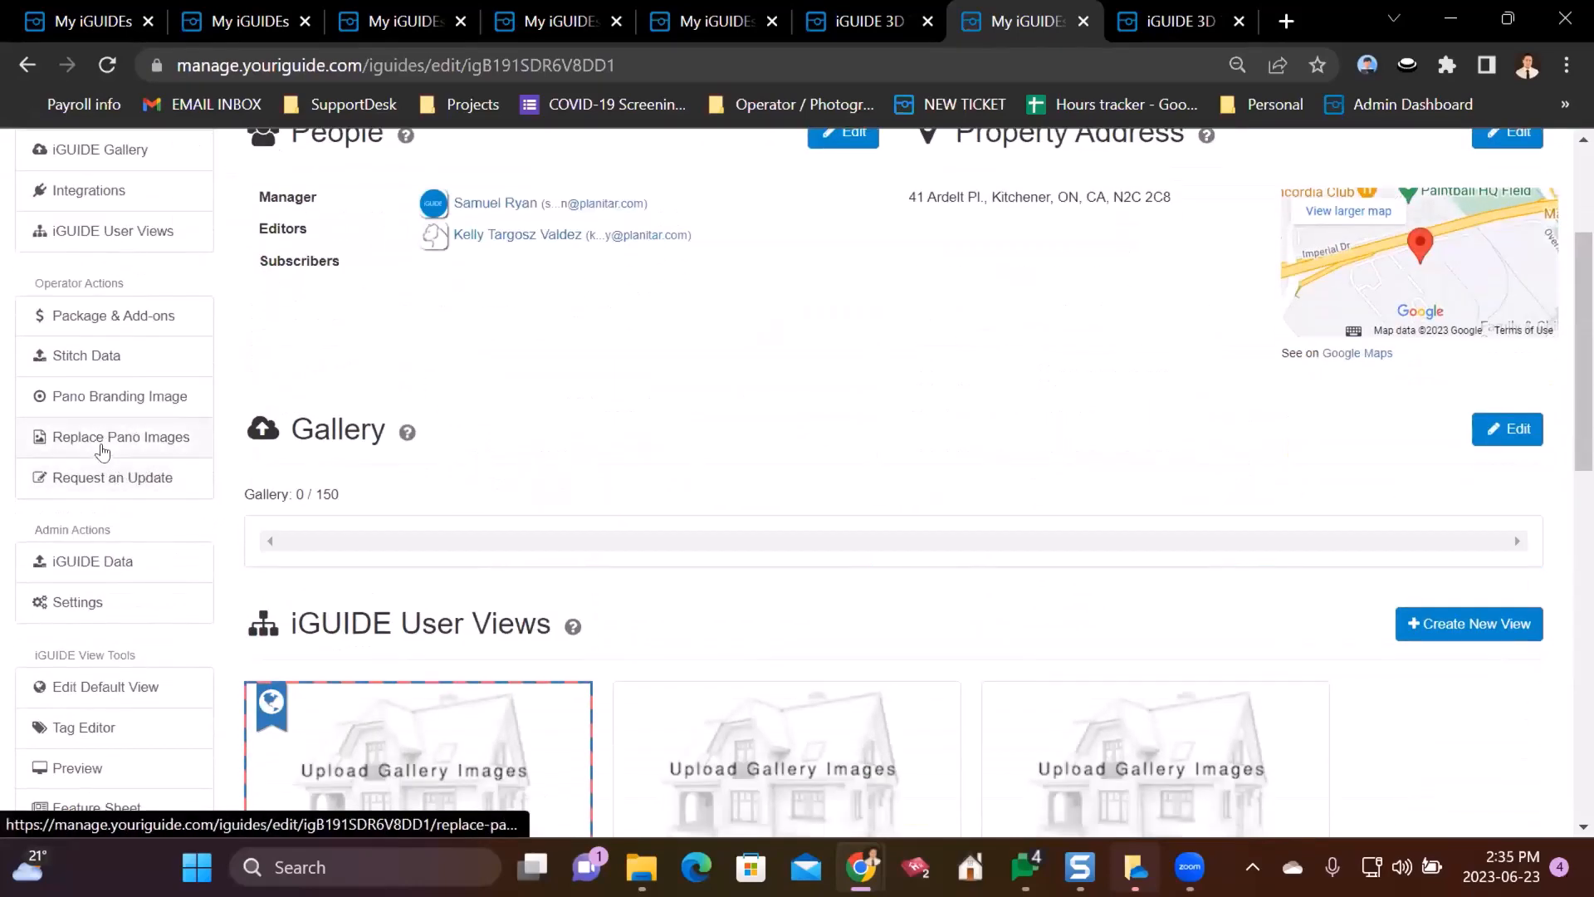
# - Make the iGUIDE writable until Jul 7, 2023, then go to Replace Pano Images
pyautogui.click(74, 439)
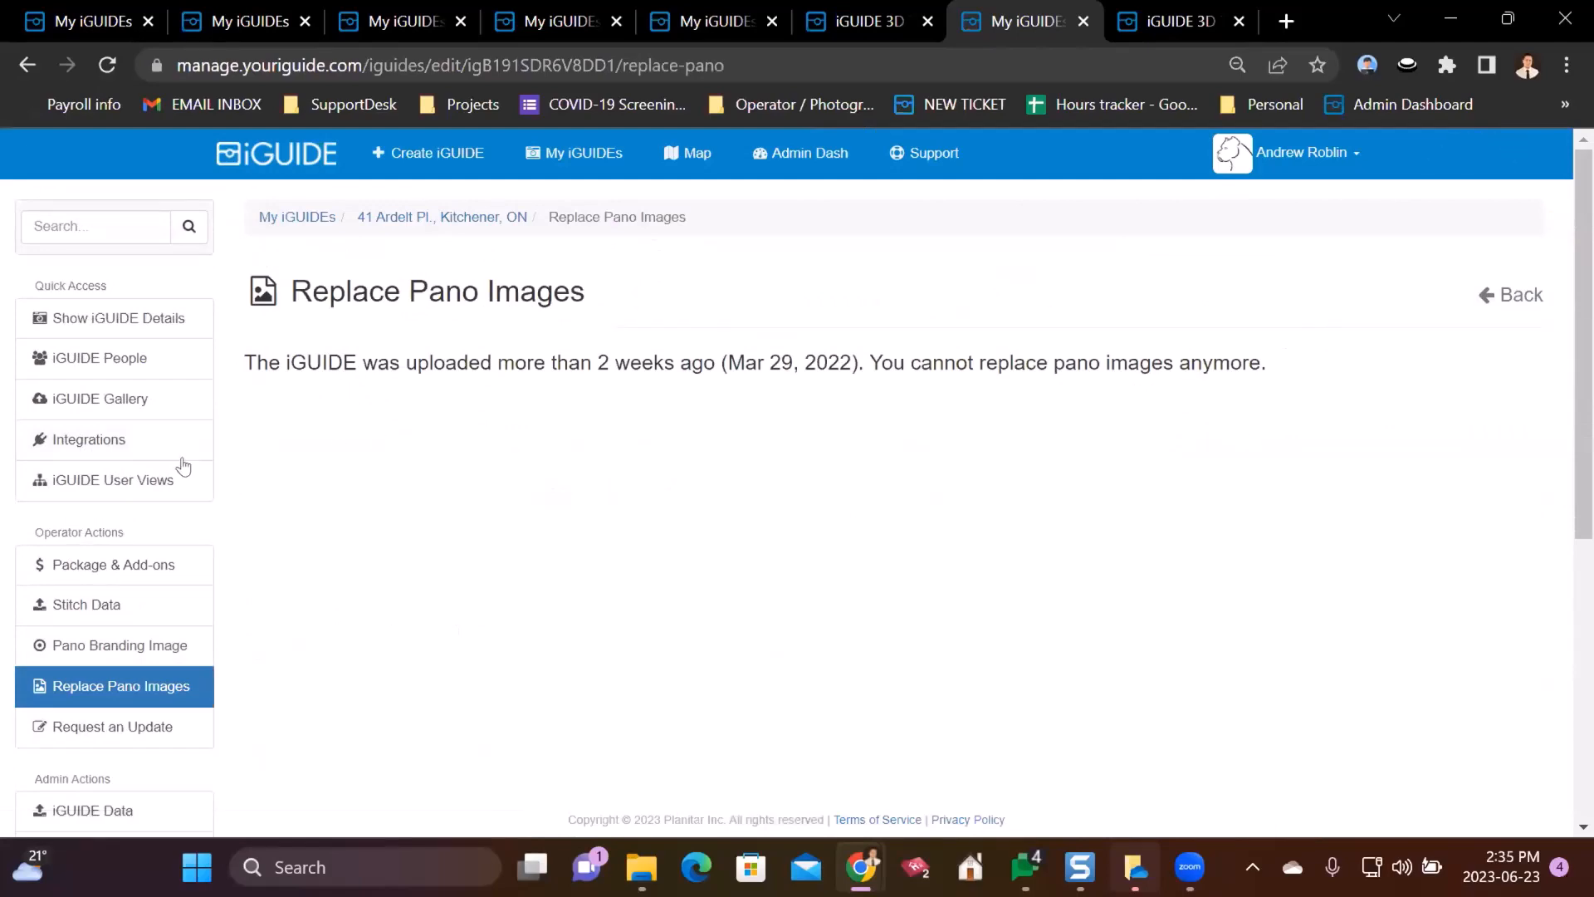
pyautogui.scroll(-5, 91, 664)
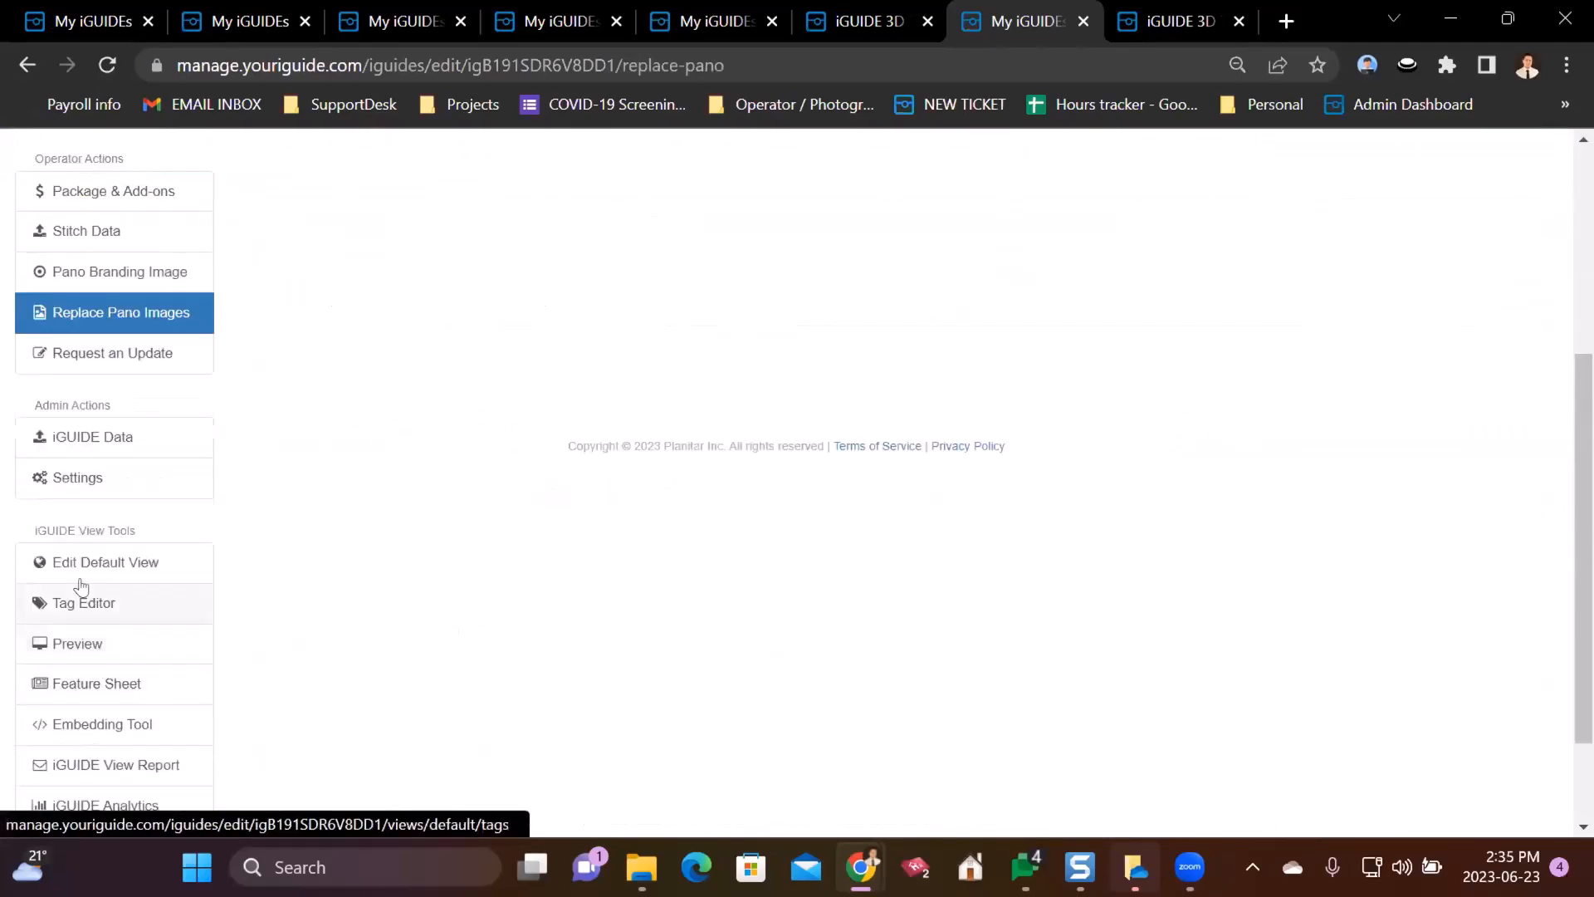
pyautogui.click(75, 478)
pyautogui.scroll(-5, 479, 491)
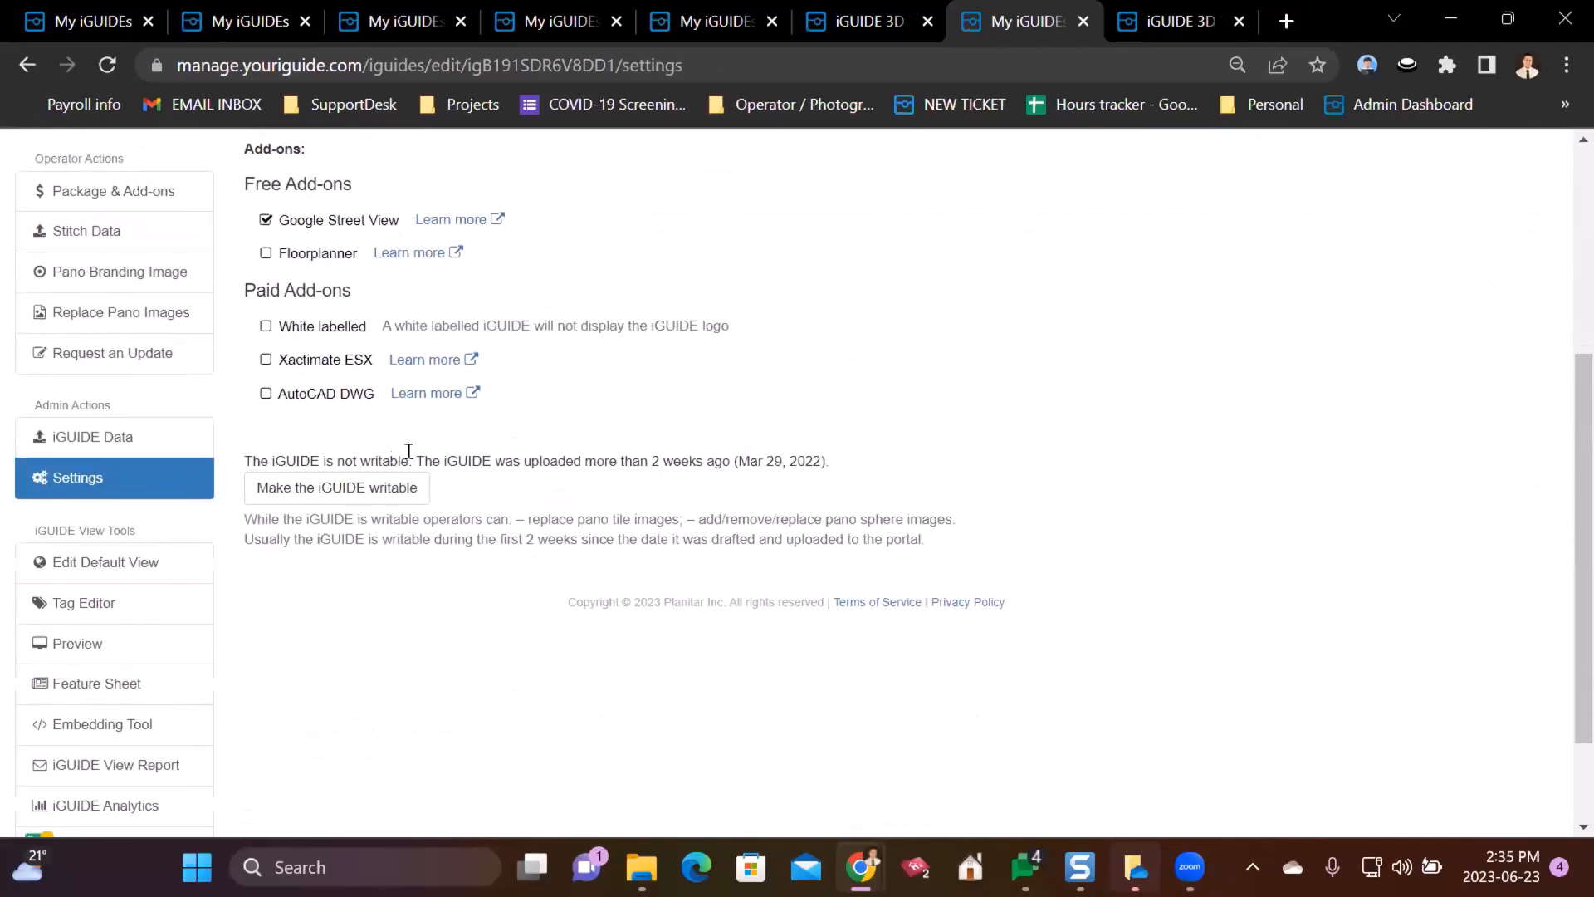
pyautogui.click(337, 487)
pyautogui.click(976, 242)
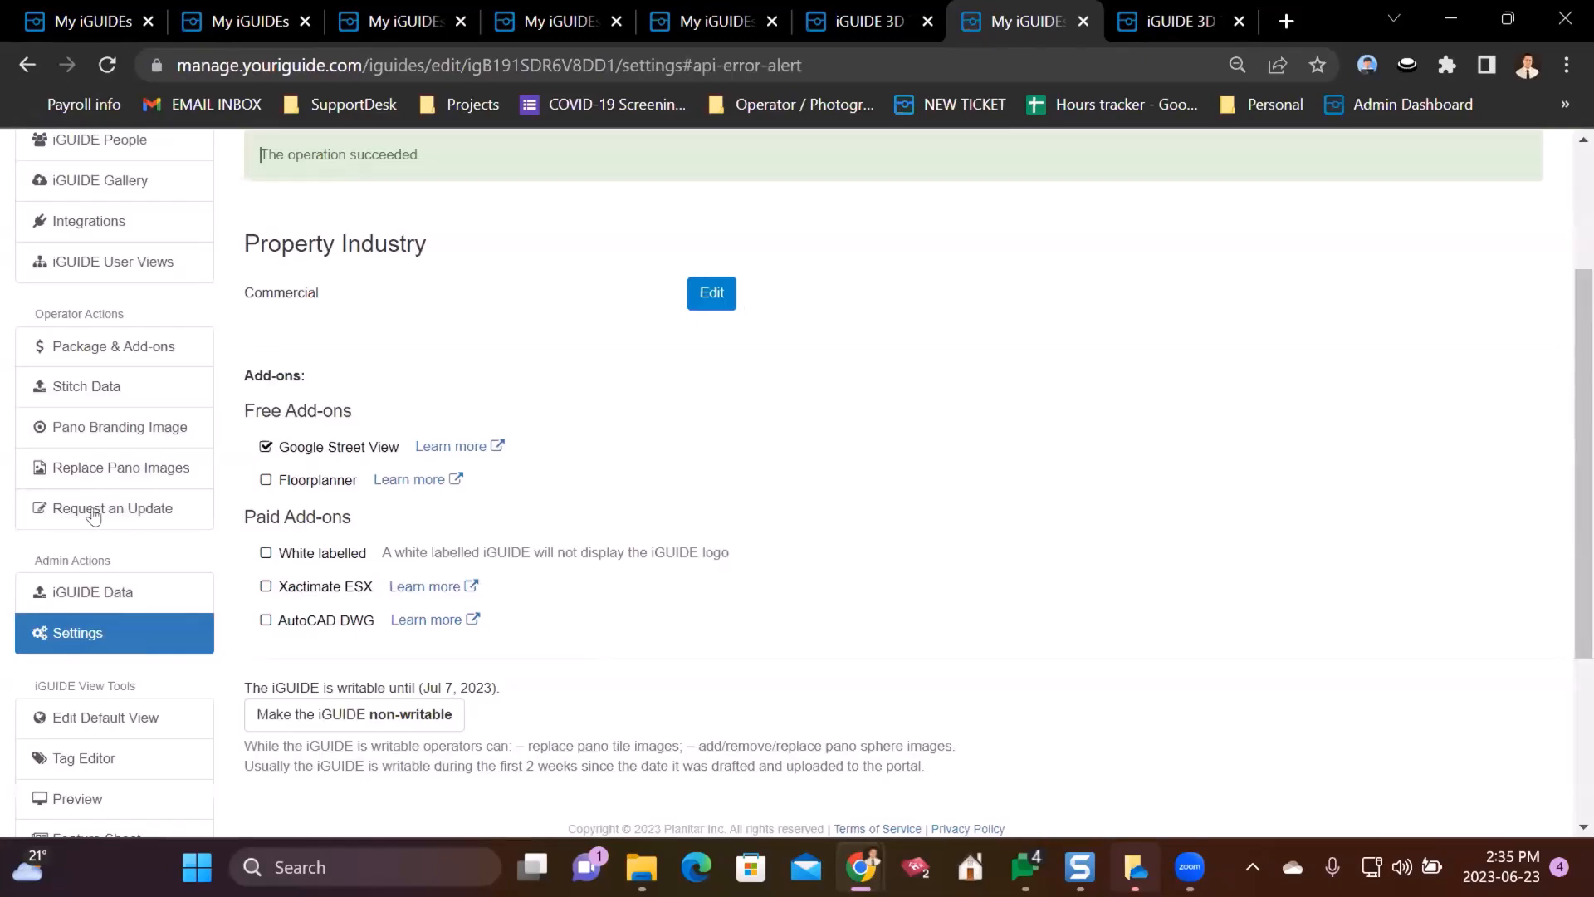
pyautogui.click(93, 469)
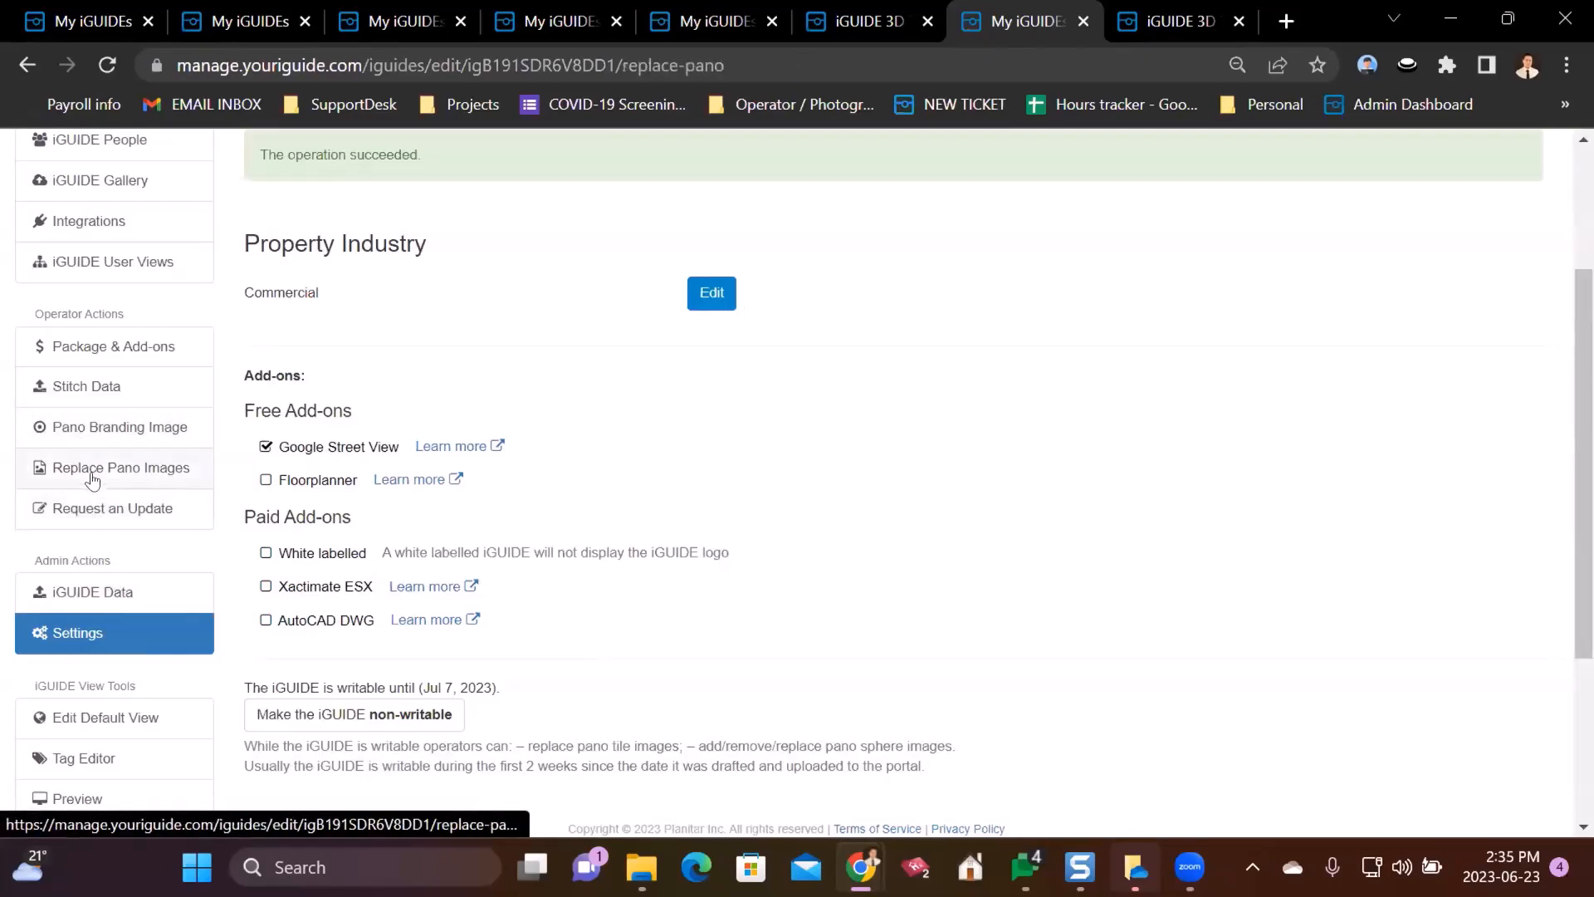
pyautogui.scroll(-3, 227, 419)
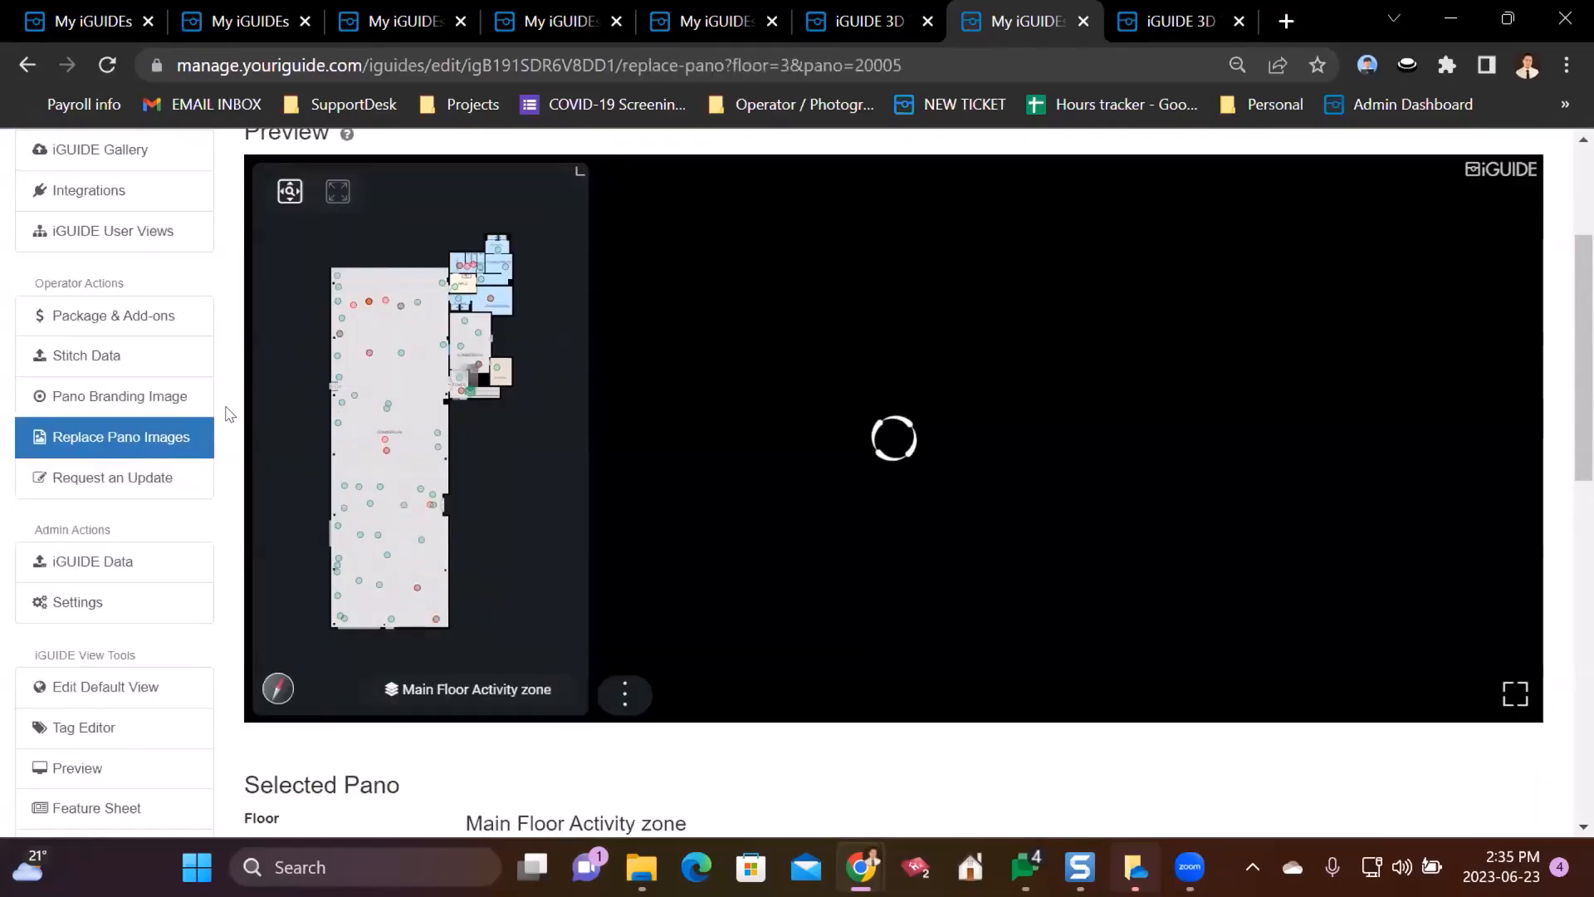
# - Open the Pano Branding Image settings and check the floor logo in the 3D tour
pyautogui.click(129, 481)
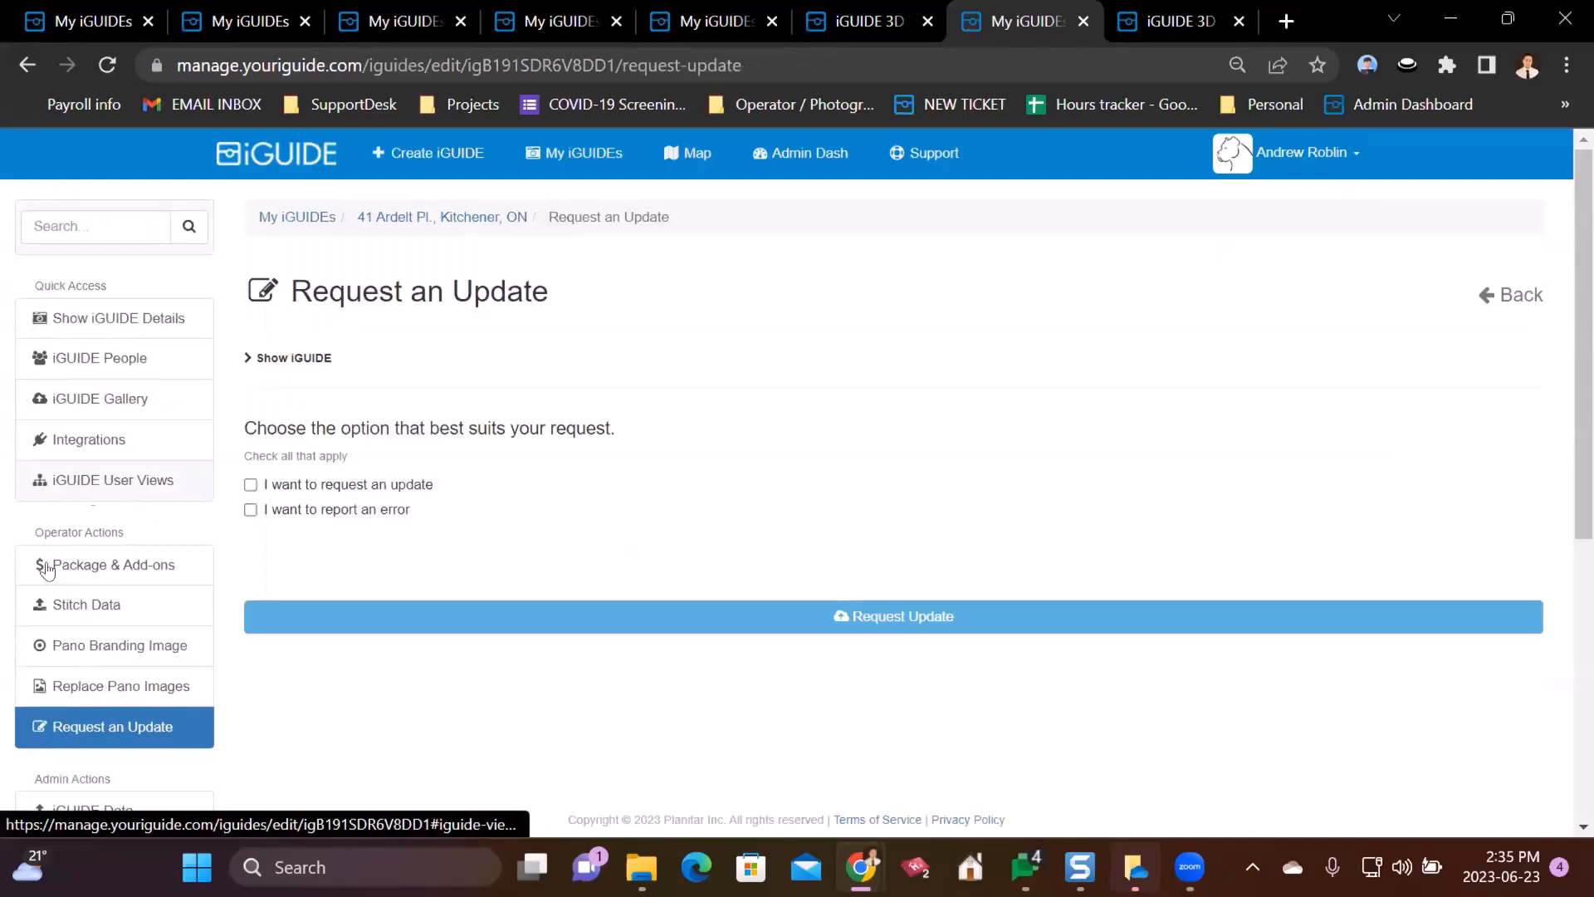
pyautogui.click(103, 644)
pyautogui.scroll(-3, 378, 539)
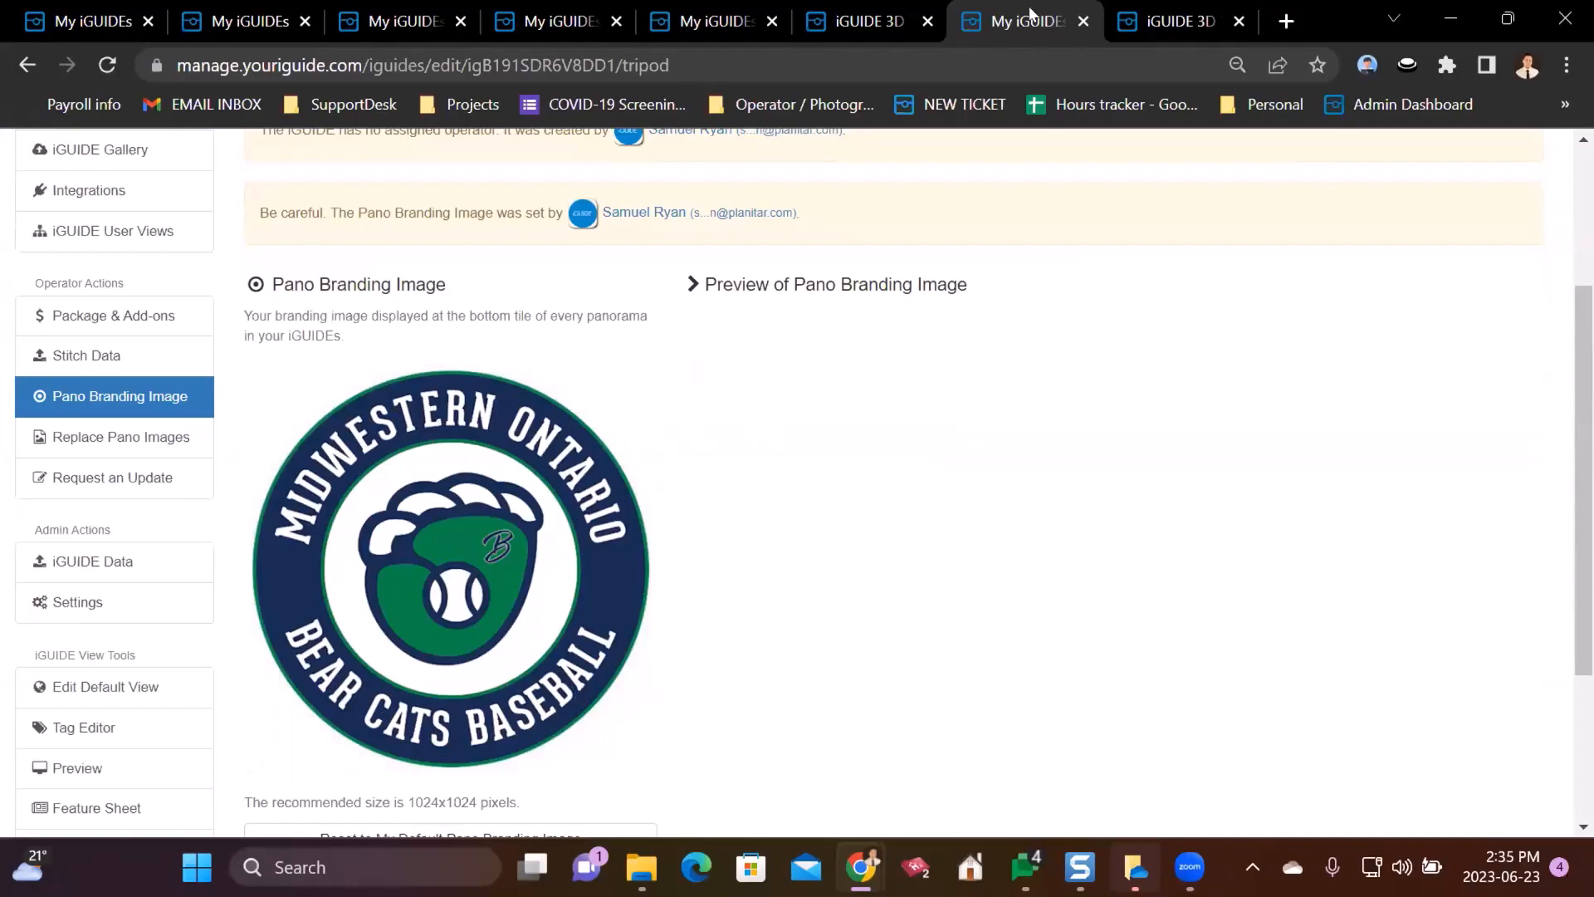
pyautogui.click(1166, 17)
pyautogui.moveTo(967, 575); pyautogui.dragTo(704, 756)
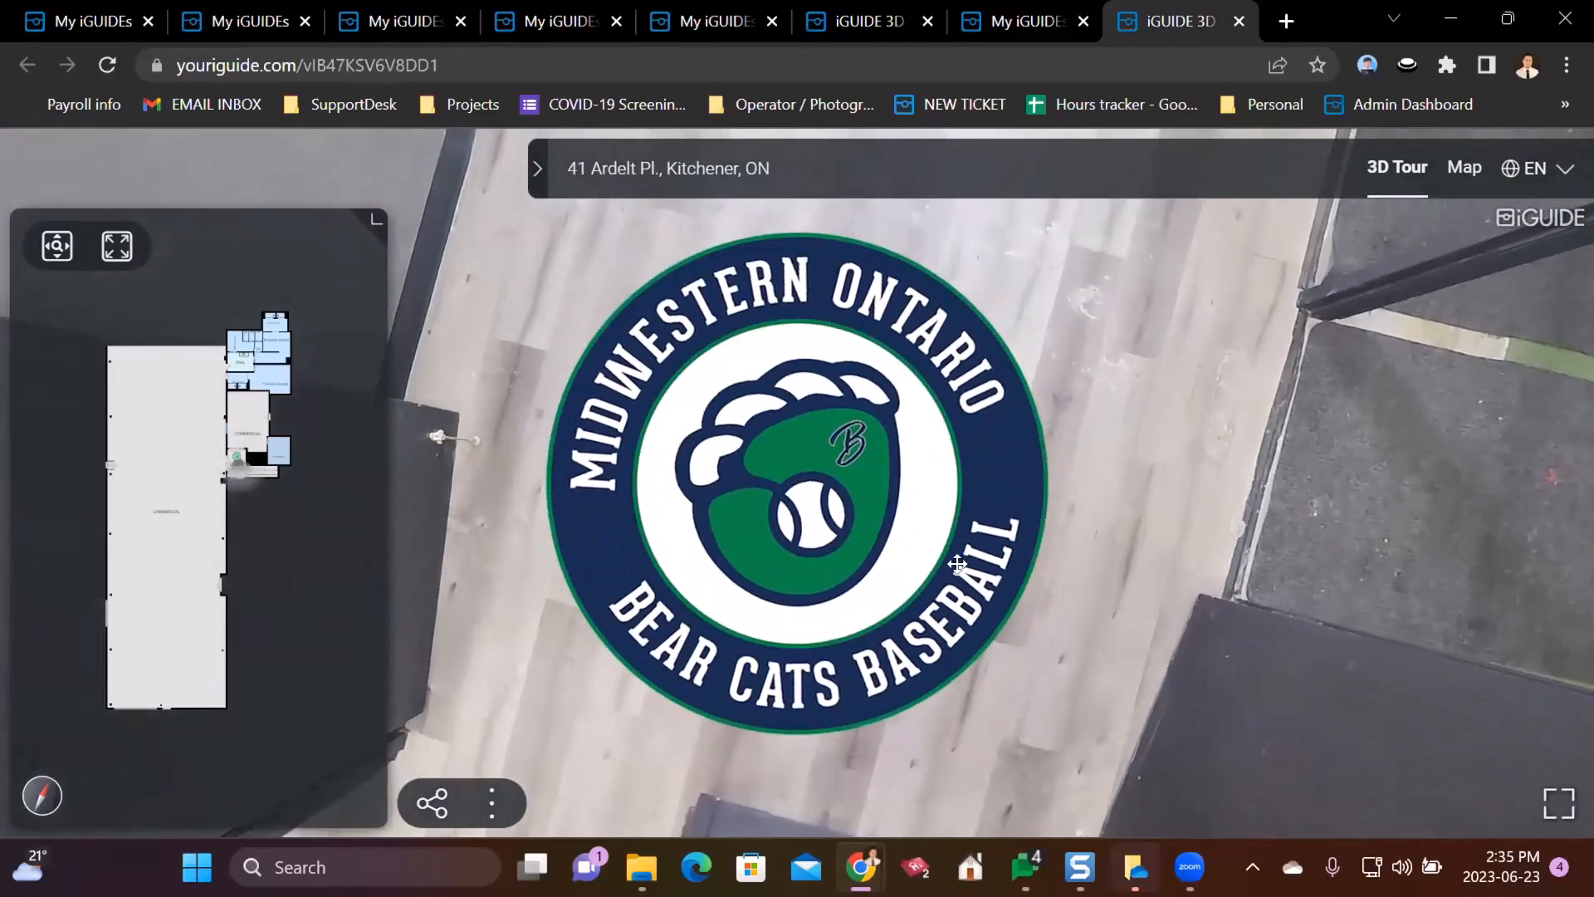
pyautogui.click(1011, 10)
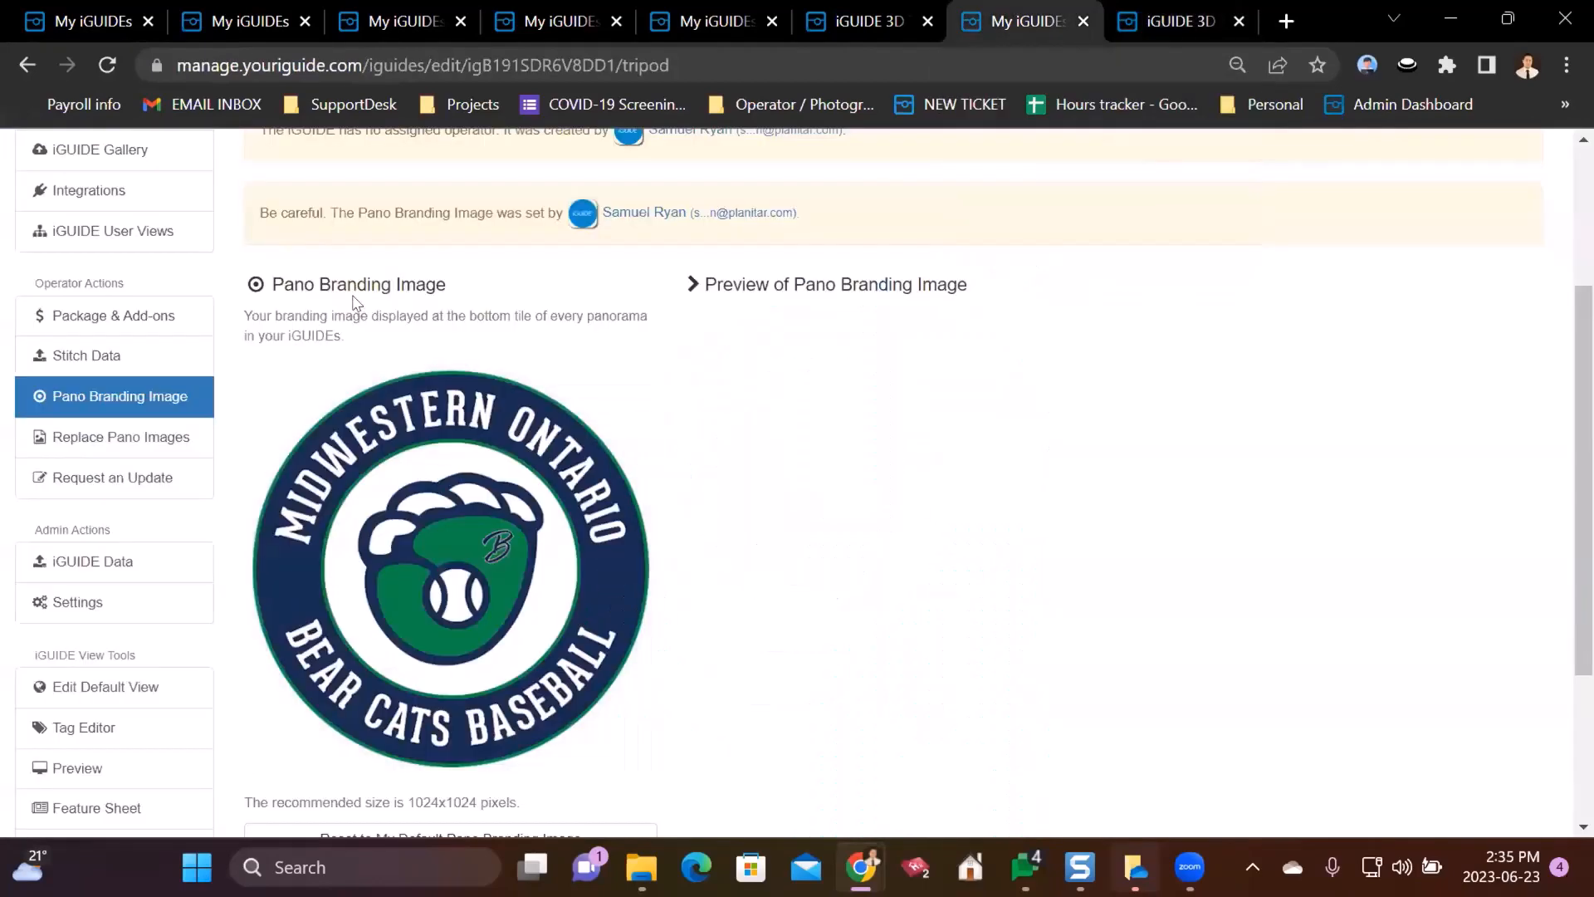
# - Compare the Bear Cats branding image against the 3D tour again, then open Edit Default View
pyautogui.scroll(3, 208, 664)
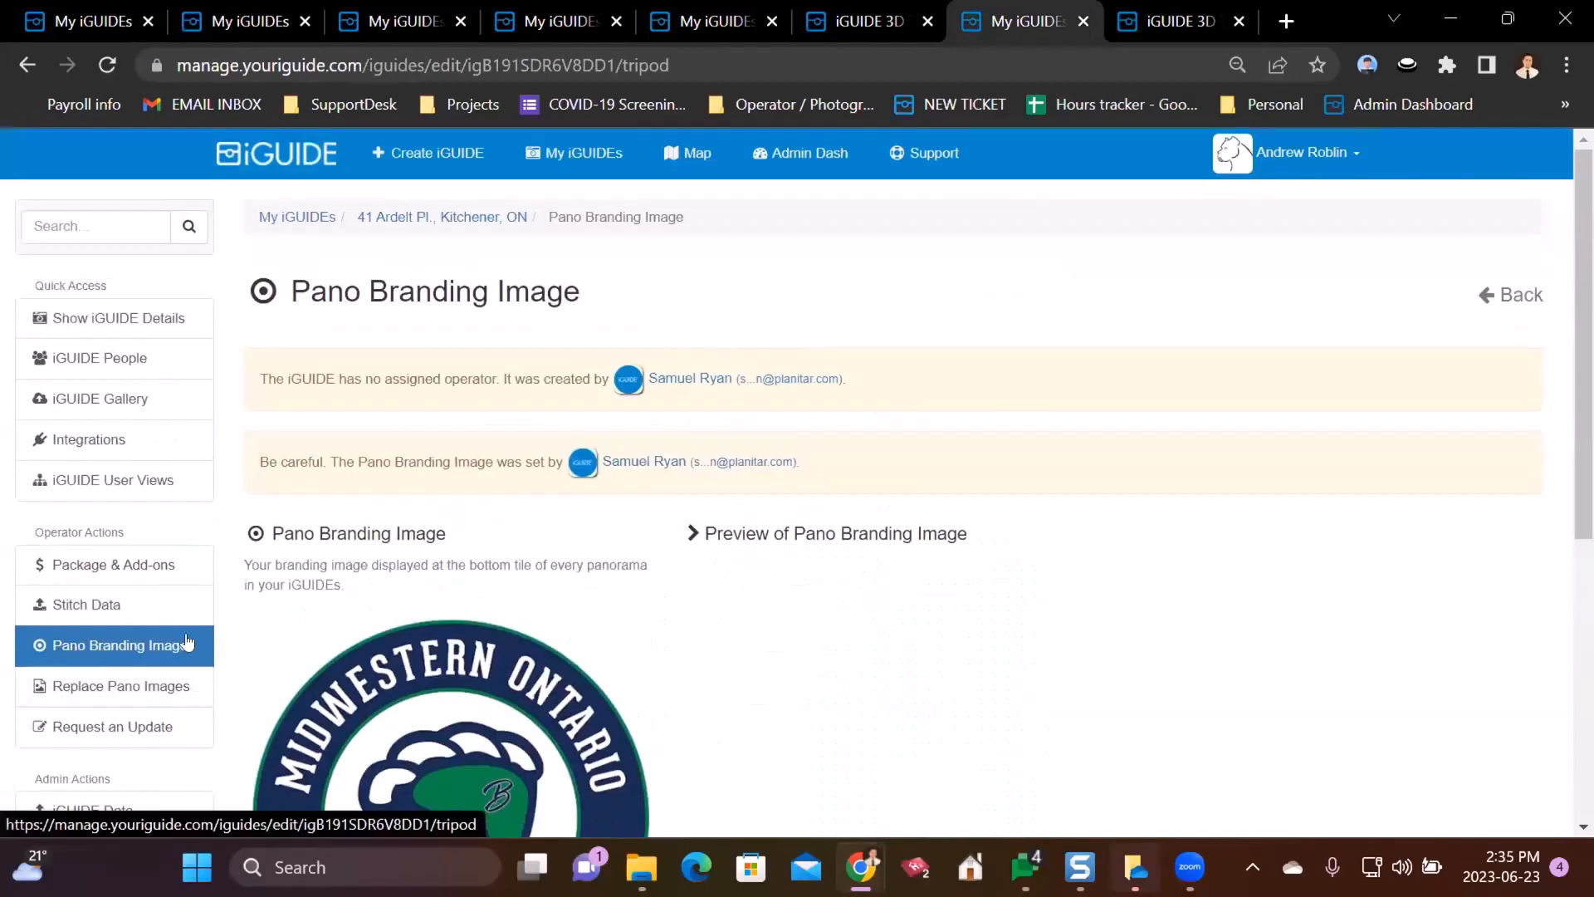
pyautogui.scroll(-4, 929, 474)
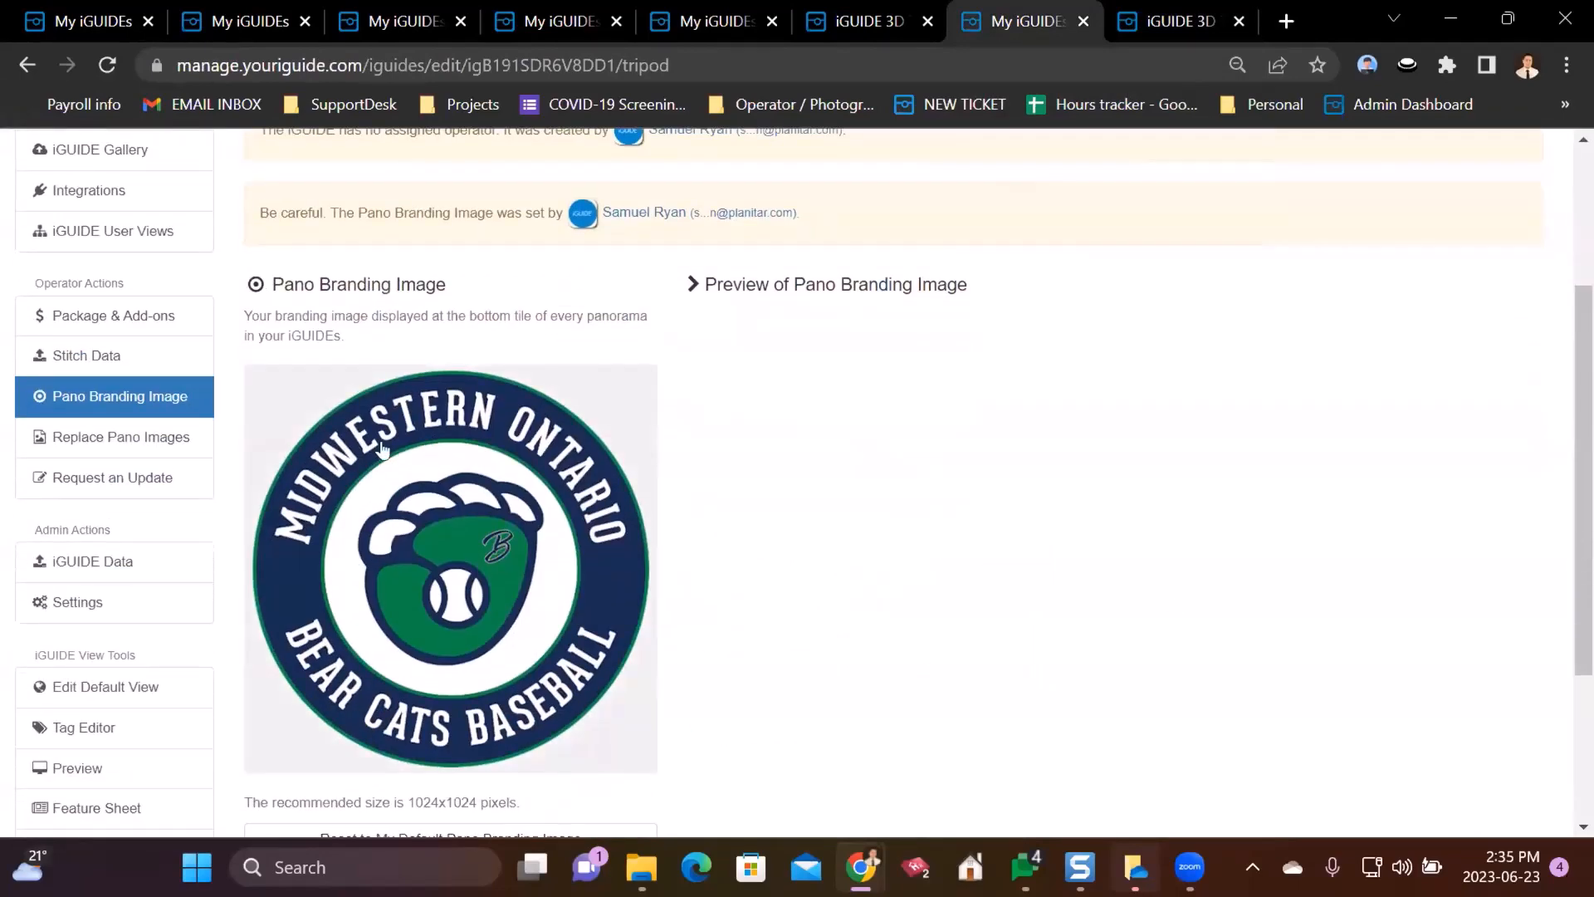
pyautogui.scroll(-2, 911, 520)
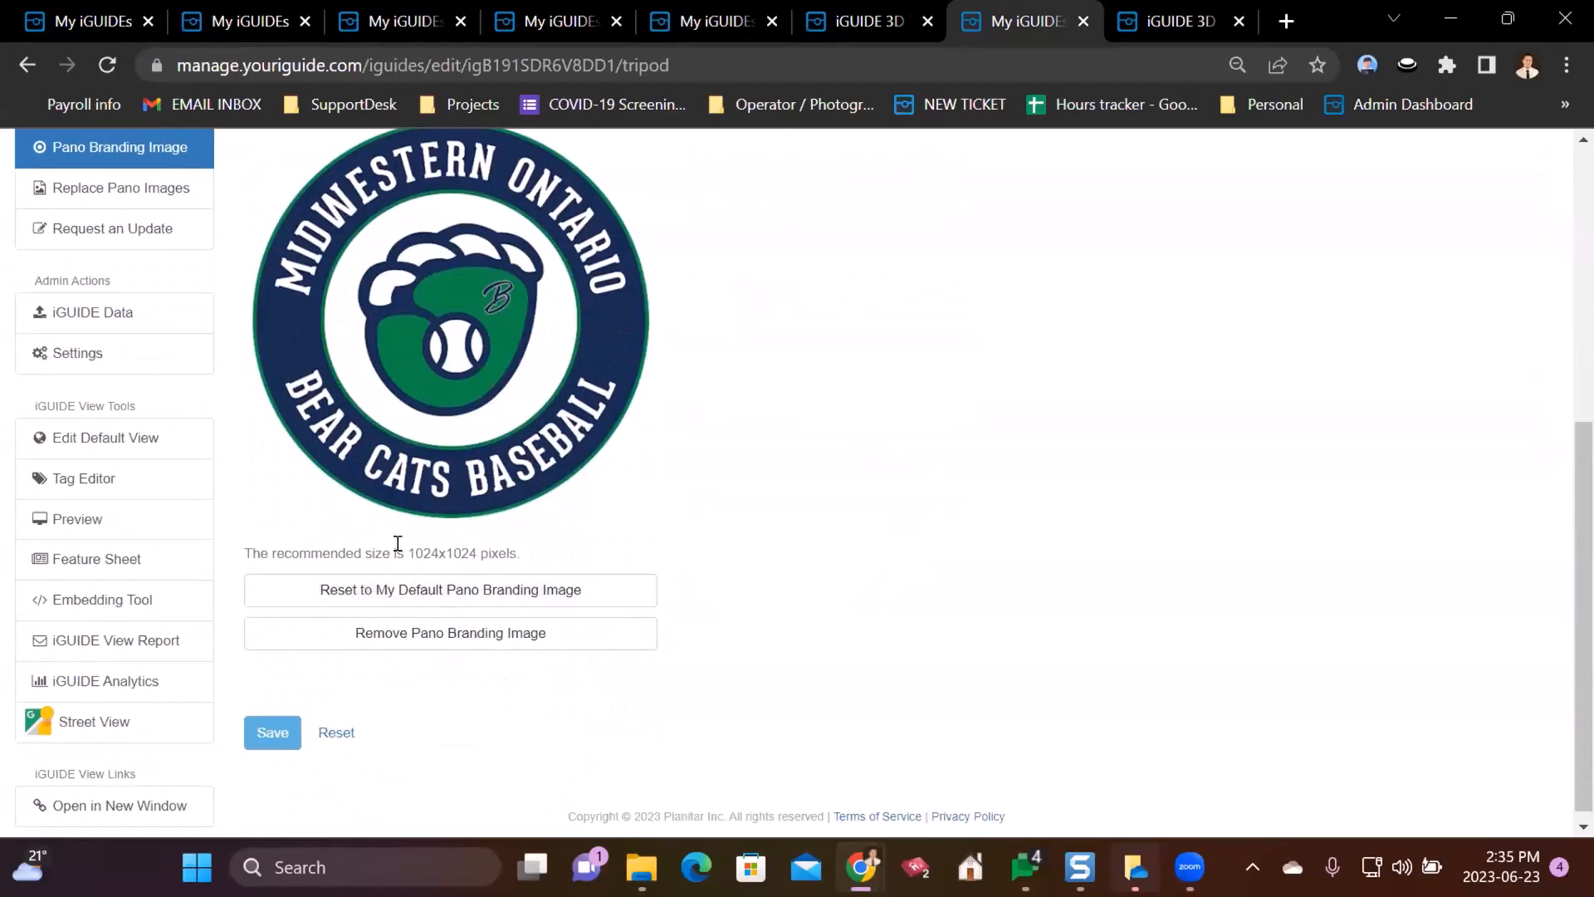
pyautogui.moveTo(402, 552); pyautogui.dragTo(551, 553)
pyautogui.click(955, 519)
pyautogui.scroll(2, 874, 507)
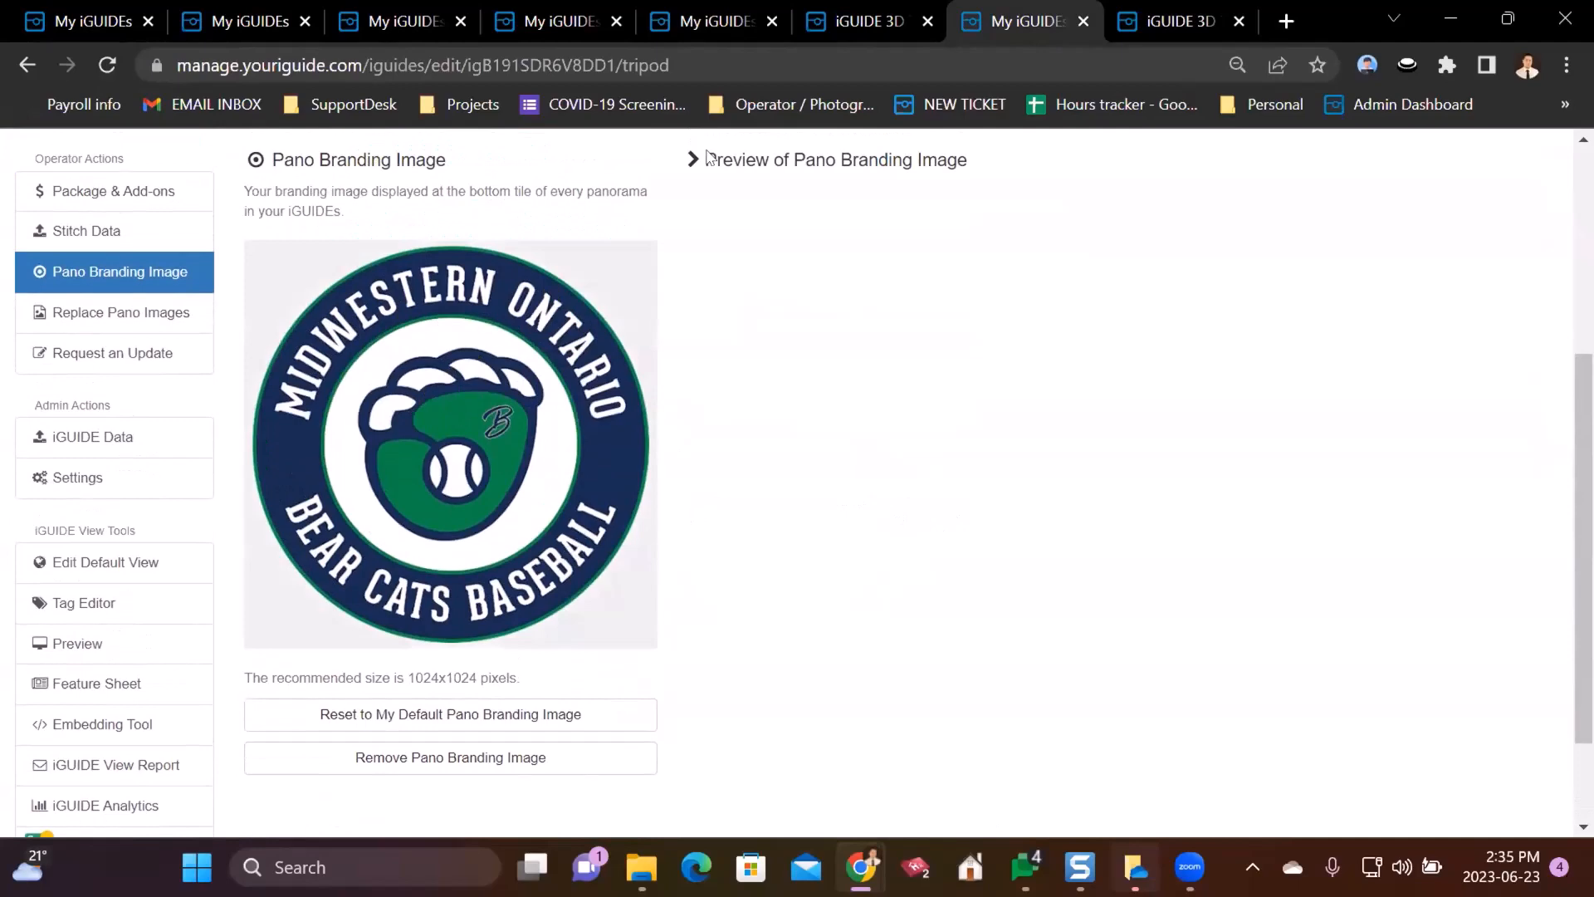
pyautogui.click(1150, 10)
pyautogui.click(1034, 12)
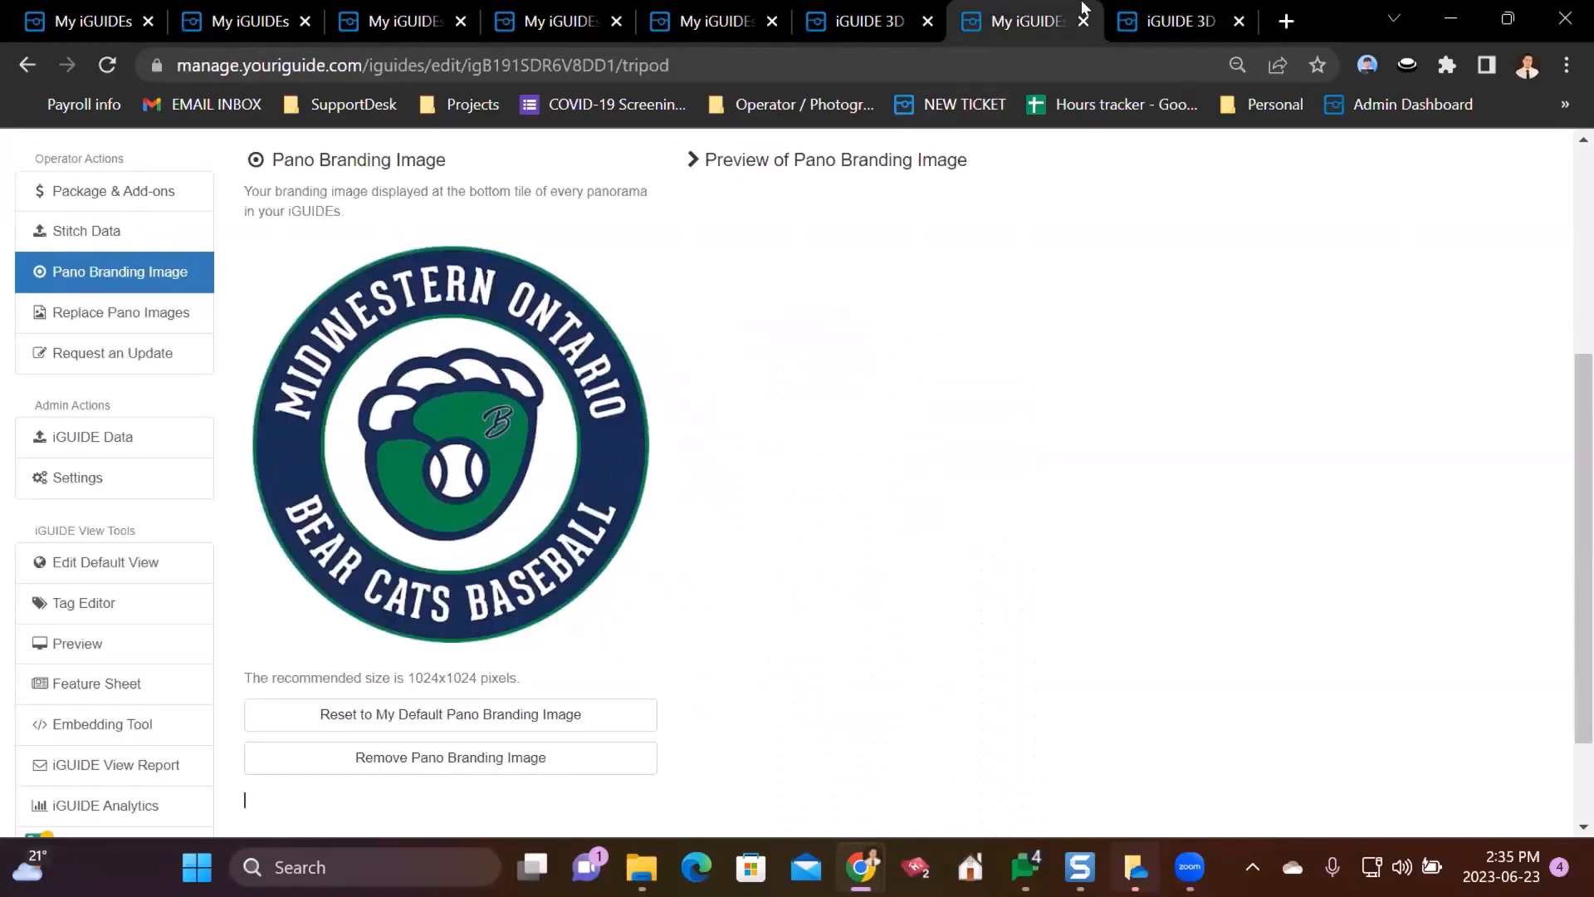
pyautogui.click(1166, 12)
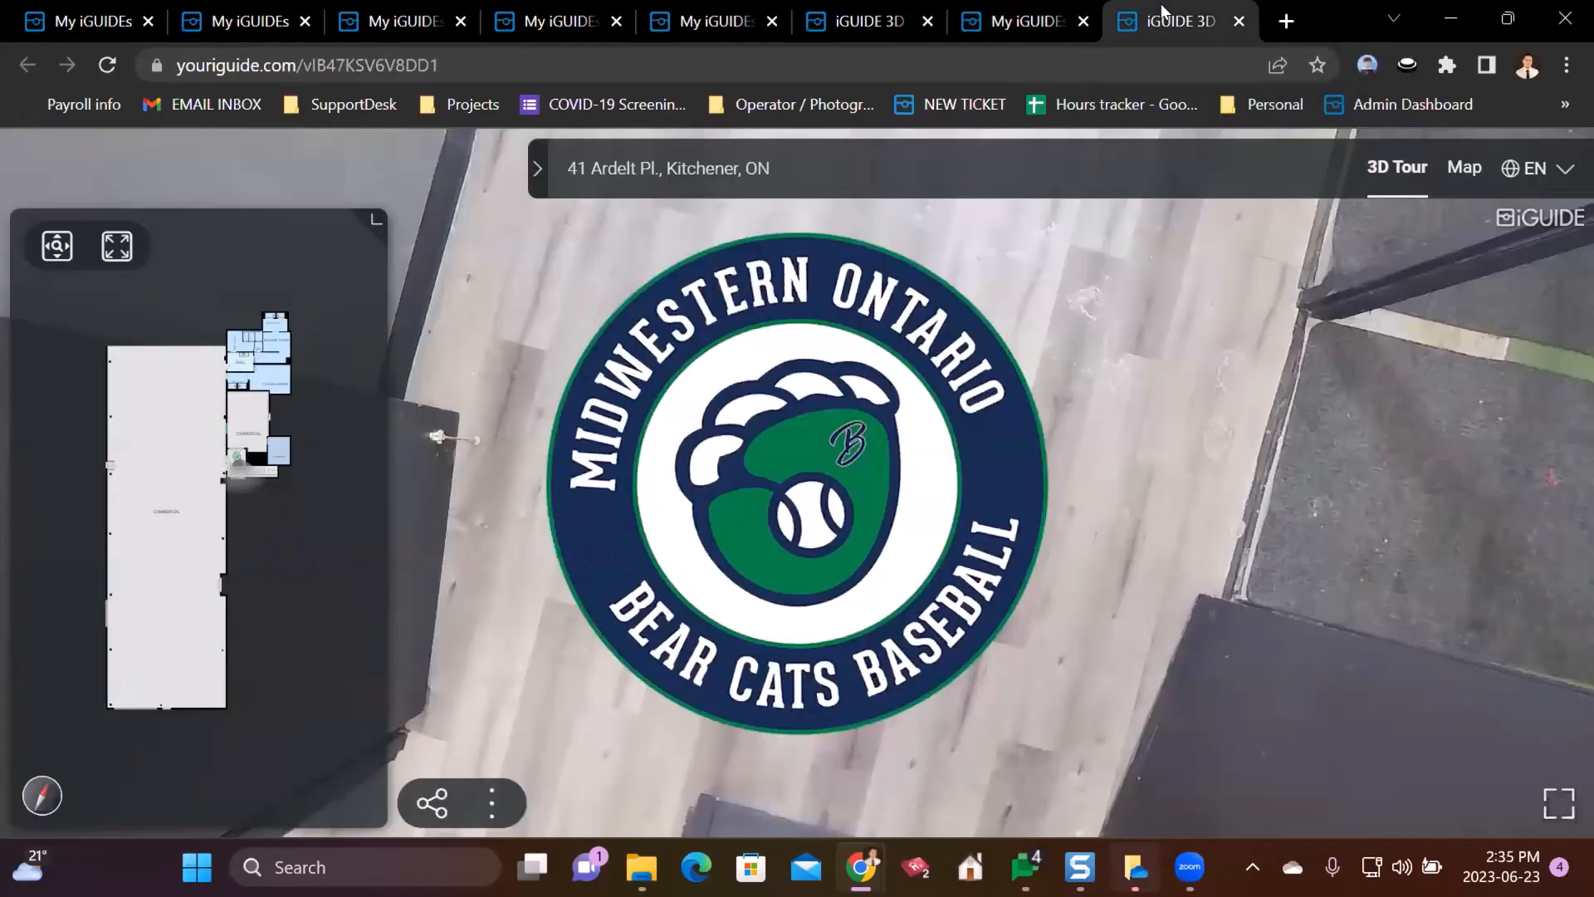
pyautogui.click(1029, 17)
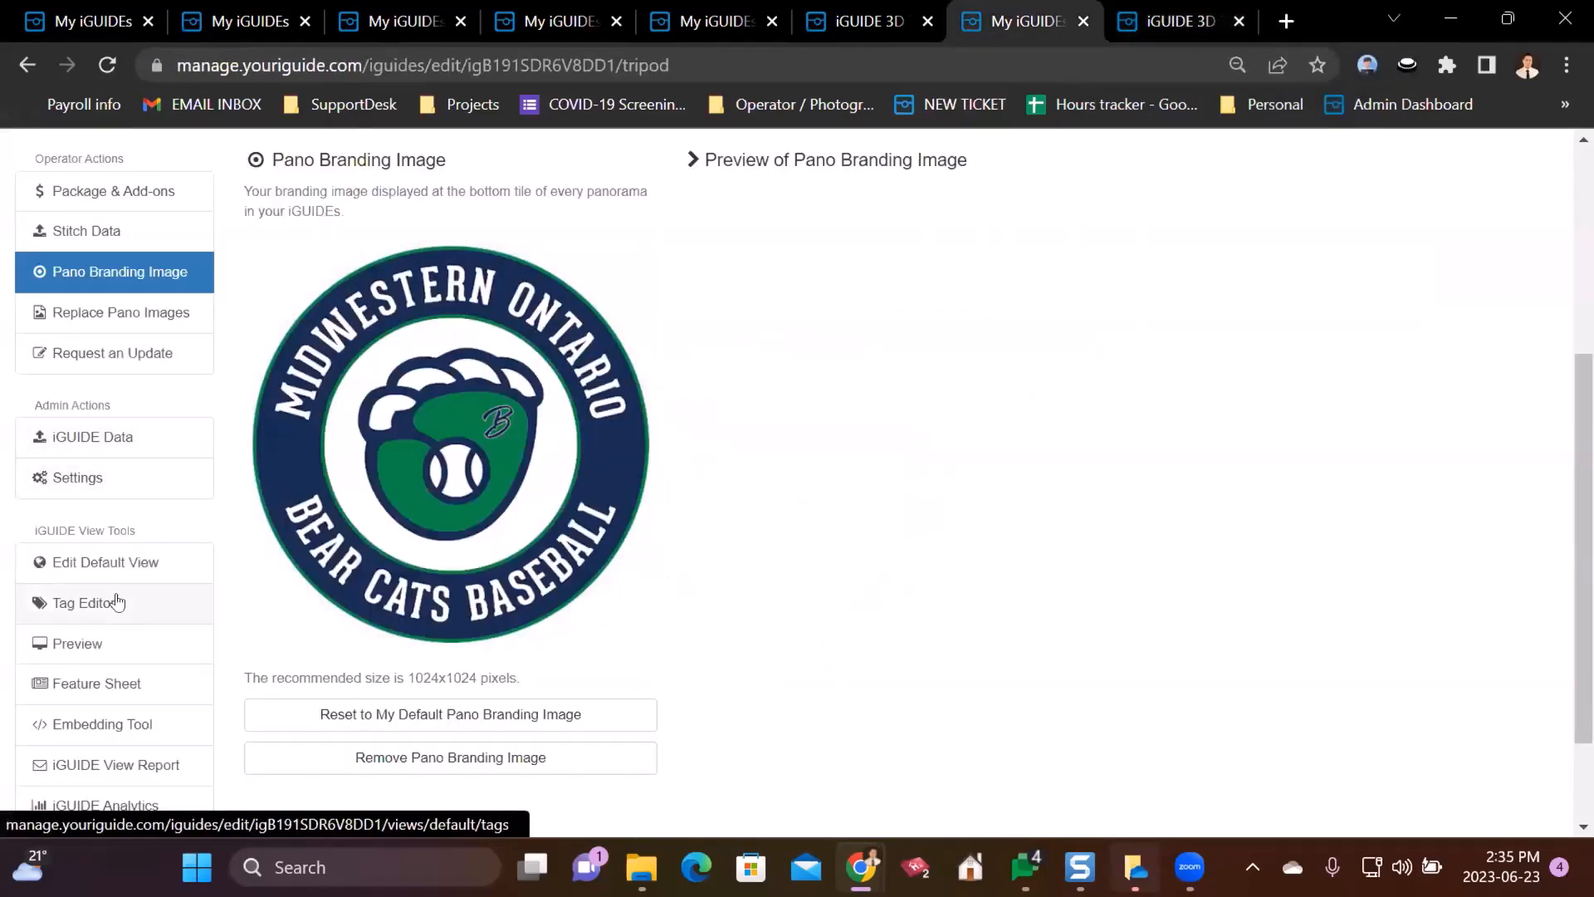
pyautogui.click(114, 562)
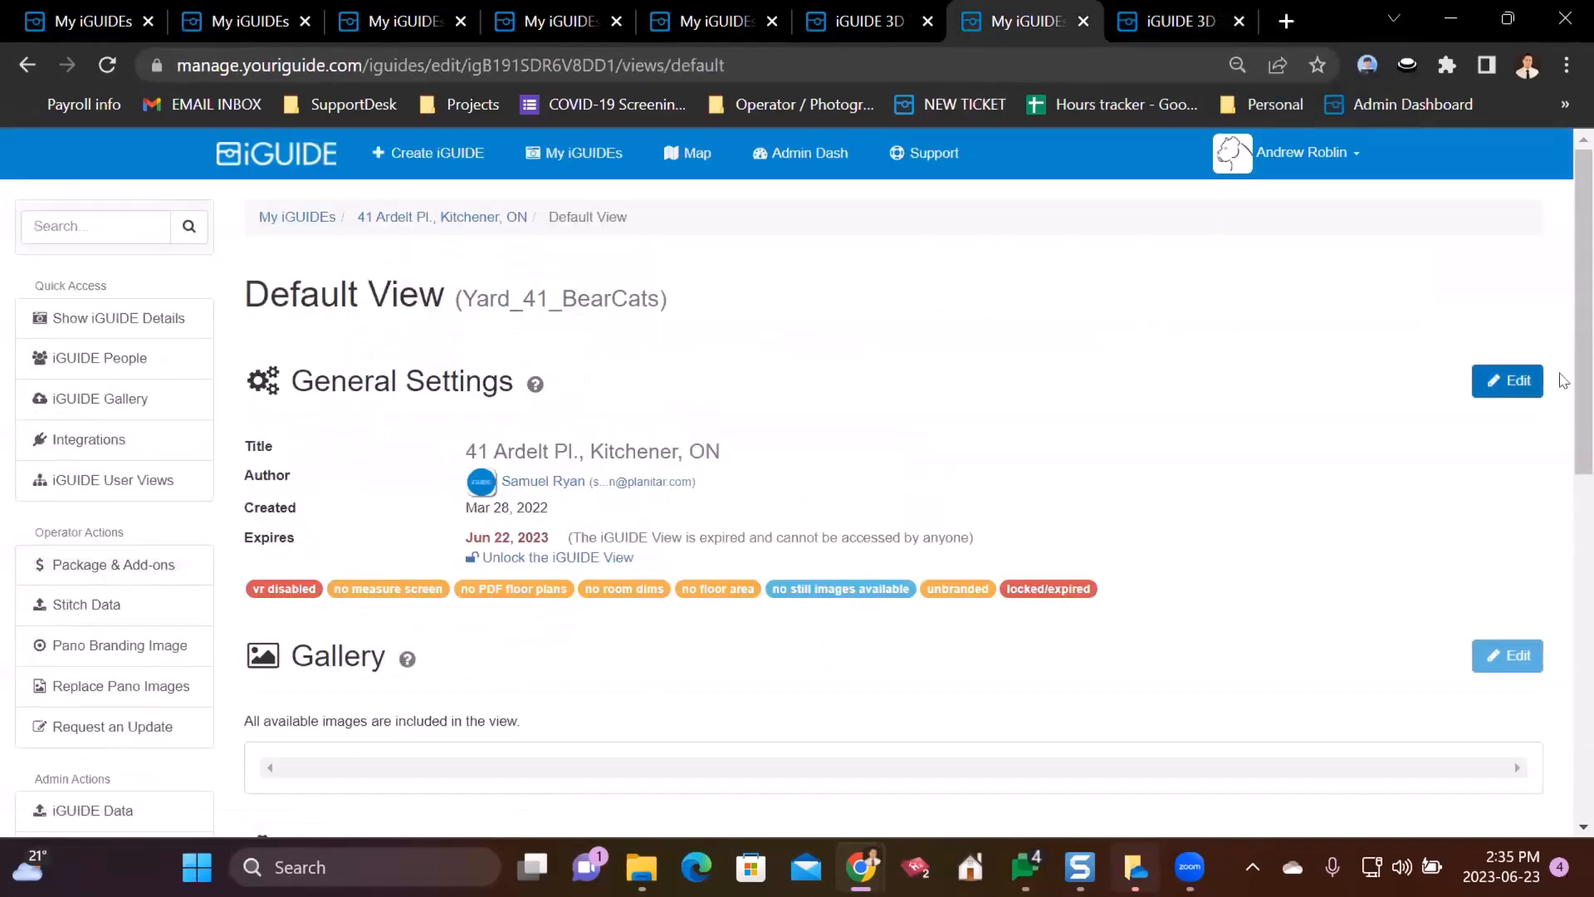
# - Review the default view's general settings and viewer setup actions, then open Package & Add-ons
pyautogui.click(1517, 380)
pyautogui.scroll(-15, 270, 437)
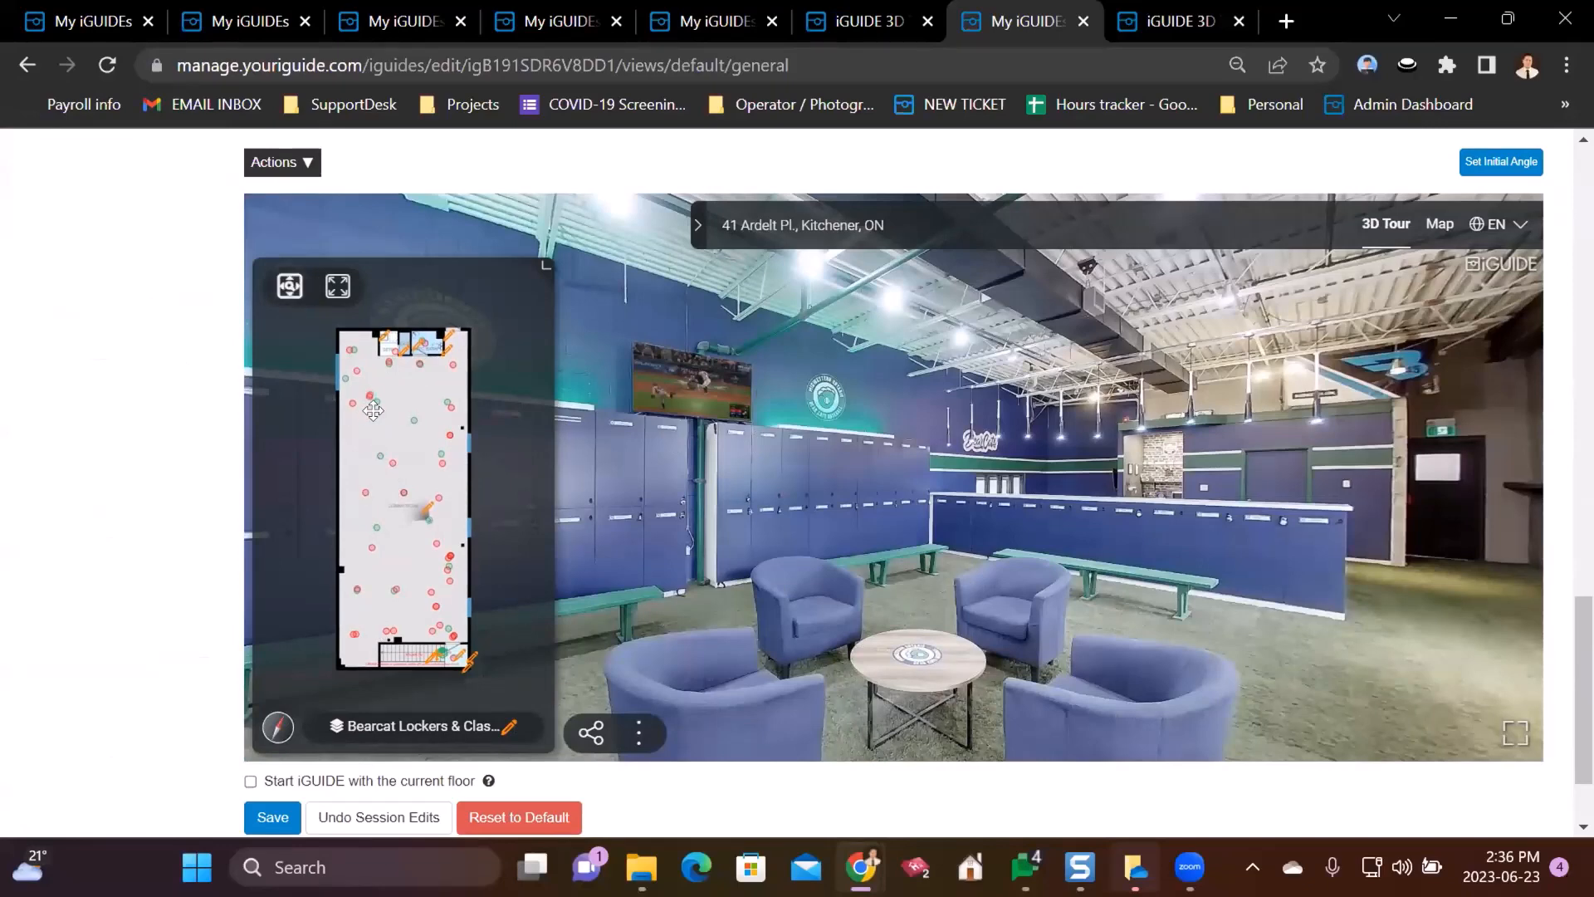
pyautogui.scroll(1, 385, 438)
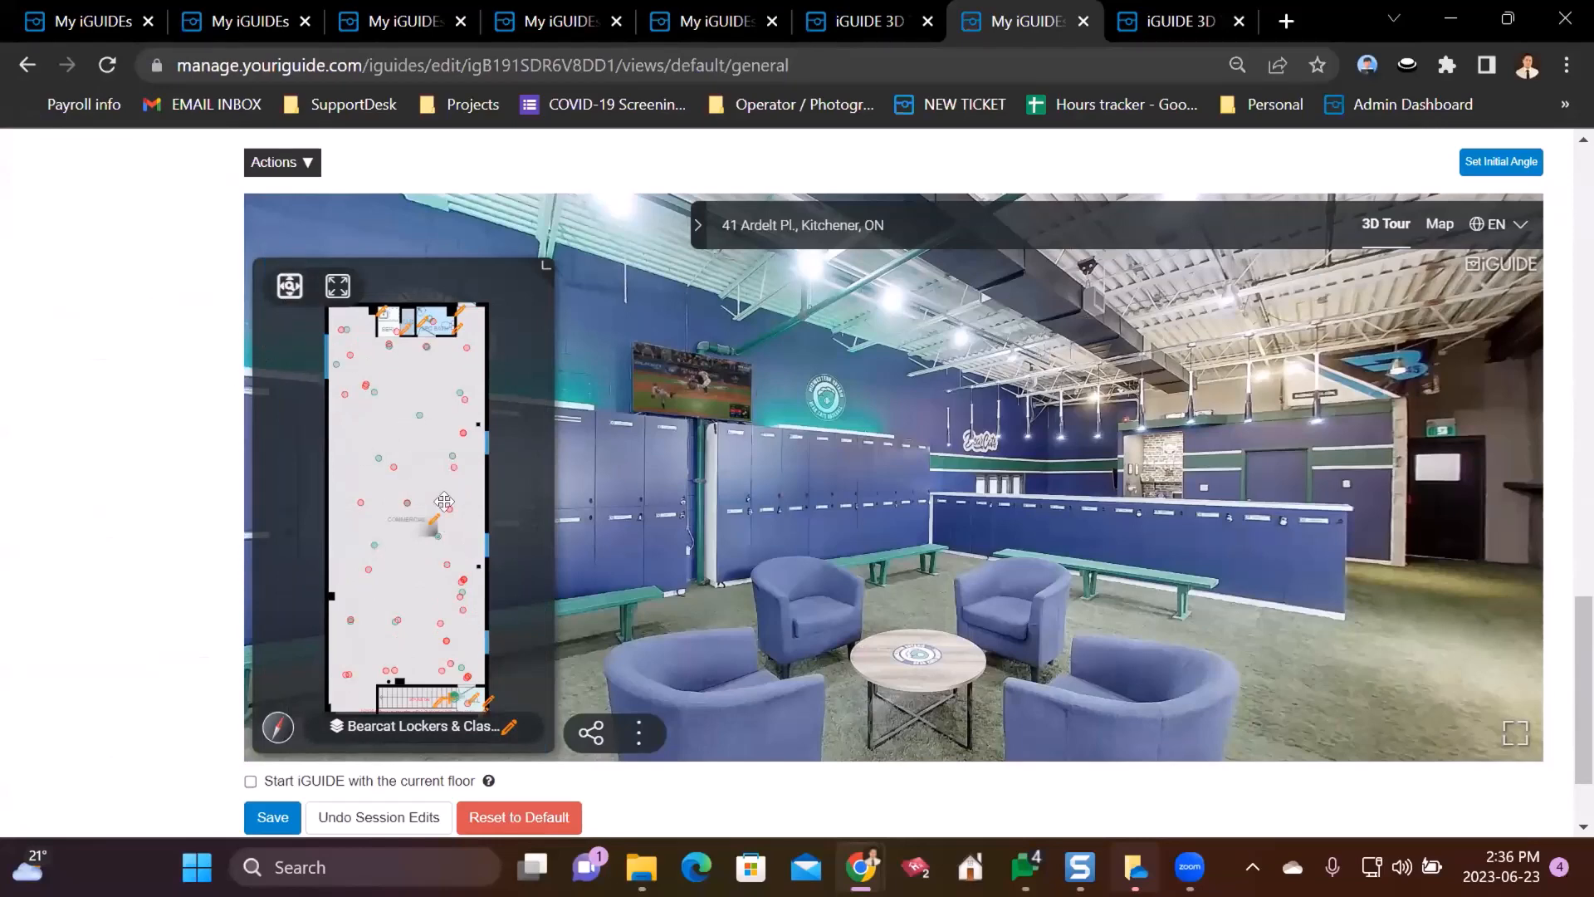
pyautogui.click(303, 164)
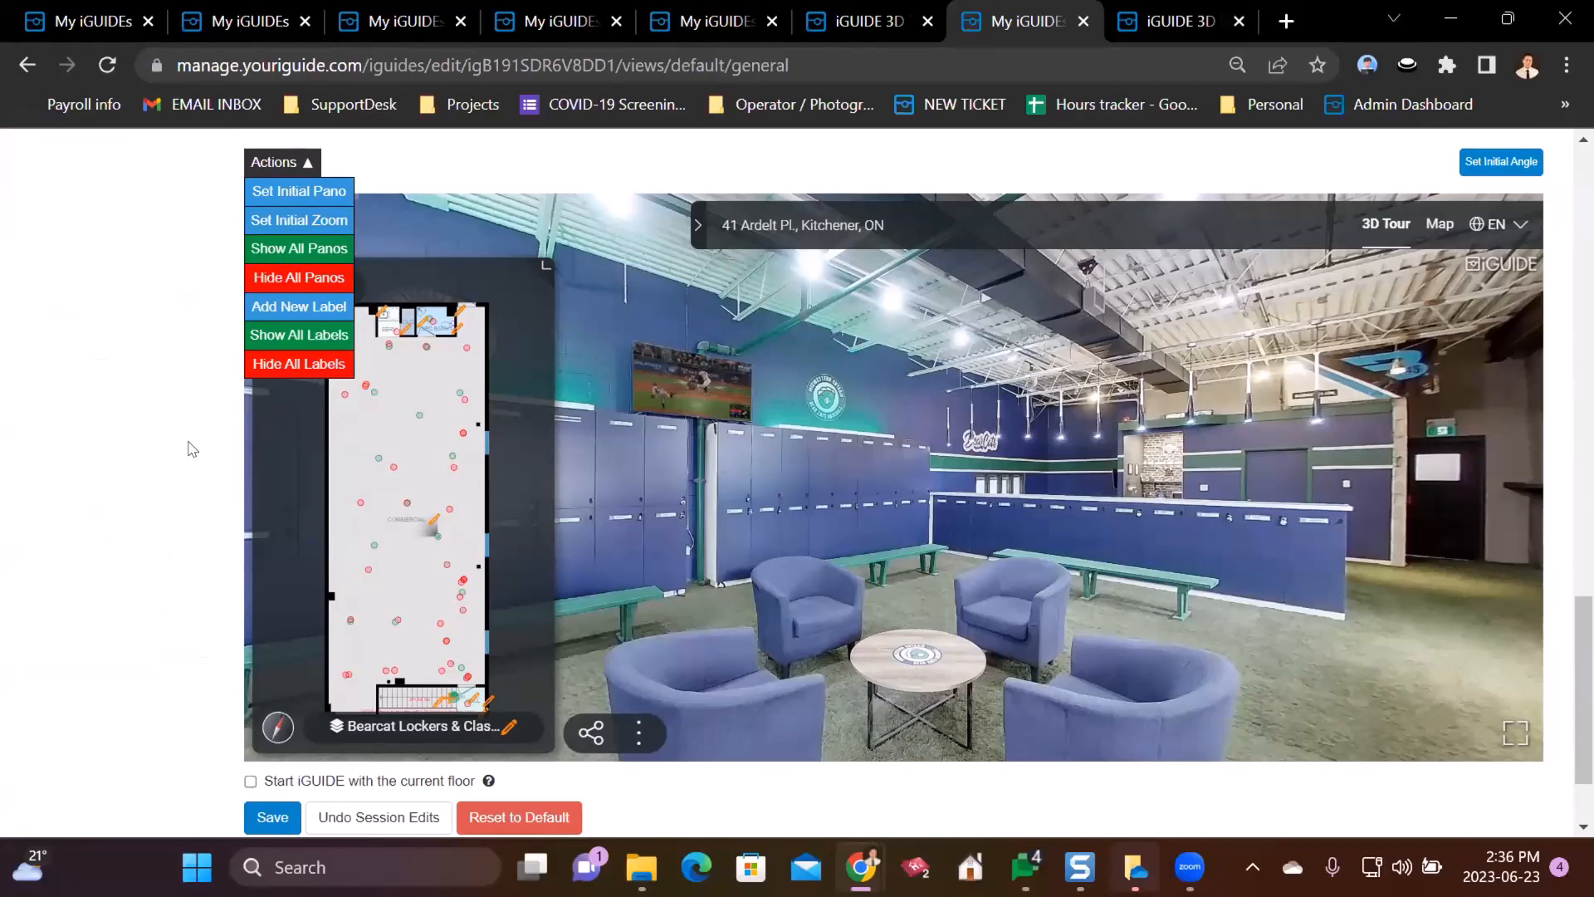
pyautogui.scroll(15, 195, 446)
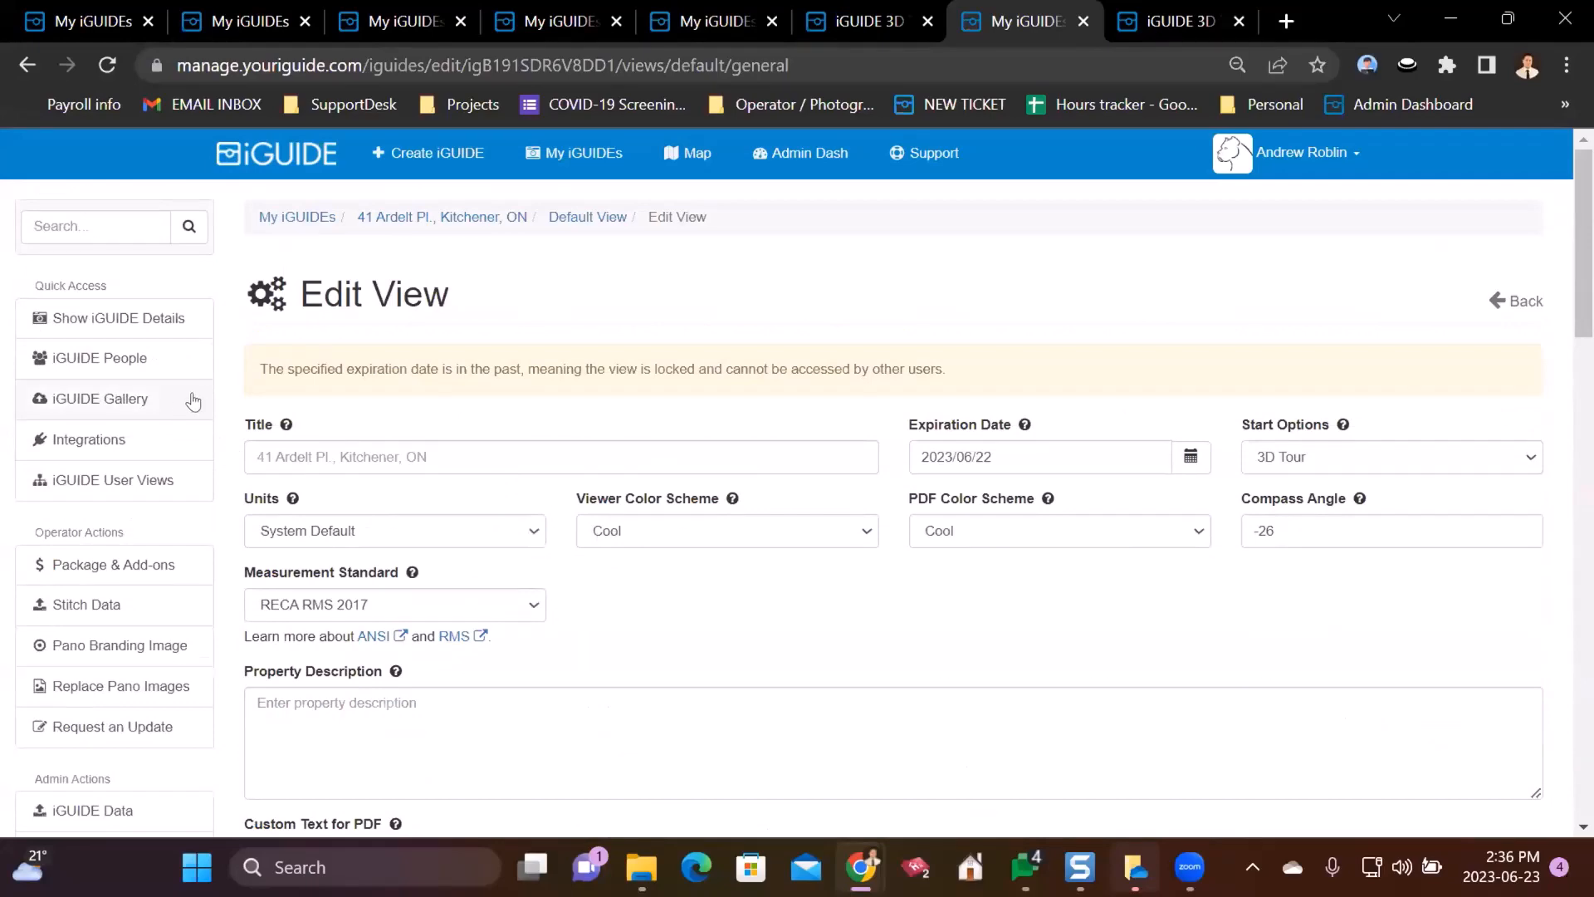
pyautogui.scroll(-3, 223, 390)
pyautogui.scroll(2, 217, 367)
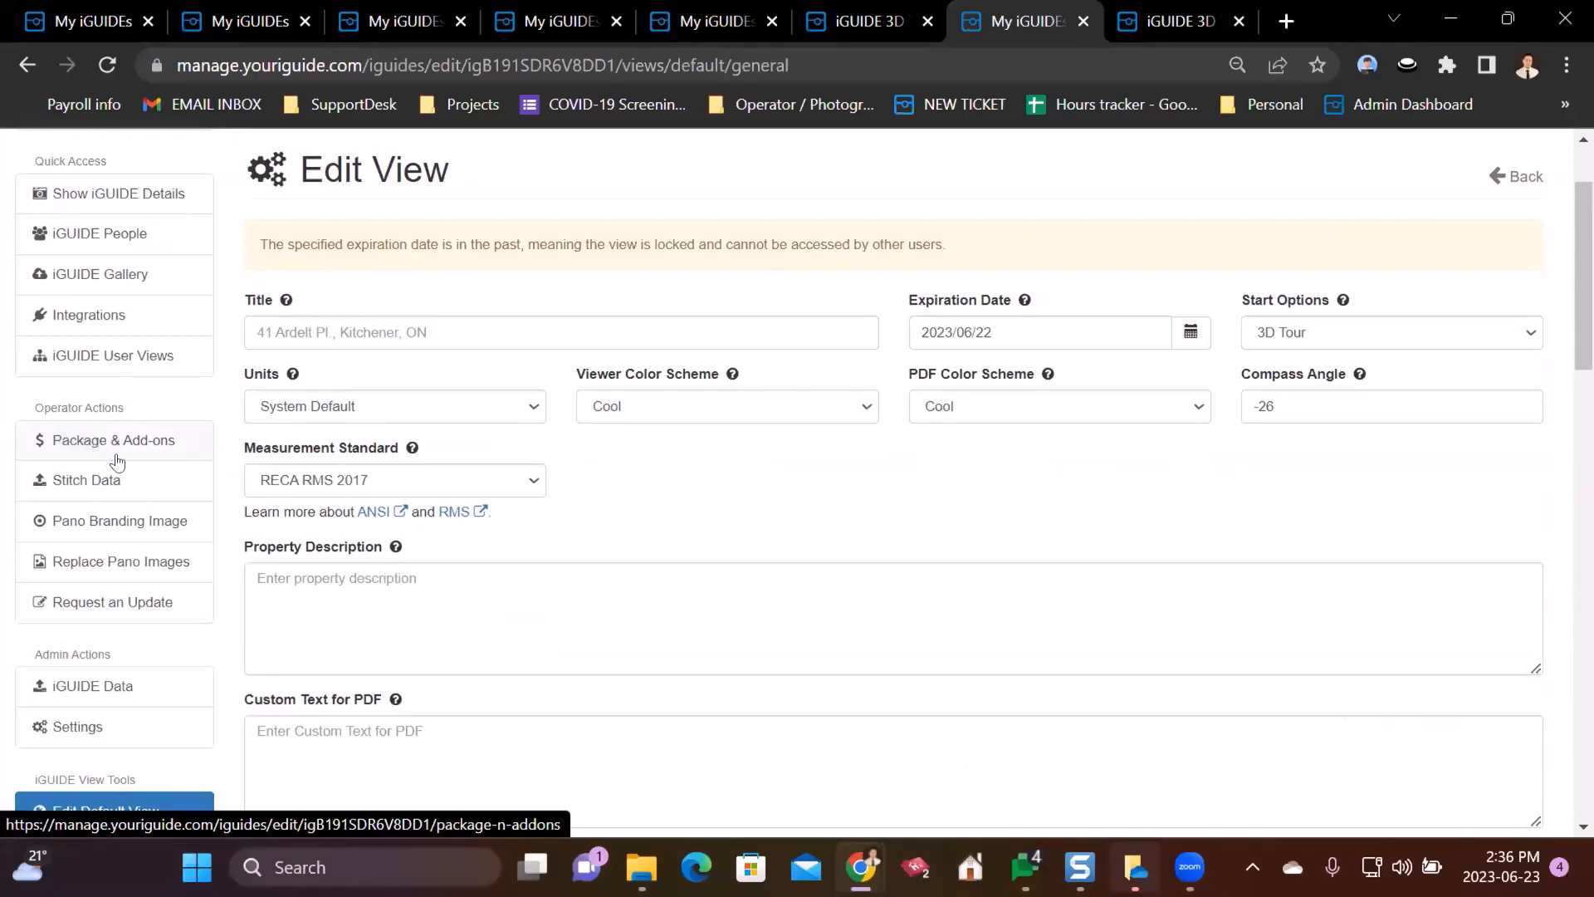
pyautogui.scroll(3, 118, 457)
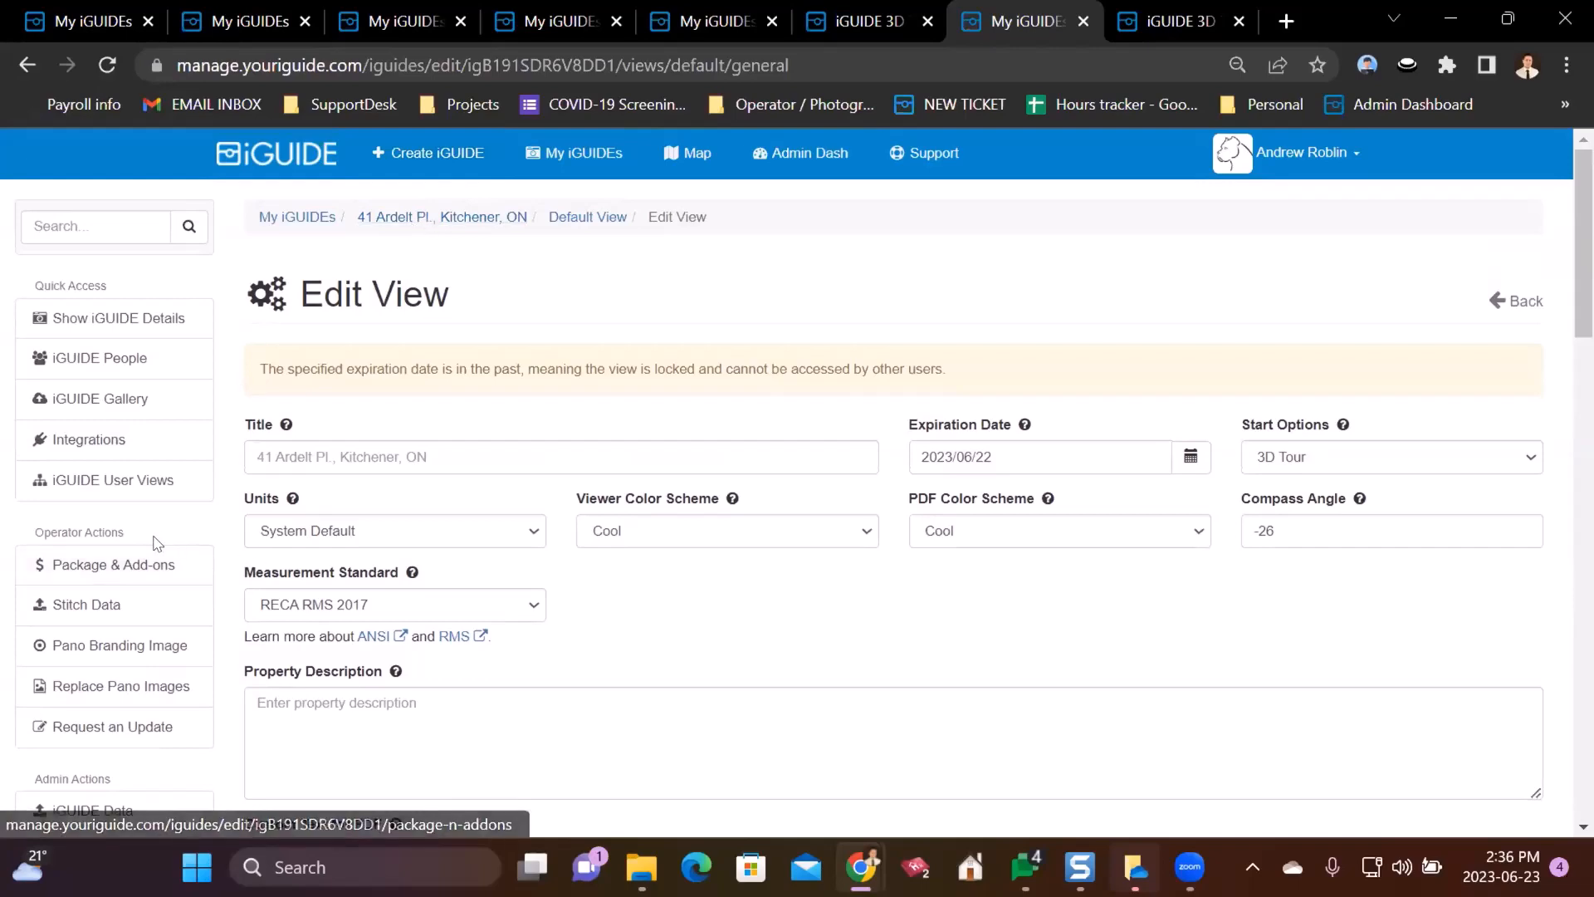
pyautogui.click(100, 567)
pyautogui.scroll(-4, 597, 460)
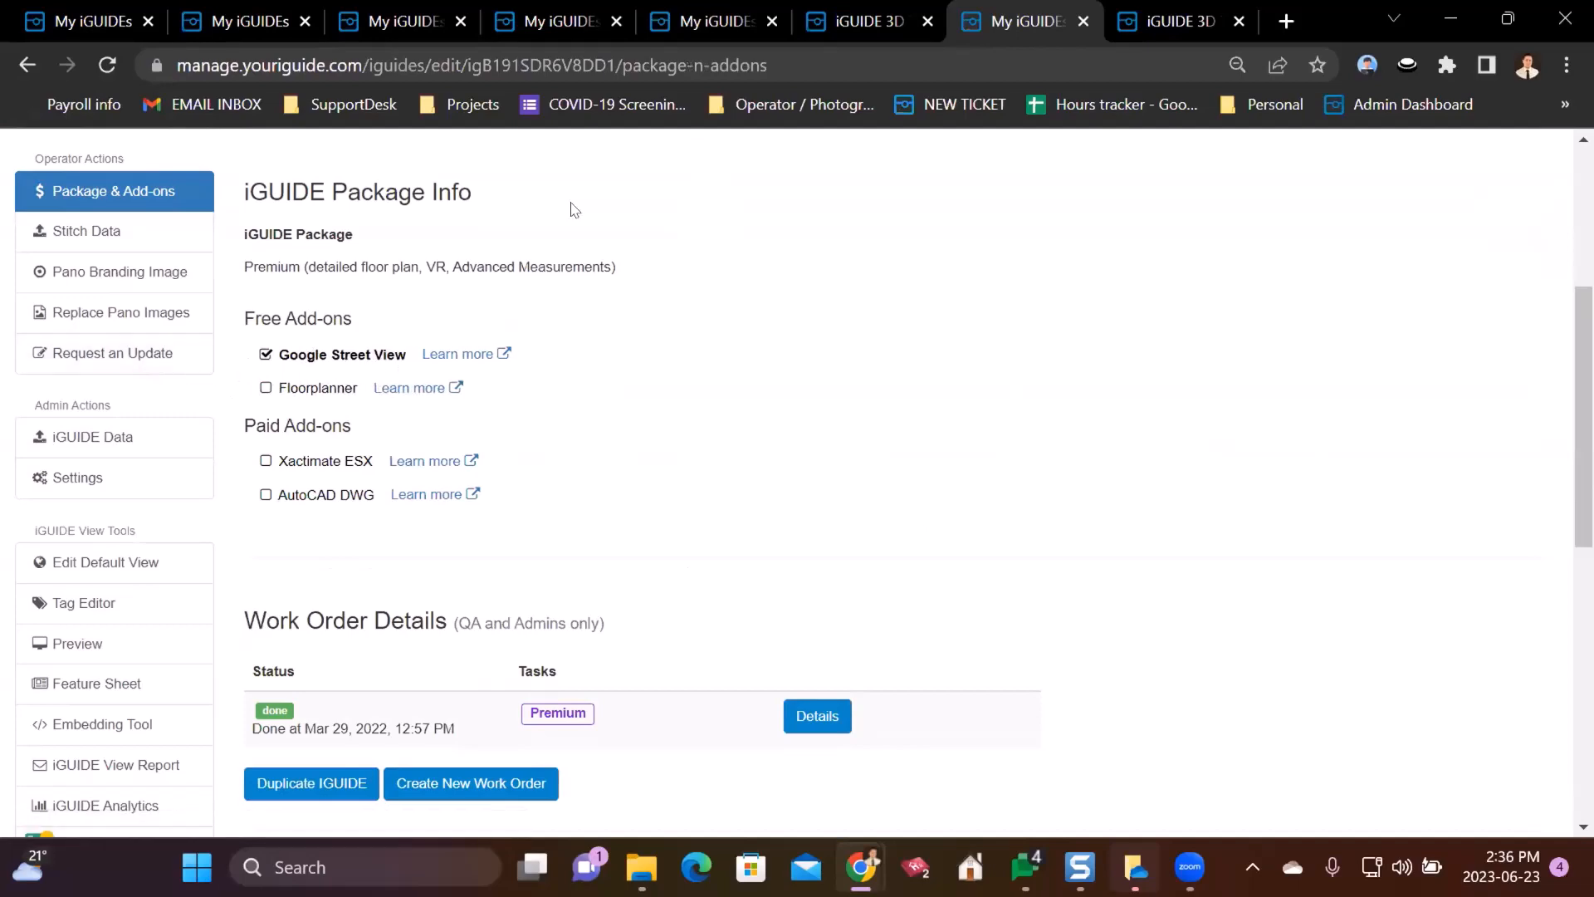
pyautogui.click(855, 2)
pyautogui.click(1002, 12)
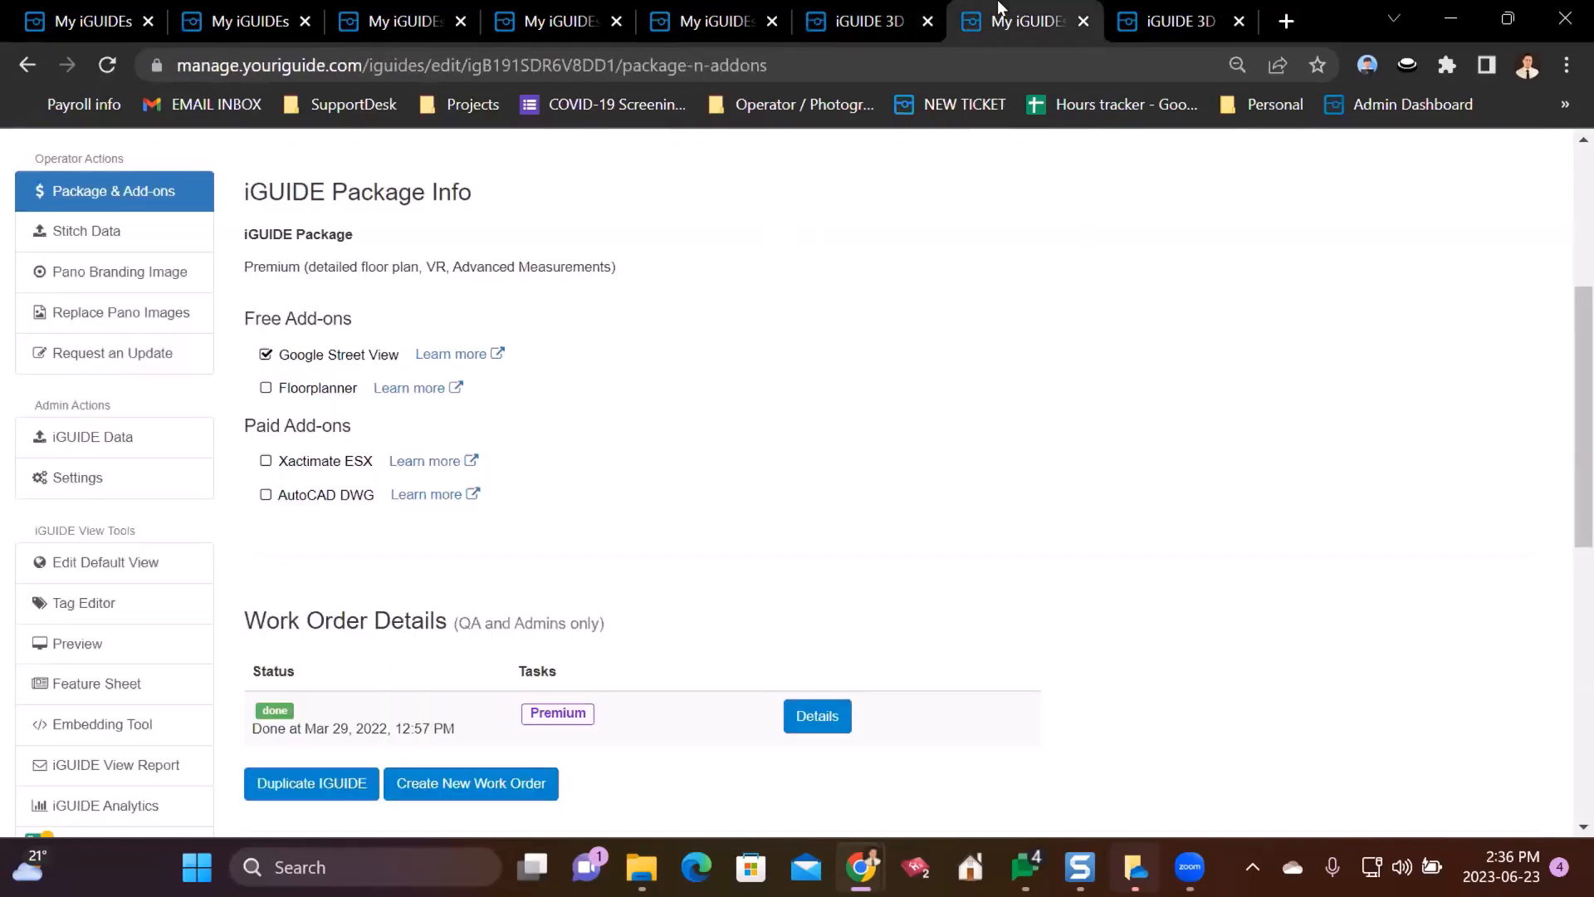
pyautogui.scroll(-4, 199, 448)
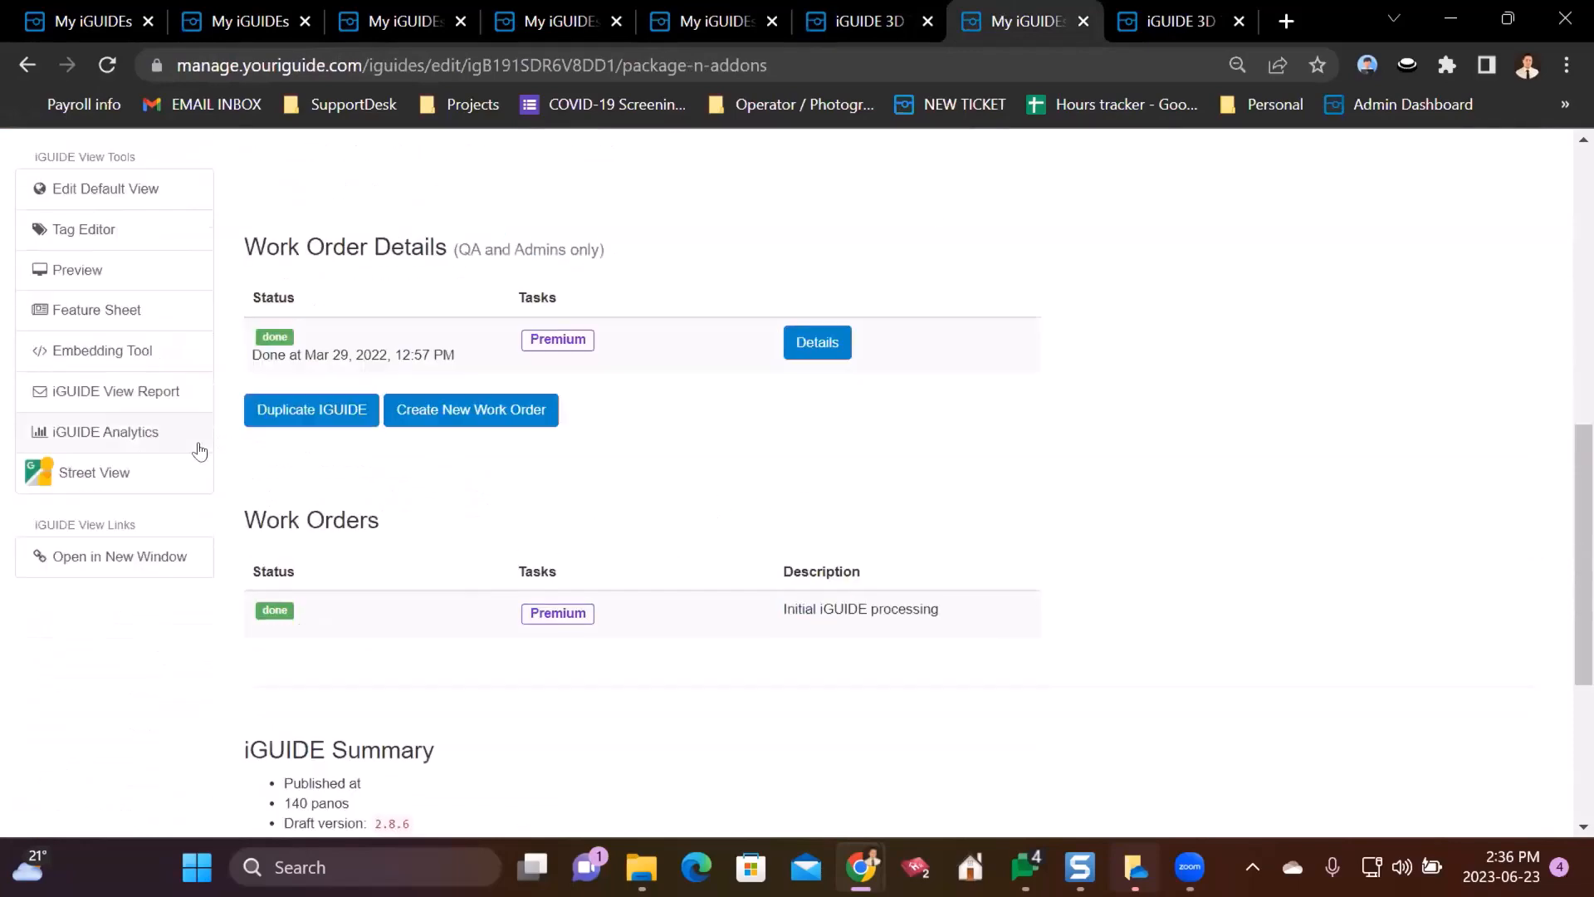
pyautogui.scroll(6, 199, 449)
pyautogui.click(867, 10)
pyautogui.click(722, 10)
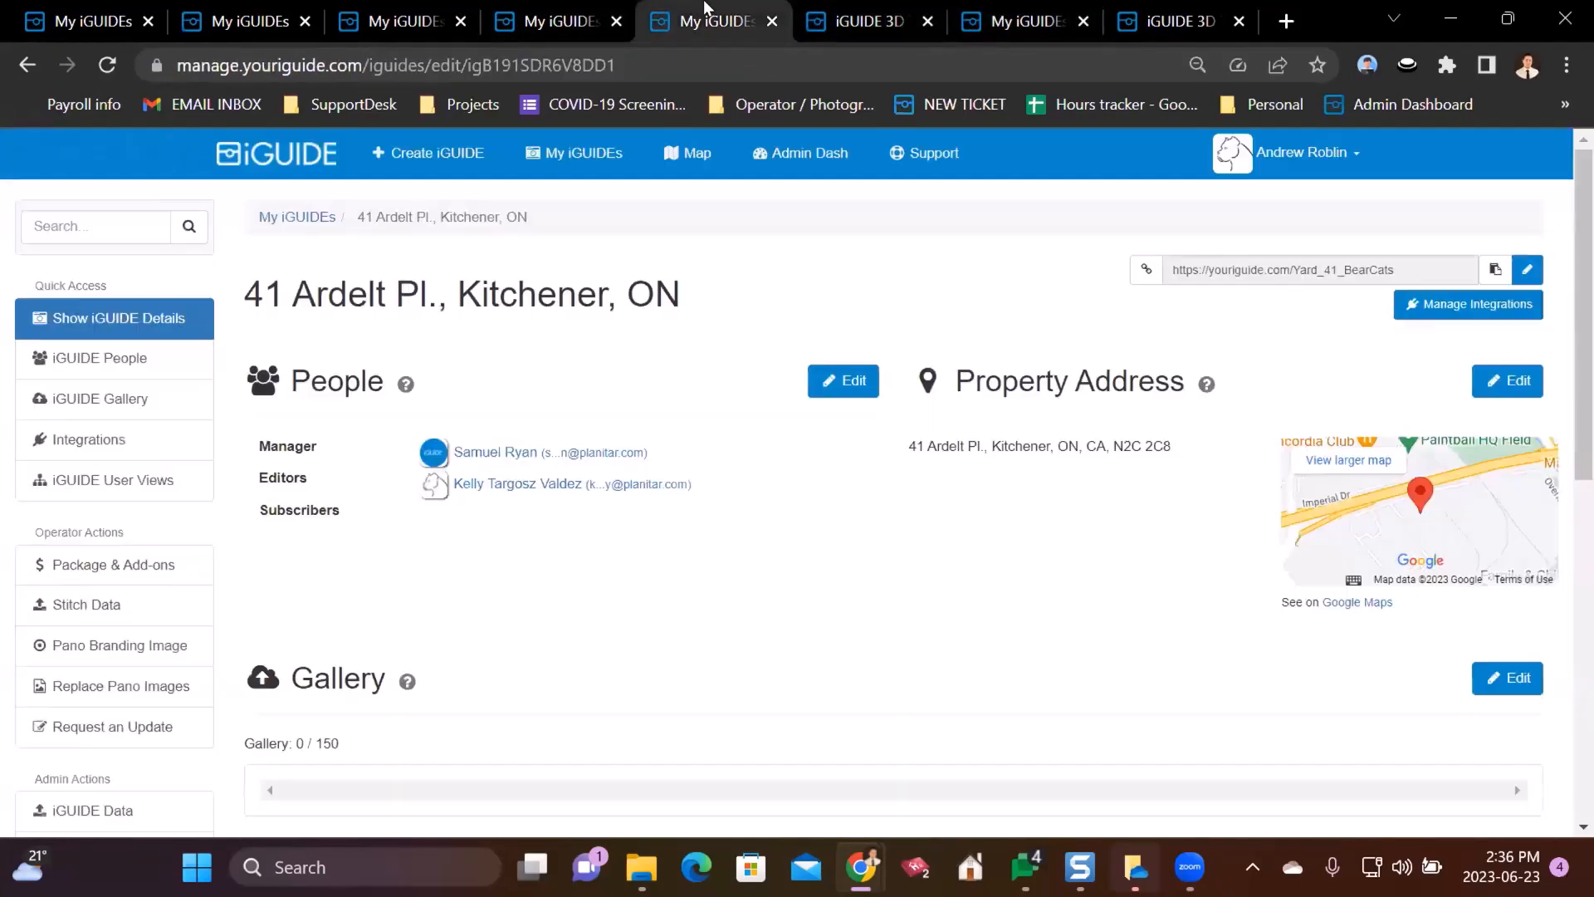
pyautogui.click(863, 10)
pyautogui.click(727, 8)
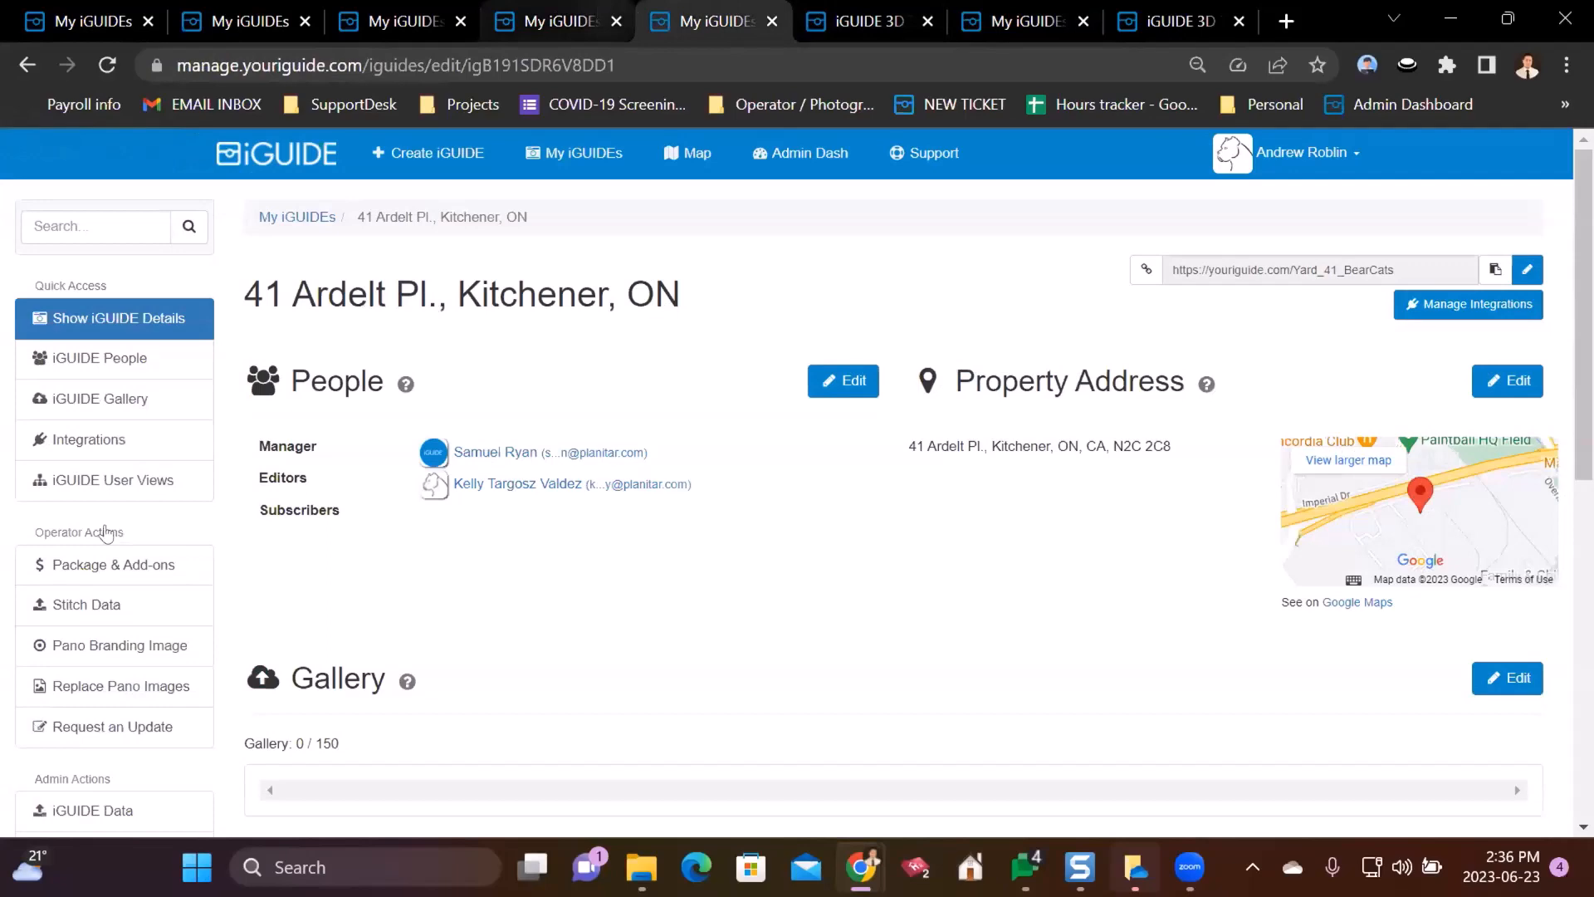
pyautogui.click(116, 479)
pyautogui.scroll(4, 122, 423)
pyautogui.click(527, 10)
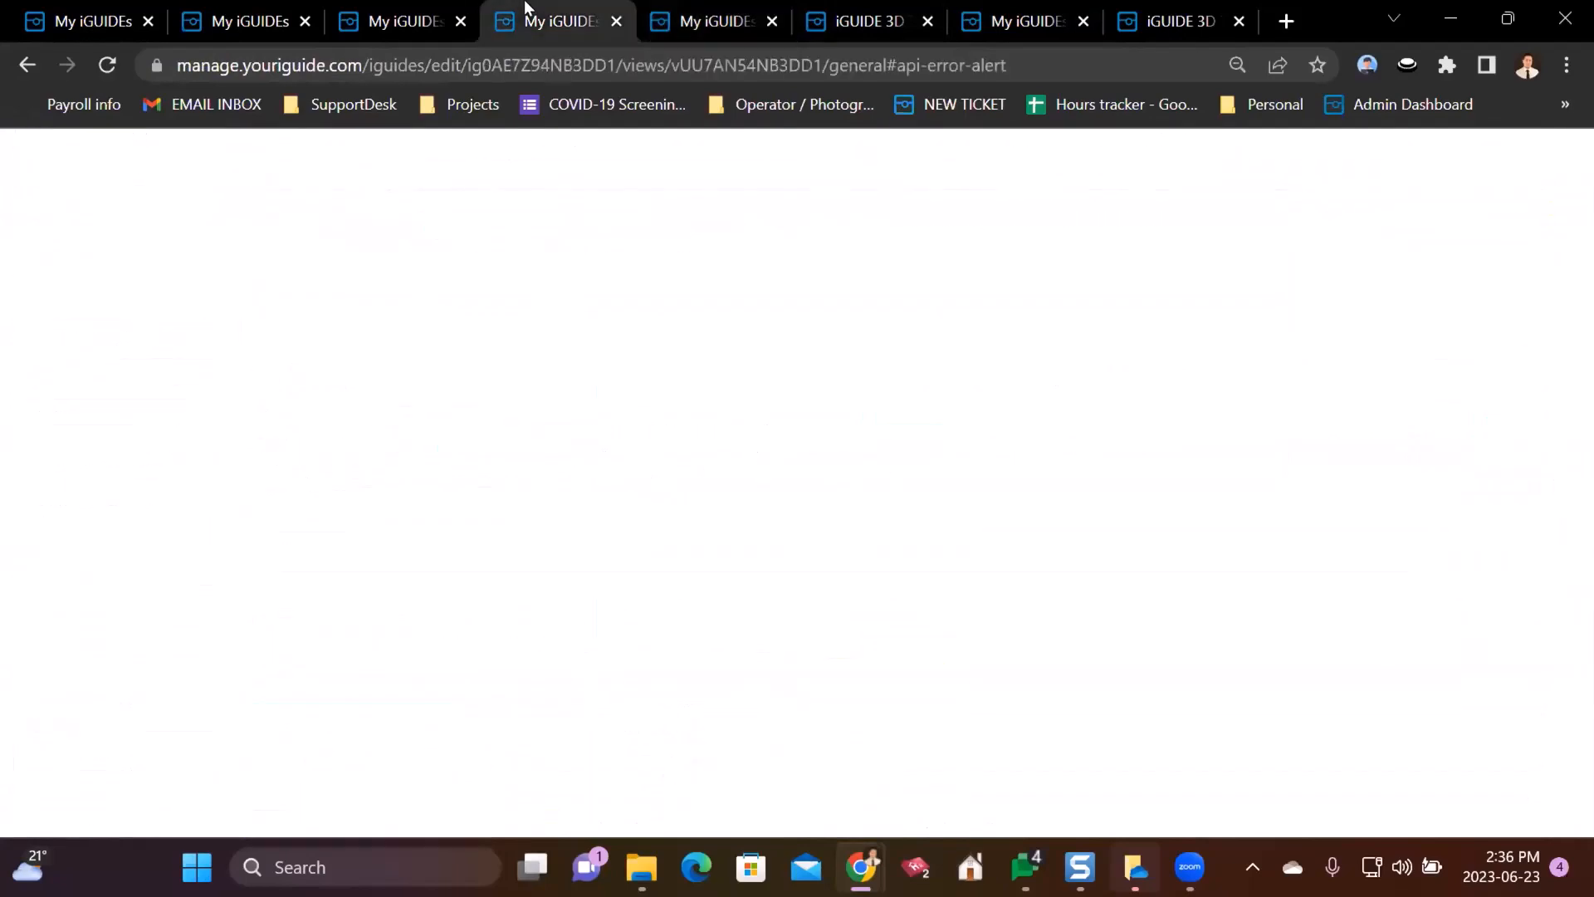
pyautogui.click(710, 8)
pyautogui.moveTo(911, 13)
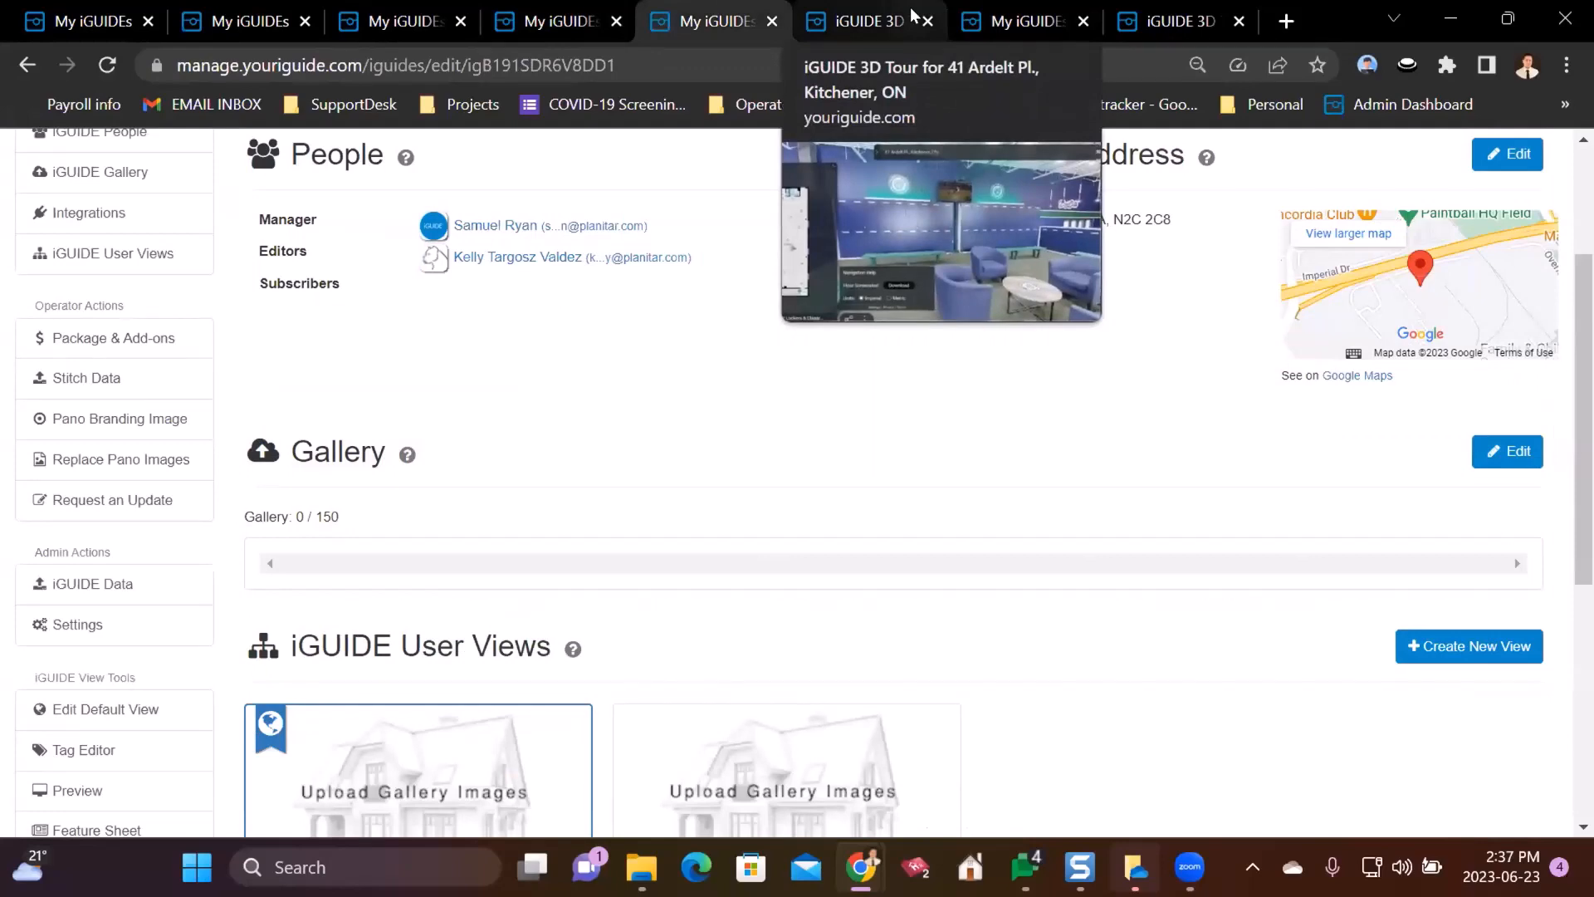
pyautogui.click(508, 8)
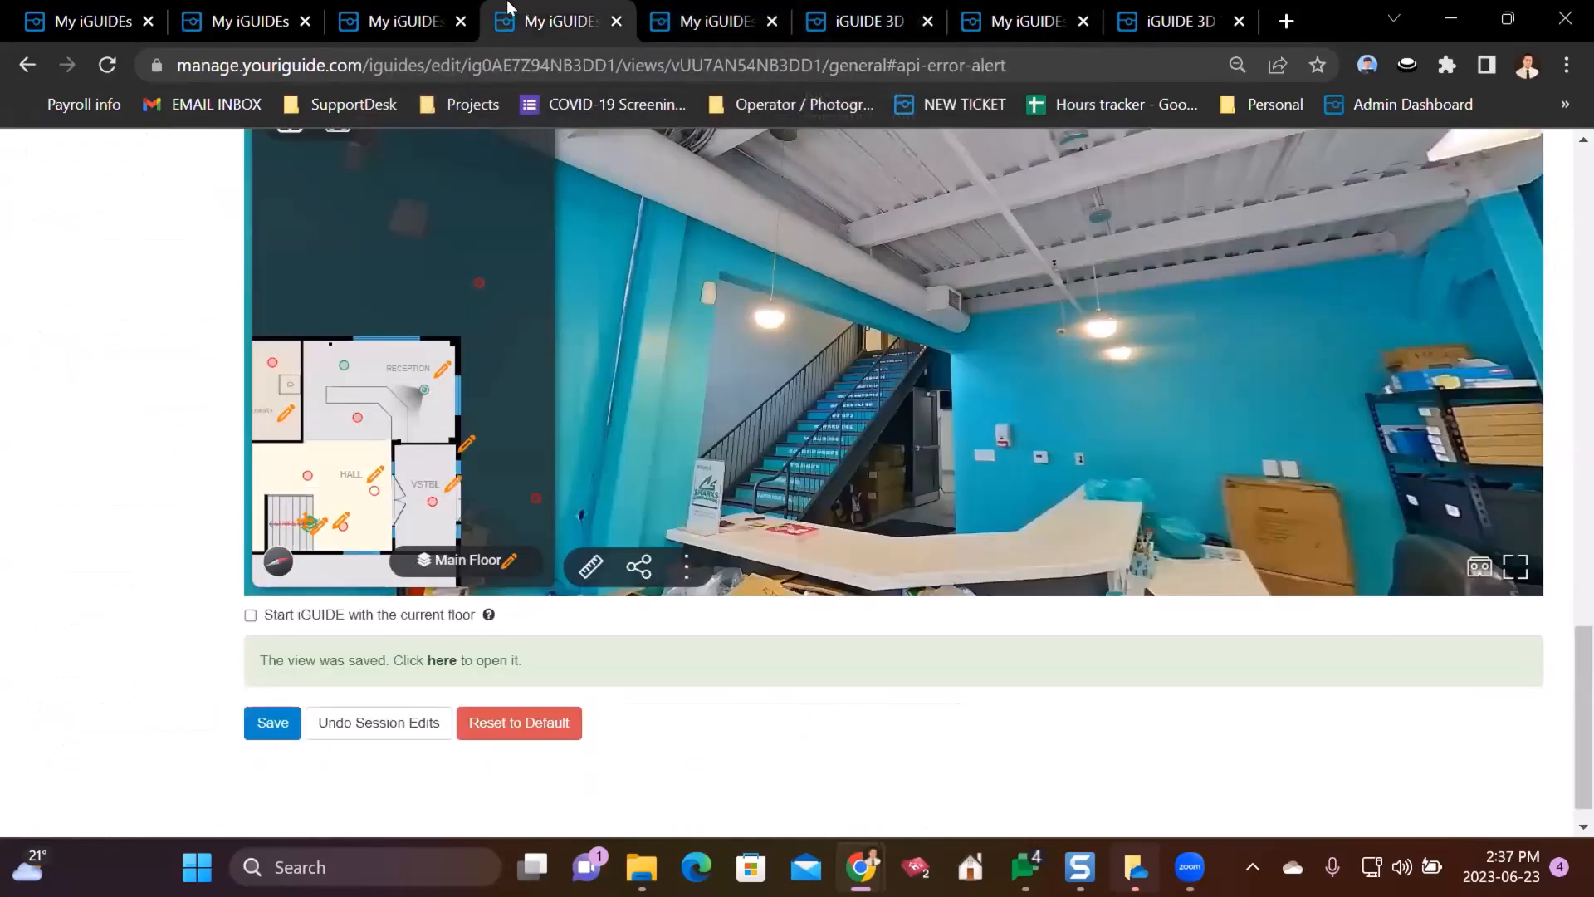
pyautogui.scroll(12, 88, 455)
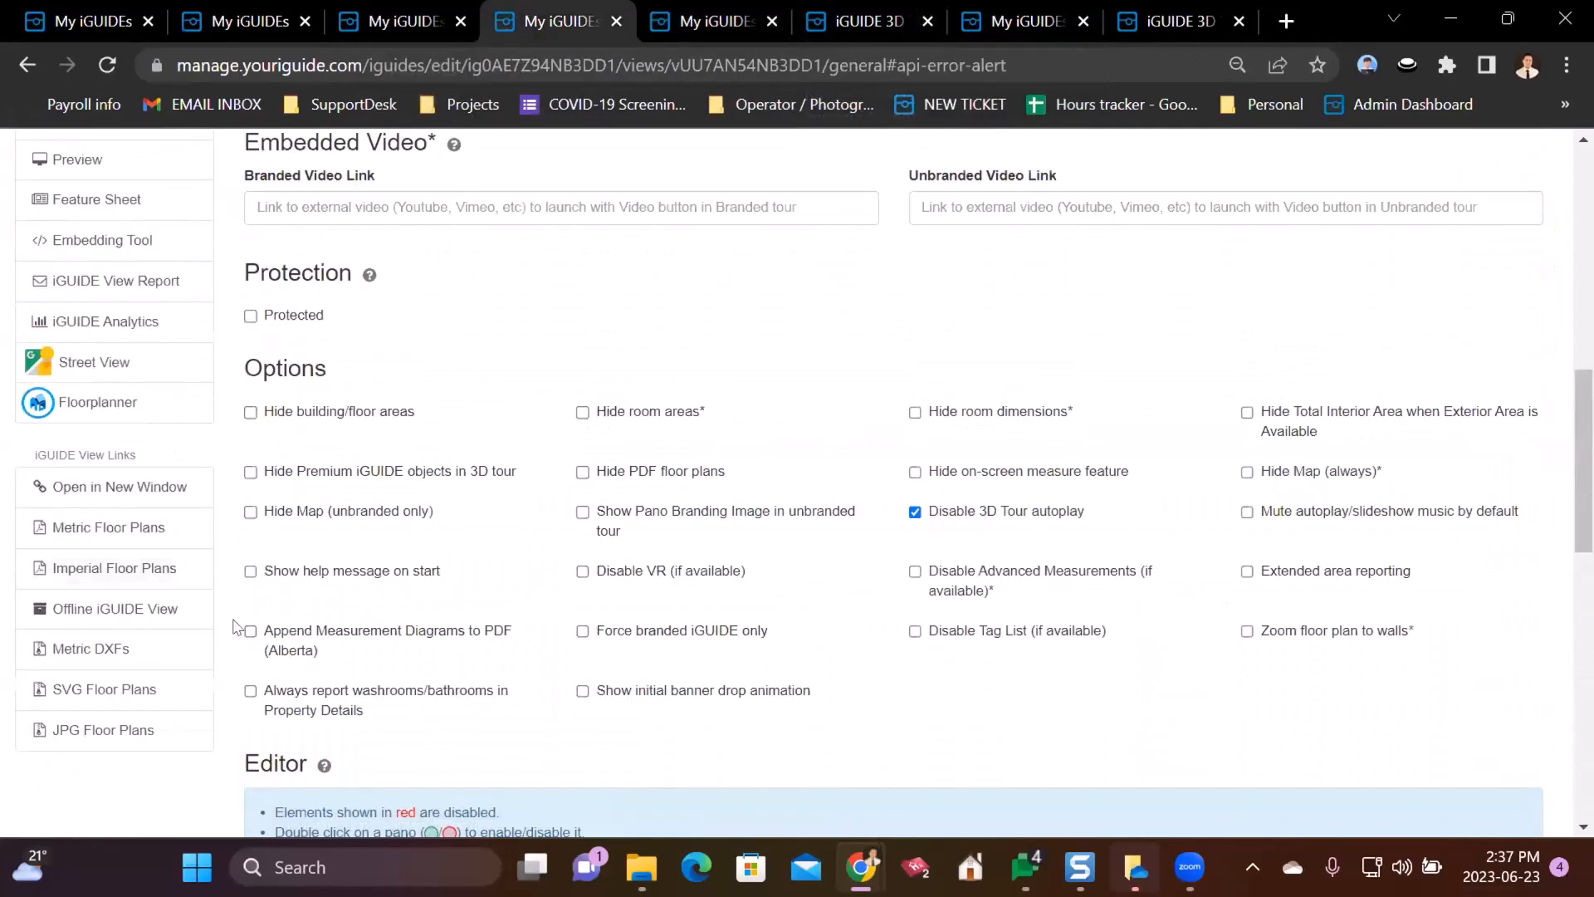
pyautogui.scroll(1, 142, 463)
pyautogui.scroll(1, 145, 727)
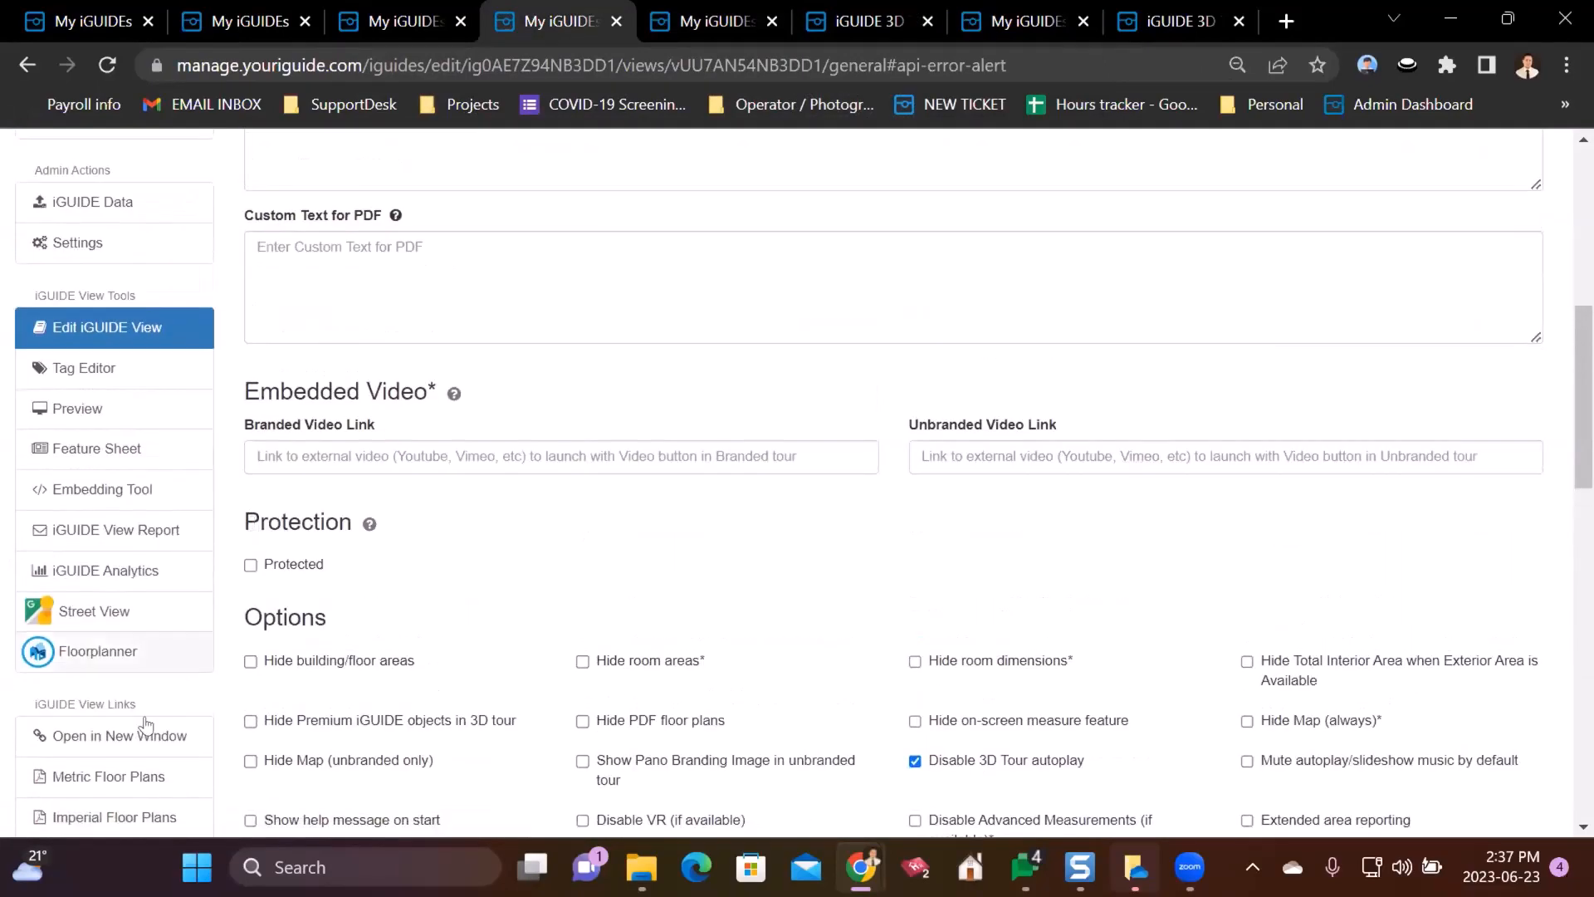
pyautogui.scroll(3, 277, 624)
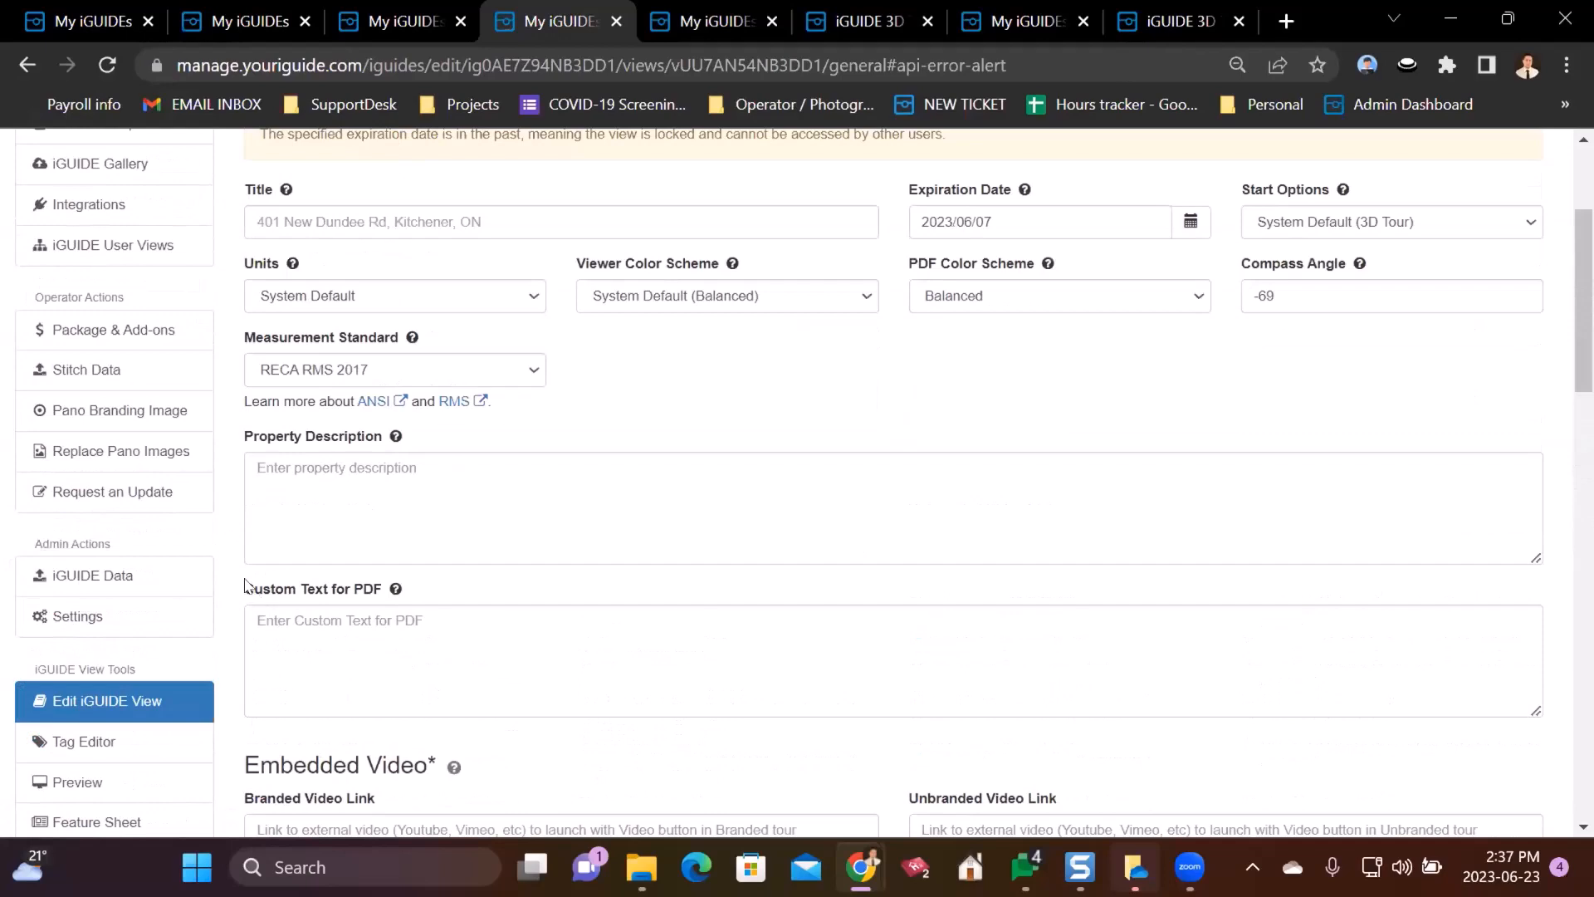
pyautogui.scroll(2, 133, 460)
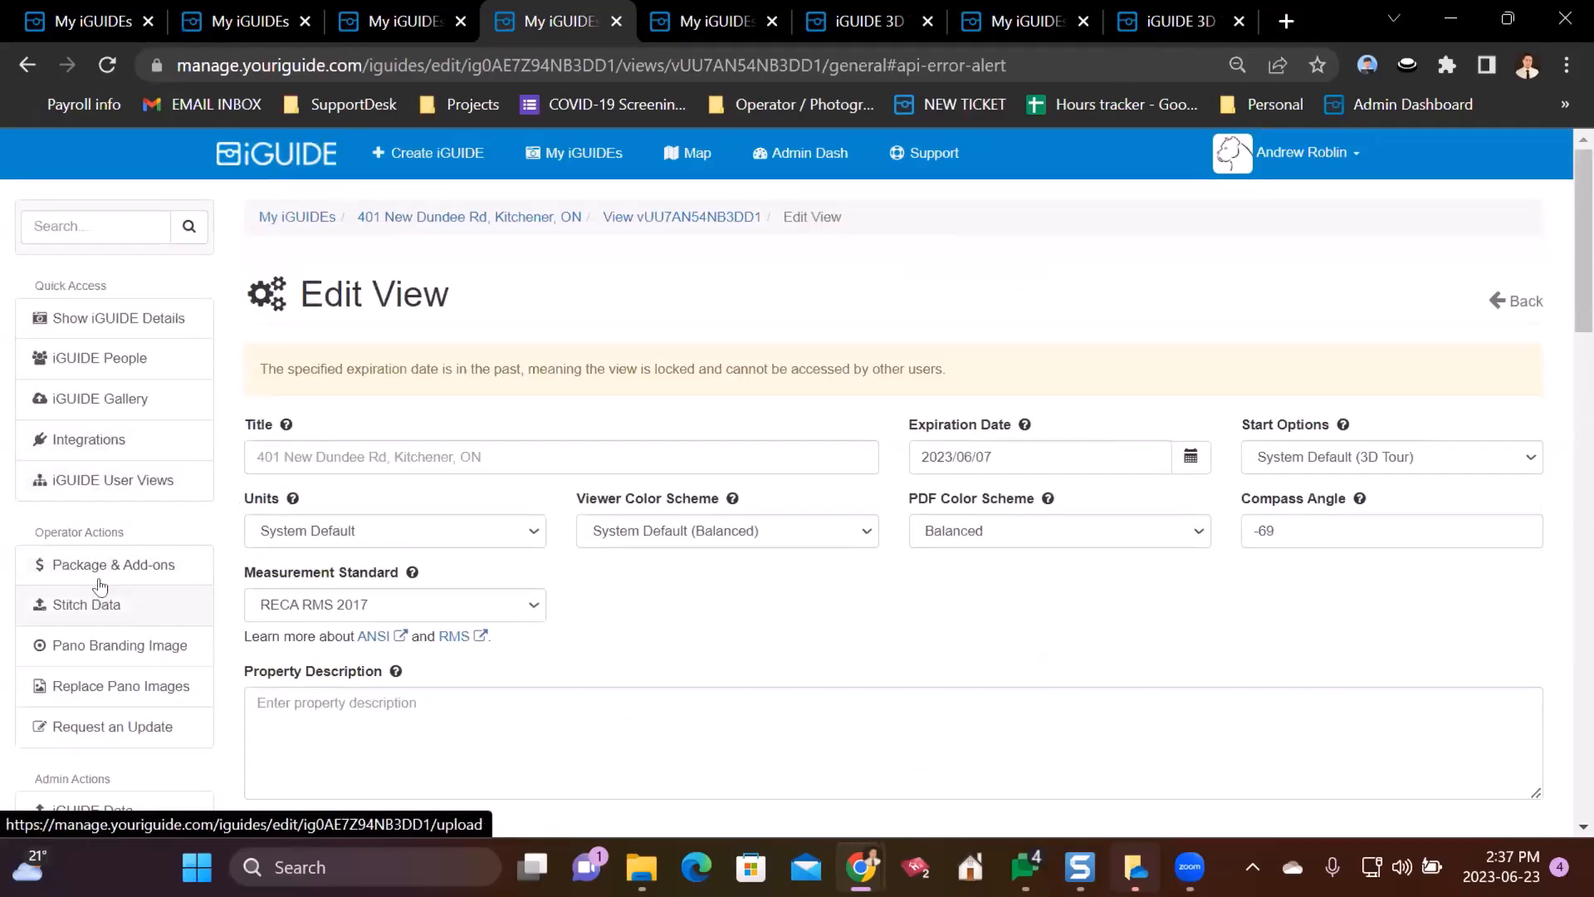
pyautogui.scroll(-5, 222, 526)
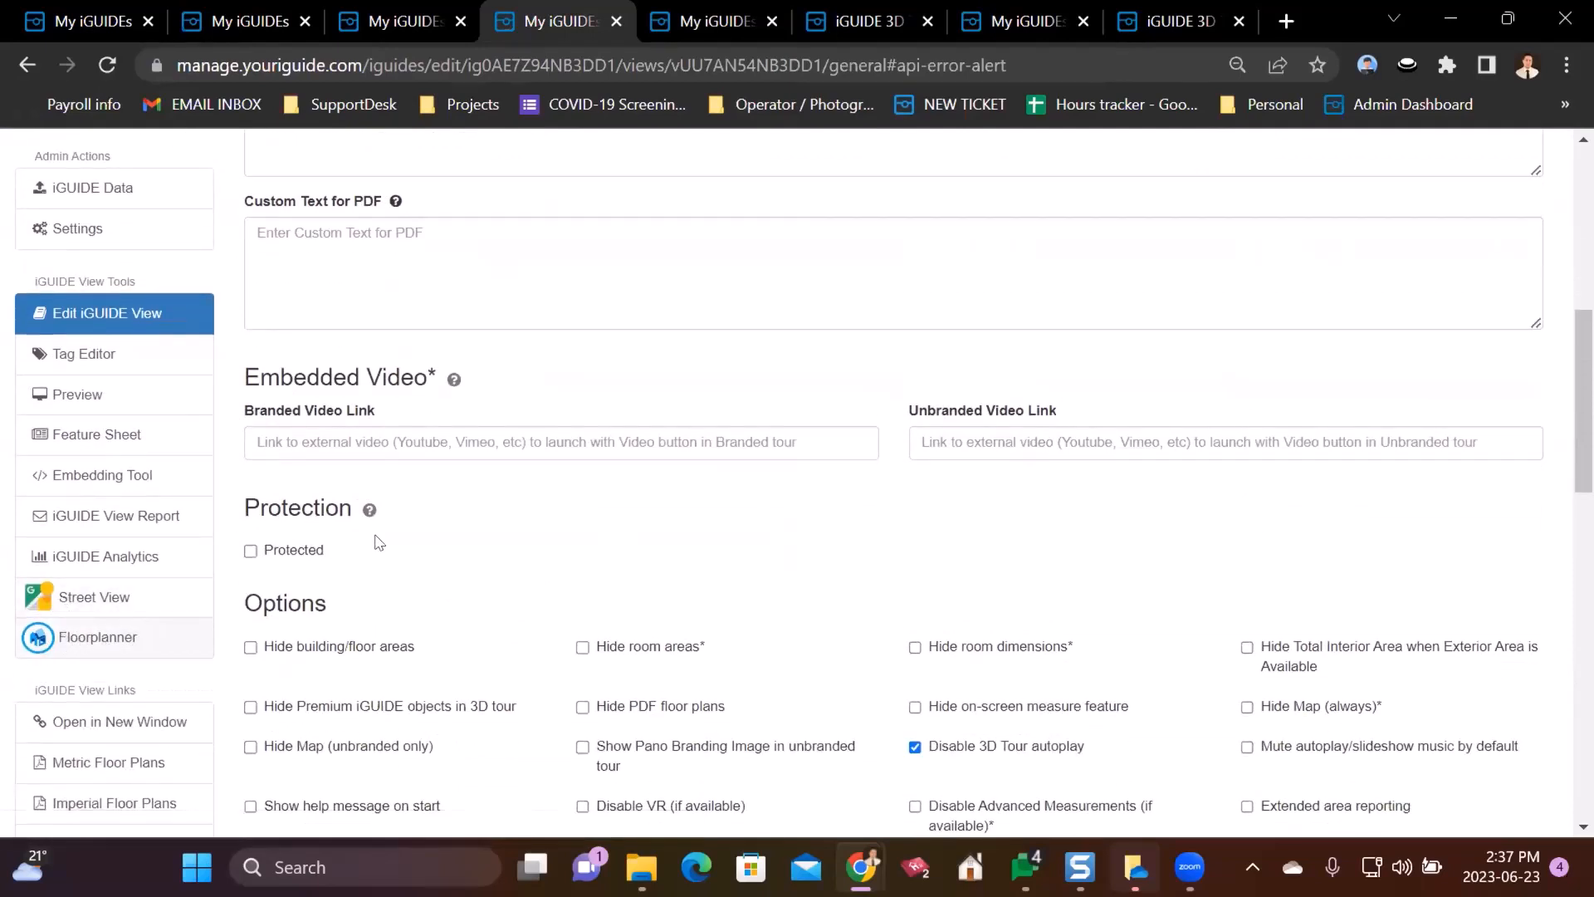
pyautogui.scroll(2, 395, 584)
pyautogui.scroll(5, 406, 582)
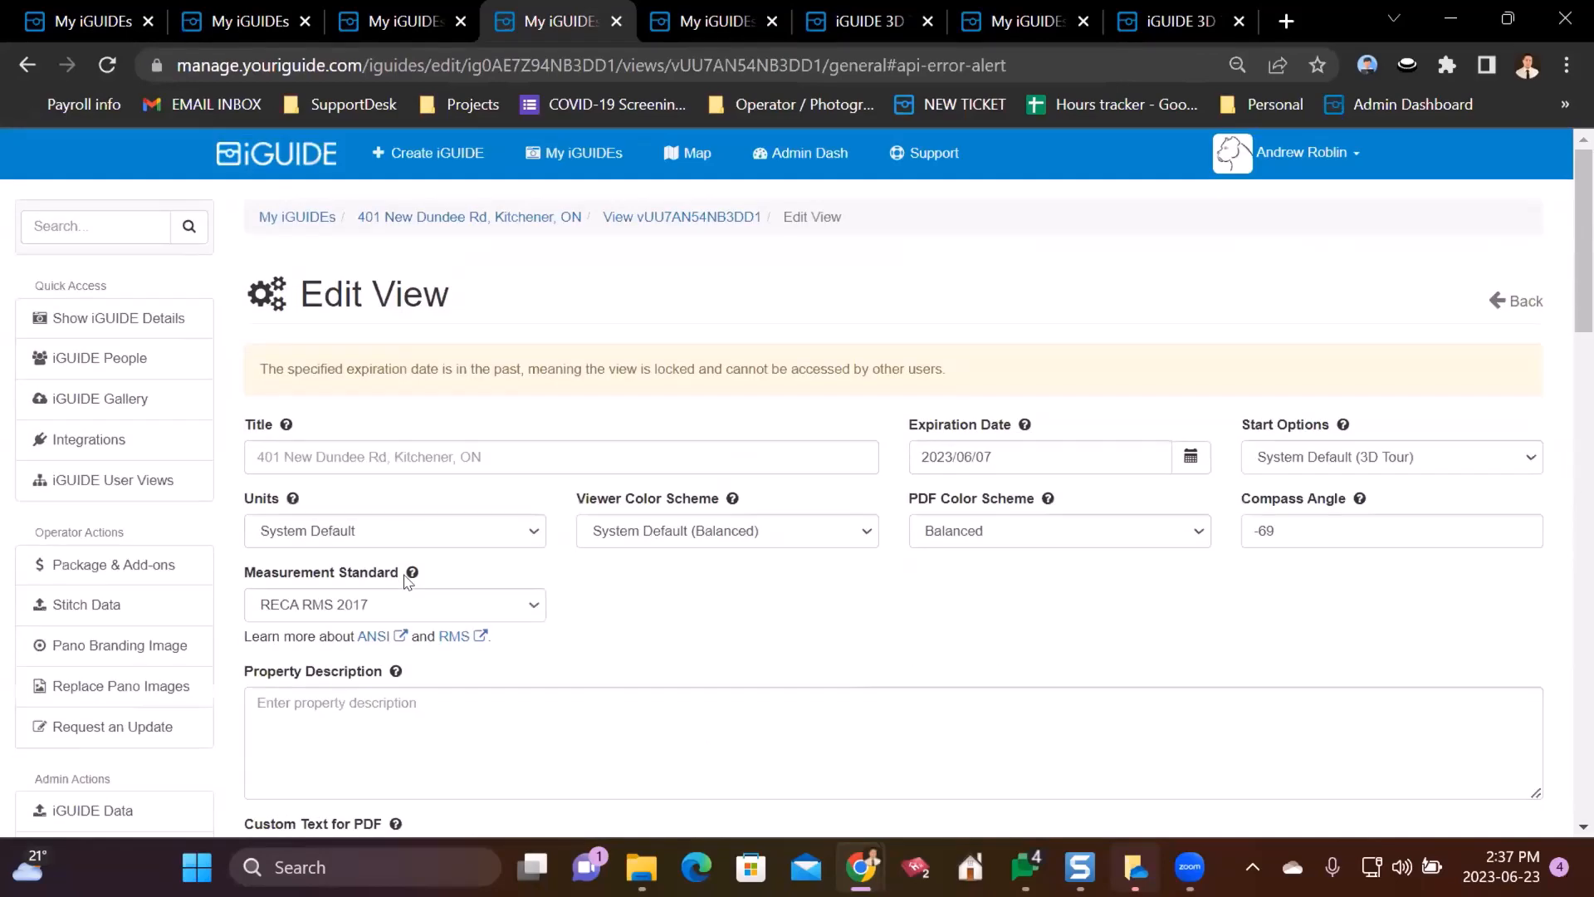
pyautogui.scroll(-7, 424, 606)
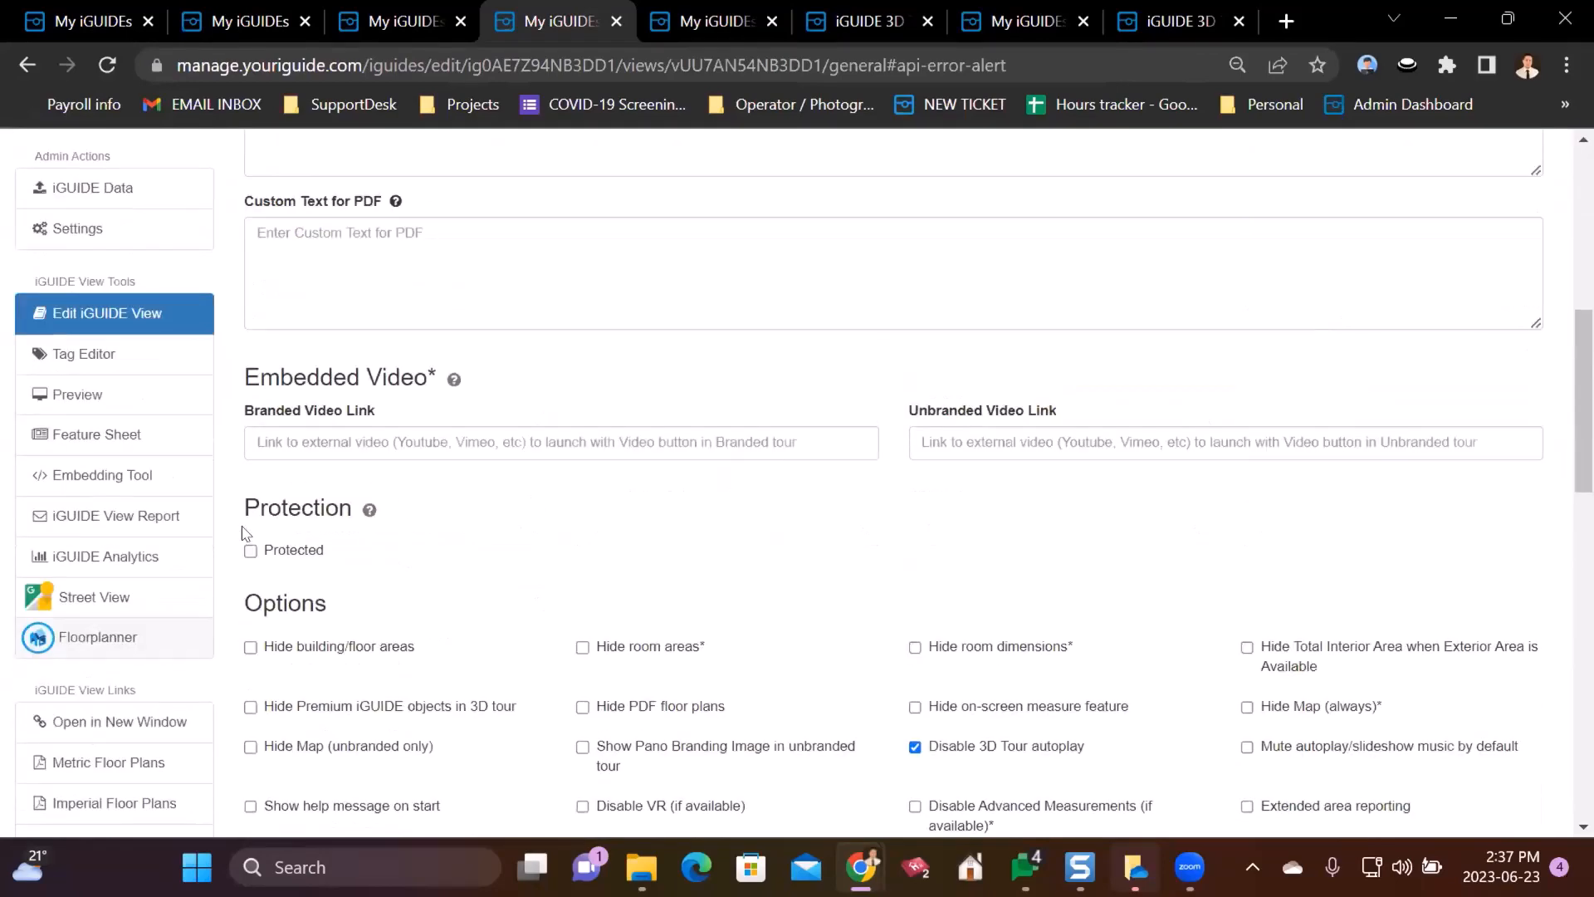
pyautogui.click(106, 637)
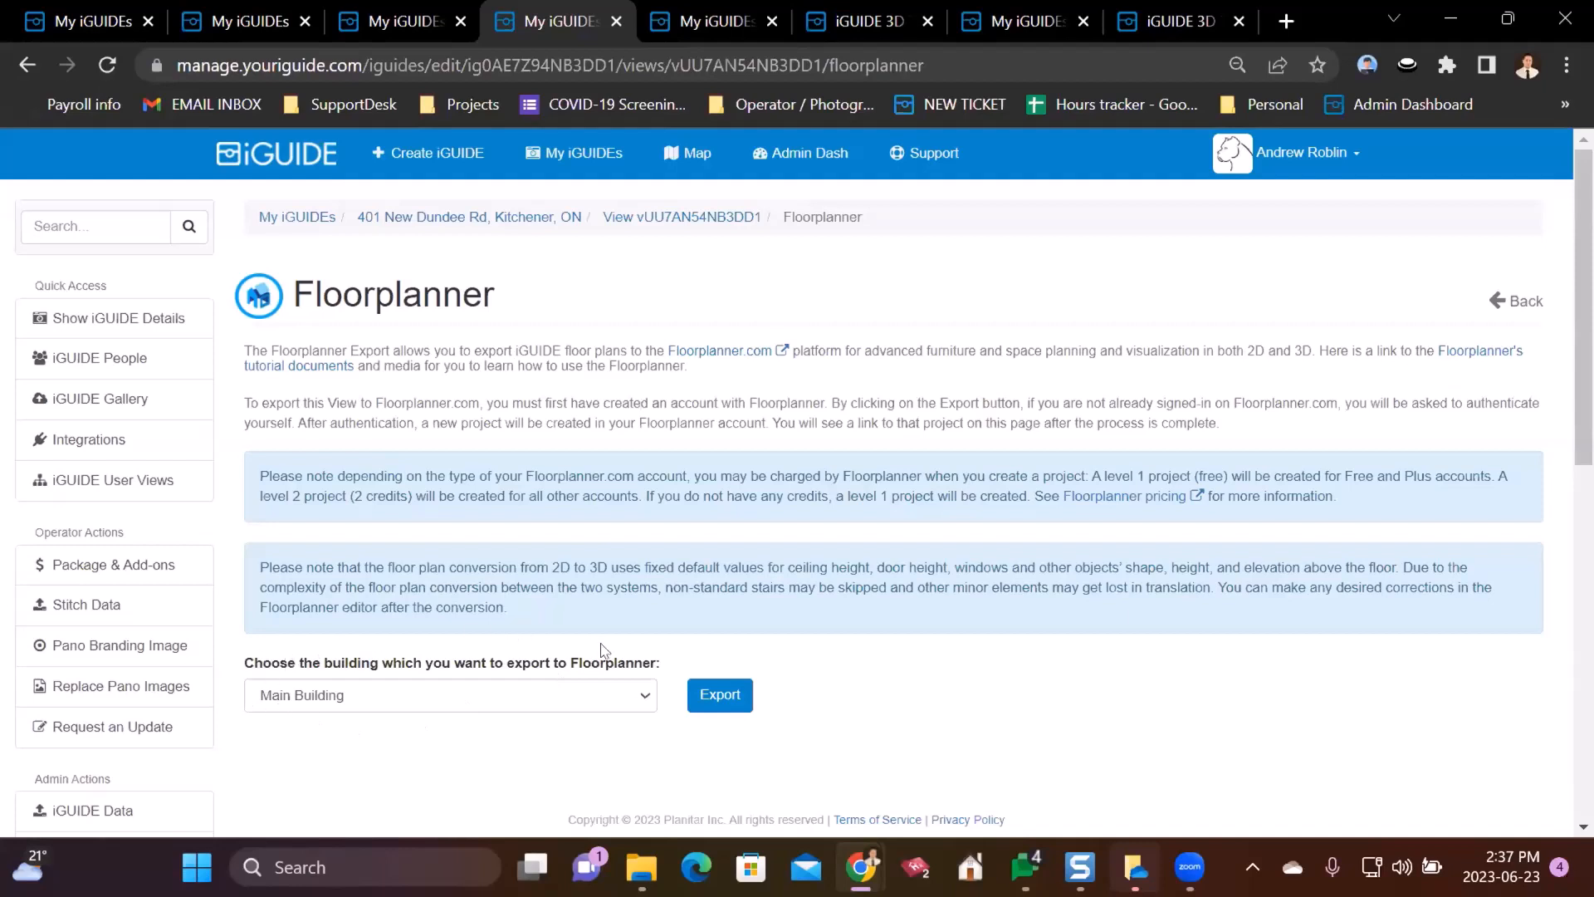
# - Export Main Building to Floorplanner and confirm the export
pyautogui.click(523, 704)
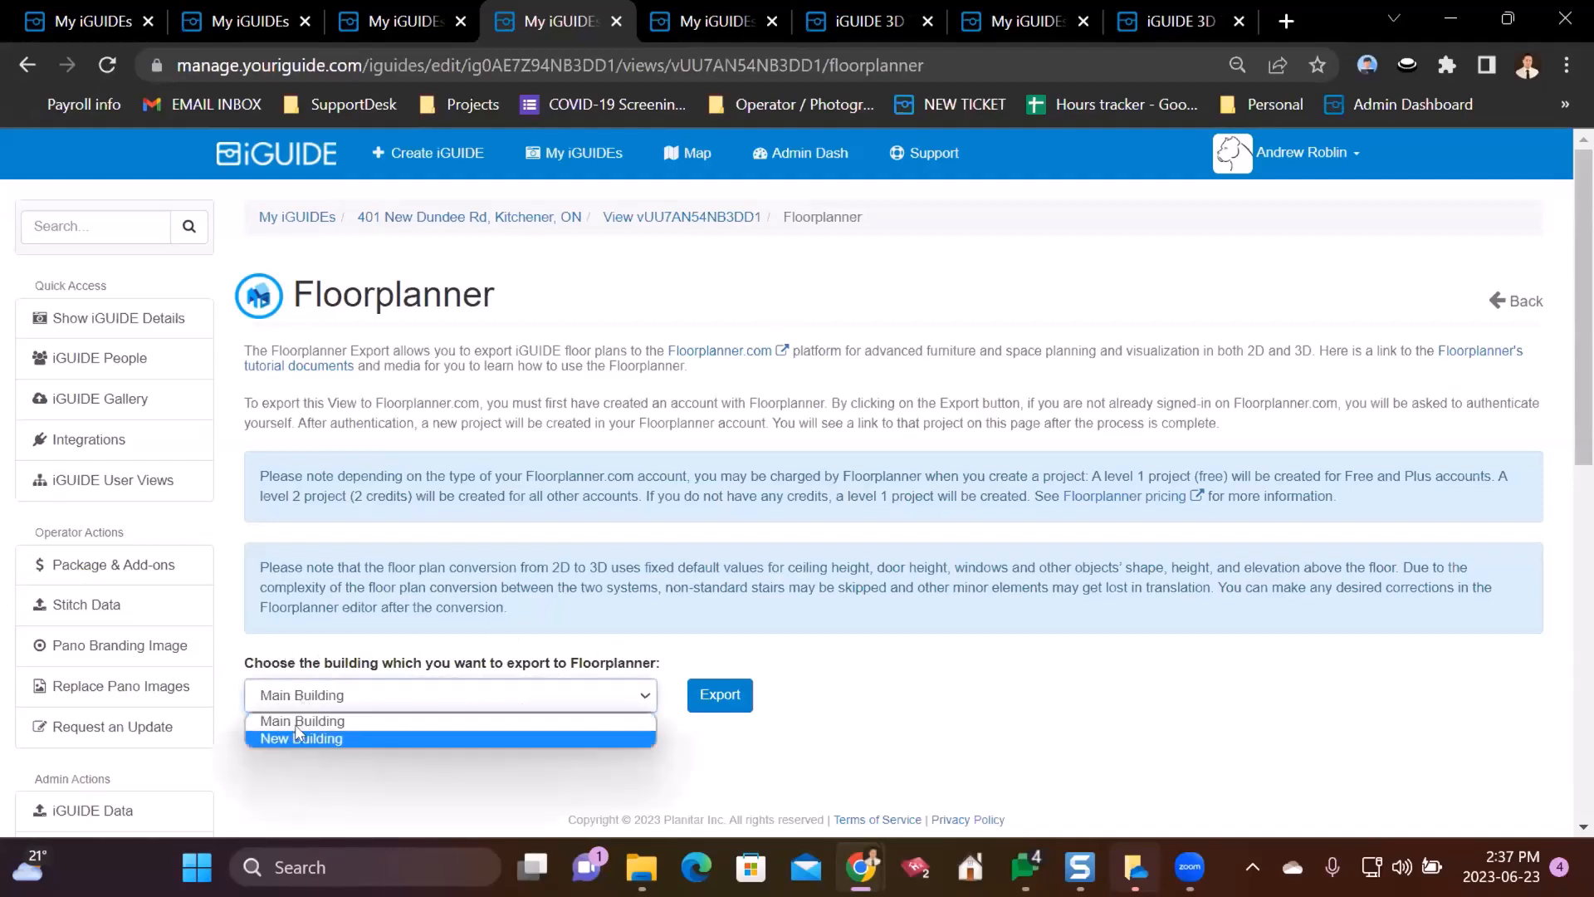
pyautogui.click(441, 686)
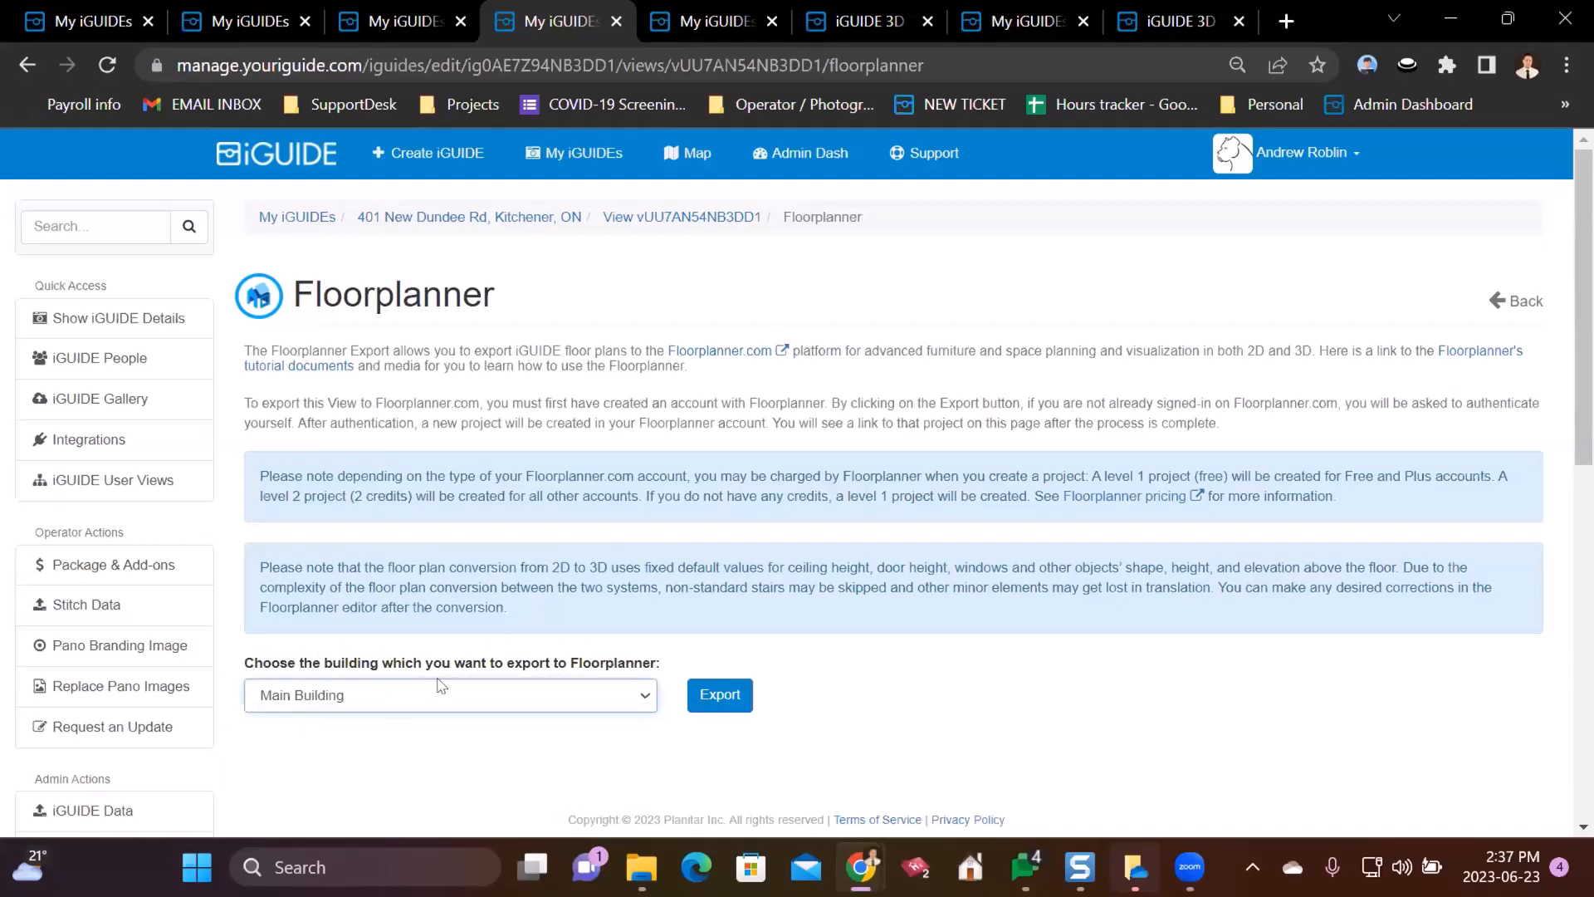
pyautogui.click(741, 698)
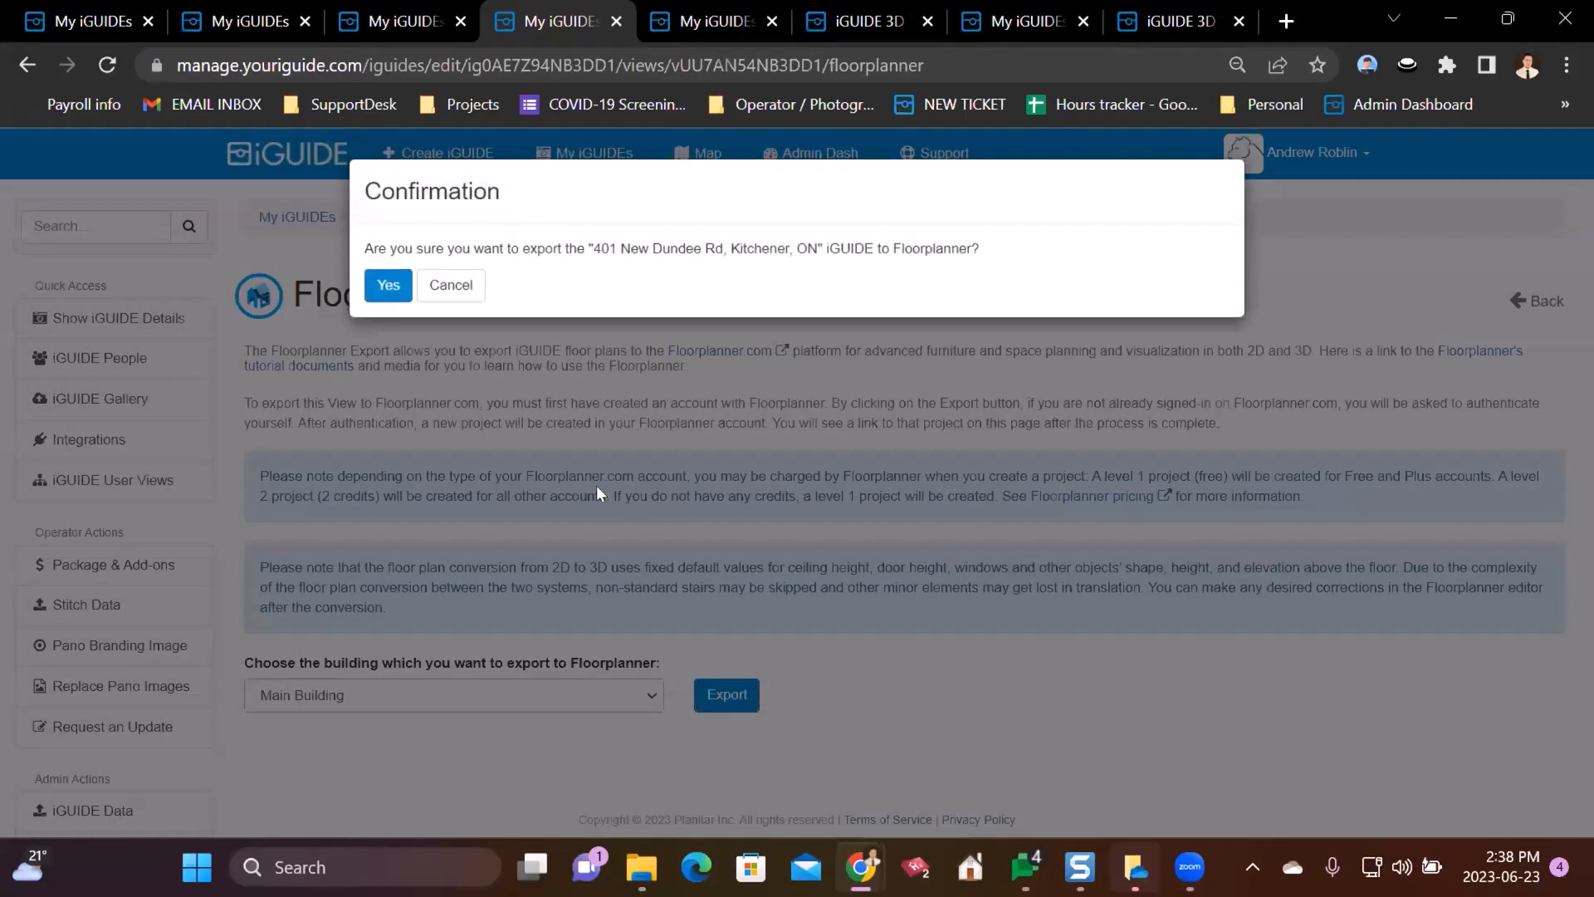
pyautogui.click(373, 297)
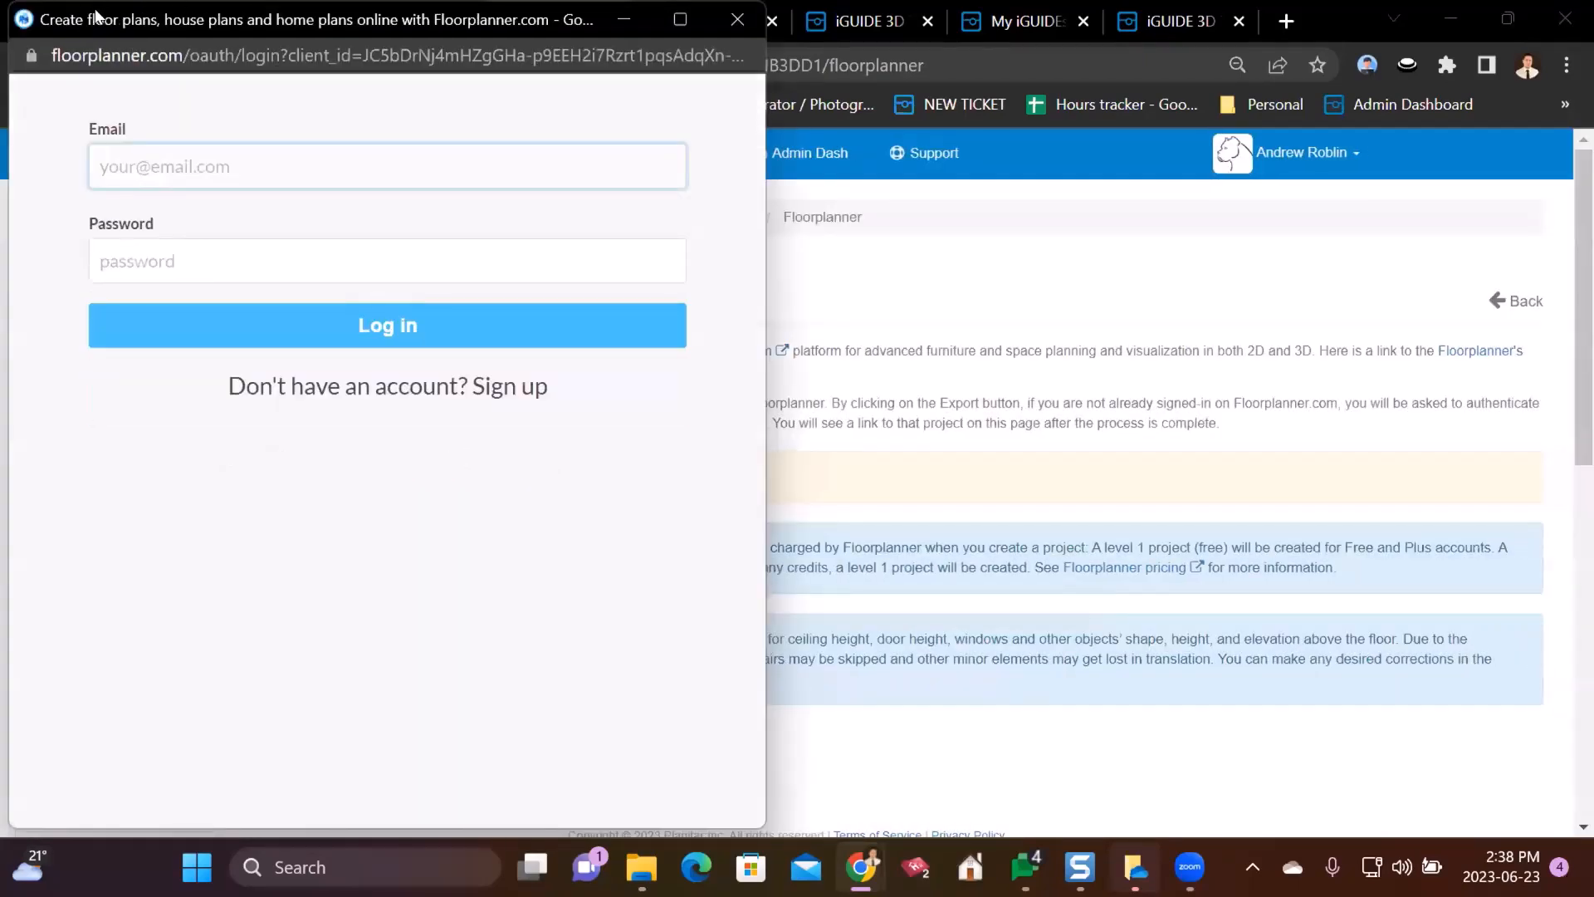
# - Dismiss the Floorplanner login window without signing in, then open and close a new browser tab
pyautogui.moveTo(96, 17); pyautogui.dragTo(333, 398)
pyautogui.click(974, 410)
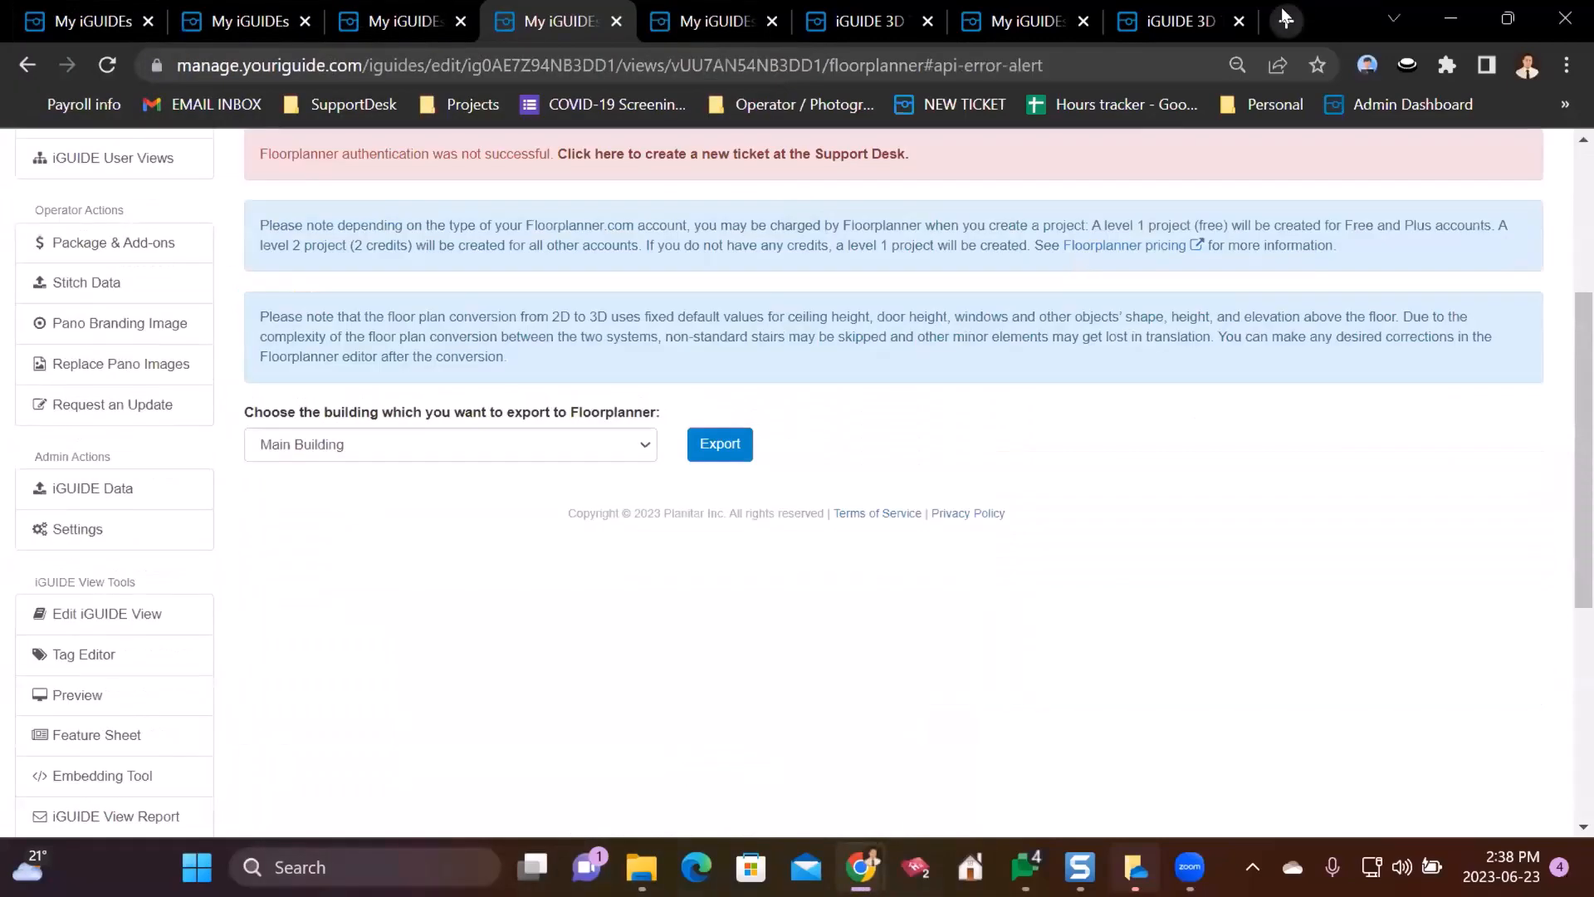
pyautogui.click(1285, 20)
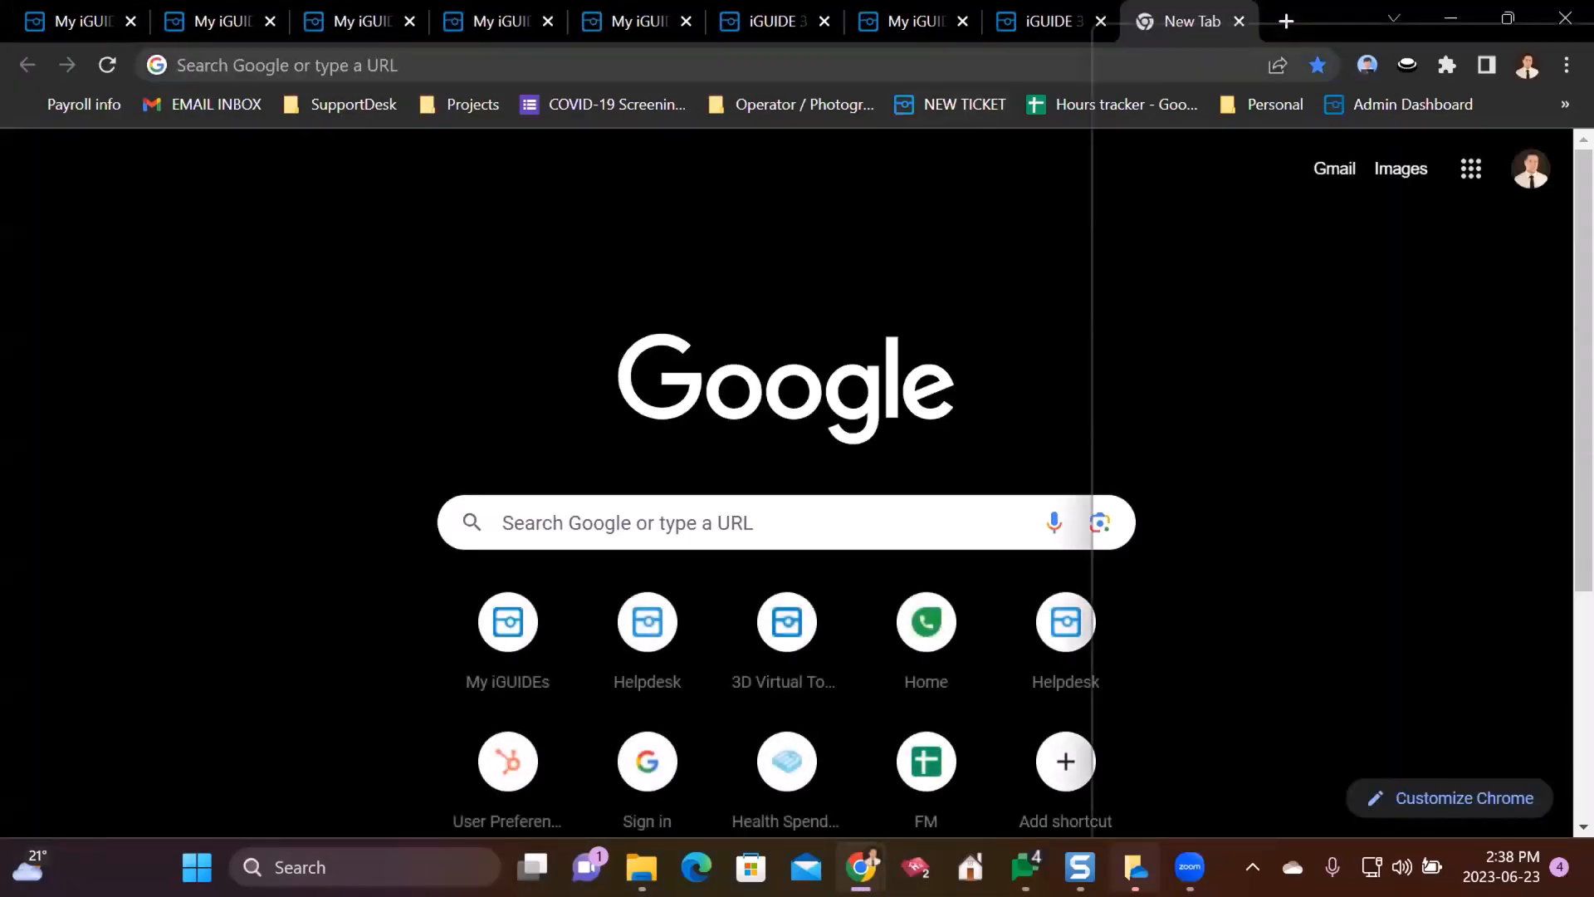
pyautogui.hotkey('ctrl', 'w')
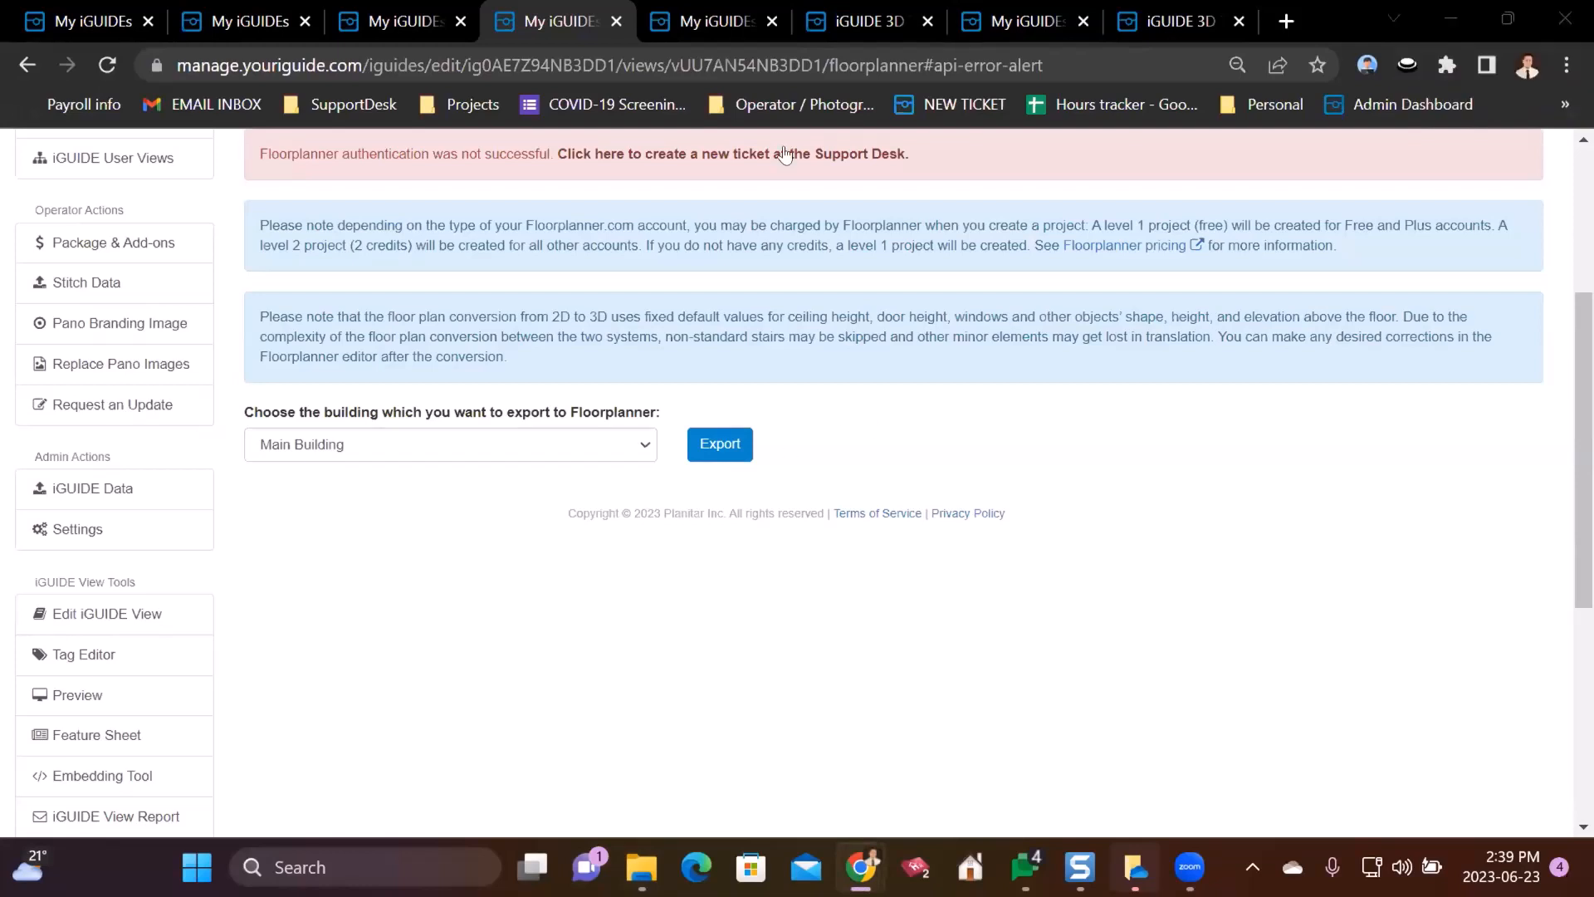
# - Flip through the open iGUIDE tabs and return to the Floorplanner export page
pyautogui.click(1213, 17)
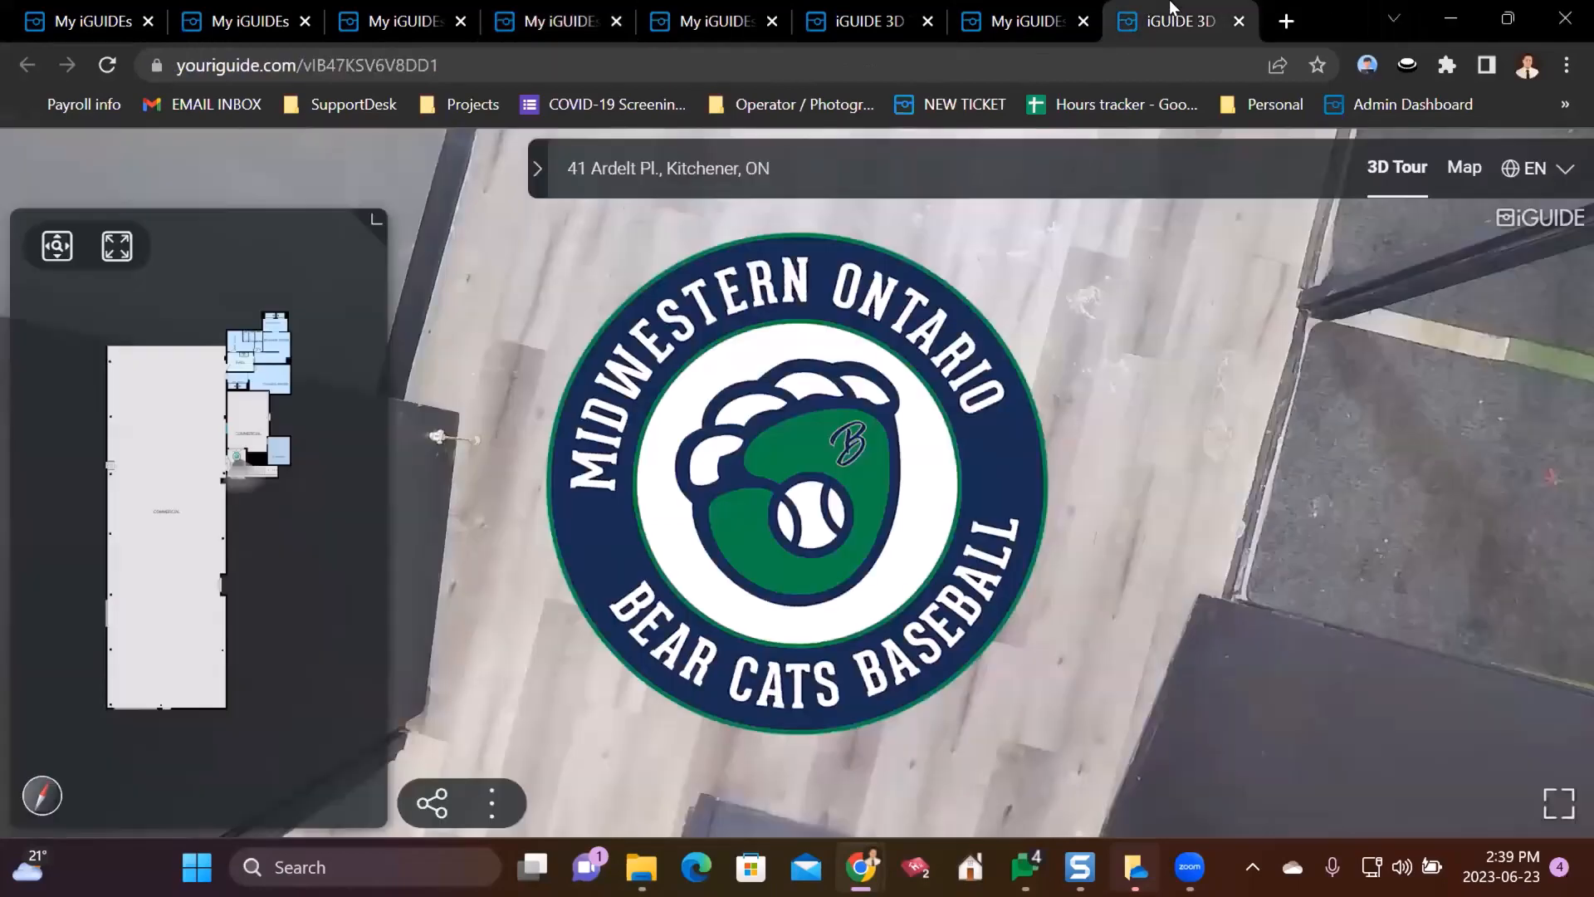
pyautogui.click(1002, 11)
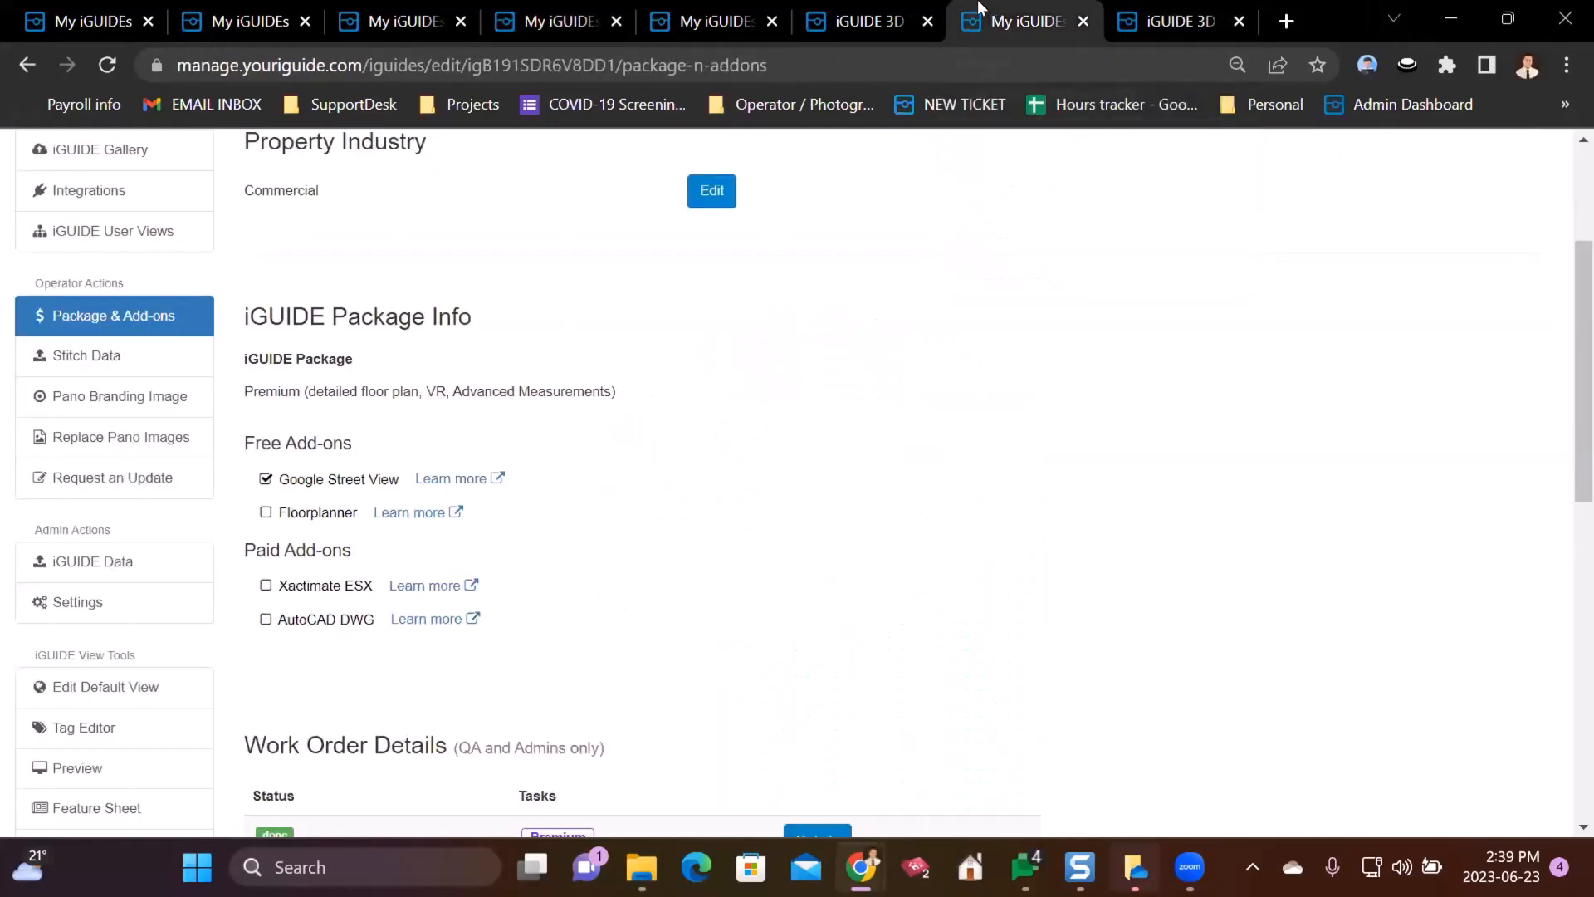
pyautogui.click(828, 12)
pyautogui.click(714, 12)
pyautogui.click(473, 11)
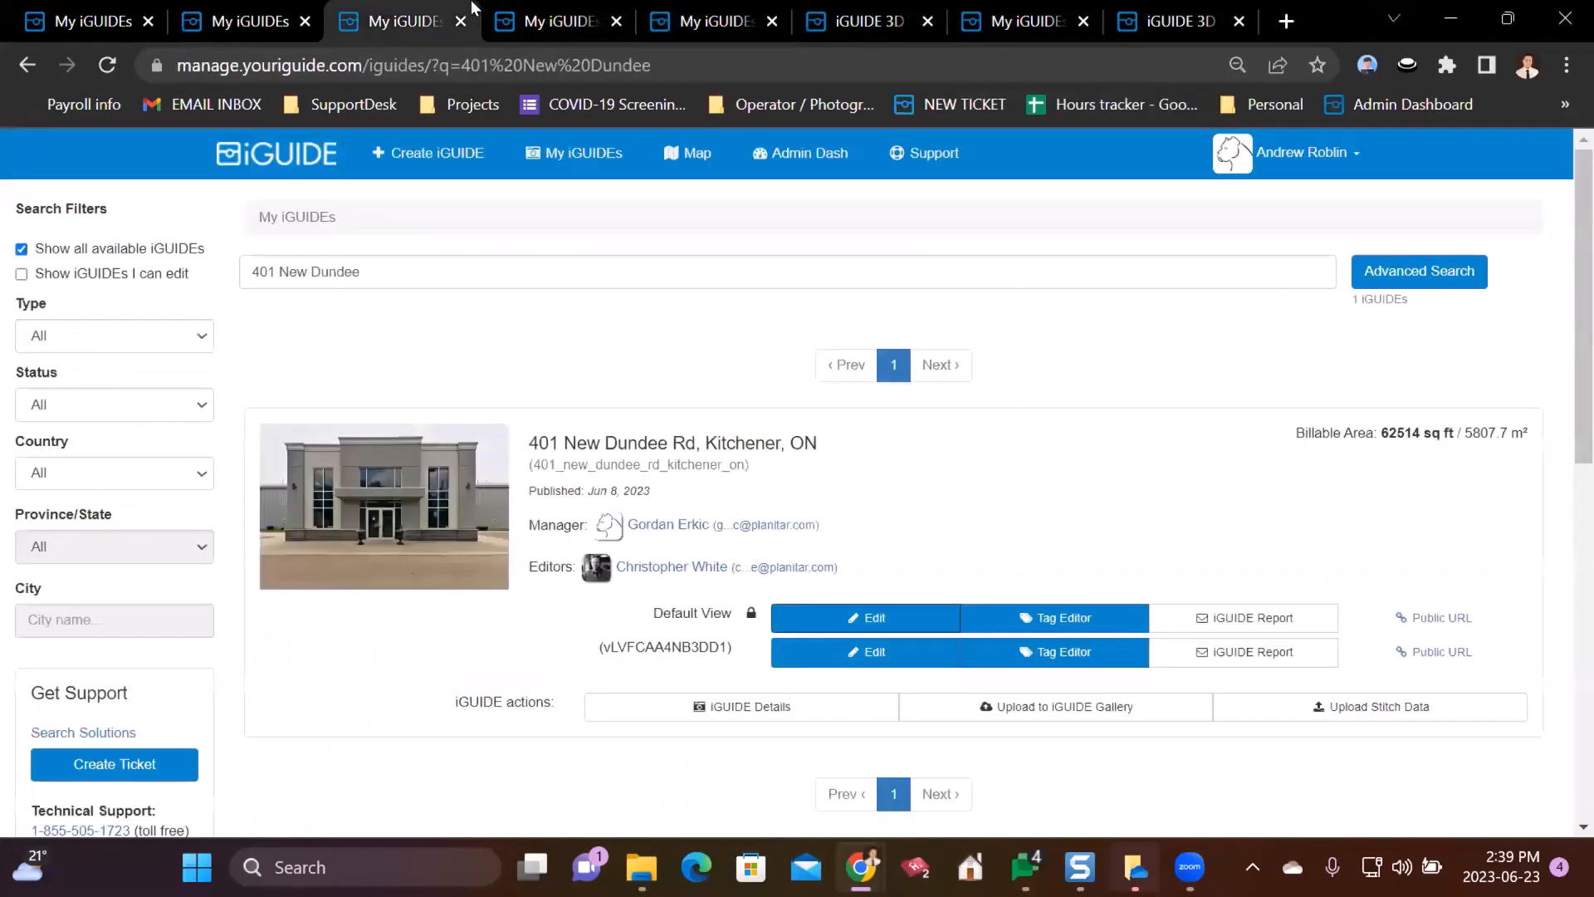
pyautogui.click(523, 10)
# - Export Main Building to Floorplanner, confirm with Yes, and check the project-created banner
pyautogui.click(721, 444)
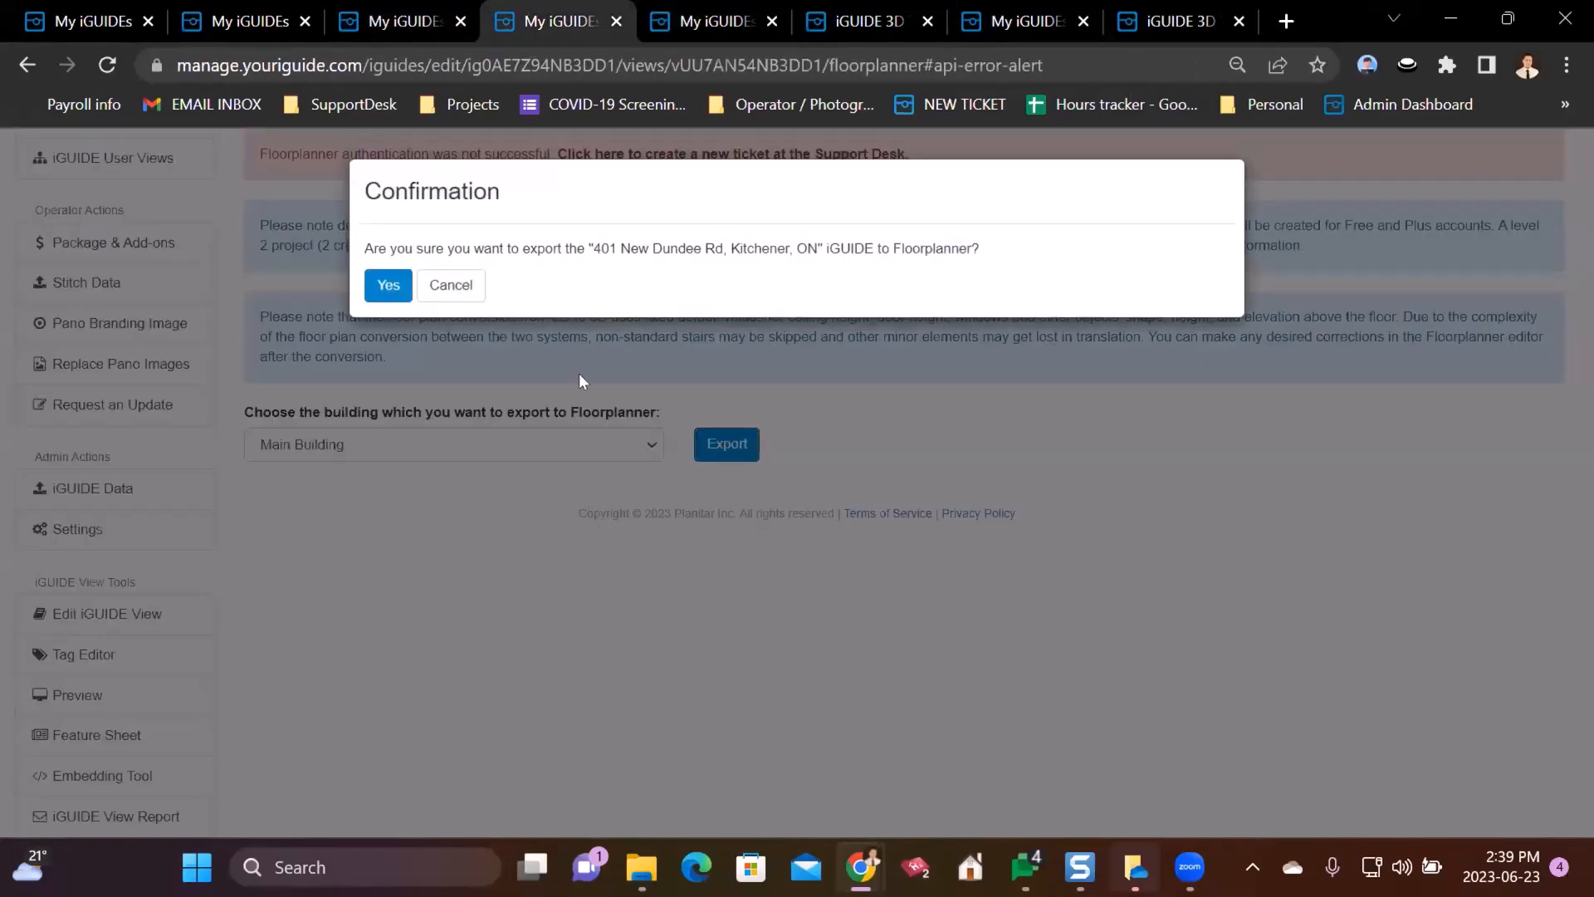
pyautogui.click(387, 286)
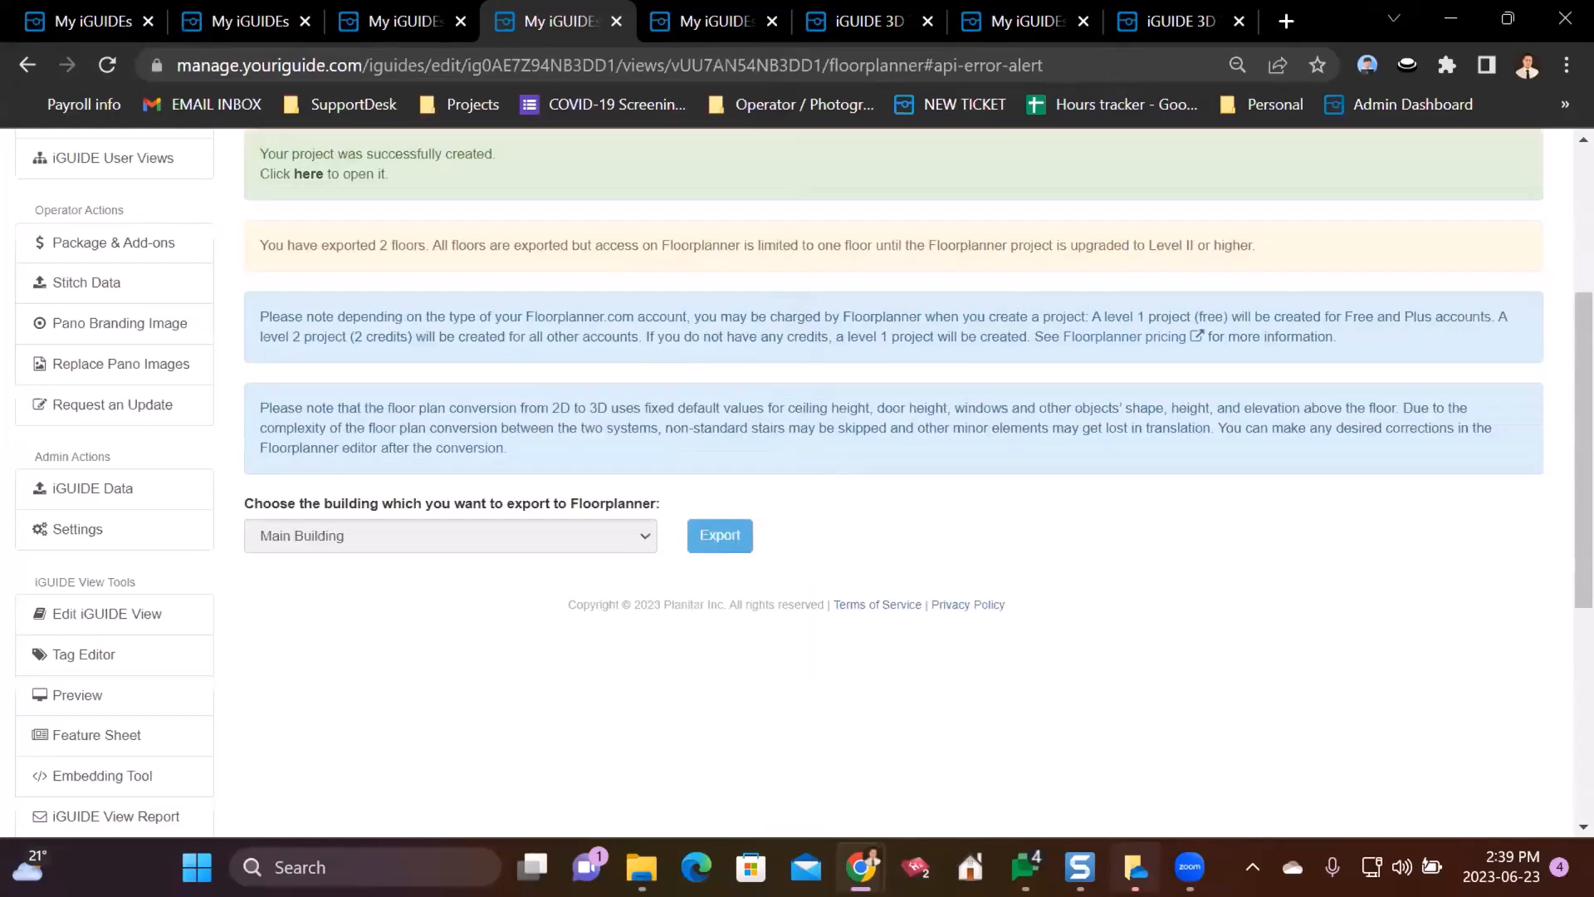
pyautogui.scroll(1, 528, 243)
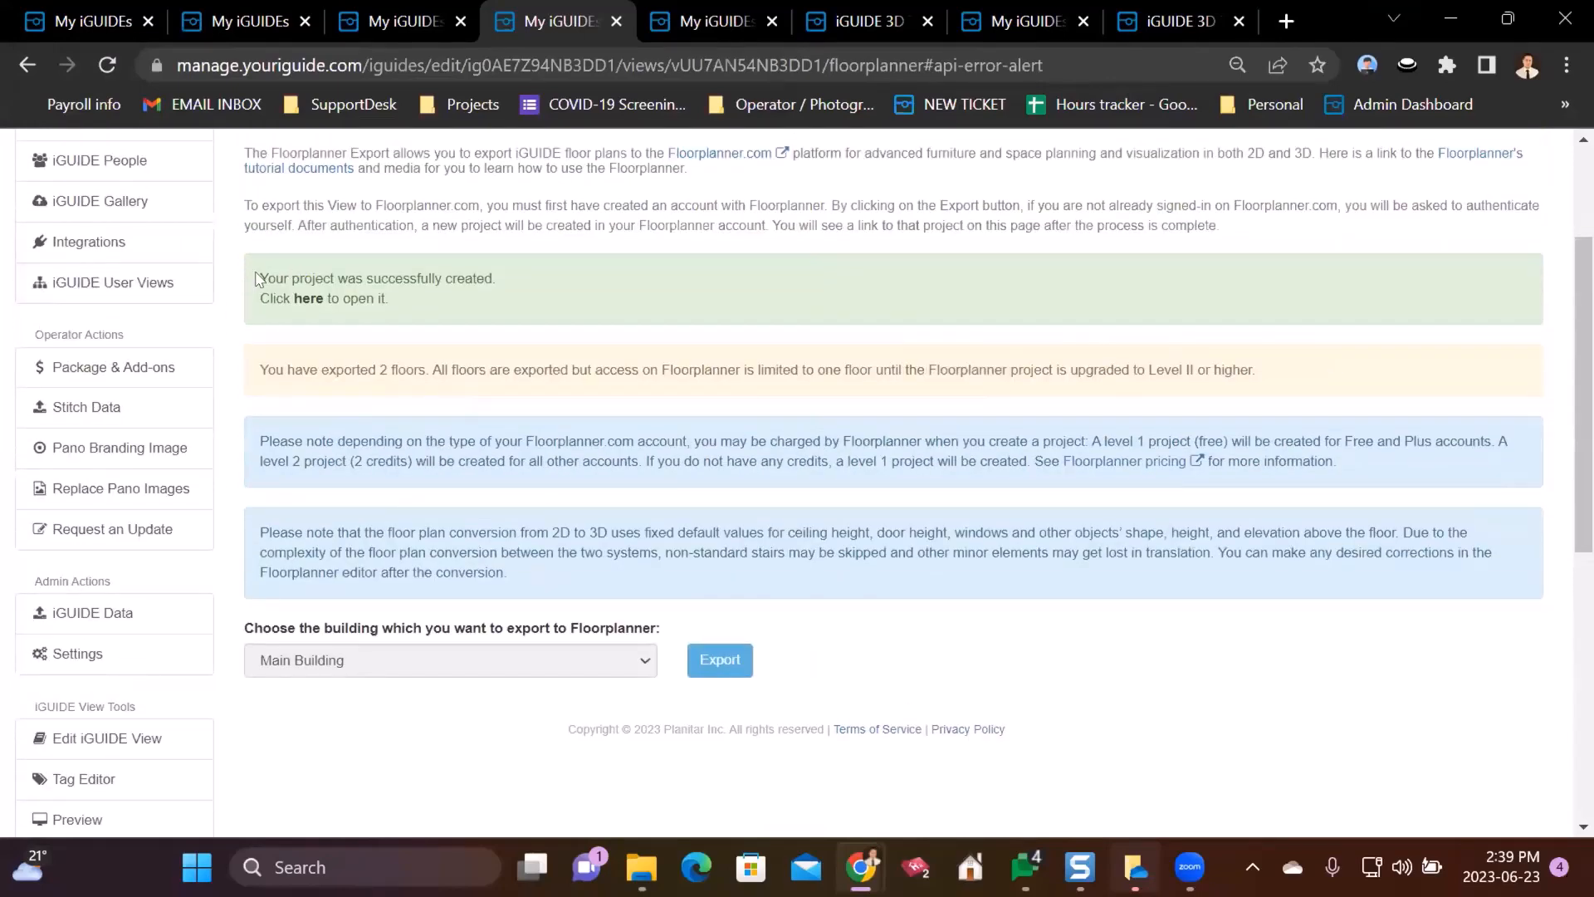
pyautogui.moveTo(292, 279); pyautogui.dragTo(495, 280)
pyautogui.click(390, 299)
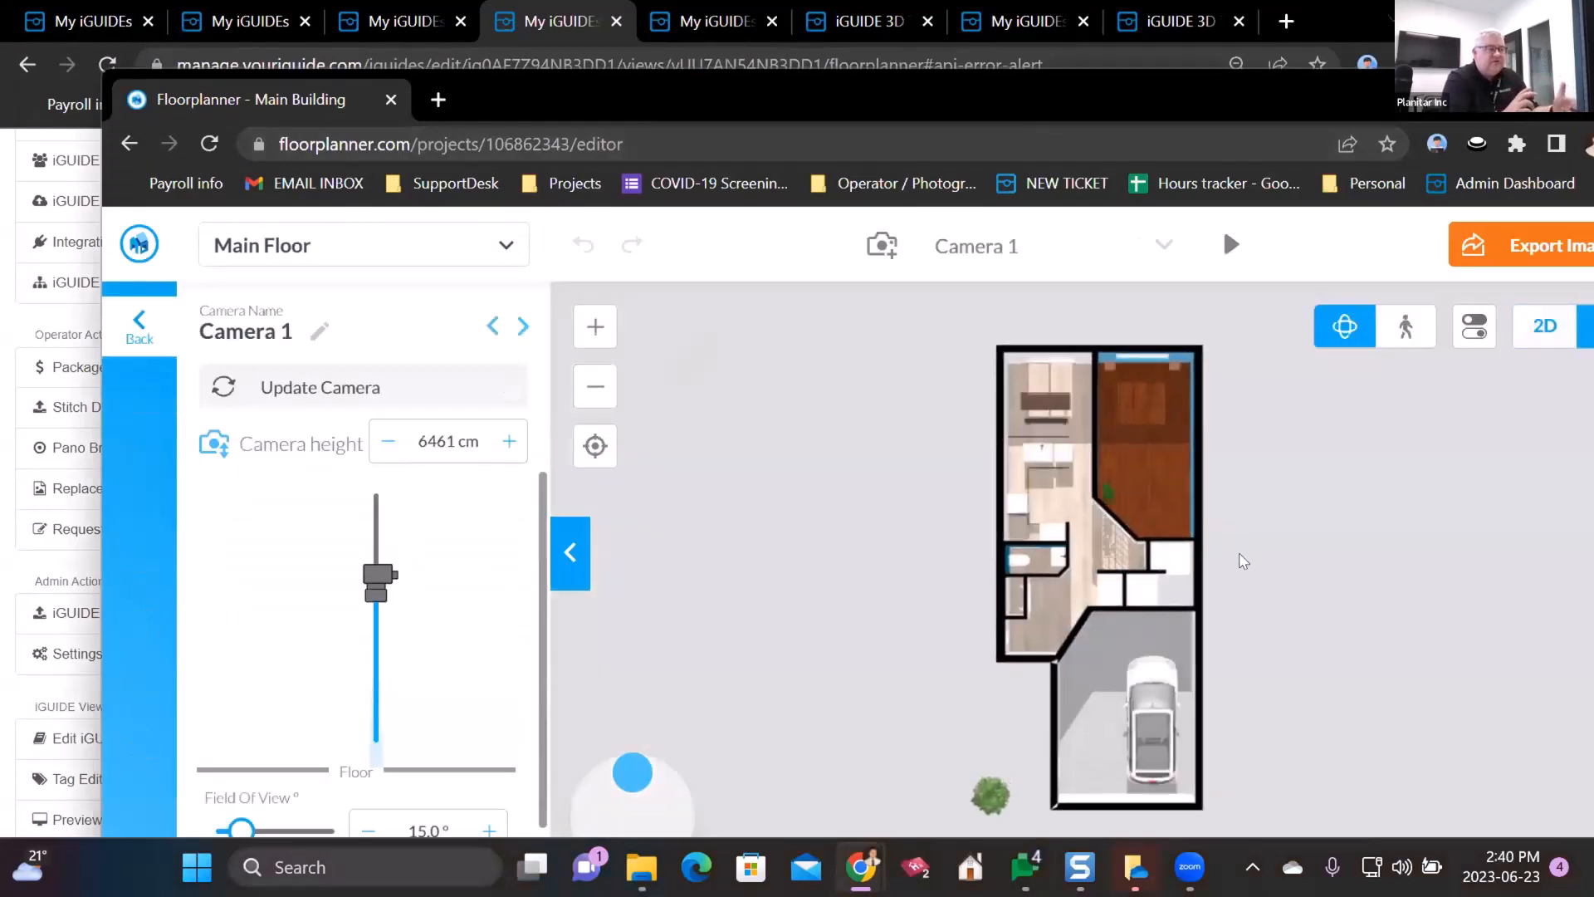
# - Orbit and lower the Camera 1 3D view of Main Building, then return to the 2D plan
pyautogui.moveTo(1195, 518); pyautogui.dragTo(1294, 713)
pyautogui.moveTo(1370, 523); pyautogui.dragTo(1361, 531)
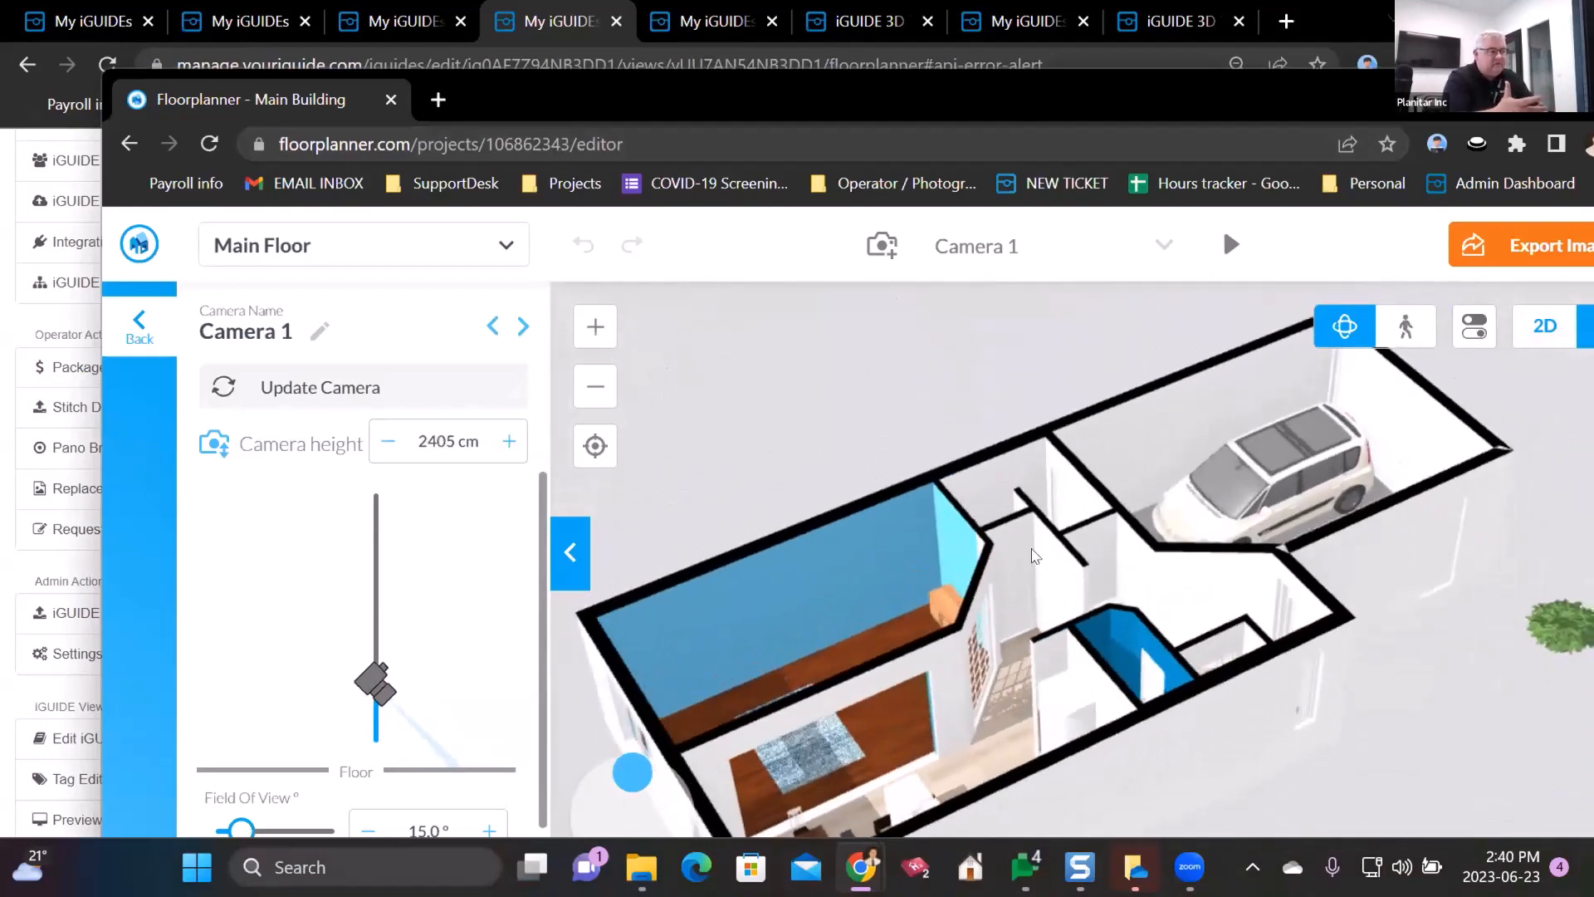
pyautogui.moveTo(906, 457); pyautogui.dragTo(681, 432)
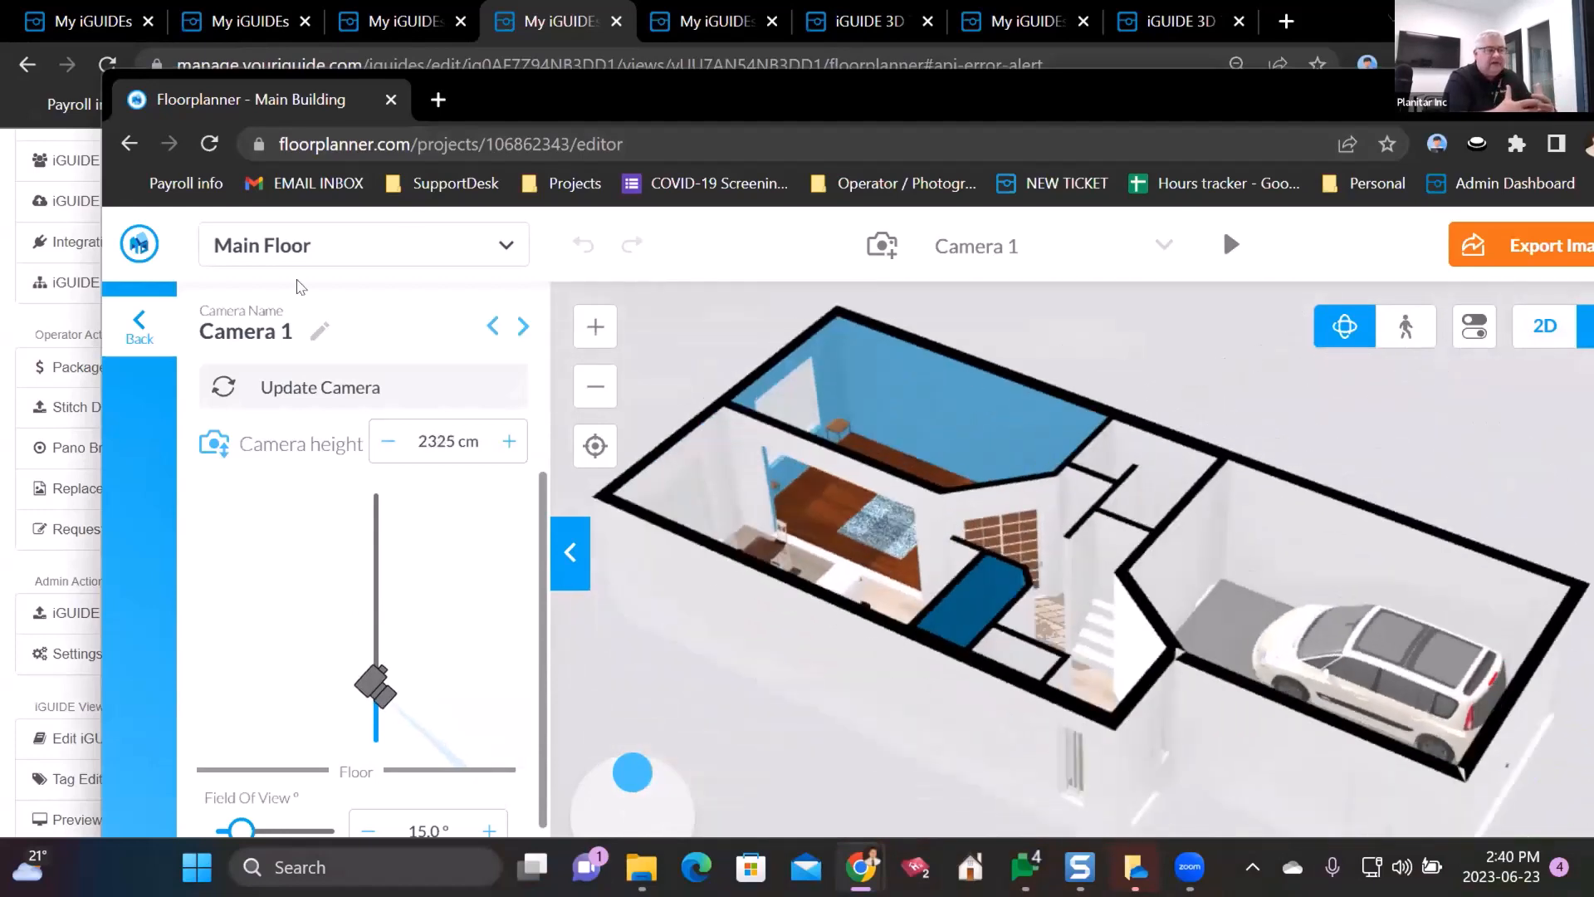
pyautogui.click(140, 328)
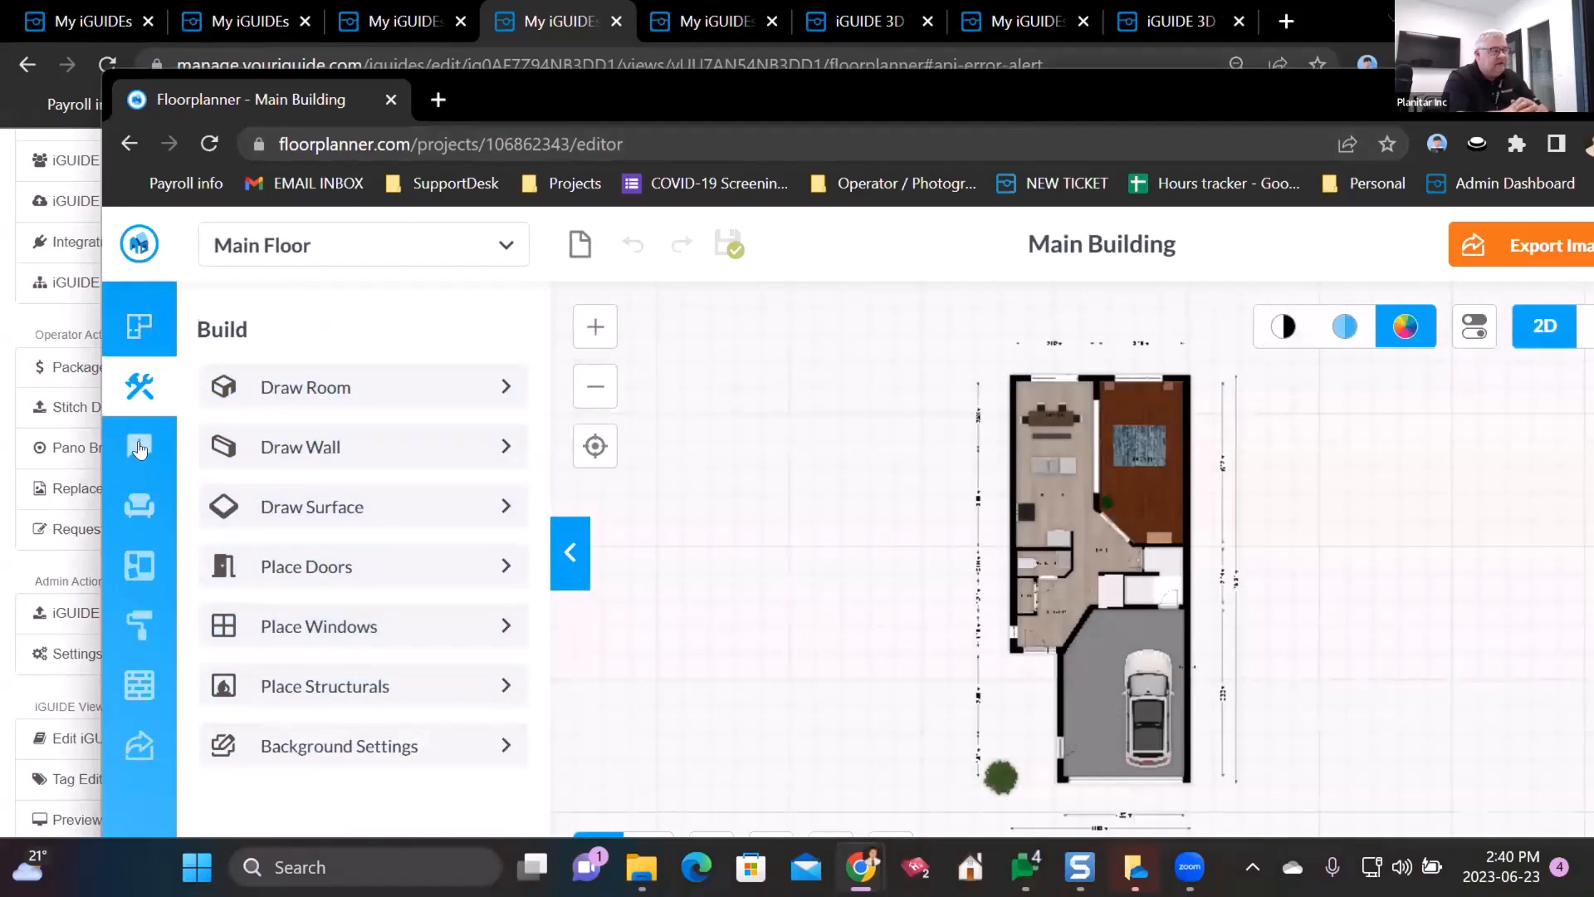
# - Browse the info, objects, styleboards, paint and wood material panels, then bring the iGUIDE export page forward
pyautogui.click(152, 461)
pyautogui.click(140, 505)
pyautogui.scroll(-5, 281, 544)
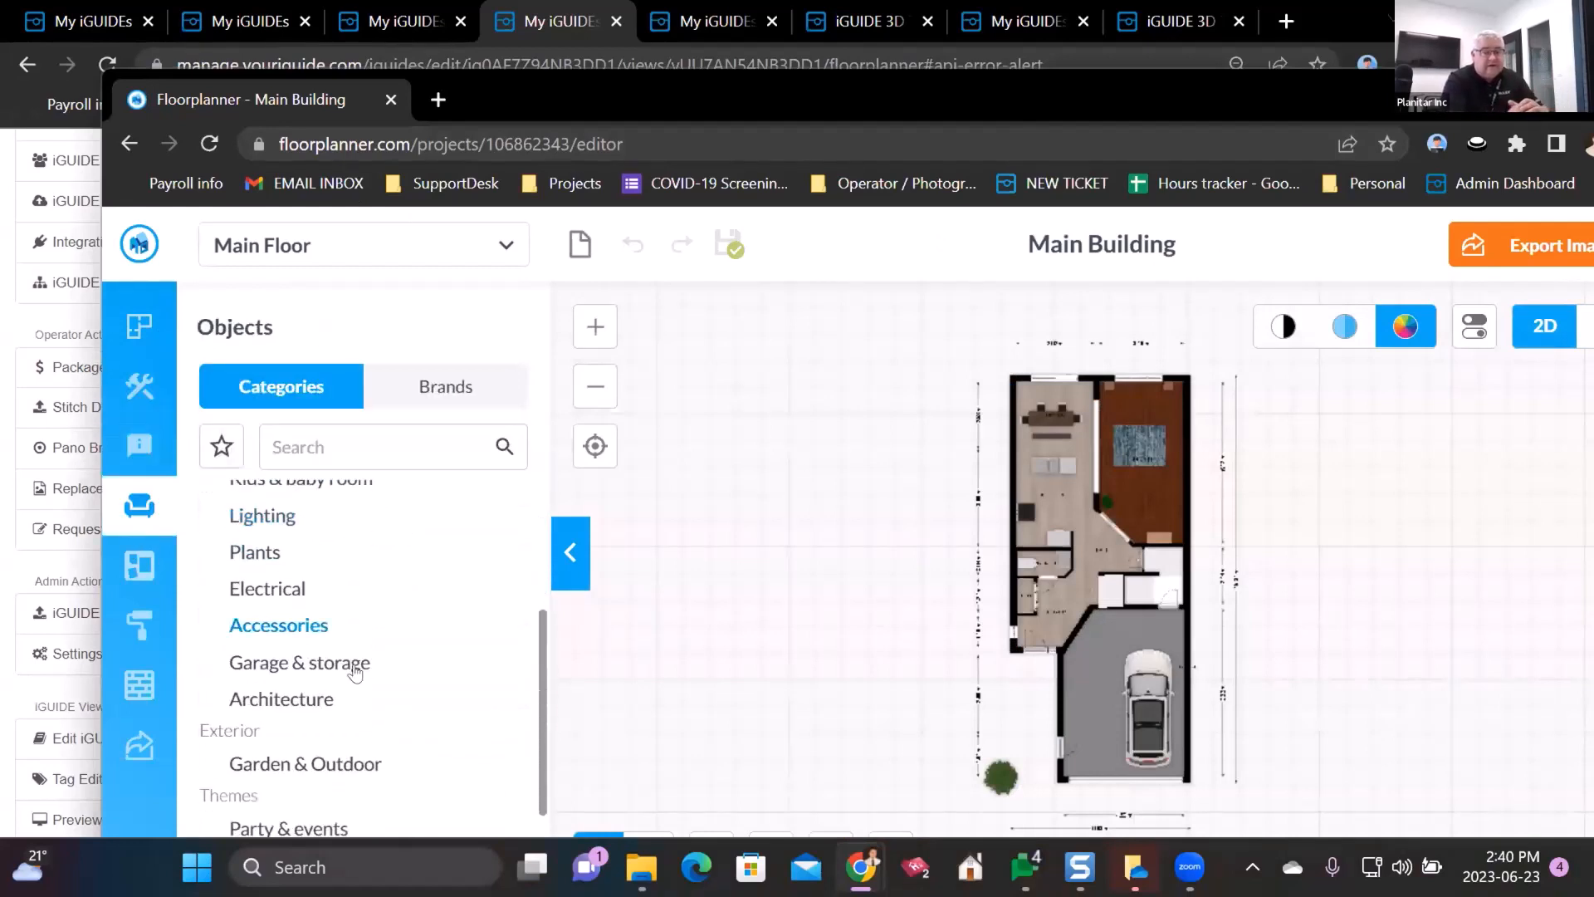
pyautogui.click(141, 563)
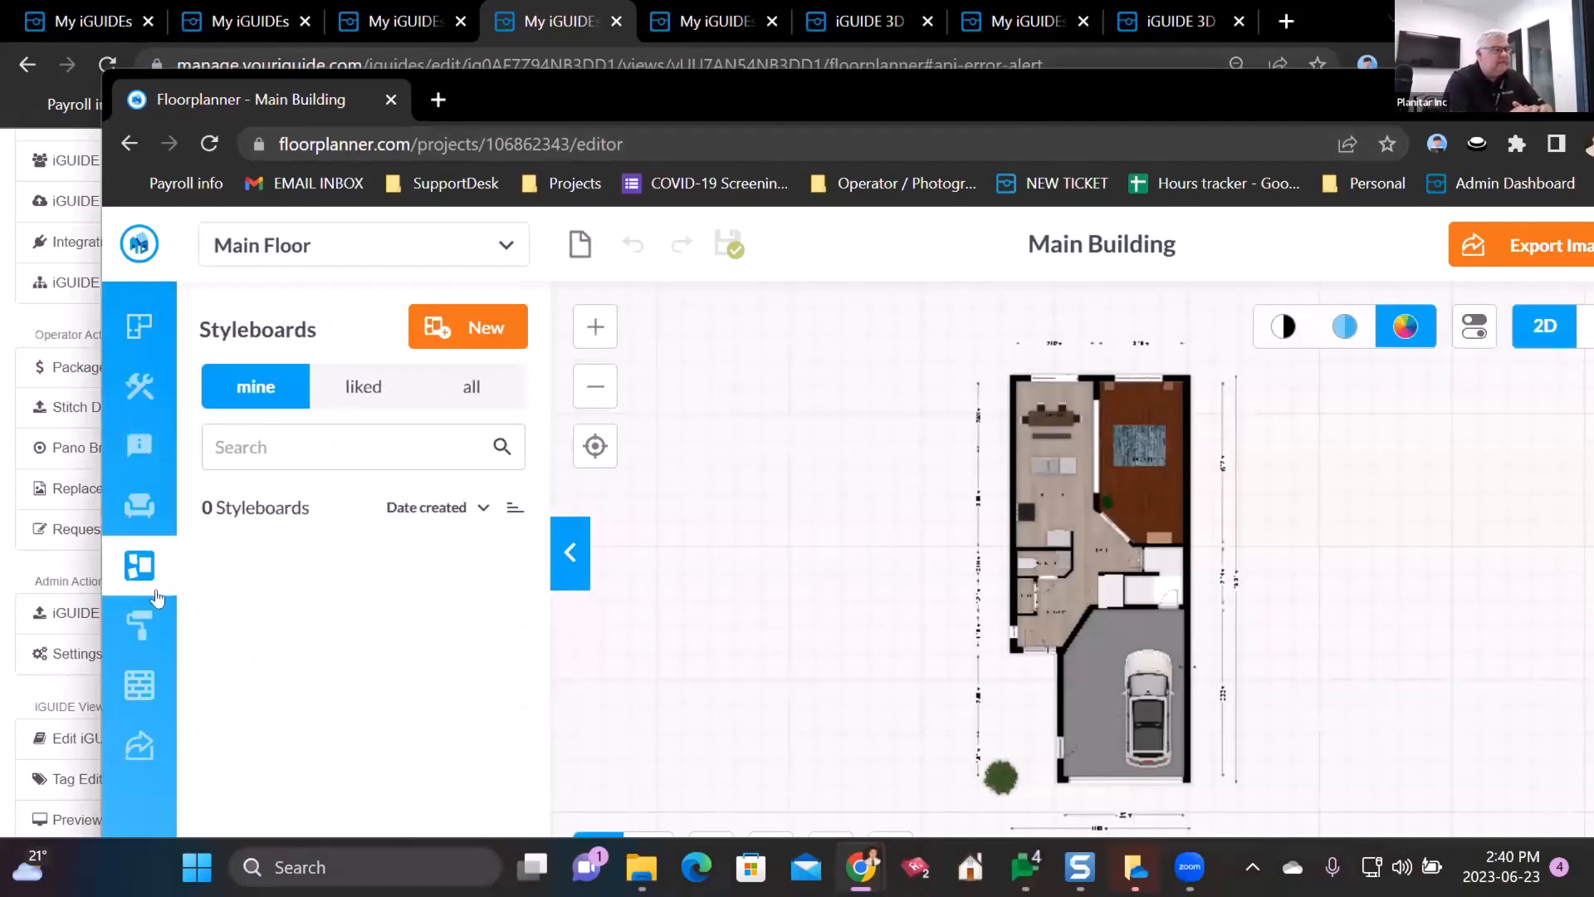
pyautogui.click(136, 624)
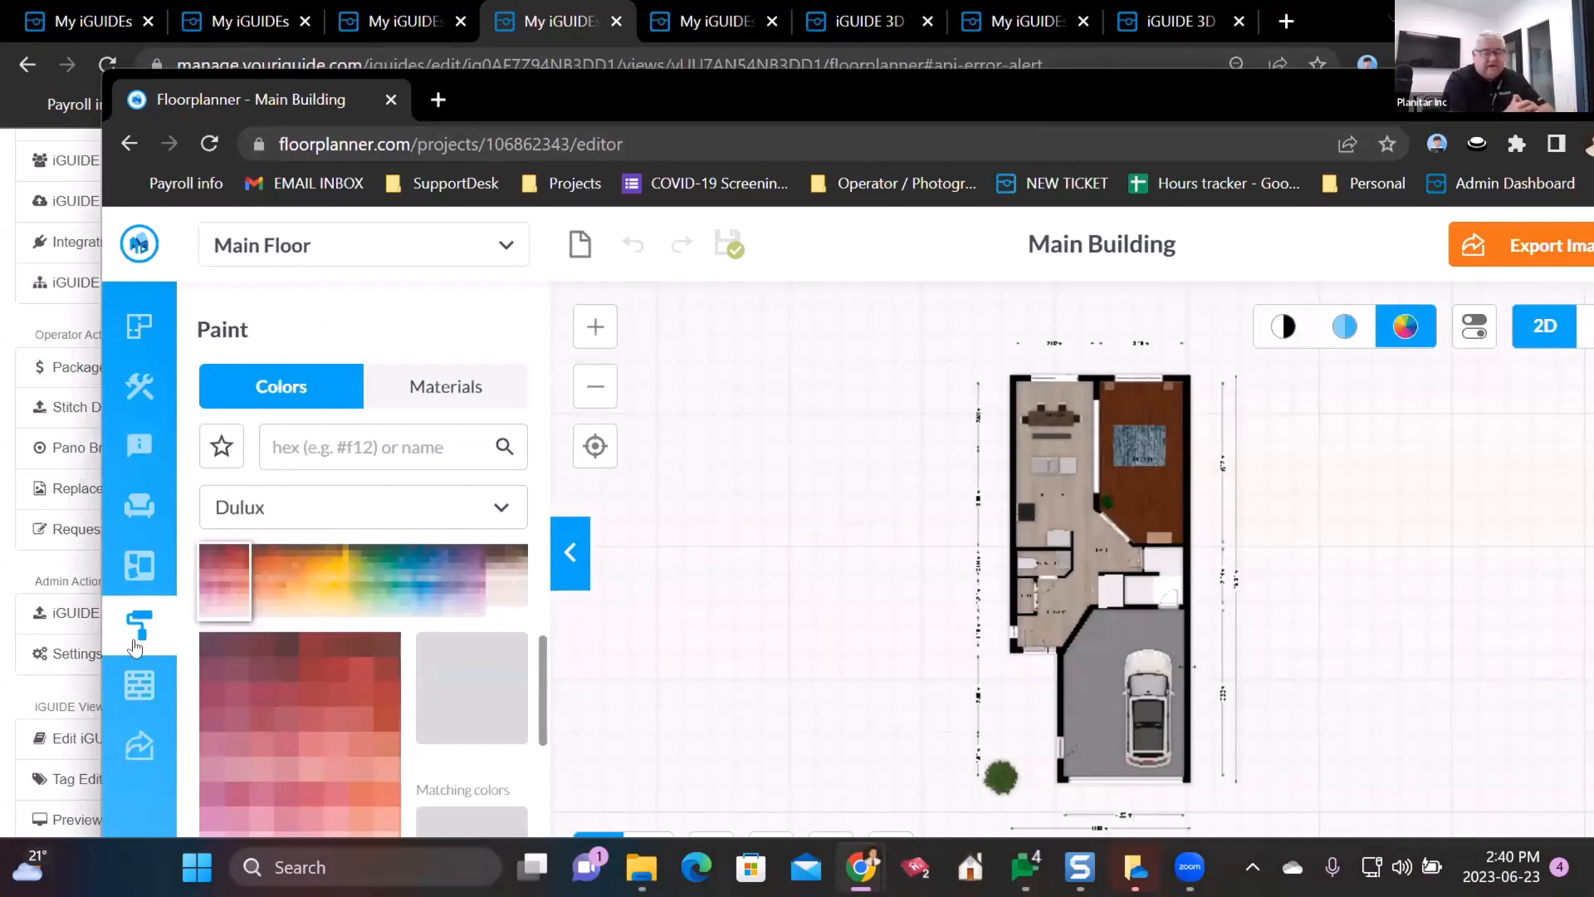
pyautogui.click(139, 684)
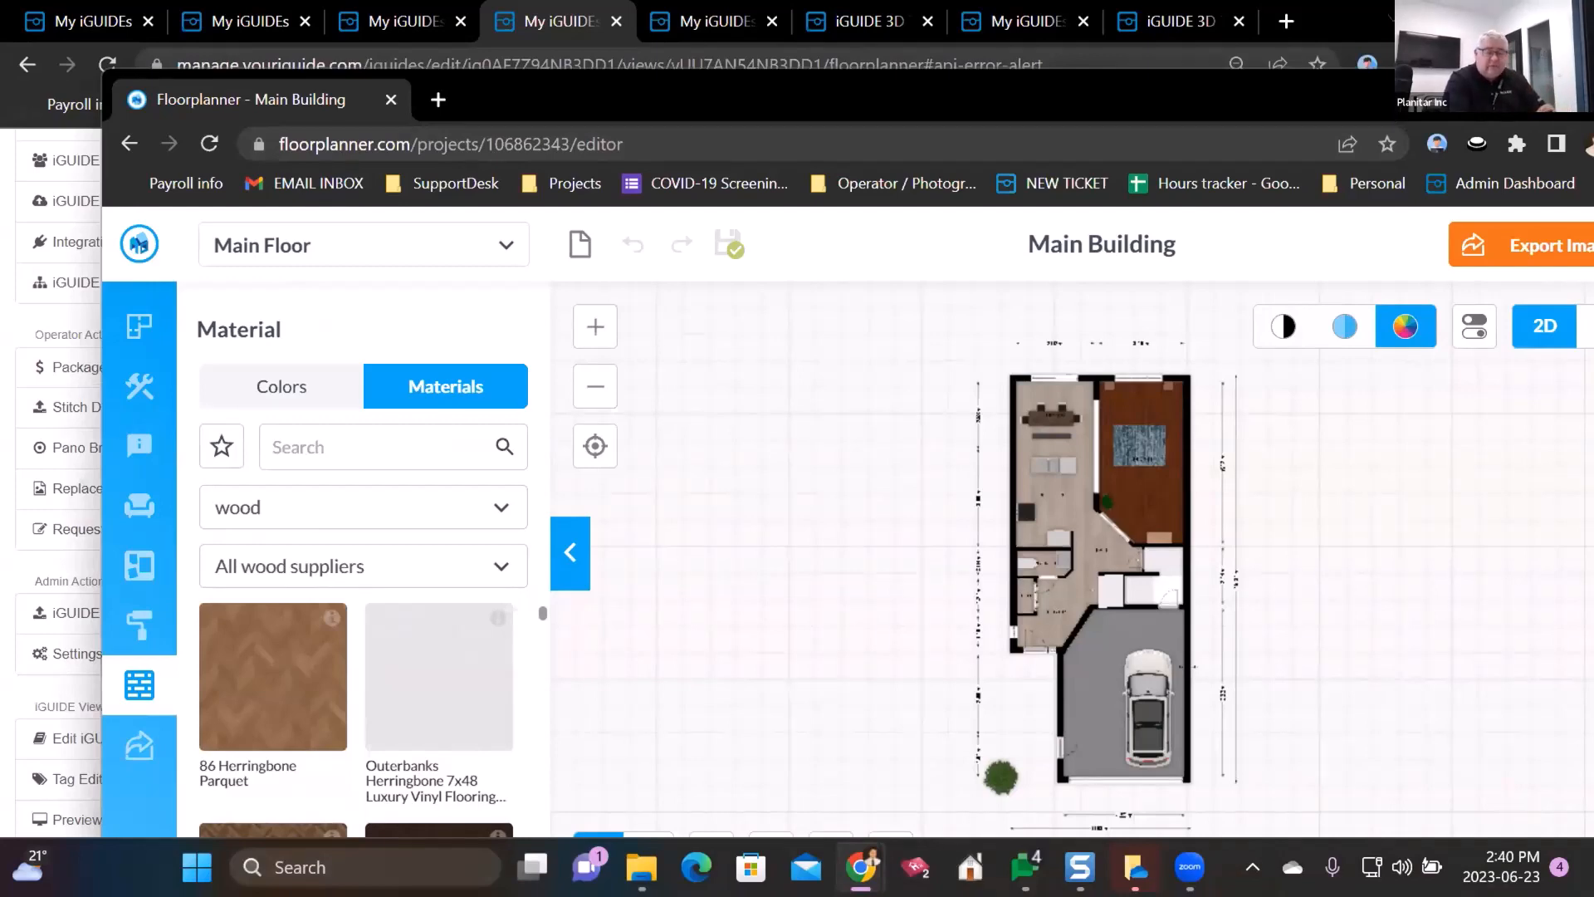
pyautogui.moveTo(258, 99); pyautogui.dragTo(1440, 267)
pyautogui.click(387, 298)
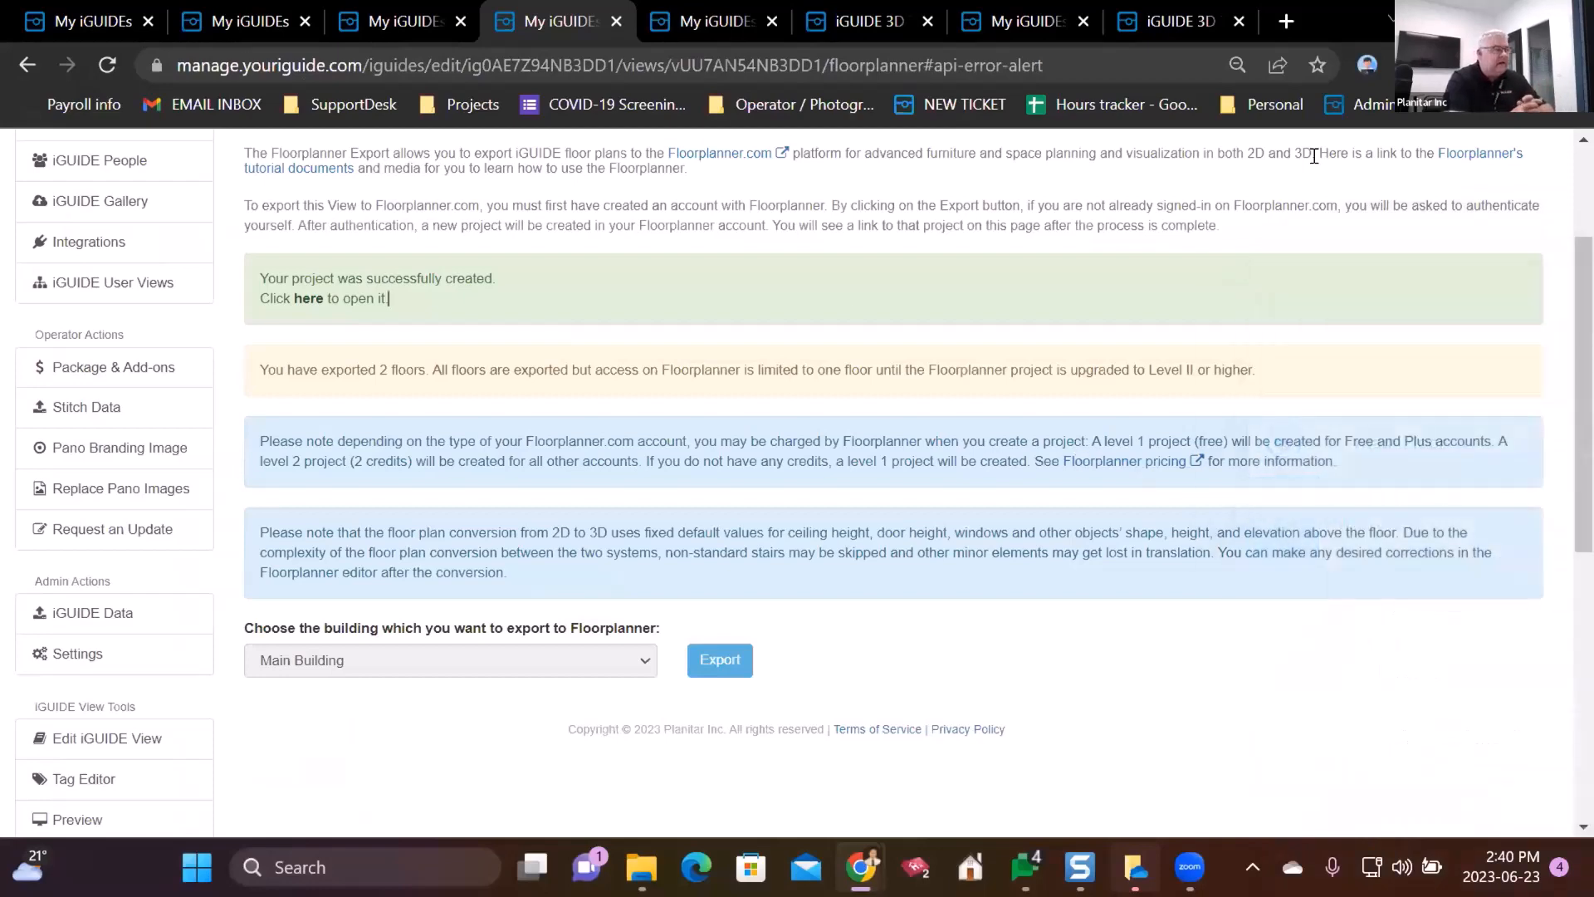
# - Look at the 3D tour tabs, including the BearCats tour, then return to Package & Add-ons
pyautogui.click(1198, 12)
pyautogui.click(1050, 12)
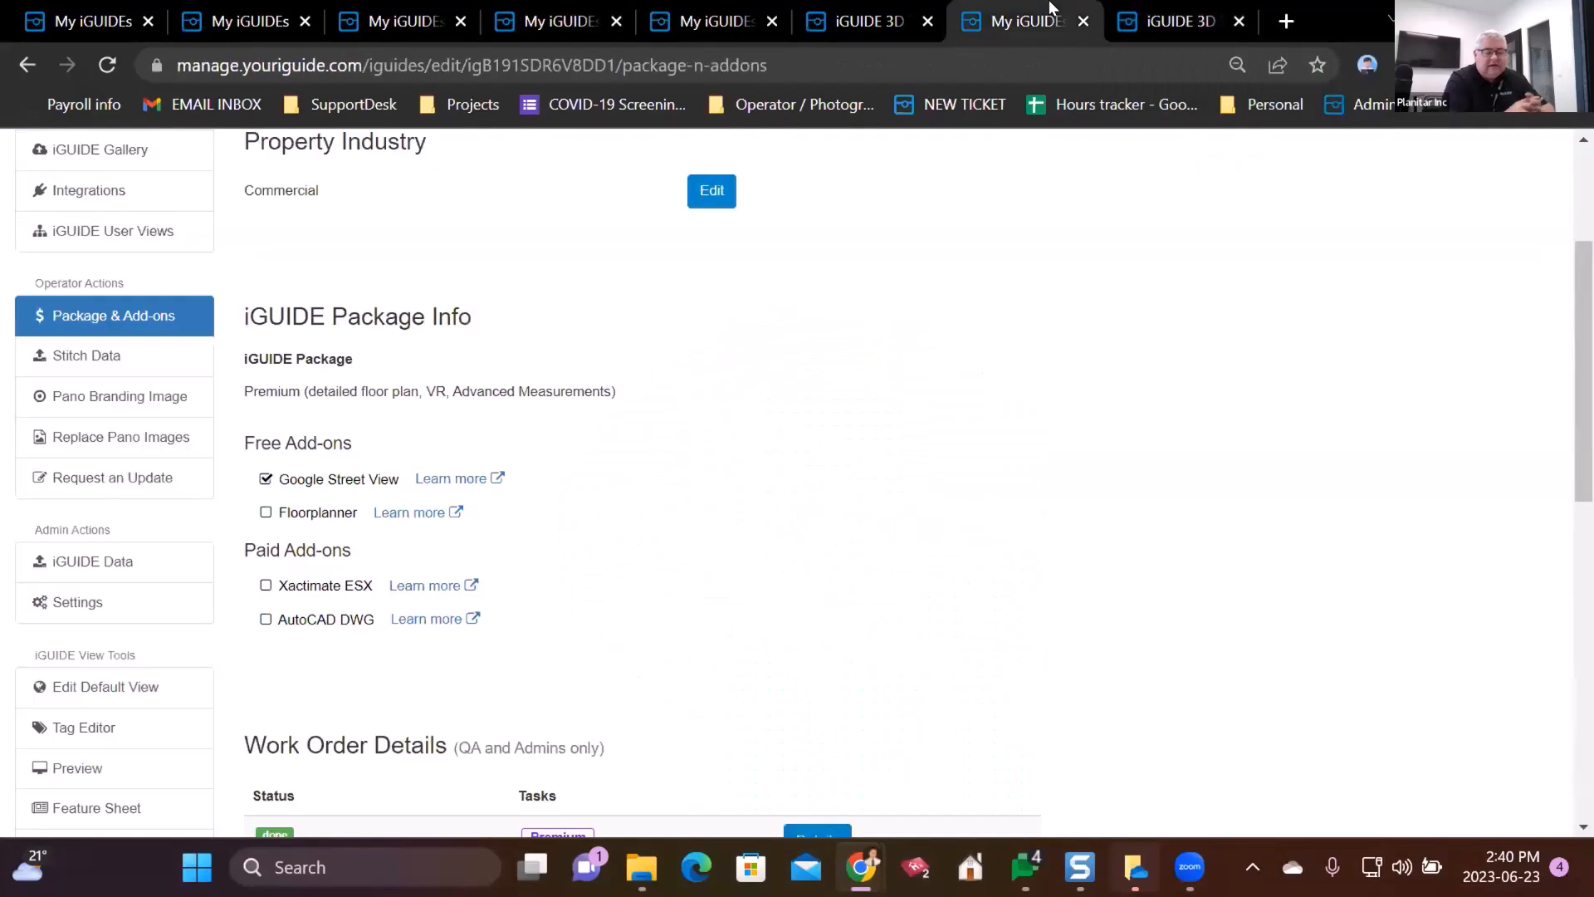
pyautogui.click(860, 11)
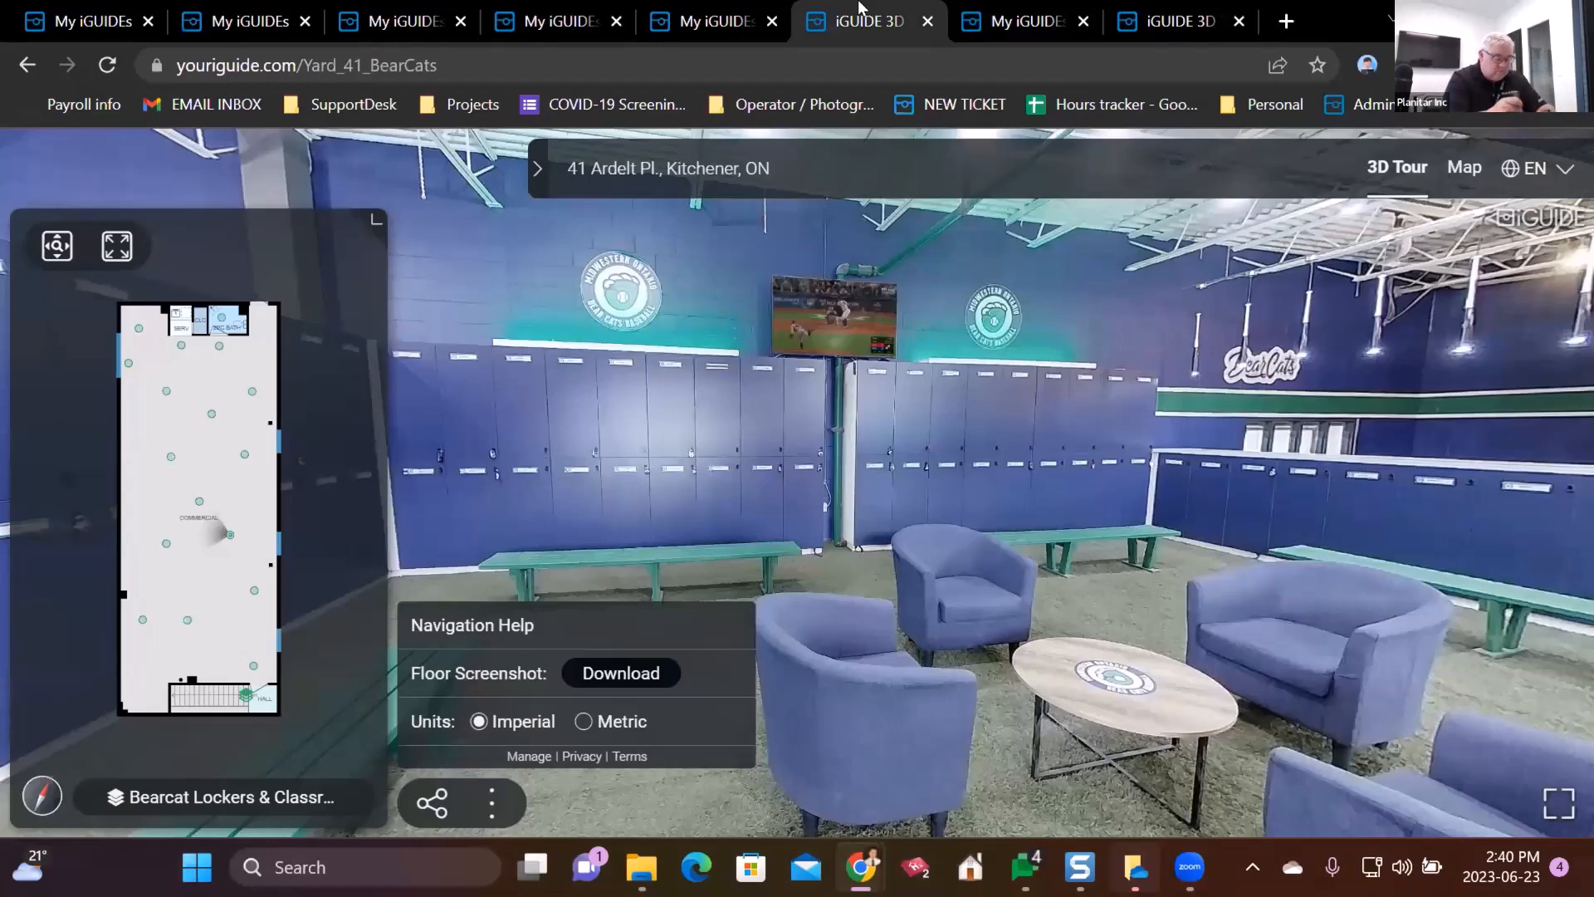
pyautogui.click(1037, 10)
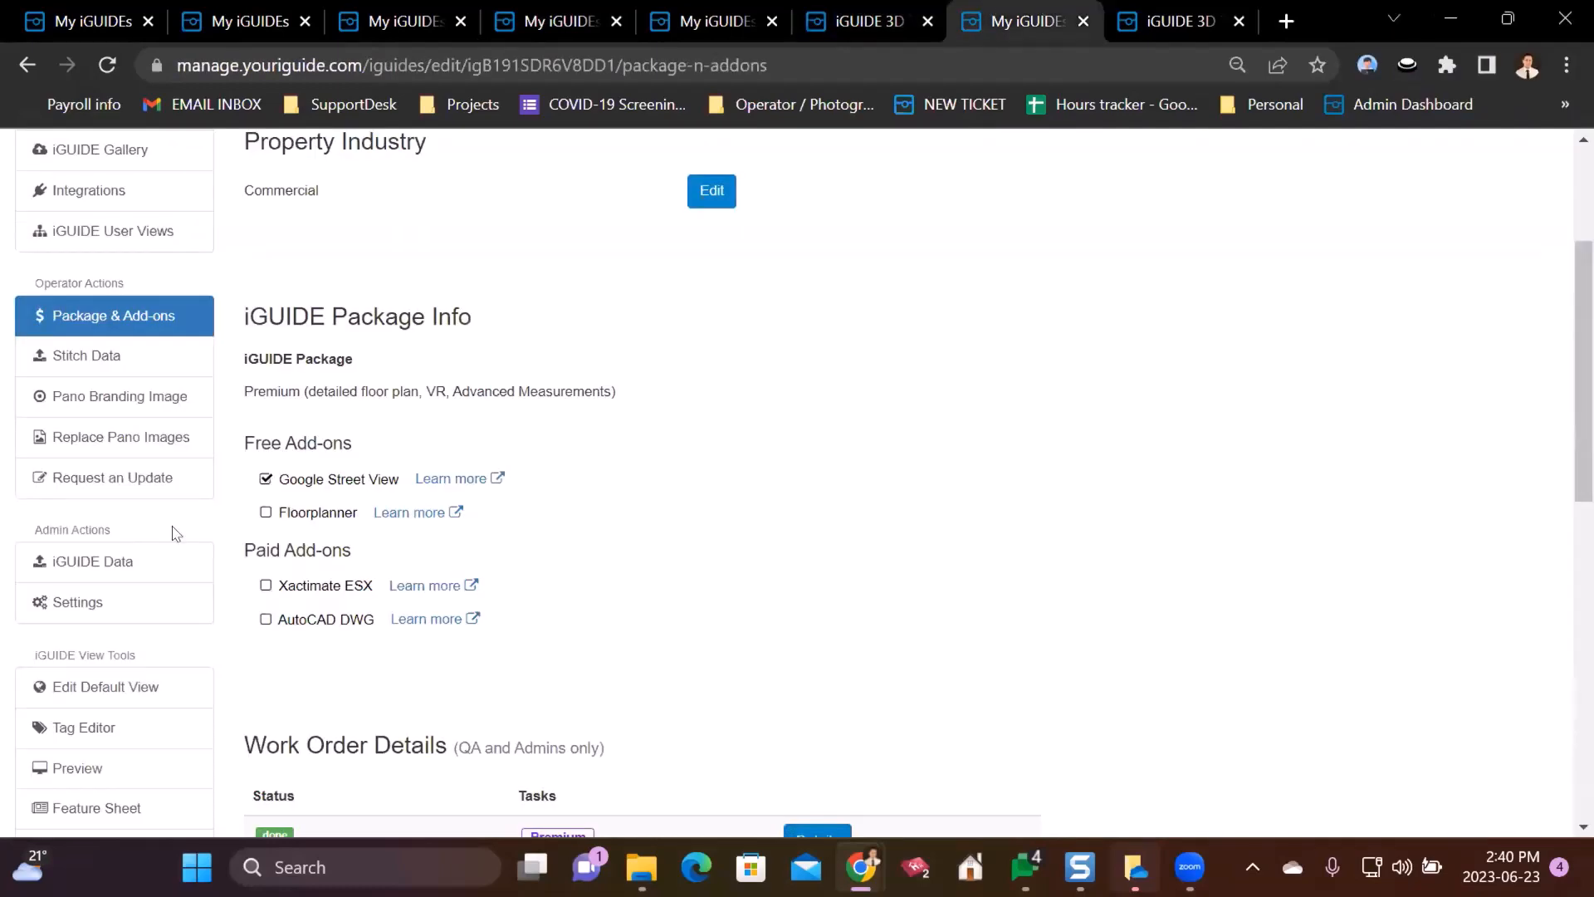
pyautogui.scroll(-4, 170, 564)
pyautogui.scroll(8, 515, 489)
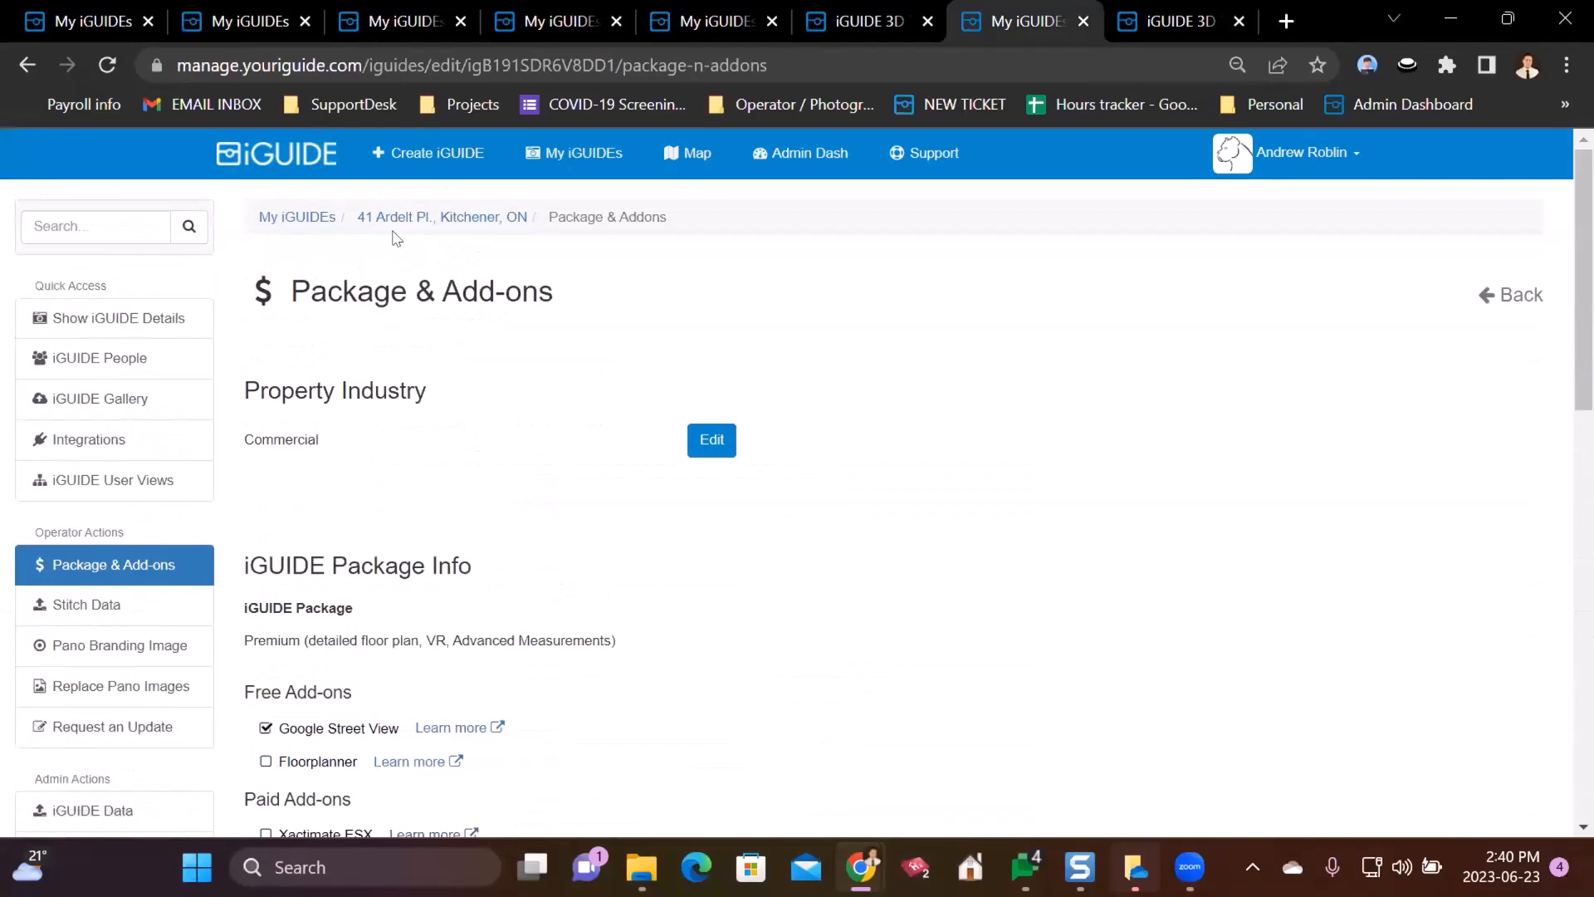
pyautogui.scroll(-10, 207, 598)
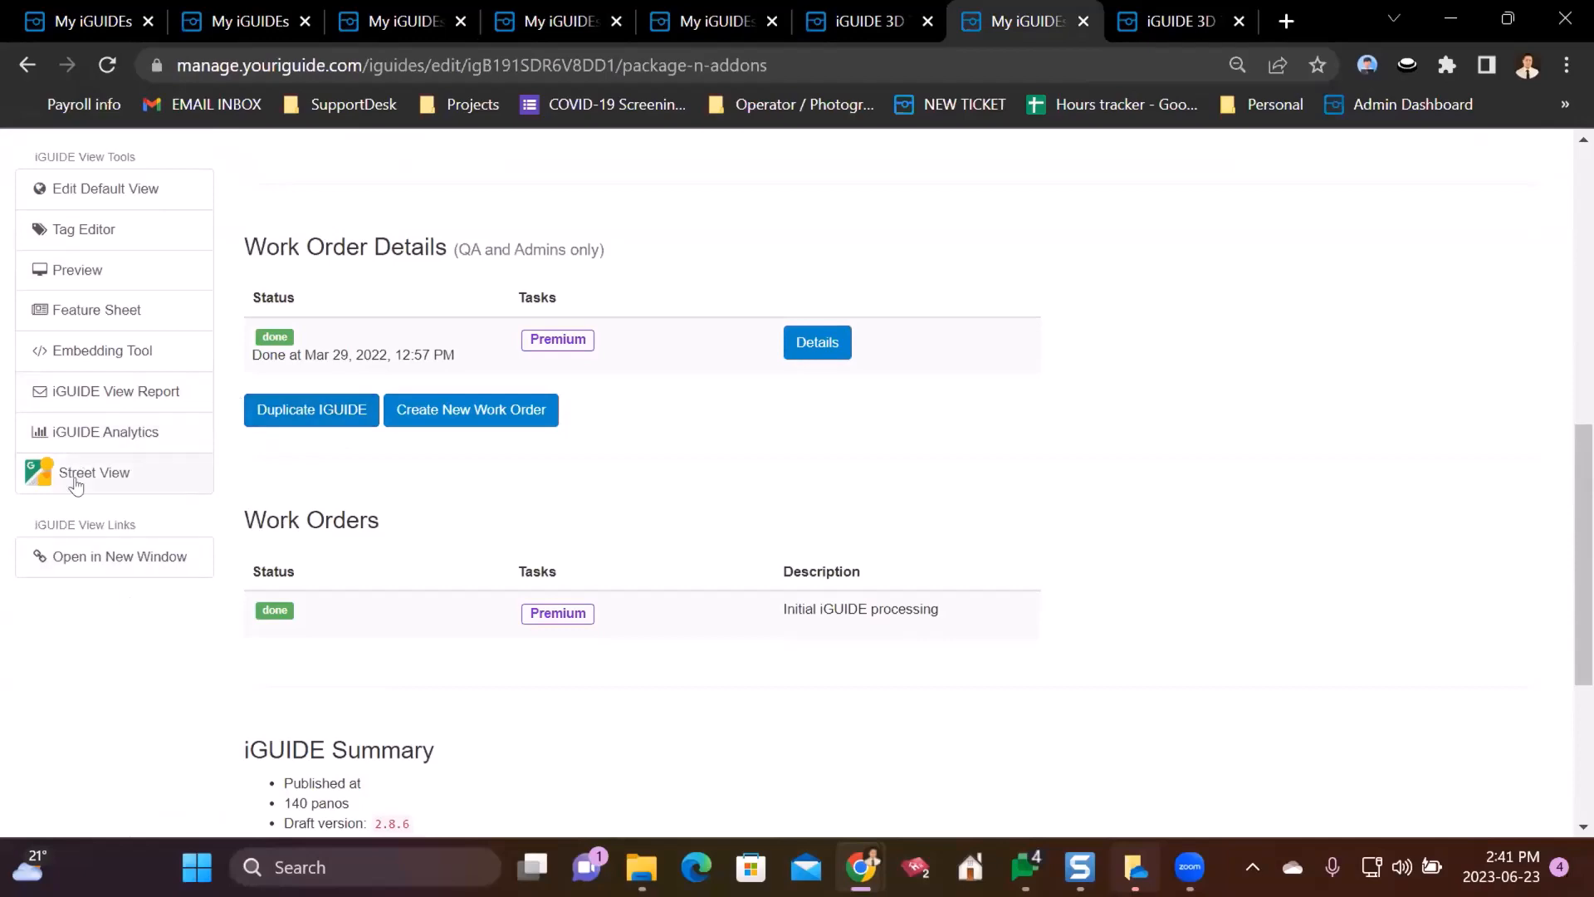
pyautogui.scroll(10, 252, 378)
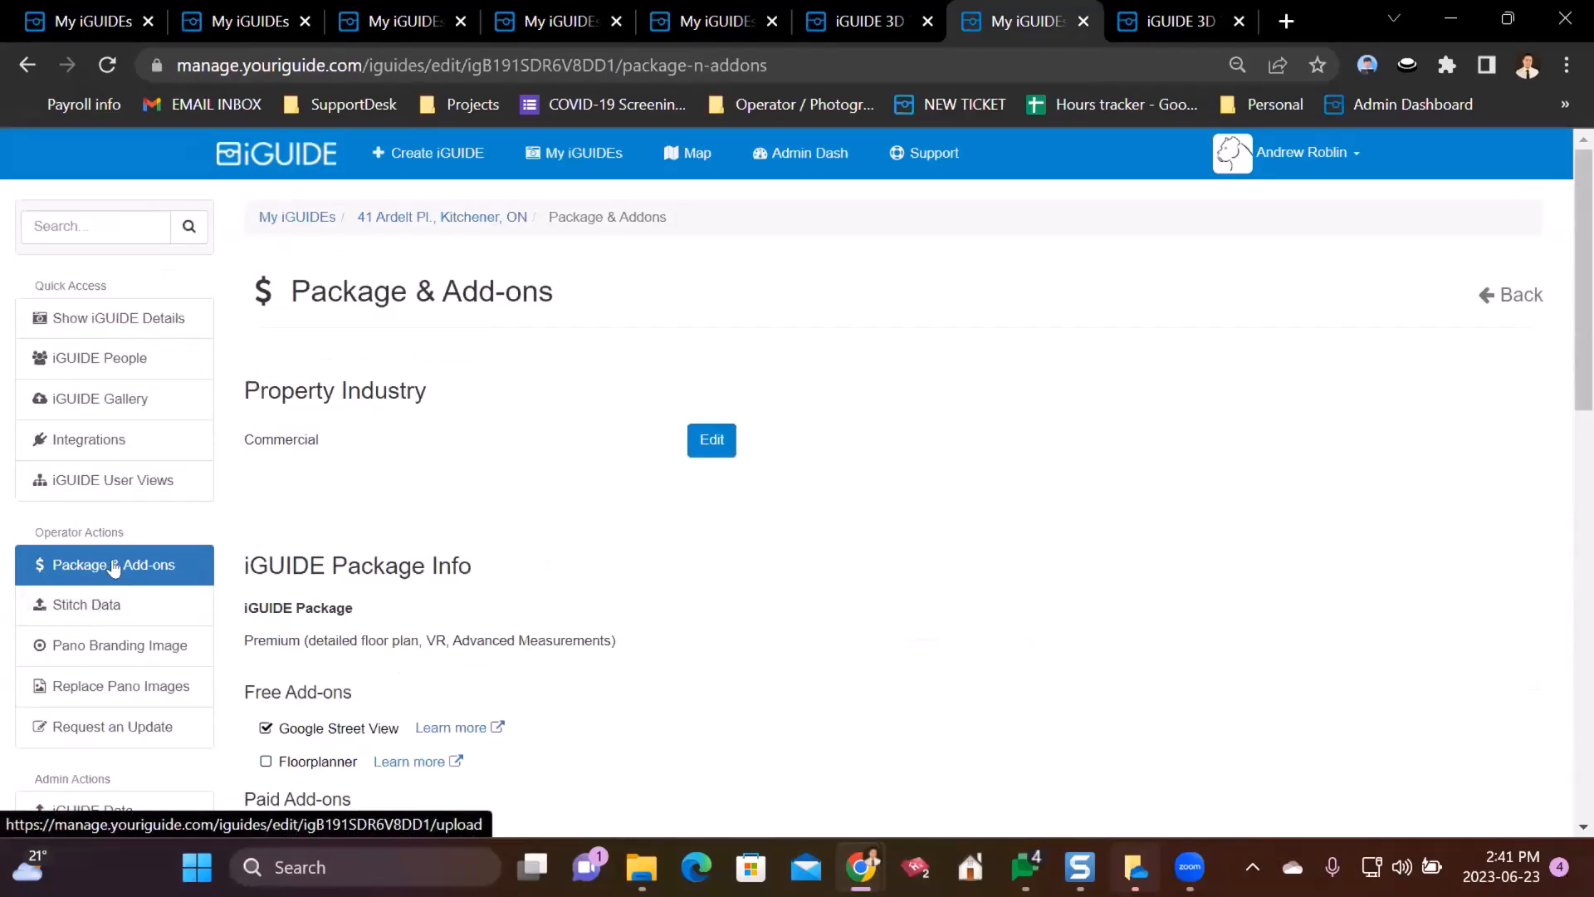
pyautogui.scroll(-1, 498, 575)
pyautogui.moveTo(245, 574); pyautogui.dragTo(290, 612)
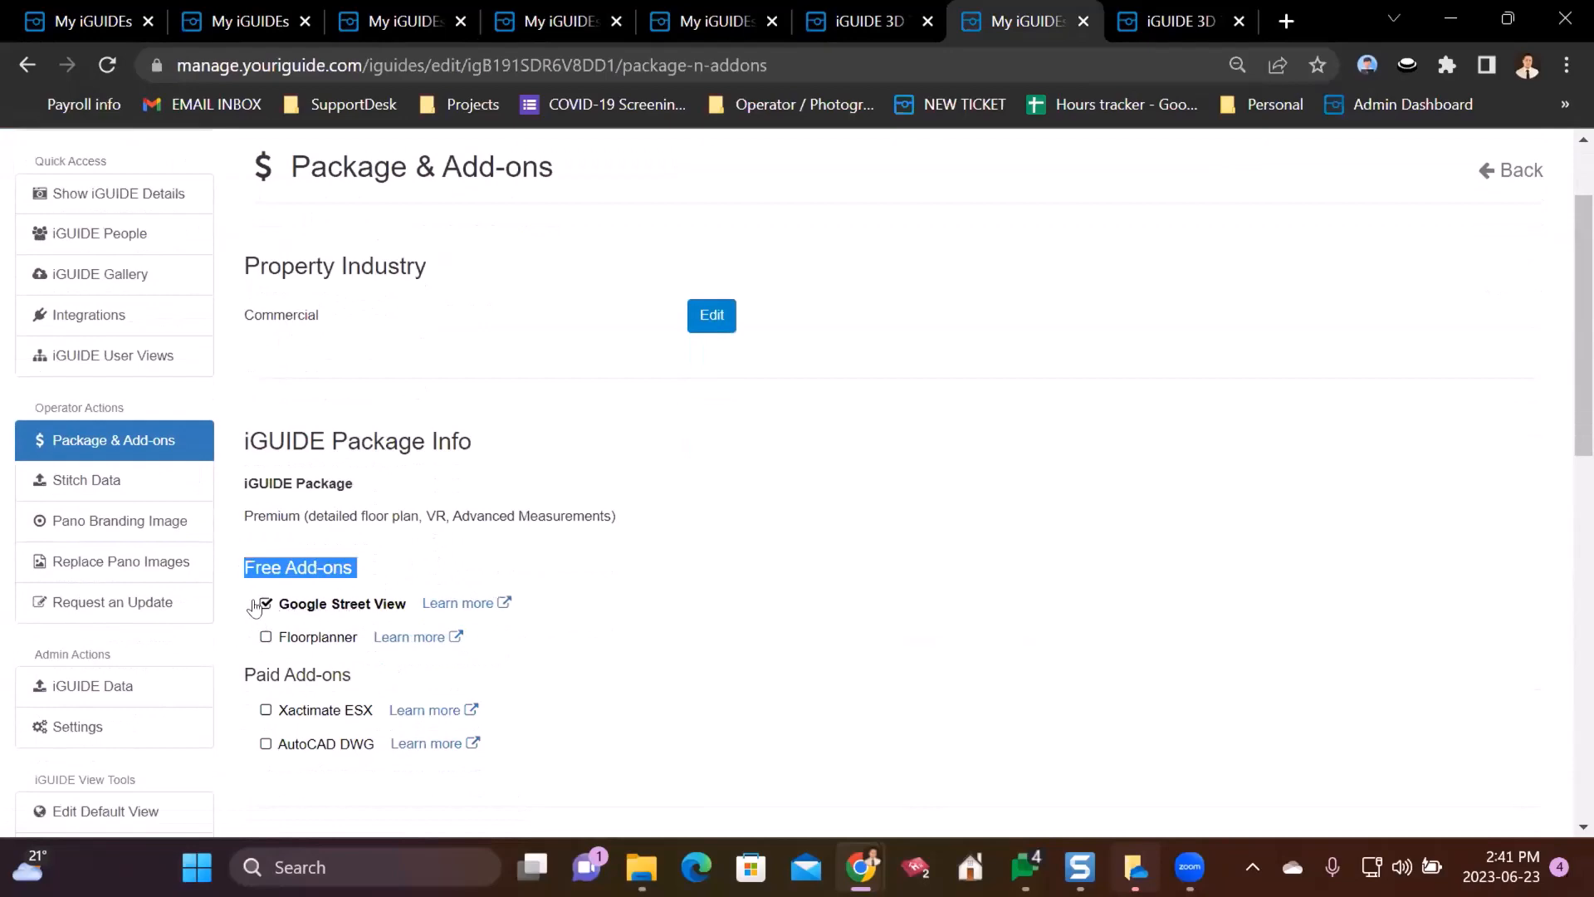
pyautogui.scroll(-8, 207, 498)
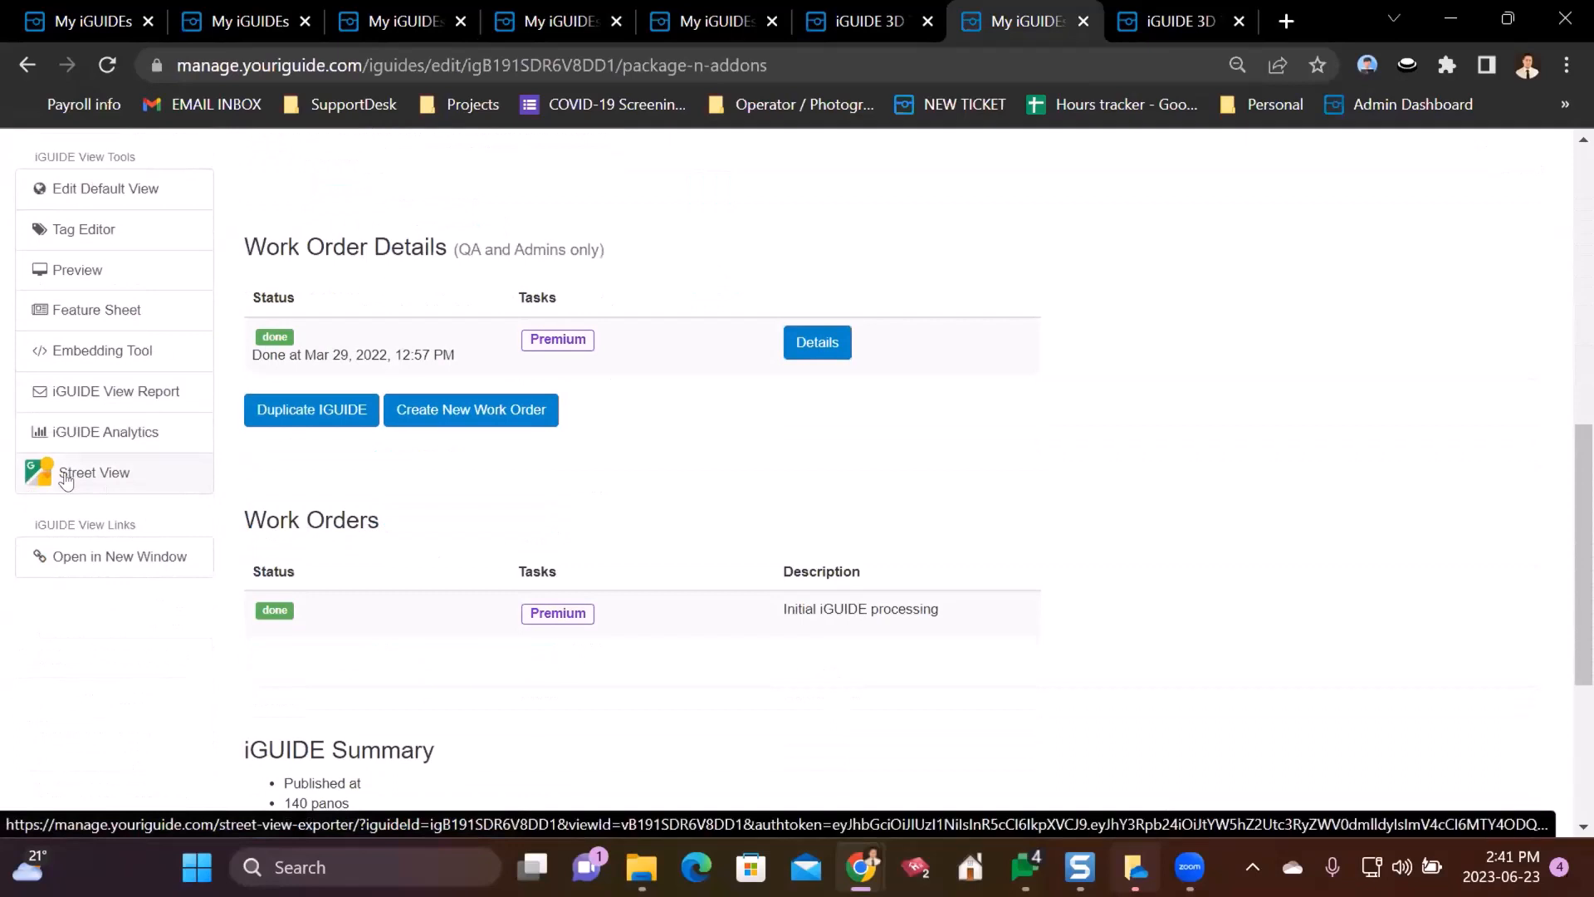
pyautogui.click(66, 479)
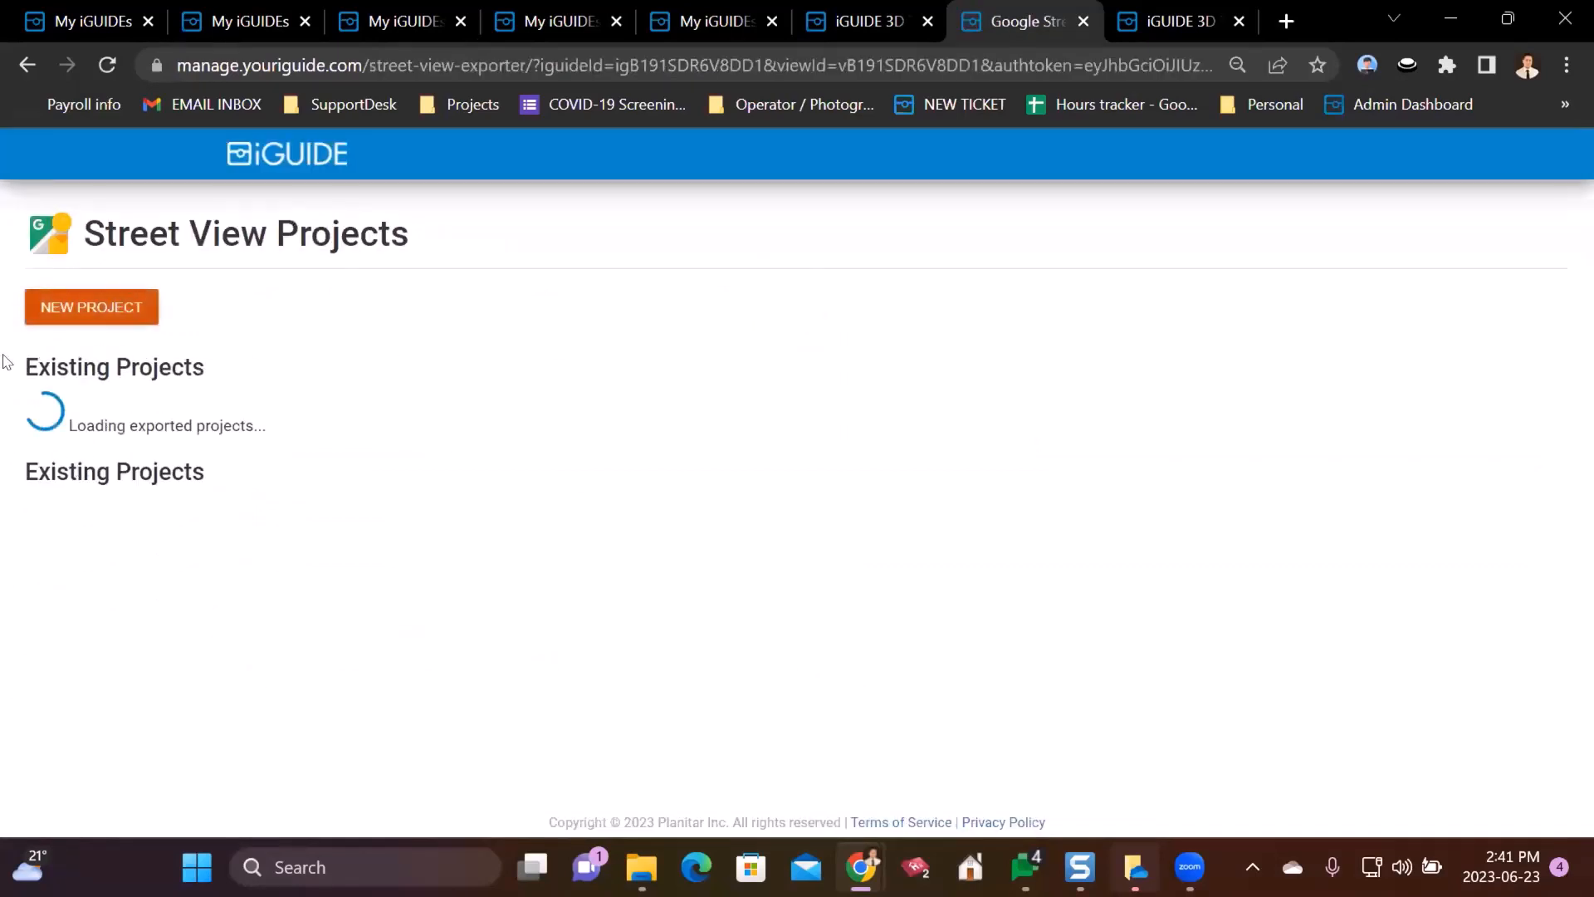
# - Start a new Street View project and highlight its terms paragraph
pyautogui.click(52, 313)
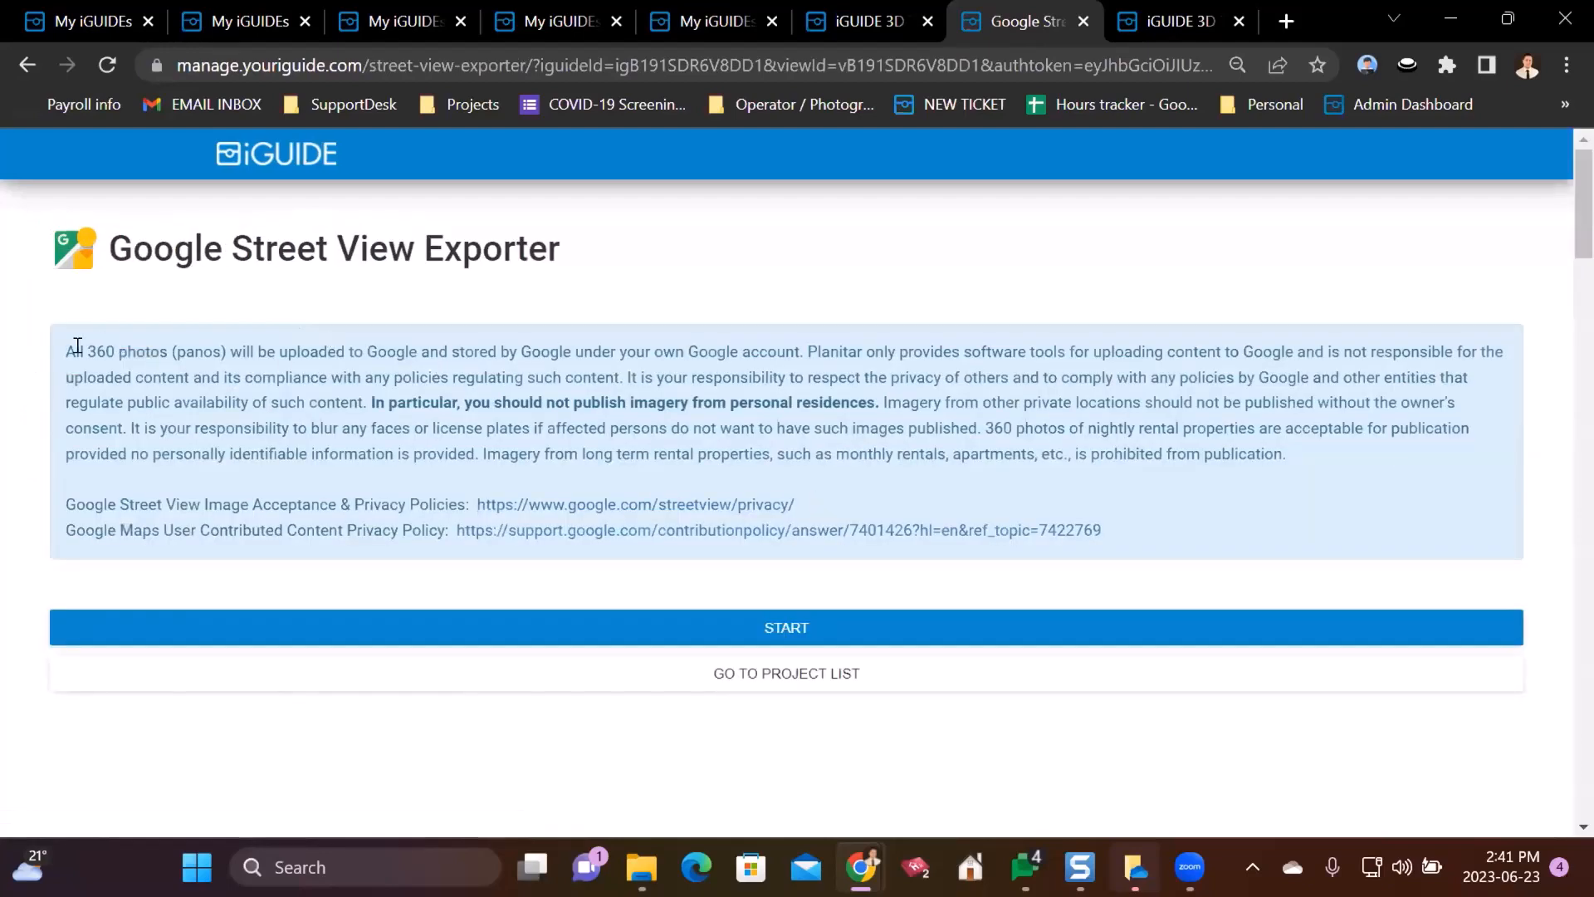
pyautogui.moveTo(83, 349); pyautogui.dragTo(1284, 505)
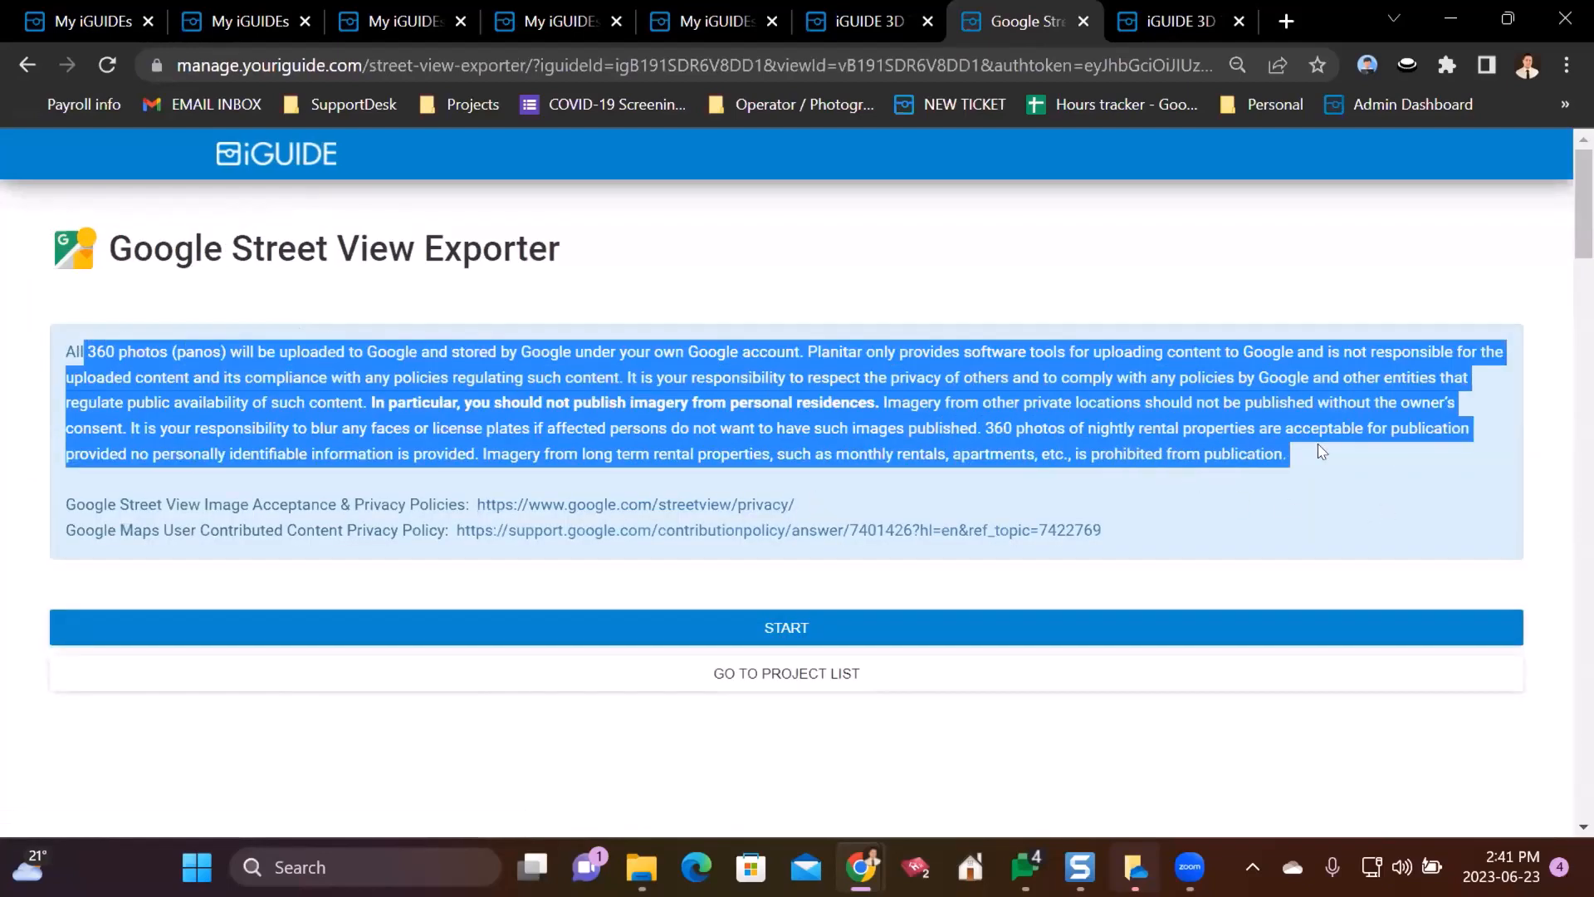
pyautogui.click(331, 356)
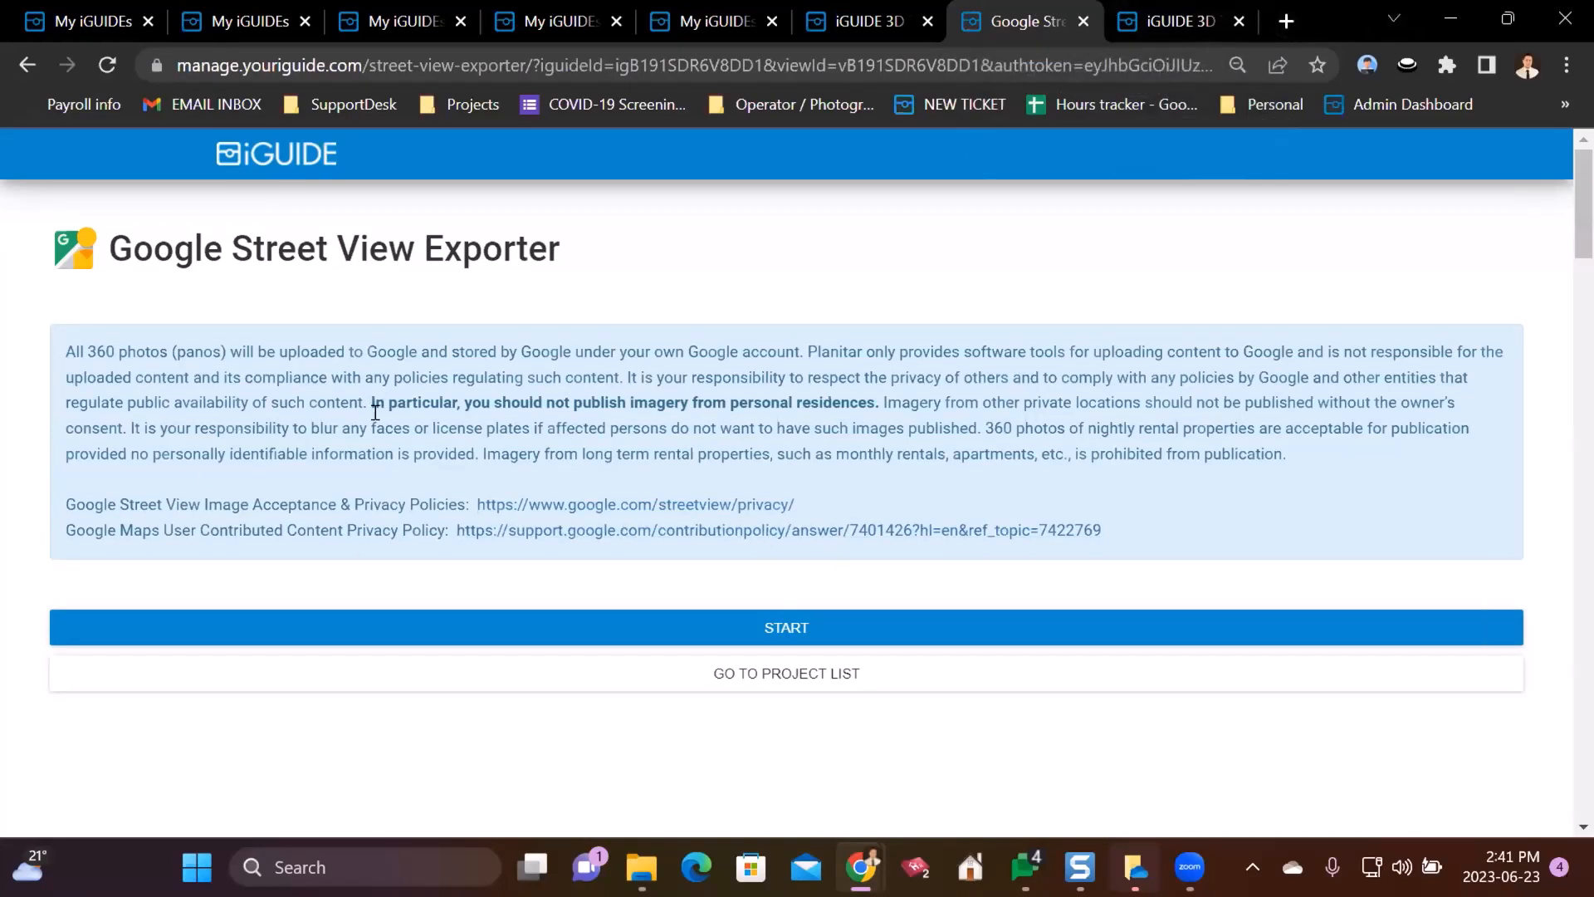
pyautogui.doubleClick(1326, 8)
pyautogui.click(1128, 174)
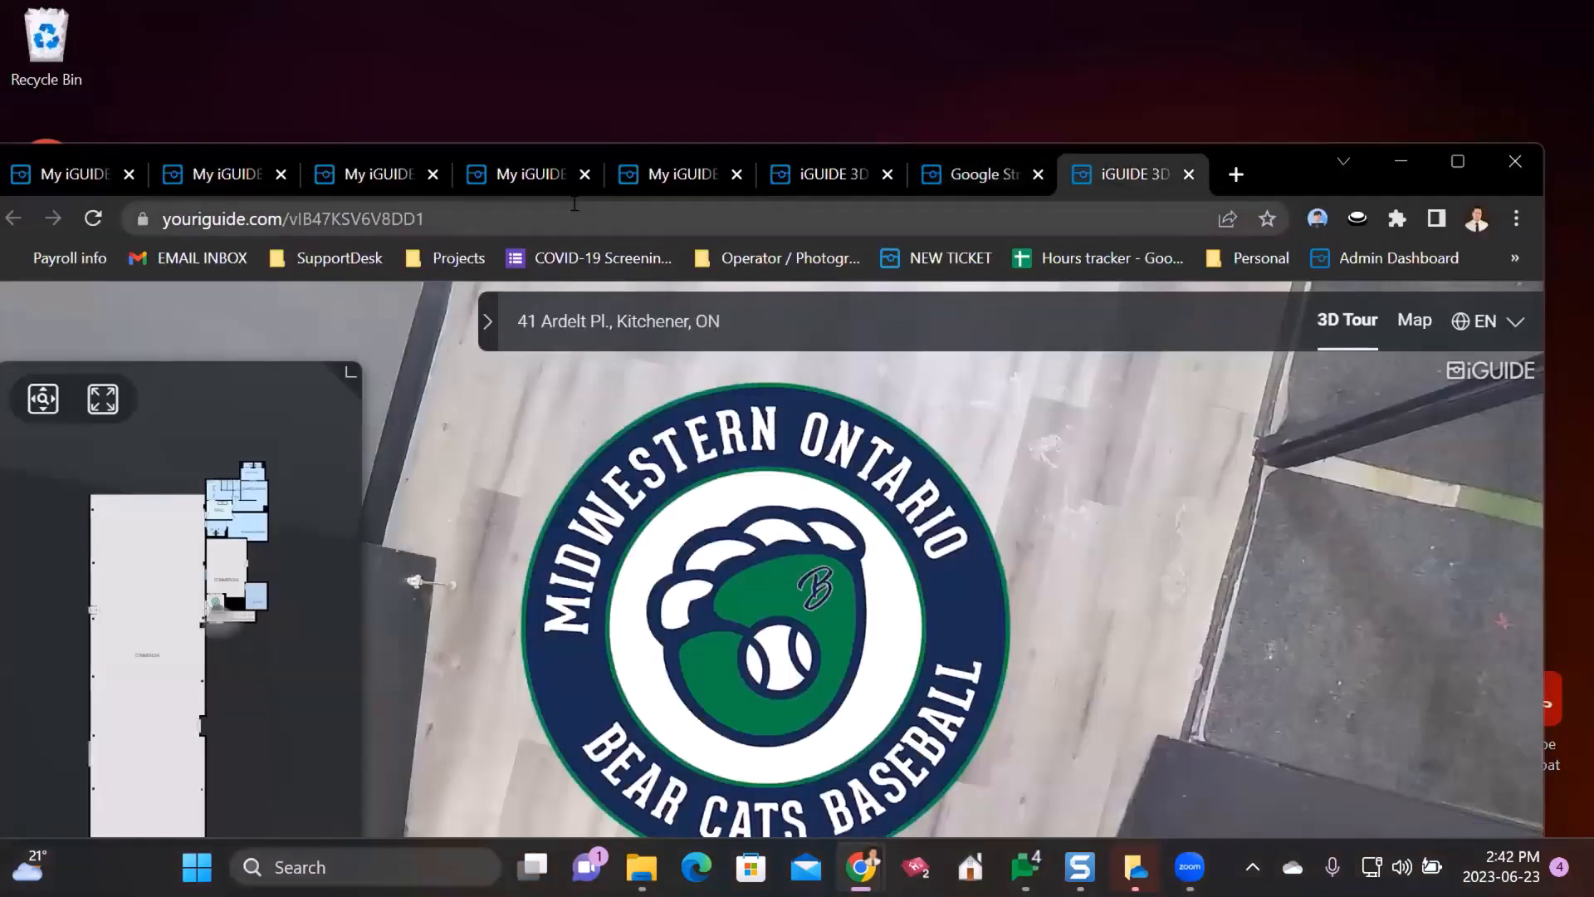
pyautogui.click(978, 158)
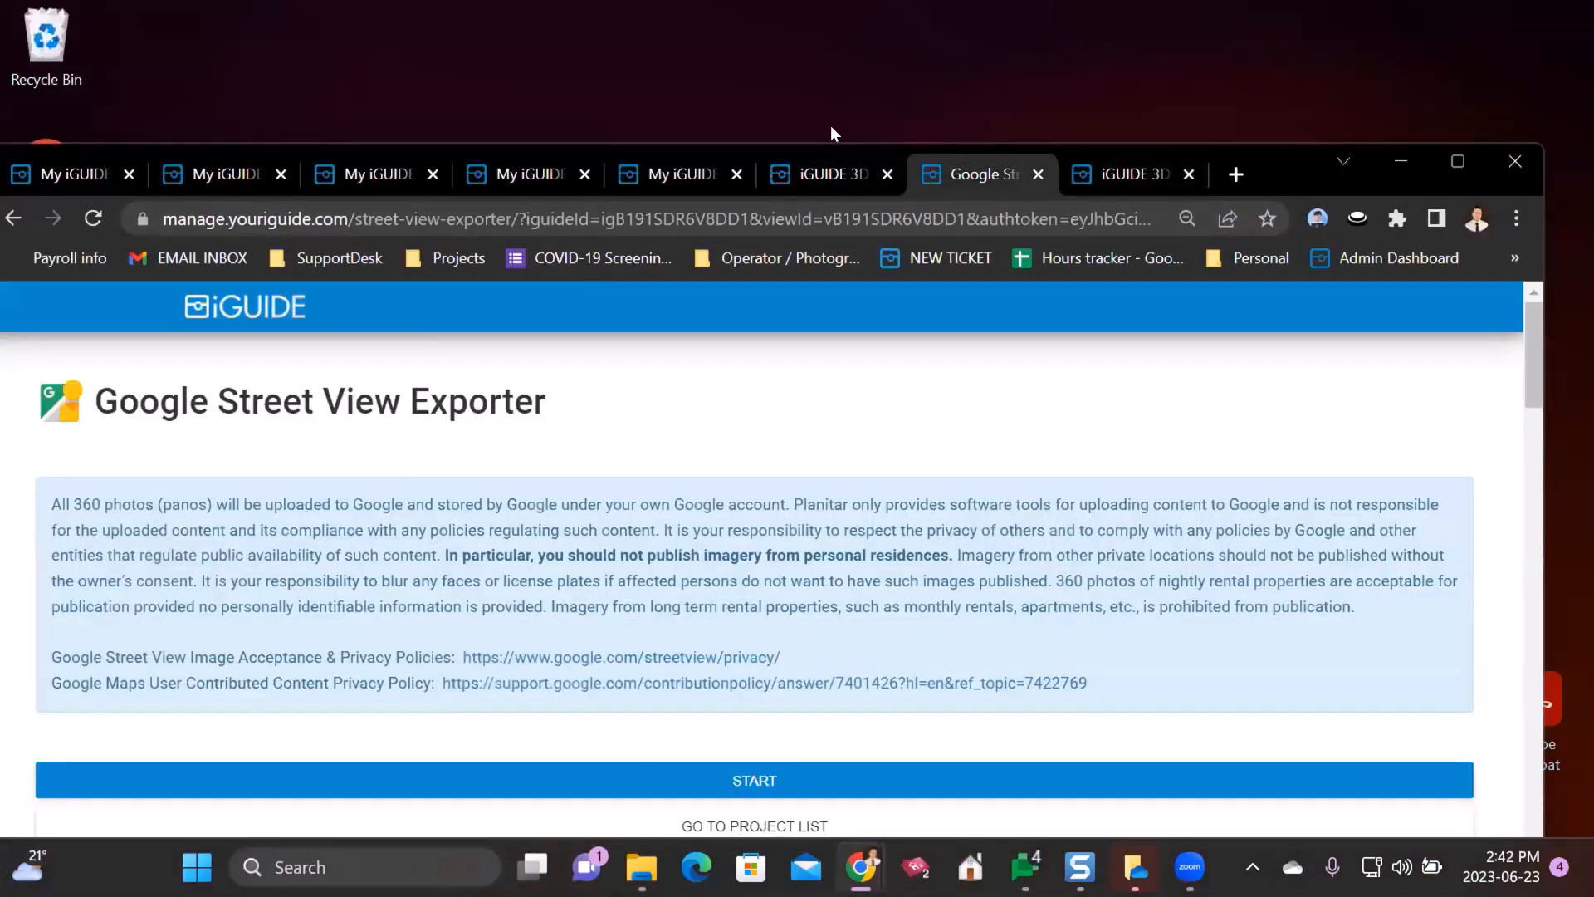
pyautogui.click(826, 170)
pyautogui.click(679, 171)
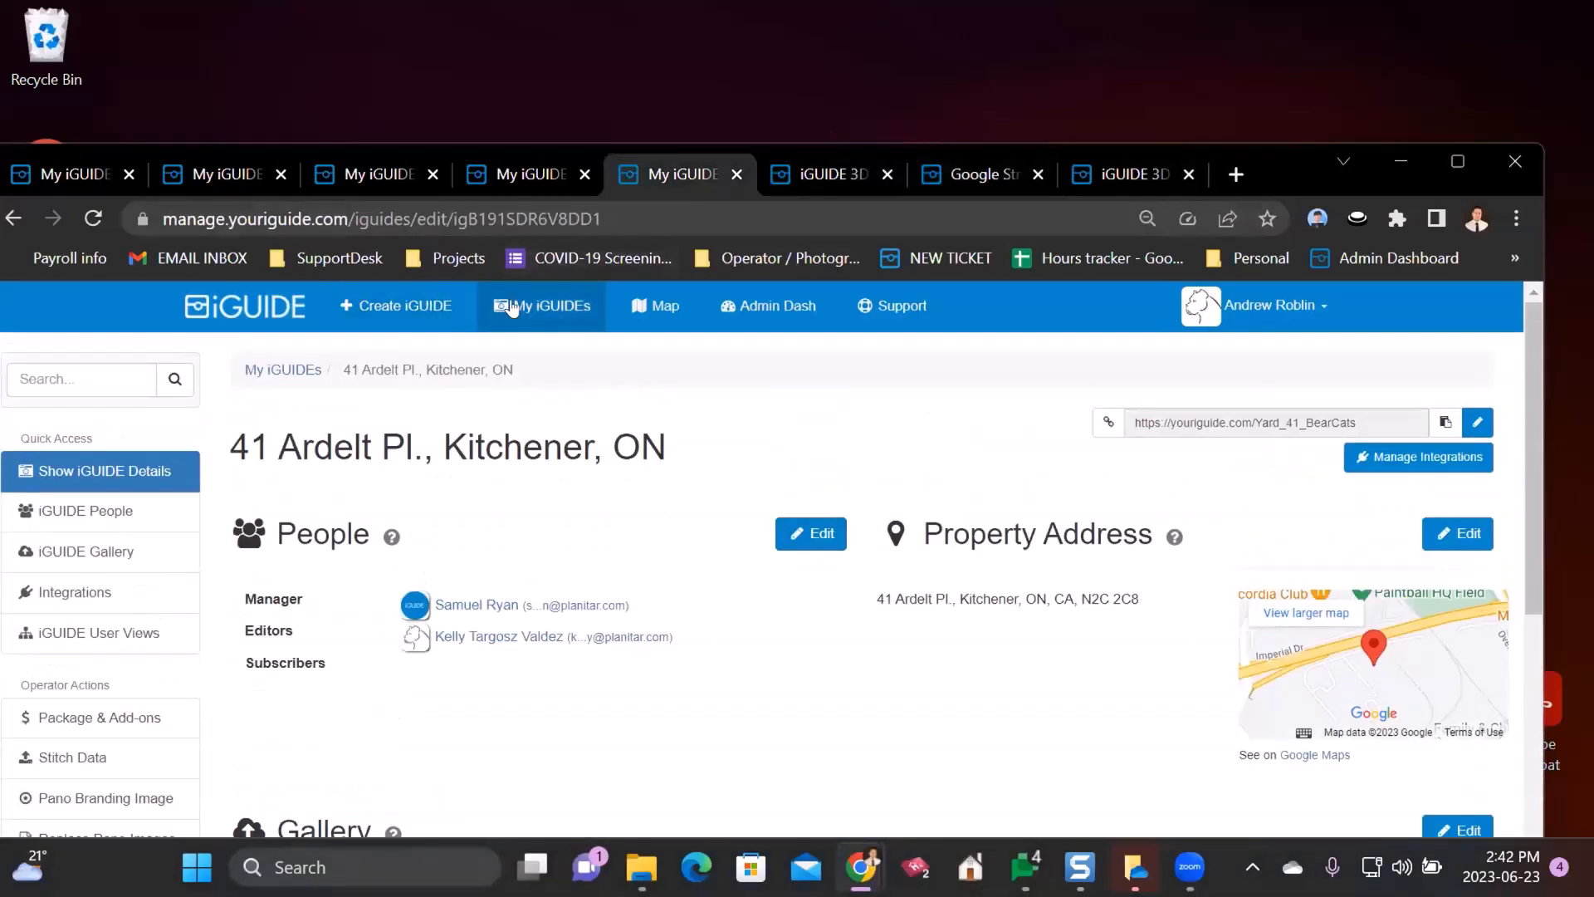
pyautogui.rightClick(514, 308)
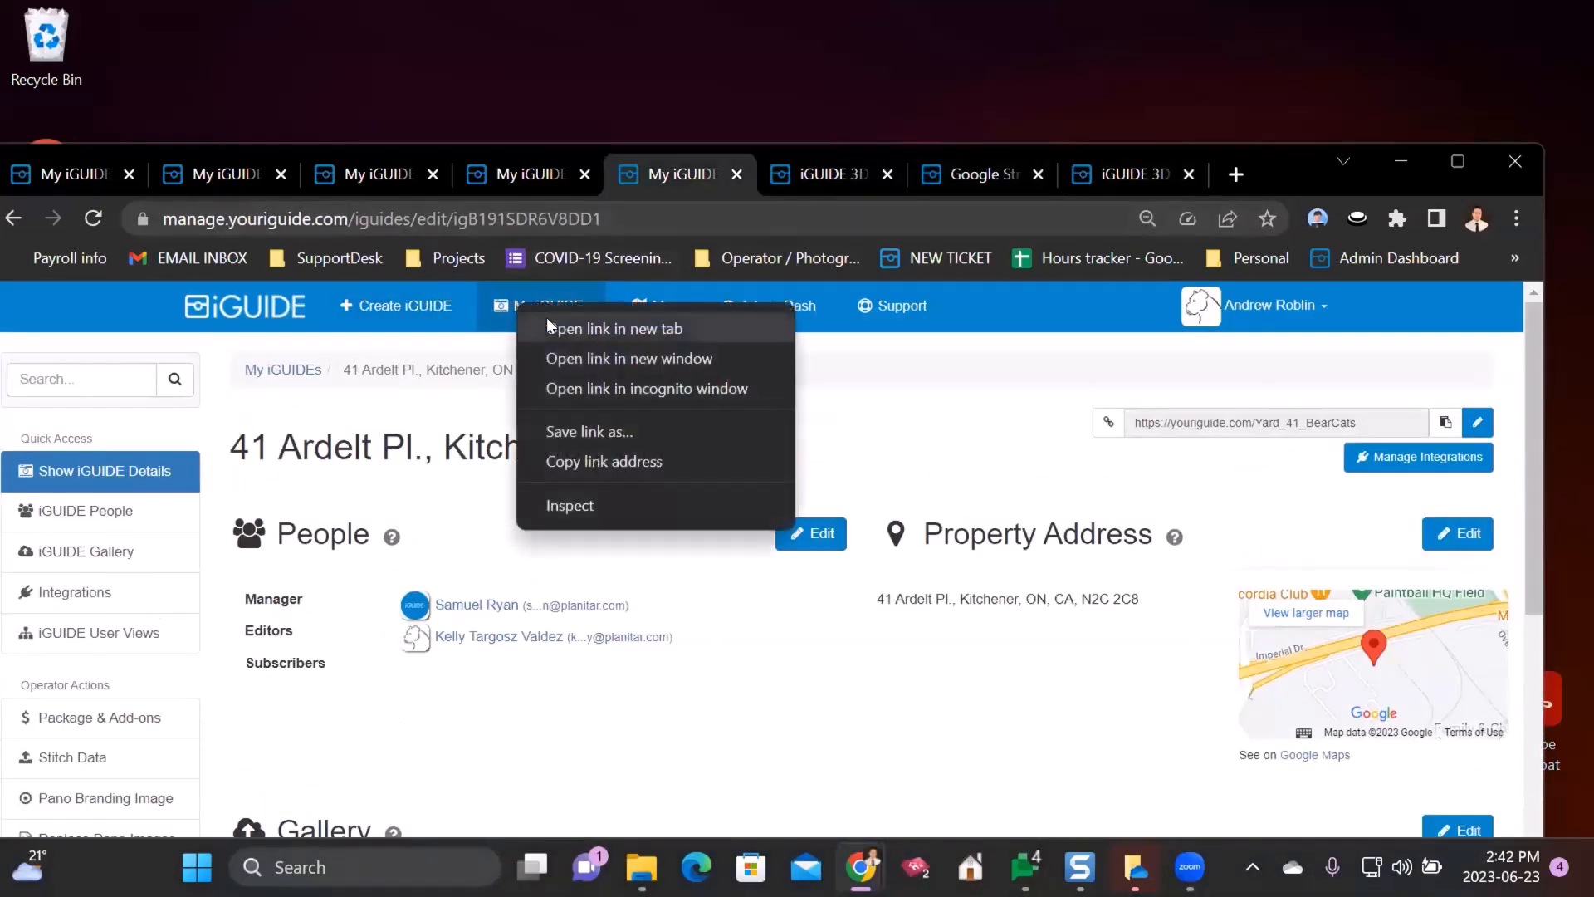
# - In a new tab, search 'maps' on google.ca and open Google Maps
pyautogui.click(1234, 174)
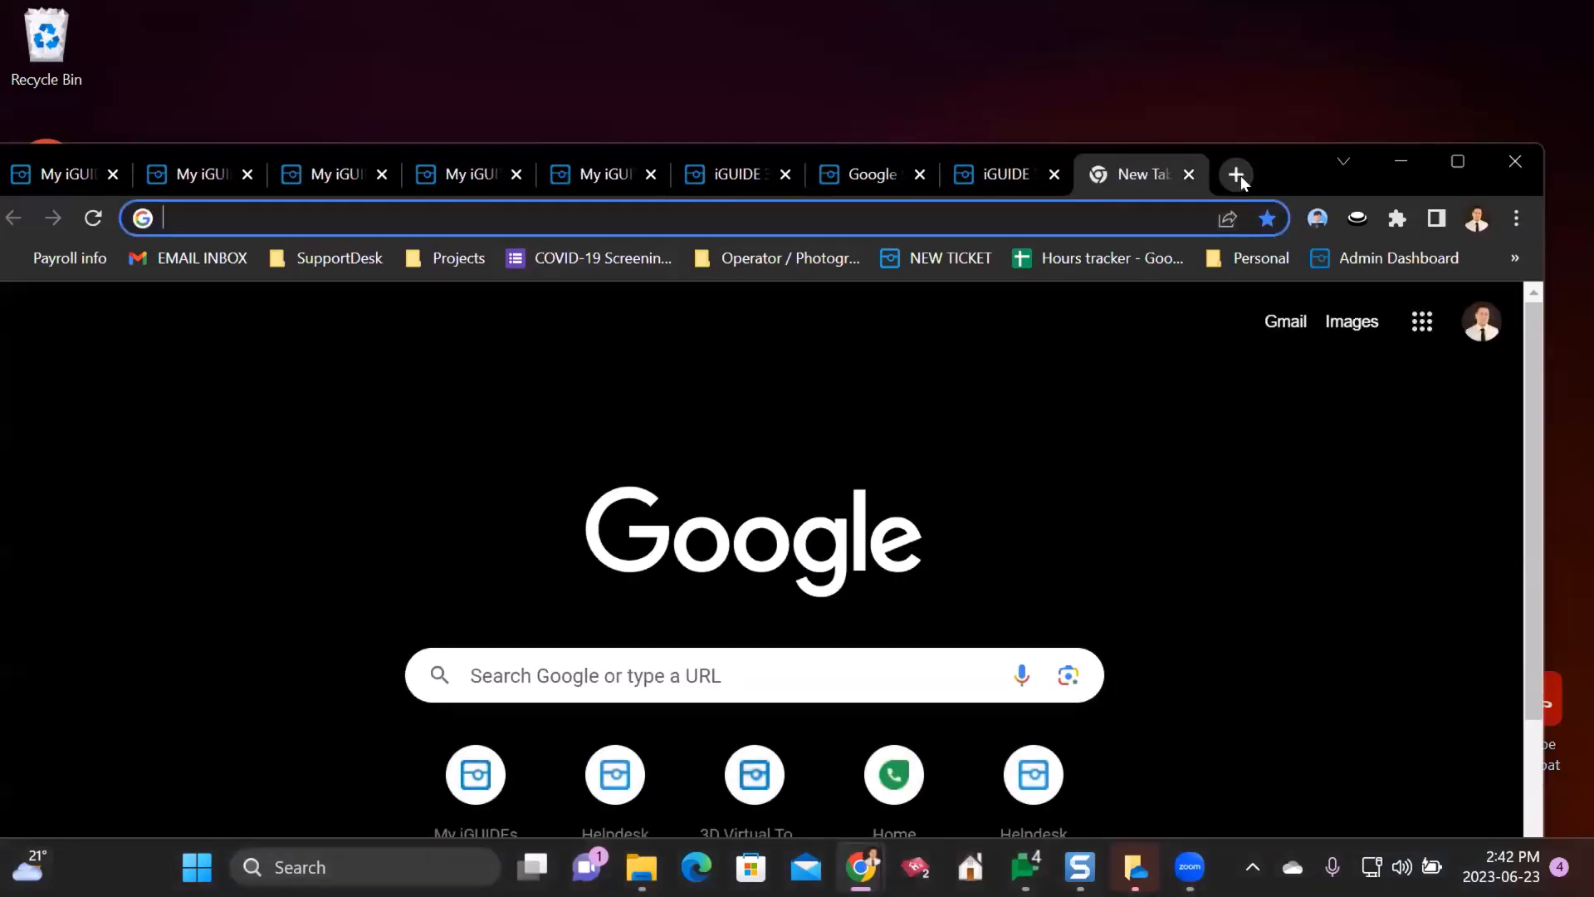
pyautogui.write('google.ca')
pyautogui.press('Return')
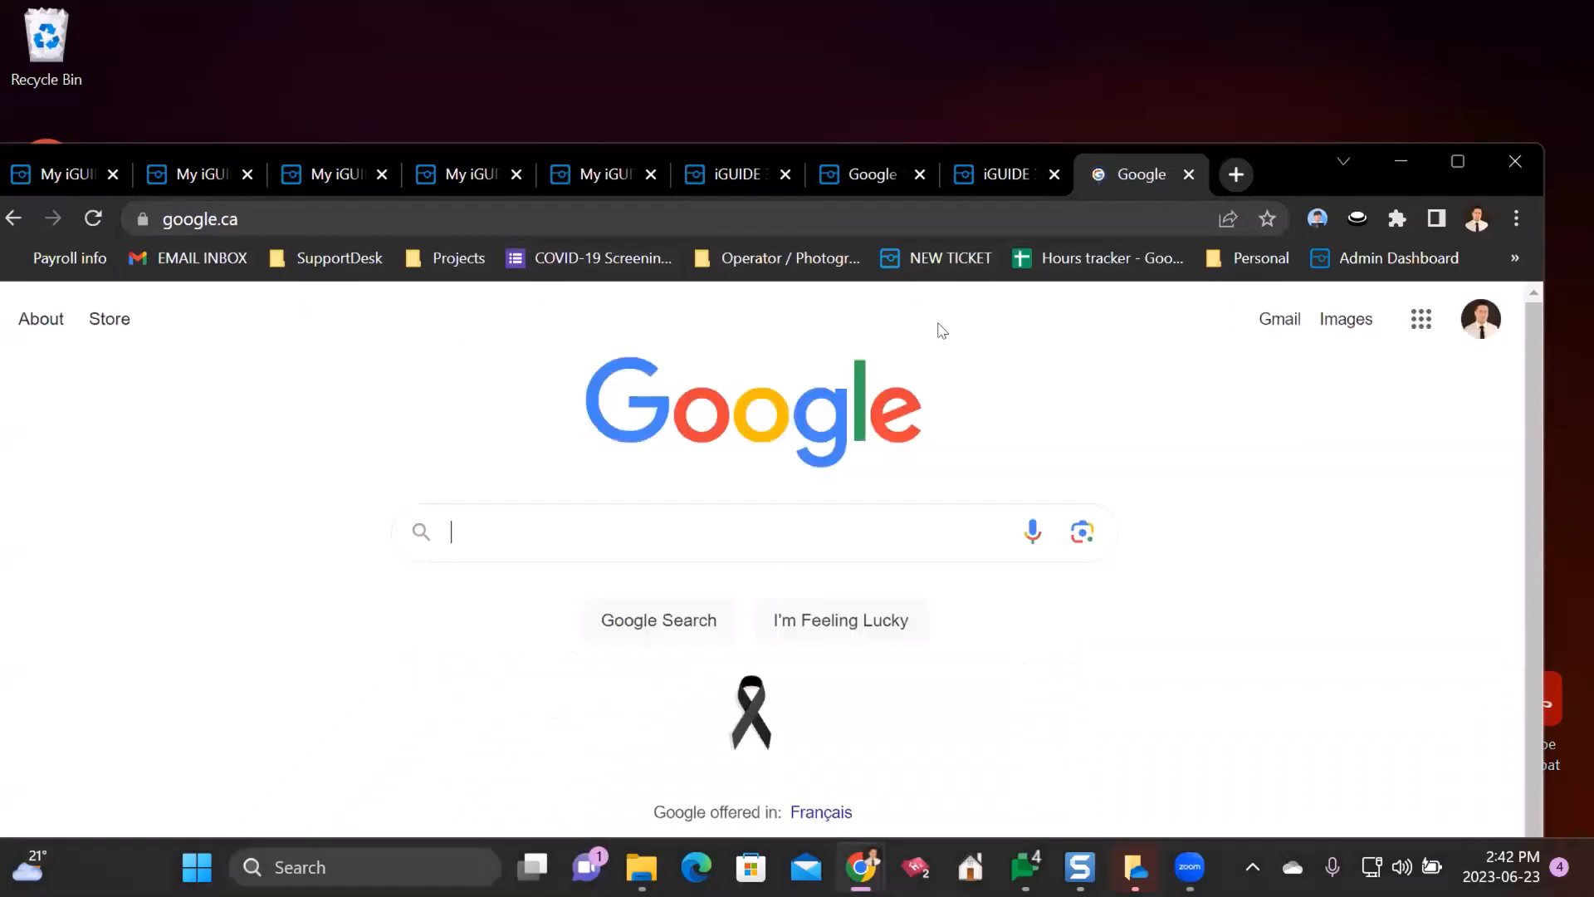
pyautogui.write('maps')
pyautogui.press('Return')
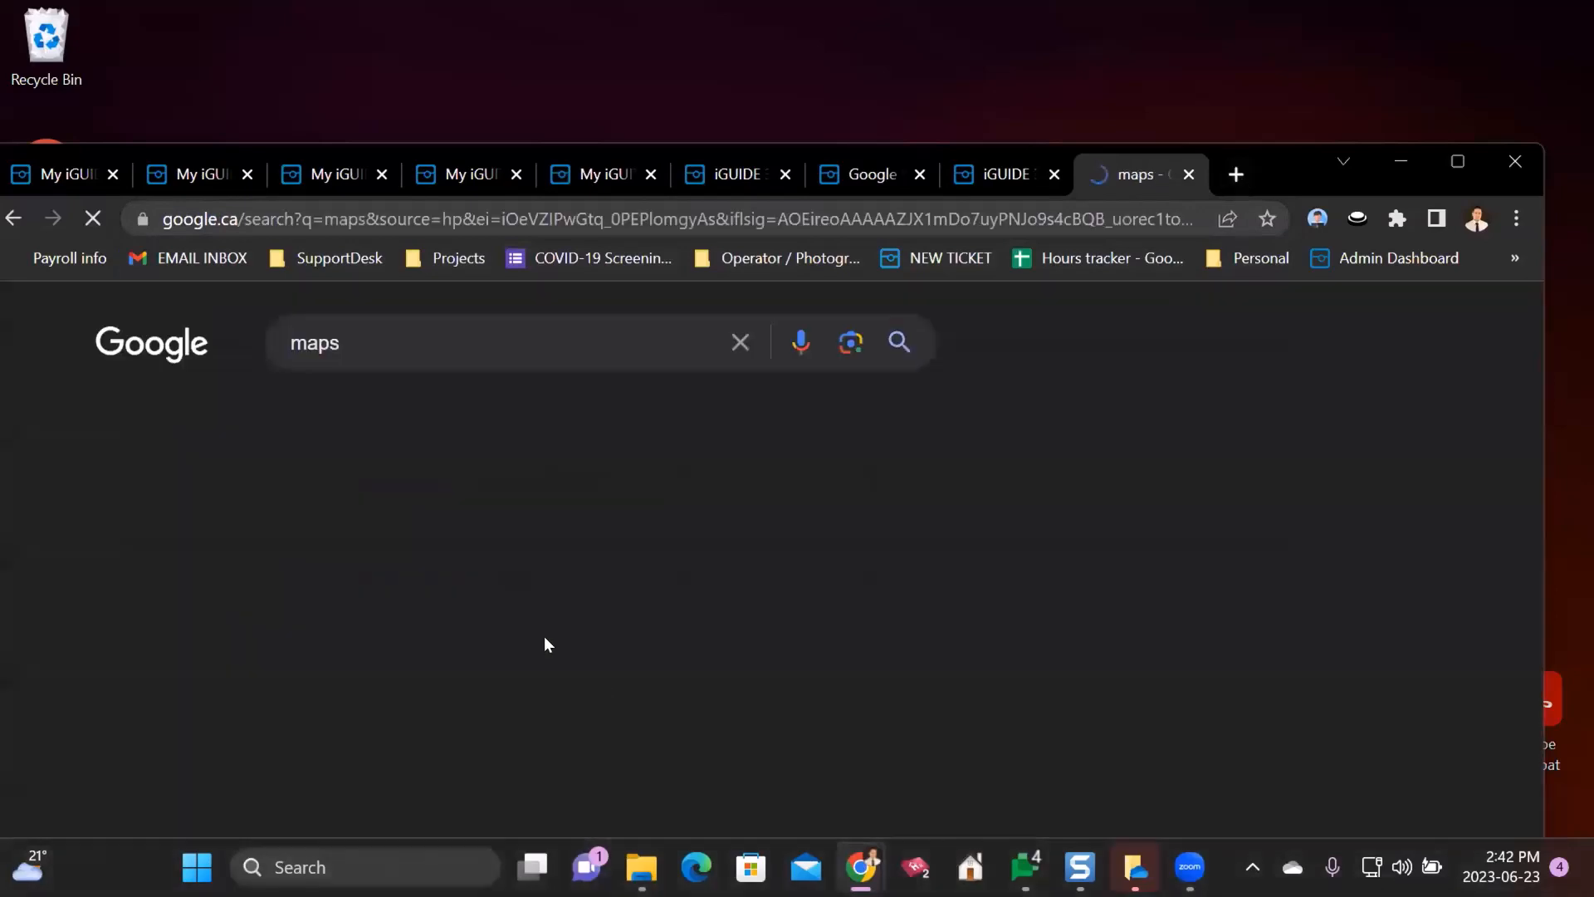
pyautogui.click(183, 591)
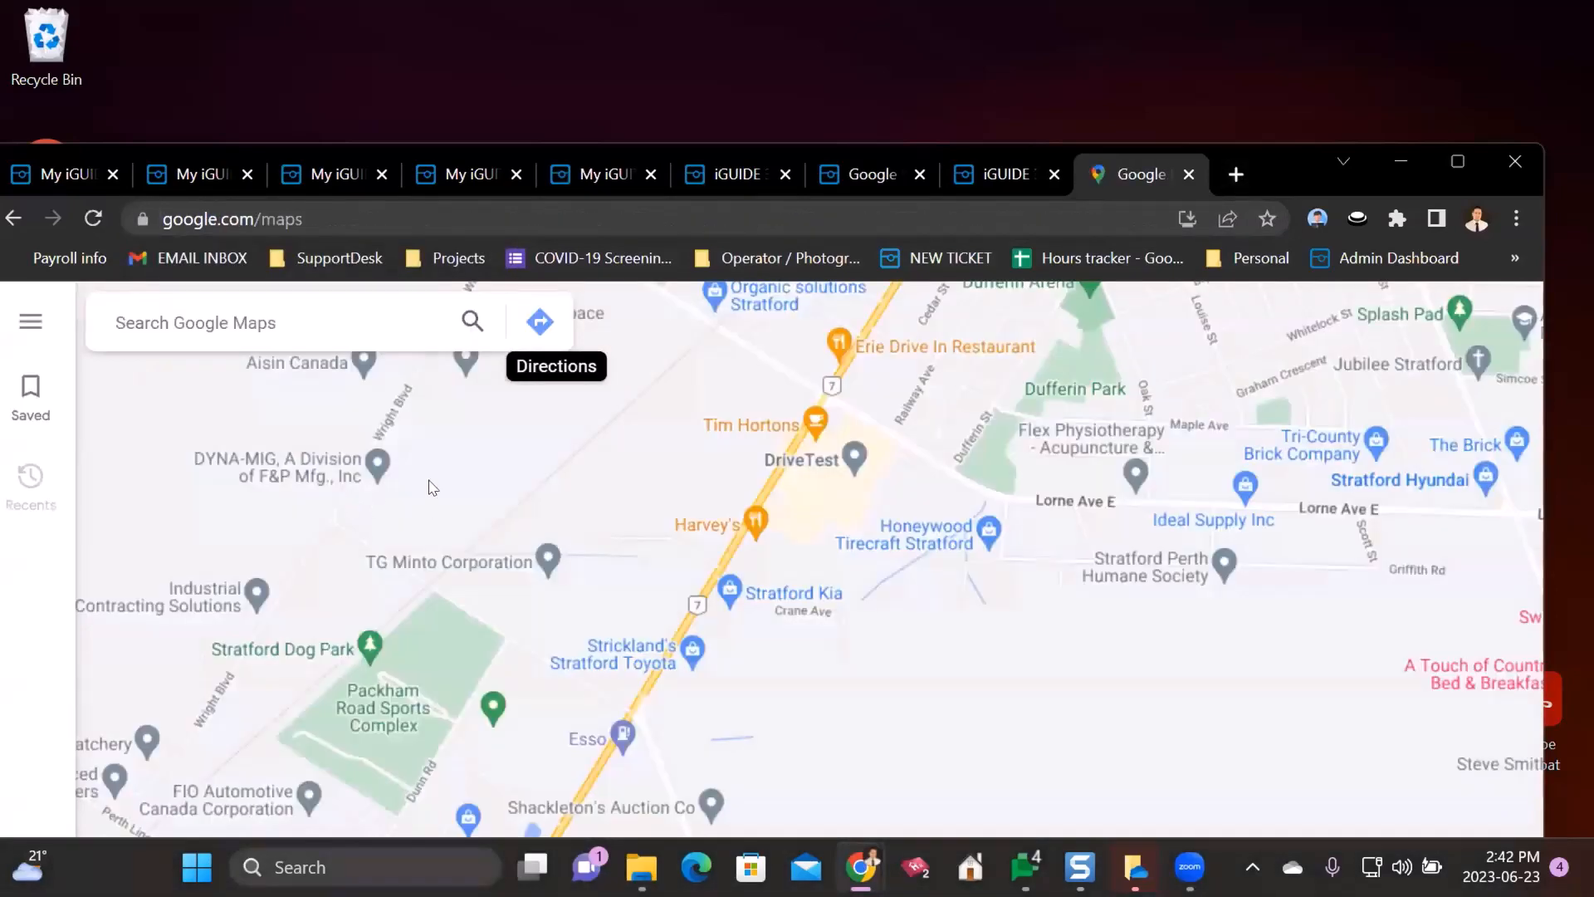
# - Search the map for 'record' and open the Encore Records Limited place in Kitchener
pyautogui.click(304, 322)
pyautogui.write('record')
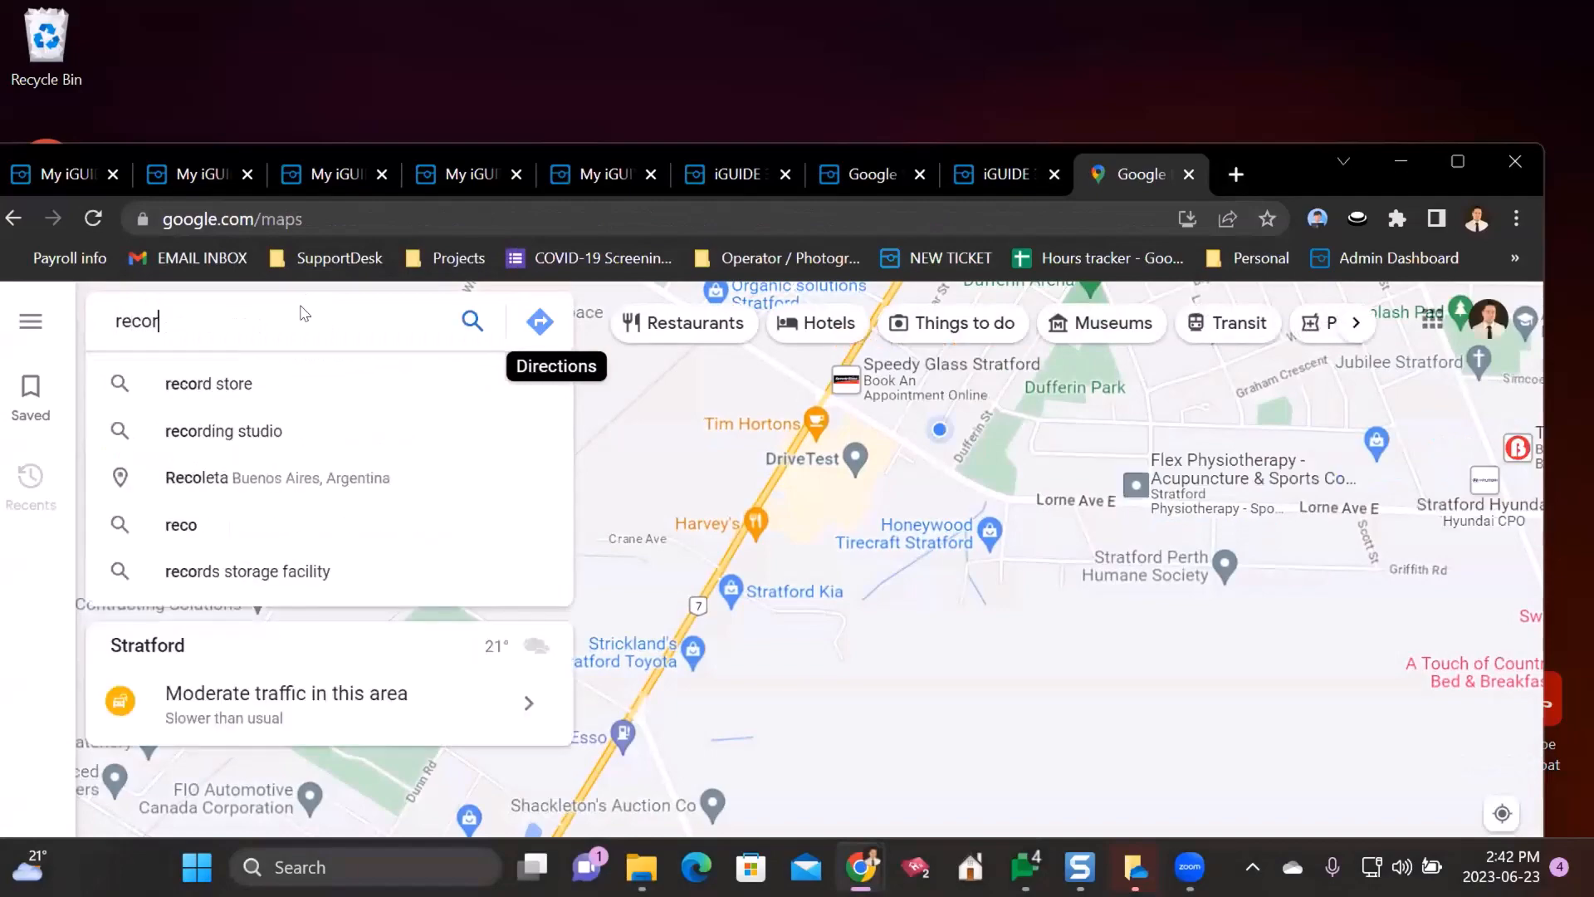
pyautogui.press('Return')
pyautogui.scroll(-5, 1385, 613)
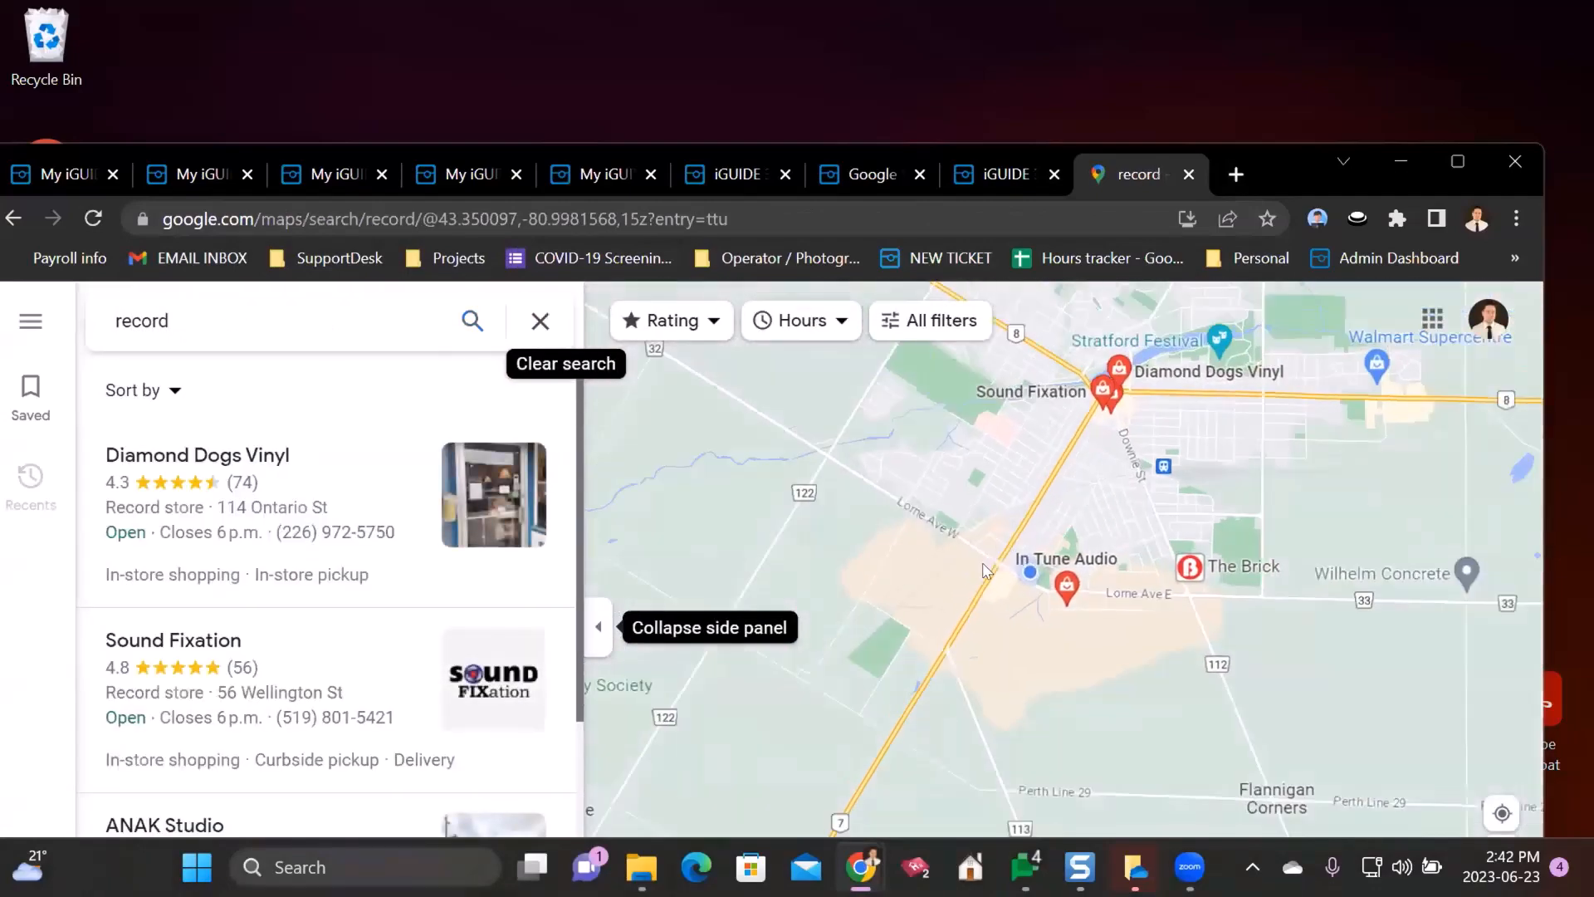
pyautogui.moveTo(1385, 613); pyautogui.dragTo(929, 641)
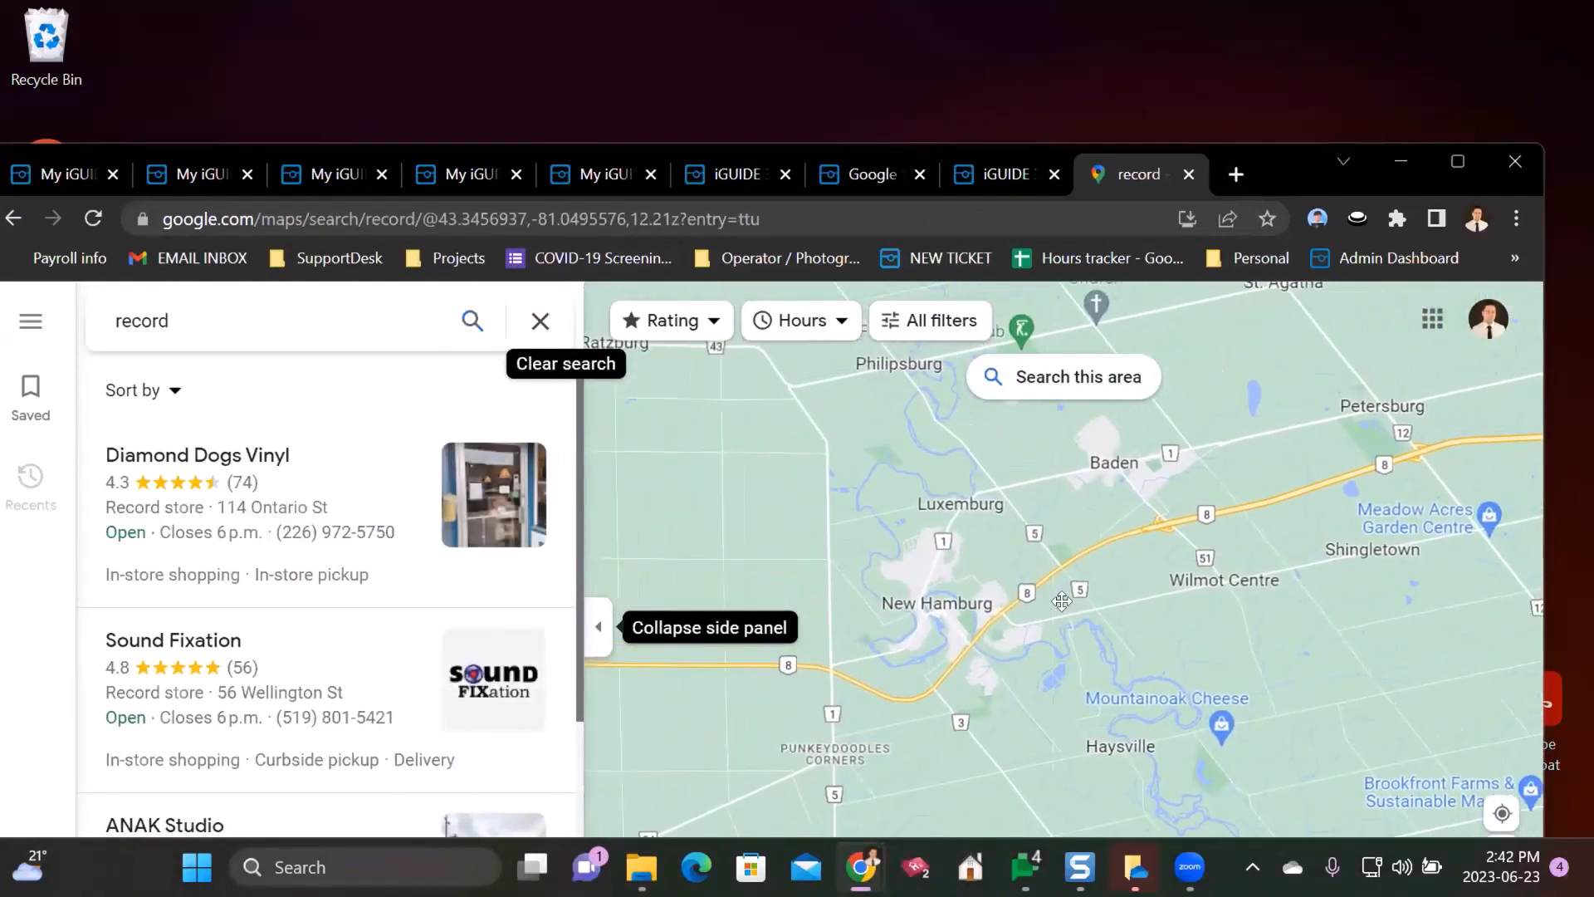
pyautogui.moveTo(1403, 565); pyautogui.dragTo(988, 714)
pyautogui.moveTo(1298, 645); pyautogui.dragTo(980, 729)
pyautogui.moveTo(1257, 455); pyautogui.dragTo(1014, 614)
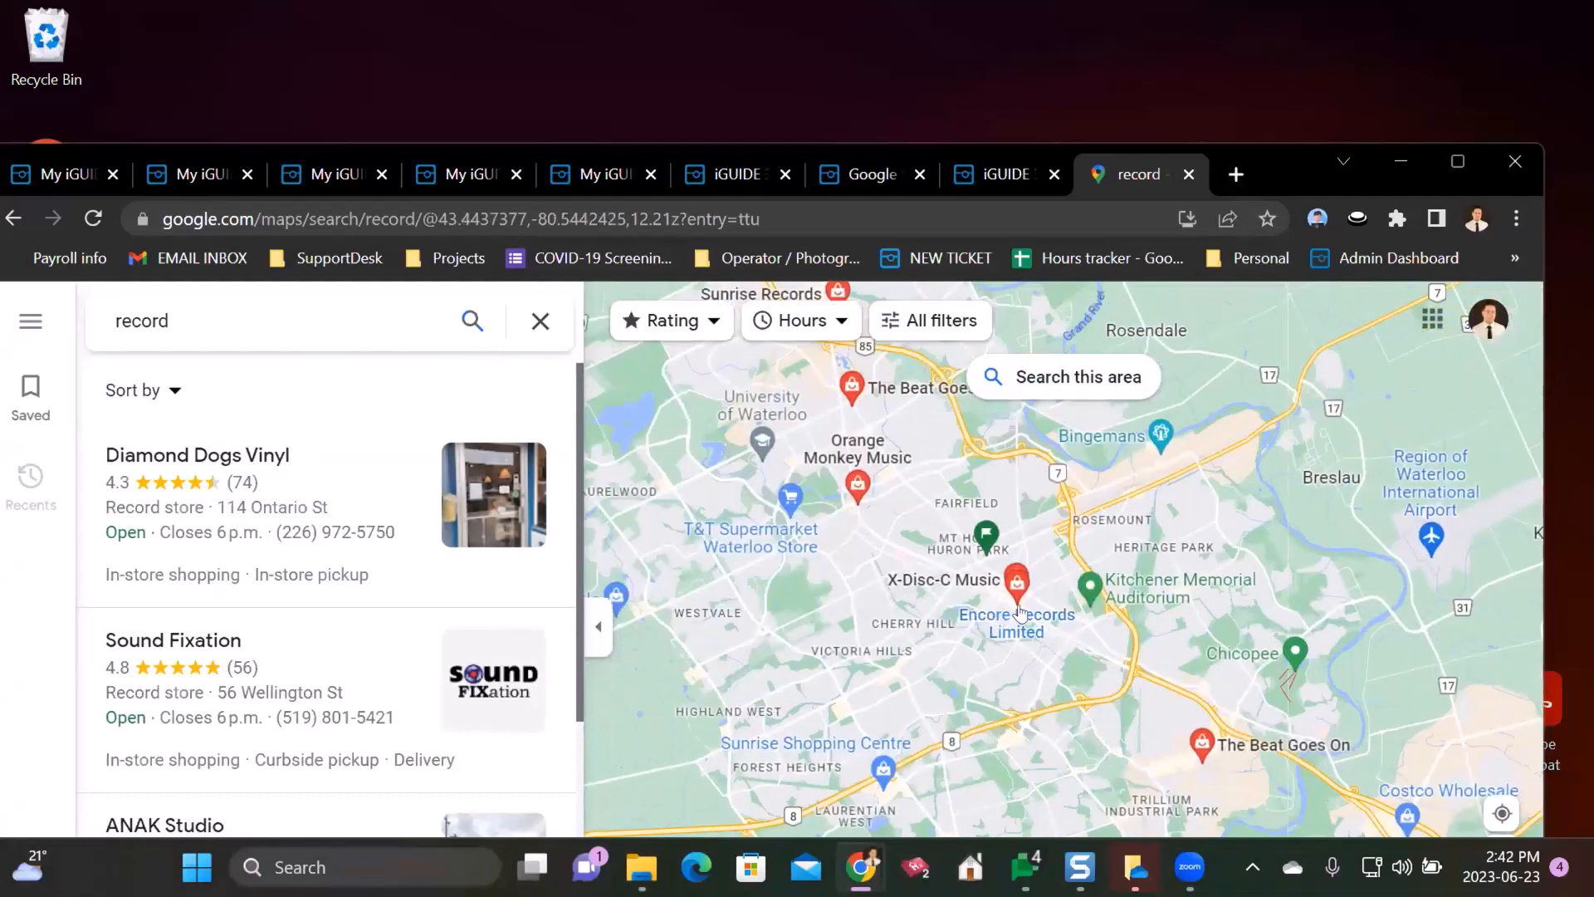
pyautogui.click(1014, 612)
# - Maximize the browser and enter Street View on King St E facing the Encore Records storefront
pyautogui.scroll(3, 1212, 598)
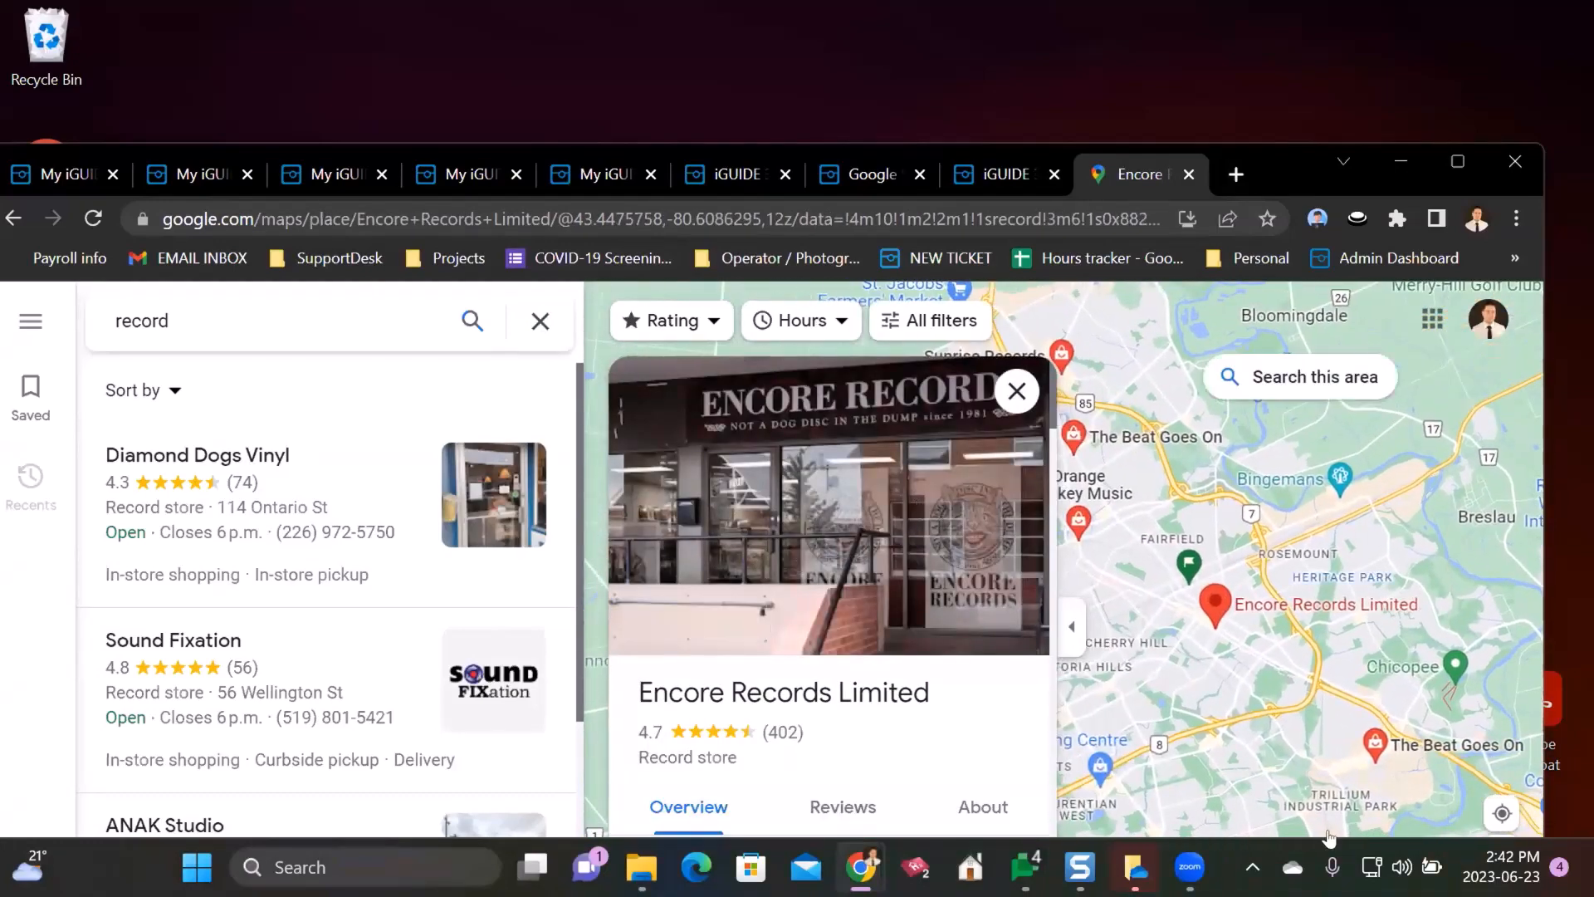
pyautogui.scroll(3, 1171, 572)
pyautogui.scroll(5, 1175, 569)
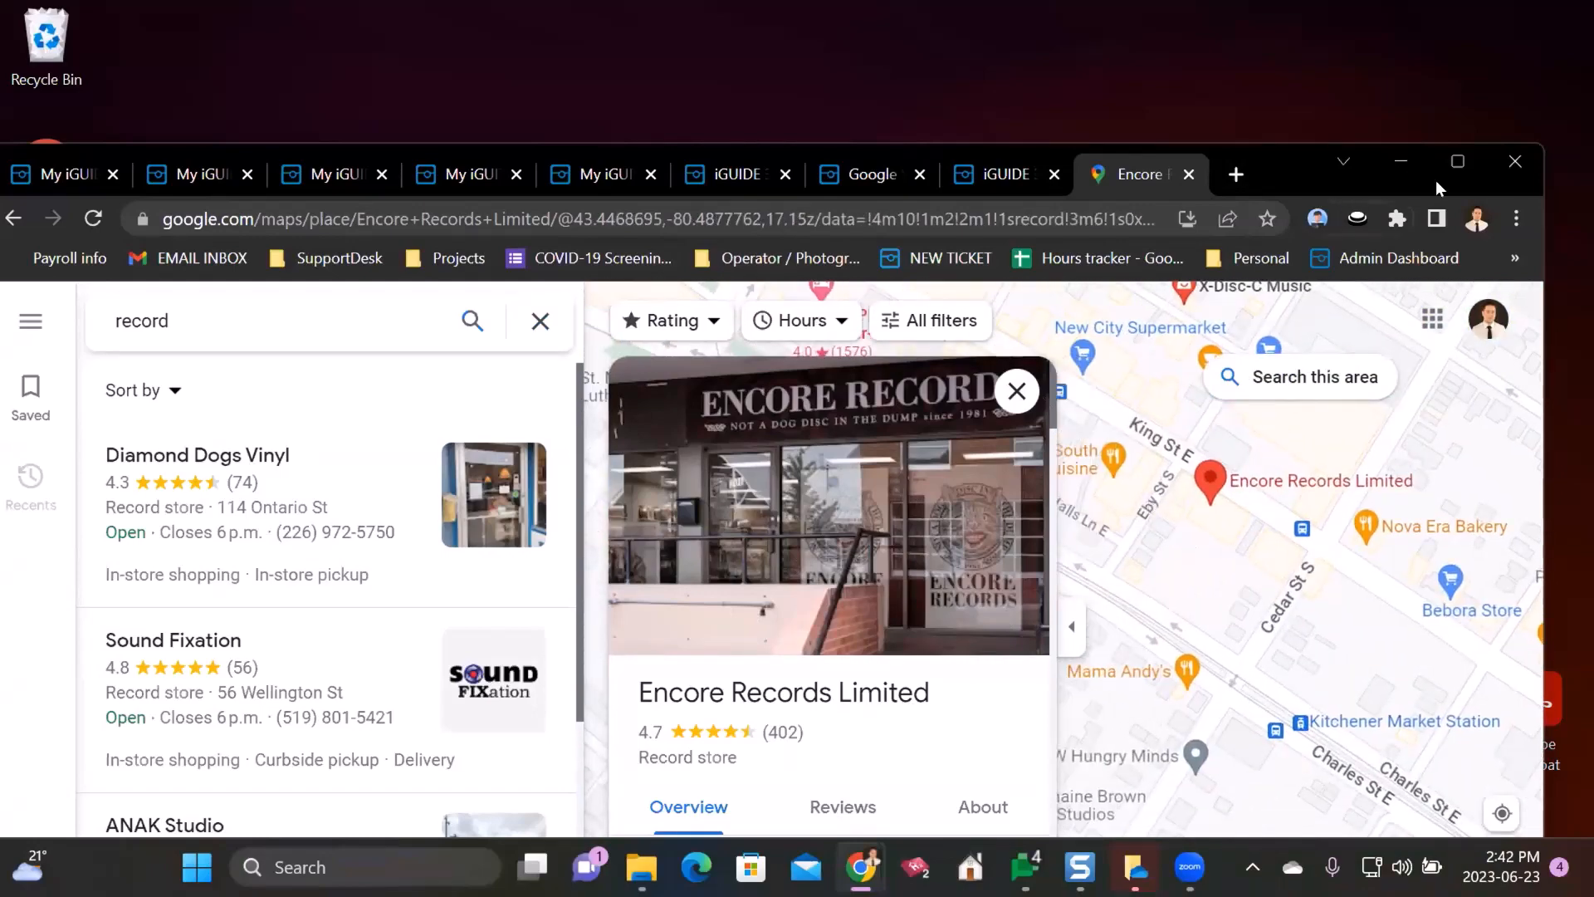
pyautogui.click(1461, 163)
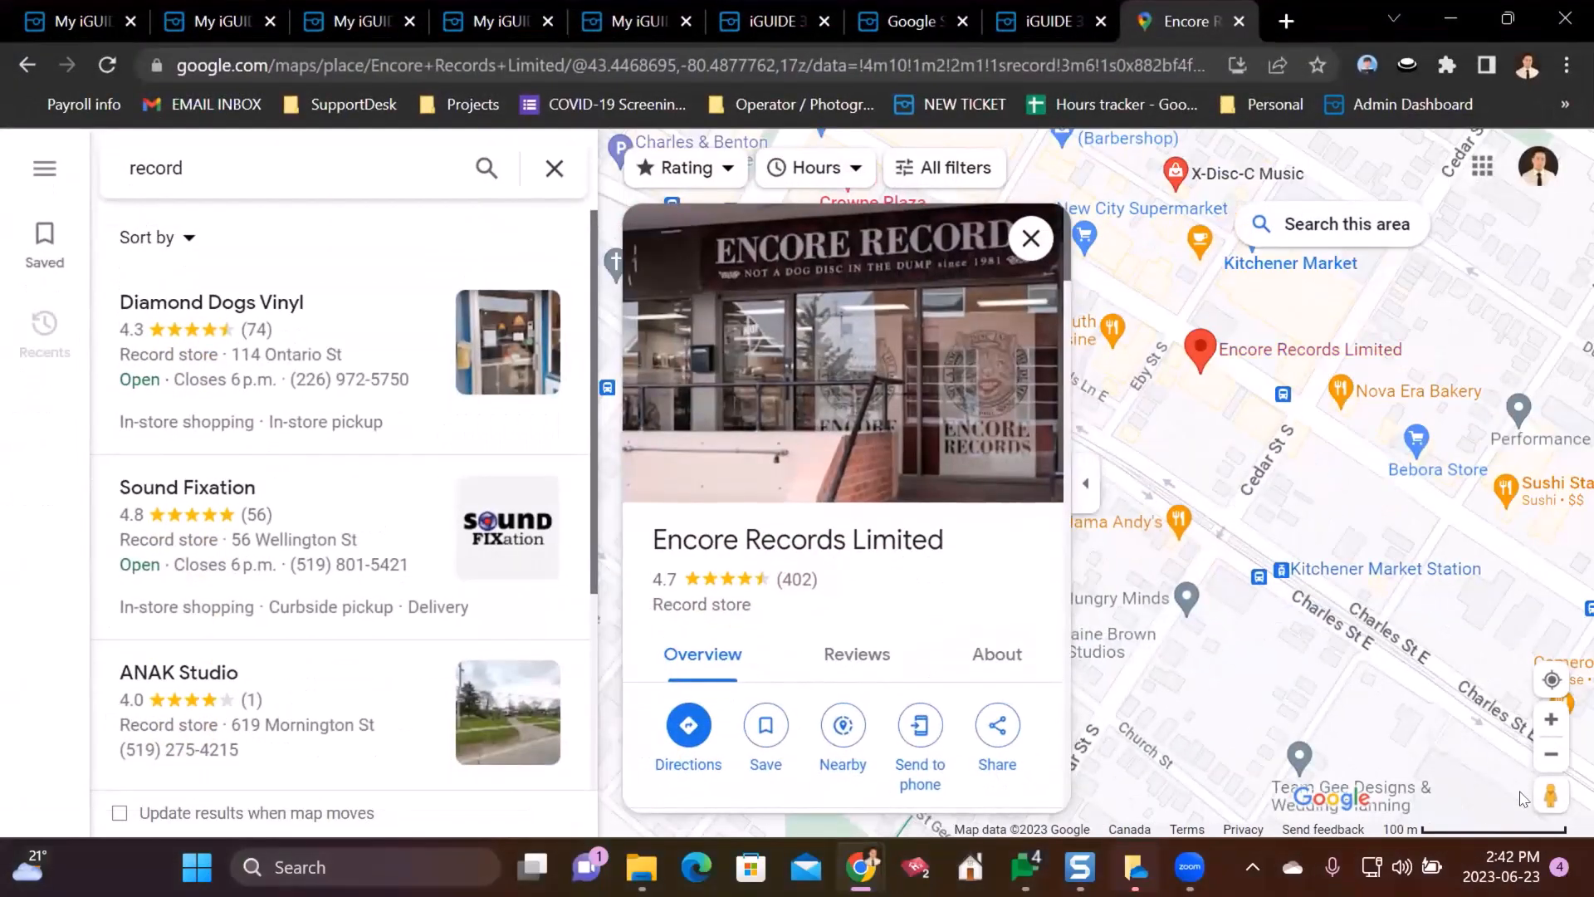
pyautogui.scroll(4, 1421, 502)
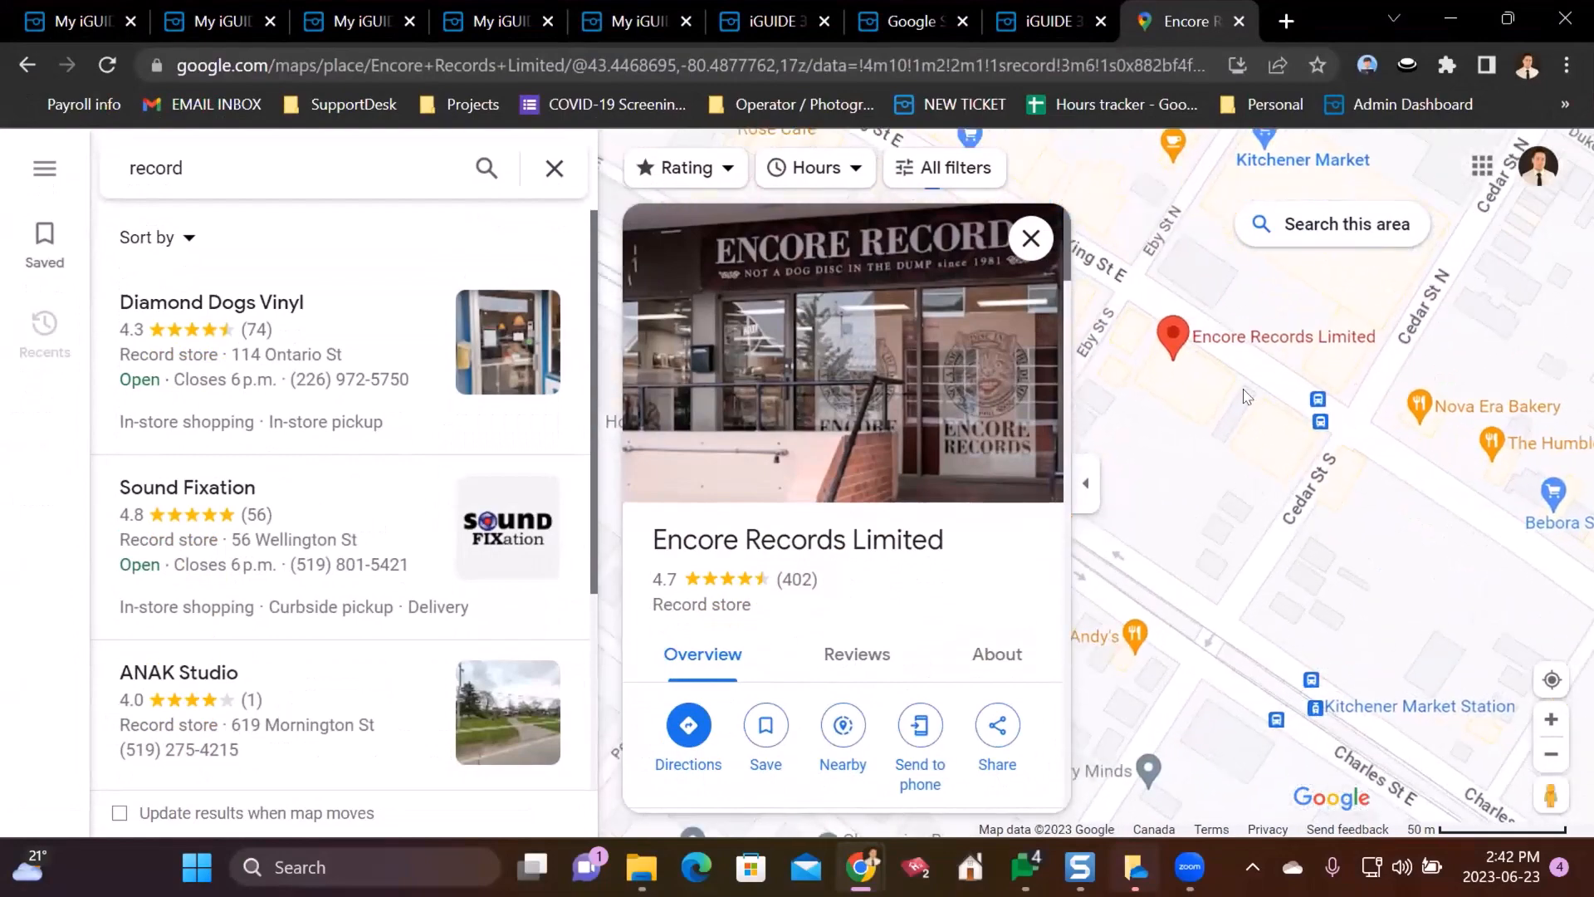
pyautogui.moveTo(1421, 501); pyautogui.dragTo(1473, 499)
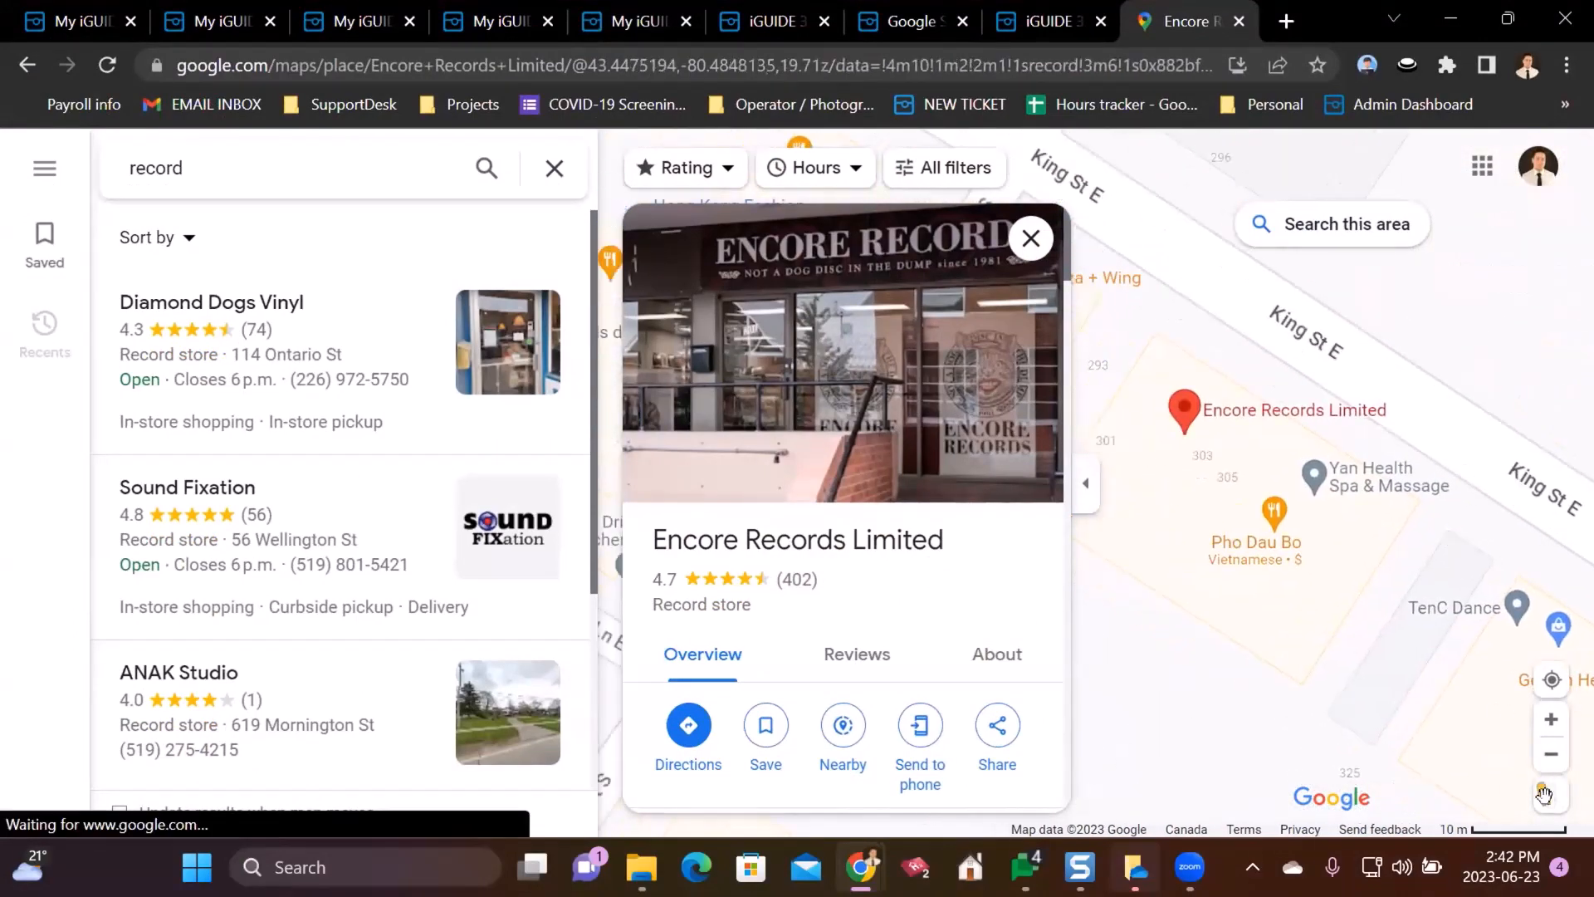
pyautogui.moveTo(1551, 796); pyautogui.dragTo(1265, 237)
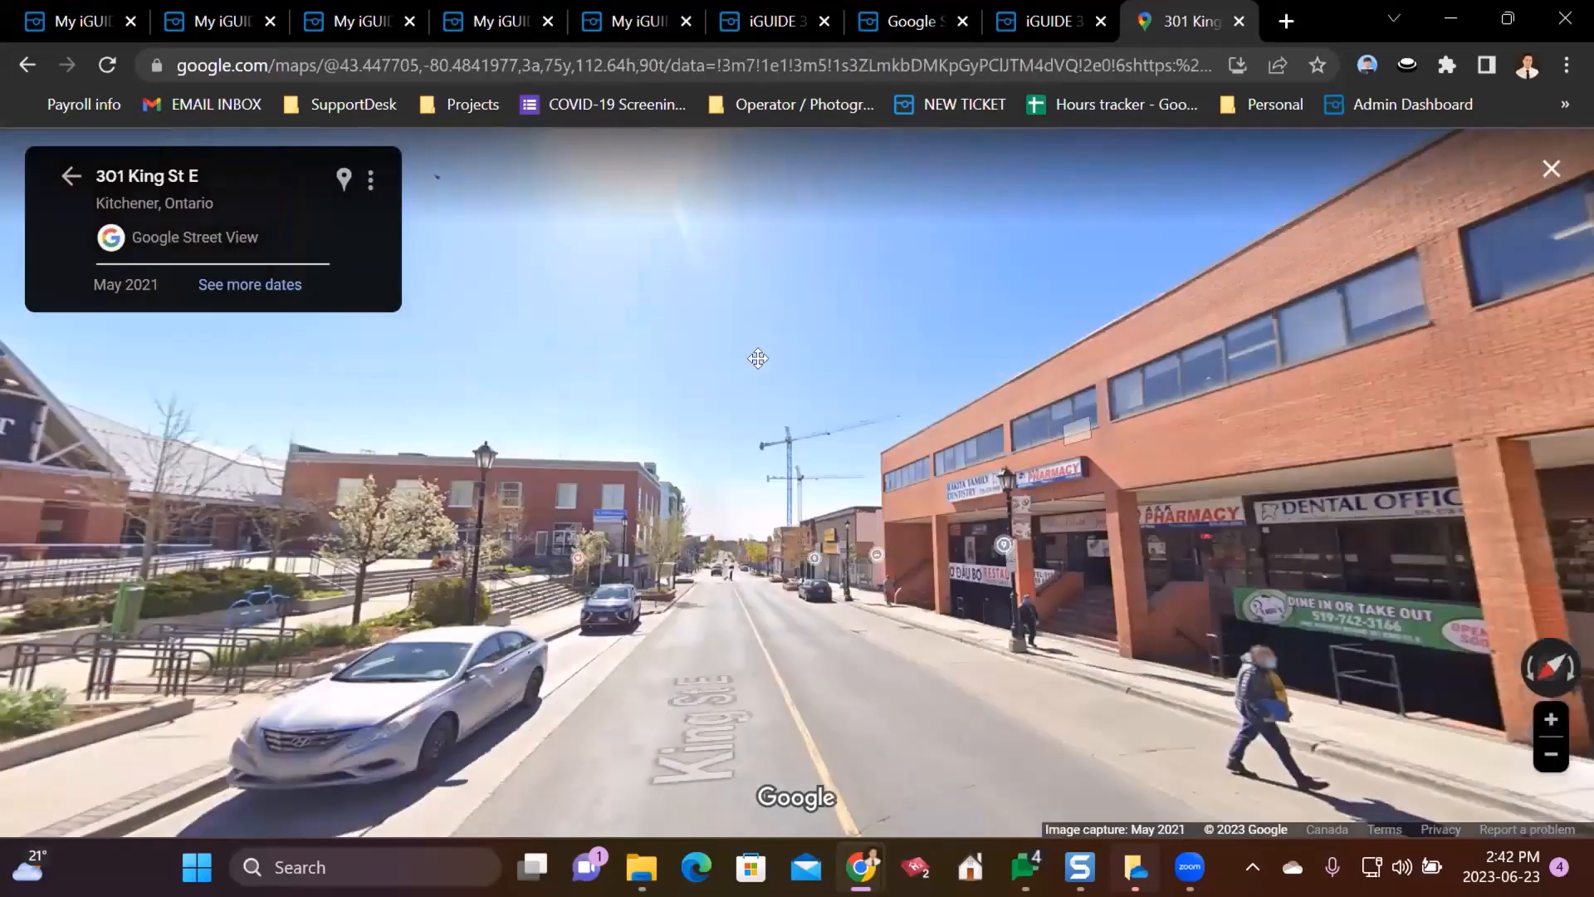
pyautogui.moveTo(758, 359); pyautogui.dragTo(556, 229)
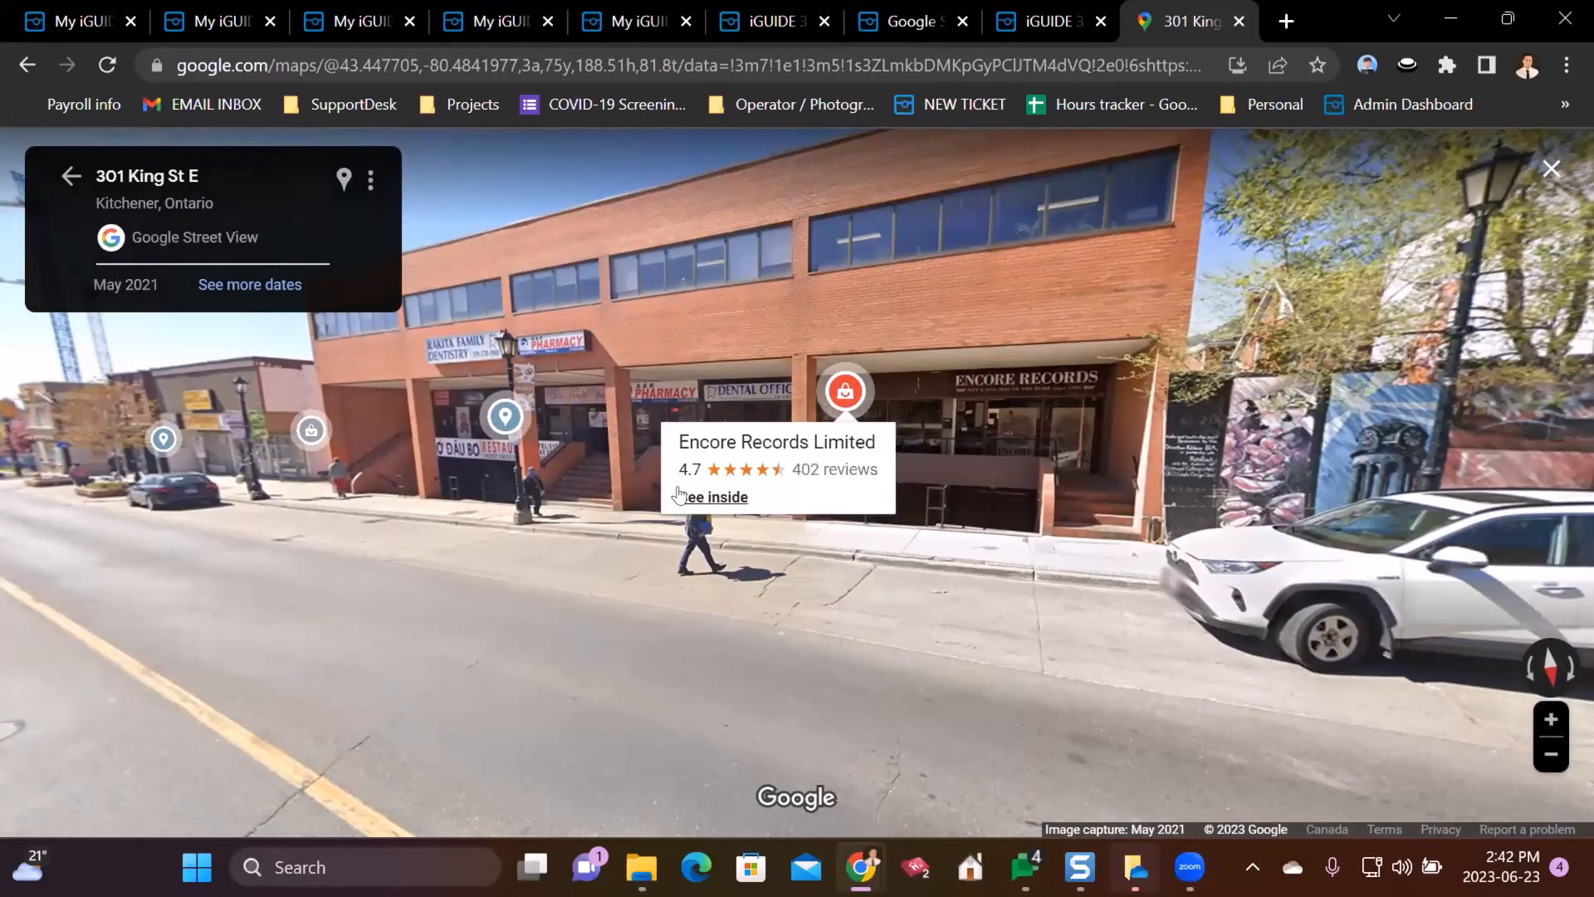
# - Open the Encore Records interior view and look around near the front door
pyautogui.moveTo(487, 423)
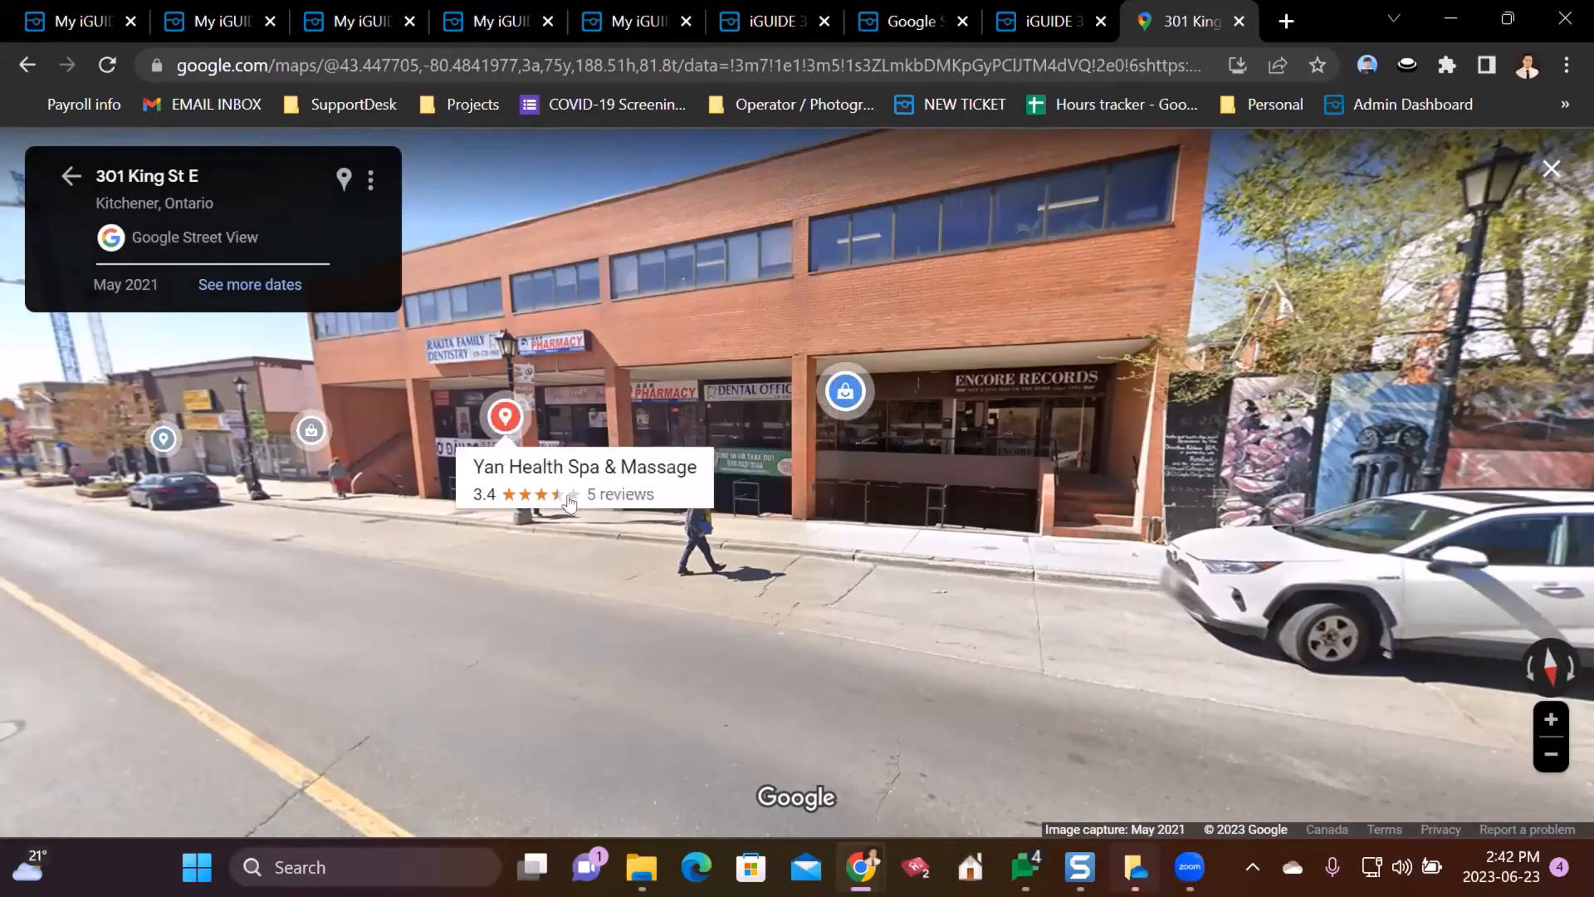
pyautogui.moveTo(308, 429)
pyautogui.moveTo(820, 383)
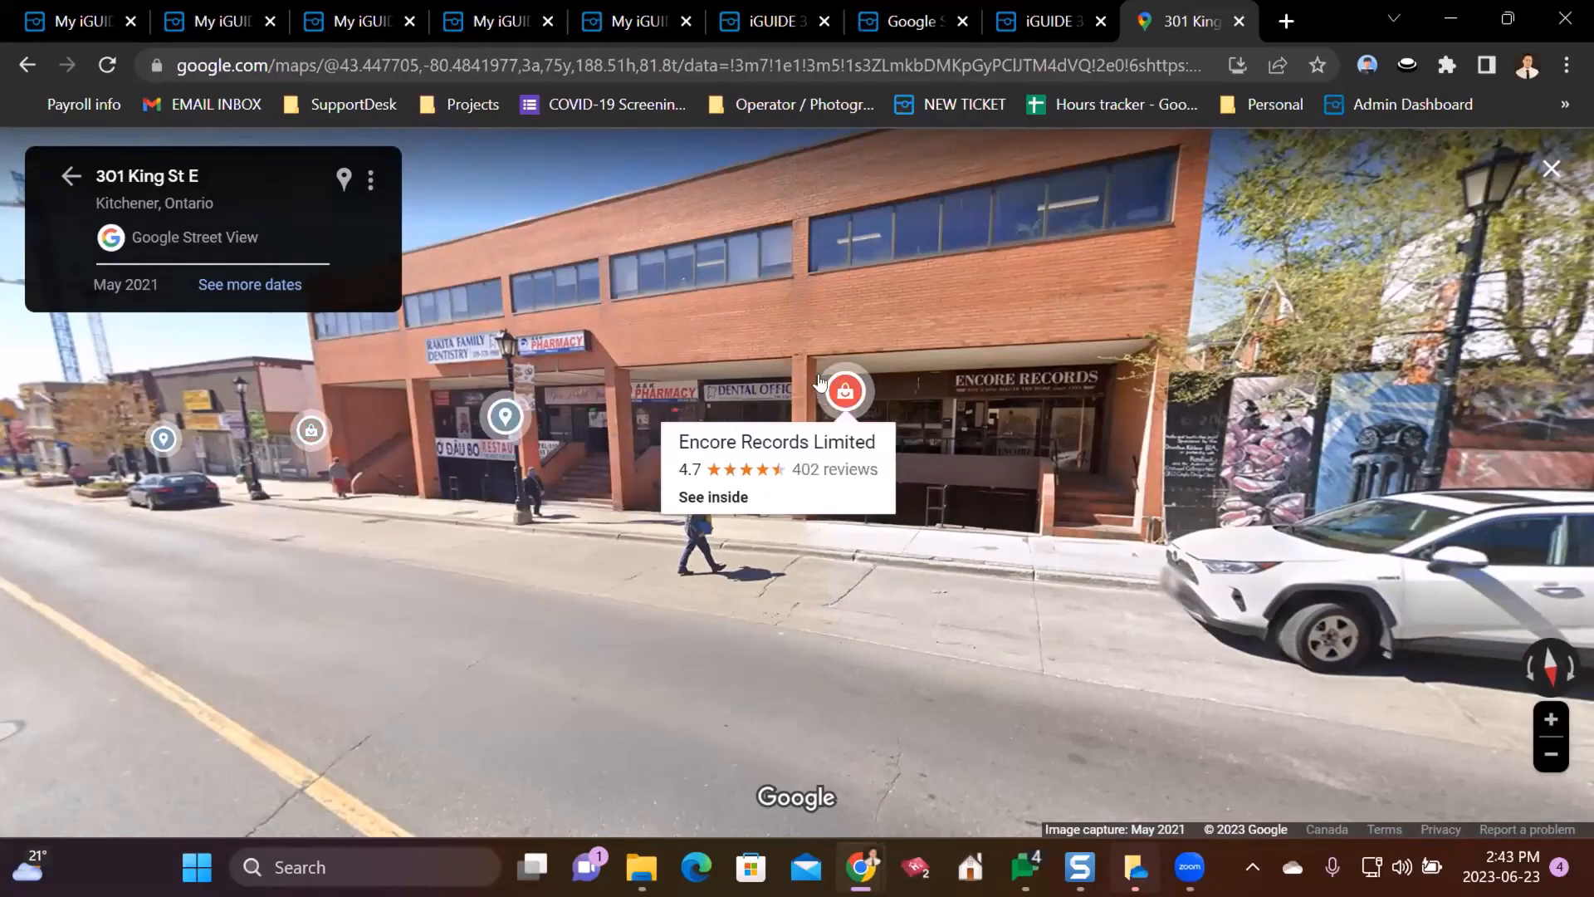
pyautogui.click(724, 497)
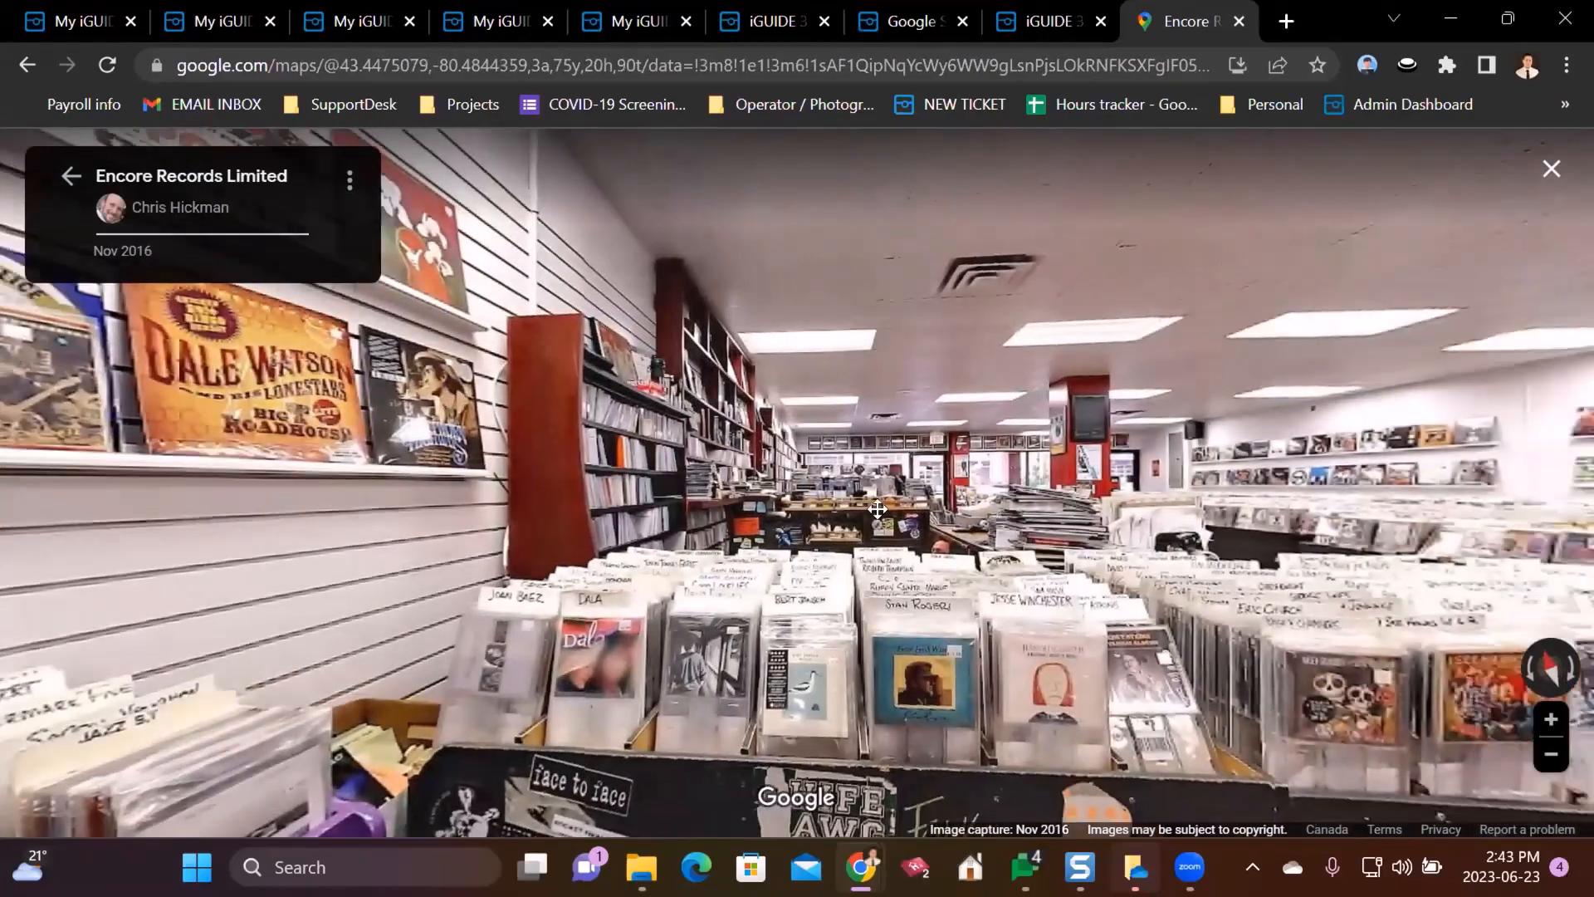
pyautogui.moveTo(878, 509); pyautogui.dragTo(382, 423)
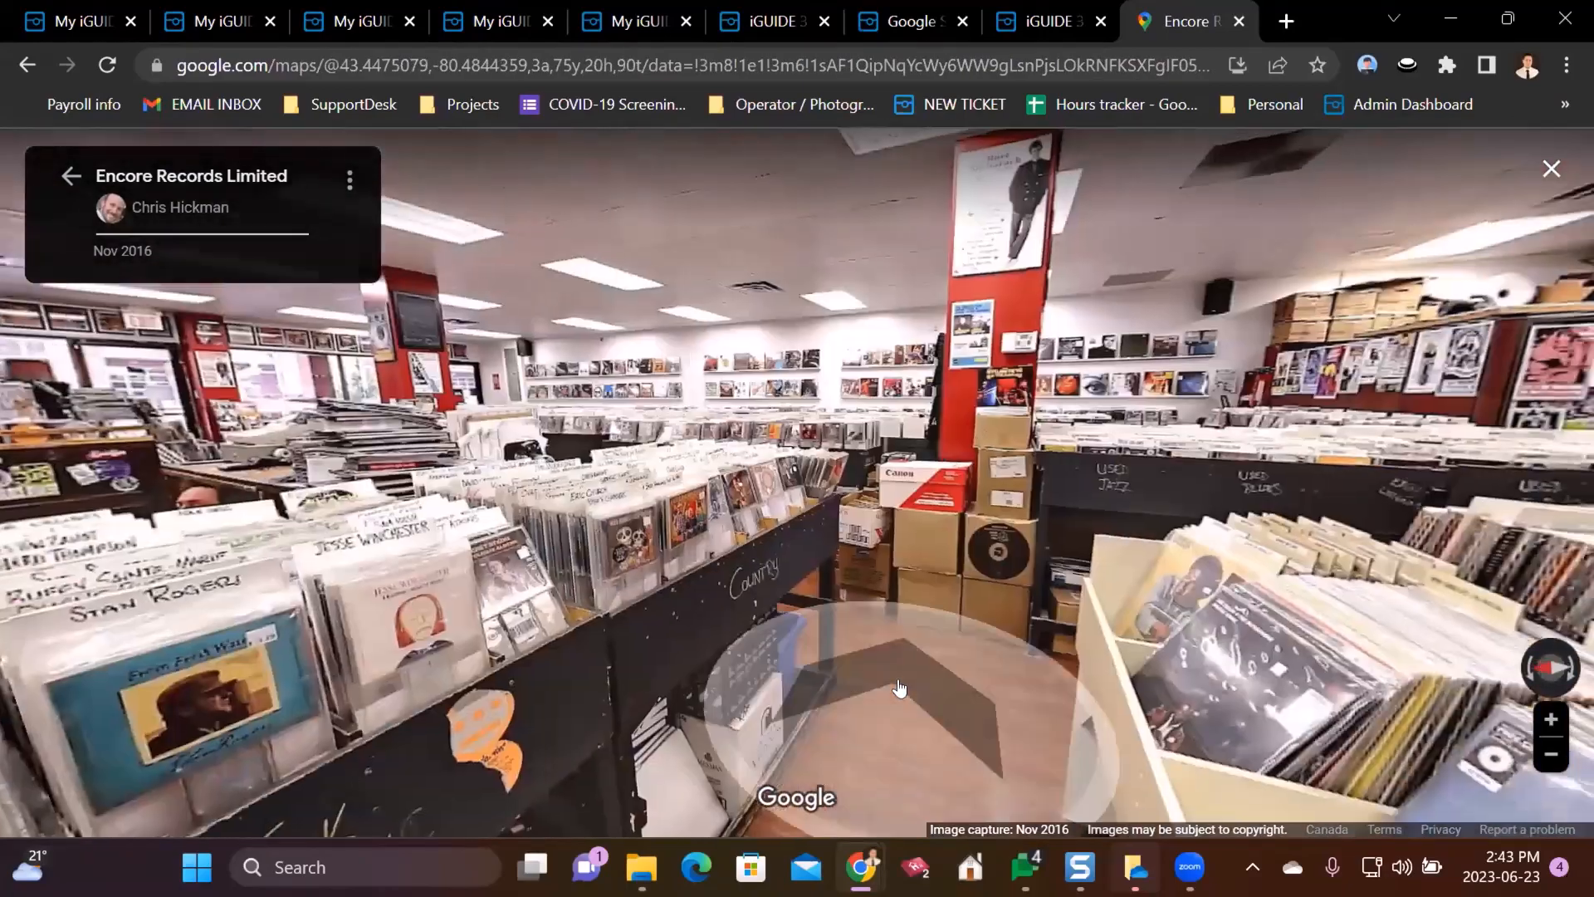
pyautogui.click(902, 688)
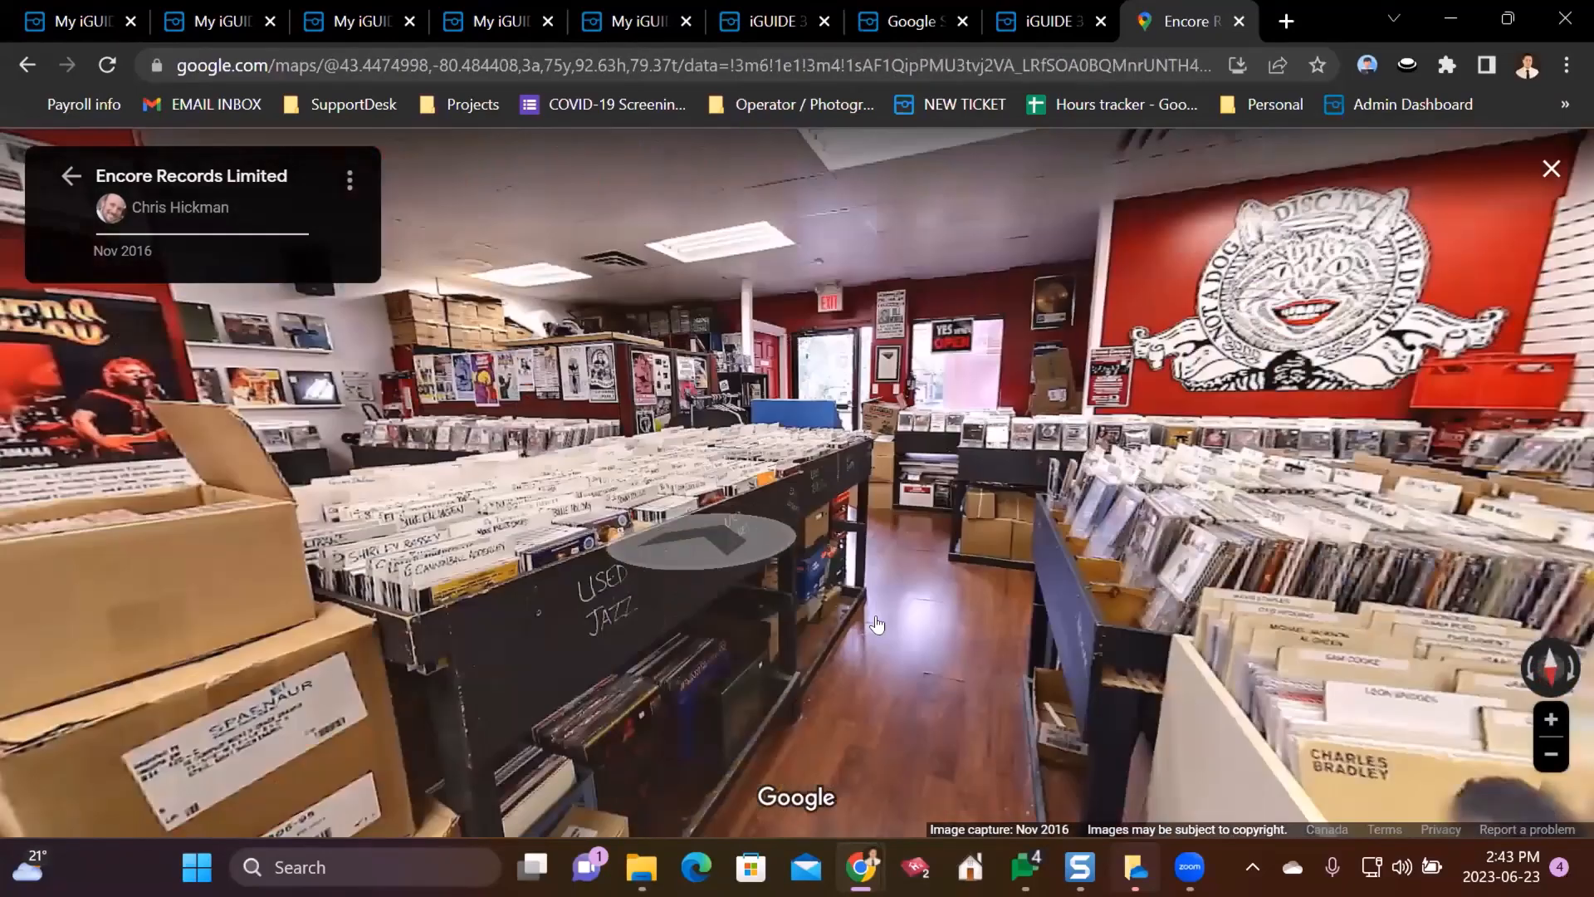
pyautogui.click(877, 624)
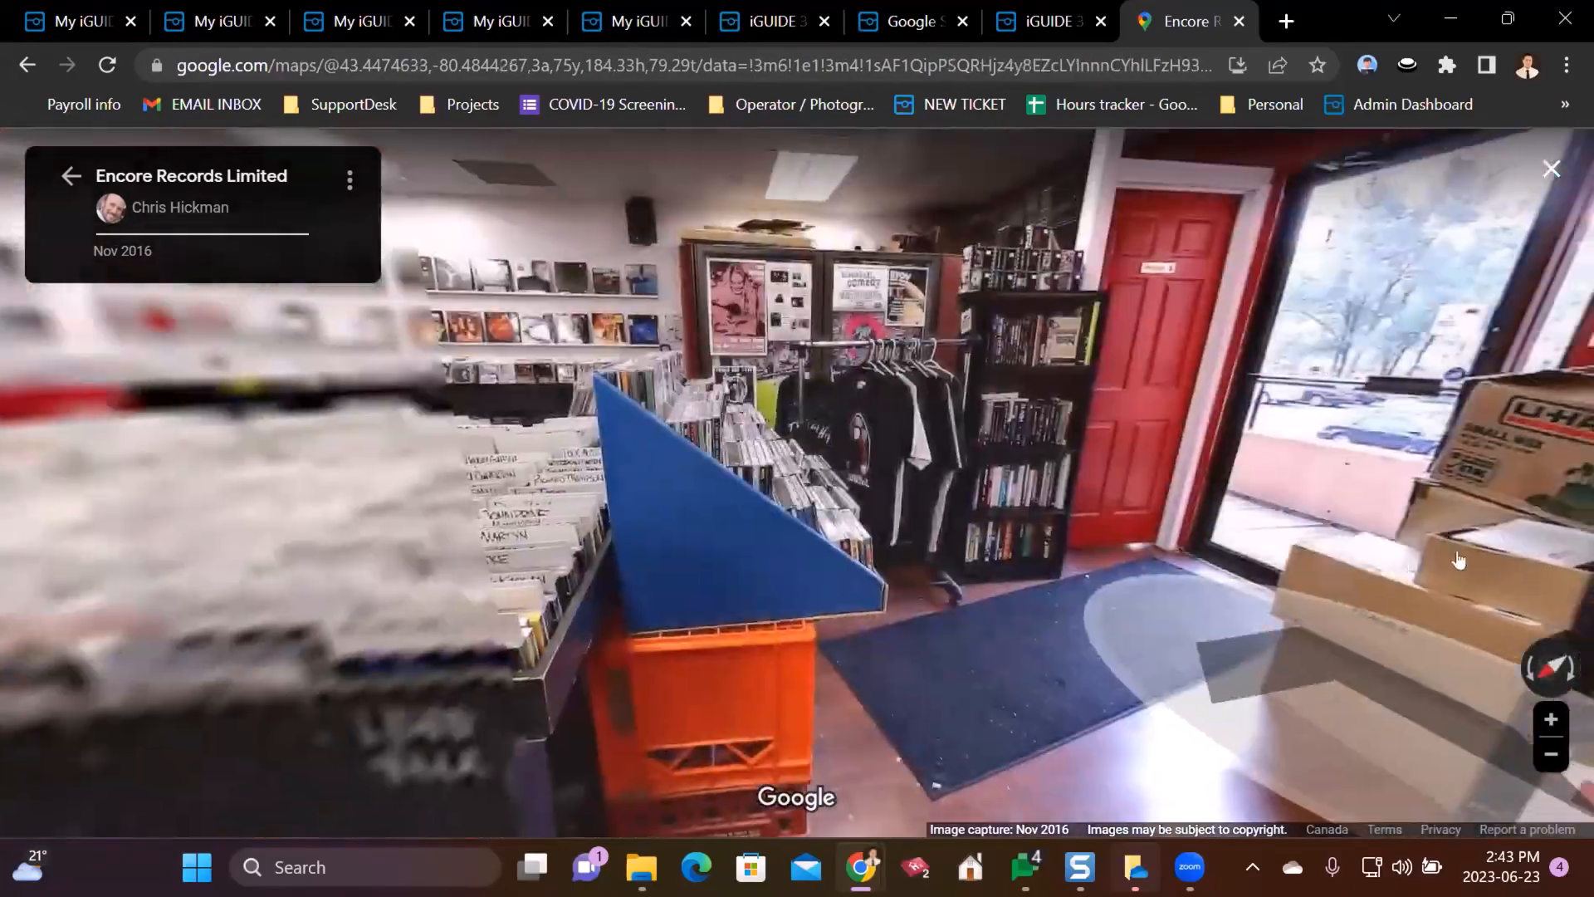
# - Walk down the record aisle past the red pillar, deeper into the store
pyautogui.moveTo(758, 559); pyautogui.dragTo(1158, 545)
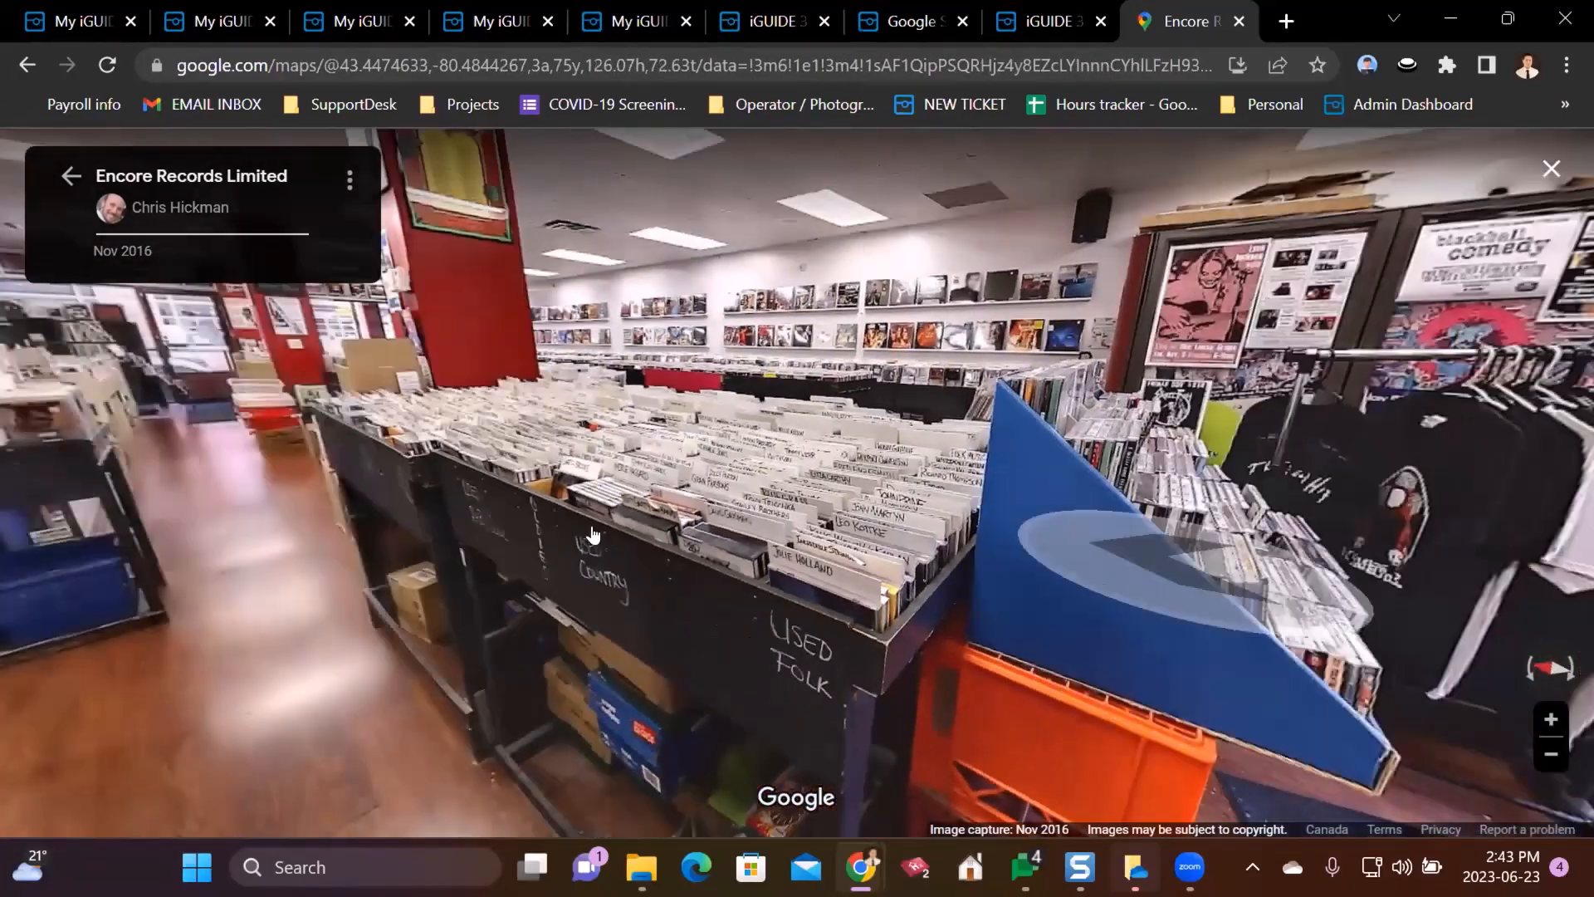
pyautogui.moveTo(598, 537); pyautogui.dragTo(876, 547)
pyautogui.click(876, 548)
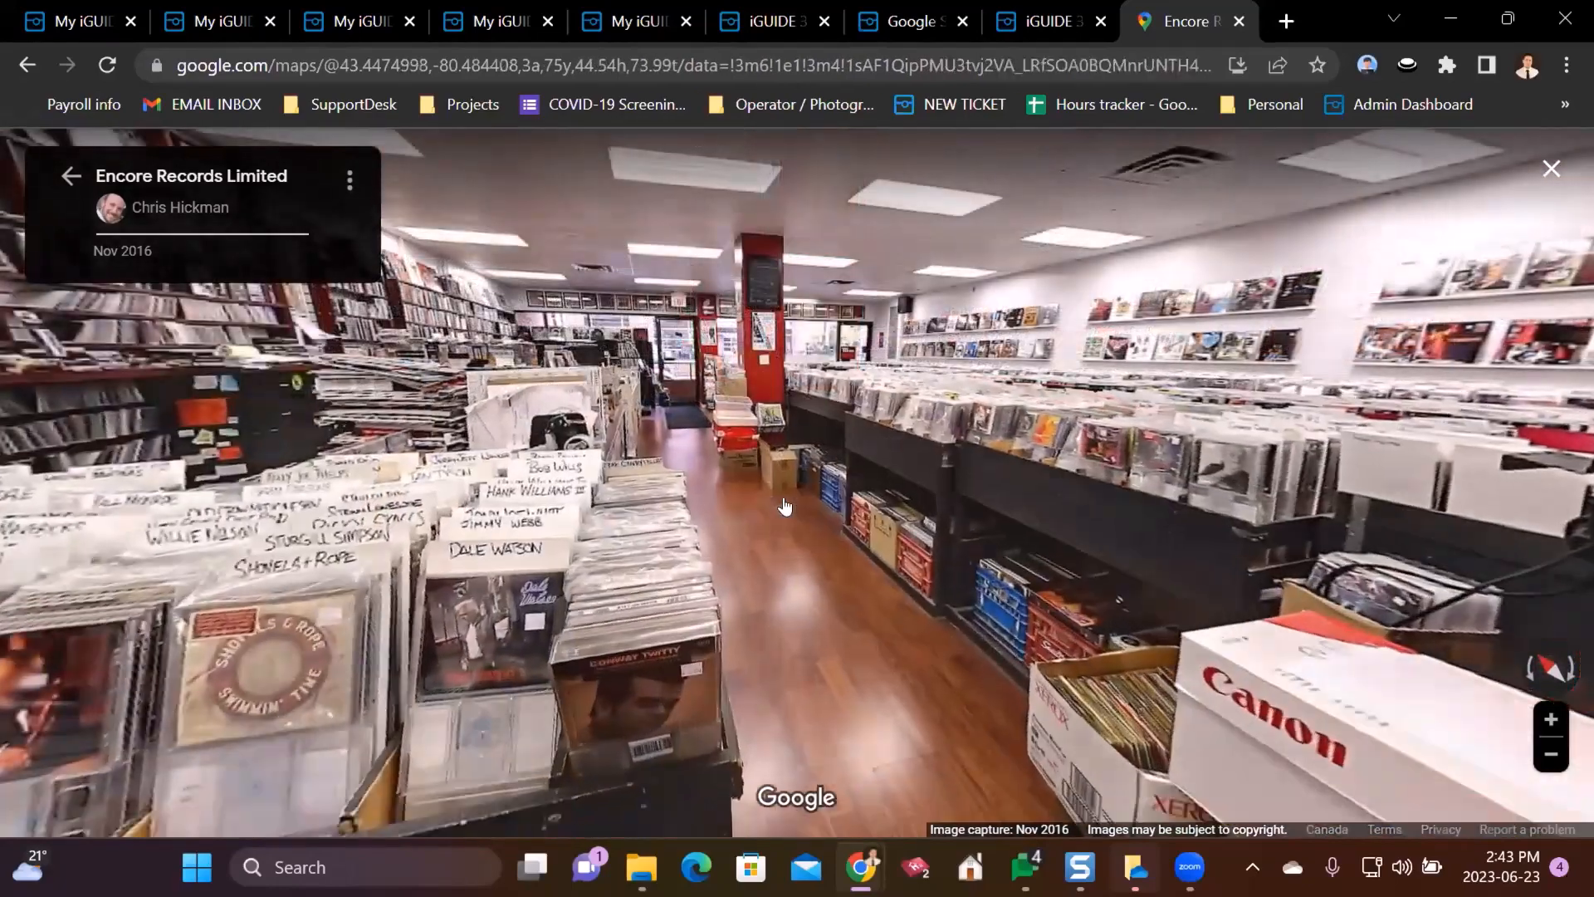
pyautogui.click(785, 506)
pyautogui.click(860, 558)
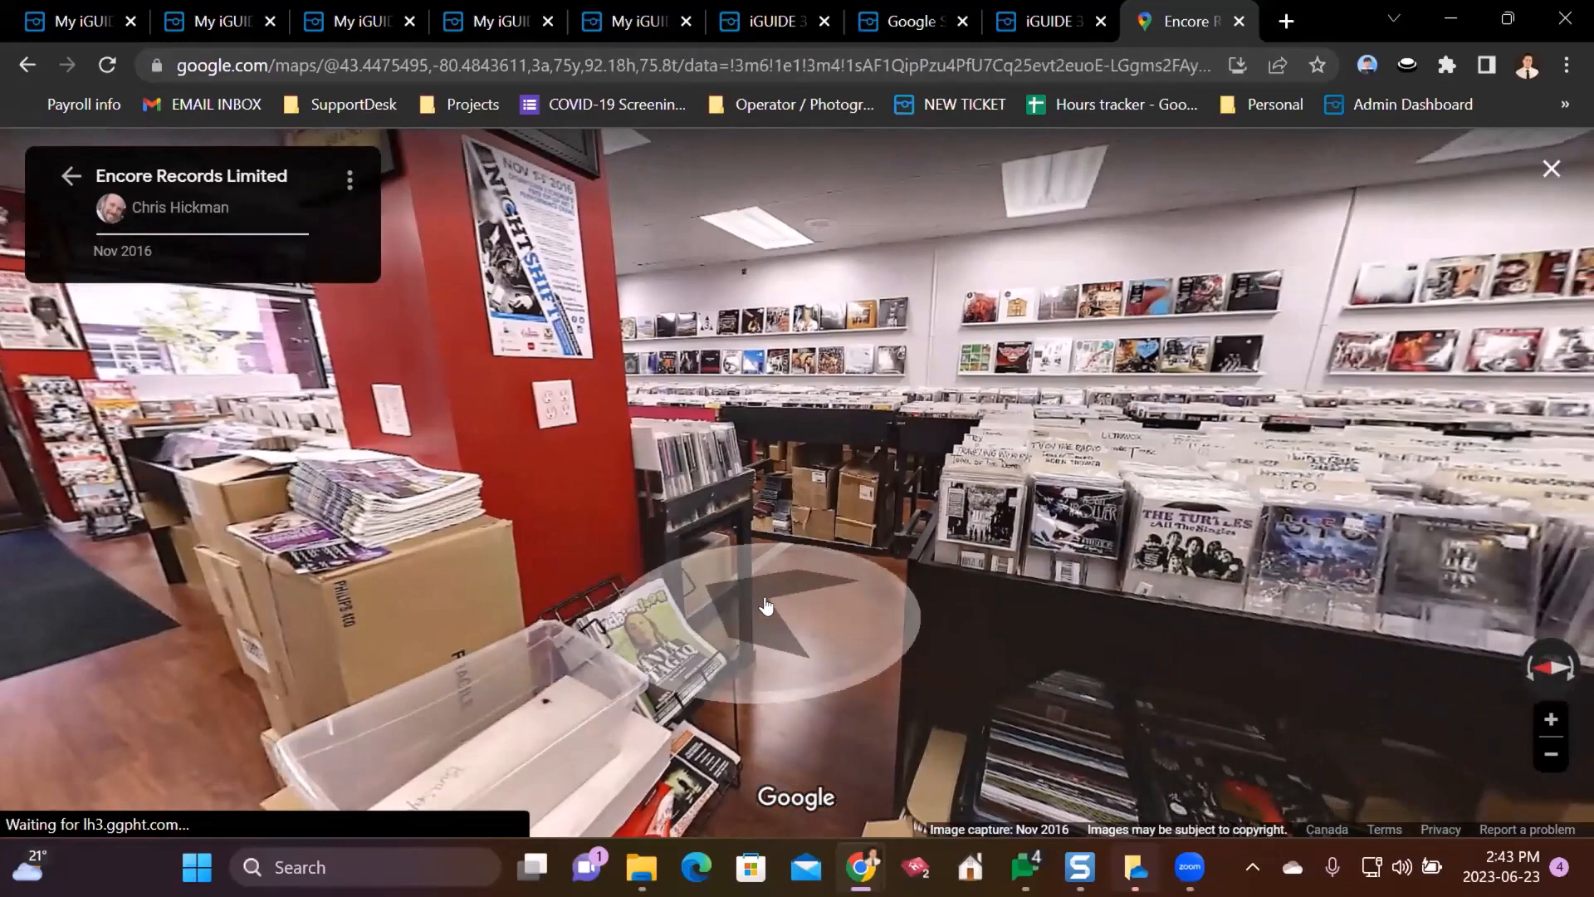
pyautogui.click(766, 606)
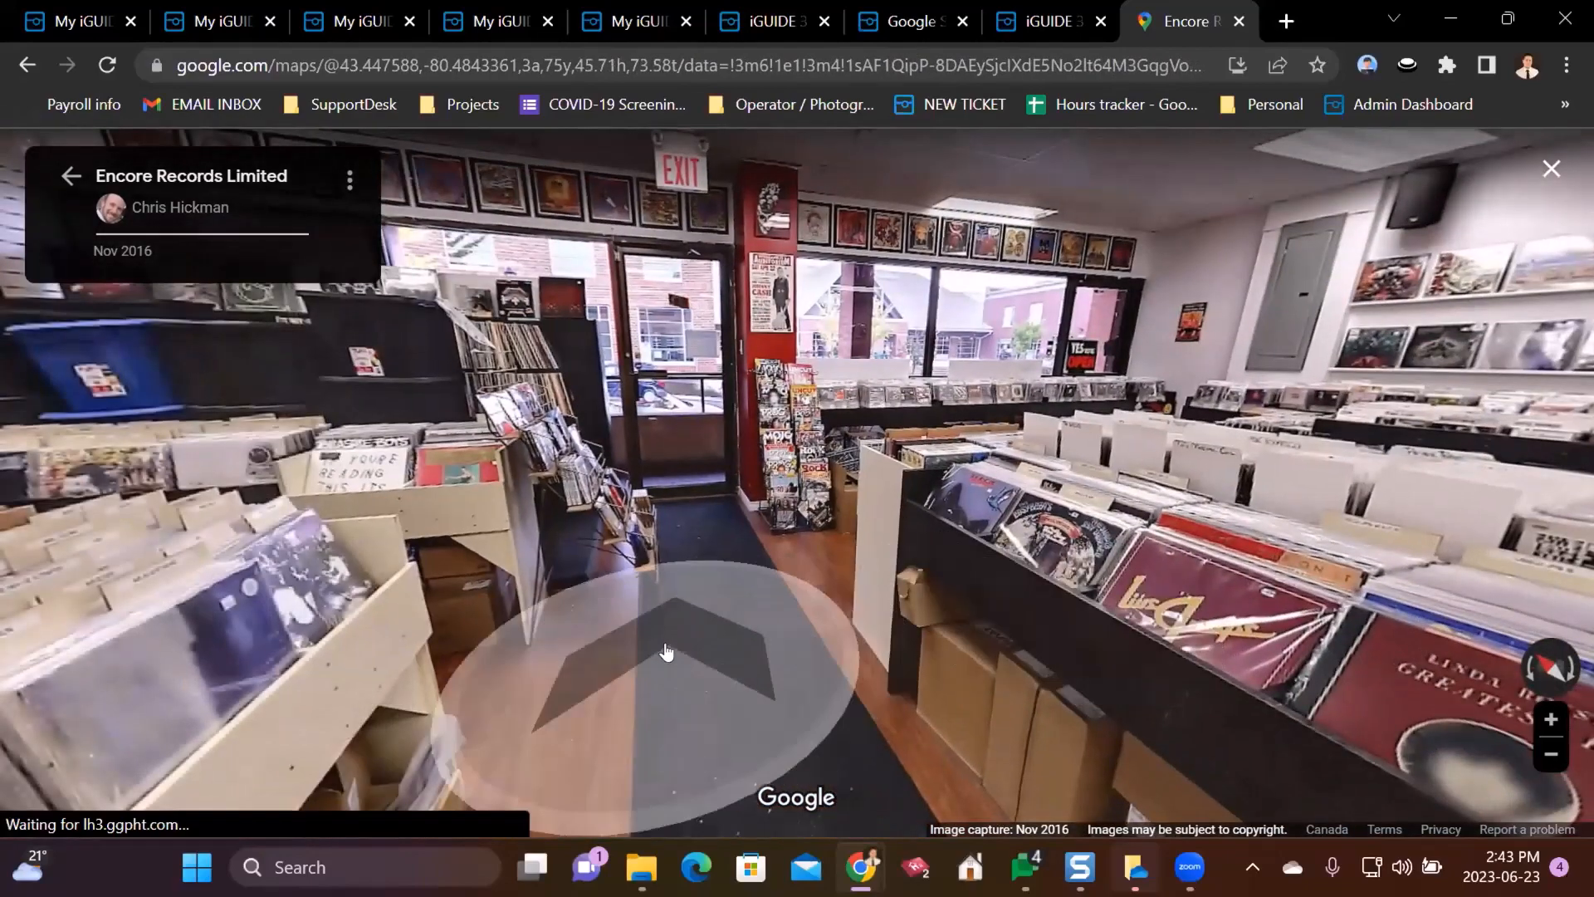
pyautogui.click(666, 651)
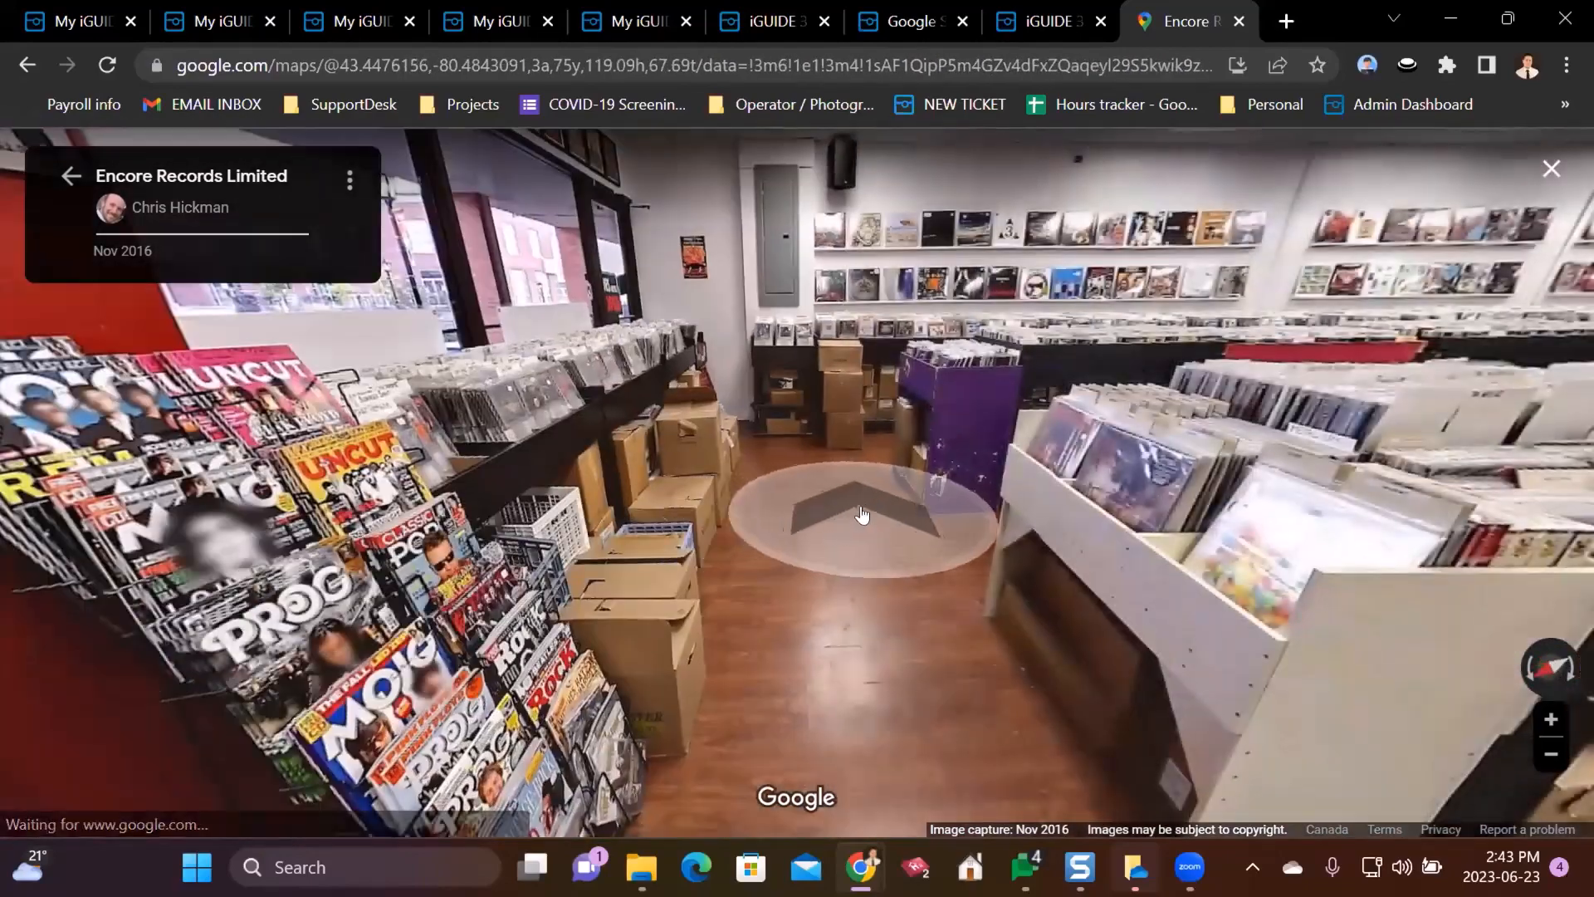
pyautogui.click(862, 515)
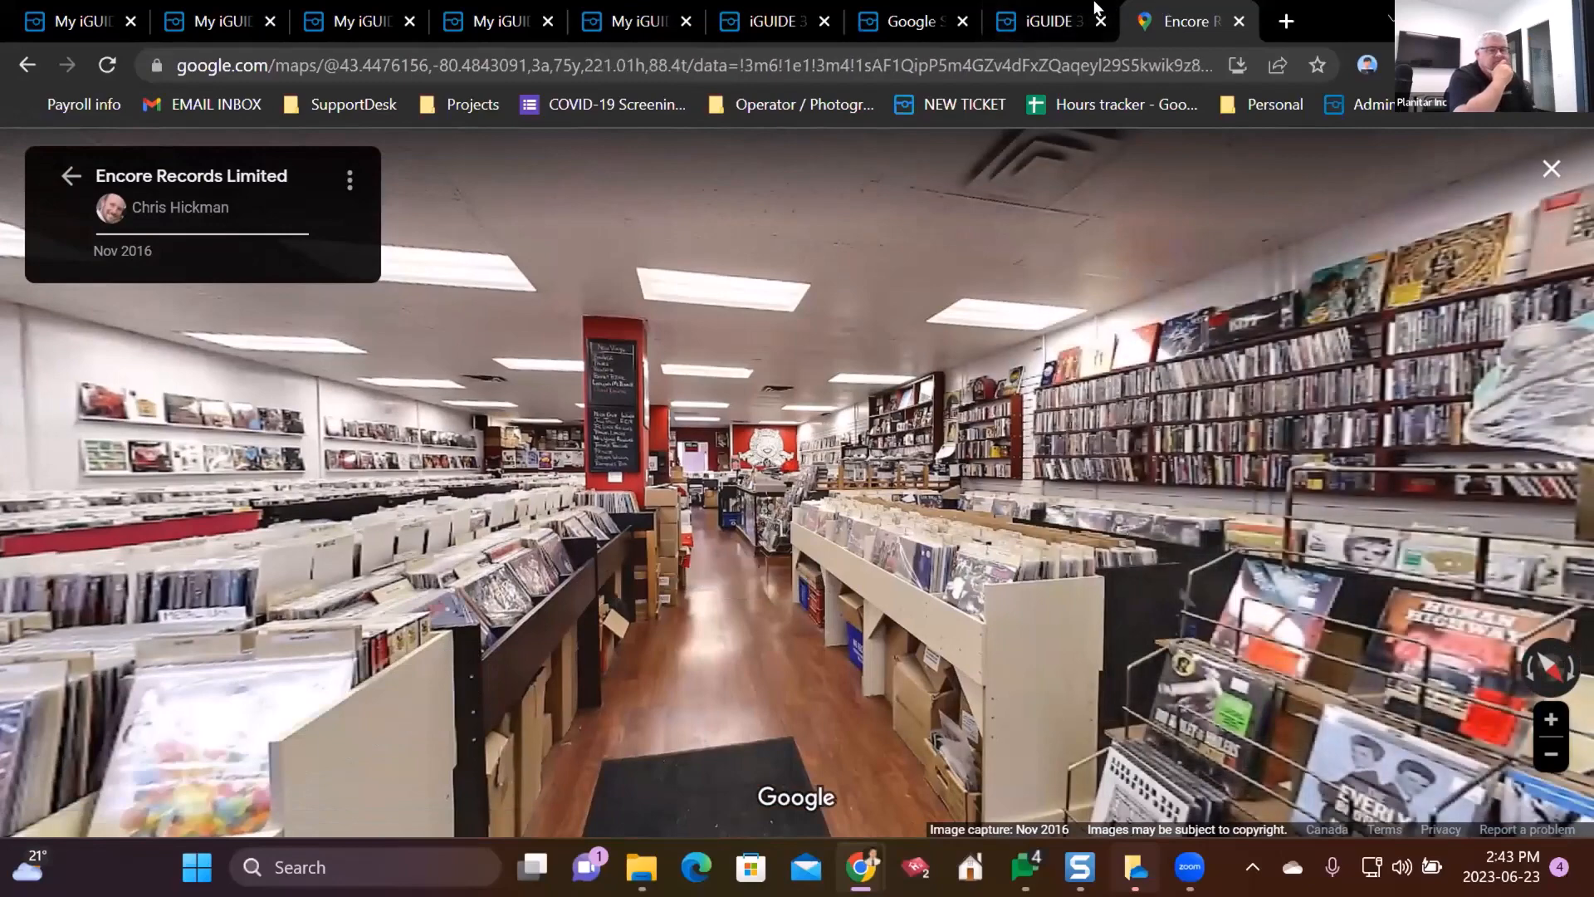
# - Glance at the iGUIDE tour tab, return to the store view, and restore the browser size
pyautogui.click(1071, 18)
pyautogui.click(1231, 8)
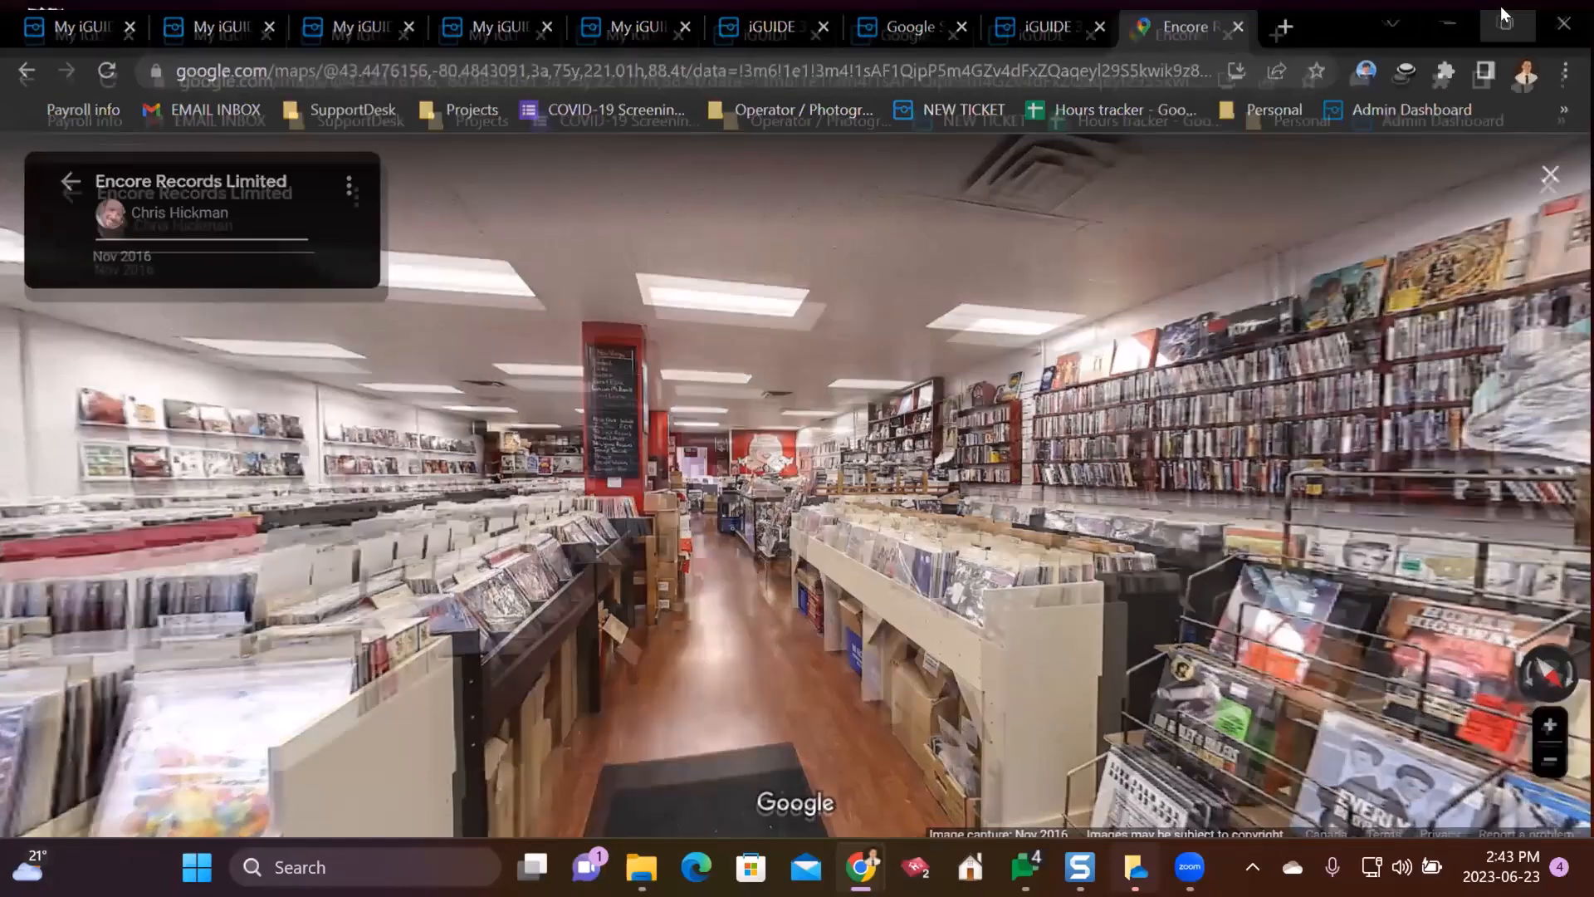
pyautogui.click(1502, 10)
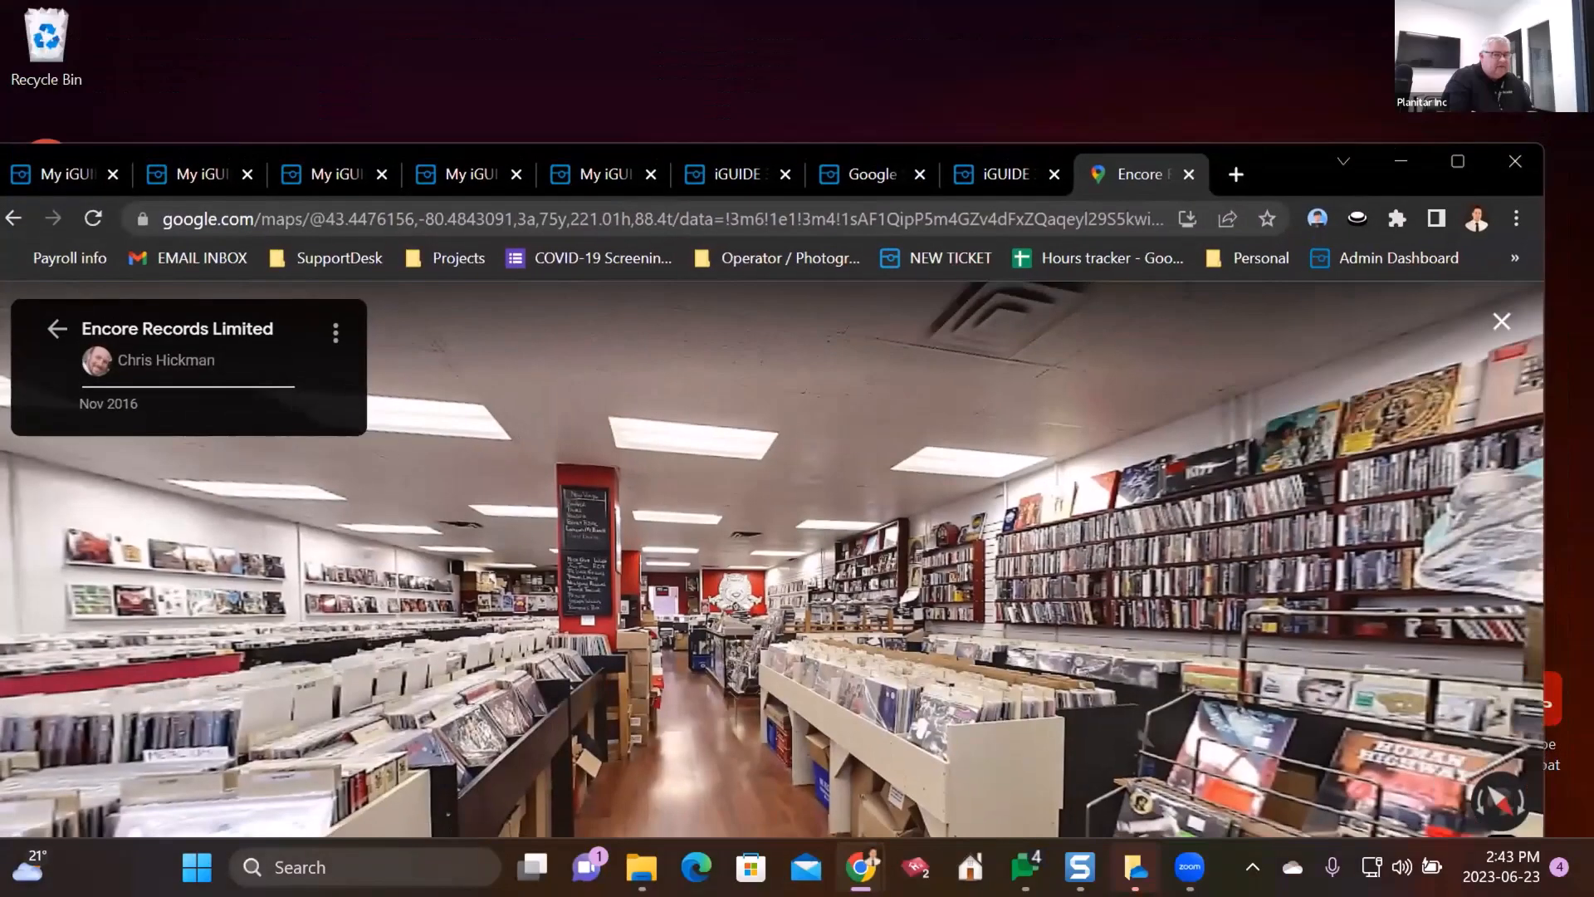
# - Close the Encore Records Maps tab, maximize Chrome, and switch to the Street View Exporter tab
pyautogui.click(1189, 174)
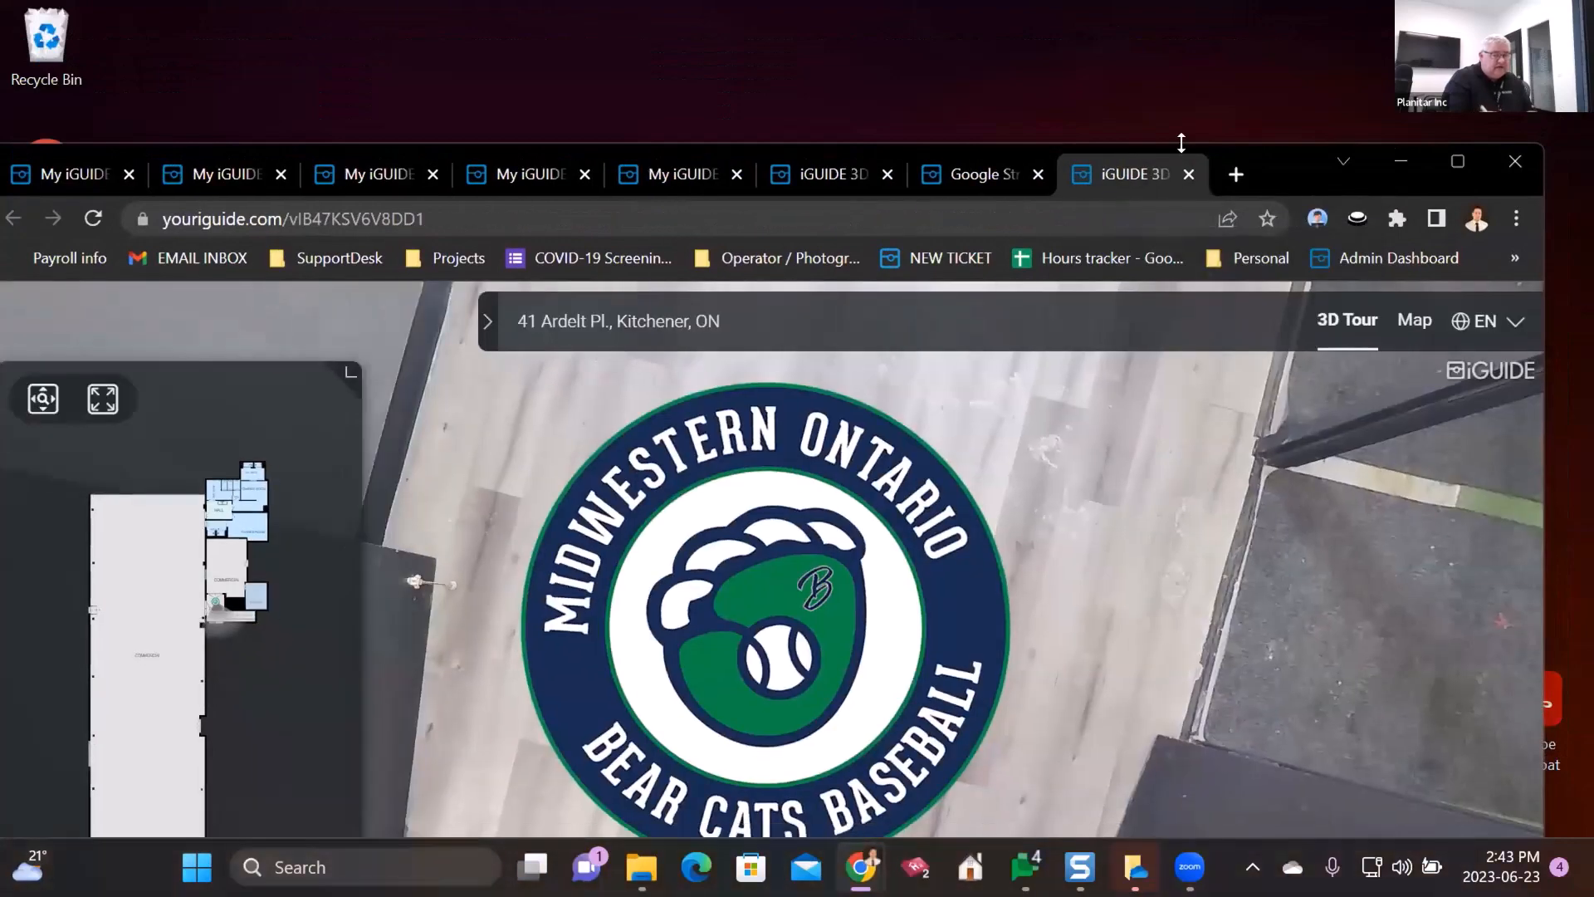
pyautogui.doubleClick(1282, 162)
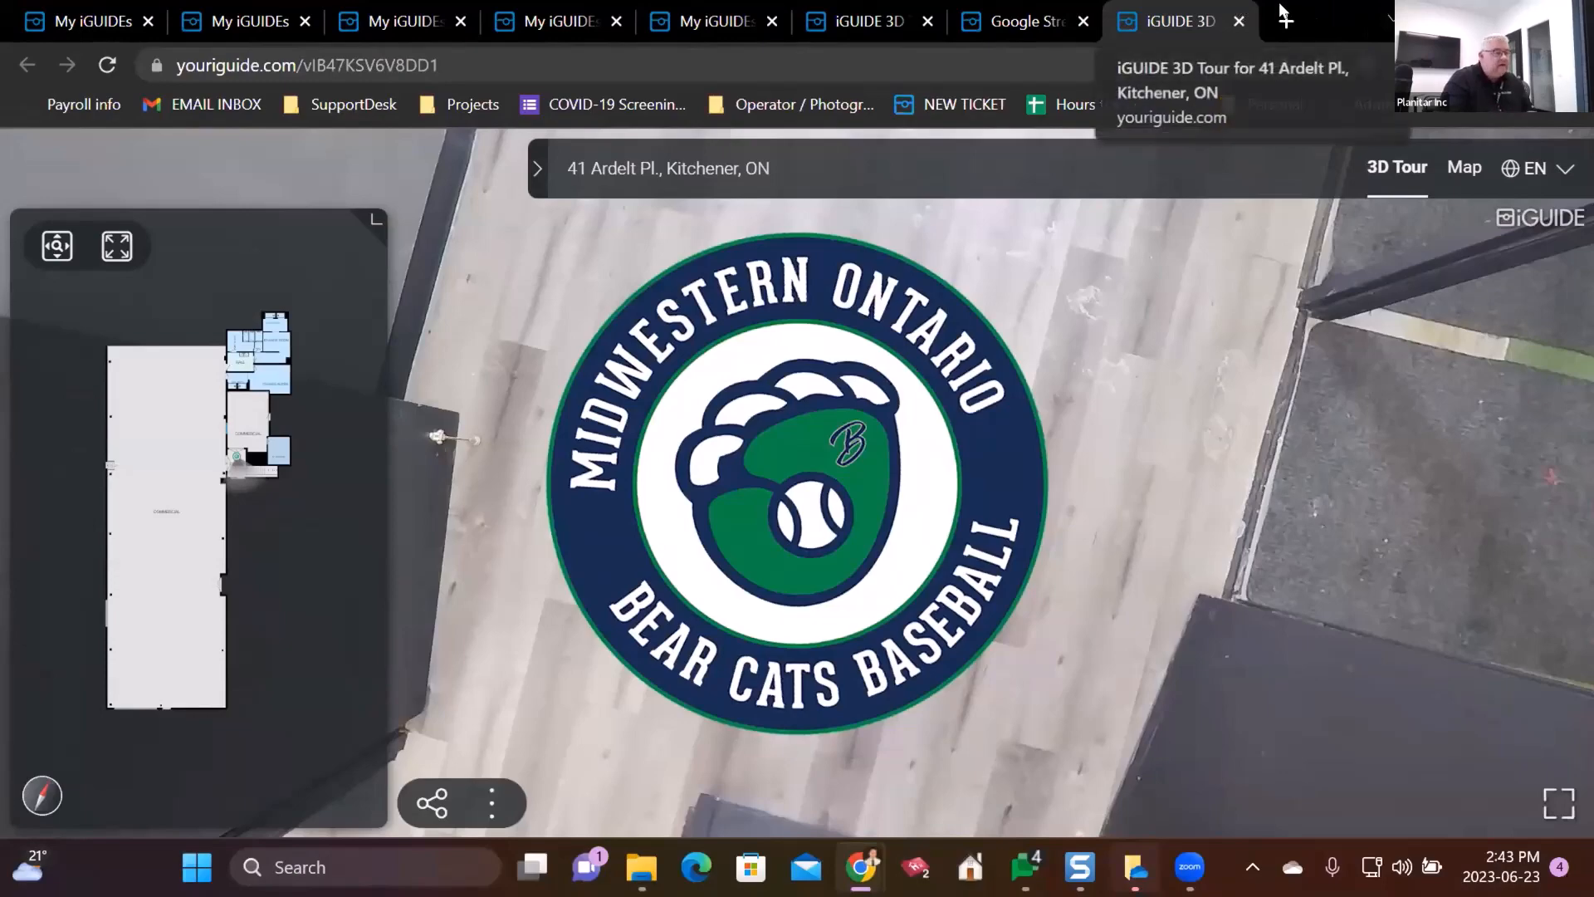
pyautogui.click(1508, 15)
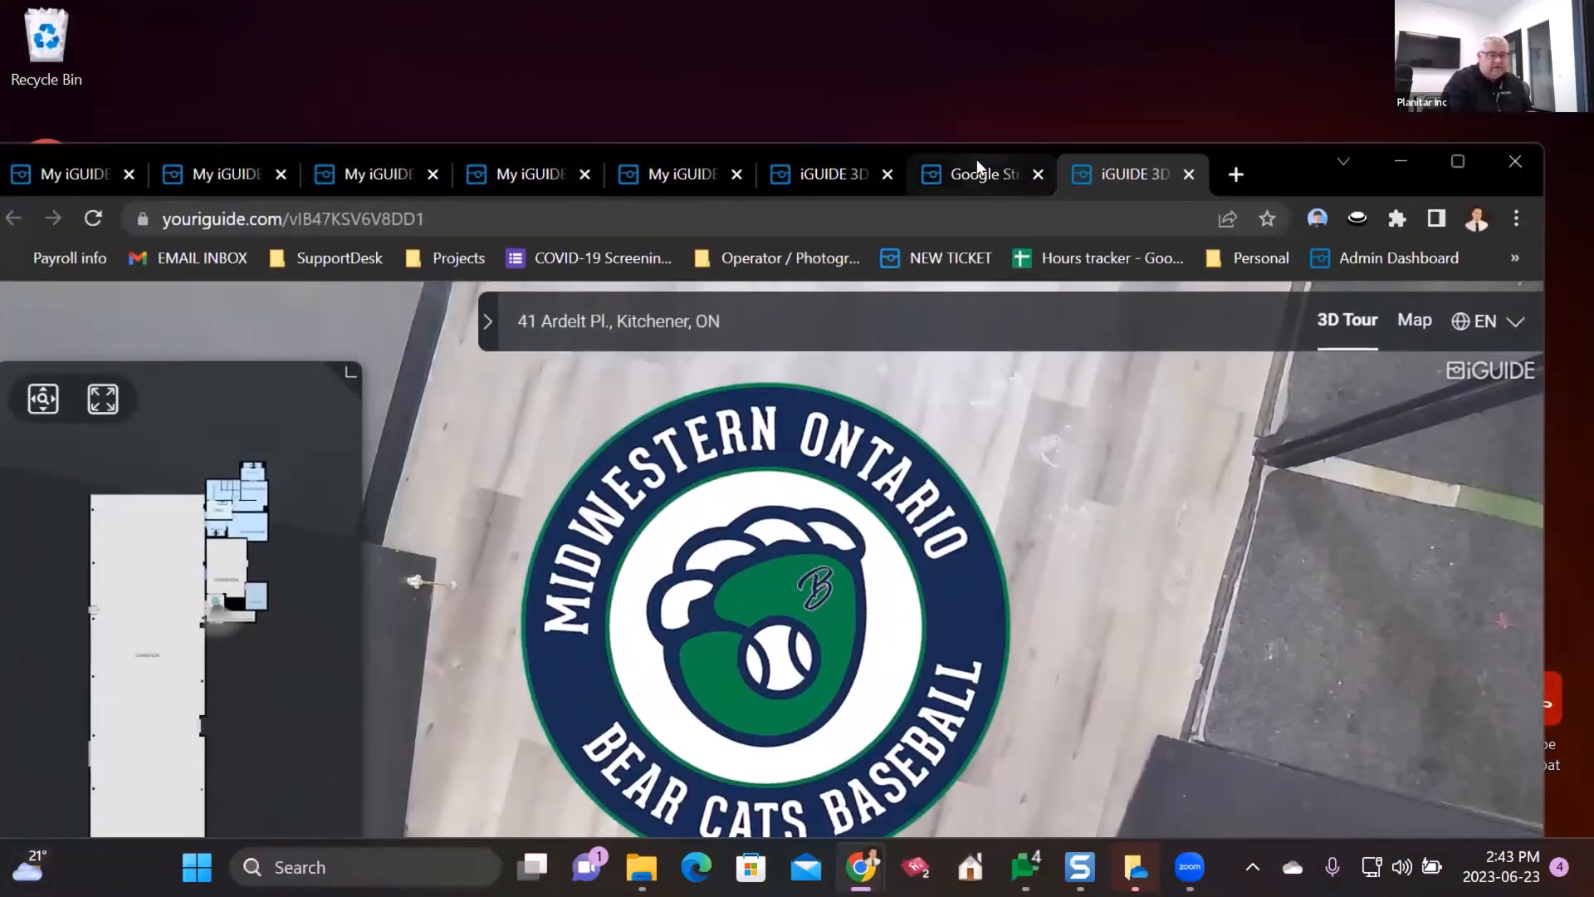
pyautogui.click(982, 168)
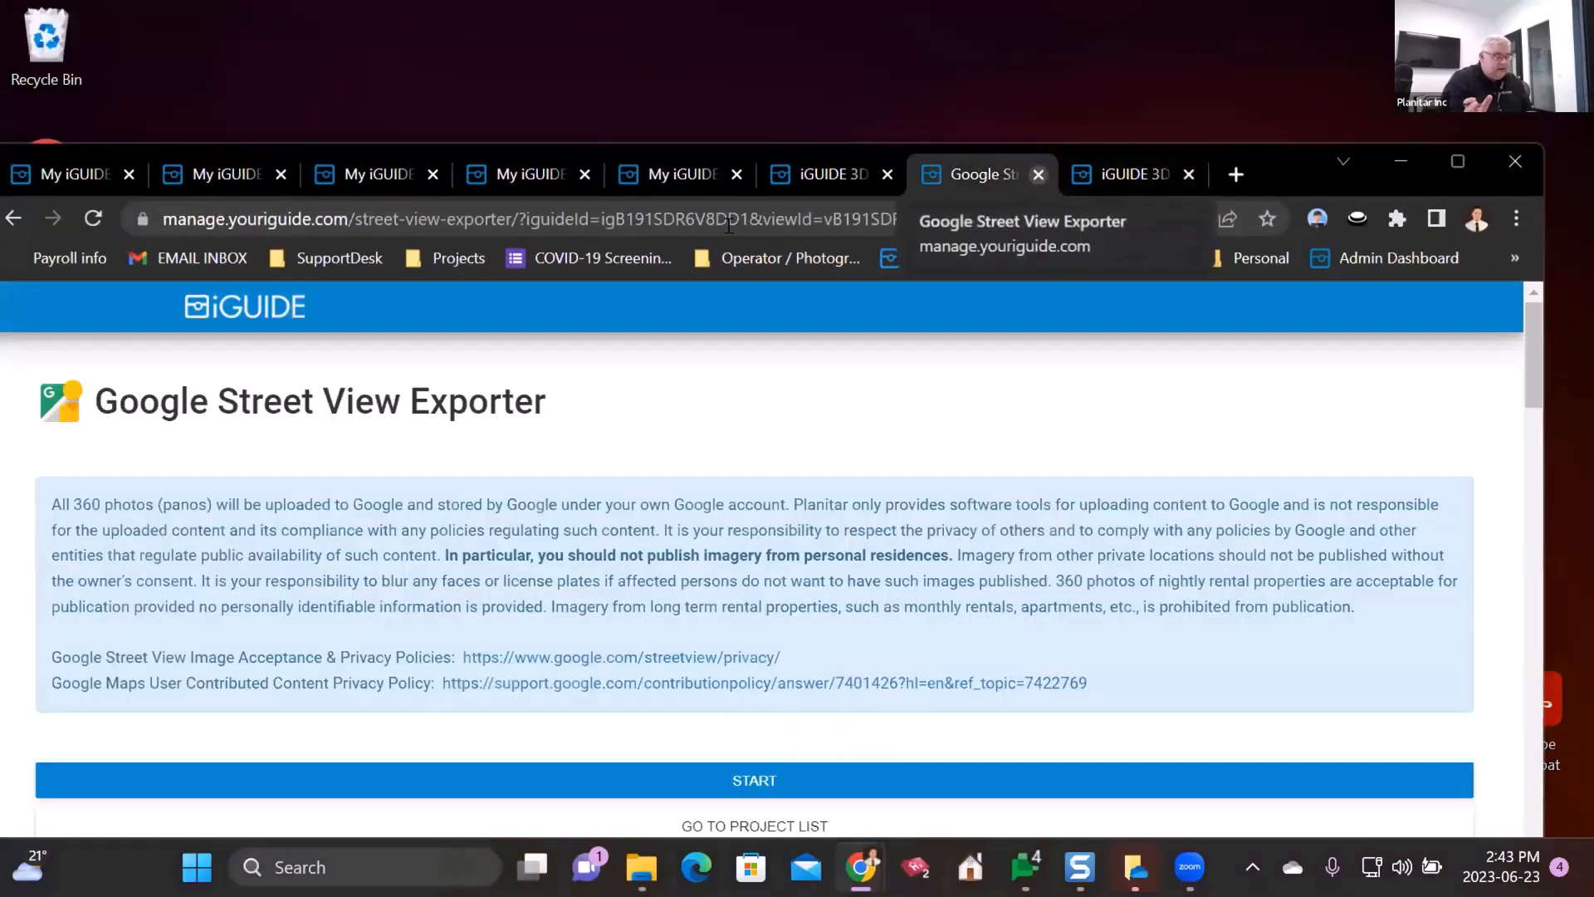
# - Go back to Package & Add-ons, review the Free Add-ons and Quick Access sections, and maximize the browser
pyautogui.click(13, 218)
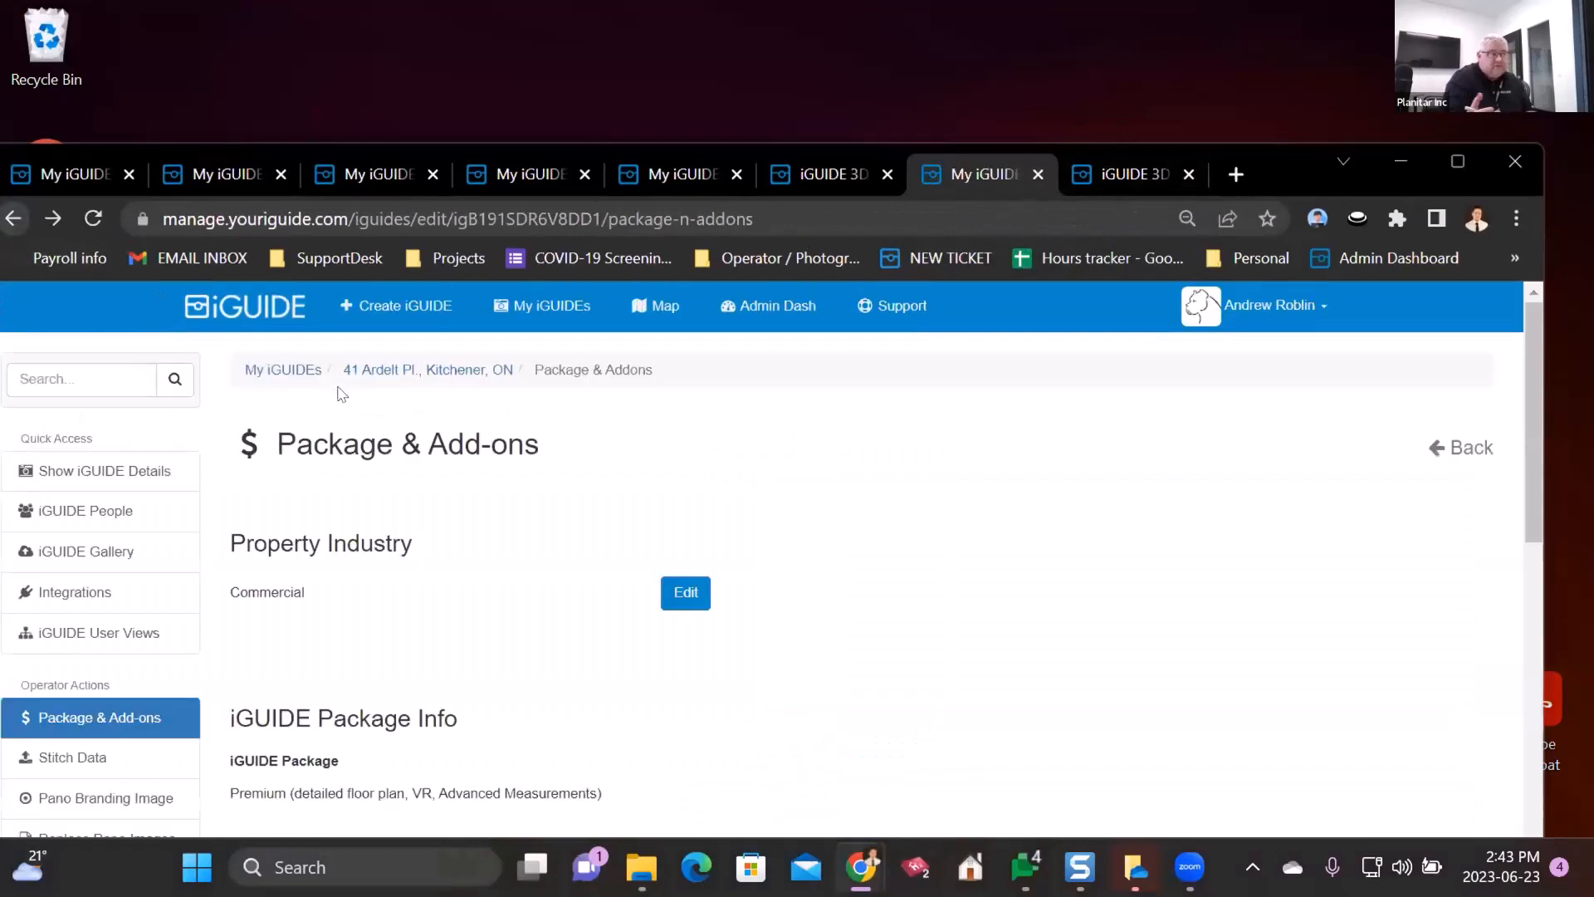
pyautogui.scroll(-5, 421, 559)
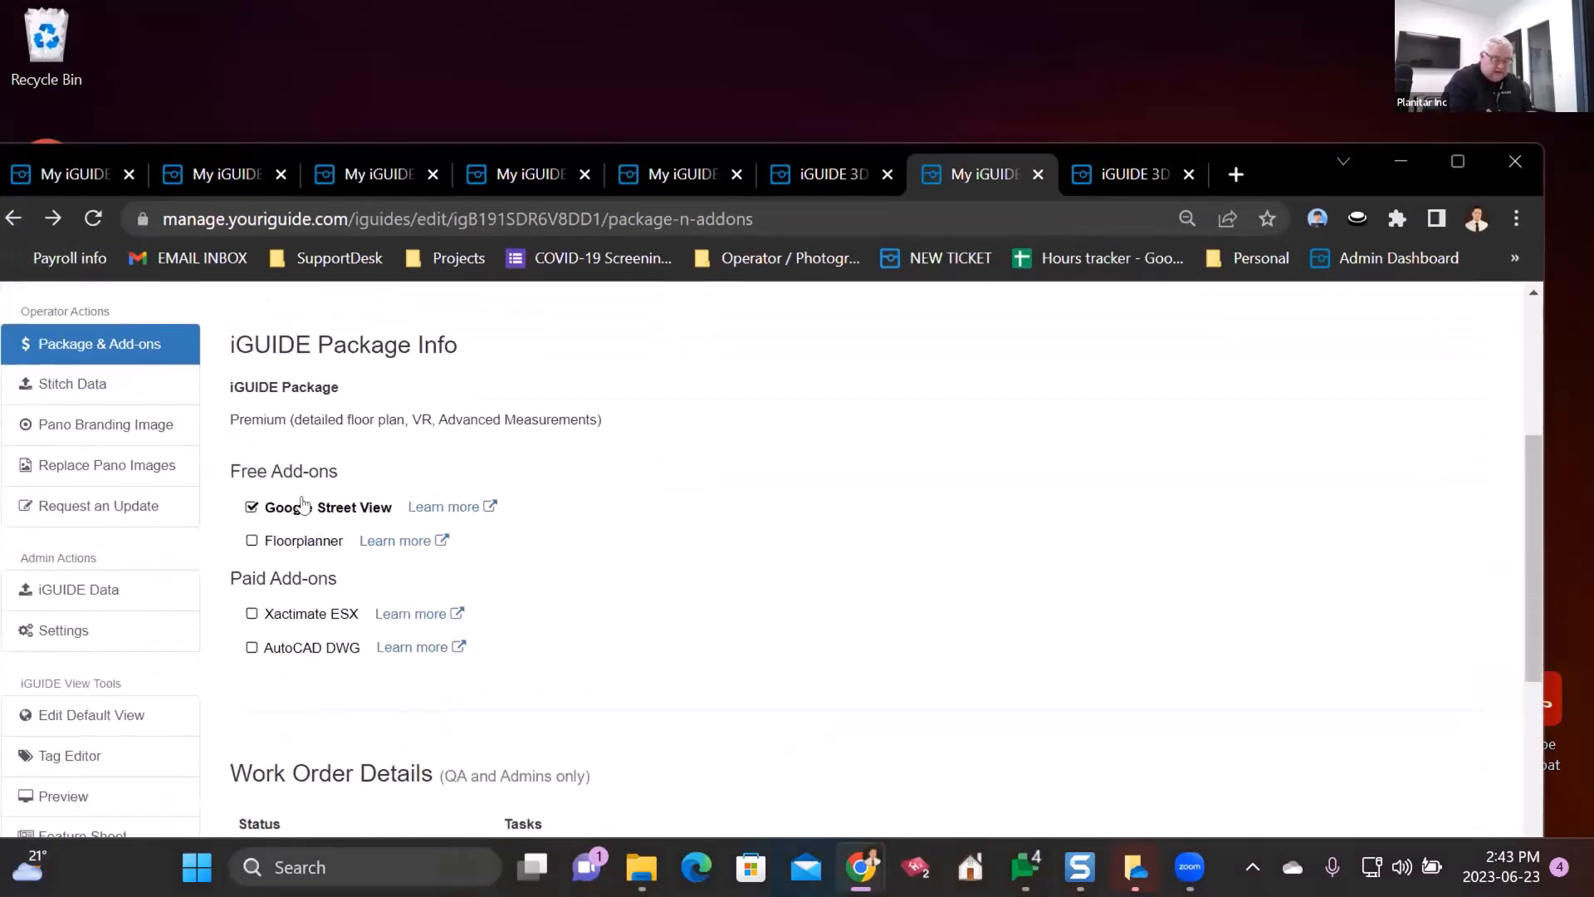
pyautogui.moveTo(221, 474); pyautogui.dragTo(394, 467)
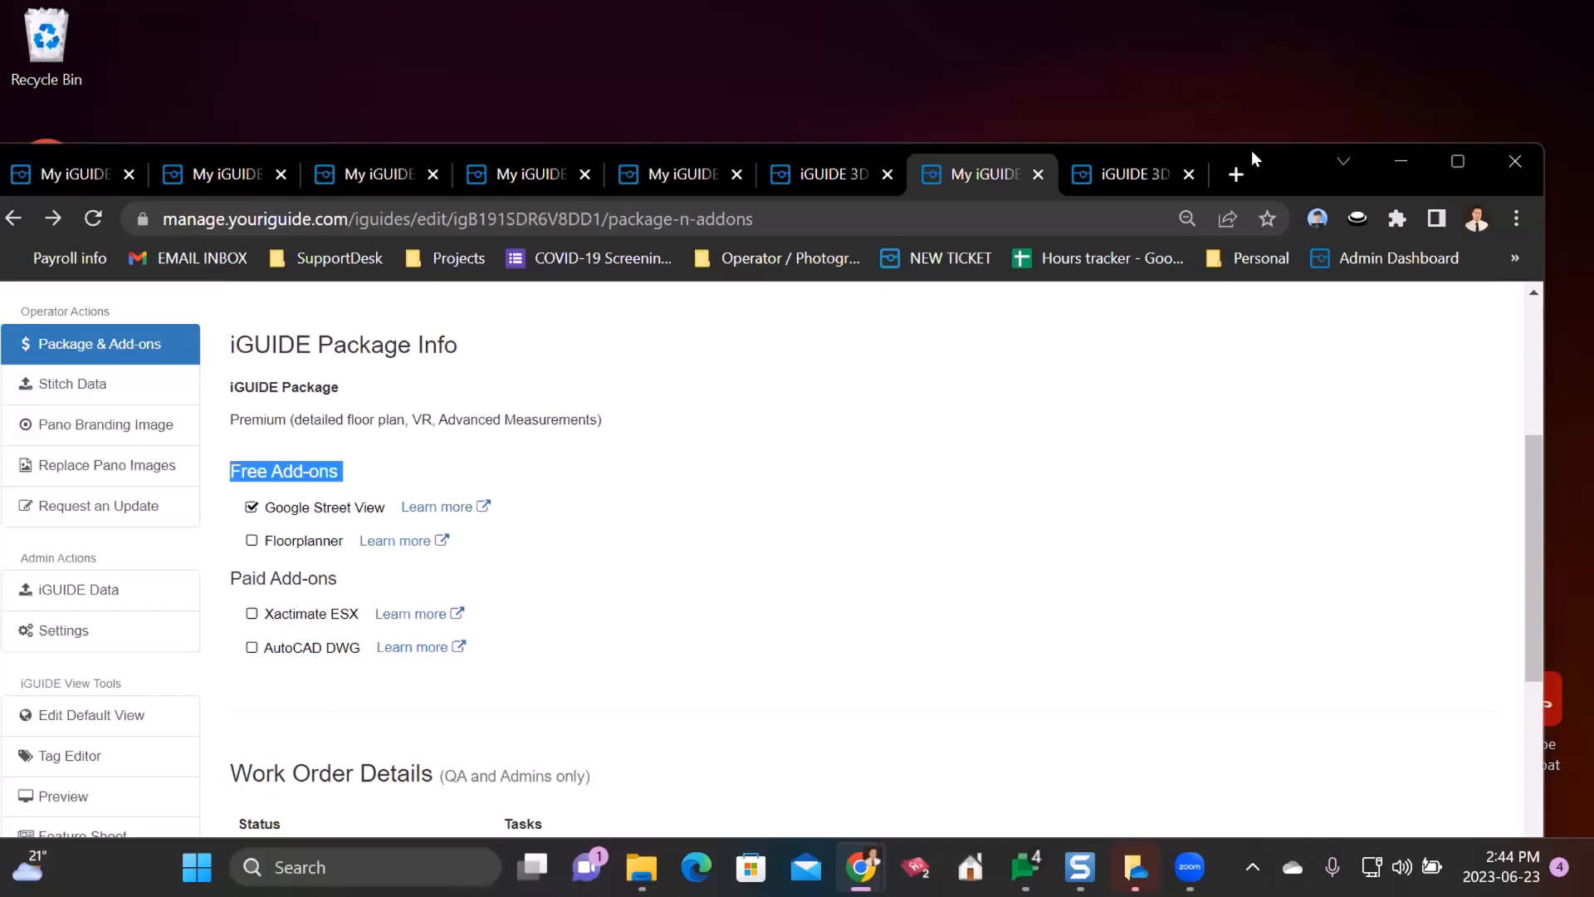
pyautogui.doubleClick(1280, 148)
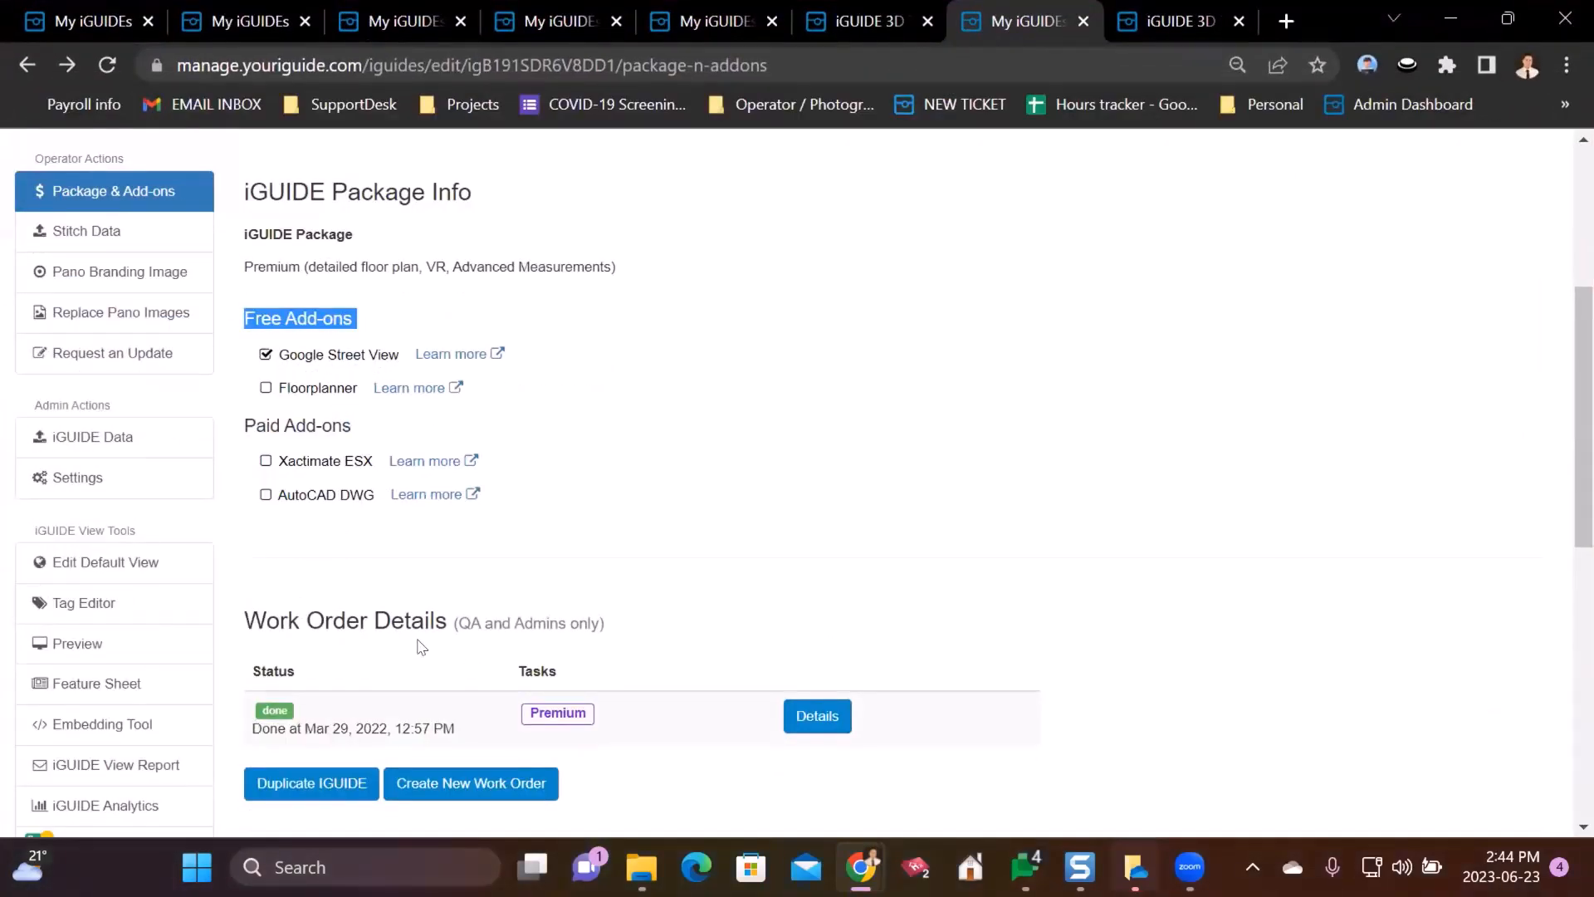
pyautogui.scroll(5, 548, 487)
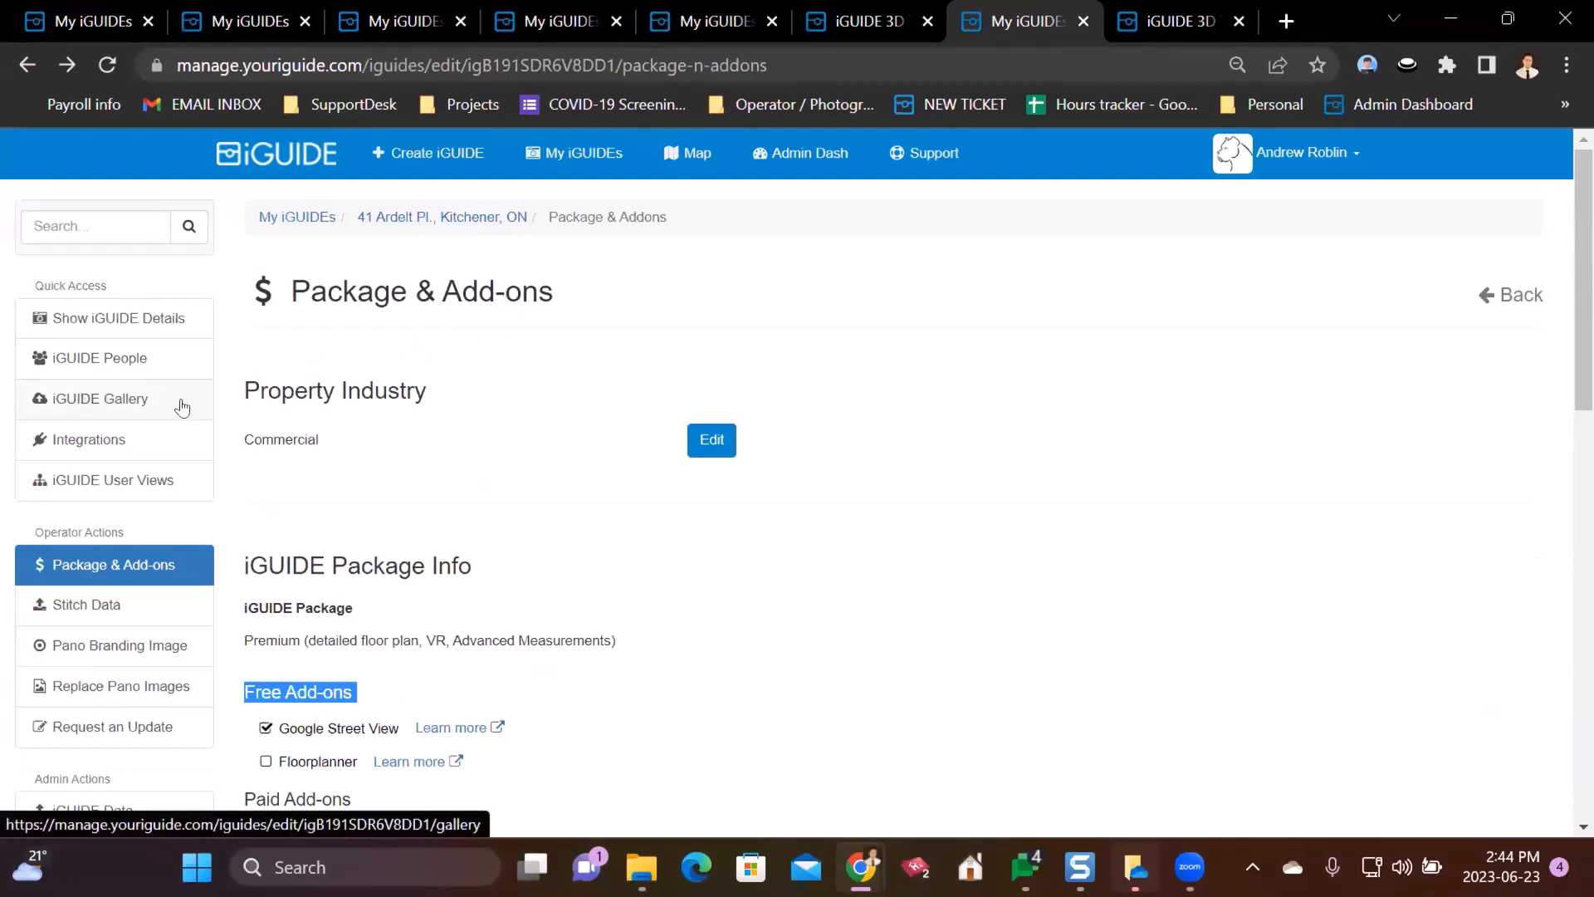
pyautogui.moveTo(35, 281); pyautogui.dragTo(158, 264)
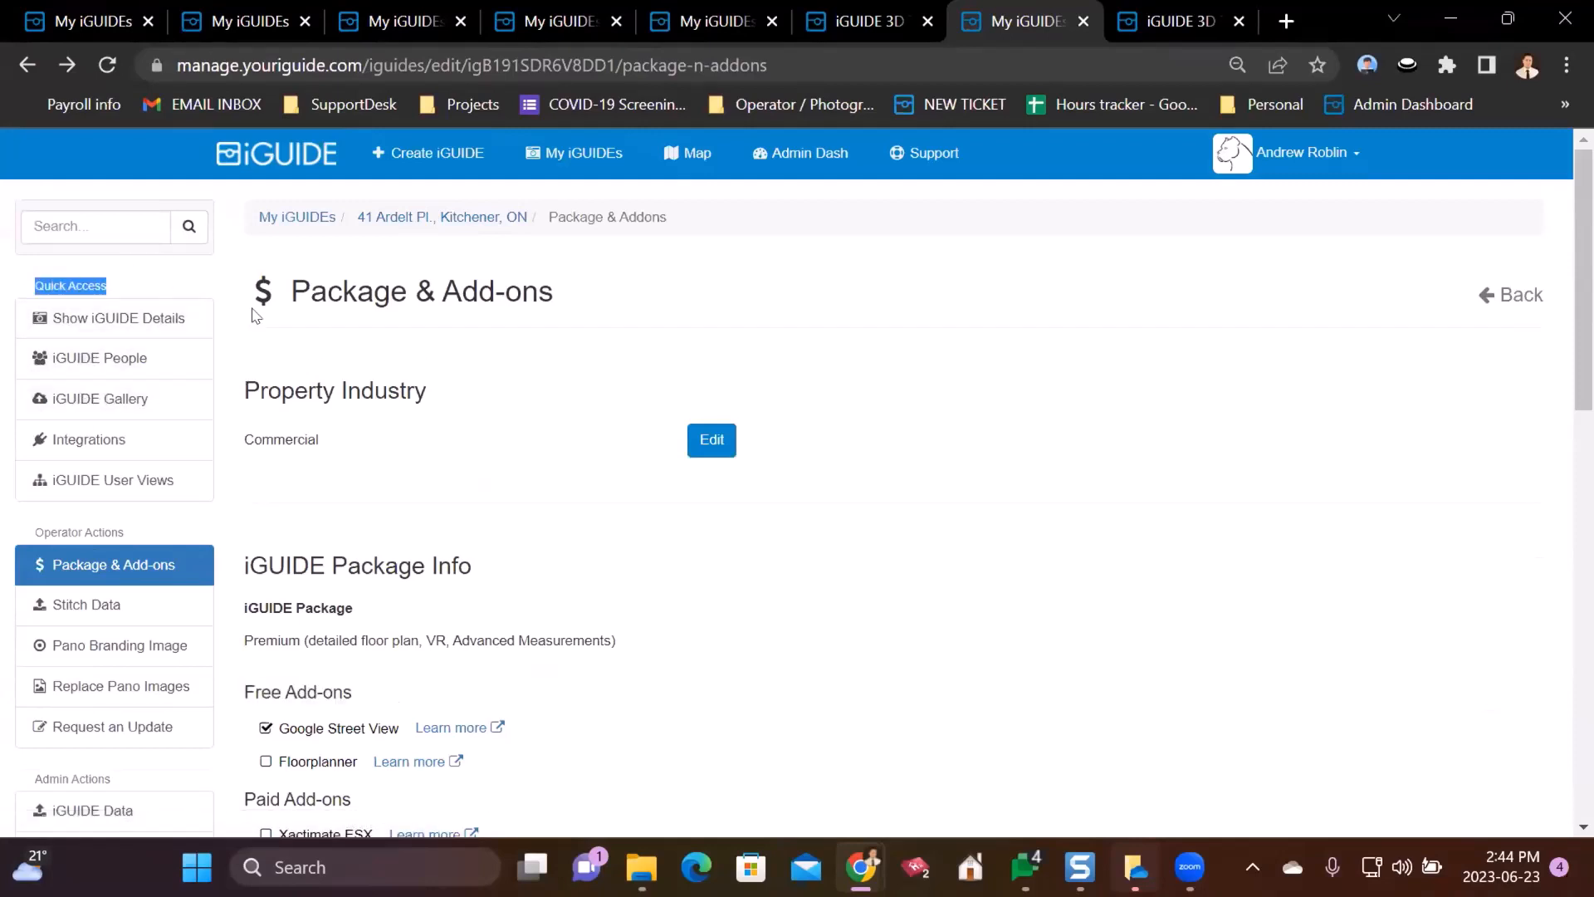
pyautogui.click(90, 400)
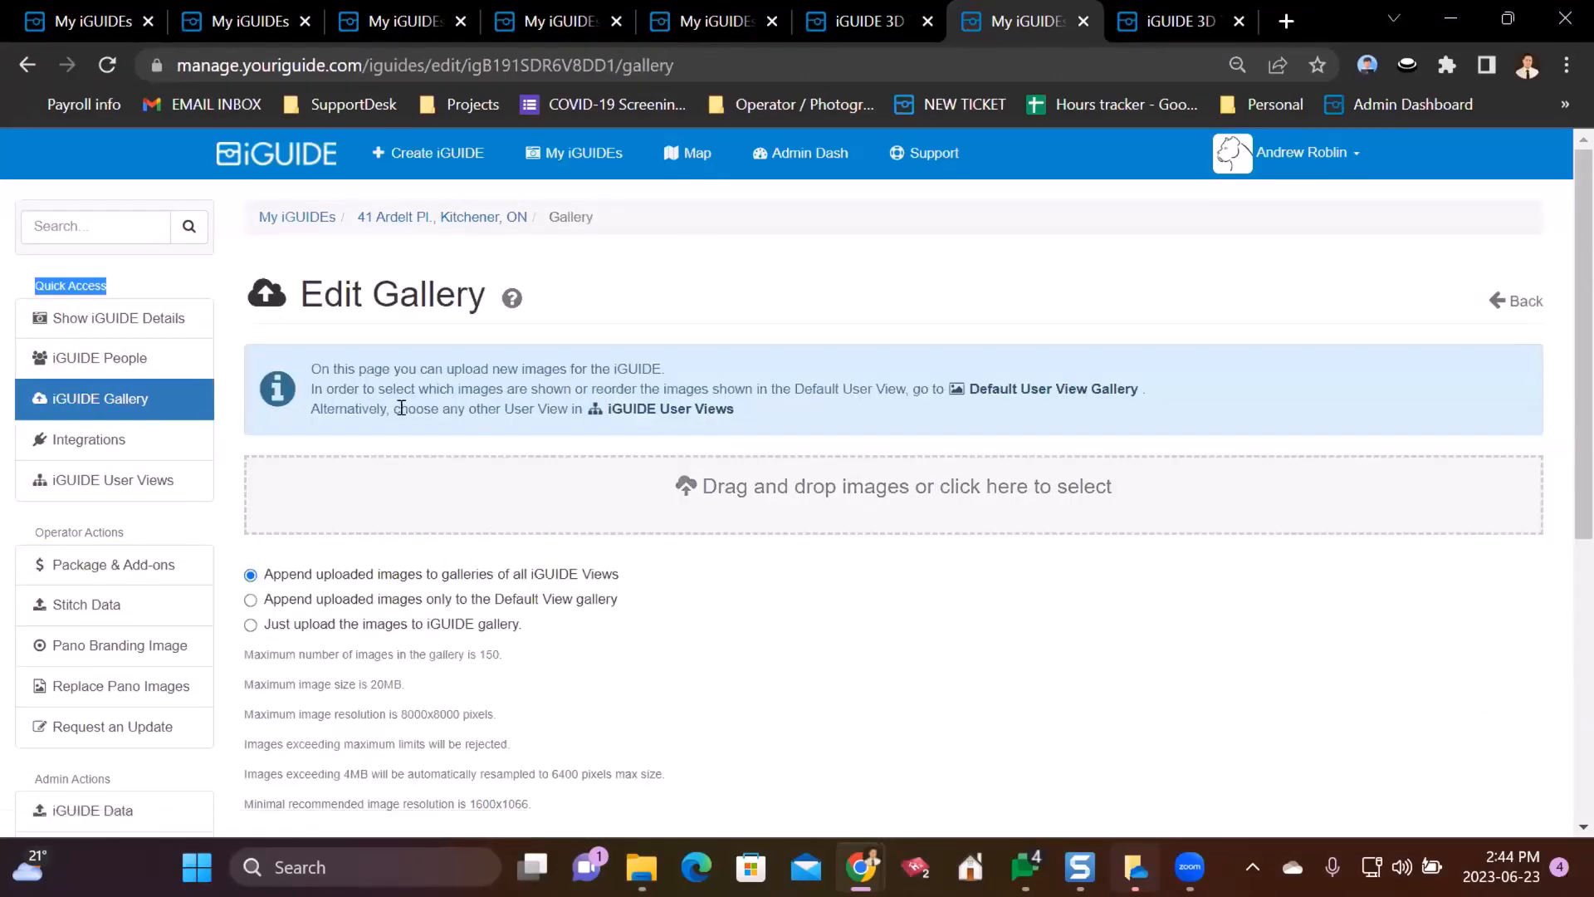
pyautogui.scroll(-1, 830, 448)
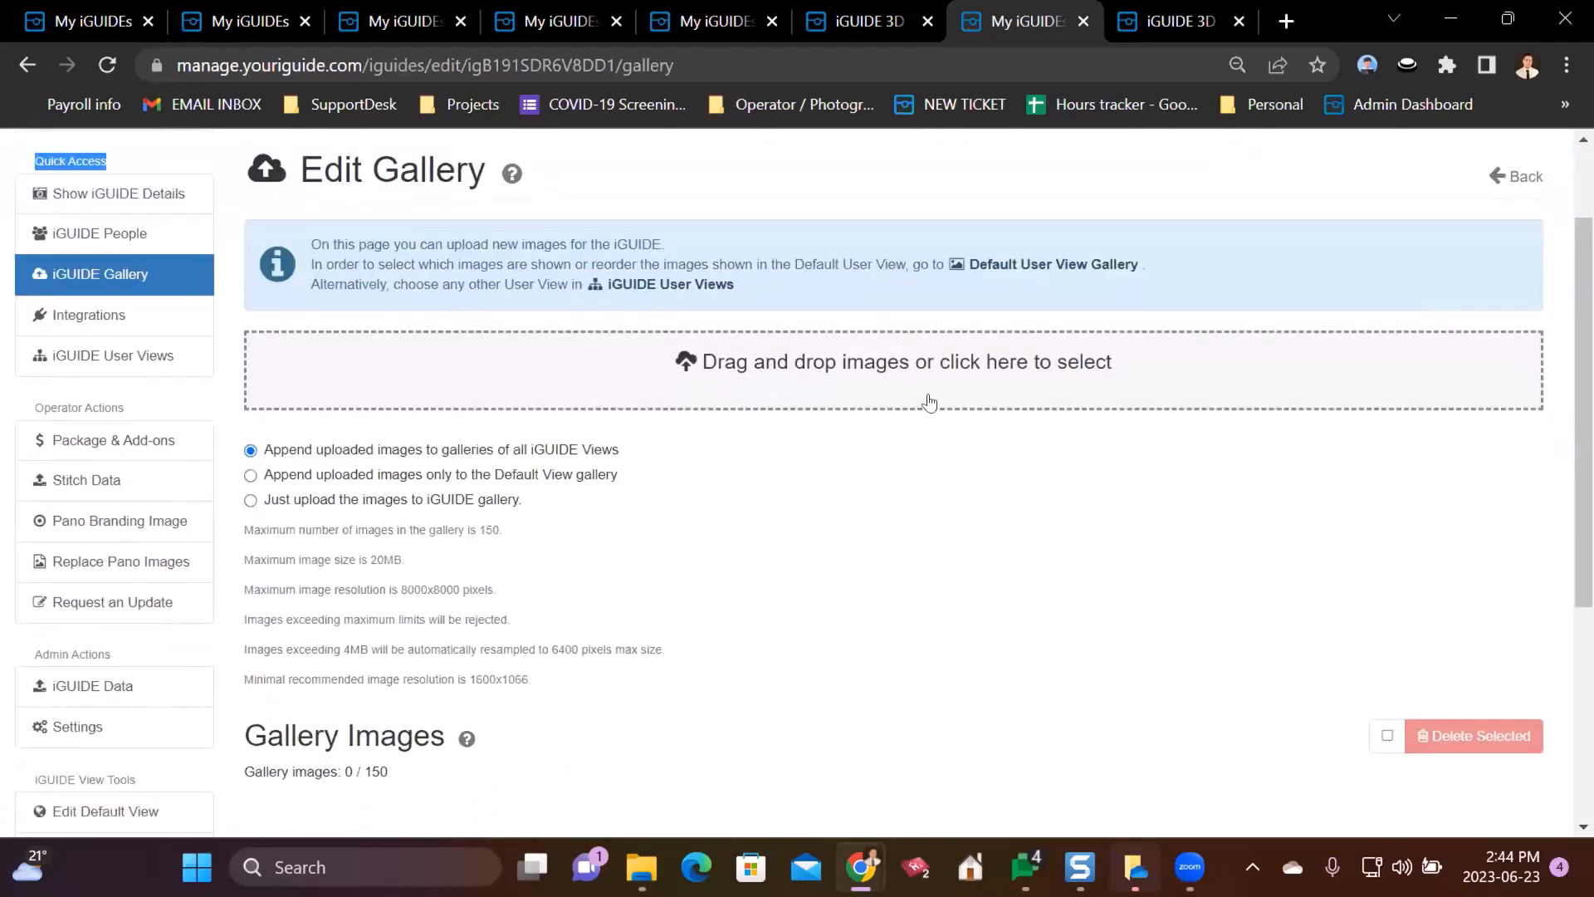
pyautogui.scroll(-3, 842, 485)
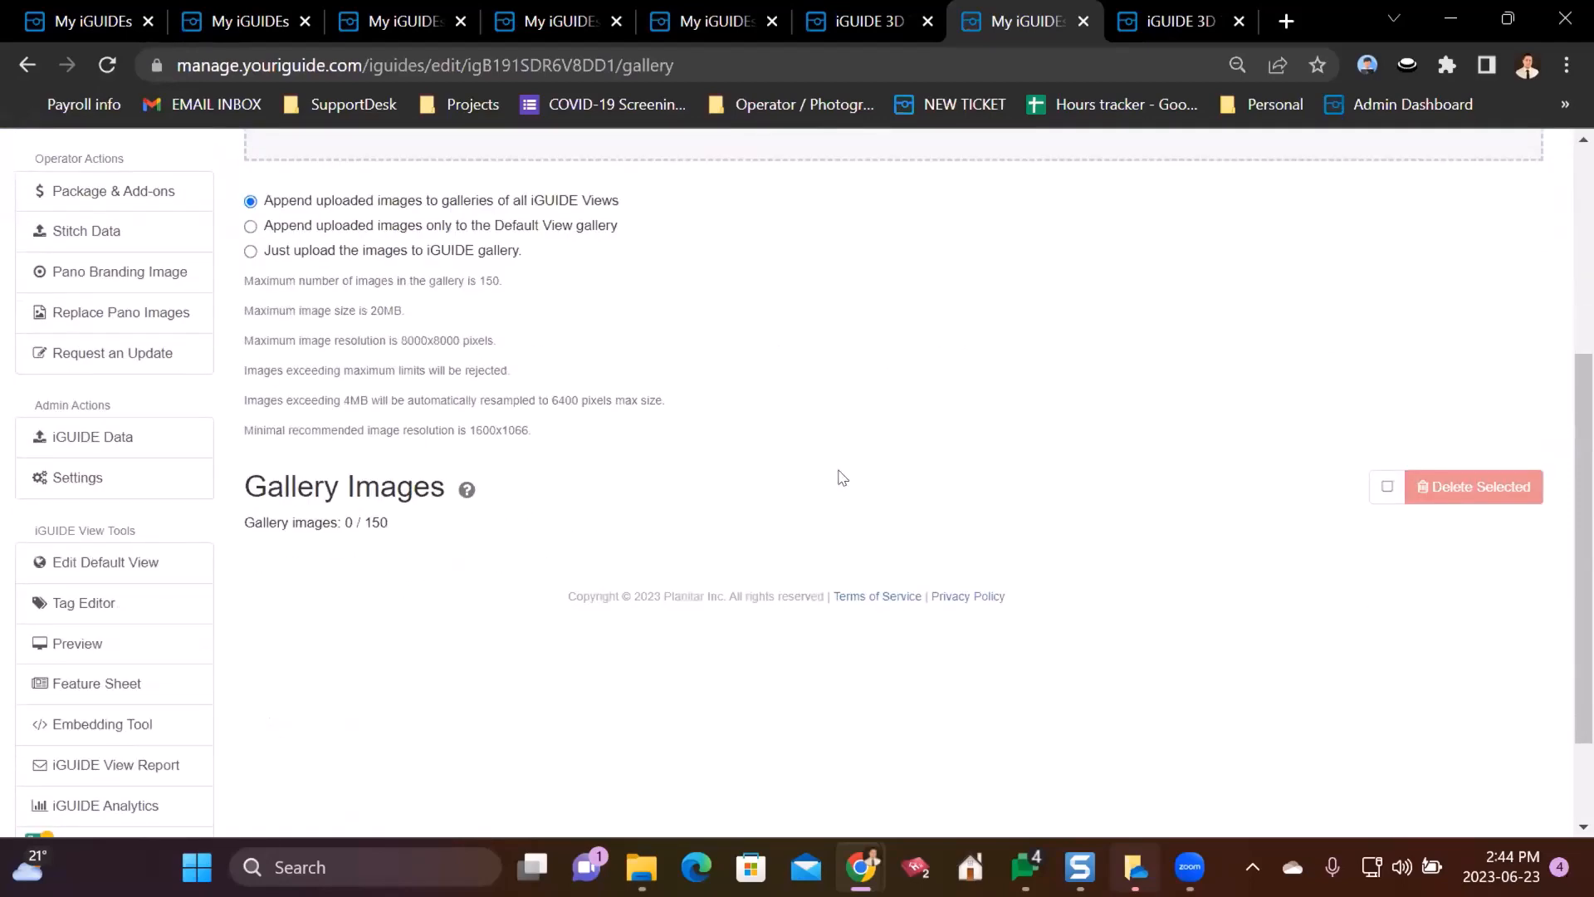
pyautogui.scroll(3, 802, 474)
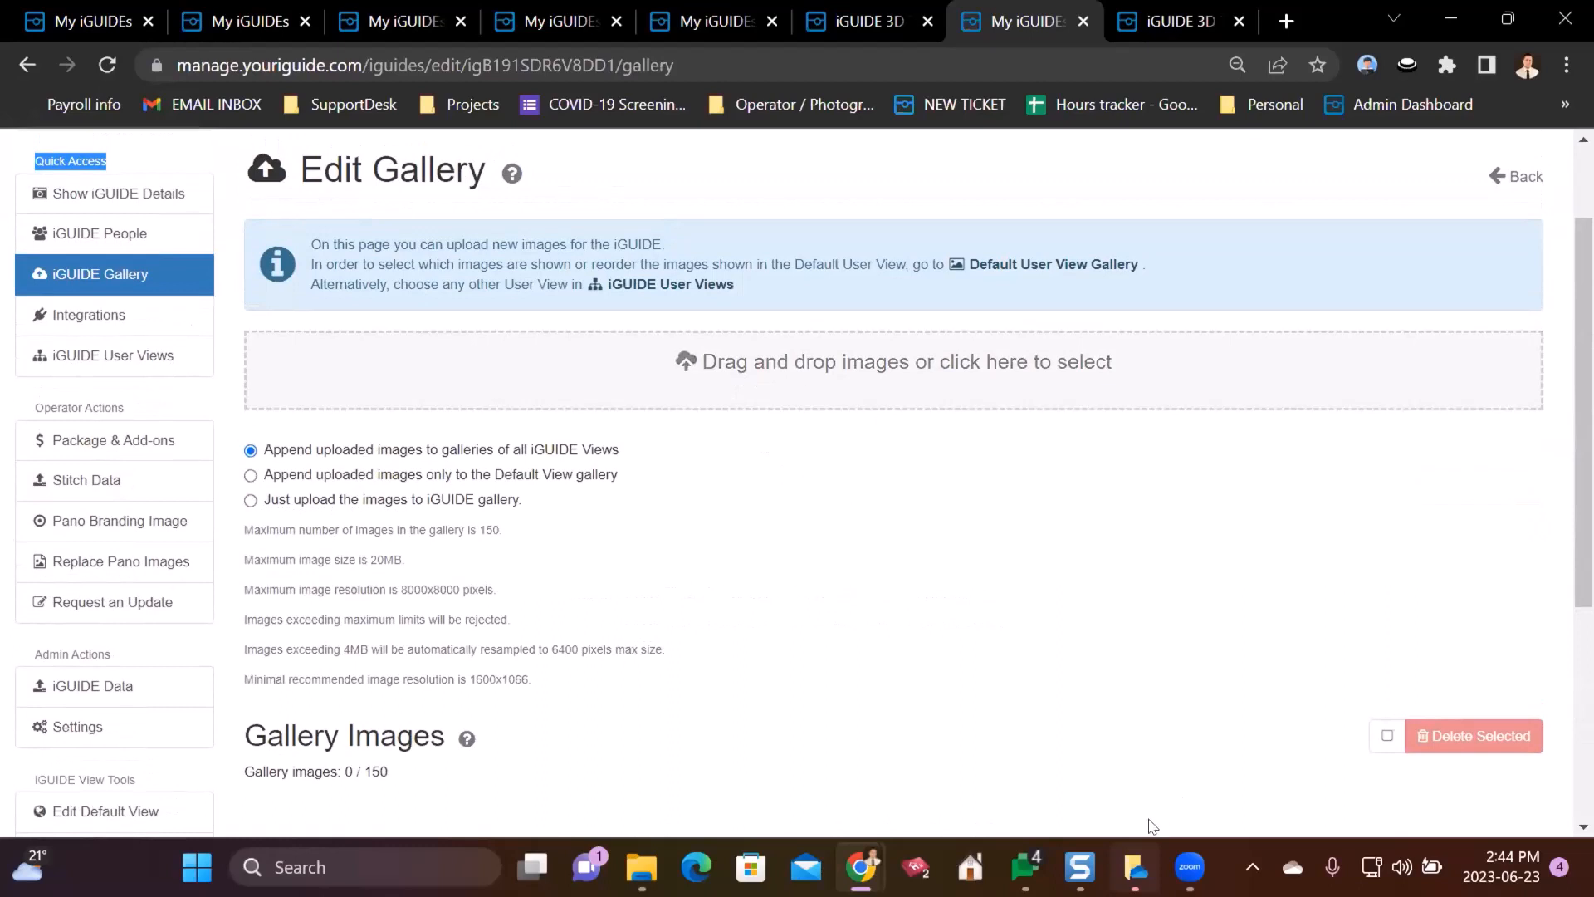
# - Upload Beach.gif and Lion_HD_Example.jpg from File Explorer into the gallery (2 / 150)
pyautogui.click(638, 866)
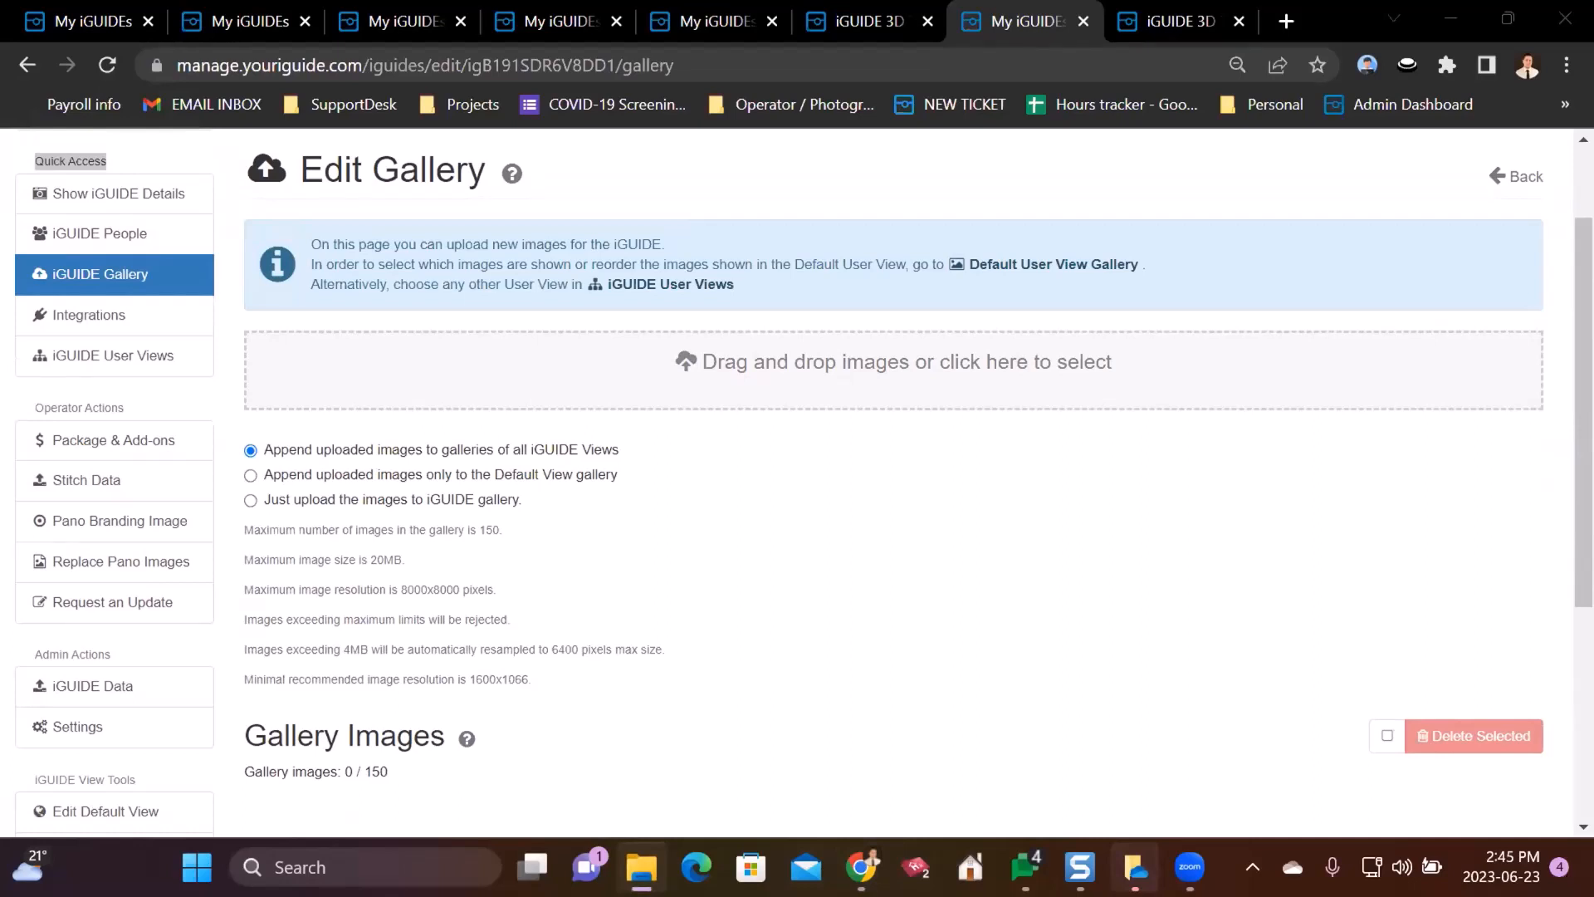
pyautogui.moveTo(861, 866); pyautogui.dragTo(776, 384)
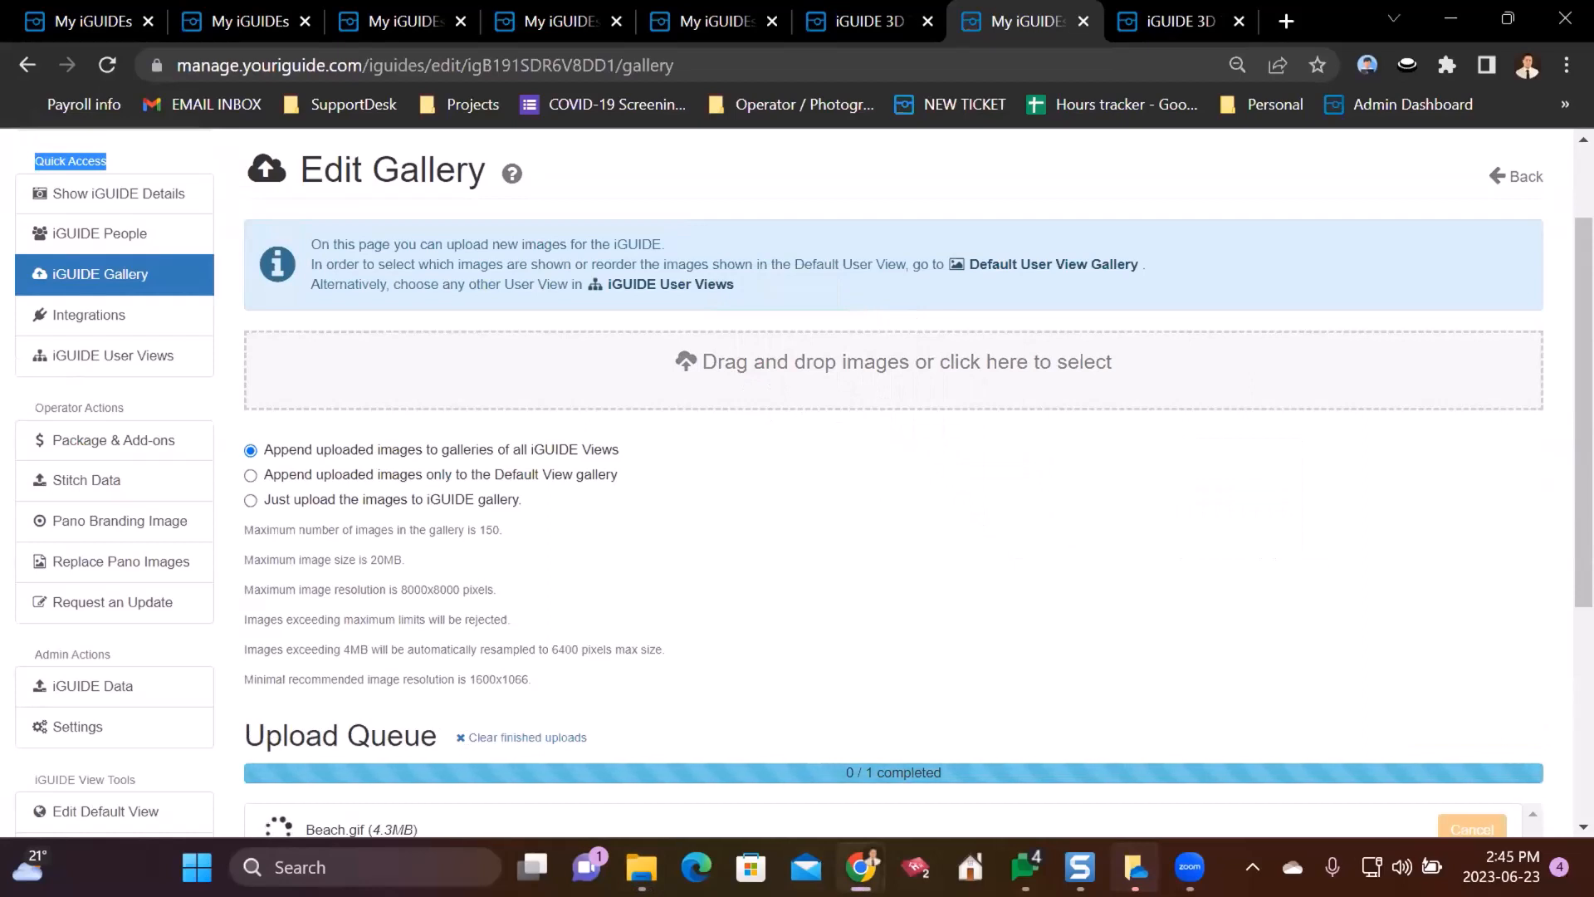
pyautogui.hotkey('alt', 'Tab')
pyautogui.moveTo(1444, 514); pyautogui.dragTo(809, 396)
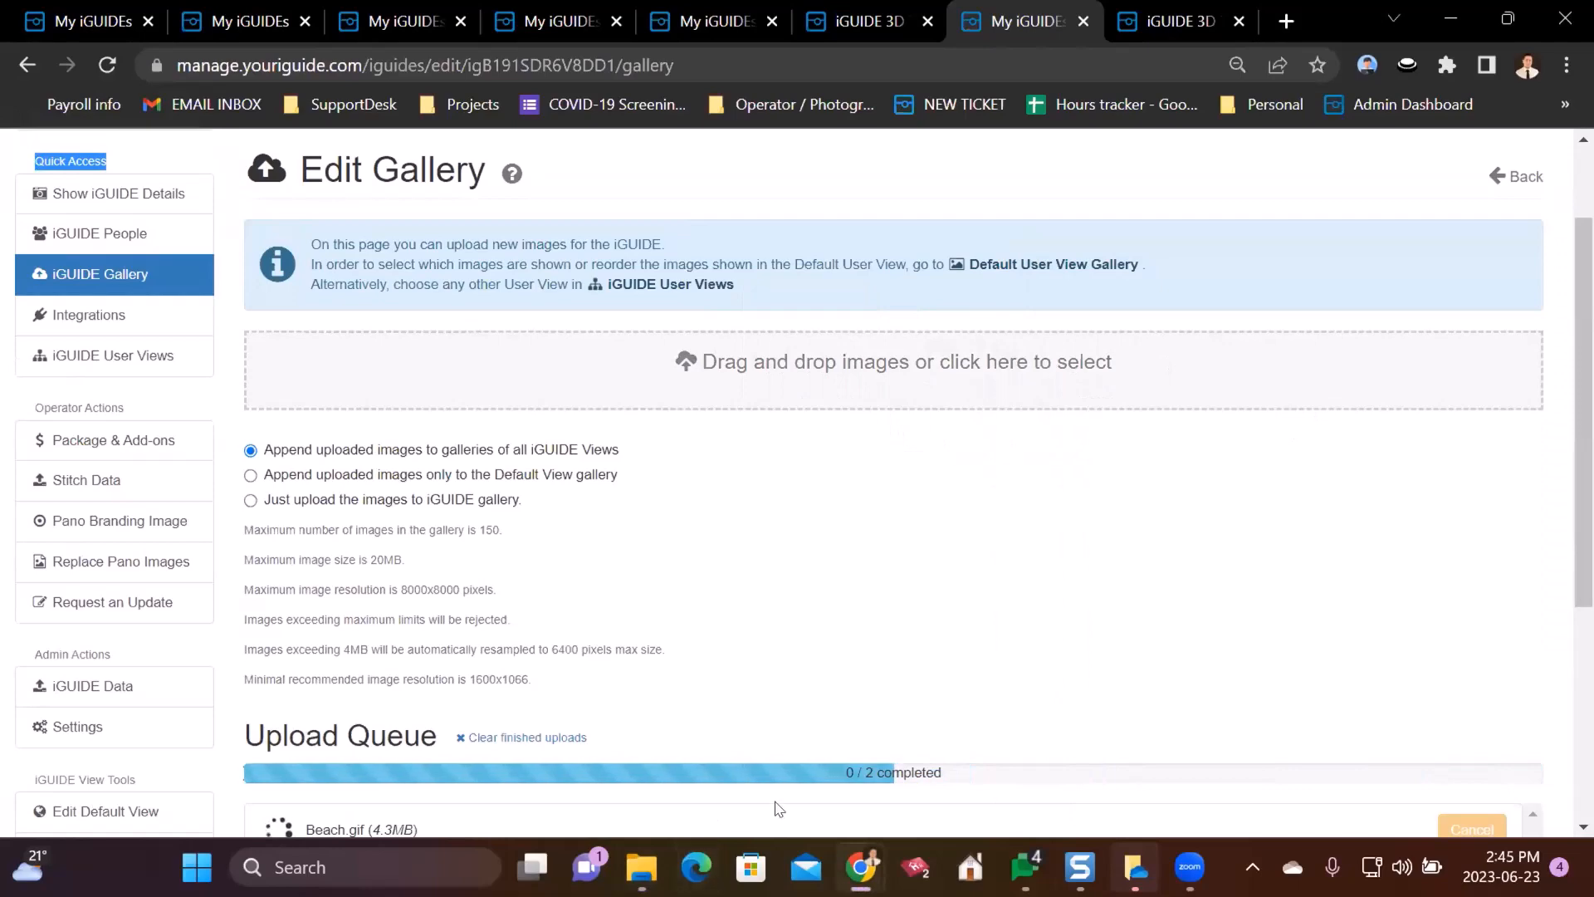
pyautogui.scroll(-5, 897, 501)
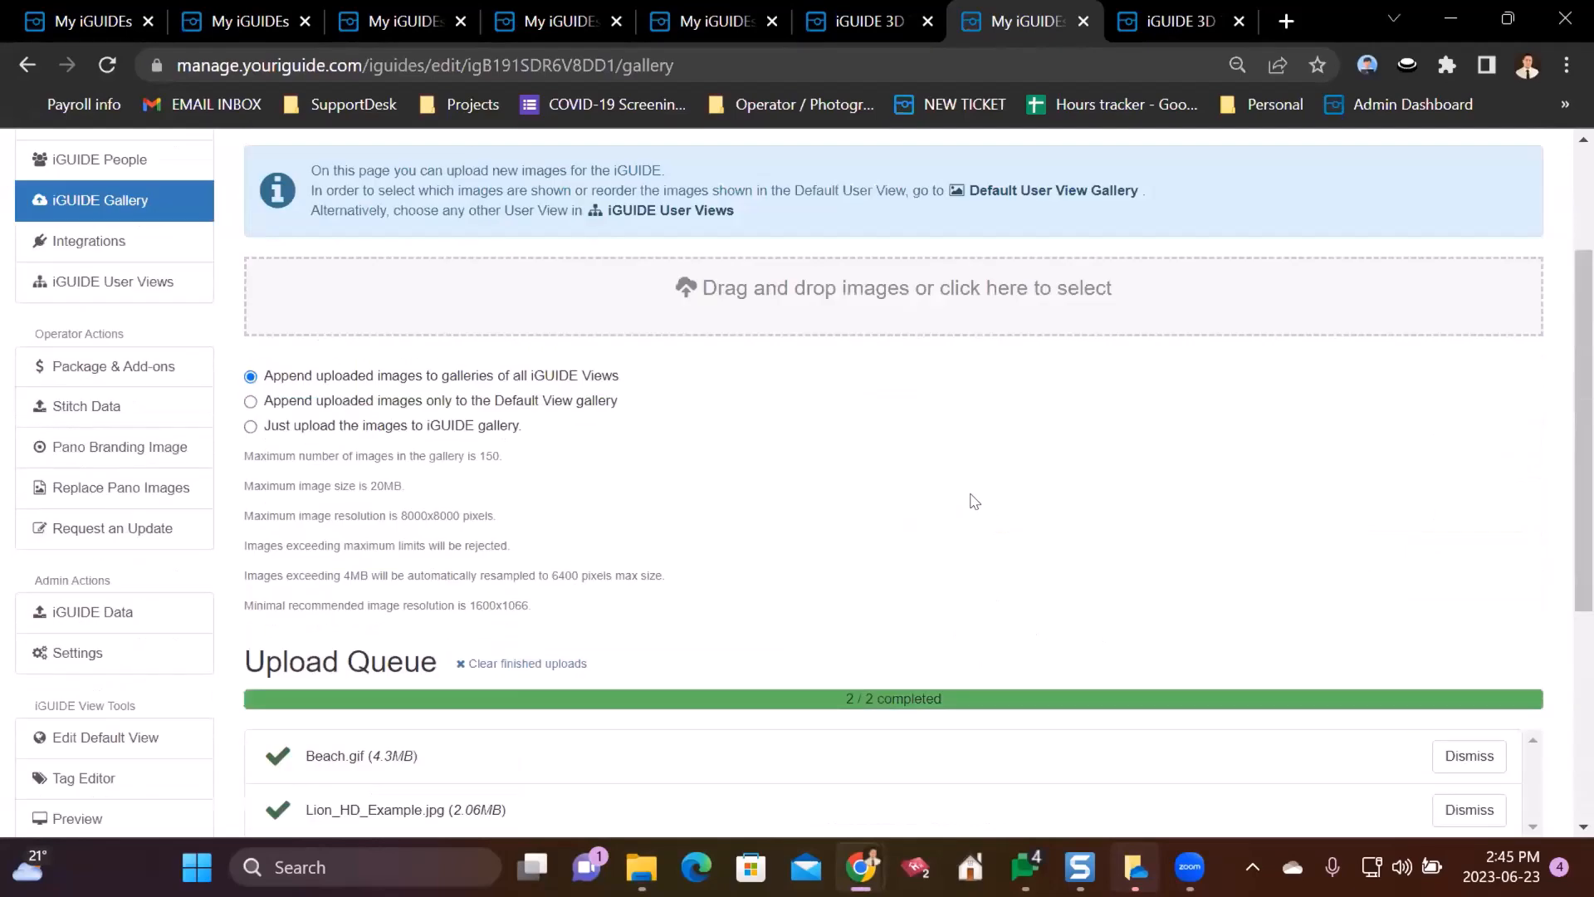
pyautogui.scroll(6, 1030, 451)
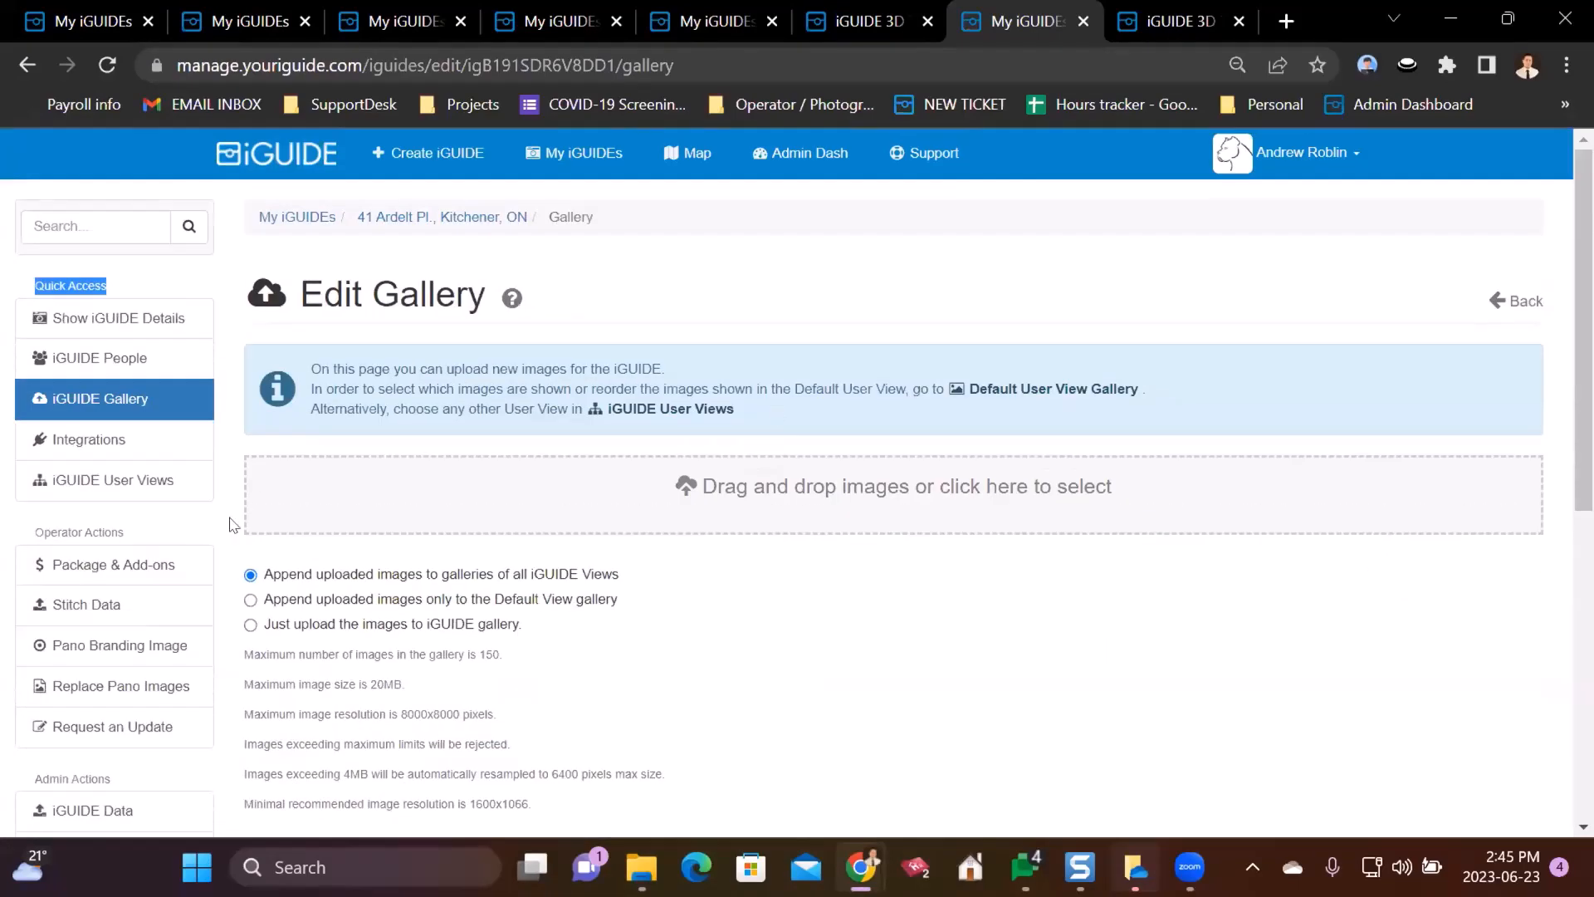
pyautogui.scroll(-6, 185, 482)
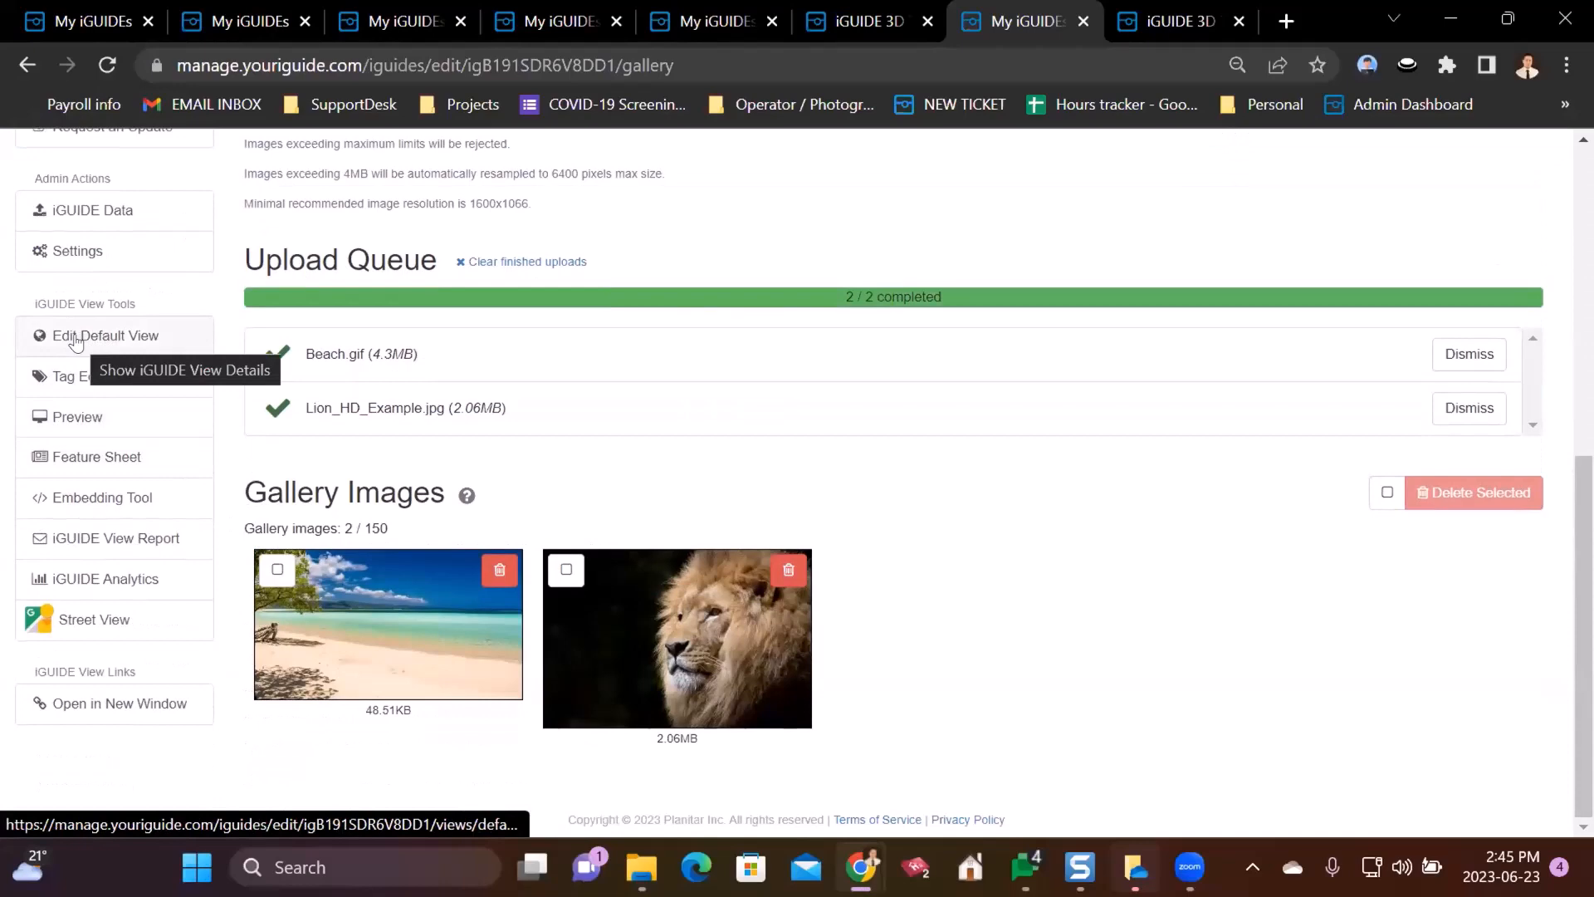
pyautogui.click(76, 339)
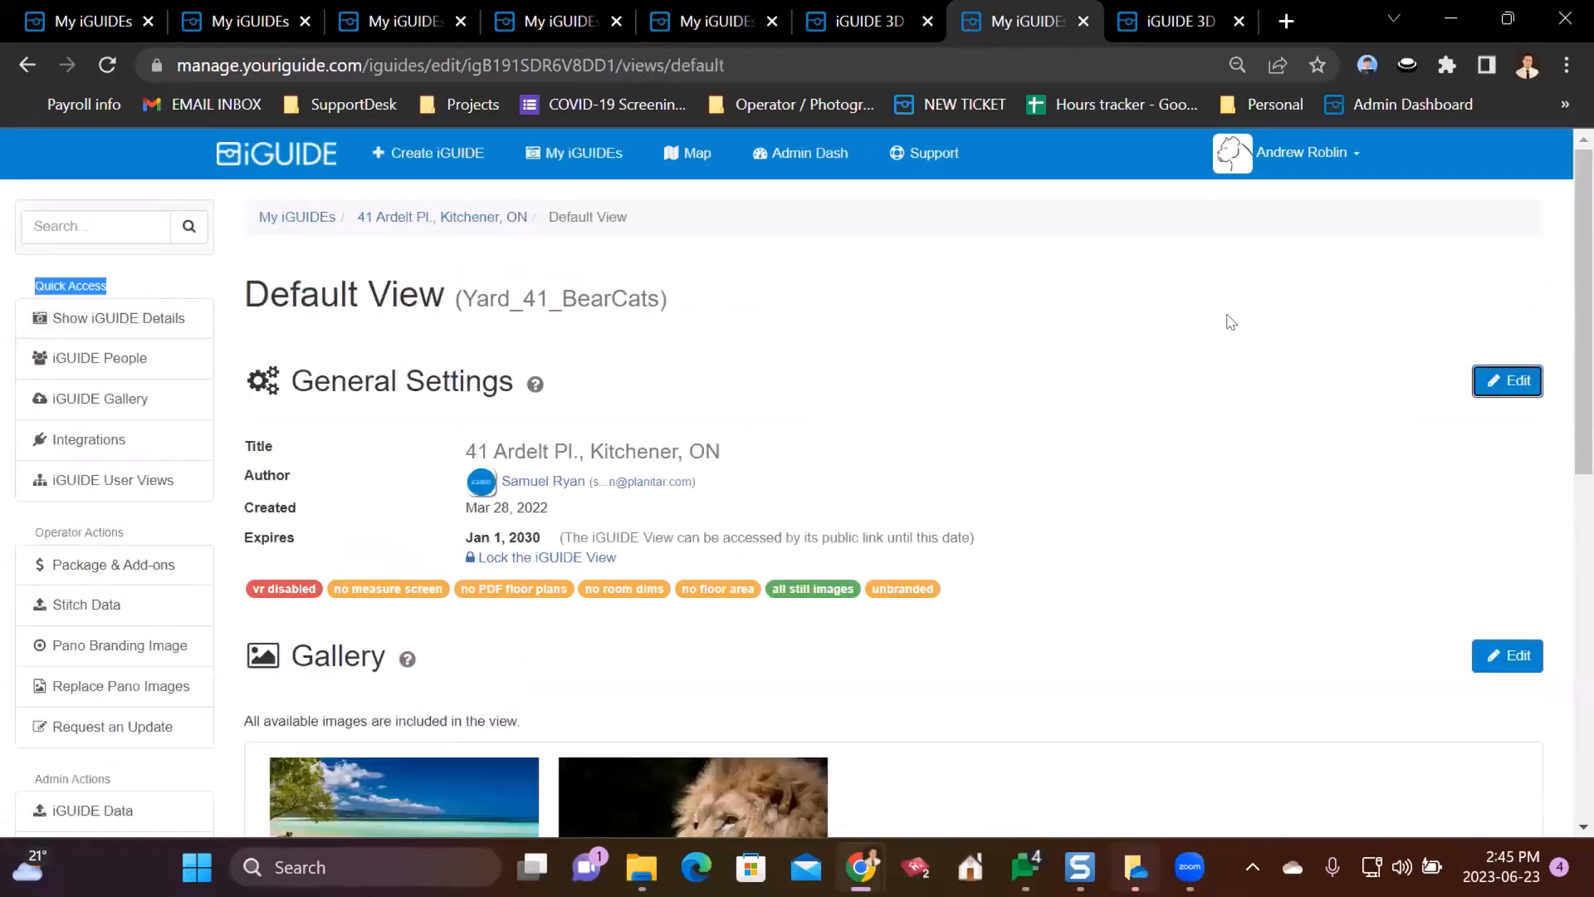
pyautogui.scroll(-9, 1224, 312)
pyautogui.scroll(7, 1220, 301)
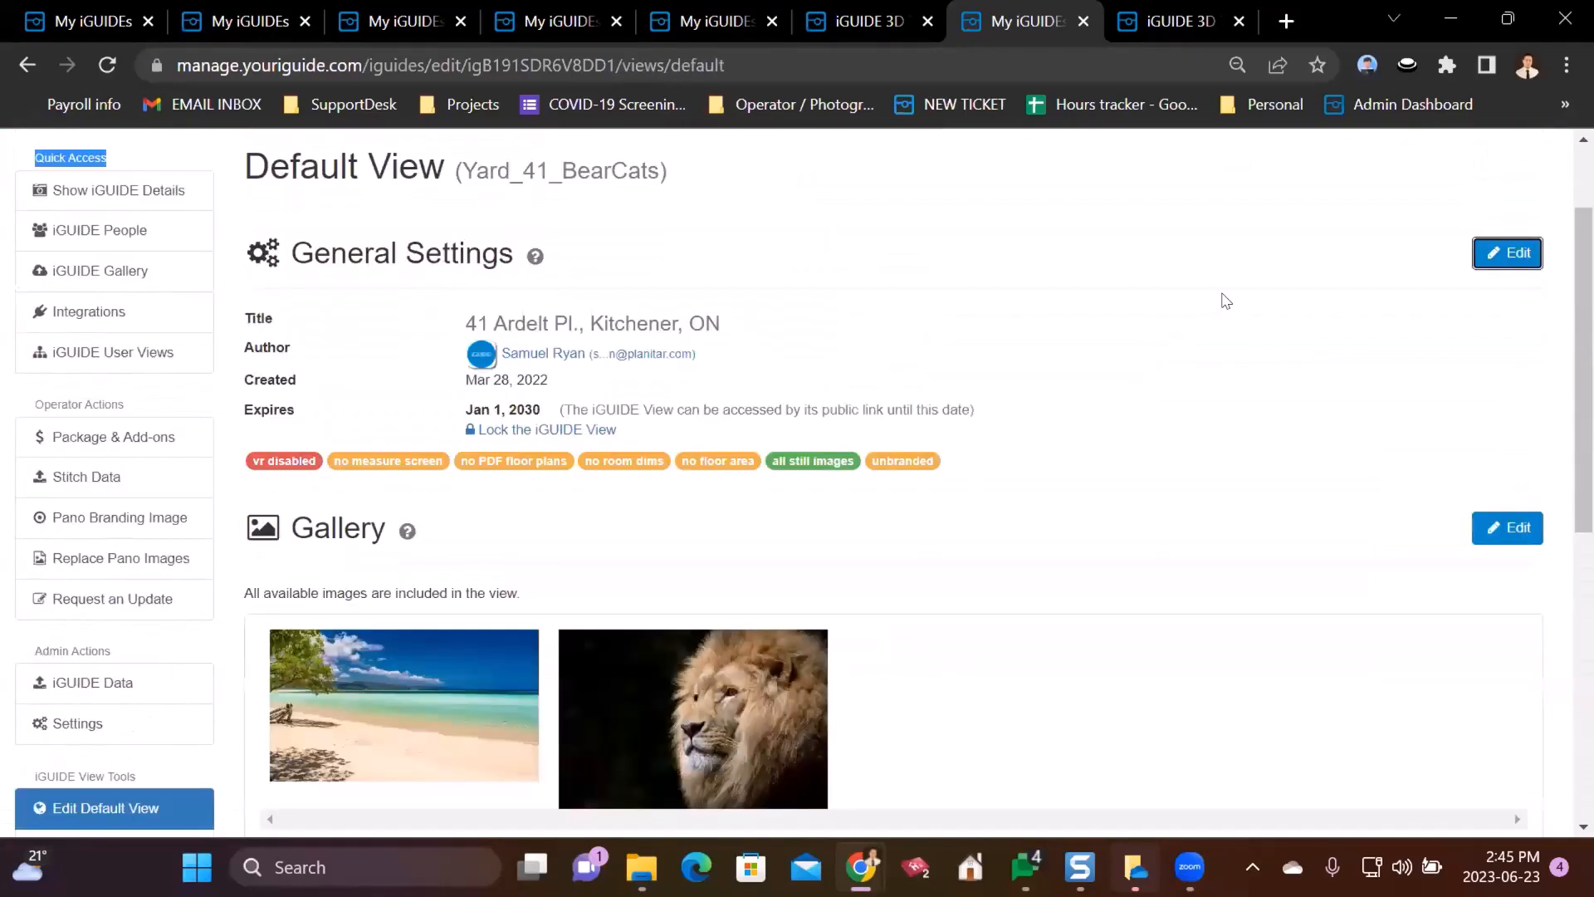
pyautogui.scroll(-15, 1220, 295)
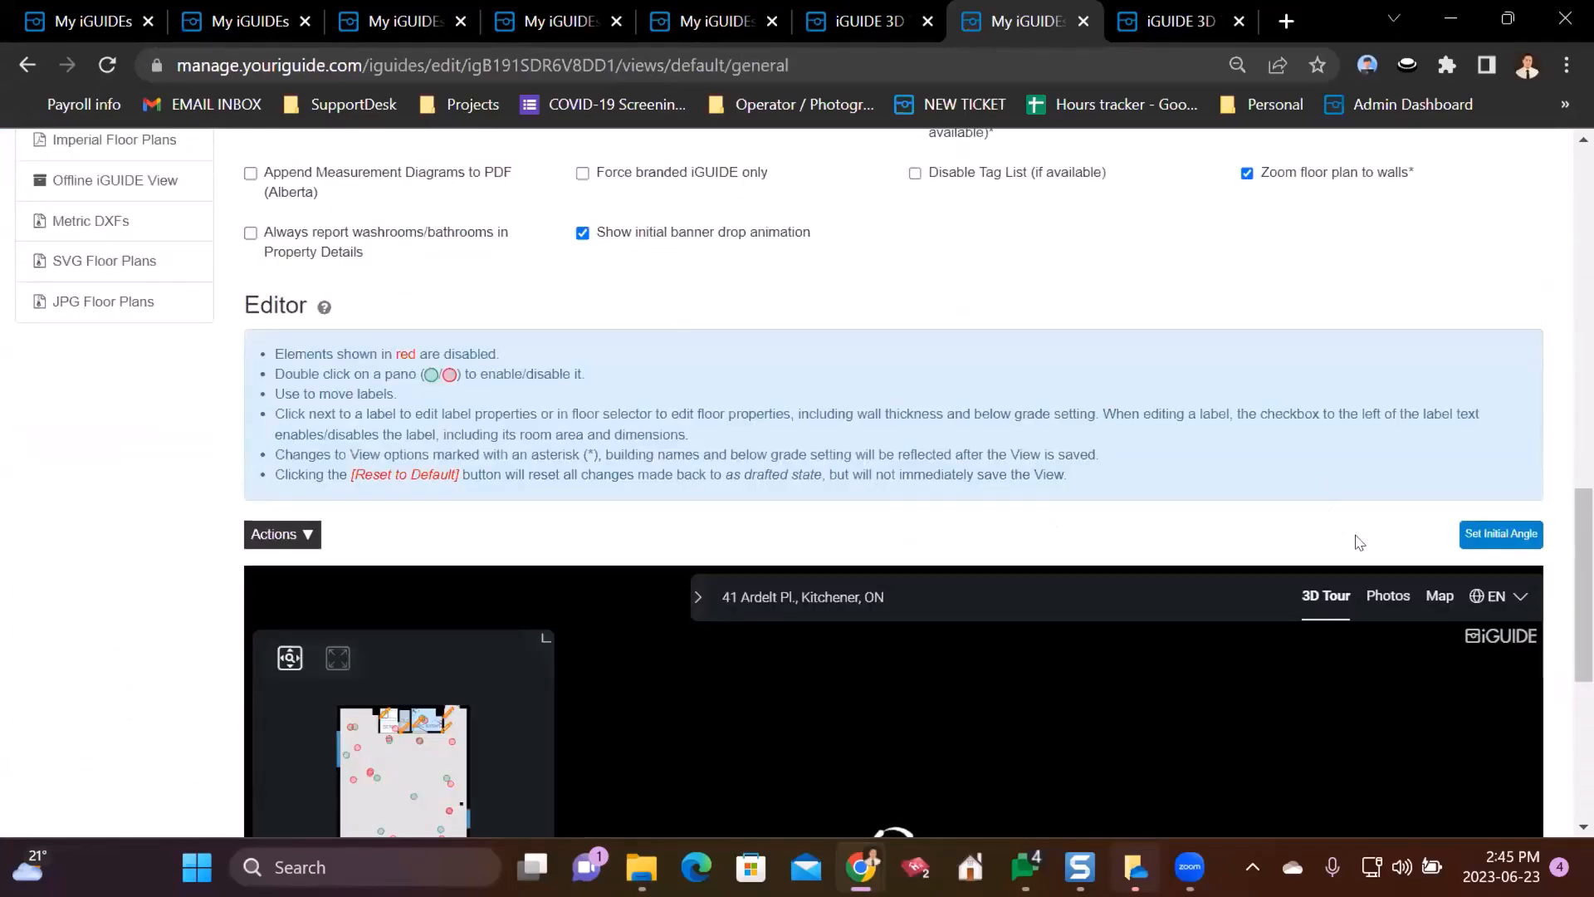
pyautogui.click(1395, 596)
pyautogui.scroll(-6, 1248, 448)
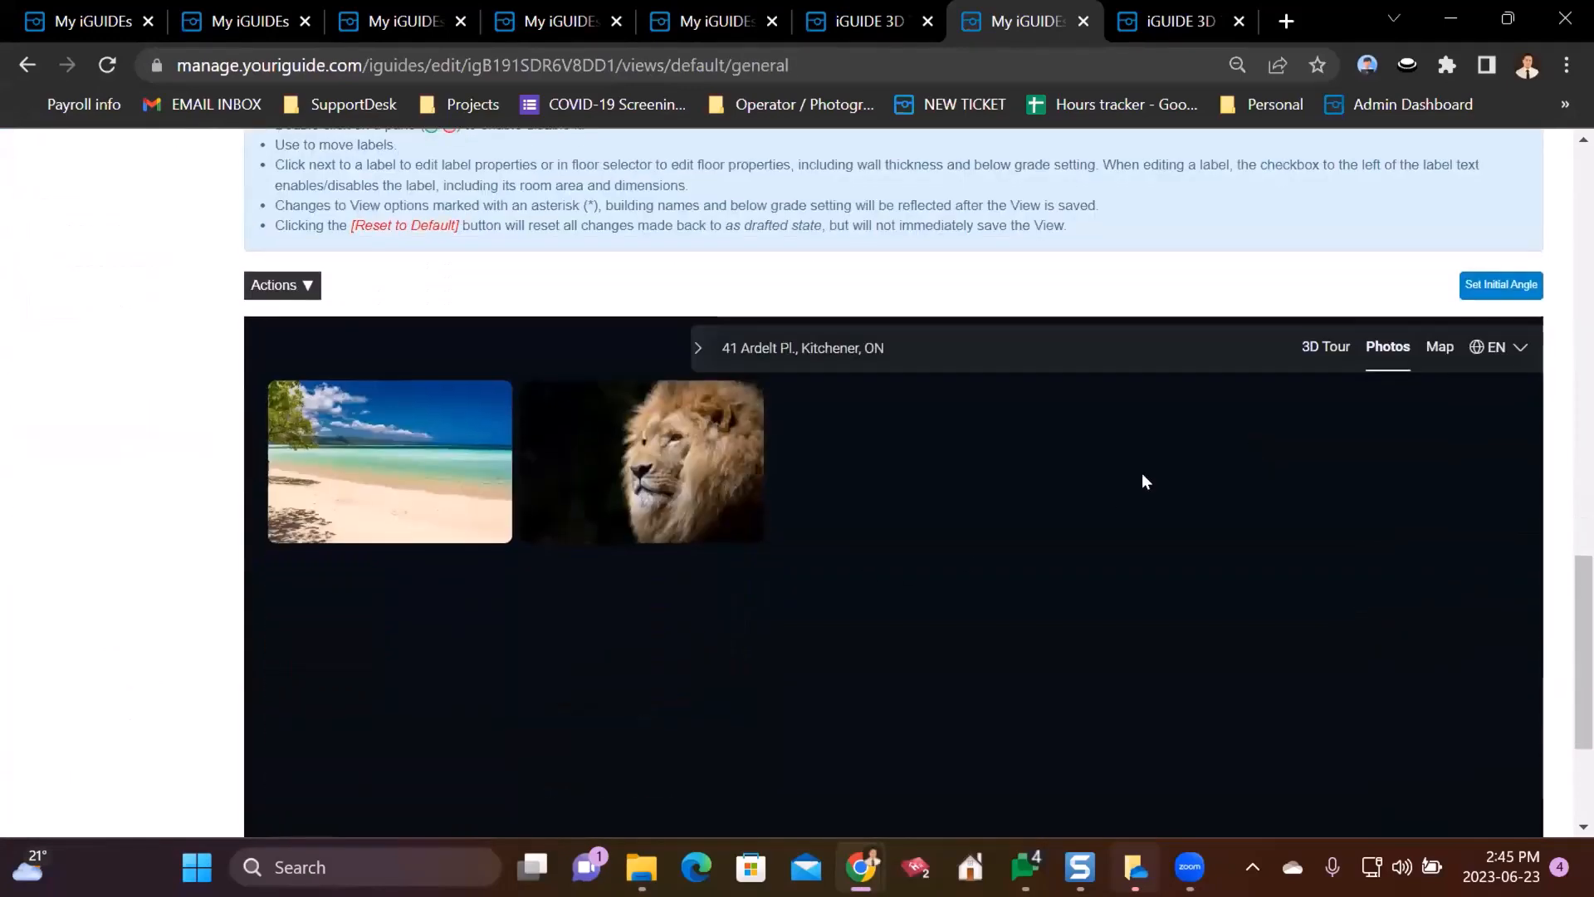
pyautogui.scroll(3, 1069, 343)
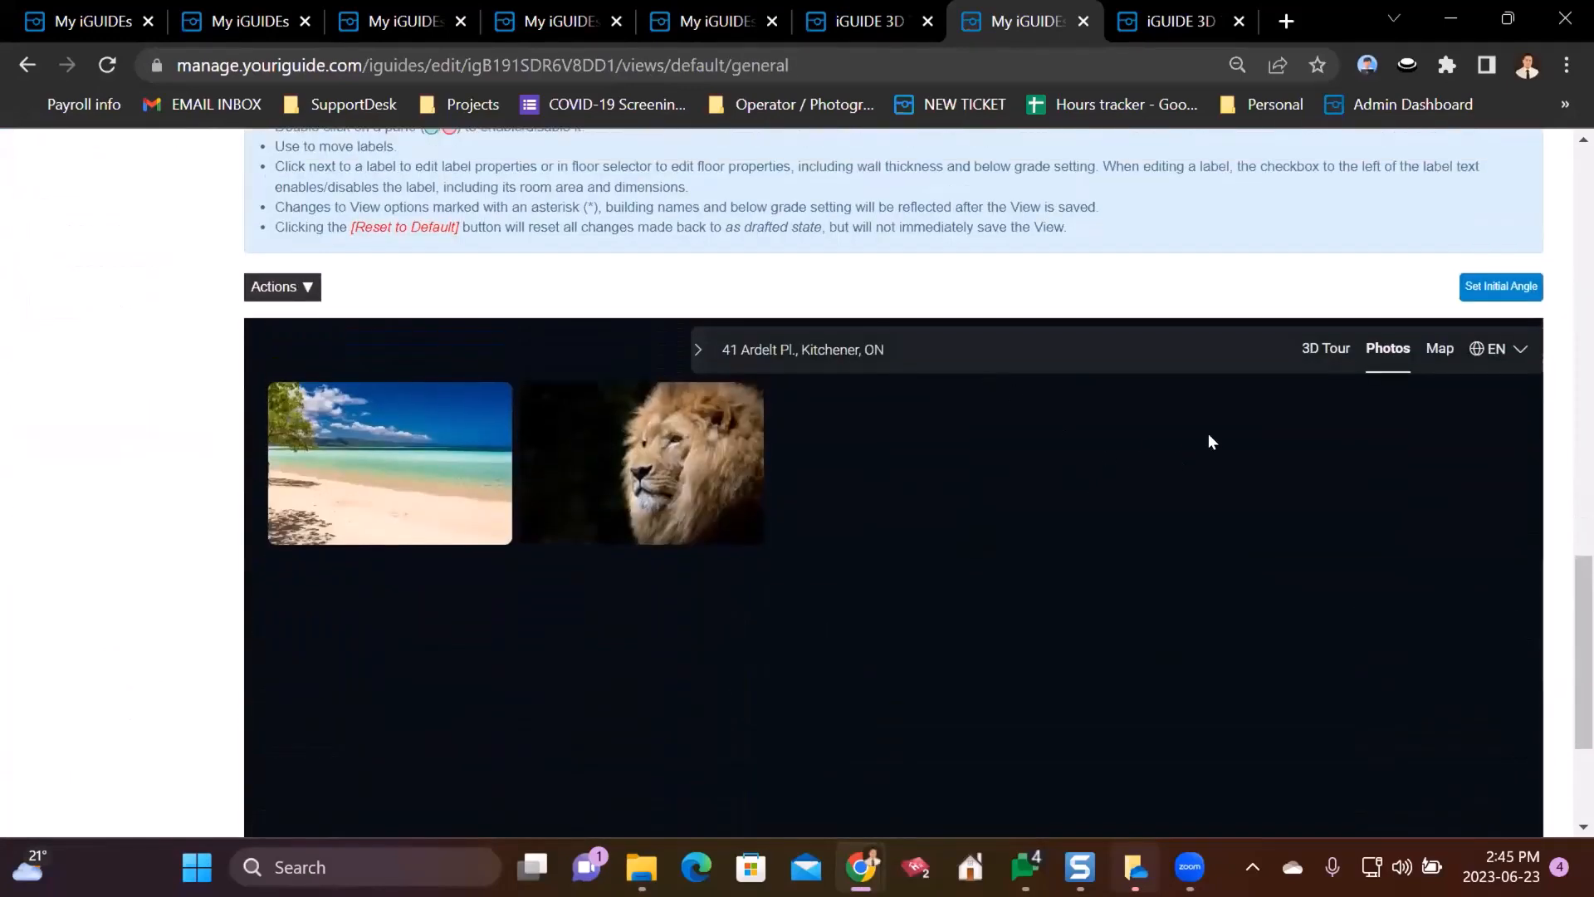
pyautogui.click(1322, 343)
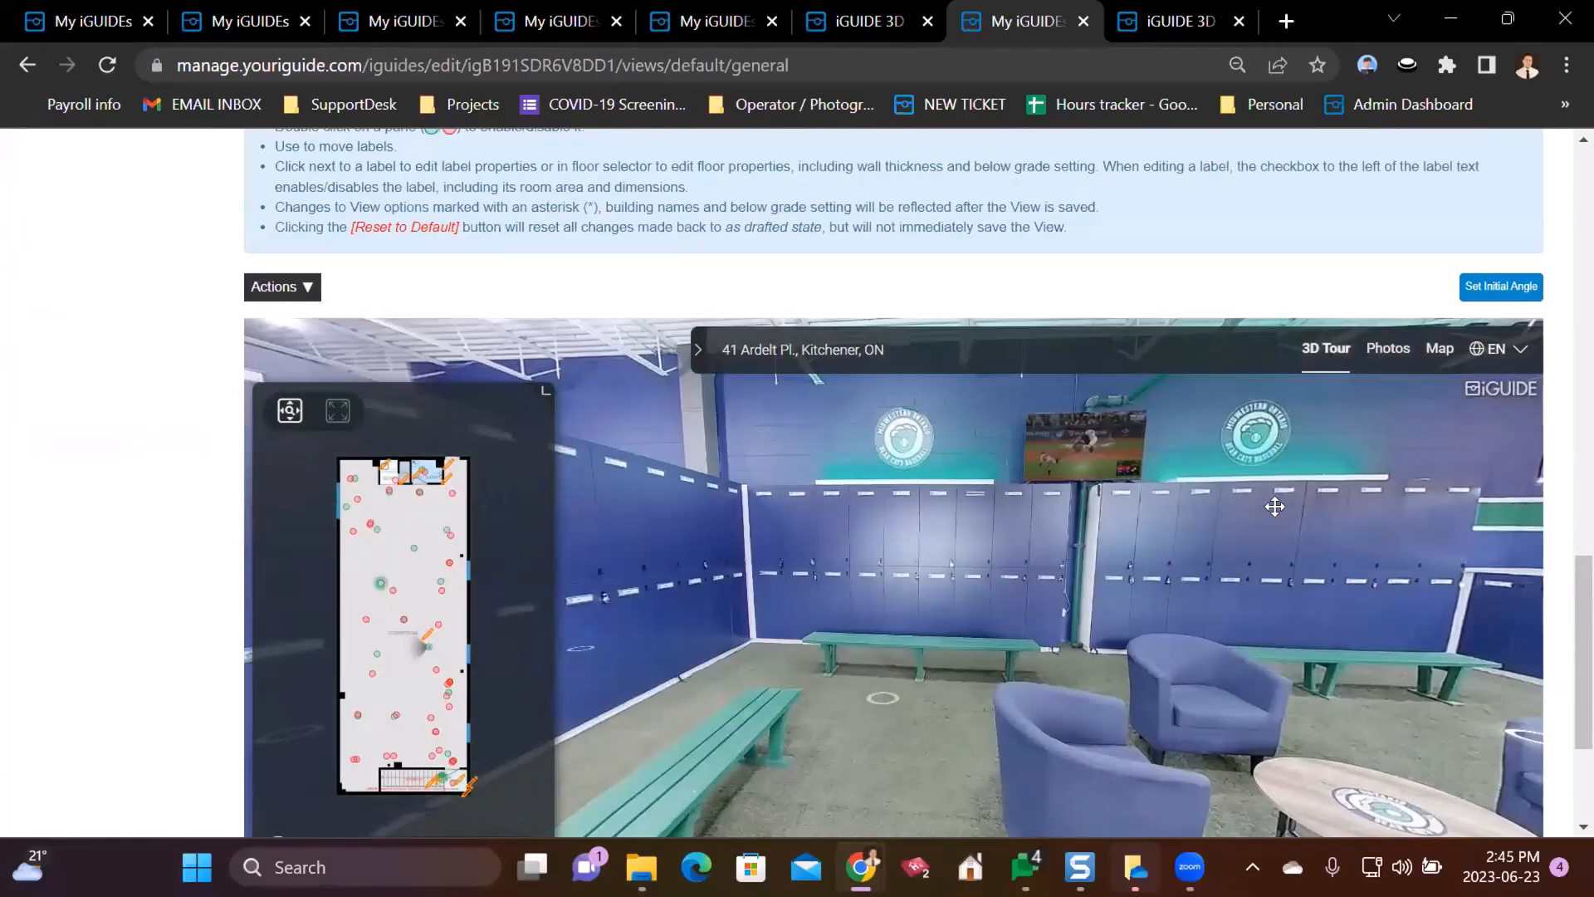
pyautogui.moveTo(1275, 507); pyautogui.dragTo(838, 516)
pyautogui.moveTo(1195, 521); pyautogui.dragTo(943, 526)
pyautogui.click(944, 526)
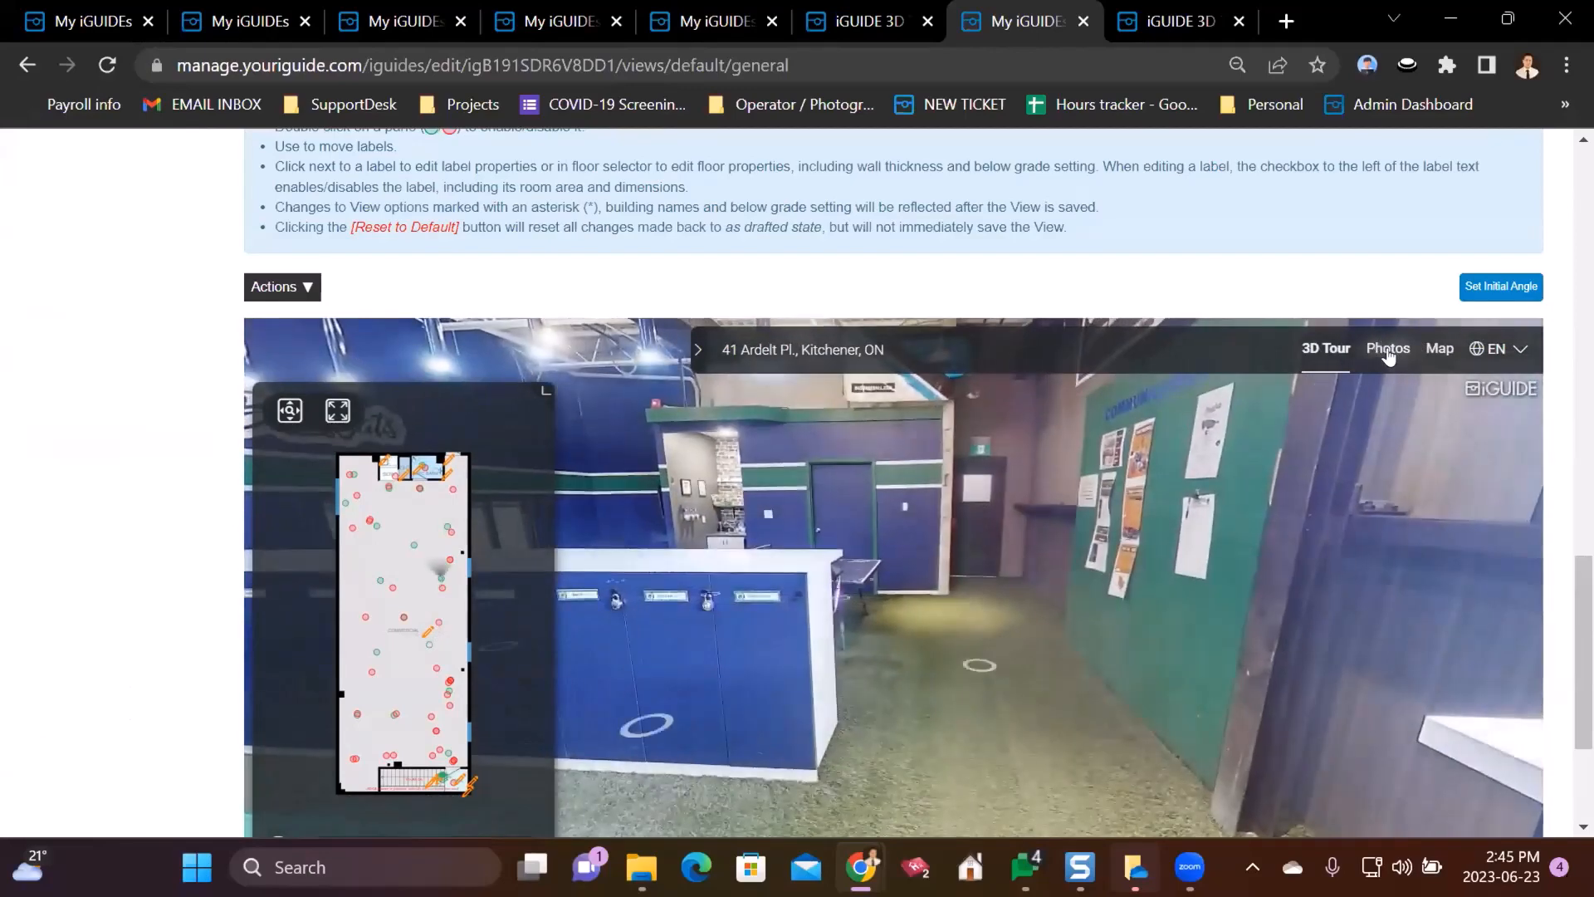
pyautogui.click(1388, 352)
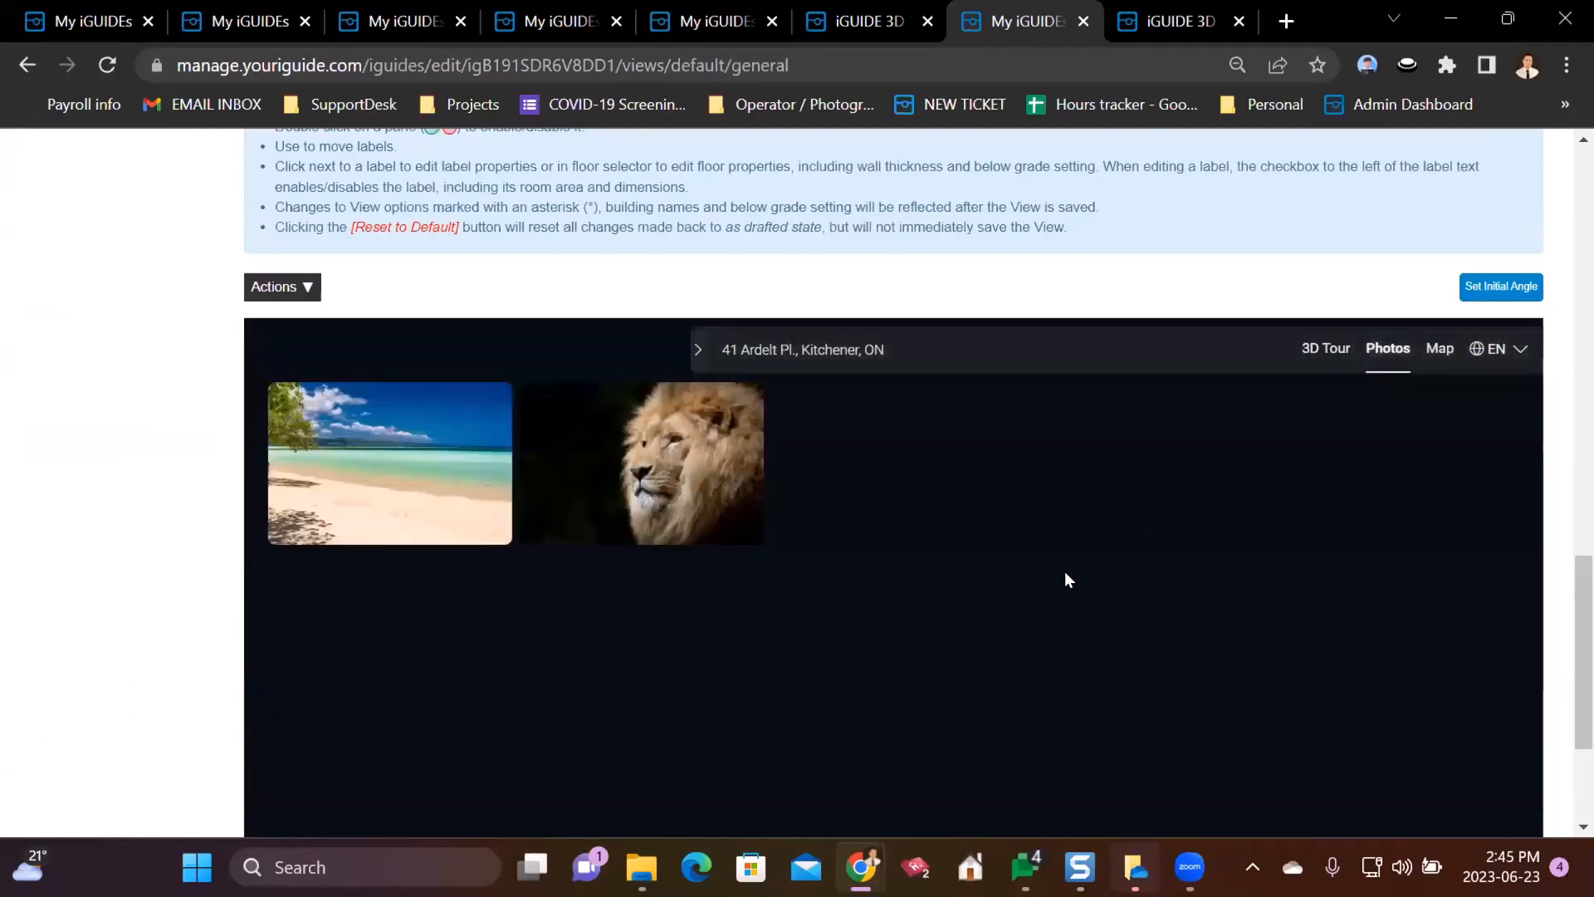
pyautogui.scroll(10, 1071, 317)
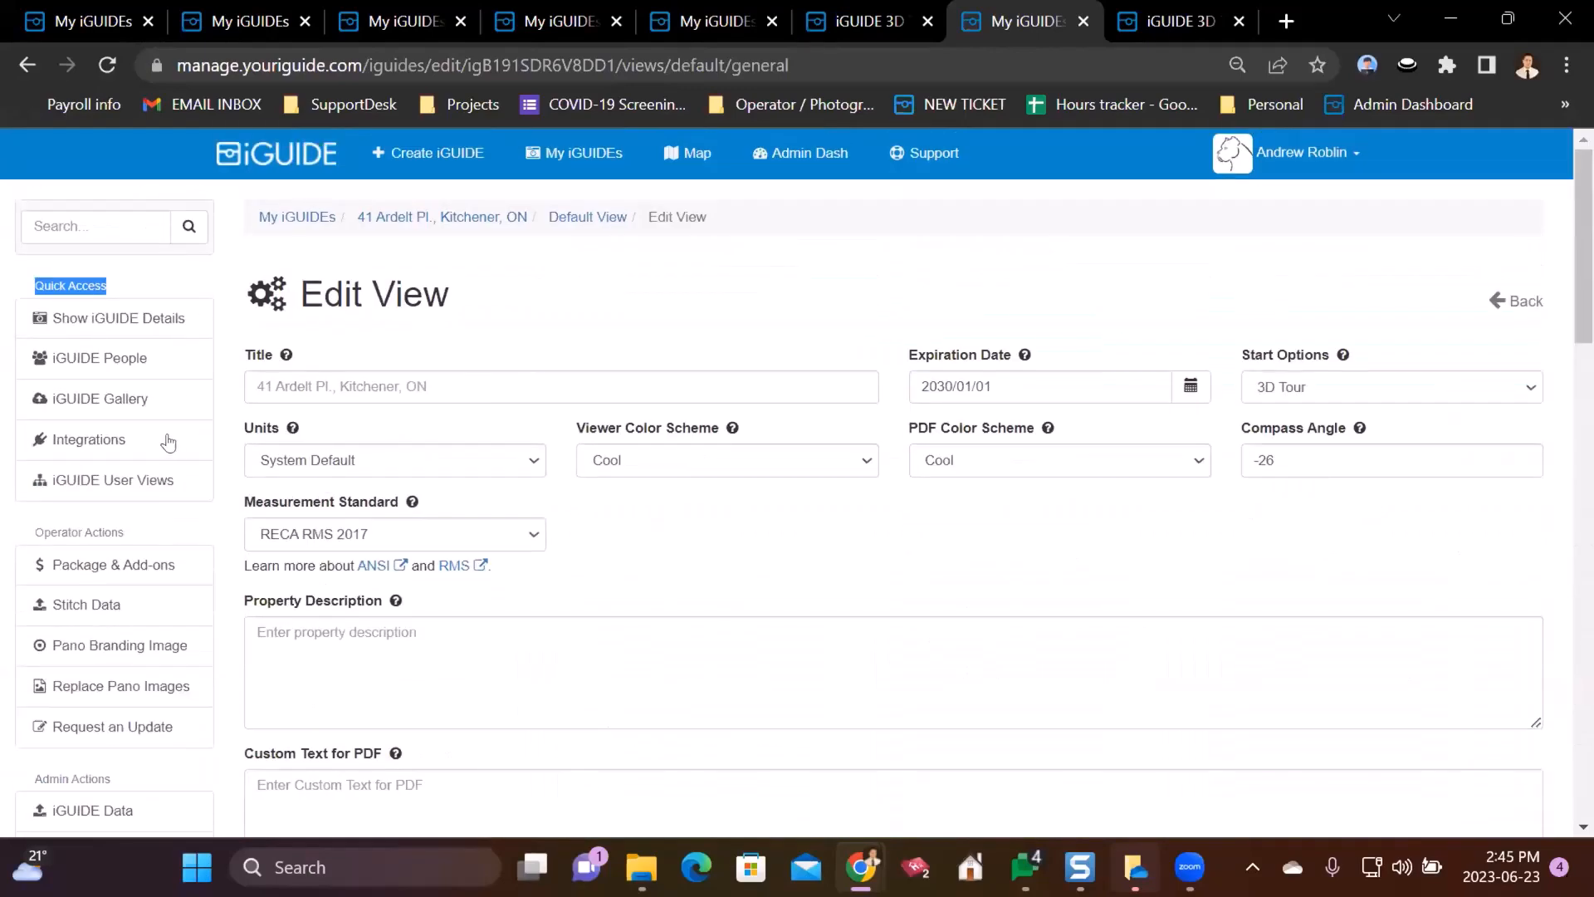
pyautogui.click(64, 401)
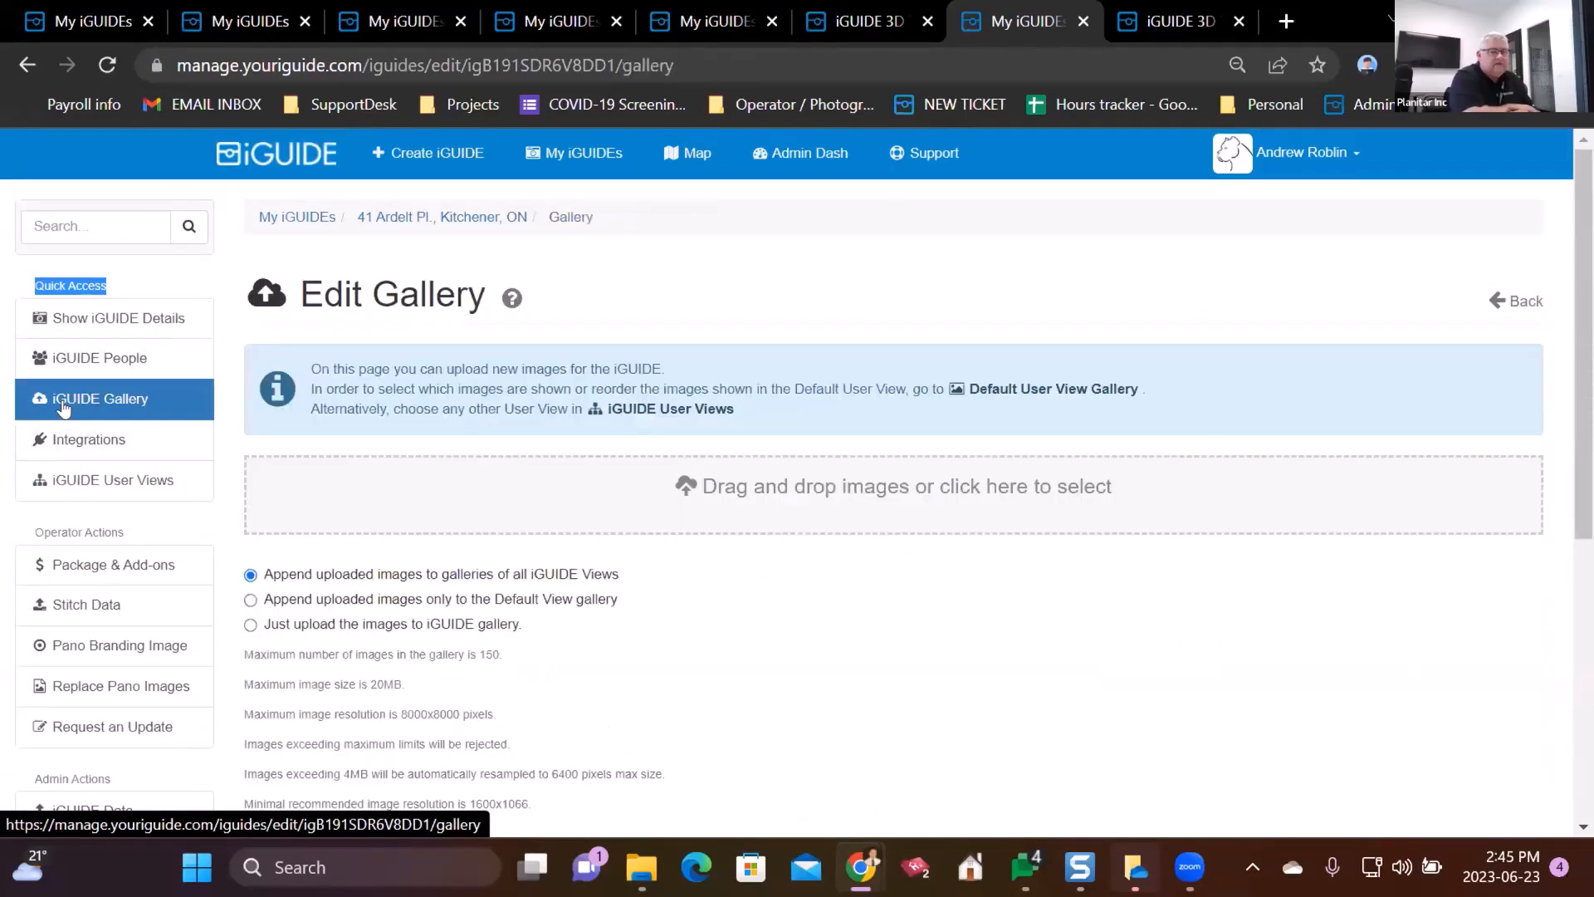
# - Delete the lion and beach photos from the gallery
pyautogui.scroll(-5, 804, 633)
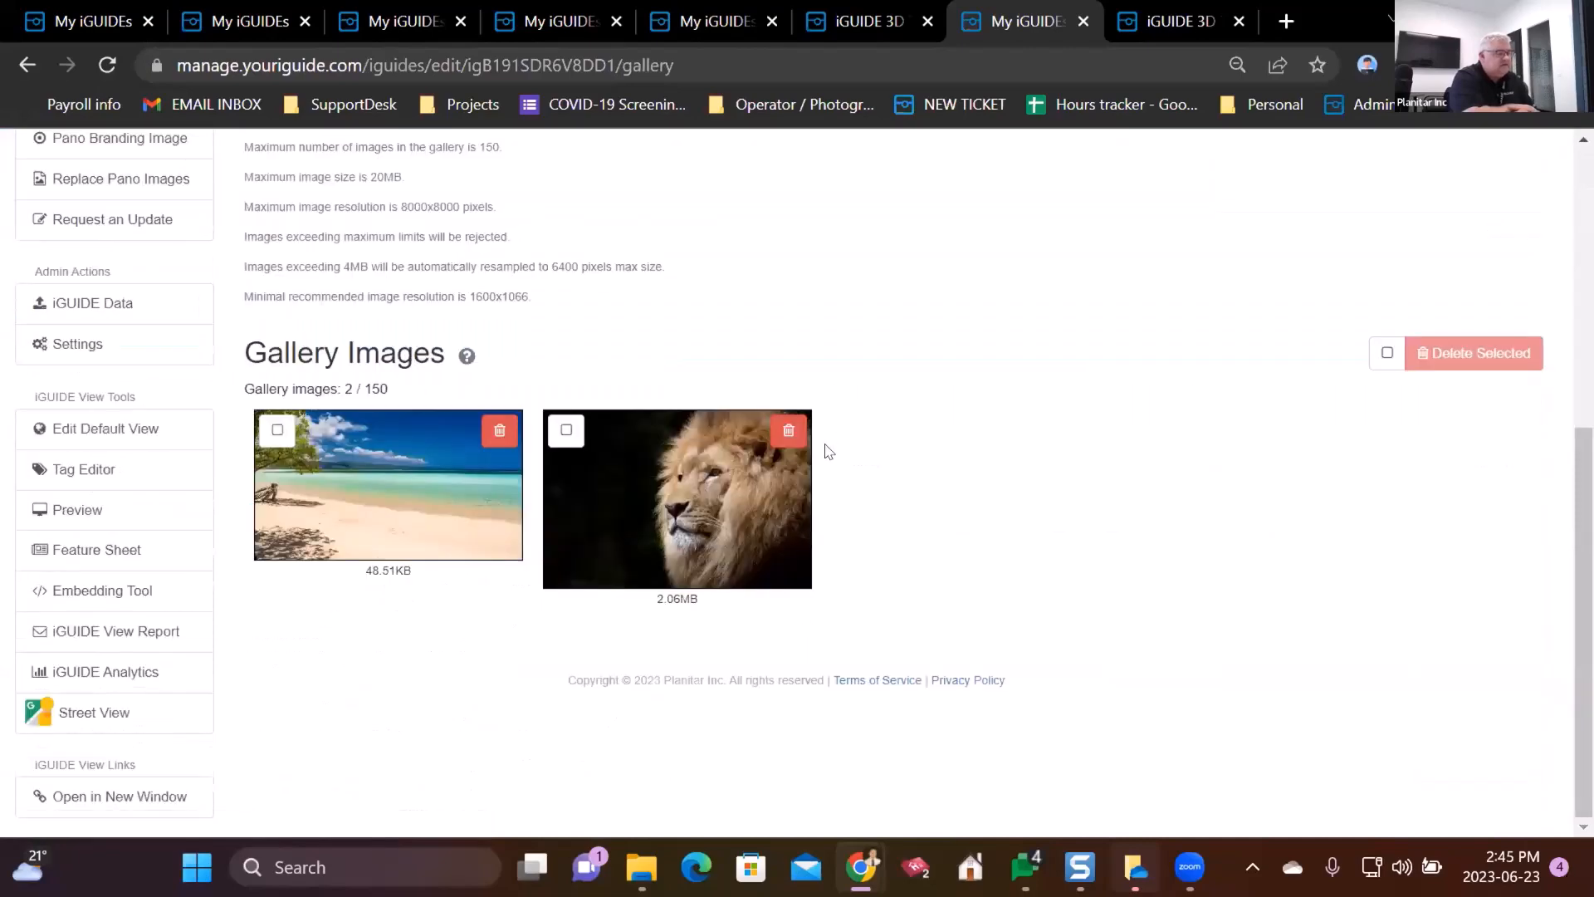
pyautogui.click(789, 431)
pyautogui.click(1112, 545)
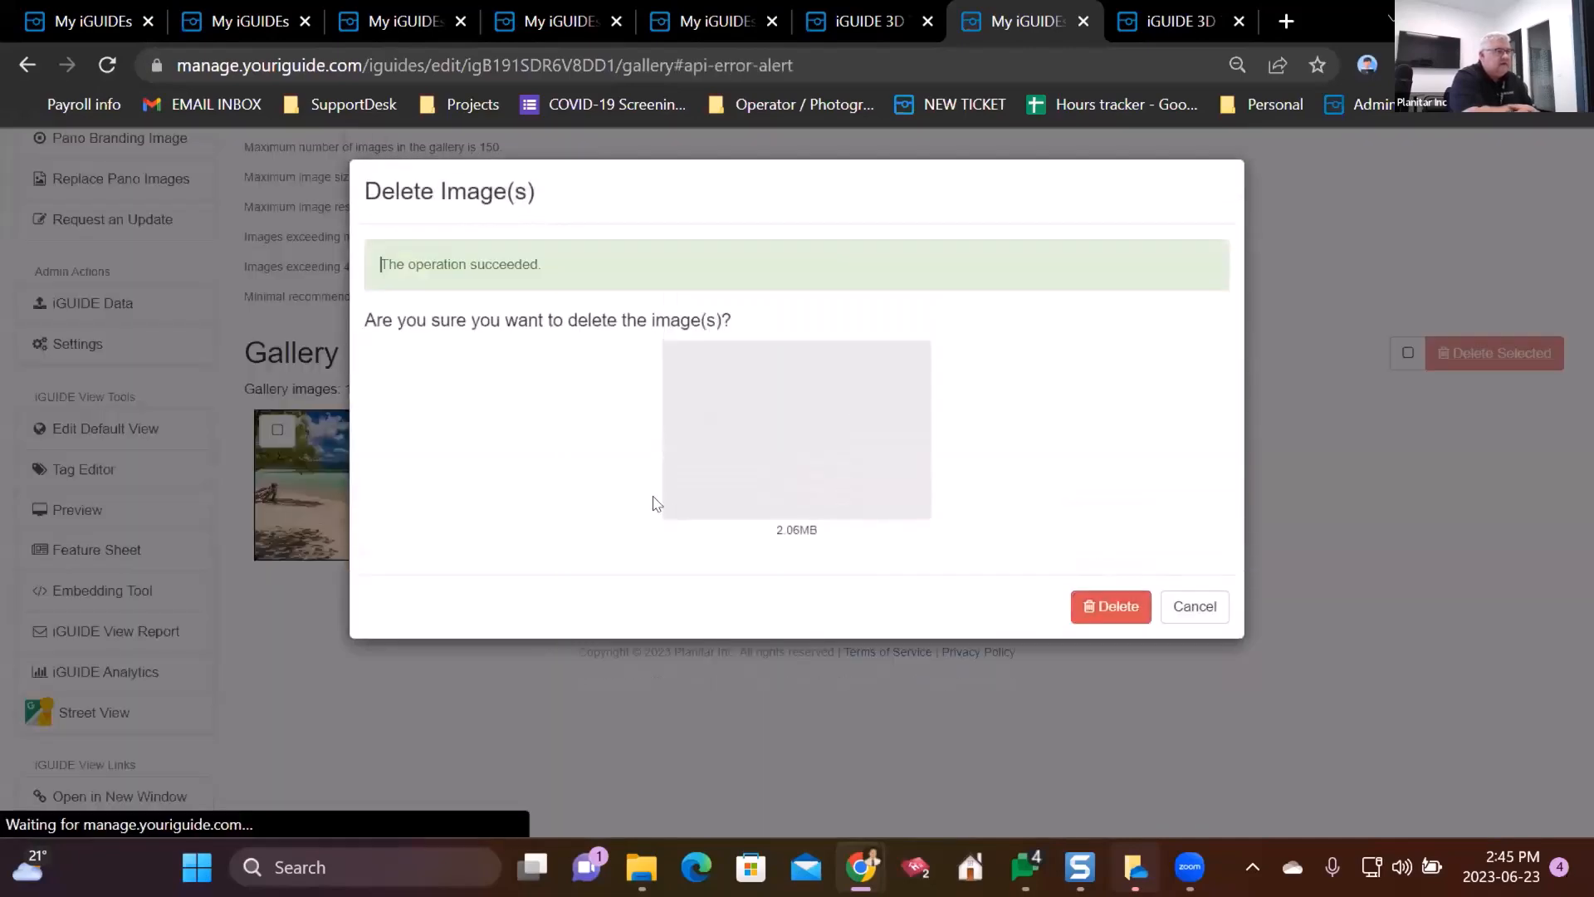
pyautogui.click(500, 430)
pyautogui.click(1104, 519)
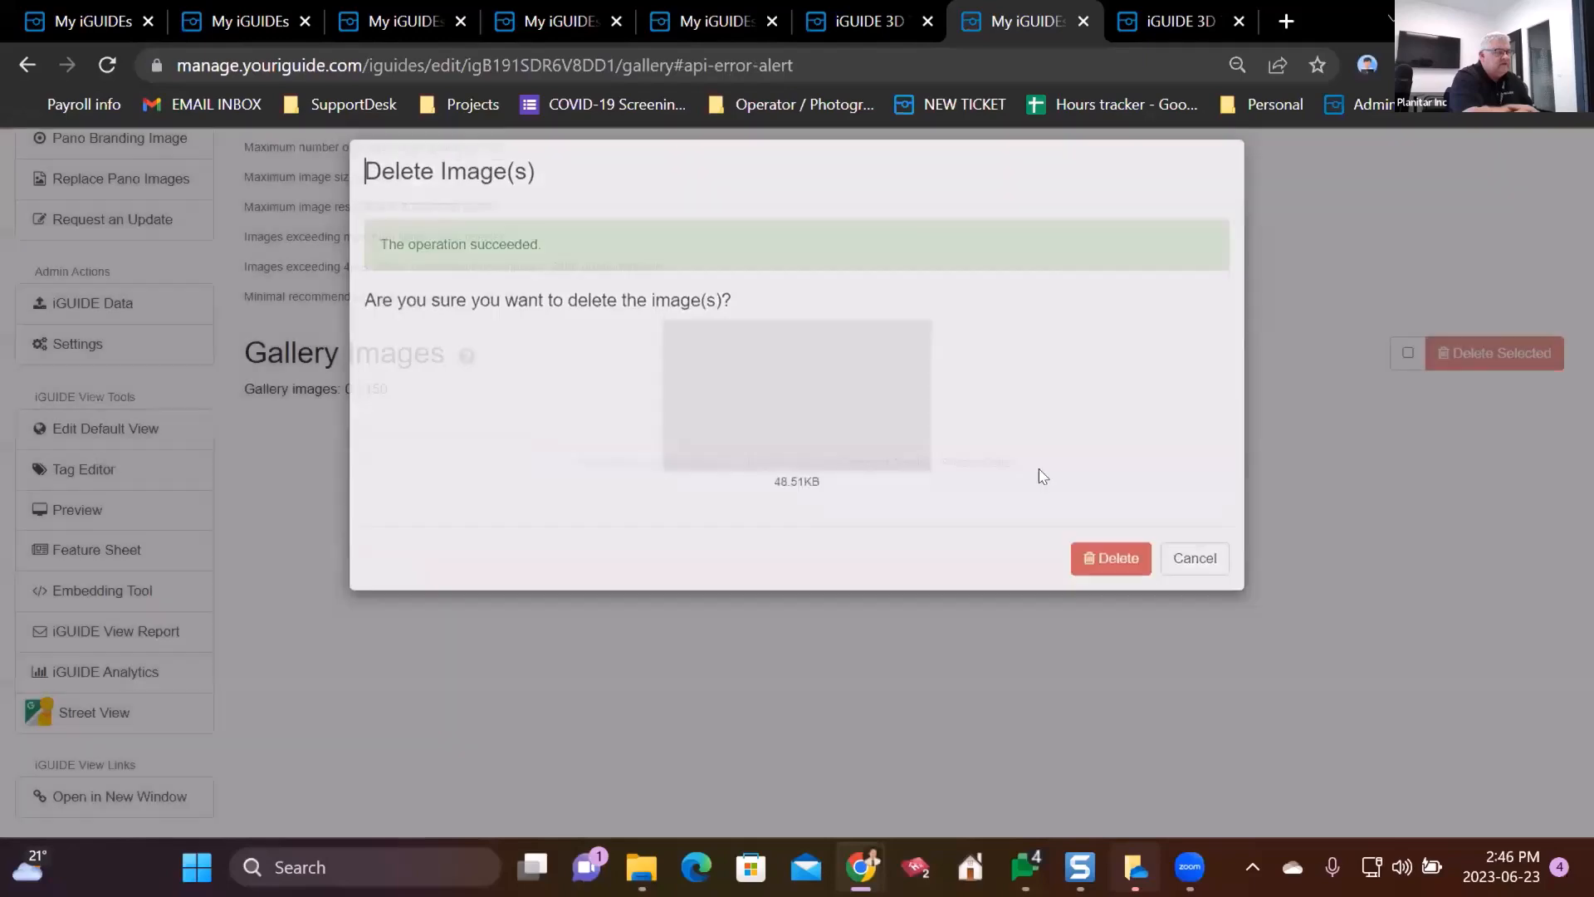
pyautogui.scroll(5, 695, 451)
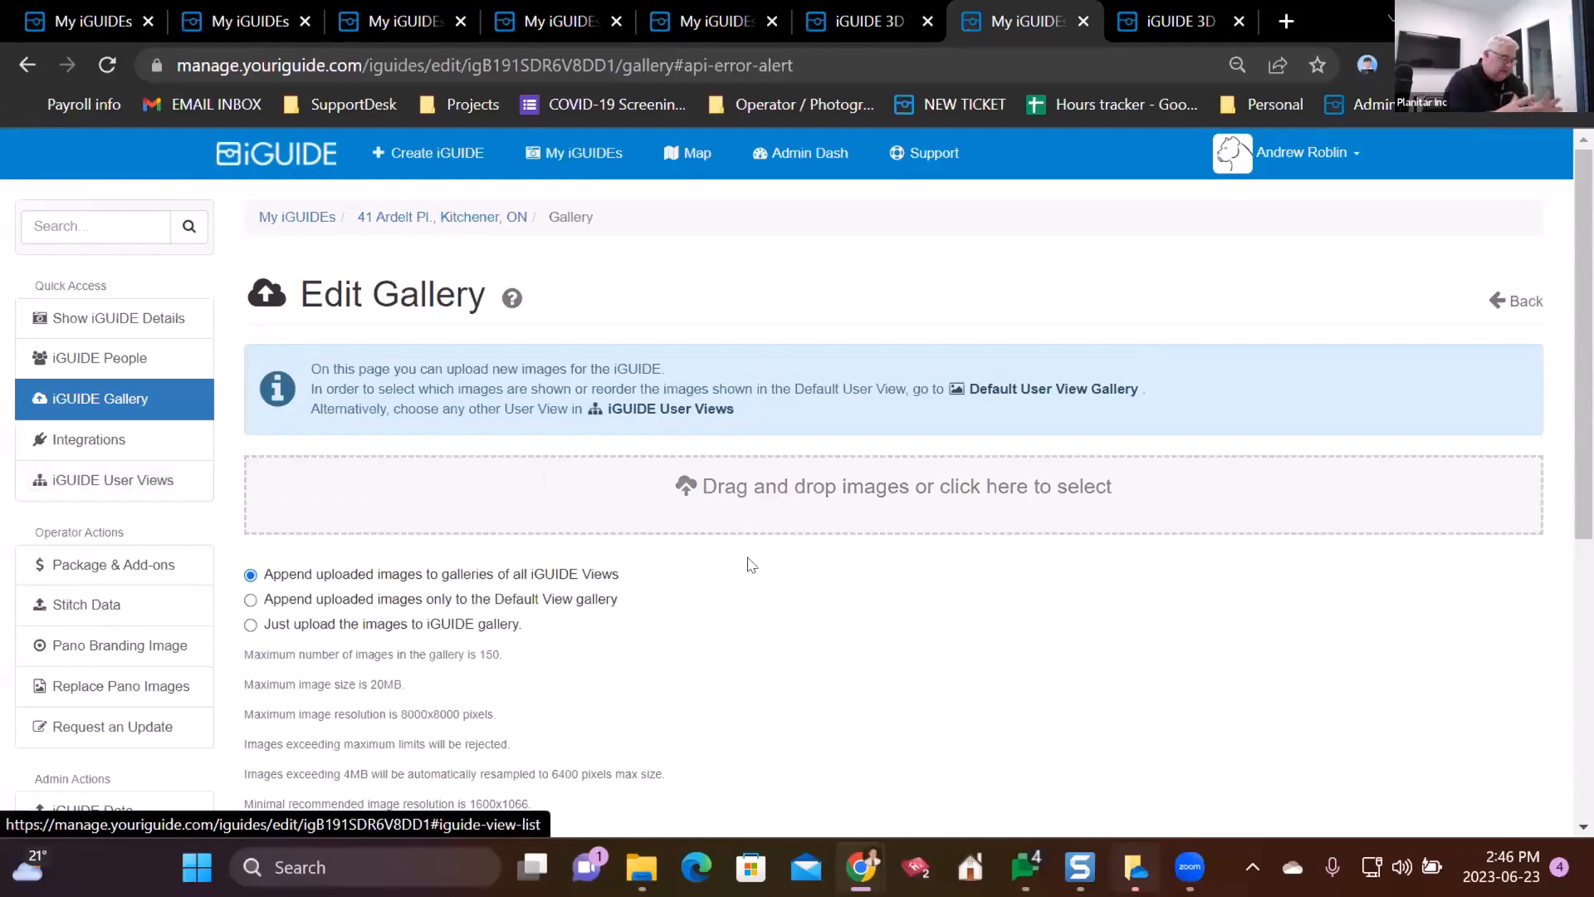
pyautogui.scroll(-1, 751, 556)
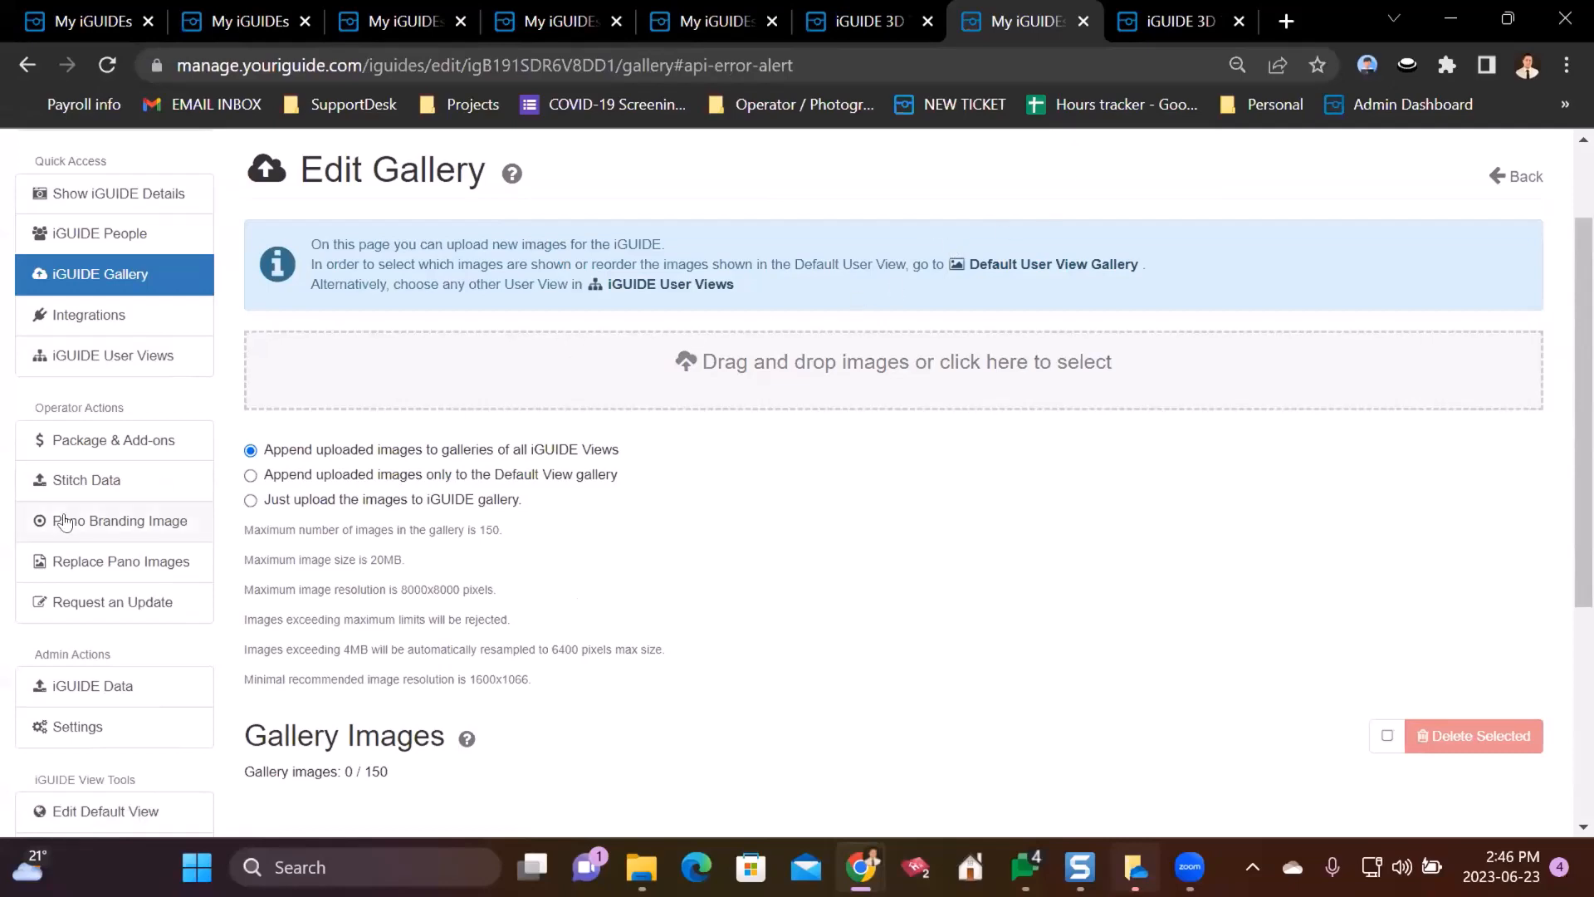
pyautogui.scroll(-3, 131, 465)
pyautogui.scroll(-2, 125, 440)
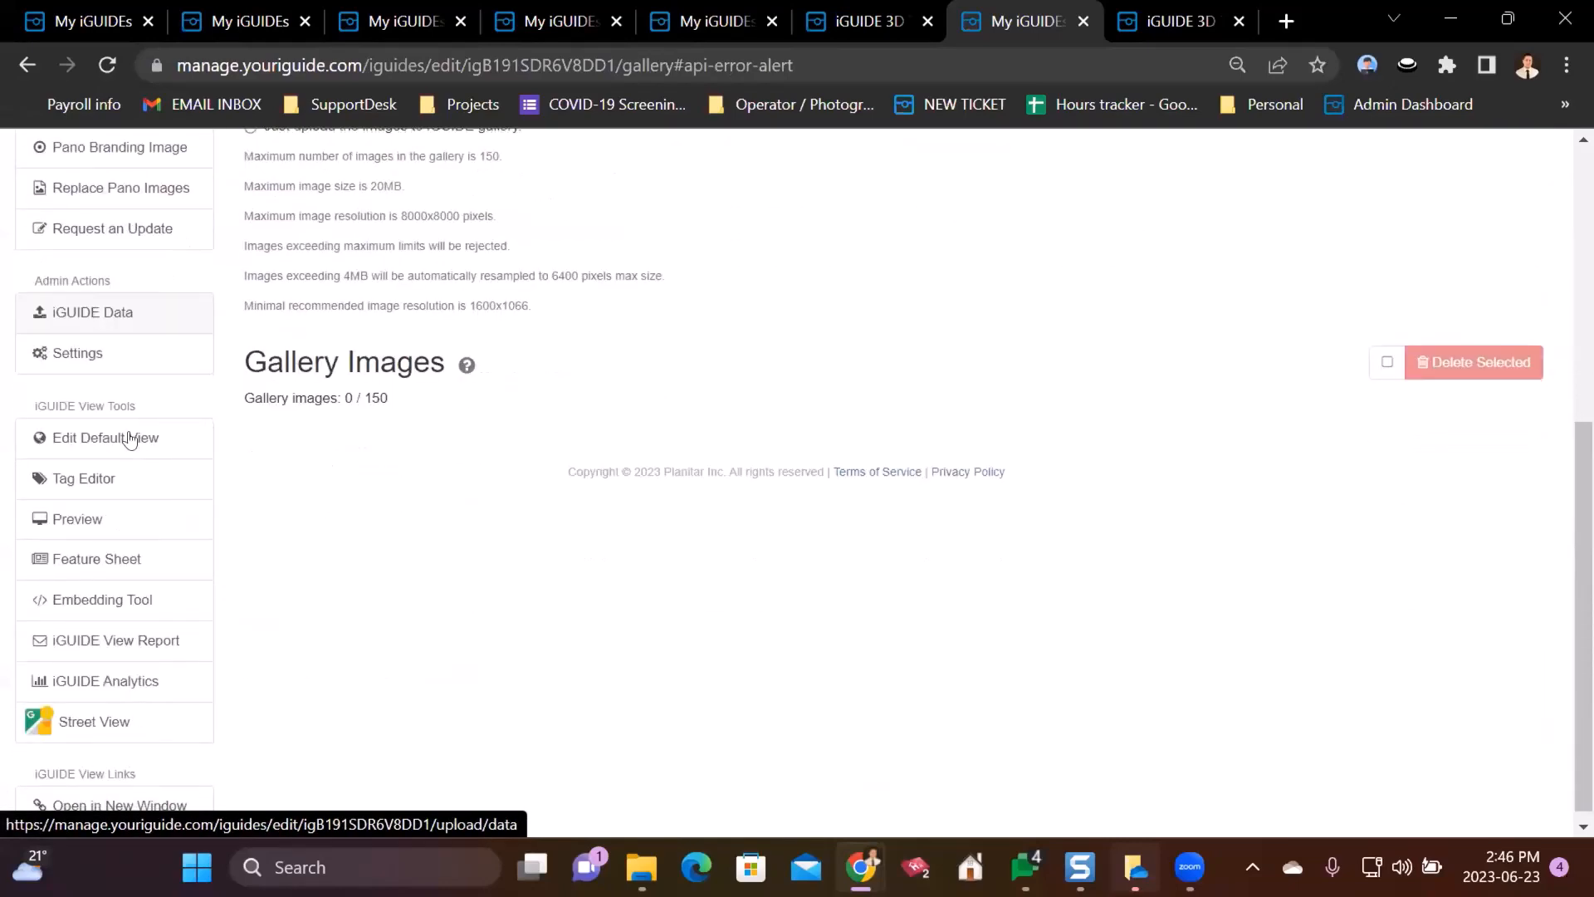
pyautogui.scroll(6, 117, 445)
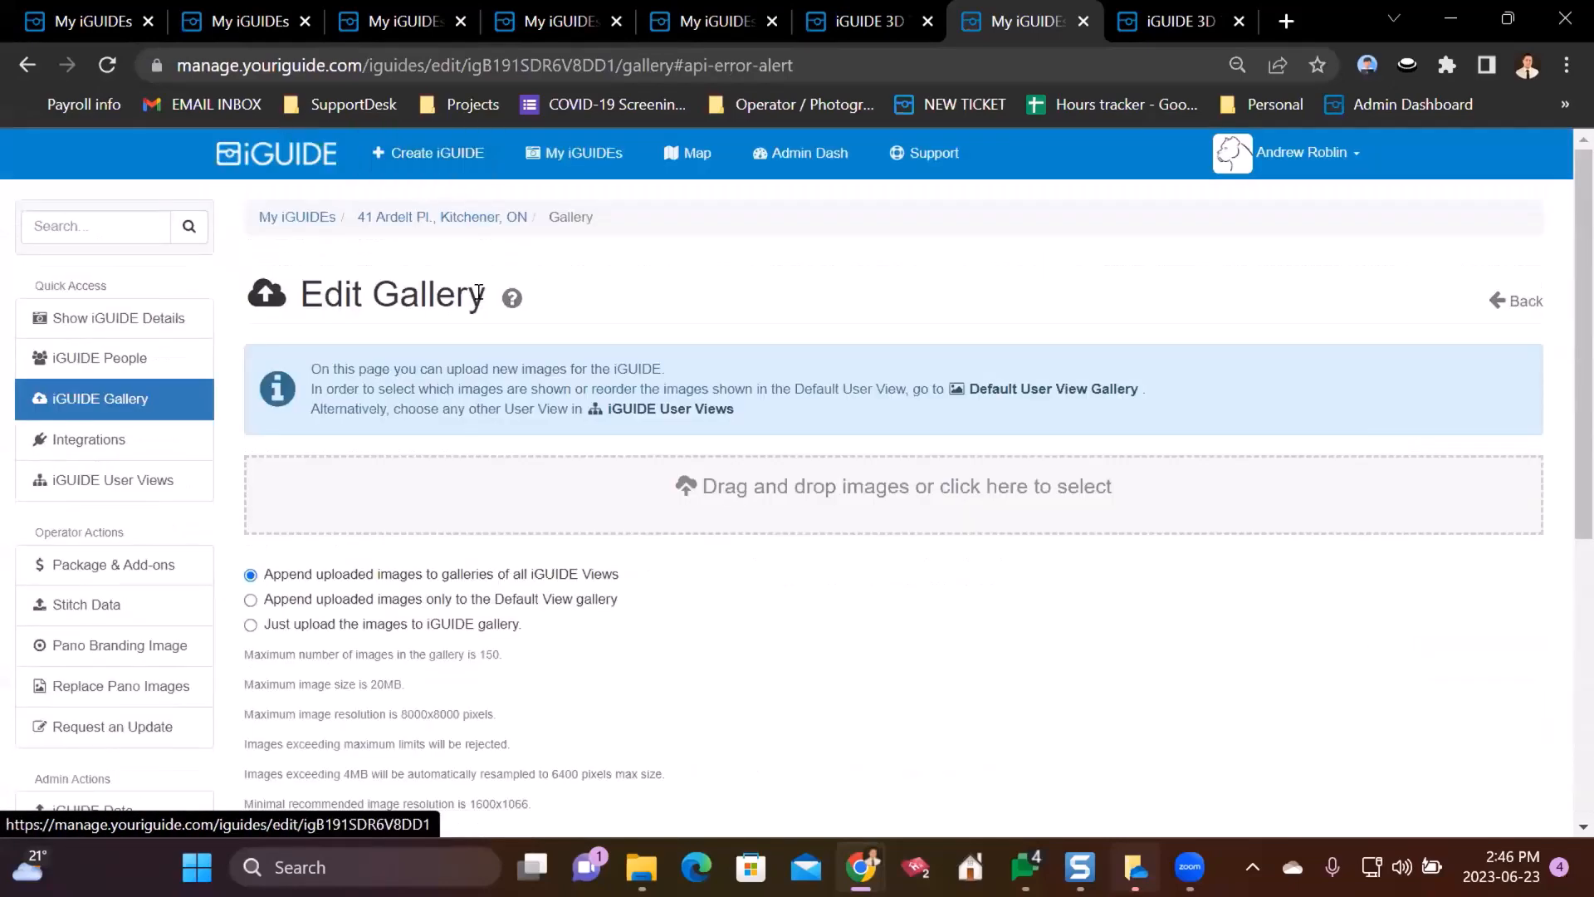
pyautogui.click(425, 216)
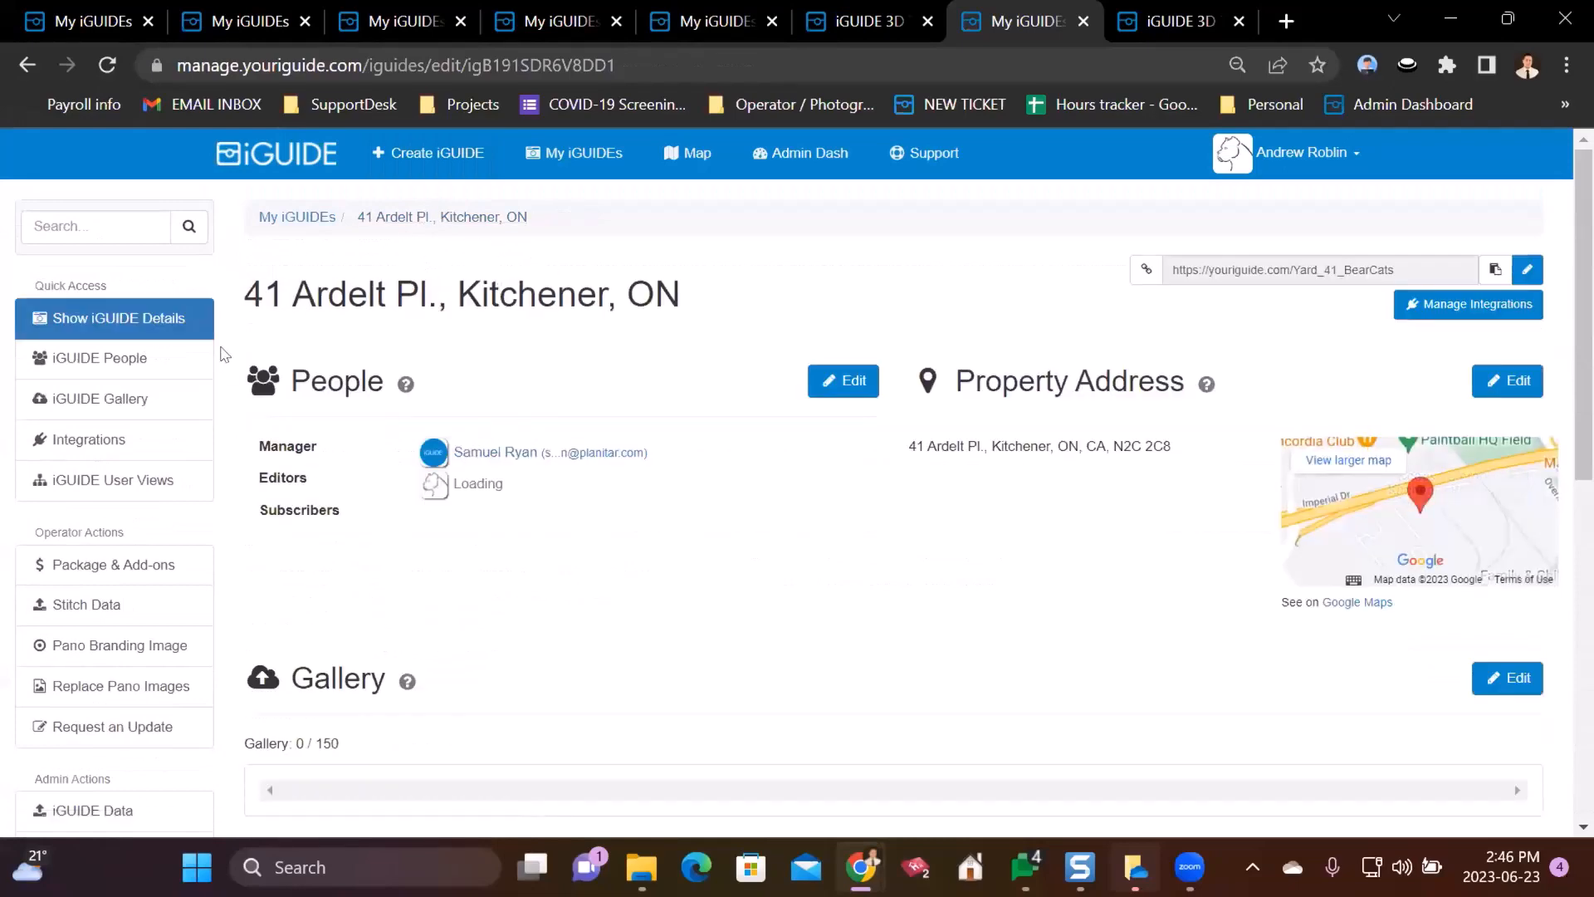
pyautogui.scroll(-6, 104, 411)
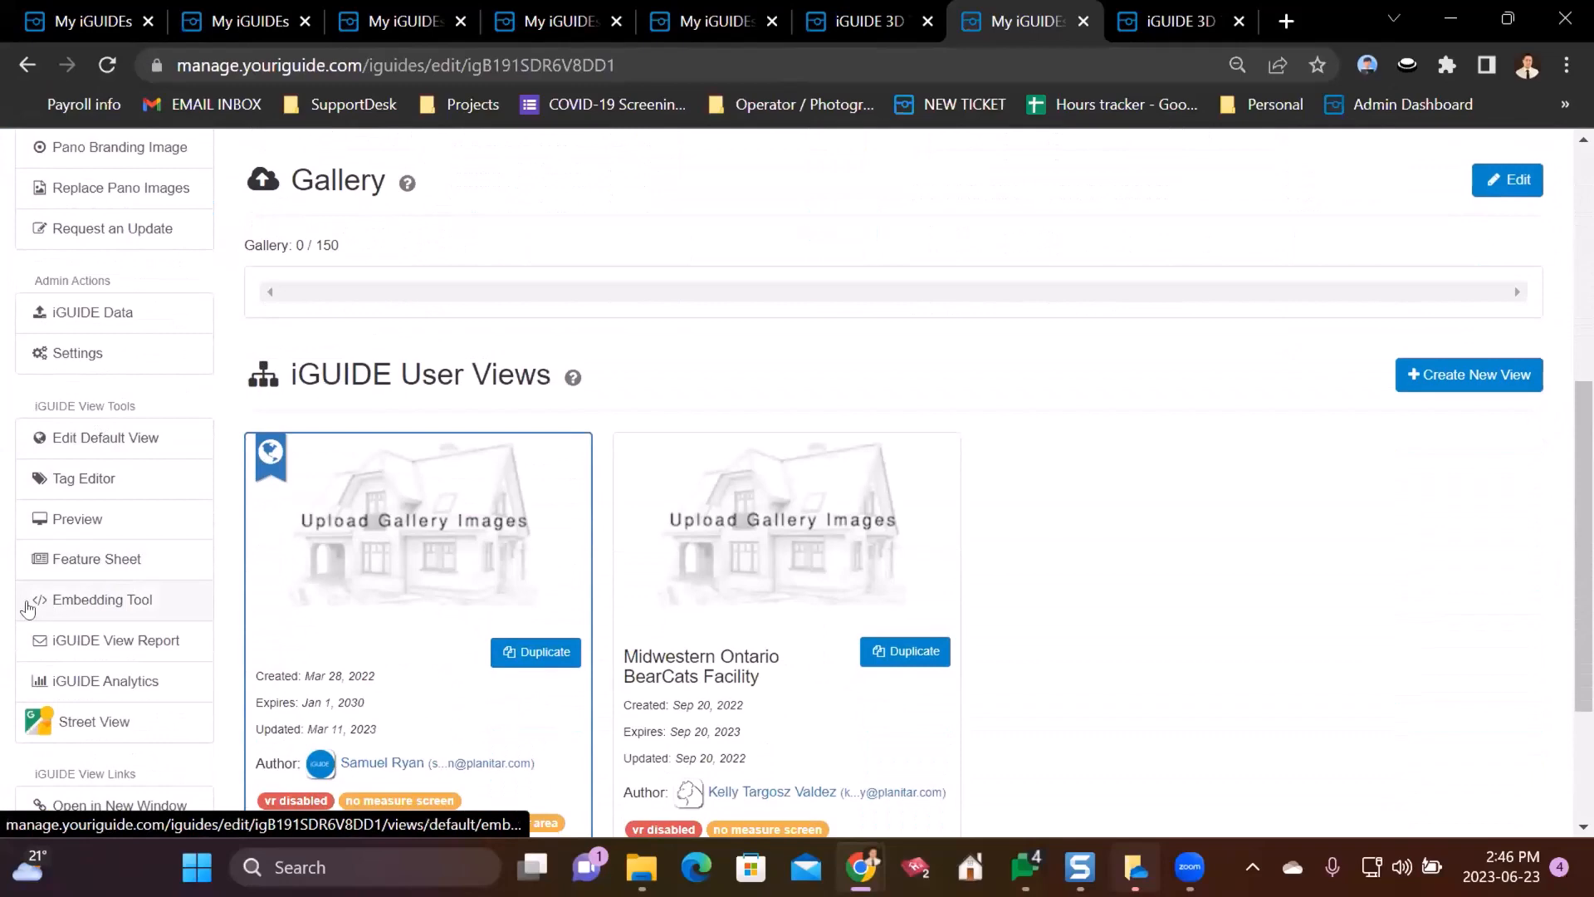
pyautogui.click(36, 608)
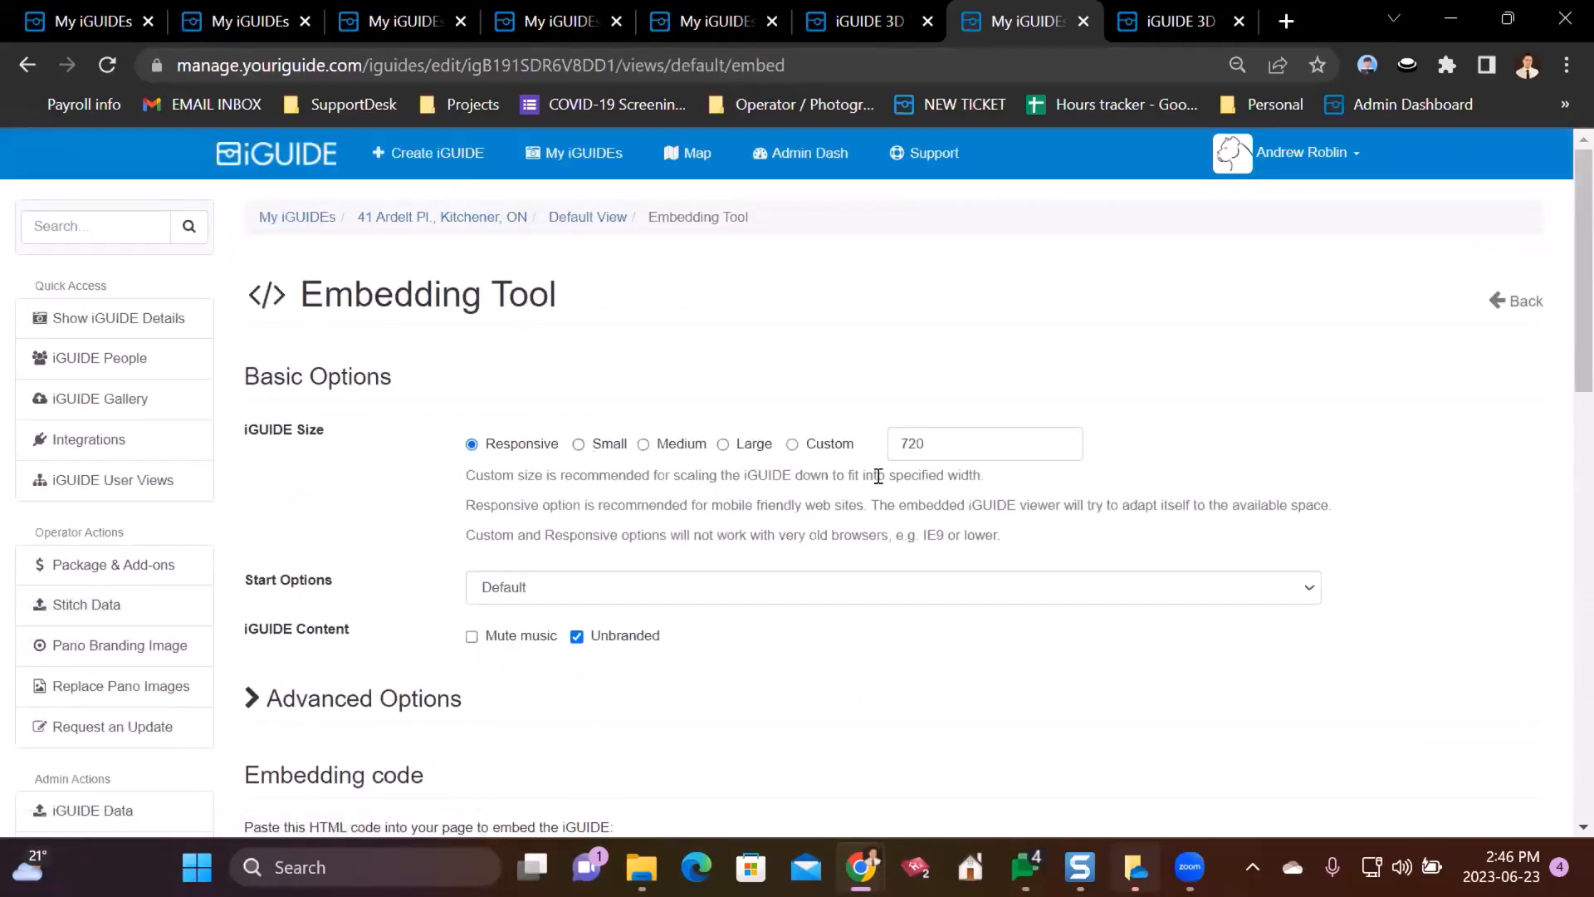
# - Copy the Default View's embedding code
pyautogui.scroll(-2, 596, 587)
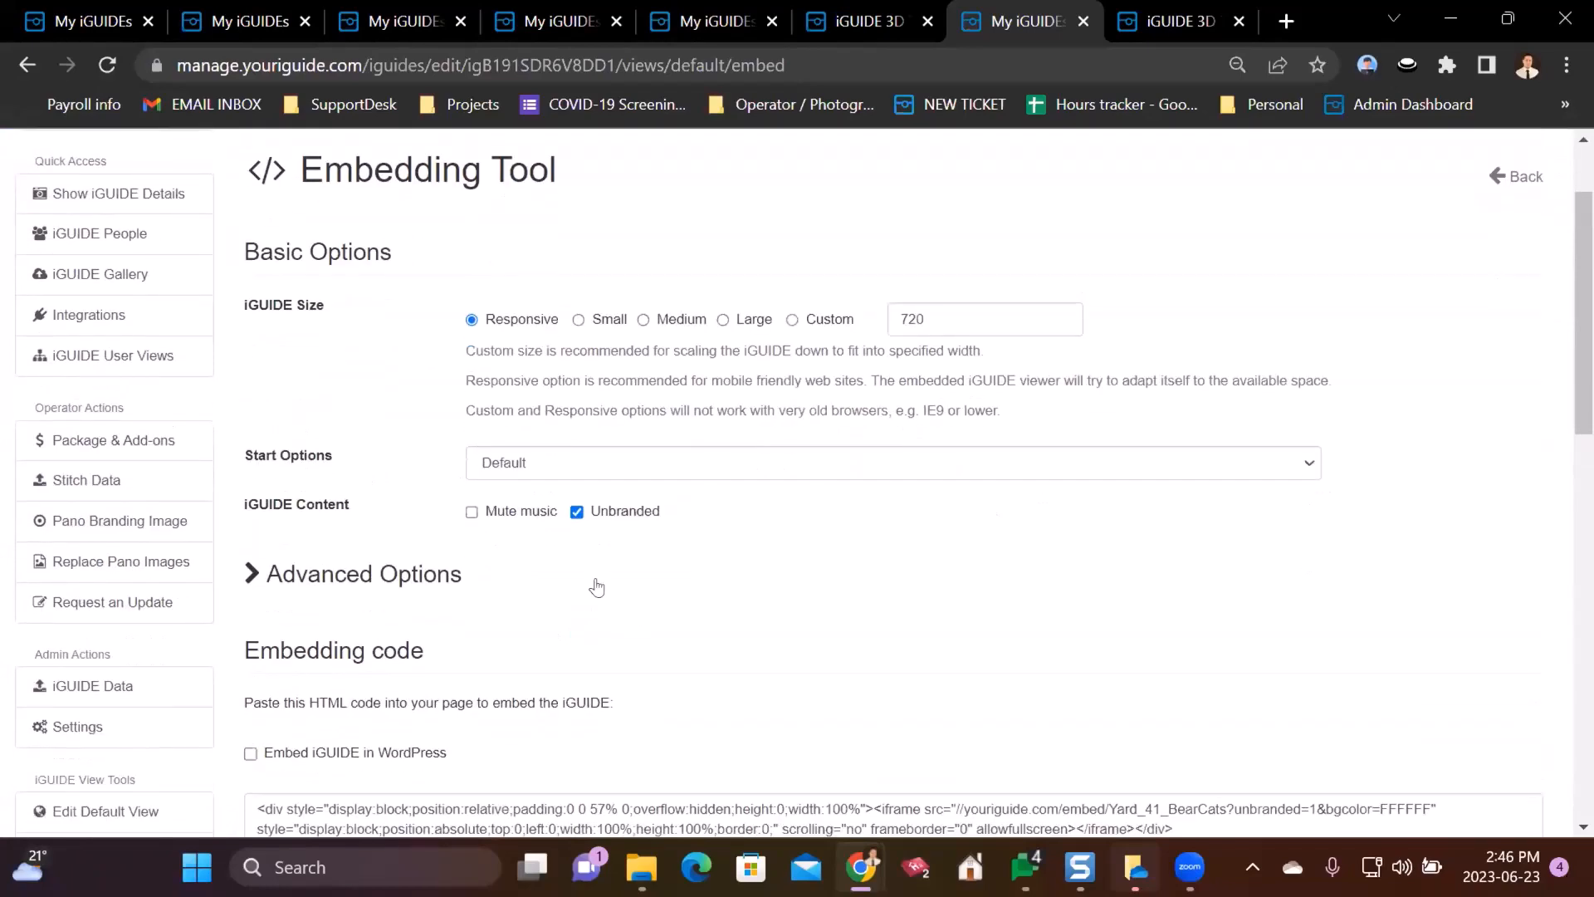
pyautogui.scroll(-1, 791, 513)
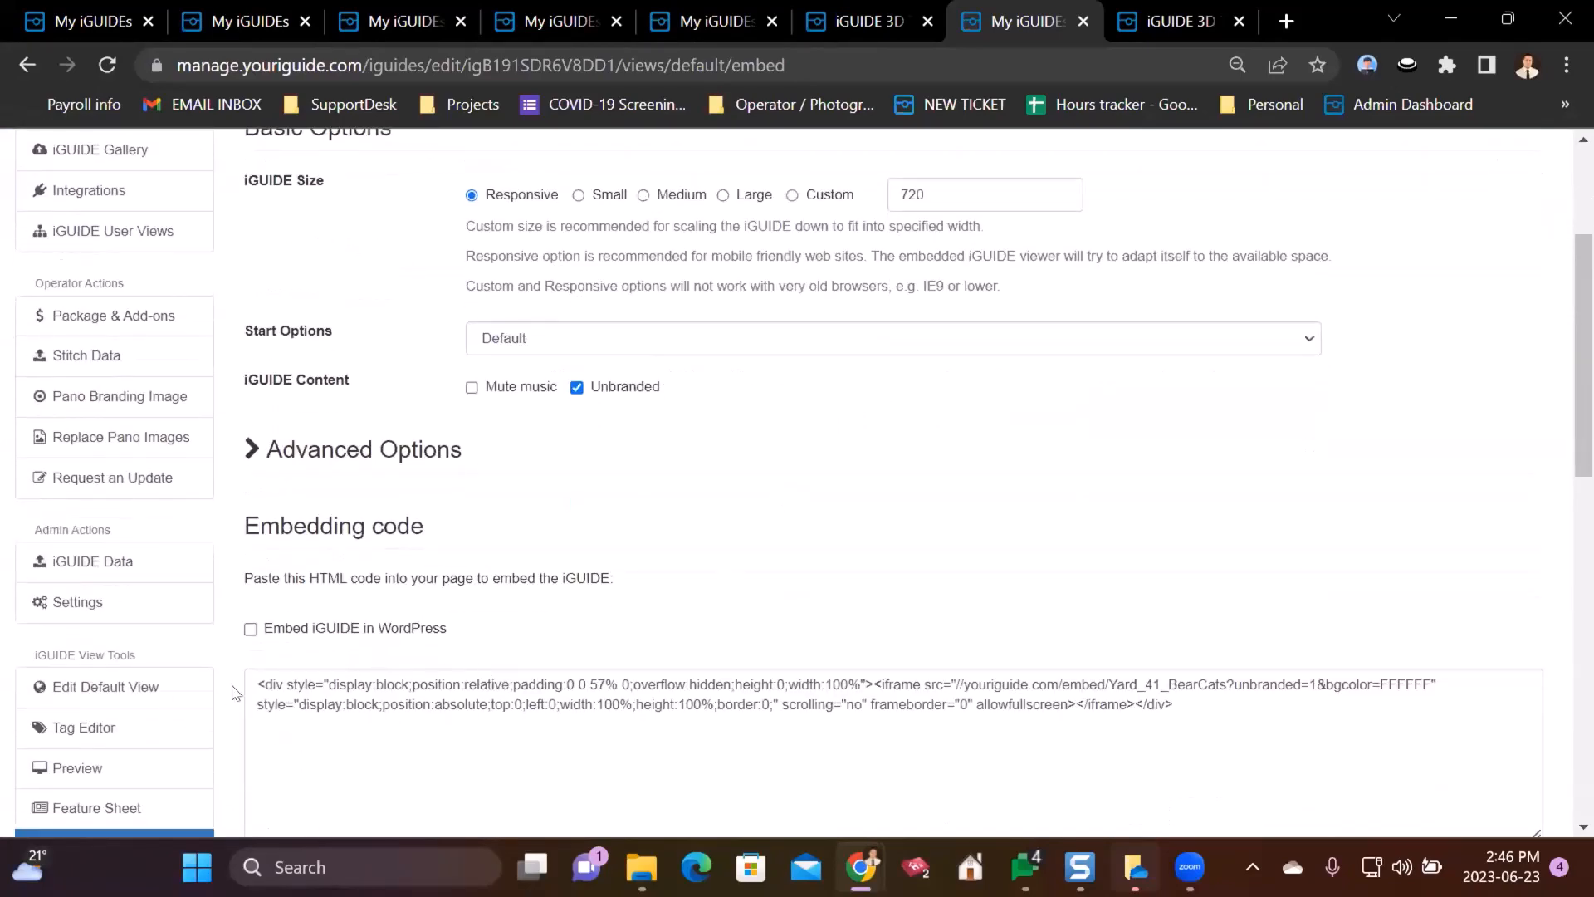
pyautogui.scroll(-1, 861, 696)
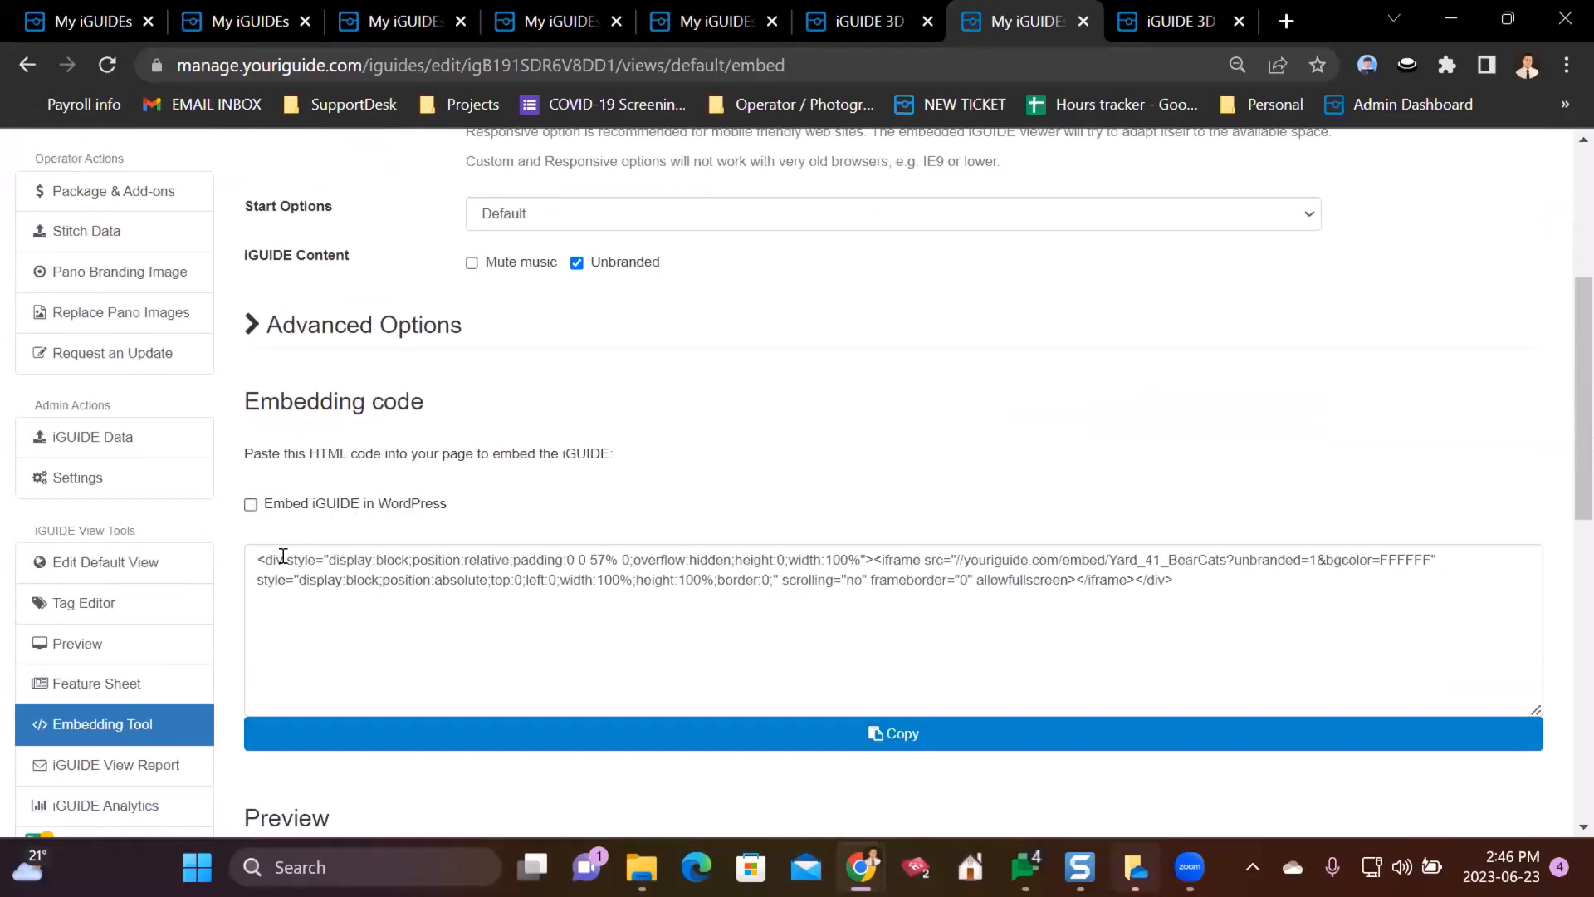
pyautogui.click(926, 739)
pyautogui.scroll(-9, 967, 599)
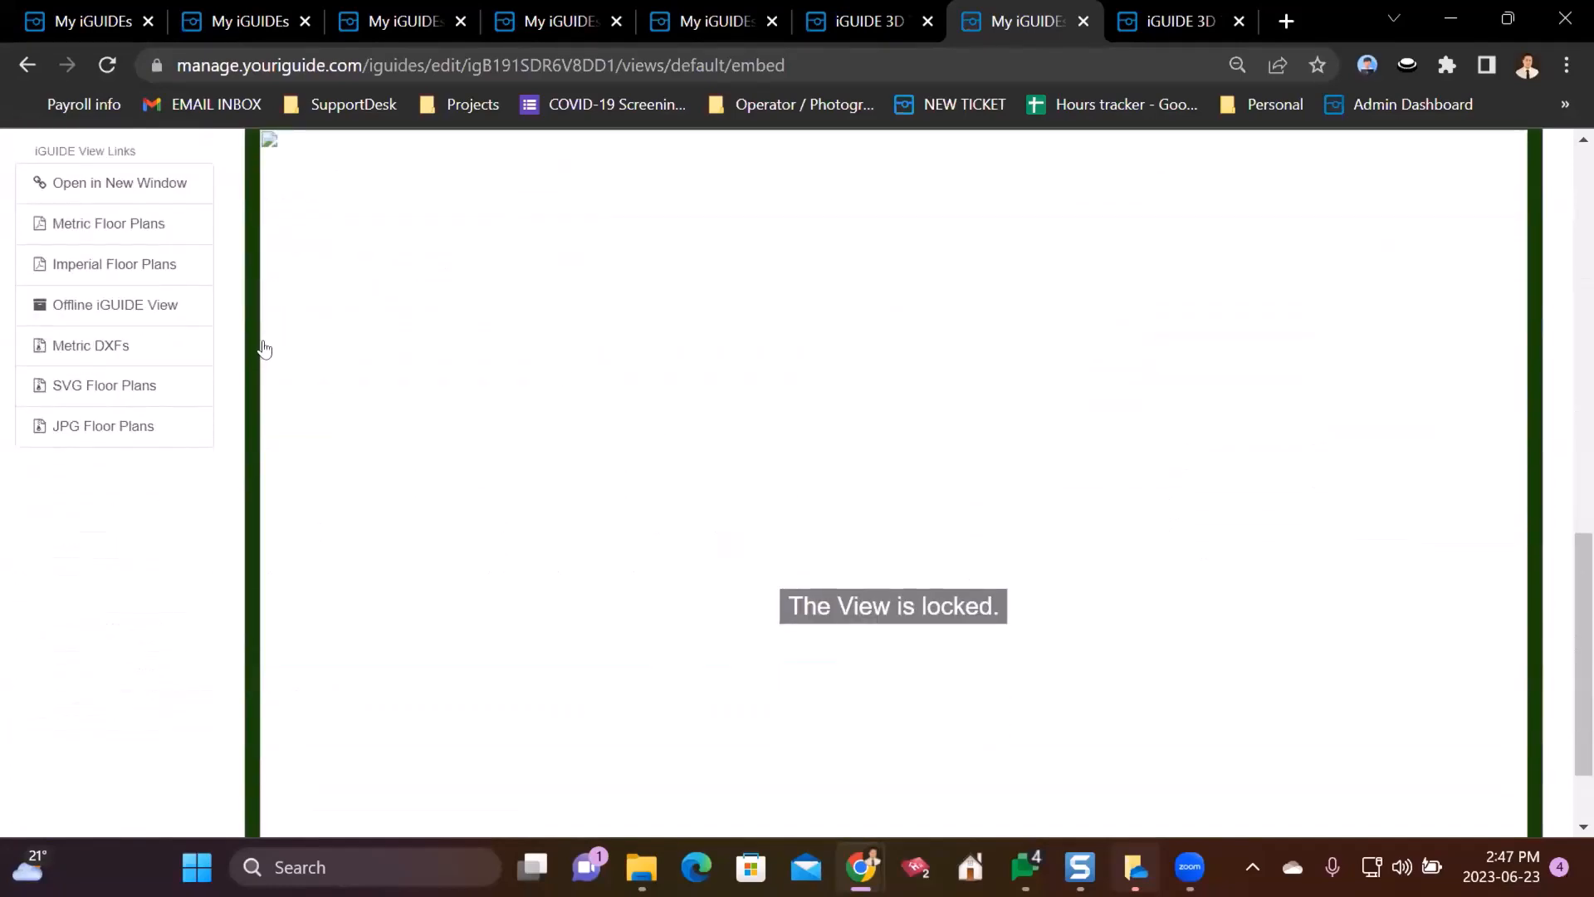
pyautogui.scroll(-1, 231, 406)
pyautogui.scroll(10, 231, 406)
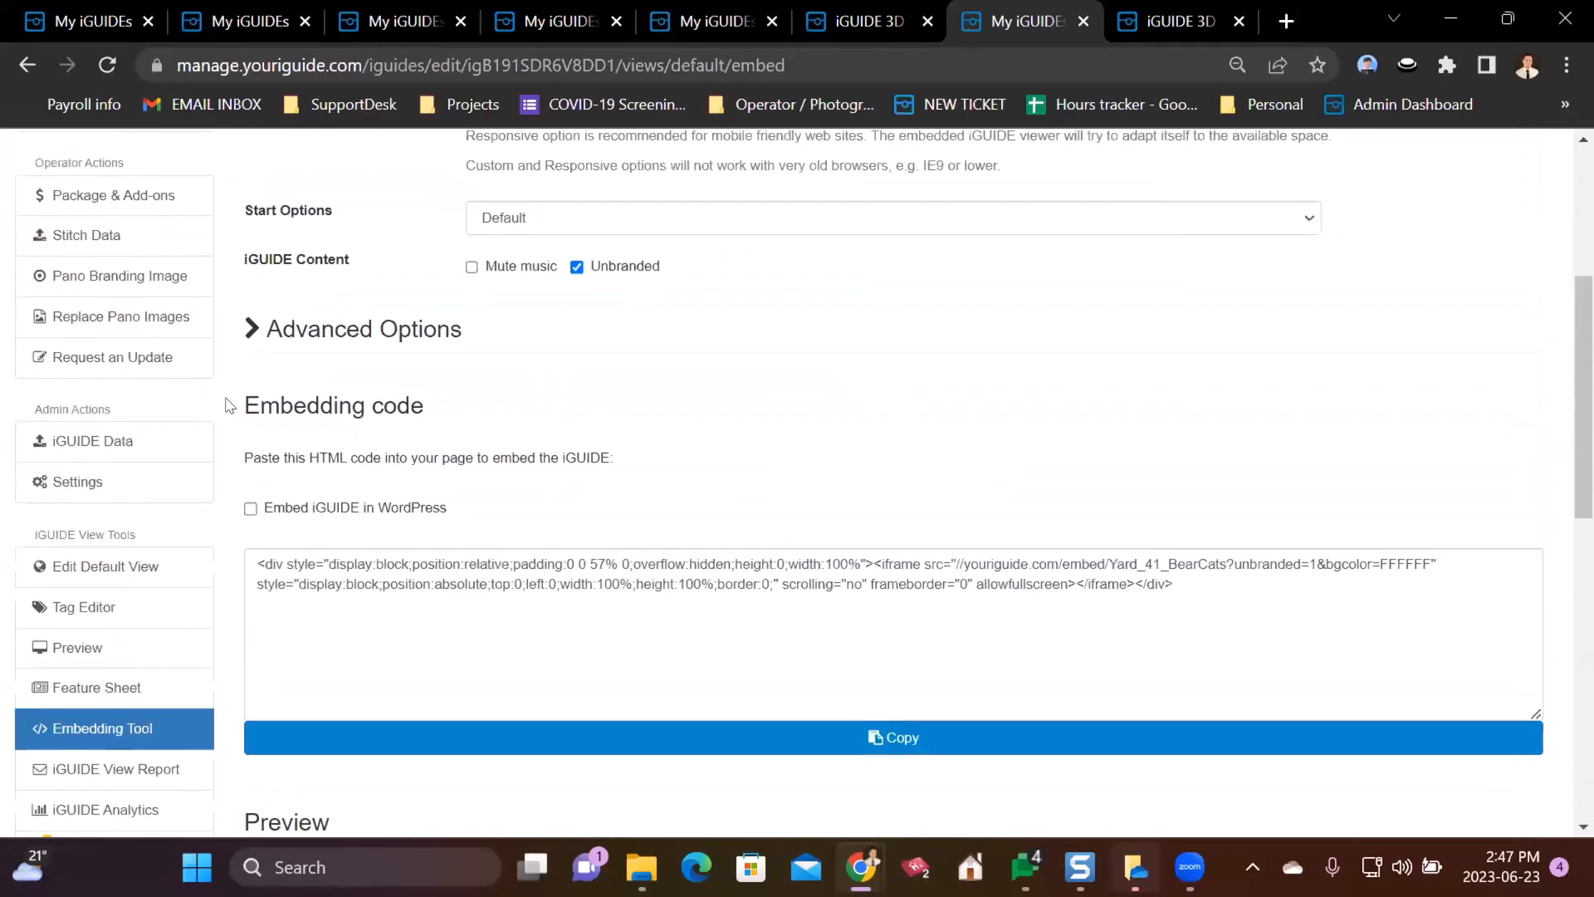
pyautogui.scroll(5, 230, 406)
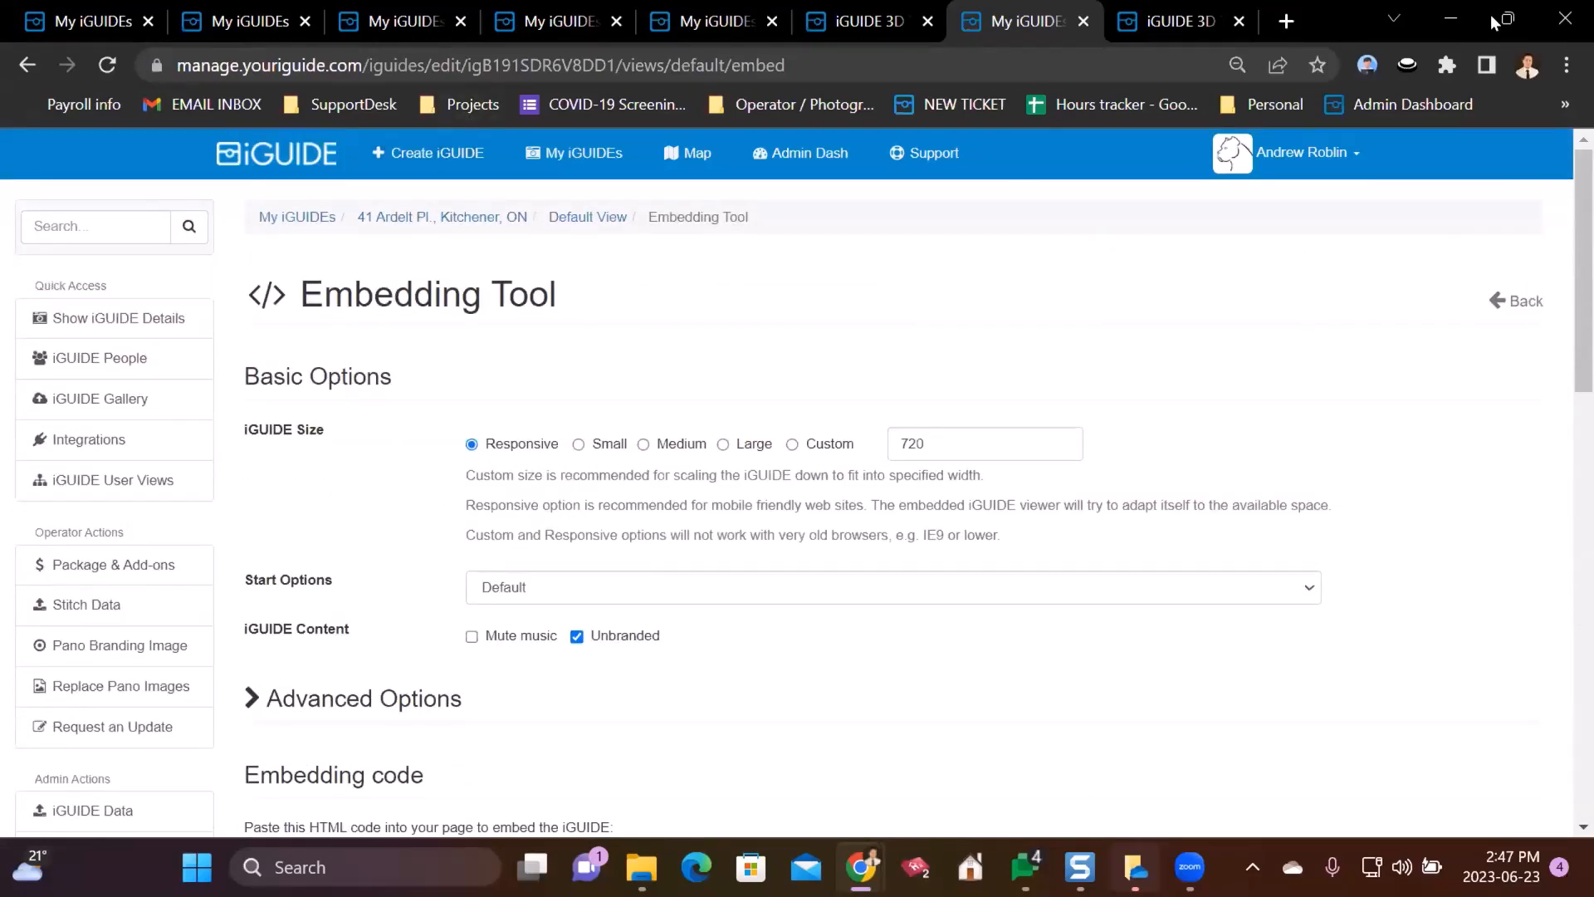
pyautogui.moveTo(1507, 19)
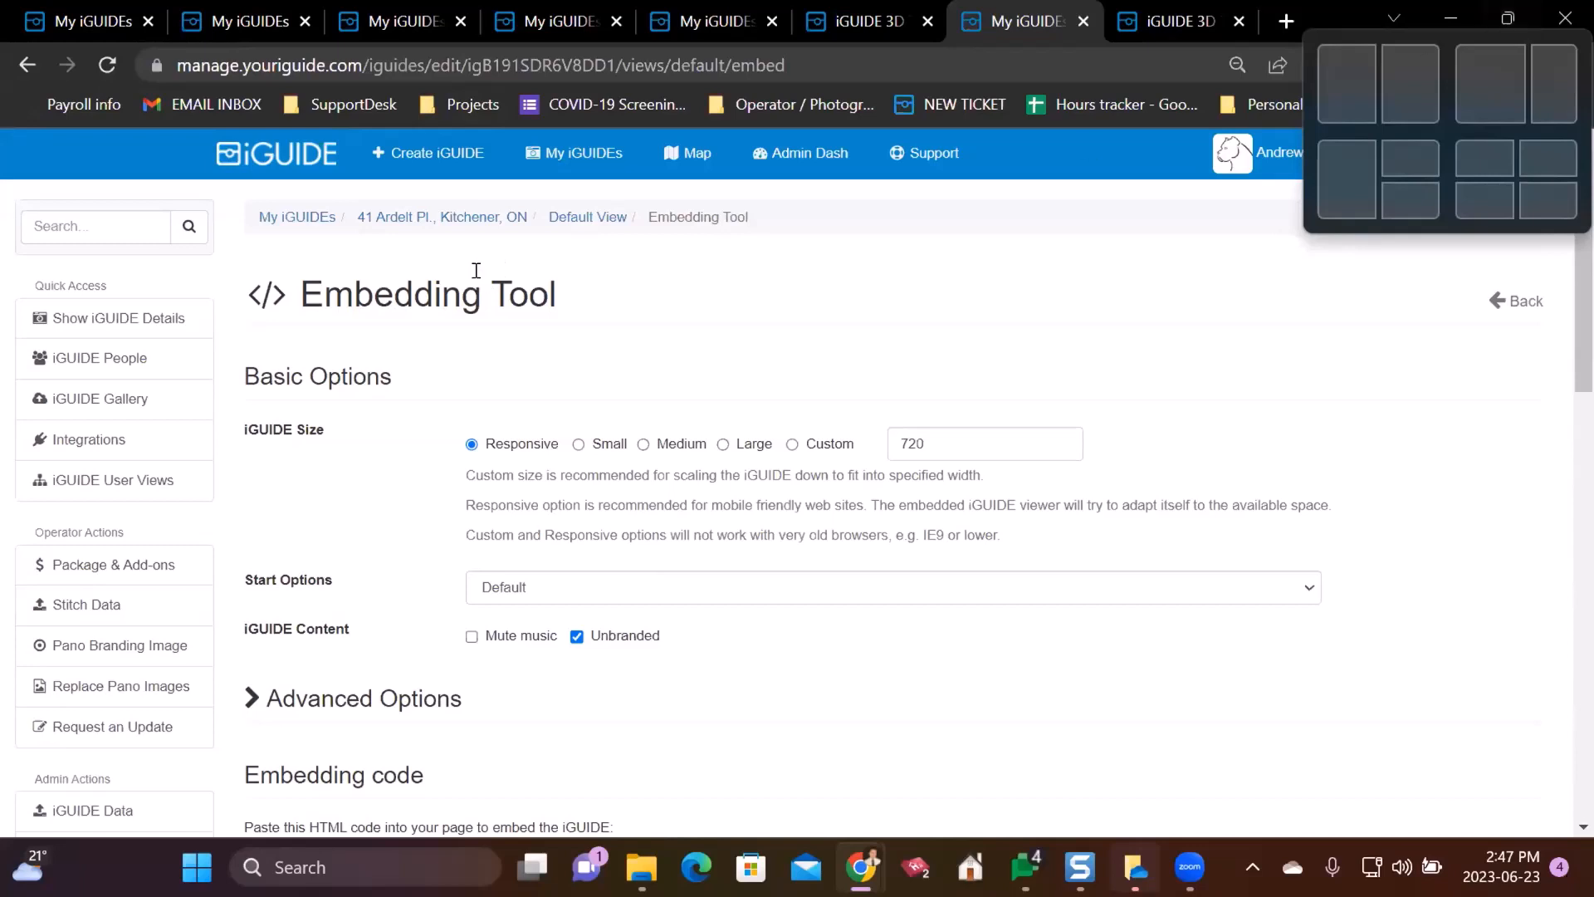
pyautogui.click(396, 216)
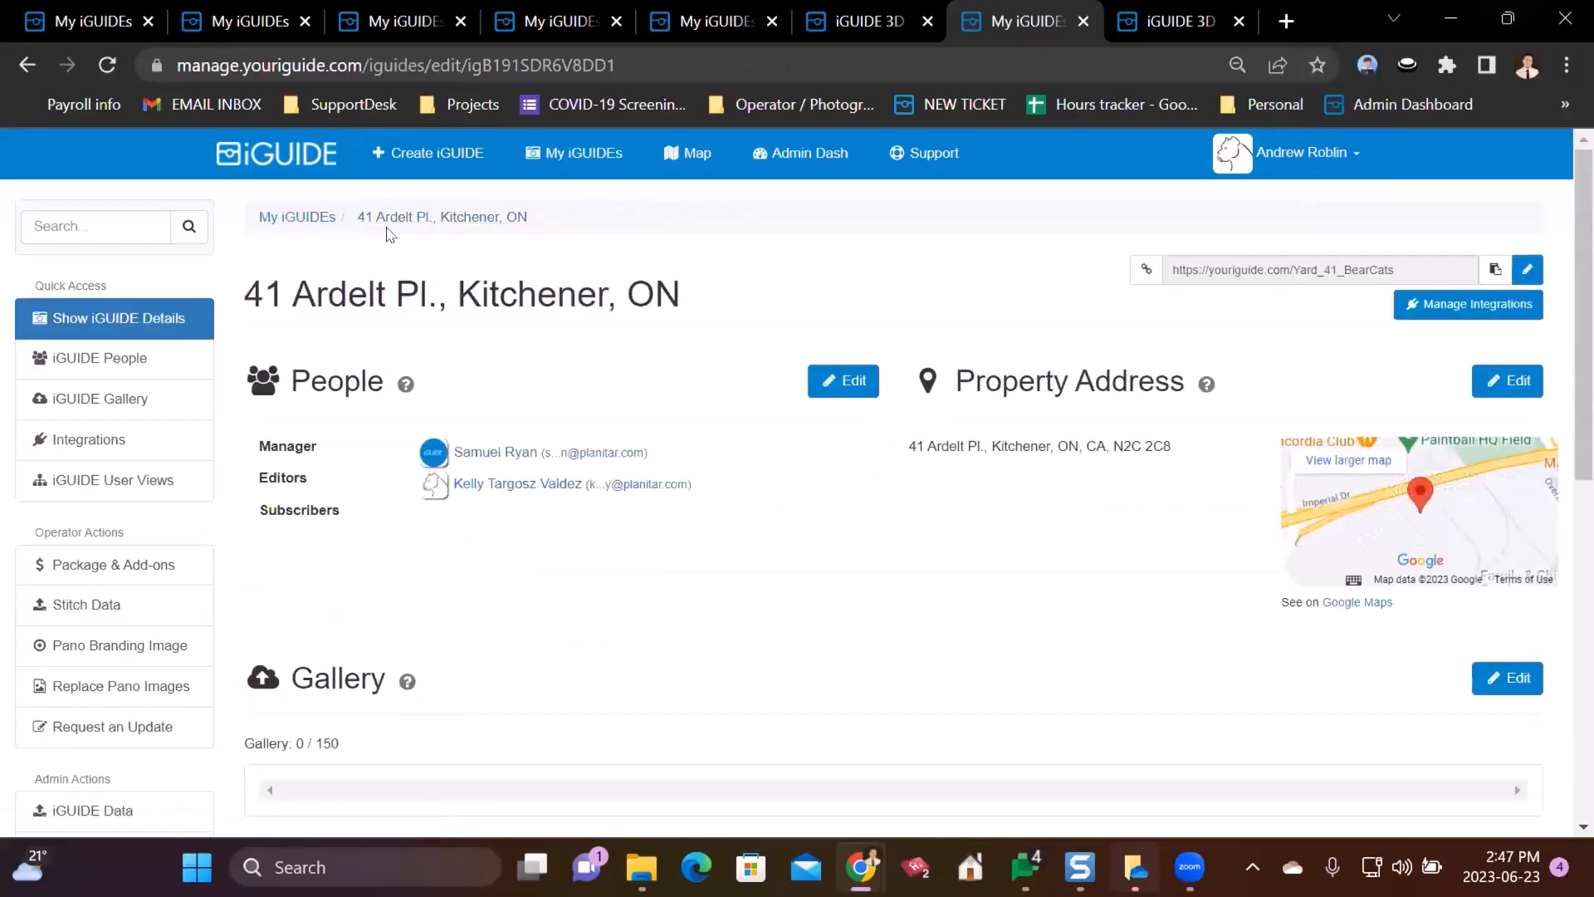
pyautogui.moveTo(355, 216); pyautogui.dragTo(515, 214)
pyautogui.click(635, 249)
pyautogui.click(1529, 274)
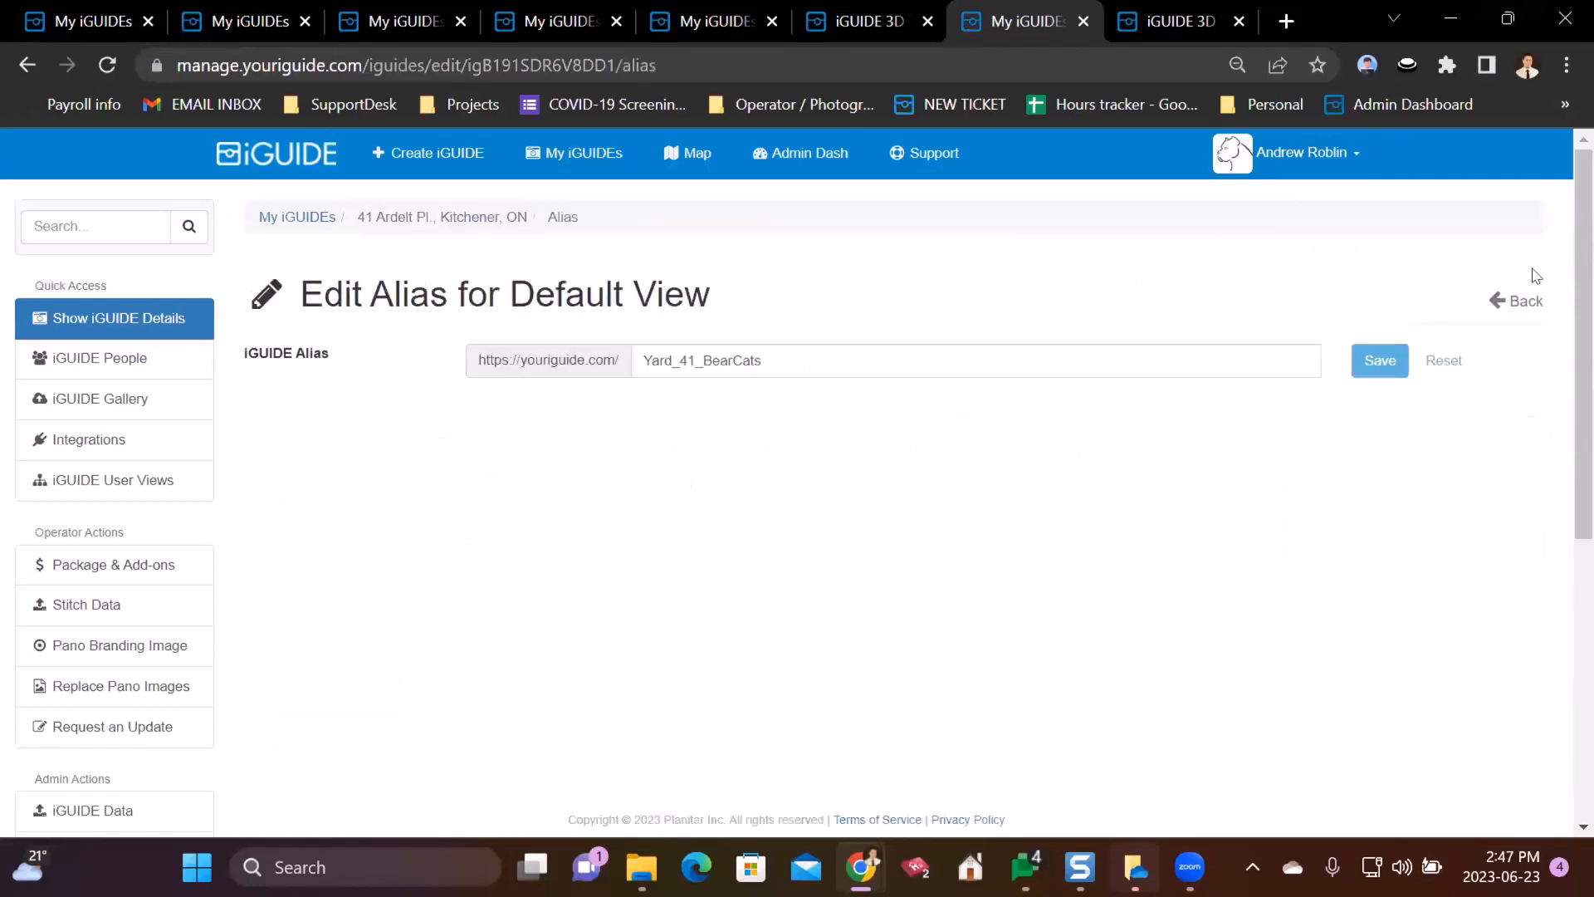
pyautogui.moveTo(638, 361); pyautogui.dragTo(794, 347)
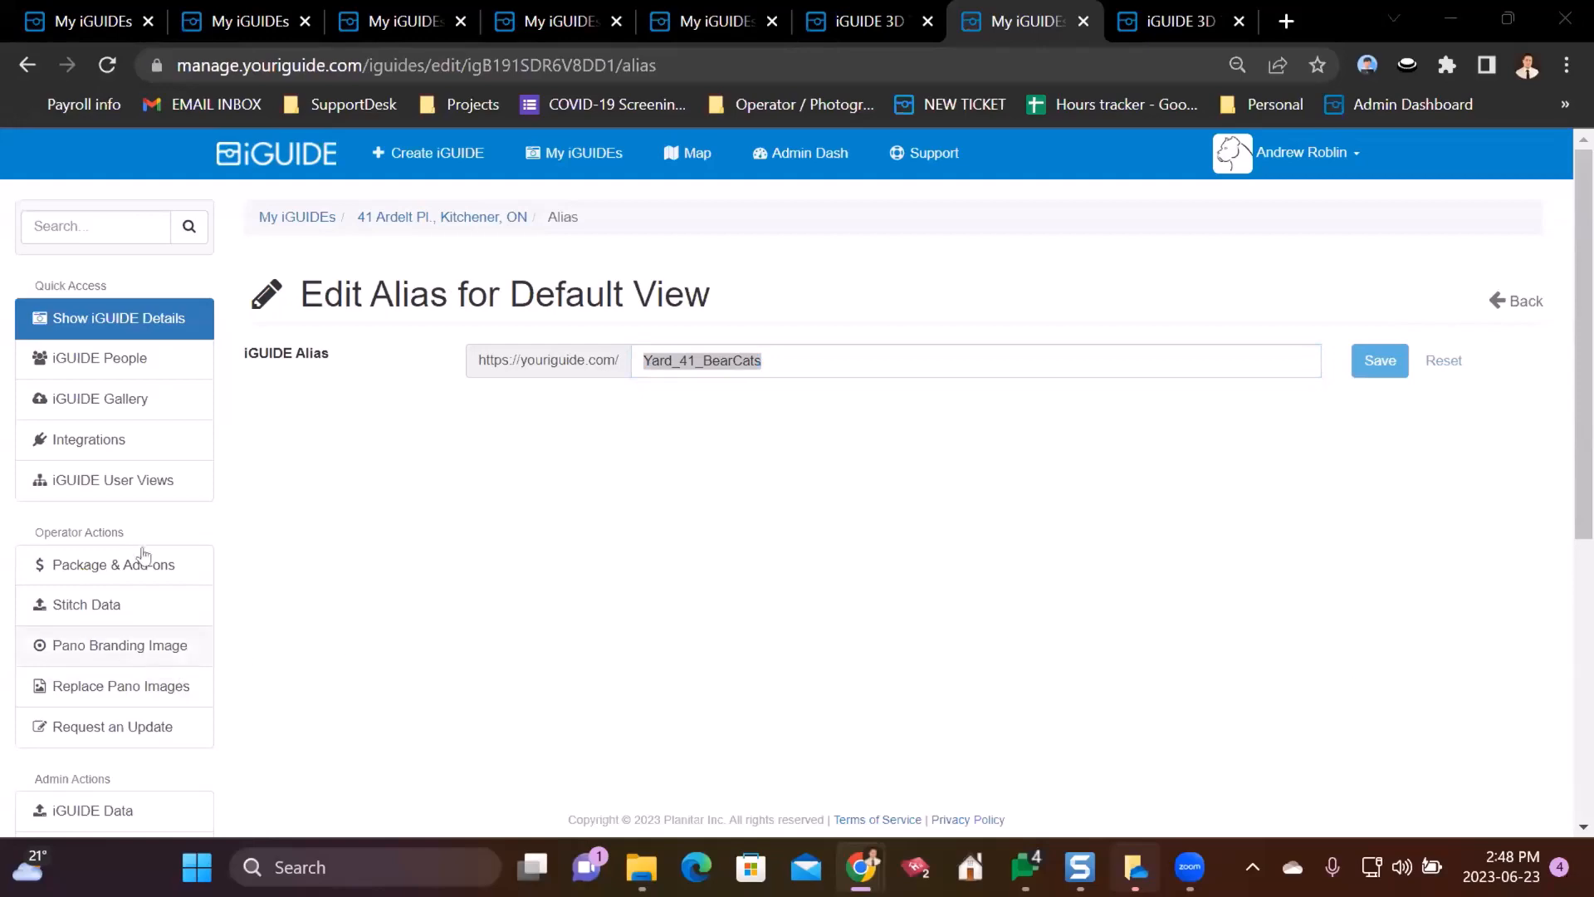
pyautogui.click(390, 219)
pyautogui.scroll(-10, 222, 427)
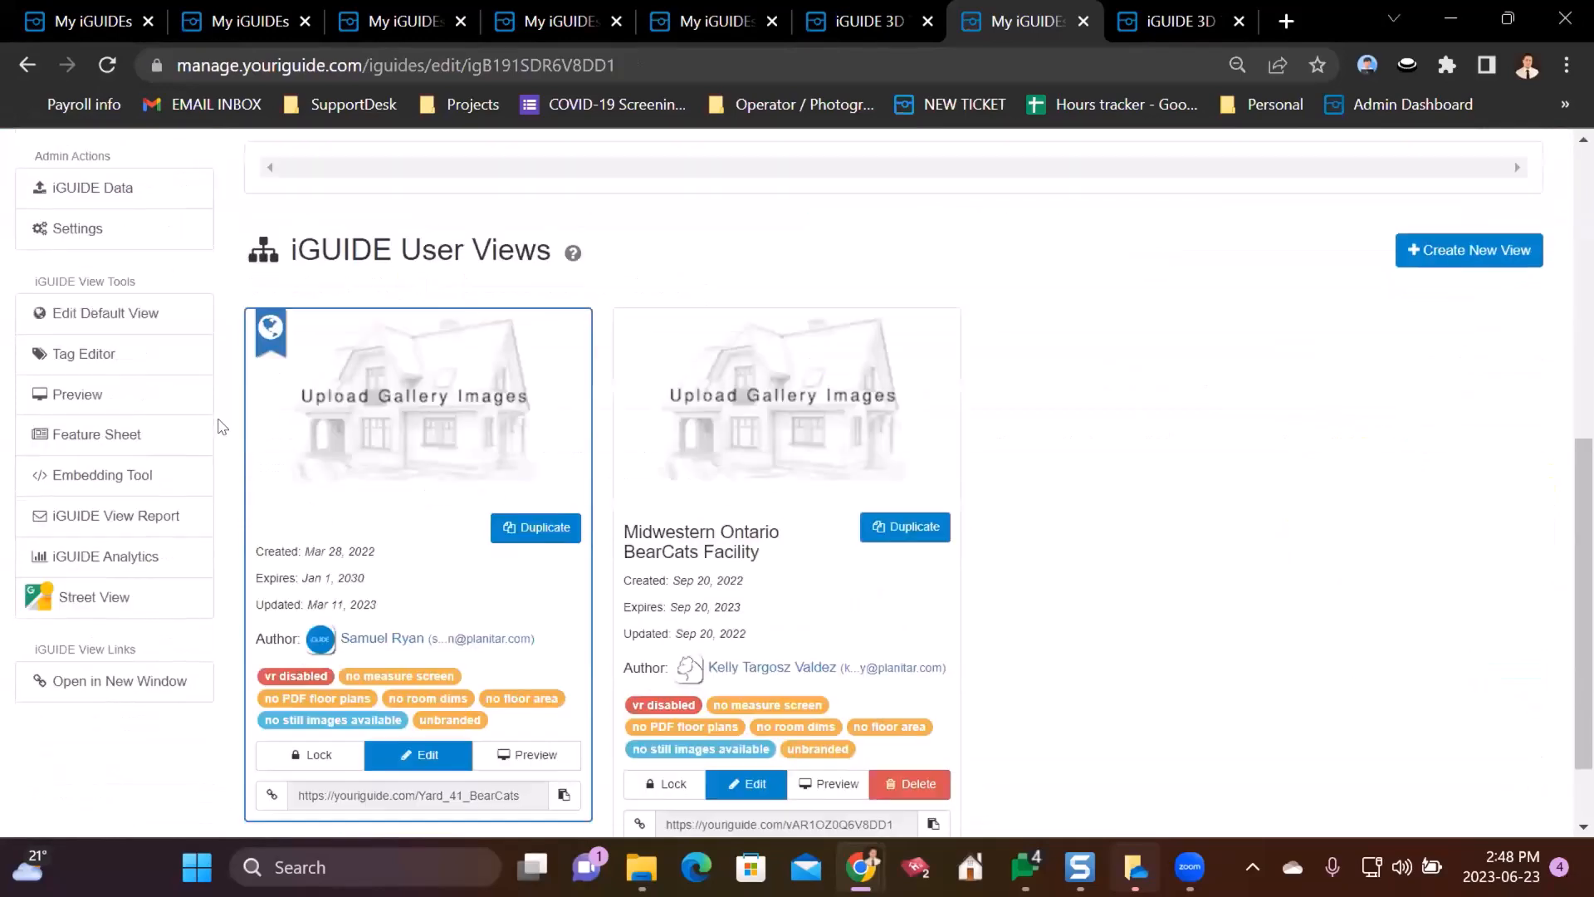
pyautogui.scroll(-1, 249, 463)
# - Open the Default View's Edit View form for its general settings
pyautogui.click(429, 652)
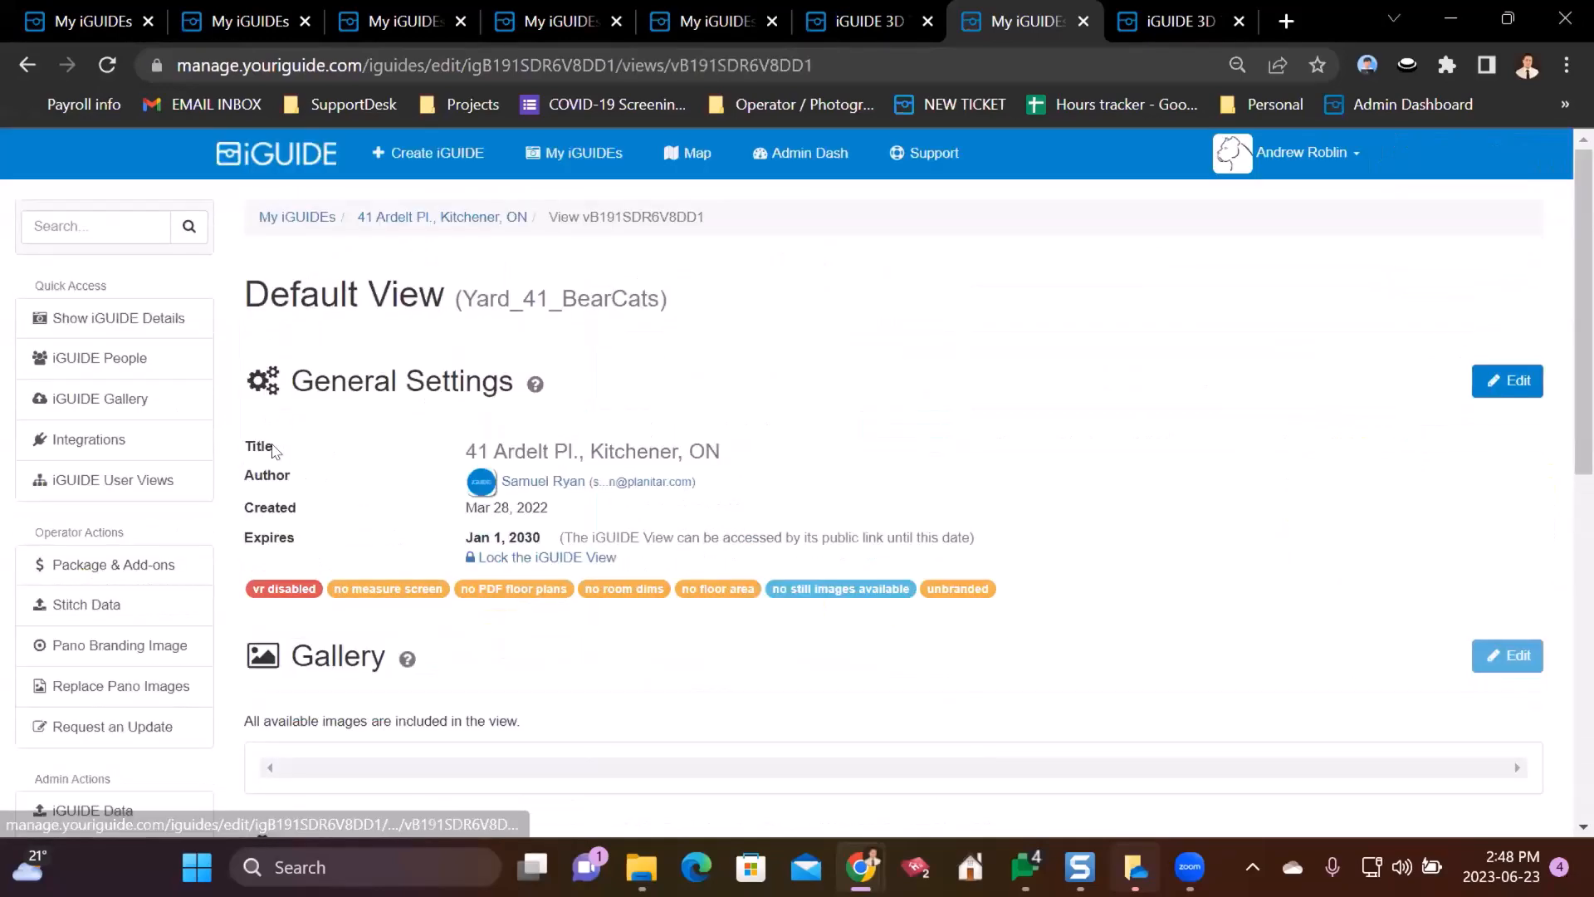
pyautogui.scroll(-5, 221, 420)
pyautogui.scroll(5, 662, 449)
pyautogui.click(1495, 381)
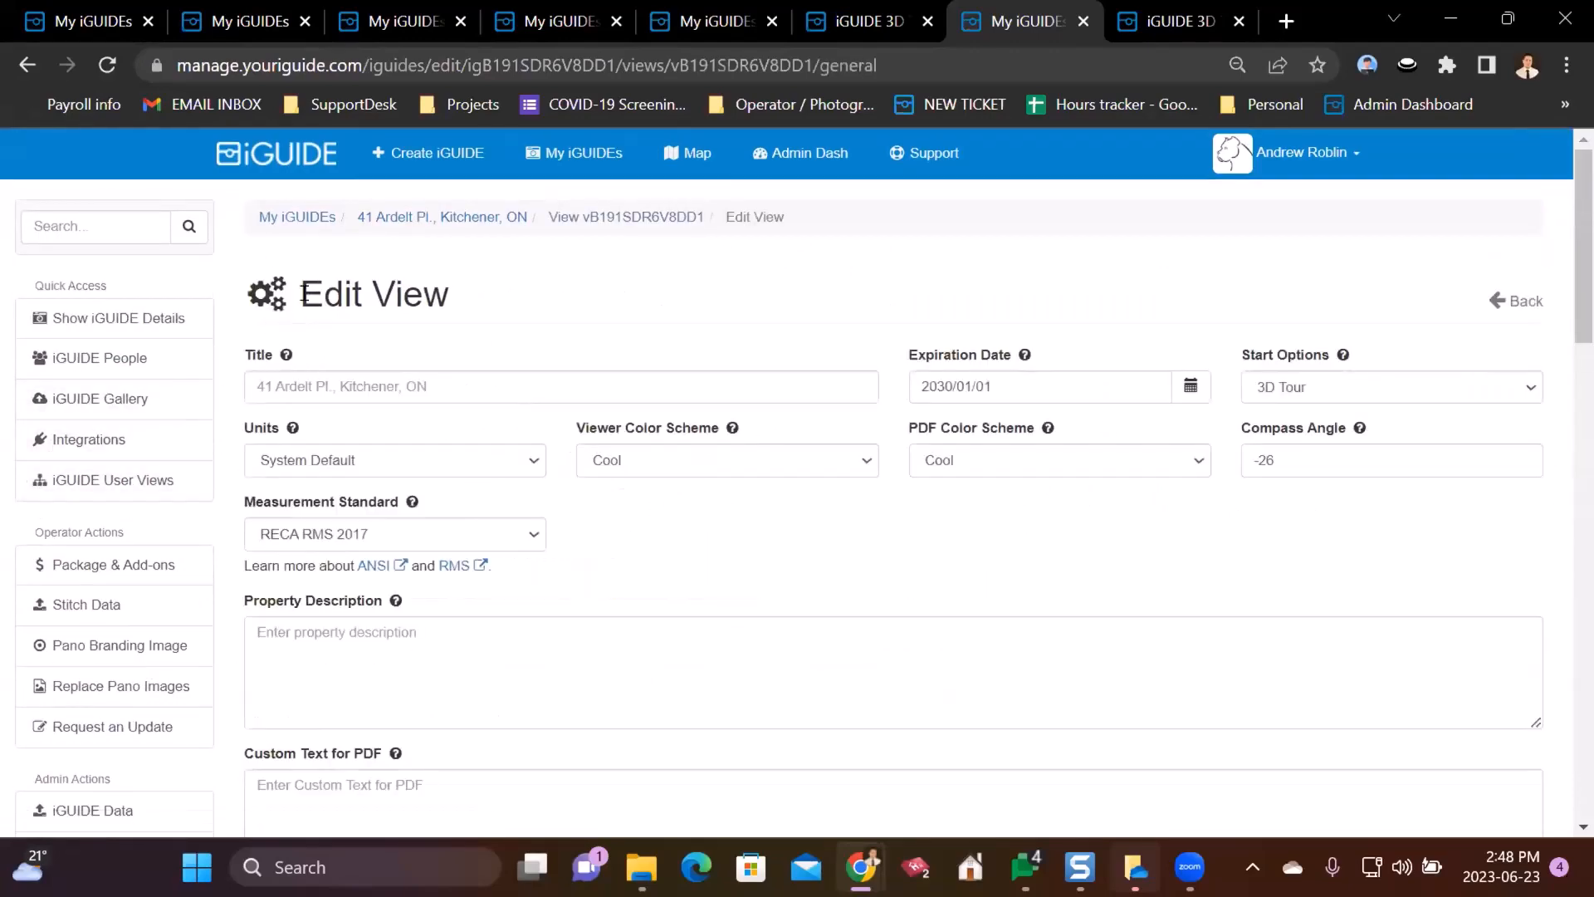
pyautogui.moveTo(300, 293); pyautogui.dragTo(541, 291)
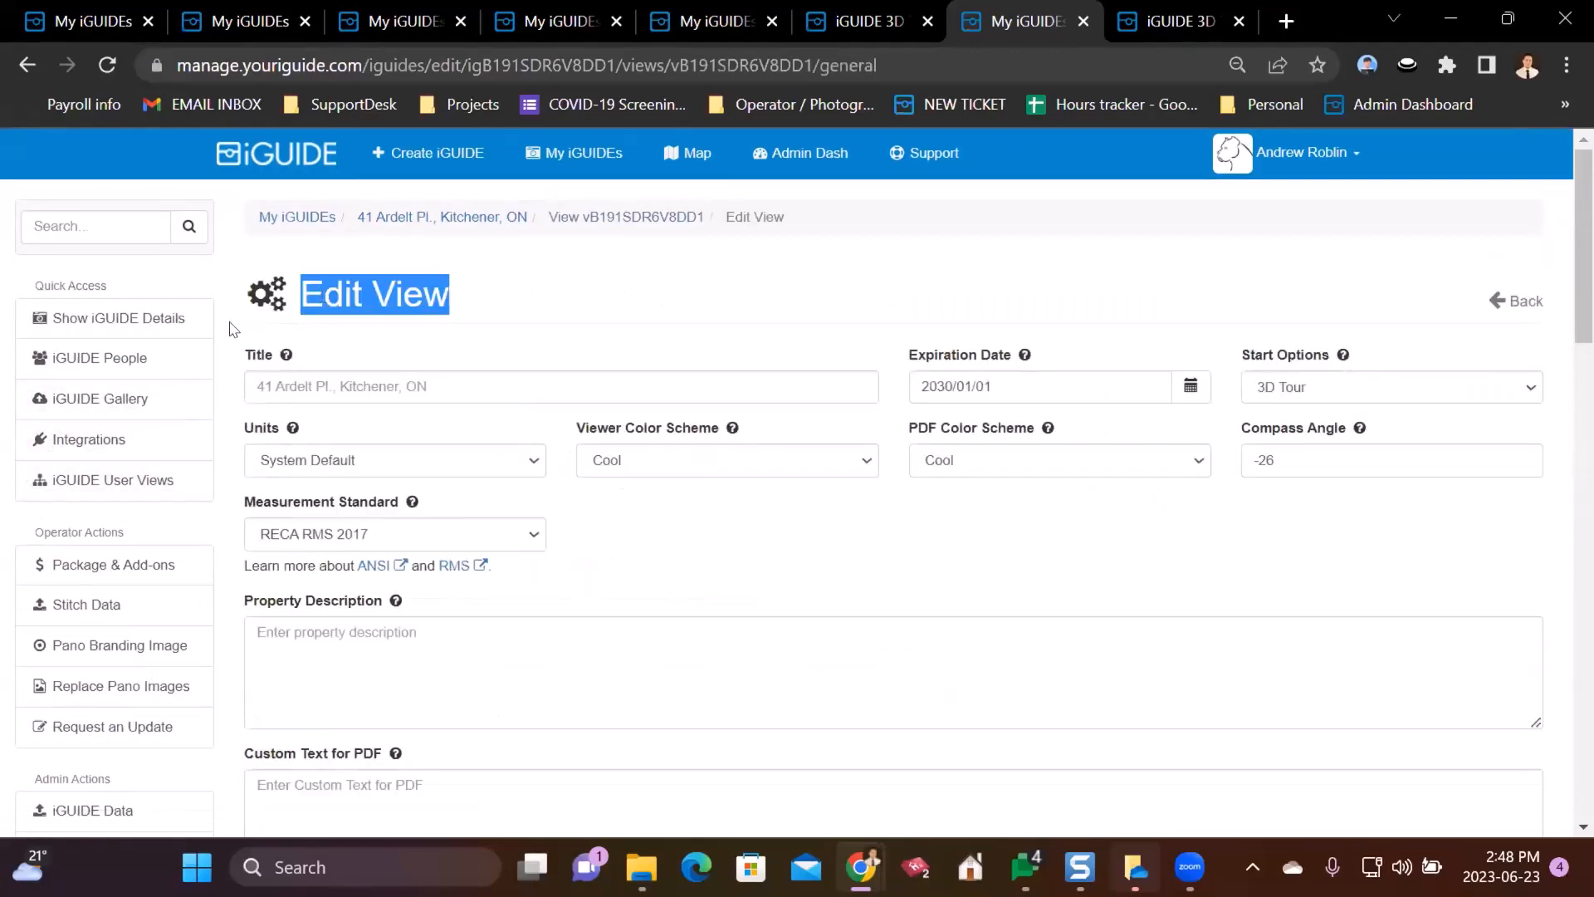
pyautogui.scroll(-15, 237, 328)
pyautogui.scroll(-3, 222, 313)
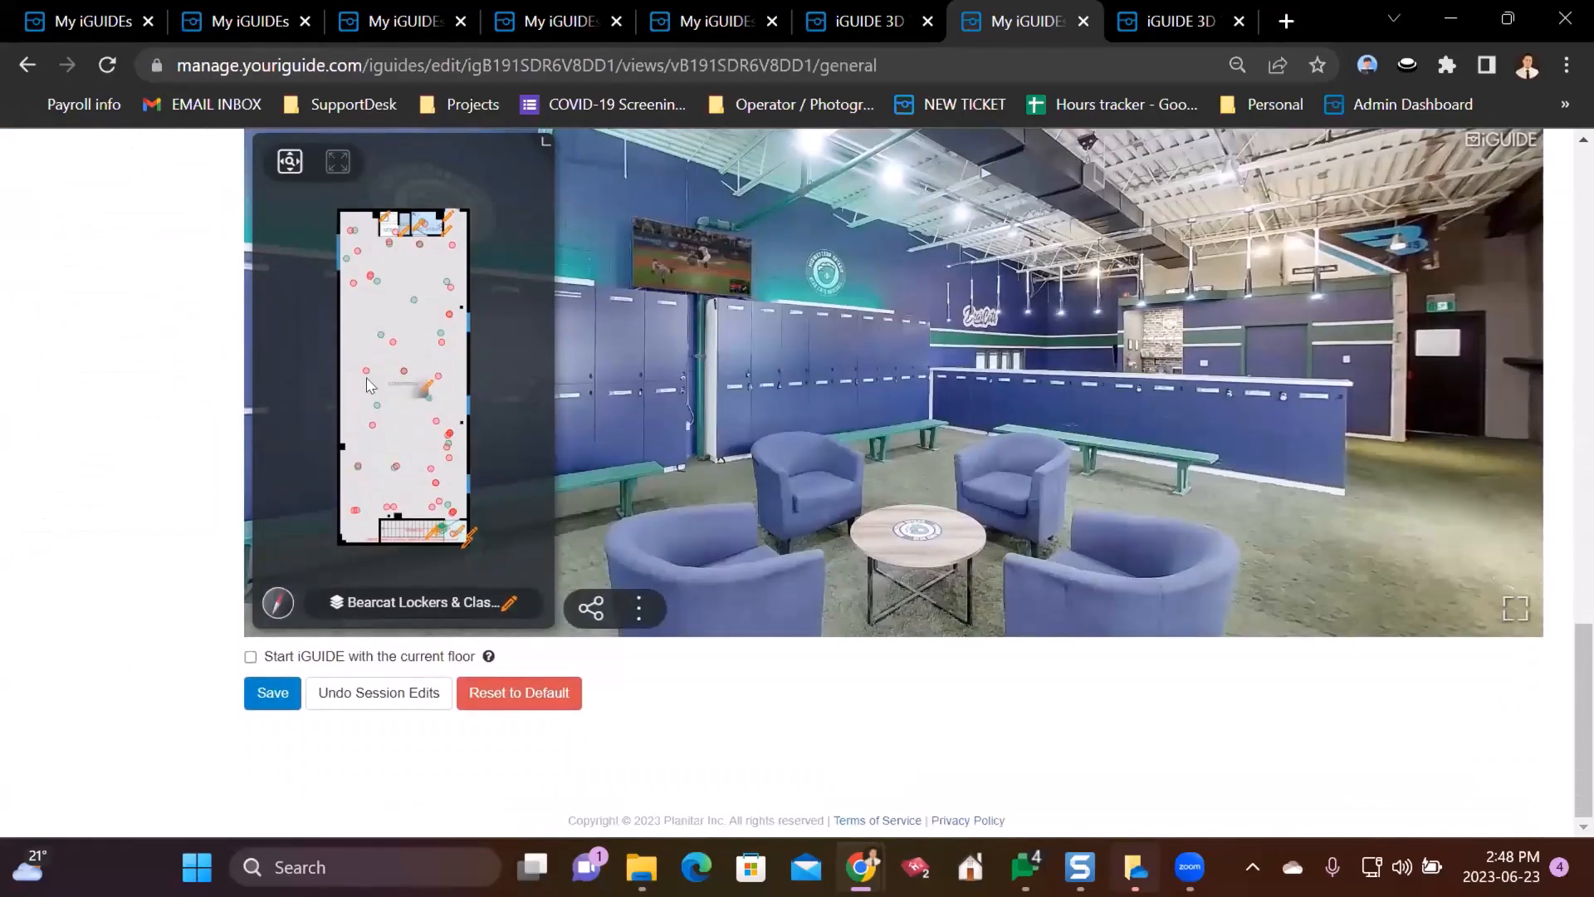
# - Jump the tour to the red minimap point and lockers viewpoint, then return to the details page
pyautogui.click(390, 339)
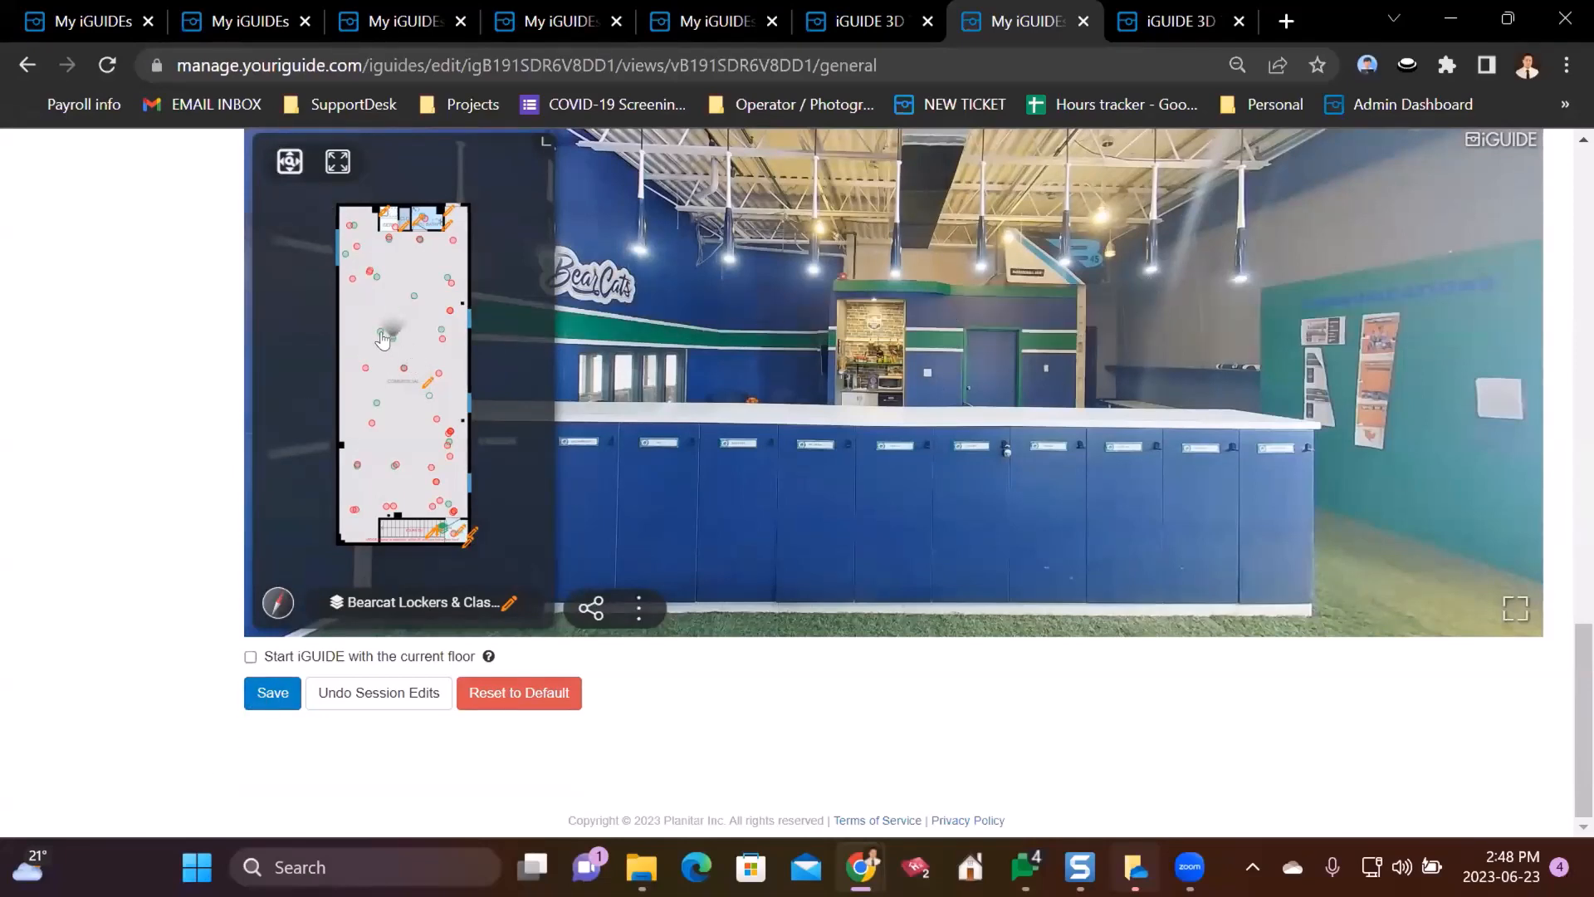
pyautogui.scroll(5, 307, 245)
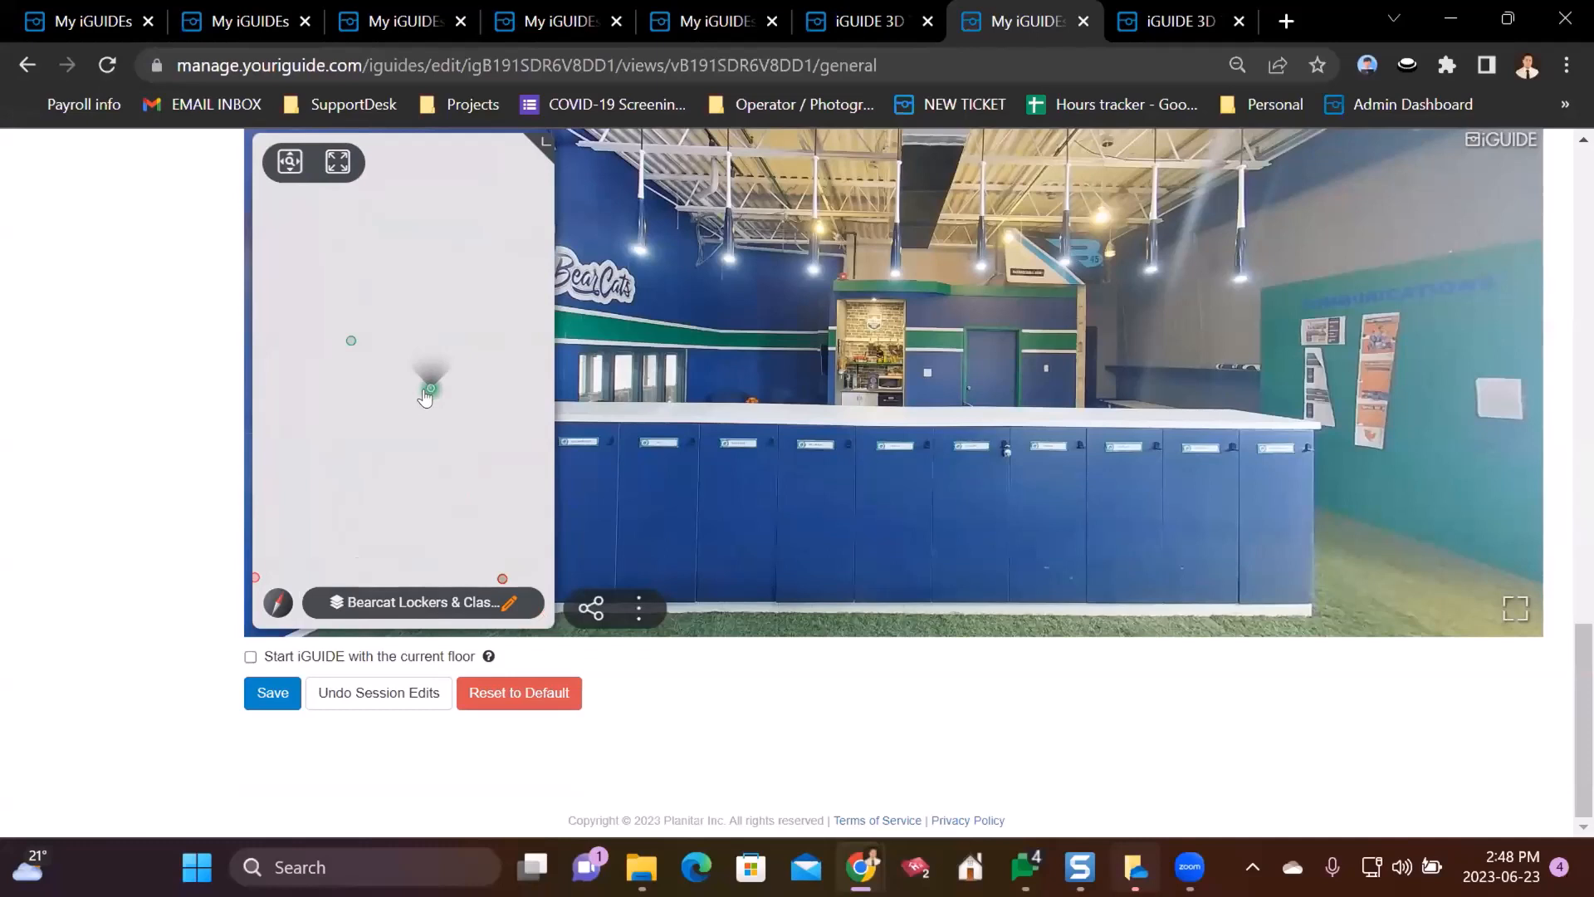
pyautogui.click(428, 382)
pyautogui.click(429, 388)
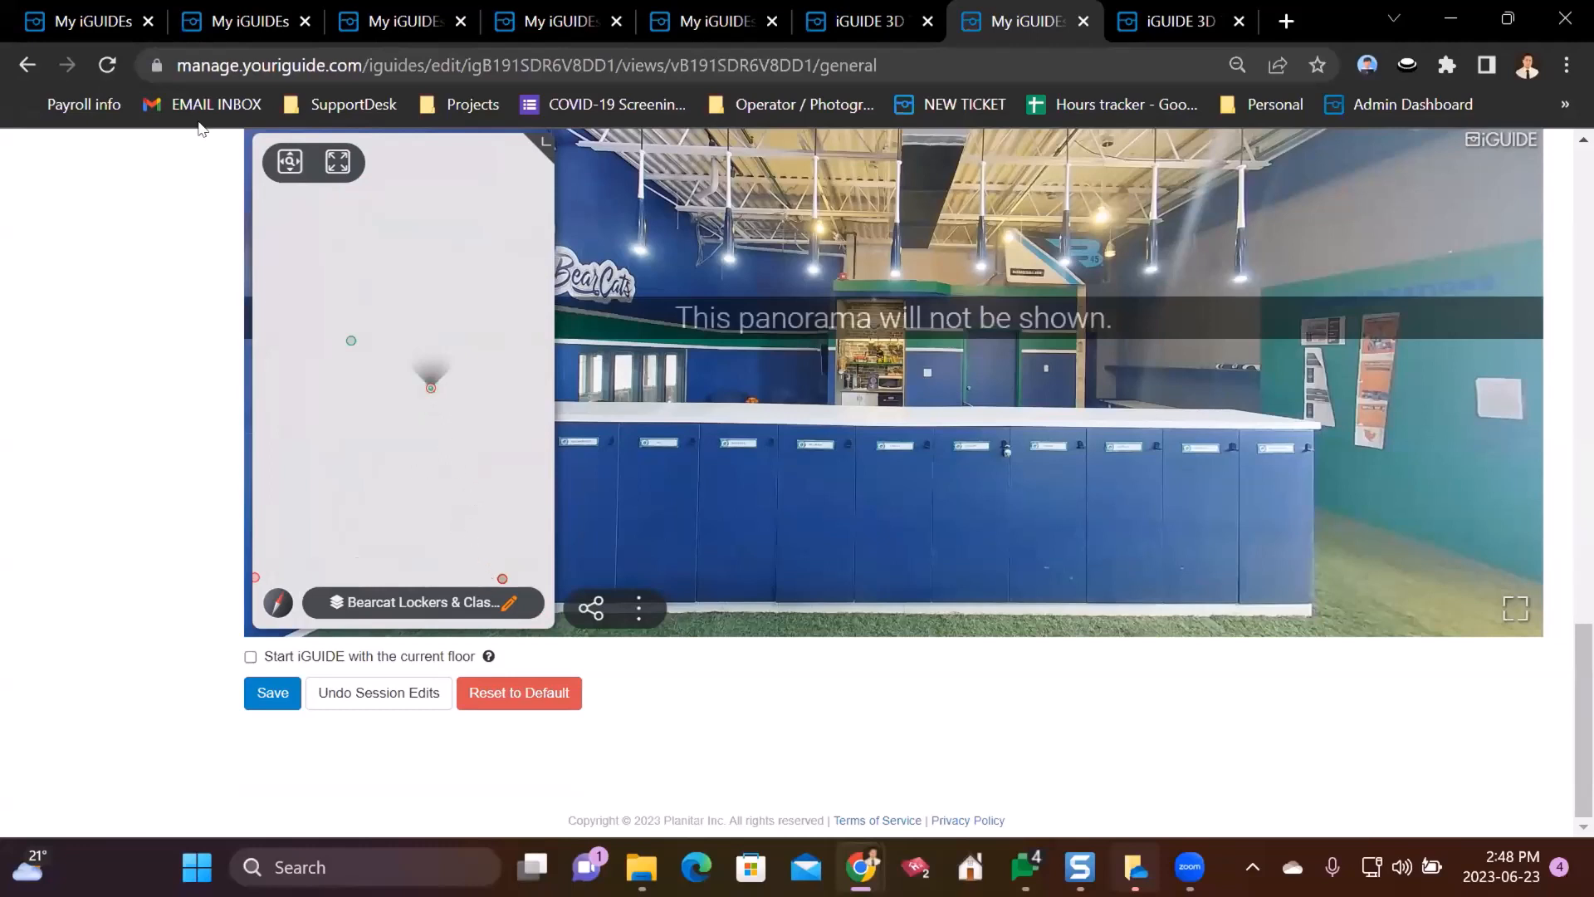
pyautogui.moveTo(462, 541); pyautogui.dragTo(401, 382)
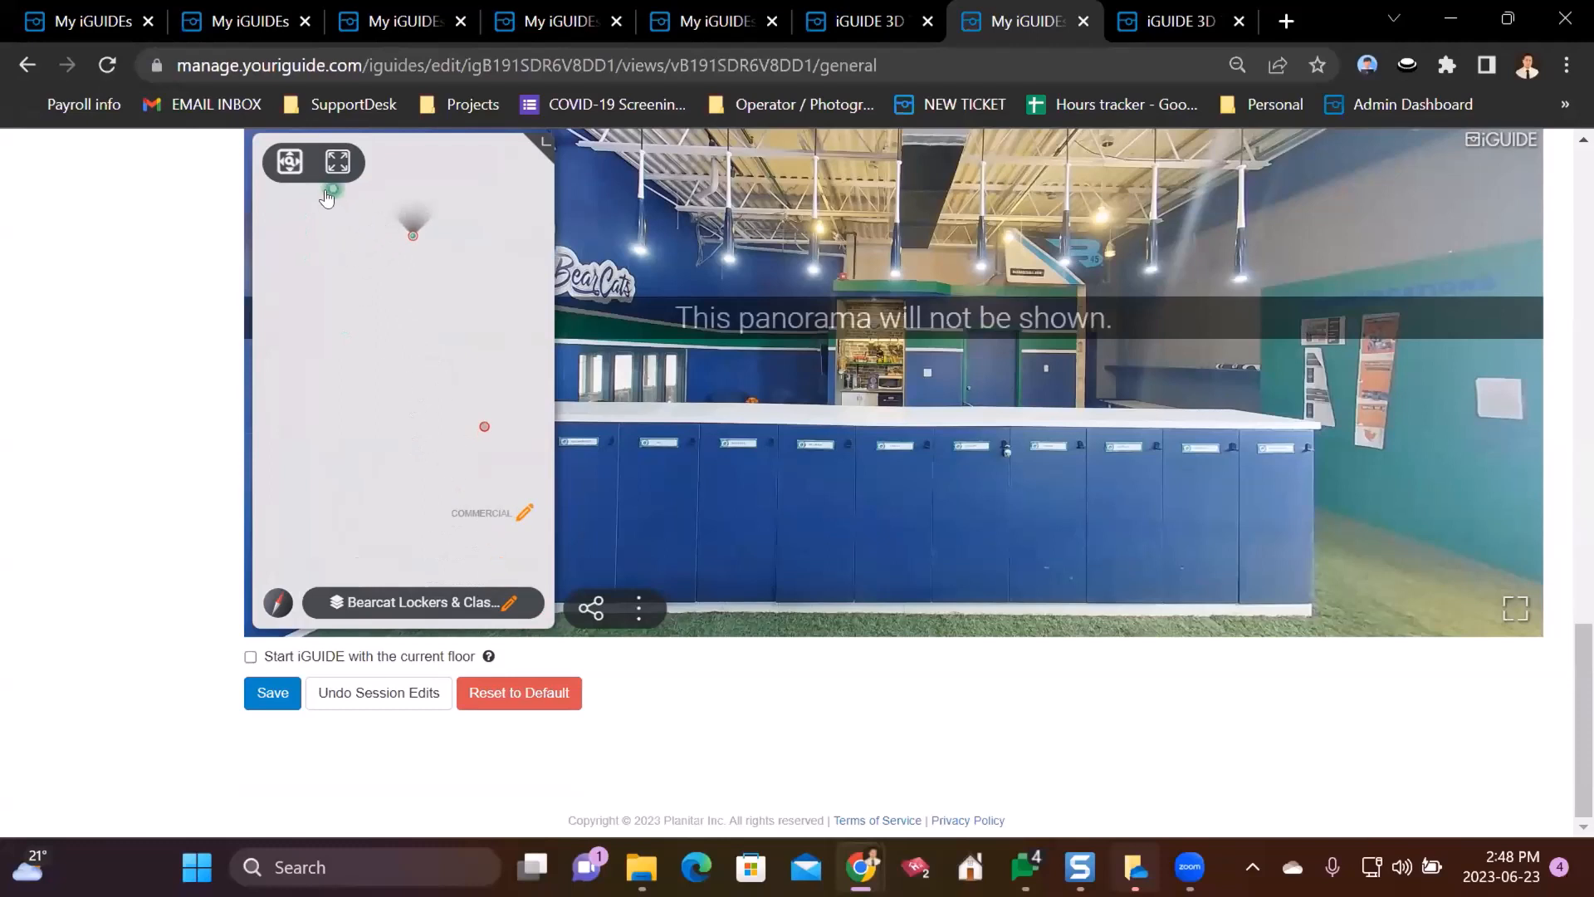
pyautogui.click(483, 427)
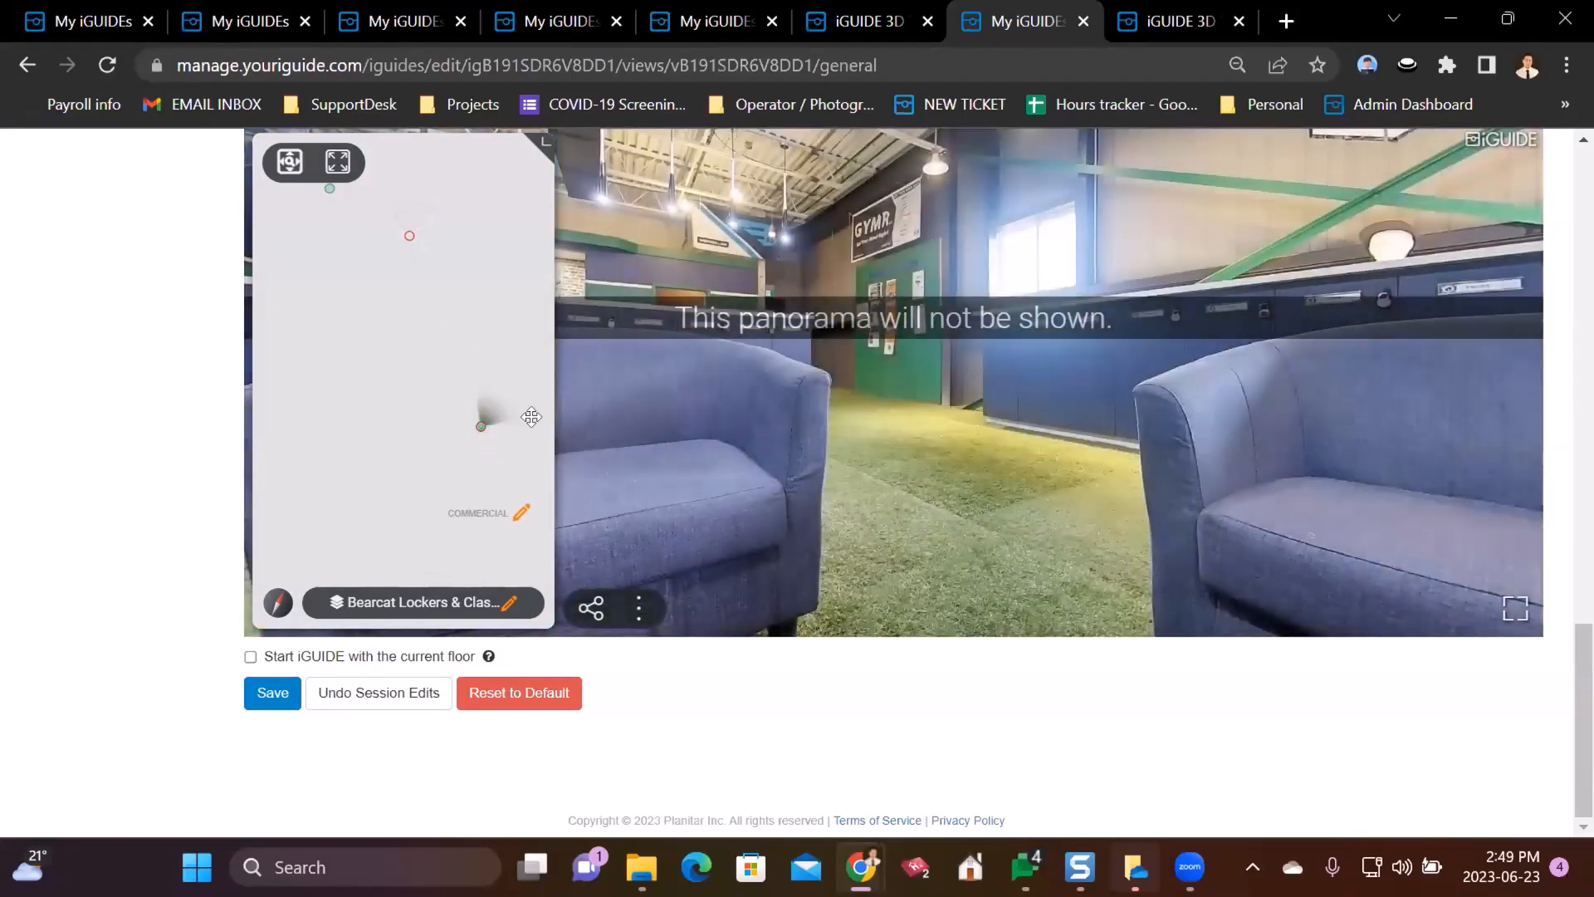
pyautogui.click(409, 236)
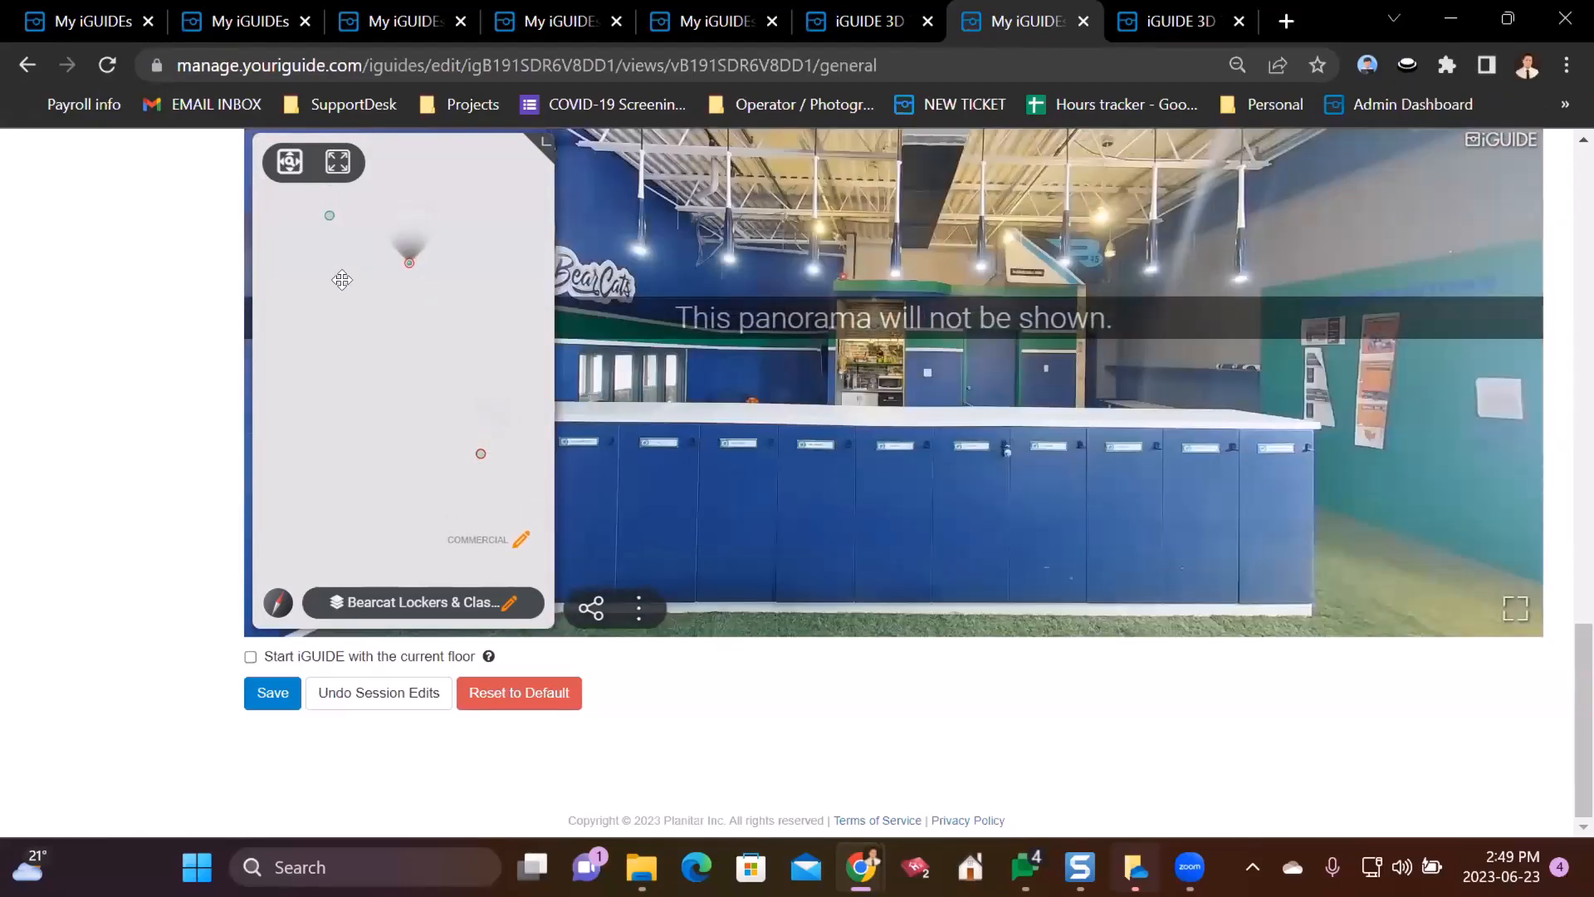
pyautogui.scroll(7, 223, 368)
pyautogui.scroll(10, 223, 369)
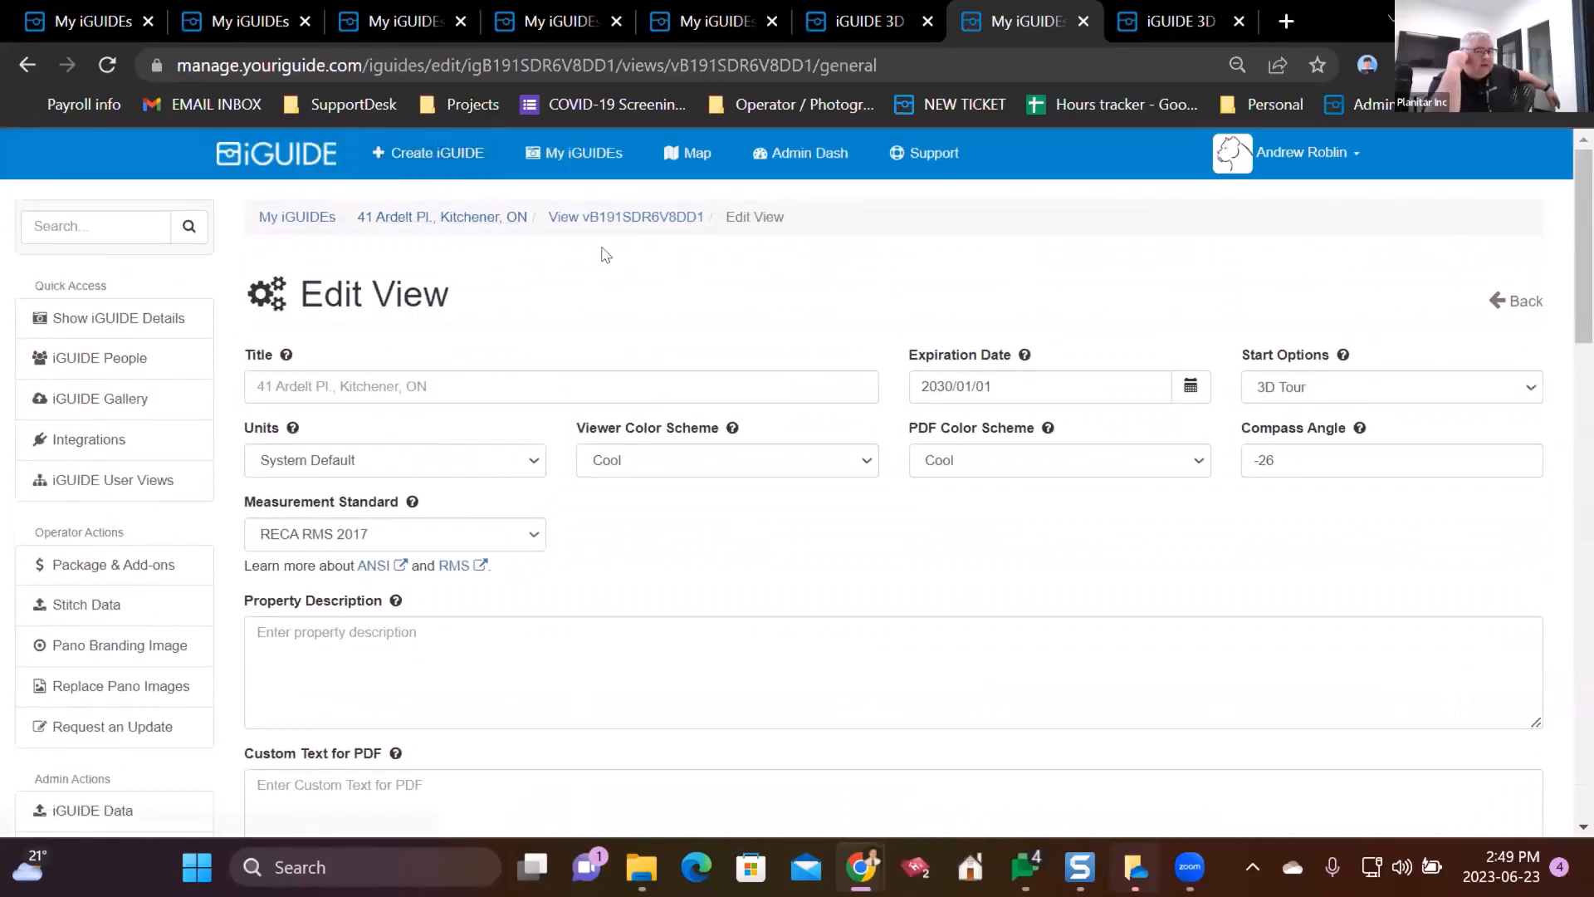
pyautogui.click(465, 219)
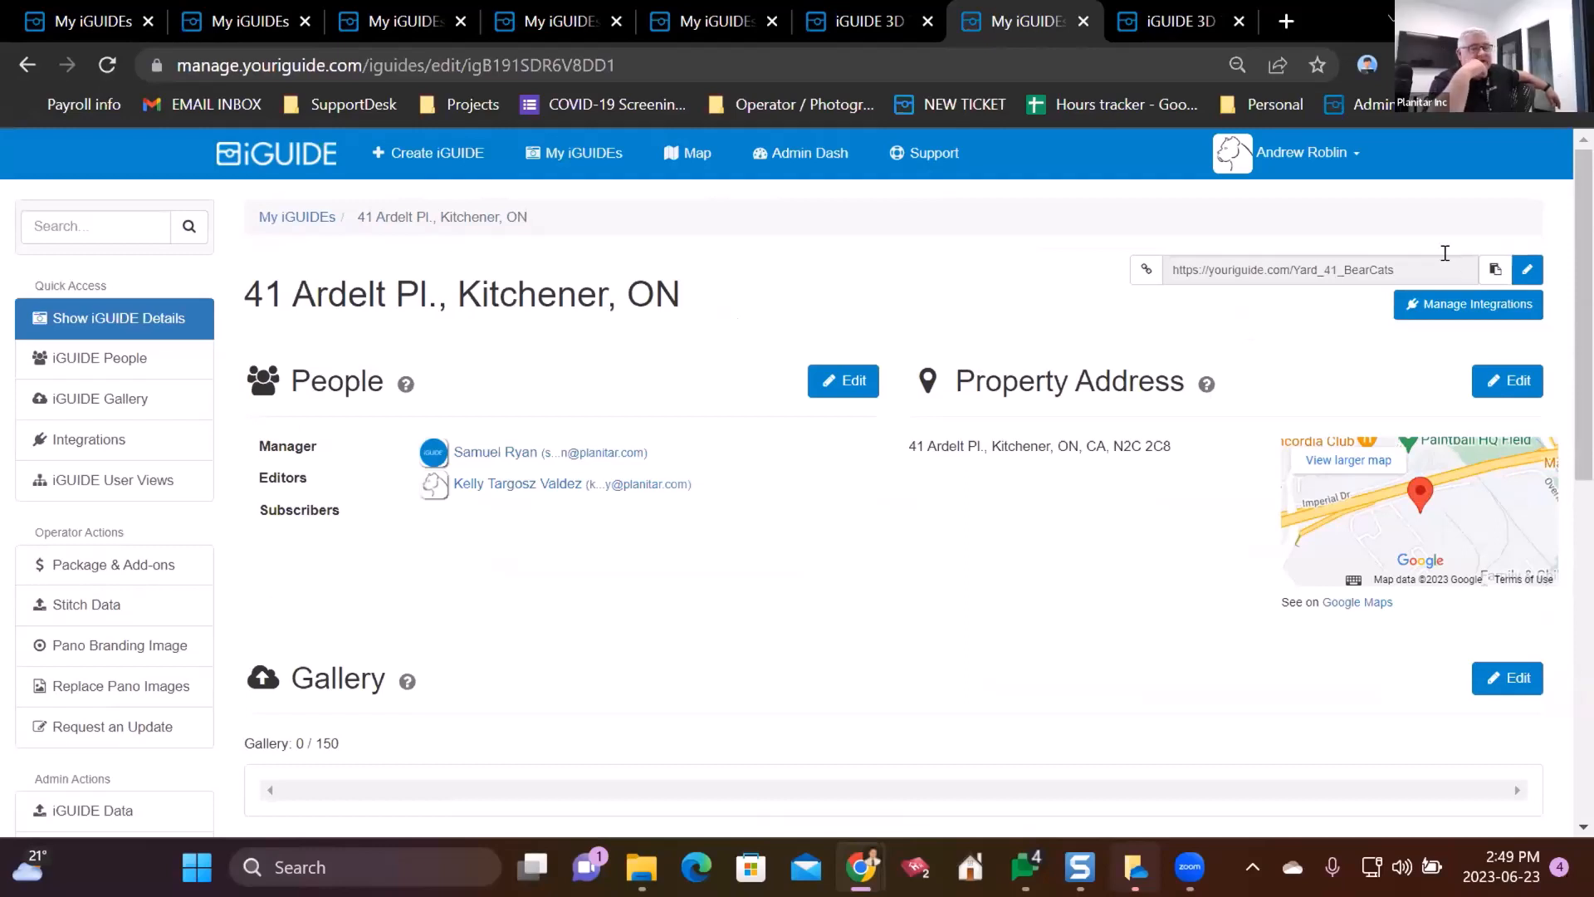
# - Open the default user view's general settings form
pyautogui.click(189, 485)
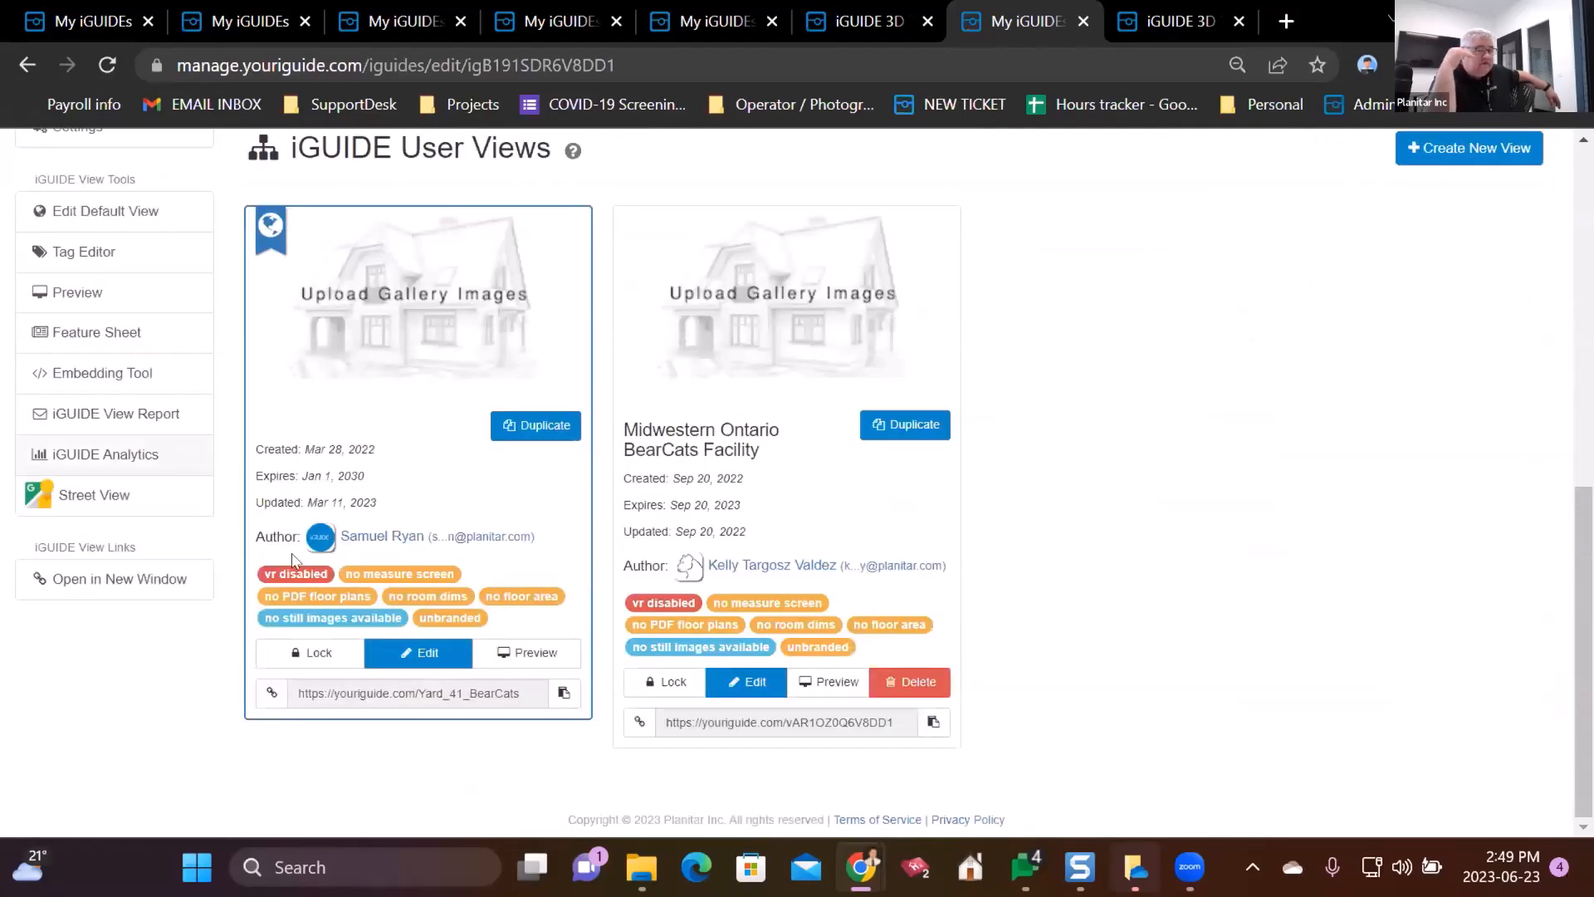
pyautogui.click(390, 652)
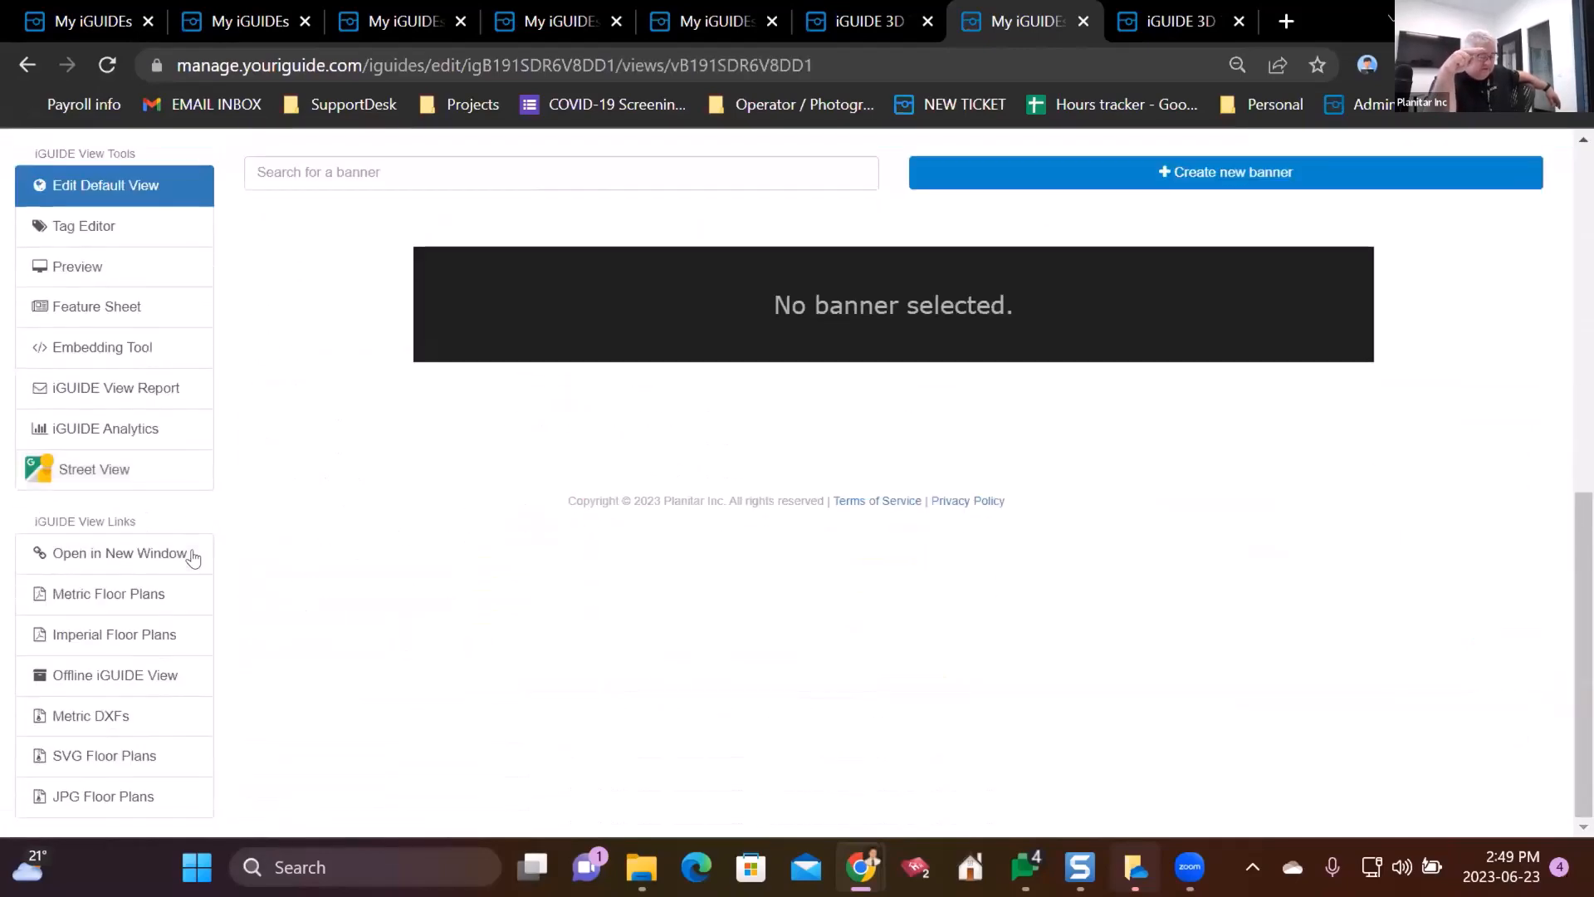
pyautogui.scroll(8, 556, 506)
pyautogui.click(1499, 396)
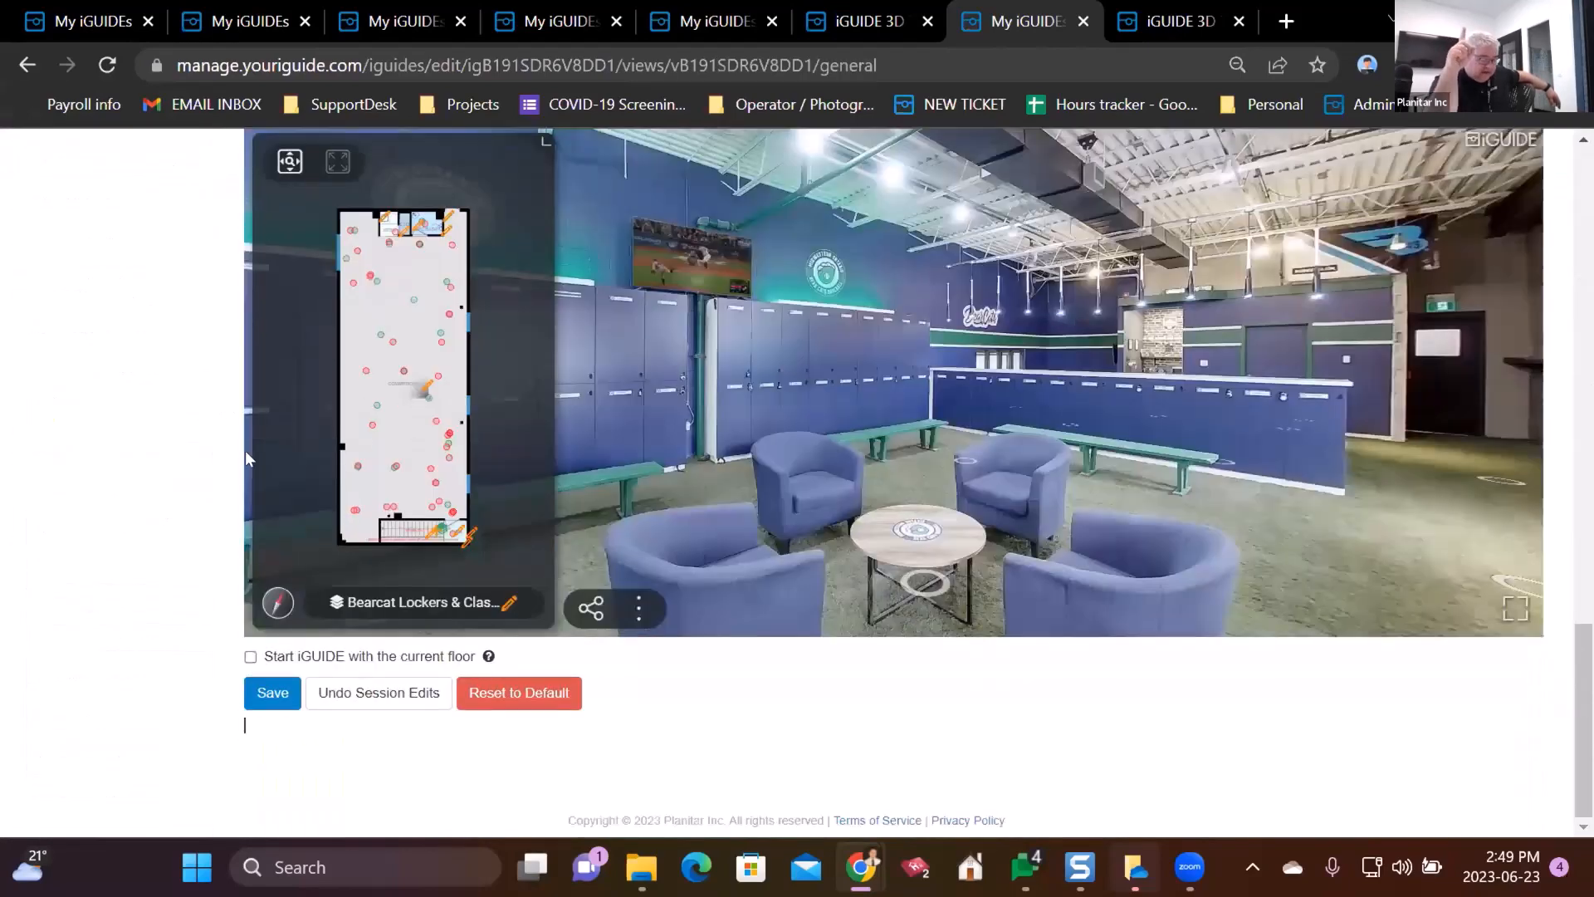
# - Open the current floor's settings from the minimap, then the iGUIDE View Report page
pyautogui.scroll(1, 396, 548)
pyautogui.click(396, 597)
pyautogui.click(398, 596)
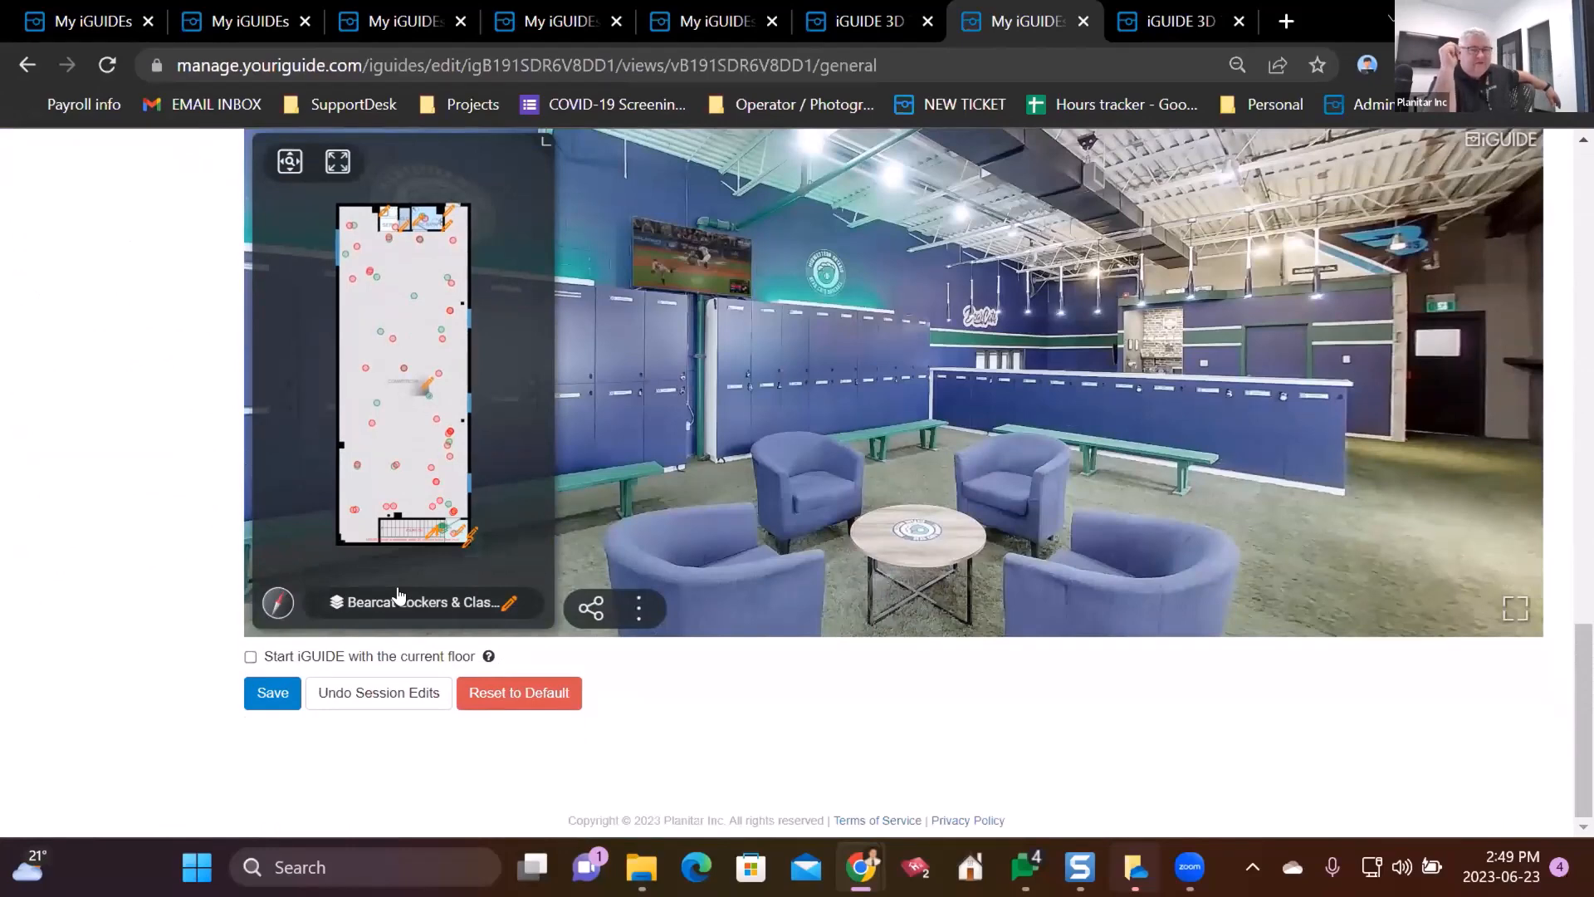
pyautogui.click(508, 604)
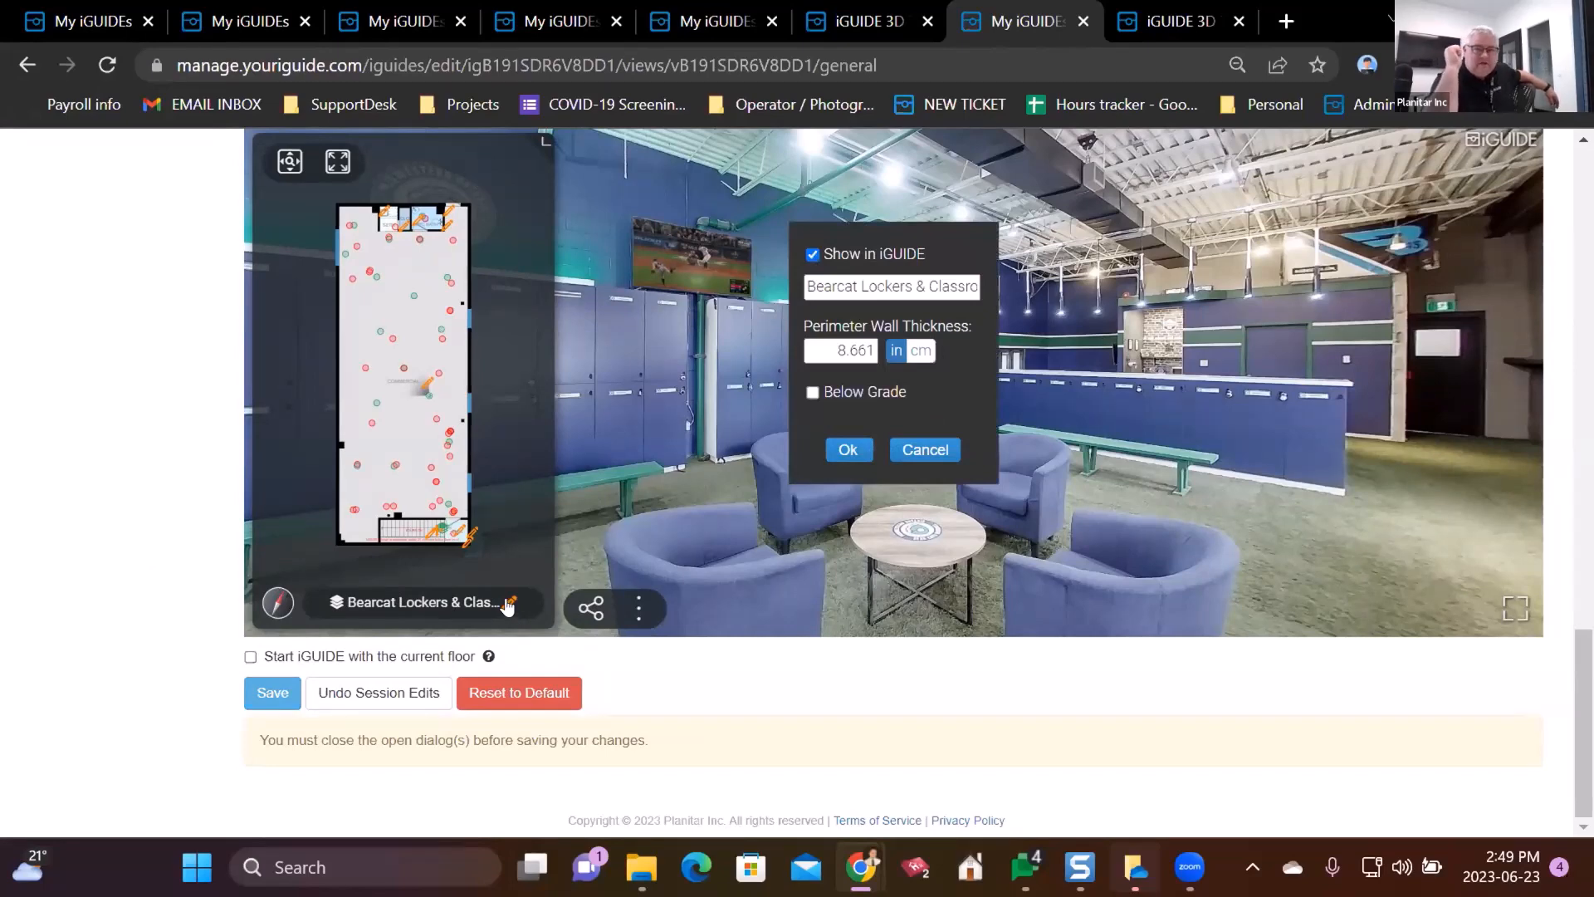
pyautogui.scroll(2, 202, 409)
pyautogui.scroll(12, 202, 409)
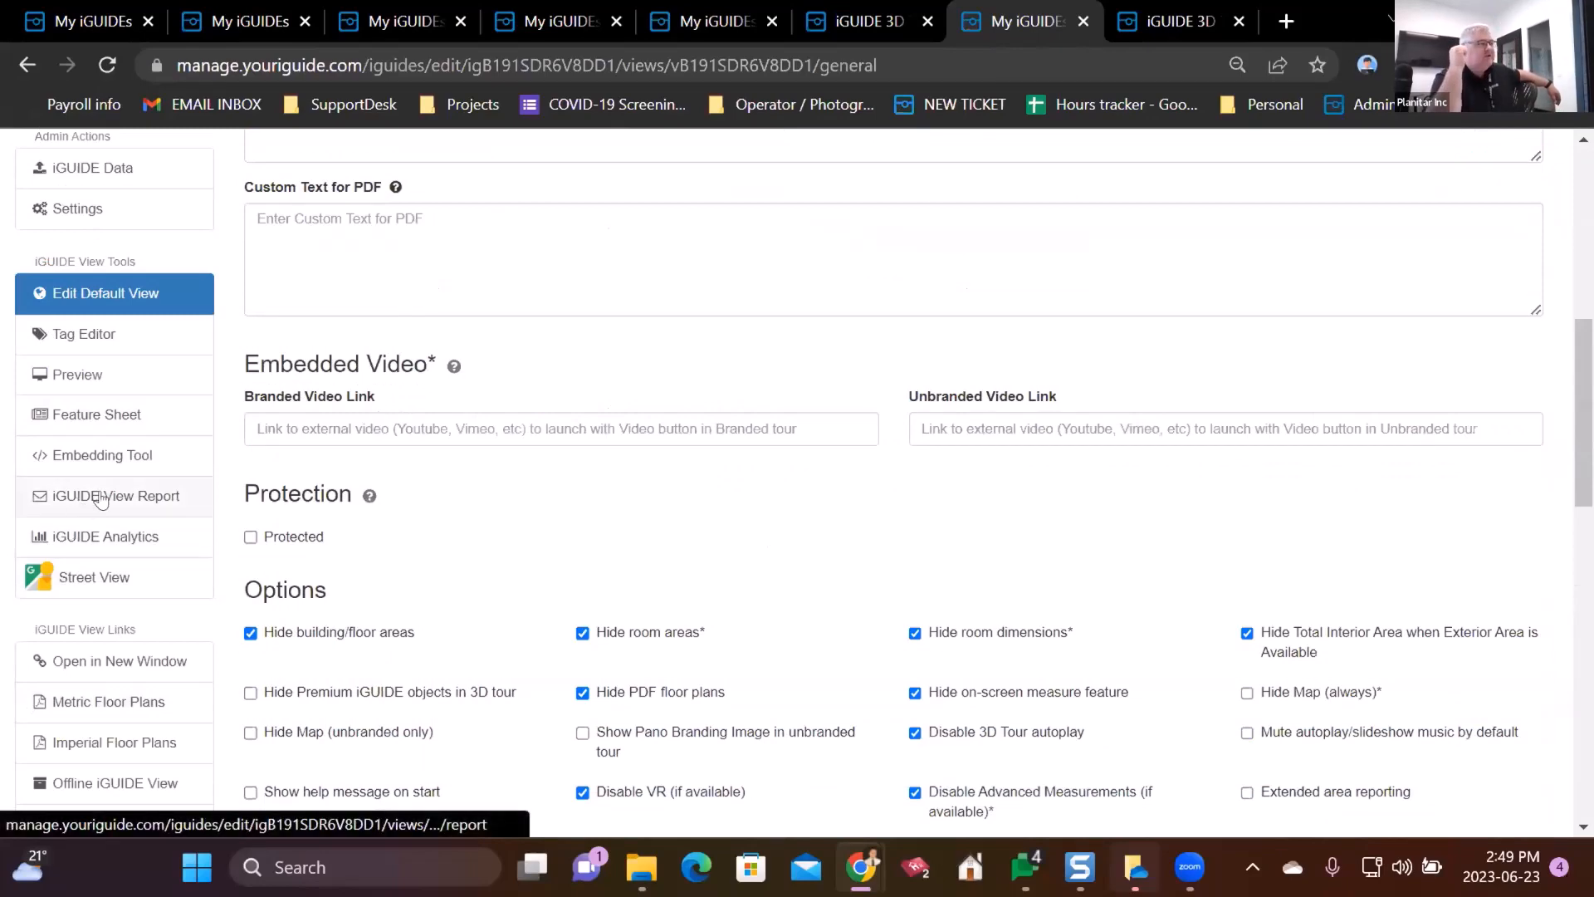
pyautogui.click(101, 496)
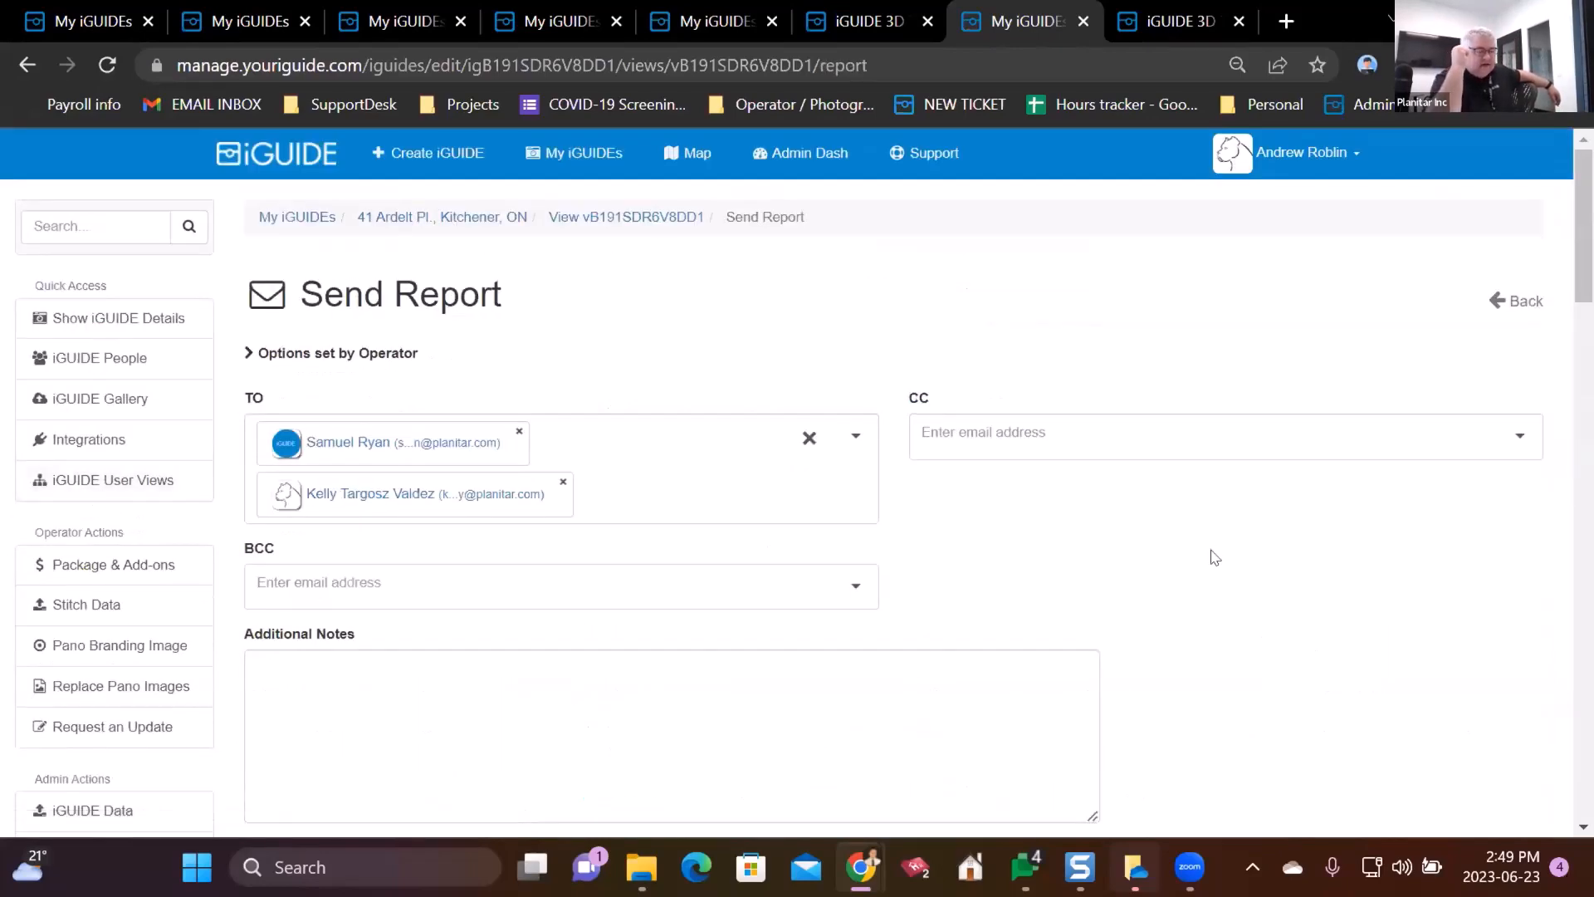
pyautogui.scroll(-10, 1249, 445)
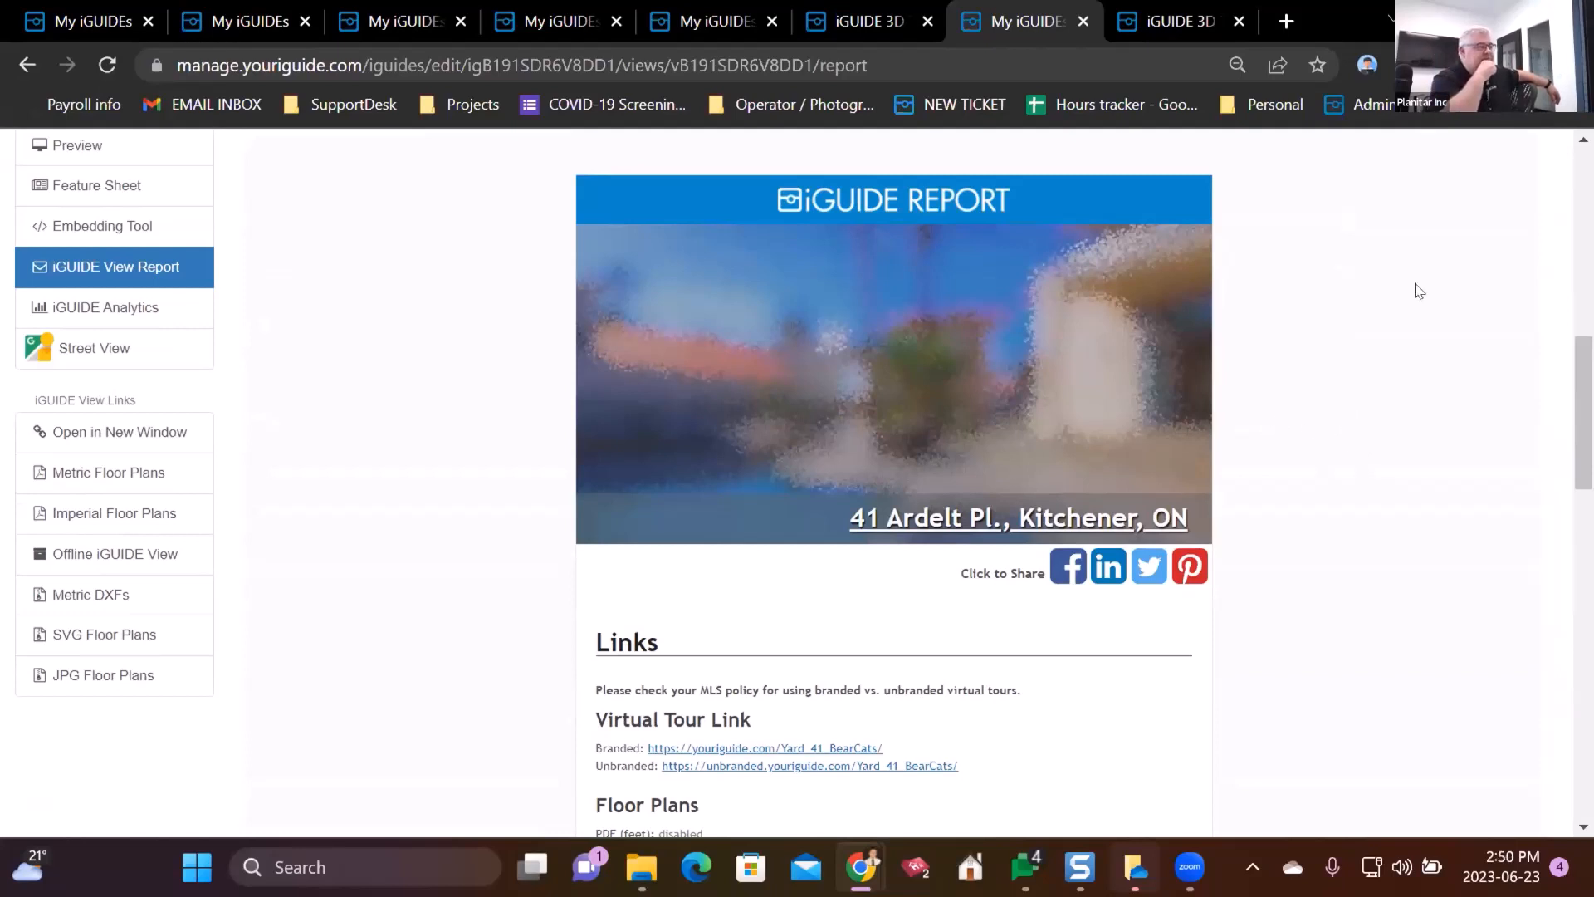
pyautogui.scroll(9, 434, 456)
pyautogui.scroll(2, 273, 428)
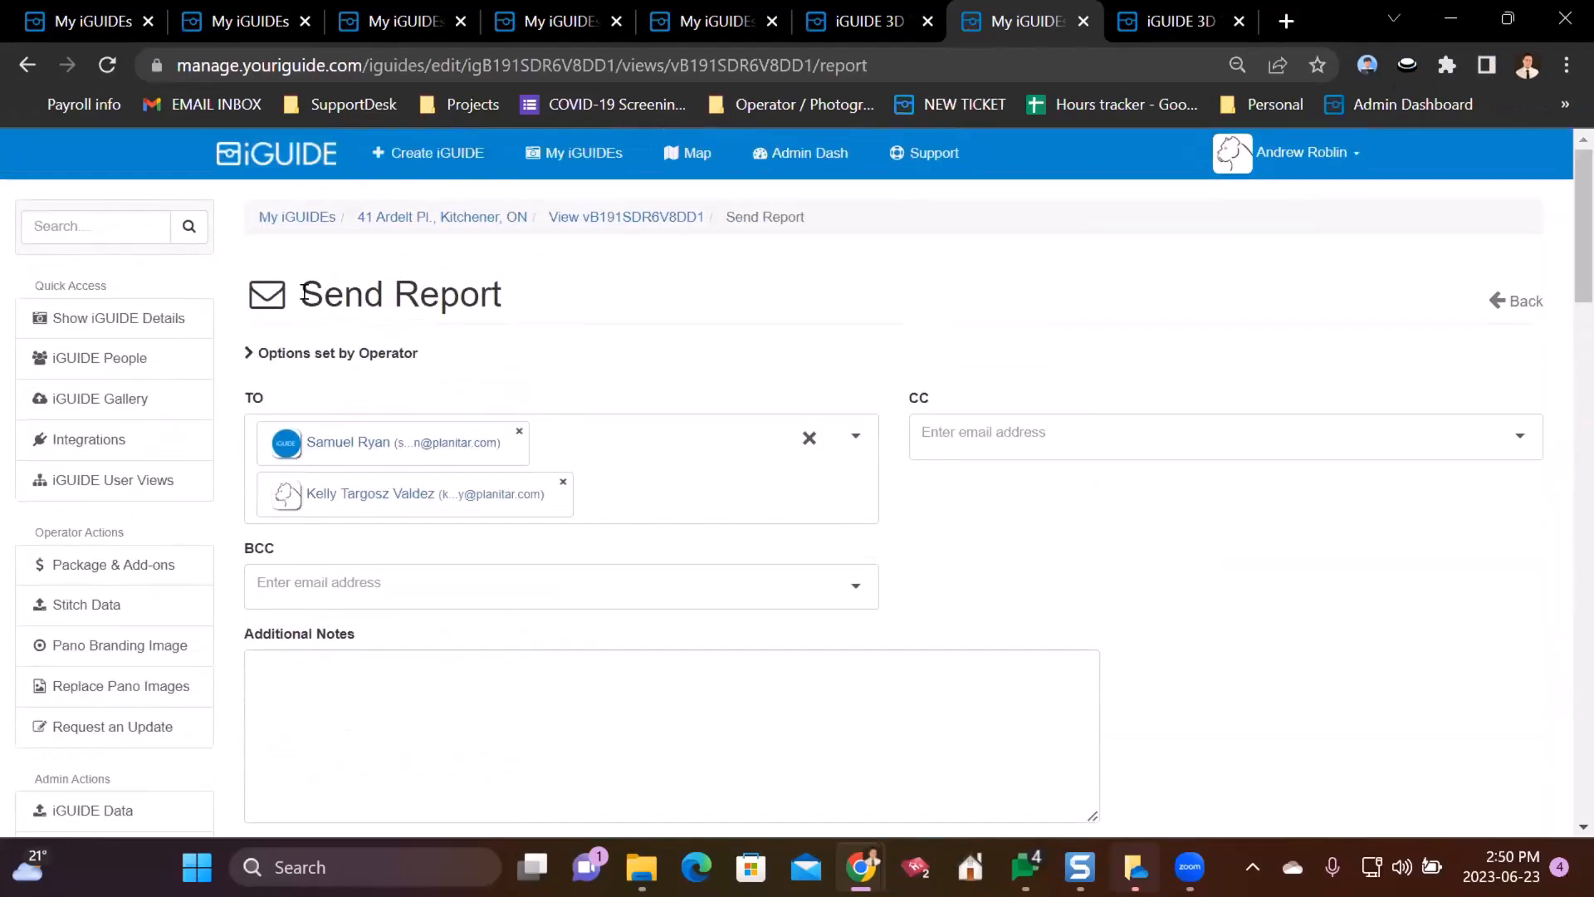
pyautogui.click(402, 220)
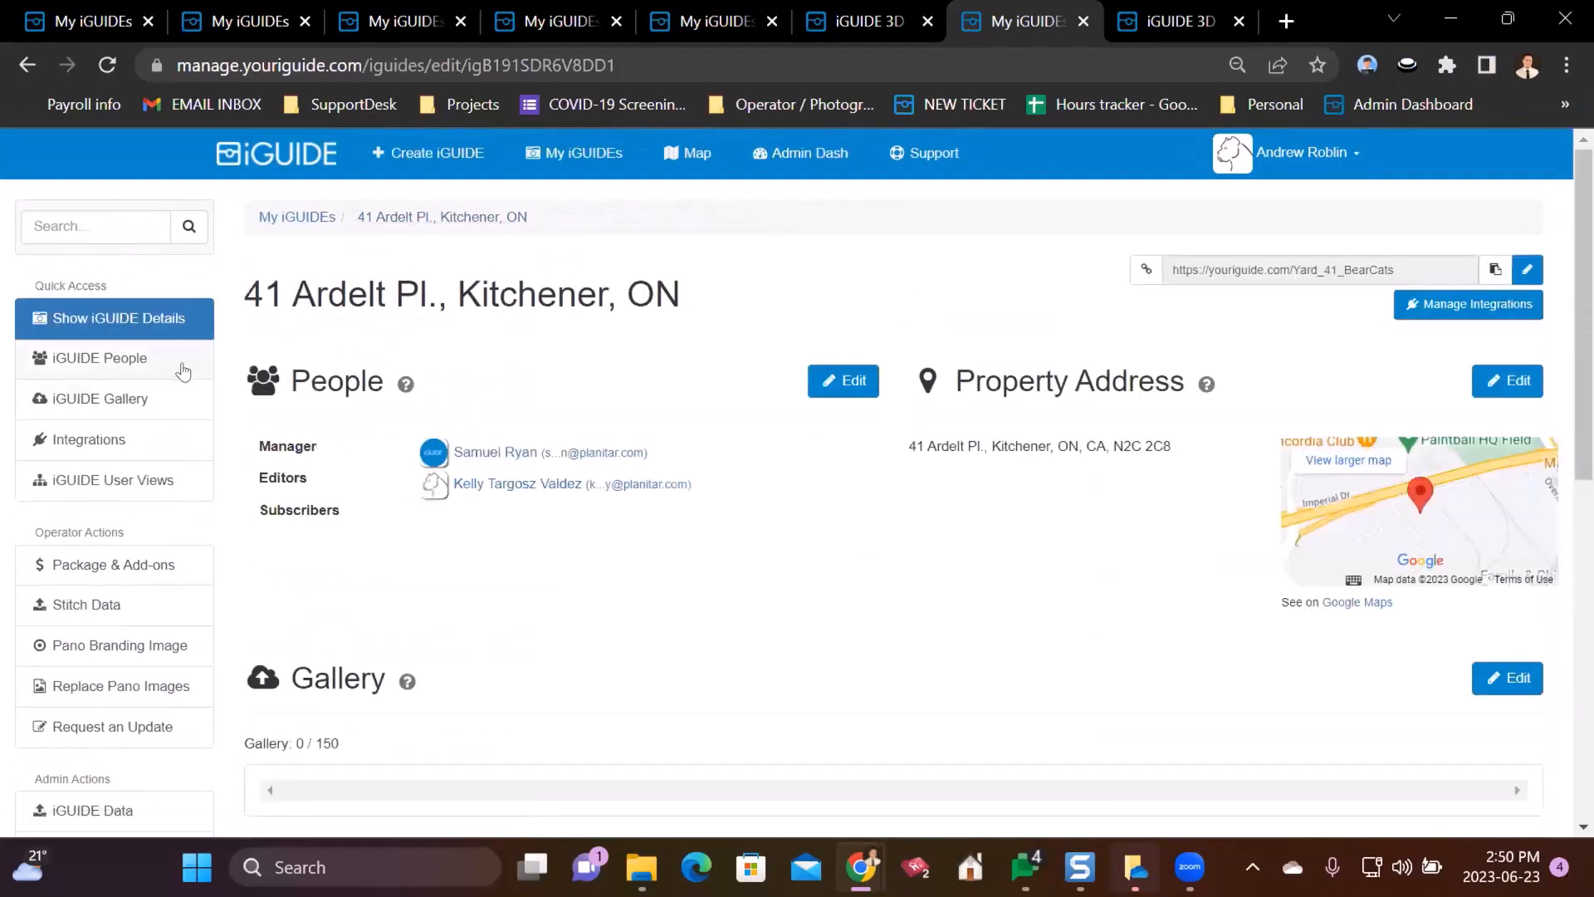
# - Open the header's Create iGUIDE link in a new tab
pyautogui.scroll(-3, 166, 407)
pyautogui.scroll(3, 279, 382)
pyautogui.rightClick(440, 153)
pyautogui.click(484, 172)
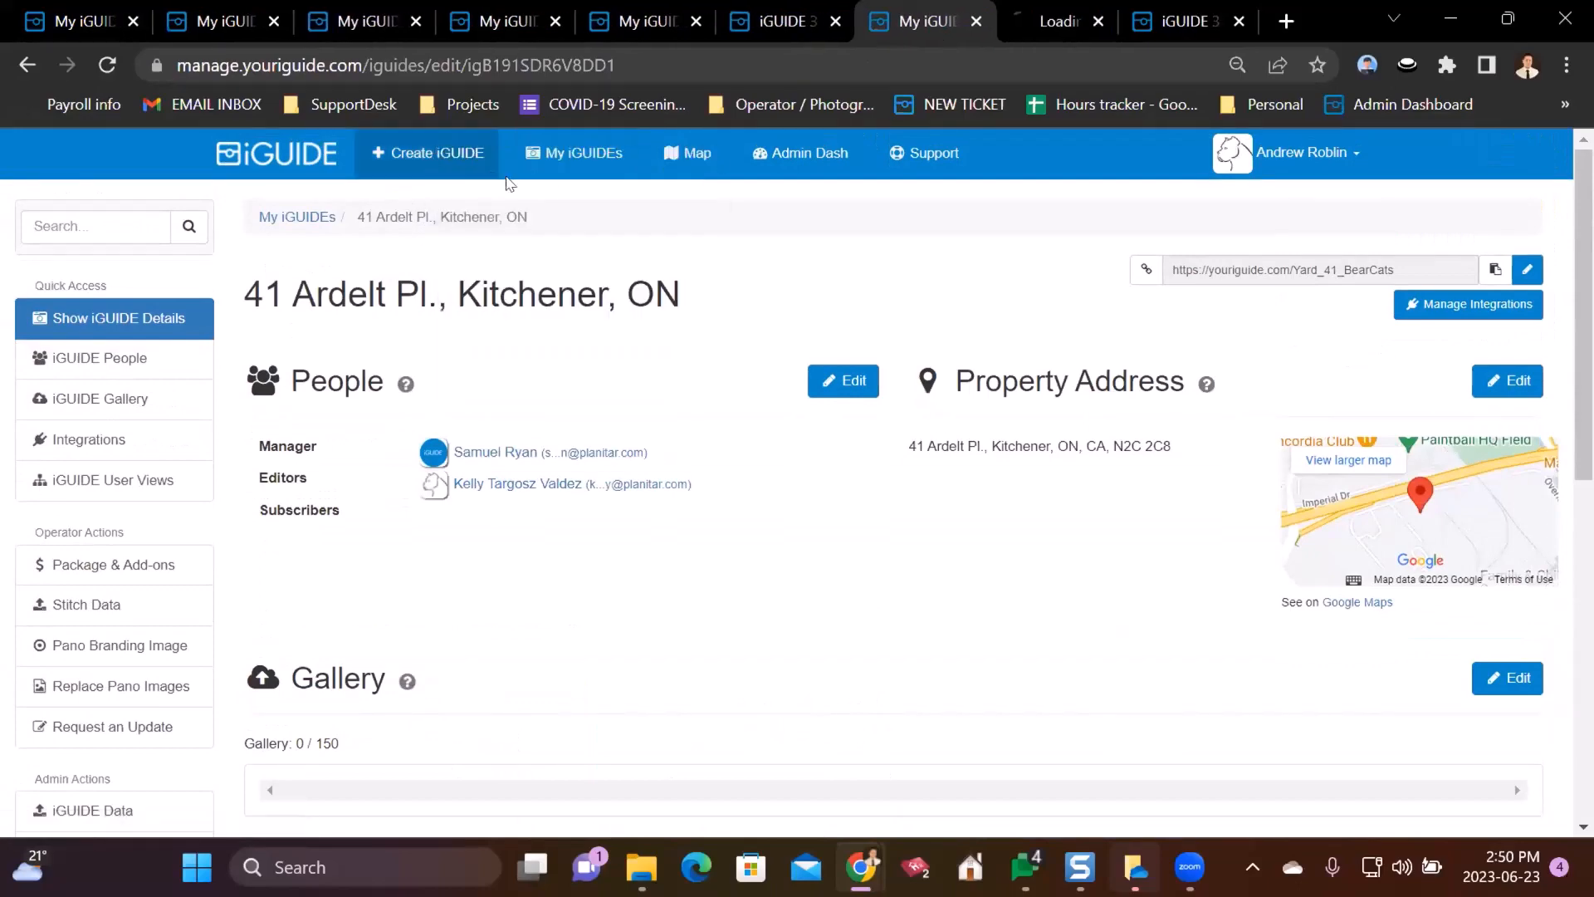
# - Switch to the new tab and set Property Industry to Commercial, then Residential
pyautogui.hotkey('ctrl', 'Tab')
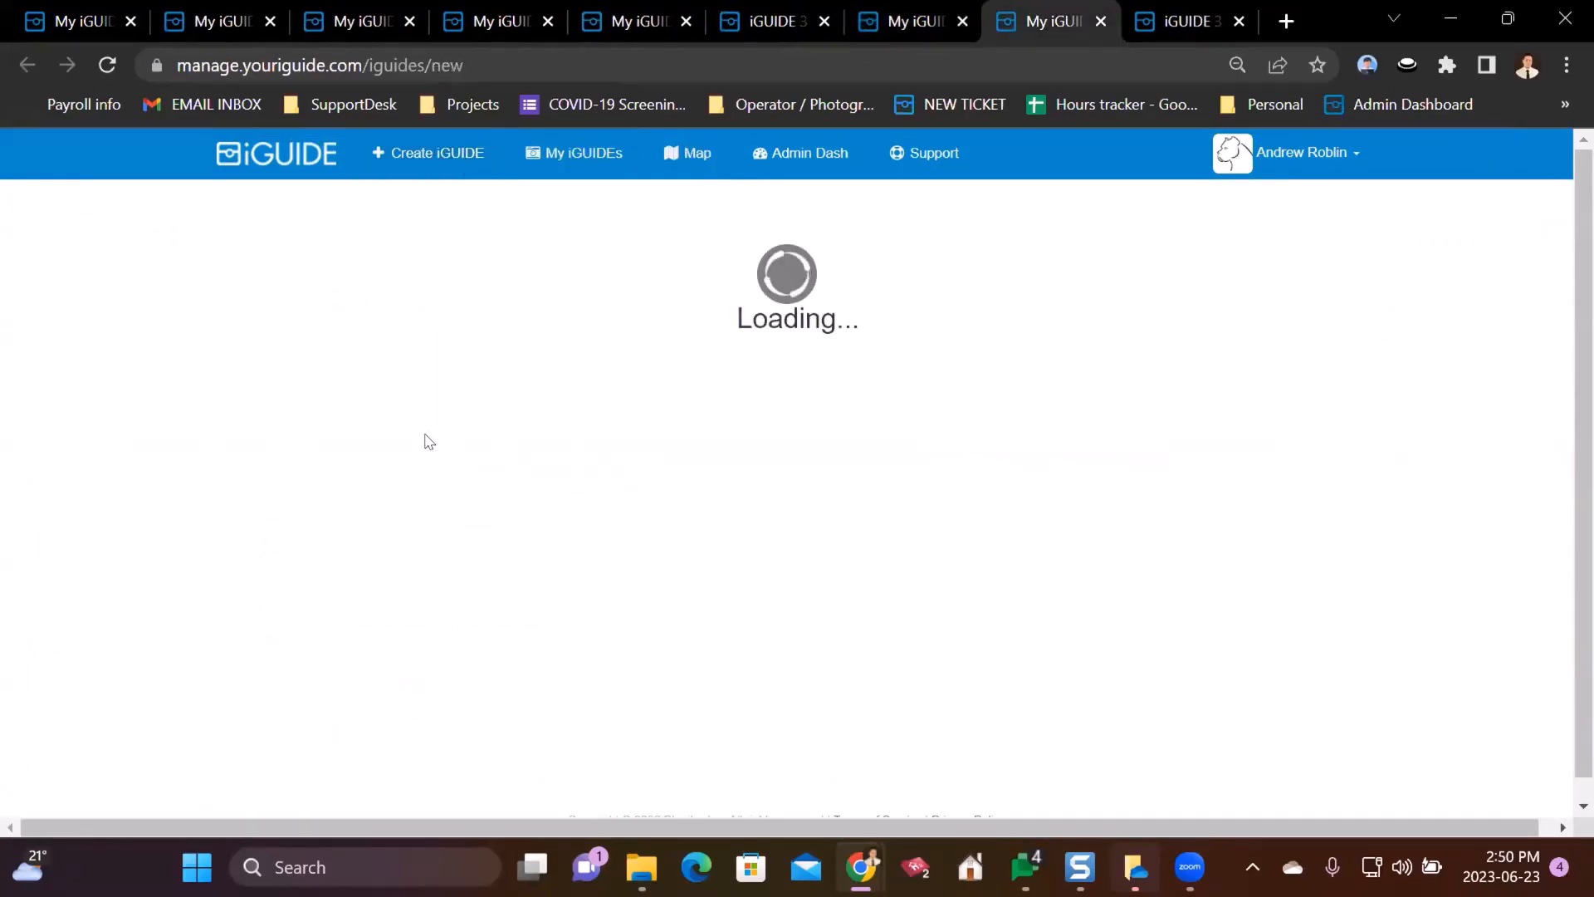
pyautogui.scroll(-2, 326, 504)
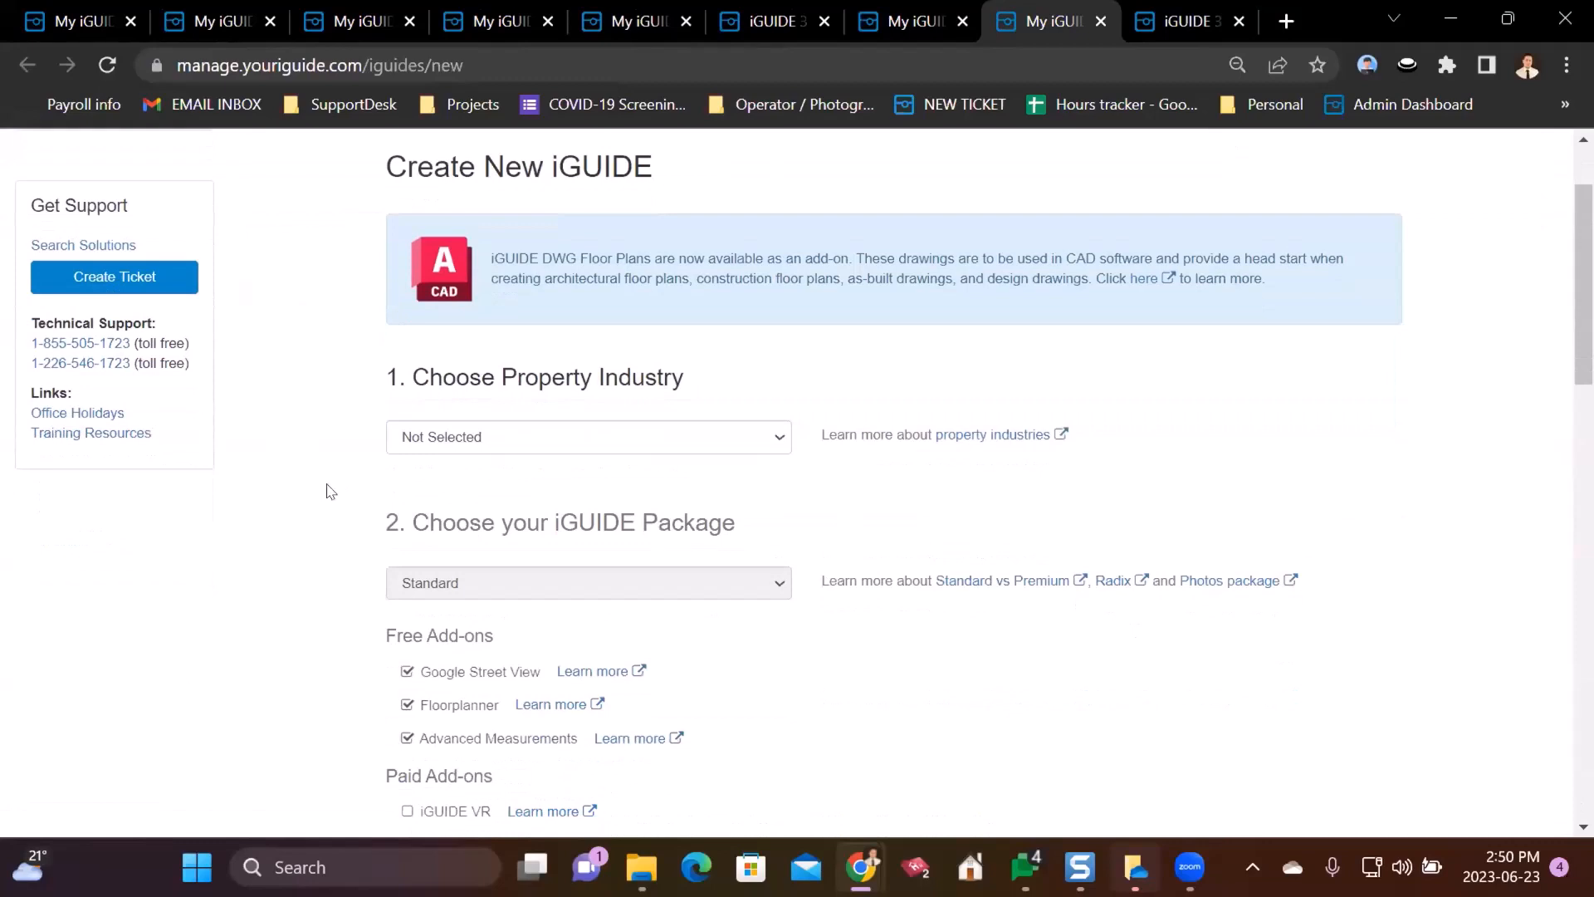
pyautogui.click(536, 447)
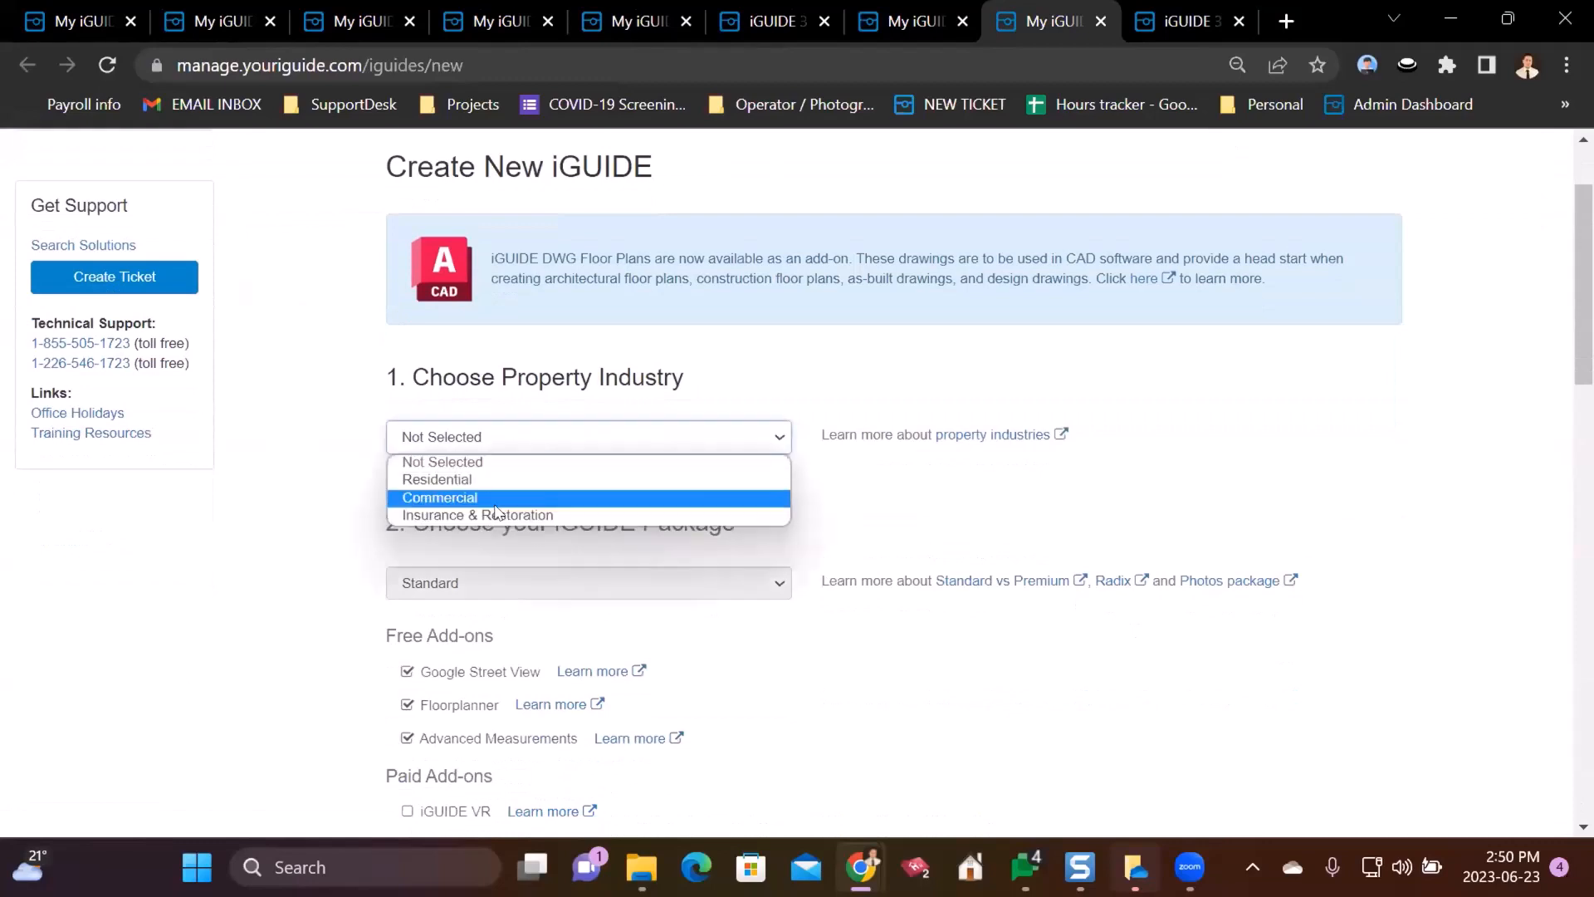
pyautogui.click(500, 499)
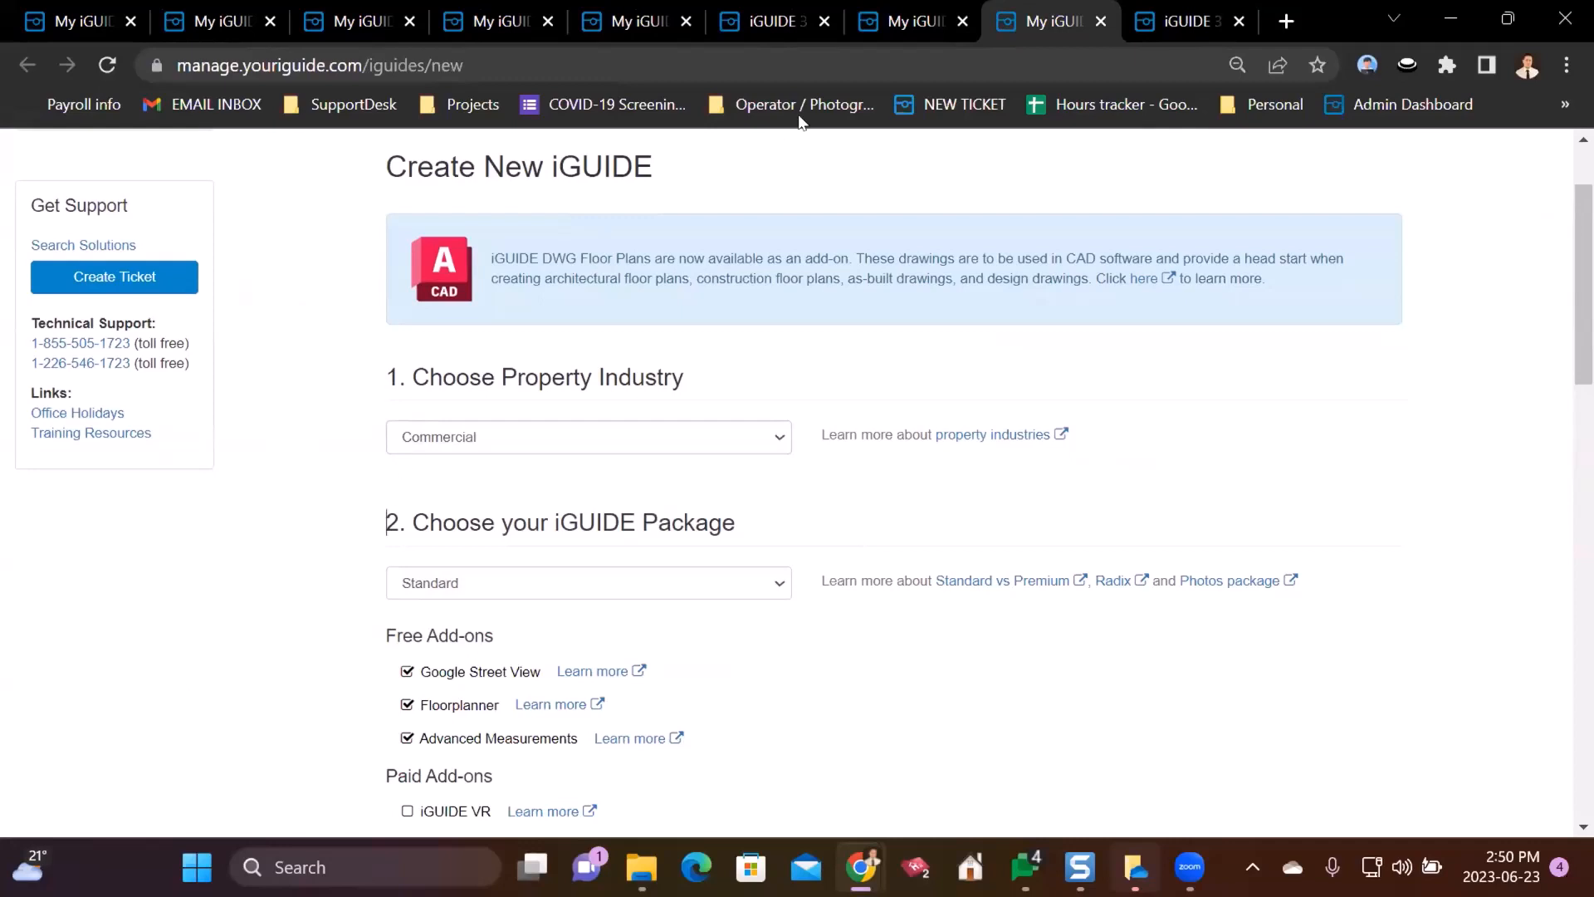
pyautogui.click(525, 435)
pyautogui.click(623, 456)
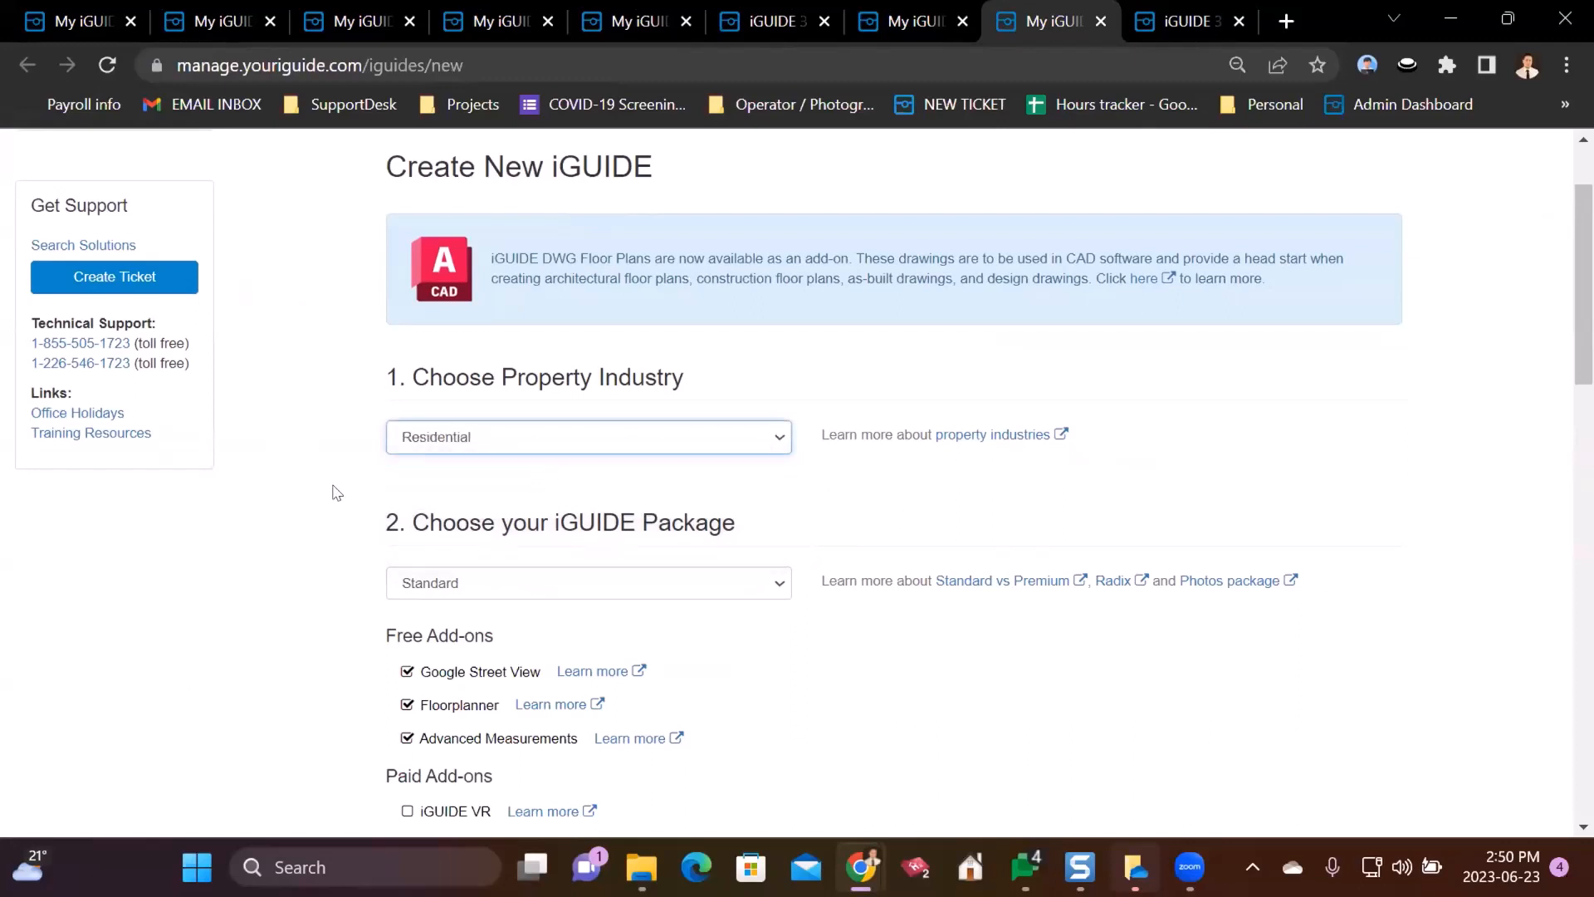
pyautogui.click(469, 438)
pyautogui.click(469, 437)
pyautogui.click(328, 434)
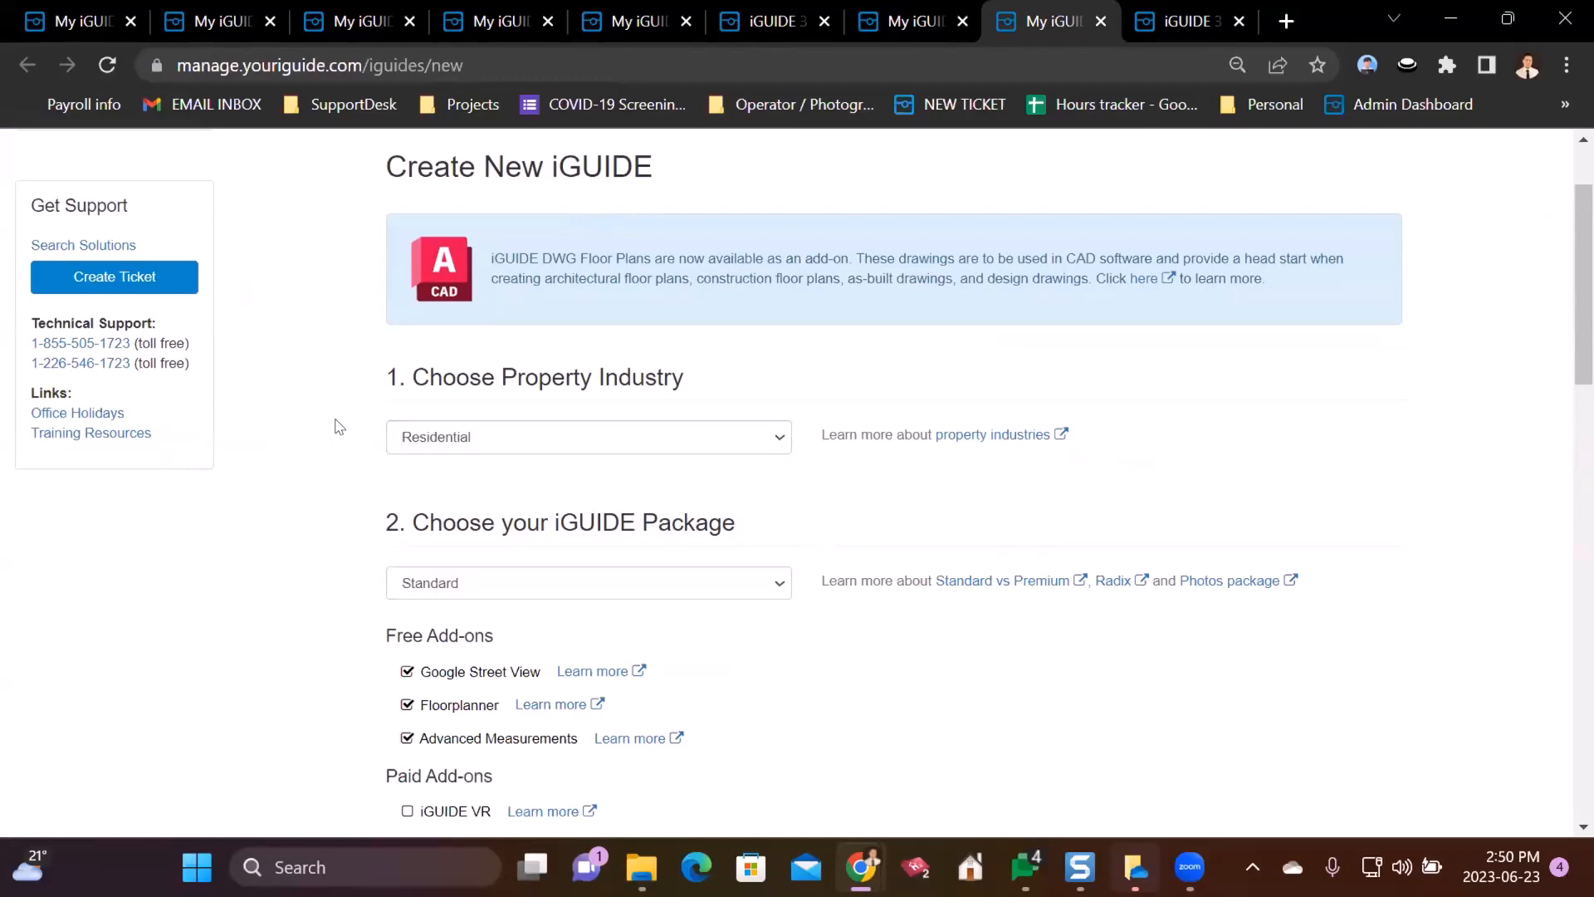
pyautogui.click(911, 18)
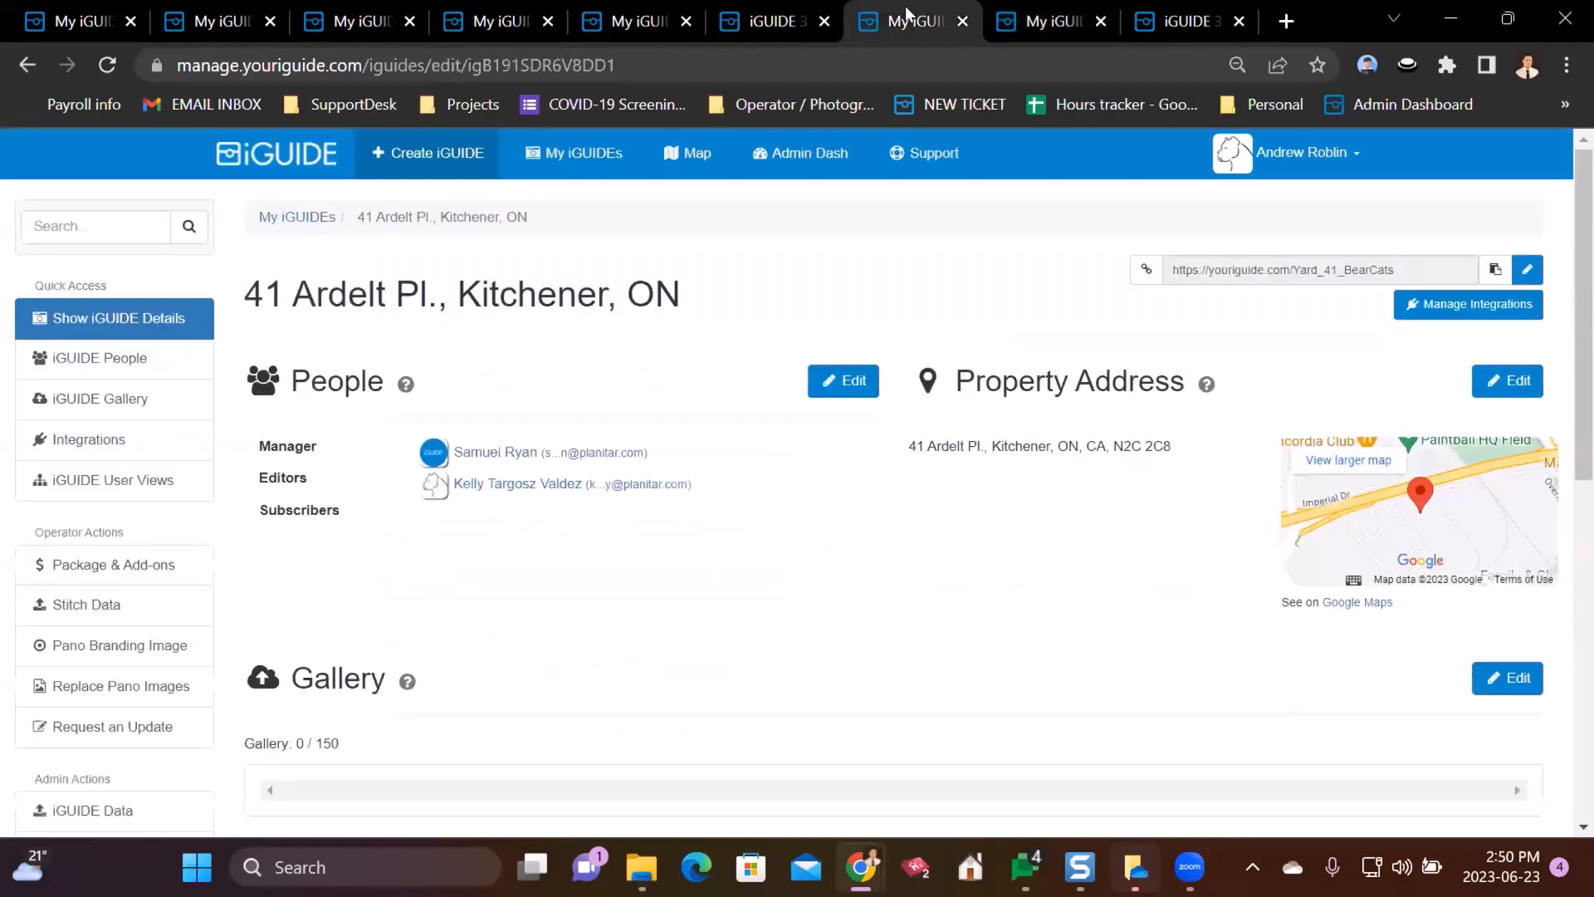
pyautogui.scroll(-3, 337, 525)
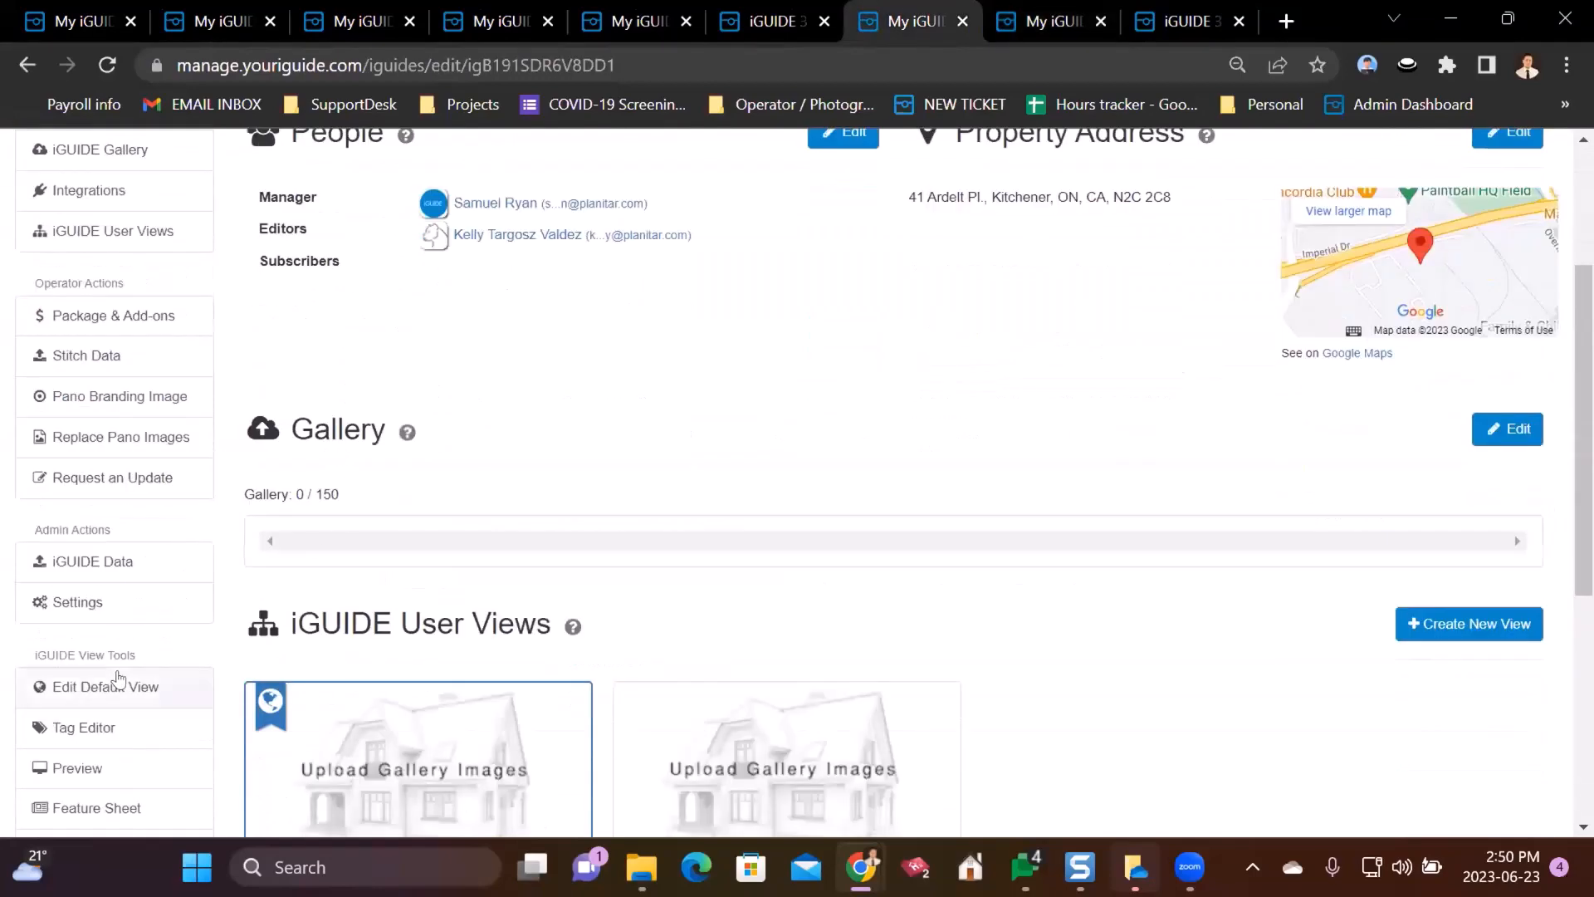
pyautogui.click(55, 702)
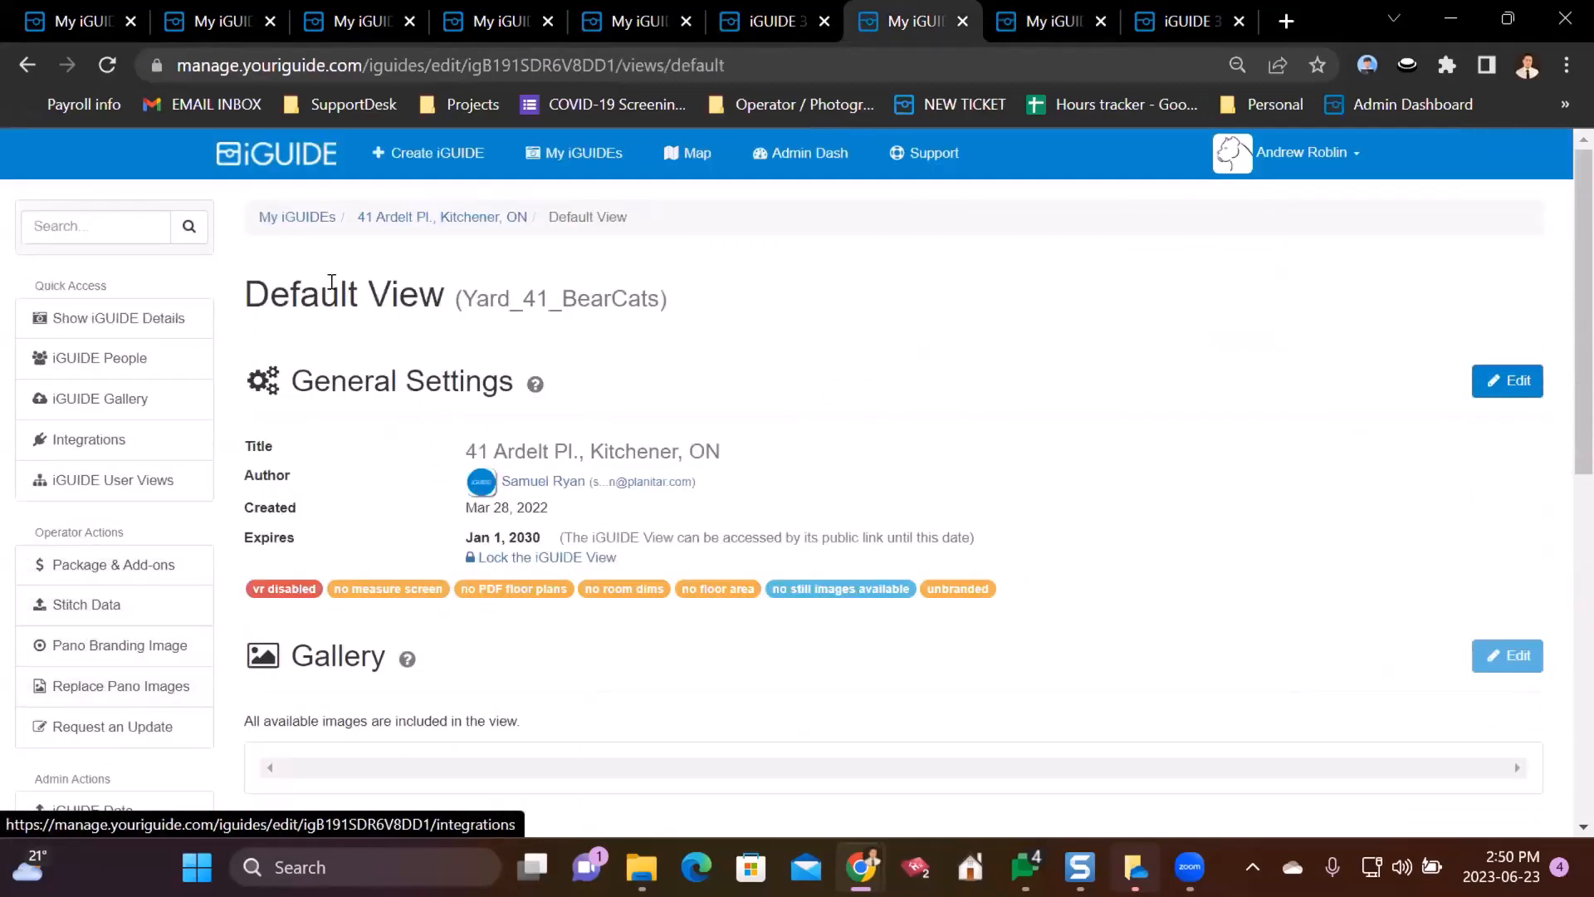
pyautogui.click(466, 232)
pyautogui.scroll(-10, 596, 747)
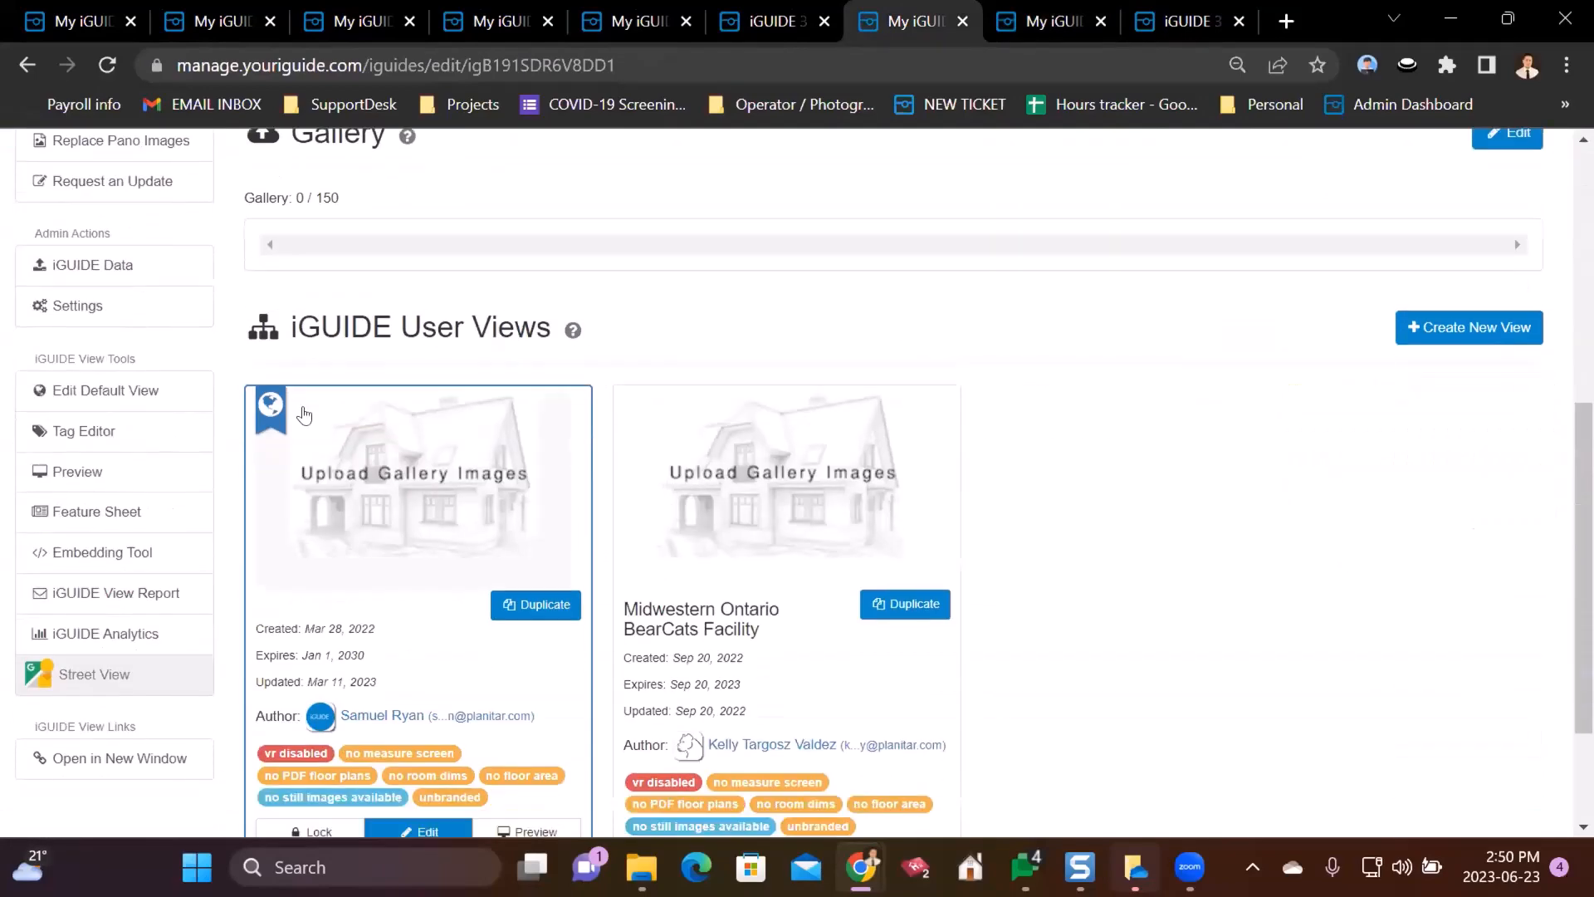
pyautogui.click(422, 653)
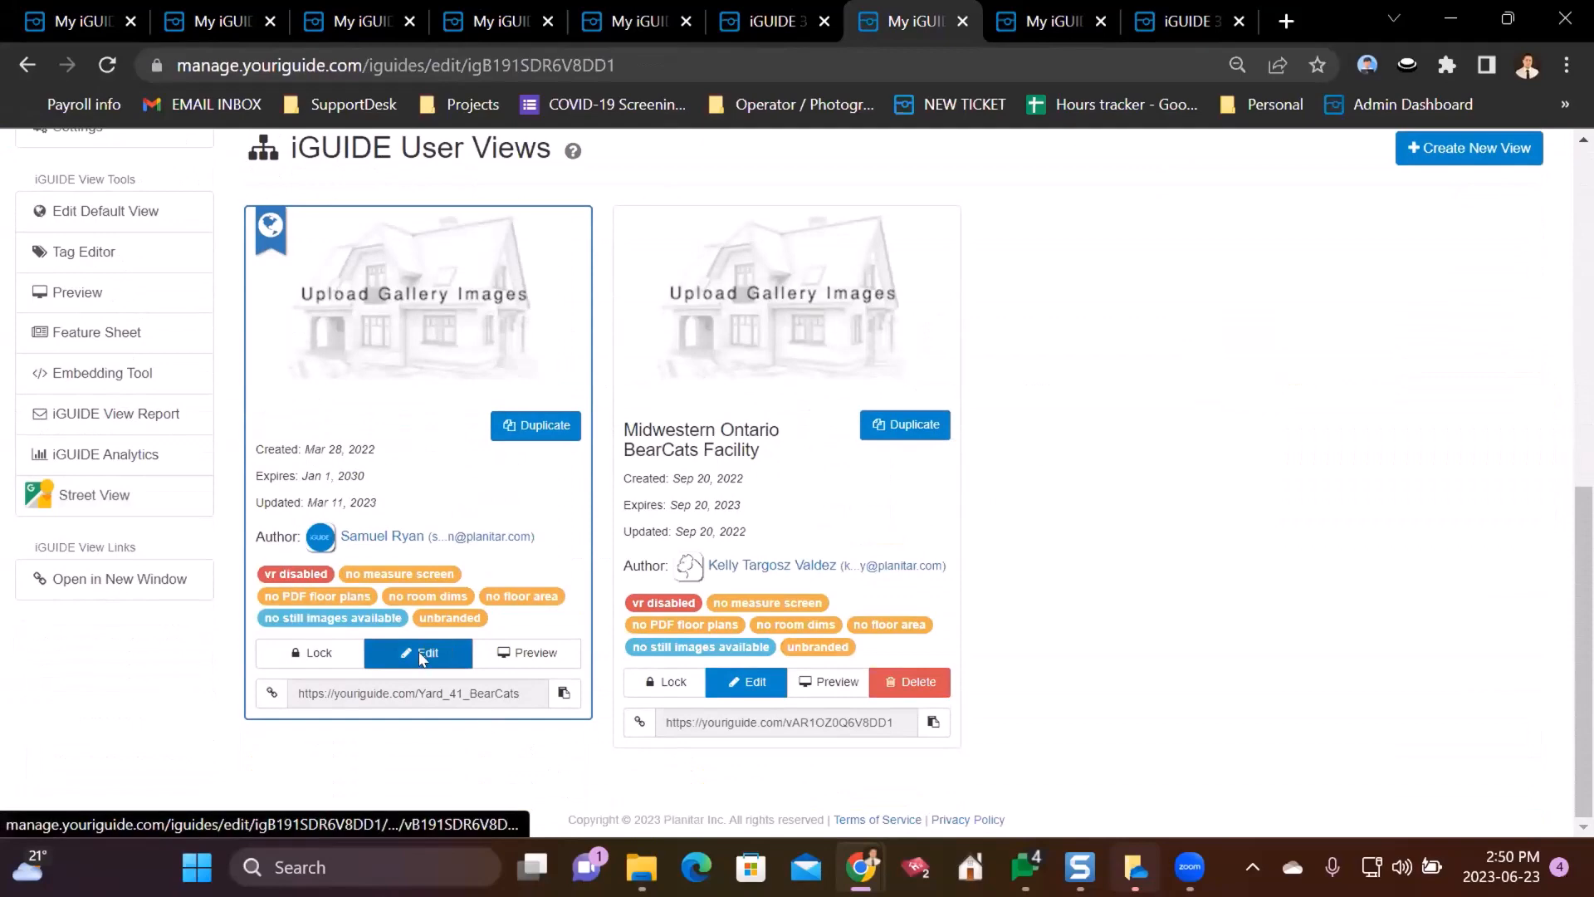
pyautogui.click(1507, 381)
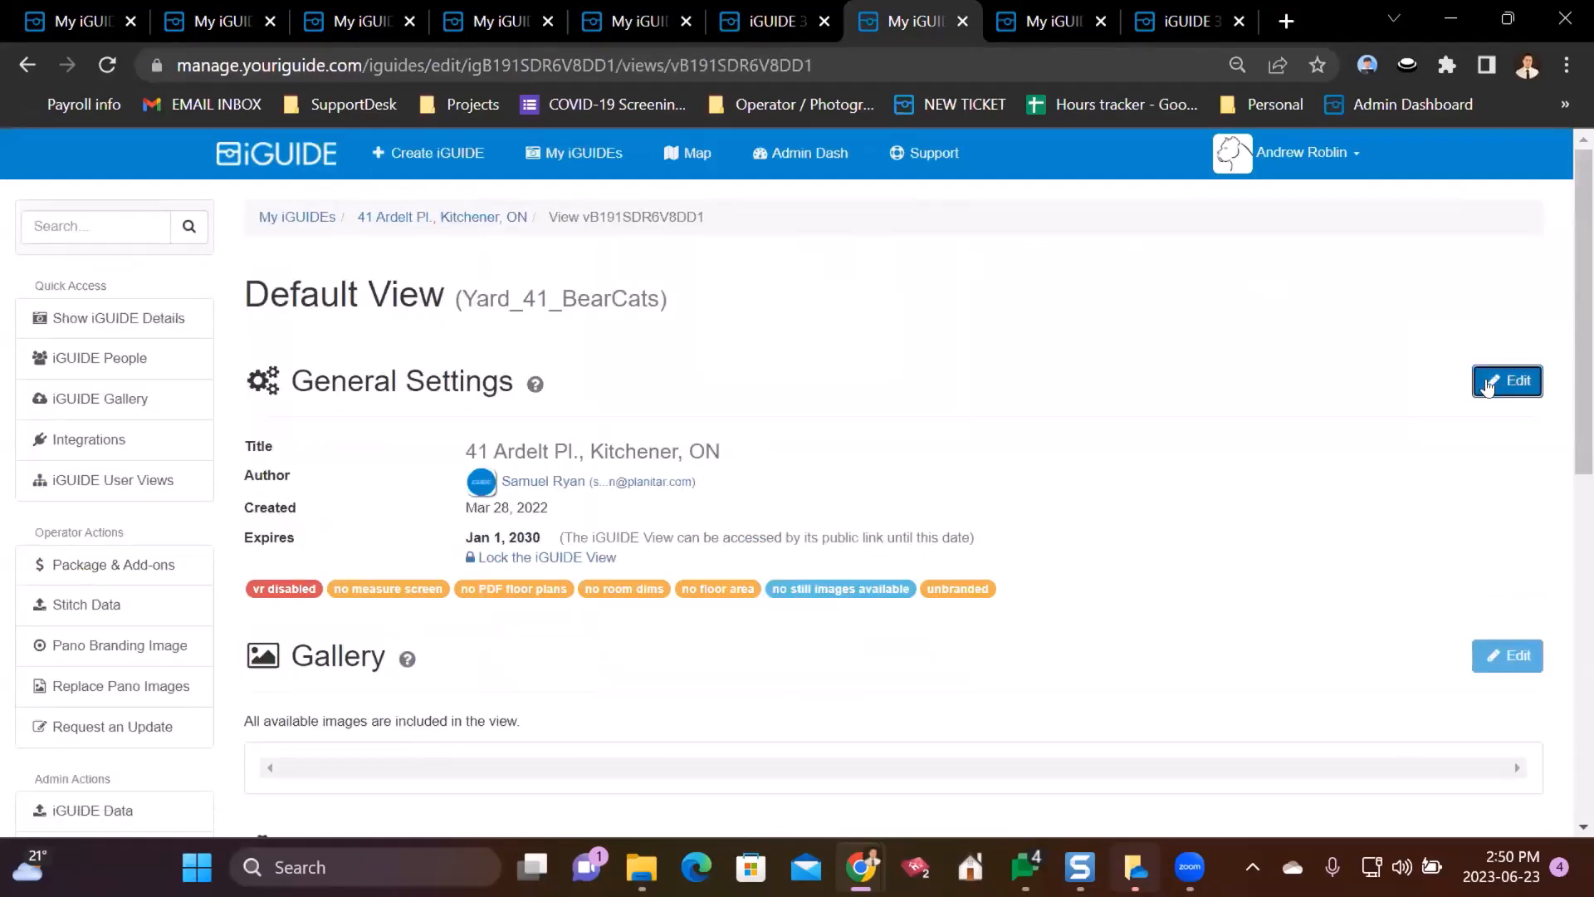
pyautogui.scroll(-9, 448, 437)
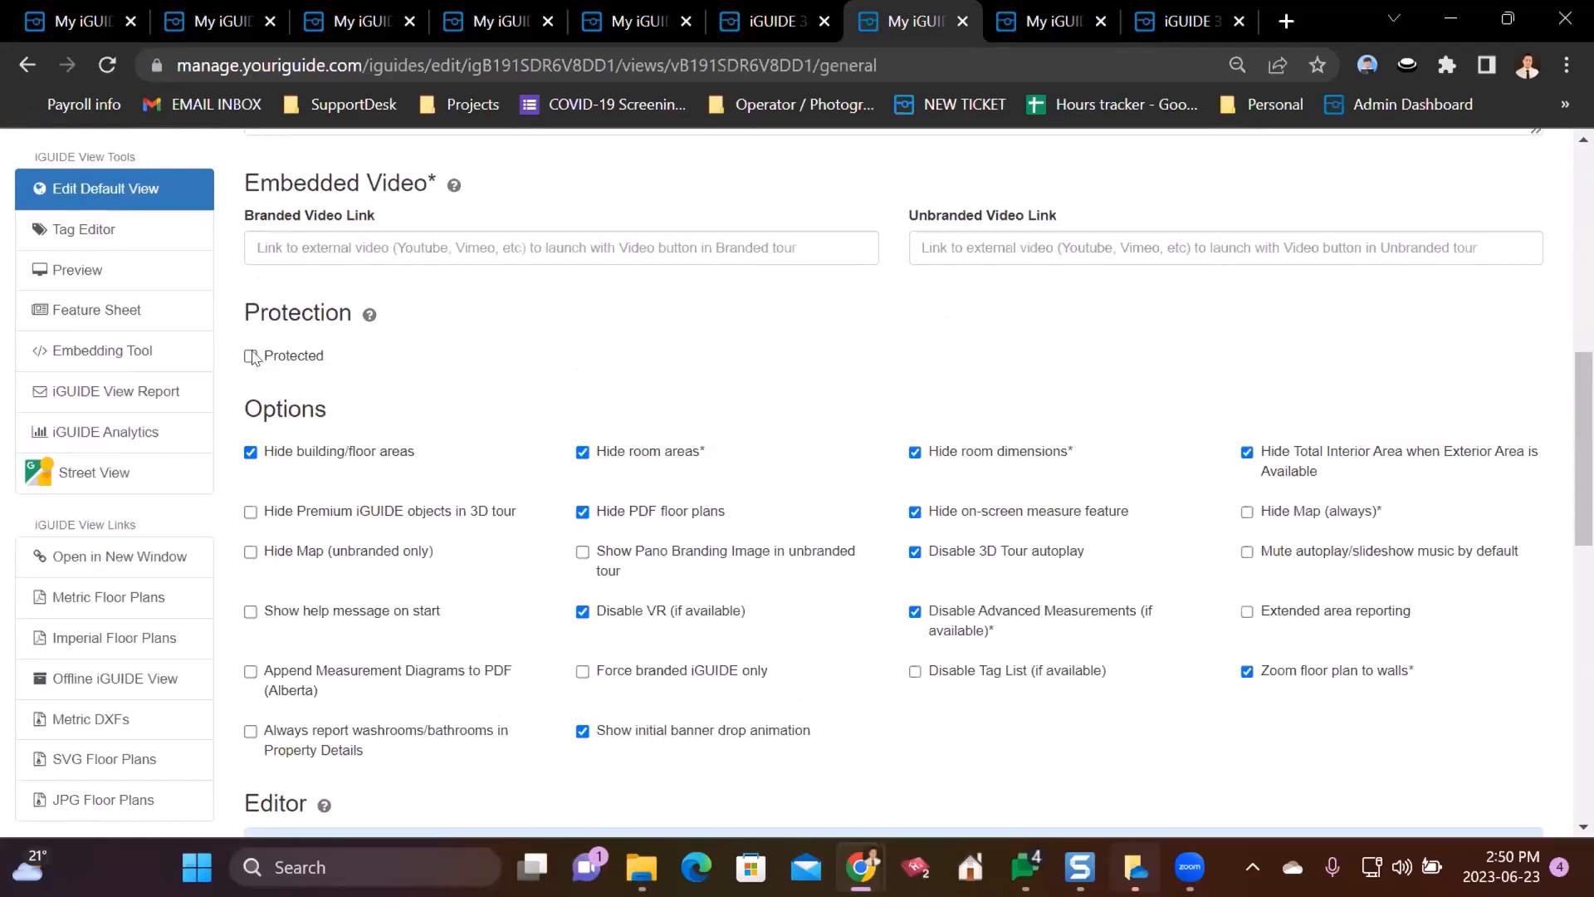
pyautogui.click(251, 357)
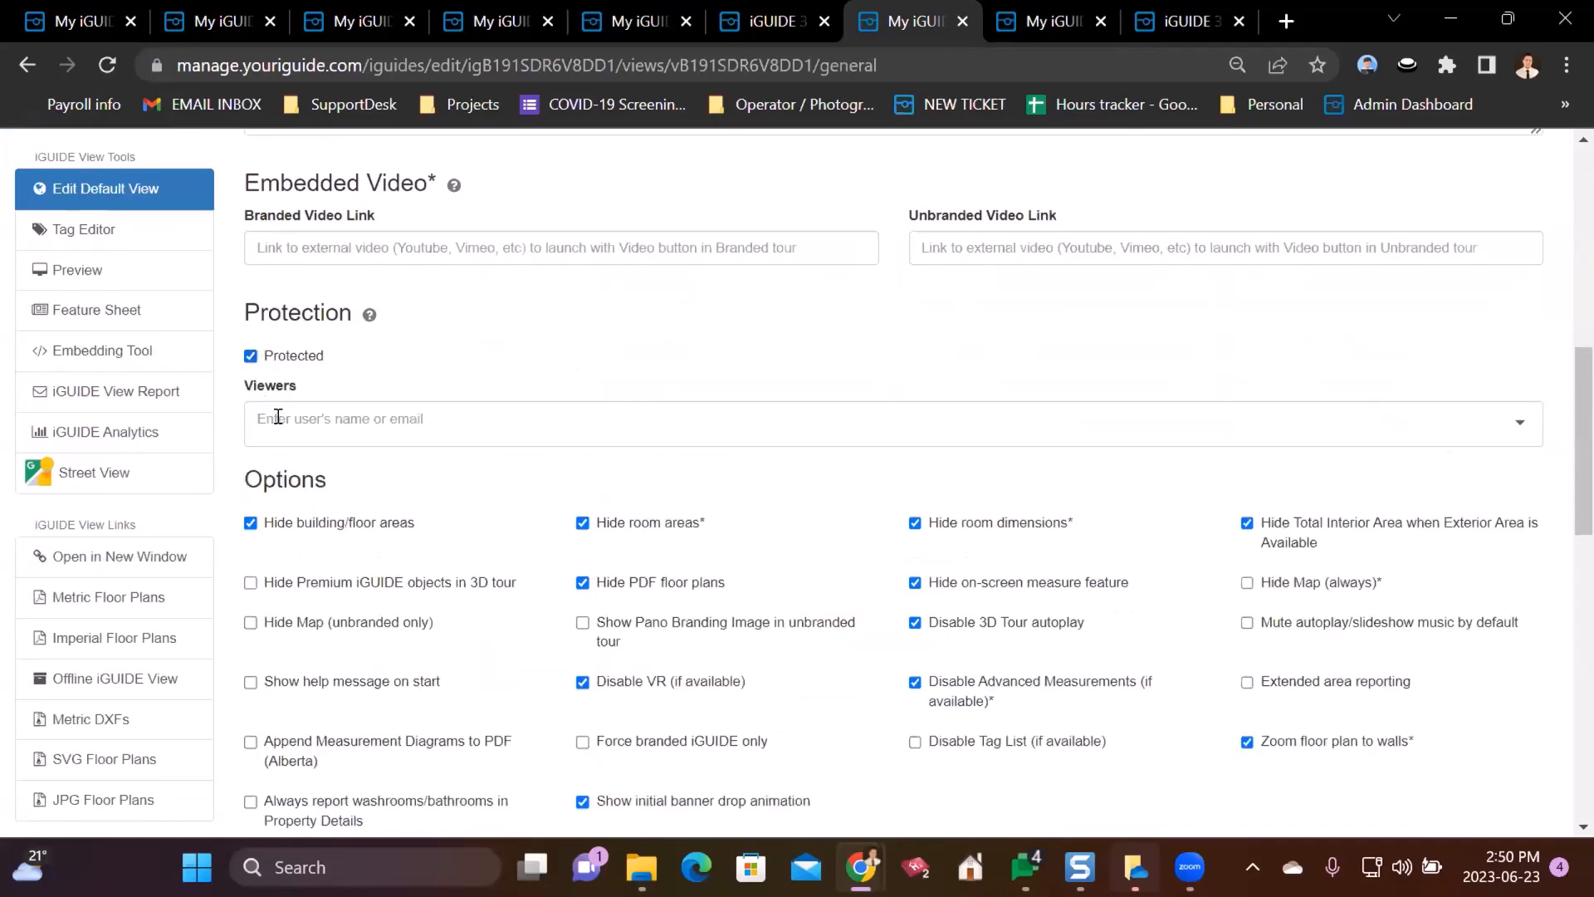
pyautogui.click(421, 440)
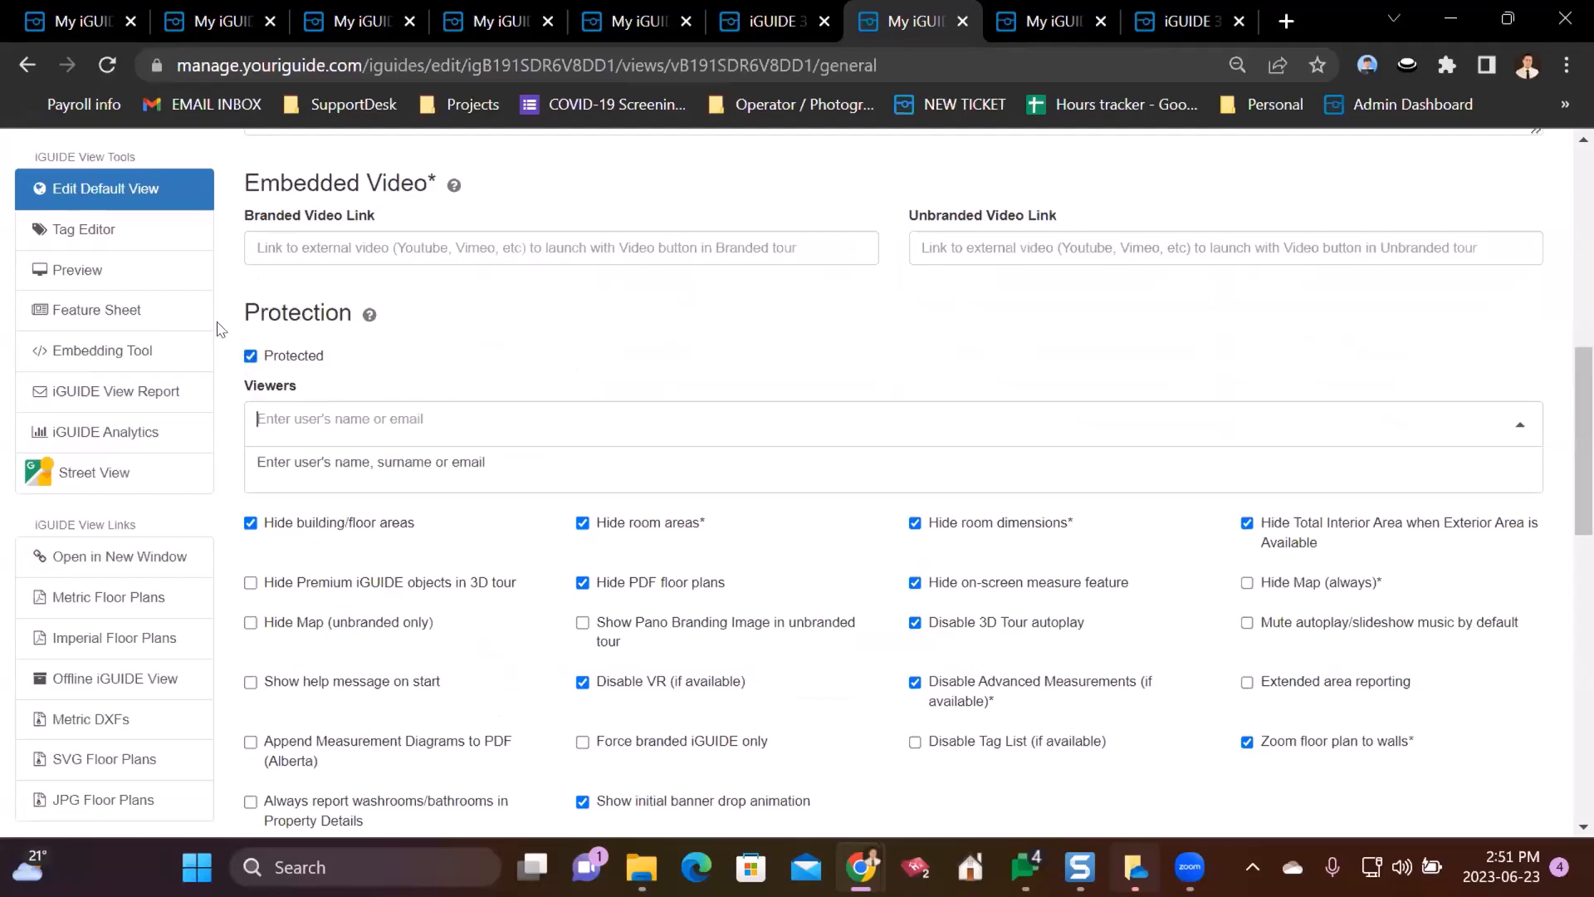
pyautogui.scroll(-10, 221, 329)
pyautogui.scroll(-3, 178, 374)
pyautogui.scroll(15, 155, 371)
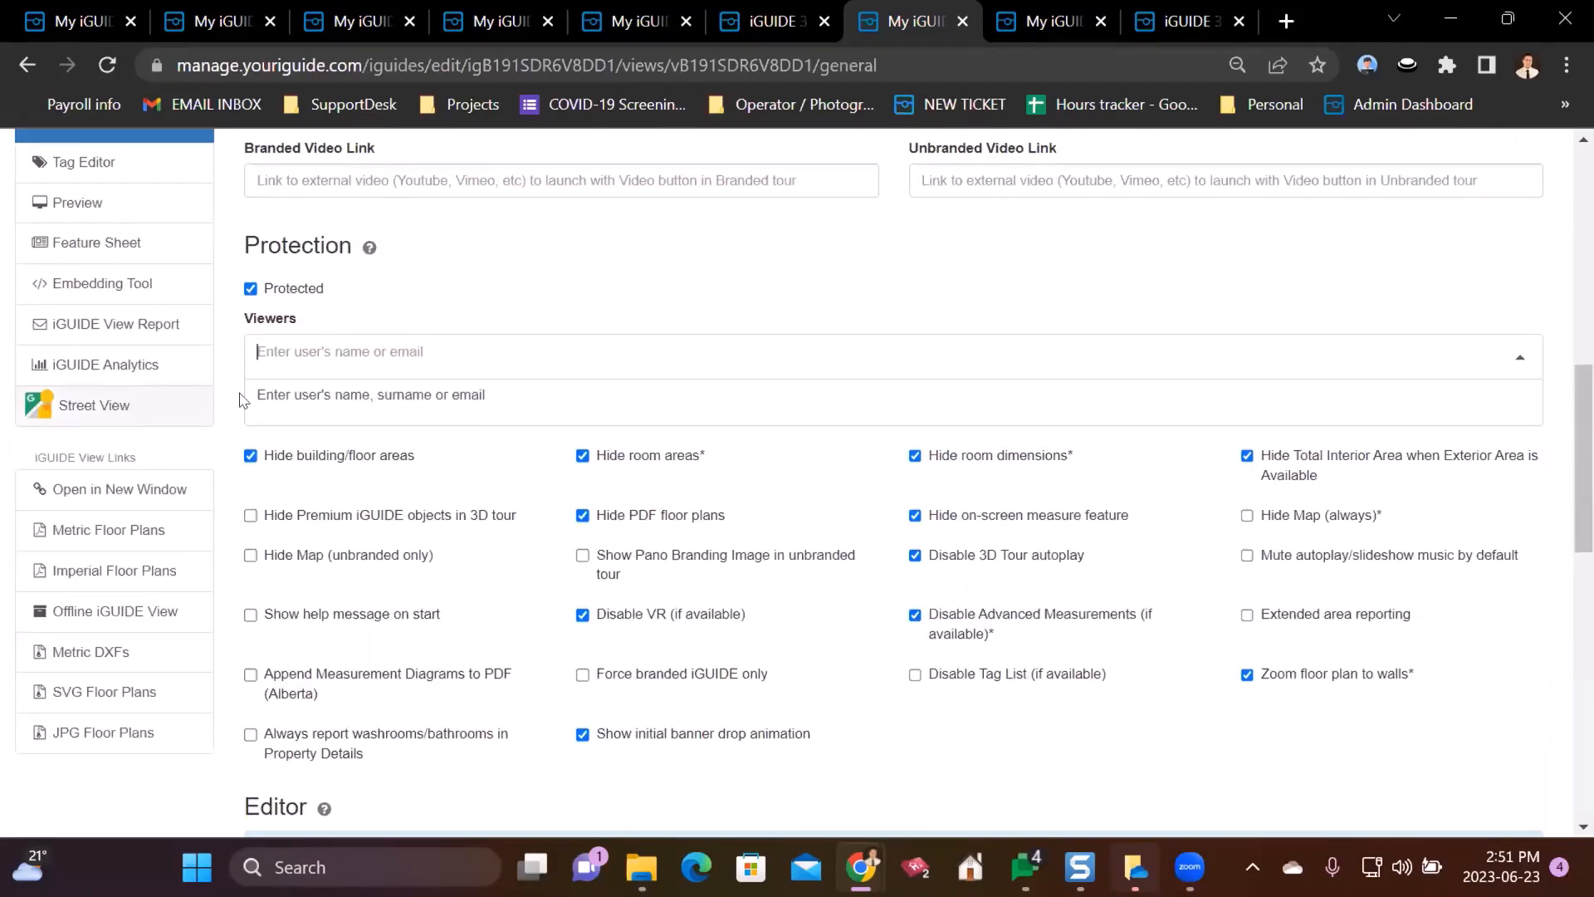
# - Go to the details page's user views and cancel locking Yard_41_BearCats
pyautogui.click(409, 217)
pyautogui.click(103, 480)
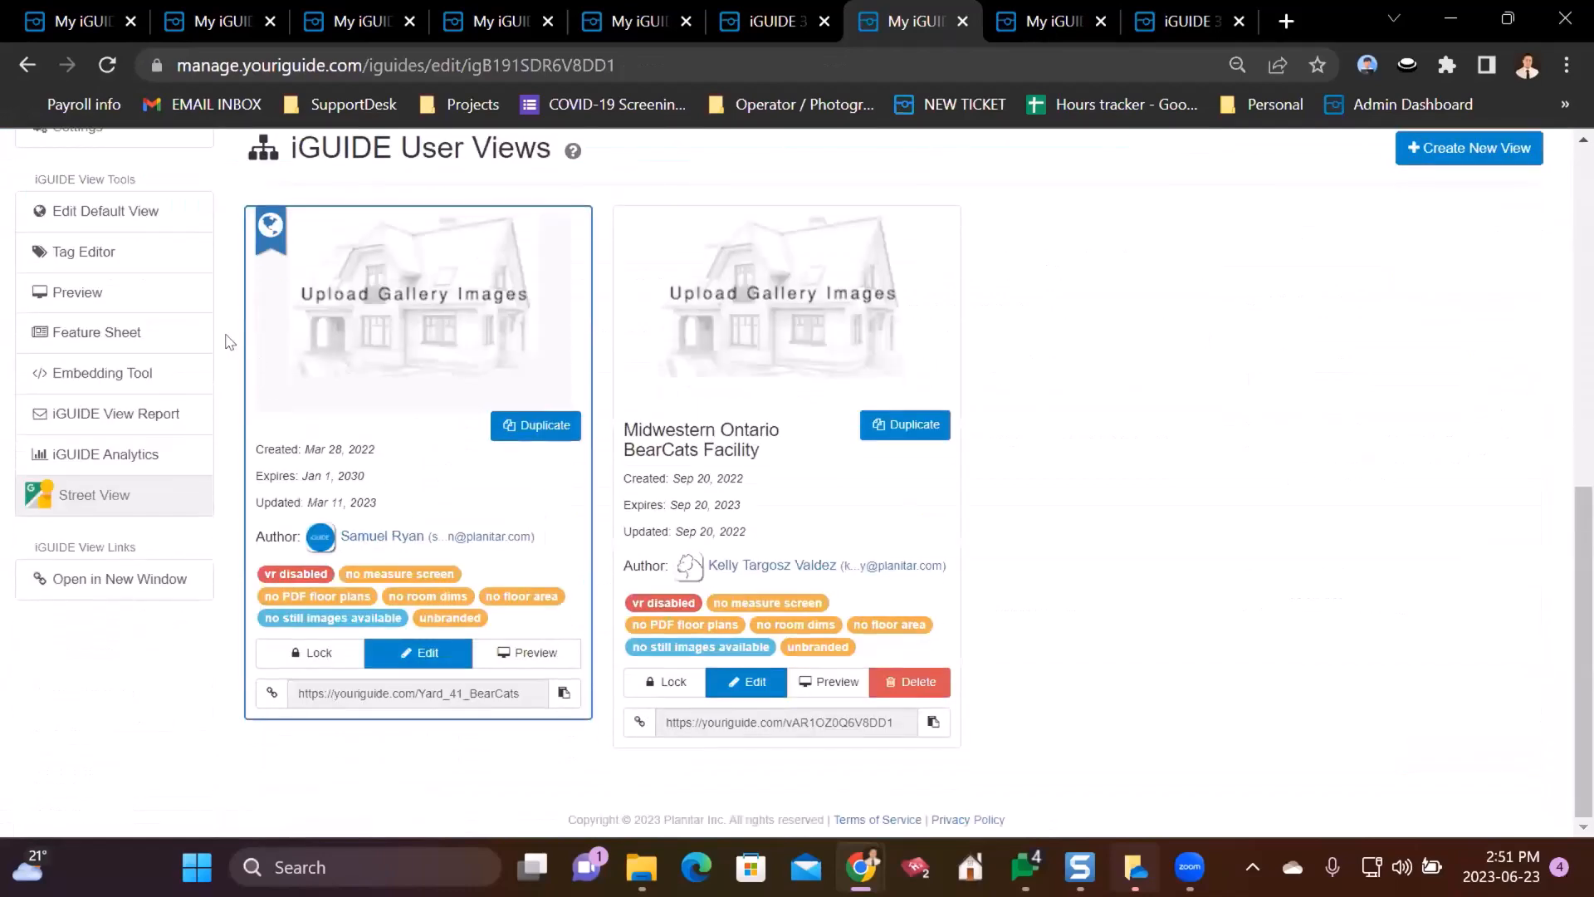
pyautogui.click(300, 652)
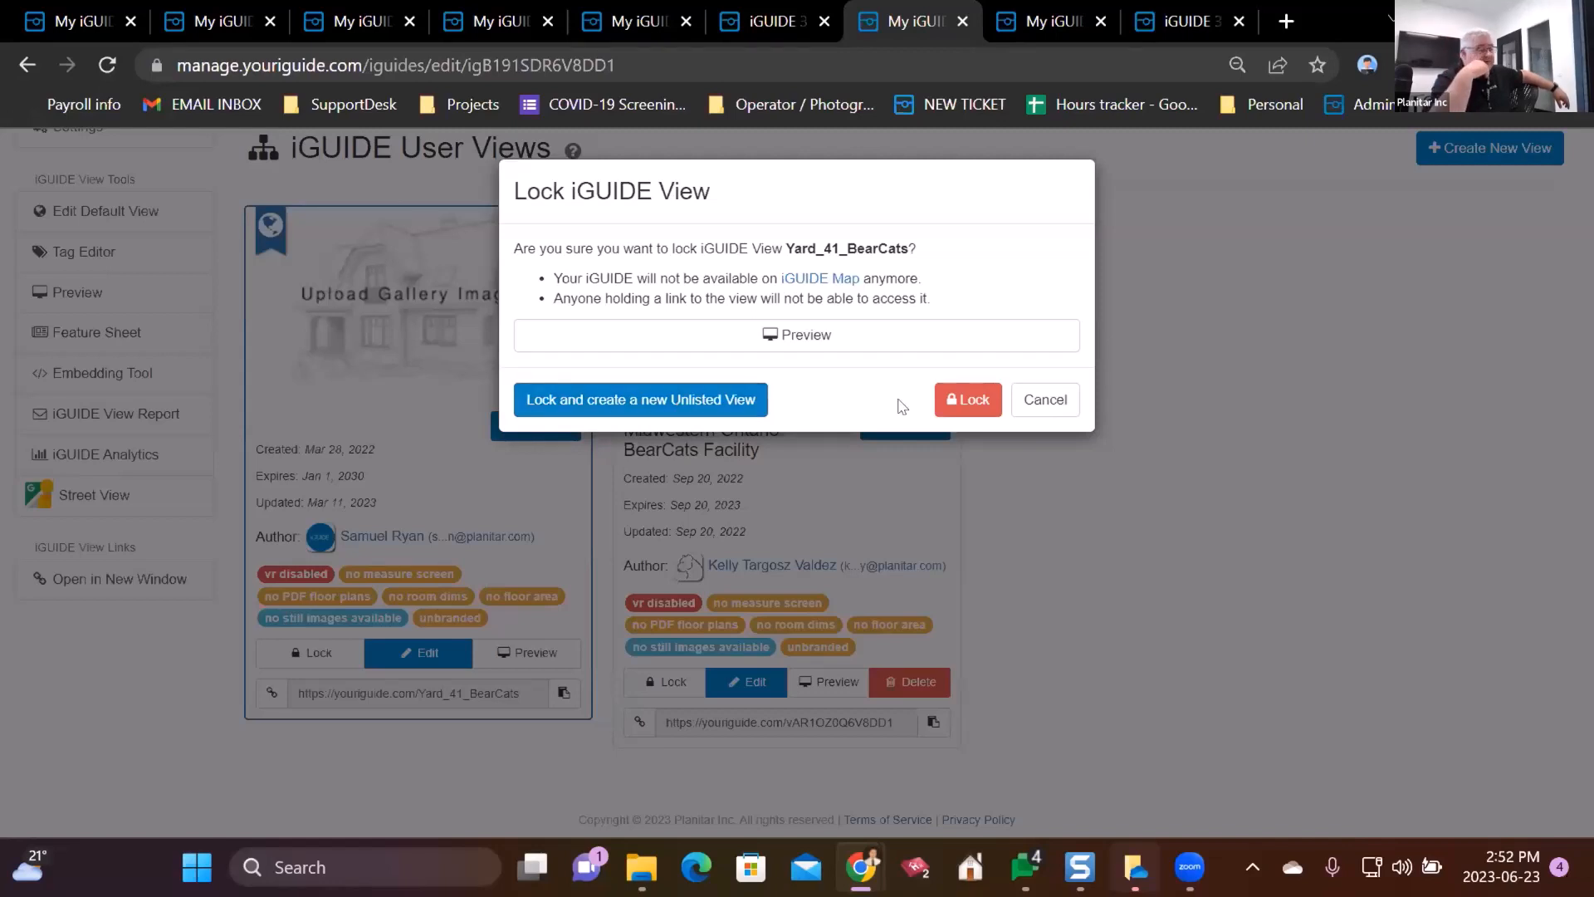
pyautogui.click(1048, 402)
# - Open the Default View's settings, then return and scroll to the two view cards
pyautogui.click(399, 655)
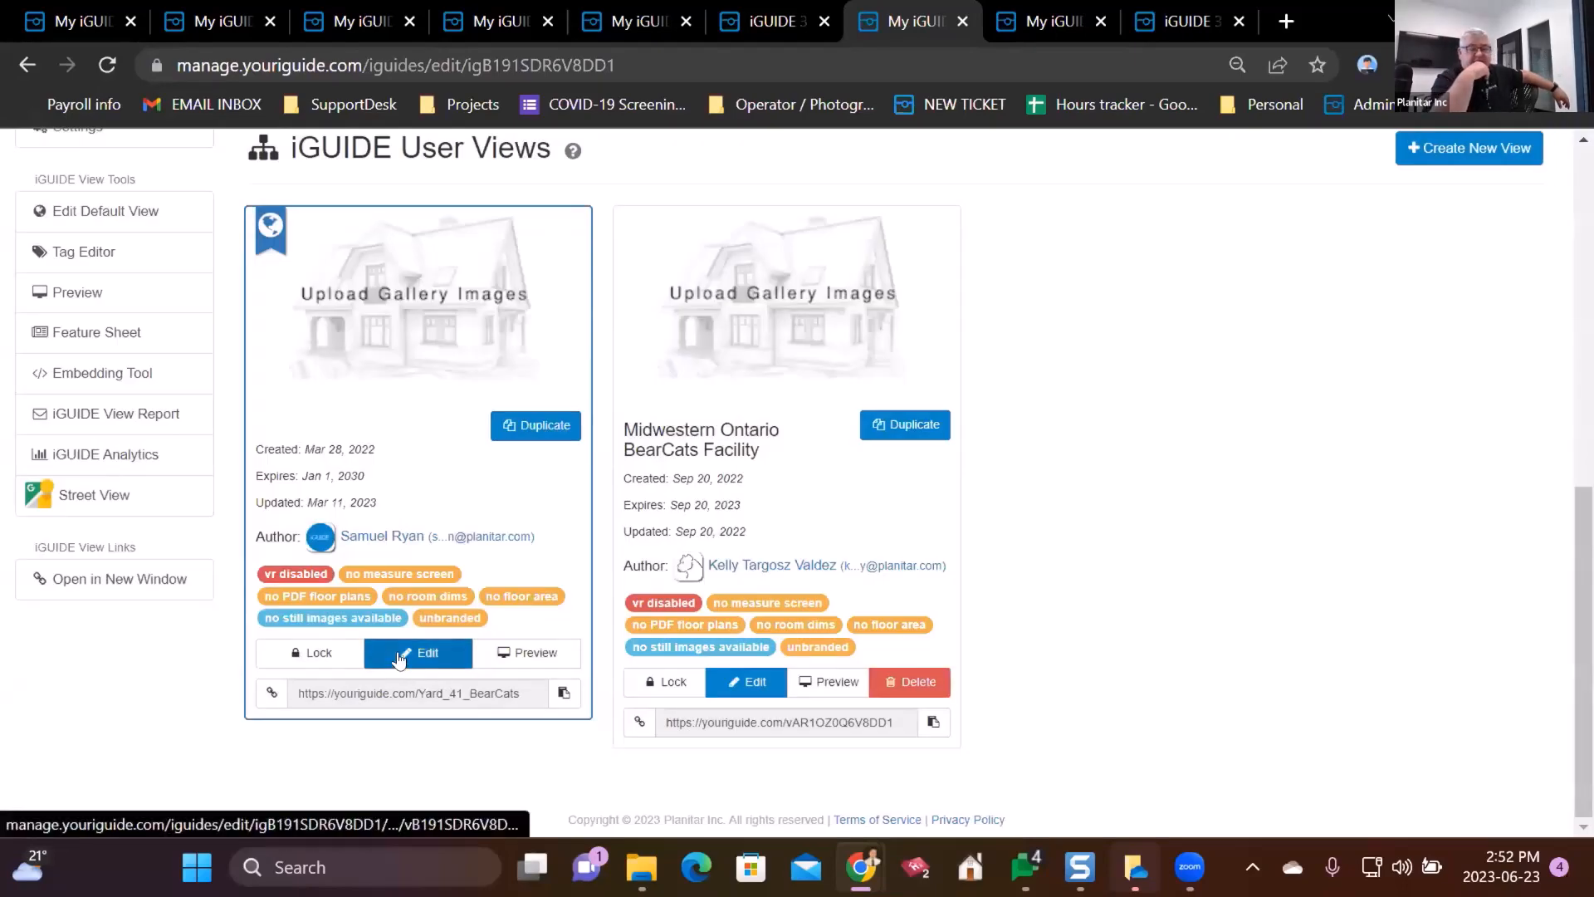
pyautogui.click(421, 219)
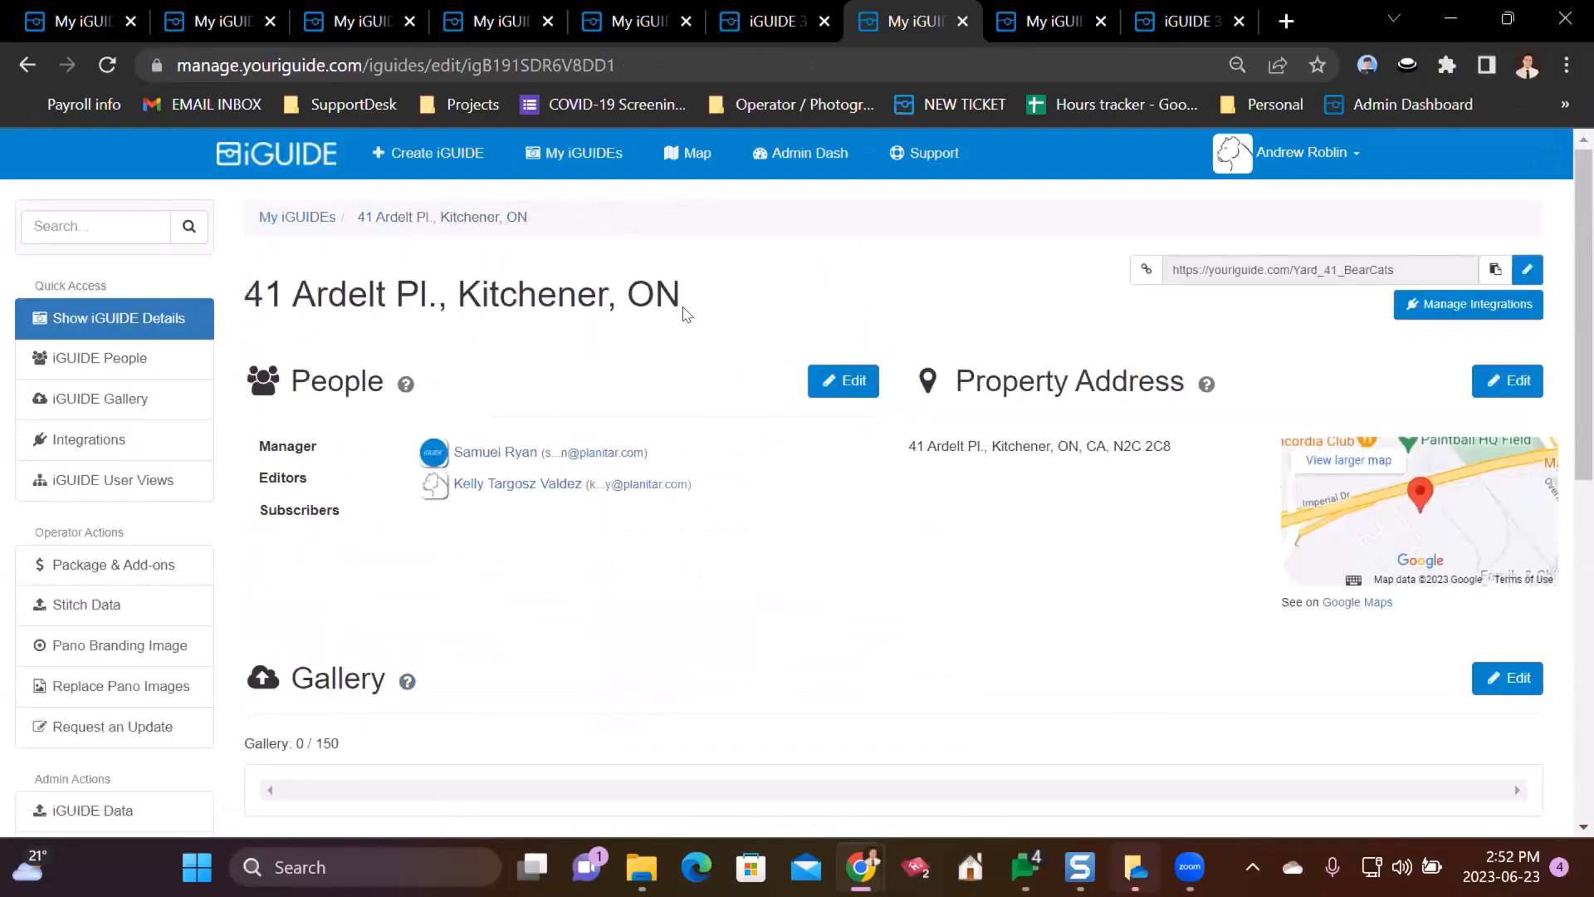
pyautogui.scroll(-3, 686, 308)
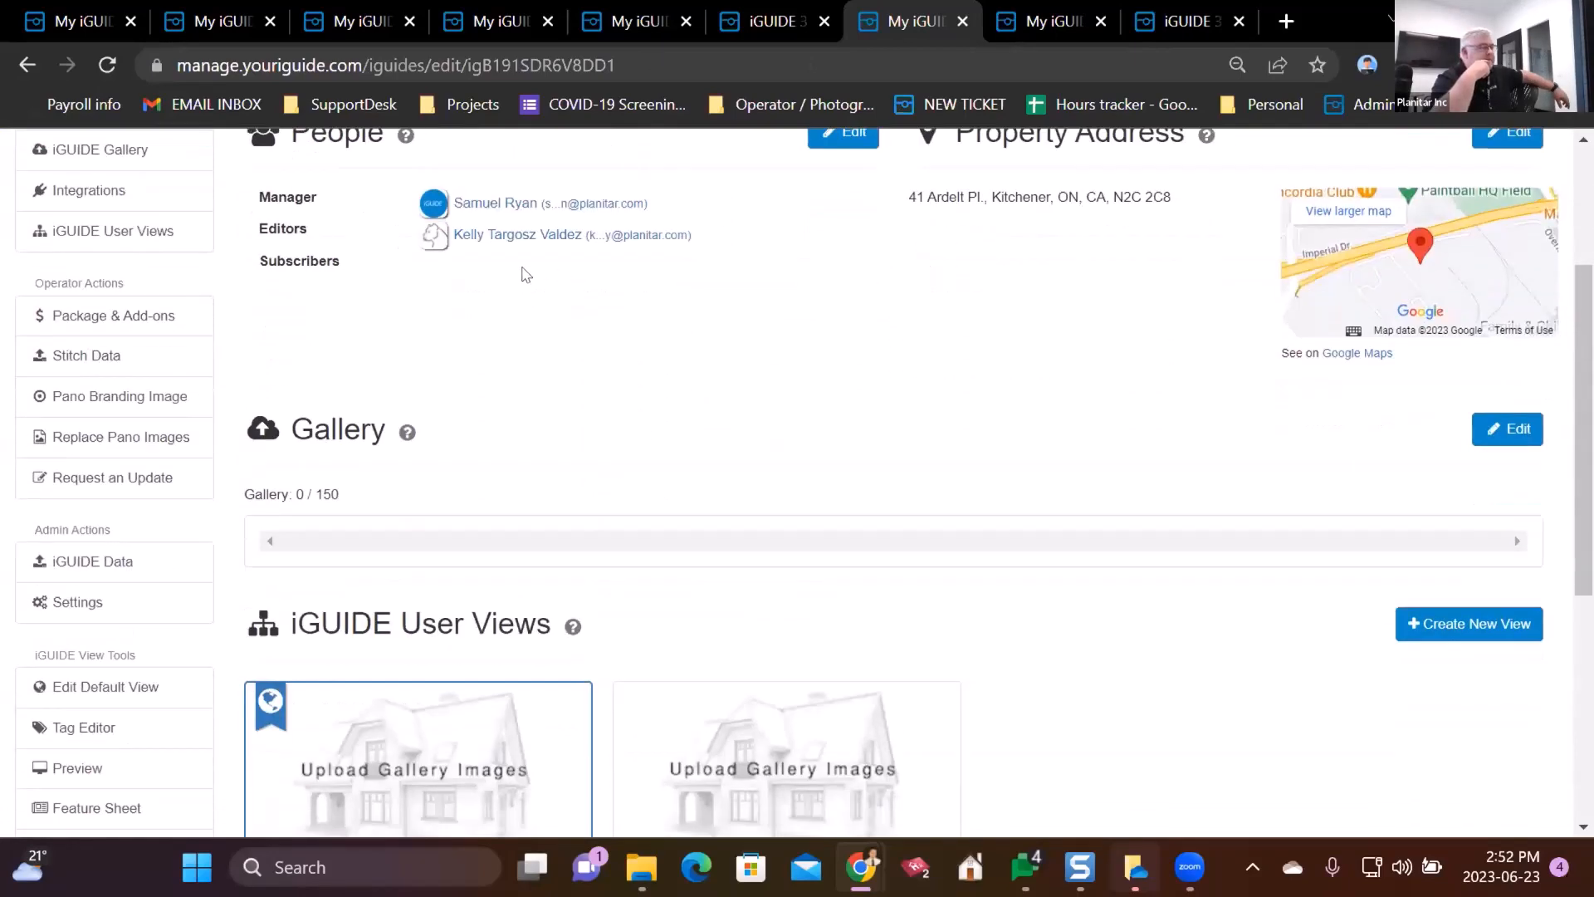
pyautogui.scroll(-1, 225, 347)
pyautogui.scroll(-5, 225, 347)
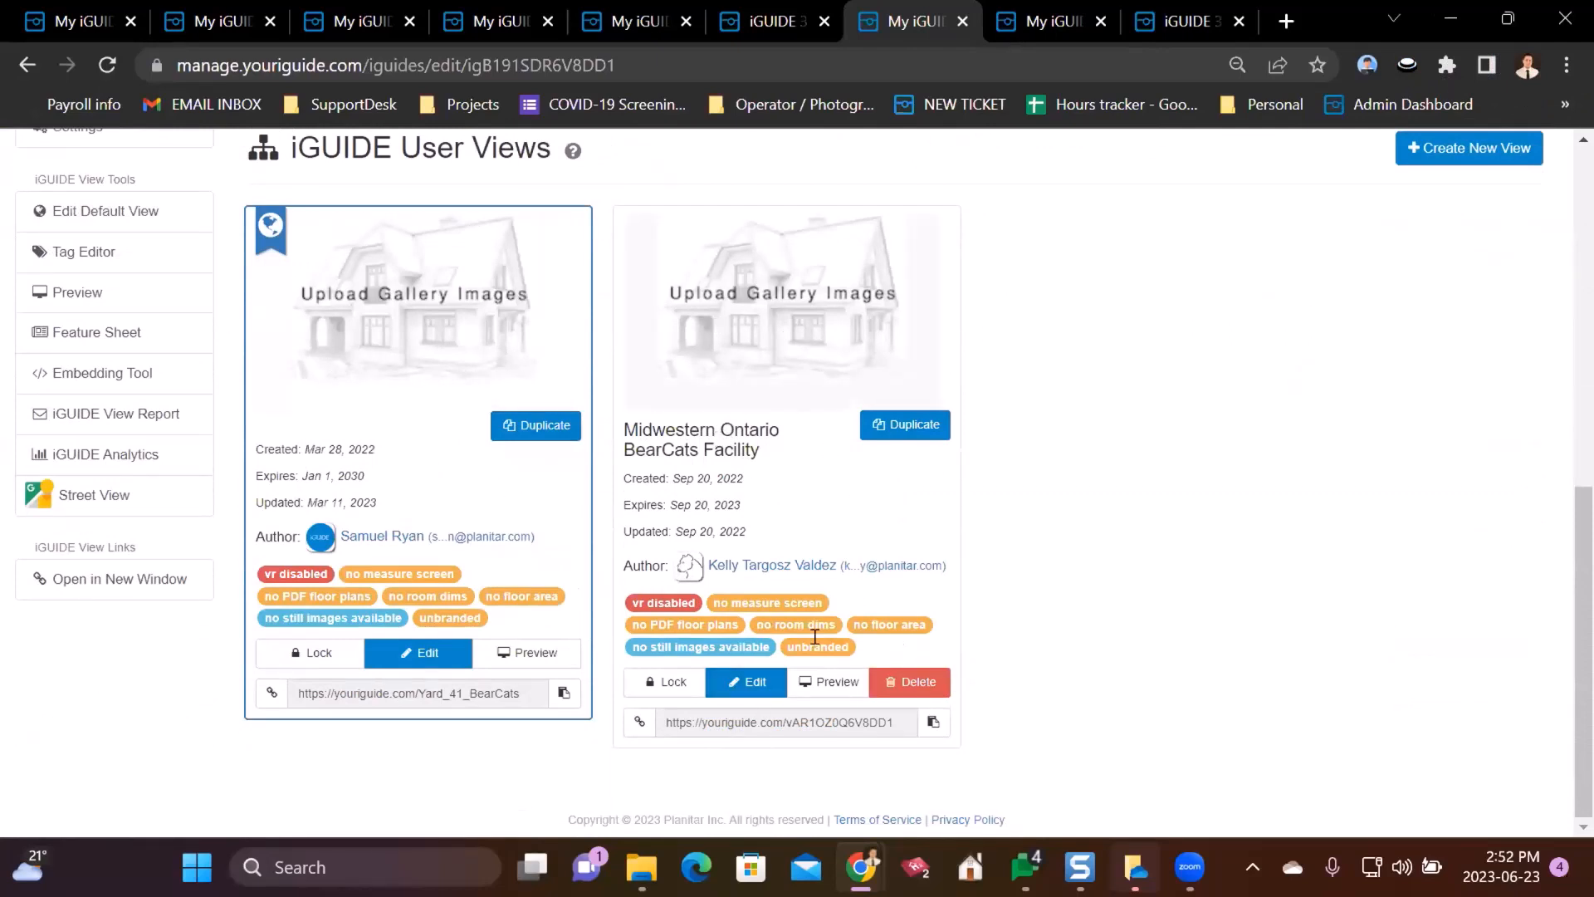
# - Set the Midwestern Ontario BearCats Facility view to expire September 27 (2023/09/27) and save
pyautogui.click(744, 685)
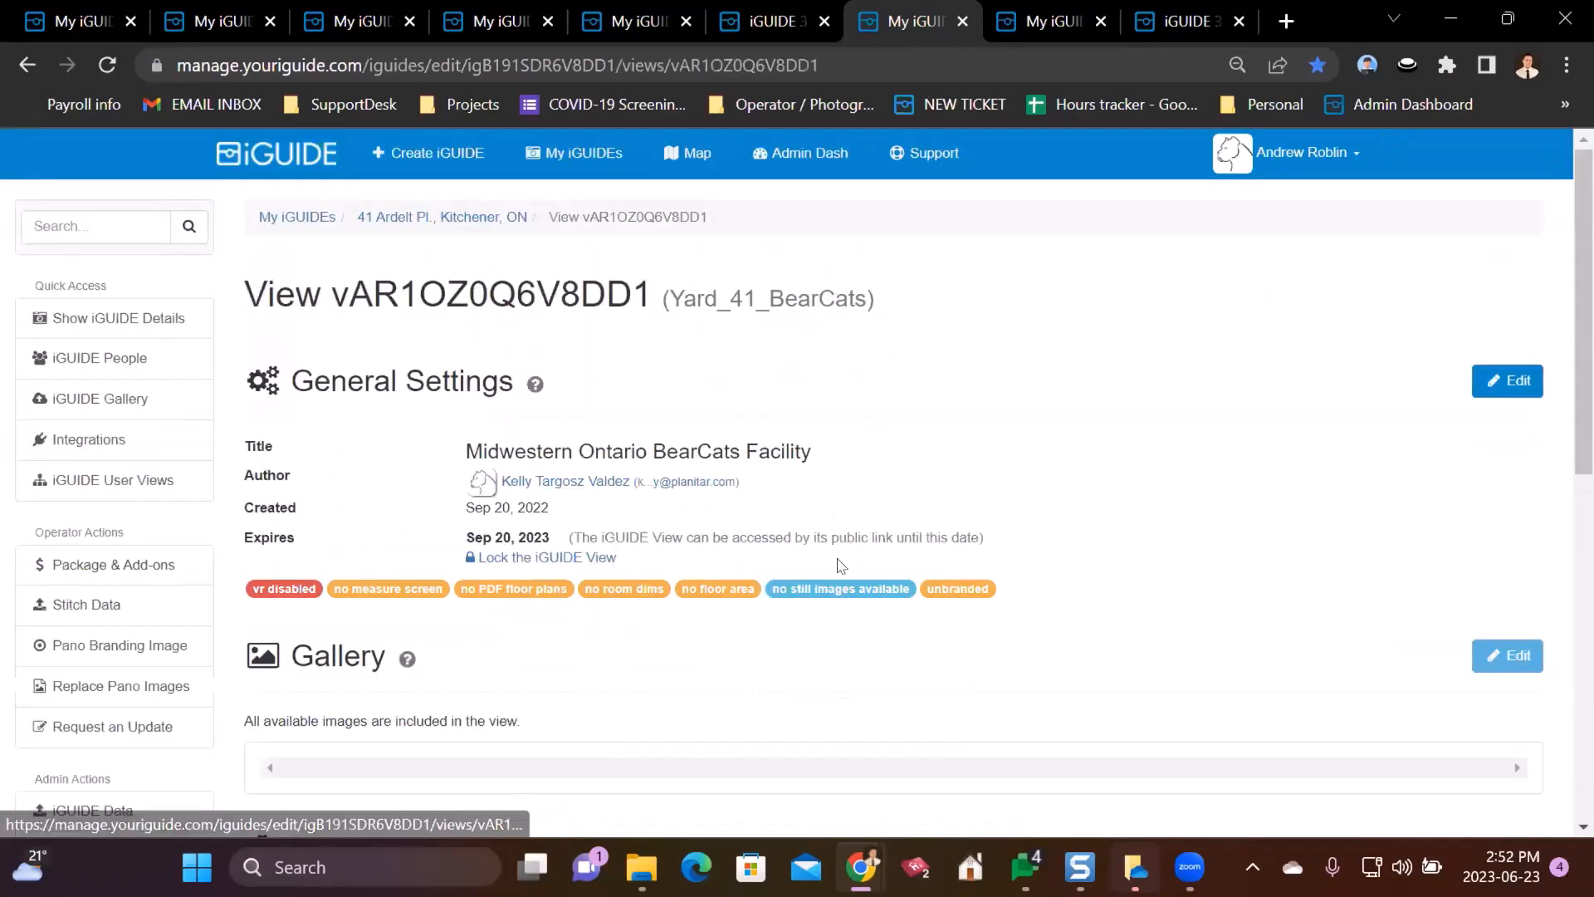
pyautogui.click(1480, 378)
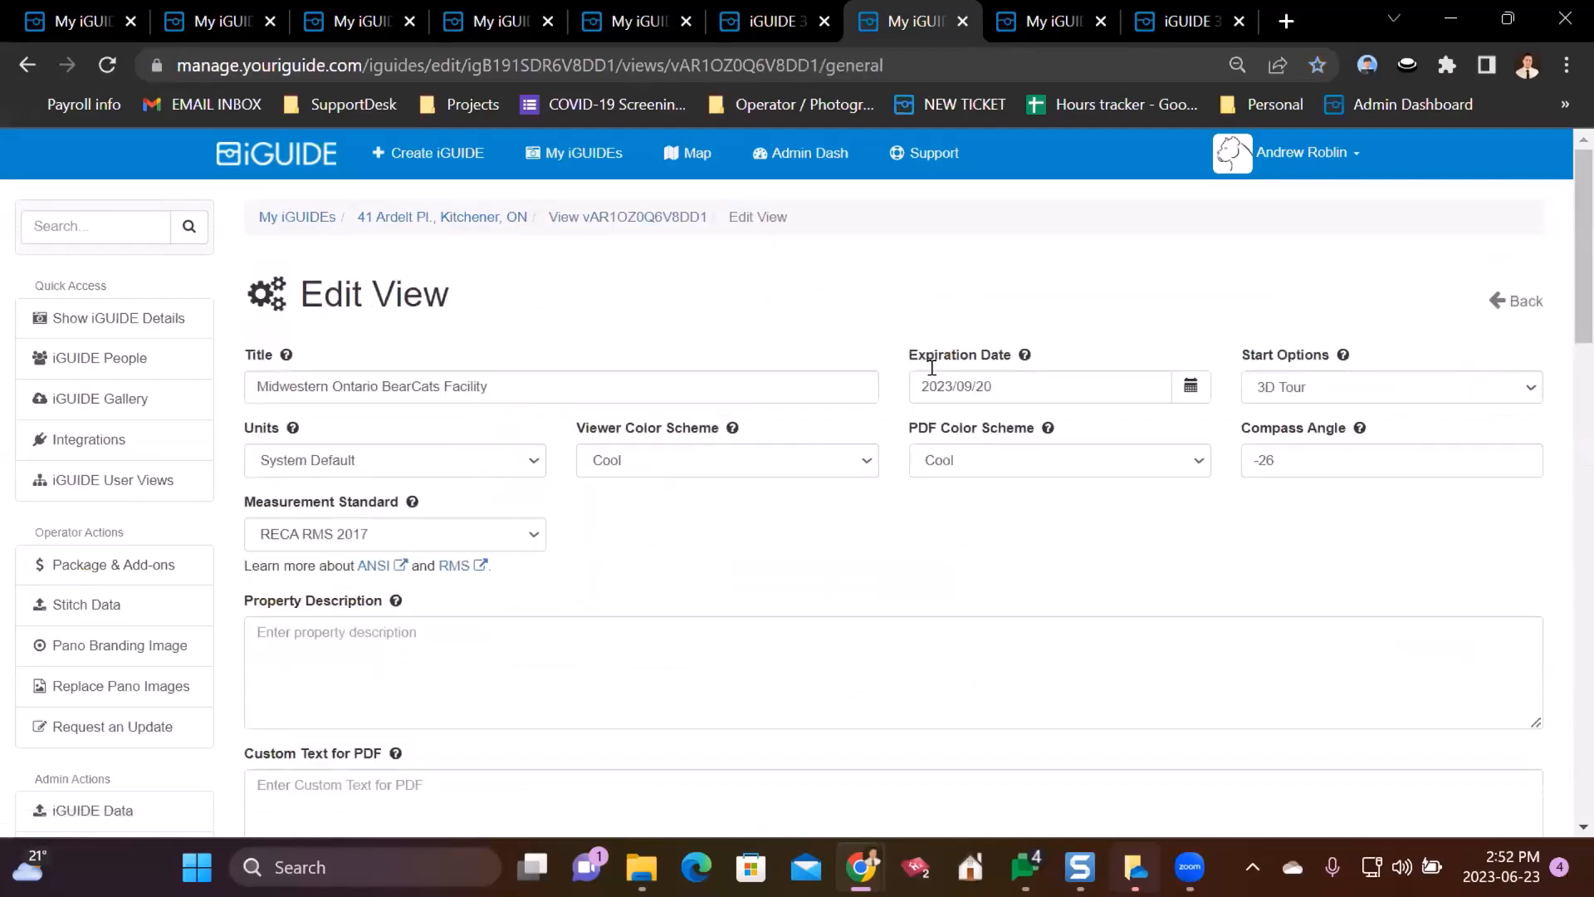
pyautogui.click(1106, 389)
pyautogui.click(1190, 387)
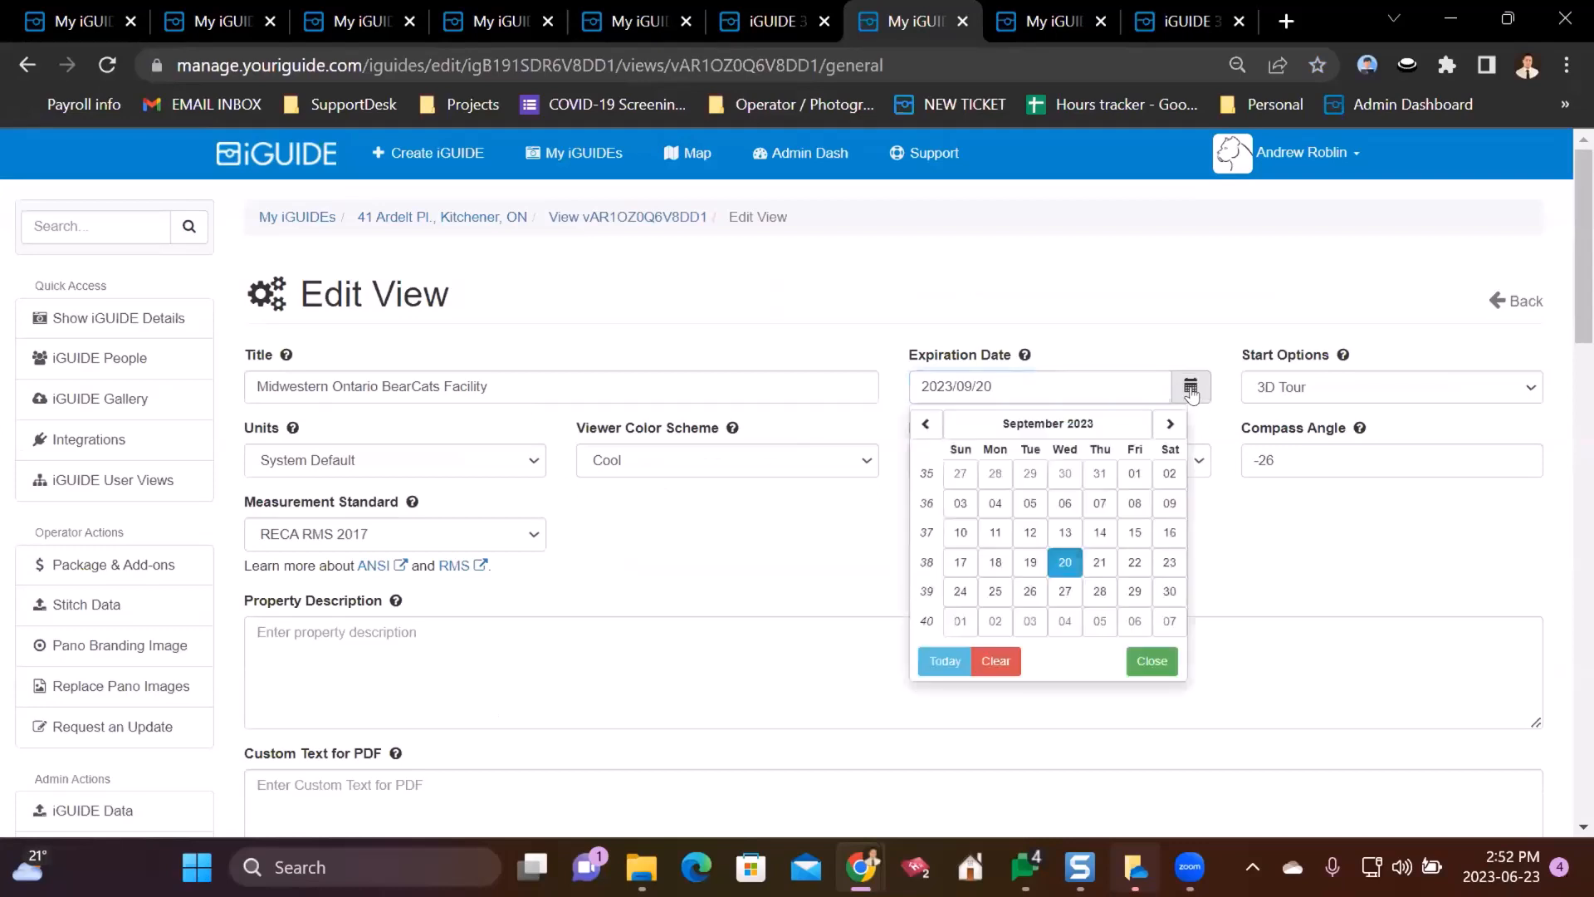
pyautogui.click(1063, 591)
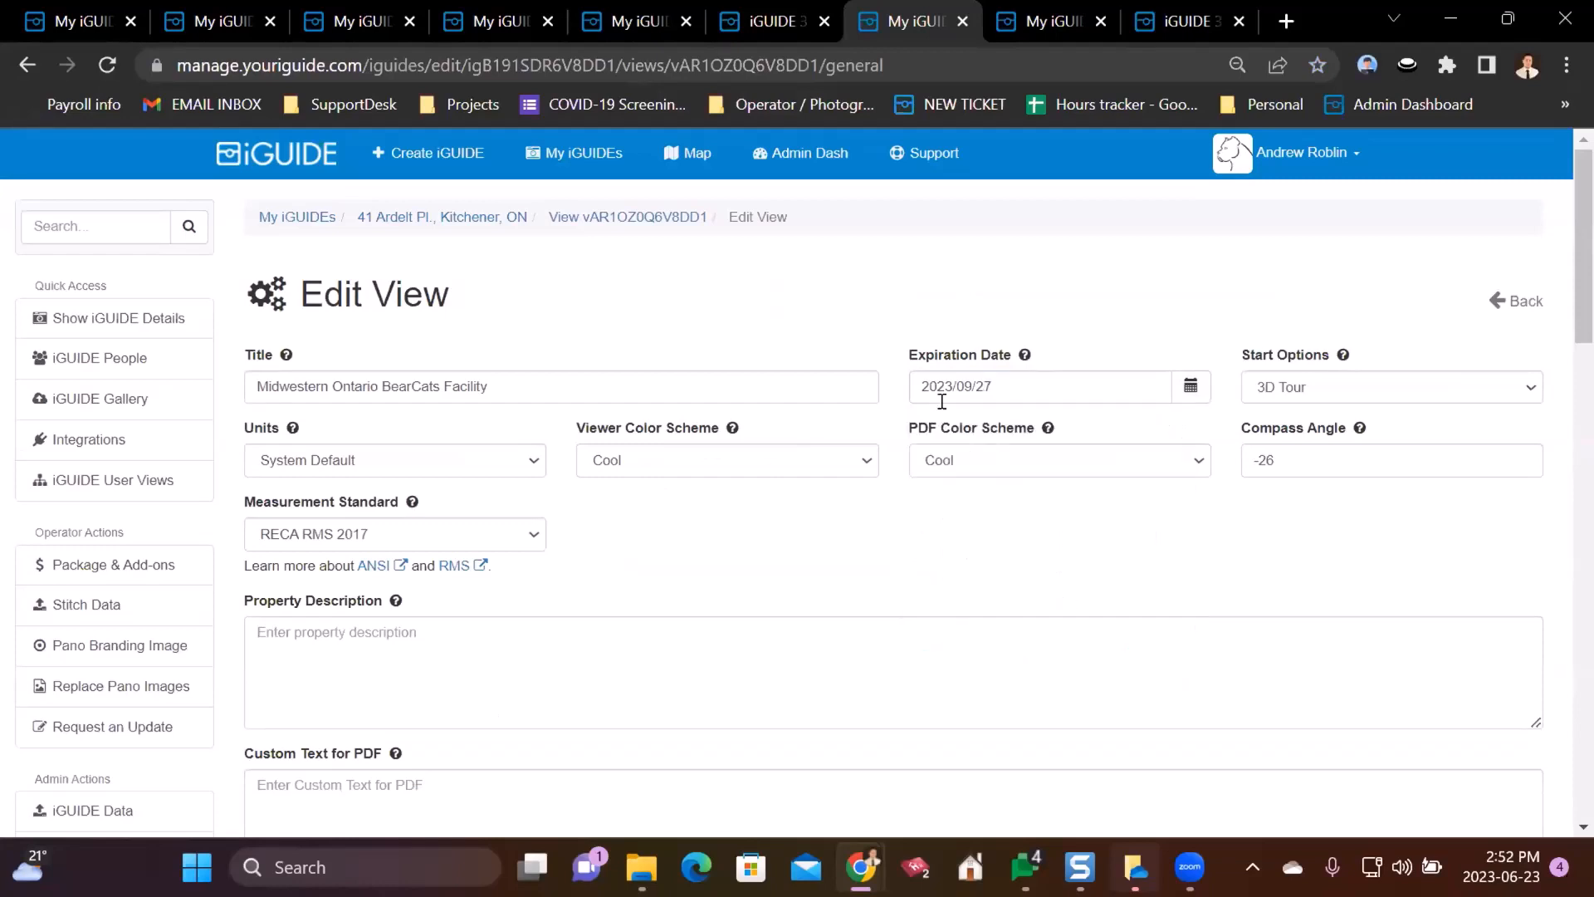
pyautogui.click(1186, 384)
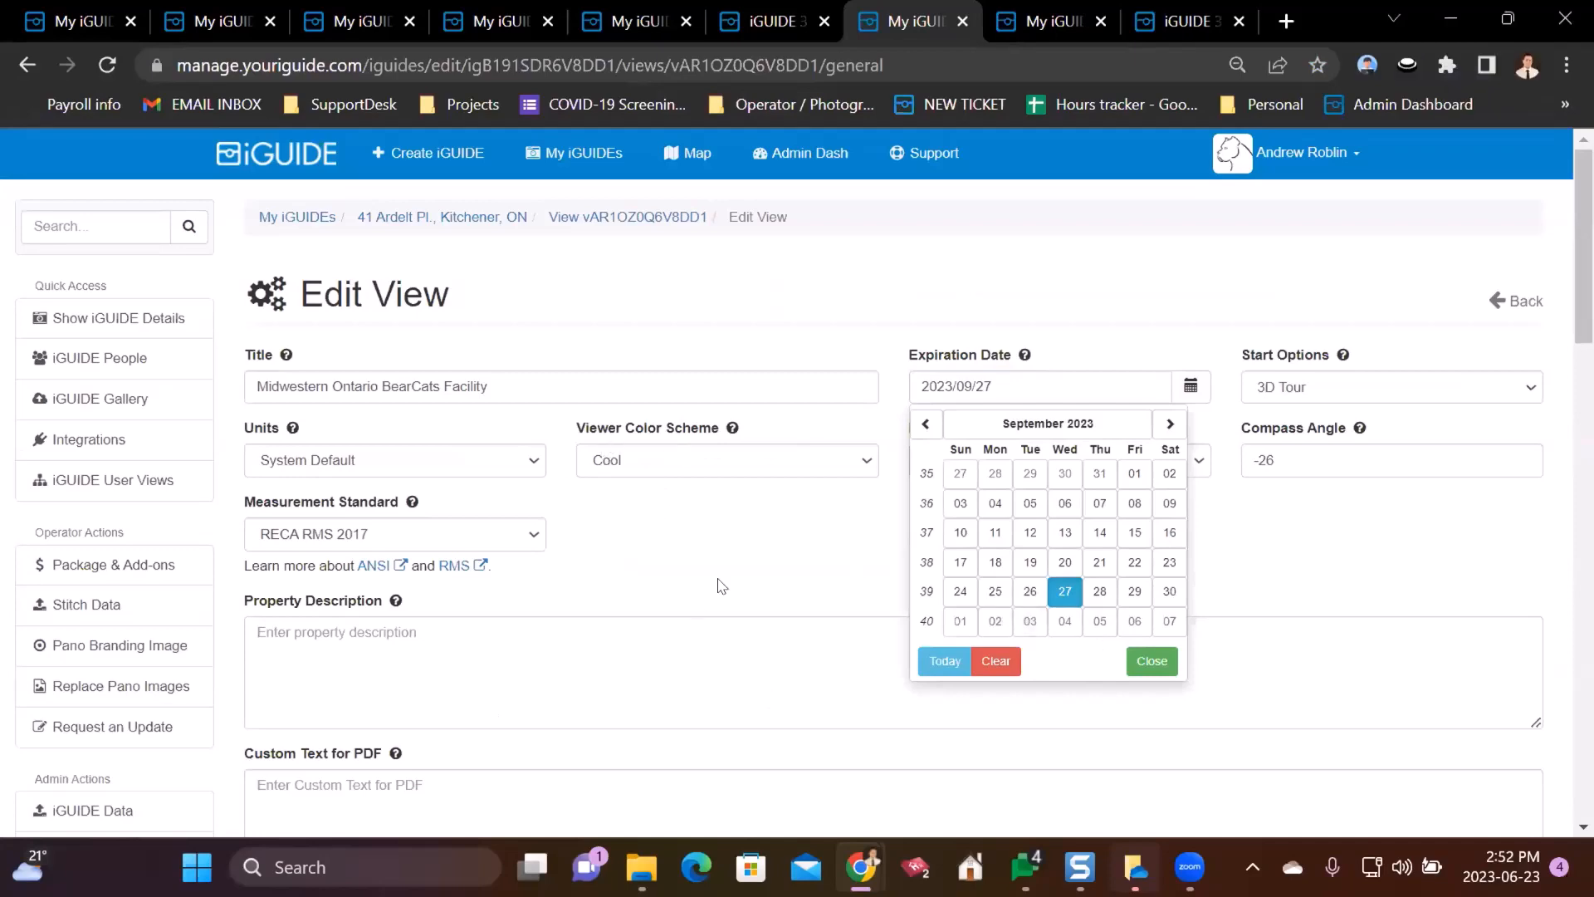
pyautogui.click(641, 527)
pyautogui.scroll(-15, 640, 526)
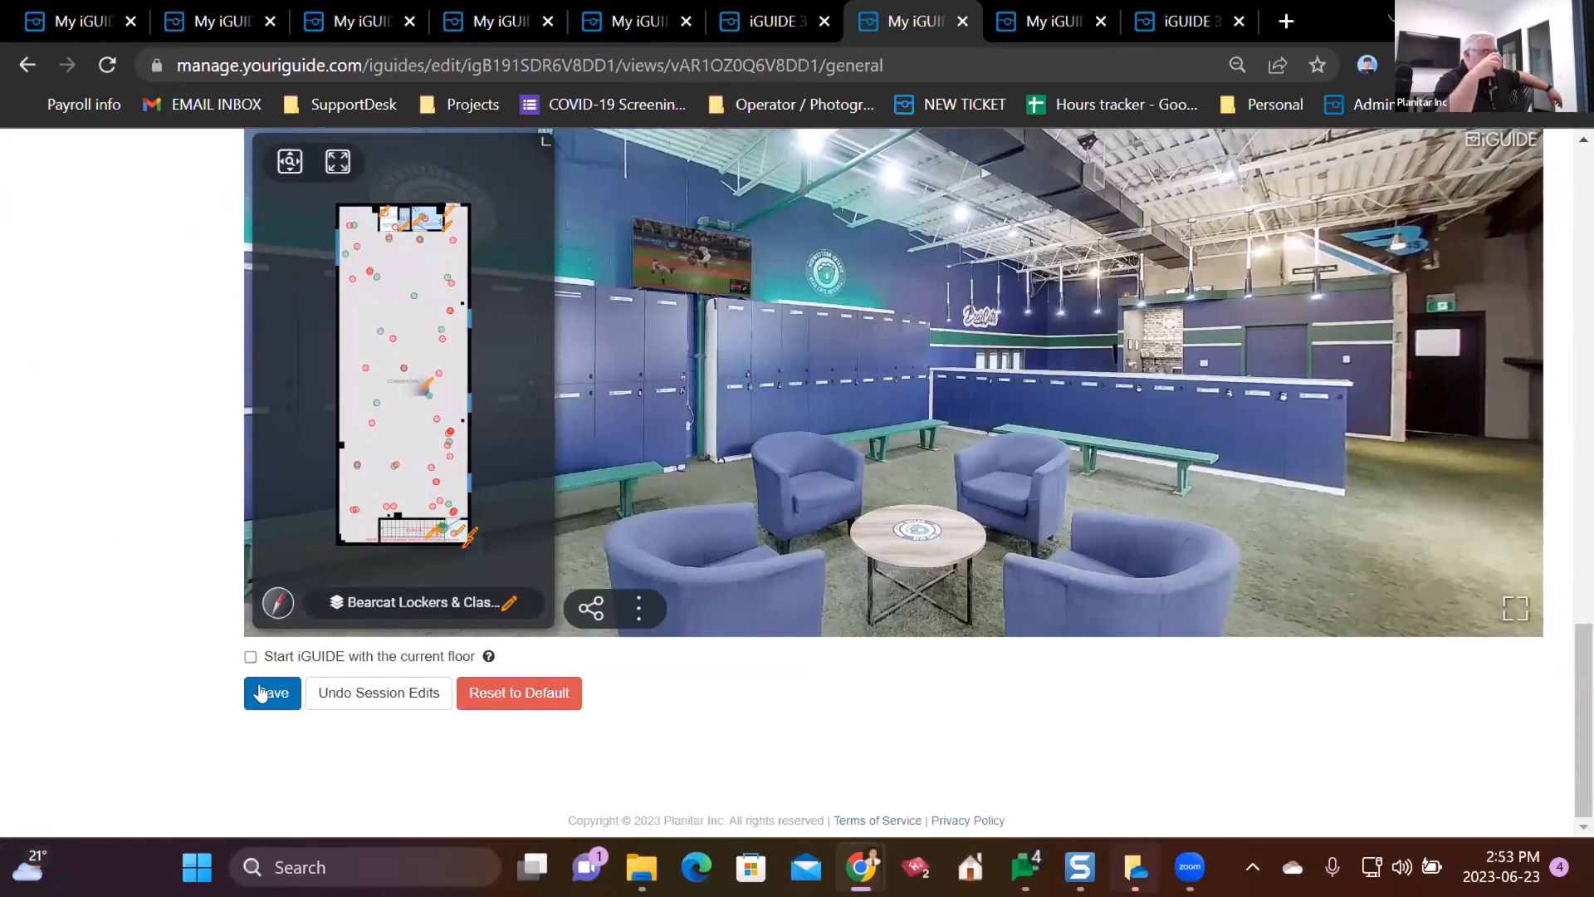
pyautogui.click(260, 693)
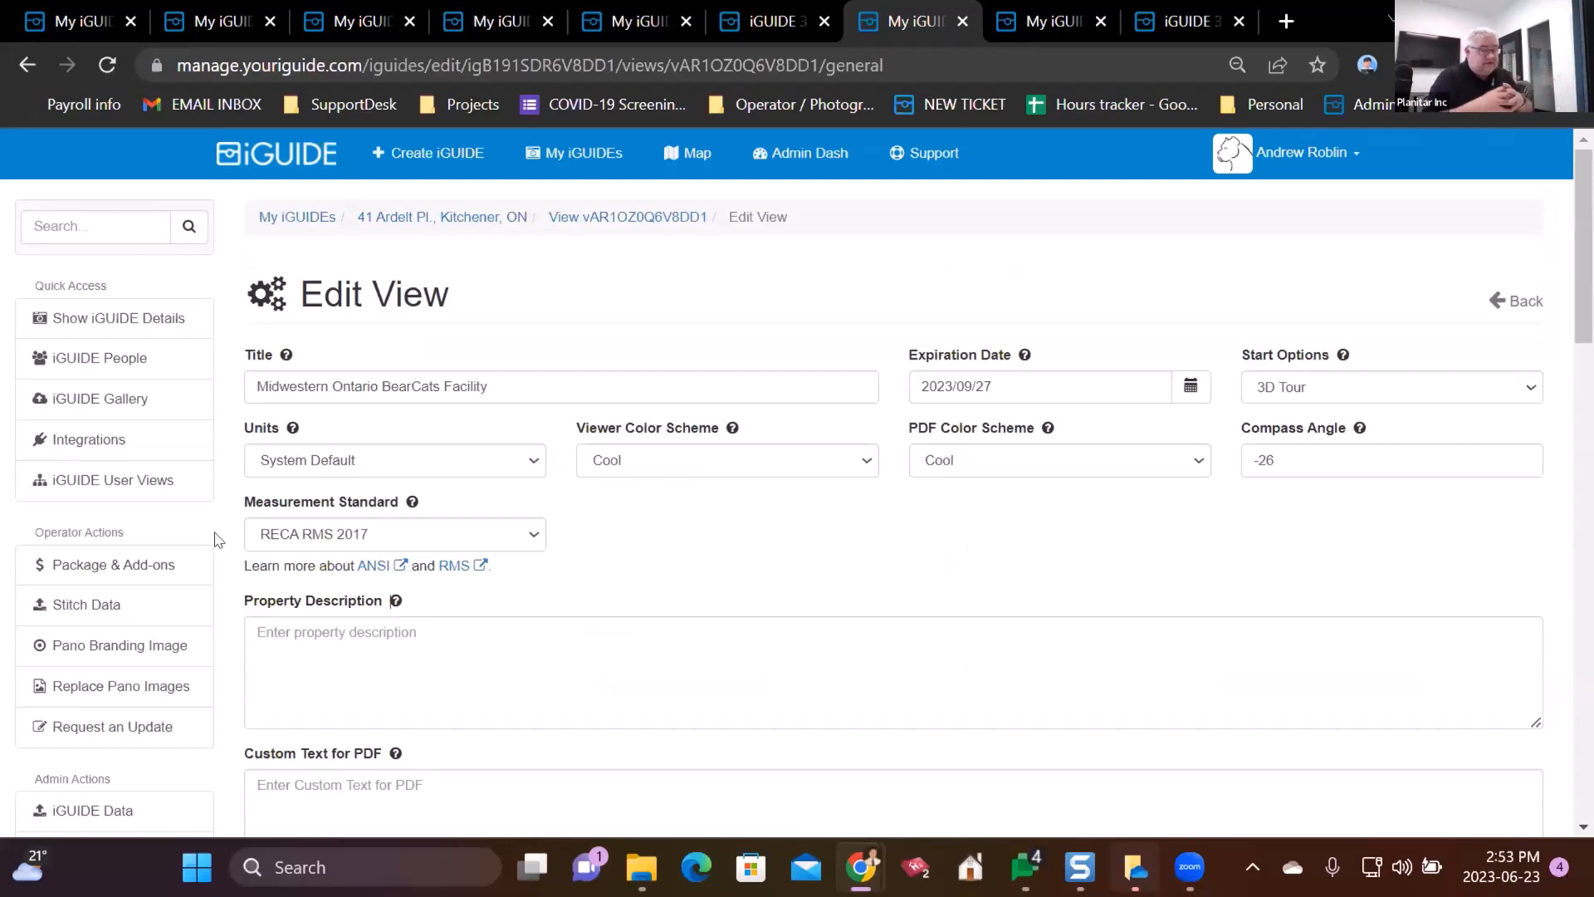
pyautogui.click(80, 370)
pyautogui.scroll(-3, 249, 464)
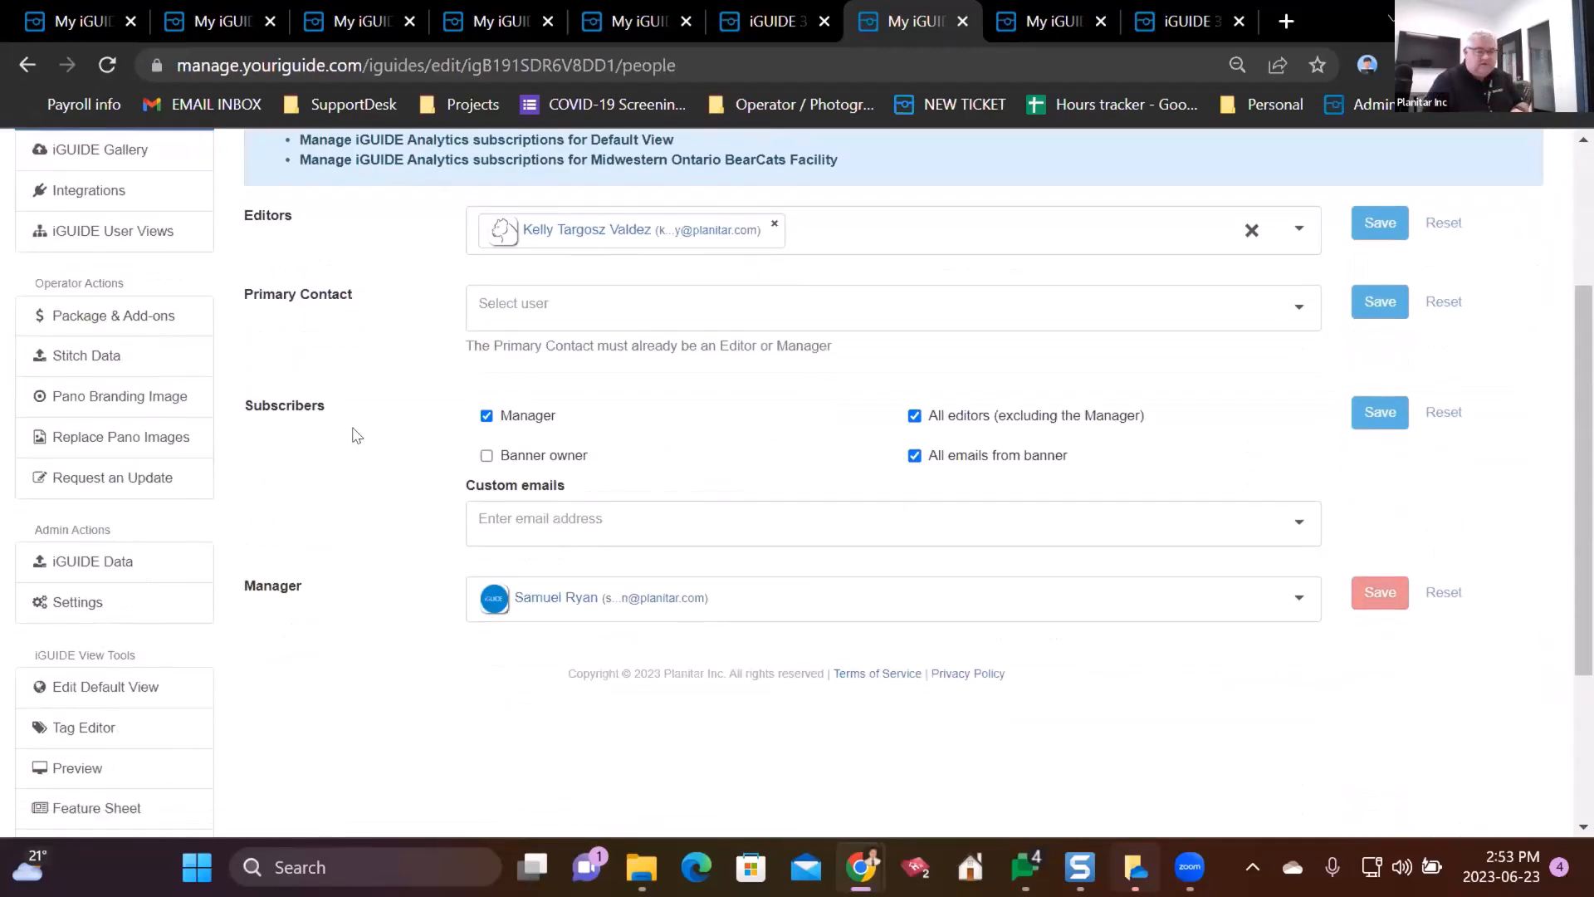
pyautogui.scroll(2, 332, 486)
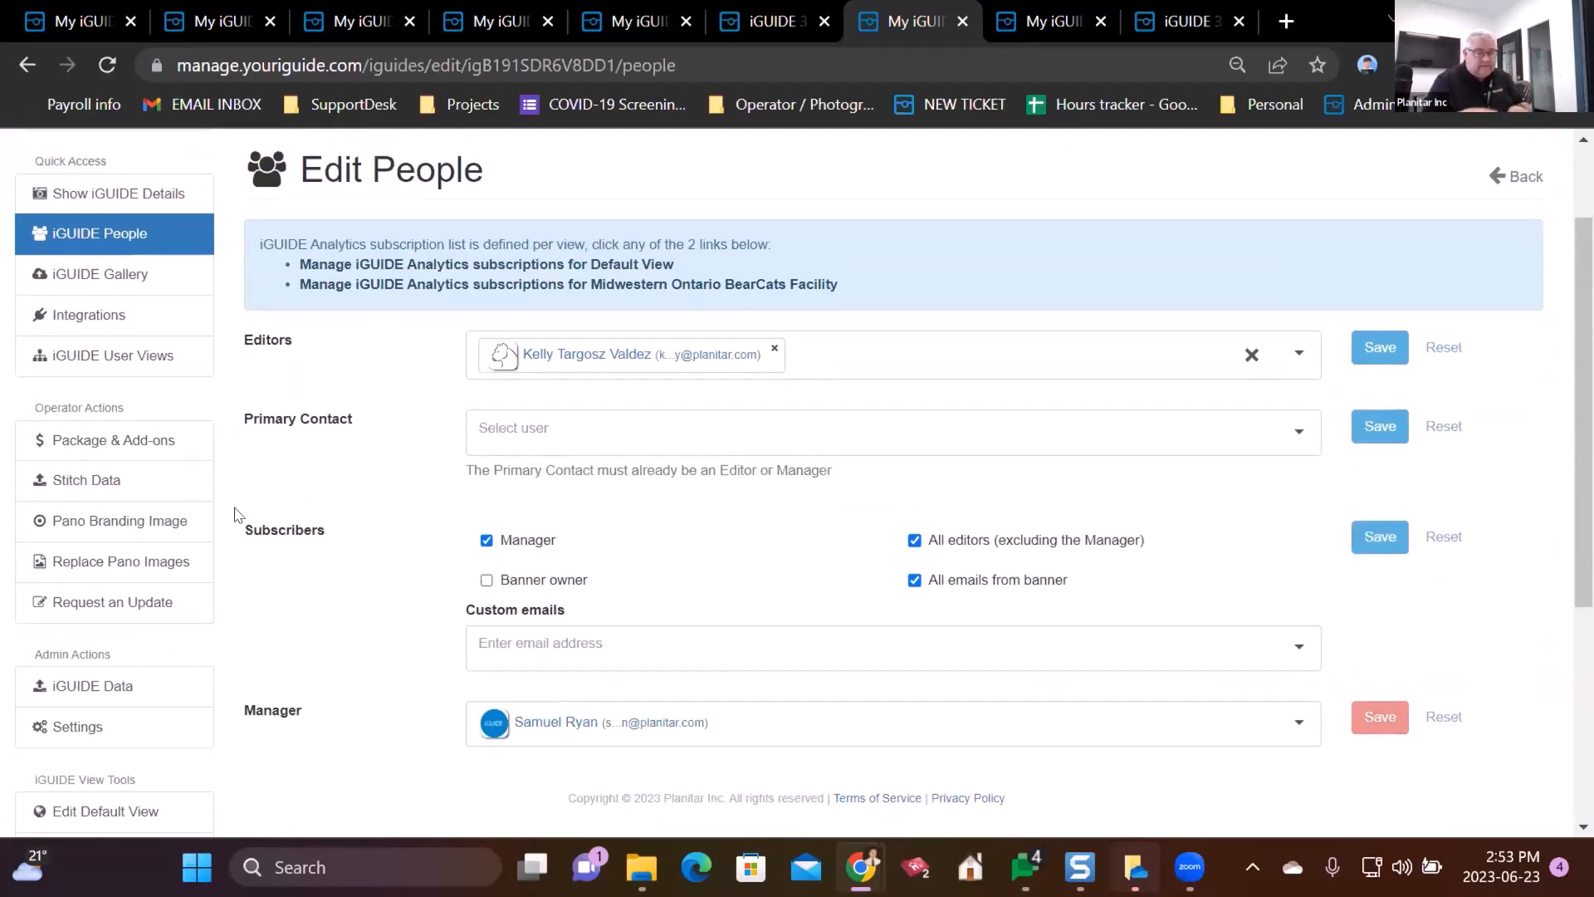
pyautogui.scroll(2, 236, 519)
pyautogui.scroll(-1, 233, 581)
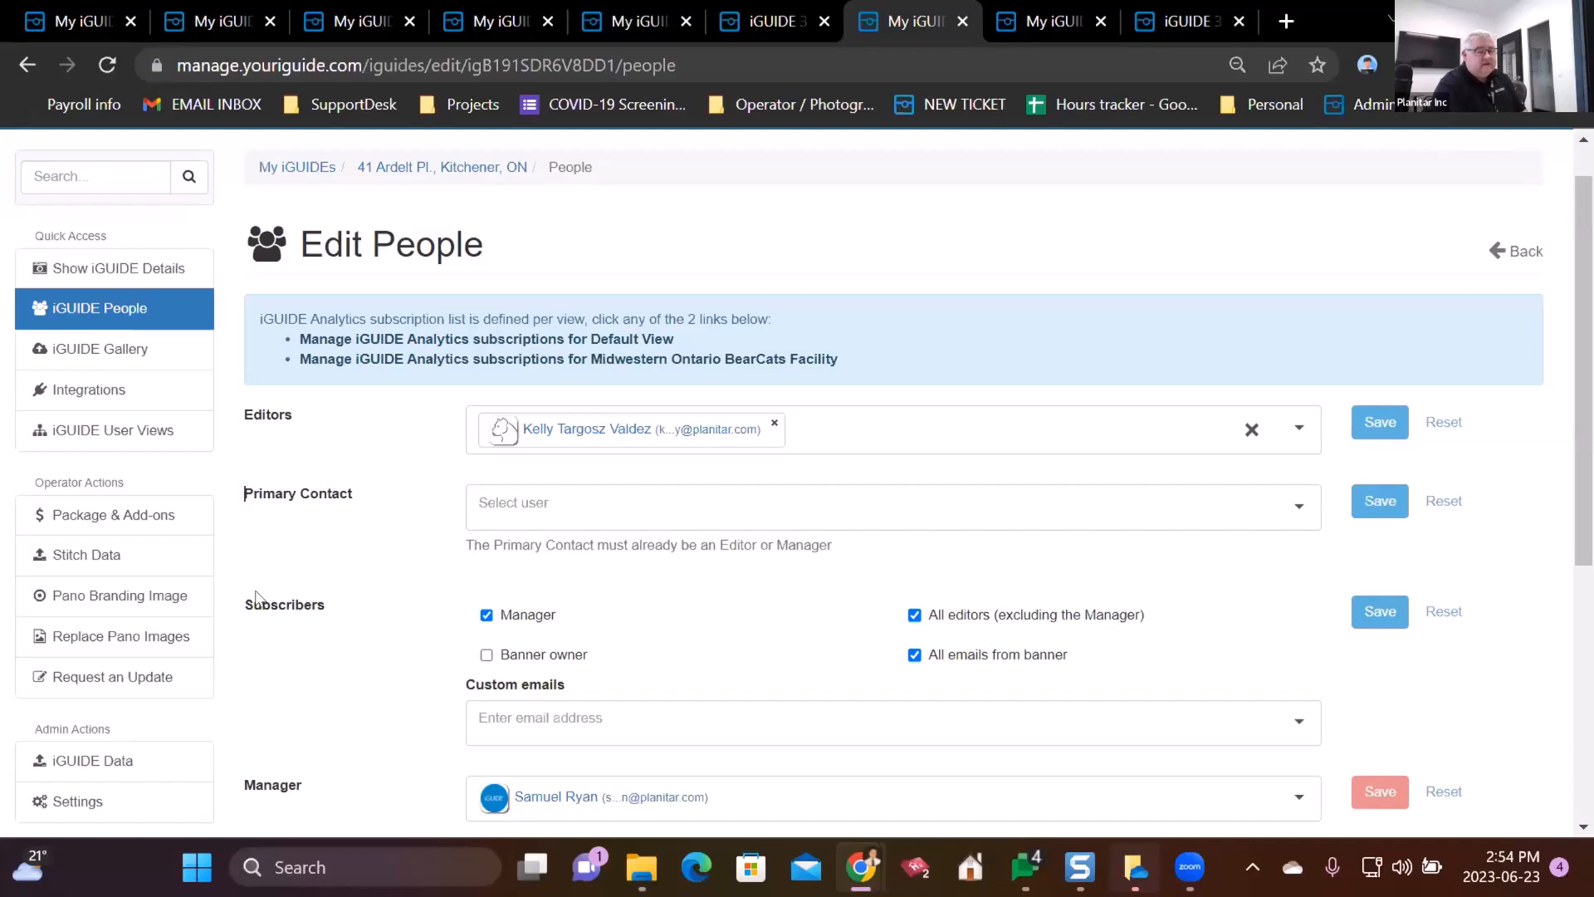
pyautogui.click(435, 165)
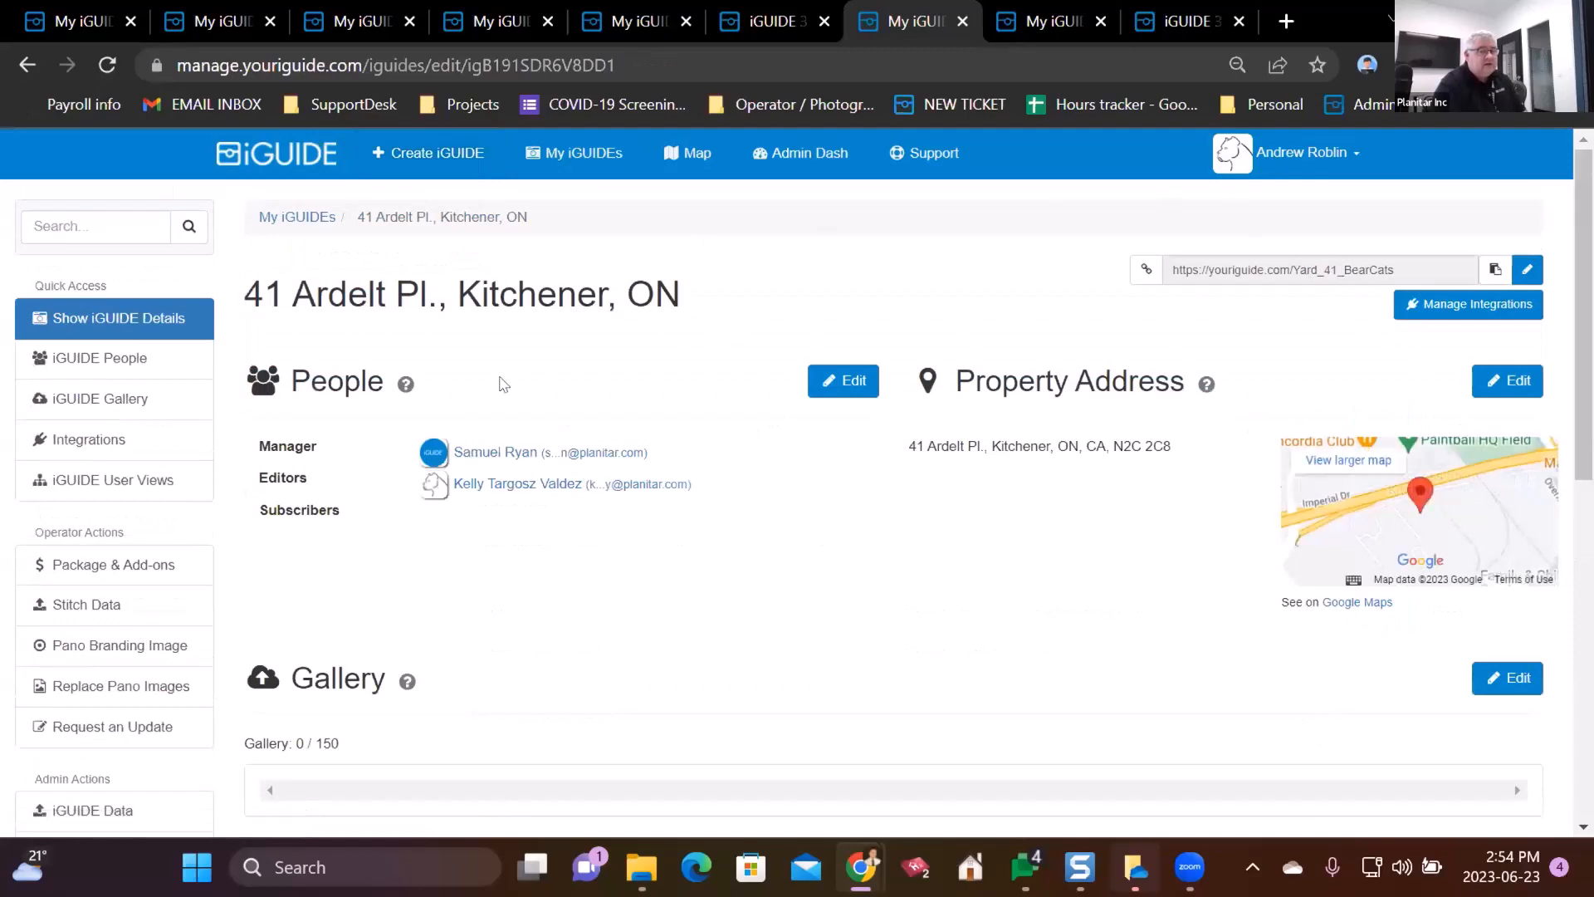
# - Open the Yard_41_BearCats Default View and start editing its General Settings
pyautogui.scroll(-3, 232, 525)
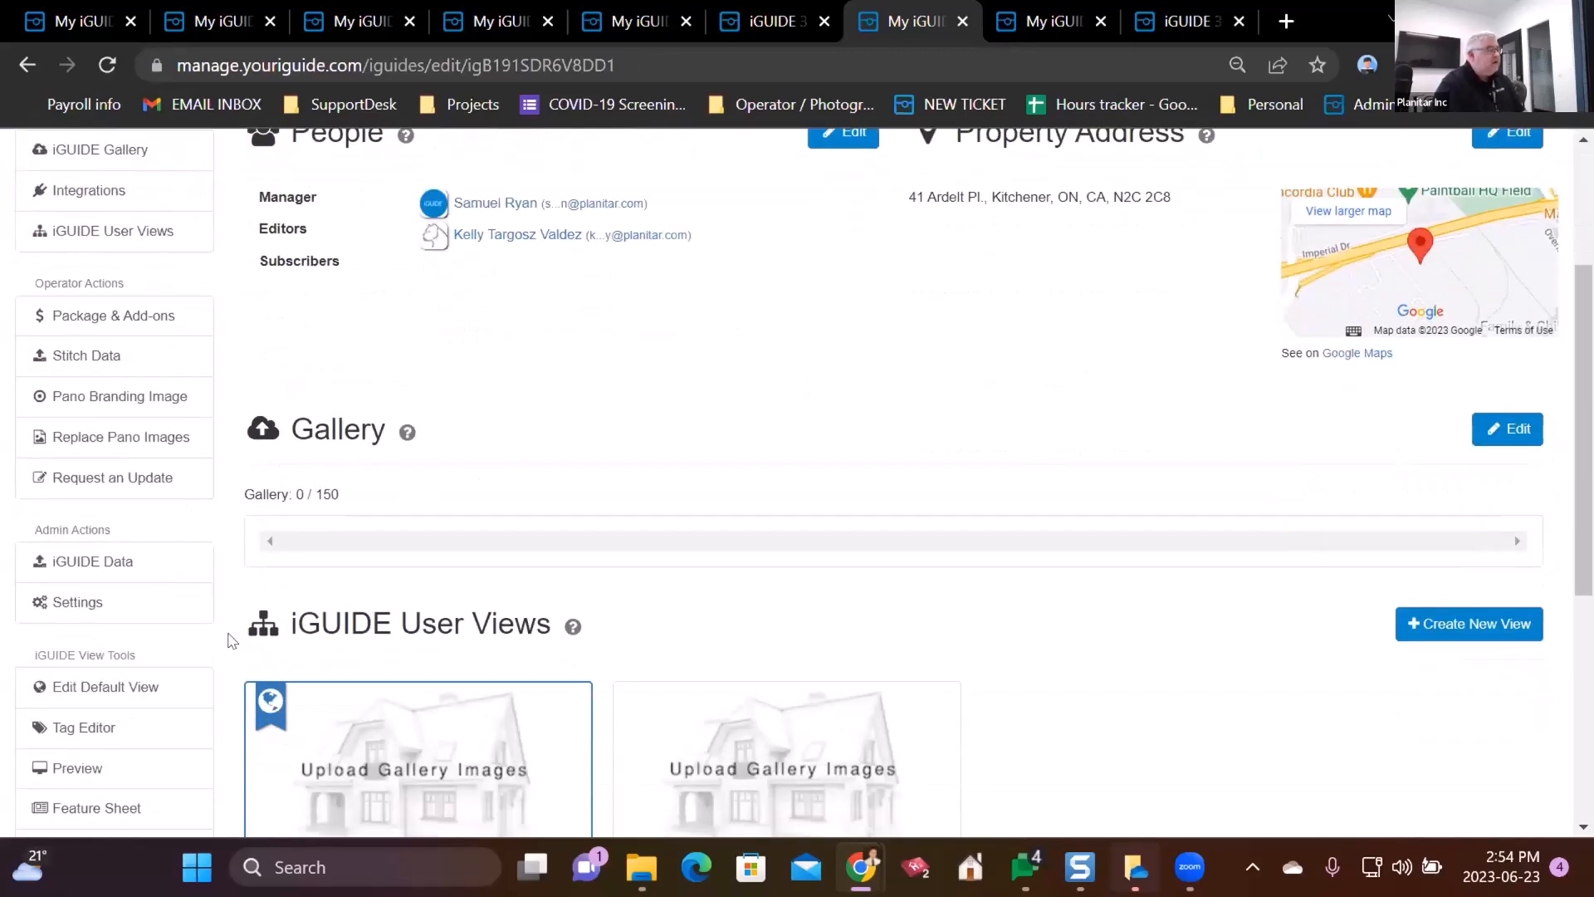
pyautogui.scroll(3, 349, 449)
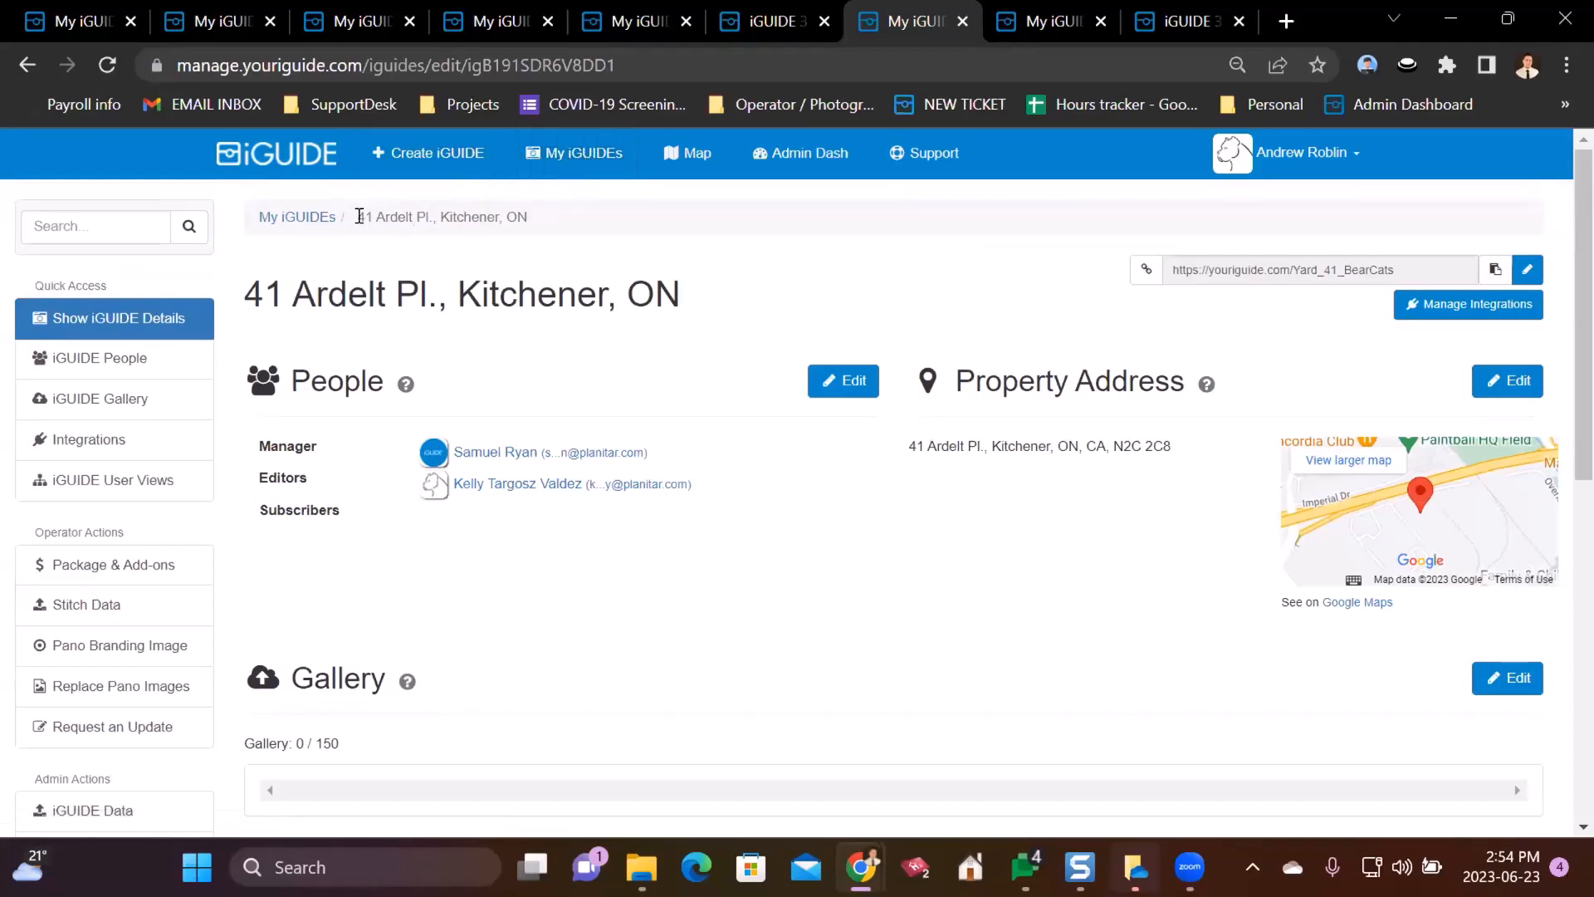
pyautogui.moveTo(357, 214); pyautogui.dragTo(573, 242)
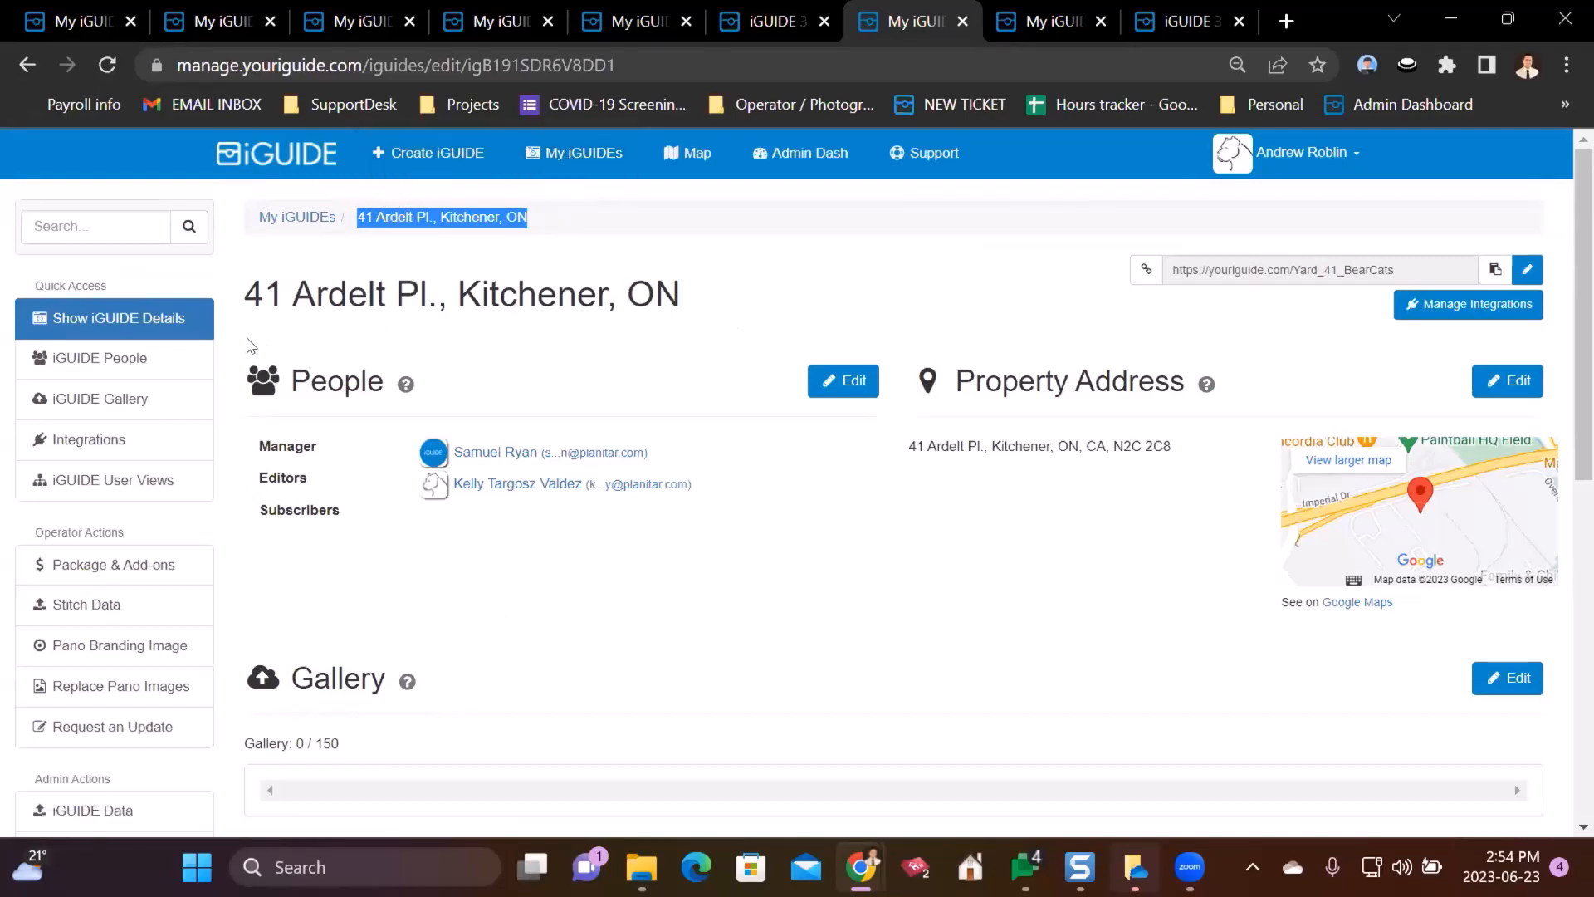
pyautogui.scroll(-9, 249, 344)
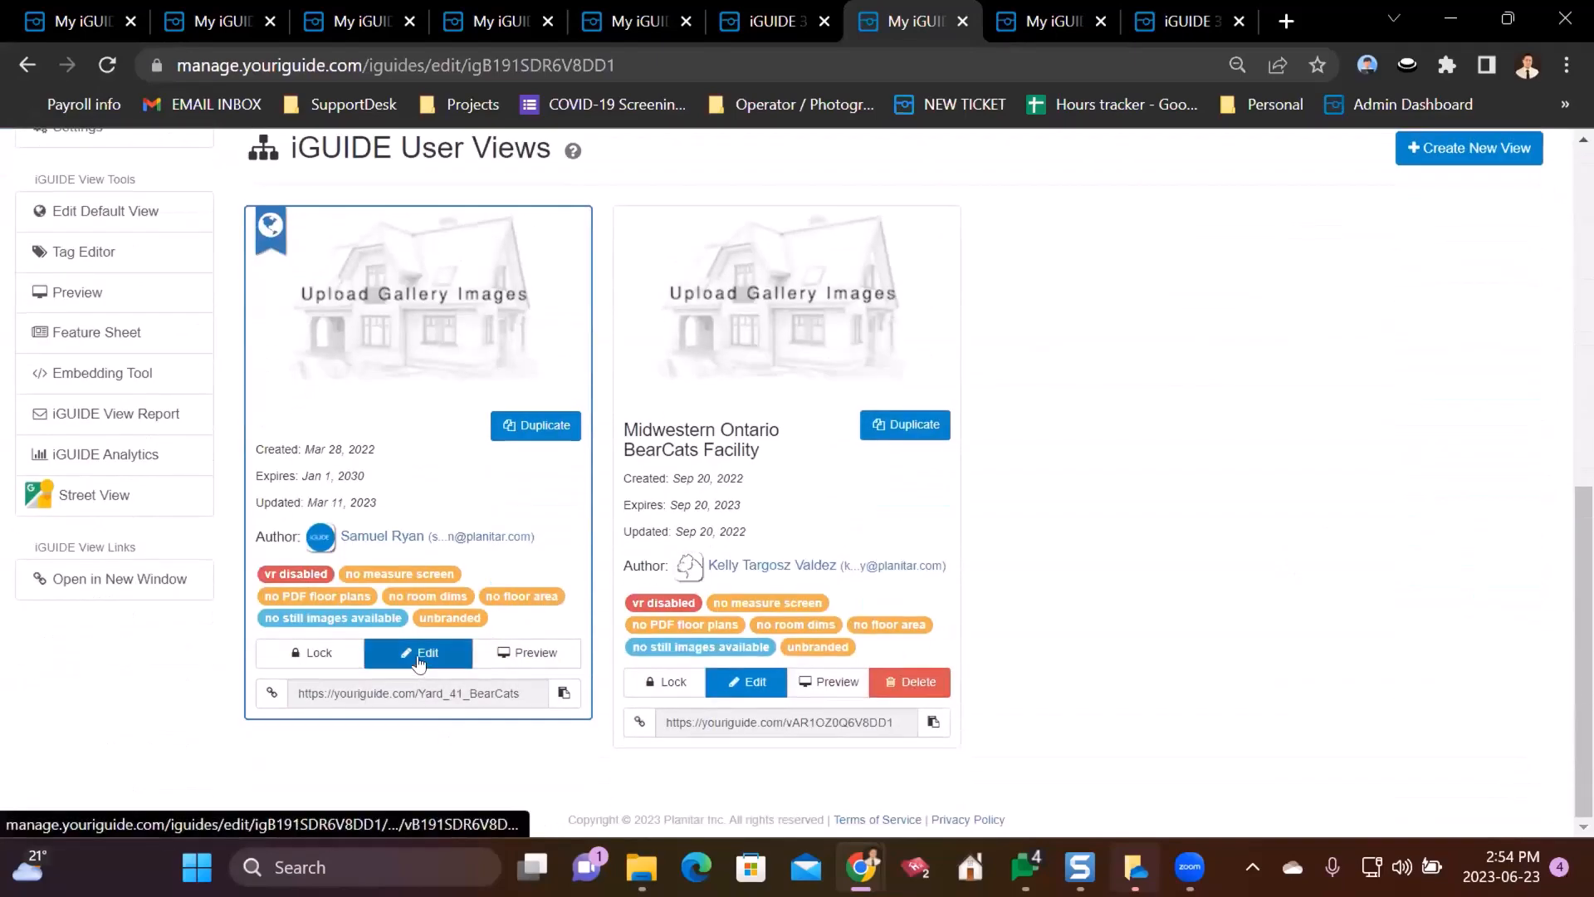
pyautogui.click(420, 654)
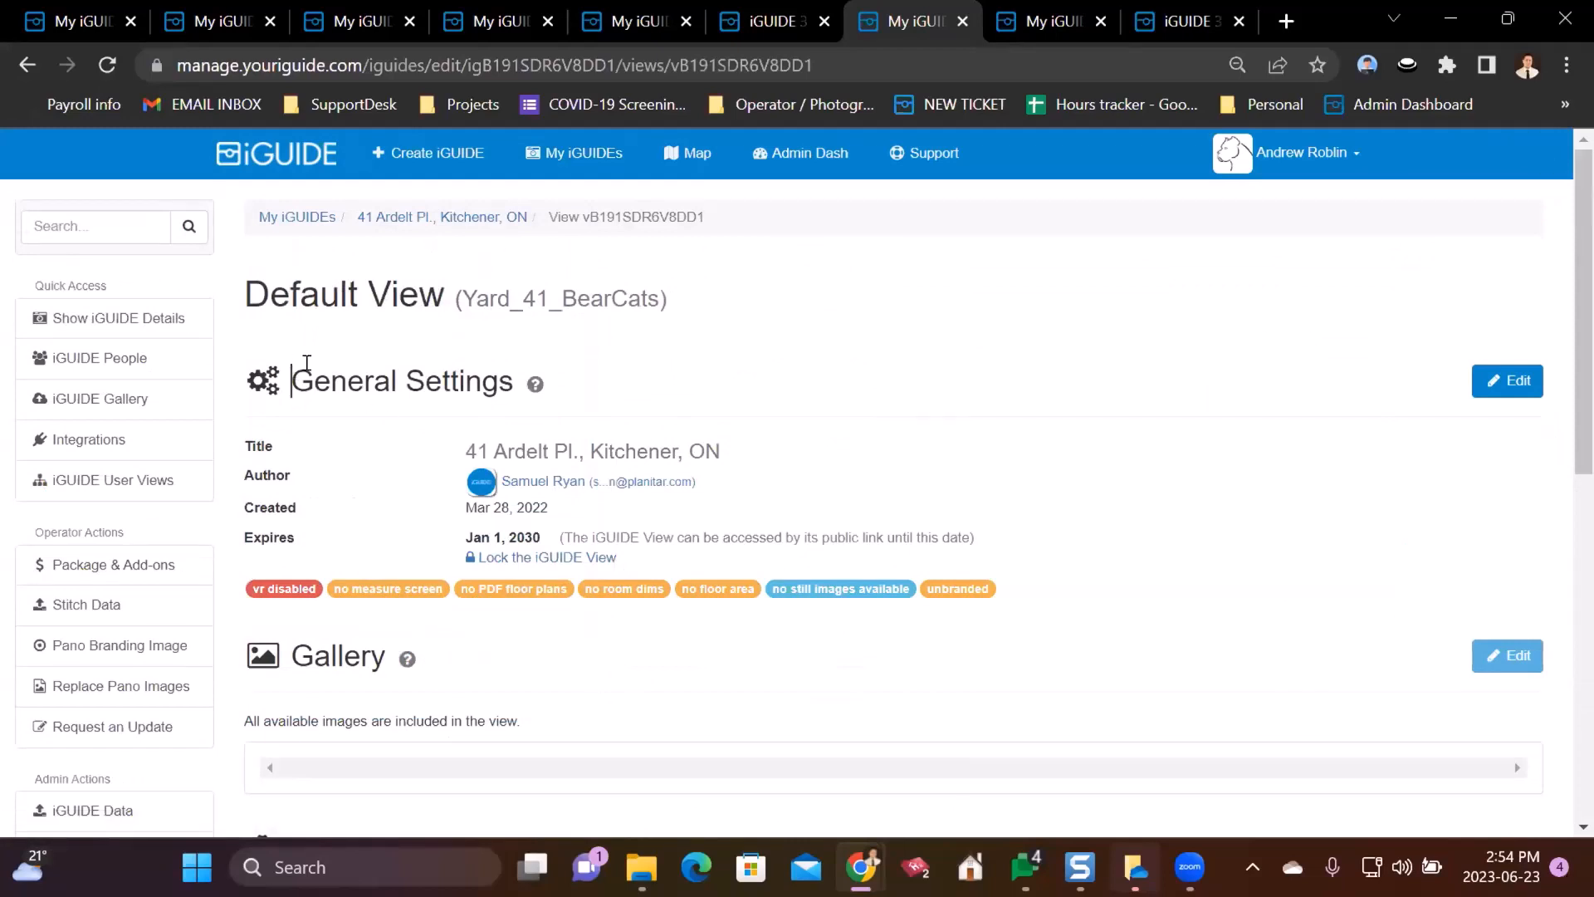
pyautogui.moveTo(292, 381); pyautogui.dragTo(481, 381)
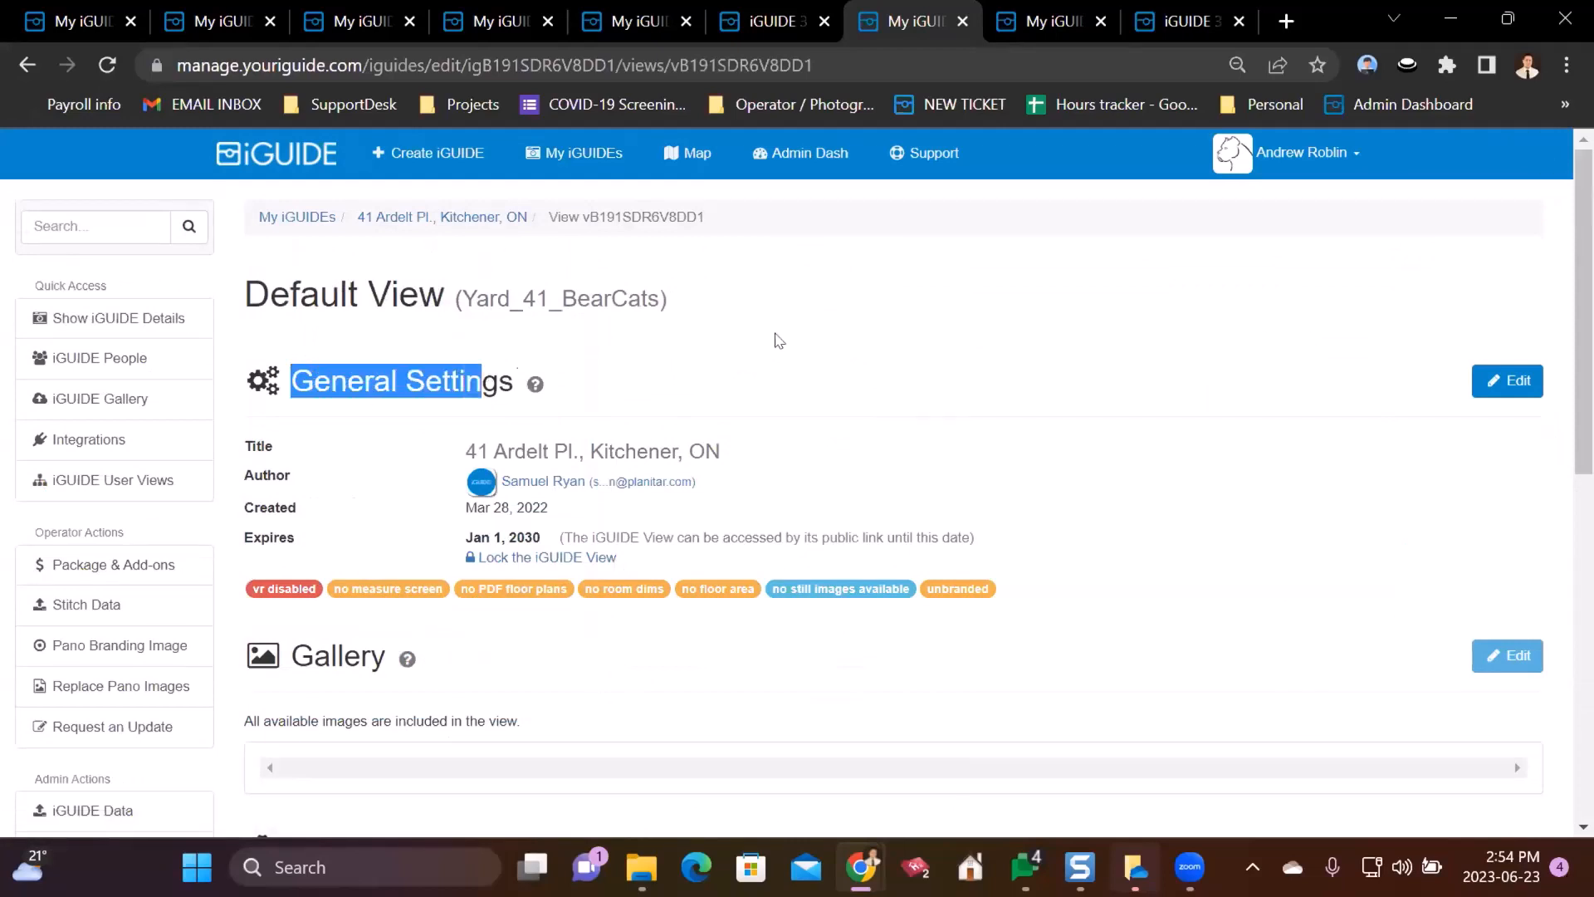
pyautogui.click(1513, 382)
# - Open the Default View's edit form and keep its expiration date at 2030/01/01
pyautogui.click(1479, 369)
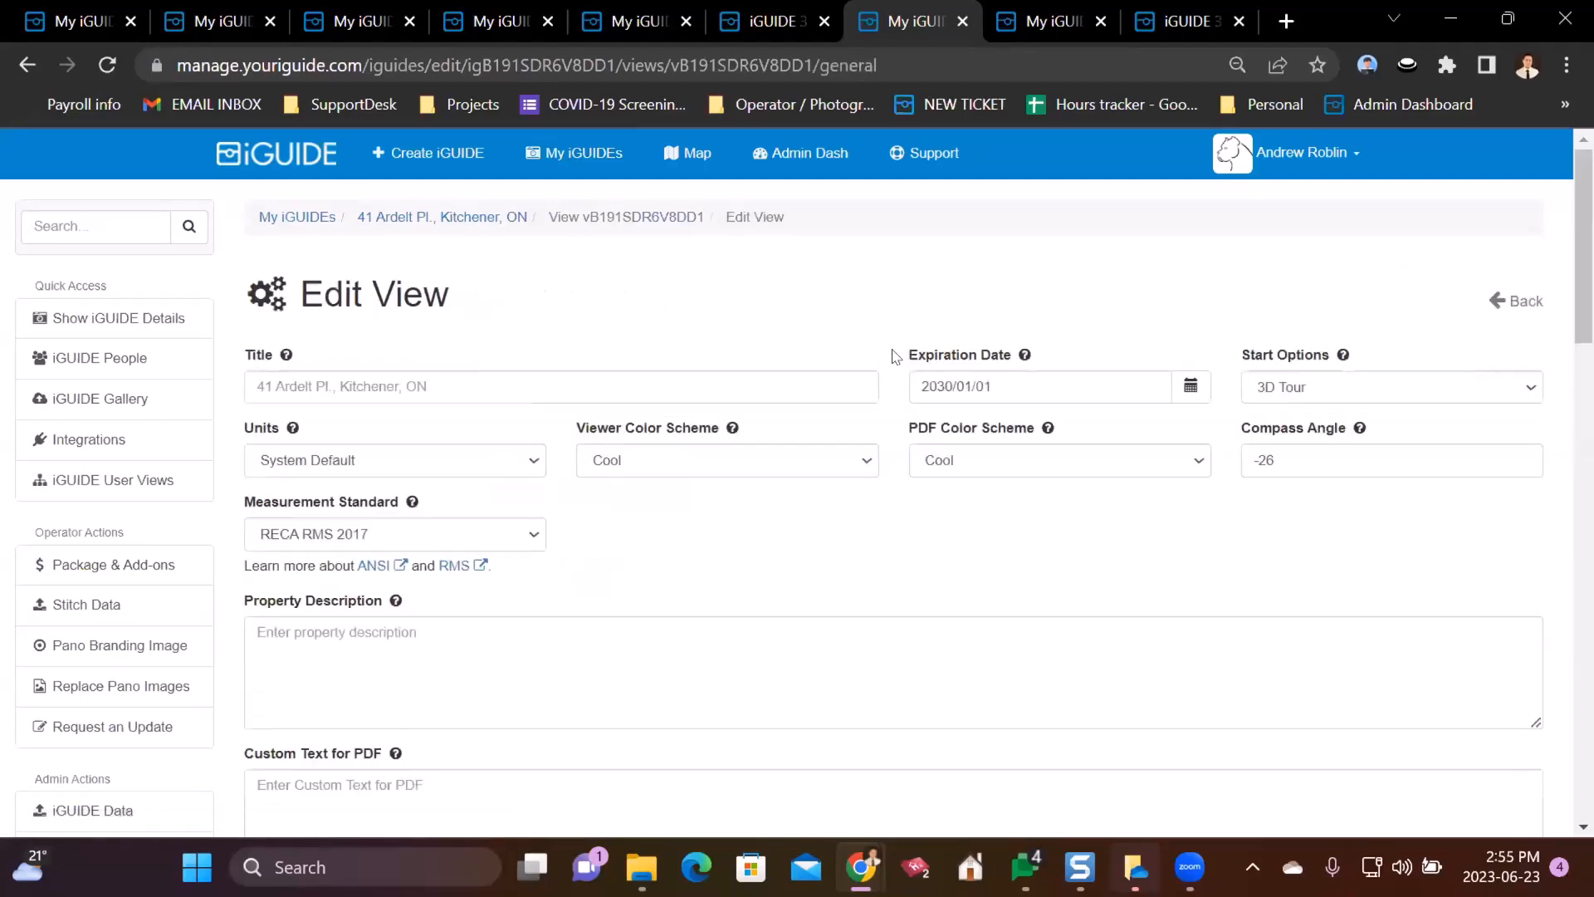
pyautogui.click(1176, 387)
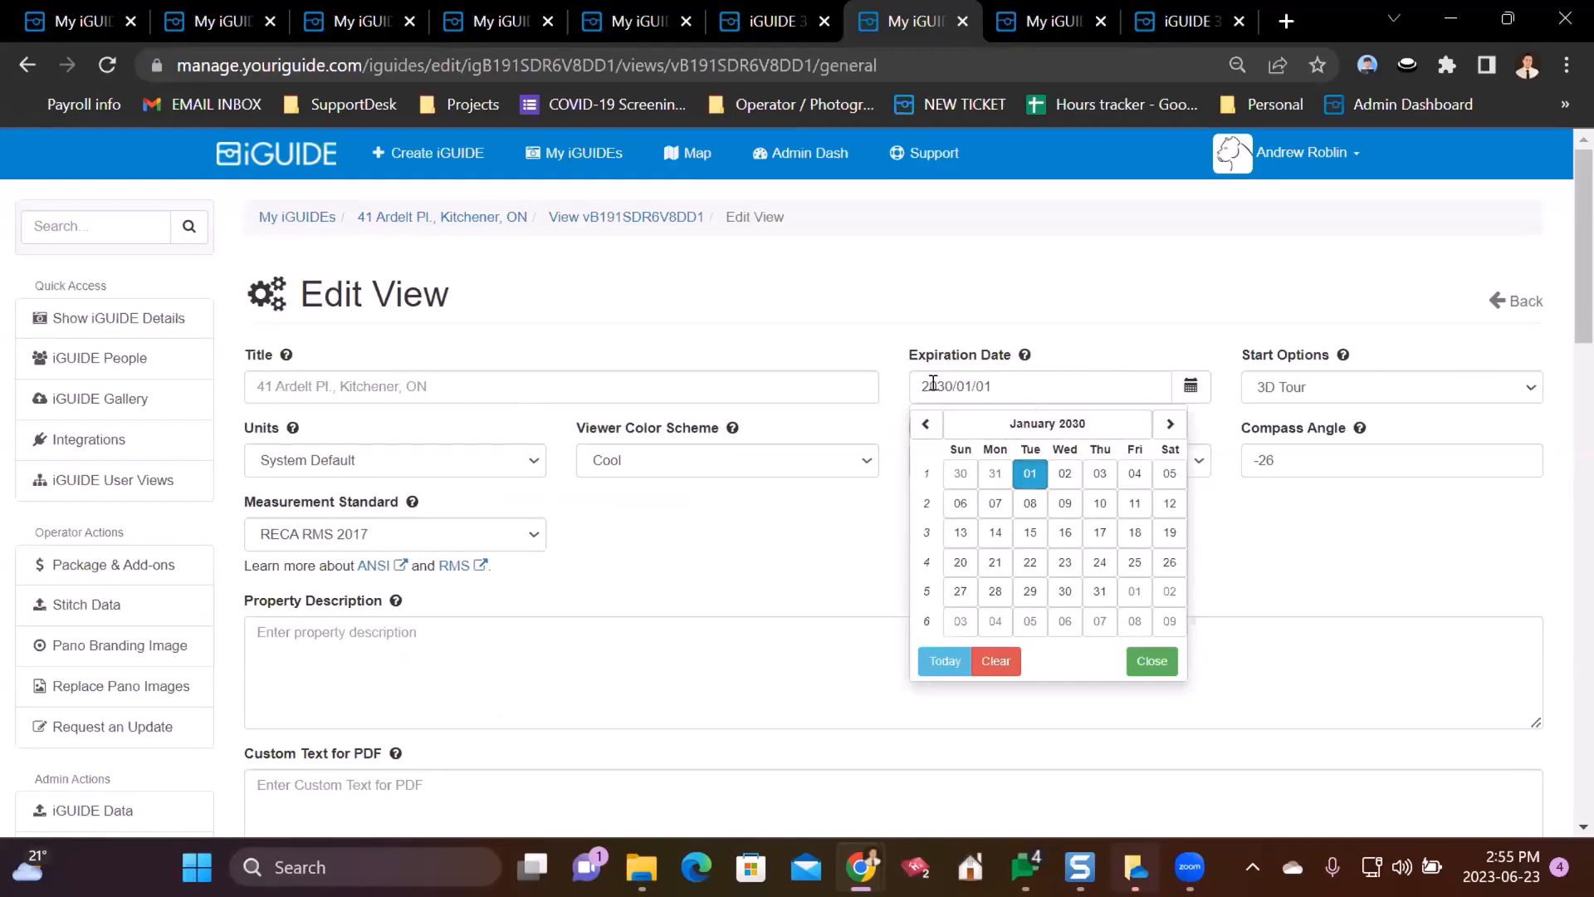
pyautogui.click(1018, 434)
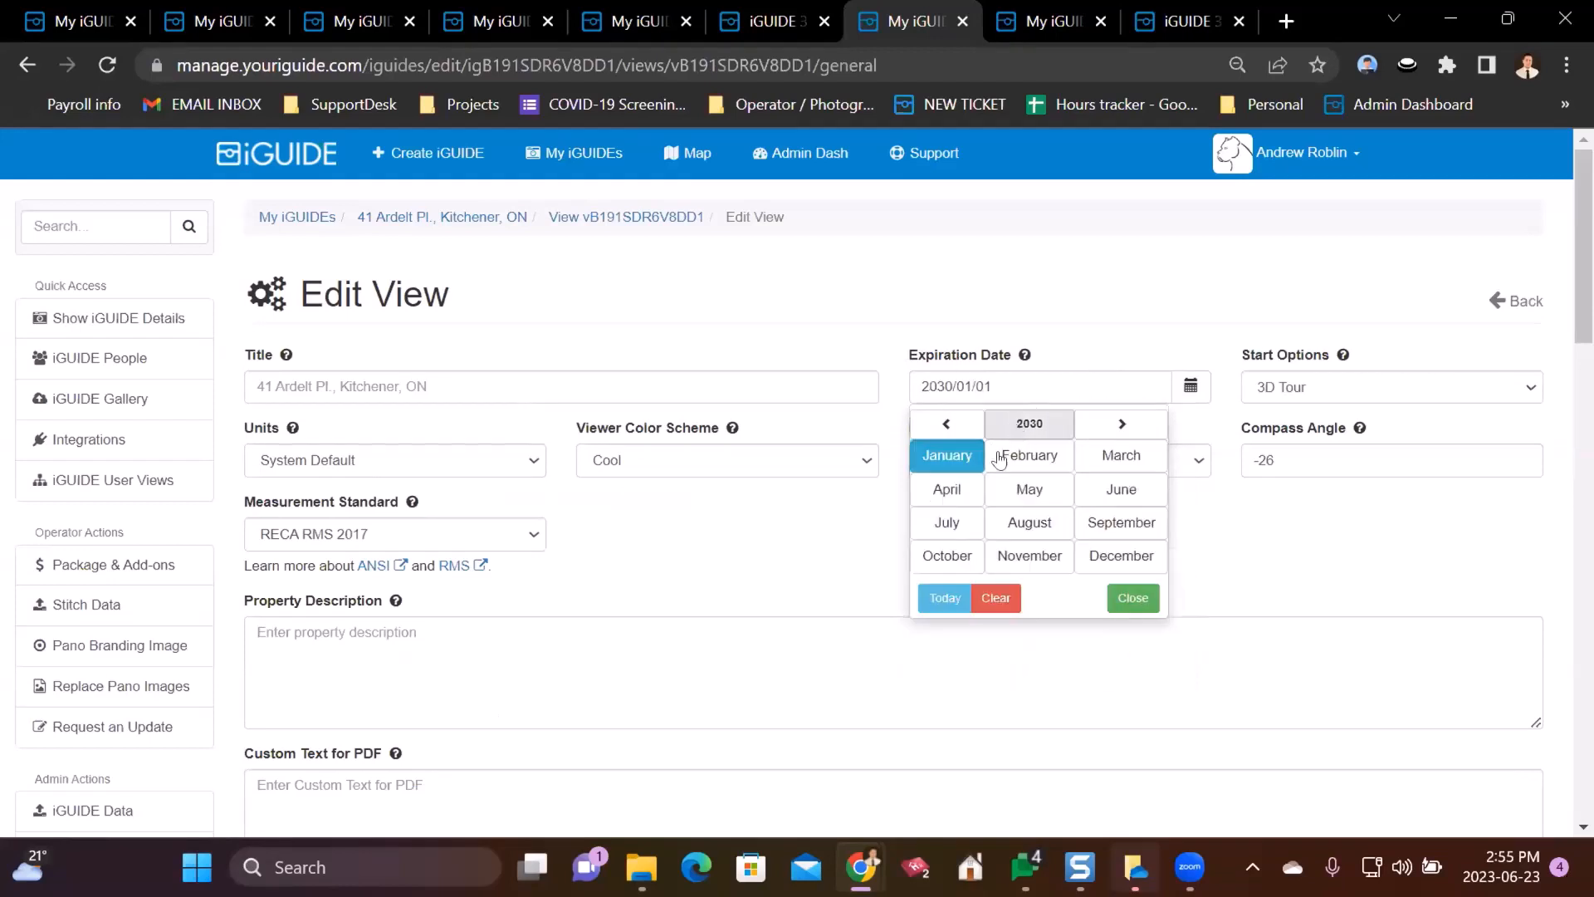
pyautogui.click(954, 426)
pyautogui.click(954, 426)
pyautogui.click(1113, 424)
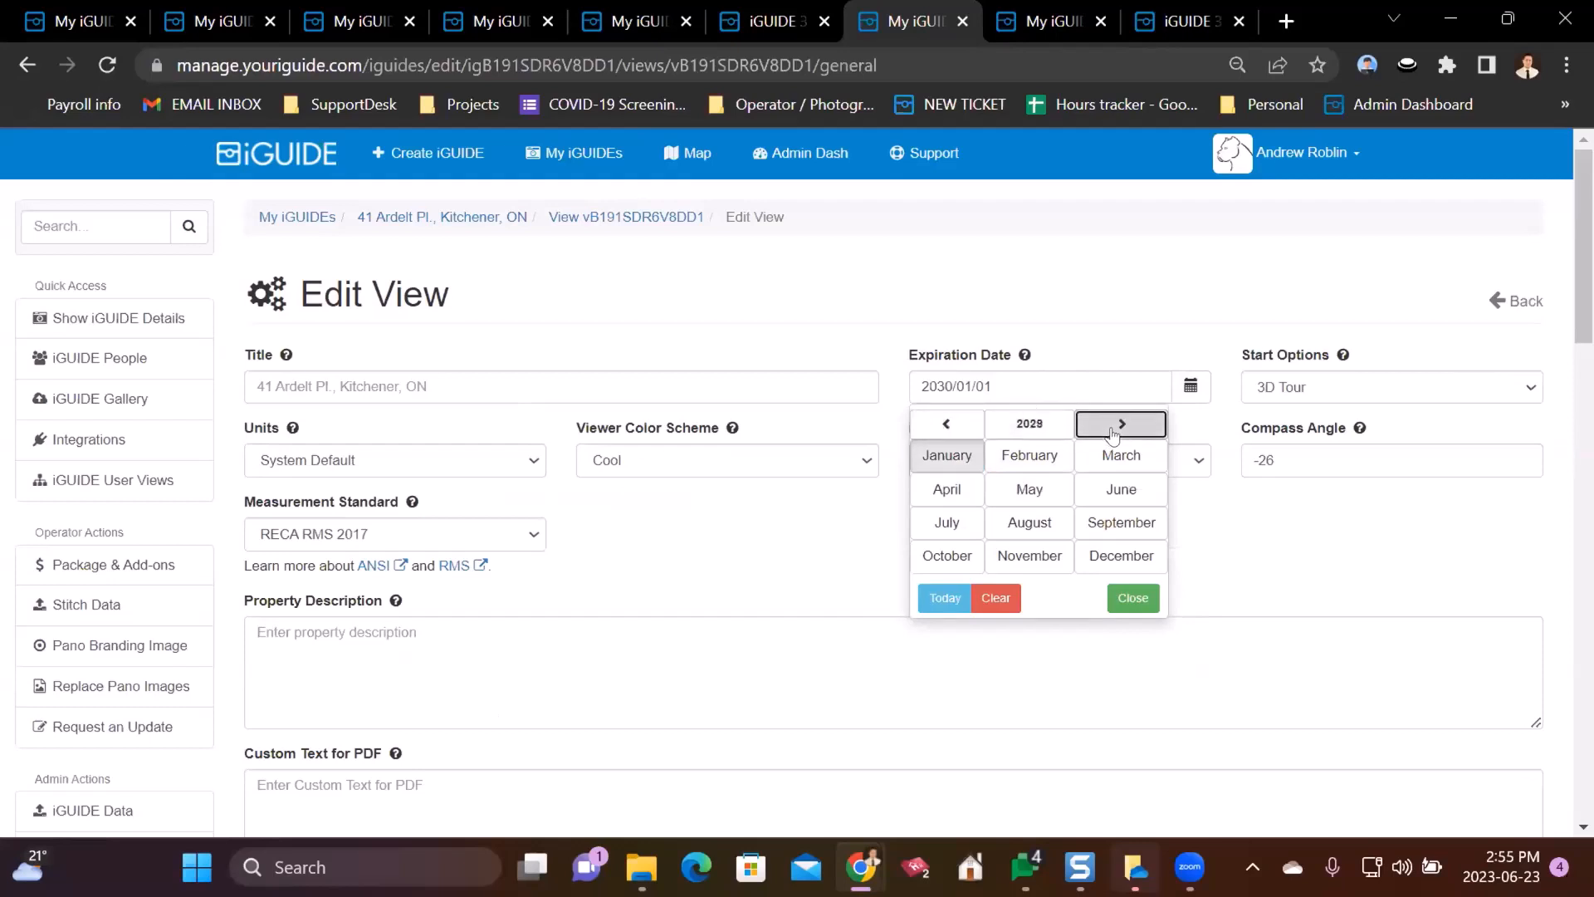
pyautogui.click(1123, 424)
pyautogui.click(946, 424)
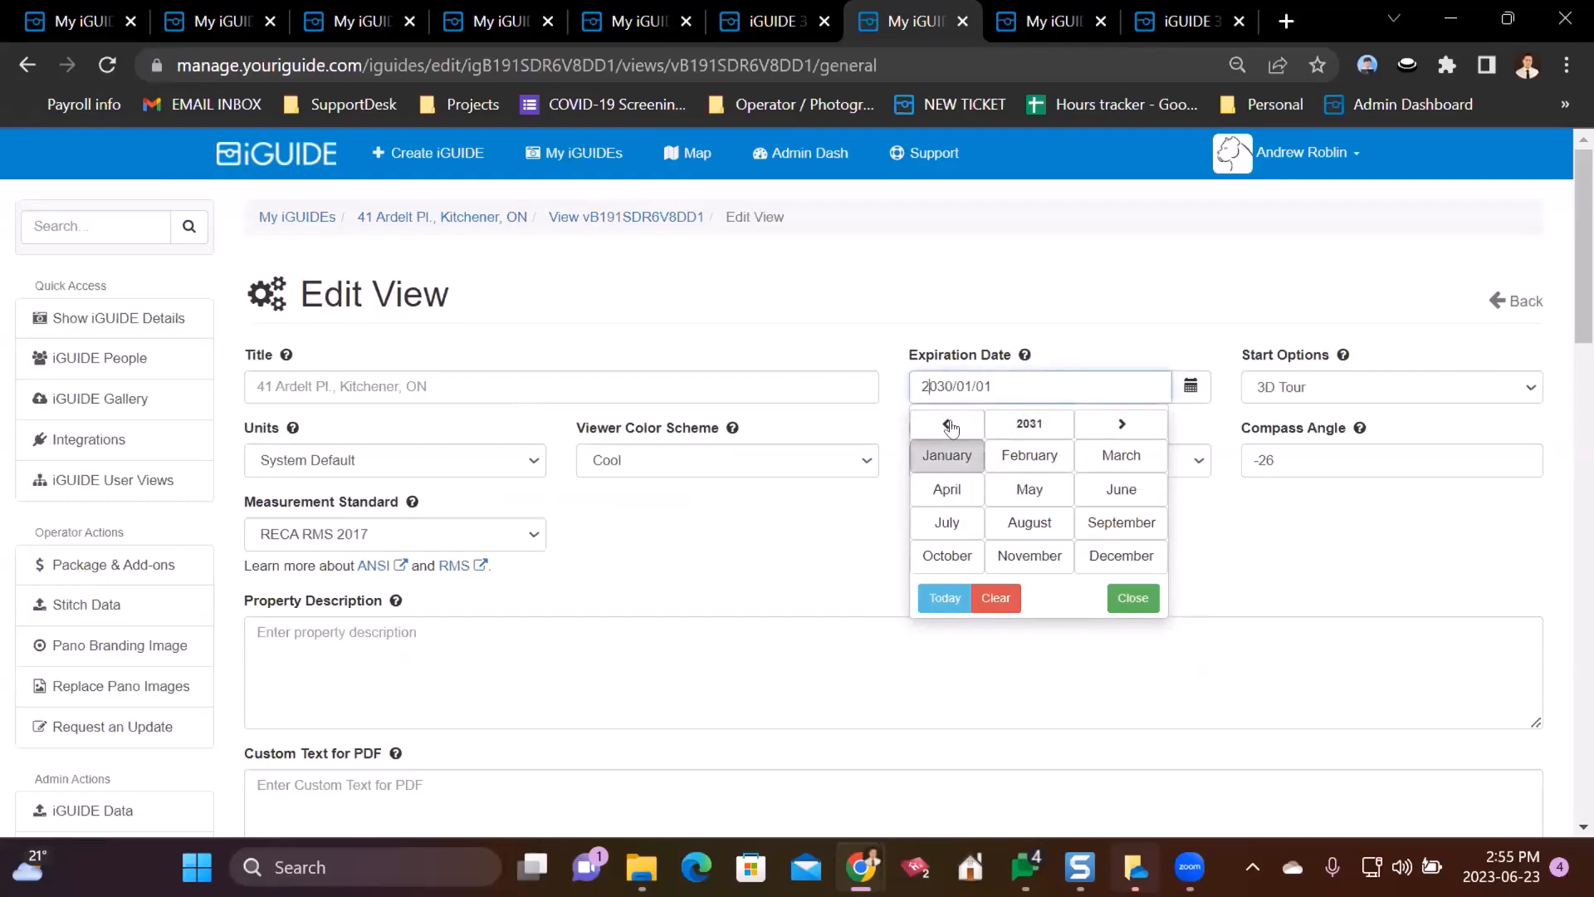
pyautogui.click(1131, 598)
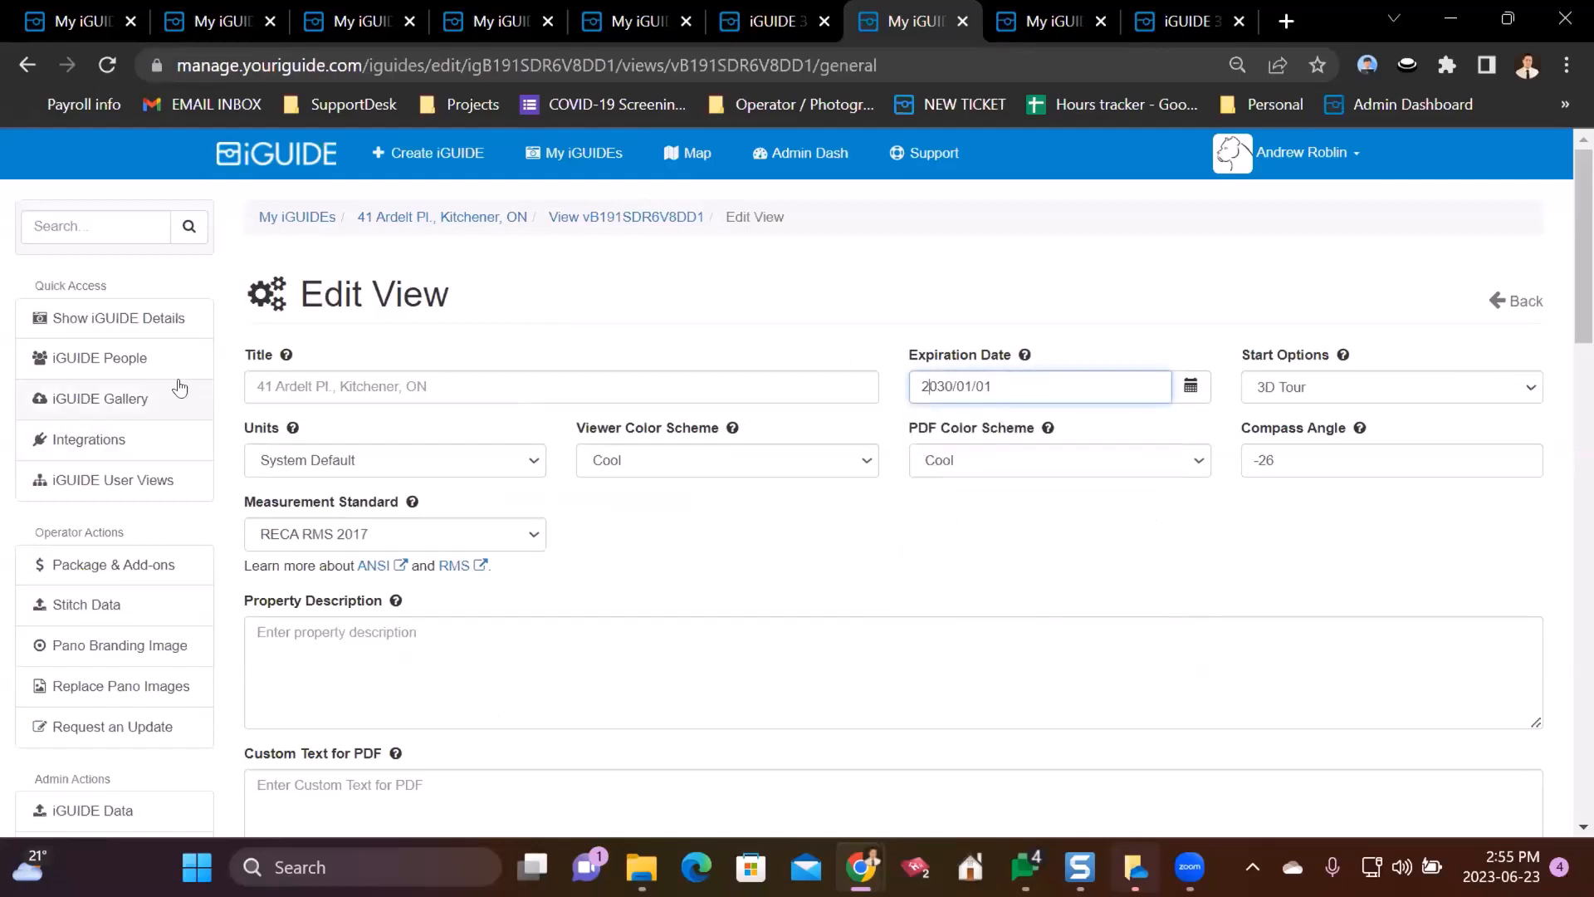
# - Highlight the Edit View heading, then scroll down the settings form
pyautogui.moveTo(280, 303); pyautogui.dragTo(533, 295)
pyautogui.click(938, 328)
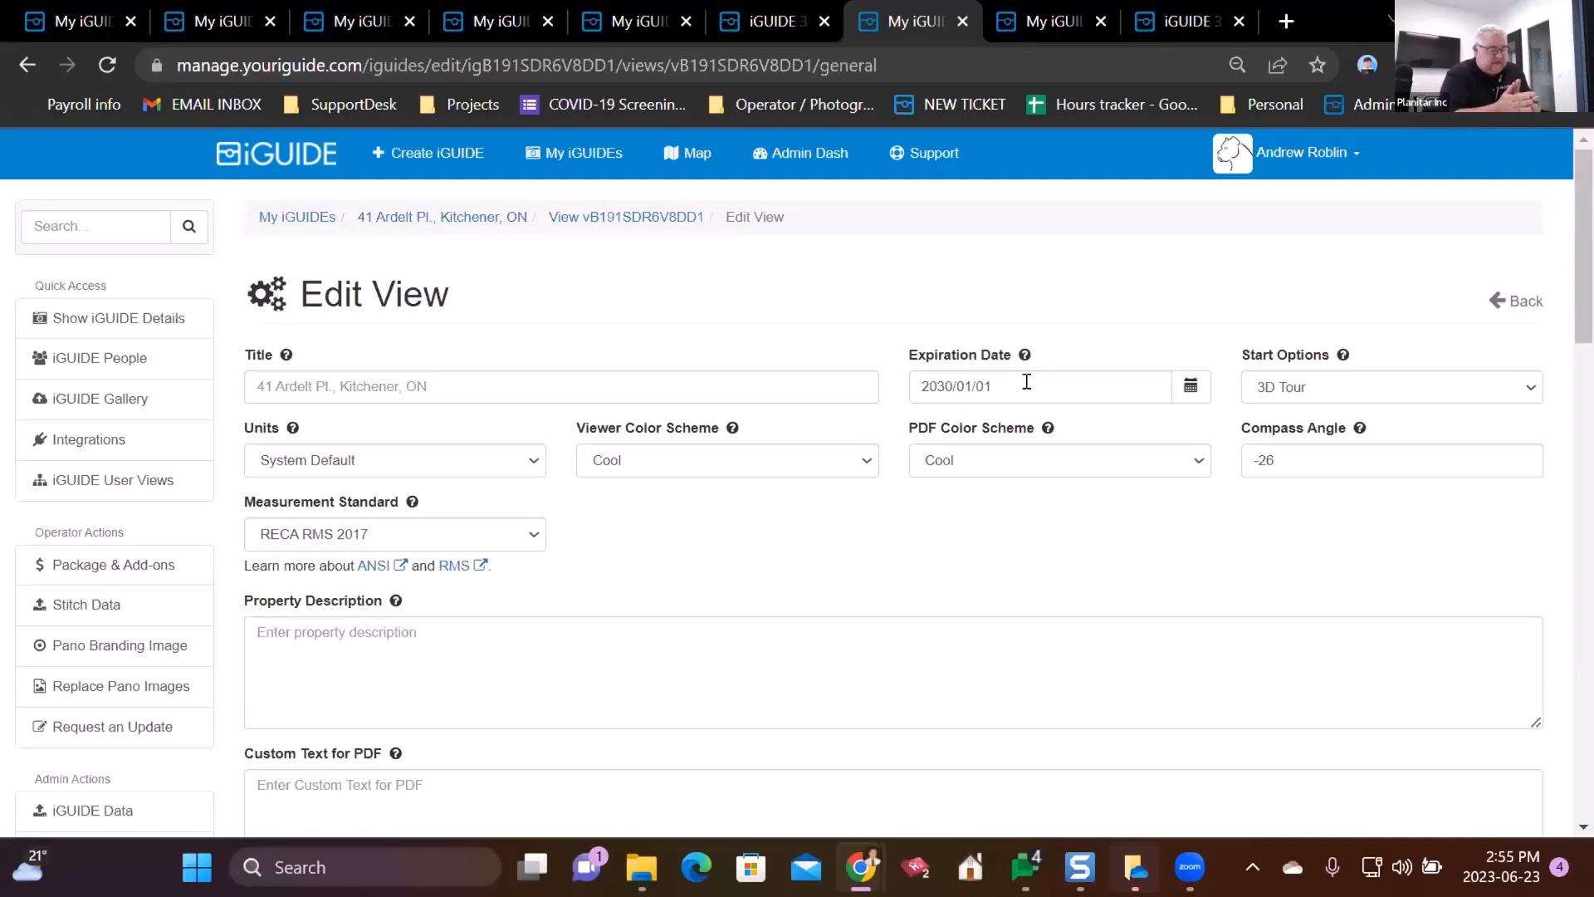
pyautogui.scroll(-2, 278, 516)
# - View and dismiss the Protected View explanation for the Protection option
pyautogui.scroll(1, 270, 505)
pyautogui.scroll(-5, 271, 506)
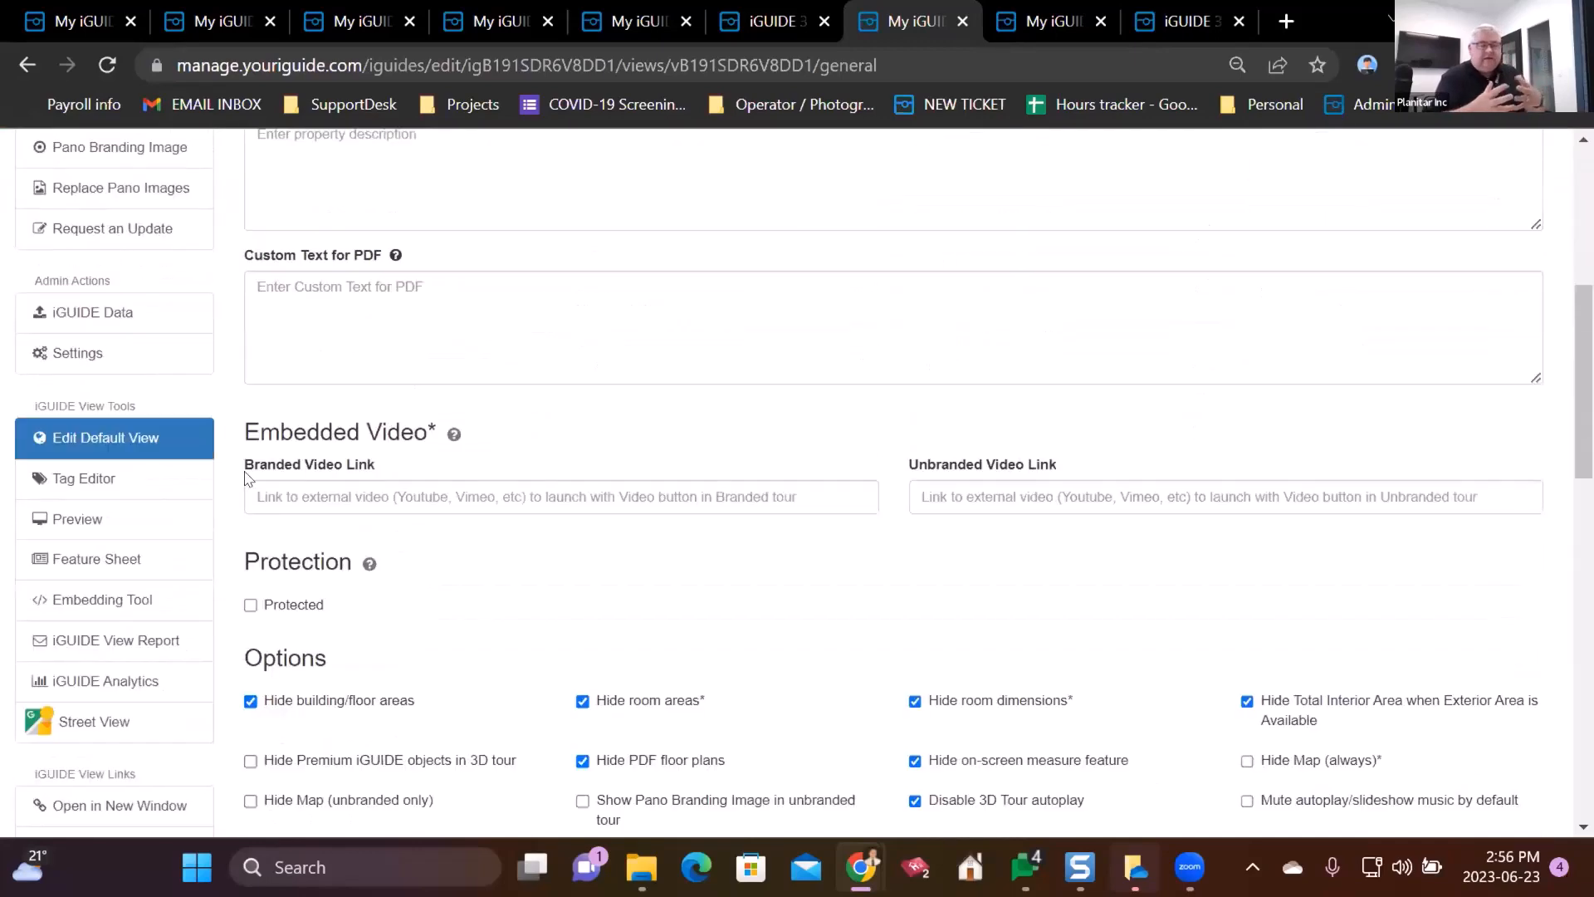
pyautogui.click(369, 564)
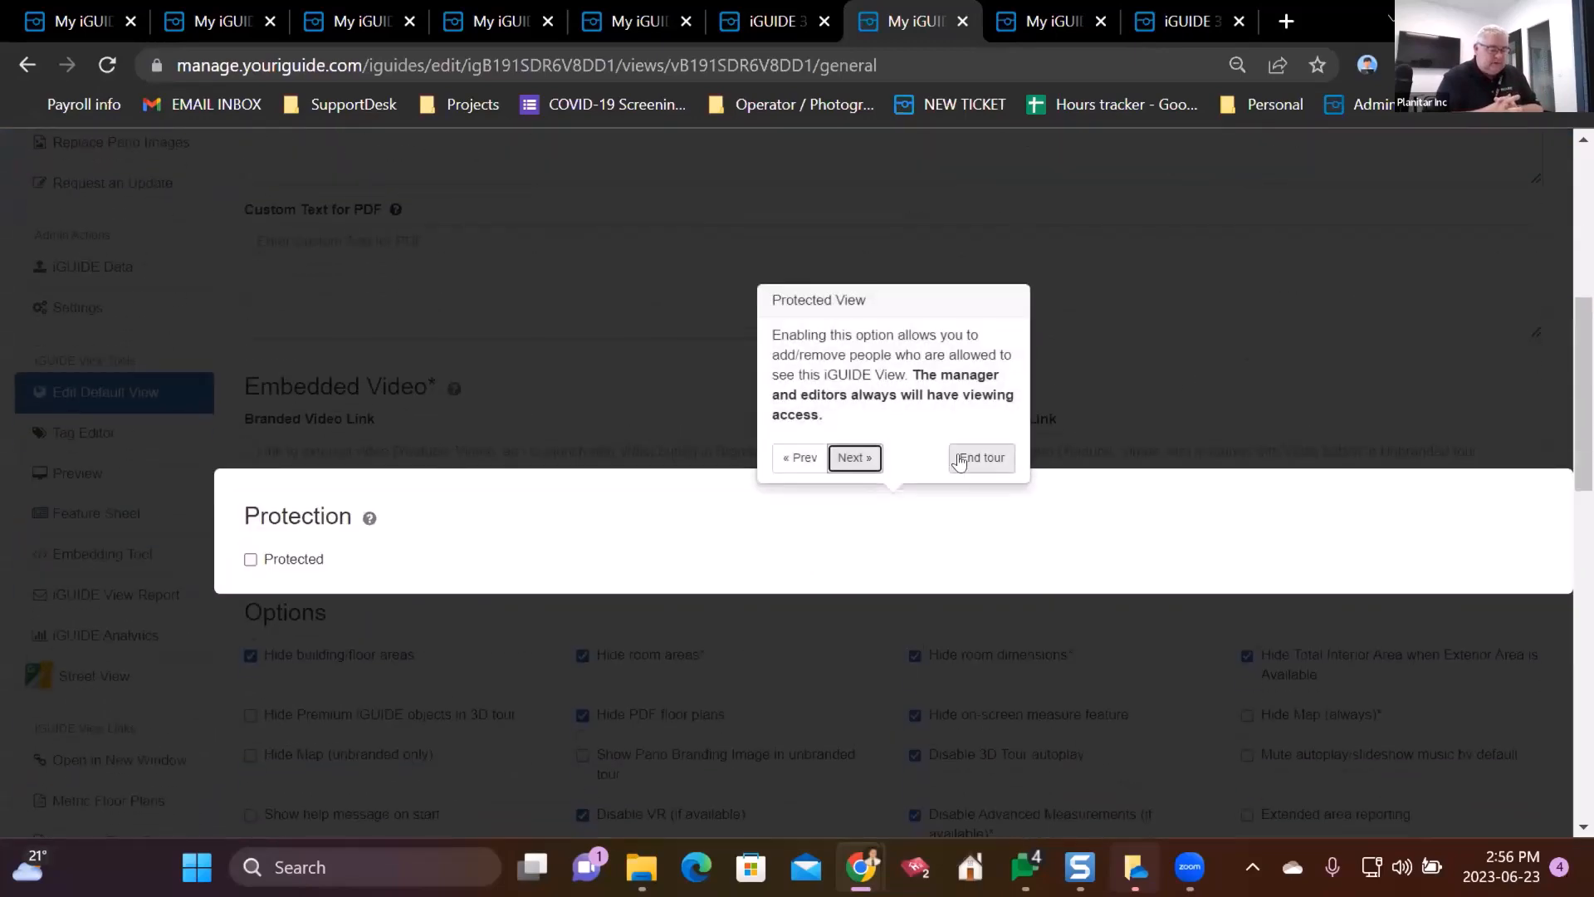
pyautogui.click(968, 459)
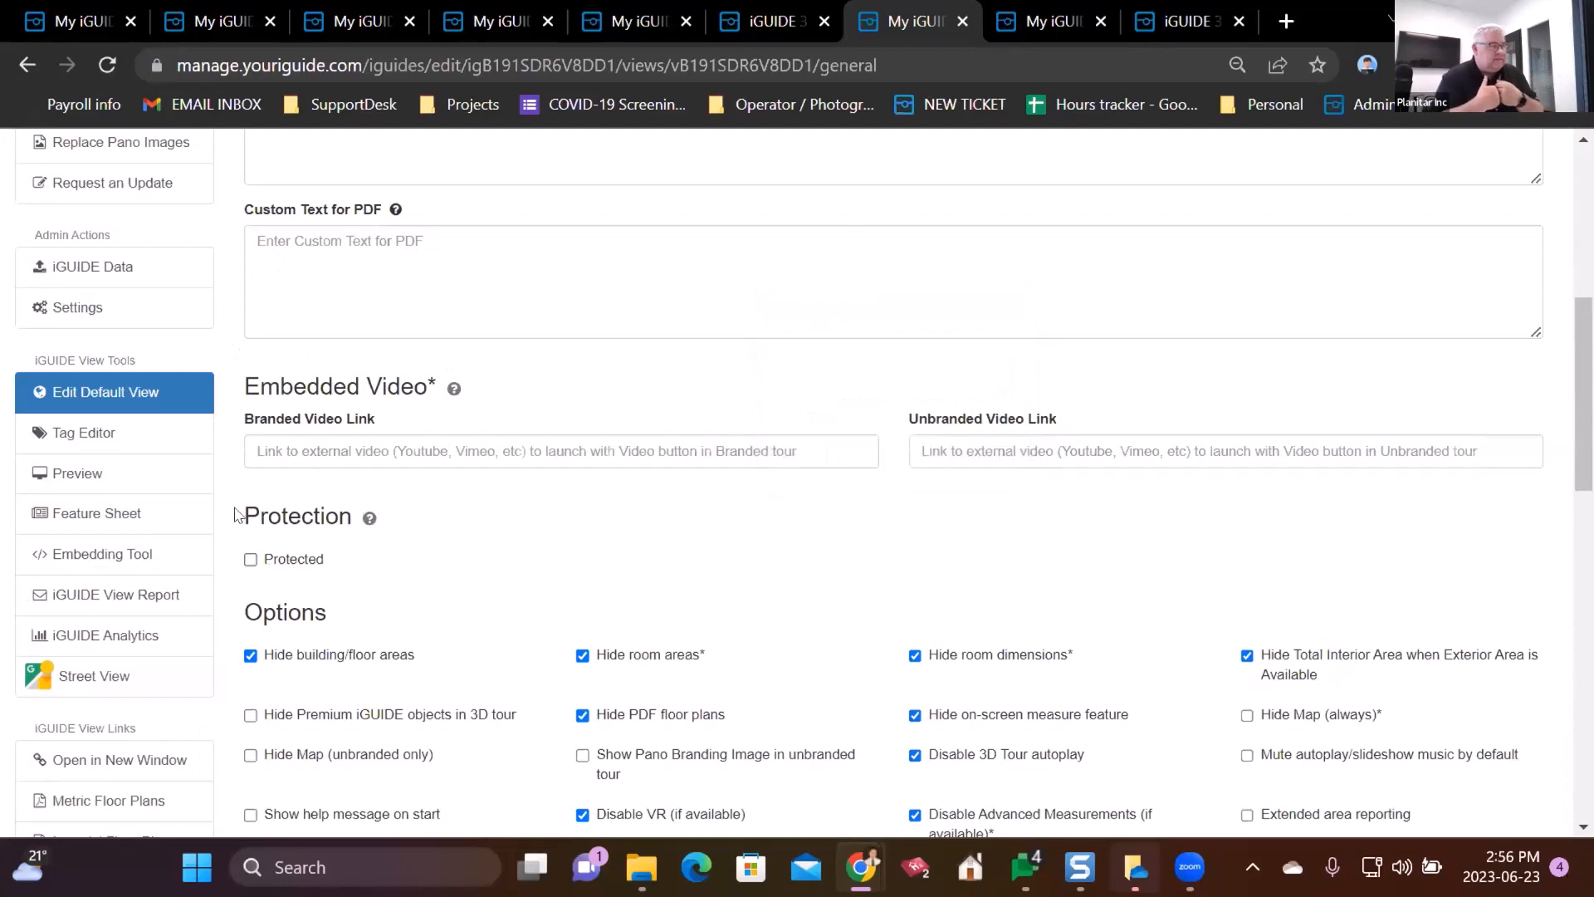
pyautogui.moveTo(241, 516); pyautogui.dragTo(365, 517)
pyautogui.click(597, 551)
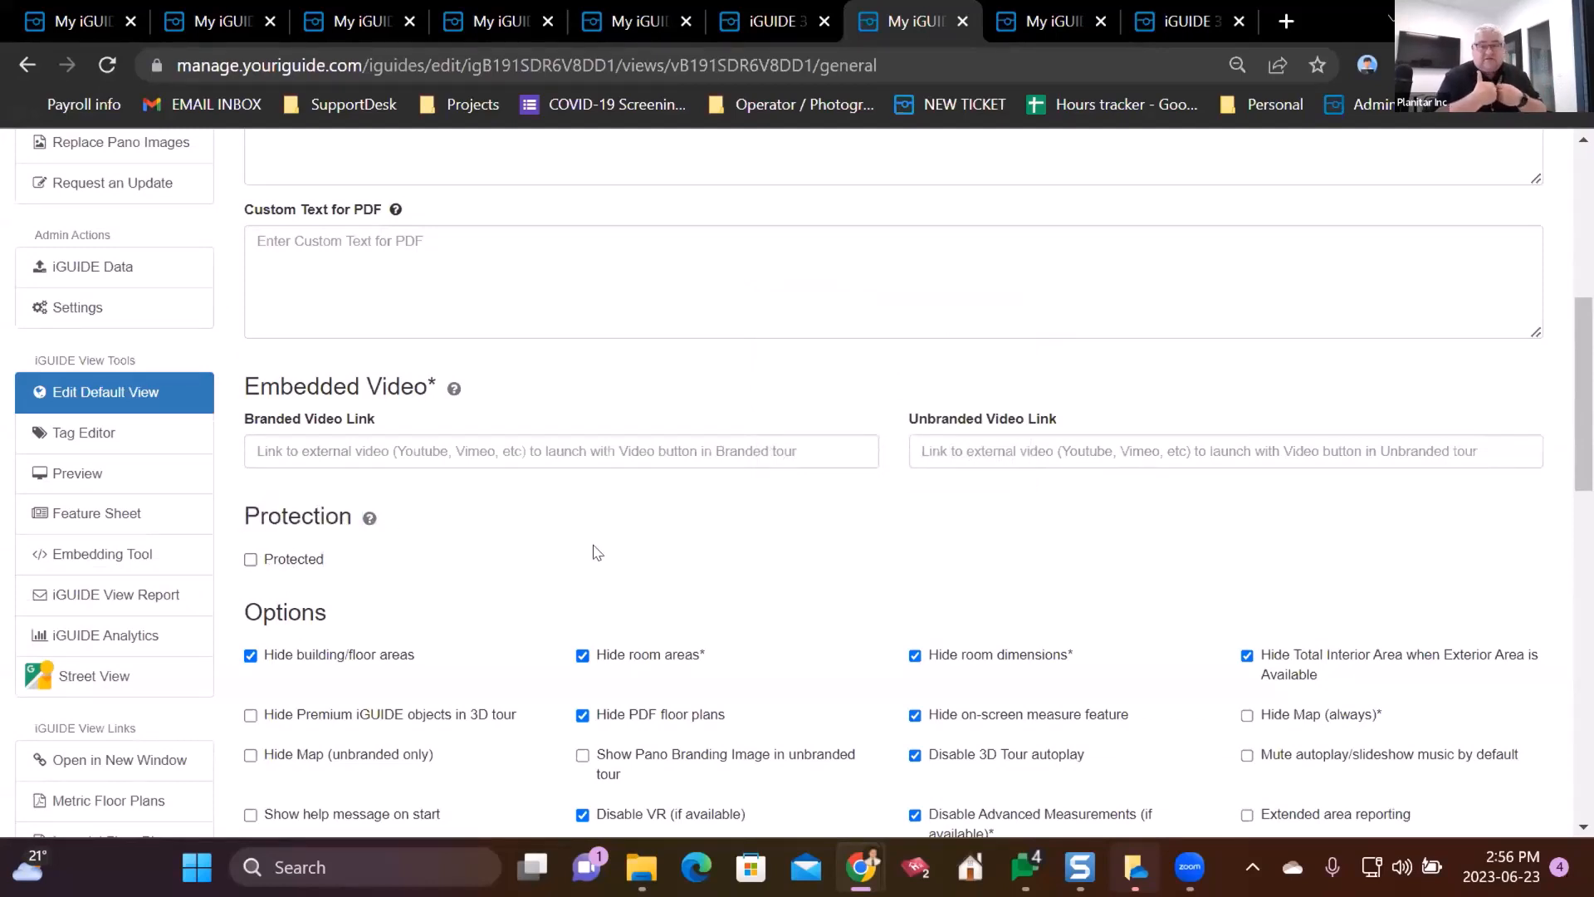
# - Preview the iGUIDE View Report's links and downloads, then switch to the 3D tour
pyautogui.click(133, 596)
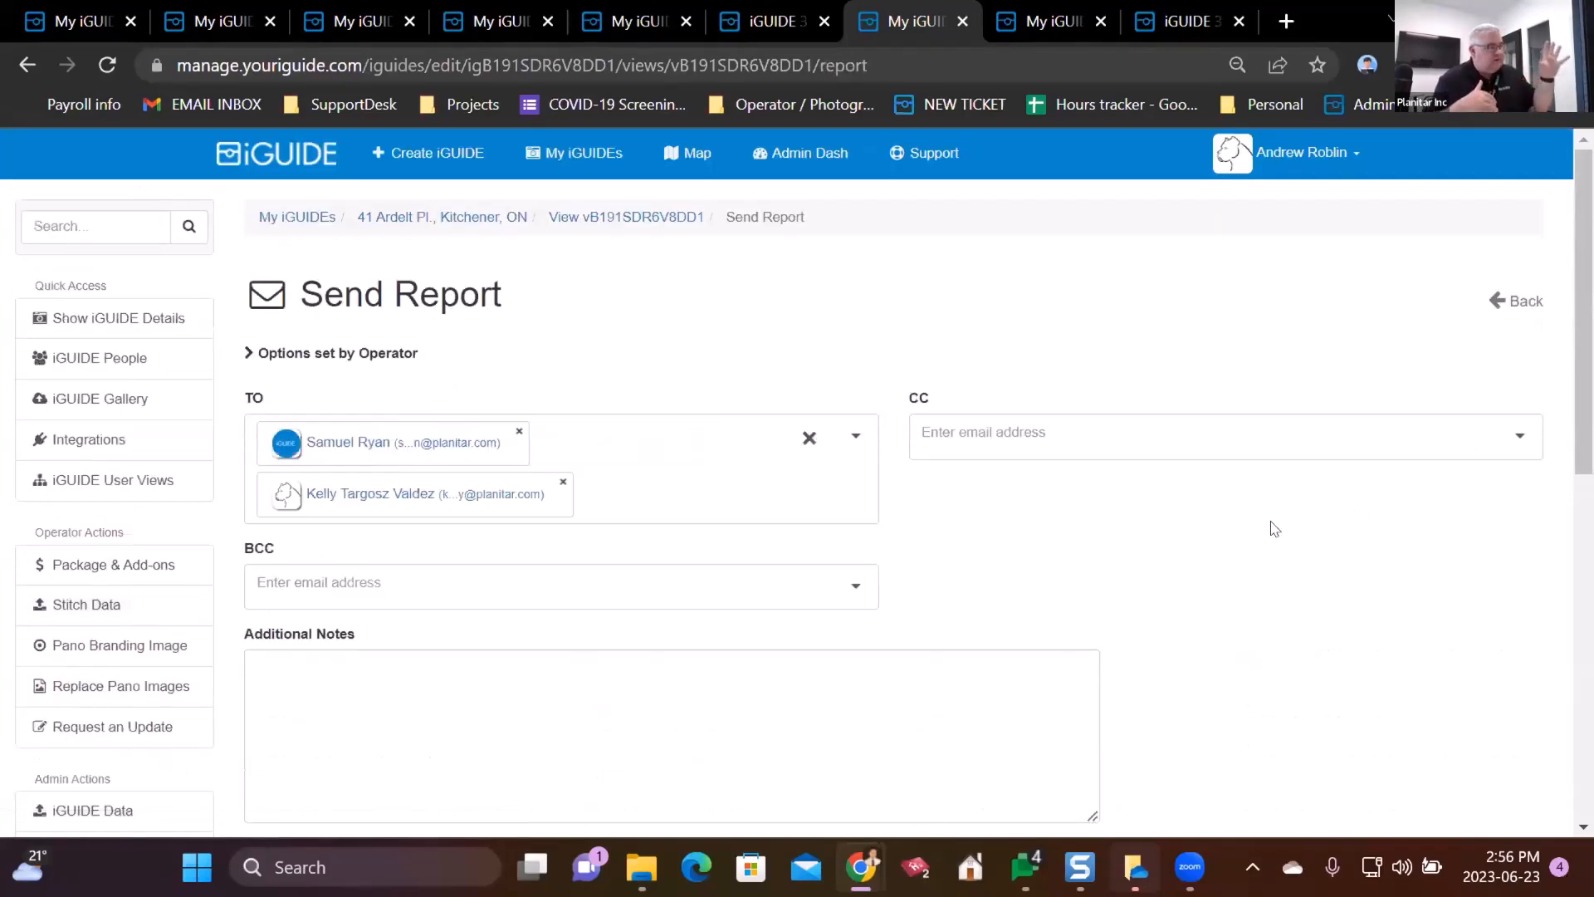
pyautogui.scroll(-6, 1263, 523)
pyautogui.scroll(-2, 1264, 508)
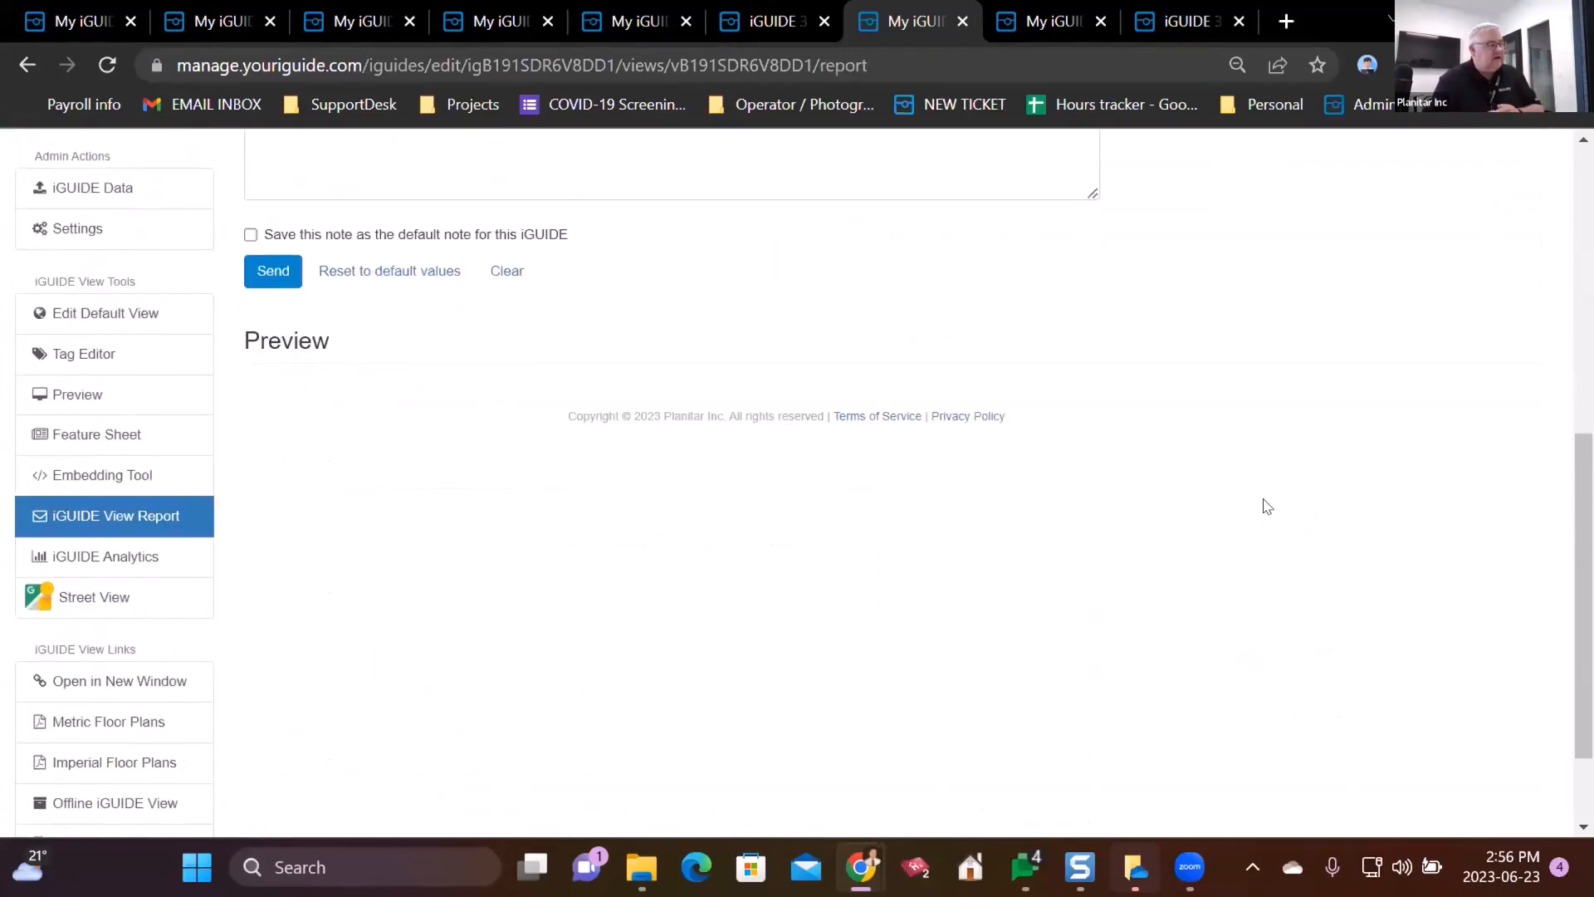
pyautogui.scroll(-3, 1270, 500)
pyautogui.scroll(-4, 1335, 495)
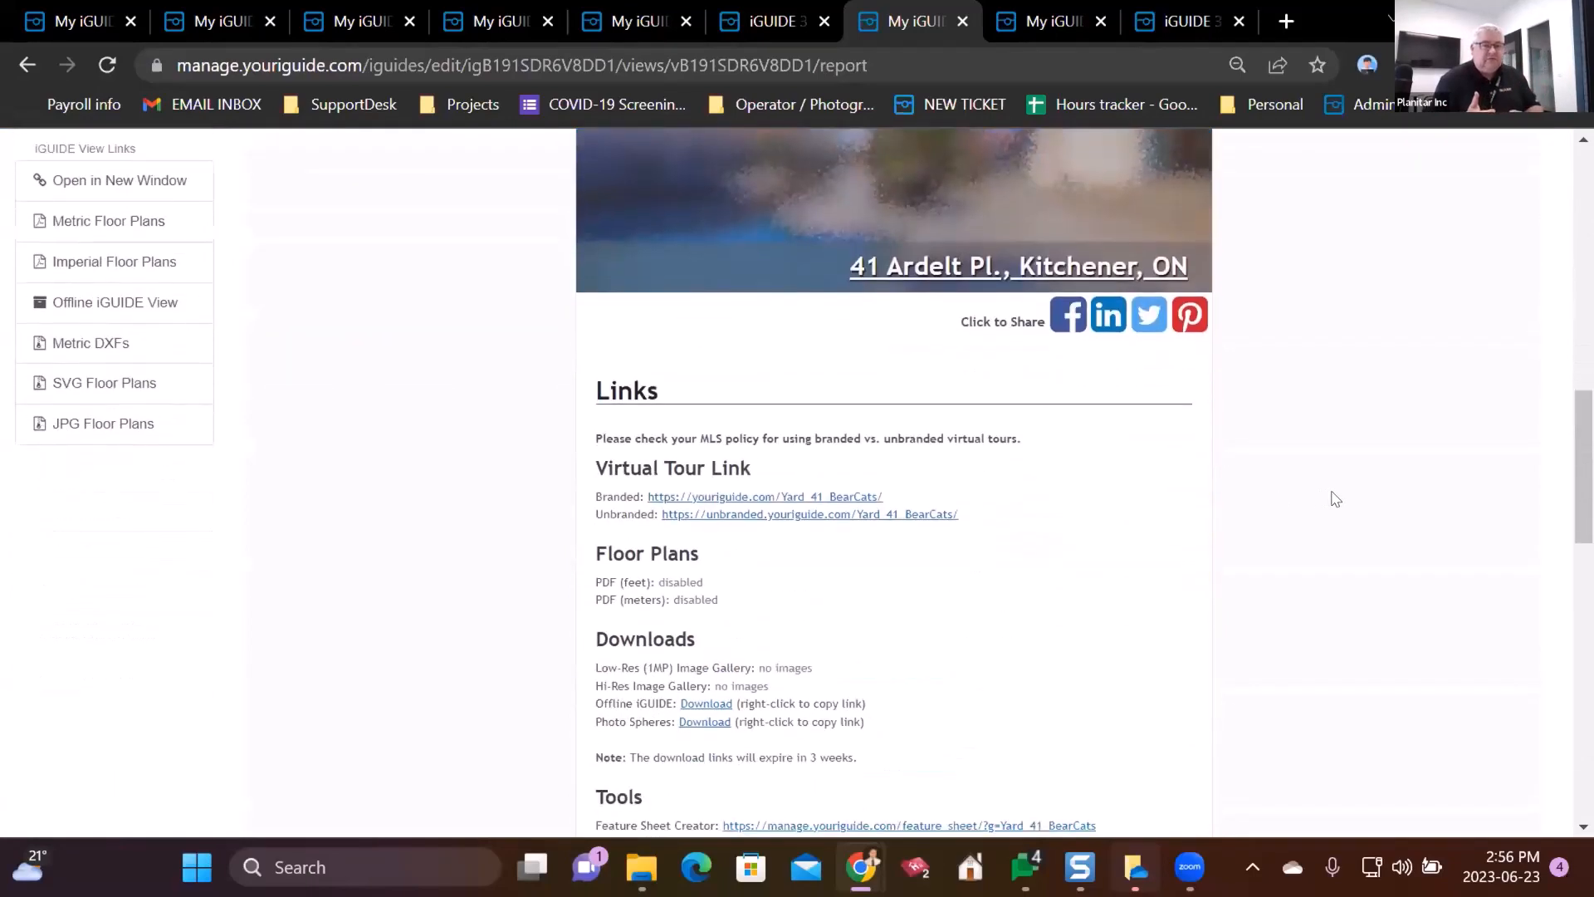
pyautogui.scroll(-1, 1230, 423)
pyautogui.scroll(-1, 1230, 424)
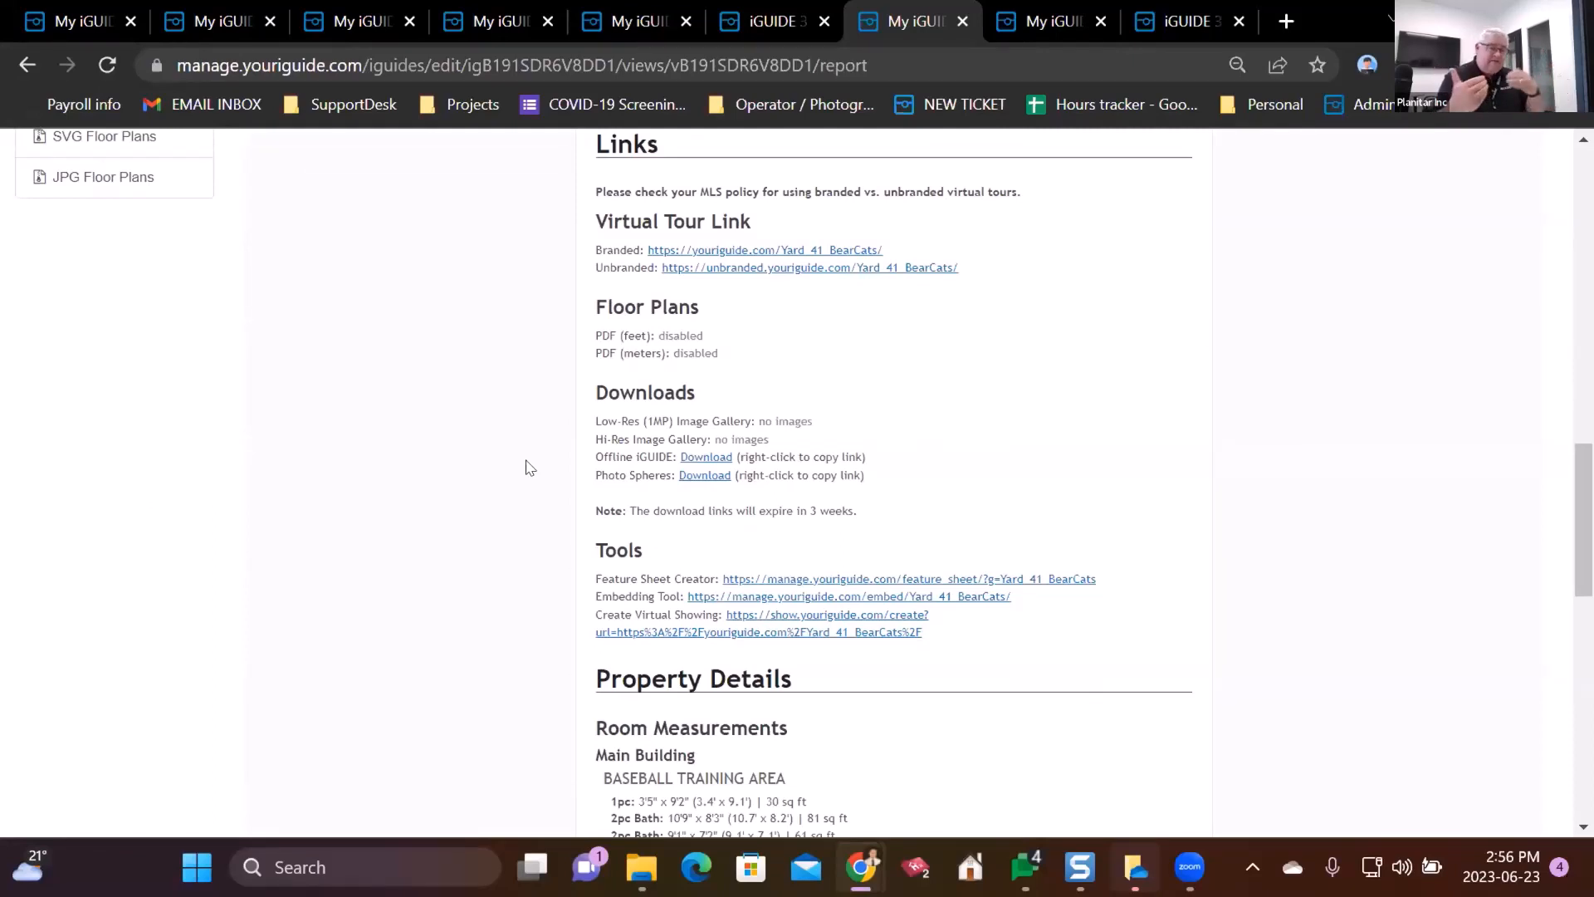
pyautogui.click(1146, 10)
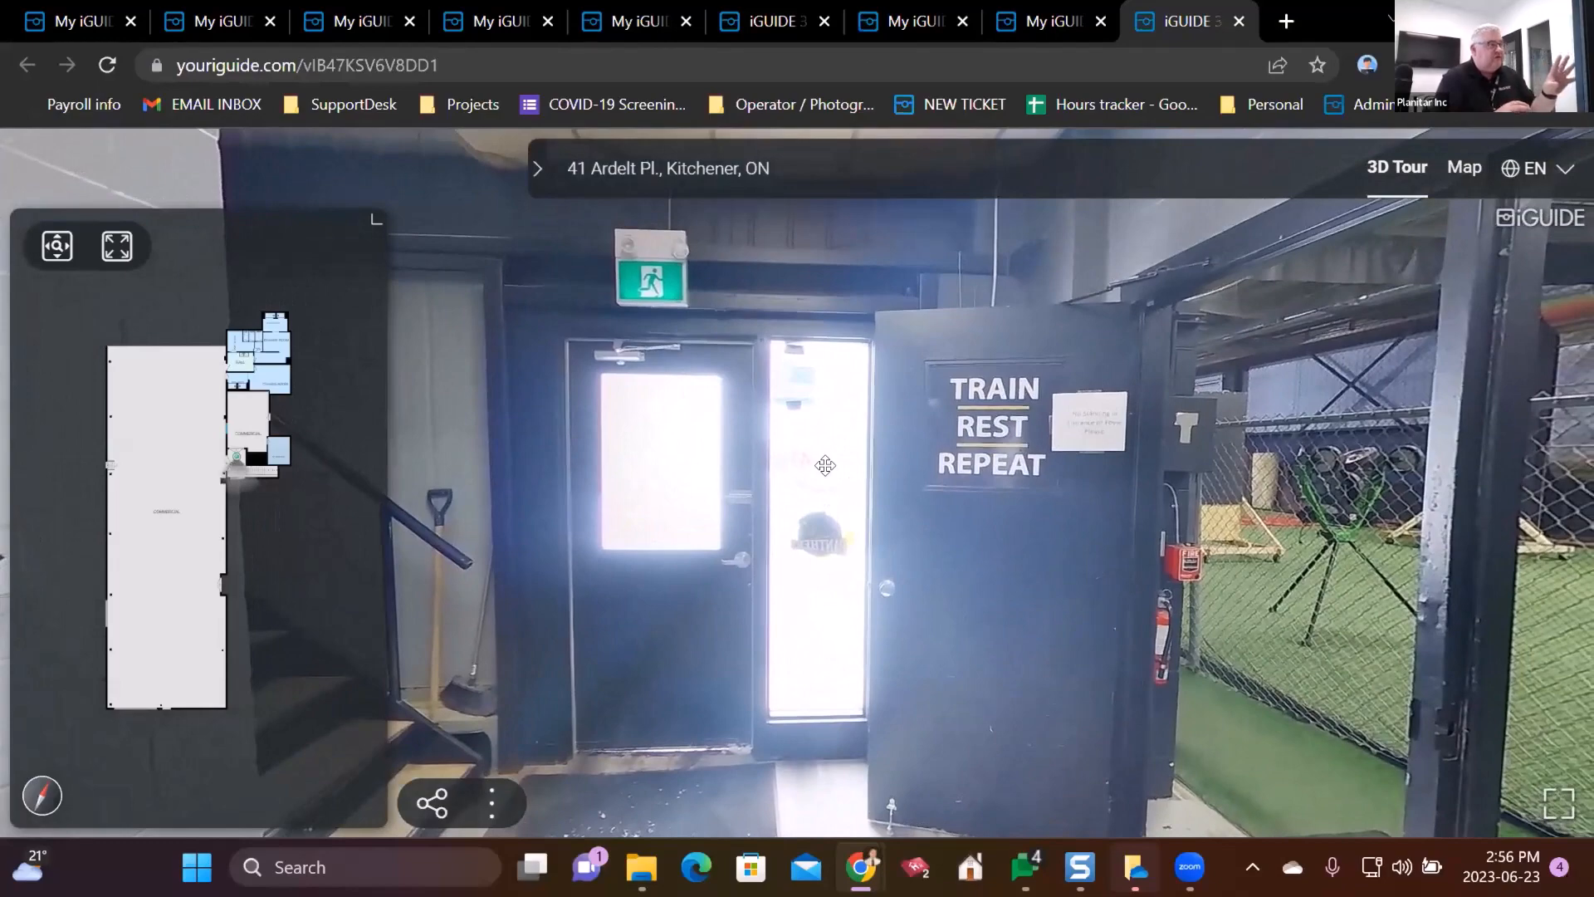
# - Move through the exit doorway toward the PLEASE USE OTHER DOOR sign and open the tour's Share dialog
pyautogui.click(824, 465)
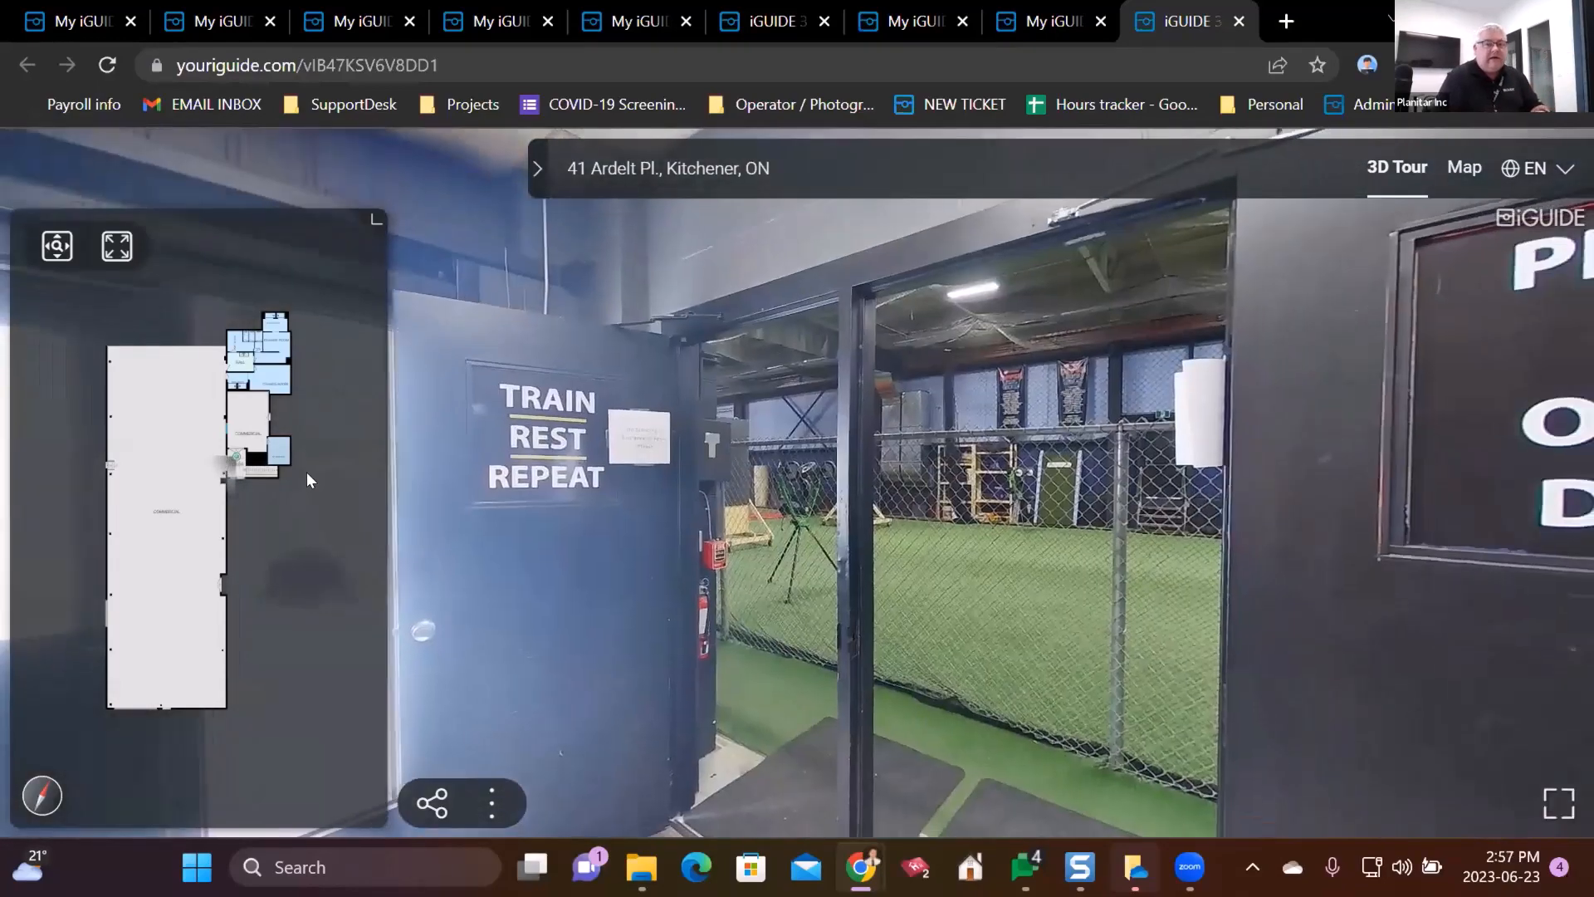
pyautogui.moveTo(952, 443); pyautogui.dragTo(849, 414)
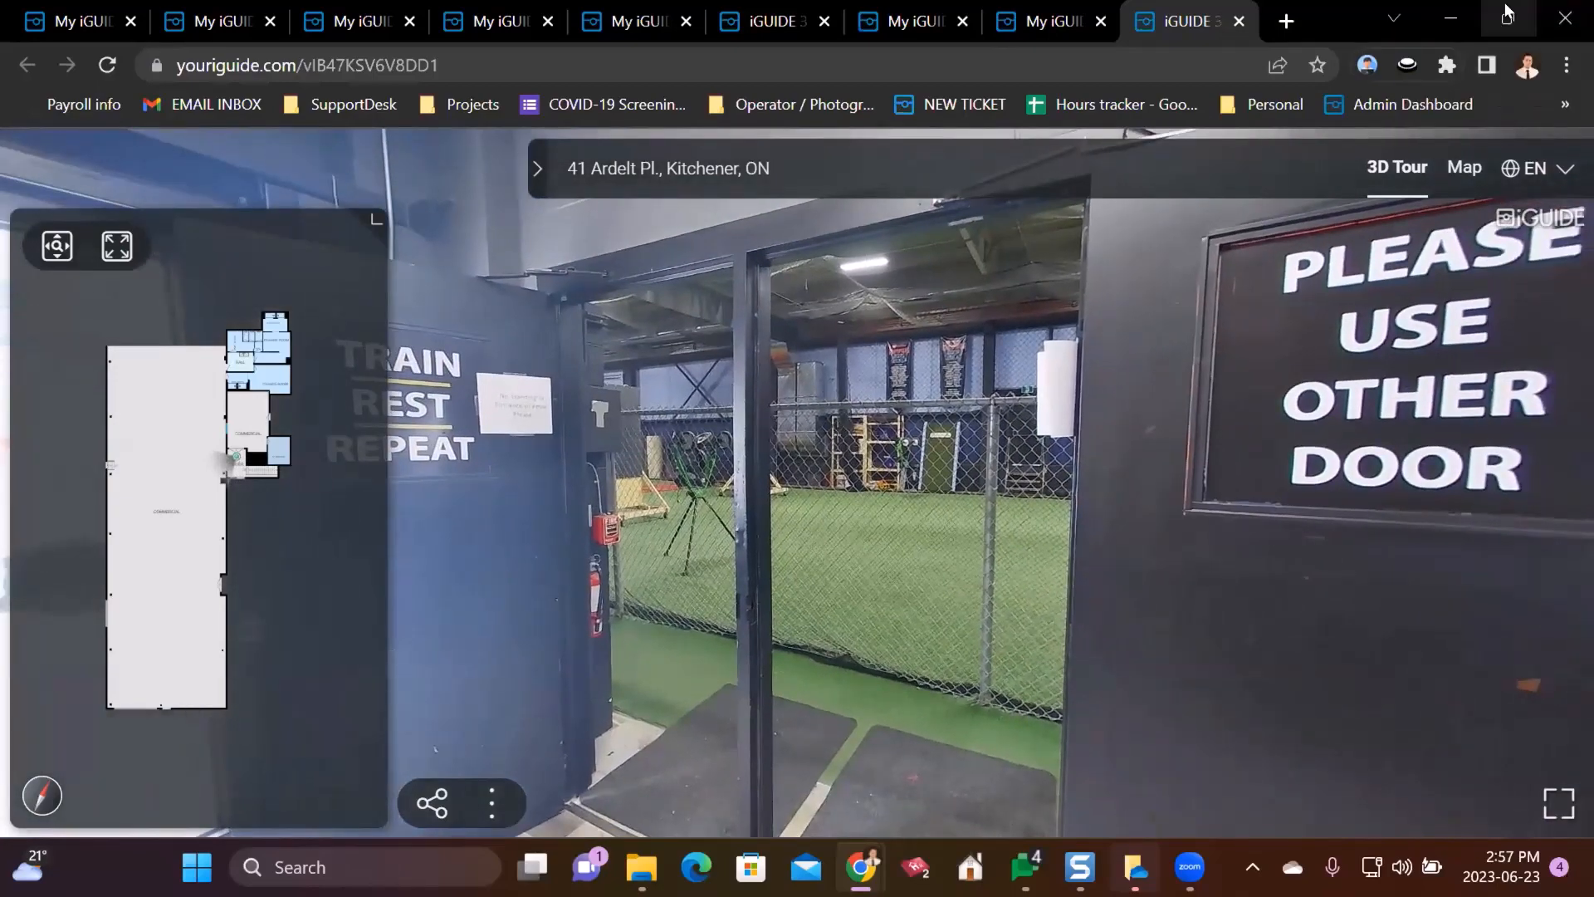
pyautogui.click(1507, 10)
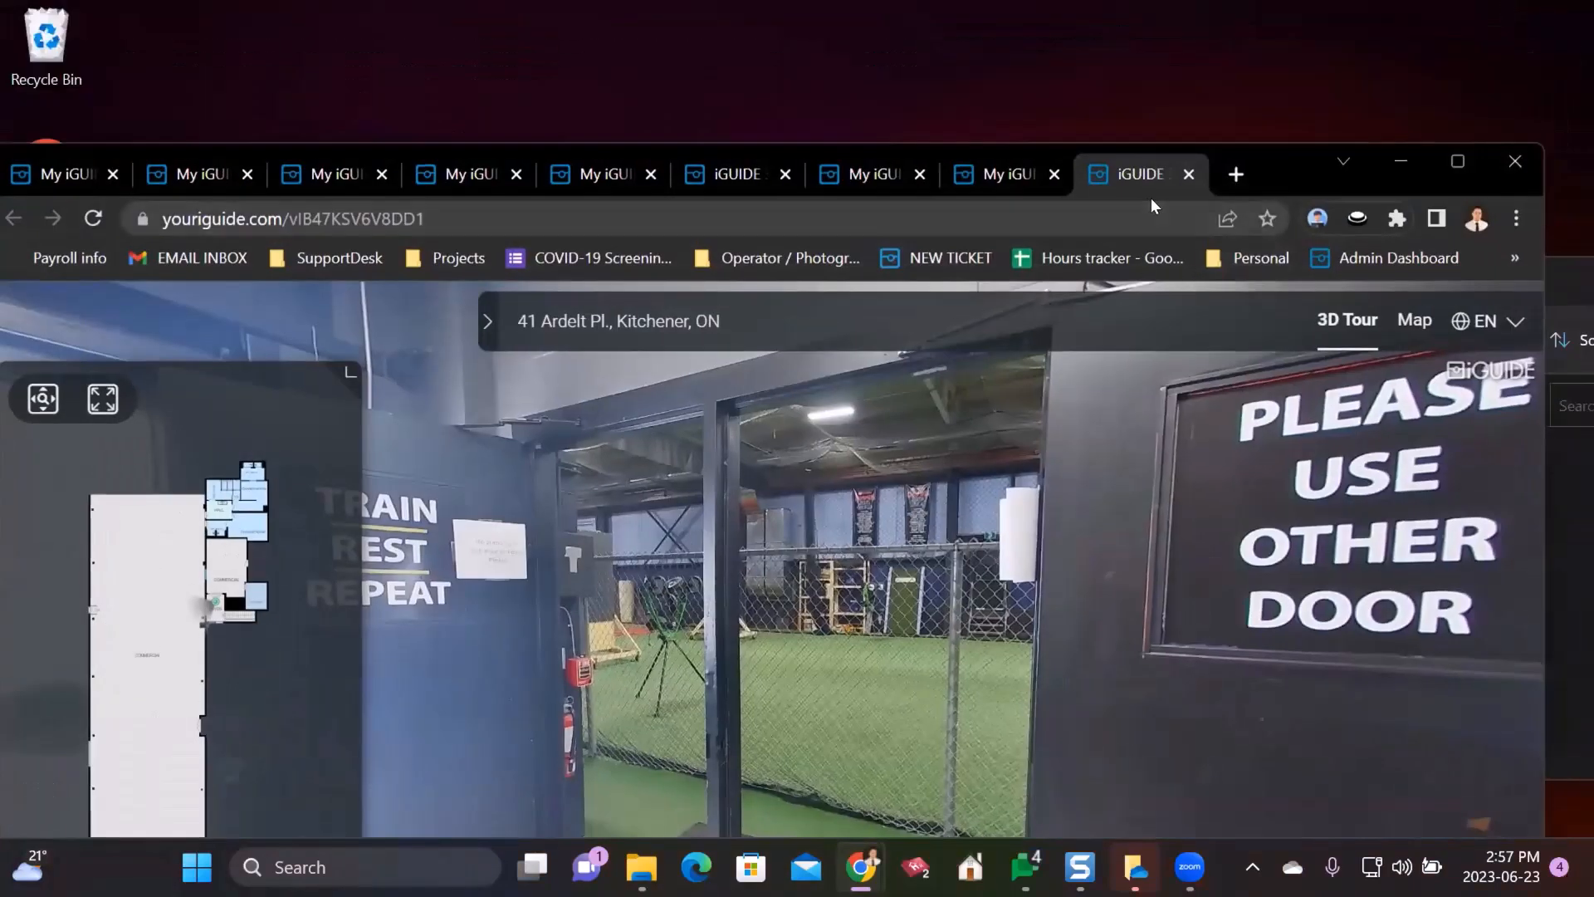
pyautogui.moveTo(782, 503); pyautogui.dragTo(665, 456)
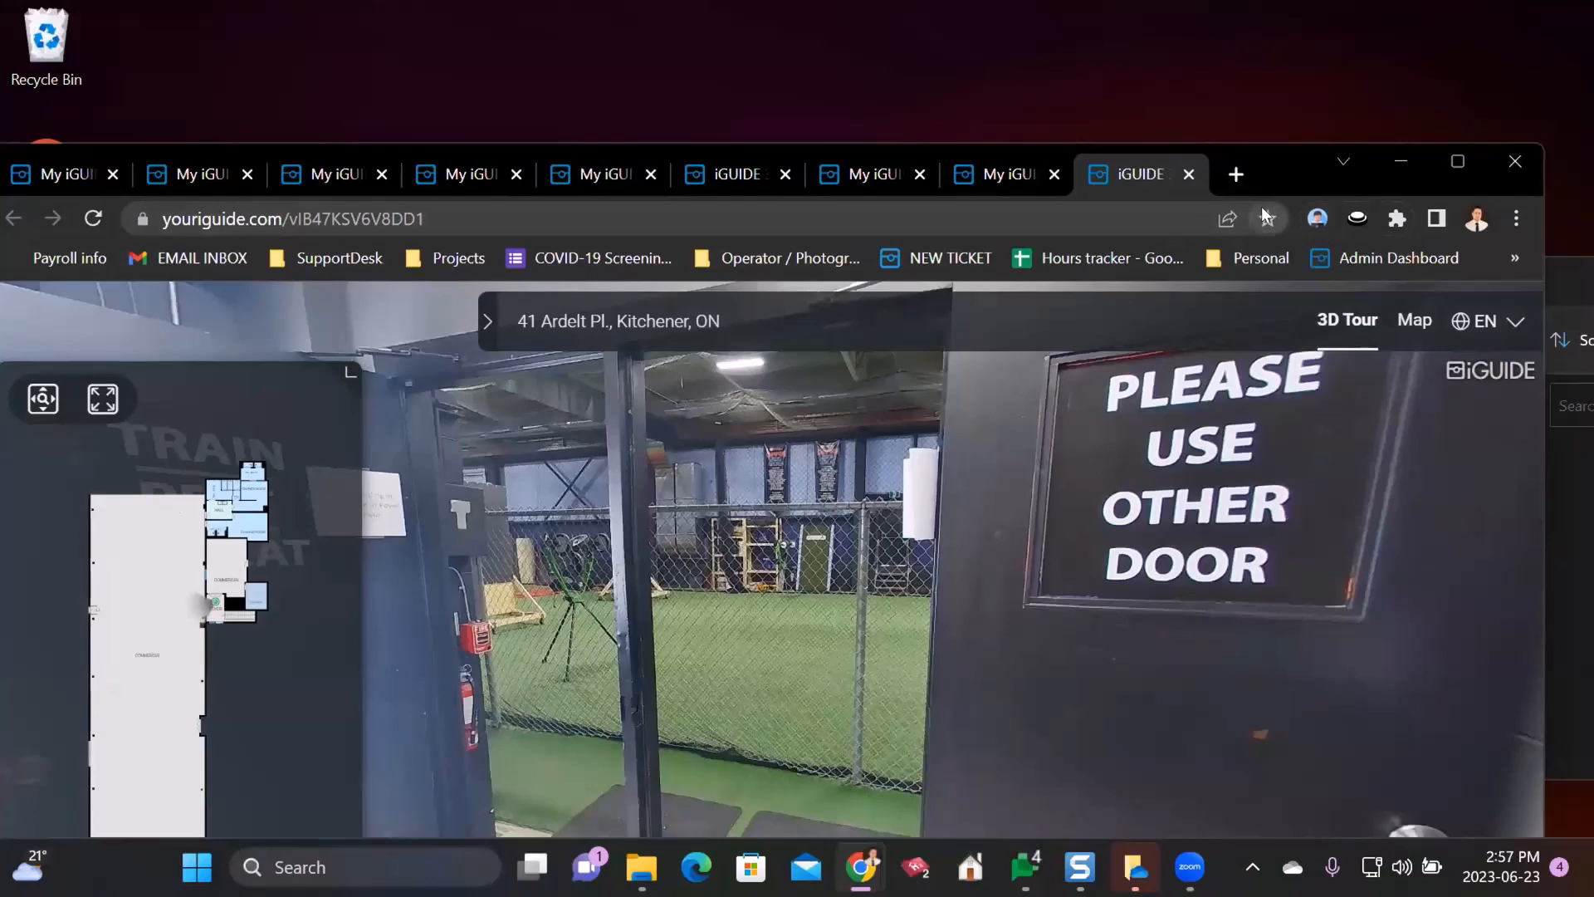
pyautogui.click(1455, 165)
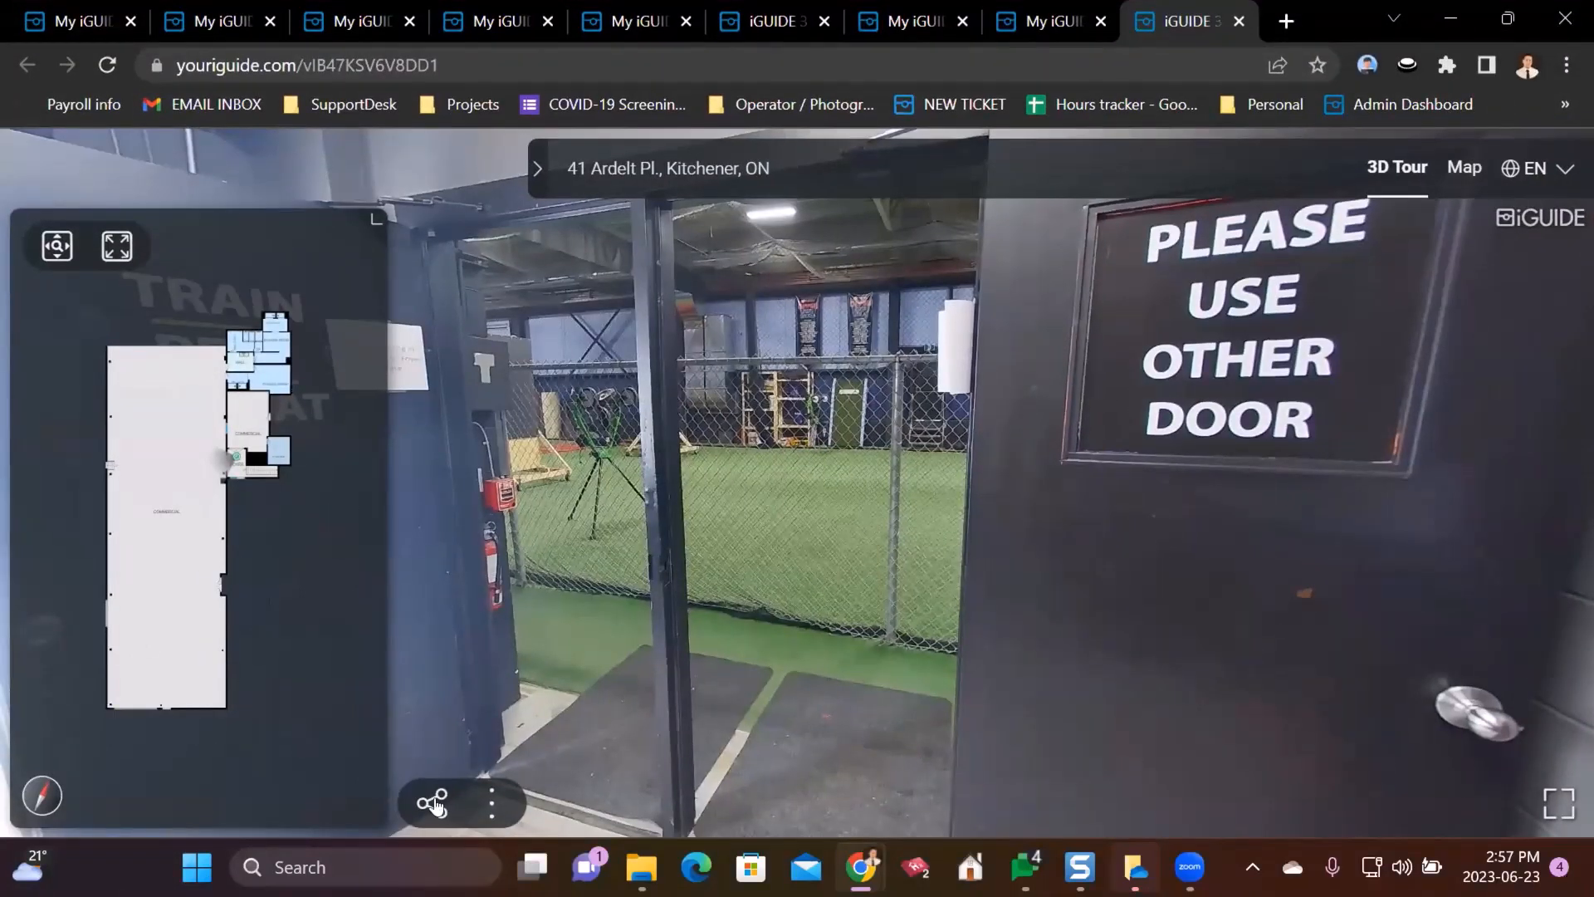
pyautogui.click(433, 800)
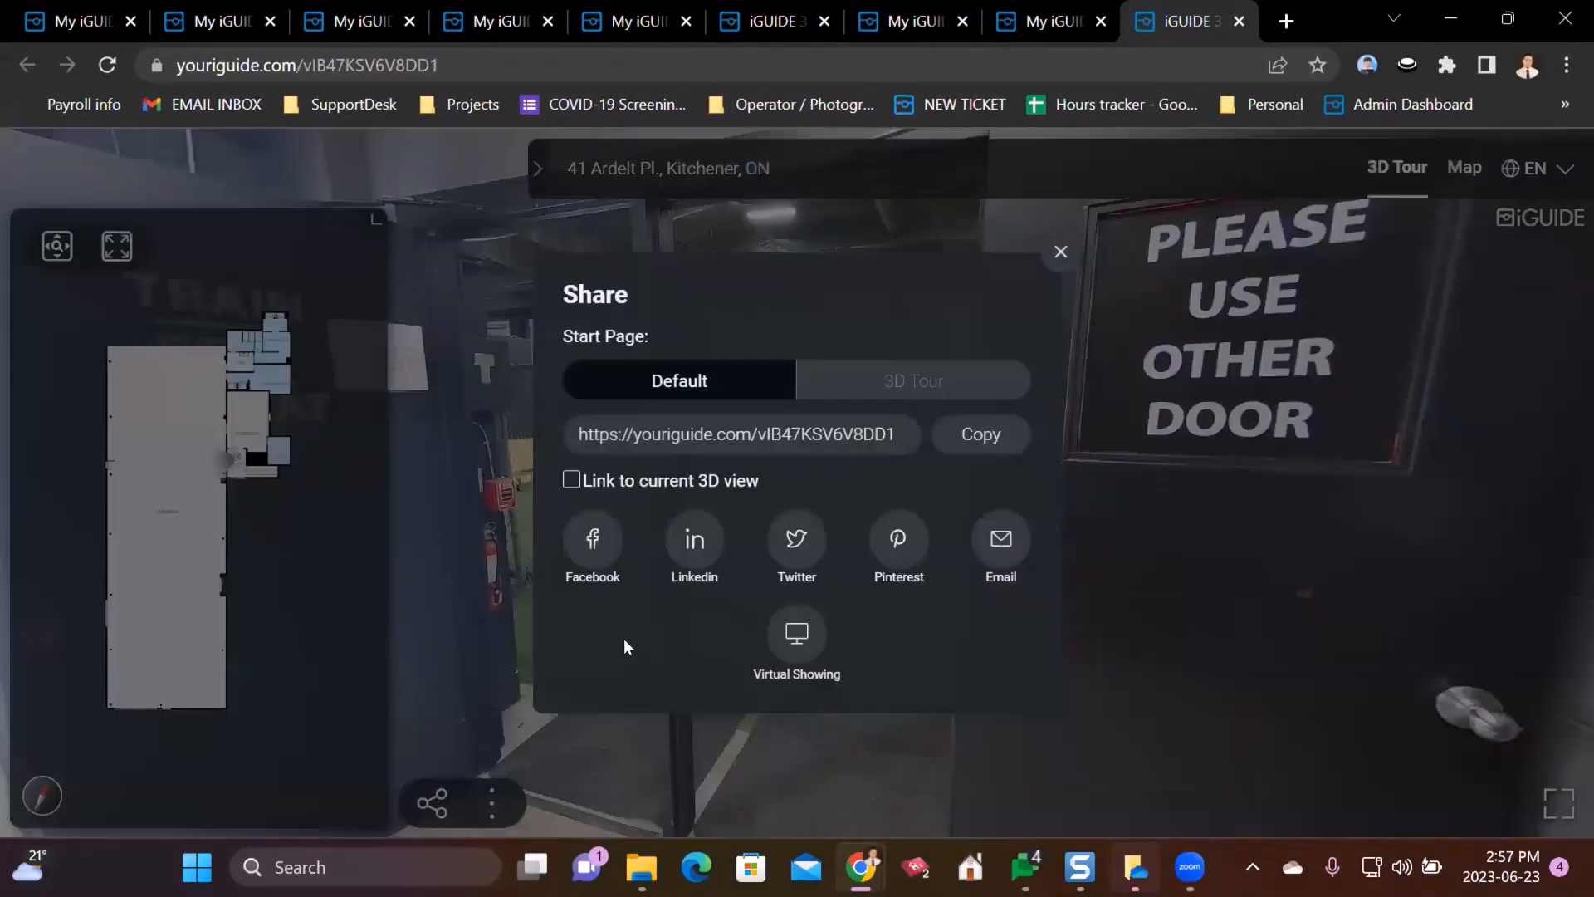
# - Copy the tour's Default start-page link, close Share, and turn the doorway panorama slightly
pyautogui.click(980, 434)
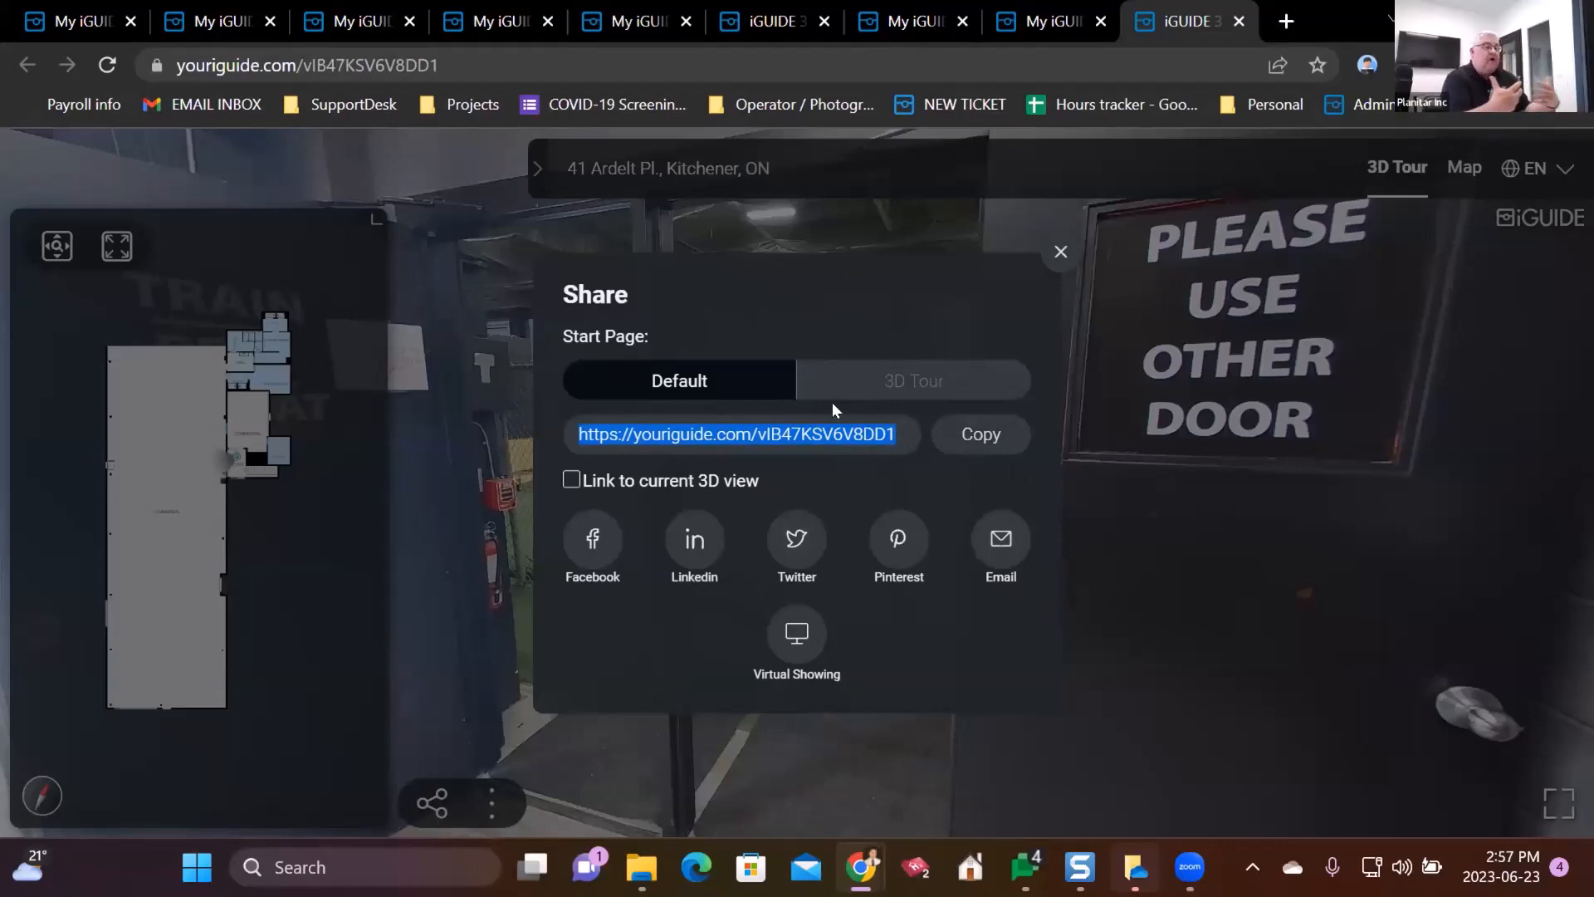
pyautogui.click(1183, 440)
pyautogui.moveTo(514, 538); pyautogui.dragTo(651, 595)
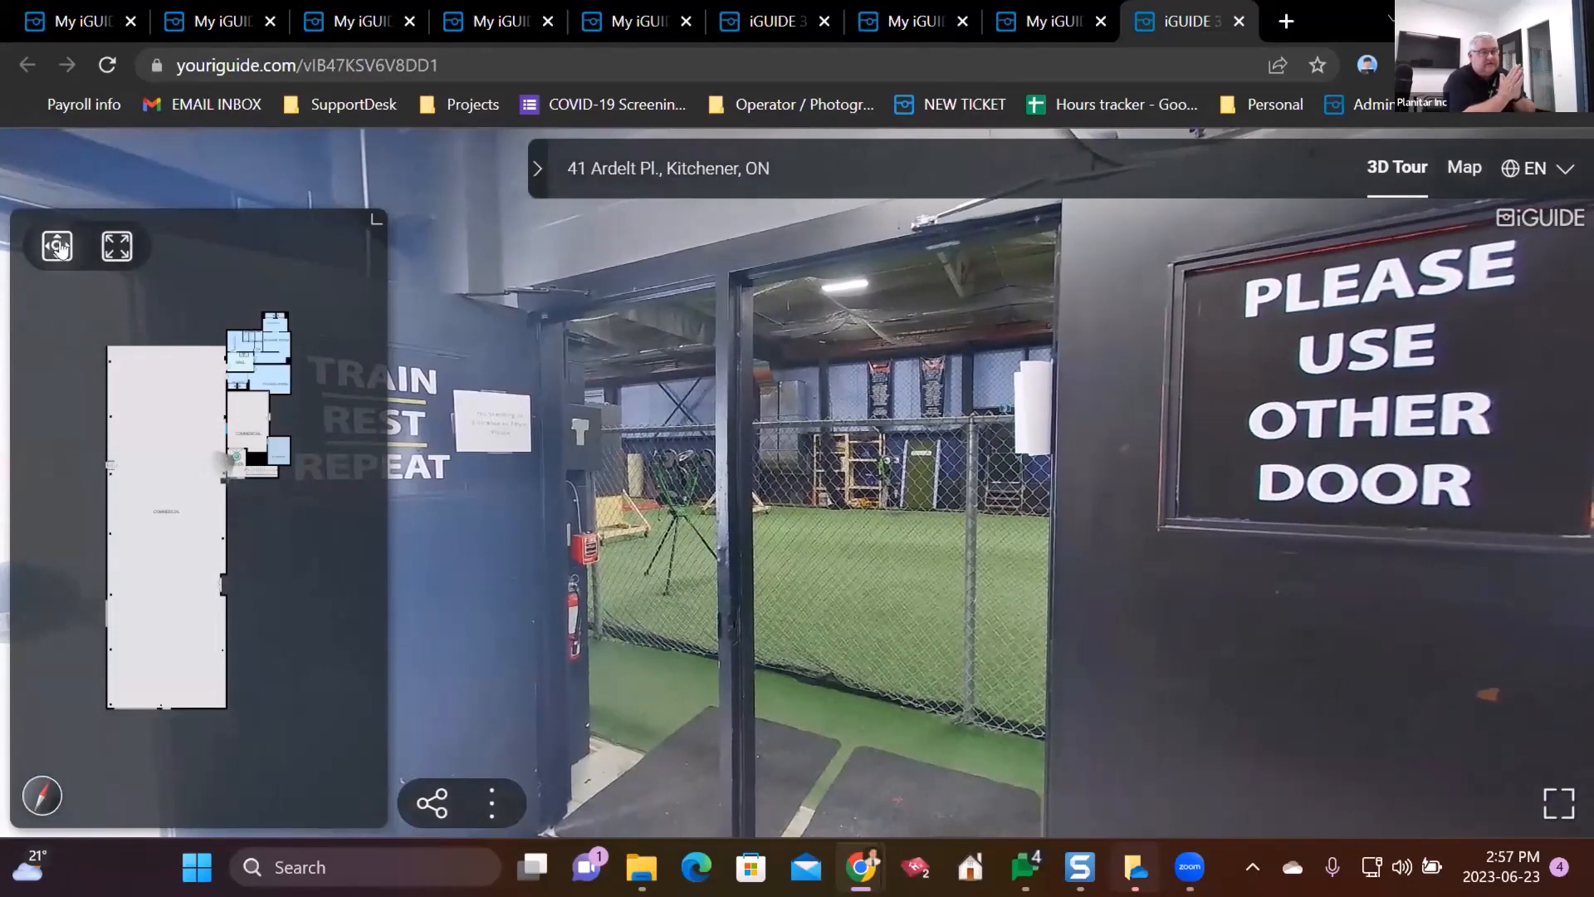
# - Zoom and pan the floor plan minimap to show the change rooms, hall and foyer
pyautogui.scroll(3, 267, 378)
pyautogui.moveTo(183, 426); pyautogui.dragTo(183, 519)
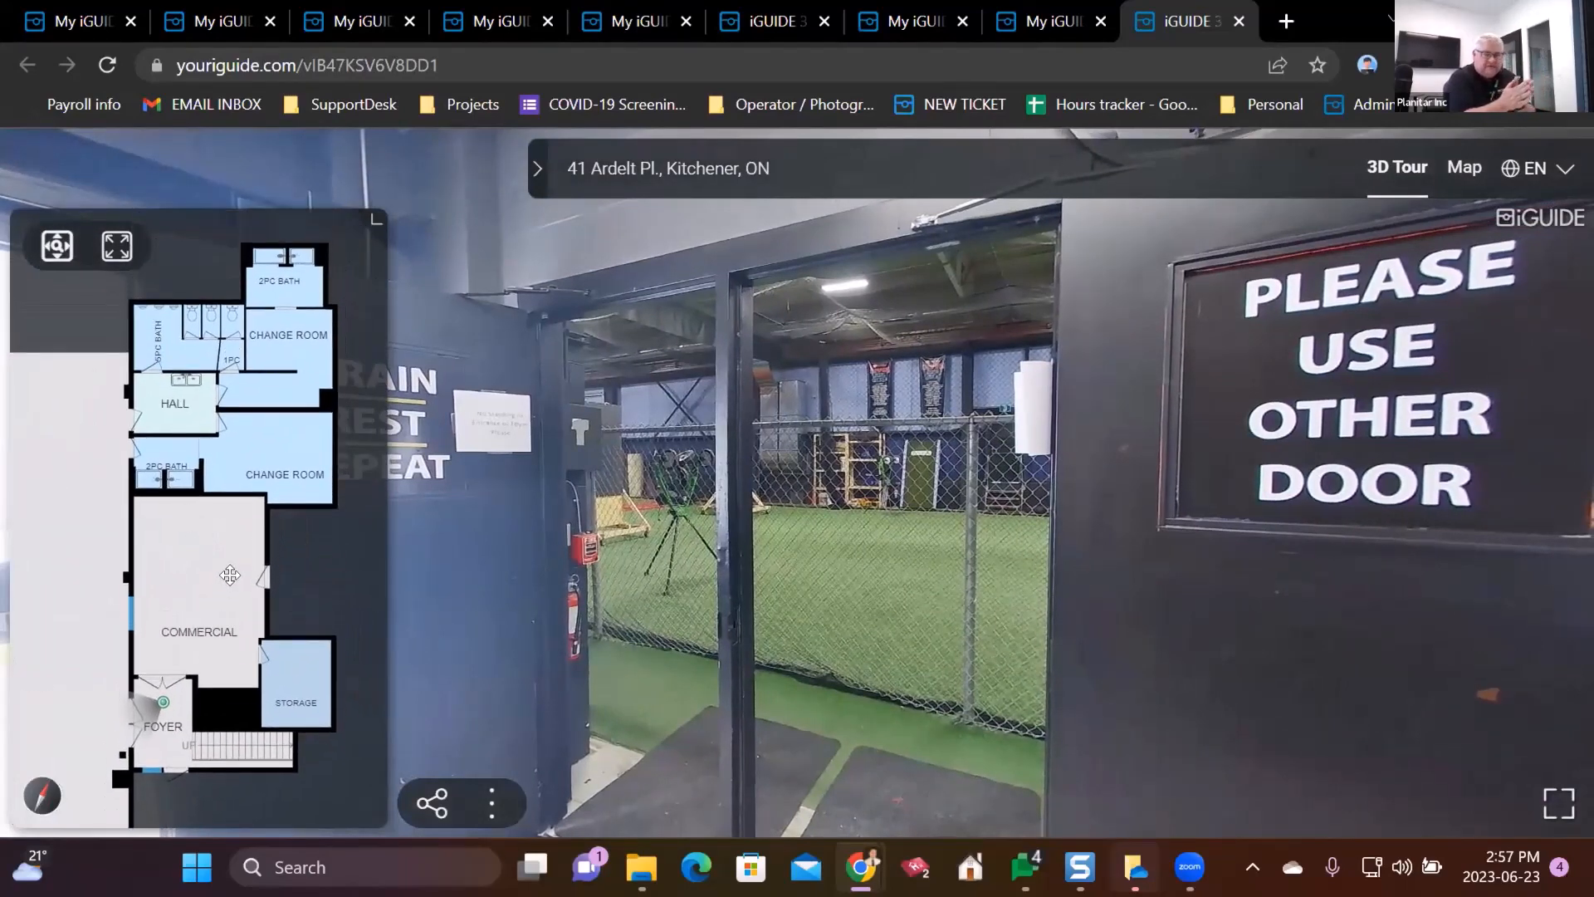
pyautogui.scroll(2, 230, 575)
pyautogui.moveTo(228, 573); pyautogui.dragTo(192, 612)
pyautogui.scroll(-2, 191, 611)
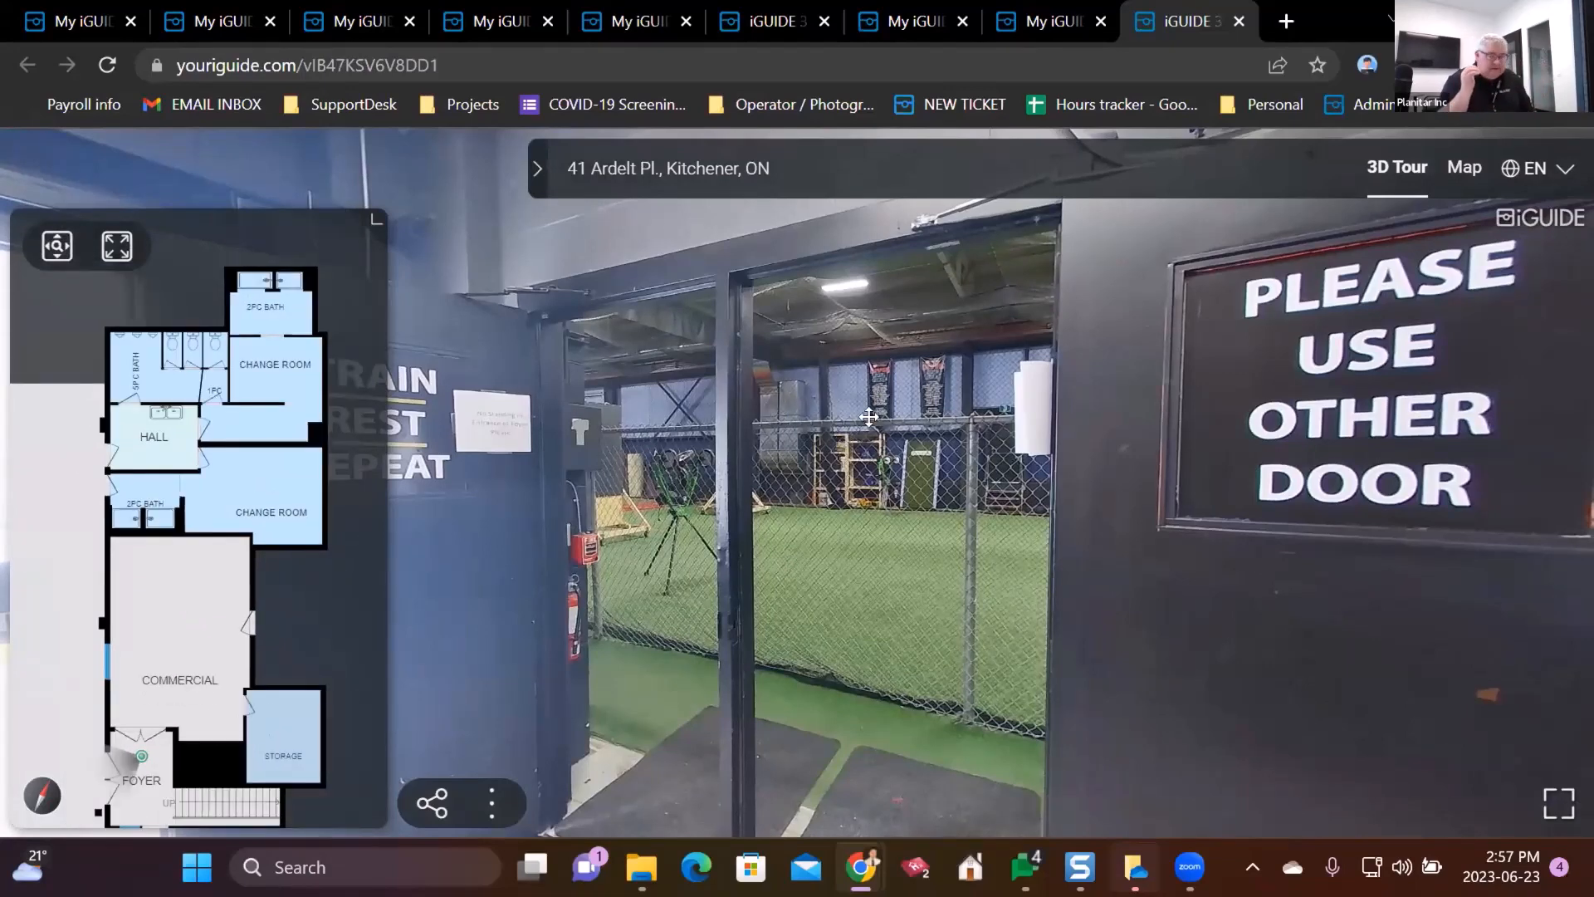
# - Turn toward the shirt-display room and move to its doorway viewpoint
pyautogui.moveTo(1039, 7)
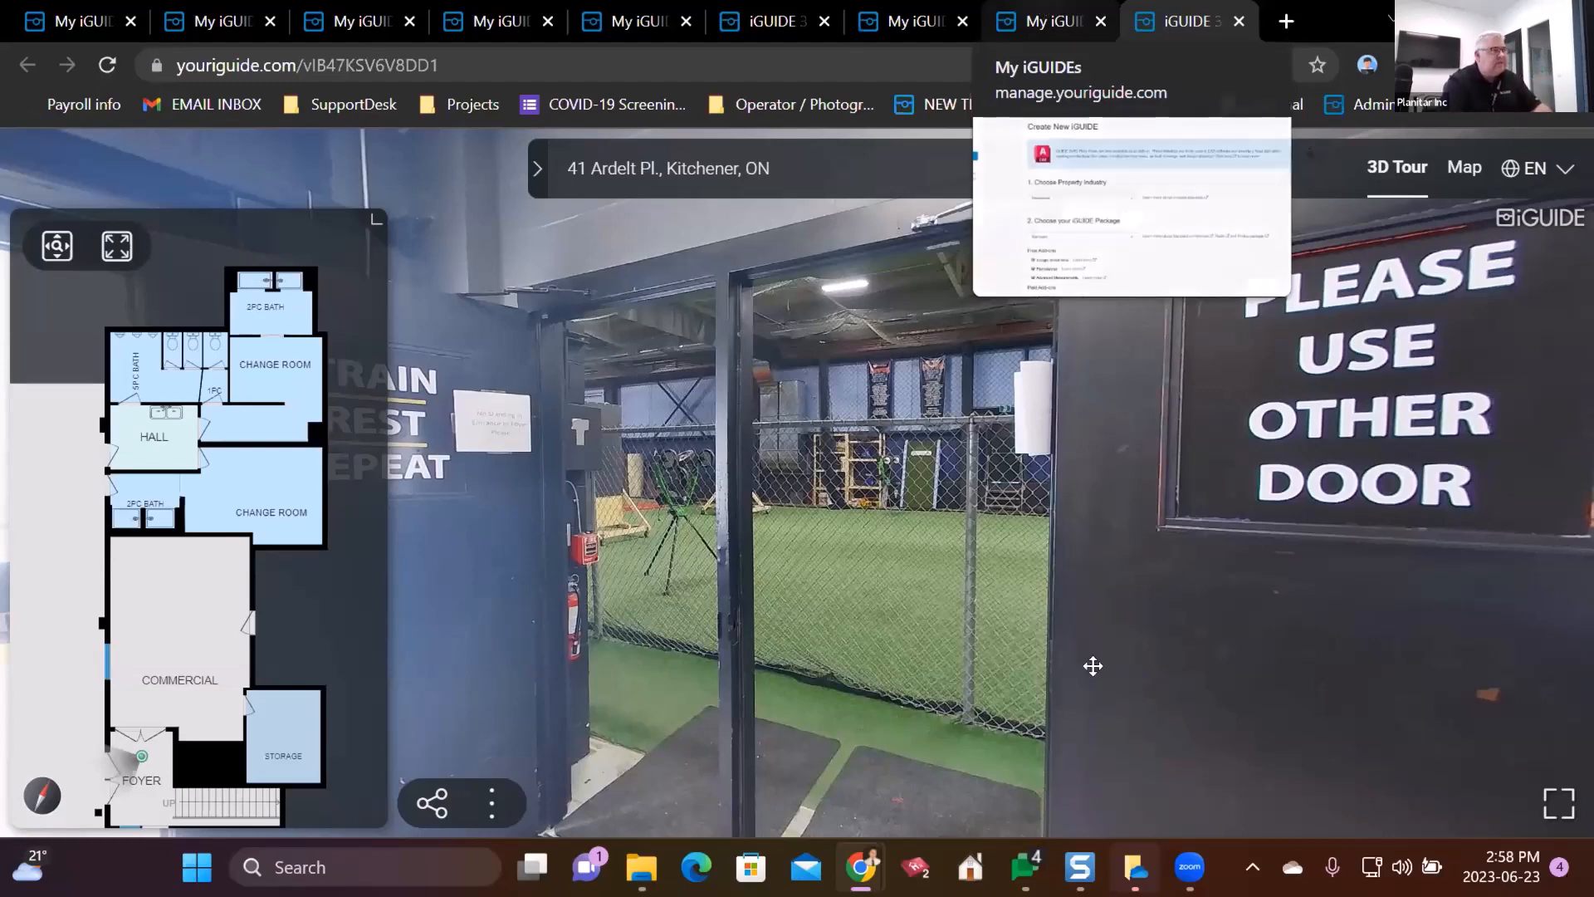
pyautogui.moveTo(1093, 665); pyautogui.dragTo(526, 690)
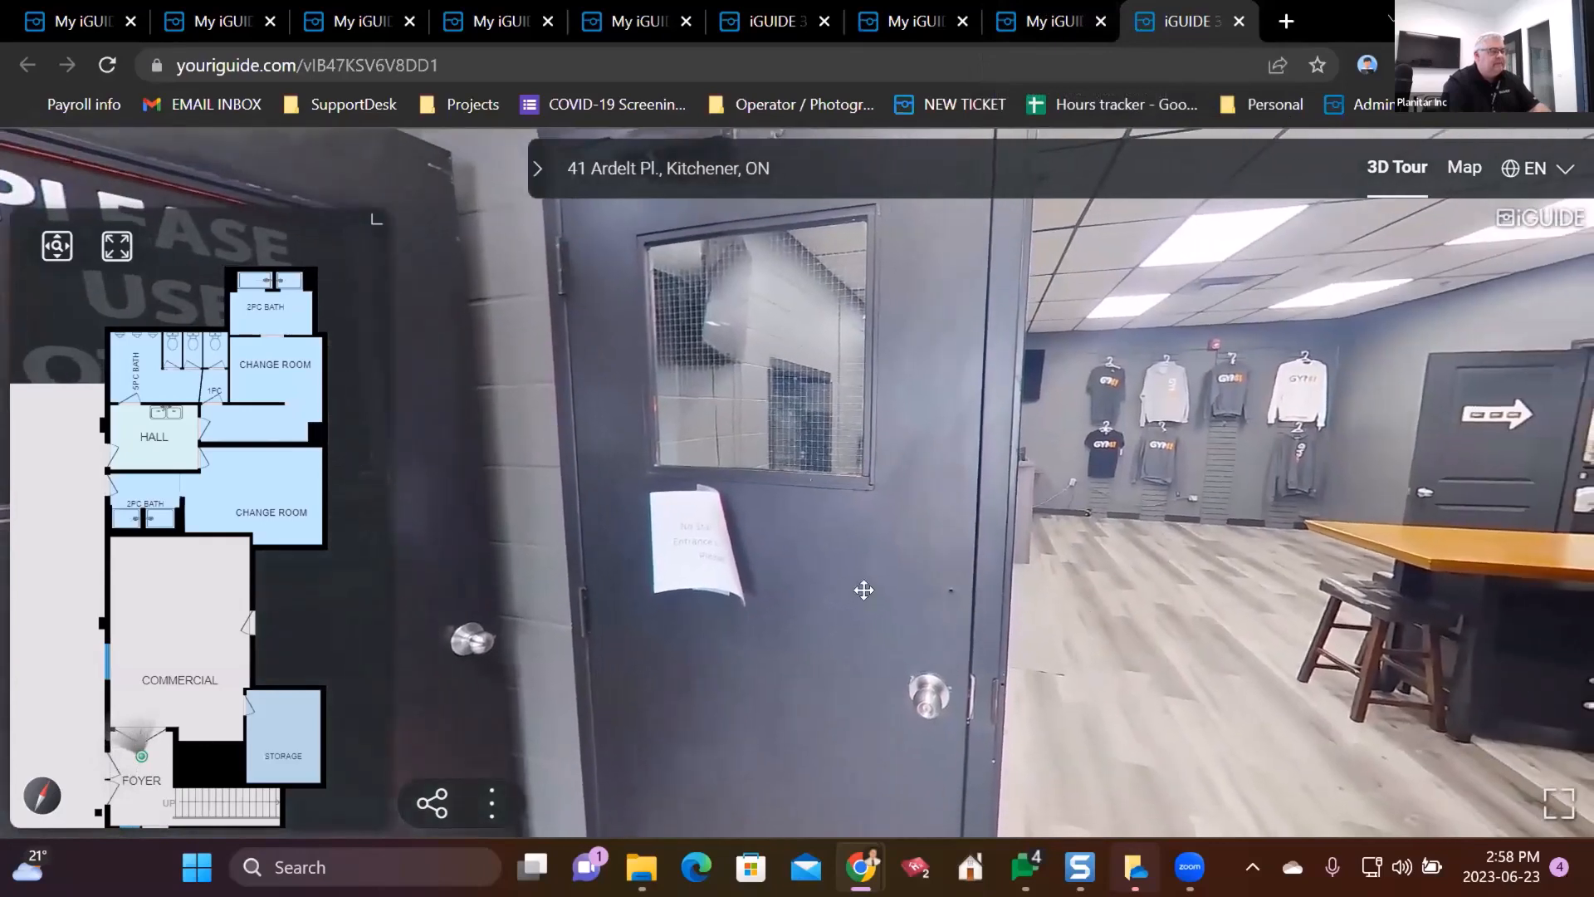
pyautogui.click(863, 589)
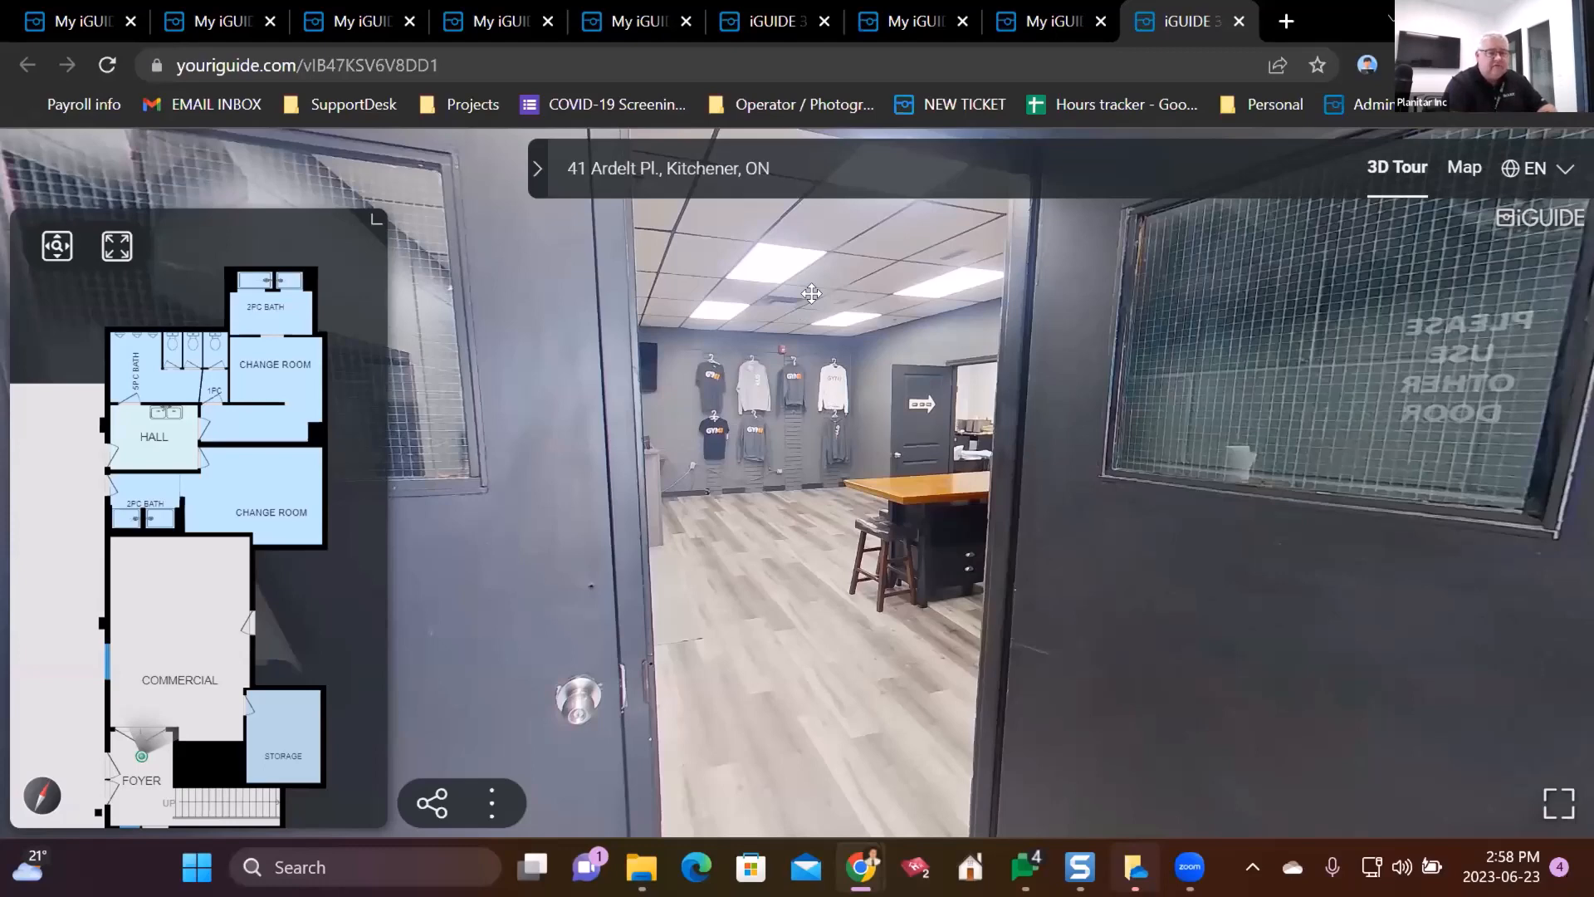
# - Close the old 3D tour, Create New iGUIDE and report tabs
pyautogui.click(1115, 12)
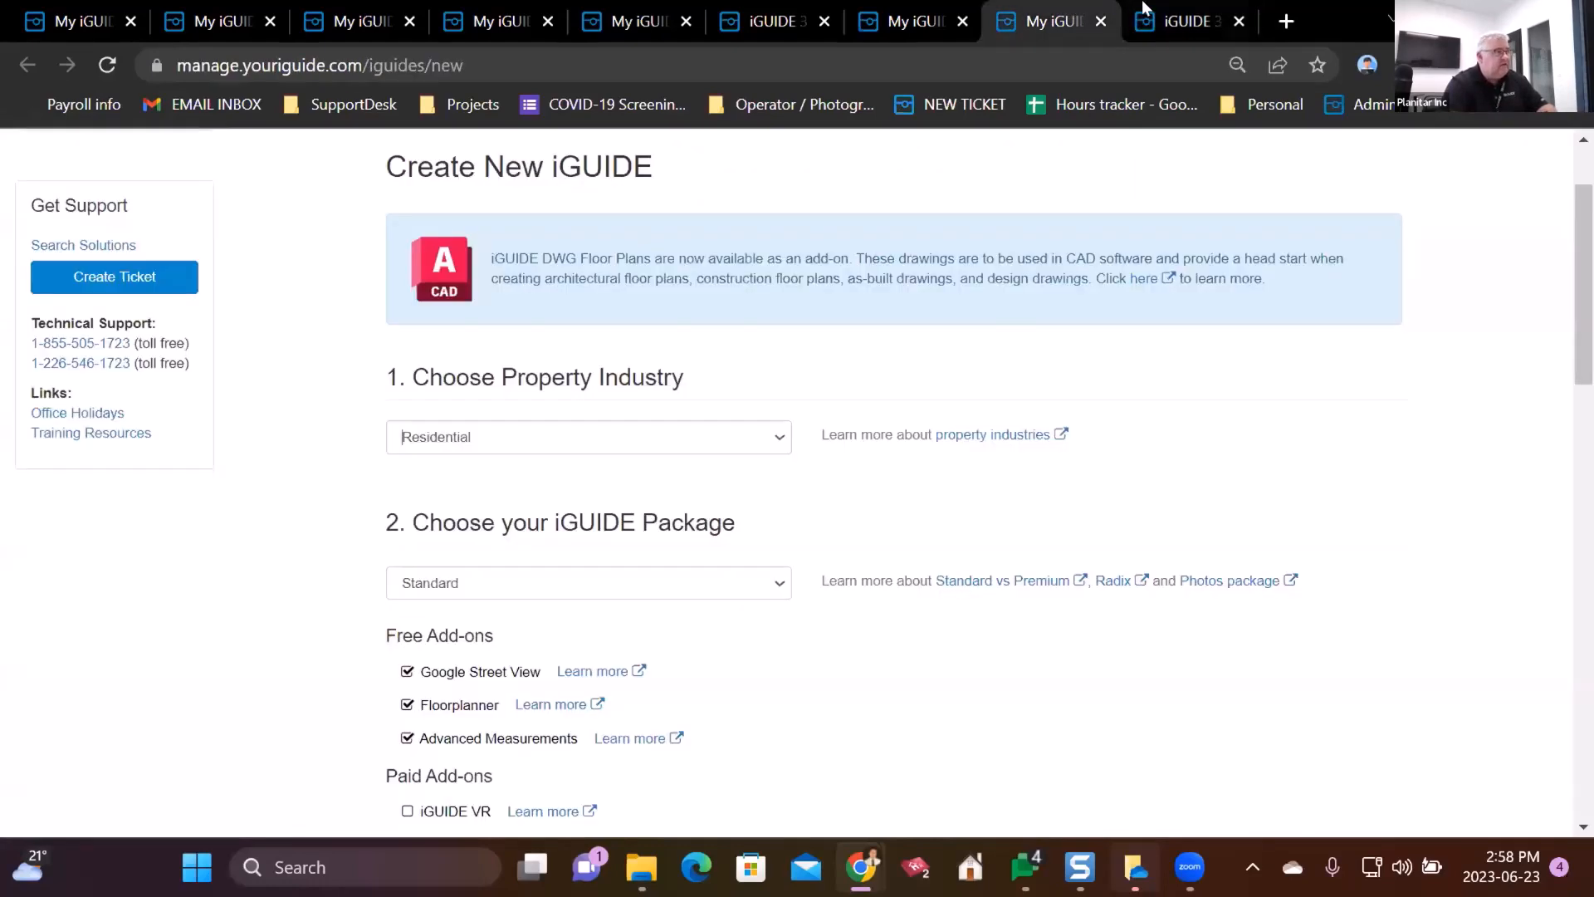
pyautogui.click(1144, 12)
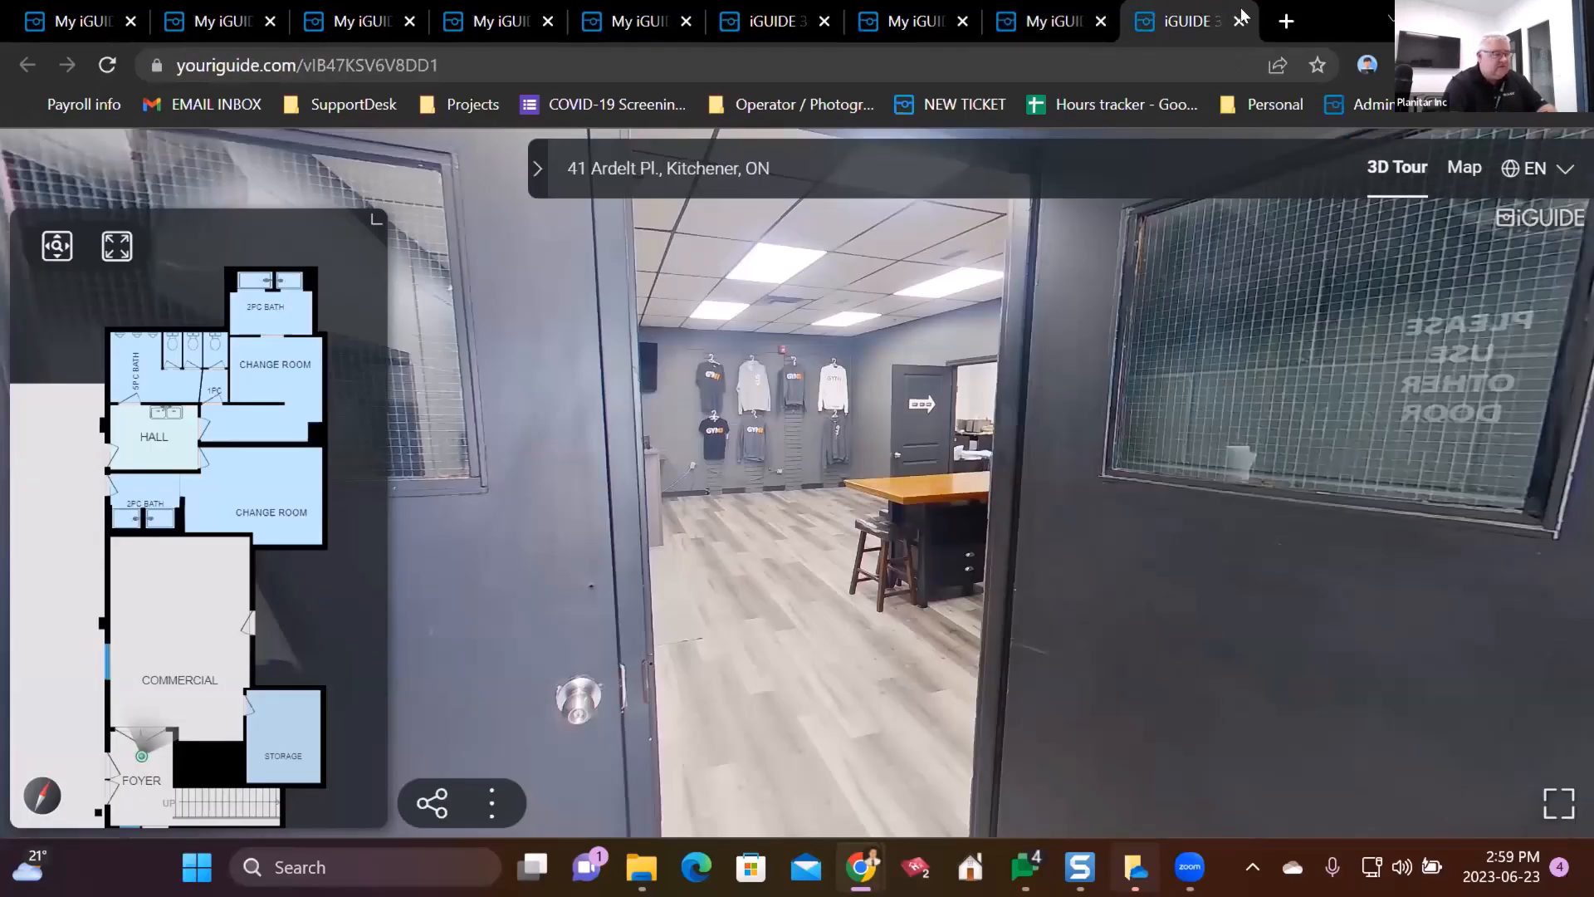
pyautogui.click(1507, 15)
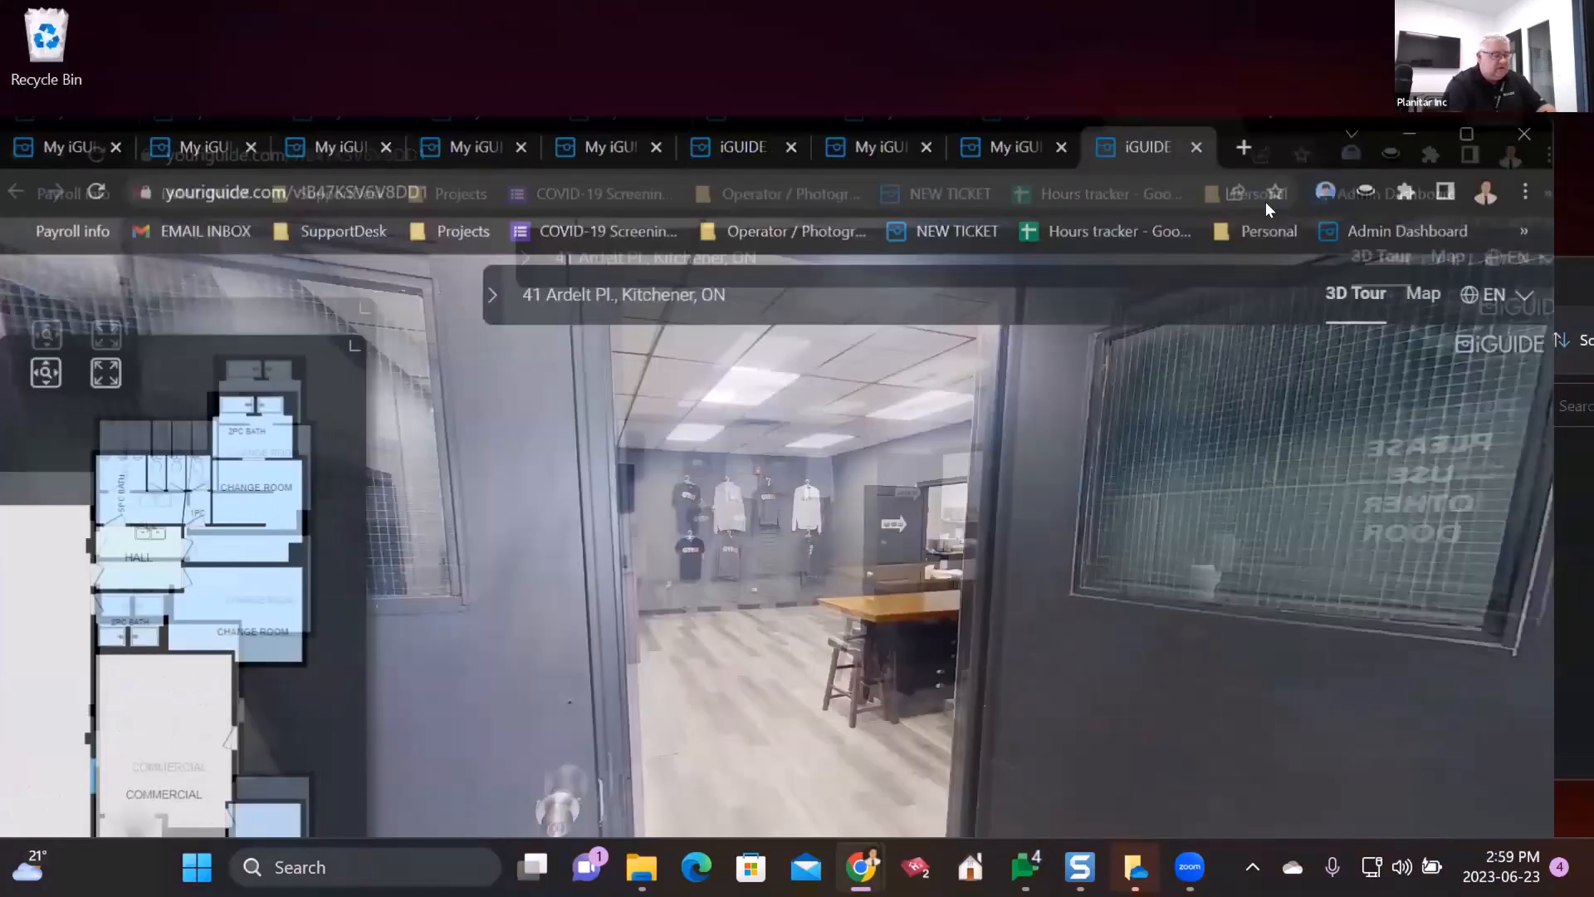
pyautogui.click(1188, 172)
pyautogui.click(1188, 173)
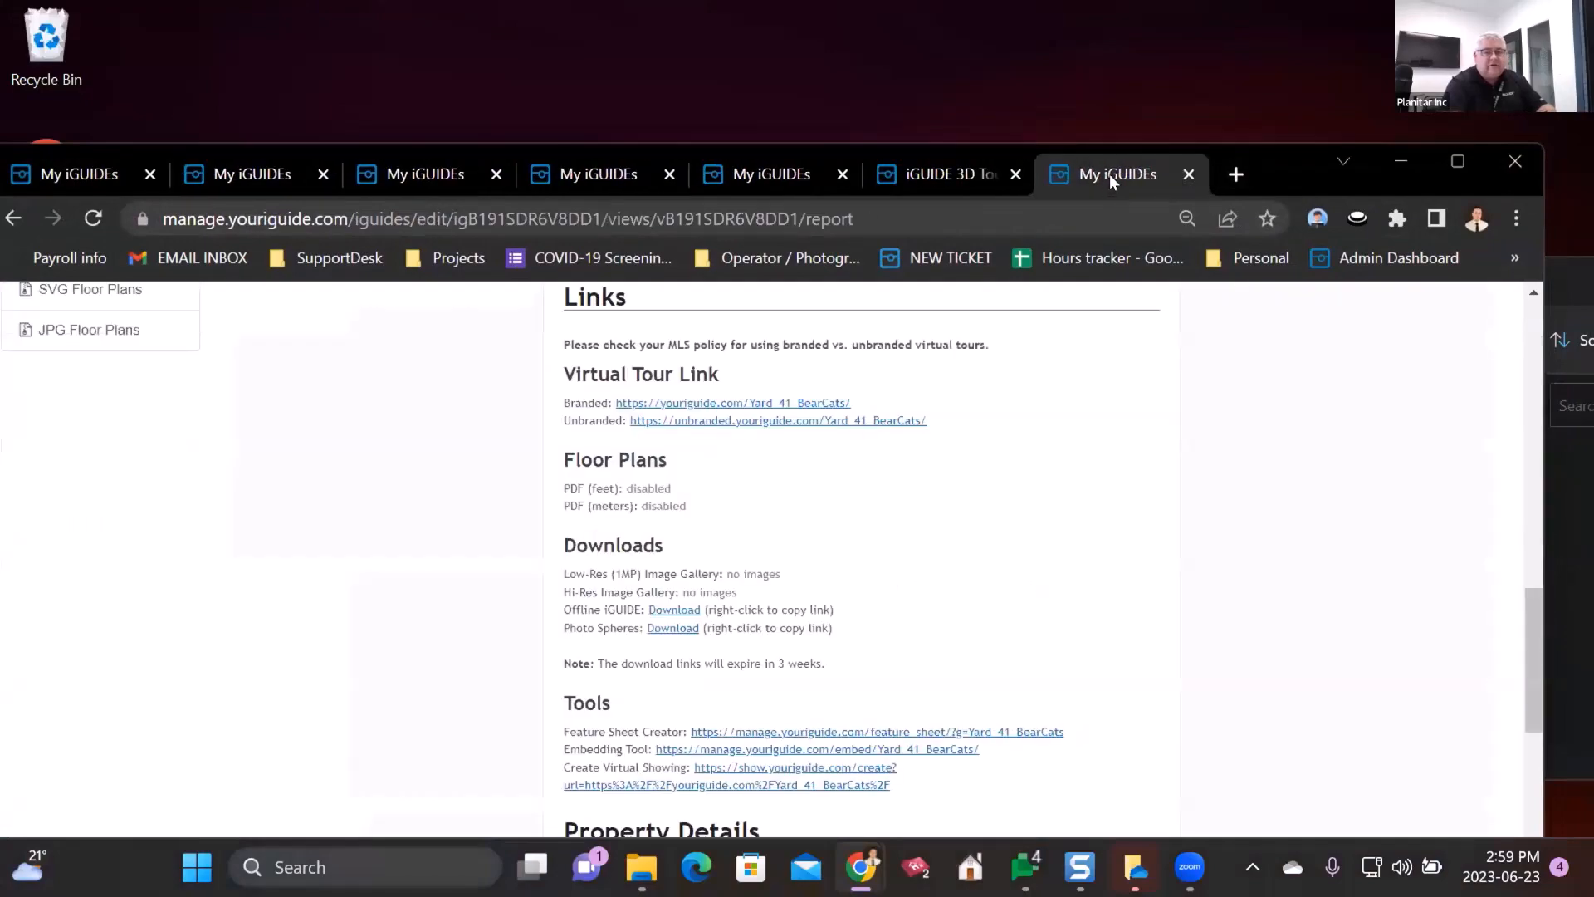
pyautogui.click(1188, 174)
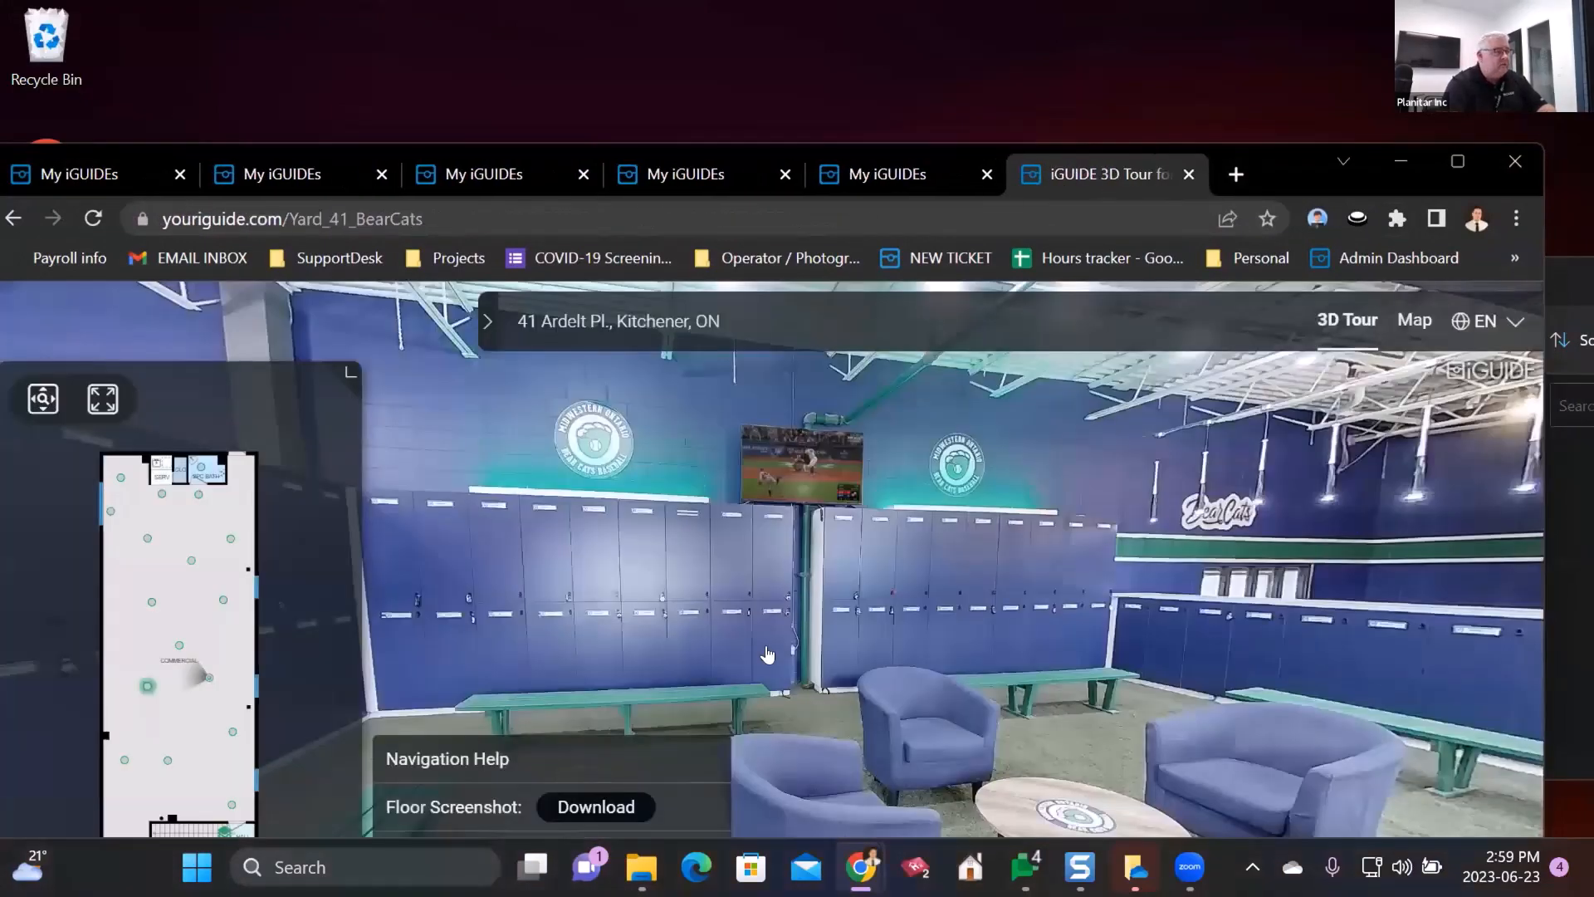
# - Look around the Yard_41_BearCats locker room panorama and maximize the browser
pyautogui.moveTo(777, 623); pyautogui.dragTo(509, 697)
pyautogui.moveTo(1007, 625); pyautogui.dragTo(1335, 475)
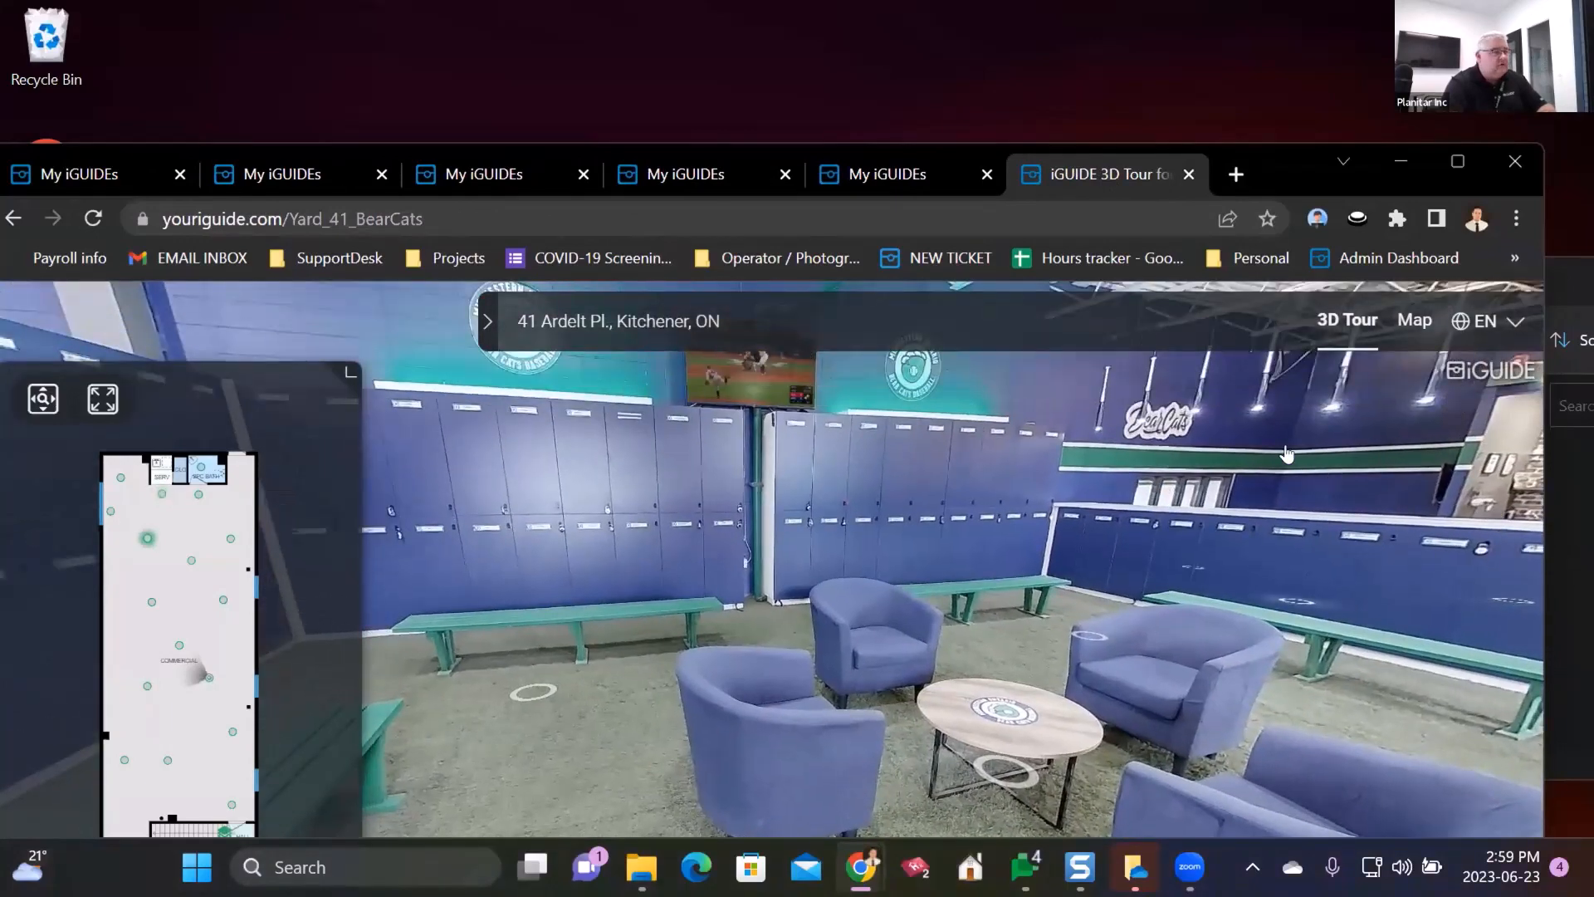
pyautogui.click(1457, 160)
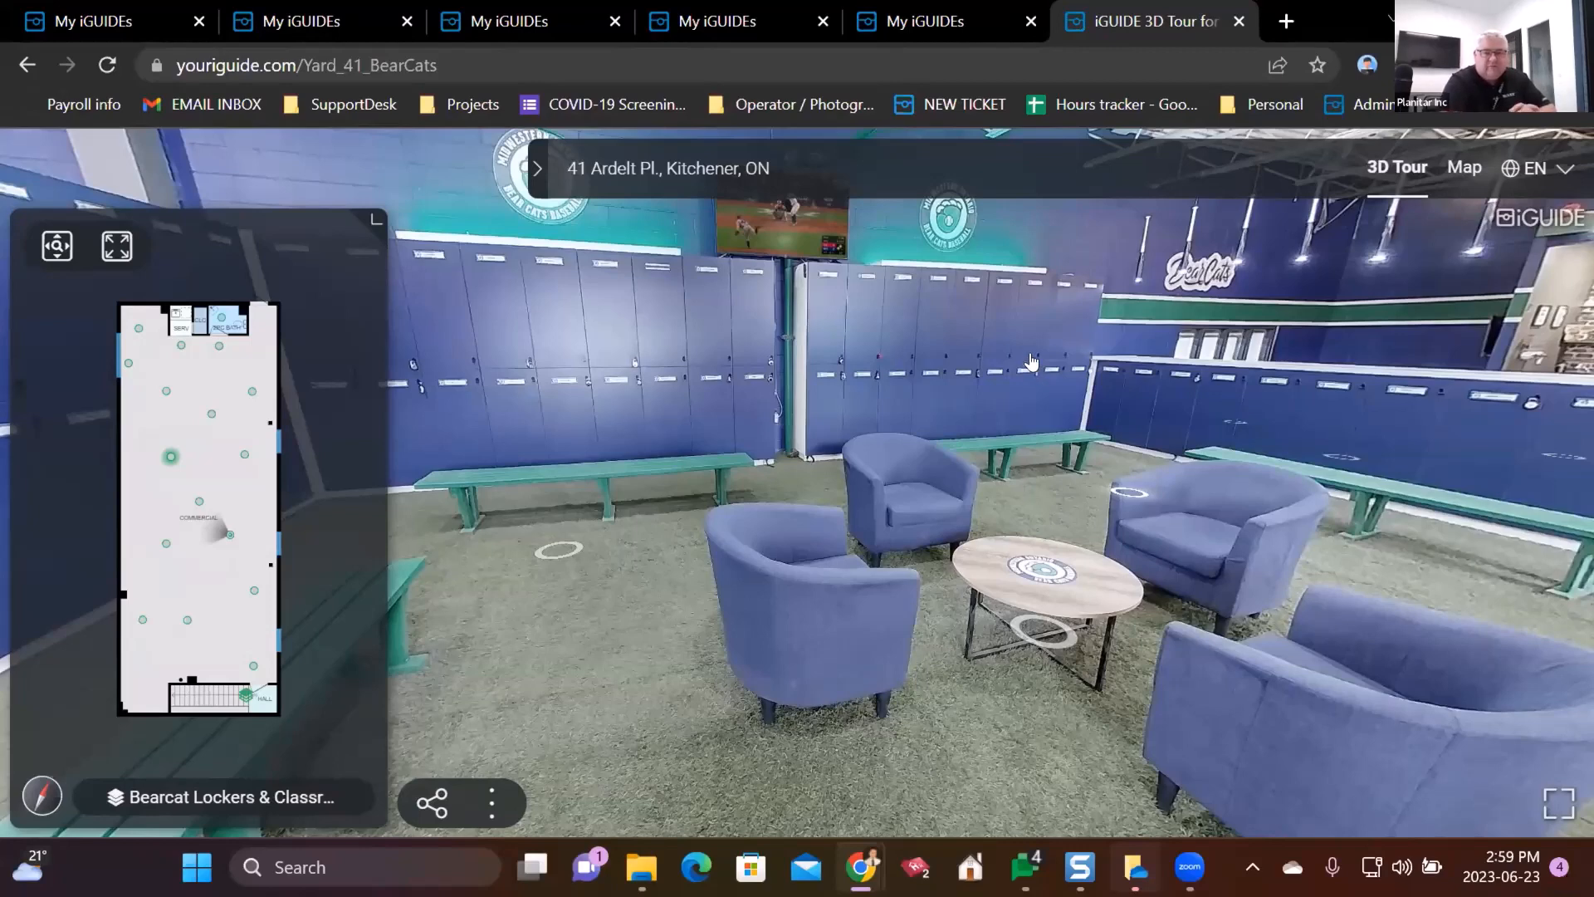
pyautogui.click(976, 10)
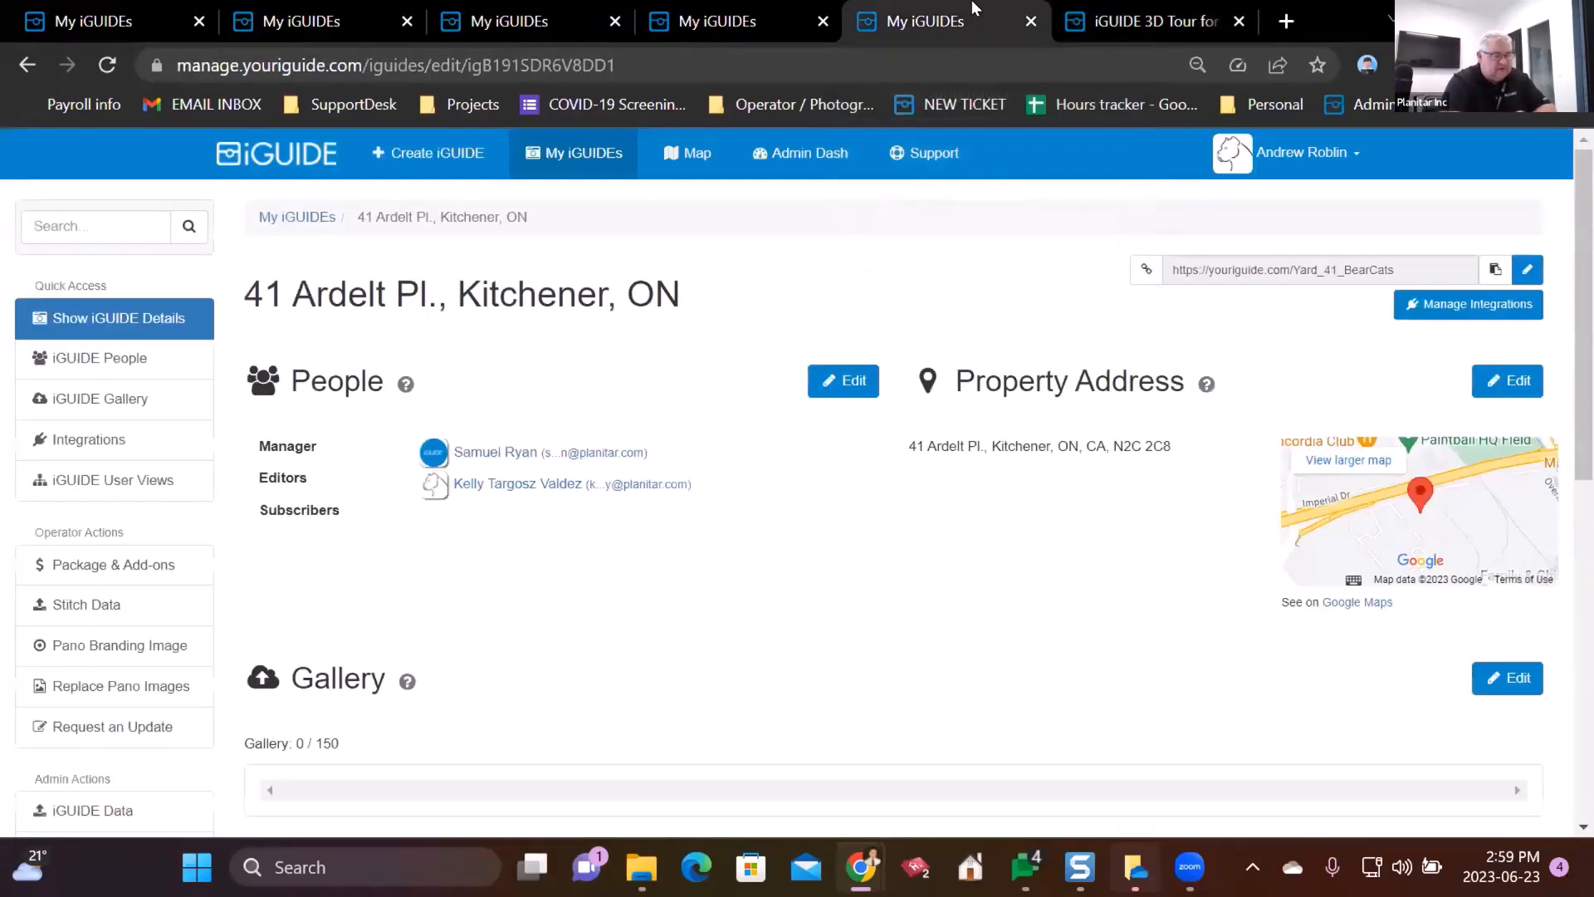
pyautogui.scroll(-5, 247, 516)
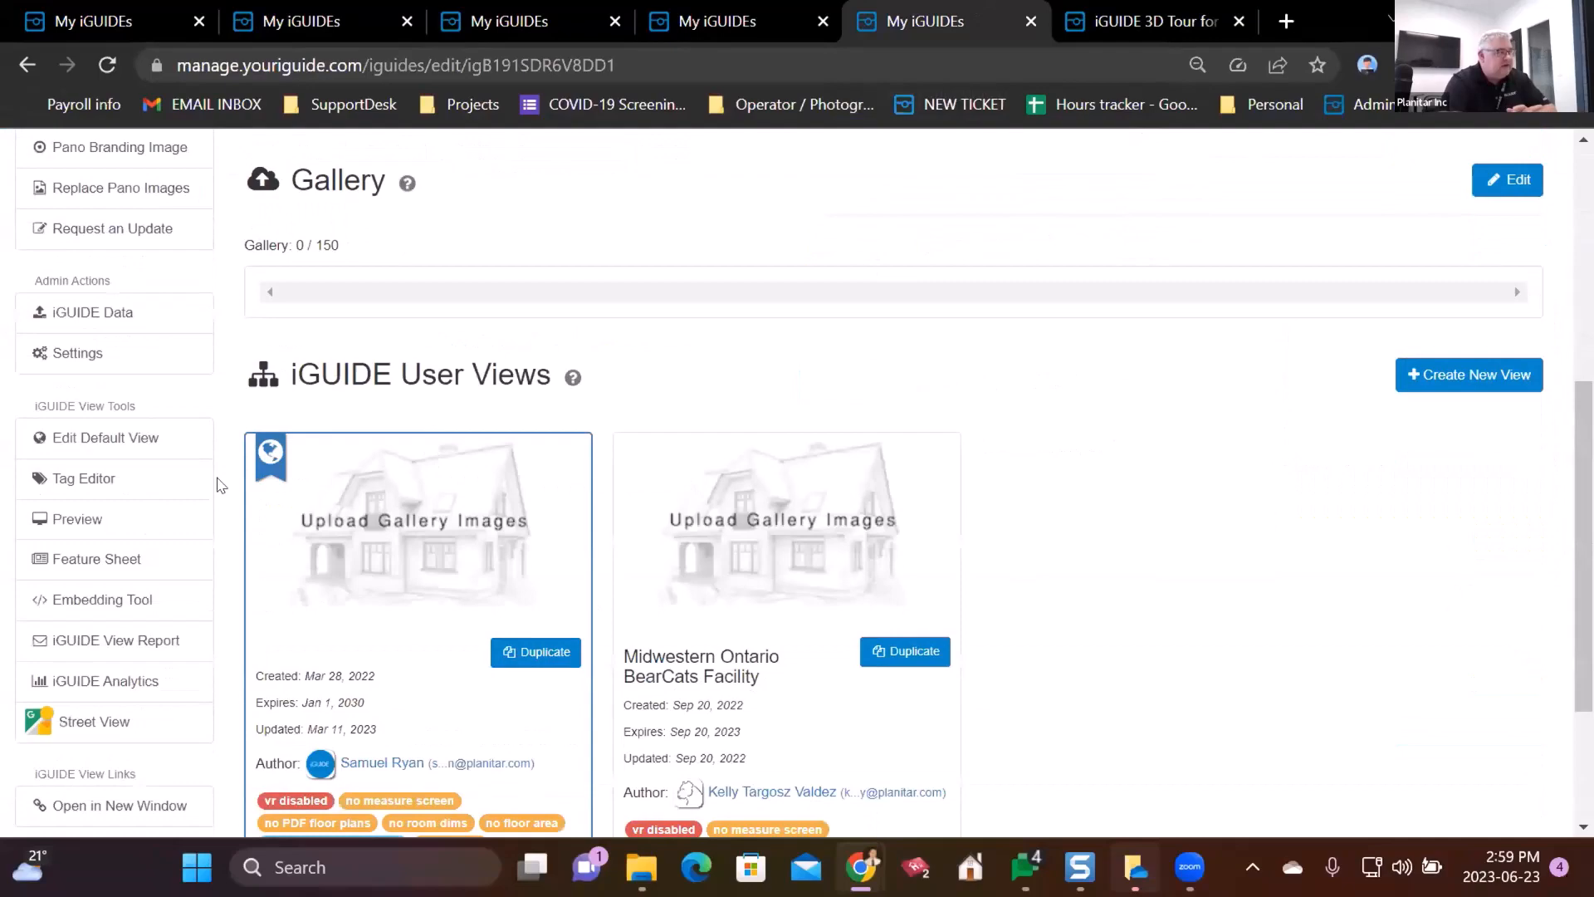
pyautogui.click(137, 434)
pyautogui.click(1507, 381)
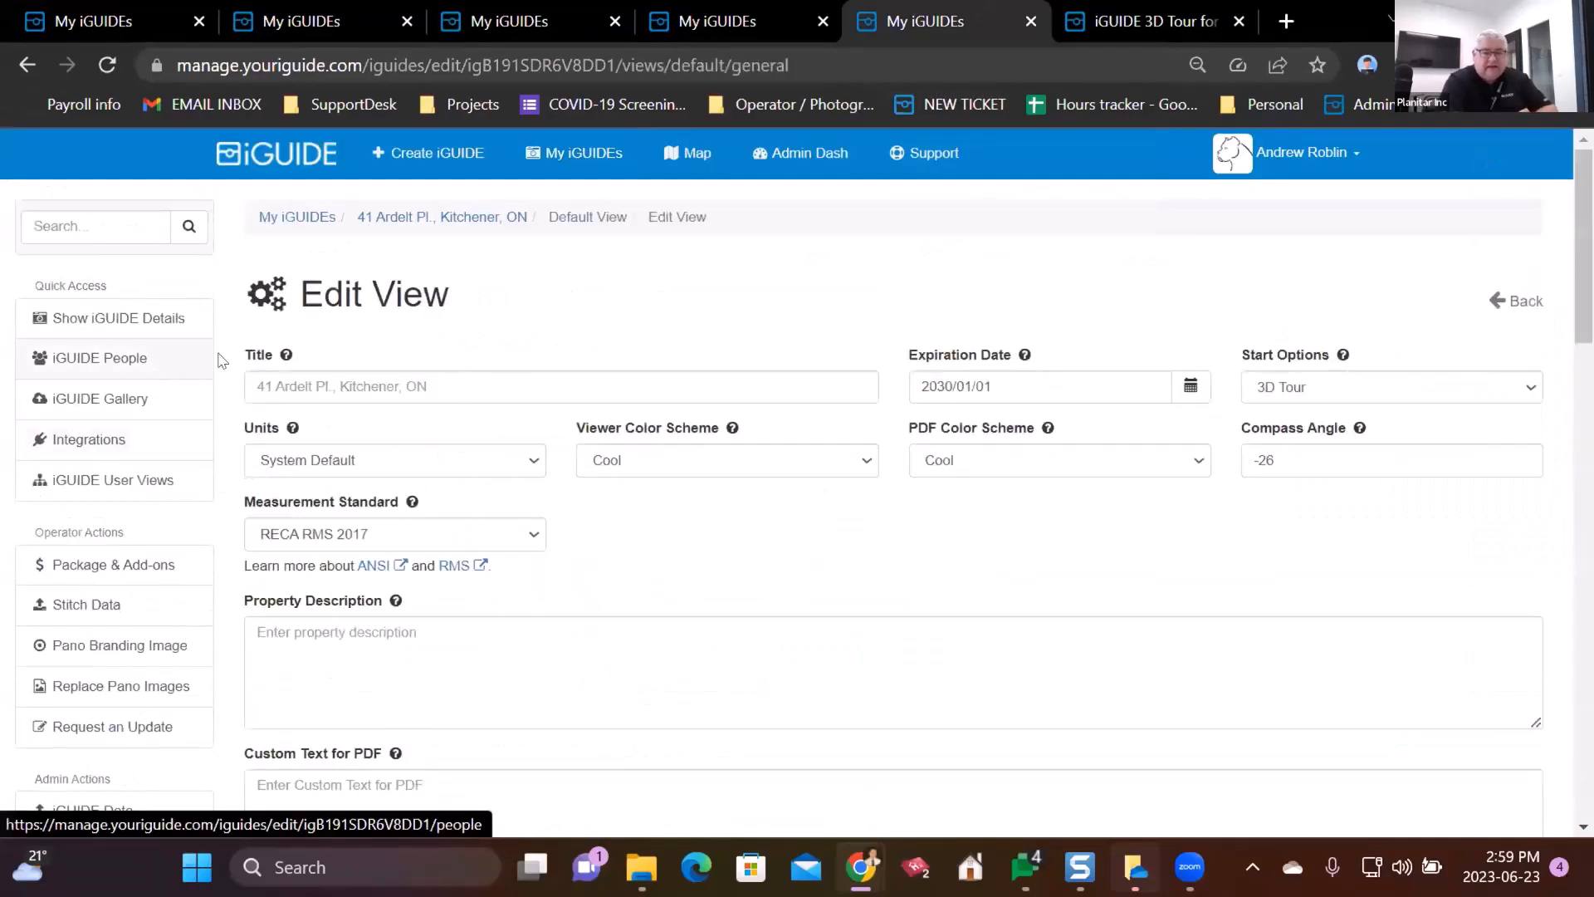
pyautogui.scroll(-15, 233, 353)
pyautogui.scroll(10, 233, 353)
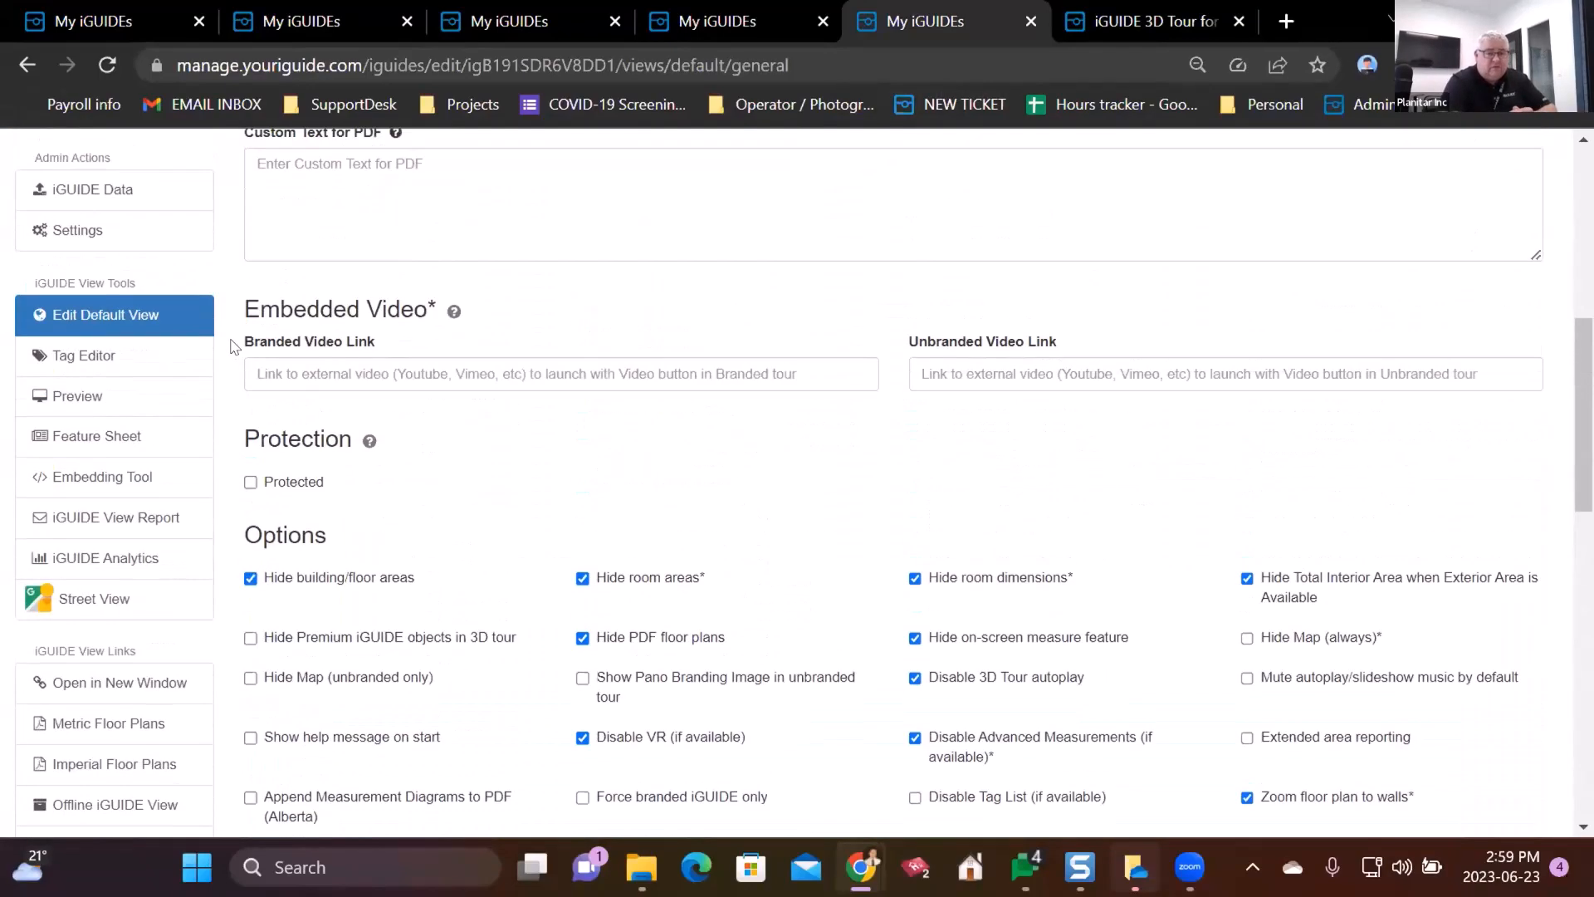
pyautogui.click(139, 371)
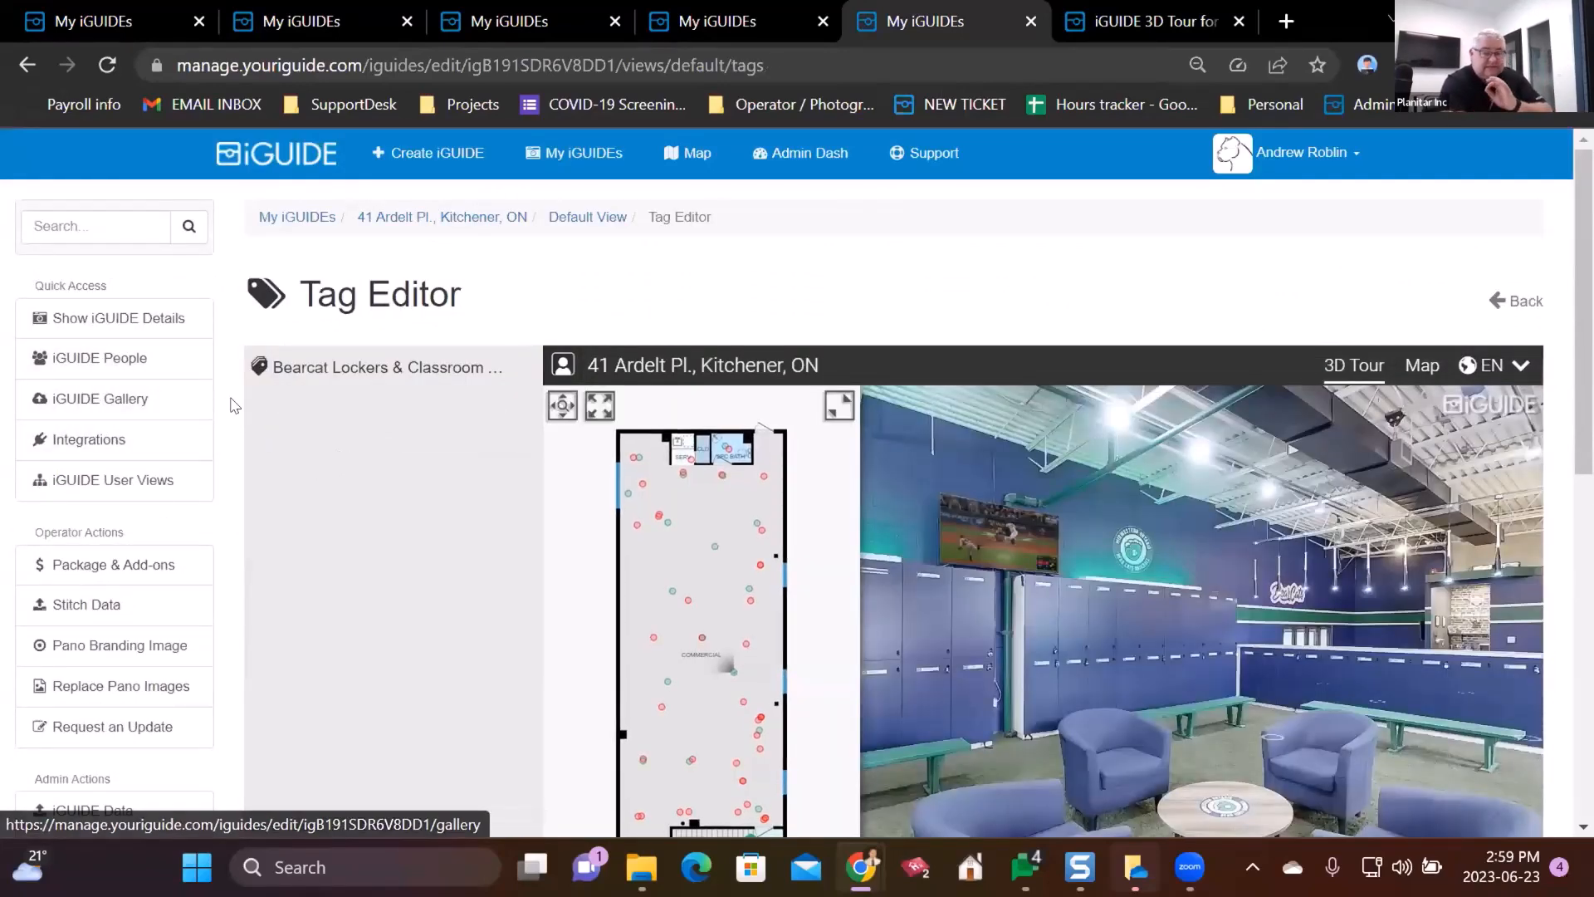
# - Look around the locker room and briefly toggle floor plan pan and zoom
pyautogui.scroll(-1, 233, 402)
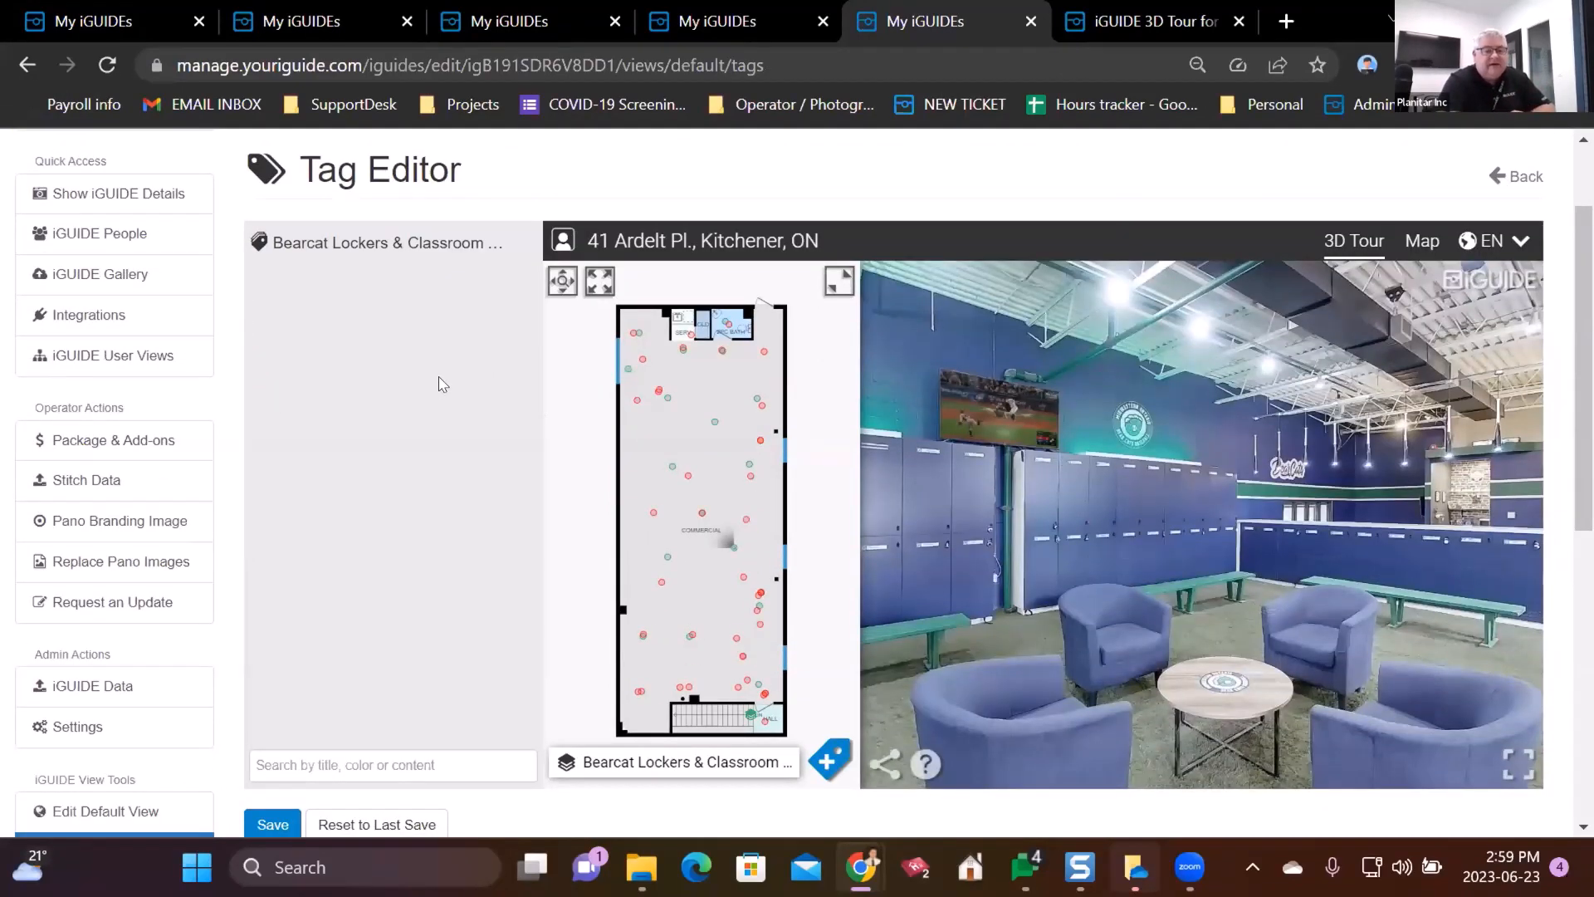
pyautogui.moveTo(975, 431); pyautogui.dragTo(1206, 389)
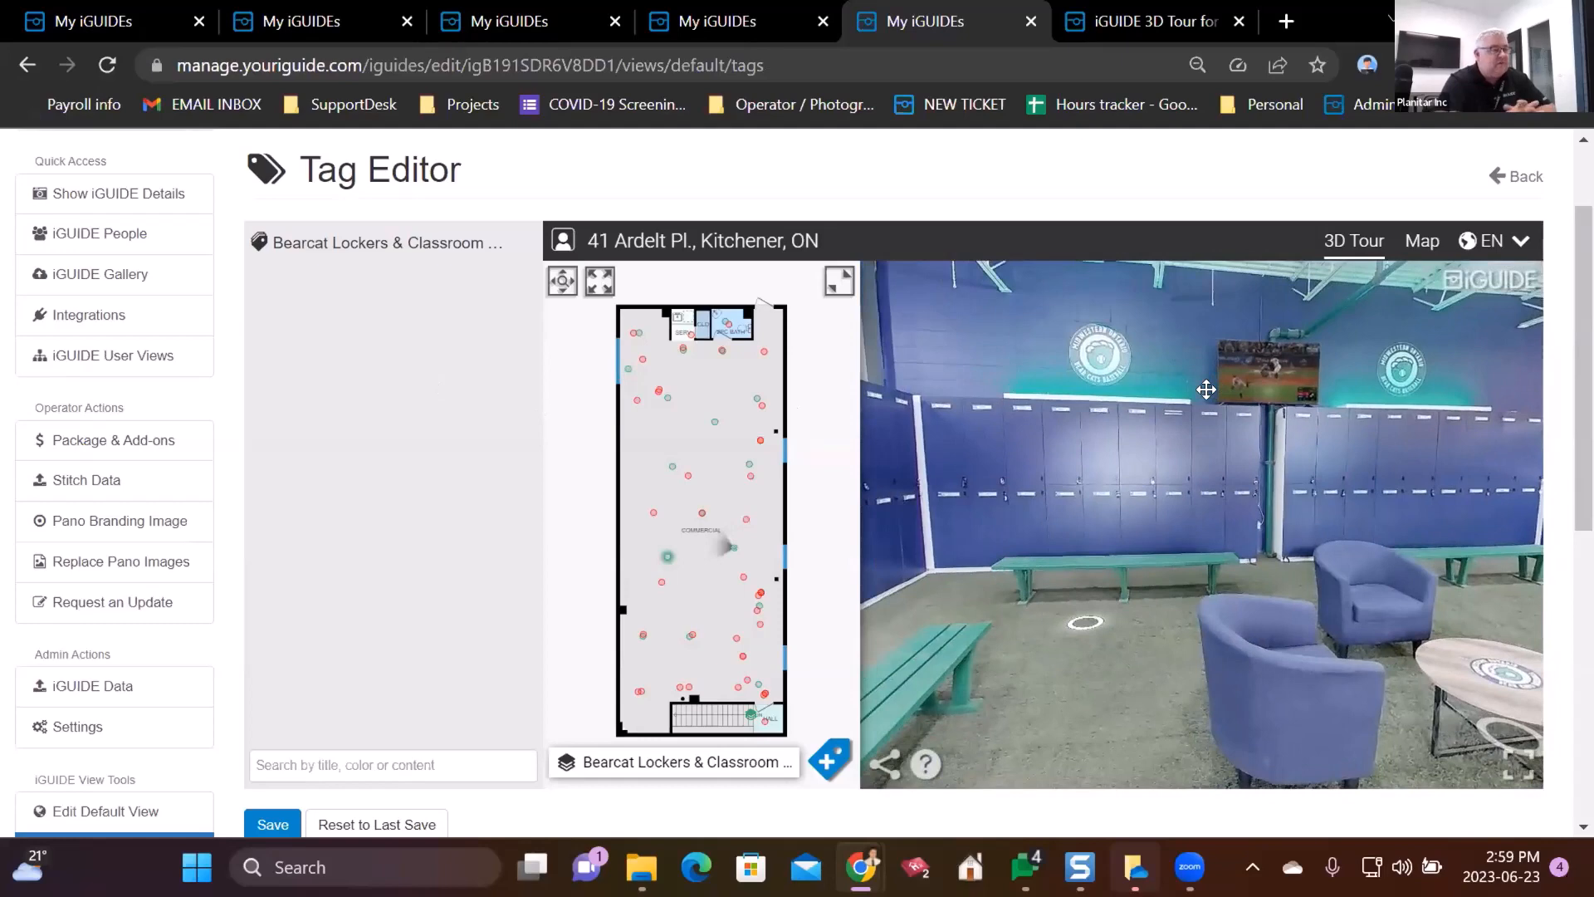
pyautogui.click(565, 283)
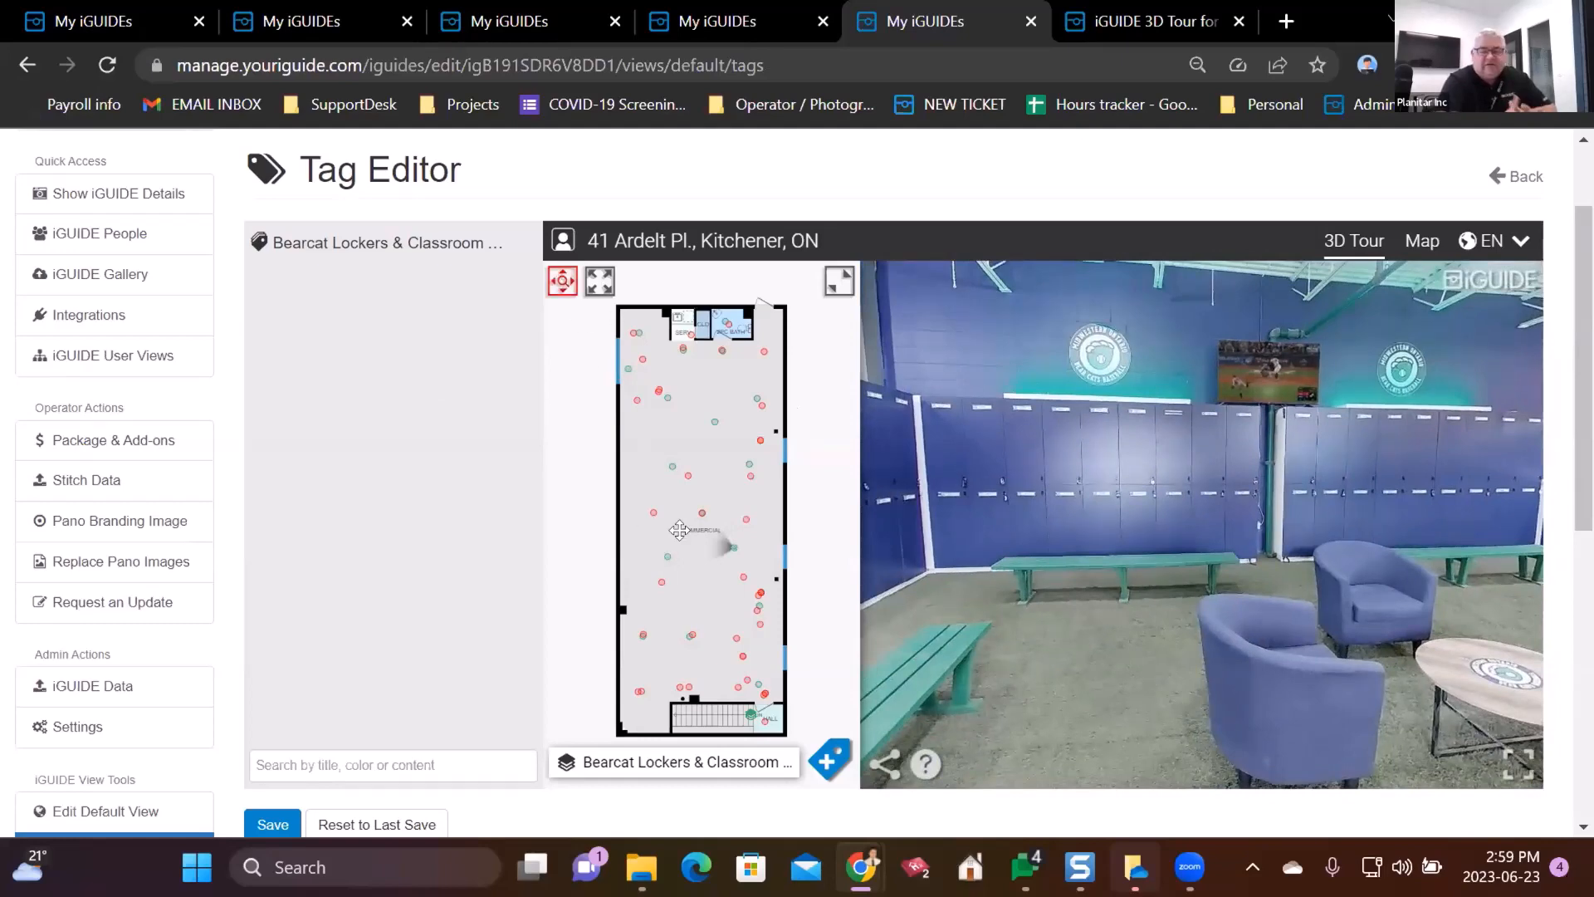
pyautogui.scroll(2, 679, 530)
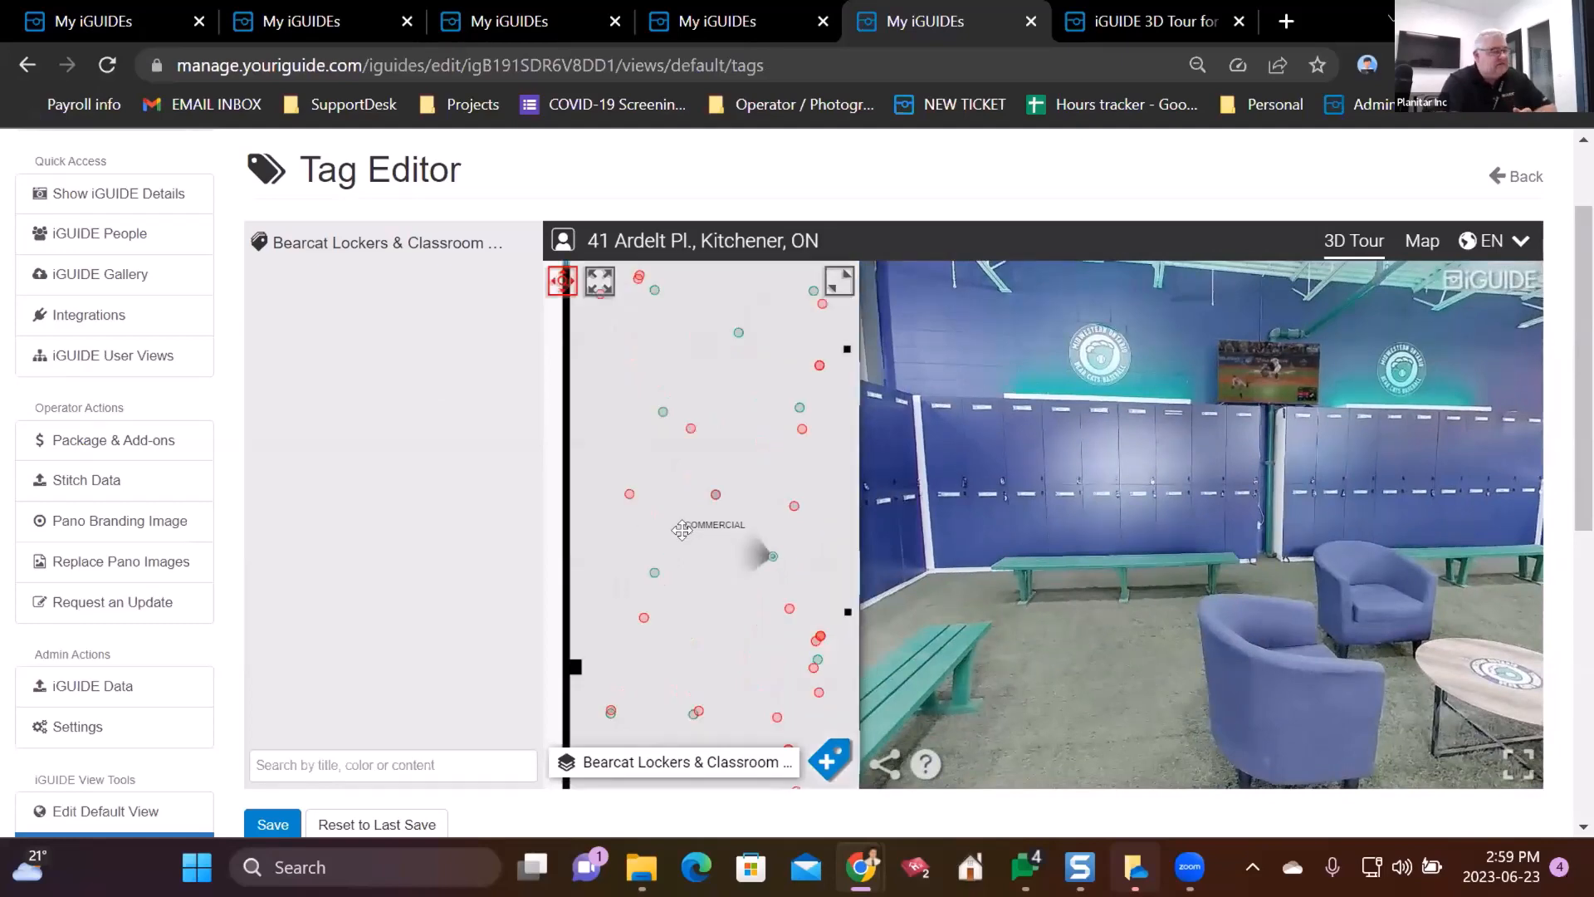
pyautogui.click(561, 283)
pyautogui.scroll(-2, 222, 318)
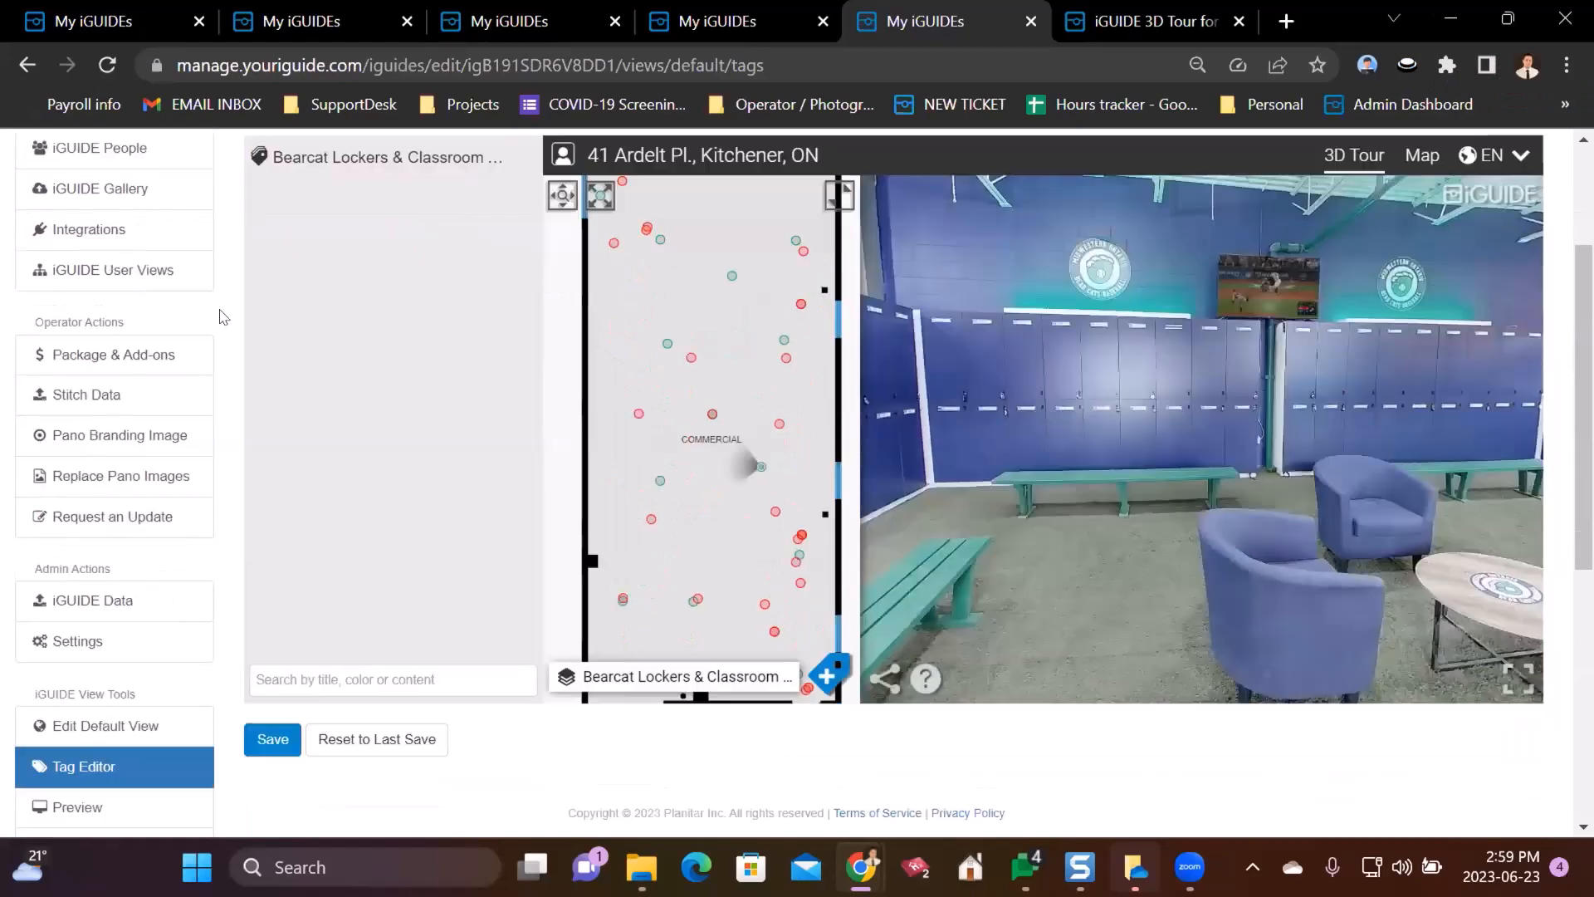
pyautogui.scroll(-1, 223, 317)
pyautogui.scroll(1, 223, 346)
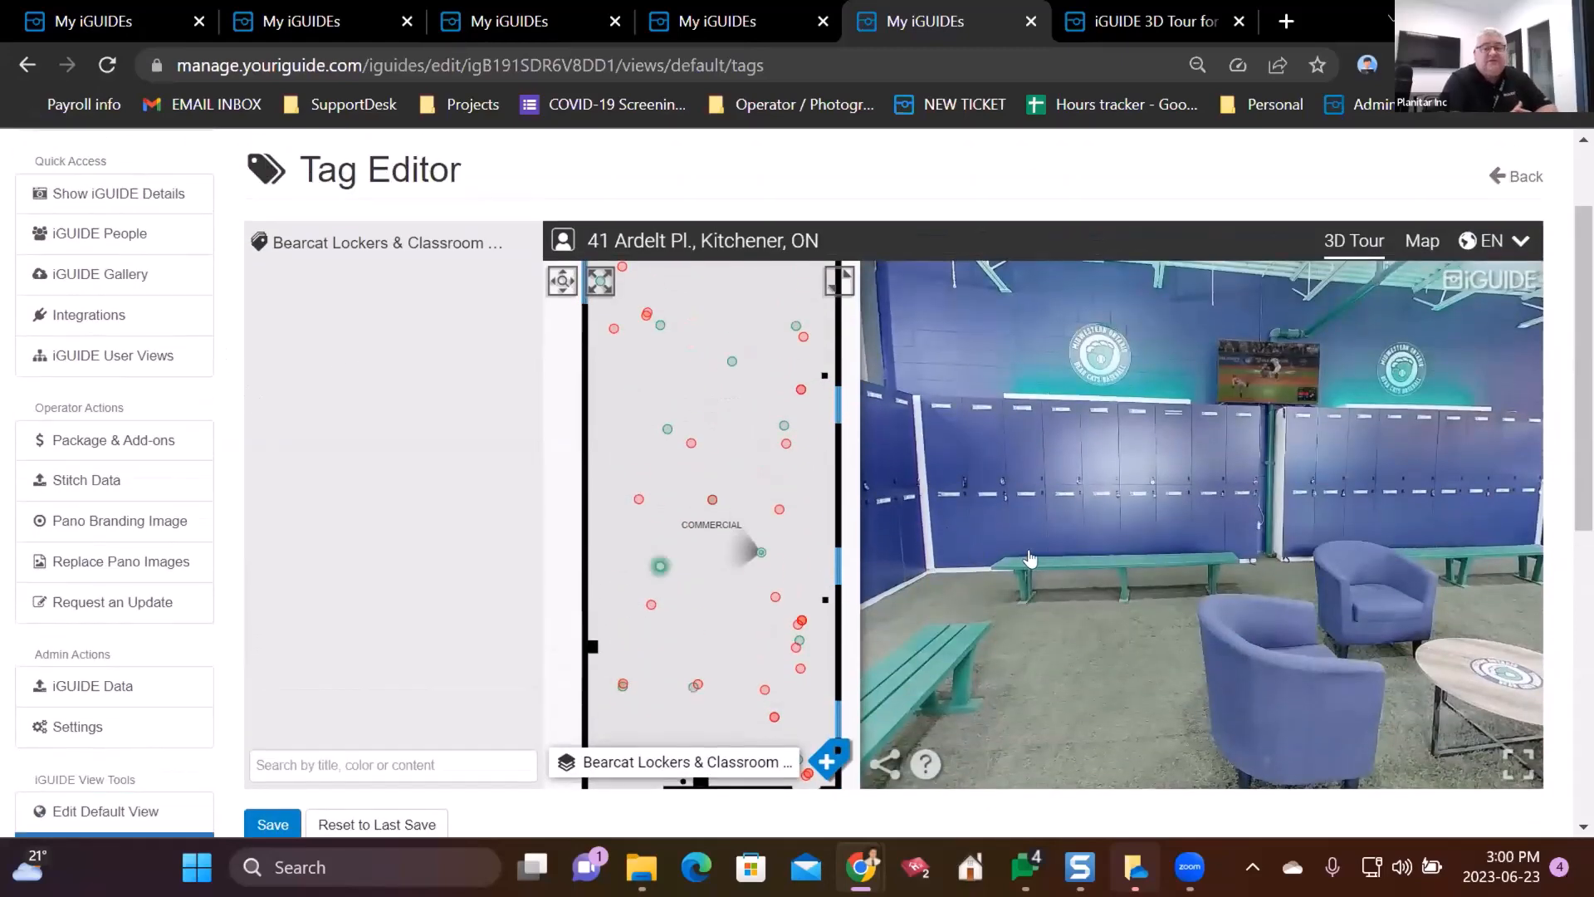
# - Move the tour close to the locker wall and turn on tag placement mode
pyautogui.moveTo(1034, 559); pyautogui.dragTo(1099, 573)
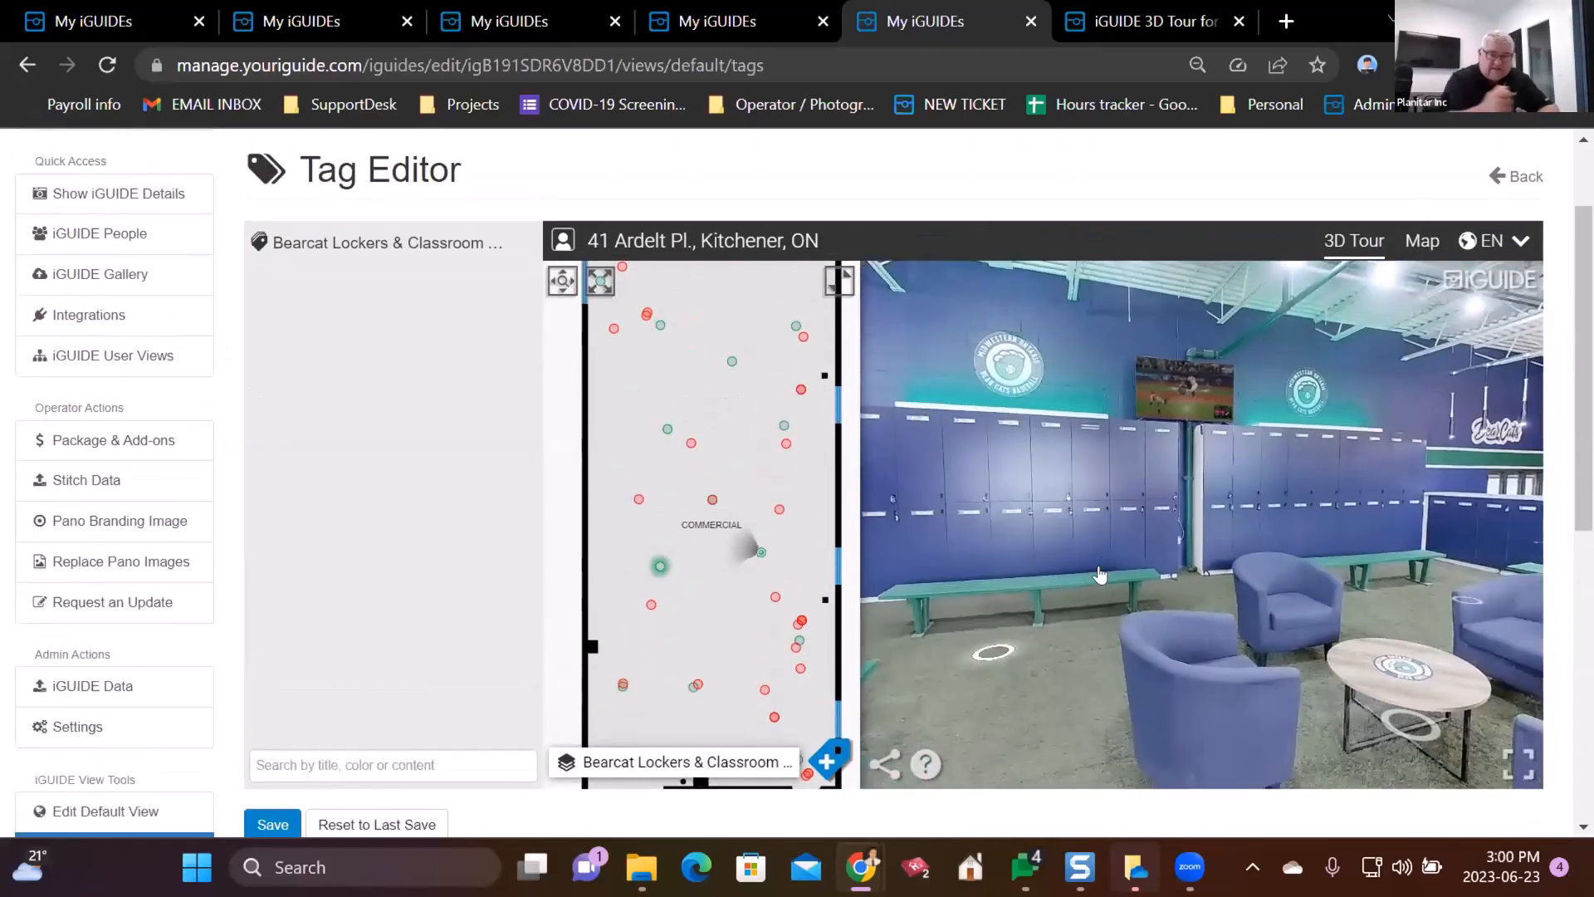
pyautogui.click(1014, 606)
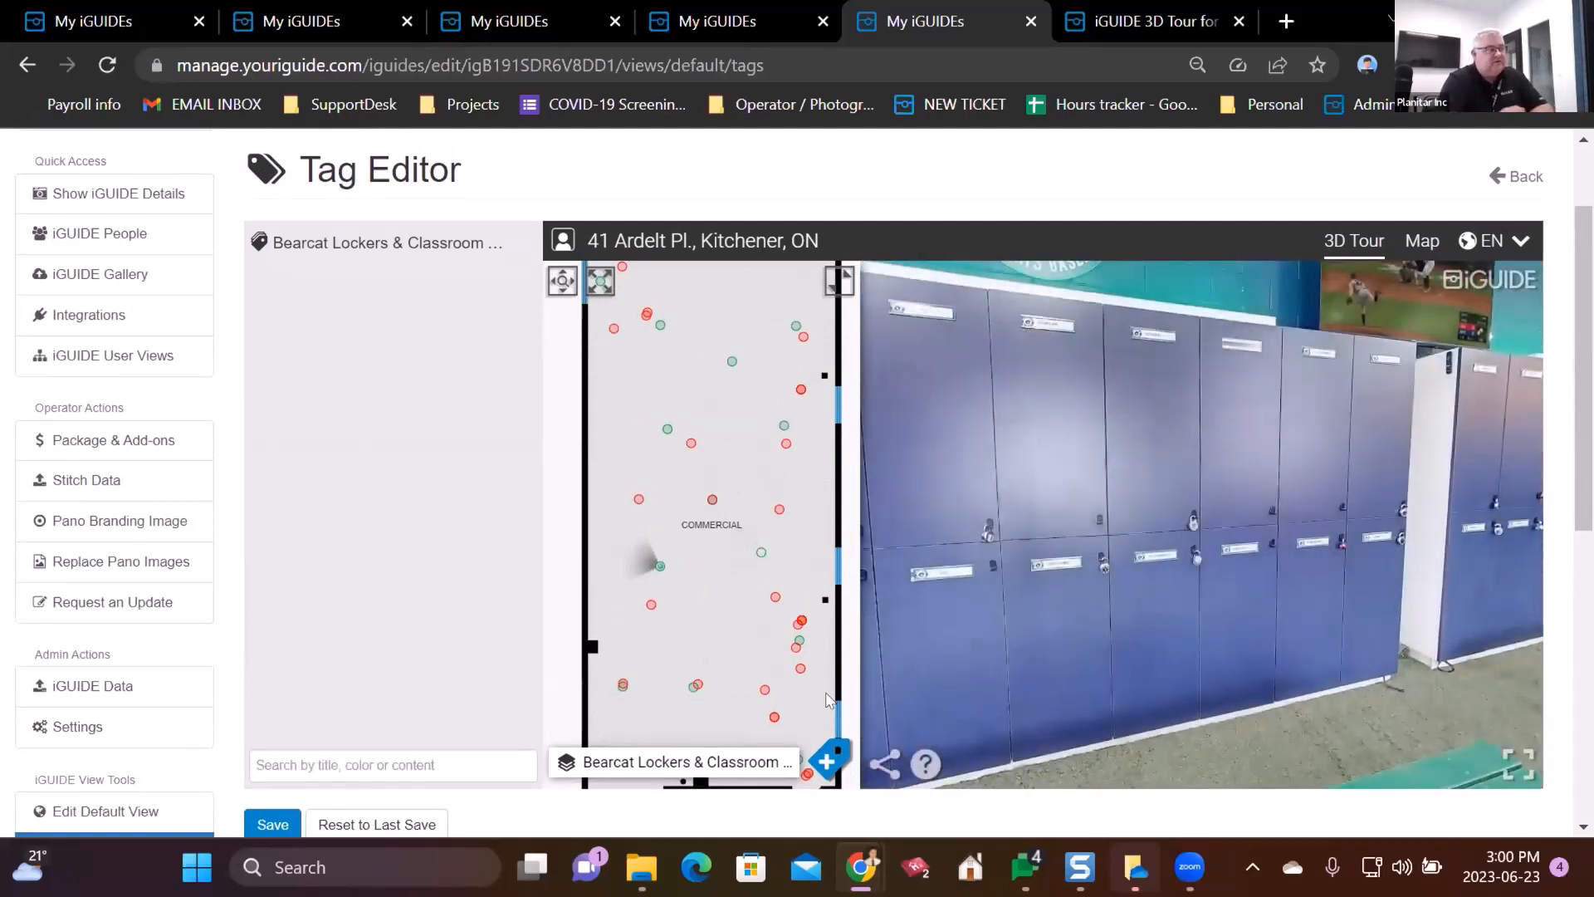
pyautogui.click(828, 759)
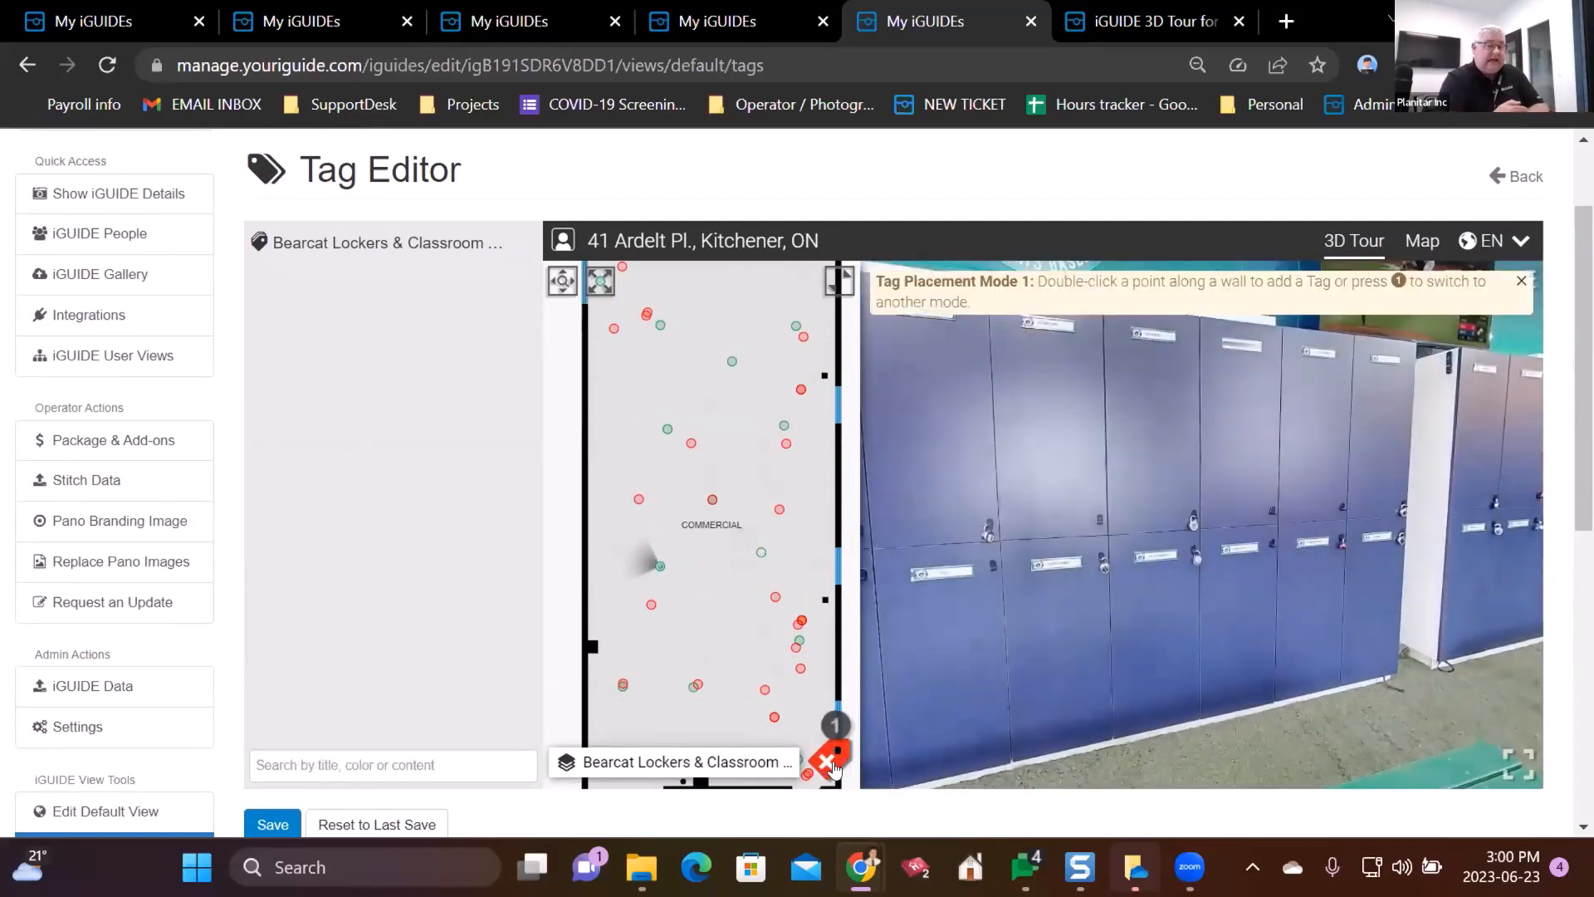
# - Using placement mode 3, pin a new tag on the locker wall from two panoramas and open its editor
pyautogui.click(837, 713)
pyautogui.click(836, 717)
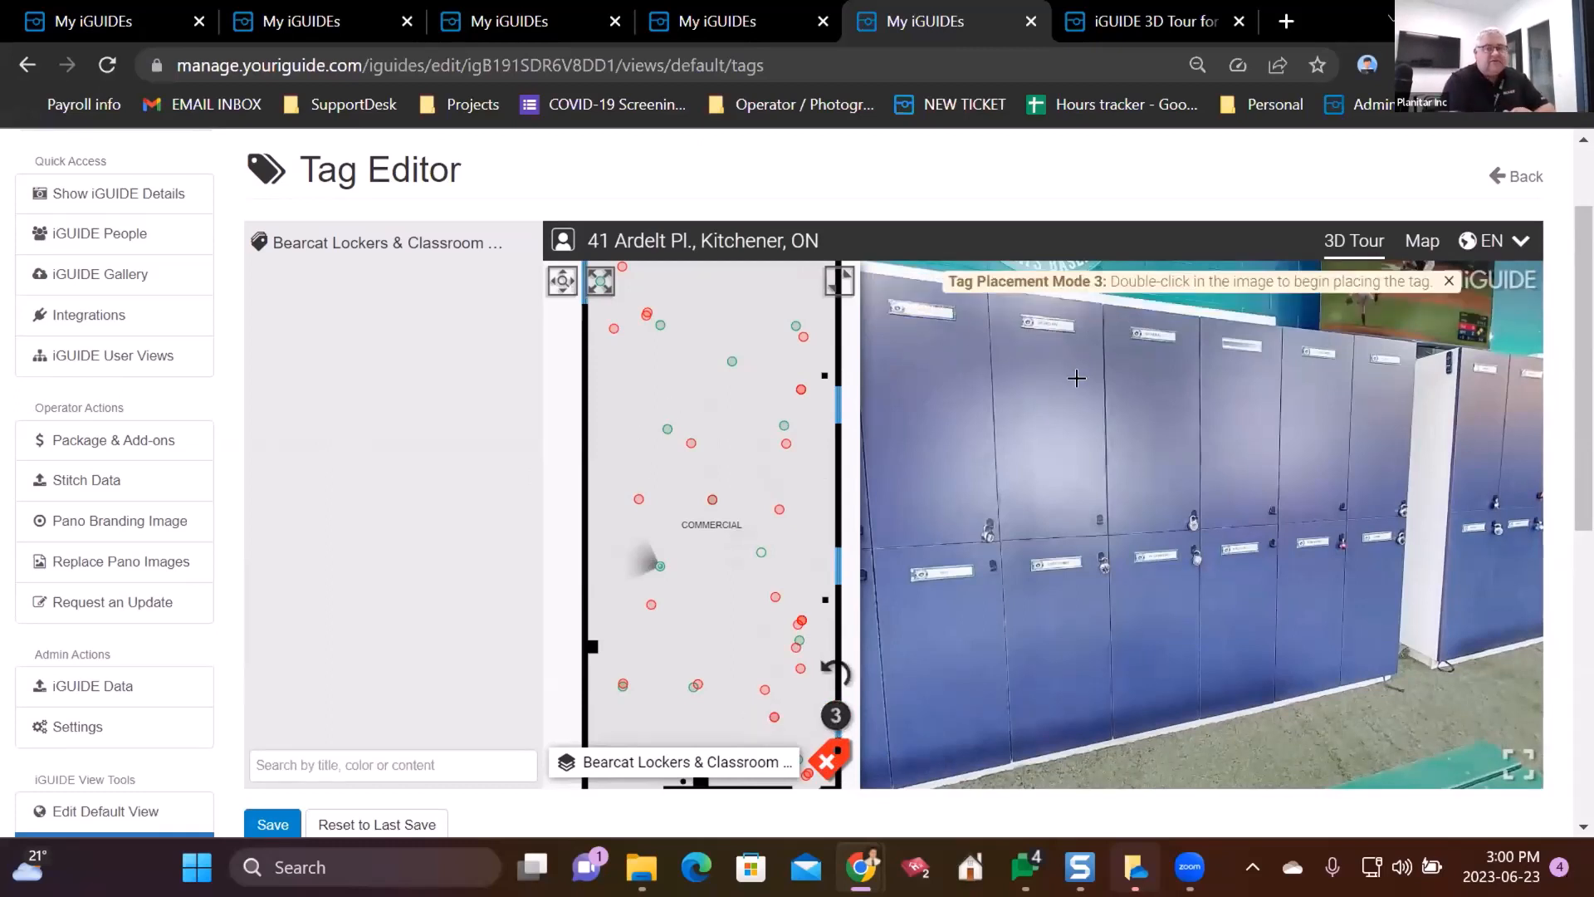
pyautogui.doubleClick(1187, 519)
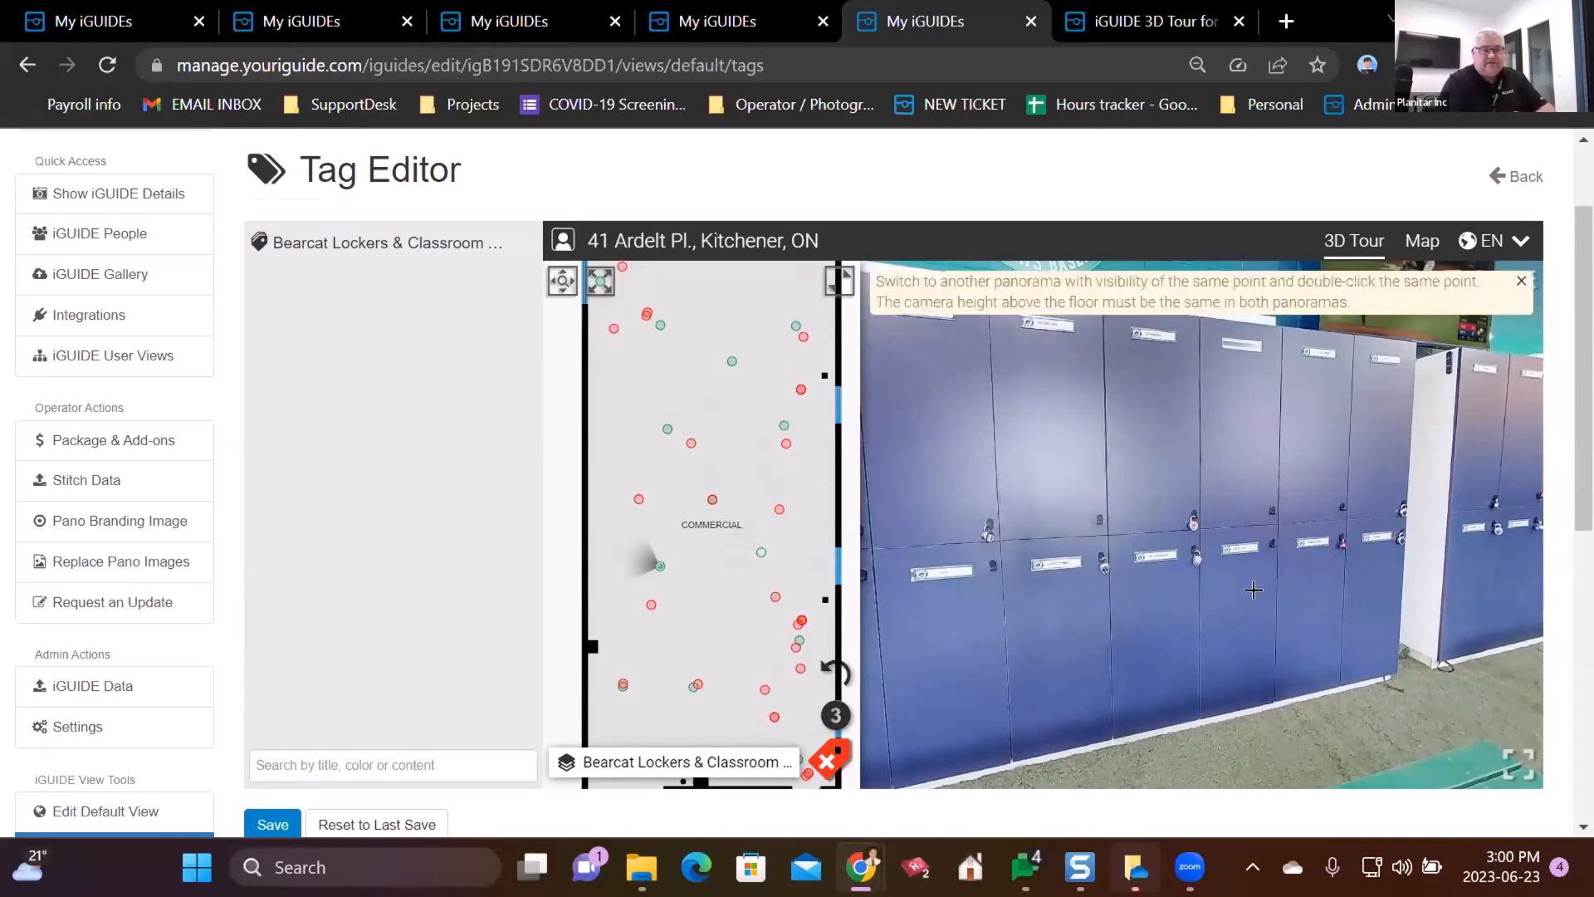
pyautogui.click(639, 501)
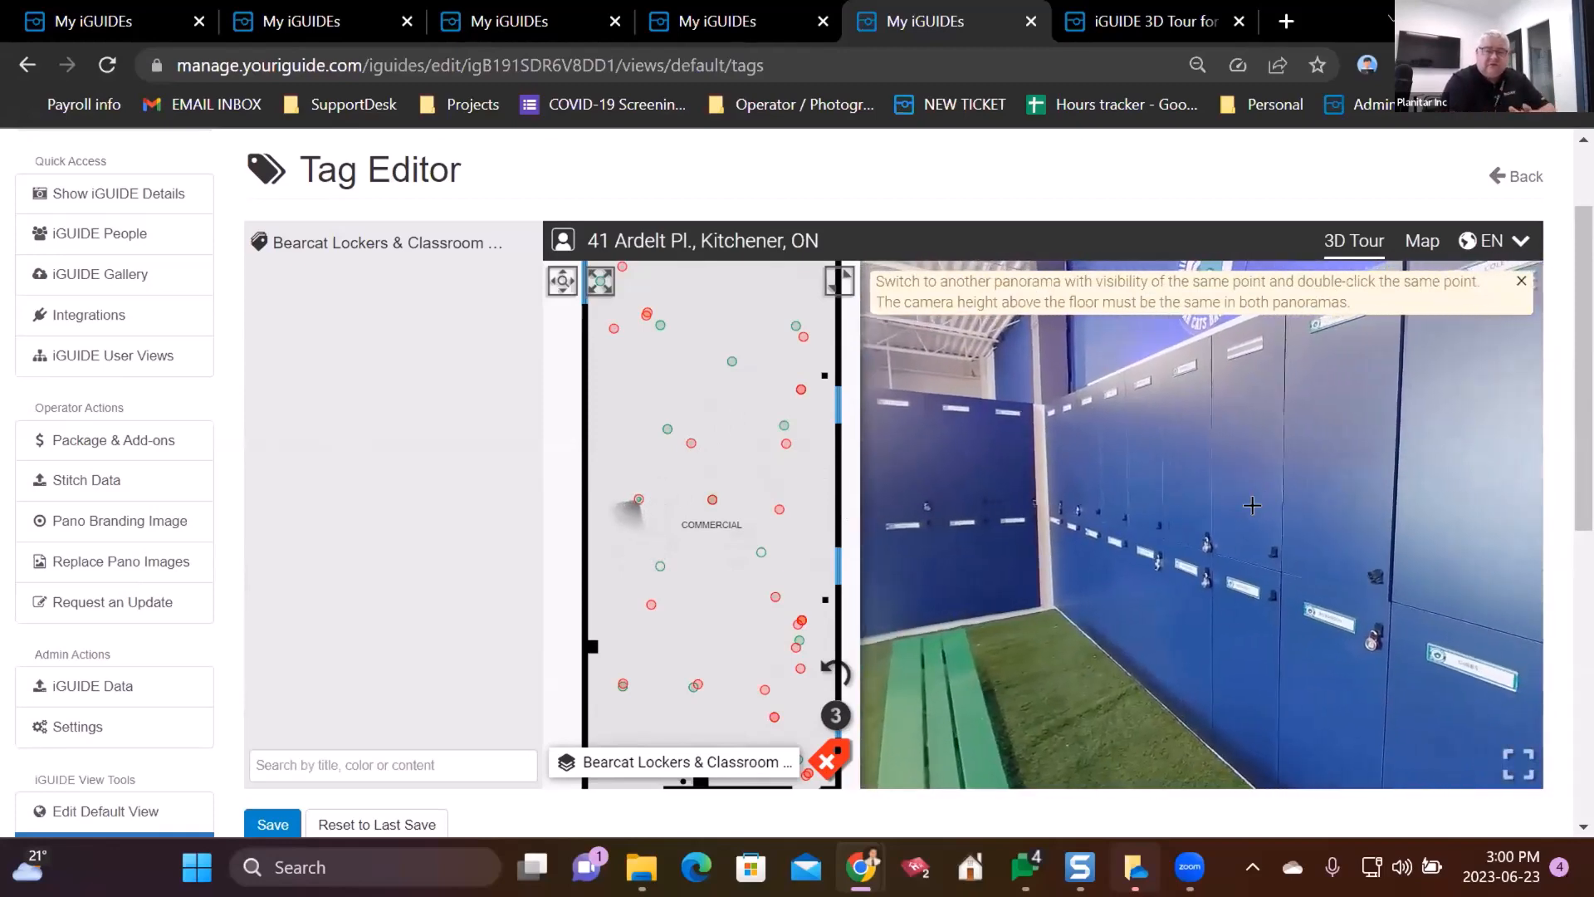
pyautogui.moveTo(1252, 505); pyautogui.dragTo(1084, 532)
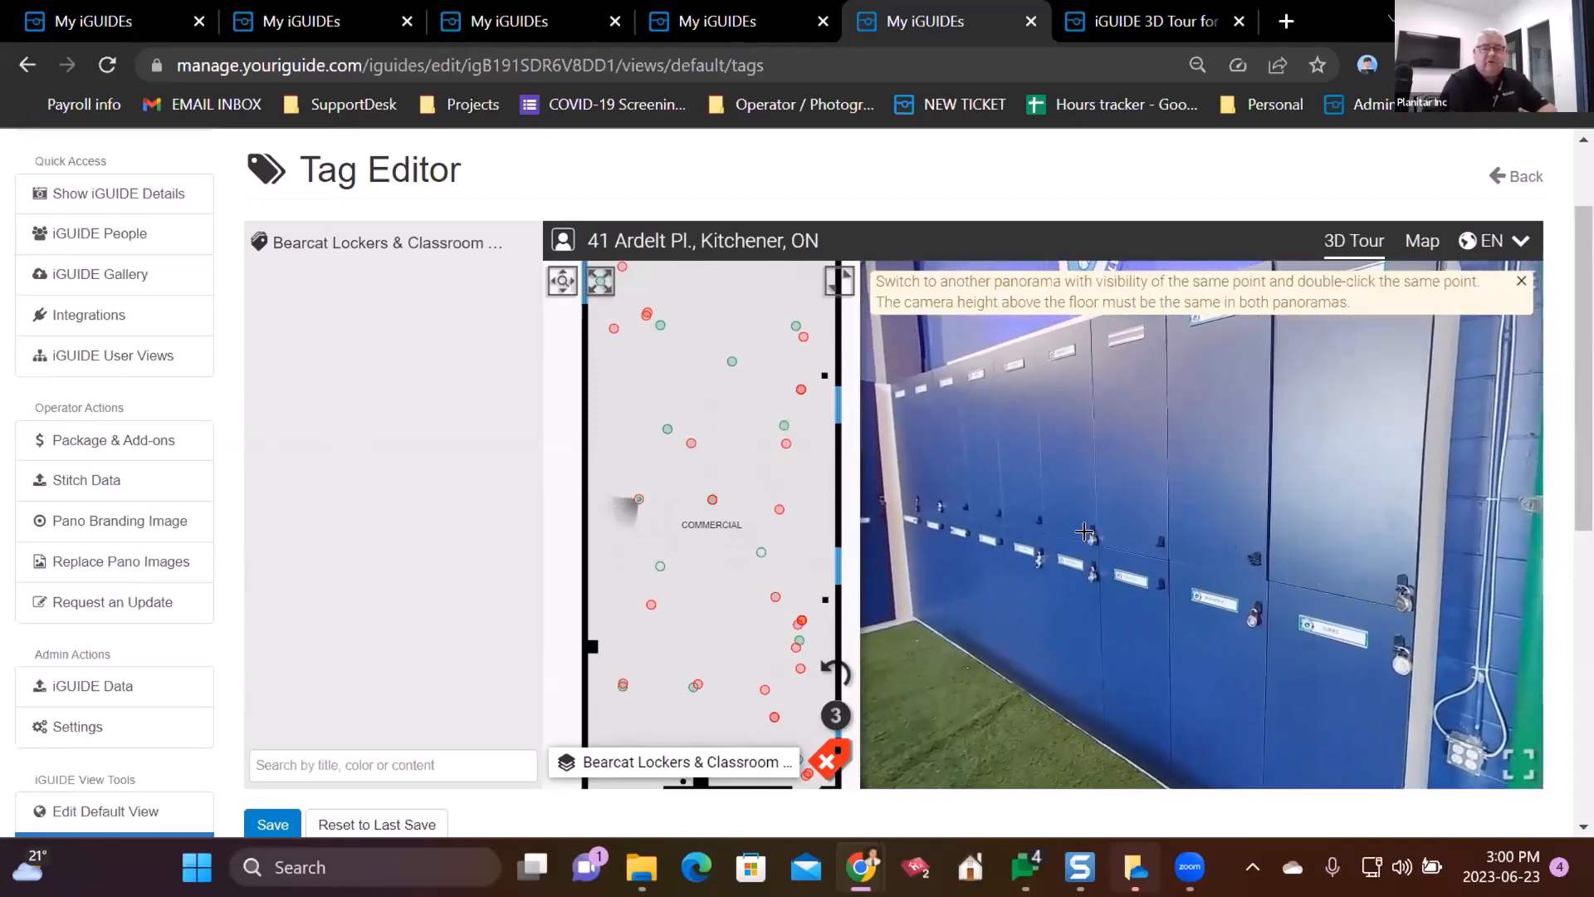
pyautogui.doubleClick(1084, 532)
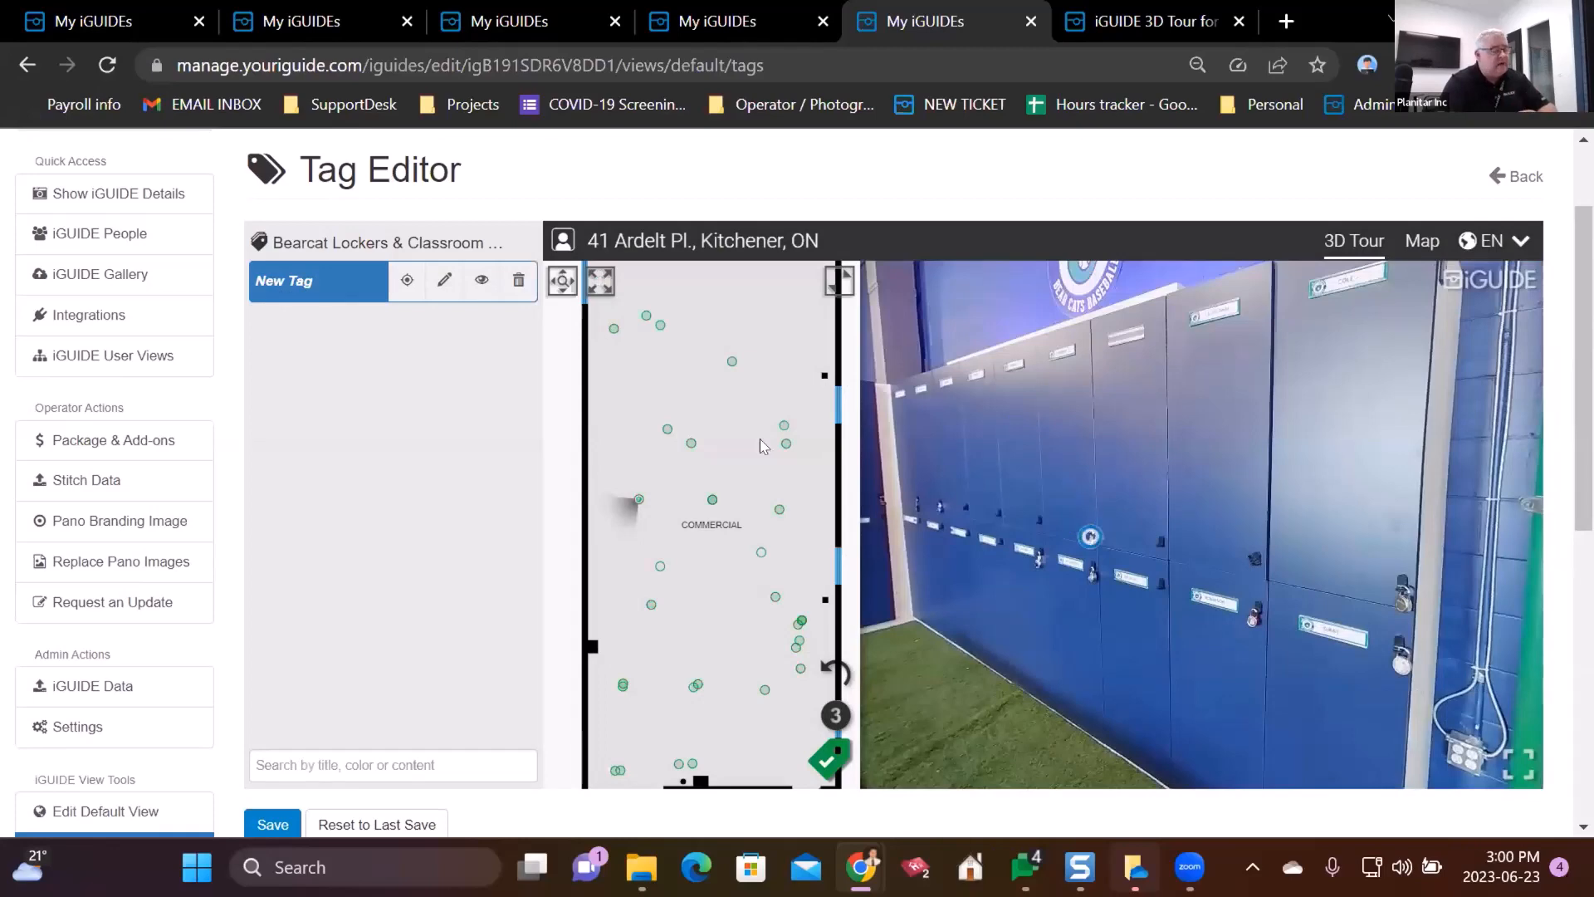
pyautogui.click(444, 280)
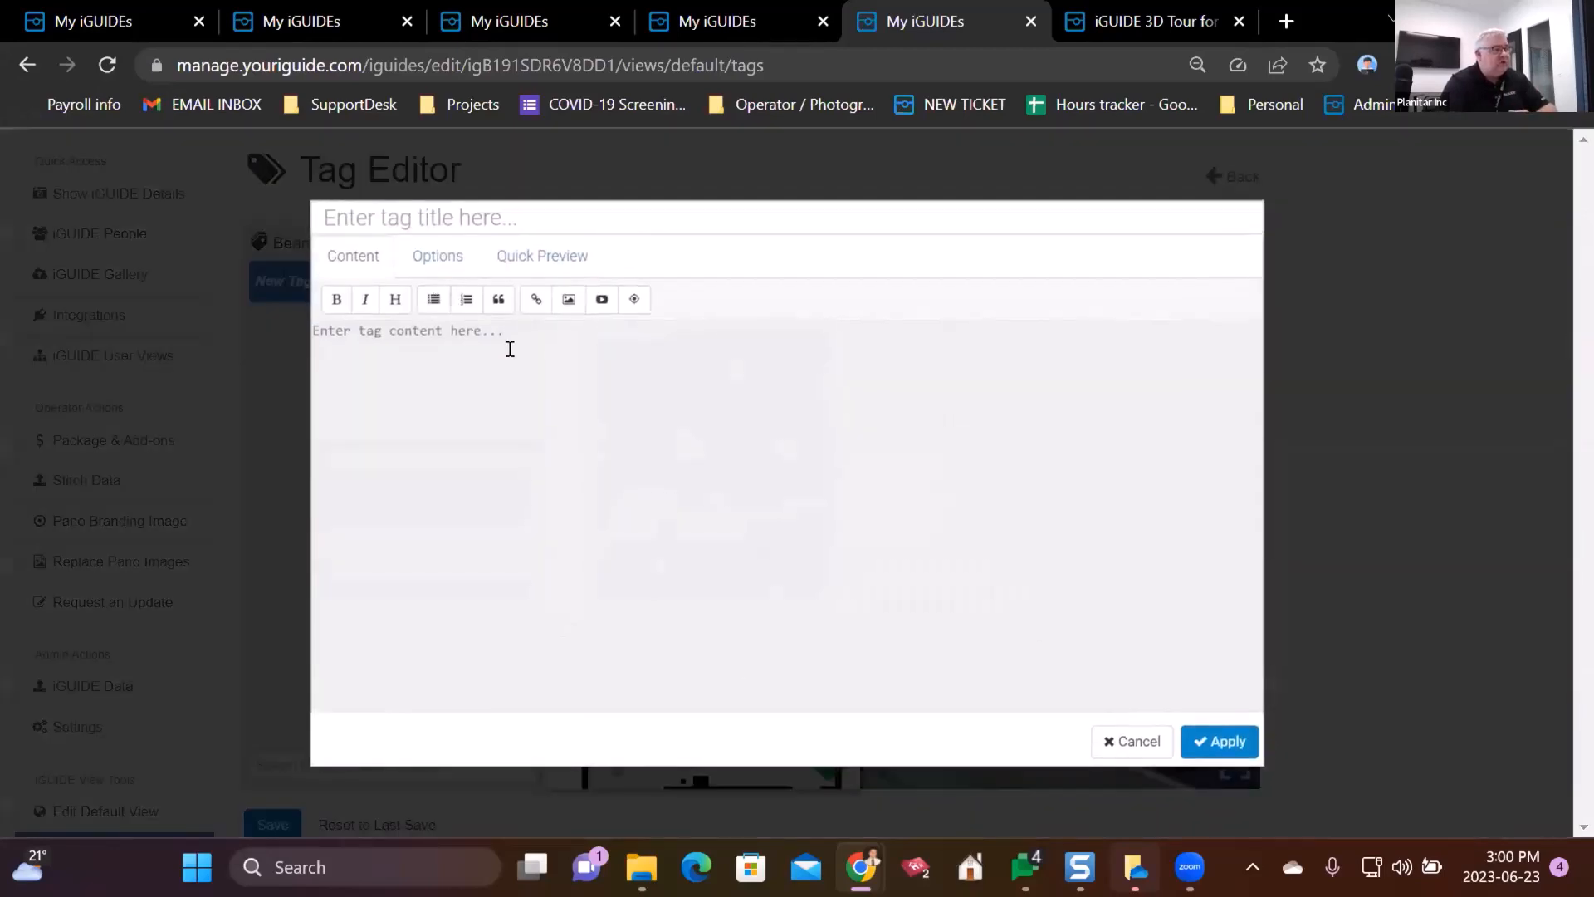
# - Enter 'TAG EXAMPLE' as the tag content, cancel the image insert, and apply it
pyautogui.write('TAG')
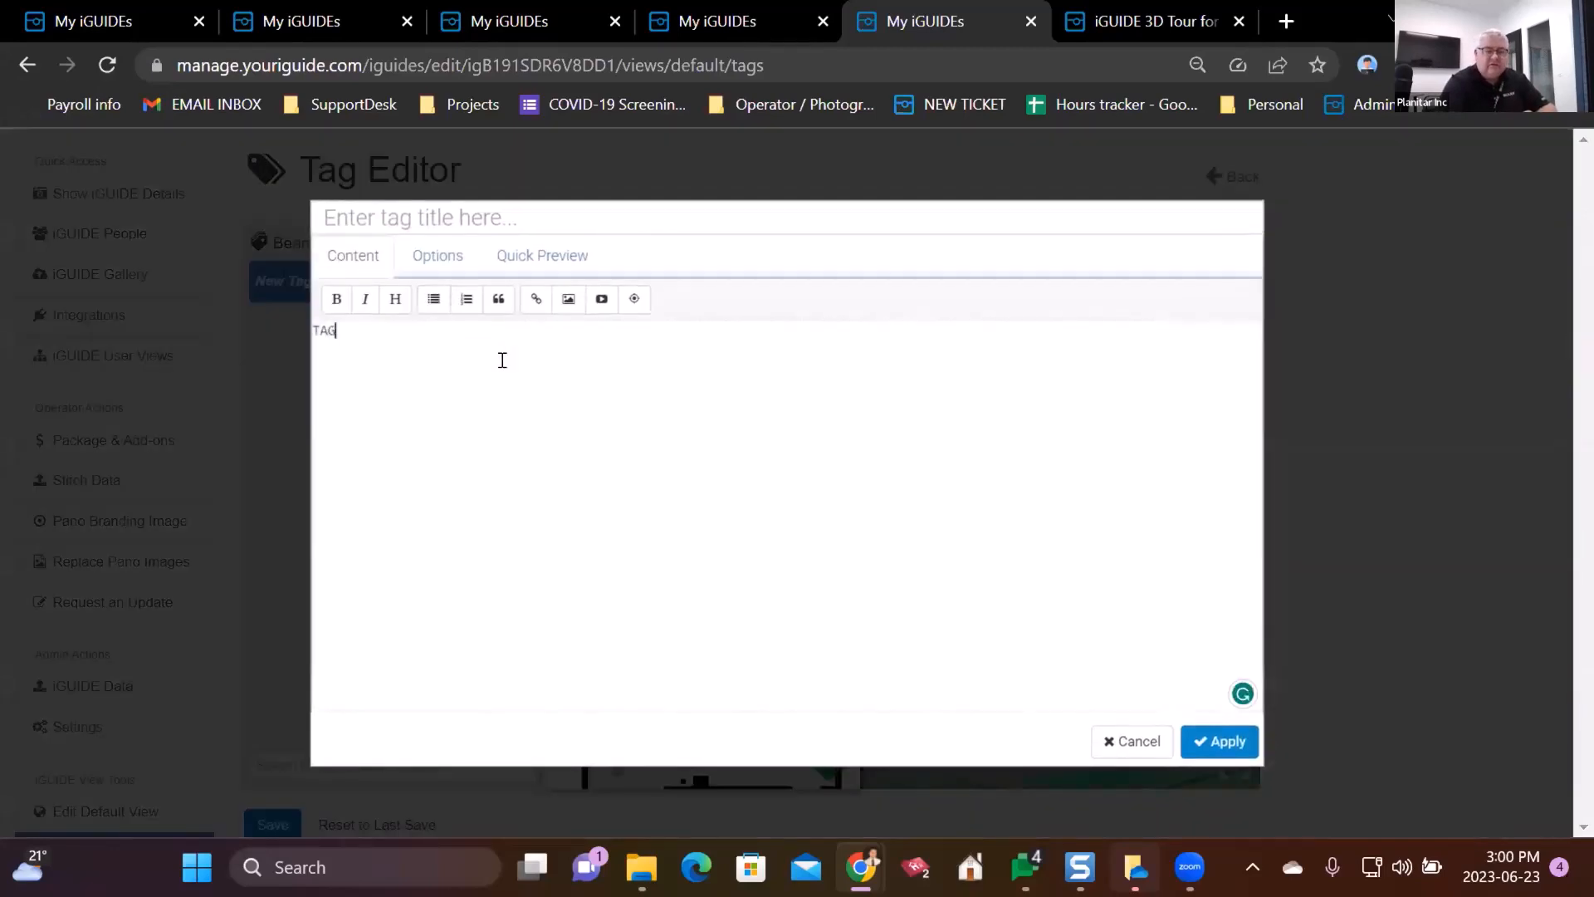
pyautogui.write(' EXAMPLE')
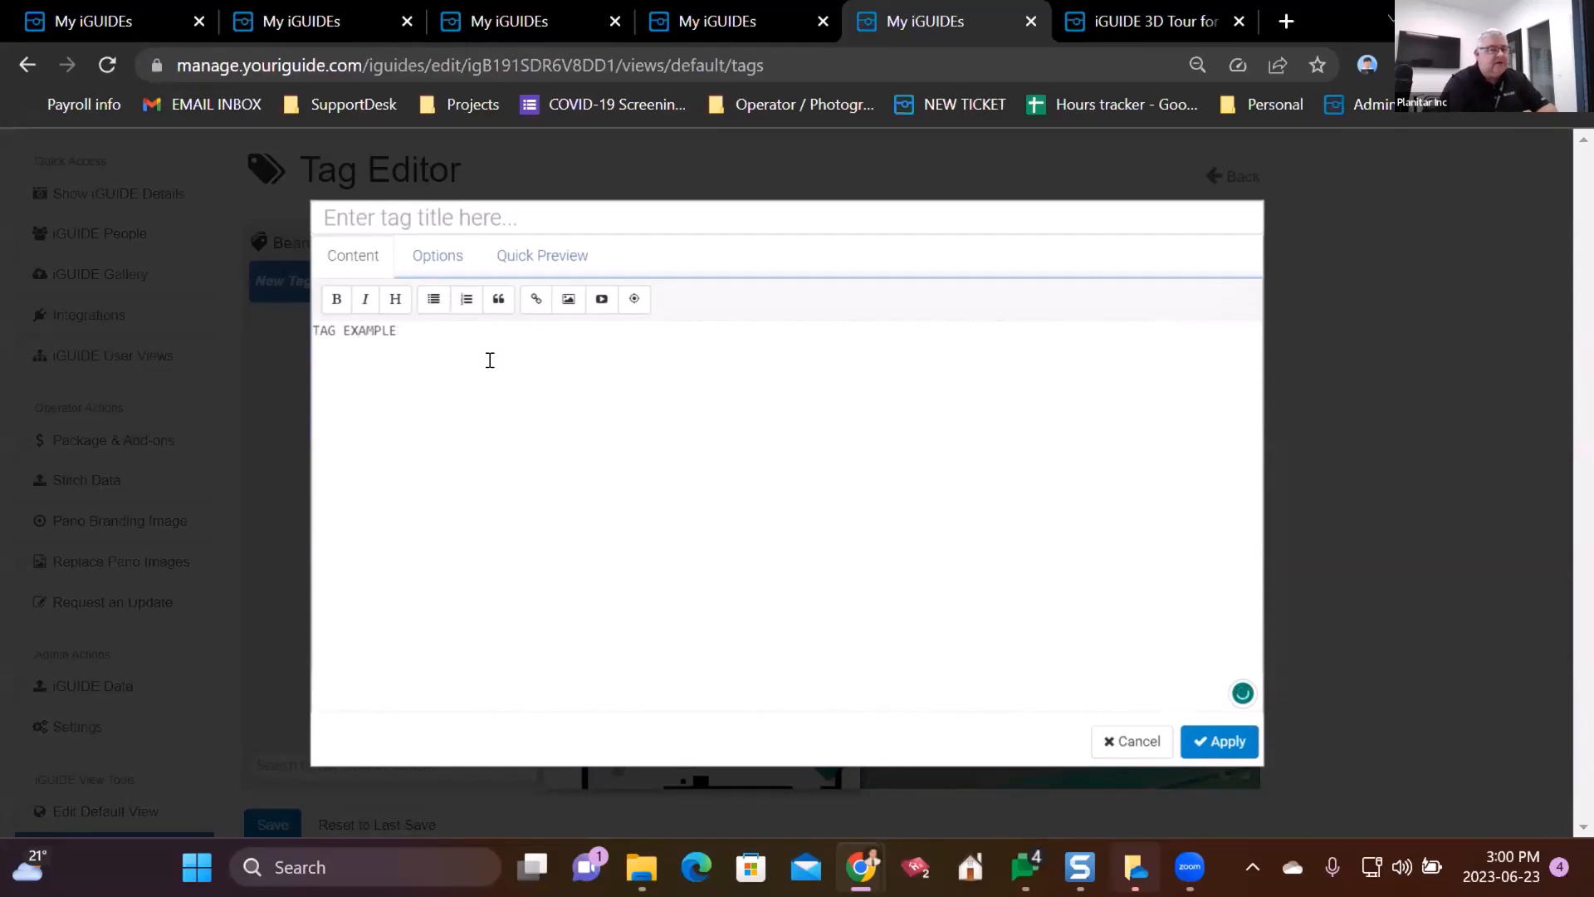
pyautogui.click(567, 312)
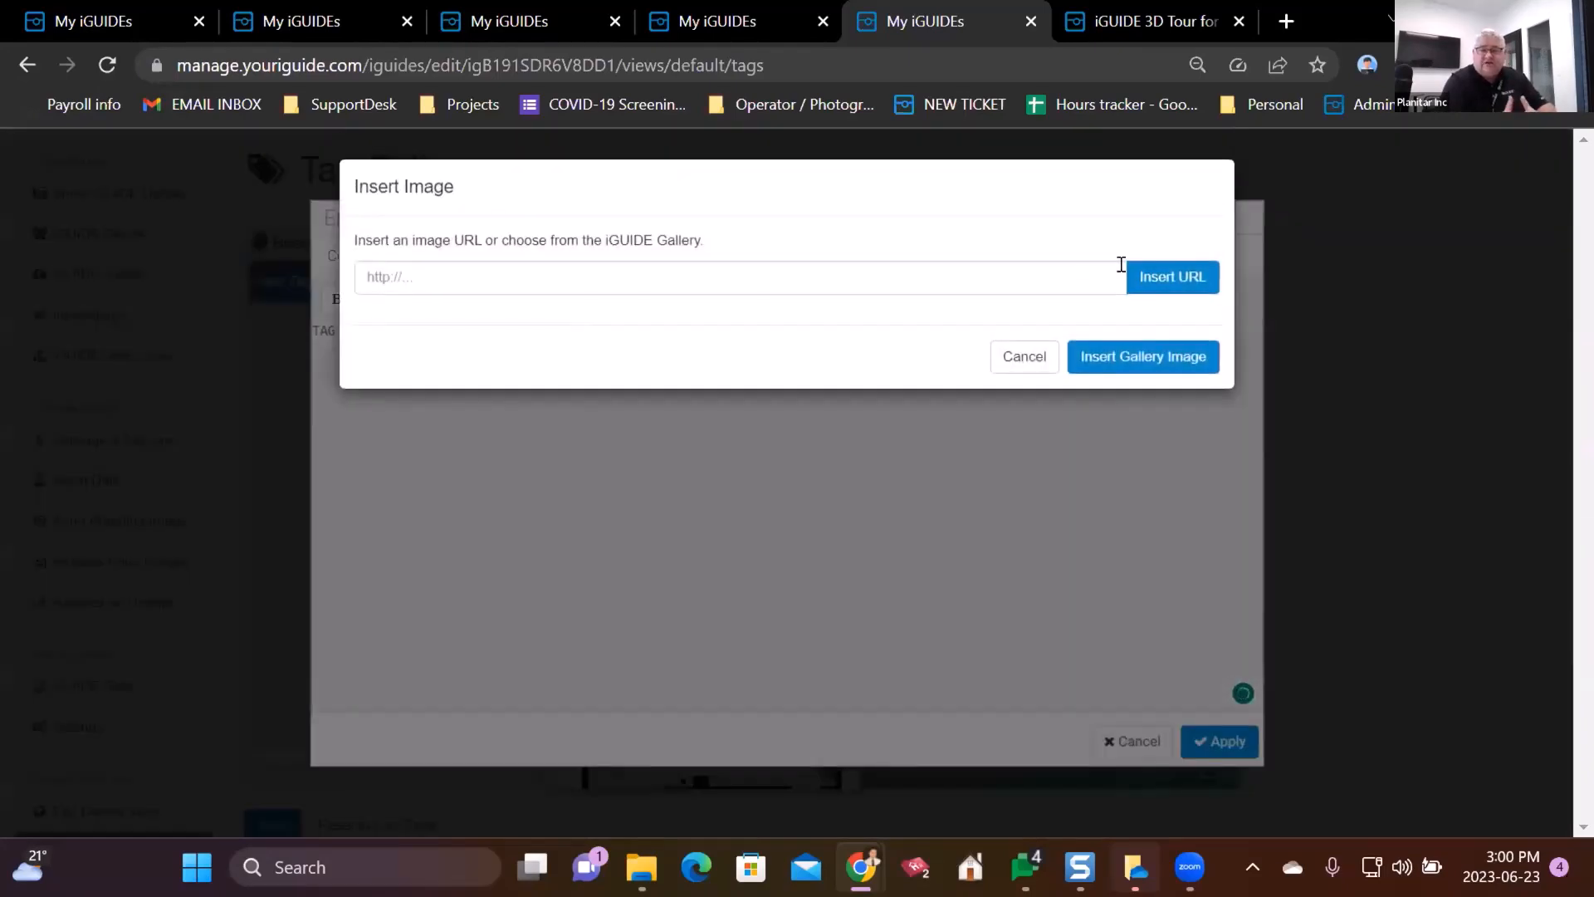
pyautogui.click(1029, 359)
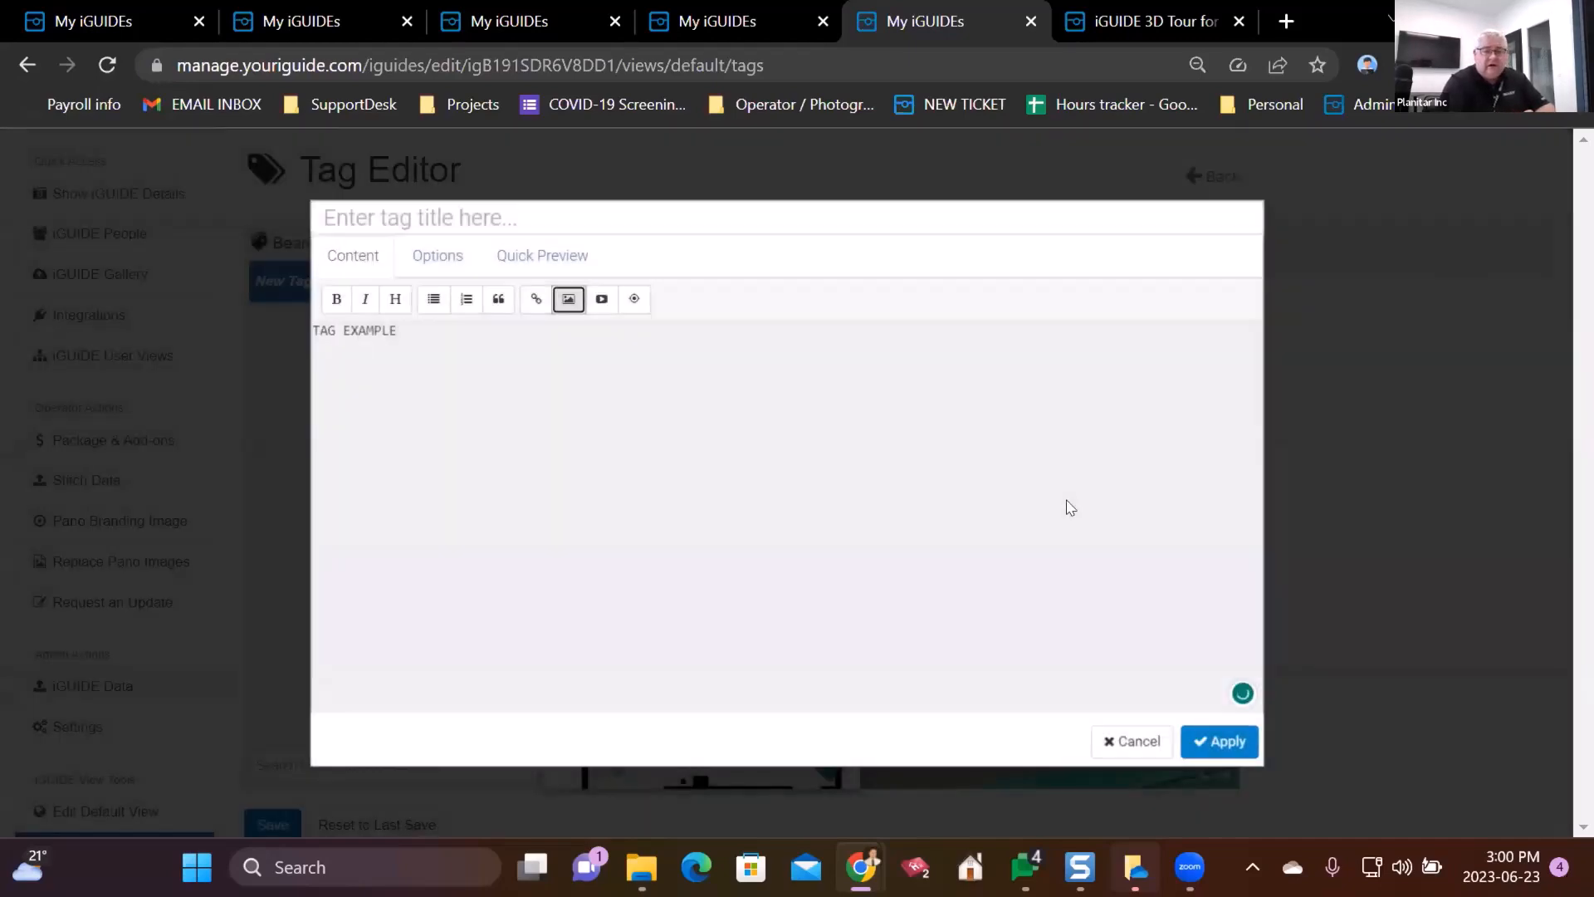
pyautogui.click(1187, 747)
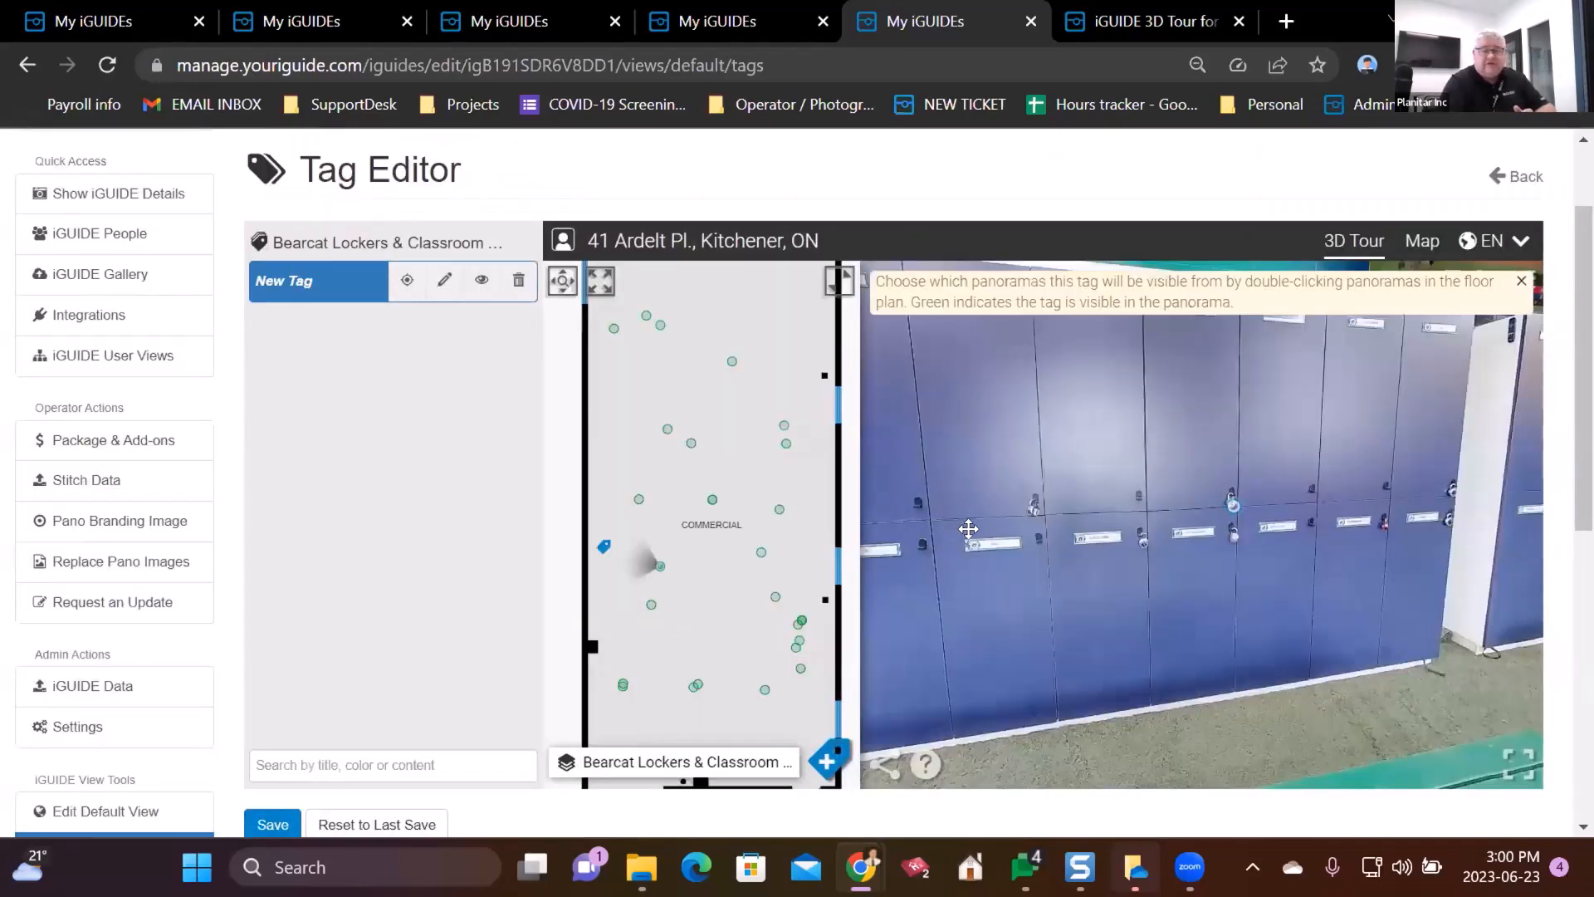
pyautogui.moveTo(1232, 506)
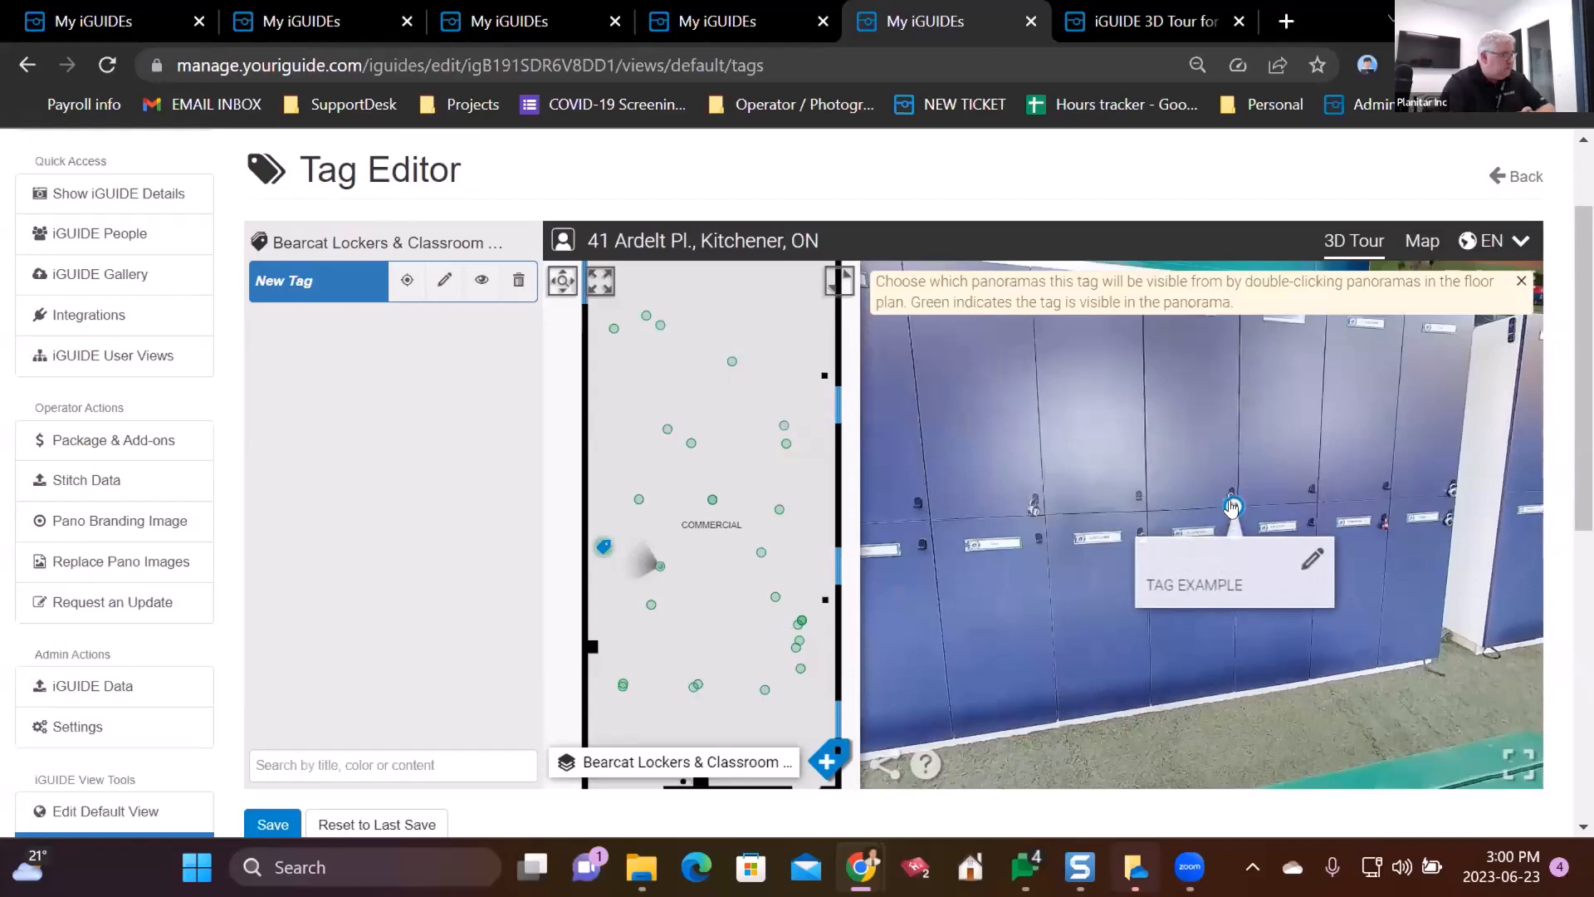